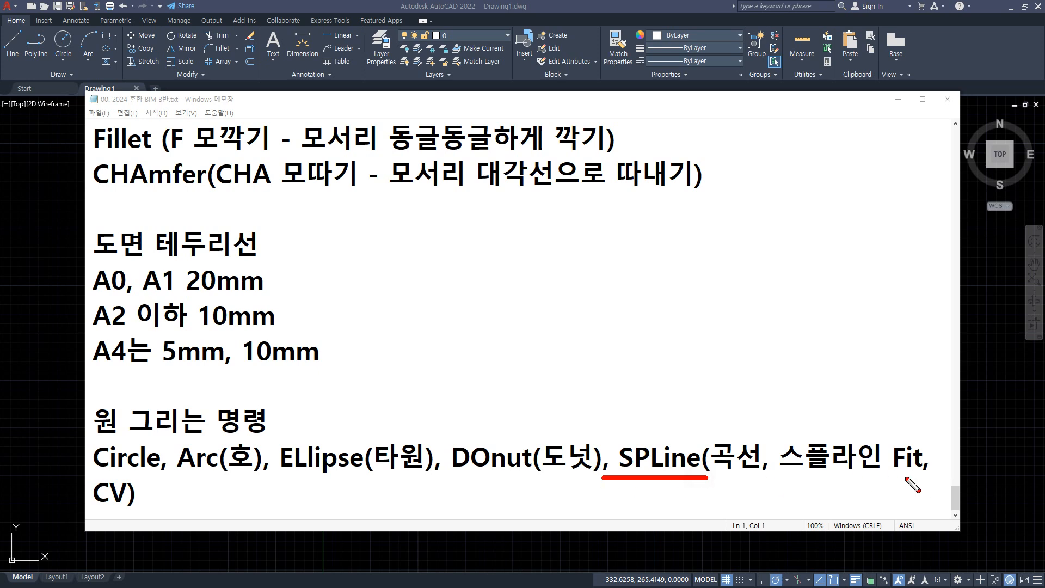
left_click_drag(893, 475, 922, 474)
left_click_drag(907, 432, 922, 422)
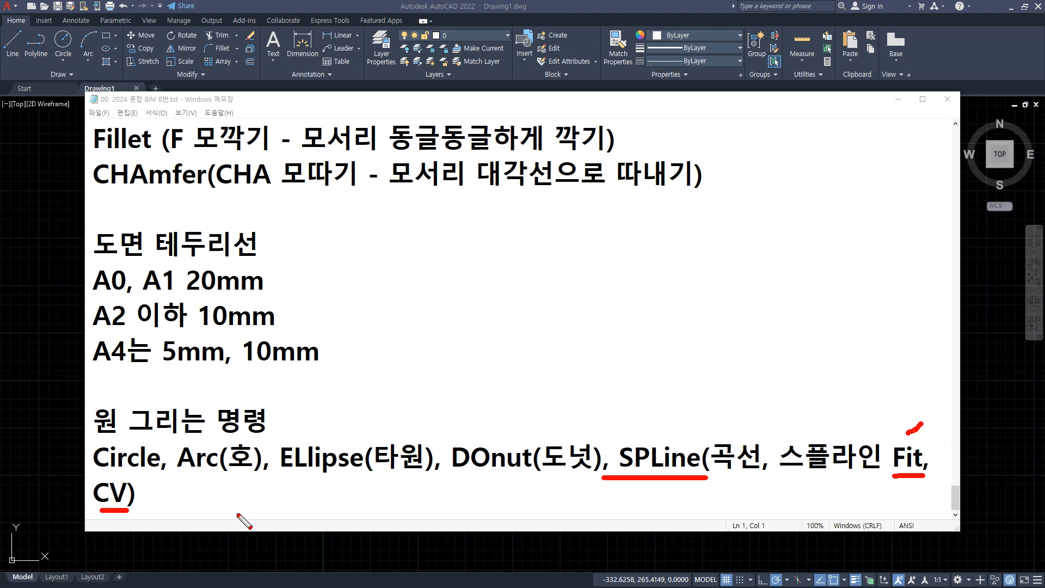
key("Escape")
Switch to AutoCAD and draw a wavy Spline through eight freehand fit points alternating between low and high
left_click(62, 263)
type("s")
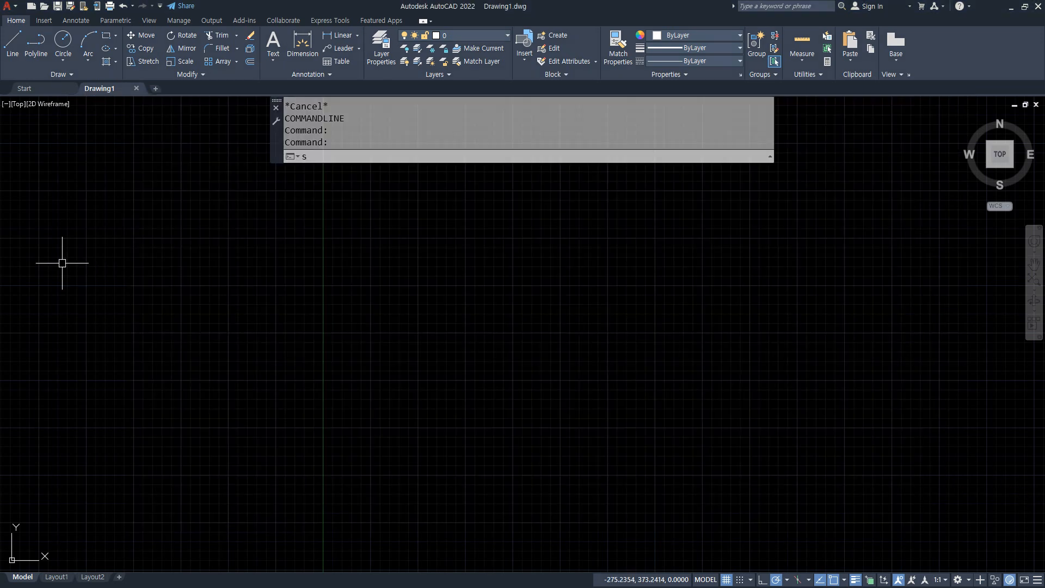
type("pl")
key("Return")
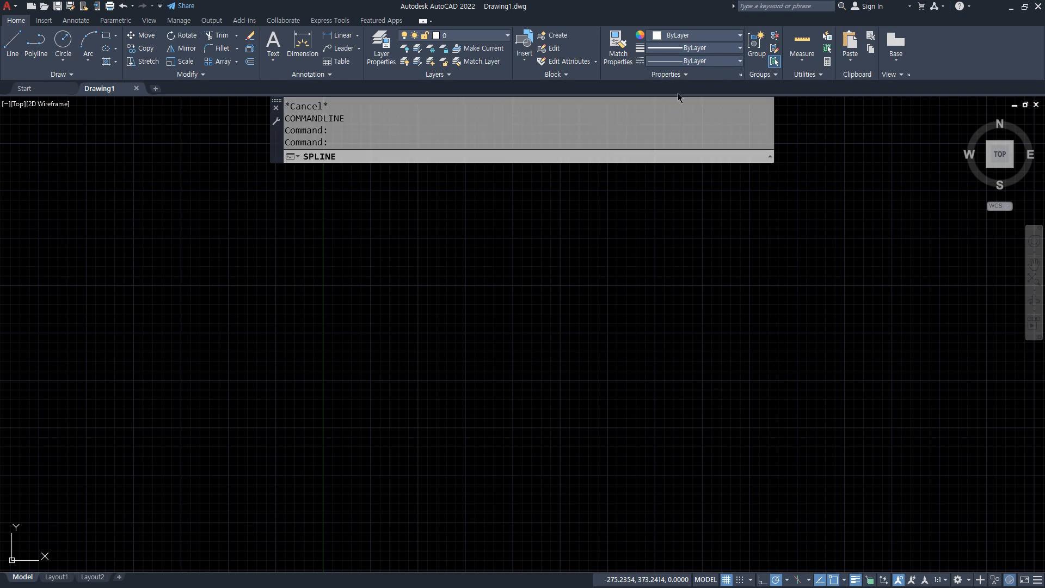
left_click(57, 74)
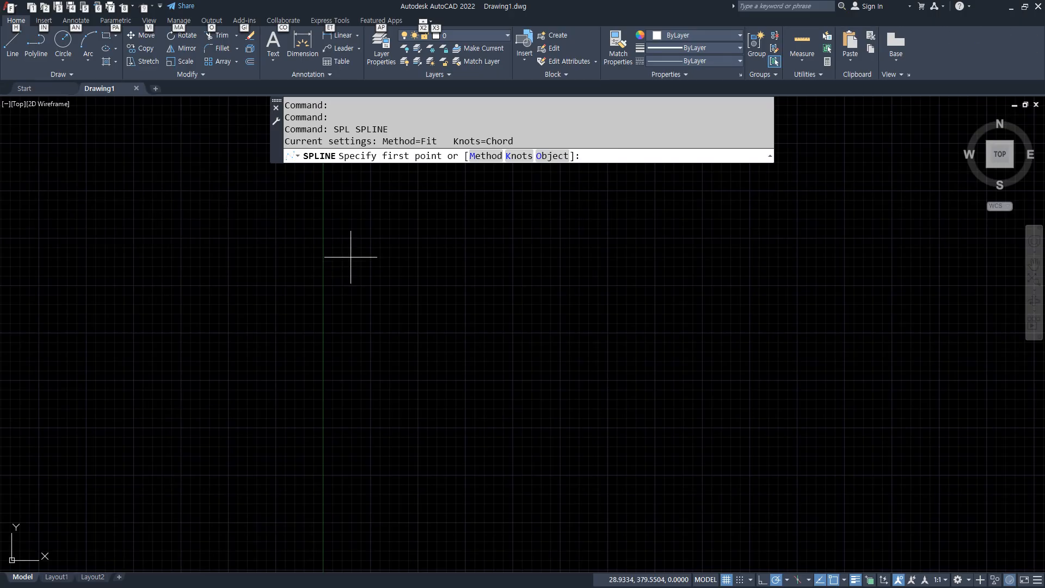
left_click(374, 370)
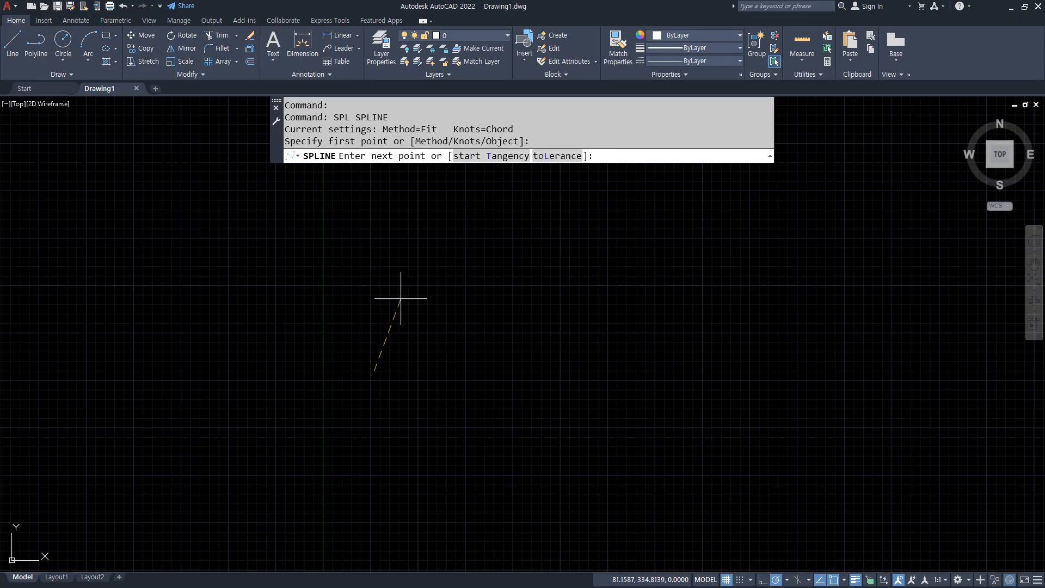
left_click(416, 279)
left_click(474, 374)
left_click(520, 282)
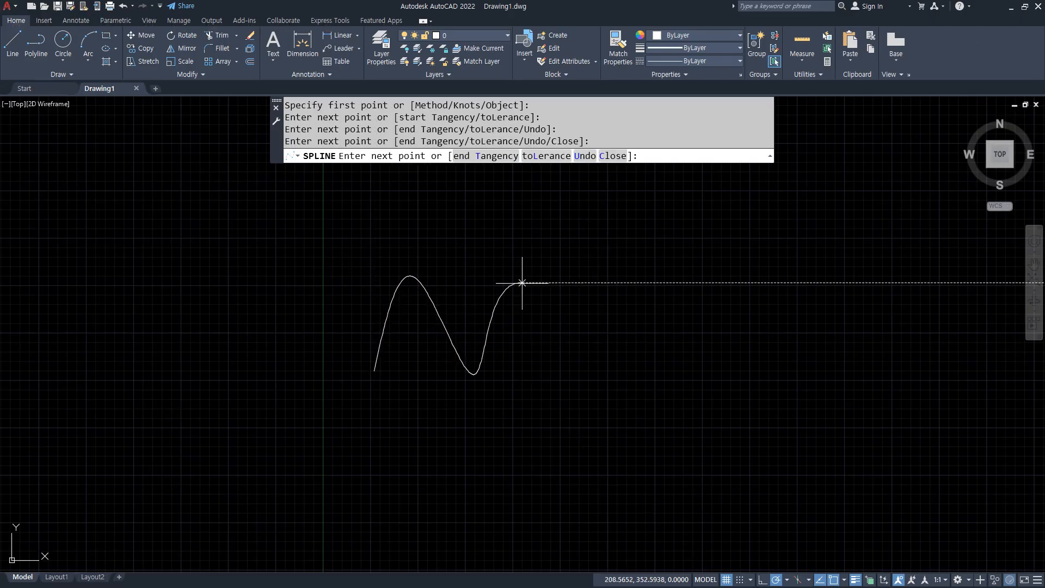
left_click(584, 366)
left_click(637, 289)
left_click(707, 380)
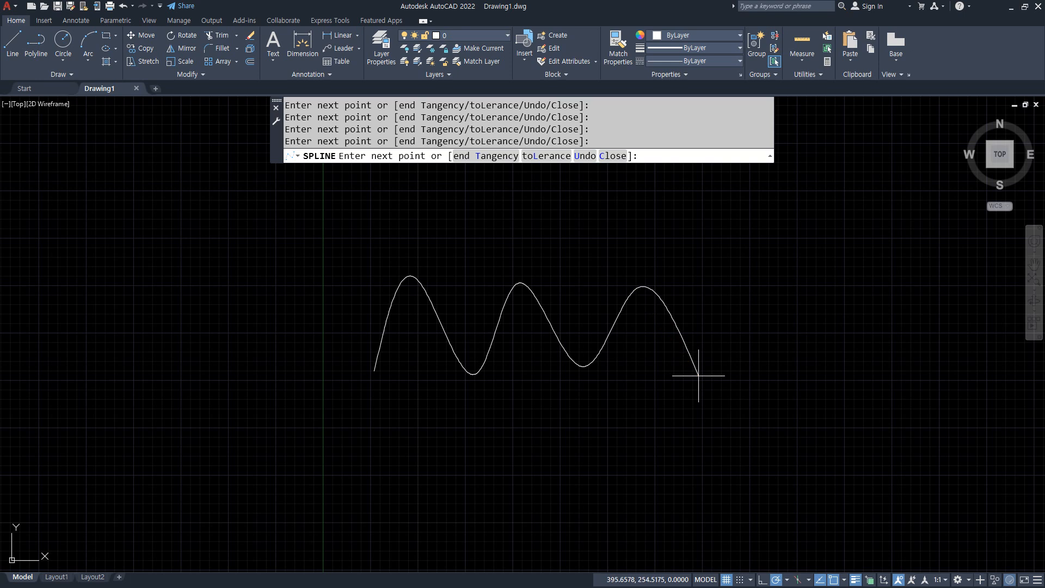
left_click(772, 276)
key("Return")
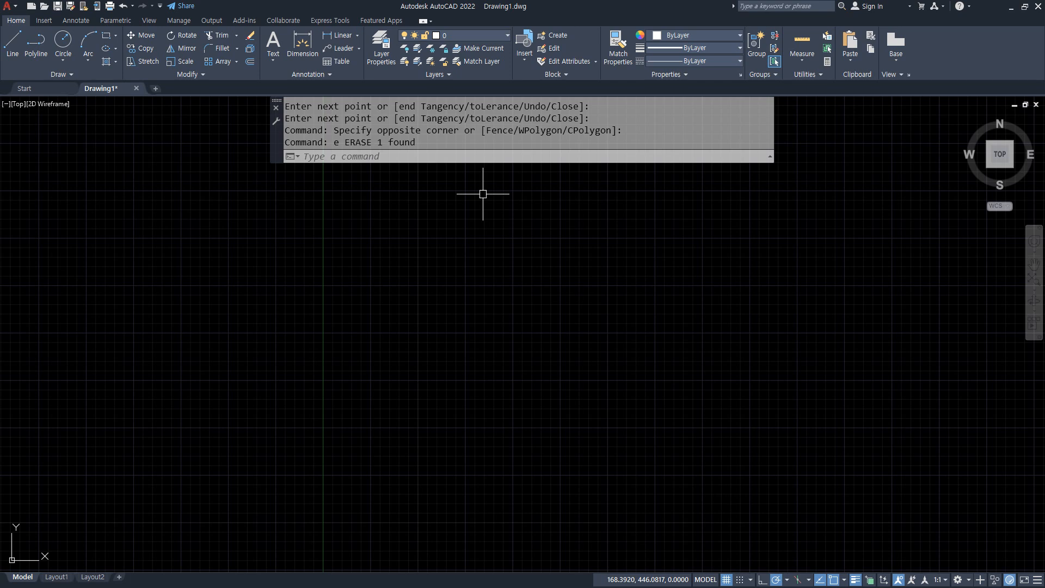
Start a square-wave Line in the empty drawing area with 50-unit segments going up, right and down
type("l")
key("Return")
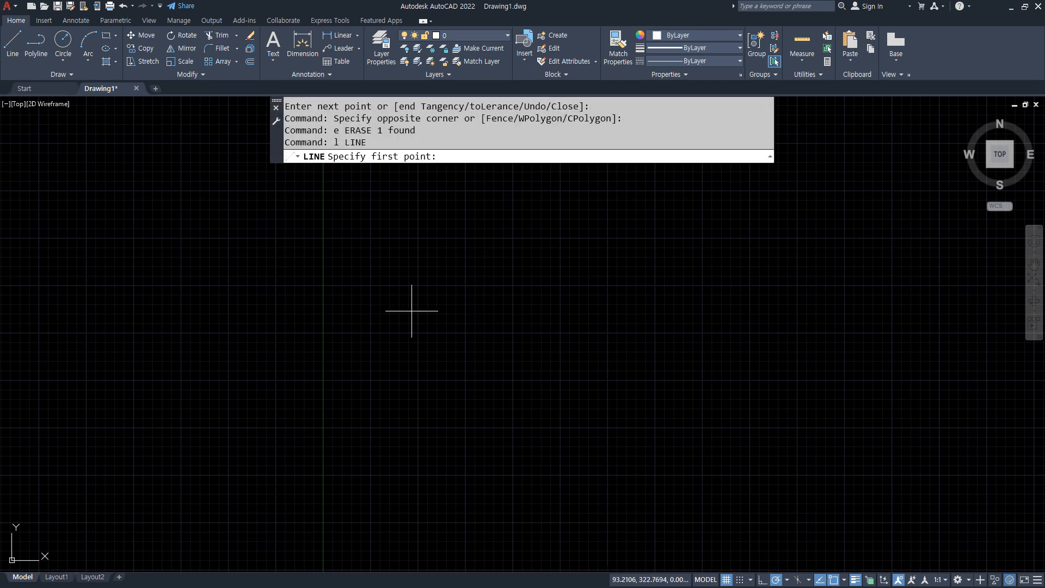
left_click(412, 310)
type("5")
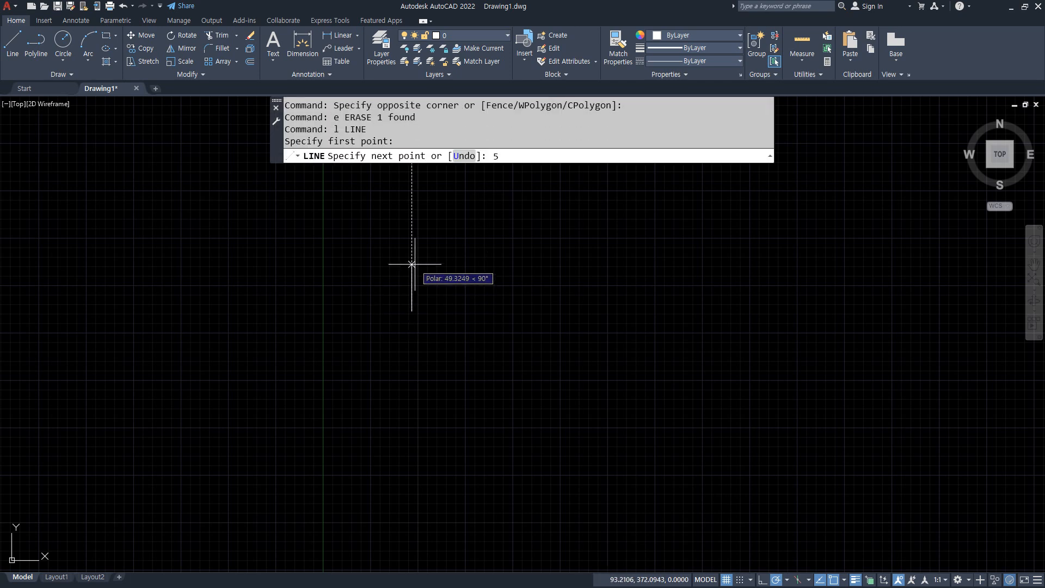
type("0")
key("Return")
type("5")
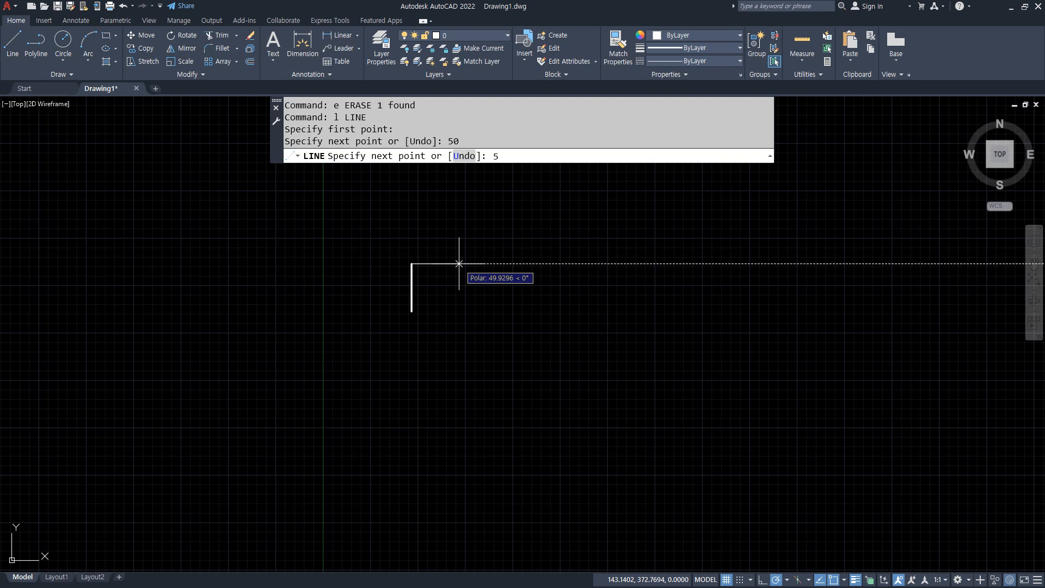
type("0")
key("Return")
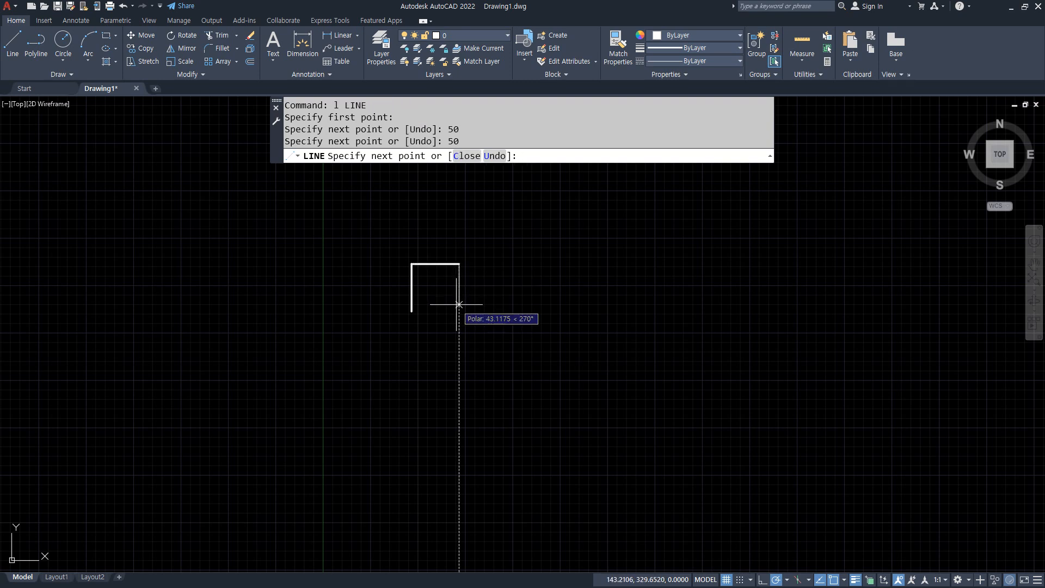
type("50")
key("Return")
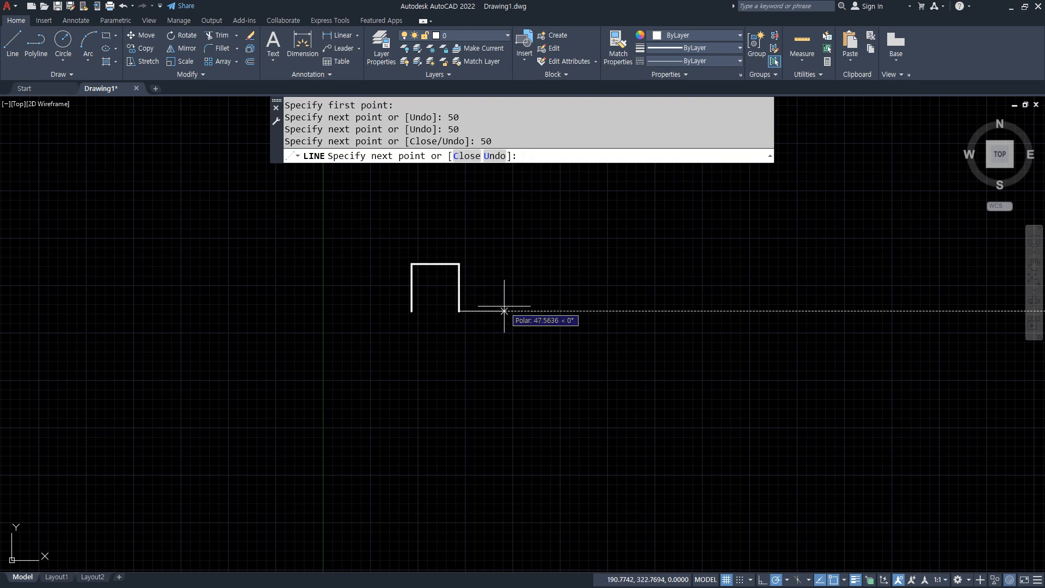
Continue the line with a second square pulse of 50-unit segments going right, up, right and down
key("Return")
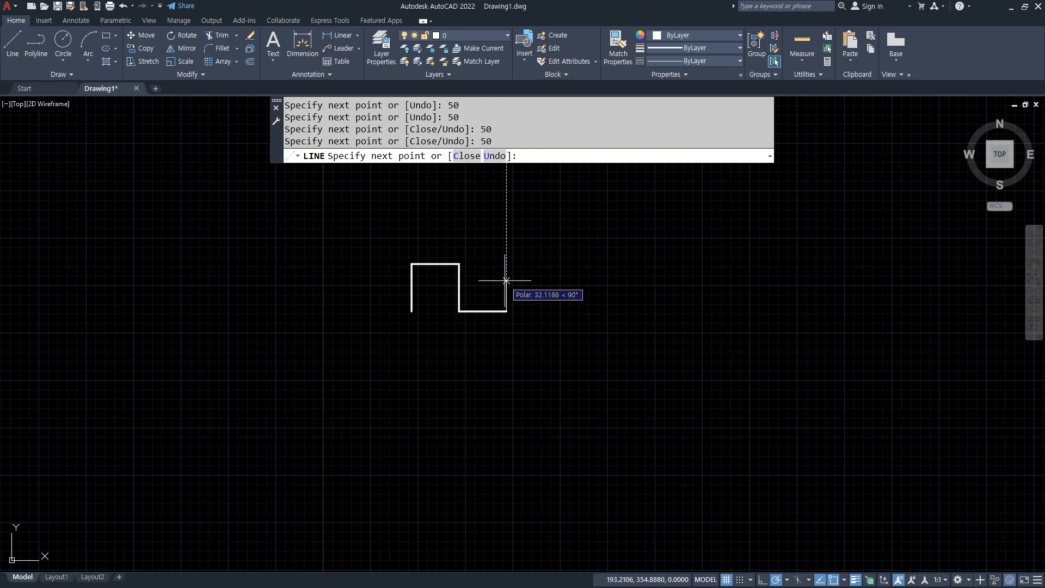
type("50")
key("Return")
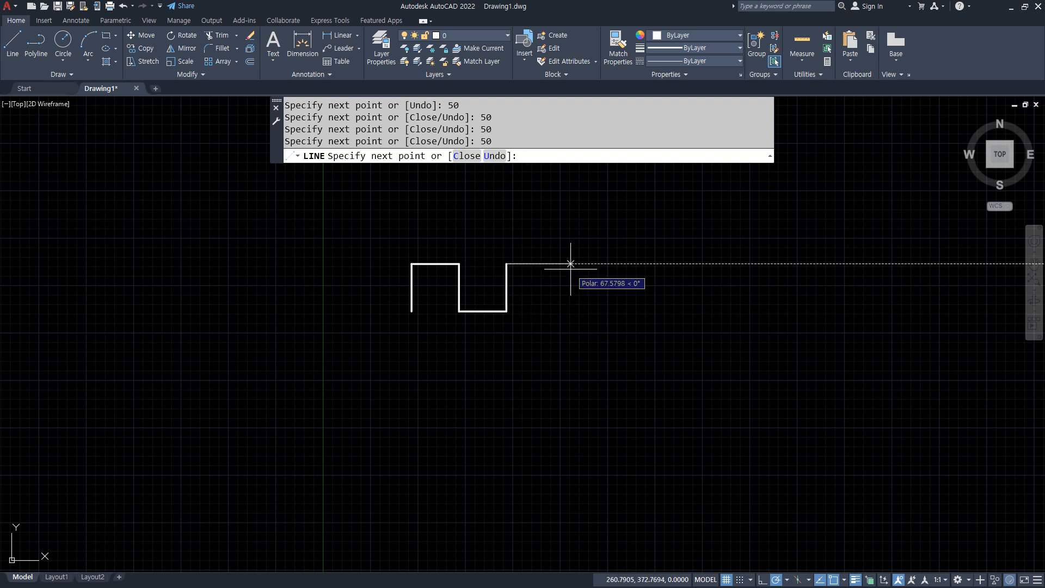
key("Return")
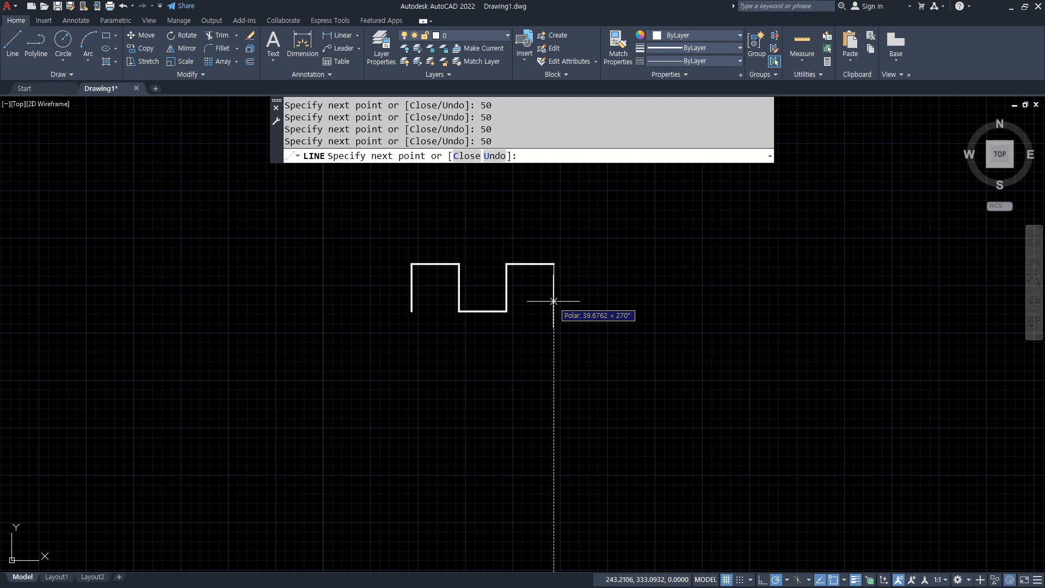
type("50")
key("Return")
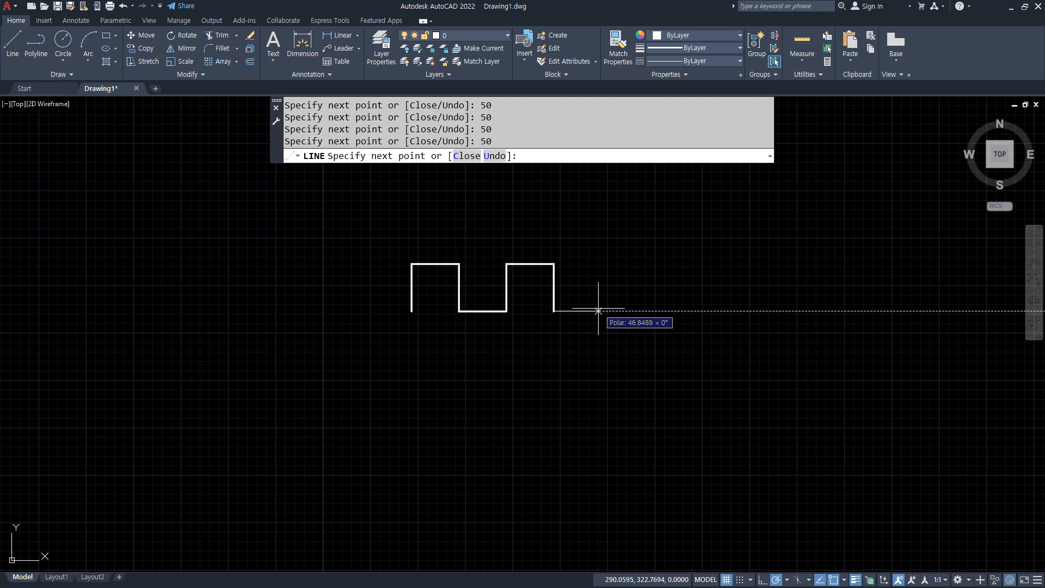
Complete the square wave with a third pulse of 50-unit segments right, up, right and down, and end the line
type("50")
key("Return")
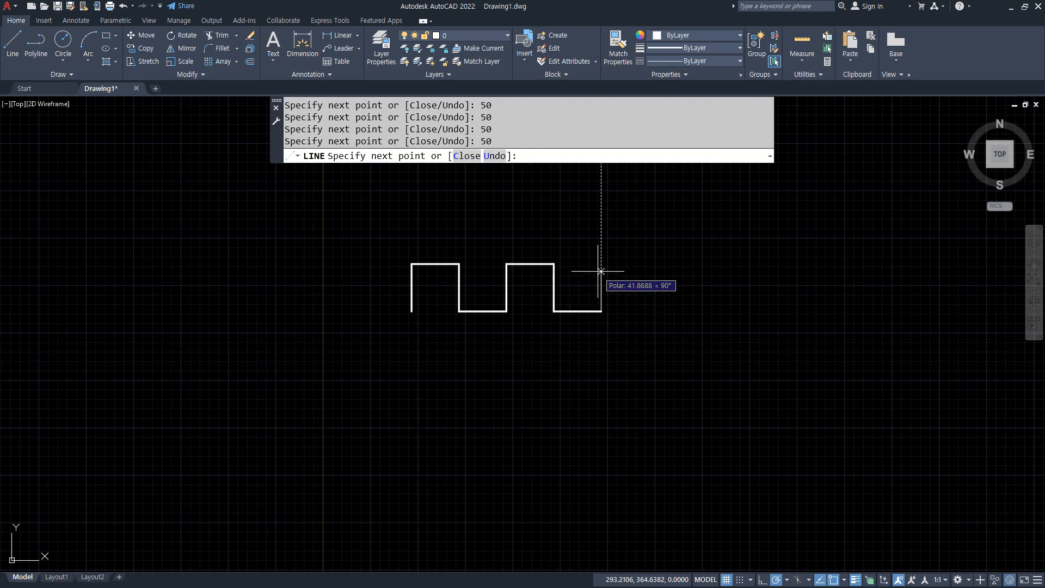
key("Return")
type("5")
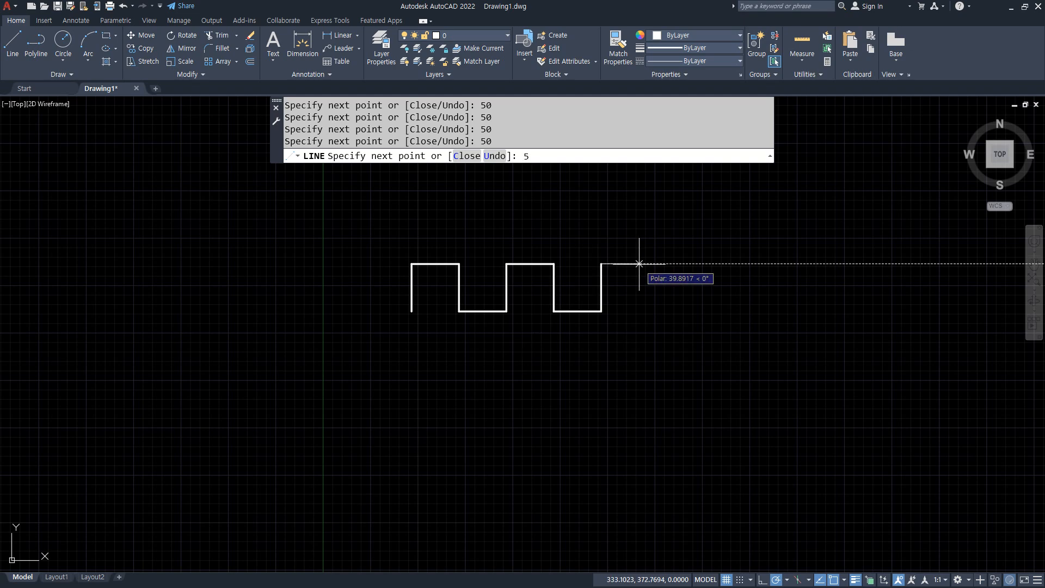
type("0")
key("Return")
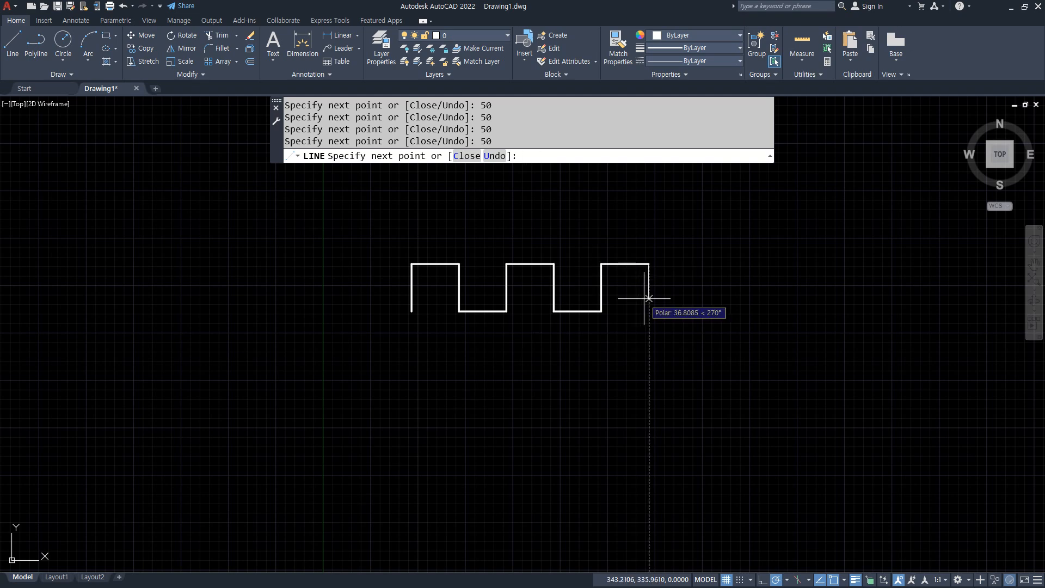
key("Return")
key("Return")
Start a second square-wave line below the first one with 50-unit segments going up, right and down
scroll(546, 348, "up", 2)
middle_click_drag(545, 347, 505, 400)
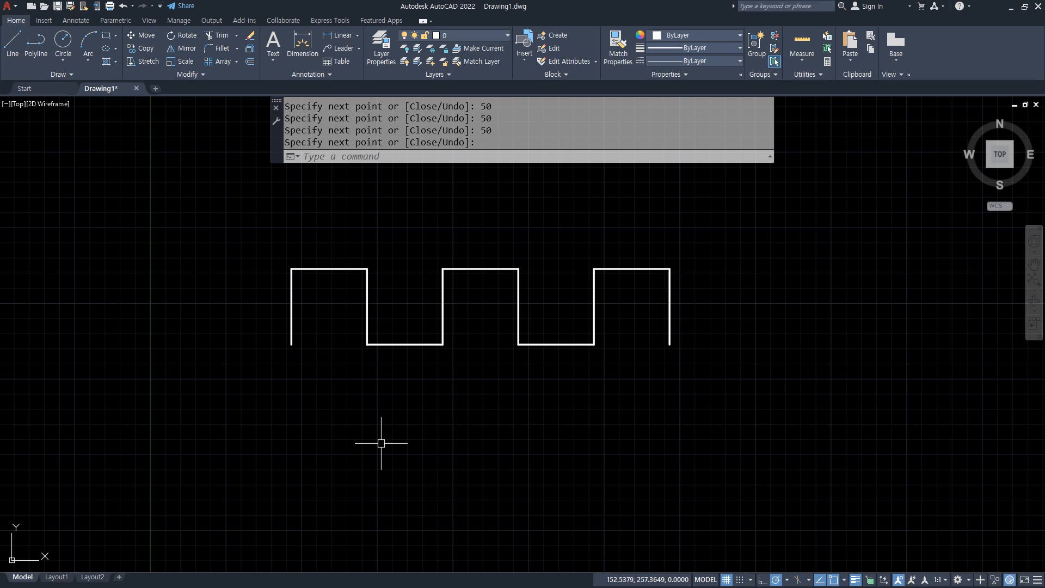
key("Return")
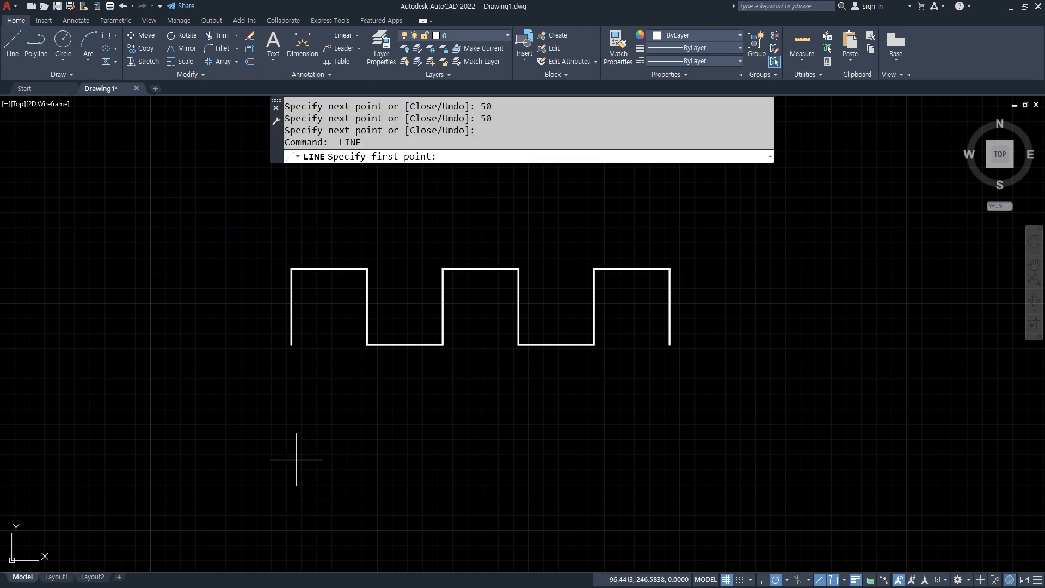
left_click(301, 456)
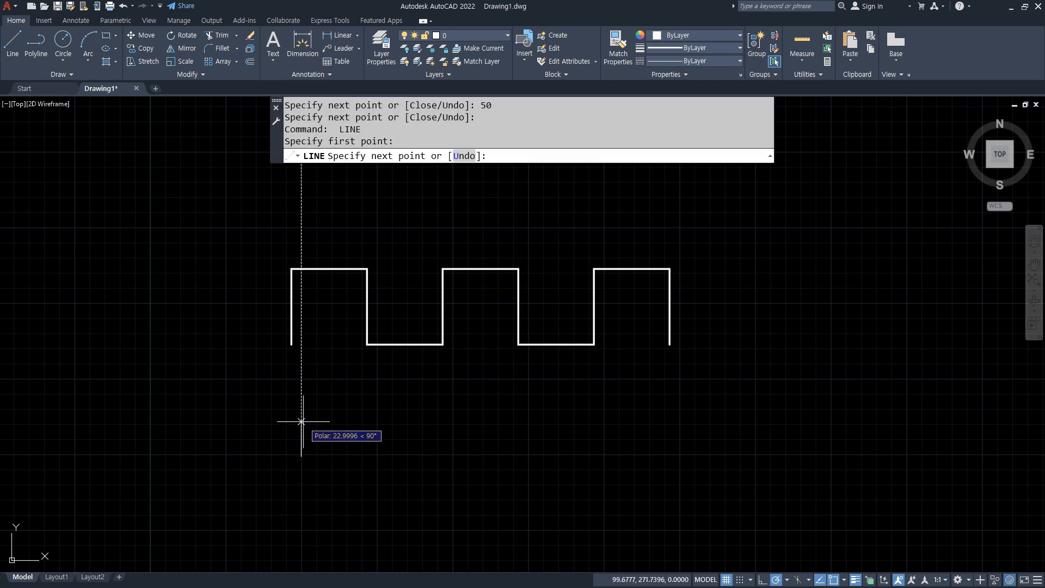
type("50")
key("Return")
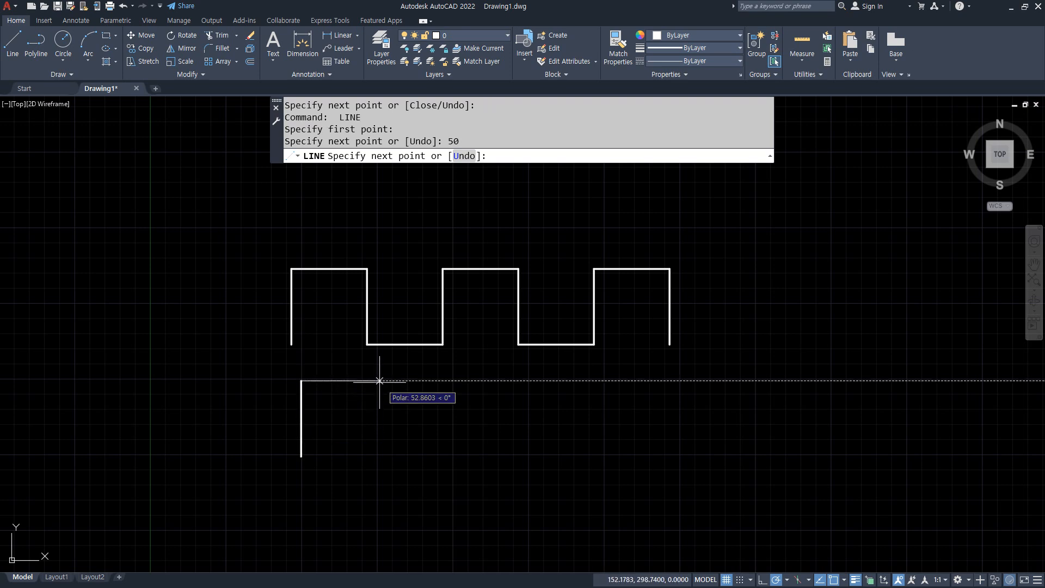
key("Return")
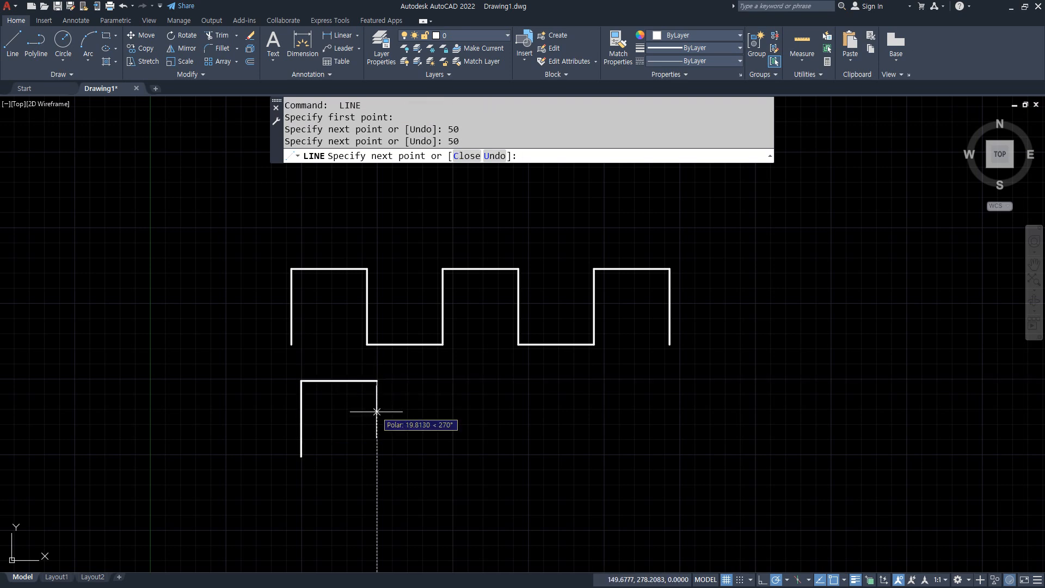
key("Return")
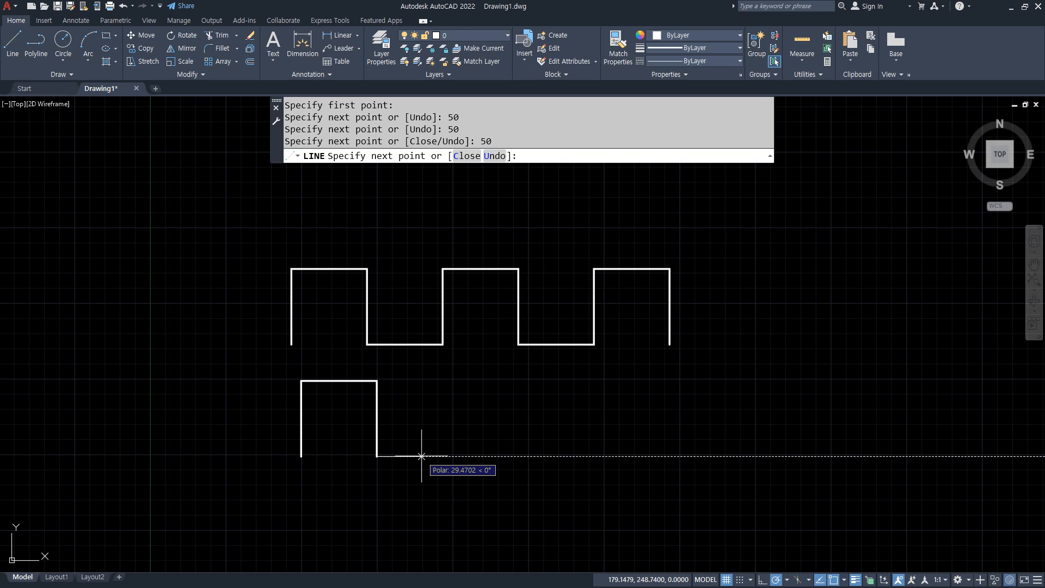
Extend the lower square wave with a second pulse of 50-unit segments going right, up, right and down
type("50")
key("Return")
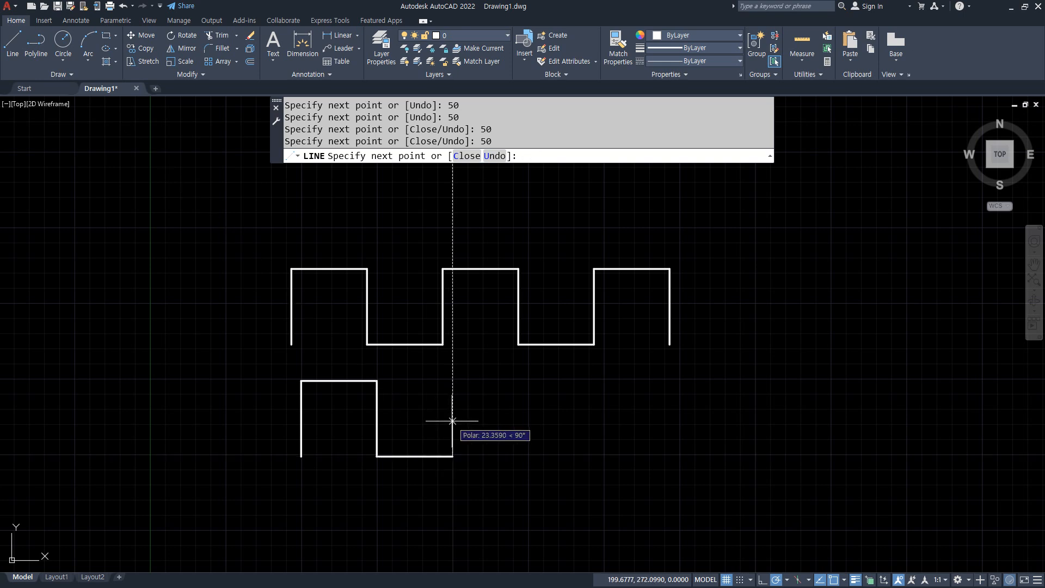
key("Return")
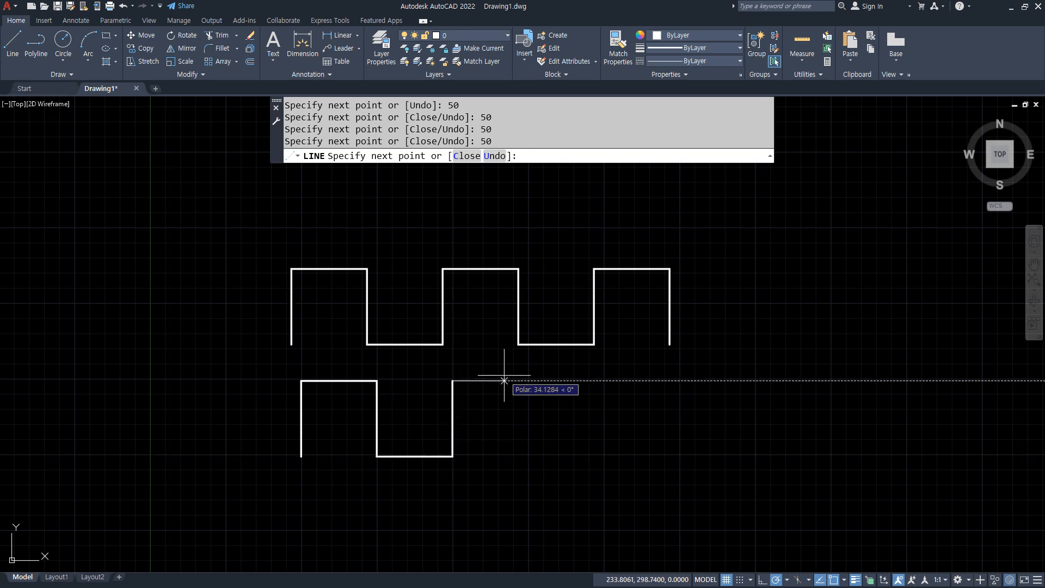
type("50")
key("Return")
type("5")
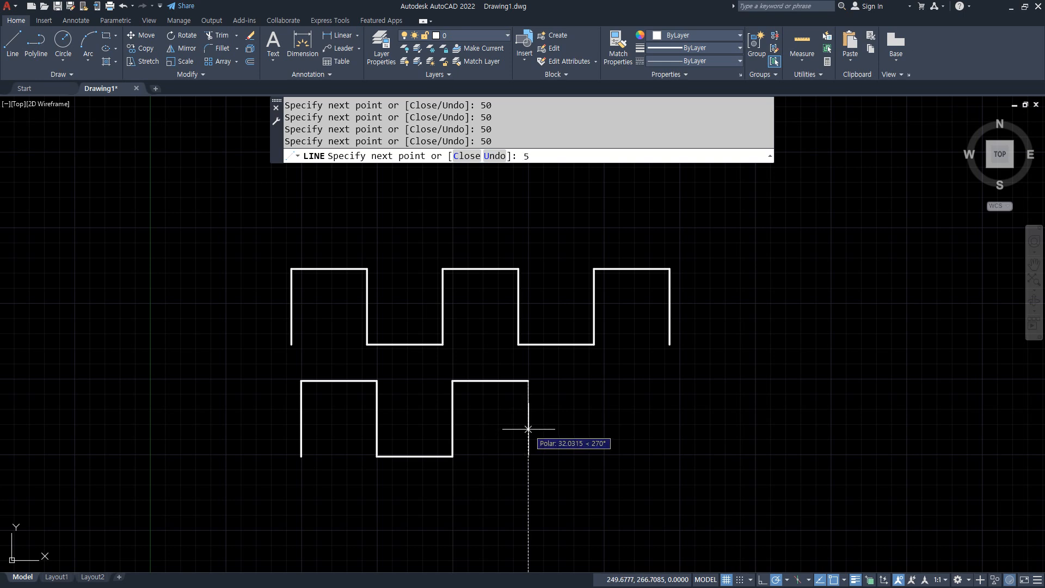
type("0")
key("Return")
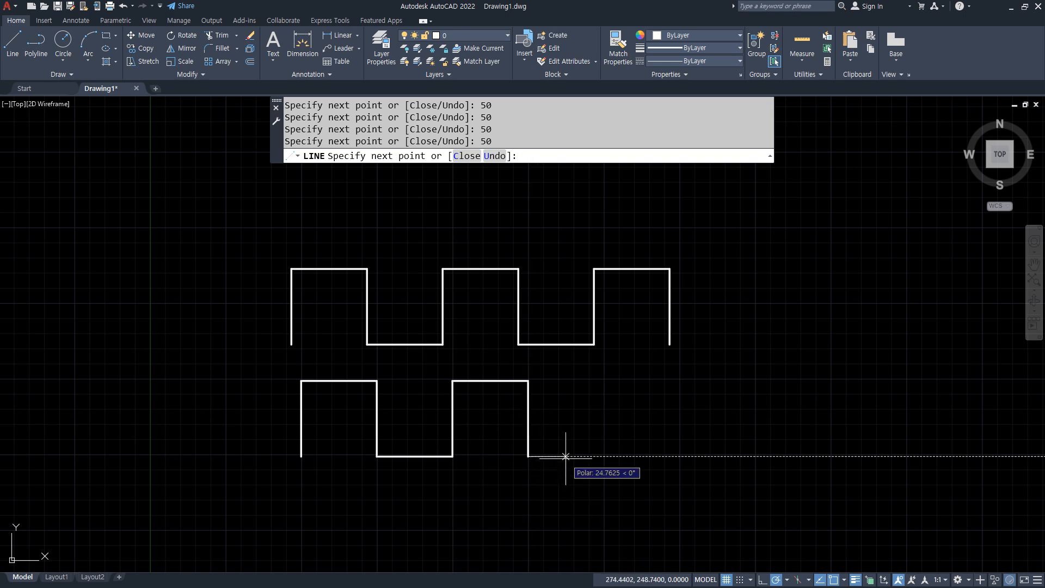
Finish the lower square wave with a third pulse of 50-unit segments right, up, right and down, and end the line
type("50")
key("Return")
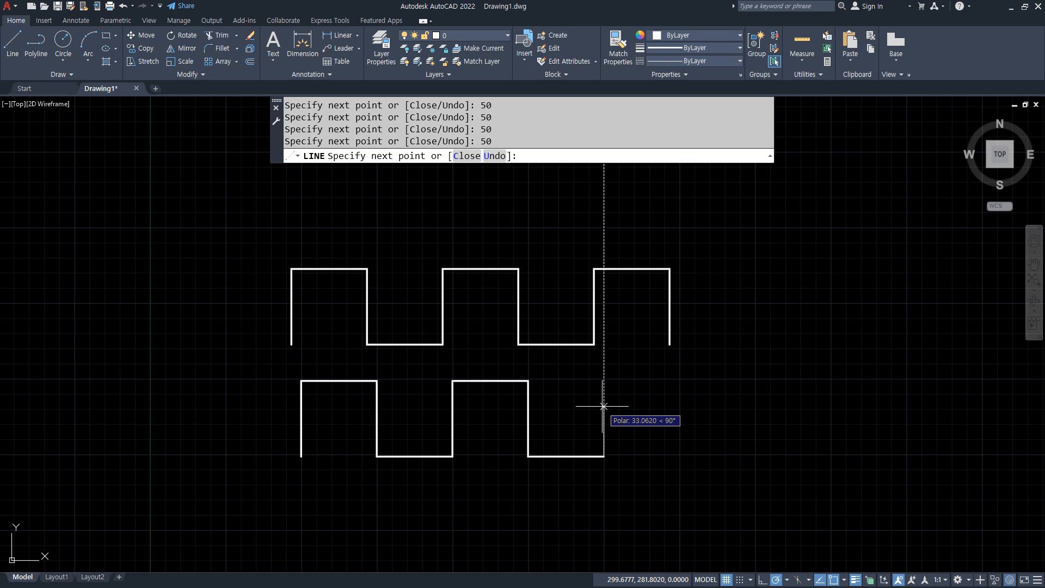
type("50")
key("Return")
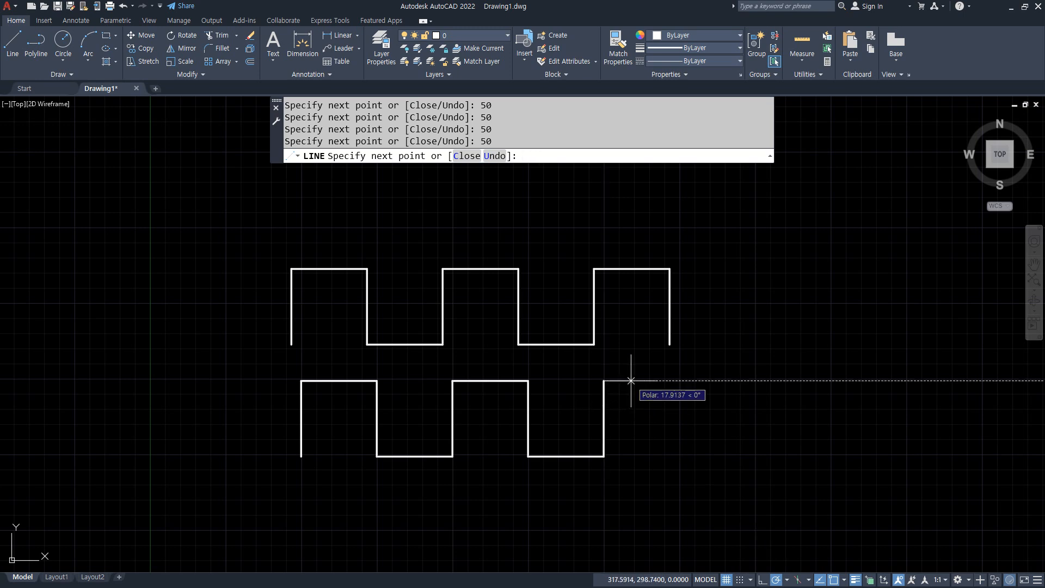
key("Return")
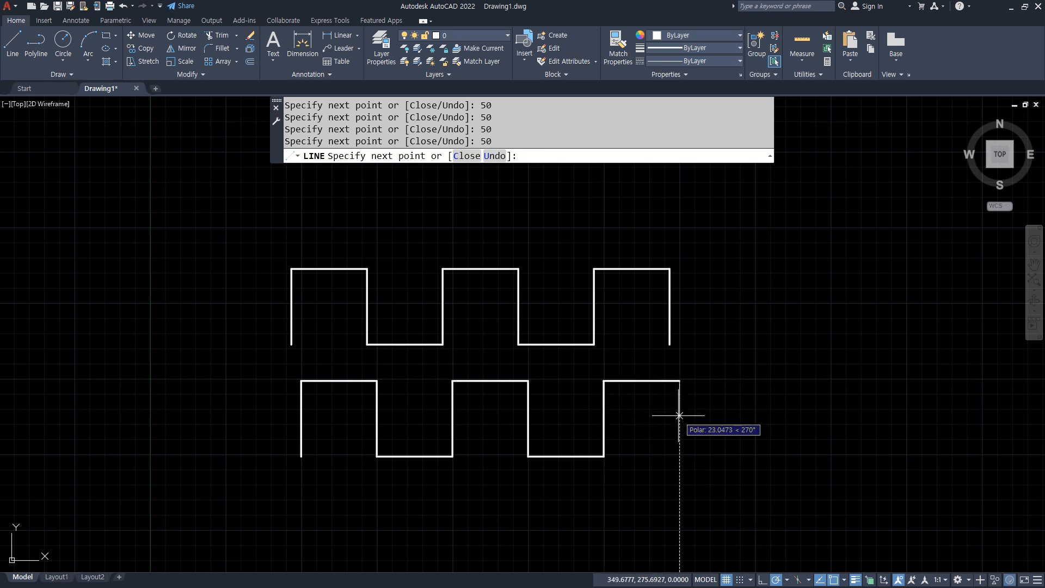
key("Return")
key("Escape")
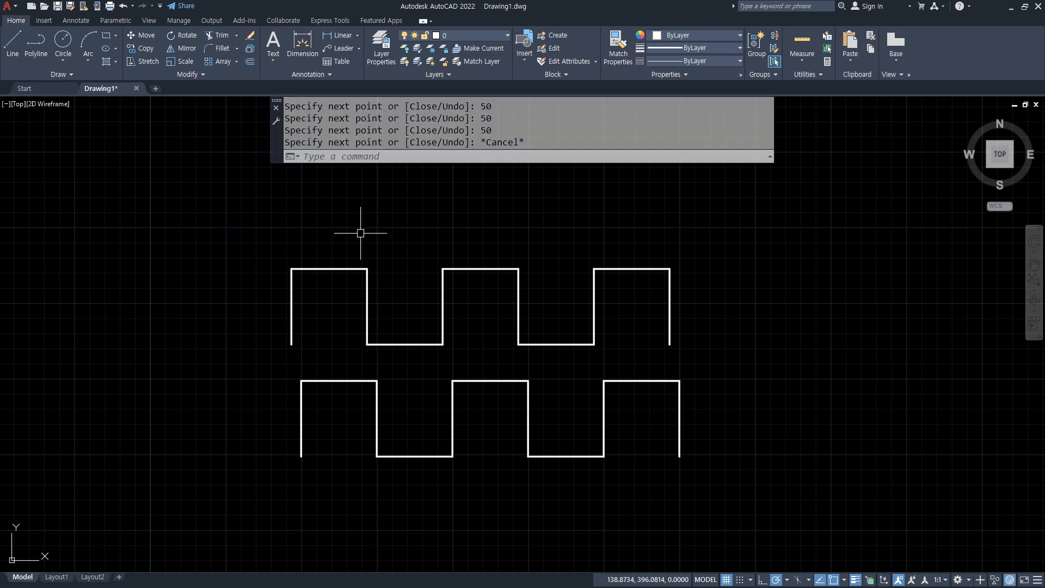
type("spl")
key("Return")
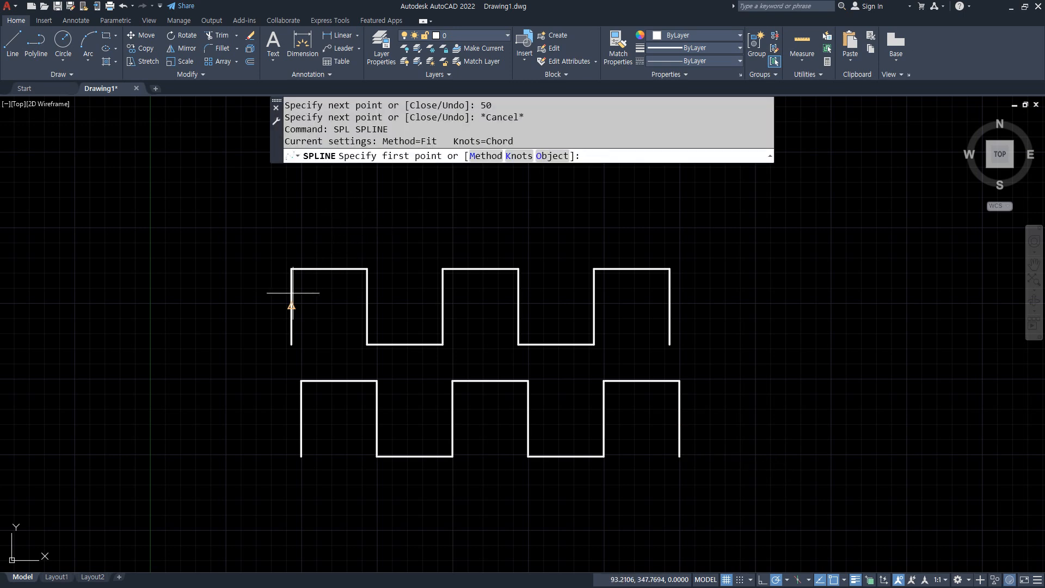
scroll(295, 339, "up", 4)
middle_click_drag(351, 333, 207, 362)
scroll(252, 356, "down", 2)
left_click(136, 382)
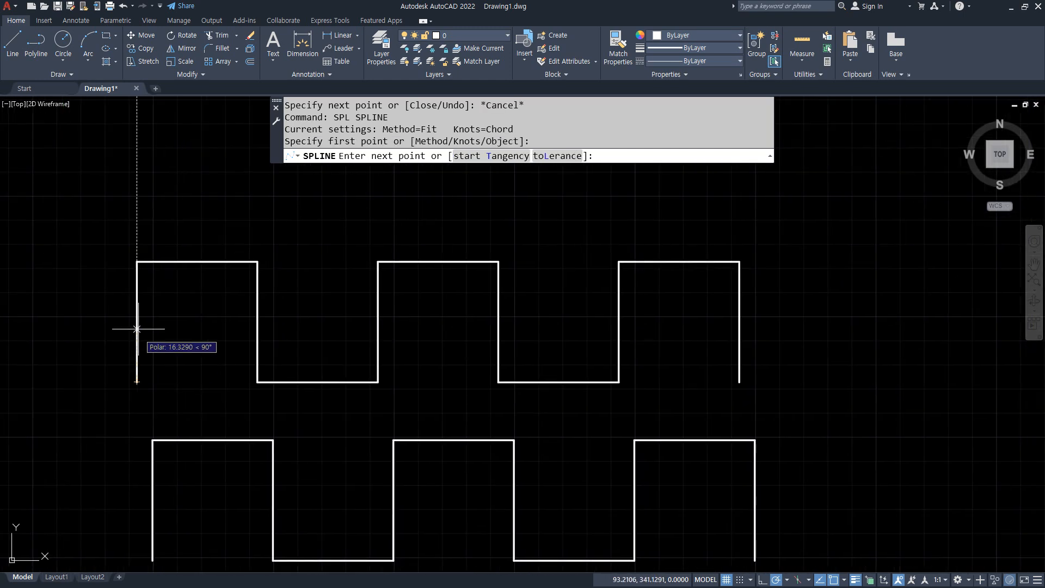
left_click(137, 262)
left_click(257, 261)
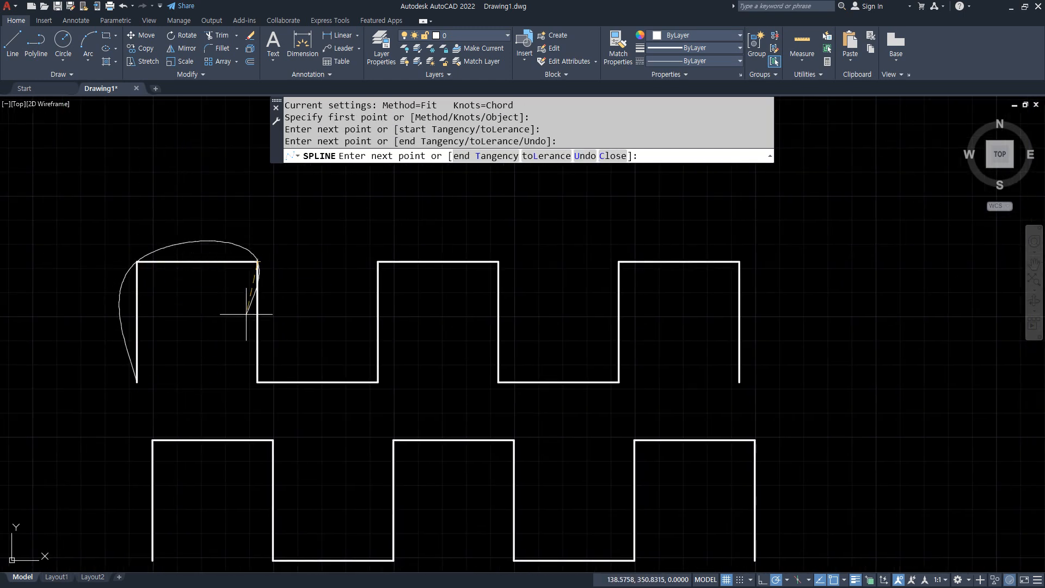
left_click(257, 381)
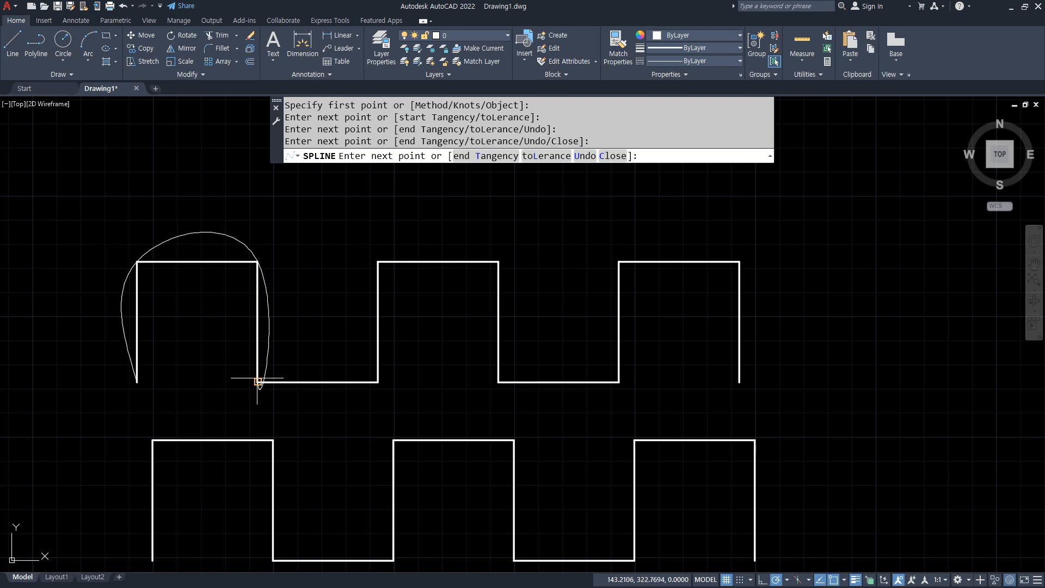
left_click(378, 382)
left_click(378, 261)
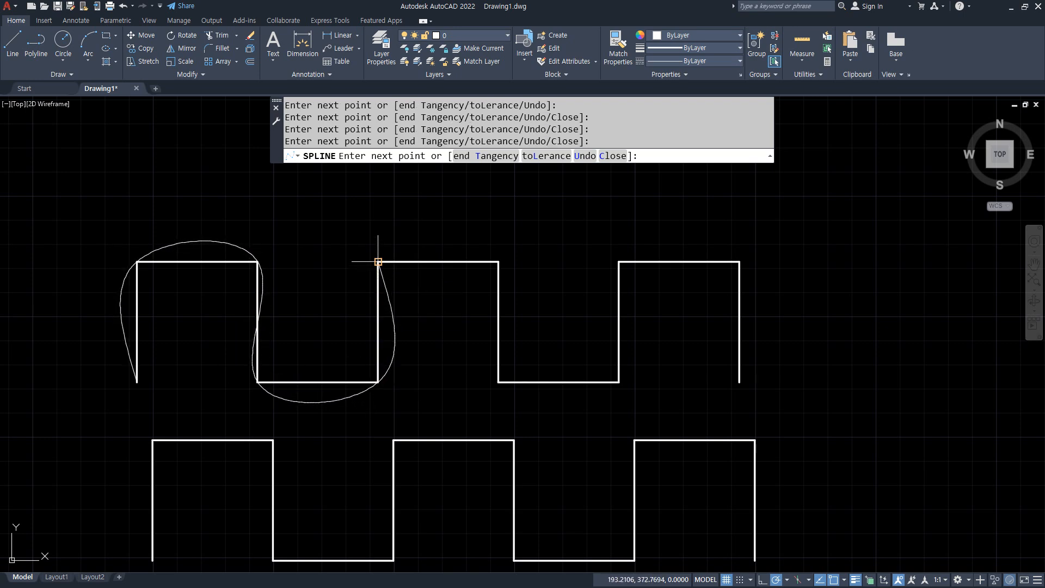
left_click(498, 262)
left_click(499, 381)
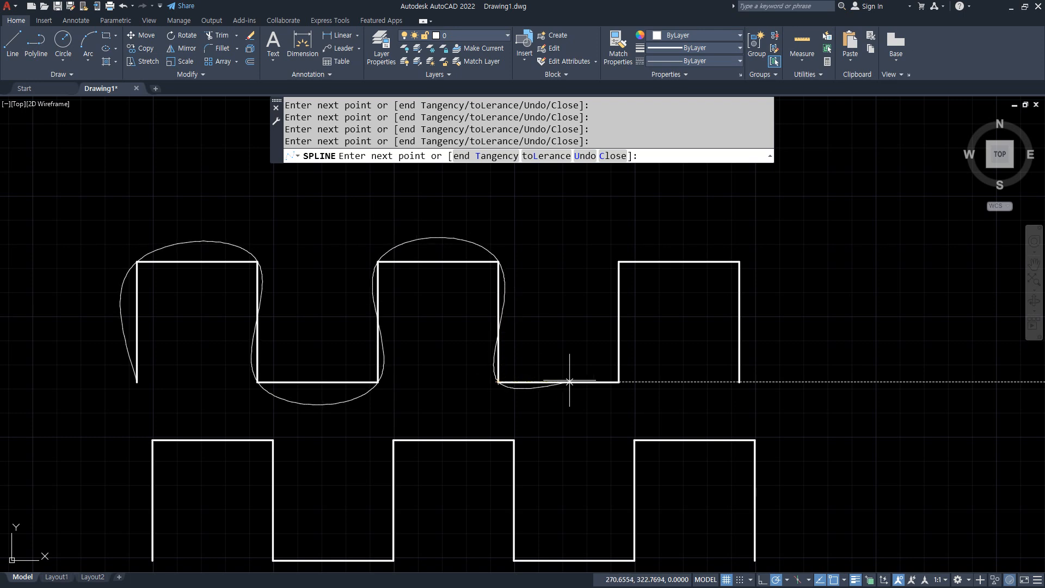
left_click(618, 381)
left_click(619, 262)
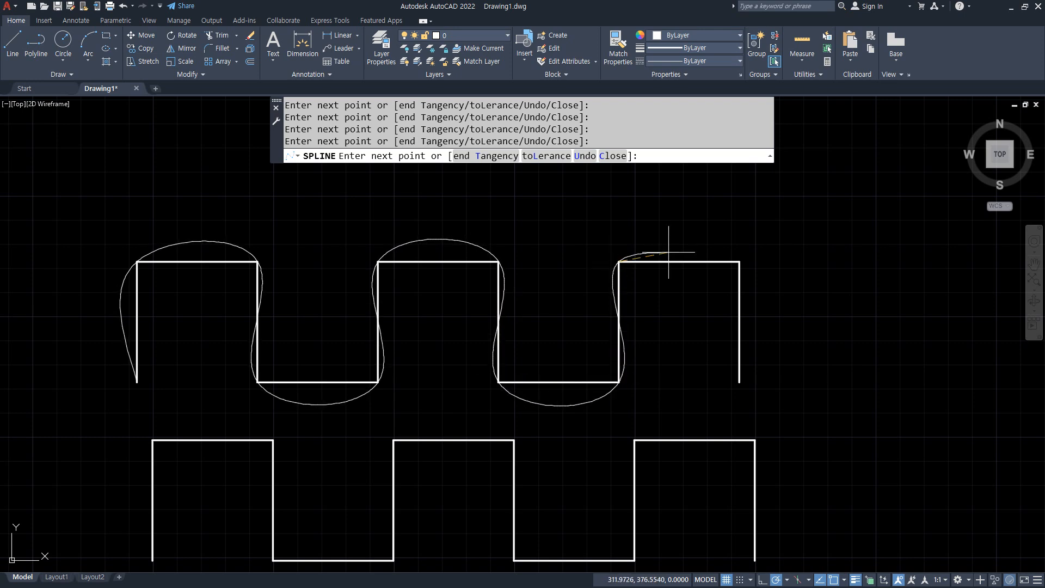
left_click(739, 261)
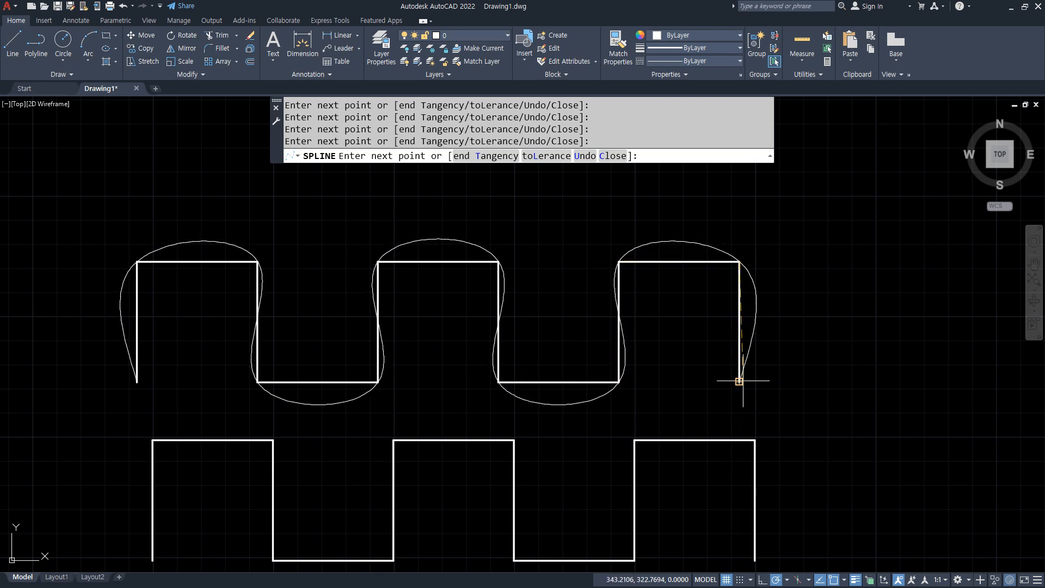
key("Escape")
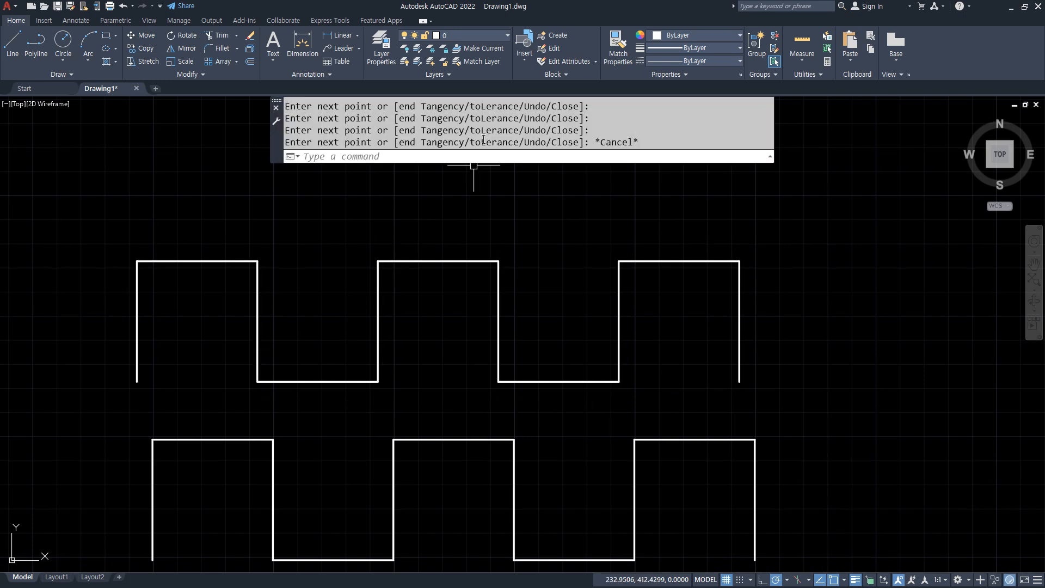
Move all segments of both square-wave lines to the layer with the red dash-dot linetype and clear the selection
scroll(773, 398, "down", 2)
left_click(839, 534)
left_click(314, 271)
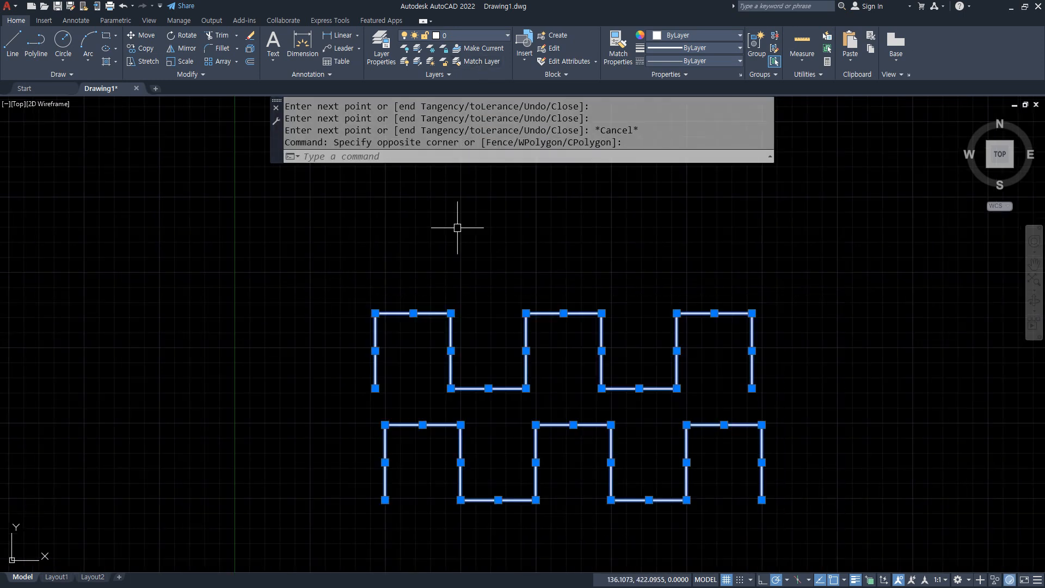
left_click(484, 35)
left_click(459, 62)
key("Escape")
key("Escape")
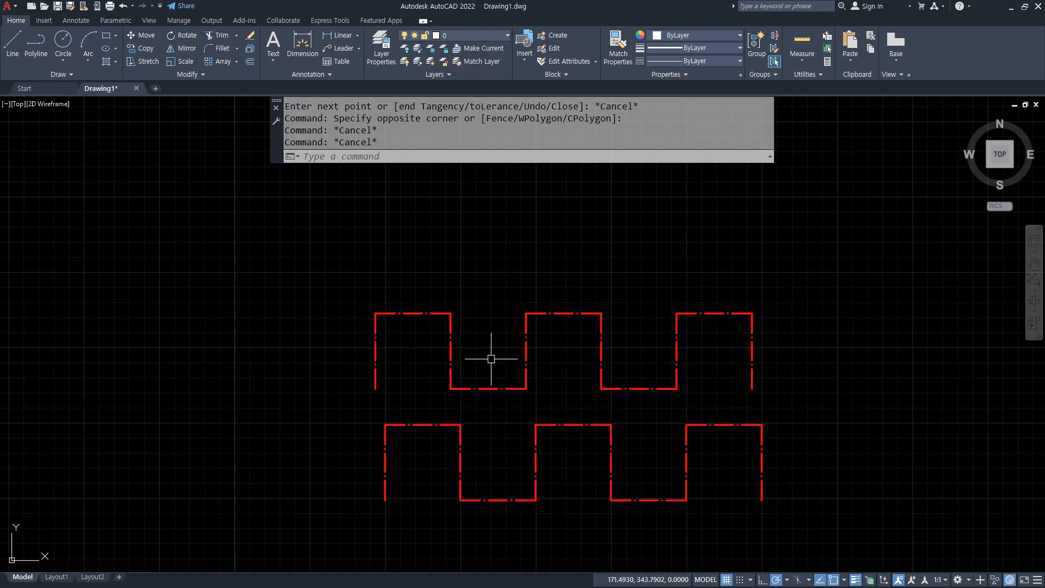
Start a Fit-method spline at the upper square wave's lower-left endpoint and pass it through the next five corners
scroll(478, 366, "up", 2)
type("spl")
key("Return")
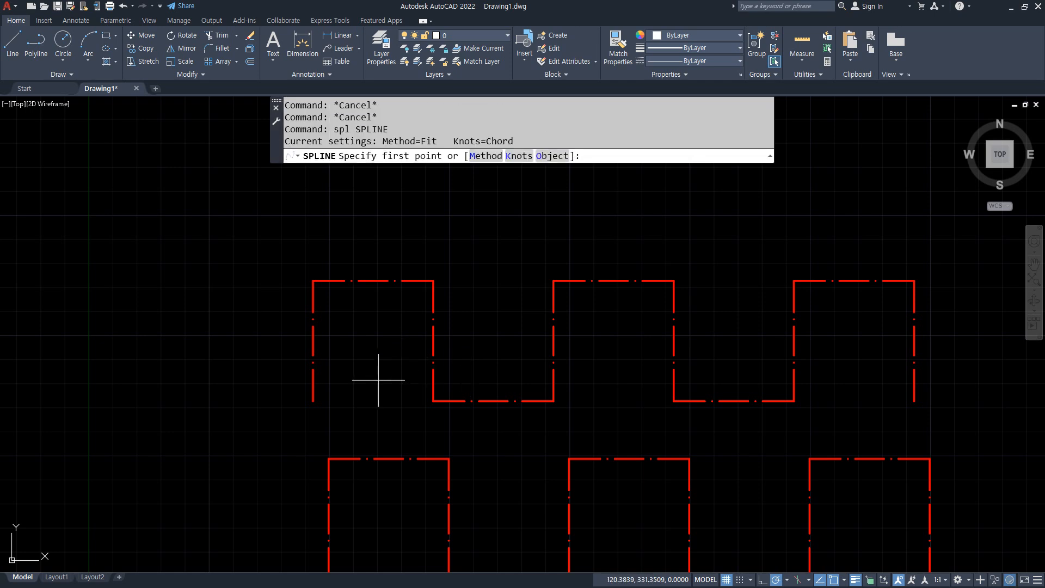
left_click(313, 401)
left_click(312, 281)
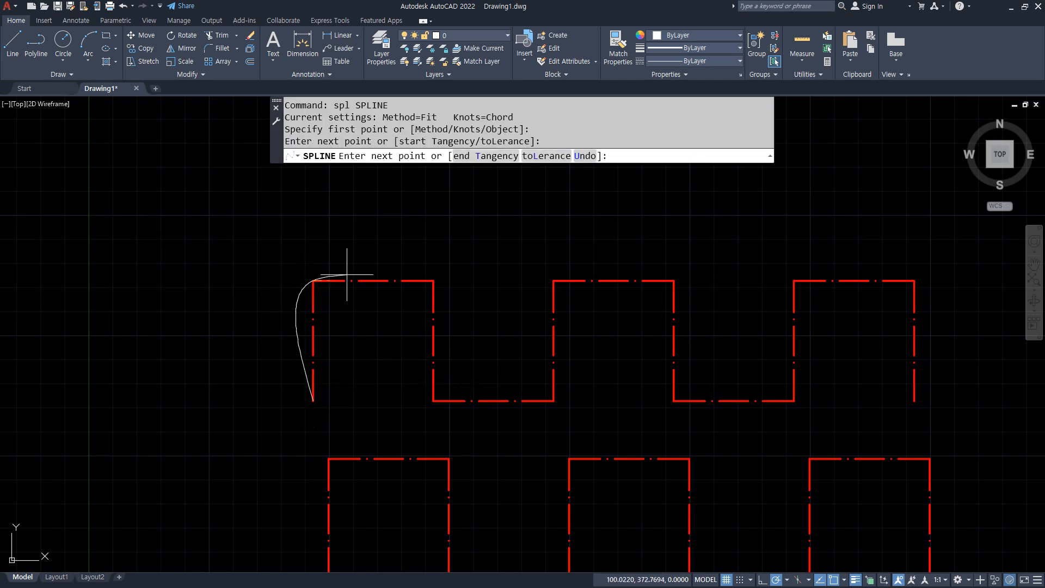
left_click(434, 281)
left_click(433, 400)
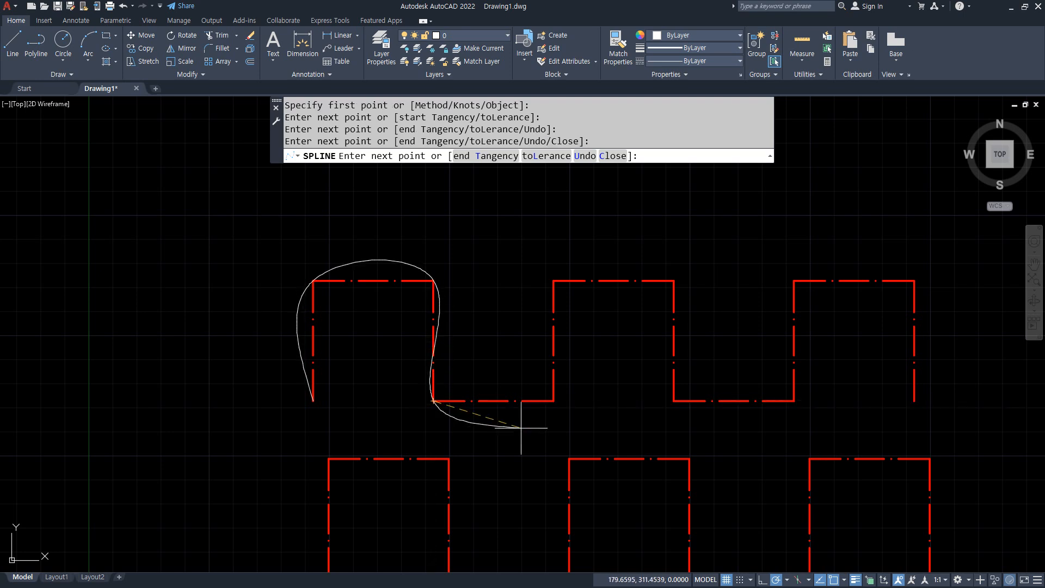
left_click(553, 400)
left_click(553, 281)
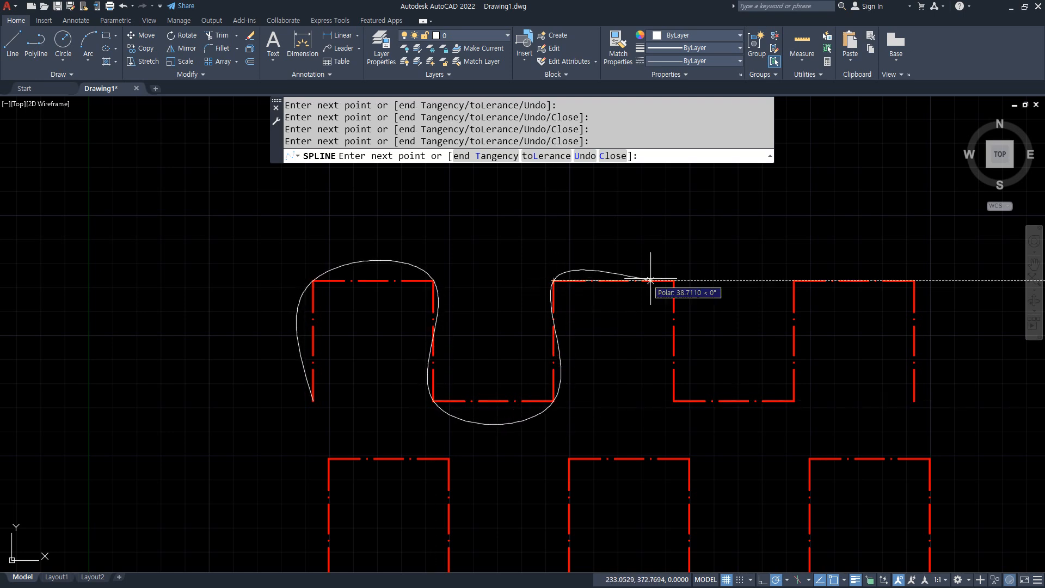
Continue the Fit spline through the upper wave's remaining corners to its right-hand endpoint and finish it
left_click(674, 281)
left_click(674, 400)
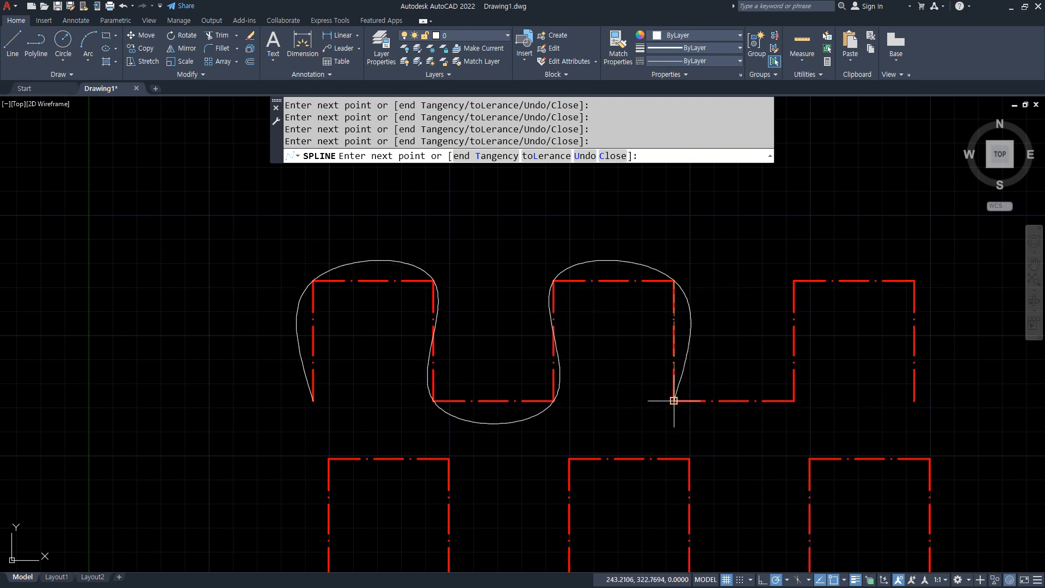
left_click(793, 400)
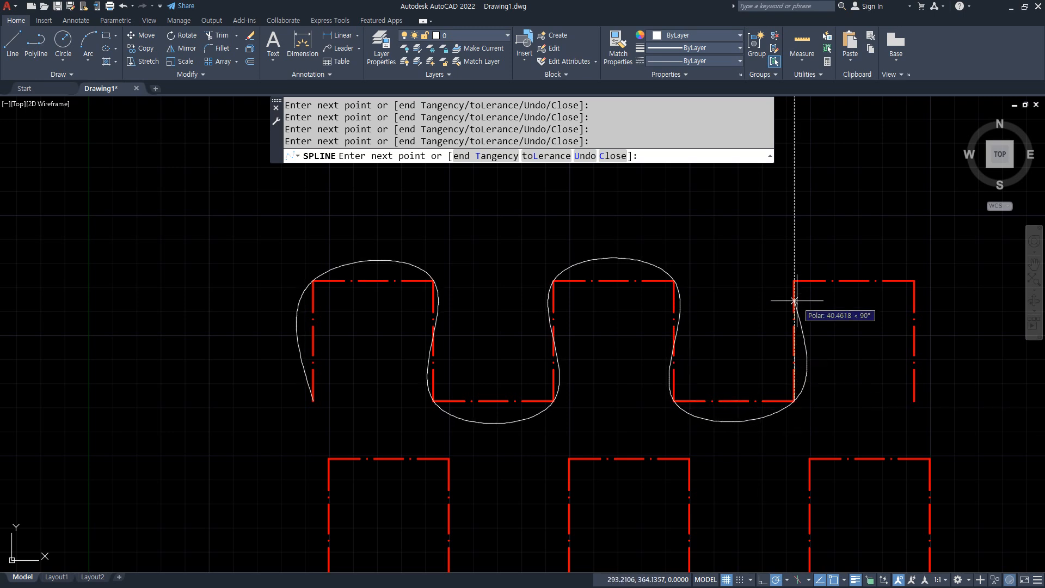
left_click(793, 281)
left_click(914, 281)
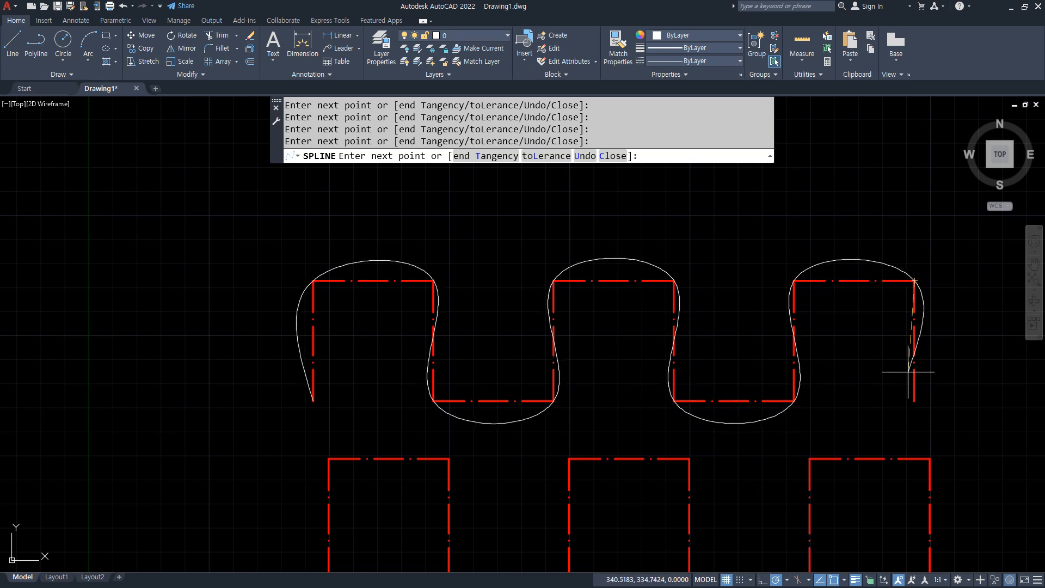
left_click(914, 401)
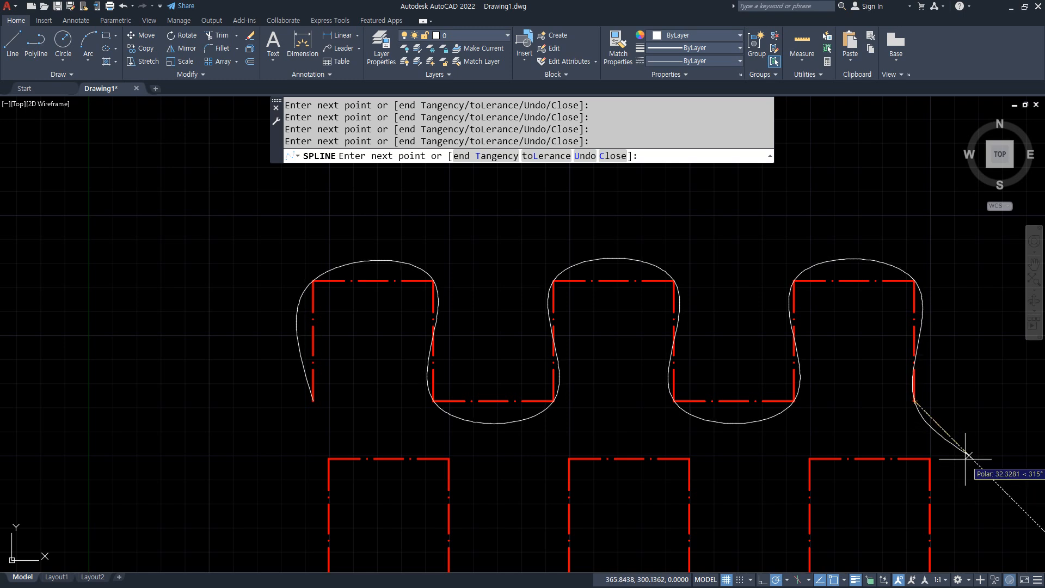
key("Return")
Start a spline with the CV method at the lower wave's left endpoint, placing control vertices on the next five corners
middle_click_drag(481, 385, 416, 336)
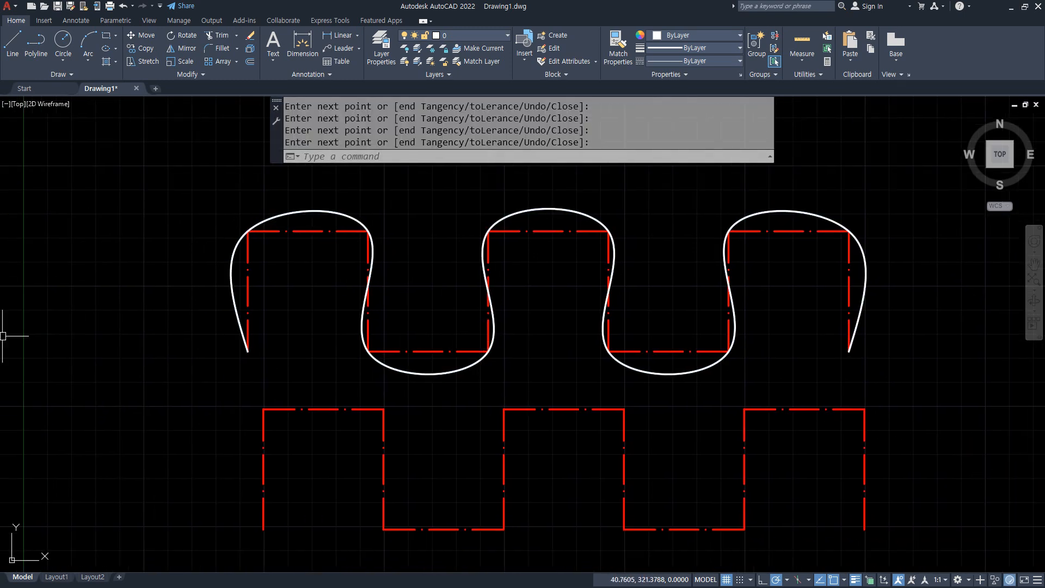
type("spl")
key("Return")
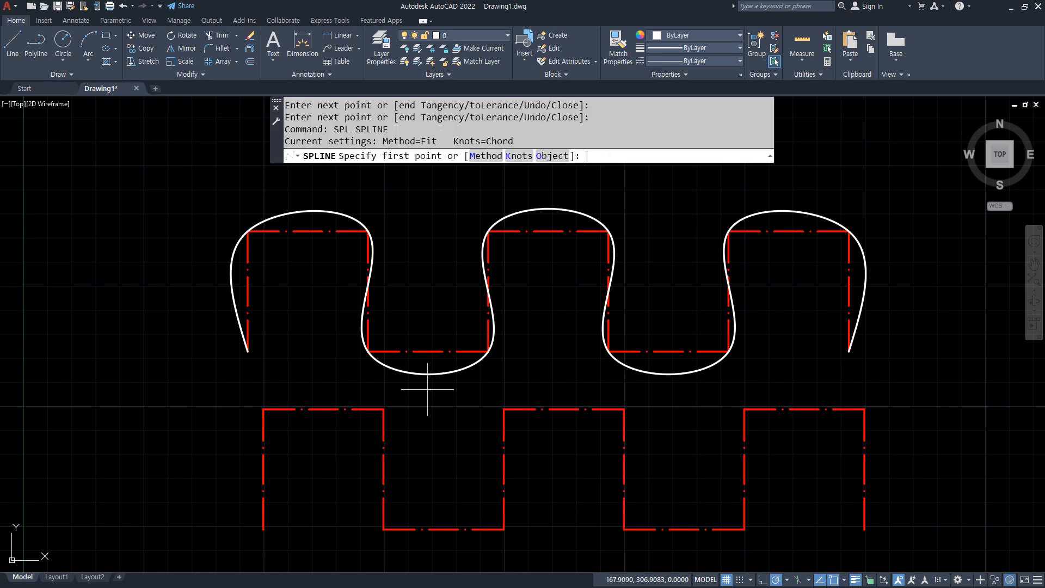
key("alt")
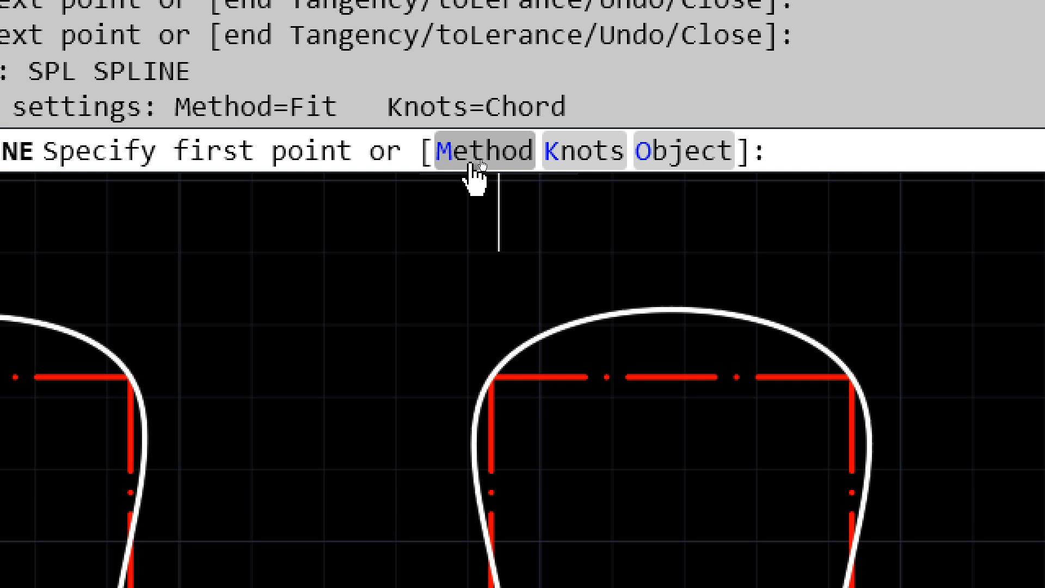
left_click(471, 163)
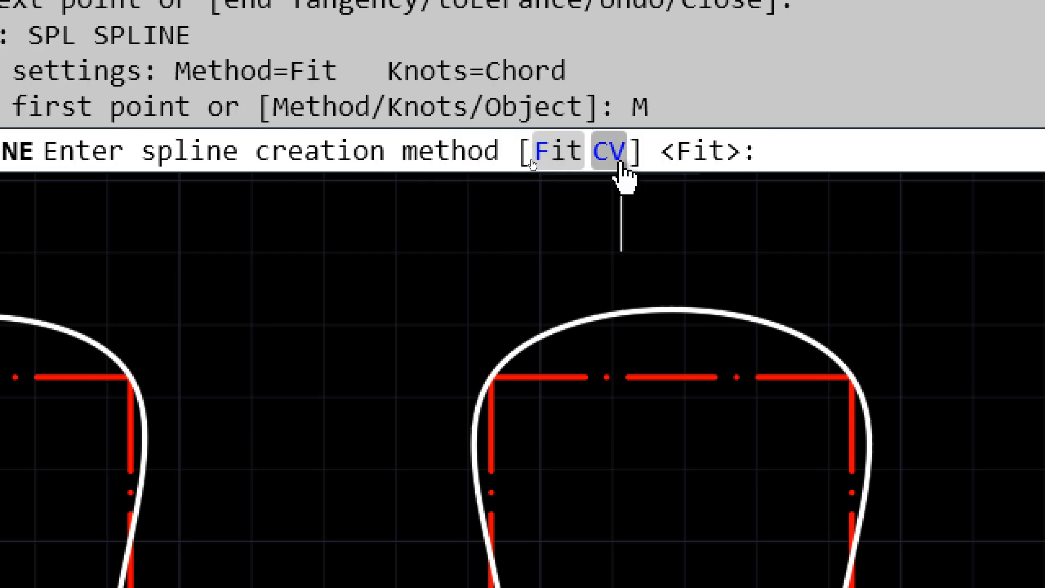
left_click(620, 163)
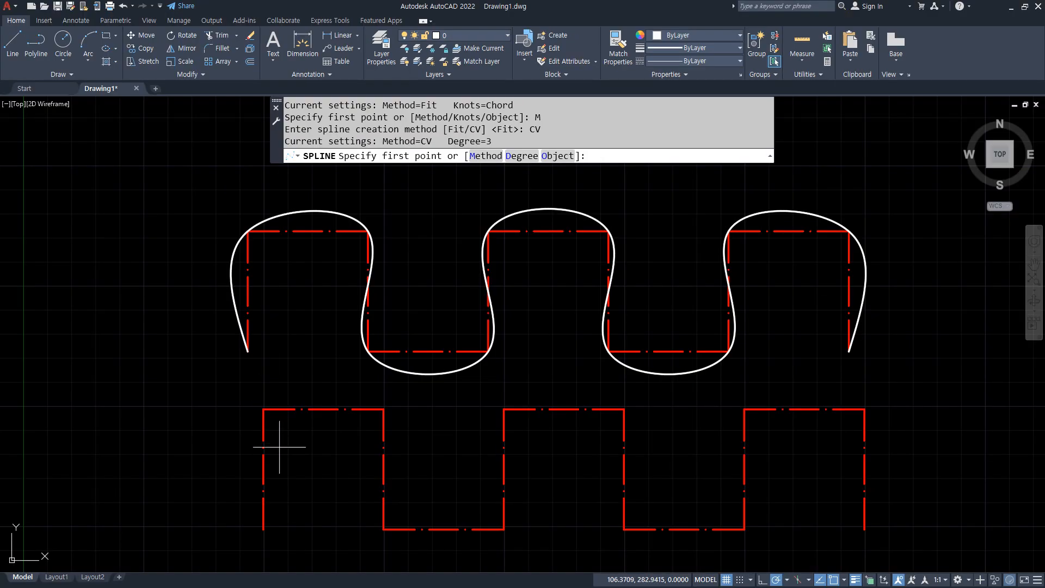
left_click(220, 467)
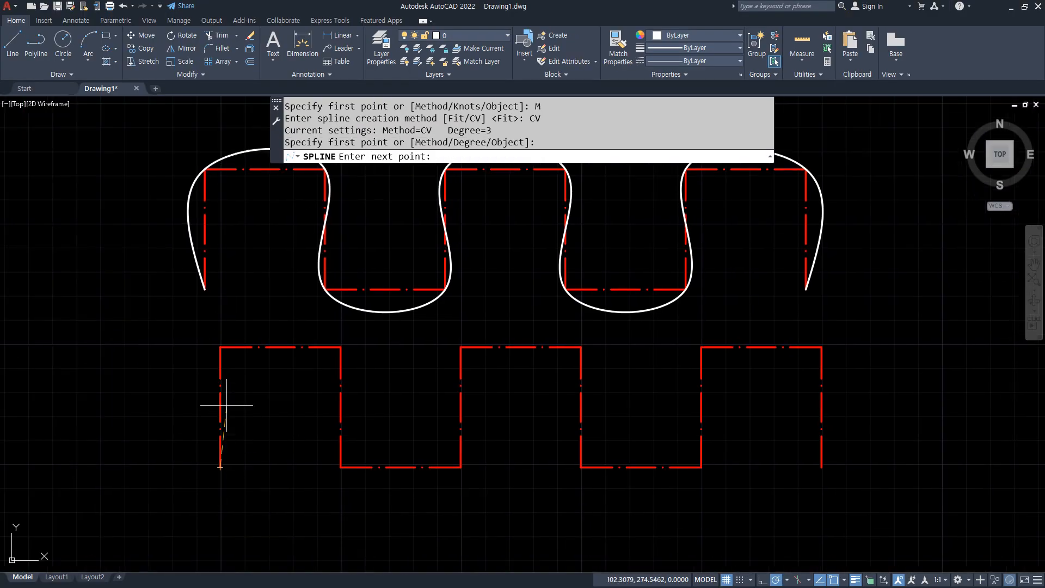
left_click(220, 347)
left_click(341, 346)
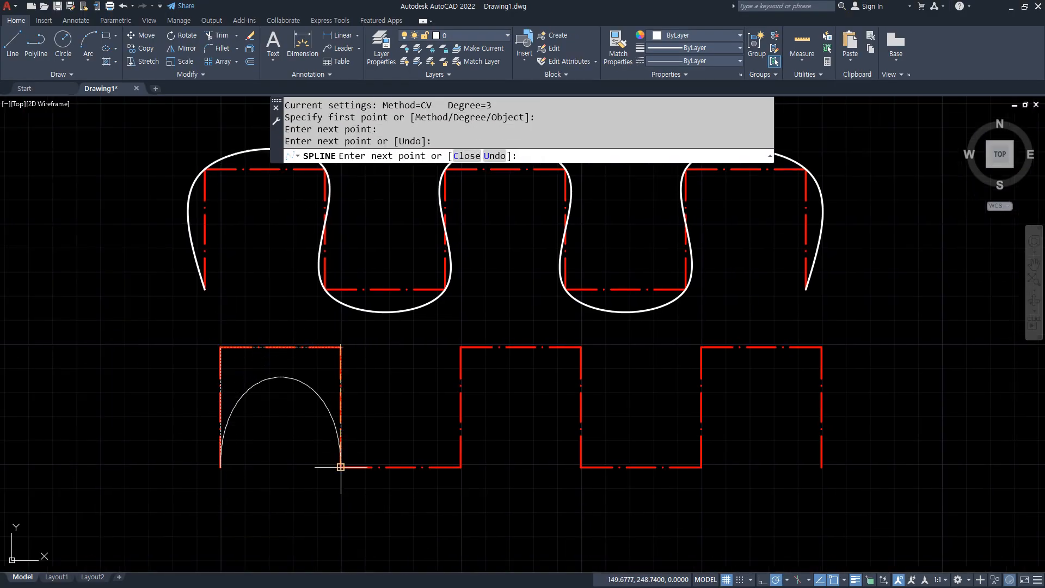
left_click(341, 467)
left_click(461, 467)
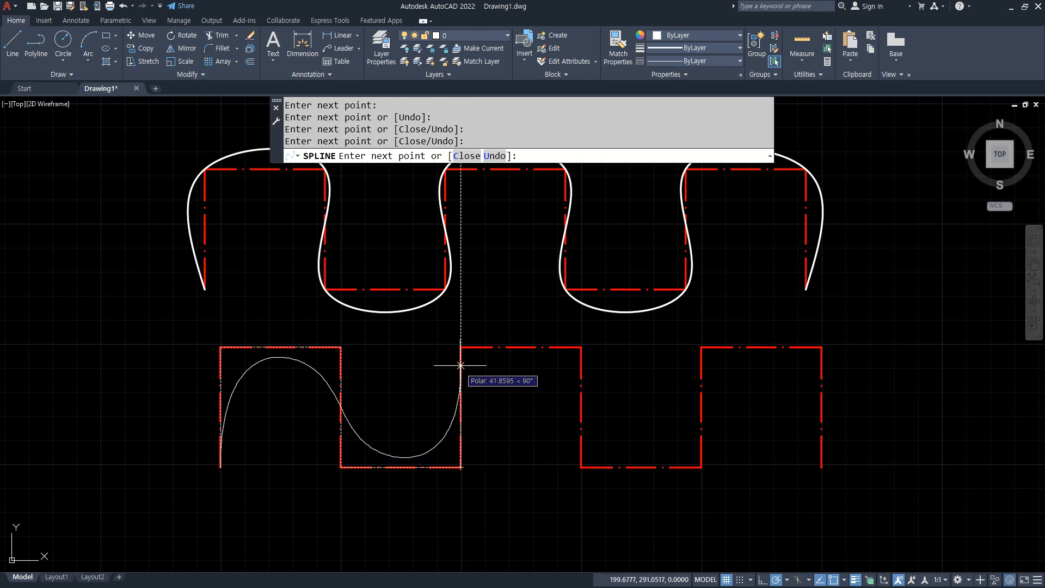
left_click(461, 346)
Place the CV spline's remaining control vertices on the lower wave's corners up to its right-hand endpoint and finish it
left_click(581, 346)
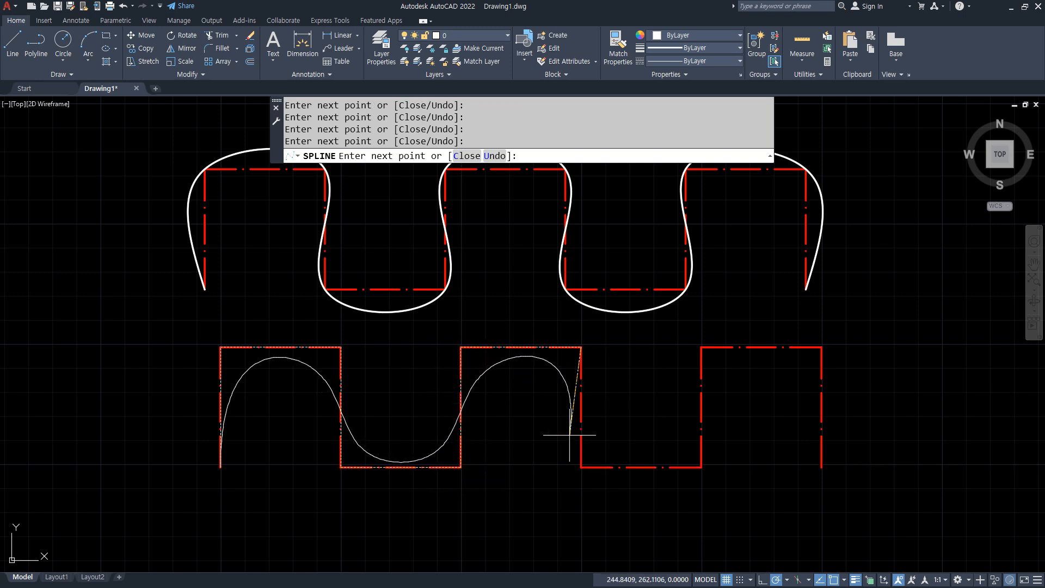
left_click(581, 466)
left_click(701, 467)
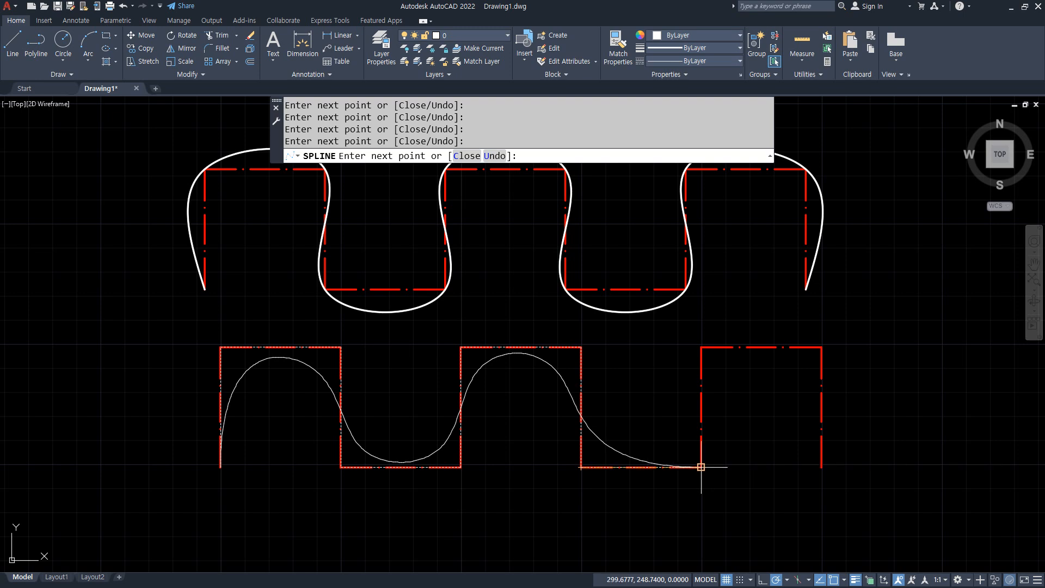
left_click(701, 346)
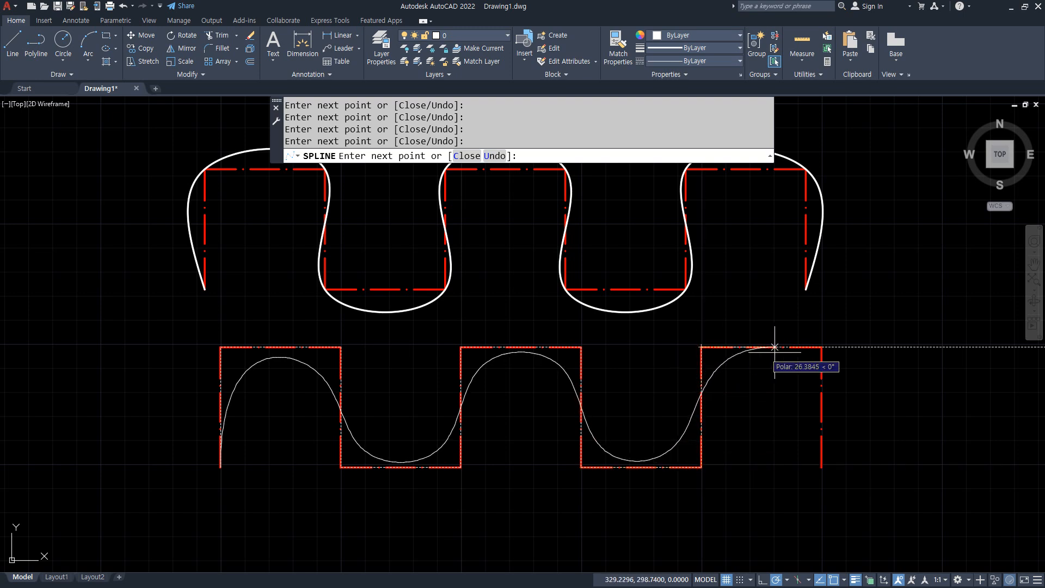
left_click(821, 347)
left_click(822, 467)
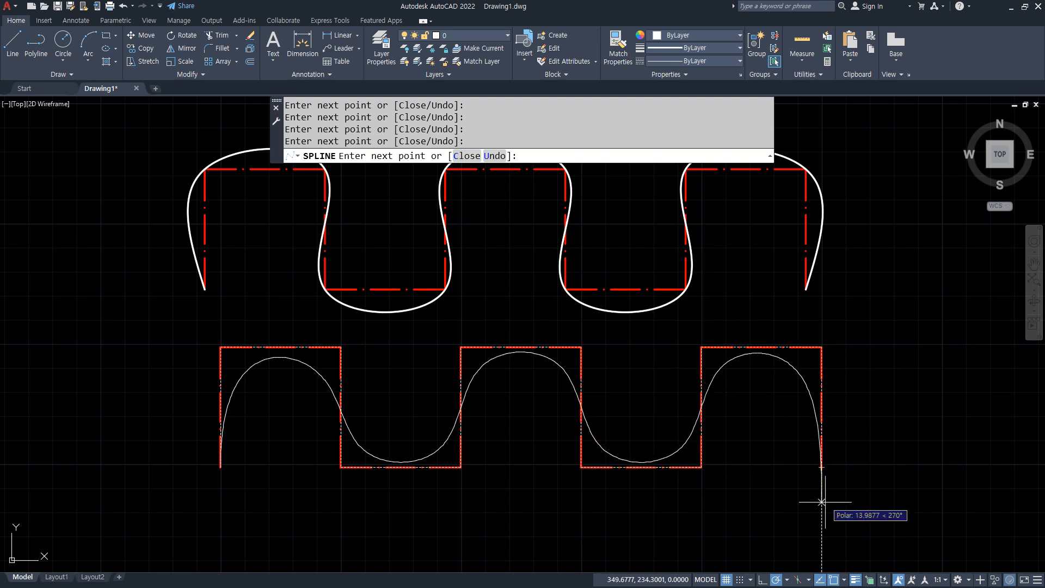
key("Return")
middle_click_drag(204, 355, 211, 398)
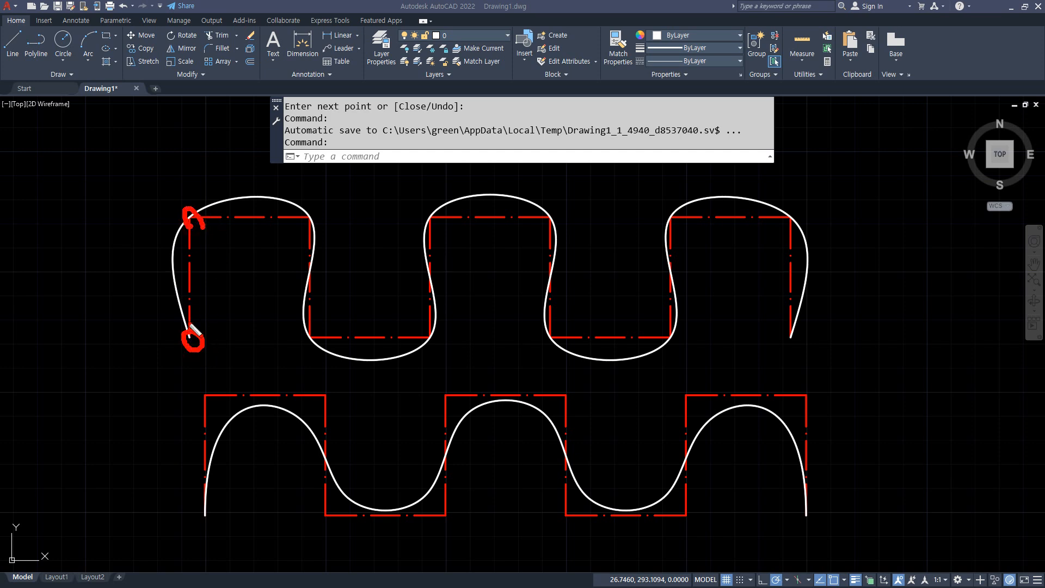
left_click_drag(188, 327, 147, 235)
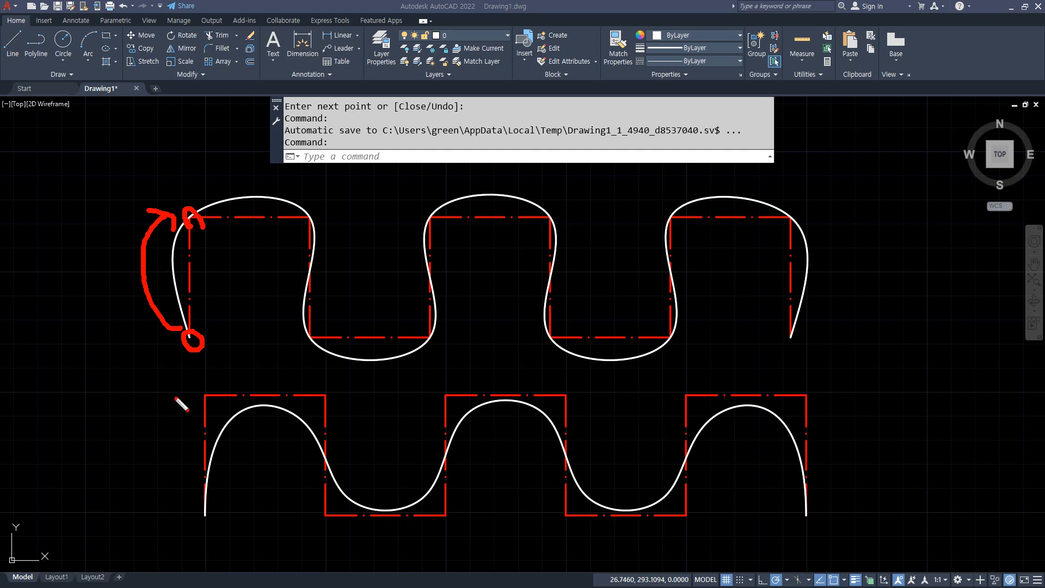
left_click_drag(207, 375, 206, 552)
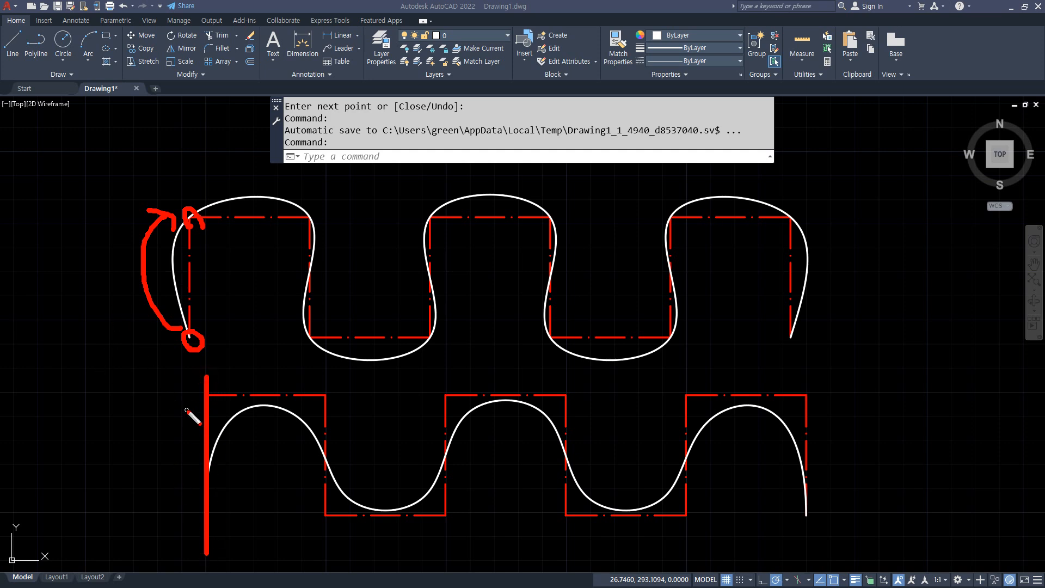
left_click_drag(140, 396, 418, 395)
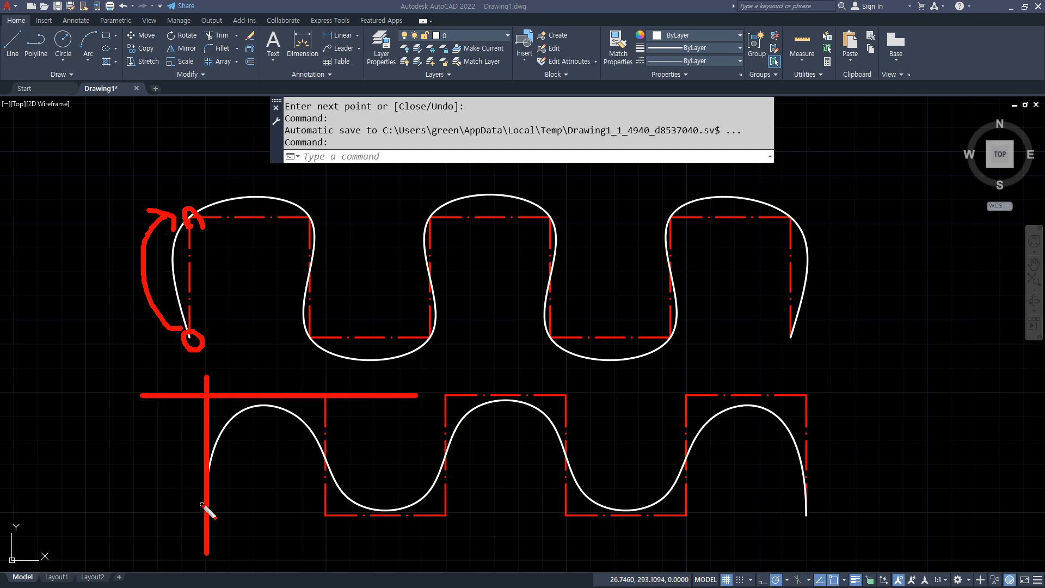
mouse_move(202, 505)
left_mouse_down()
mouse_move(248, 413)
mouse_move(241, 429)
left_mouse_up()
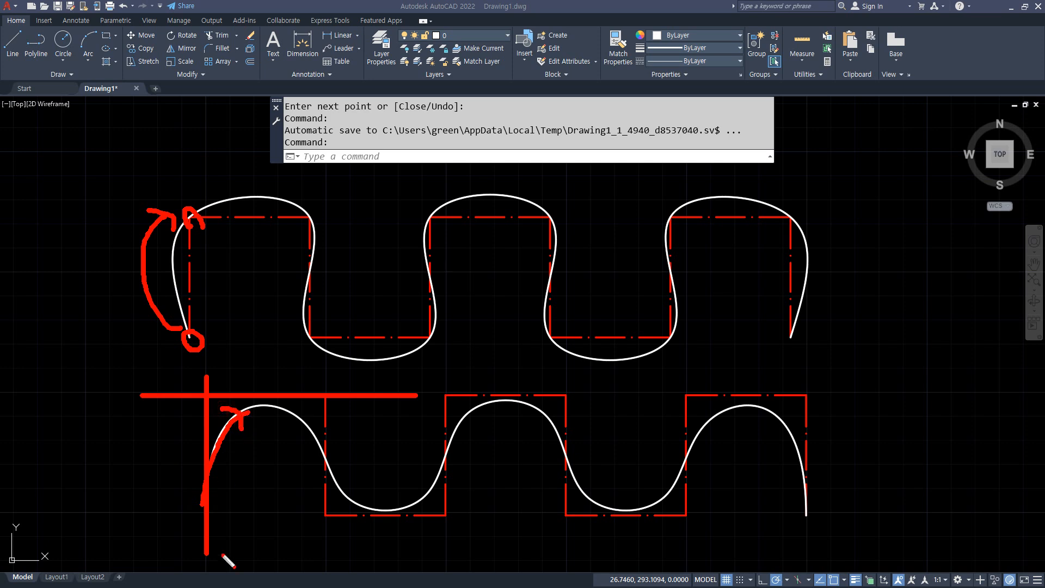
left_click_drag(205, 509, 219, 533)
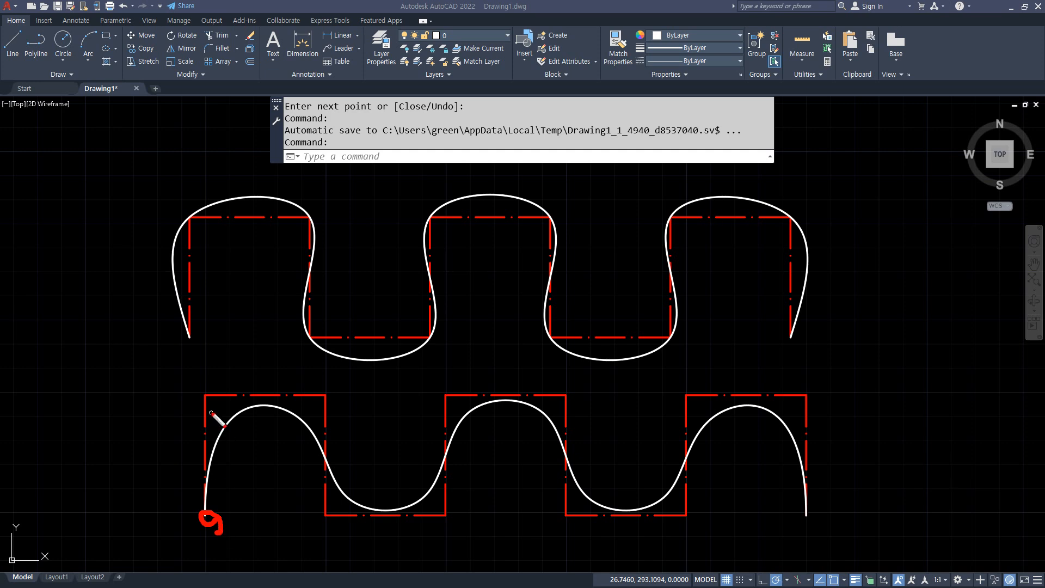
left_click_drag(206, 398, 212, 412)
mouse_move(315, 401)
left_mouse_down()
mouse_move(313, 393)
mouse_move(315, 405)
left_mouse_up()
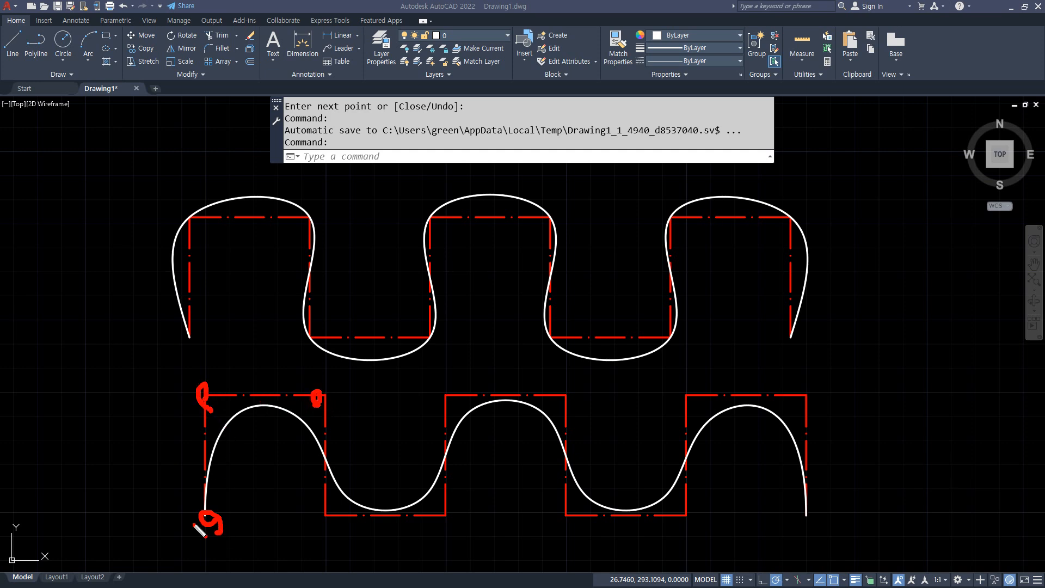
mouse_move(214, 514)
left_mouse_down()
mouse_move(212, 486)
mouse_move(265, 412)
left_mouse_up()
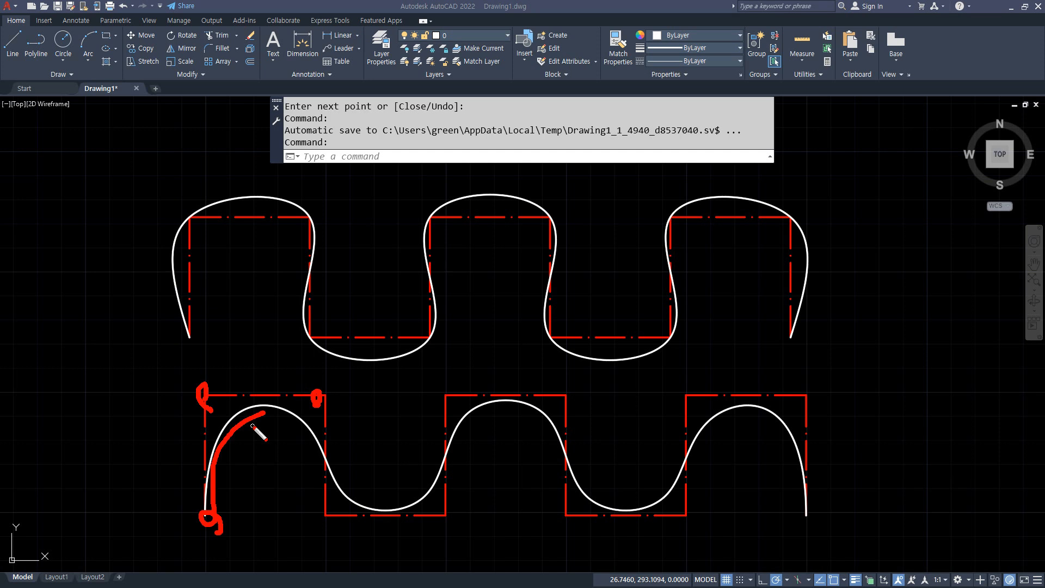
left_click_drag(200, 347, 196, 324)
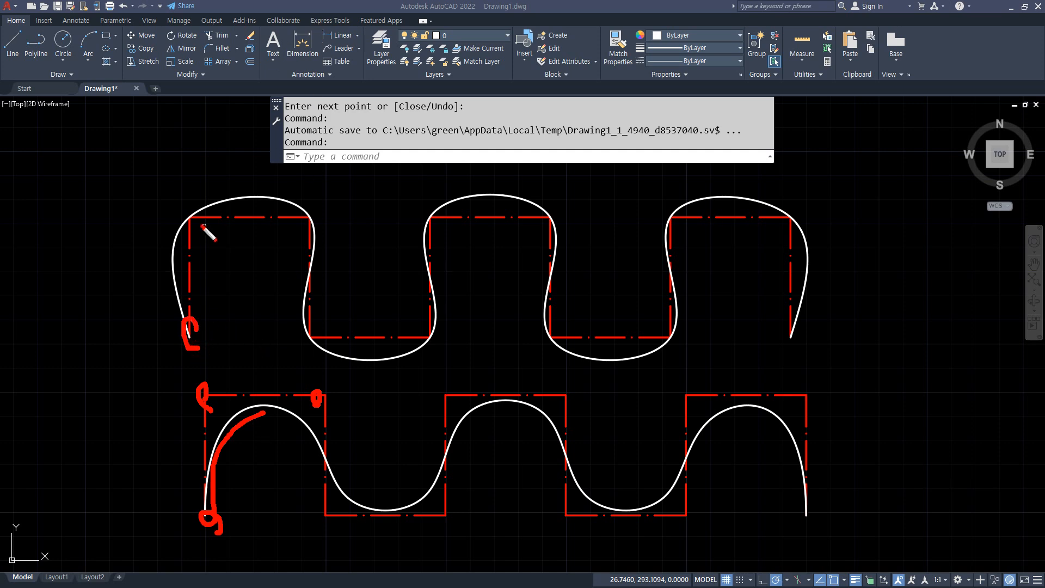
left_click_drag(202, 225, 194, 227)
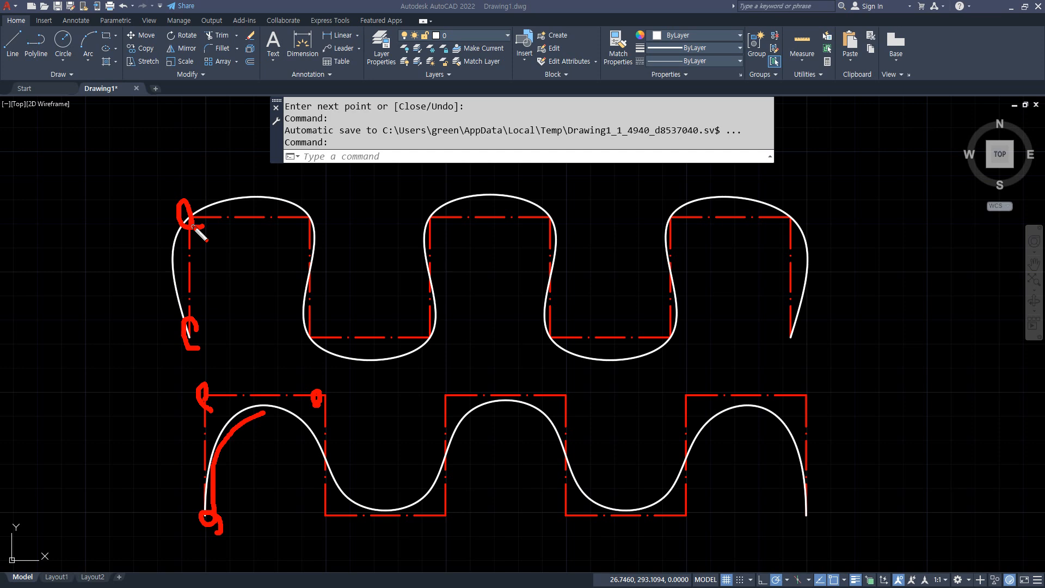
key("e")
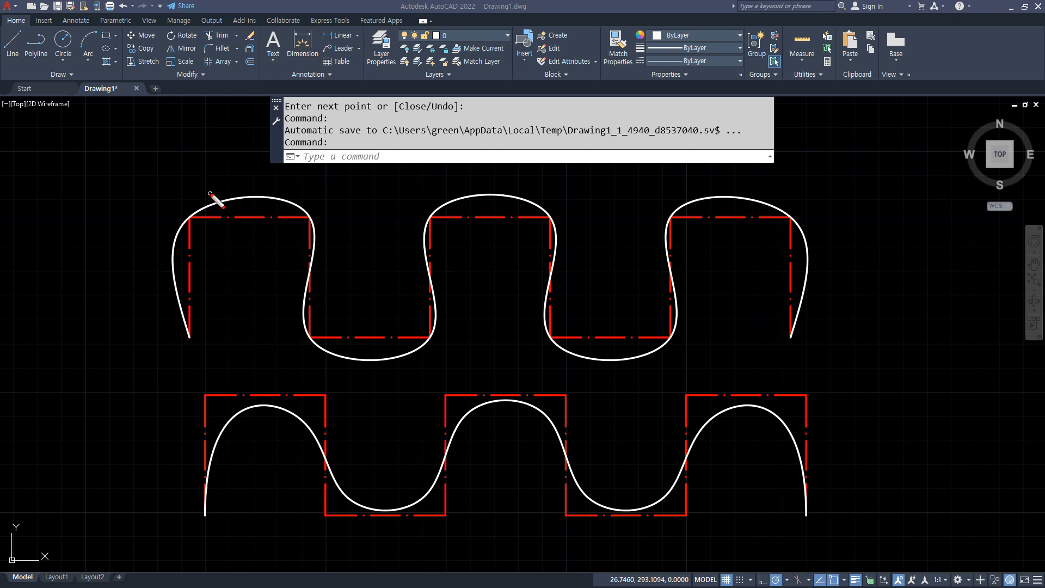
mouse_move(194, 180)
left_mouse_down()
mouse_move(204, 190)
mouse_move(226, 156)
left_mouse_up()
mouse_move(188, 344)
left_mouse_down()
mouse_move(184, 326)
mouse_move(194, 343)
left_mouse_up()
left_click_drag(190, 229, 186, 224)
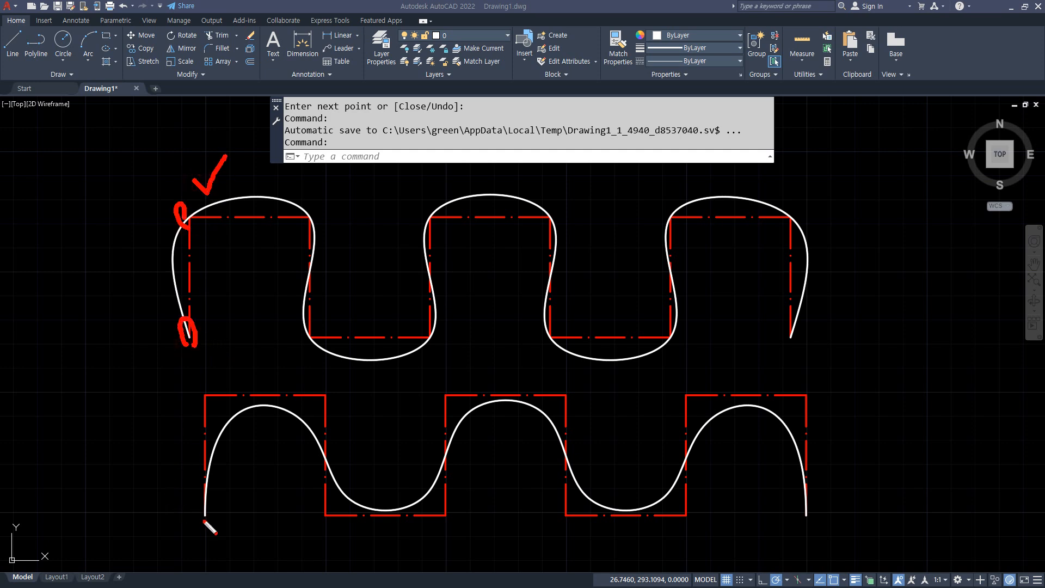
mouse_move(204, 518)
left_mouse_down()
mouse_move(220, 387)
mouse_move(312, 396)
left_mouse_up()
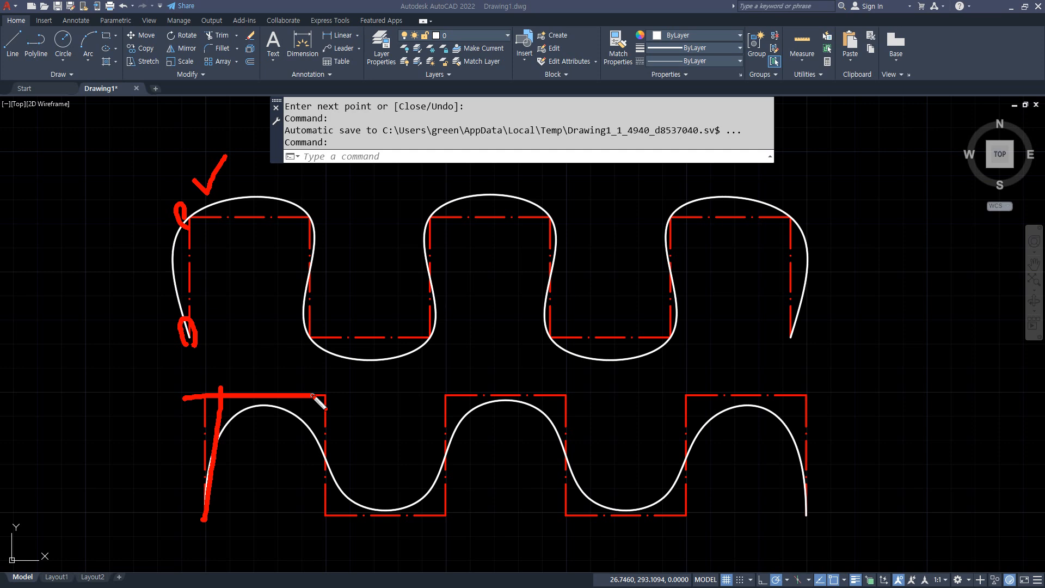
key("Escape")
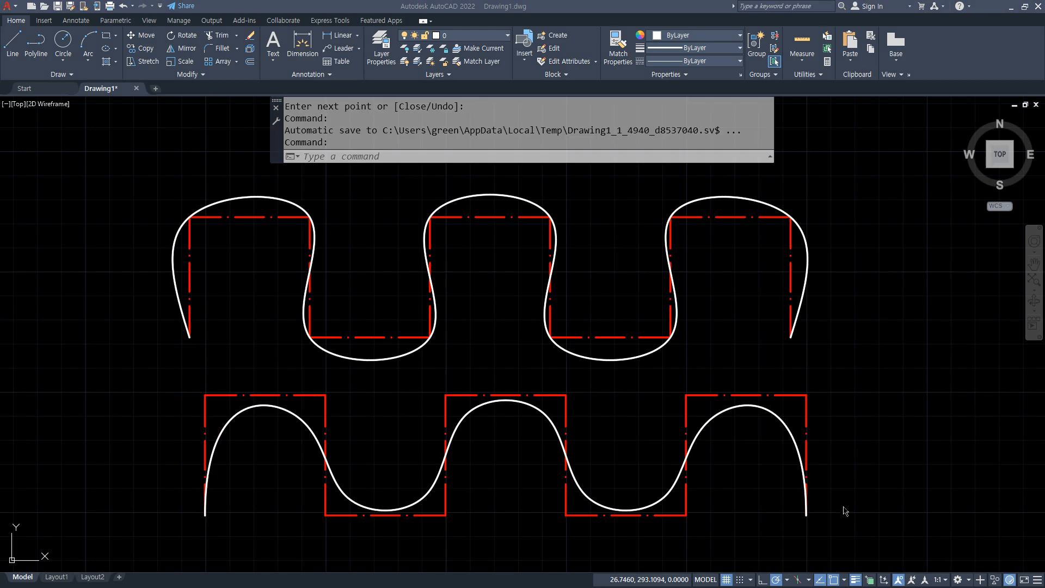
Erase all the guide lines and both splines from the drawing
scroll(843, 514, "down", 2)
left_click(858, 520)
left_click(350, 297)
key("Delete")
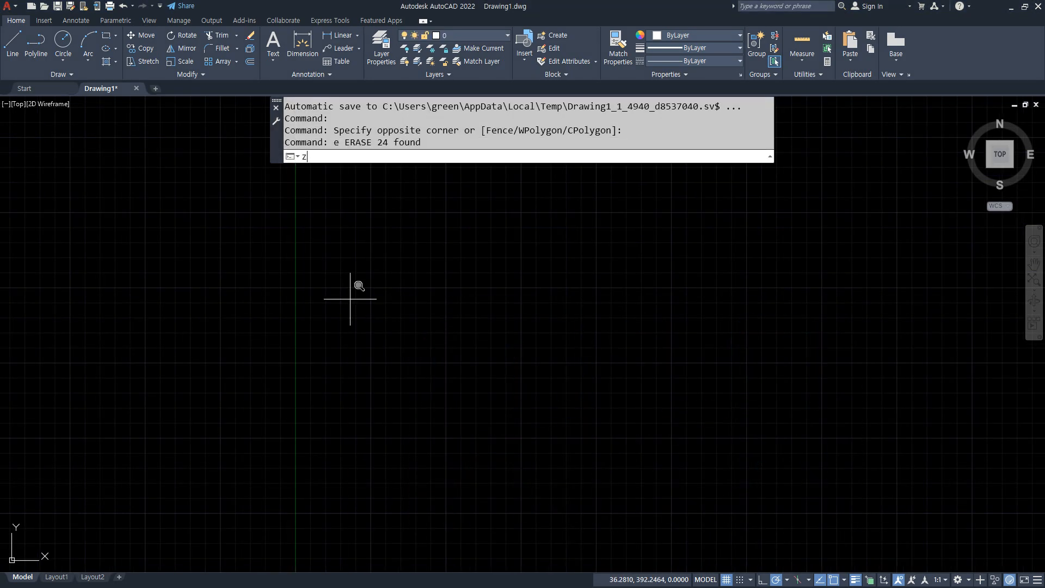
Draw a single long vertical line down the middle of the empty drawing area
type("z")
key("Return")
type("a")
key("Return")
type("l")
key("Return")
left_click(524, 179)
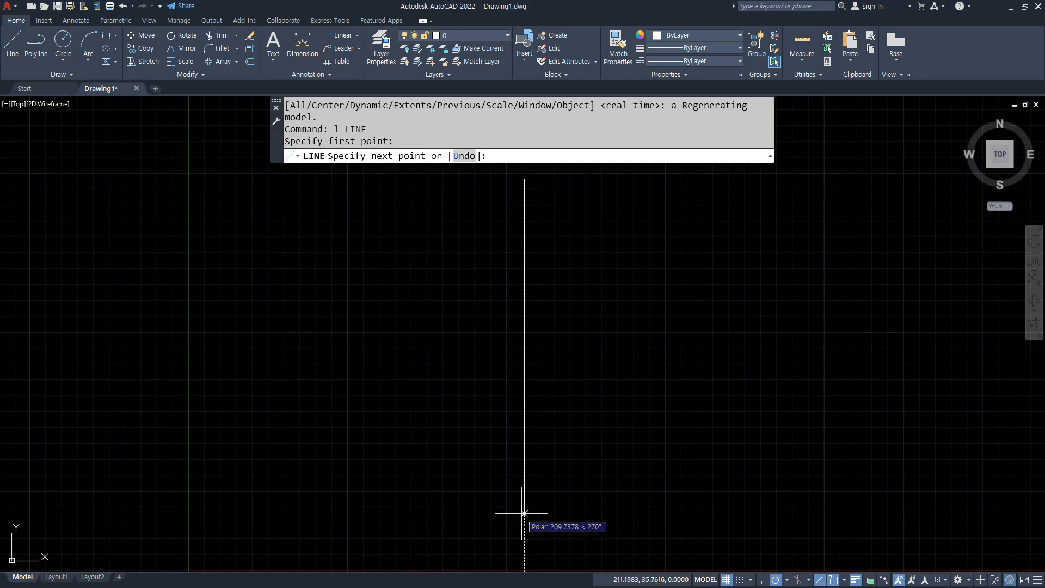
left_click(524, 531)
key("Return")
type("spl")
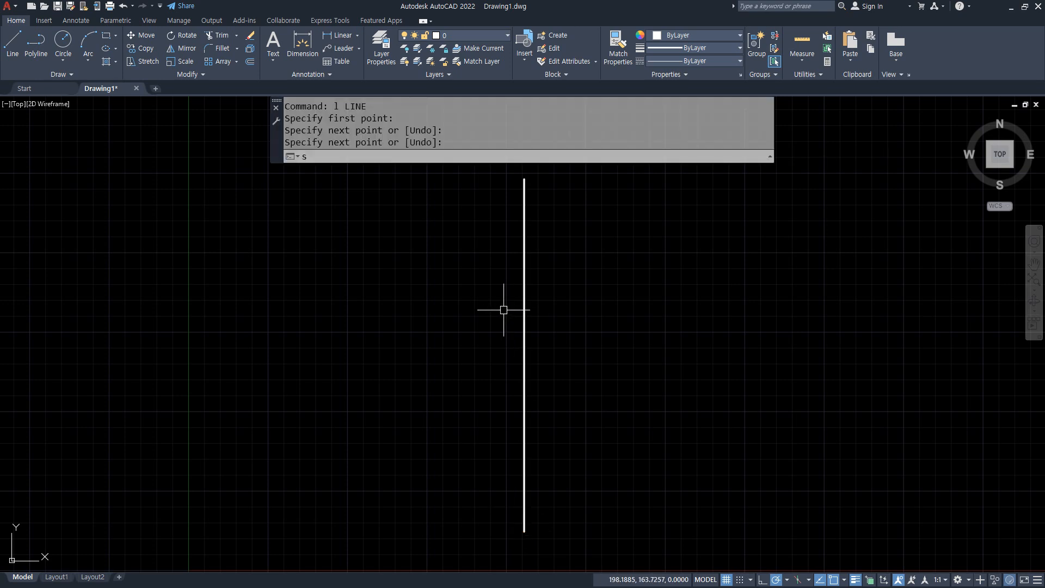
key("Return")
left_click(498, 291)
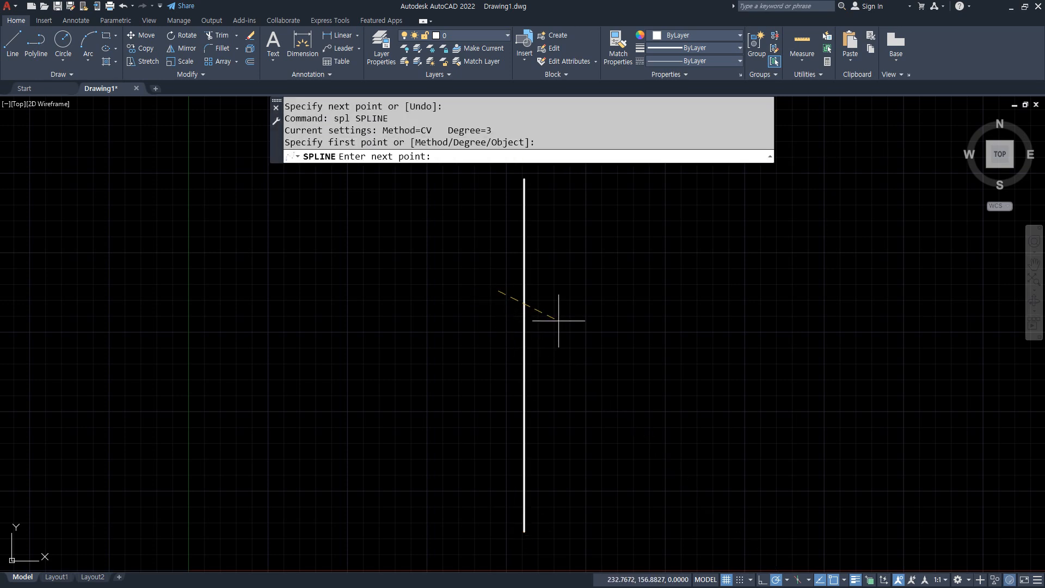
left_click(557, 322)
key("Escape")
Draw a four-point zigzag spline with the Fit method, crossing back and forth over the middle of the vertical line
key("Return")
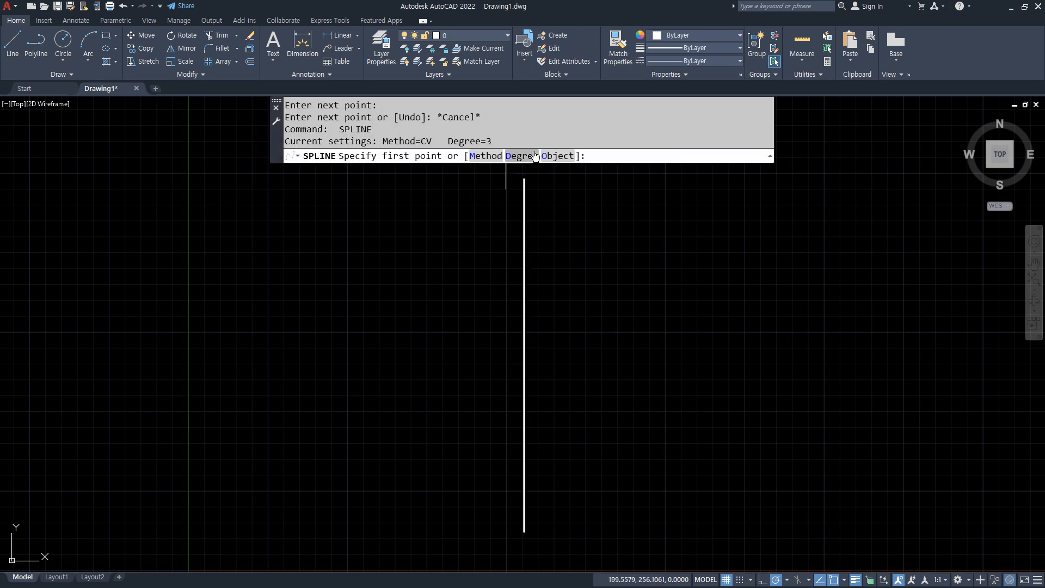
left_click(493, 157)
left_click(510, 156)
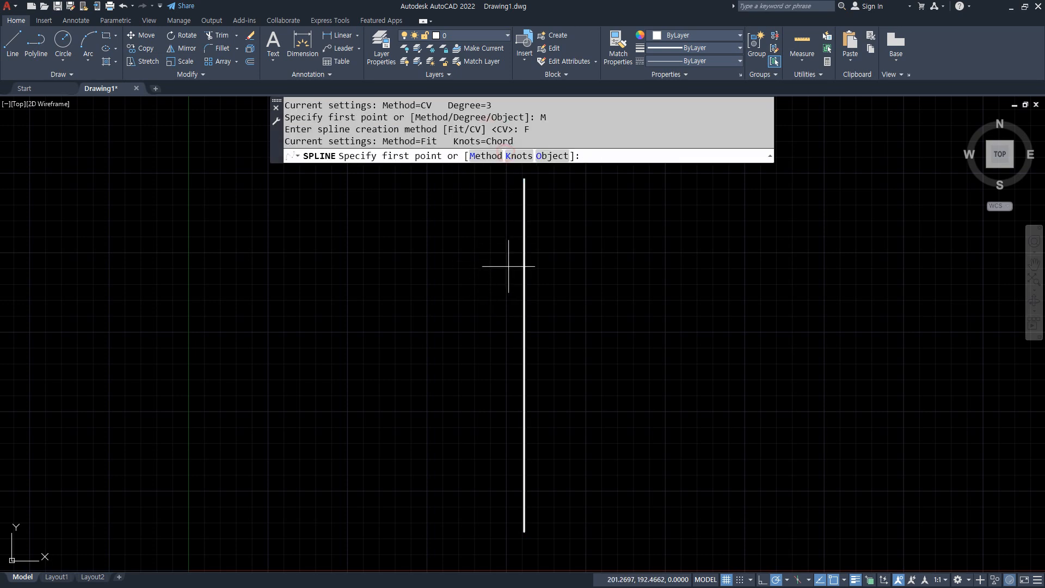
left_click(487, 292)
left_click(572, 317)
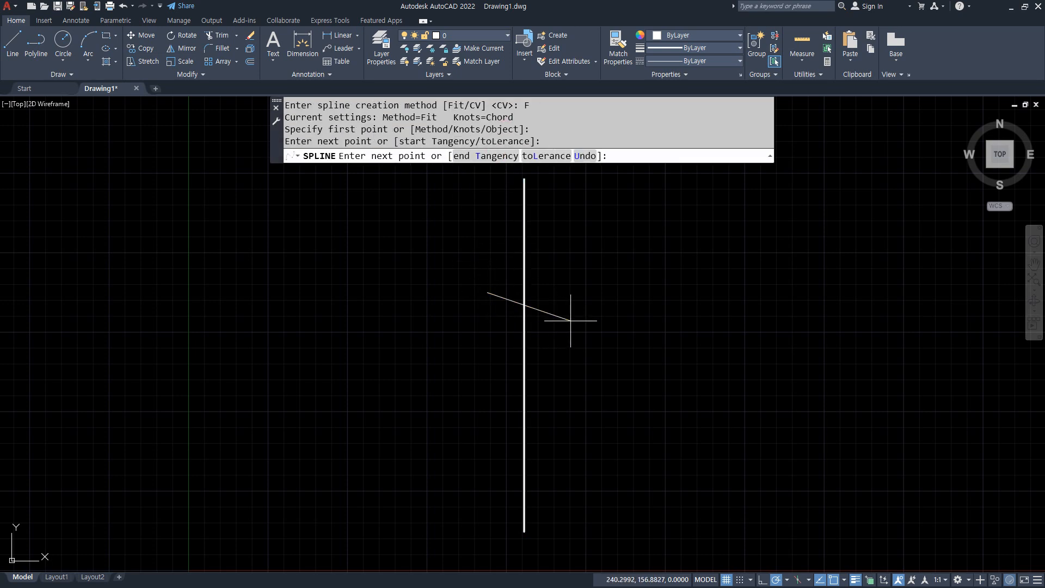
left_click(485, 354)
left_click(563, 384)
key("Return")
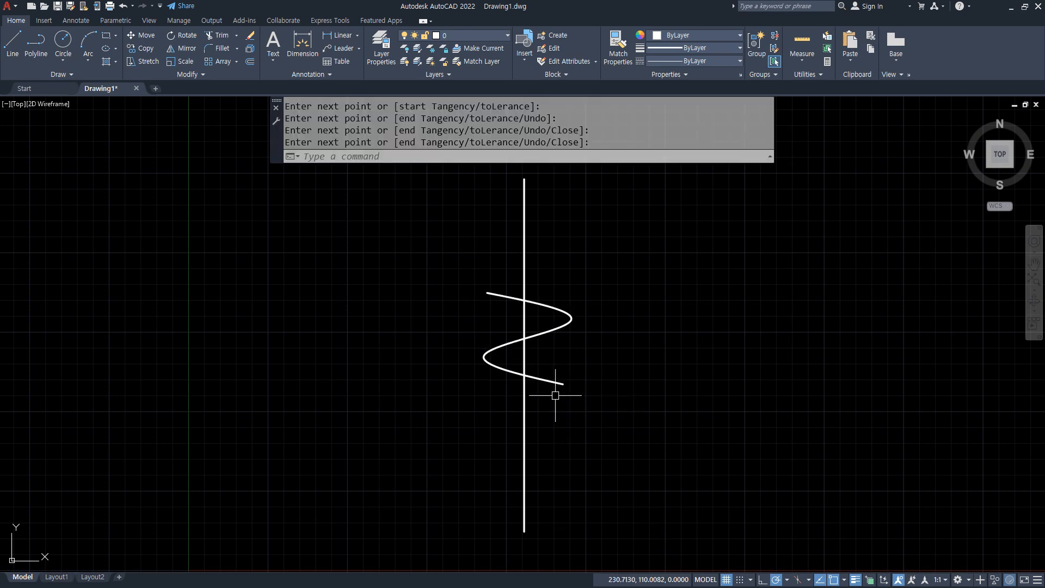
type("t")
key("Return")
key("Escape")
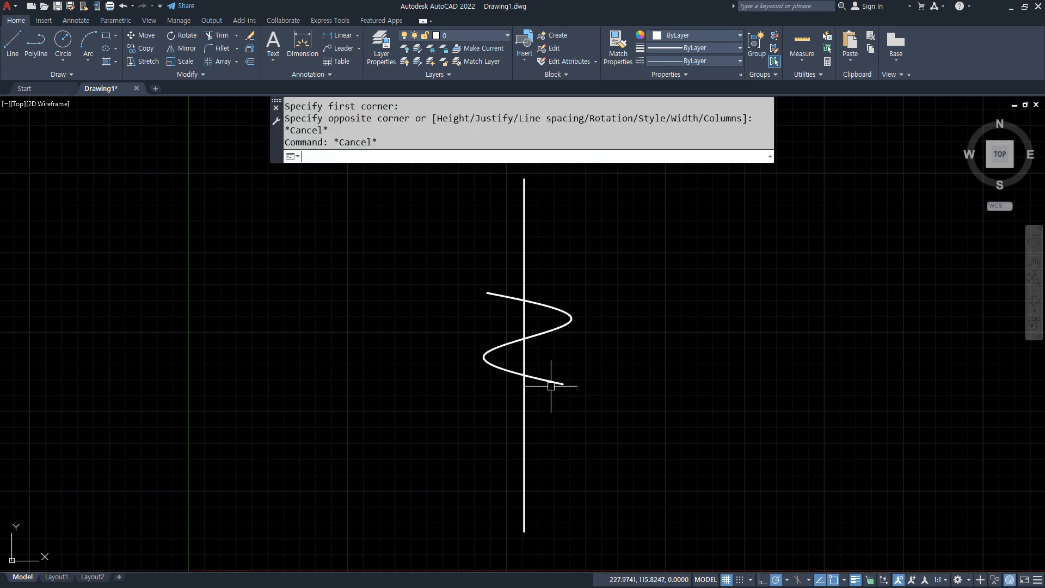
Trim both spline ends beyond the vertical line and the line portions between the spline crossings, forming a break-line symbol
type("tr")
key("Return")
left_click(545, 381)
left_click(524, 351)
left_click(523, 314)
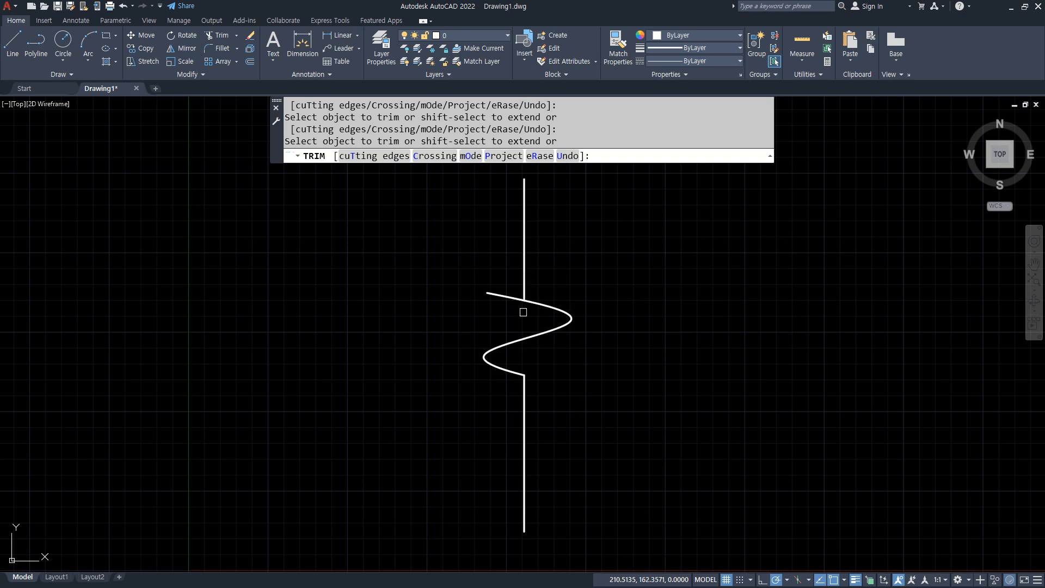
left_click(503, 297)
key("Return")
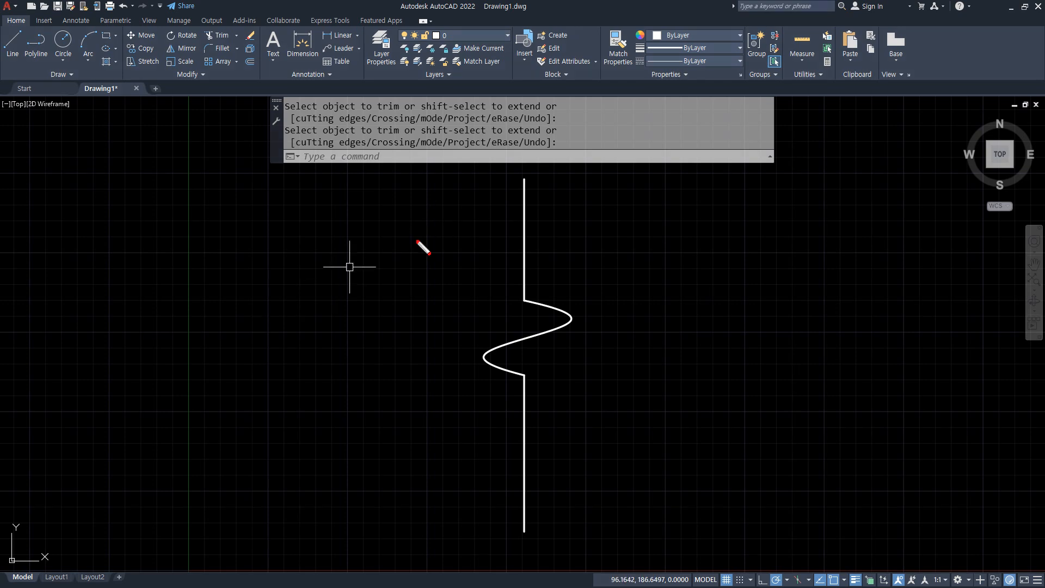
mouse_move(520, 189)
left_mouse_down()
mouse_move(256, 215)
mouse_move(284, 409)
mouse_move(494, 420)
left_mouse_up()
left_click_drag(617, 213, 668, 410)
left_click_drag(732, 208, 626, 333)
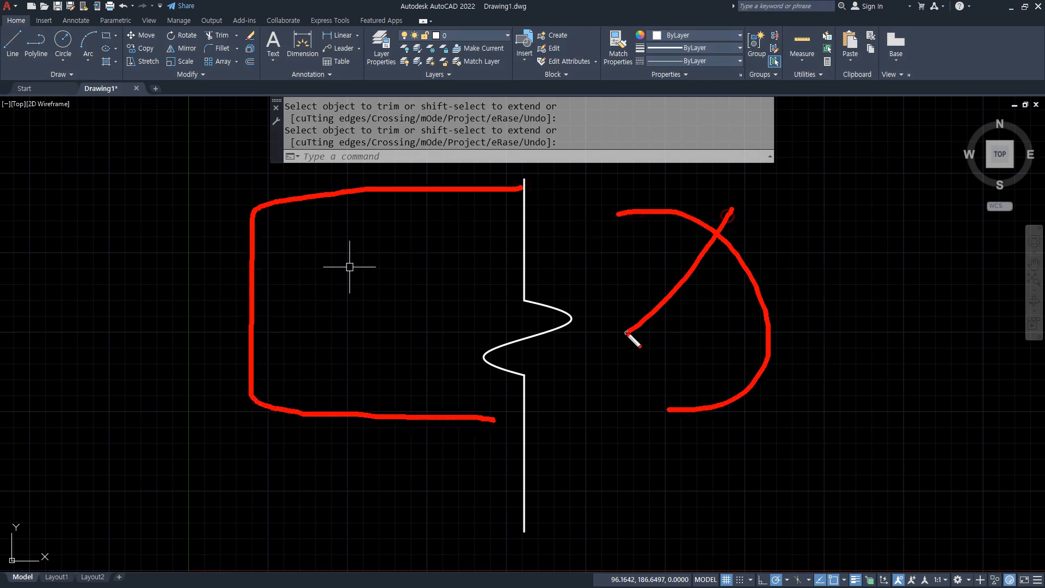
left_click_drag(603, 211, 836, 450)
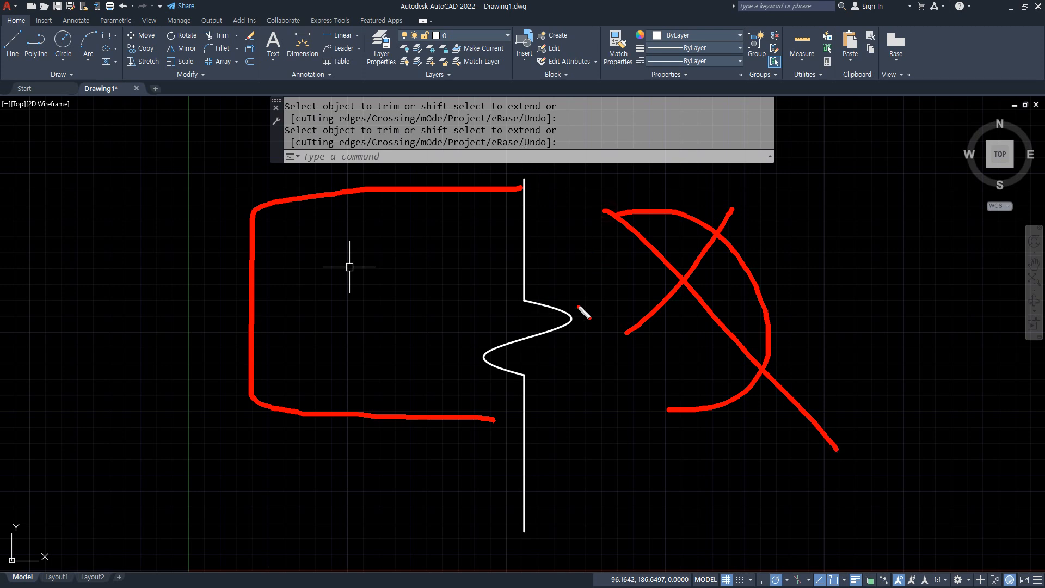
key("Escape")
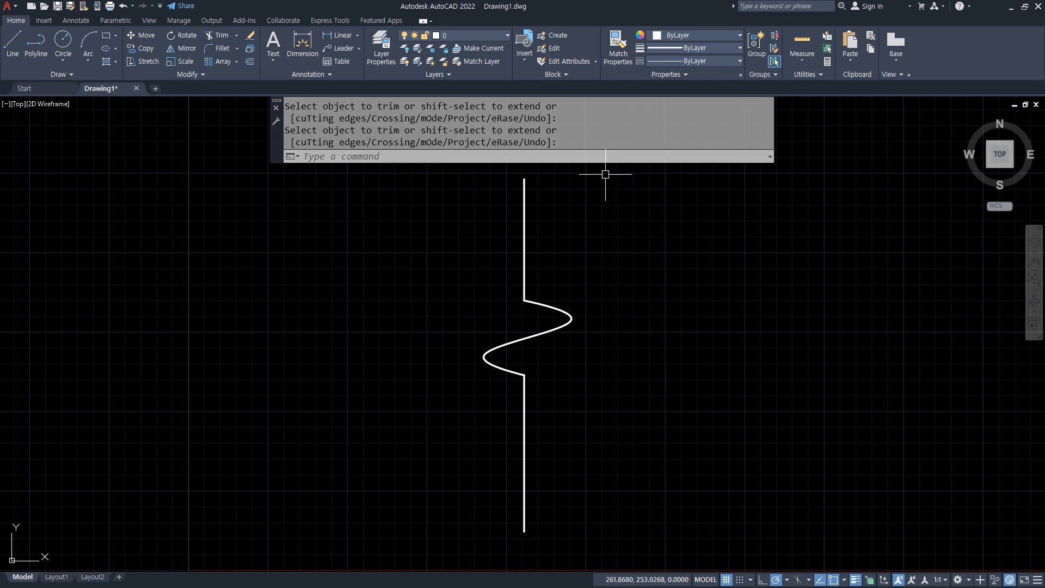
key("ctrl+2")
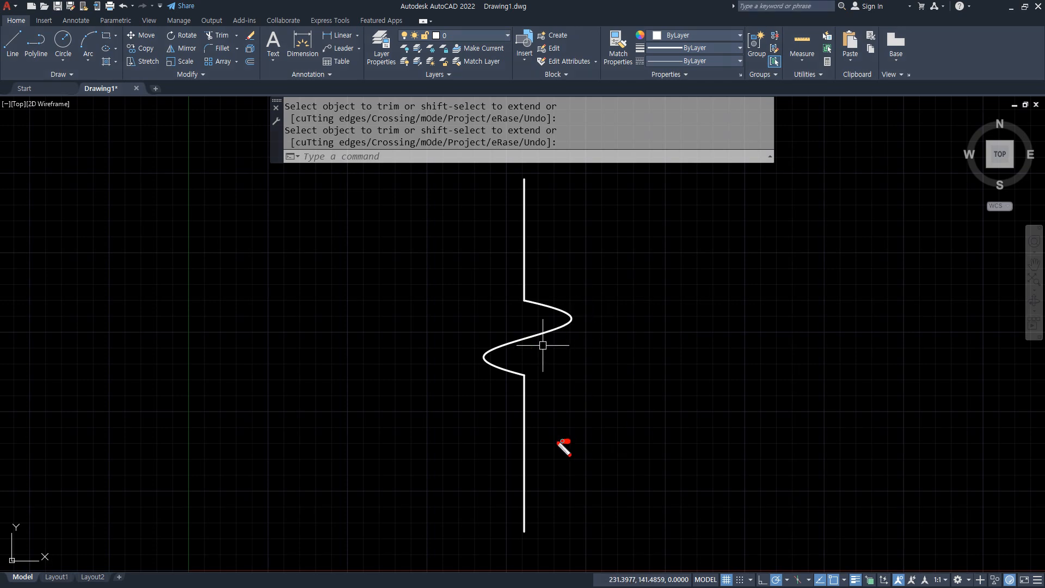
mouse_move(568, 441)
left_mouse_down()
mouse_move(595, 301)
mouse_move(599, 408)
left_mouse_up()
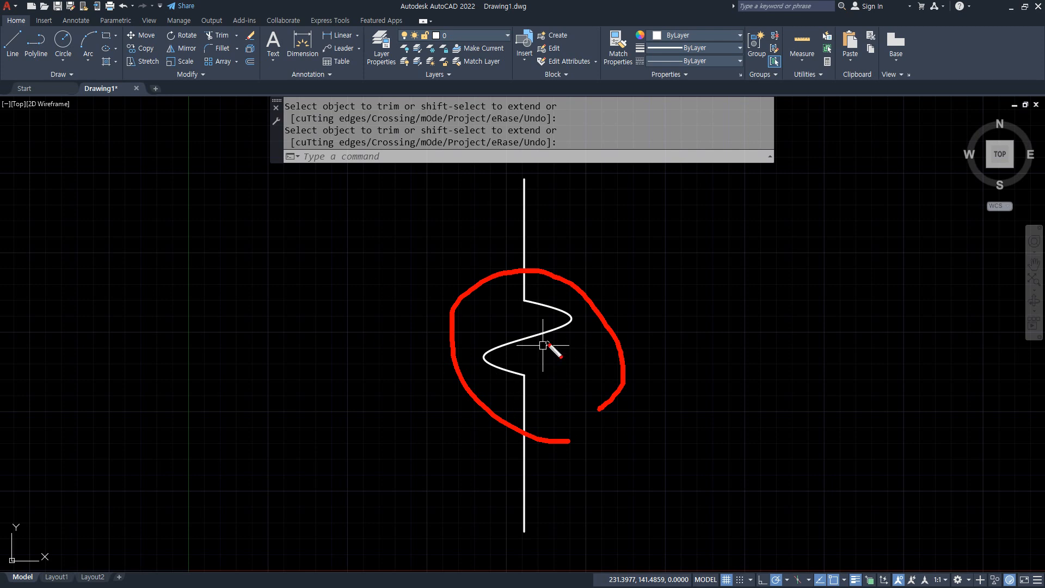
Erase the break-line symbol's two vertical lines and trimmed spline
mouse_move(490, 433)
left_mouse_down()
mouse_move(426, 300)
mouse_move(611, 356)
mouse_move(446, 289)
mouse_move(593, 412)
mouse_move(536, 428)
left_mouse_up()
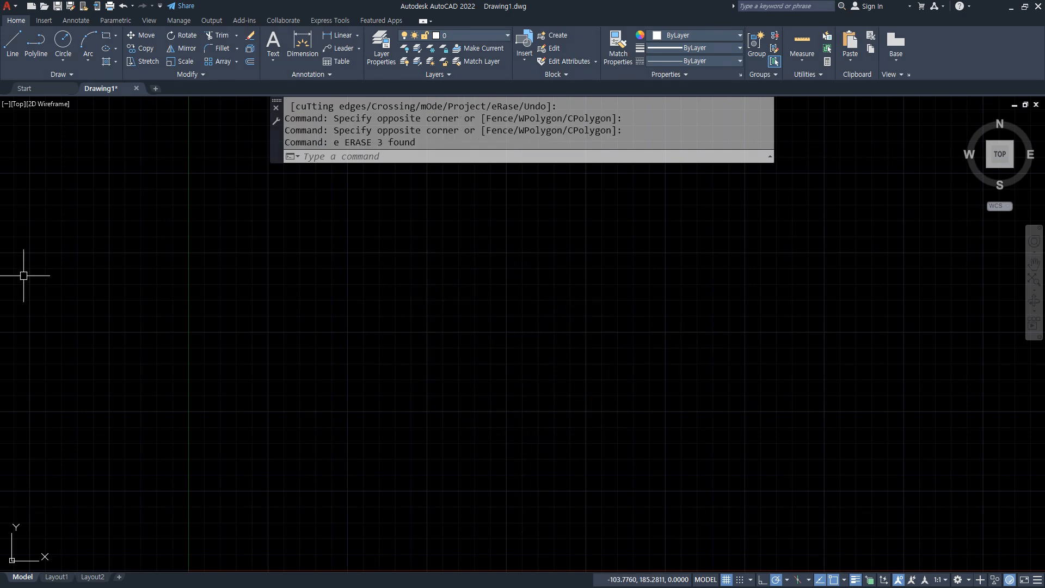
Switch to the Notepad notes, review the DOnut entry in the list of circle-drawing commands, and return to AutoCAD
key("alt+Tab")
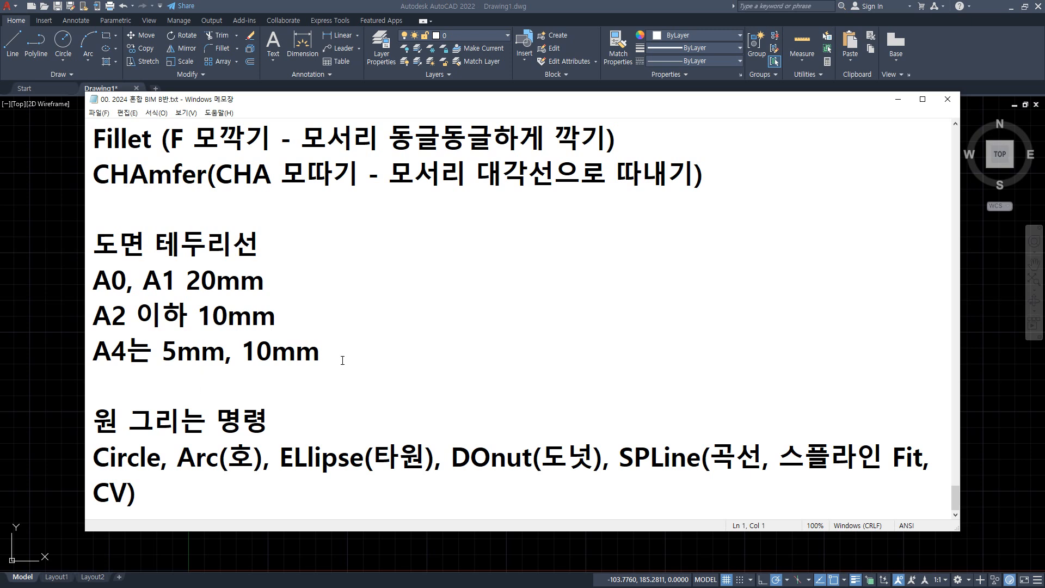
left_click_drag(604, 480, 451, 479)
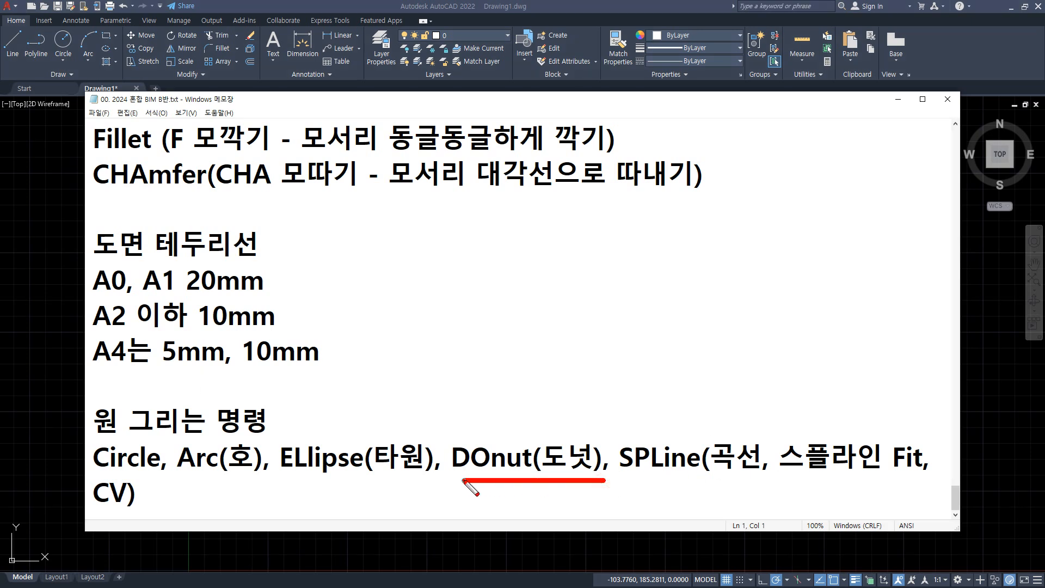
key("Escape")
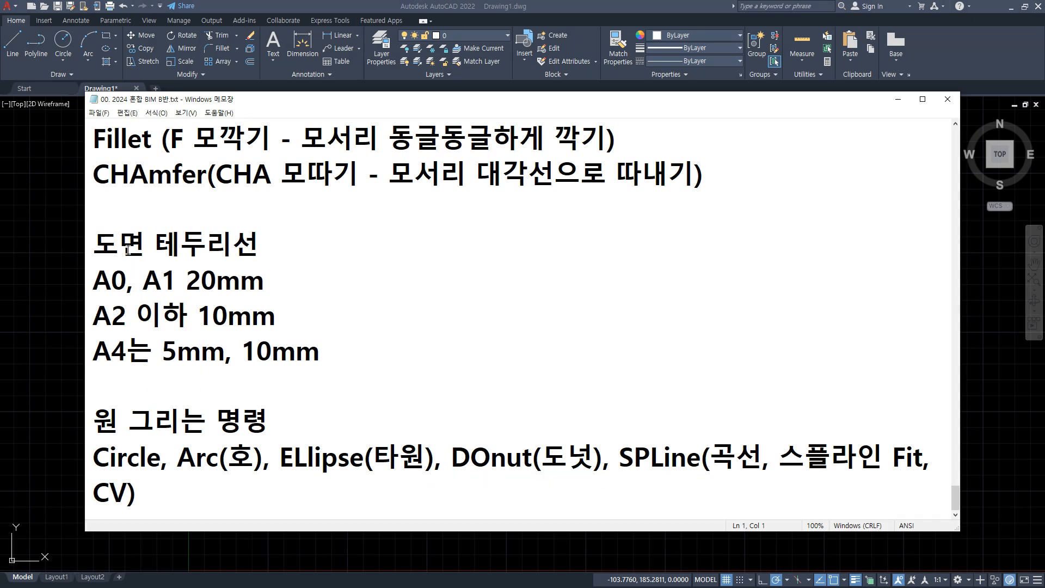
left_click(51, 157)
left_click(66, 74)
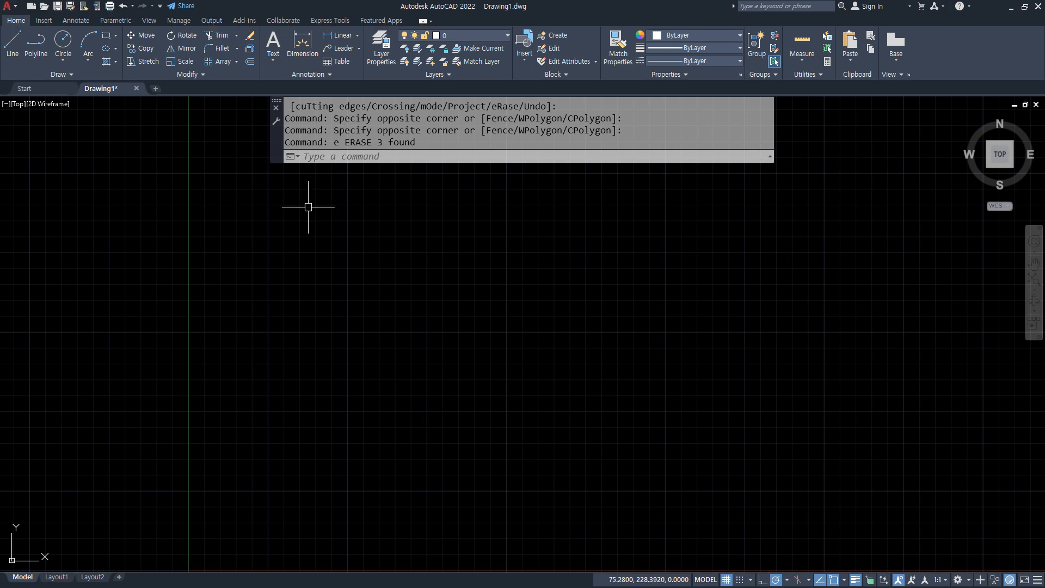
Draw a row of six donuts with an inside diameter of 30 and an outside diameter of 50
key("Escape")
type("DO")
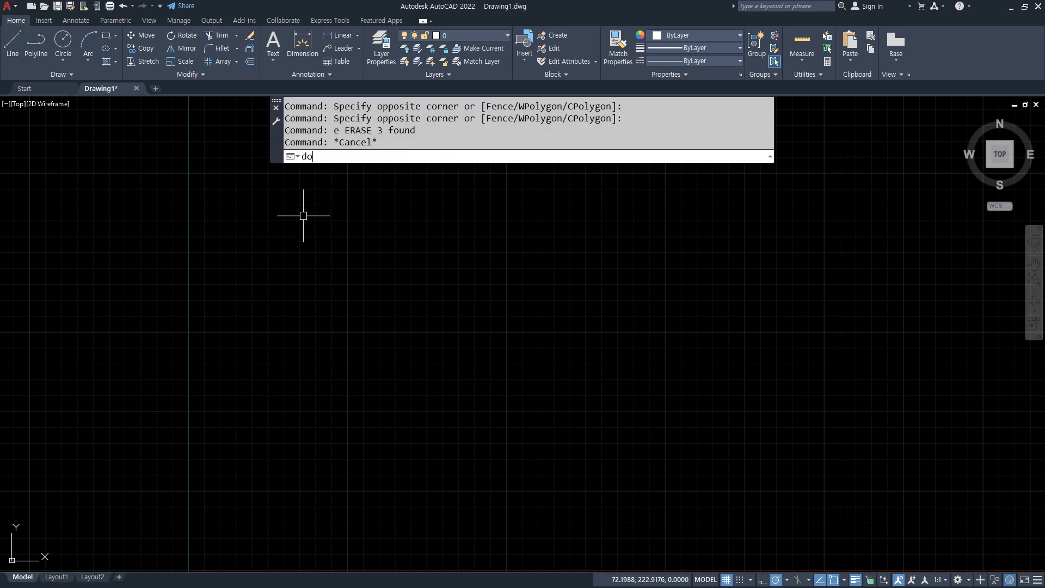
key("Return")
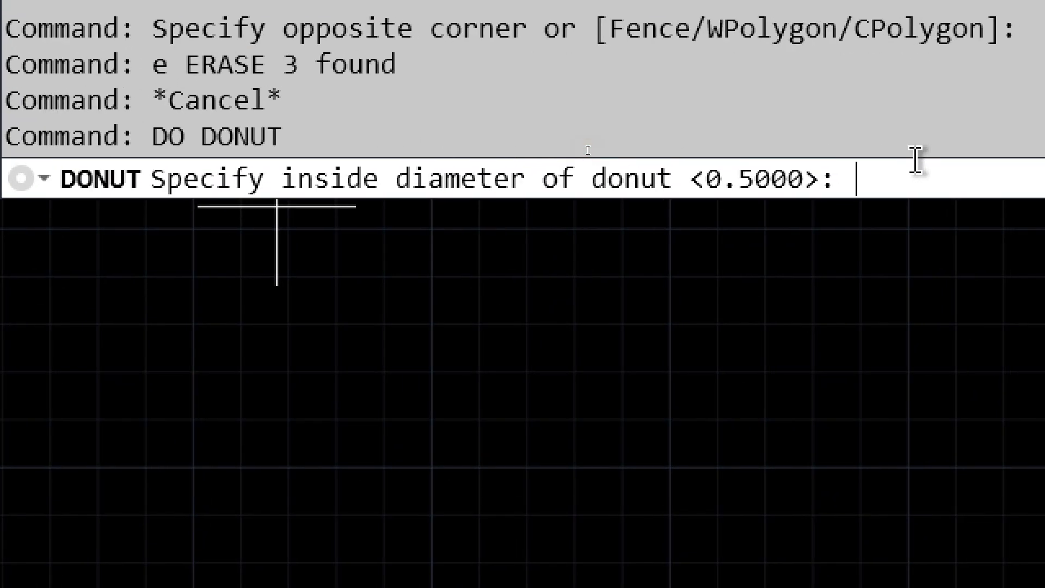
type("30")
key("Return")
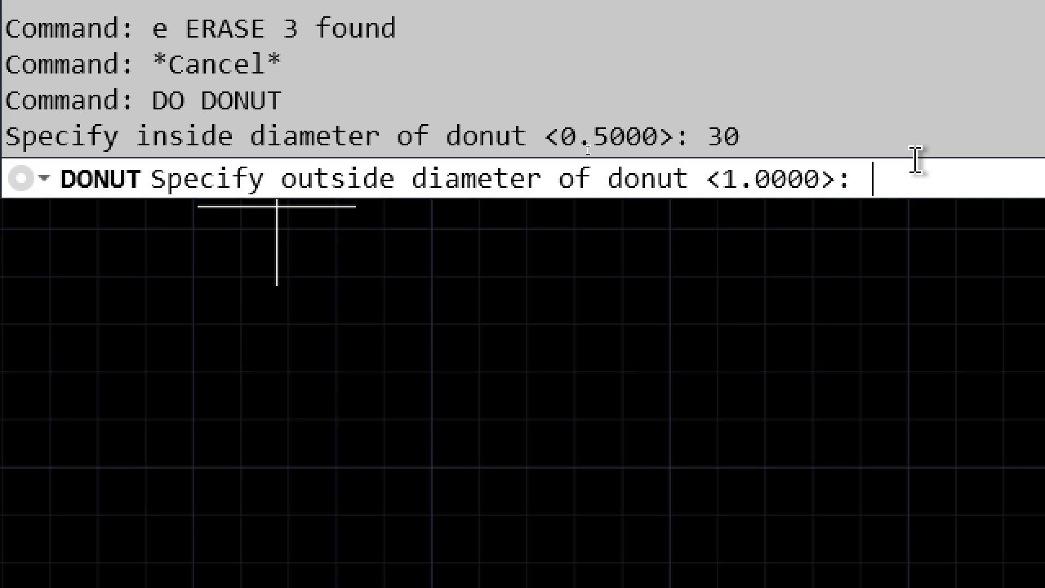
type("50")
key("Return")
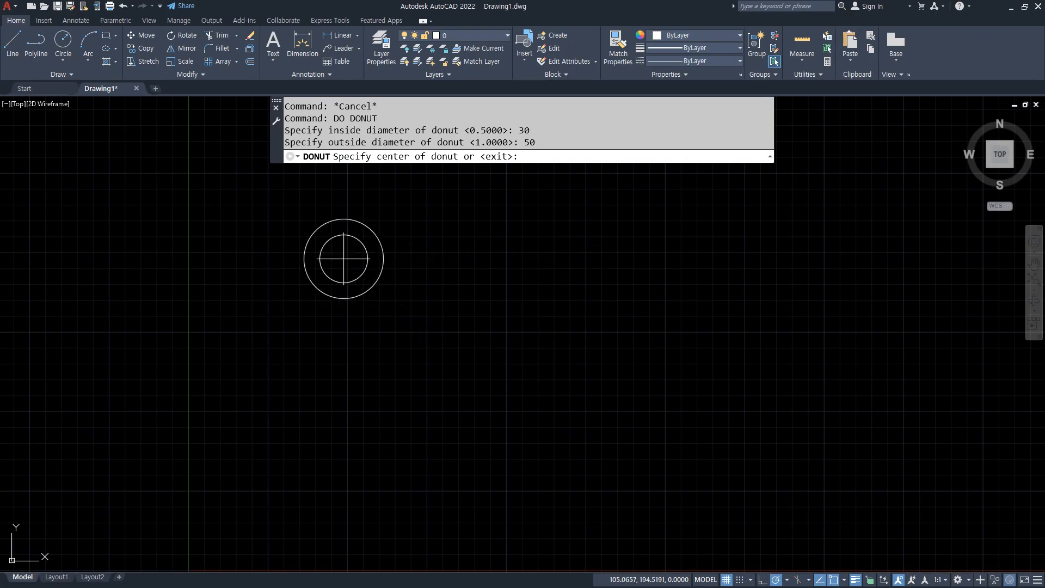
left_click(267, 251)
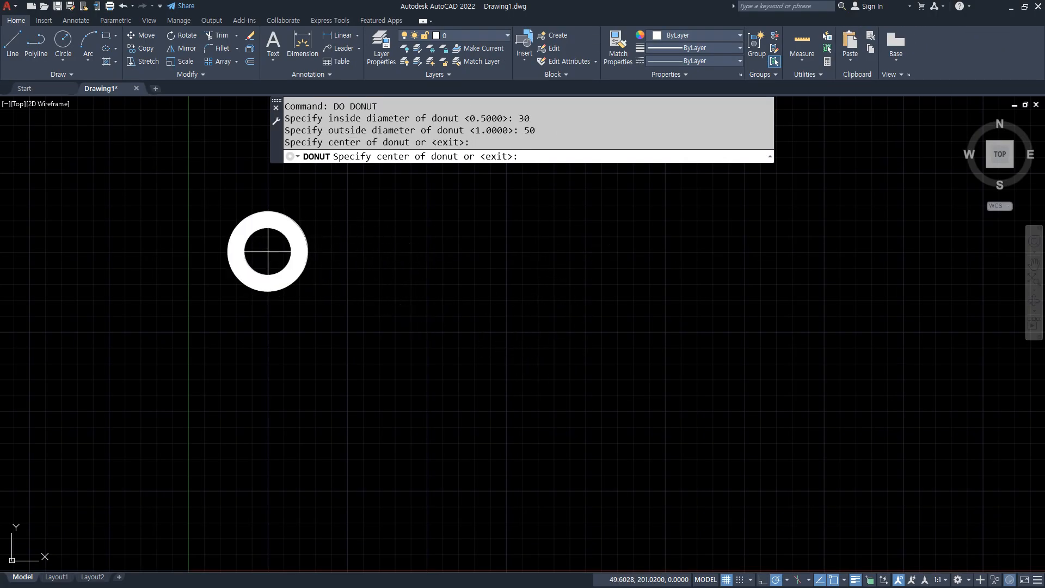
left_click(364, 254)
left_click(459, 253)
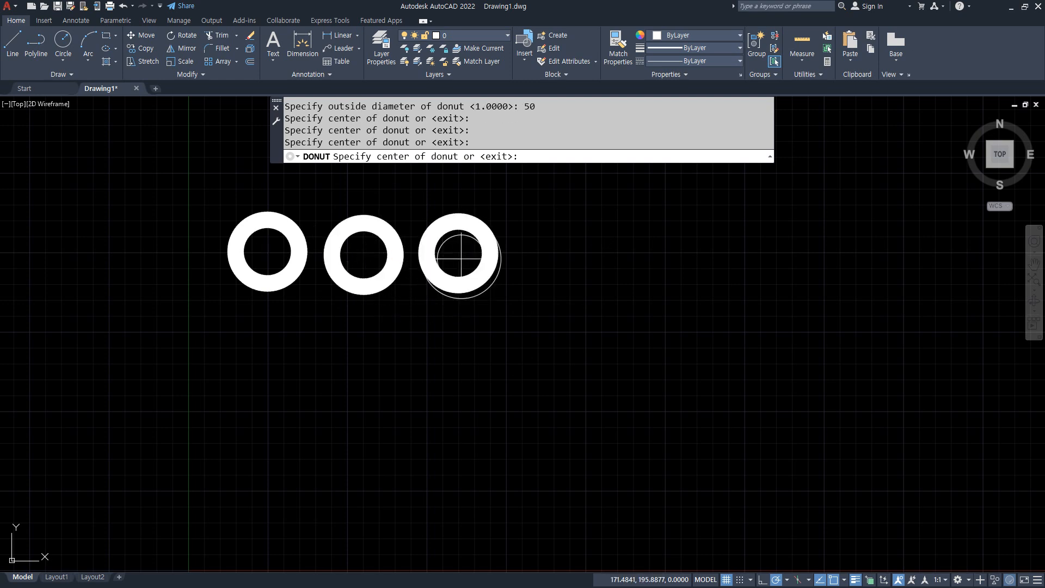
left_click(569, 252)
left_click(685, 257)
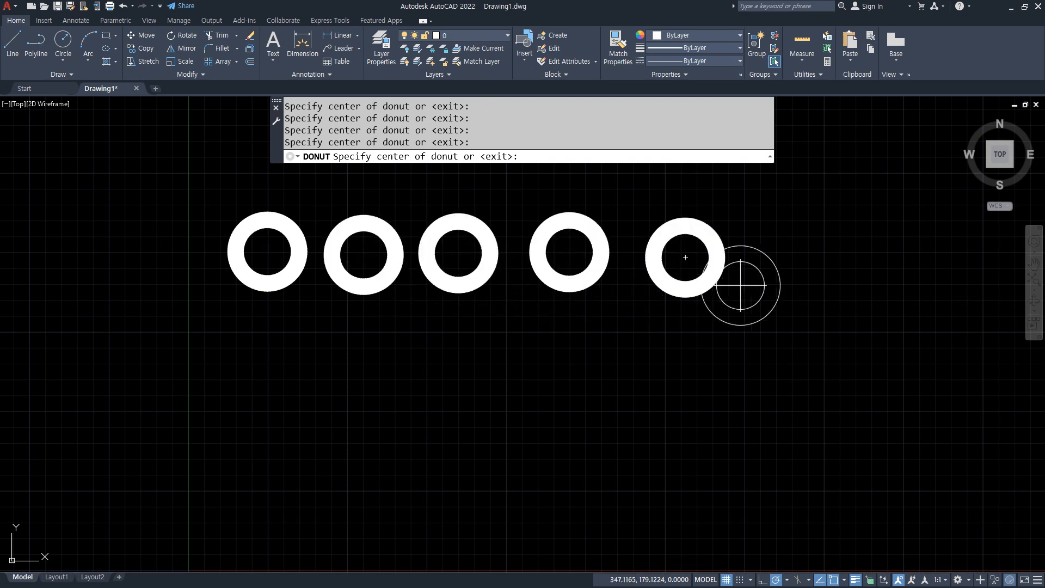
left_click(786, 256)
key("Return")
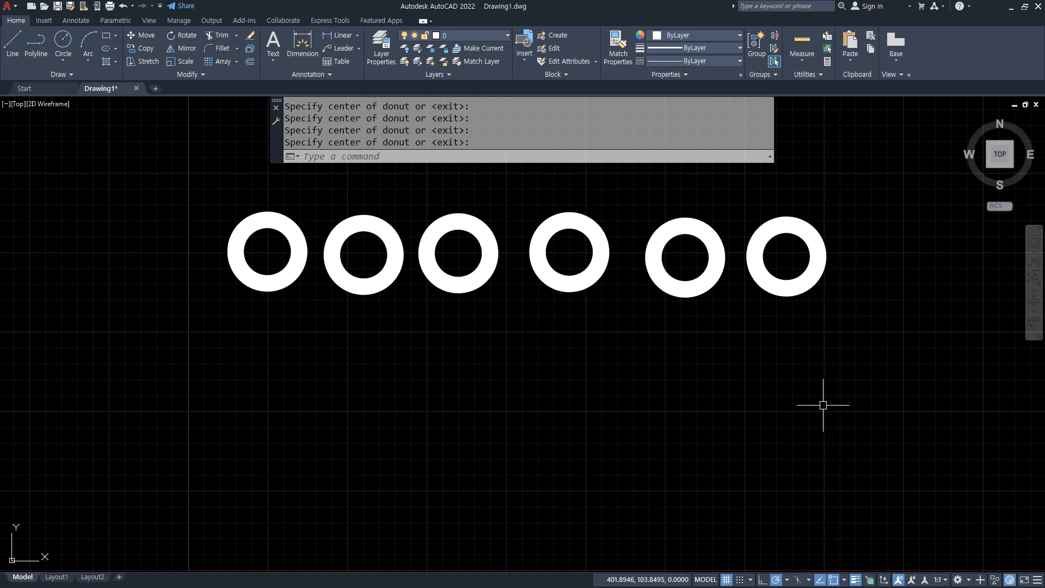
Draw three donuts below the first row, entering 50 as the inside diameter and 30 as the outside diameter
type("do")
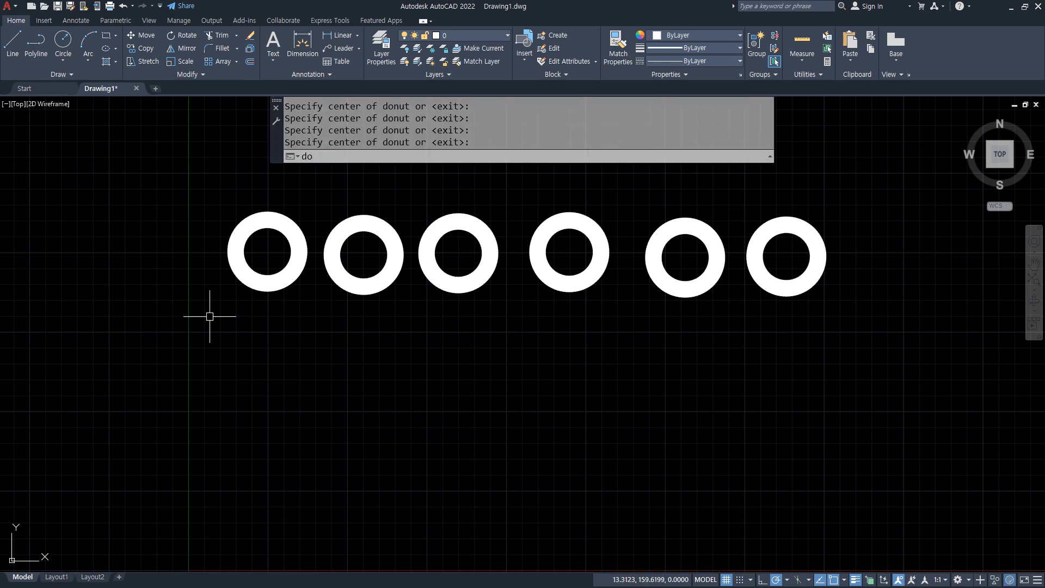
key("Return")
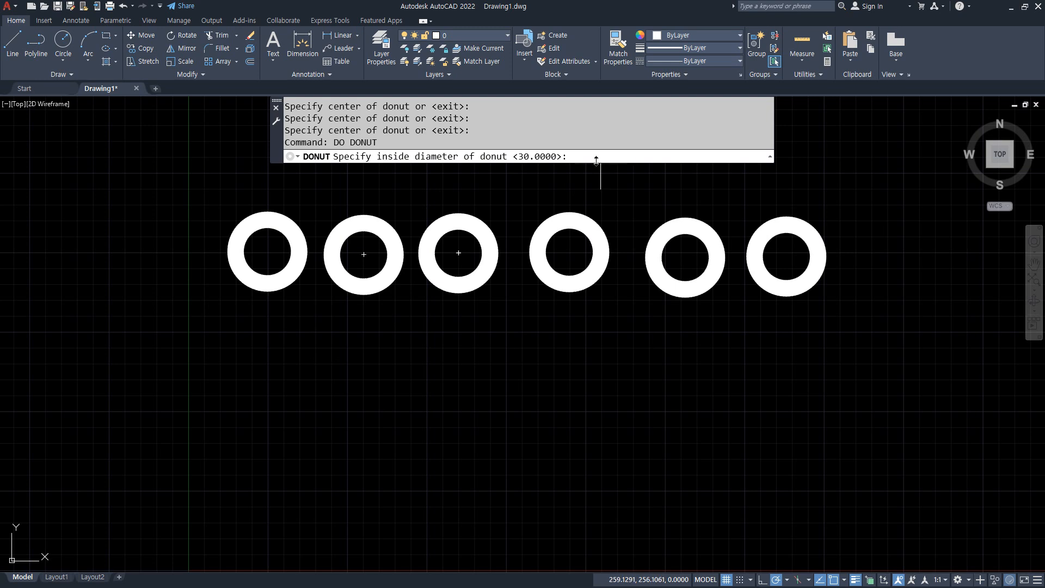
type("50")
key("Return")
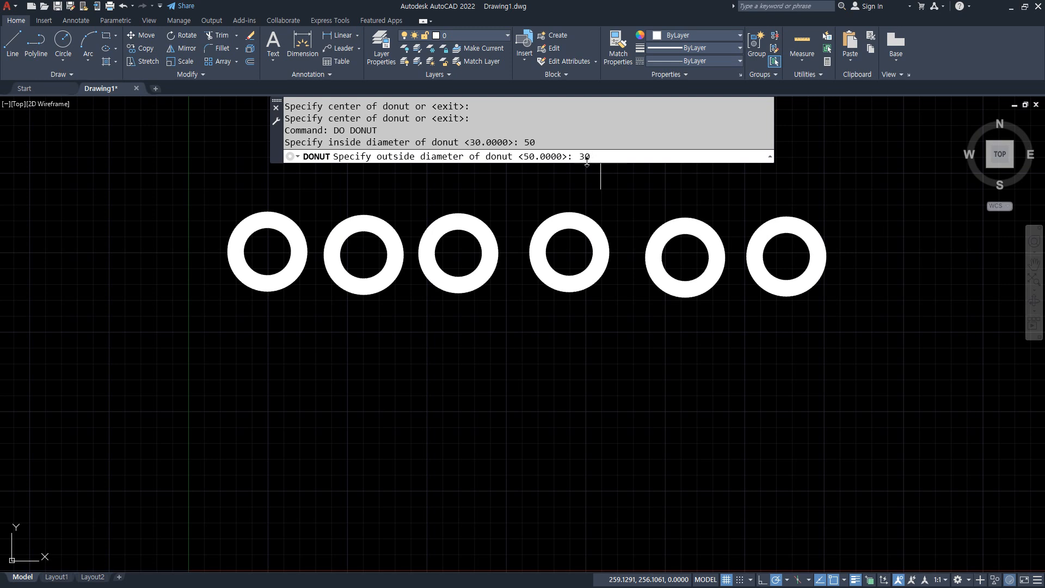
key("Return")
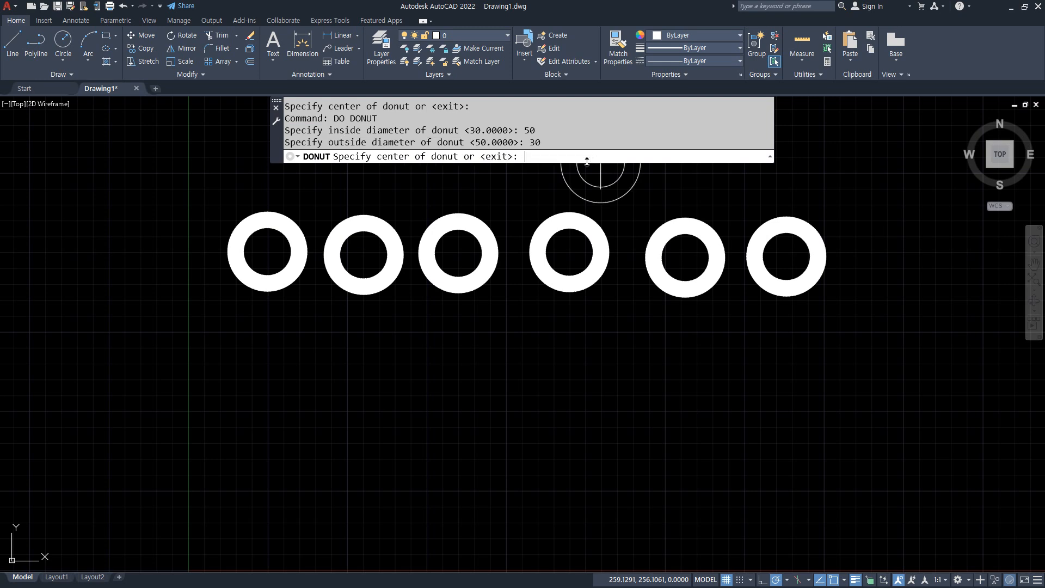
left_click(324, 340)
left_click(416, 340)
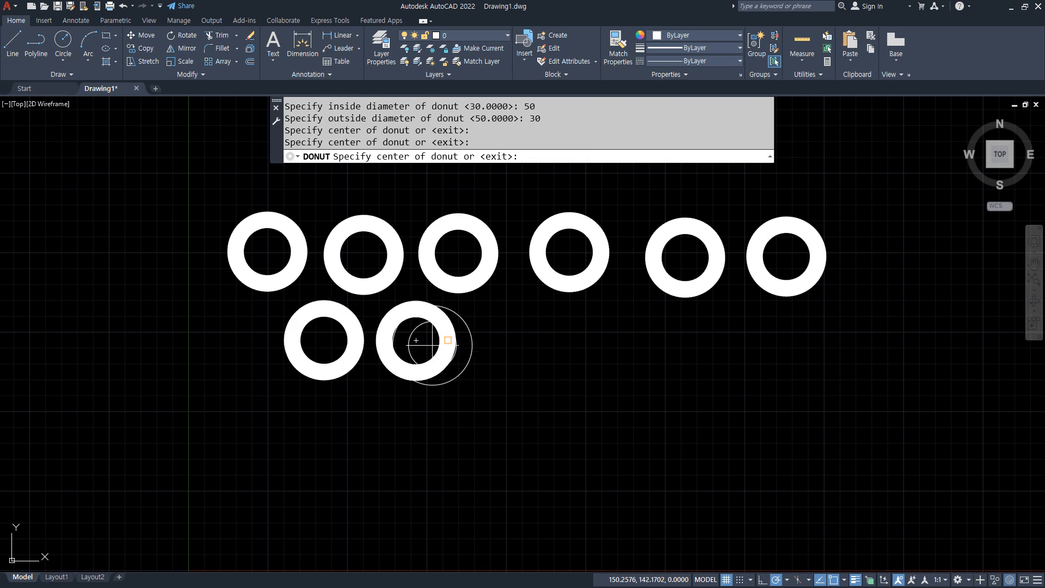
left_click(511, 341)
key("Return")
Add two solid discs to the second row using donuts with inside diameter 0 and outside diameter 50
key("Return")
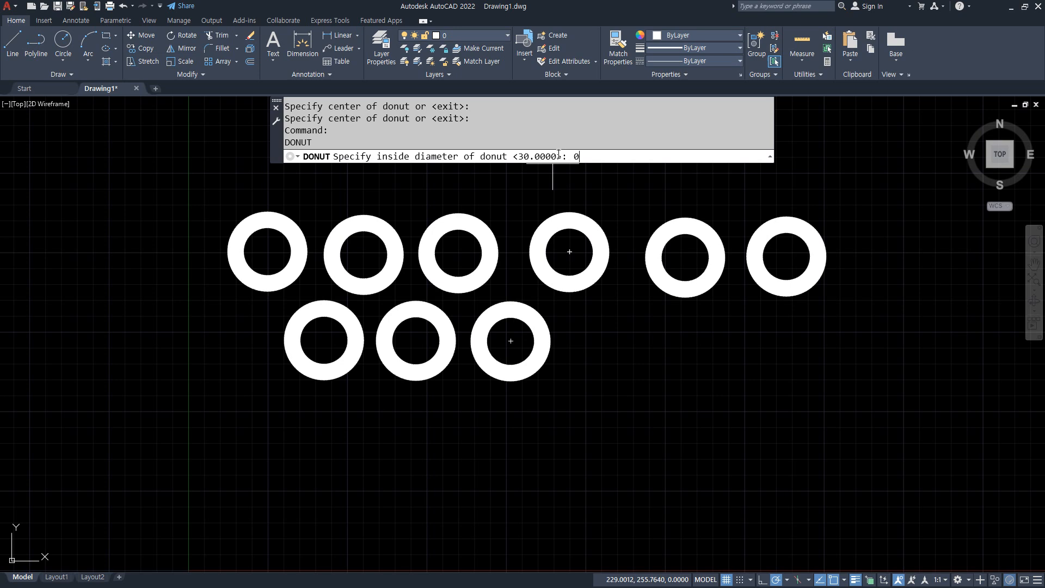
key("Return")
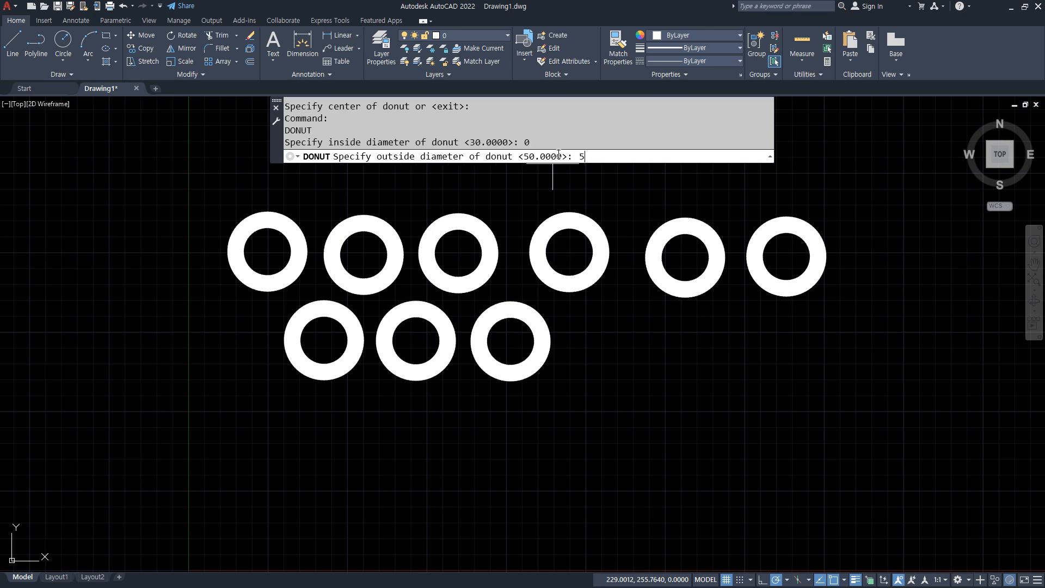
key("Return")
left_click(639, 348)
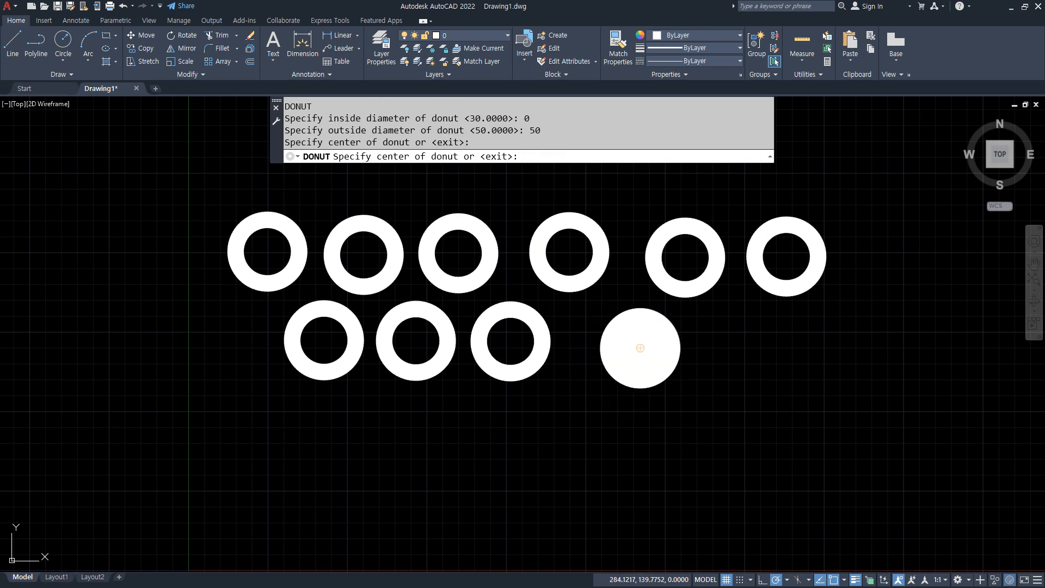
left_click(759, 355)
key("Return")
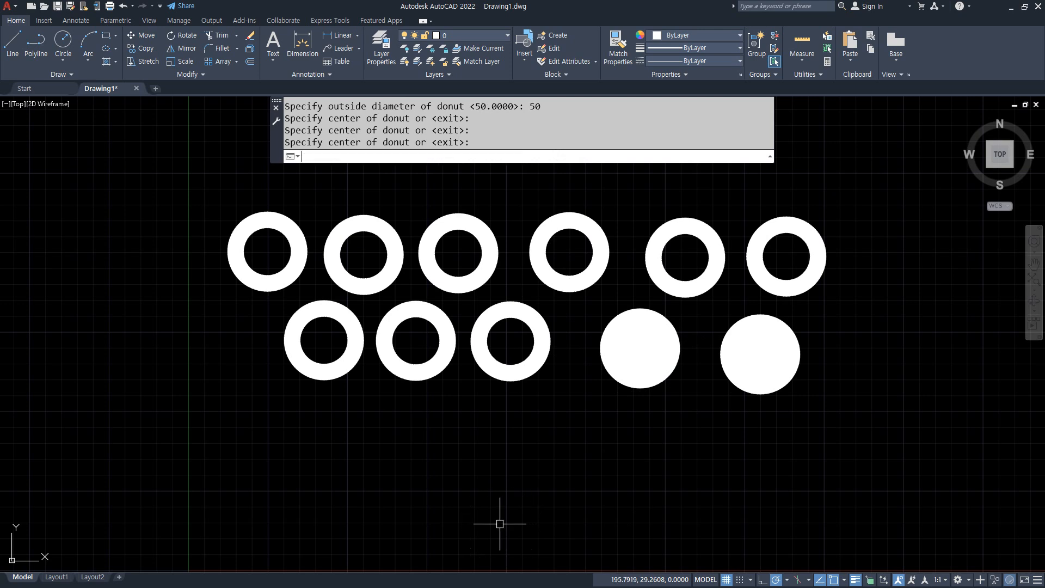
Draw a third row of four donuts with both the inside and outside diameters set to 50
key("Return")
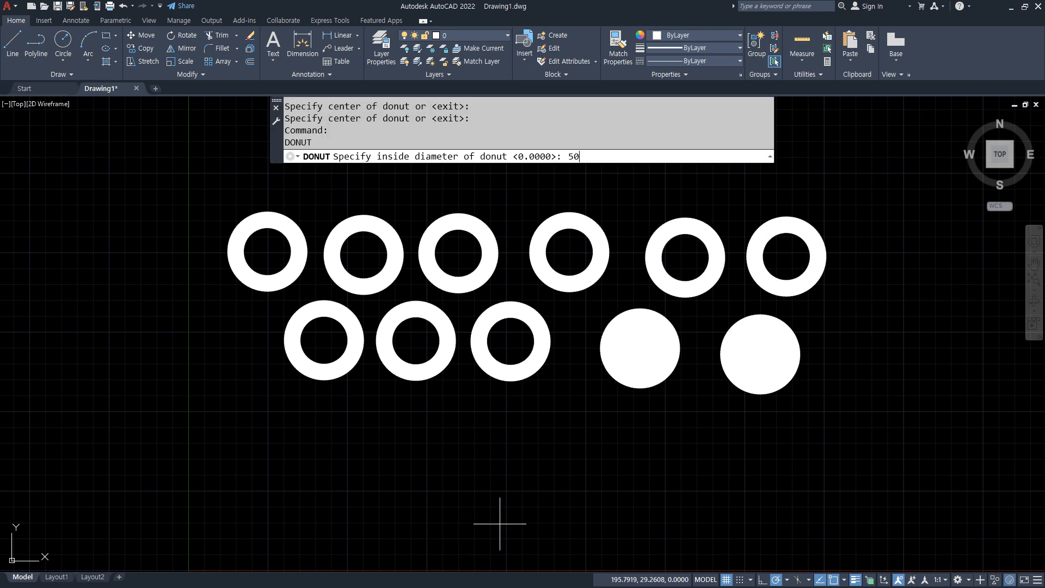
key("Return")
type("50")
key("Return")
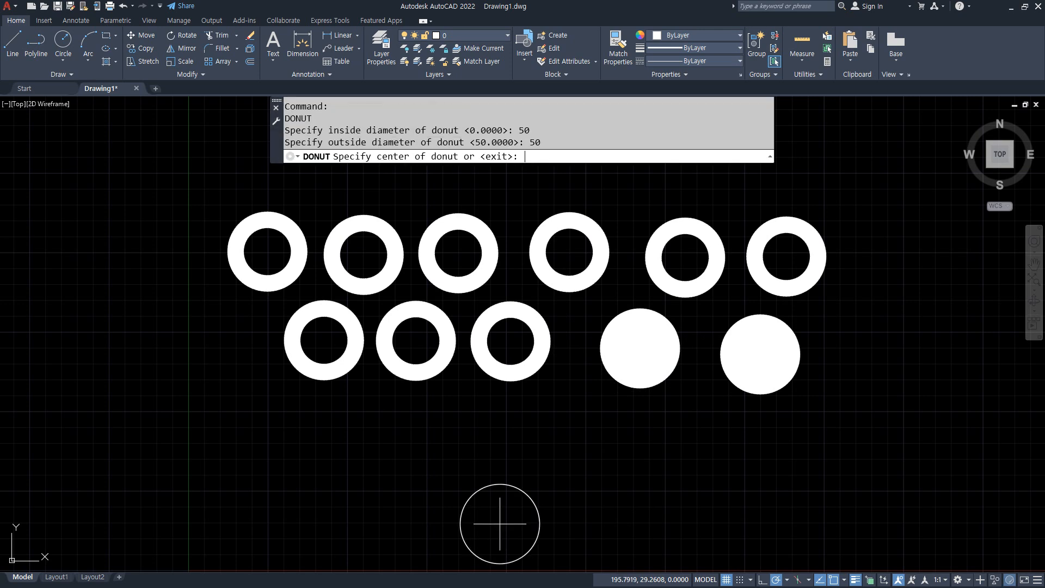
left_click(305, 456)
left_click(418, 458)
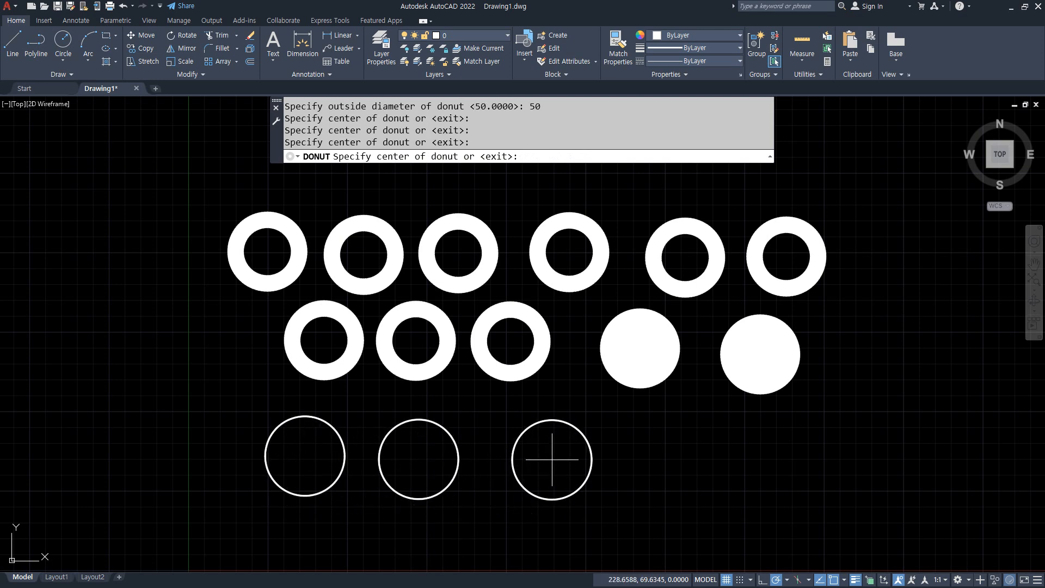
left_click(552, 459)
left_click(703, 463)
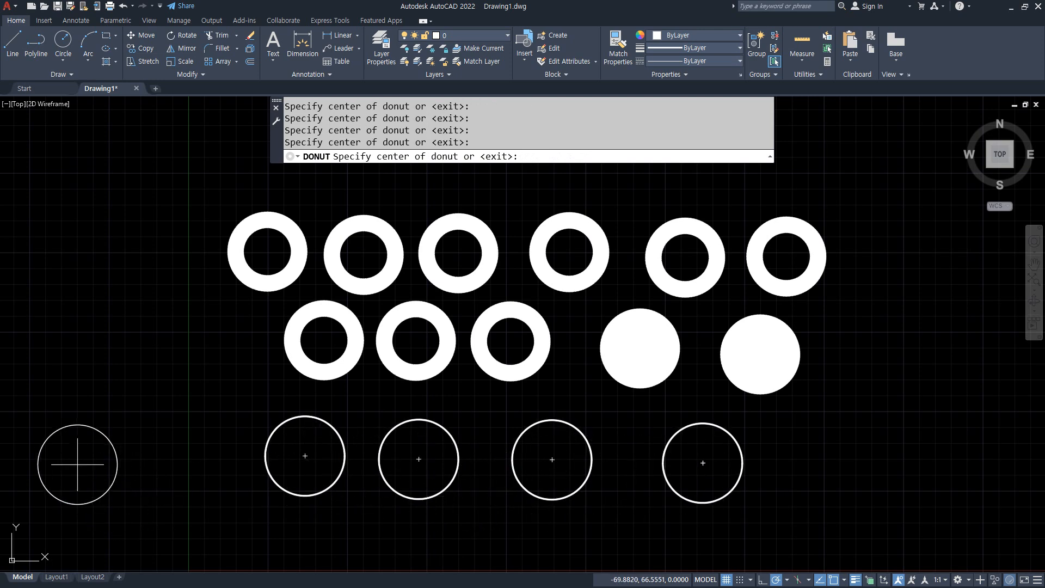
key("Escape")
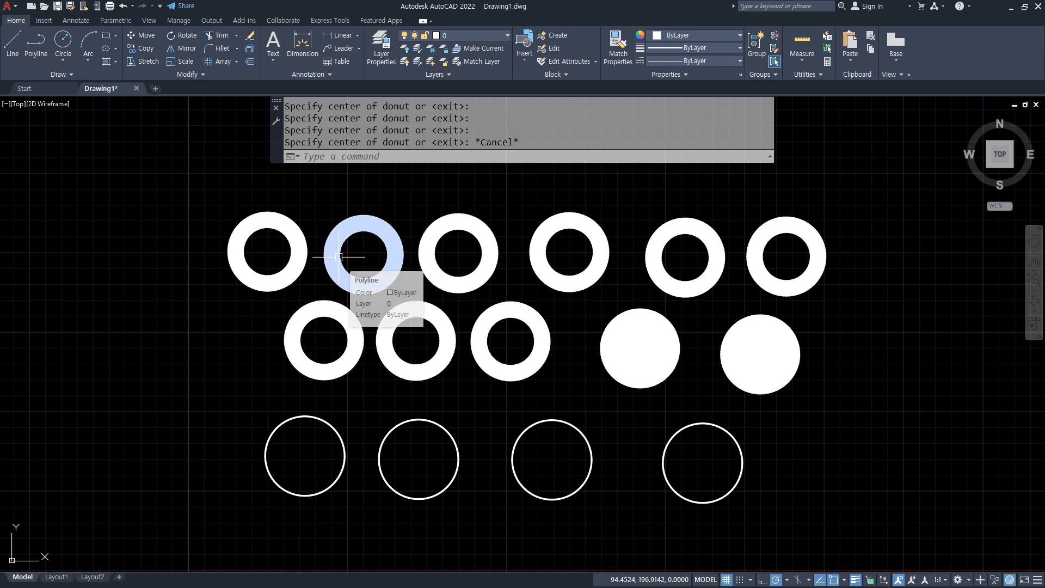
Switch to the Notepad notes and review the ELlipse entry in the list of circle-drawing commands
key("alt+Tab")
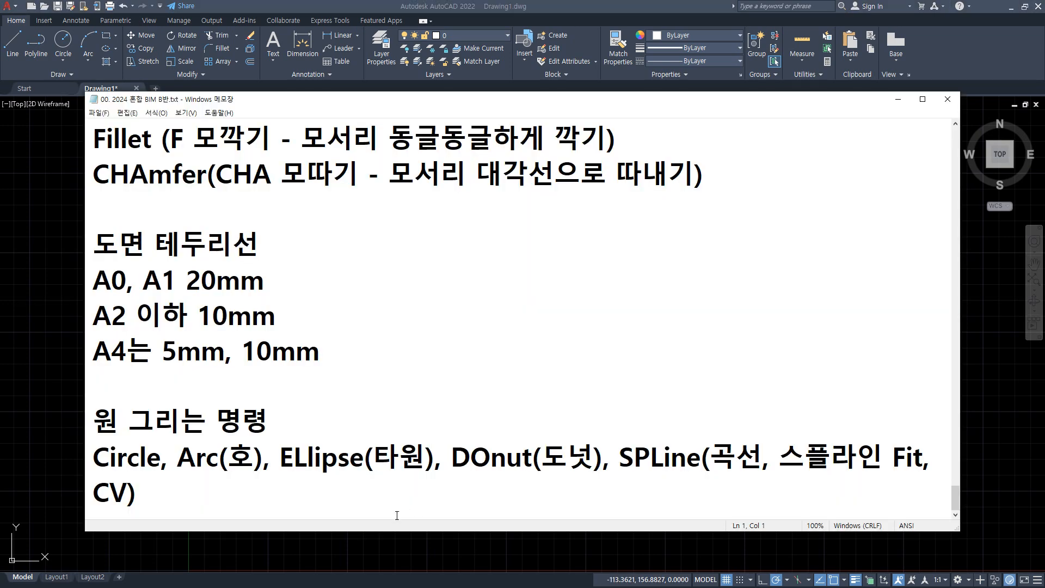
left_click_drag(432, 475, 278, 475)
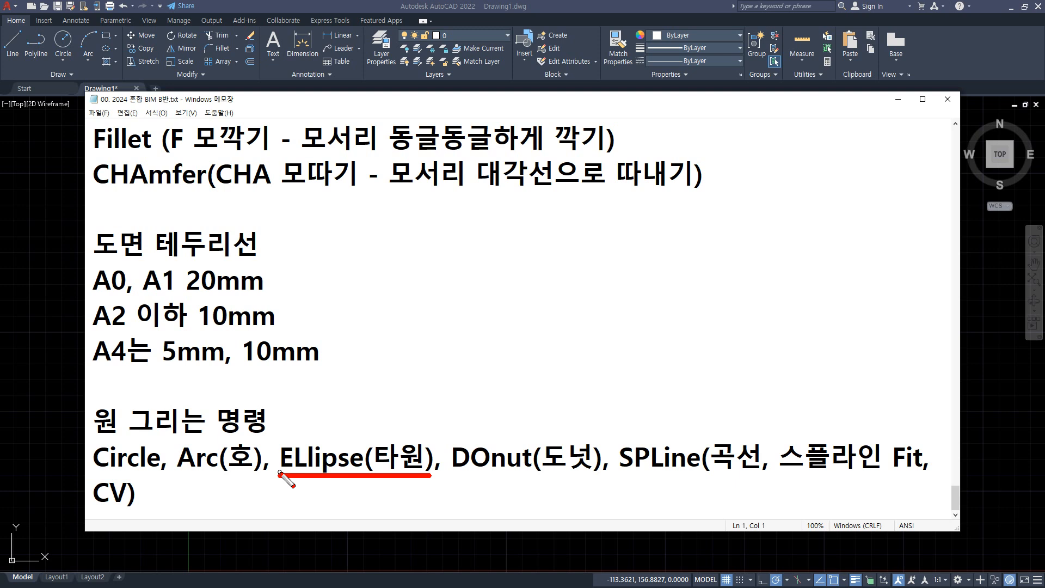
key("Escape")
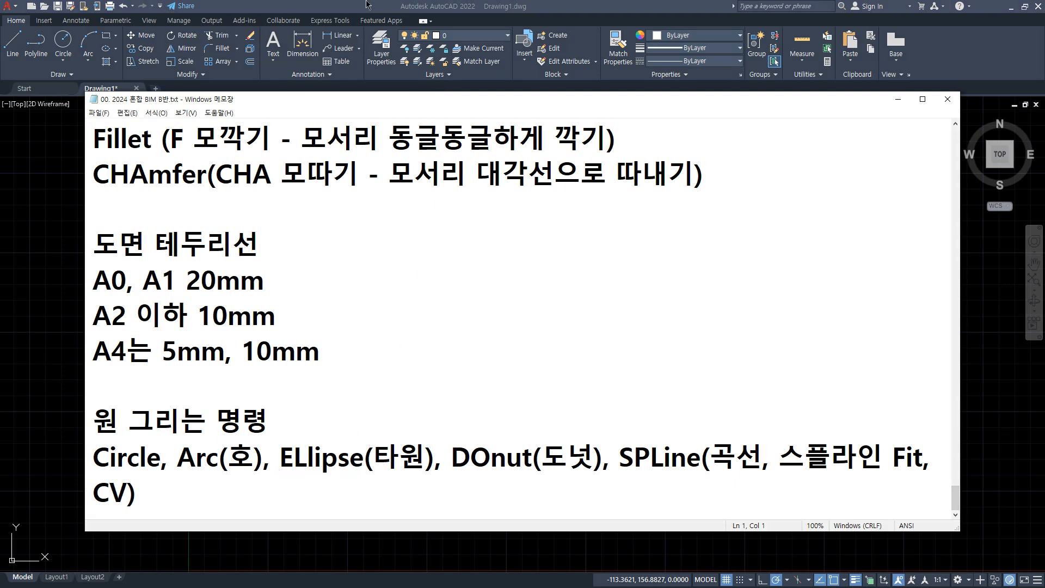
Return to AutoCAD and erase all the donuts
left_click(366, 6)
type("ㄷ")
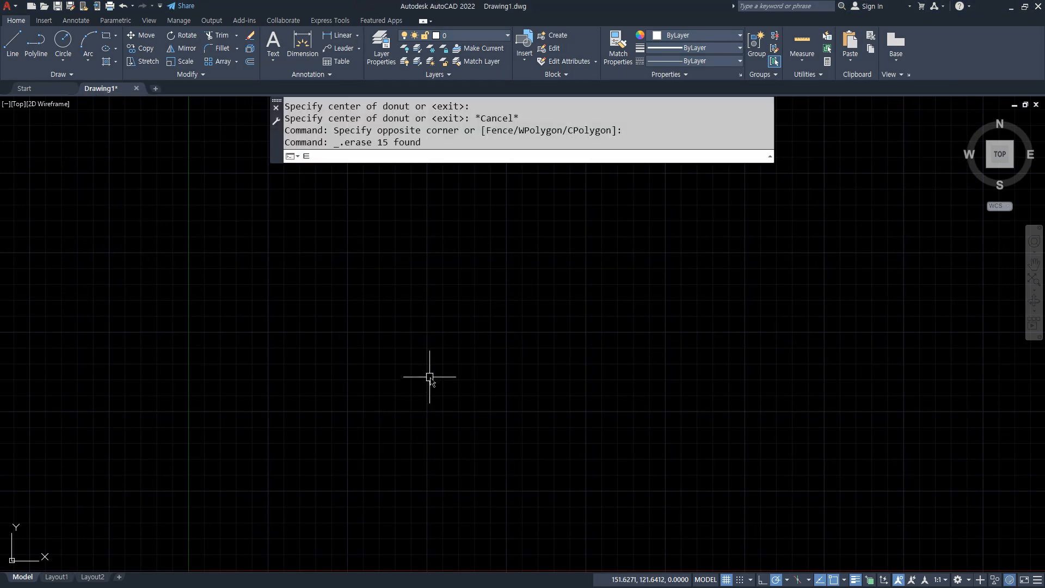
key("Escape")
Draw a horizontal and a vertical construction line crossing at one point near the middle of the drawing area
key("Return")
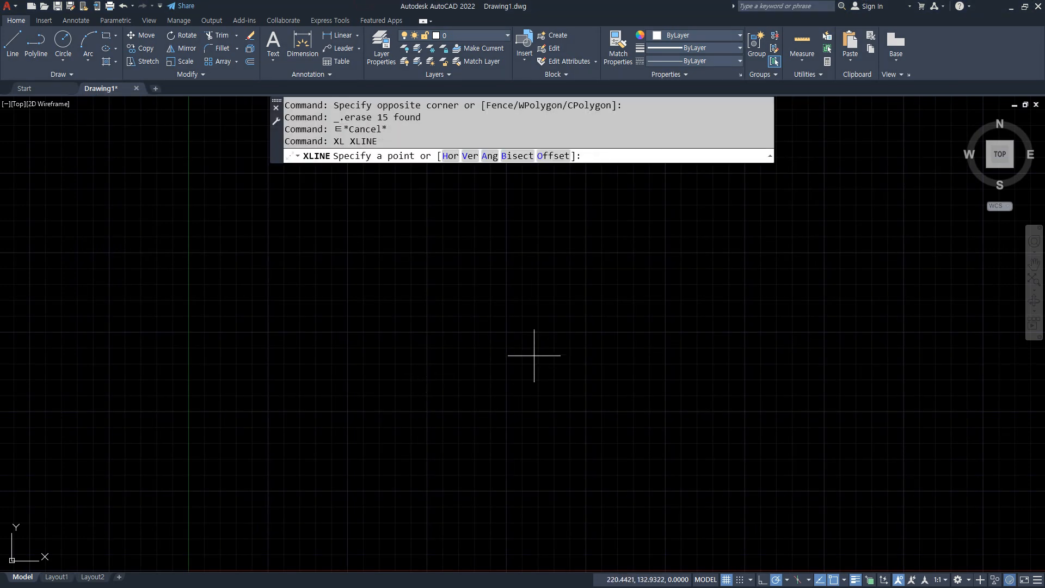
left_click(508, 335)
left_click(579, 336)
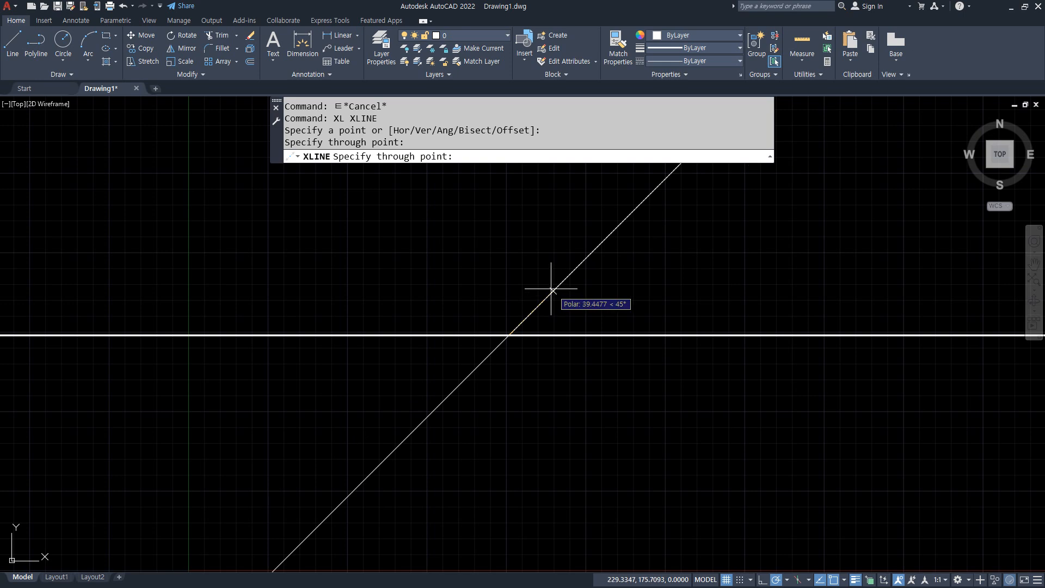
left_click(509, 292)
key("Return")
Draw two concentric circles with radii 50 and 30 centred on the construction lines' intersection
type("c")
key("Return")
left_click(509, 336)
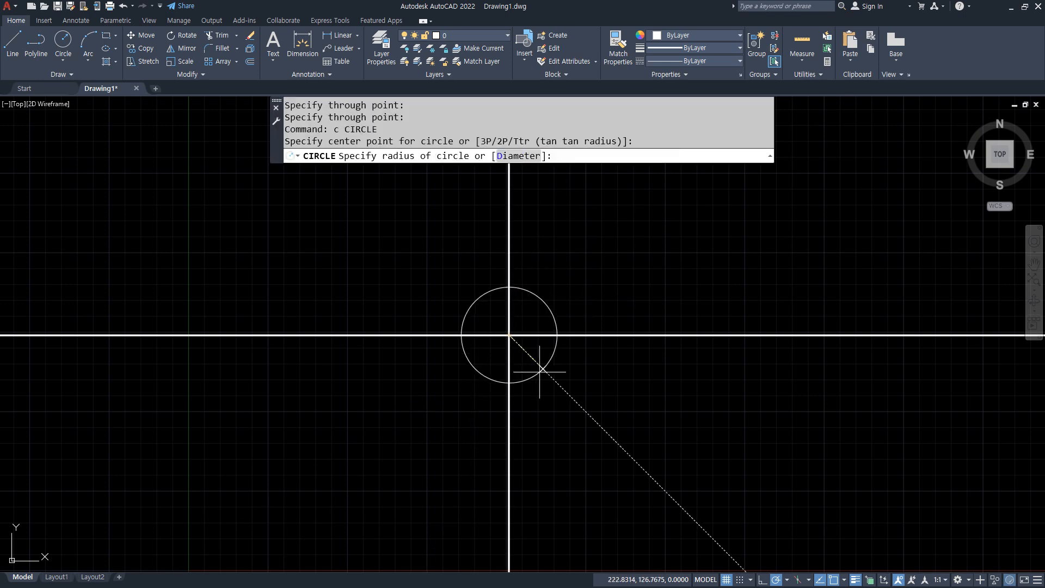
type("50")
key("Return")
key("Return")
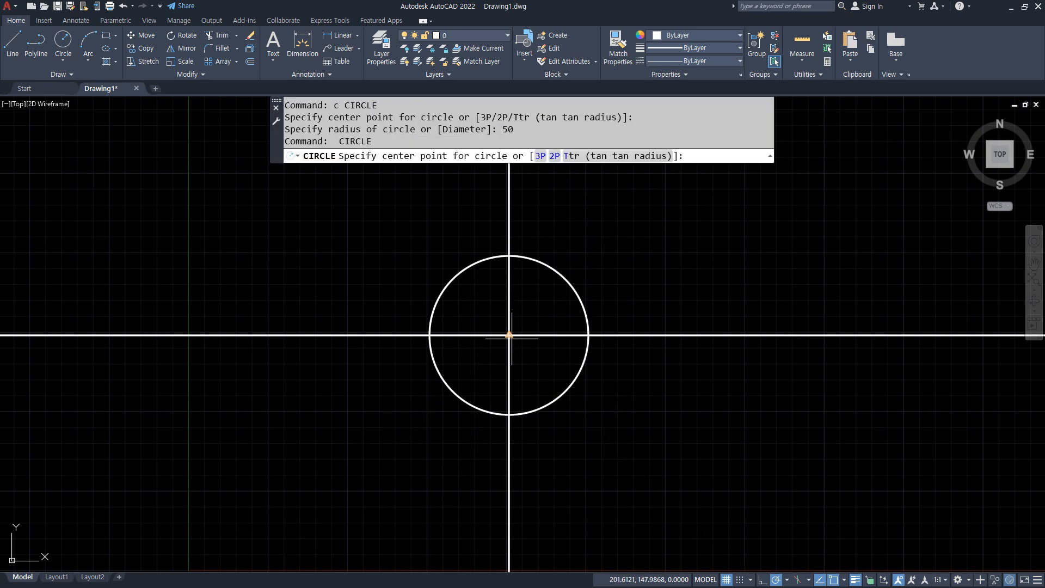
left_click(509, 336)
type("30")
key("Return")
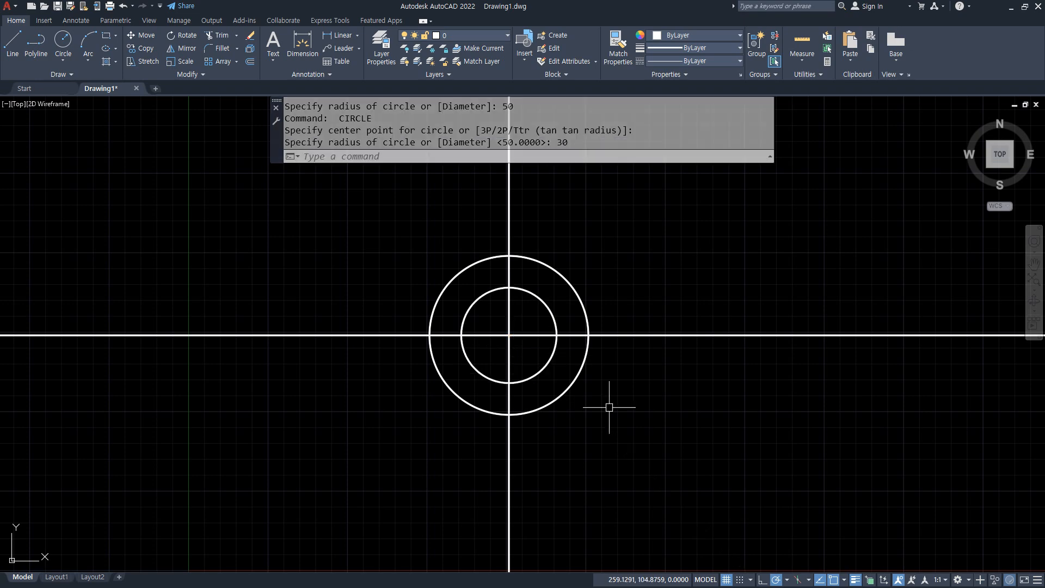
Trim the horizontal construction line outside the outer circle and the vertical one between the two circles
scroll(559, 251, "up", 2)
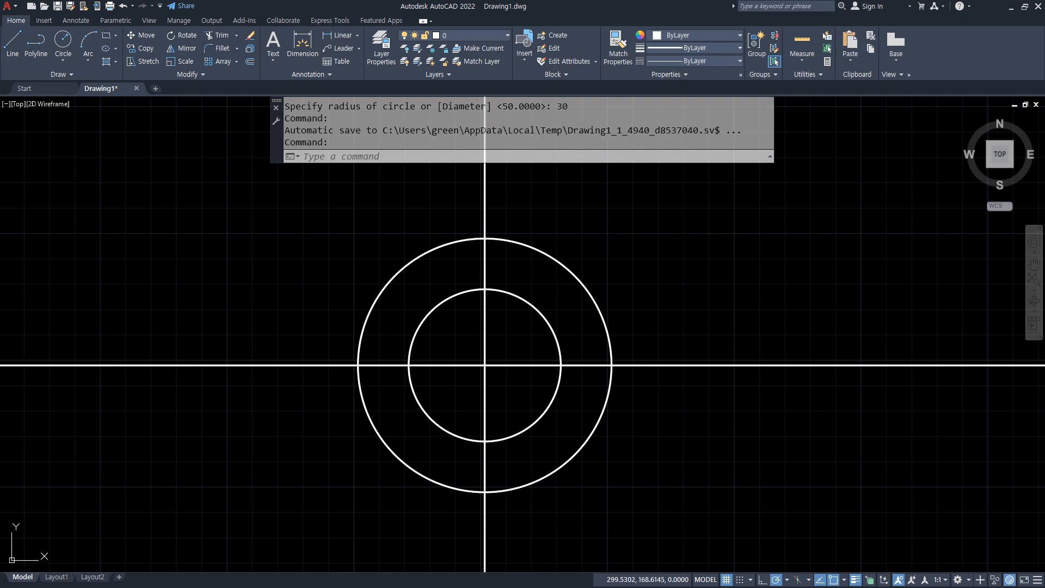
key("Escape")
type("tr")
key("Return")
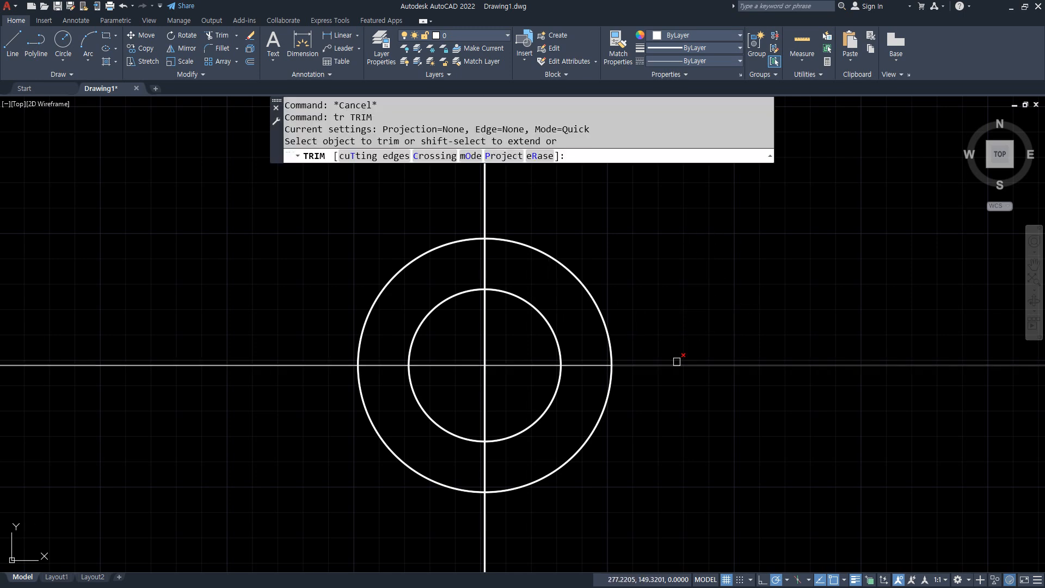
left_click(676, 364)
left_click(266, 364)
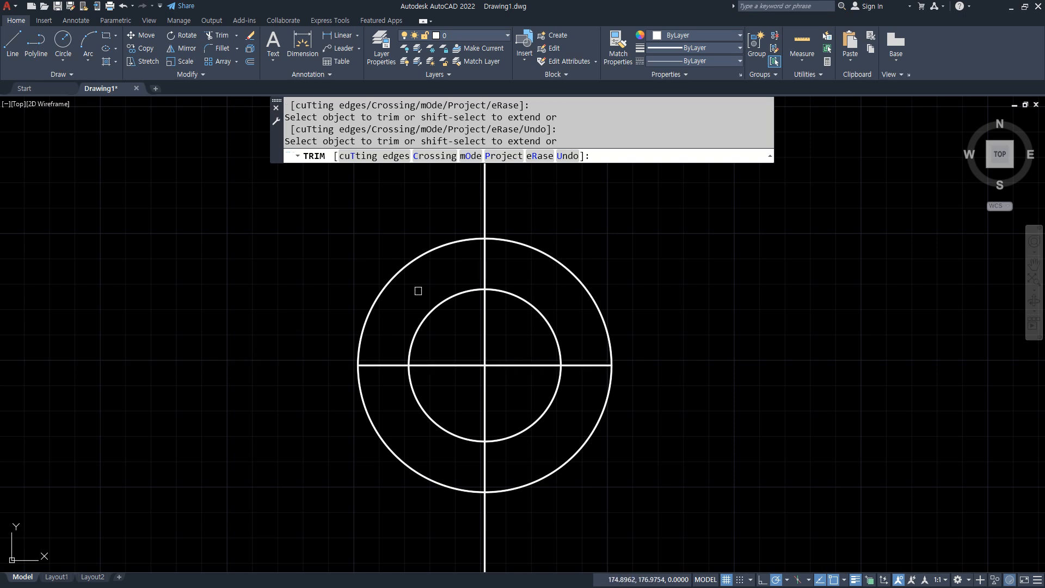
left_click(484, 261)
left_click(486, 477)
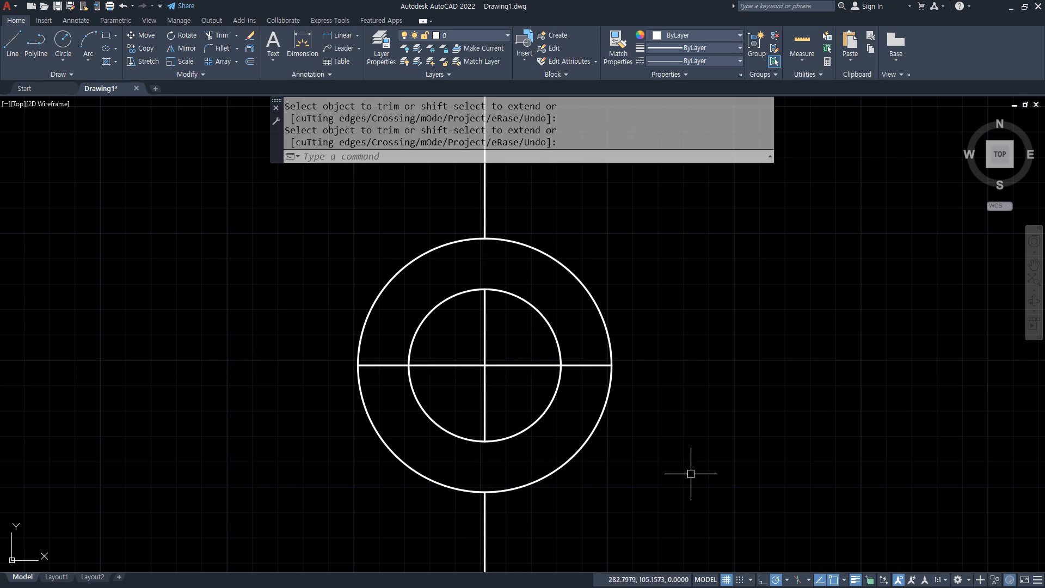
Erase both concentric circles and the vertical line pieces outside the outer circle, keeping only the central cross
key("Return")
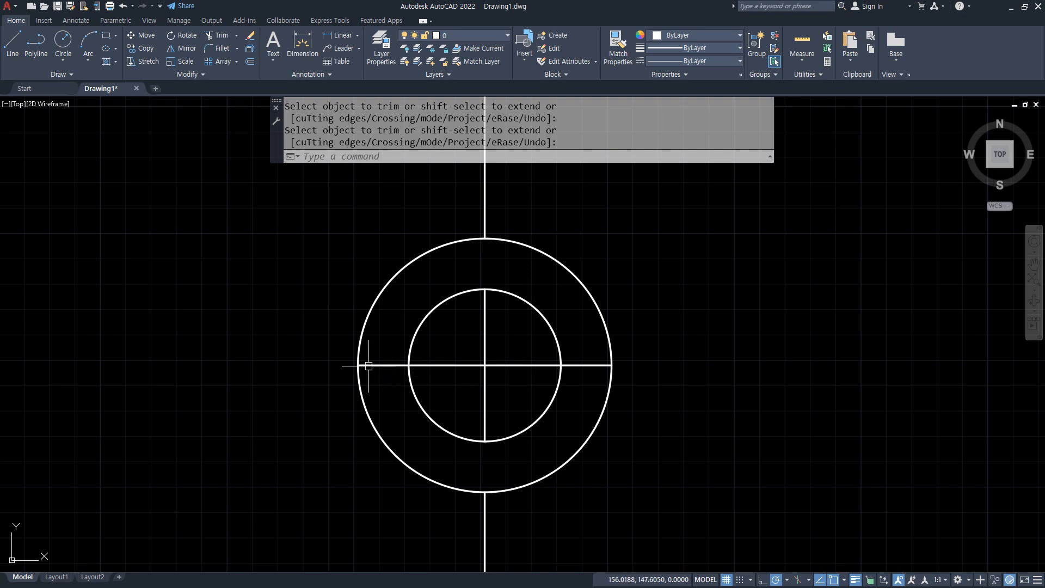
mouse_move(353, 367)
left_mouse_down()
mouse_move(600, 369)
mouse_move(504, 336)
mouse_move(485, 296)
mouse_move(483, 426)
mouse_move(497, 444)
left_mouse_up()
key("Return")
left_click(496, 208)
left_click(600, 237)
left_click(505, 357)
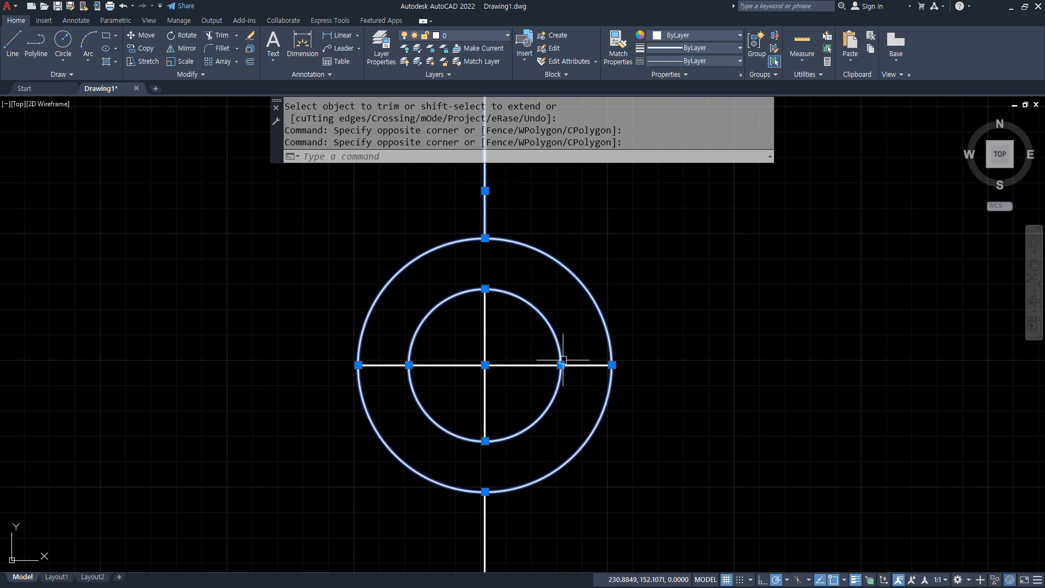
left_click(597, 467)
left_click(517, 416)
key("Delete")
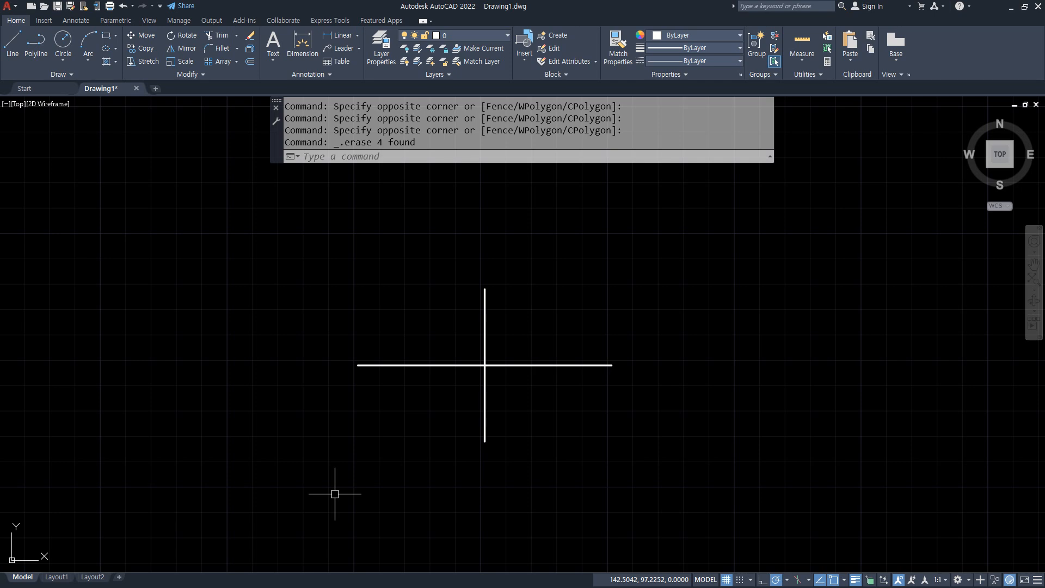
Assign the two crossing lines to the layer with the red dash-dot centre-line style
left_click(546, 383)
left_click(391, 305)
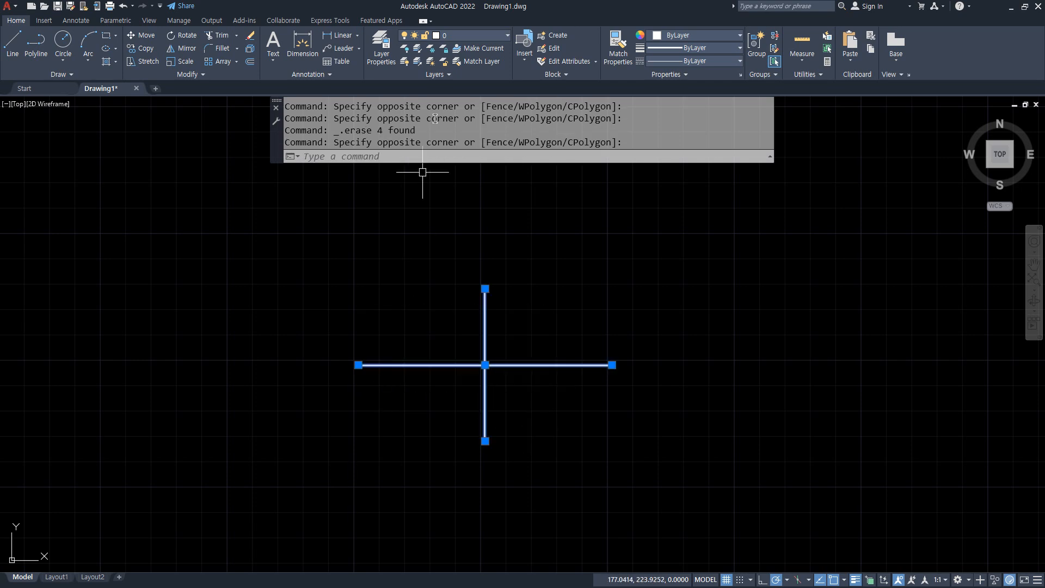
left_click(462, 37)
left_click(455, 62)
key("Escape")
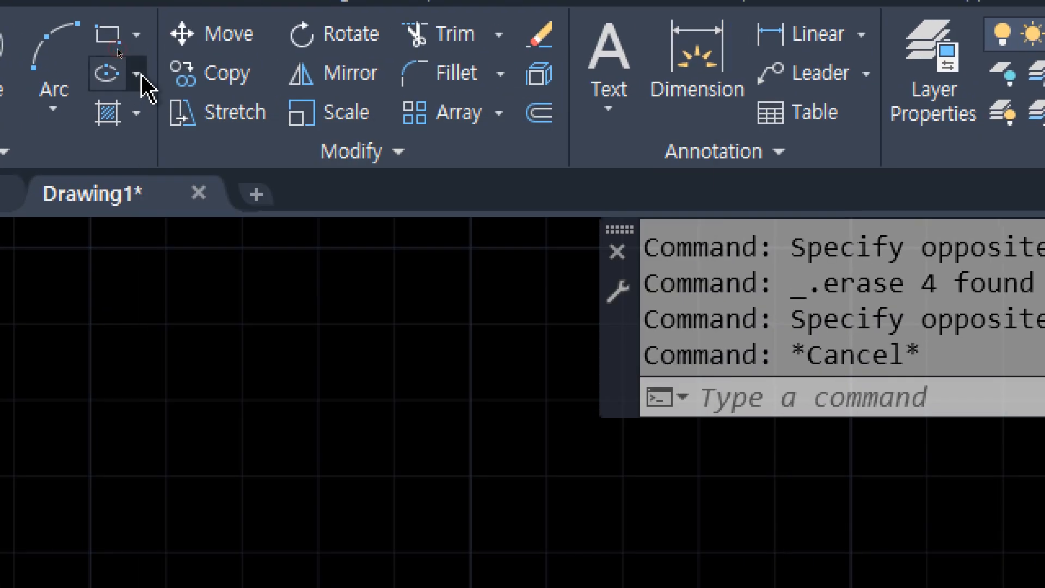
Draw an ellipse using both ends of the horizontal centre line as its axis and the vertical line's upper end for the other axis
left_click(140, 75)
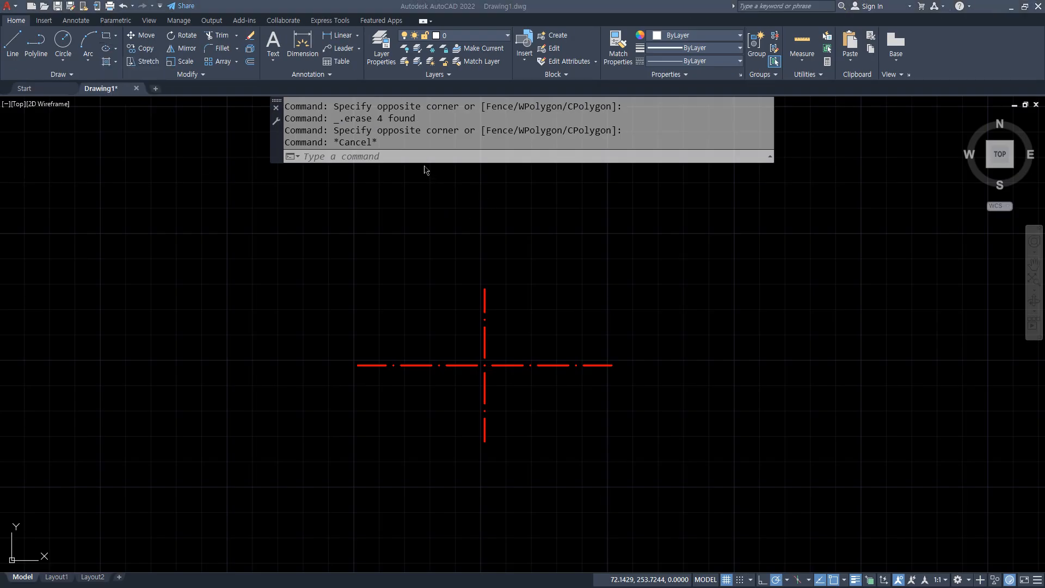
type("El")
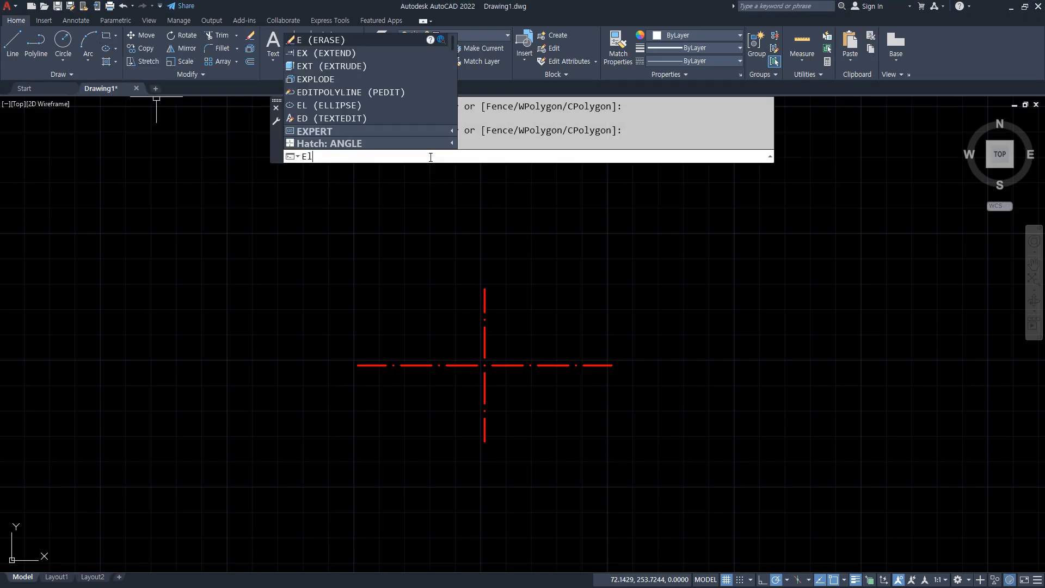
key("Return")
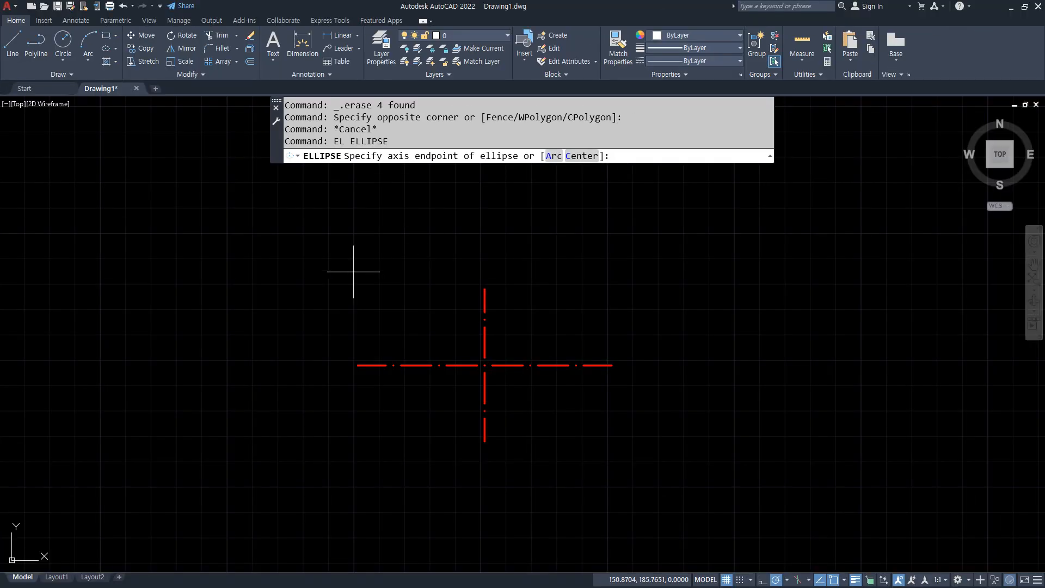
left_click(358, 365)
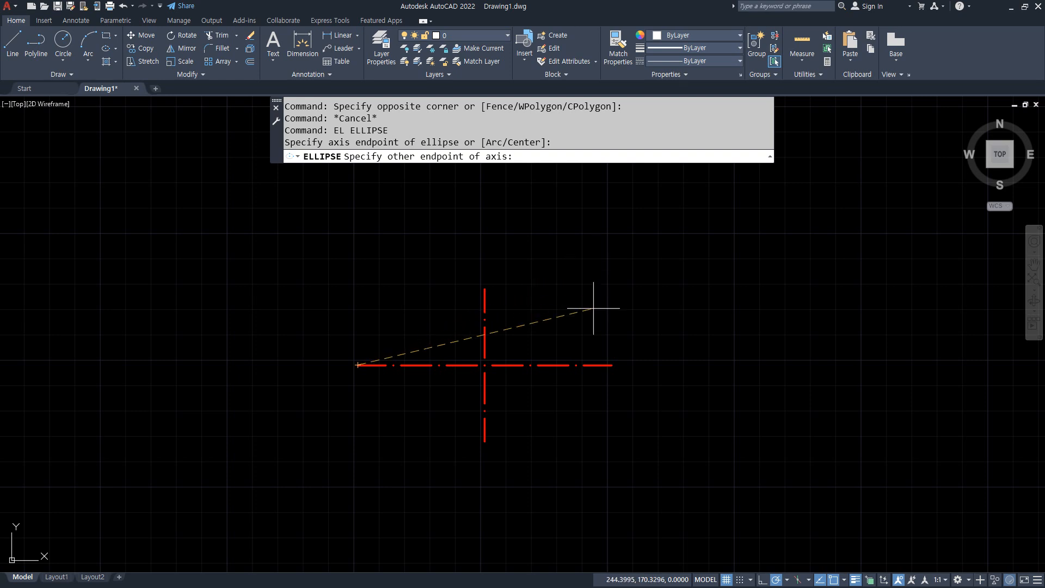
left_click(612, 365)
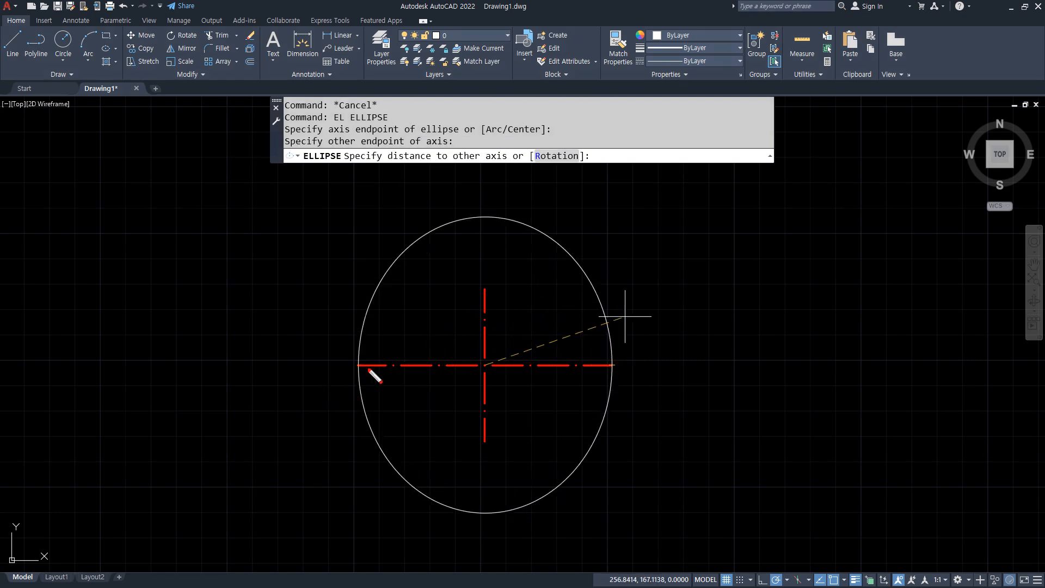
left_click_drag(368, 369, 371, 374)
left_click_drag(616, 357, 622, 371)
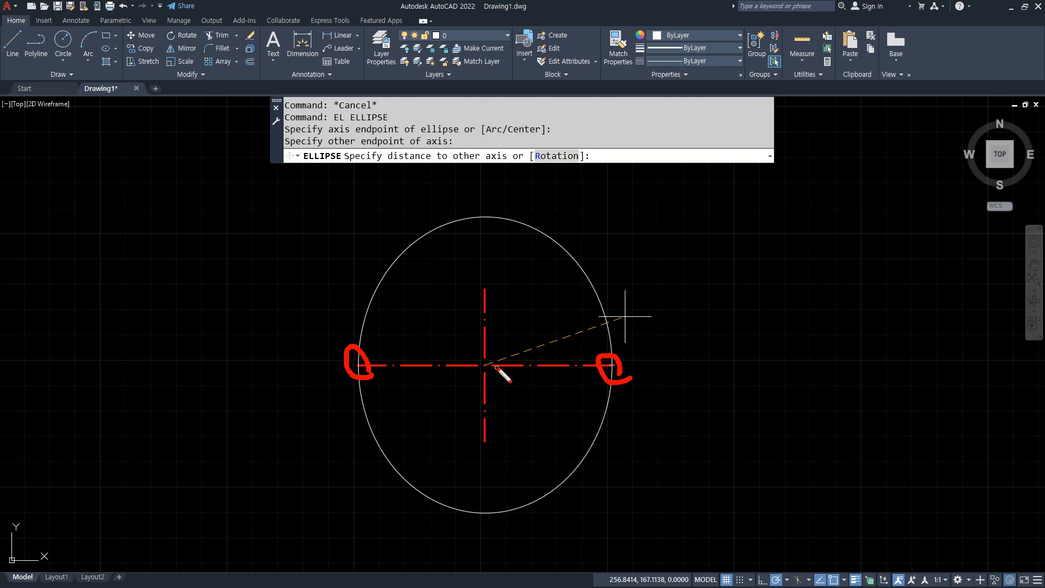
left_click_drag(499, 354, 467, 375)
left_click_drag(493, 297, 496, 299)
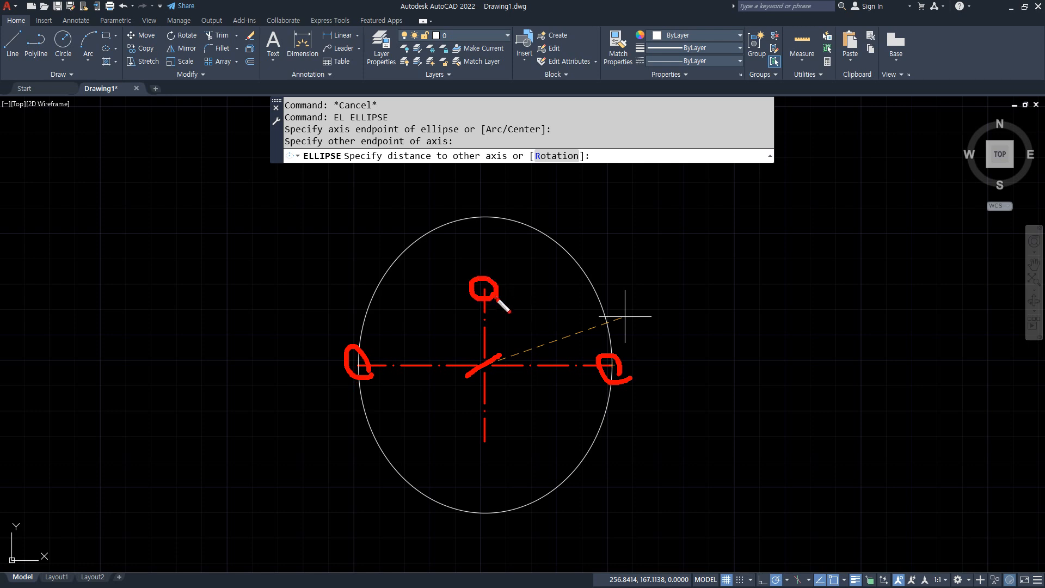
key("Escape")
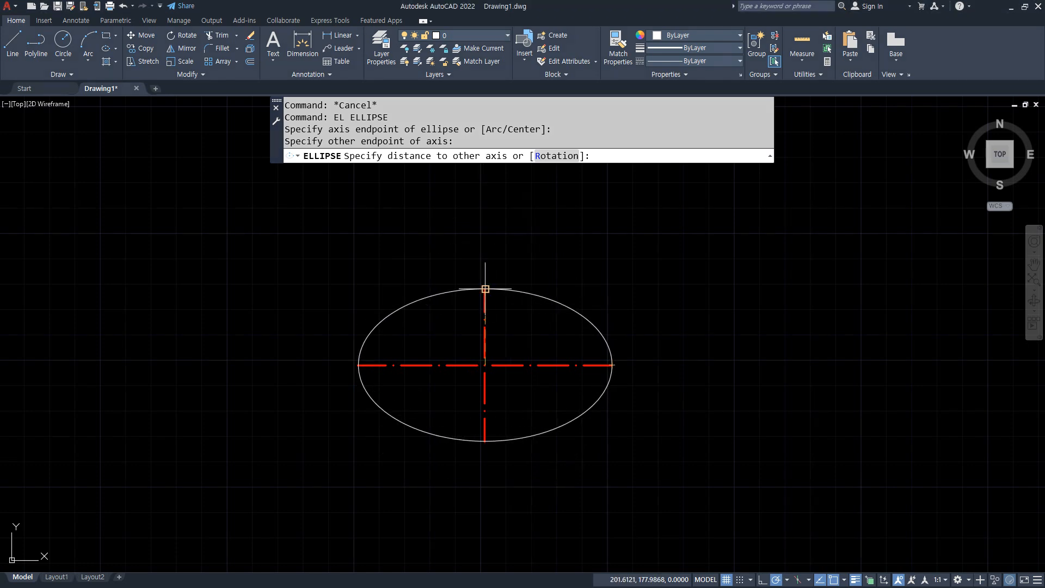
left_click(484, 289)
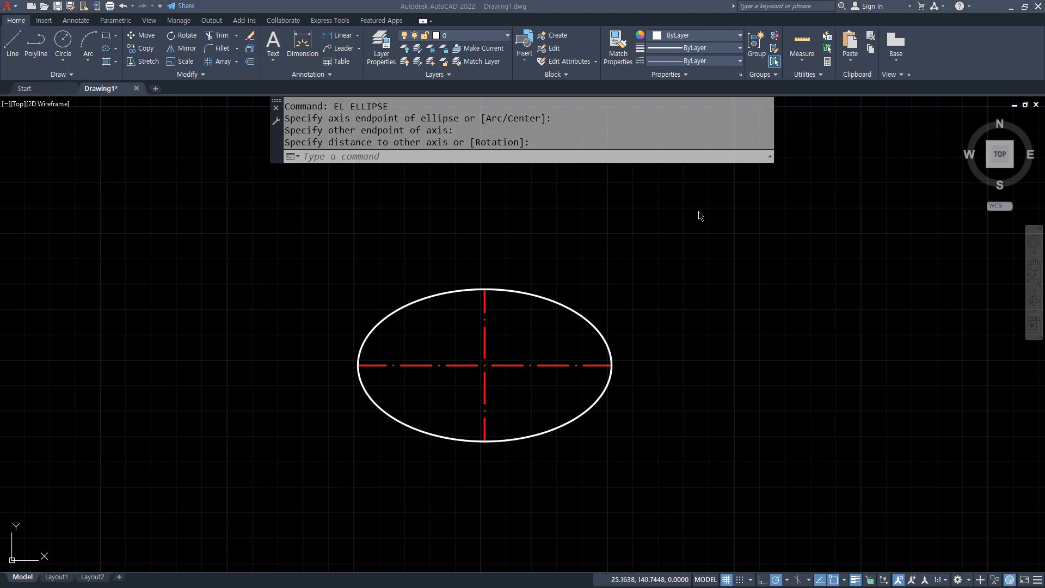
Erase the ellipse, keeping the two red centre lines
left_click(551, 302)
type("e")
key("Return")
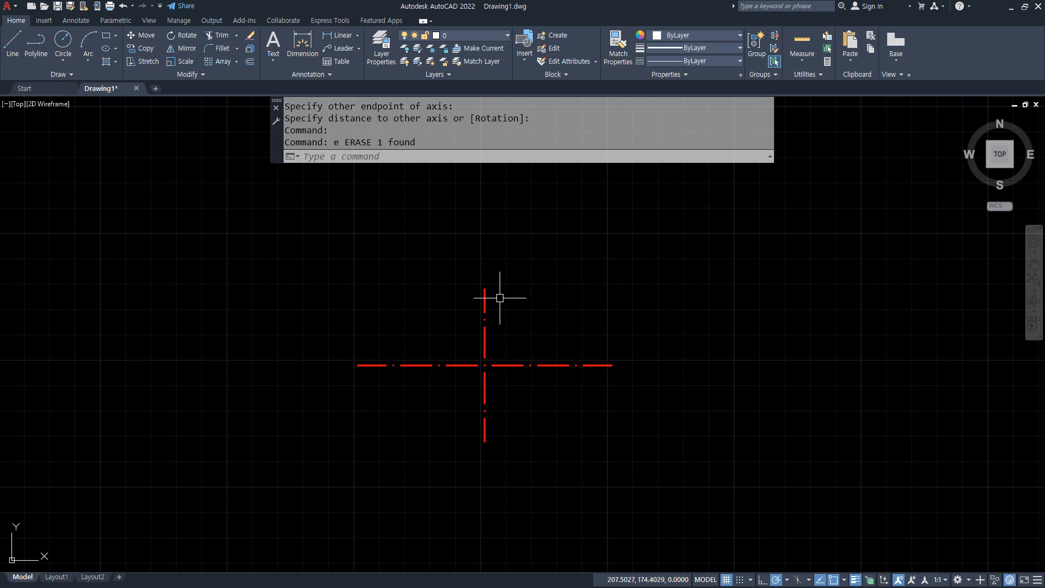
Draw an ellipse with the Center option from the centre lines' intersection, through the horizontal line's right end and the vertical line's upper end
type("el")
key("Return")
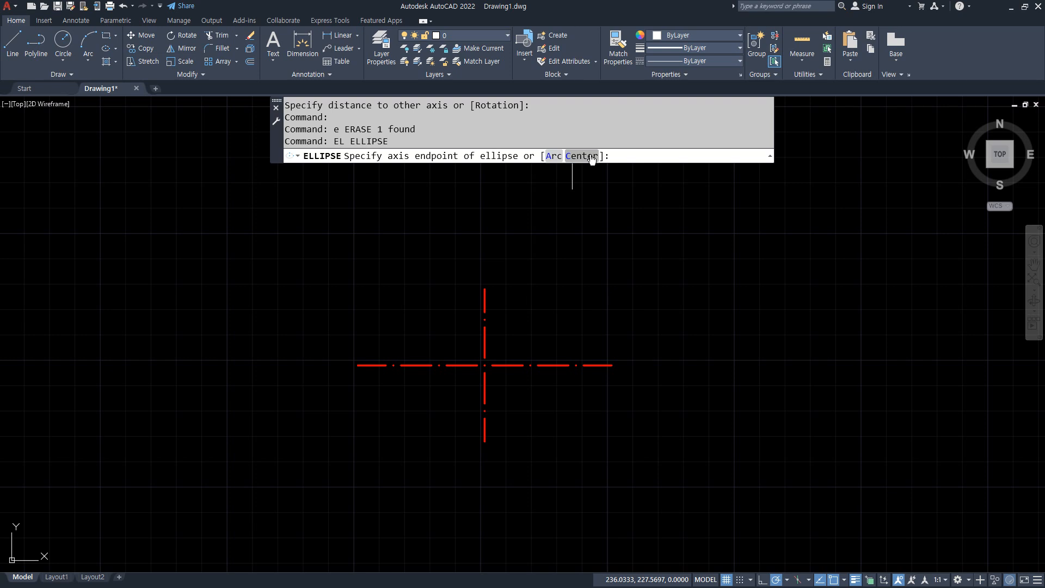
left_click(592, 161)
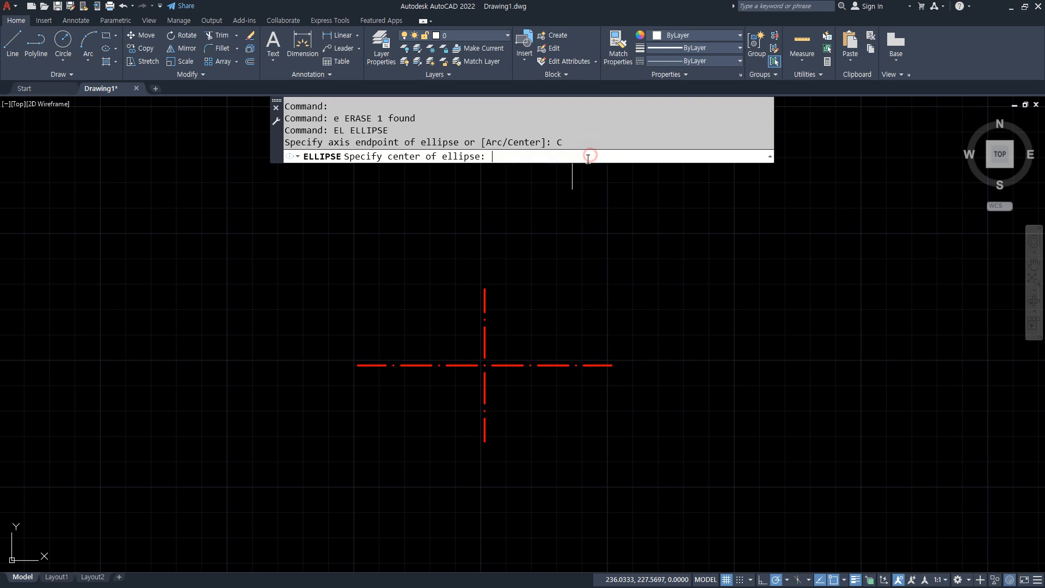
left_click(485, 364)
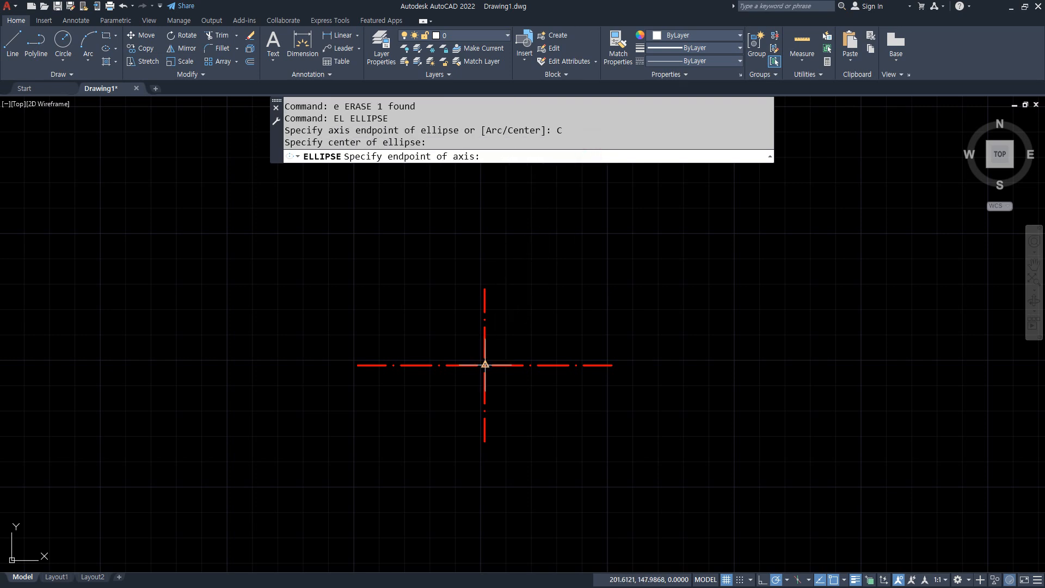
left_click(611, 364)
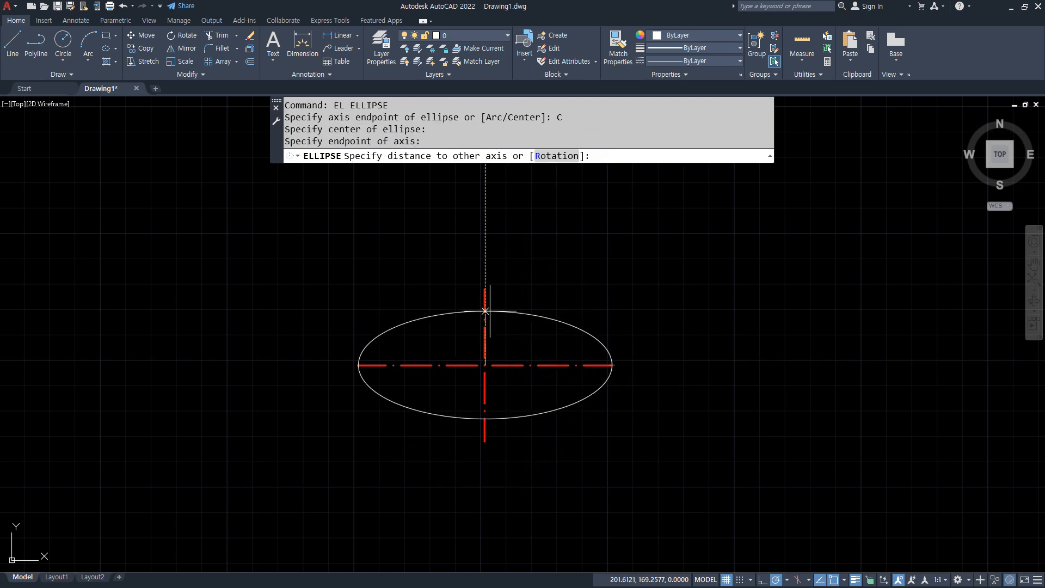
left_click(485, 289)
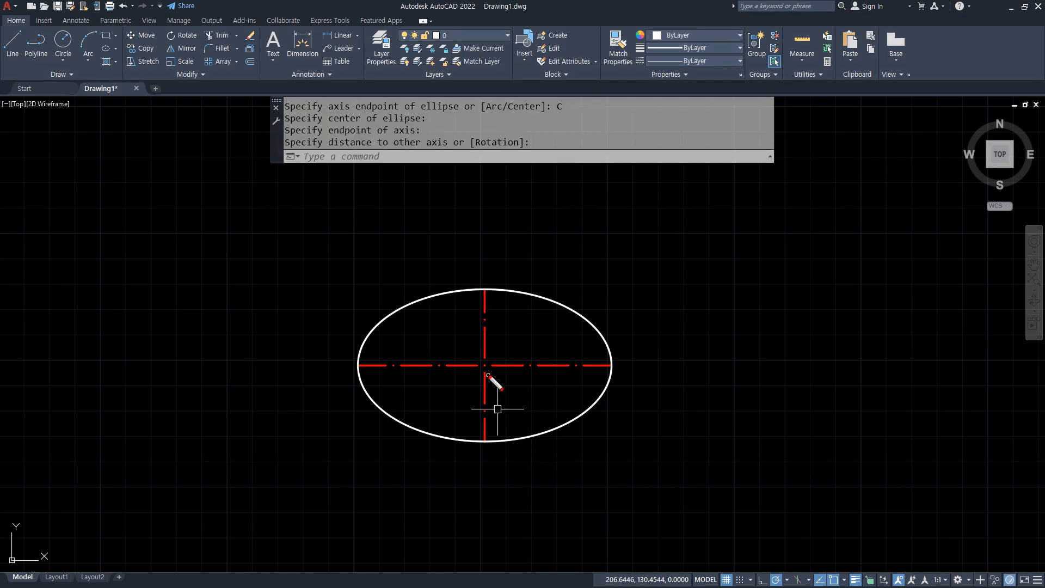
mouse_move(492, 360)
left_mouse_down()
mouse_move(482, 366)
mouse_move(566, 343)
mouse_move(594, 359)
left_mouse_up()
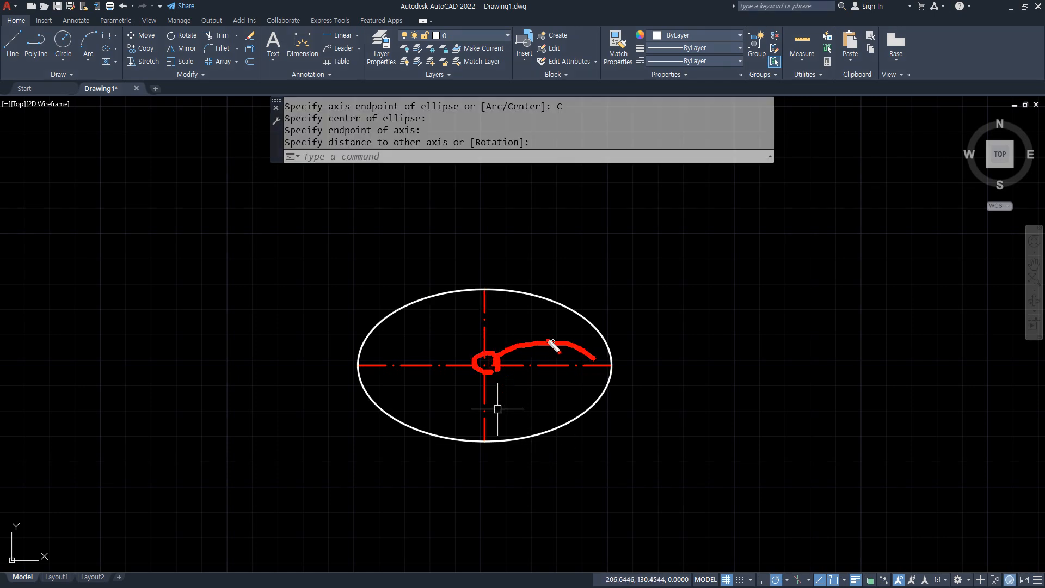
left_click_drag(540, 337, 549, 350)
left_click_drag(481, 362, 358, 369)
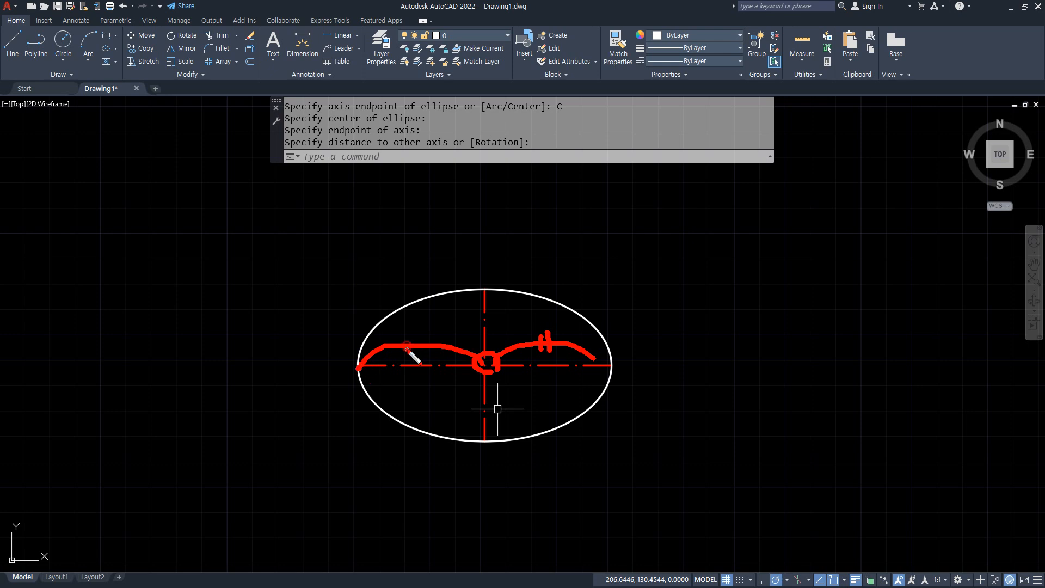
left_click_drag(419, 338, 420, 352)
left_click_drag(480, 295, 483, 349)
left_click_drag(457, 311, 479, 318)
left_click_drag(485, 374, 482, 424)
key("e")
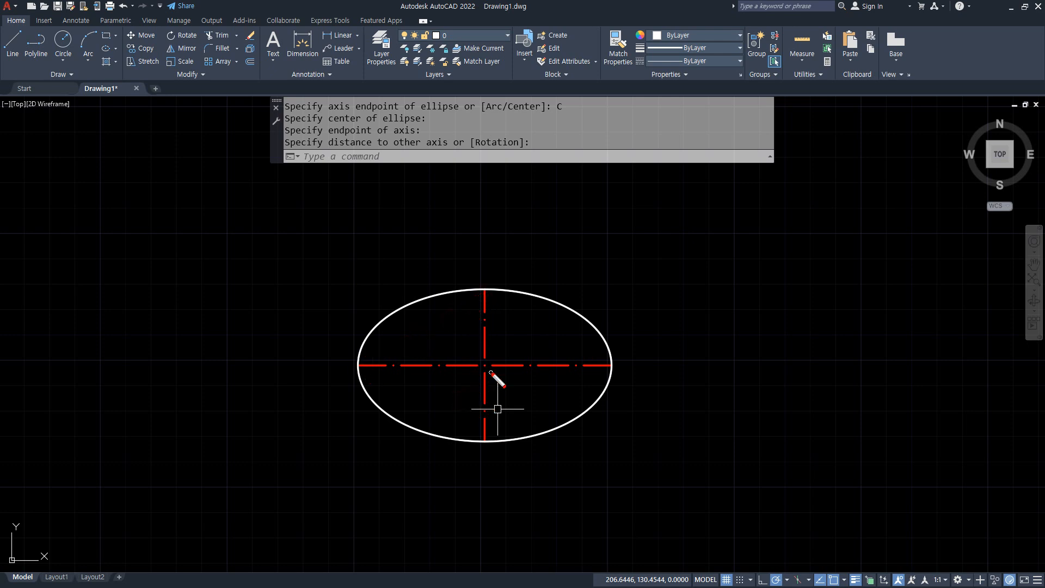
left_click_drag(493, 361, 492, 360)
mouse_move(620, 372)
left_mouse_down()
mouse_move(599, 357)
mouse_move(615, 372)
left_mouse_up()
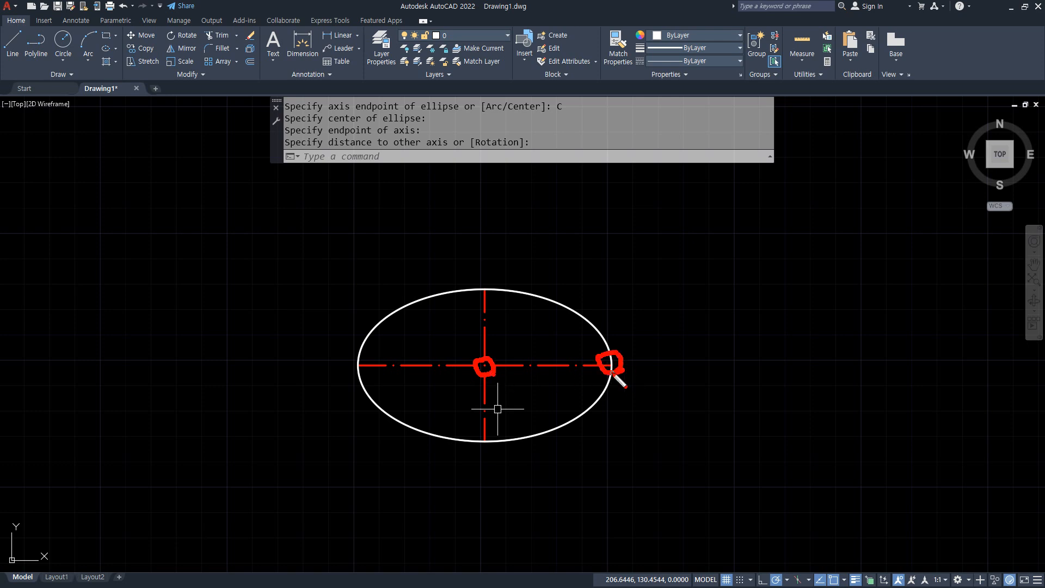
mouse_move(502, 309)
left_mouse_down()
mouse_move(475, 288)
mouse_move(494, 311)
left_mouse_up()
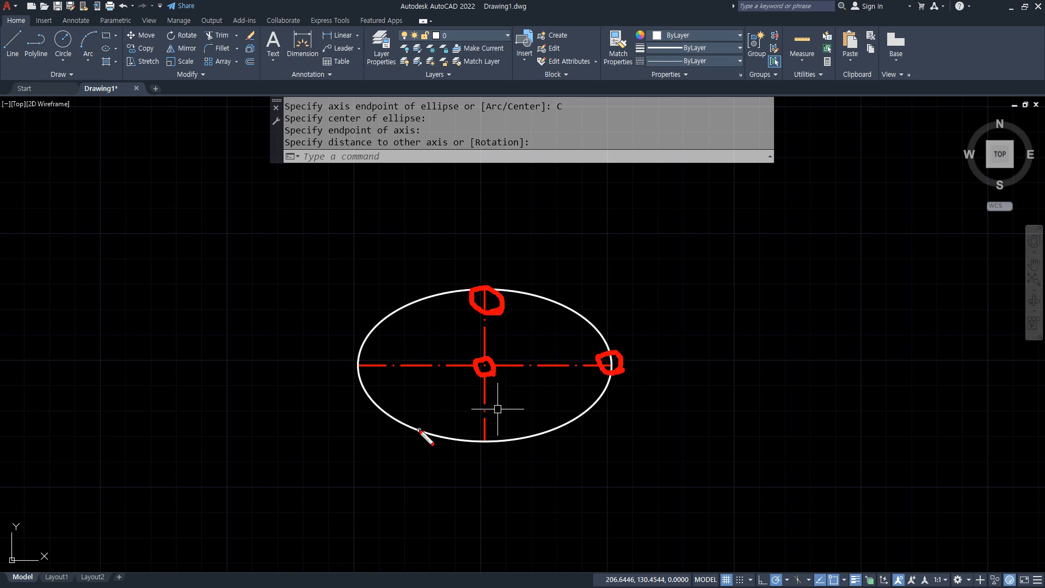
key("Escape")
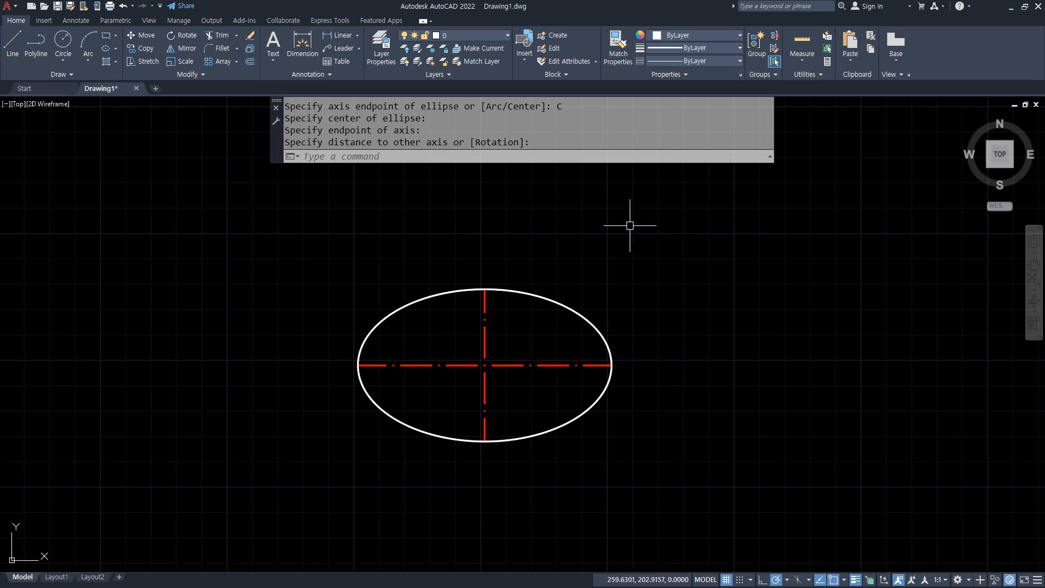
left_click(607, 230)
key("Escape")
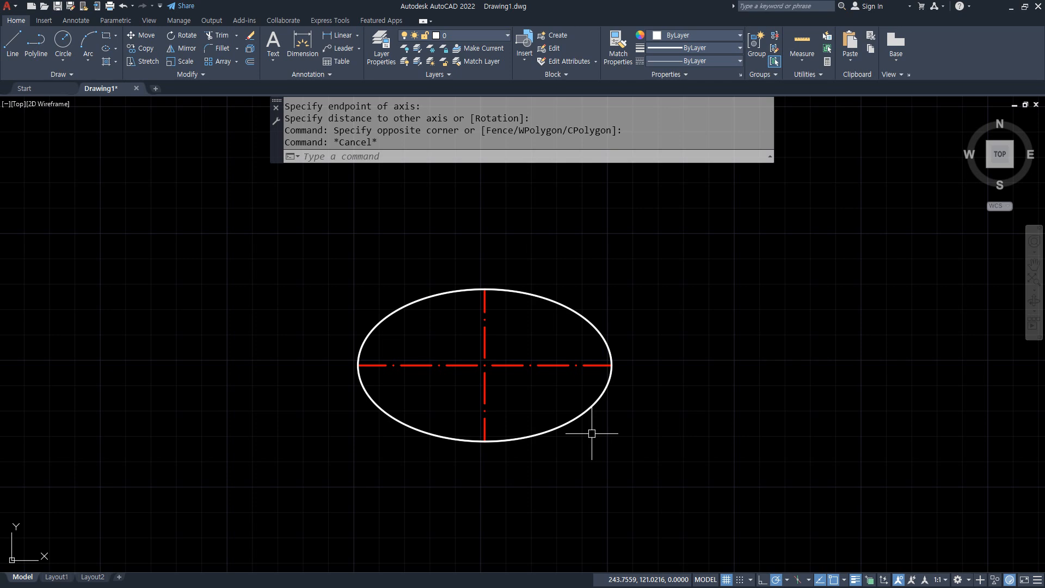
key("Escape")
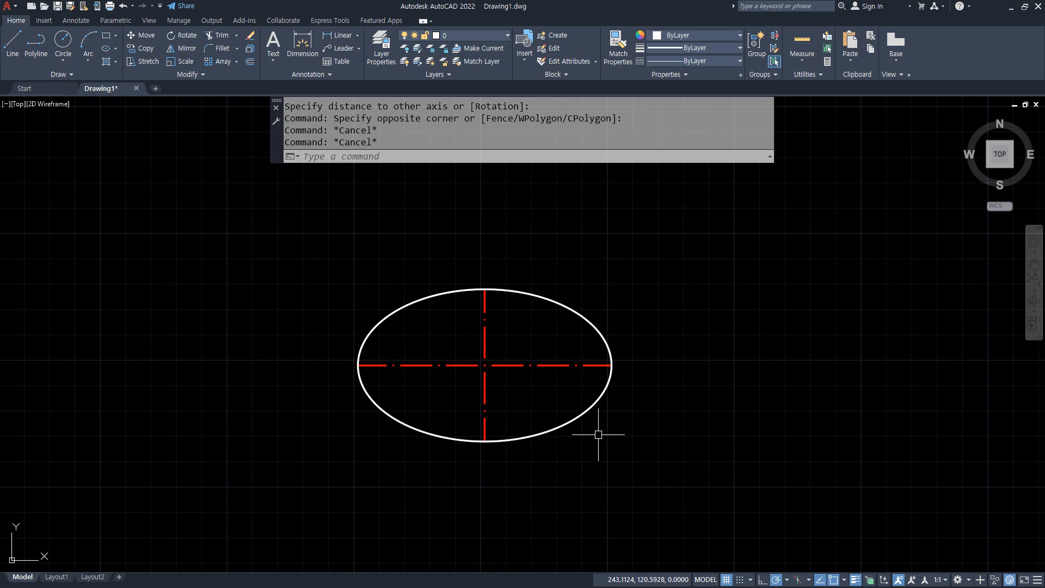
Set polar tracking to 30-degree increments and erase the ellipse together with its two centre lines
left_click(788, 581)
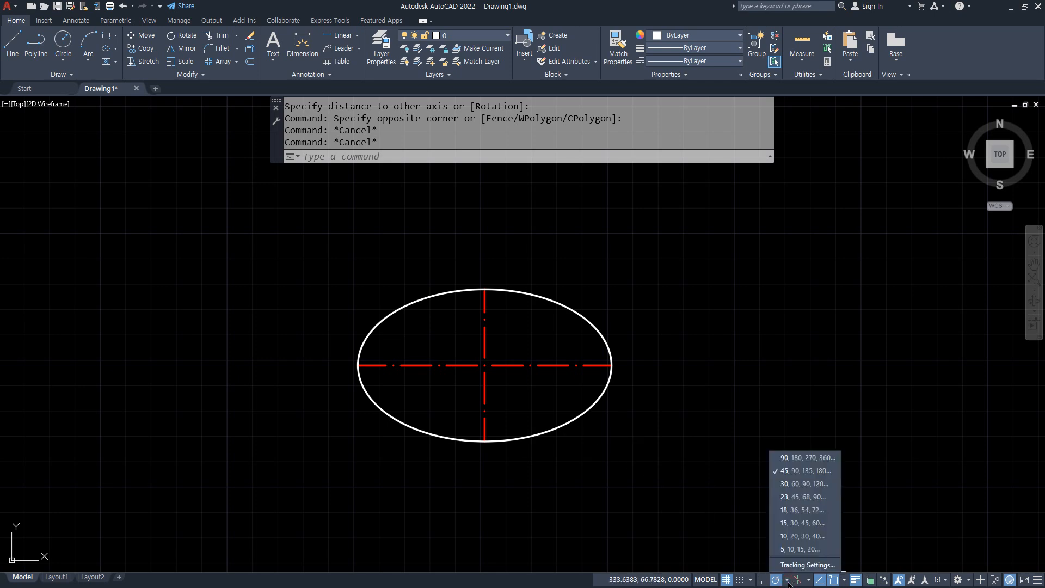
left_click(806, 488)
left_click(651, 472)
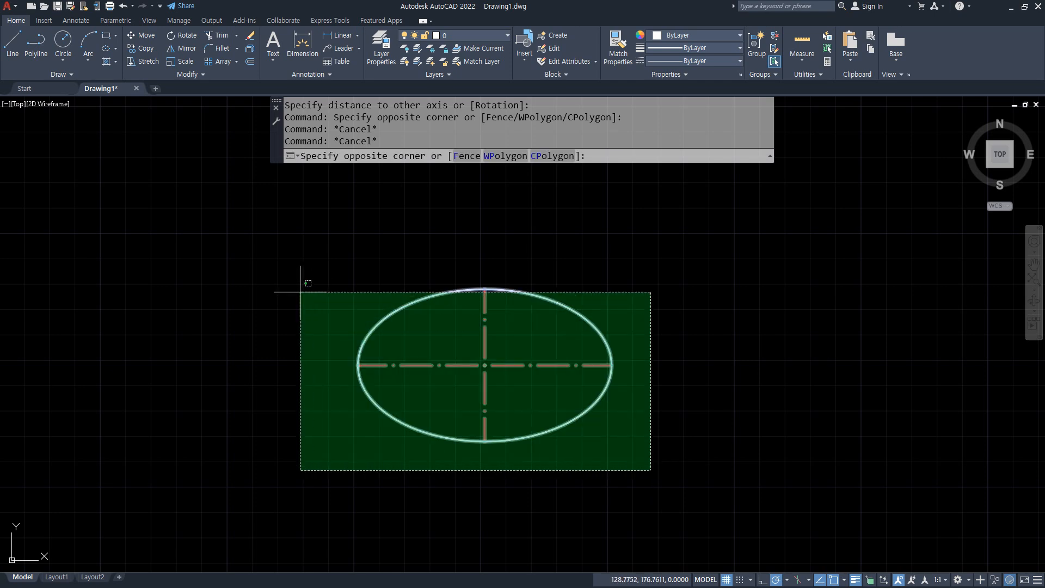
left_click(274, 285)
type("e")
key("Return")
Draw a horizontal and a vertical construction line through one common point in the empty drawing area
type("xl")
key("Return")
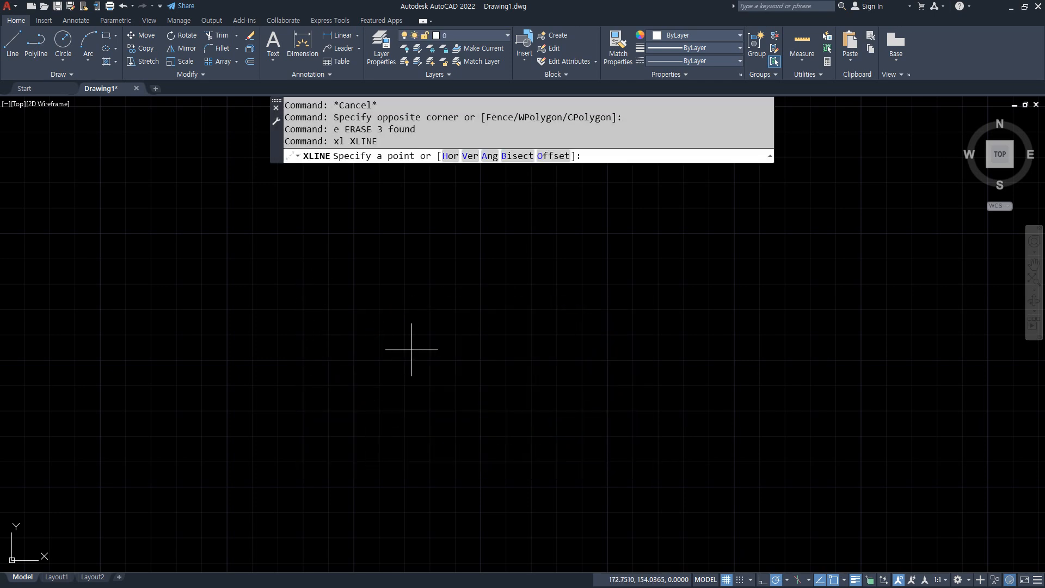
left_click(536, 315)
left_click(611, 313)
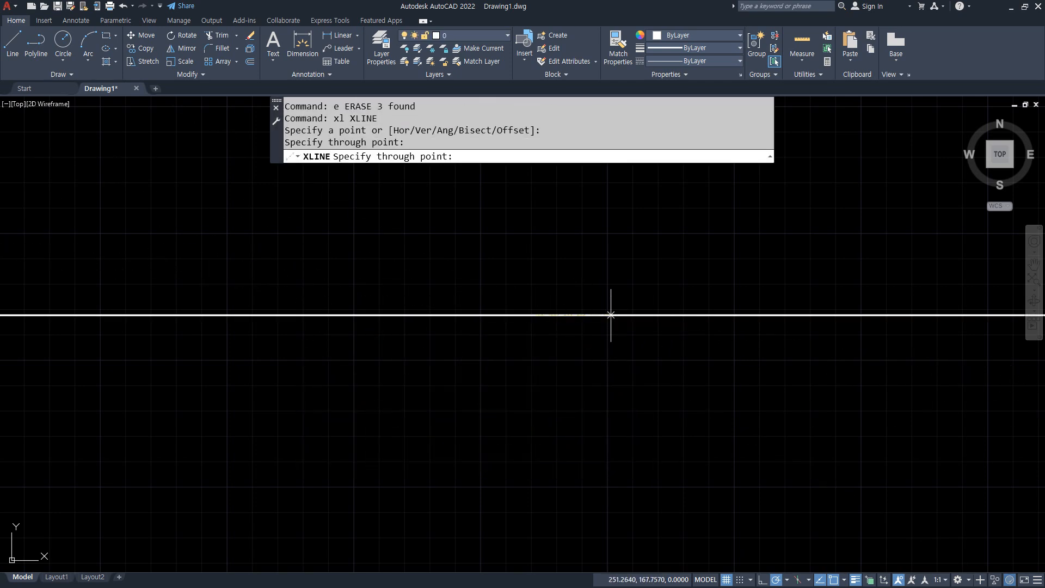
left_click(536, 252)
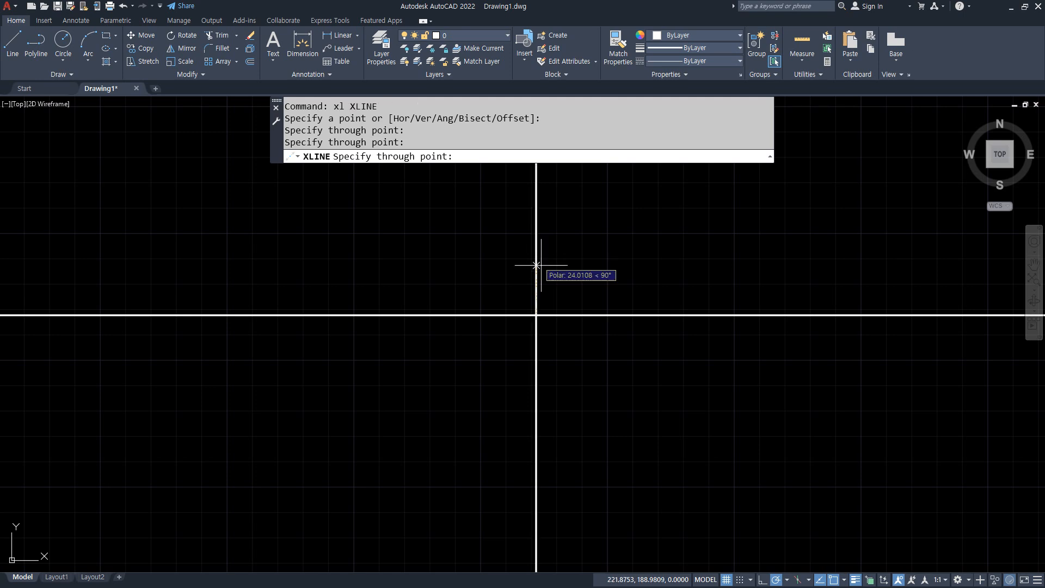
Set polar tracking to 45-degree increments and add a rising 45-degree construction line through the same intersection
left_click(787, 580)
left_click(805, 470)
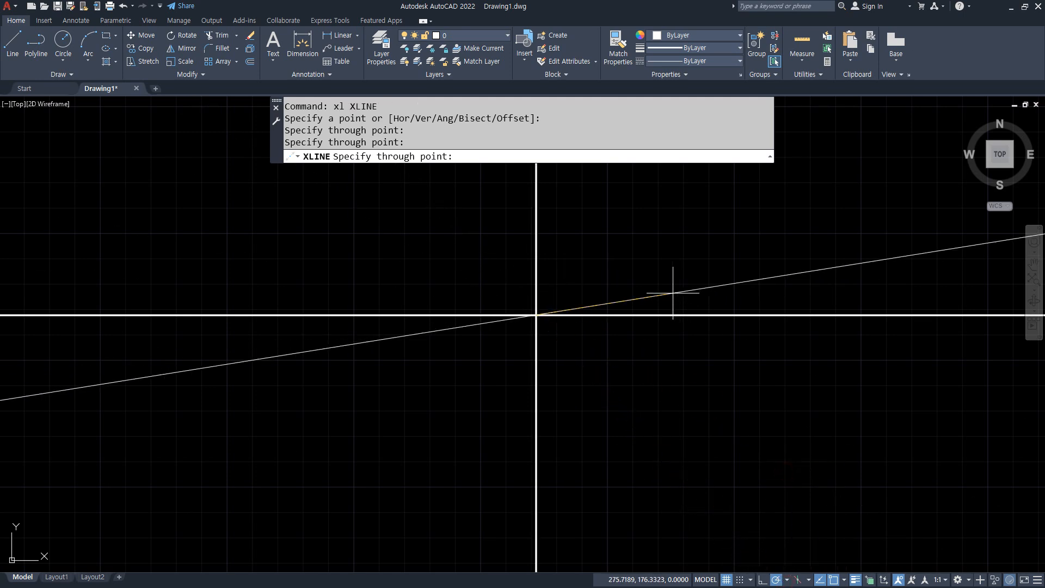
left_click(597, 251)
key("Return")
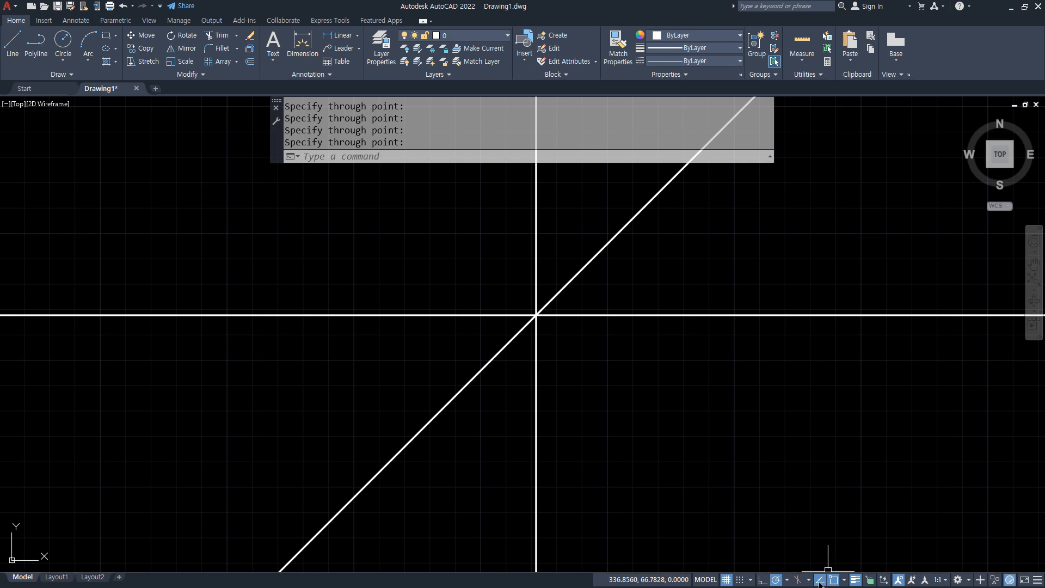
Change the polar tracking increment and trim away the diagonal construction line's half below the horizontal line
left_click(787, 580)
left_click(785, 480)
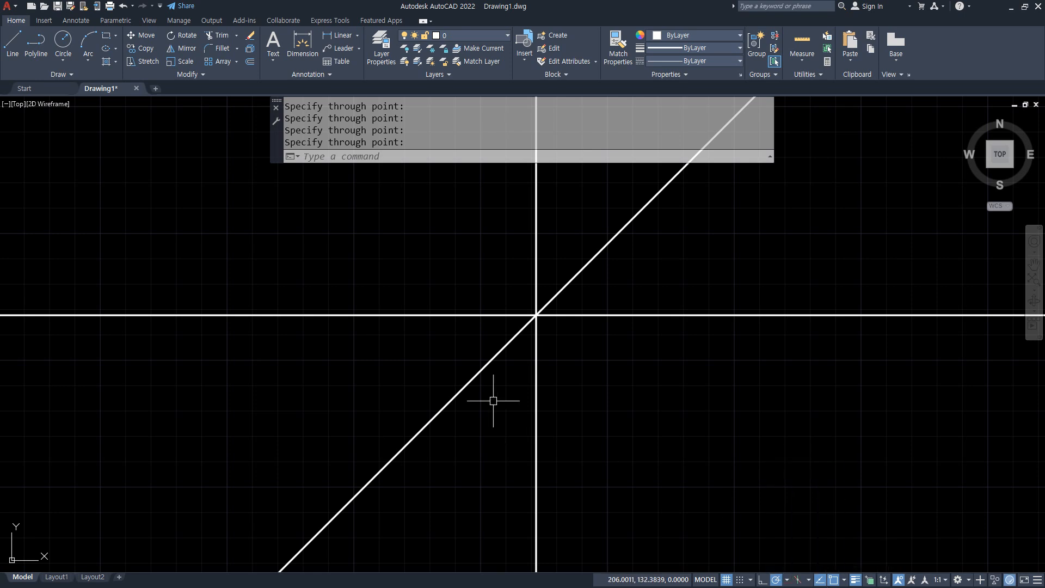
type("tr")
key("Return")
left_click(482, 370)
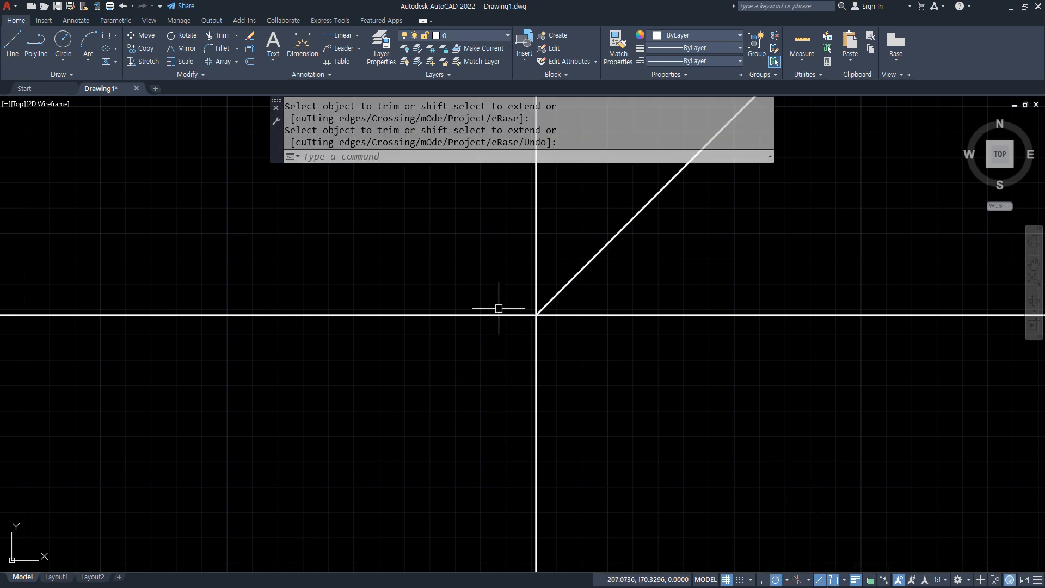
Offset the horizontal construction line downward by 10, and offset the copy downward by 10 as well
type("o")
key("Return")
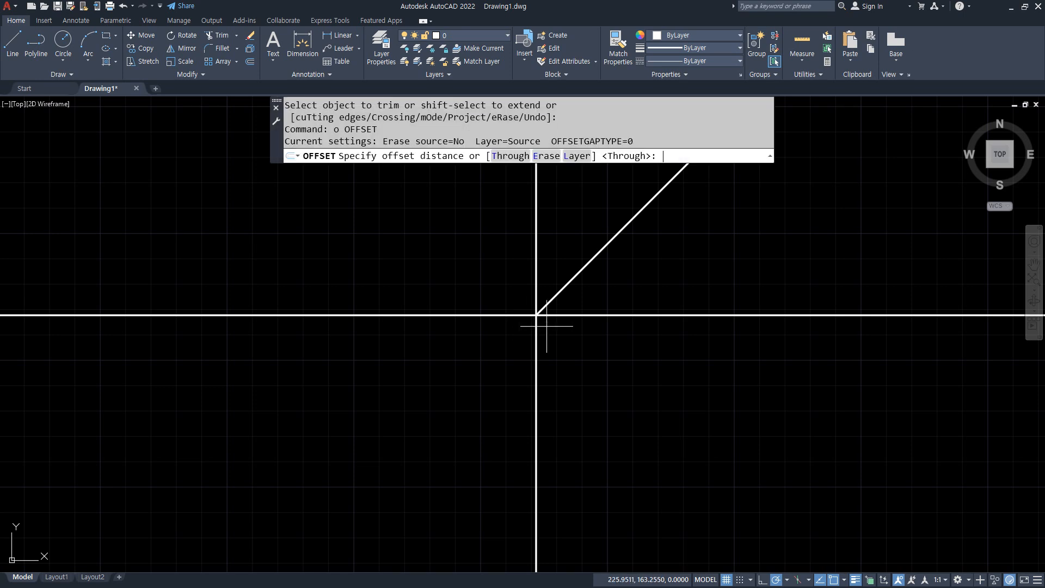
type("10")
key("Return")
left_click(491, 318)
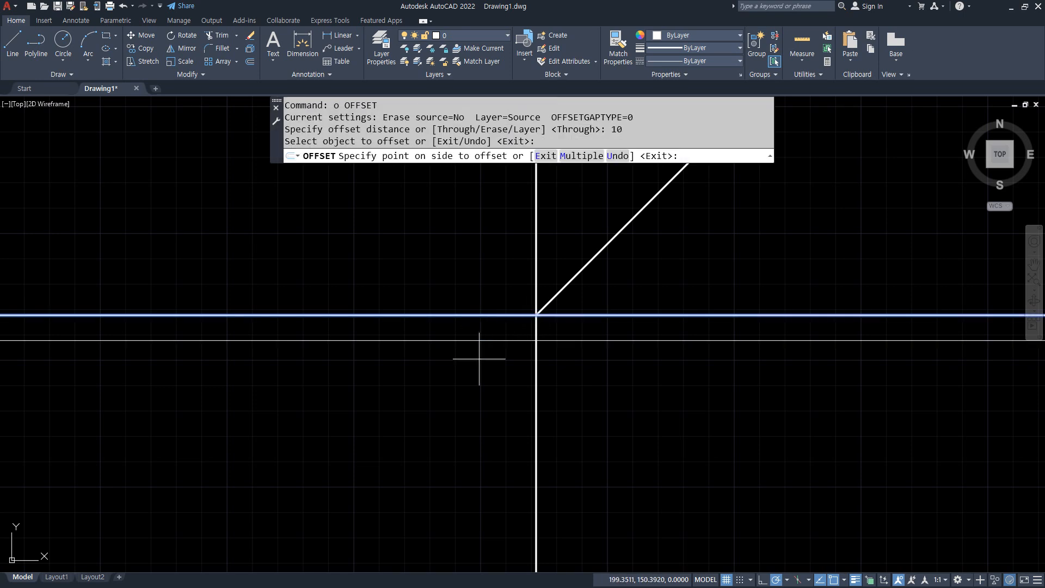
left_click(481, 355)
left_click(477, 341)
left_click(466, 389)
key("Return")
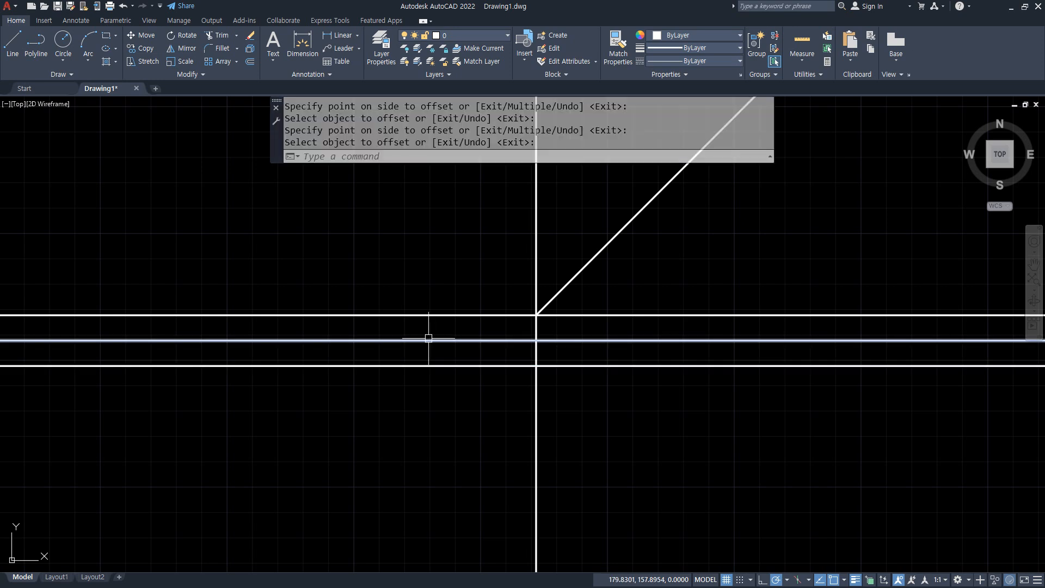
Draw a horizontal line above the construction lines, ending on the diagonal, and continue it vertically down to the lowest horizontal line
type("l")
key("Return")
left_click(156, 255)
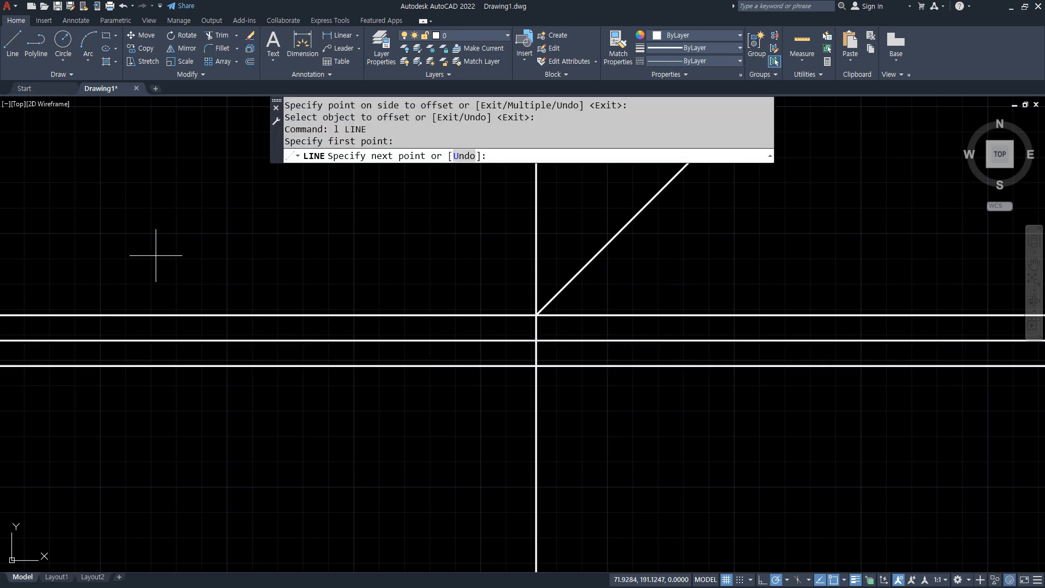
left_click(595, 256)
left_click(596, 364)
key("Return")
Offset the new horizontal line upward by 10 and repeat the offset from the resulting copy
type("o")
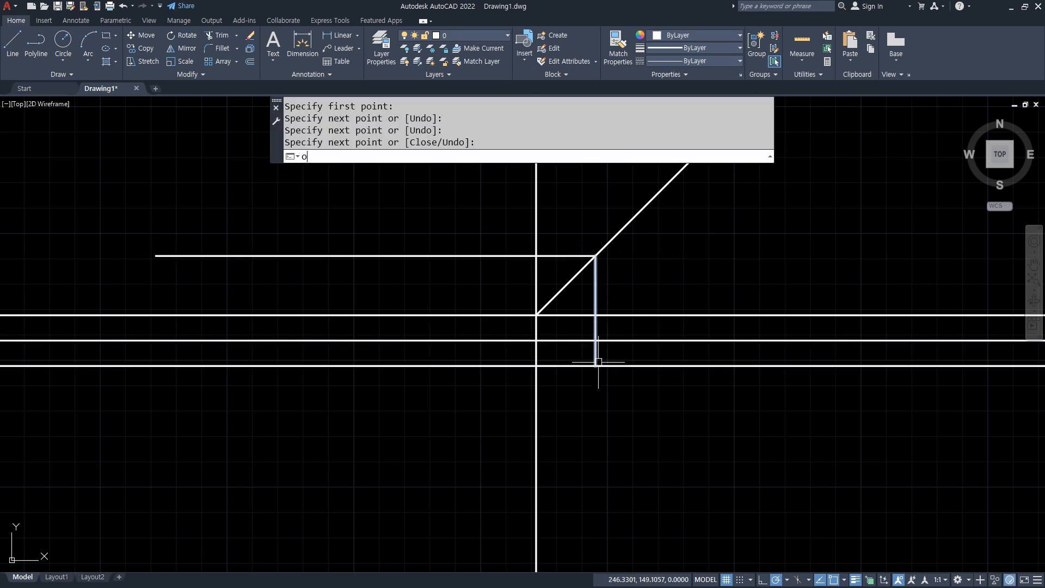
key("Return")
type("10")
key("Return")
left_click(472, 256)
left_click(464, 237)
left_click(374, 231)
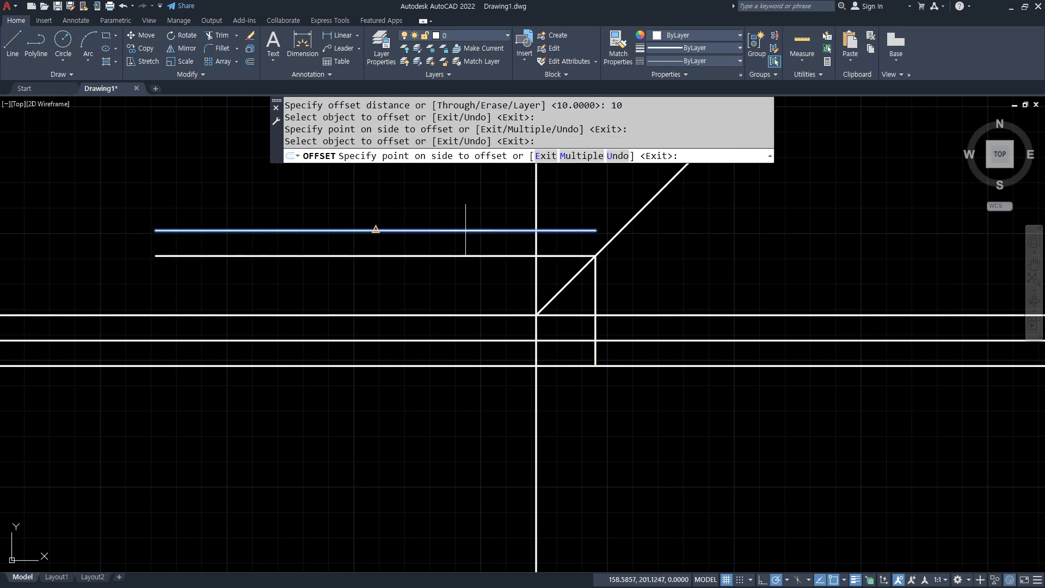
left_click(467, 217)
Offset the short vertical line twice to the right, each copy 10 from the previous one
left_click(595, 289)
left_click(632, 290)
left_click(626, 292)
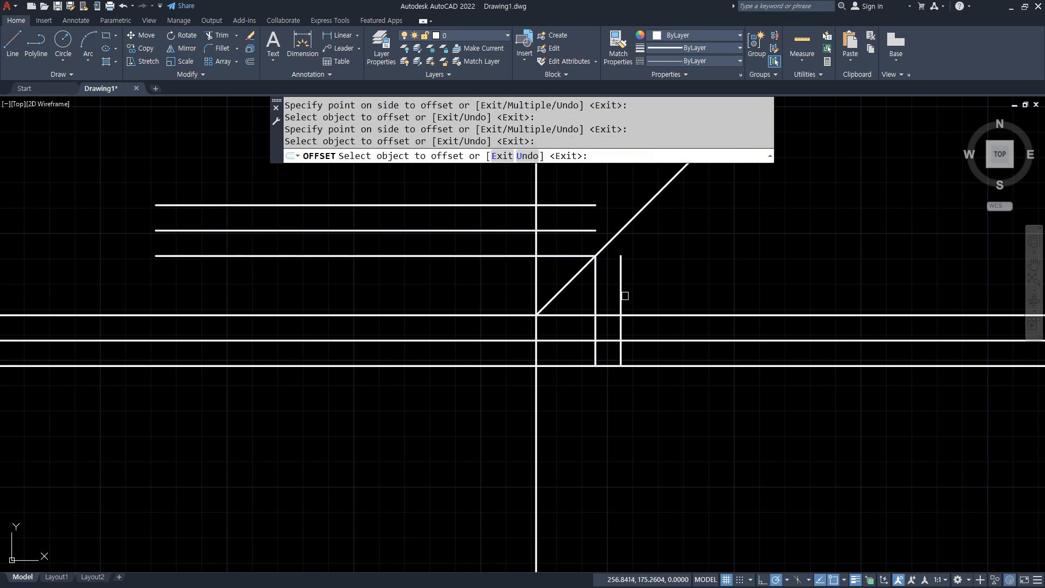
left_click(621, 293)
left_click(679, 292)
key("Return")
scroll(544, 299, "up", 2)
mouse_move(544, 300)
middle_mouse_down()
mouse_move(592, 350)
mouse_move(630, 366)
middle_mouse_up()
type("f")
key("space")
key("Escape")
key("Escape")
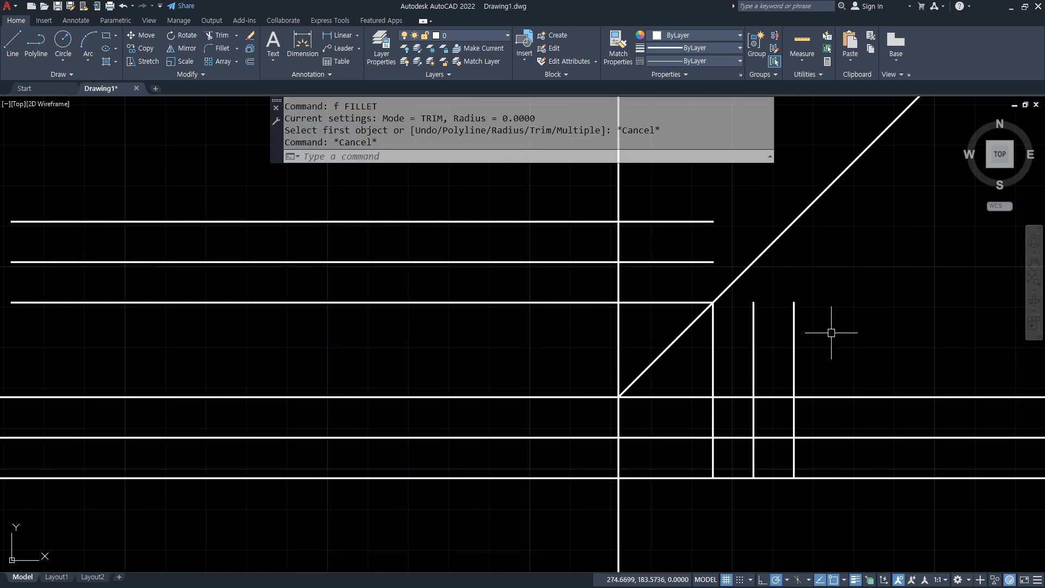
Extend the offset horizontal and vertical lines until they meet the diagonal line
type("ex")
key("space")
left_click(841, 310)
left_click(702, 373)
left_click_drag(686, 200, 662, 297)
key("space")
Trim the end of the innermost short vertical line that projects above the diagonal
type("tr")
key("space")
left_click(708, 275)
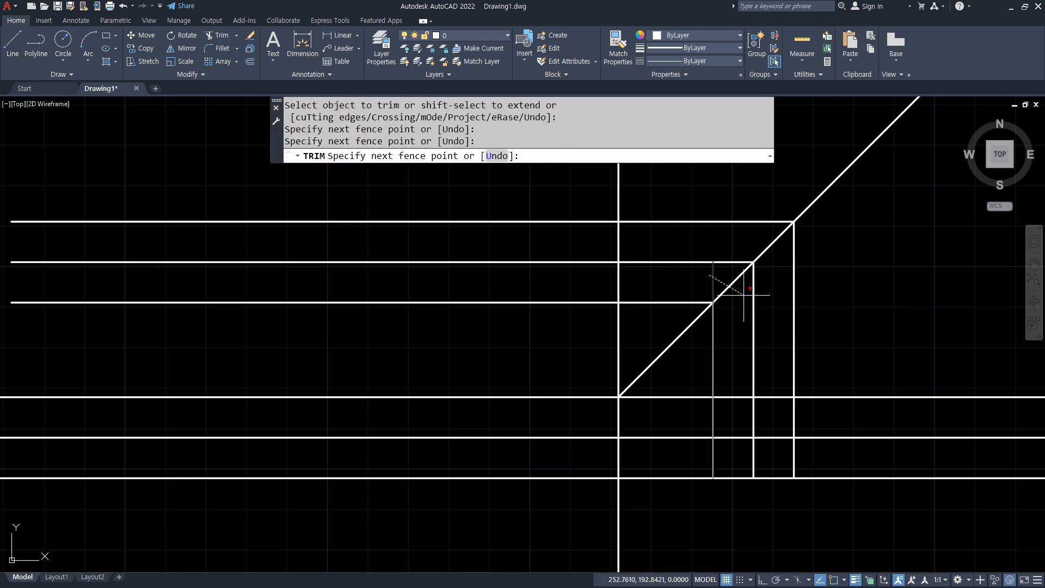
left_click(724, 278)
key("space")
scroll(840, 521, "down", 2)
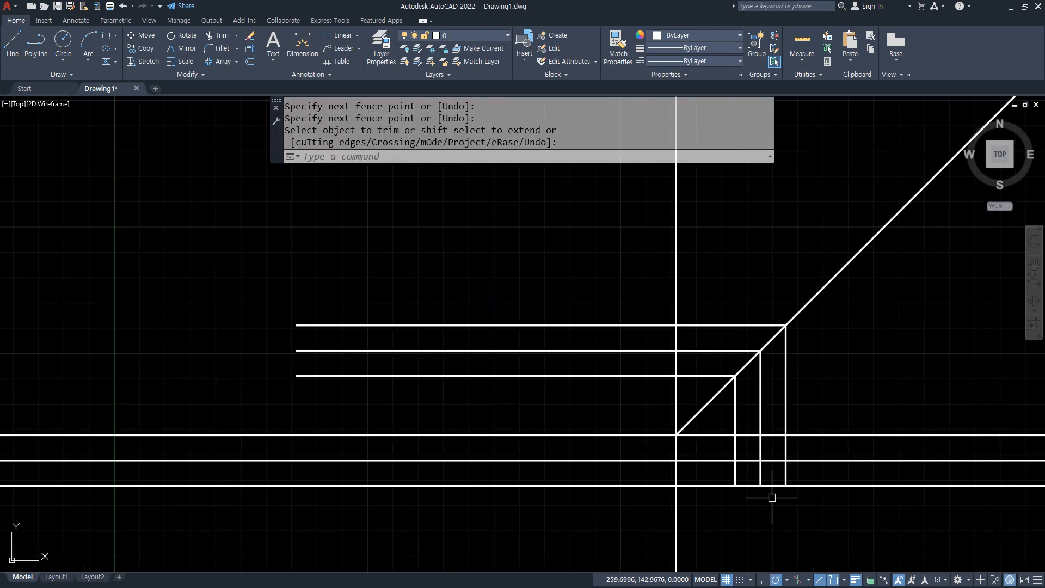
Draw a vertical line from the left end of the highest horizontal line down past the lowest construction line
type("l")
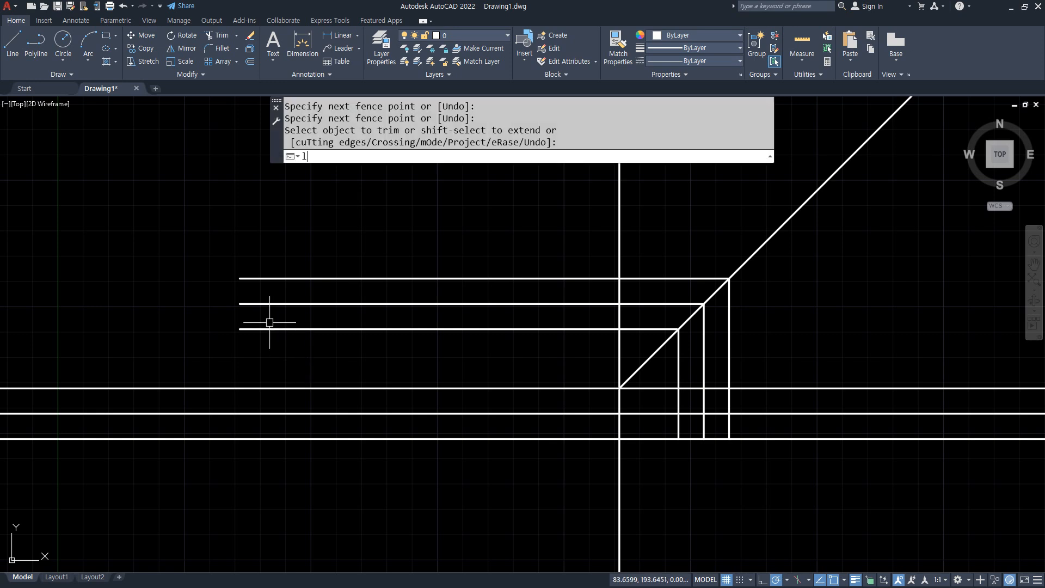
key("space")
left_click(240, 279)
left_click(240, 475)
key("space")
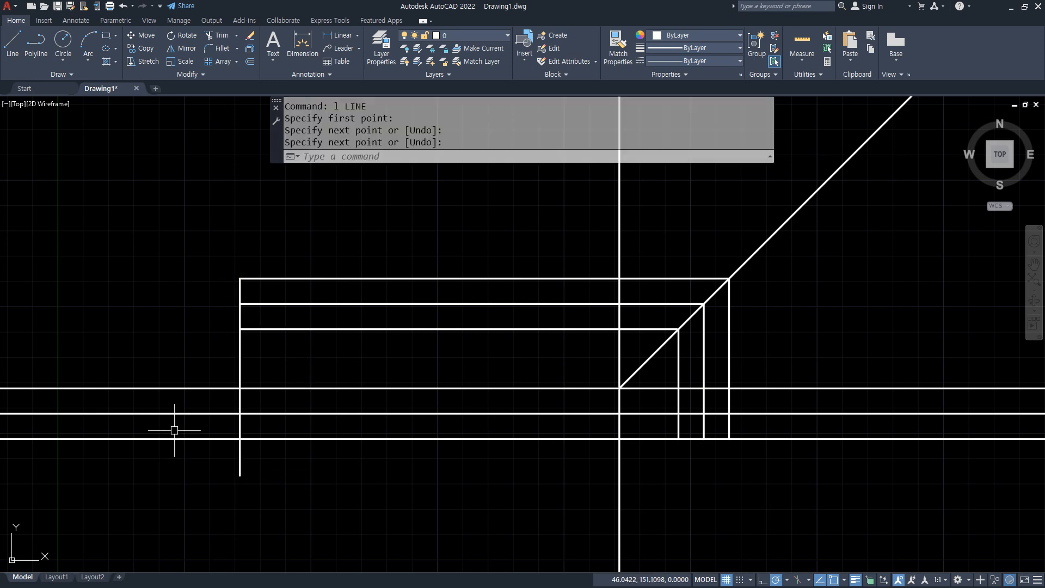
Trim the three long horizontal lines to the left of the new vertical line, and erase that vertical line
type("tr")
key("space")
left_click_drag(163, 348, 164, 476)
key("space")
left_click(243, 360)
left_click(191, 354)
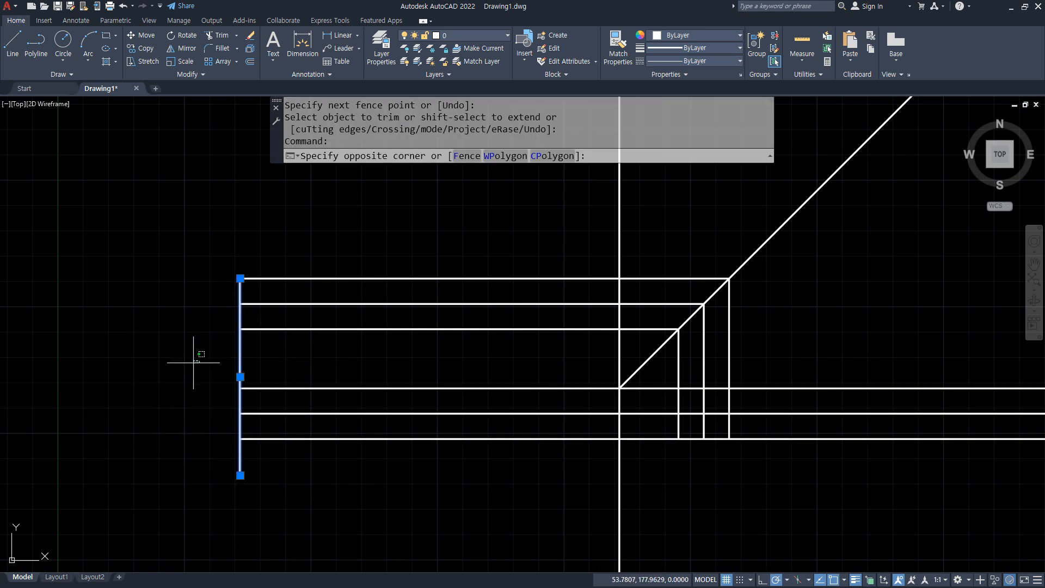
type("e")
key("space")
middle_click_drag(452, 386, 422, 385)
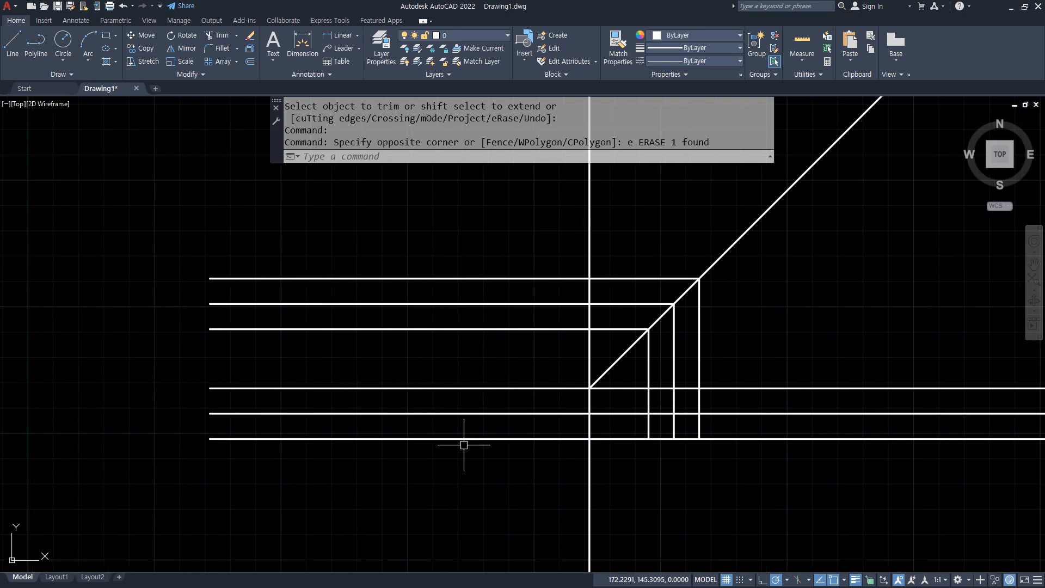
Regenerate the drawing model
type("REGEN")
key("space")
left_click(515, 491)
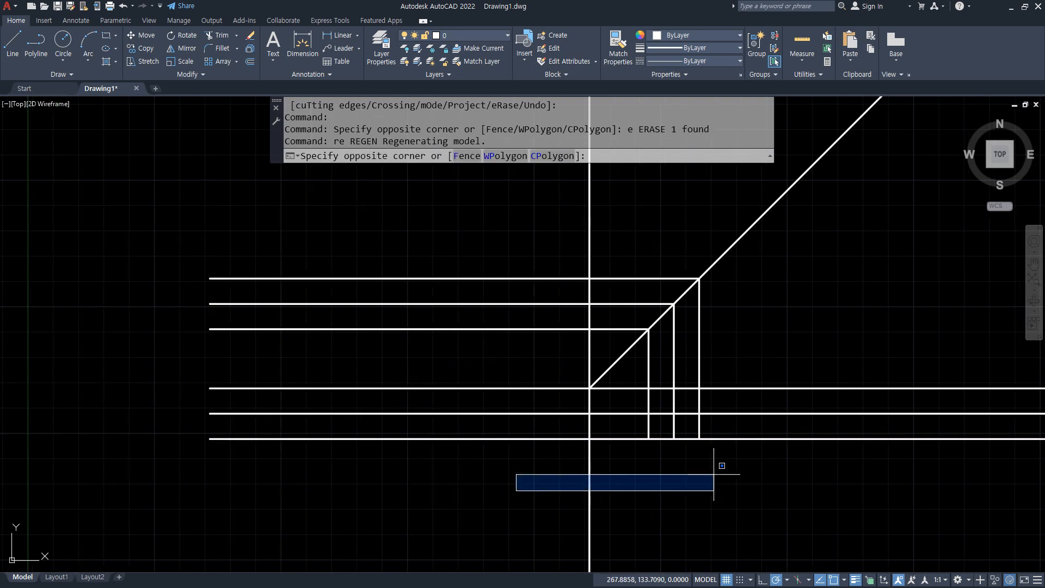
key("Escape")
key("Escape")
key("Escape")
key("Escape")
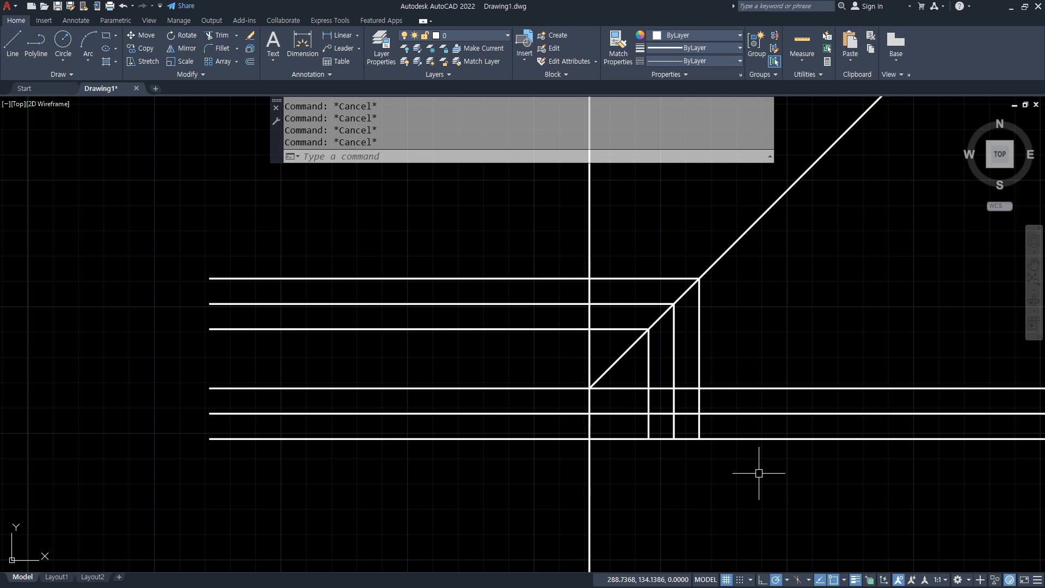
Trim the central vertical line outside the outermost horizontals, and the horizontals and diagonal beyond the rightmost vertical
type("tr")
key("space")
left_click(543, 492)
left_click(782, 513)
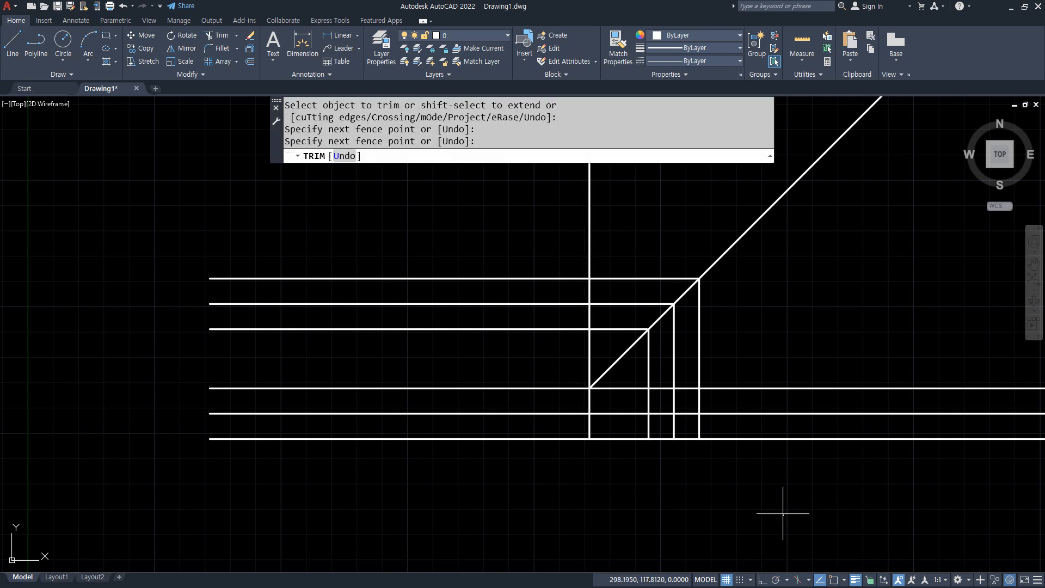
left_click(764, 213)
key("space")
left_click(506, 230)
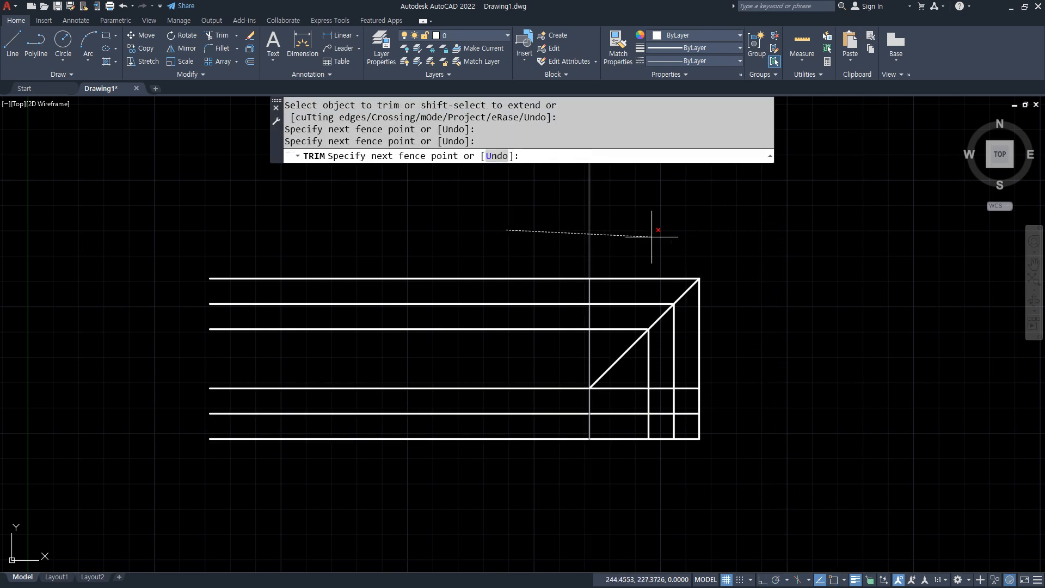
left_click(652, 237)
key("space")
Trim the upper horizontals right of the central vertical line and the vertical piece between the upper and lower views
left_click(612, 253)
left_click(605, 346)
key("space")
left_click(589, 351)
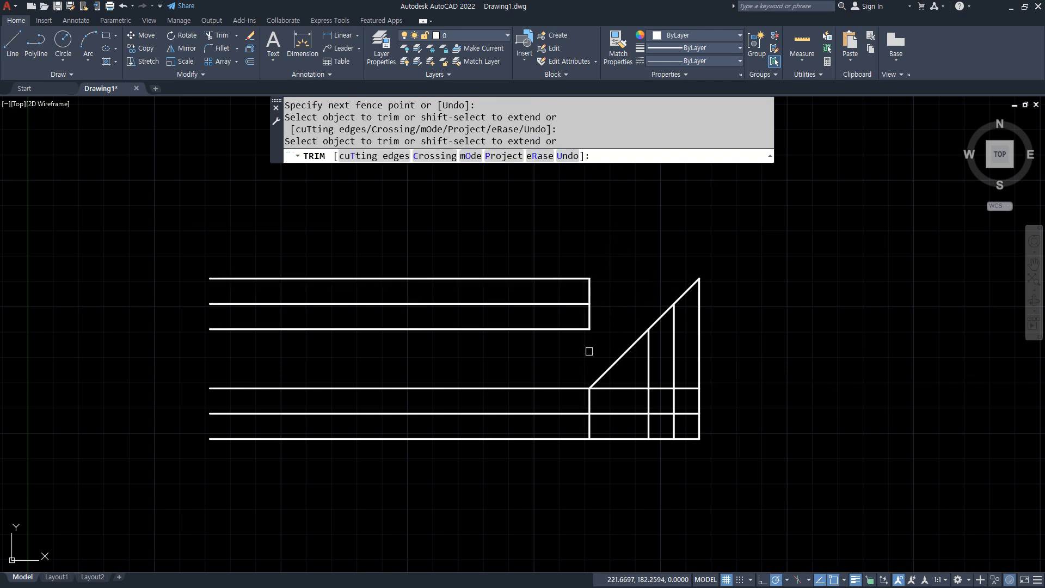
Trim the vertical lines between the diagonal and the small square, and the horizontals between the lower view and that square
left_click(762, 361)
left_click(638, 374)
key("space")
left_click(627, 379)
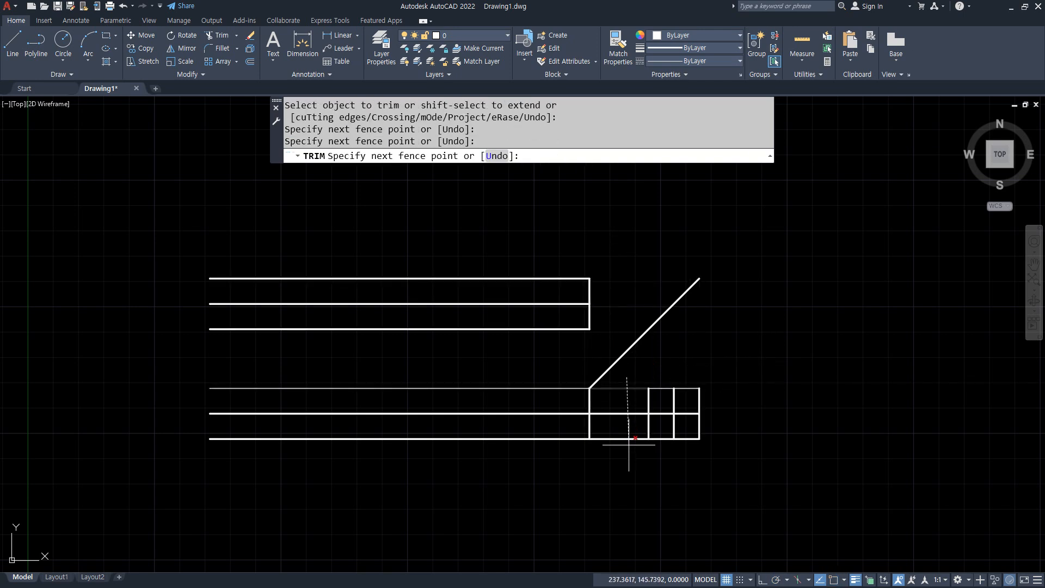
left_click(630, 461)
key("space")
key("space")
Assign the square's inner cross lines and the middle lines of both long views to the red dash-dot centre-line layer
left_click(684, 423)
left_click(662, 403)
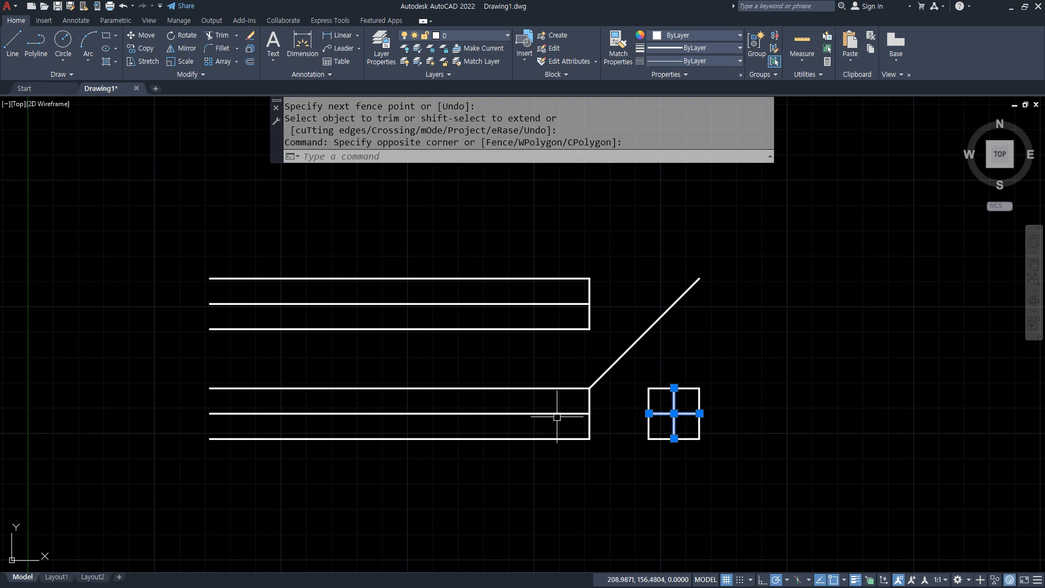
left_click(557, 414)
left_click(543, 303)
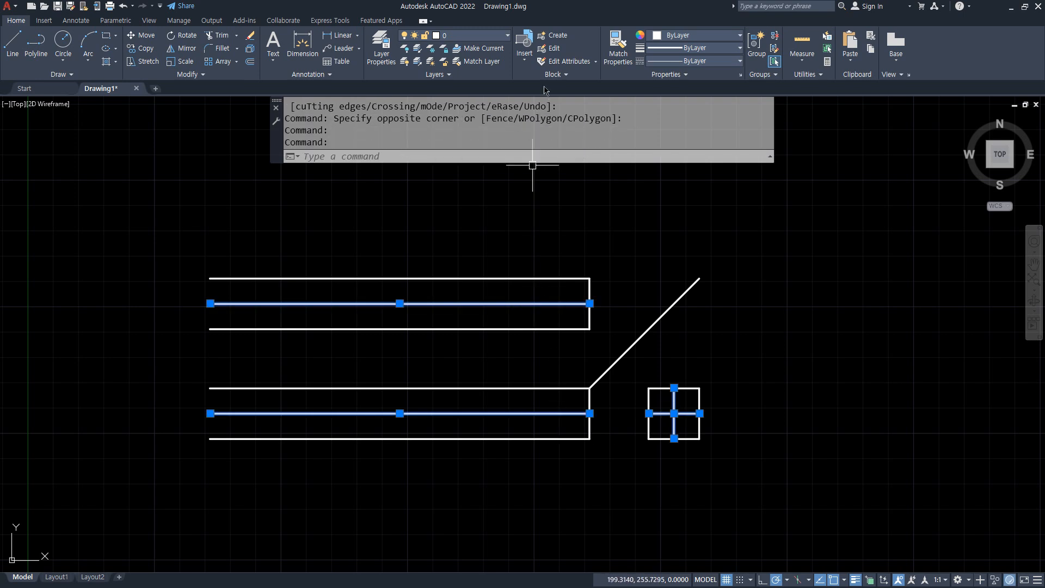
left_click(476, 34)
left_click(459, 56)
key("Escape")
key("Escape")
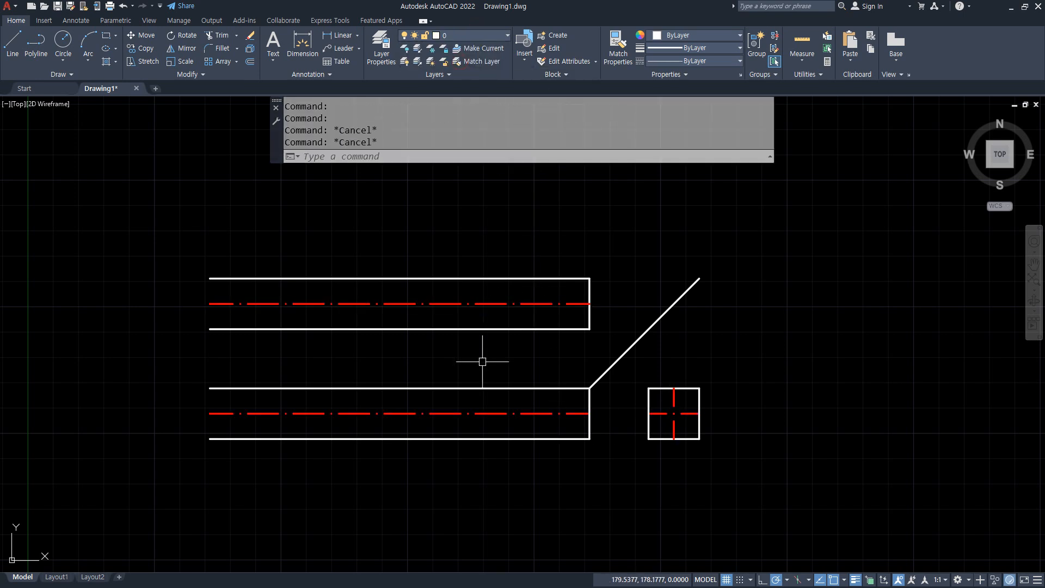
key("Escape")
Close the open left ends of the upper and lower long rectangles with vertical lines
type("l")
key("space")
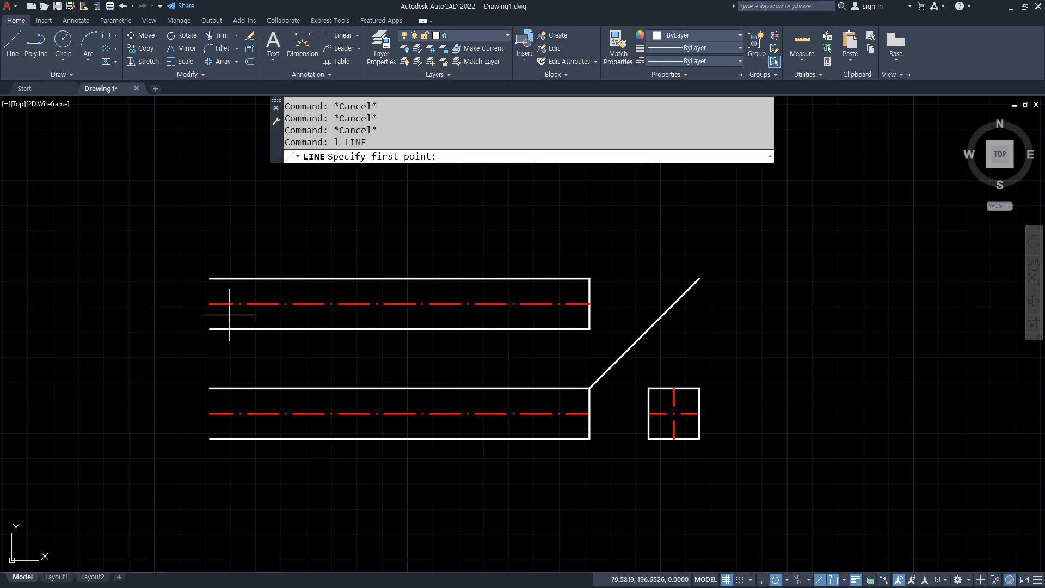
left_click(211, 278)
left_click(210, 329)
key("space")
key("space")
left_click(210, 388)
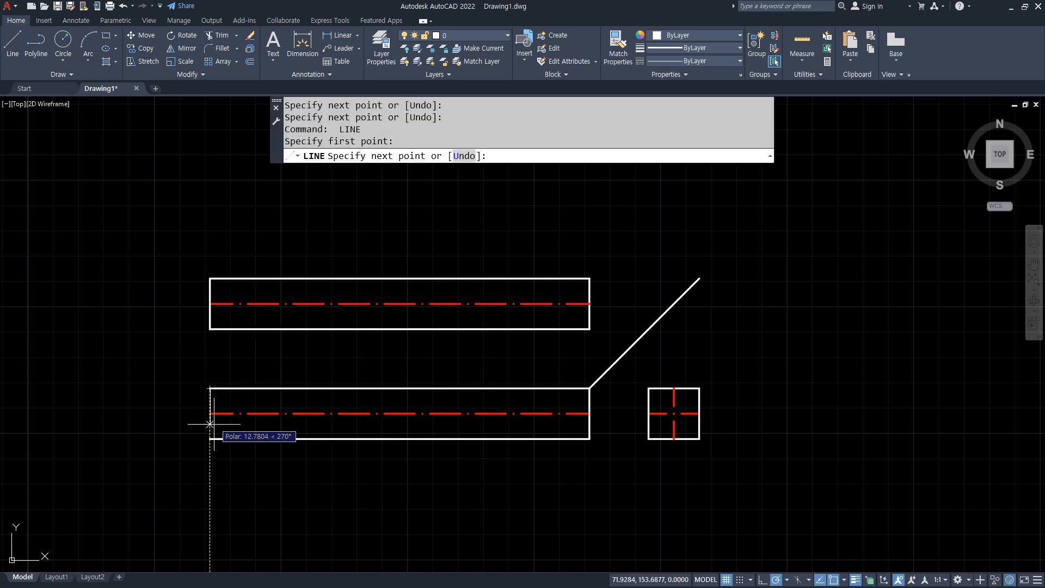
left_click(210, 438)
key("space")
Draw a circle from the intersection of the square's centre lines out to the midpoint of its upper edge
type("c")
key("space")
left_click(674, 413)
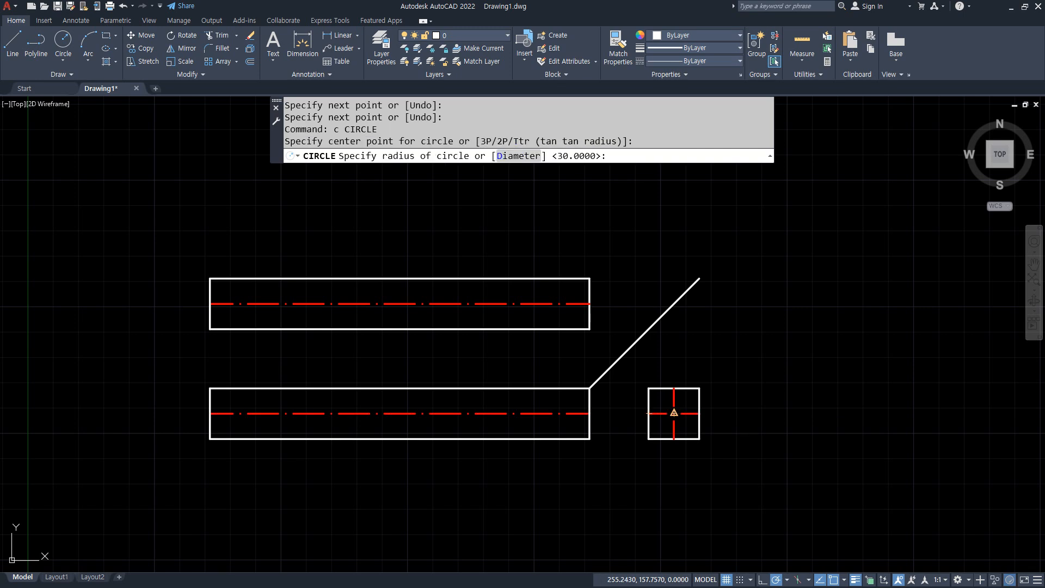
left_click(674, 388)
scroll(605, 388, "up", 2)
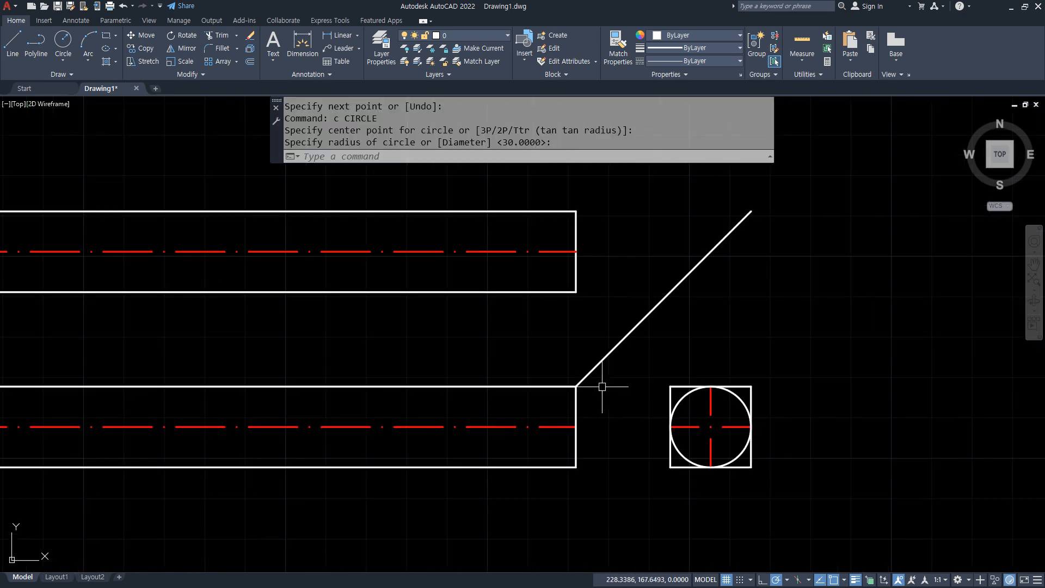
middle_click_drag(483, 369, 593, 391)
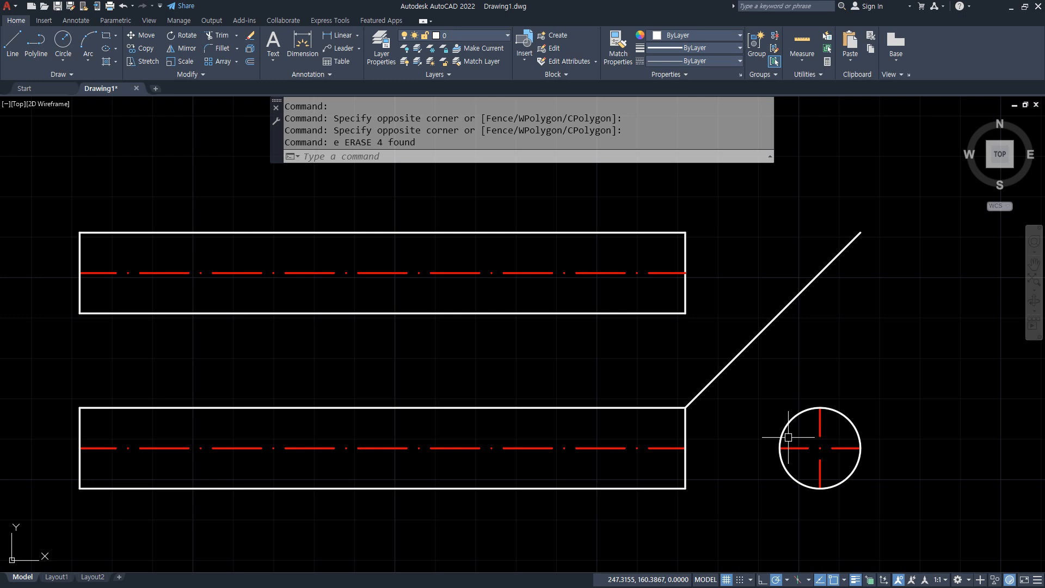
Erase the upper rectangle with its centre line, erase the circle, its centre lines and the diagonal, and undo both erasures
left_click(700, 338)
left_click(76, 161)
key("Delete")
left_click(910, 525)
left_click(756, 269)
key("Delete")
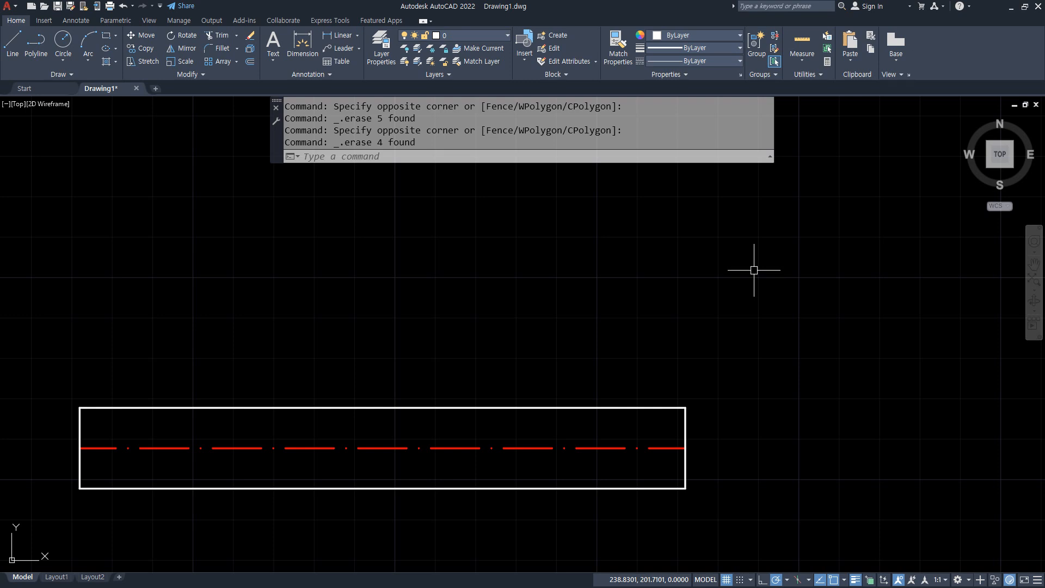
key("ctrl+z")
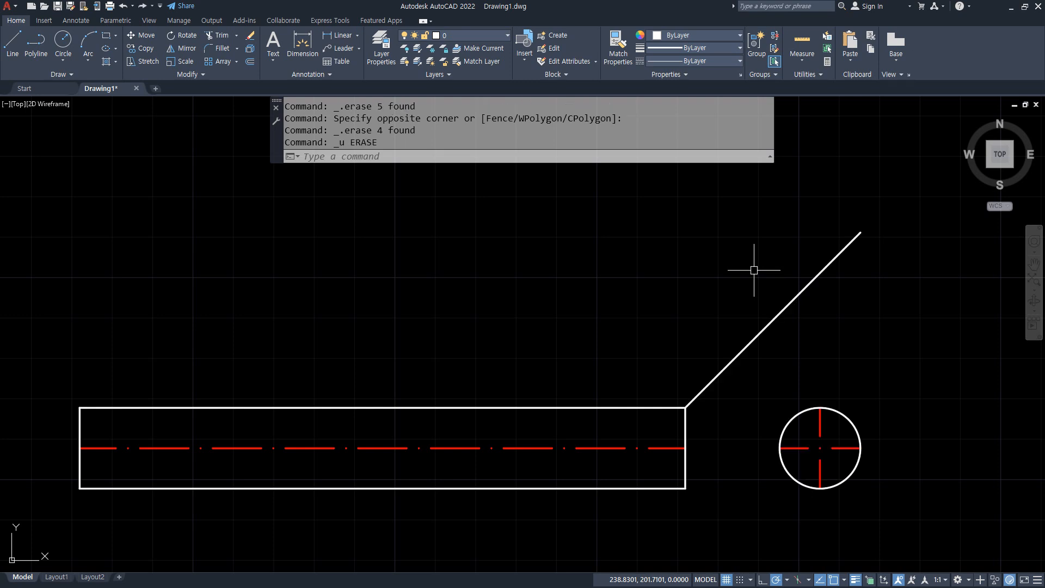
key("ctrl+z")
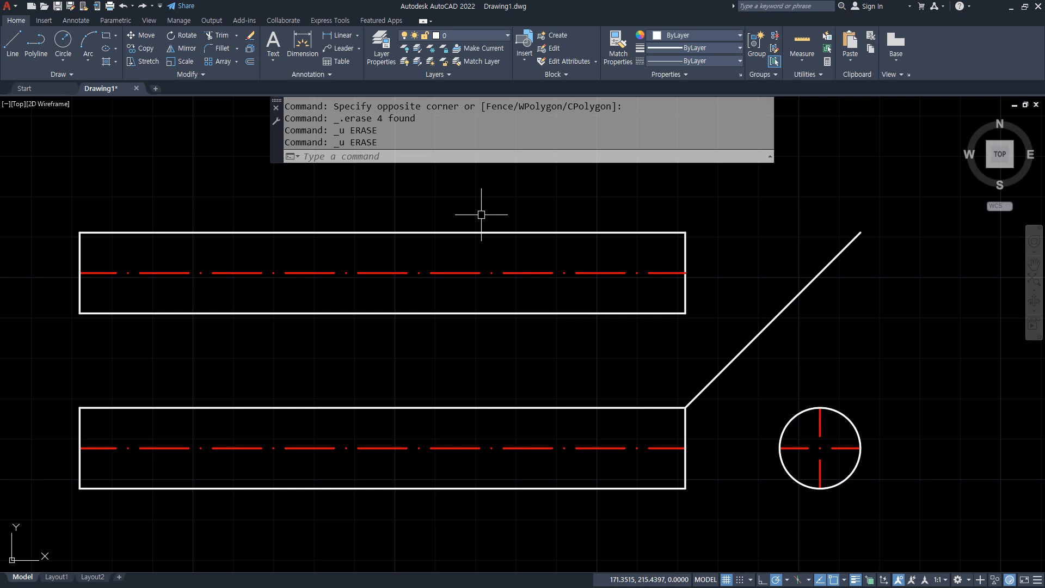
Draw a sloping line from the lower rectangle's bottom right corner up to a point on its upper edge
type("l")
key("Return")
left_click(685, 488)
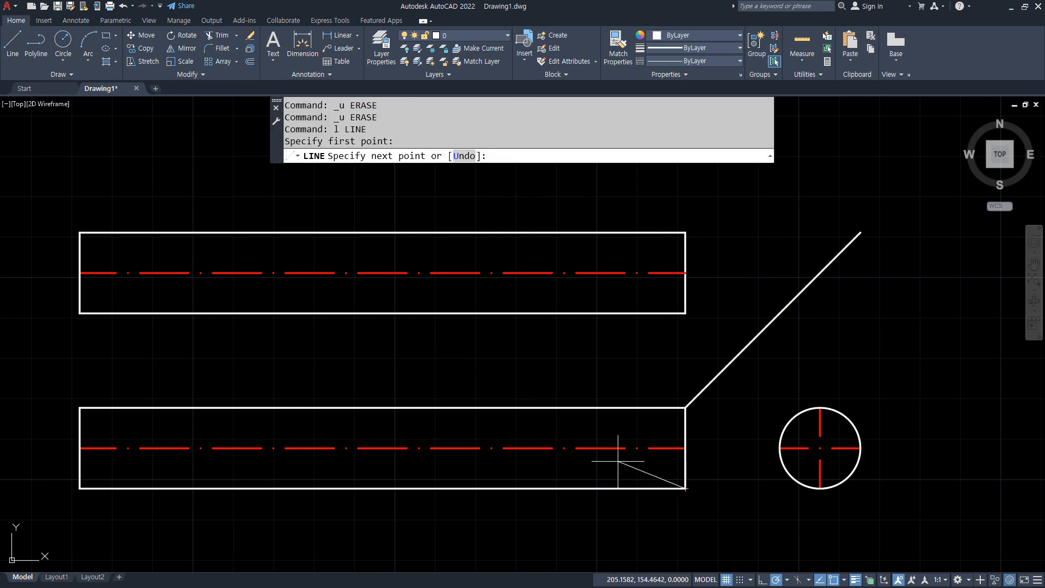
left_click(545, 406)
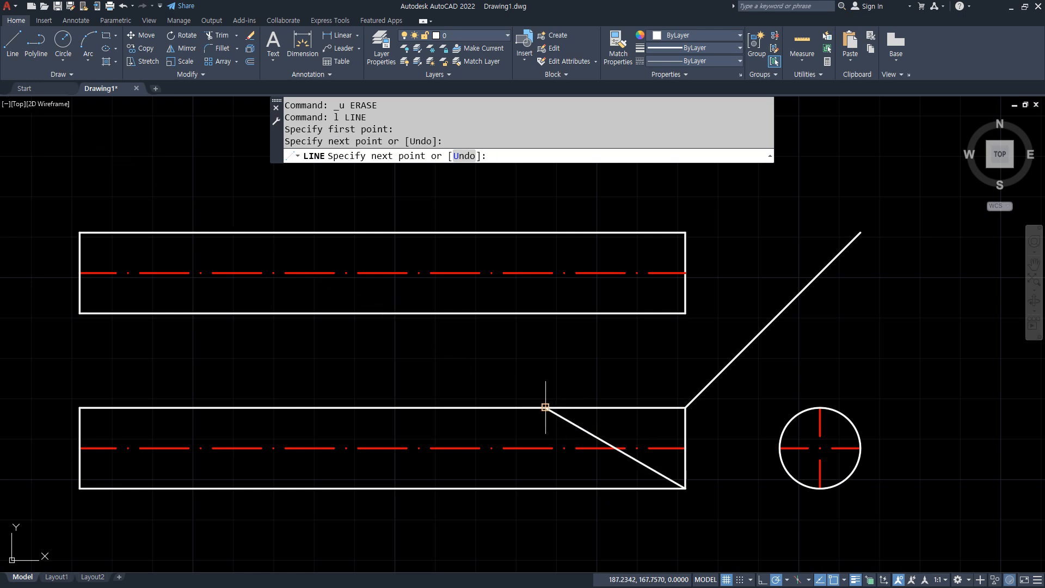
key("Return")
Trim the lower rectangle's right edge and the part of its upper edge beyond the sloping line
type("tr")
key("Return")
left_click(686, 468)
left_click(686, 427)
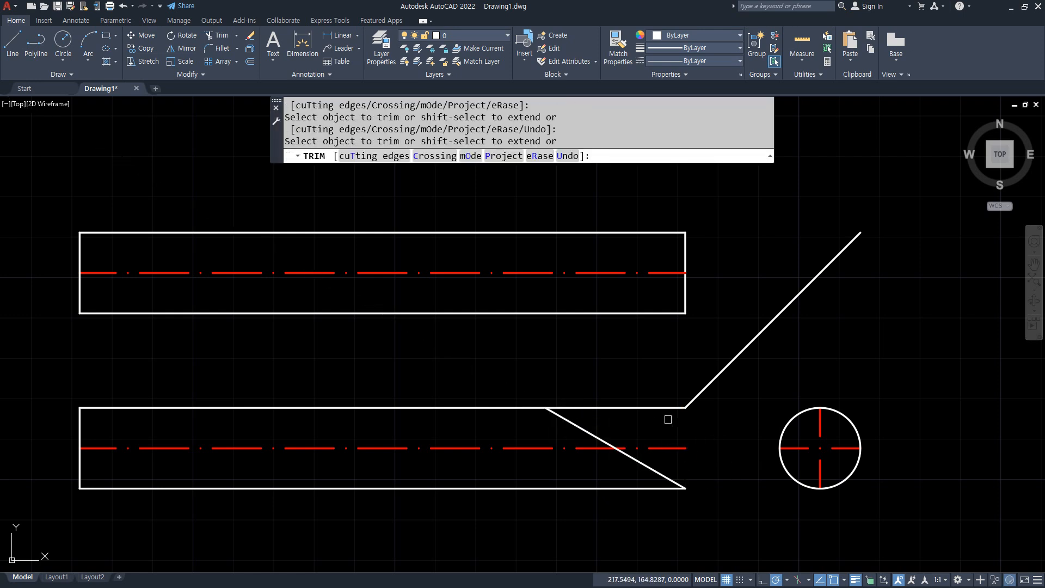
left_click(653, 407)
key("Return")
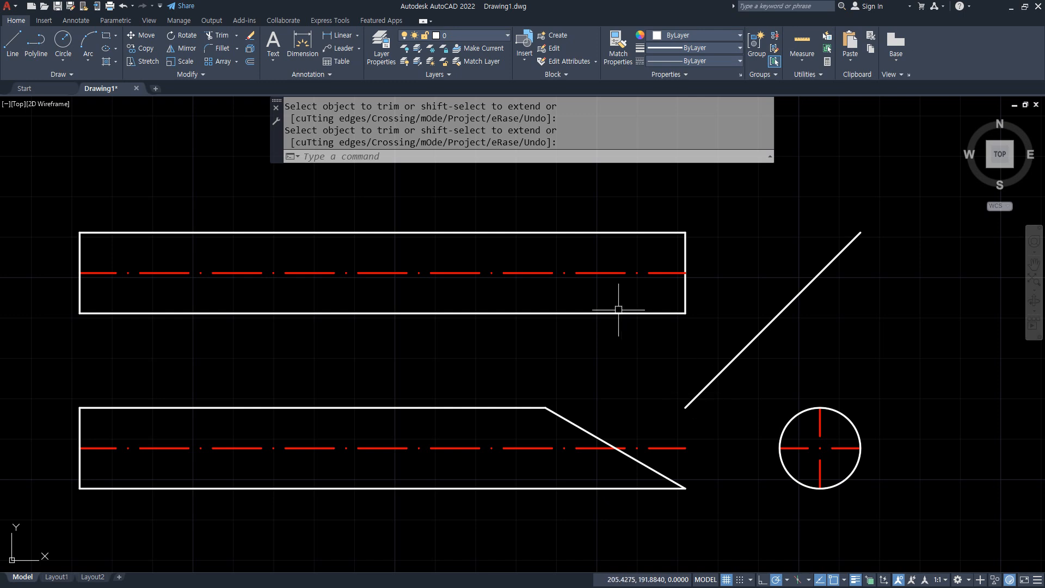
mouse_move(669, 286)
left_mouse_down()
mouse_move(631, 304)
mouse_move(565, 244)
mouse_move(668, 297)
mouse_move(635, 307)
left_mouse_up()
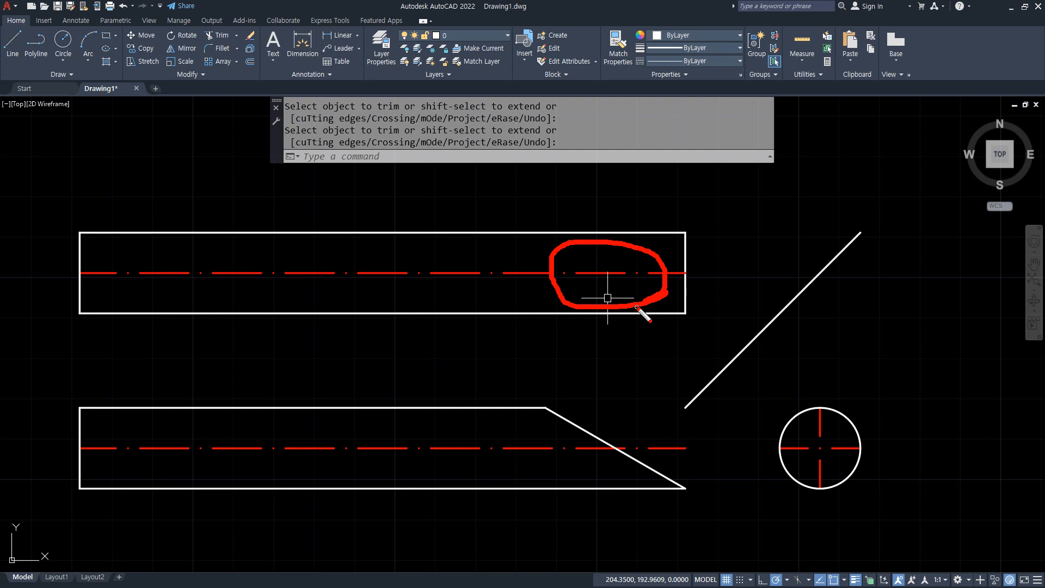
key("Escape")
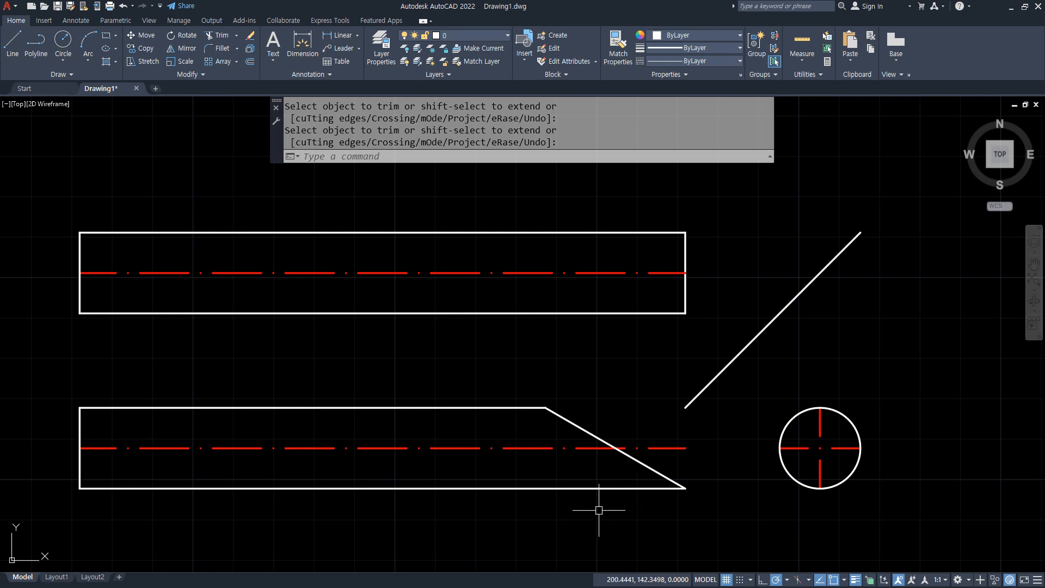
mouse_move(677, 528)
left_mouse_down()
mouse_move(486, 442)
mouse_move(726, 351)
mouse_move(813, 546)
mouse_move(636, 540)
left_mouse_up()
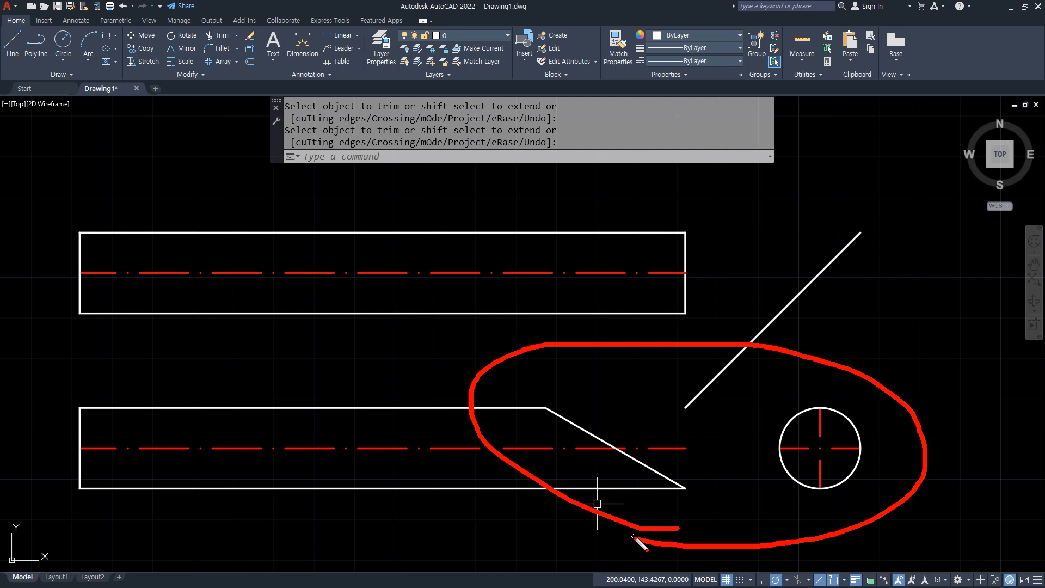
key("e")
mouse_move(555, 528)
left_mouse_down()
mouse_move(425, 402)
mouse_move(489, 536)
left_mouse_up()
left_click_drag(501, 378, 791, 570)
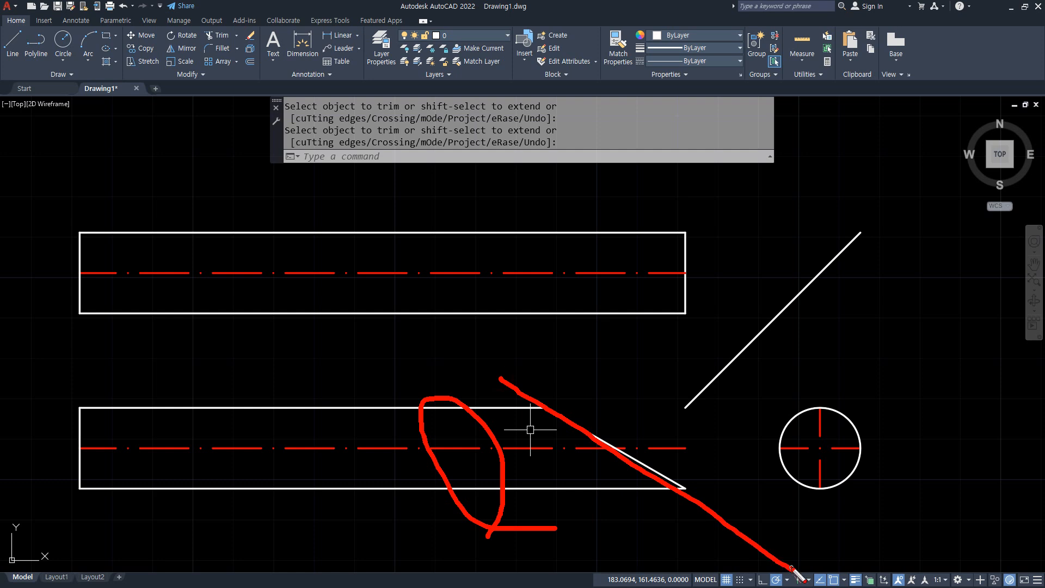
mouse_move(631, 306)
left_mouse_down()
mouse_move(601, 240)
mouse_move(653, 310)
left_mouse_up()
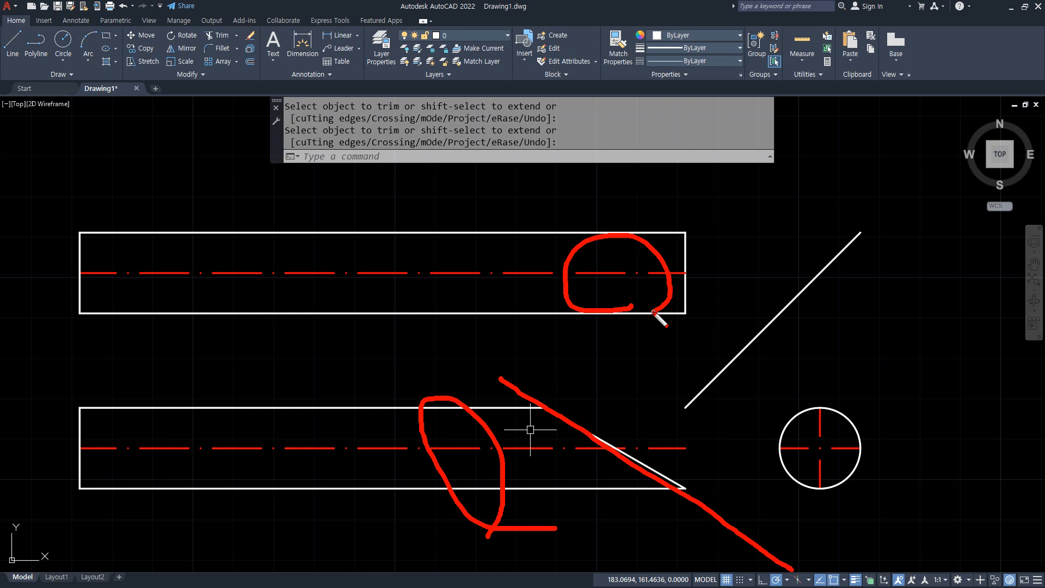
key("e")
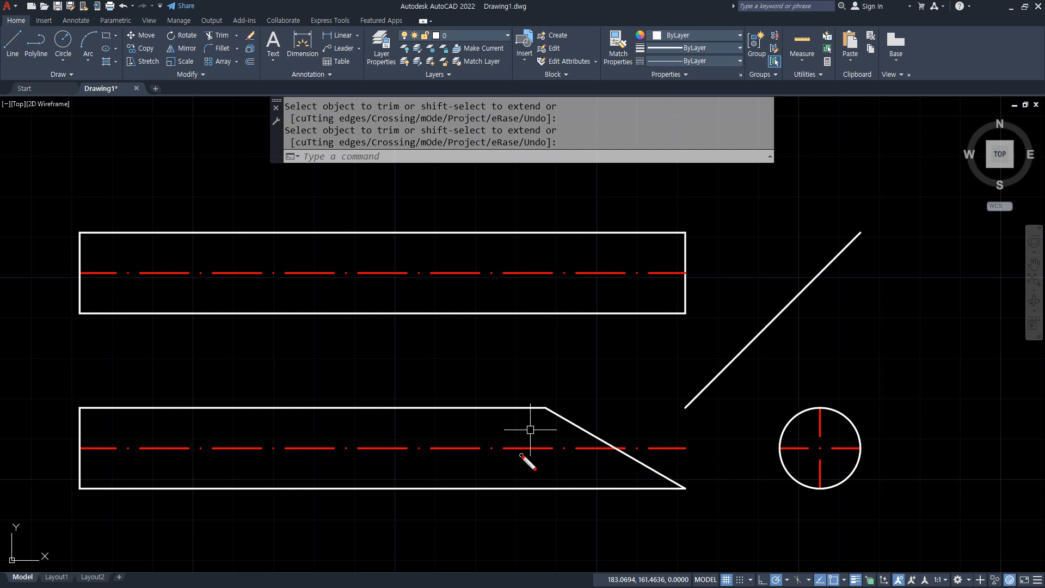
mouse_move(472, 486)
left_mouse_down()
mouse_move(512, 431)
mouse_move(436, 436)
mouse_move(514, 493)
mouse_move(517, 476)
left_mouse_up()
left_click_drag(363, 448, 844, 448, "shift")
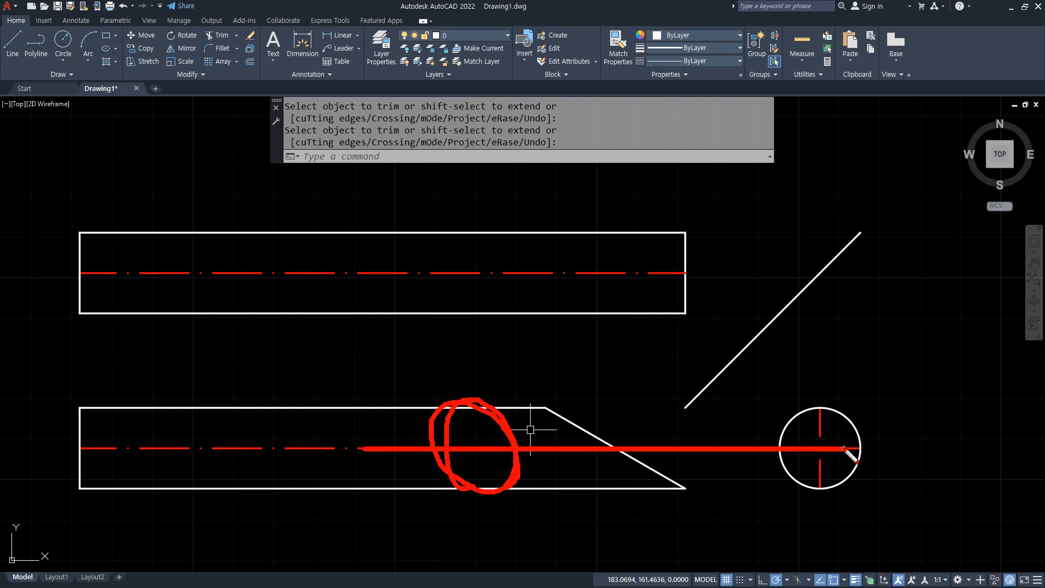
left_click_drag(479, 373, 740, 516)
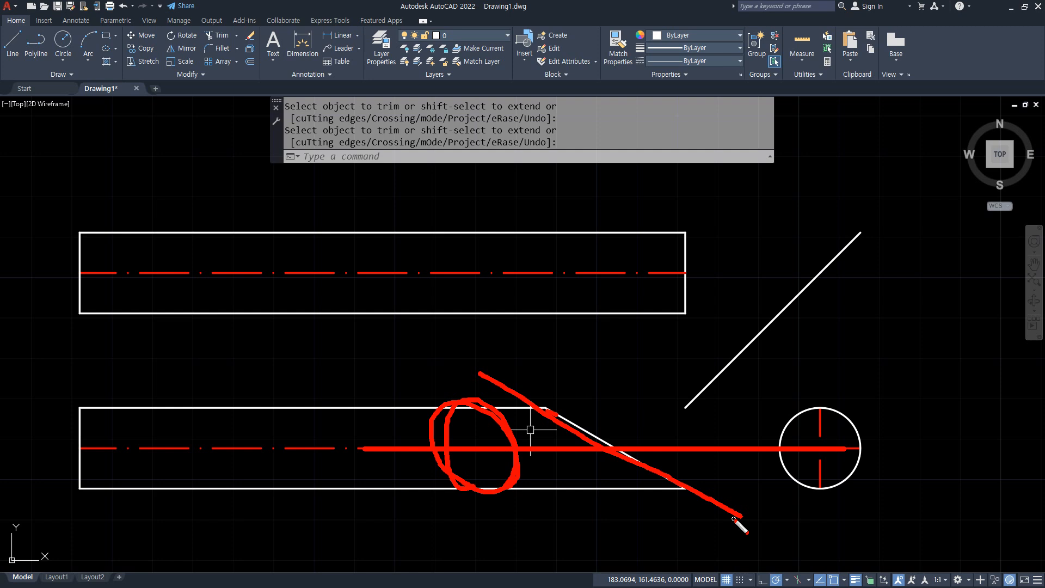
key("Escape")
Draw a vertical line from the crossing of the sloping cut and the lower centre line up past the upper rectangle
key("Return")
type("l")
key("Return")
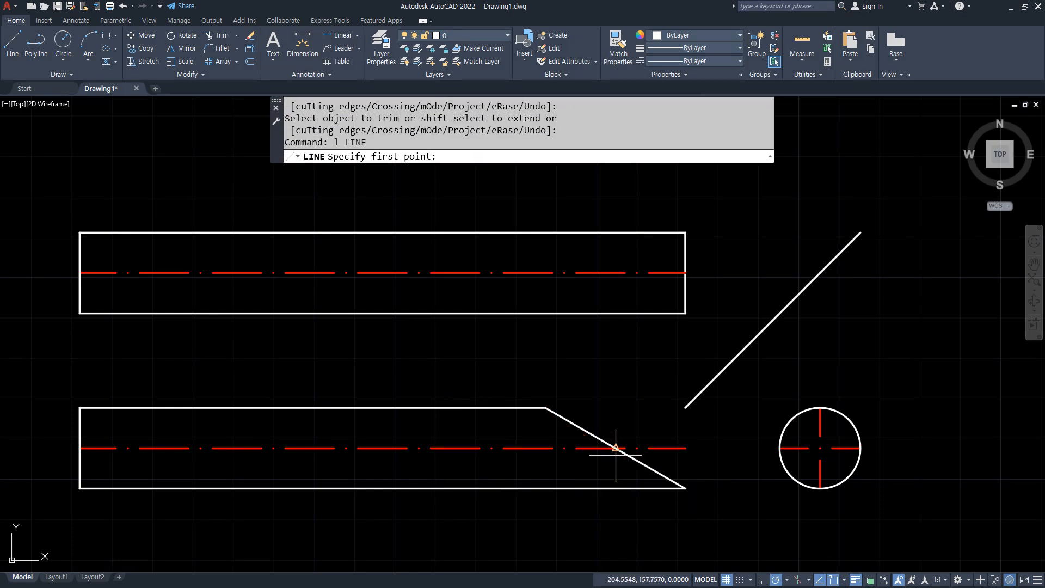
left_click(615, 447)
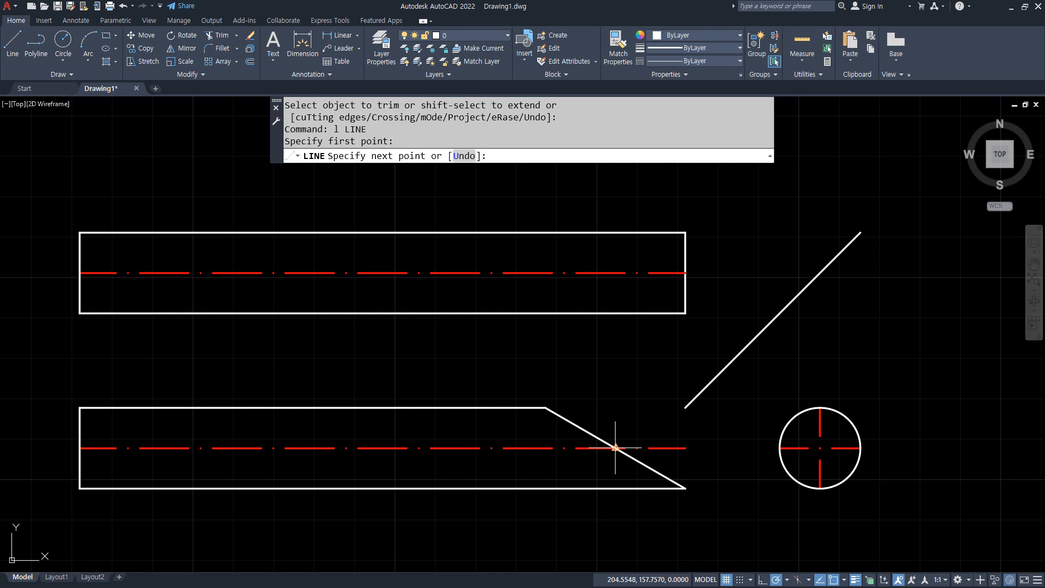
left_click(615, 179)
key("Escape")
Match the new vertical line's properties to the upper rectangle's red dash-dot centre line
type("ma")
key("Return")
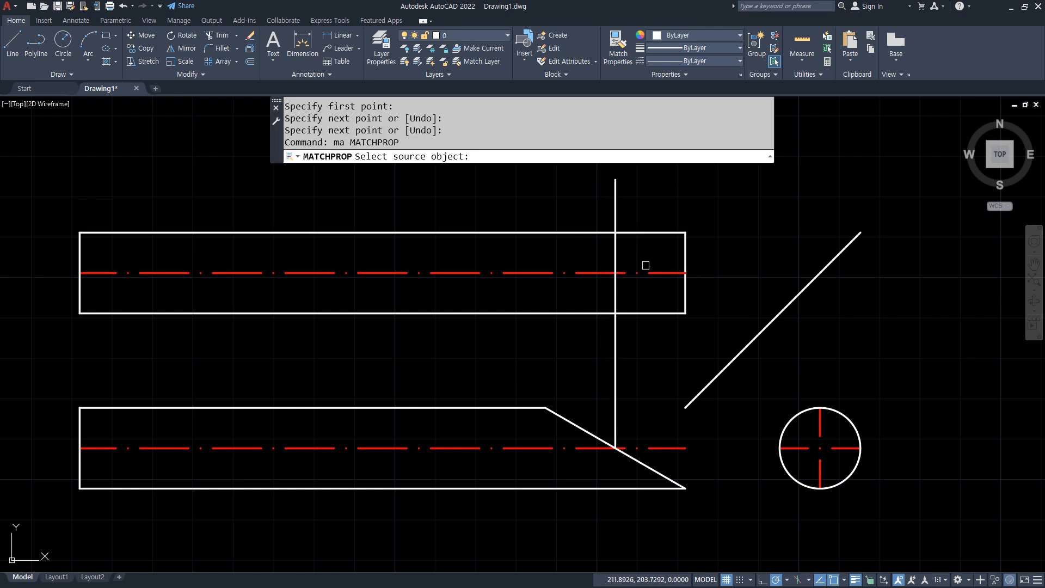
left_click(645, 272)
left_click(615, 354)
key("Return")
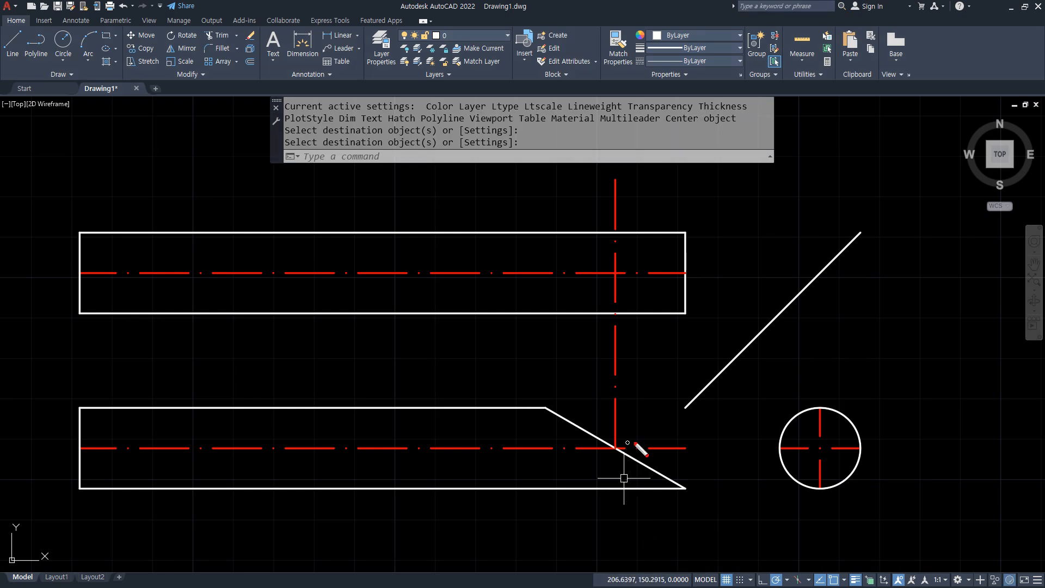
left_click_drag(694, 452, 393, 452)
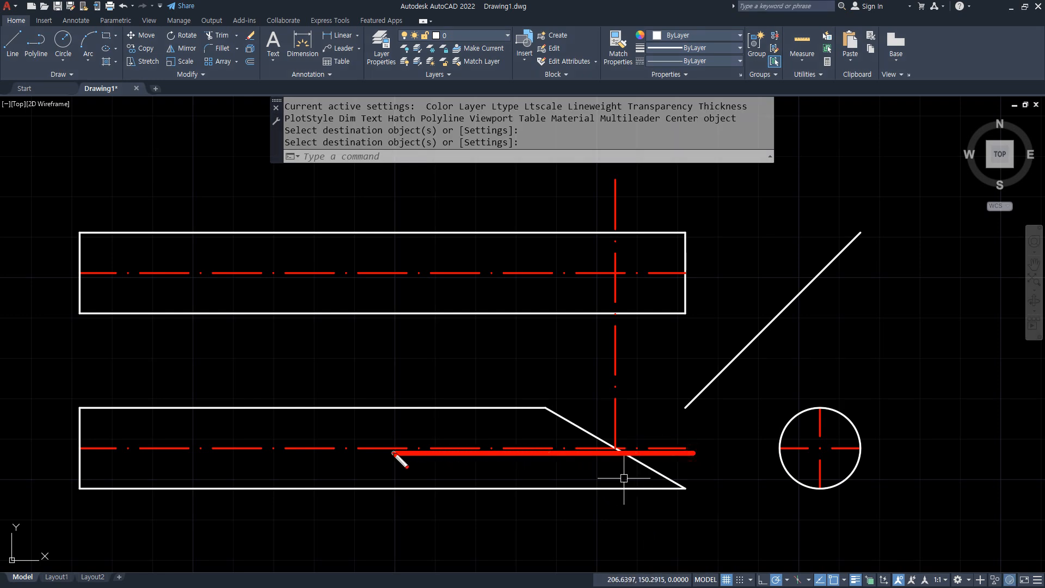
left_click_drag(482, 274, 732, 274)
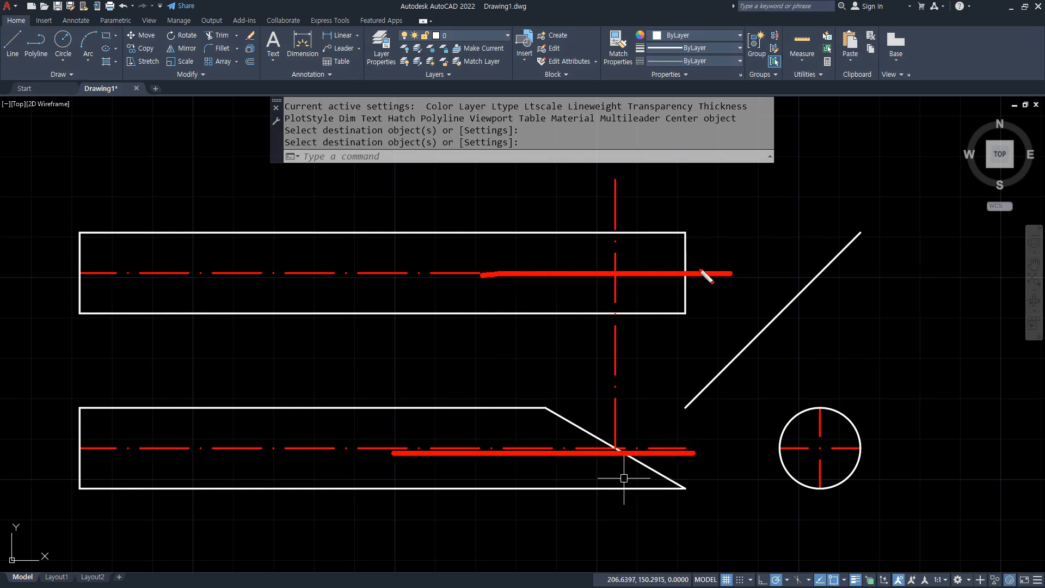
mouse_move(614, 182)
left_mouse_down()
mouse_move(609, 301)
mouse_move(631, 496)
left_mouse_up()
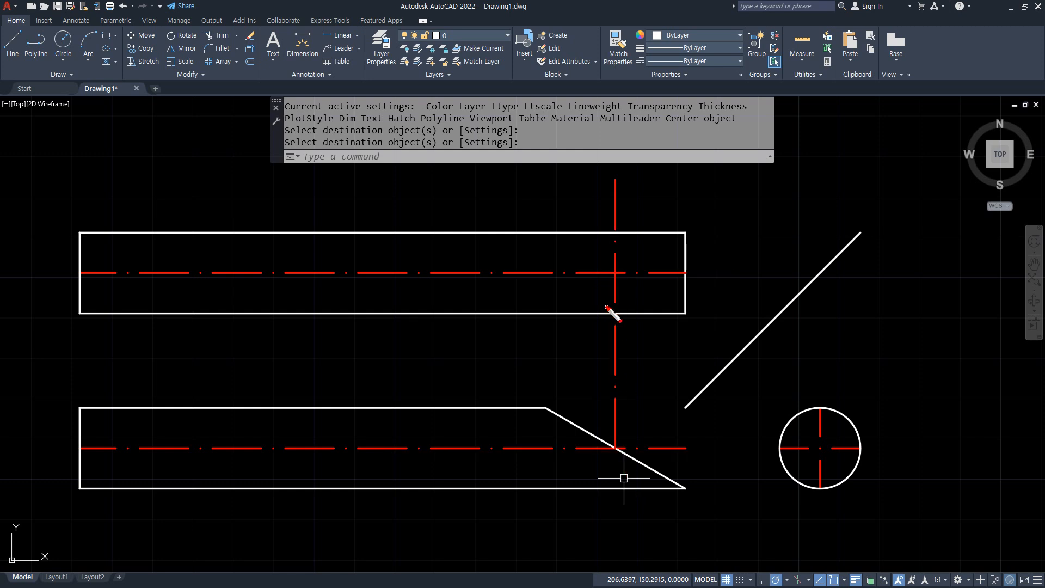
left_click_drag(607, 307, 623, 321)
left_click_drag(607, 223, 619, 237)
left_click_drag(677, 265, 696, 281)
key("Escape")
key("Escape")
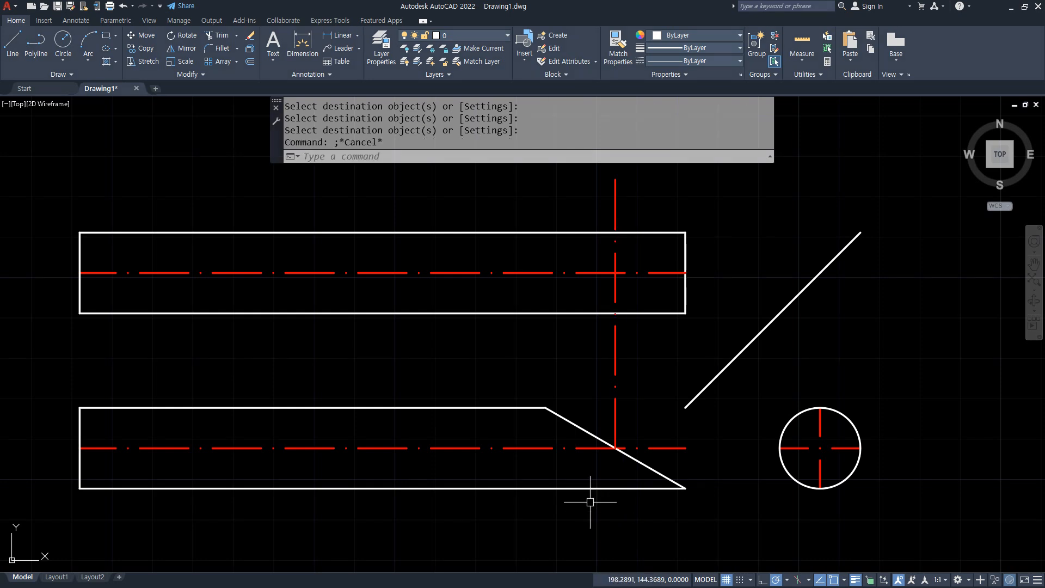
Draw a vertical line from the upper end of the sloping cut to the upper rectangle's top edge
type("l")
key("Return")
left_click(545, 407)
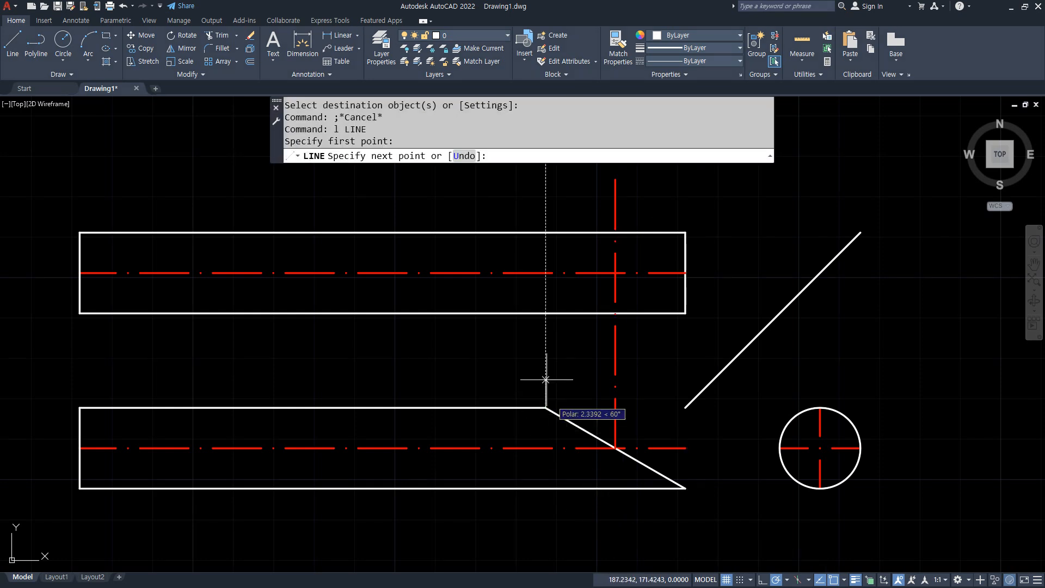
left_click(545, 233)
key("Return")
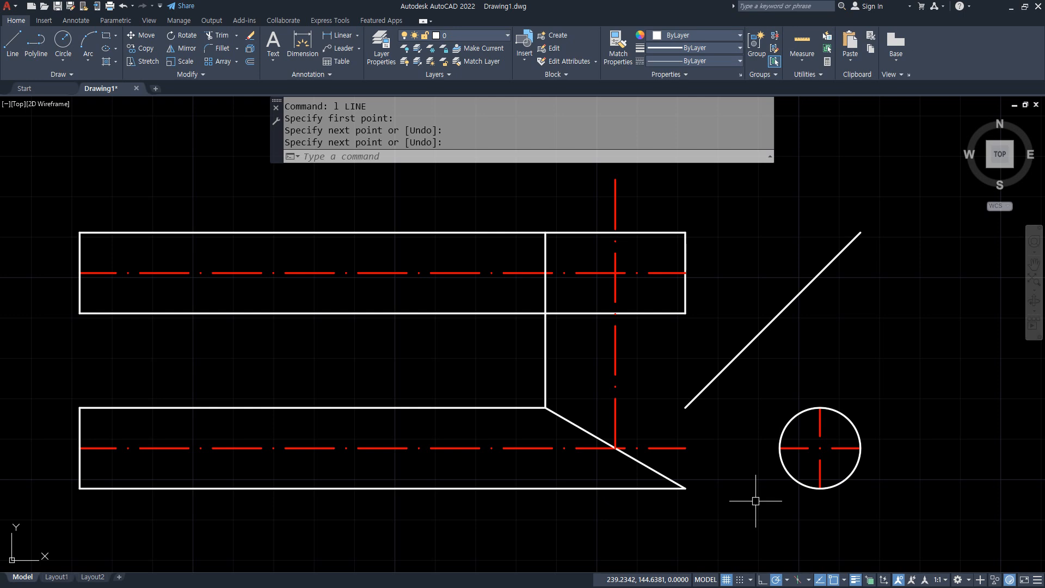
Draw an ellipse with its horizontal axis from the vertical line to the upper rectangle's right edge, reaching the top edge
mouse_move(663, 285)
left_mouse_down()
mouse_move(561, 280)
mouse_move(665, 313)
mouse_move(621, 318)
left_mouse_up()
key("Escape")
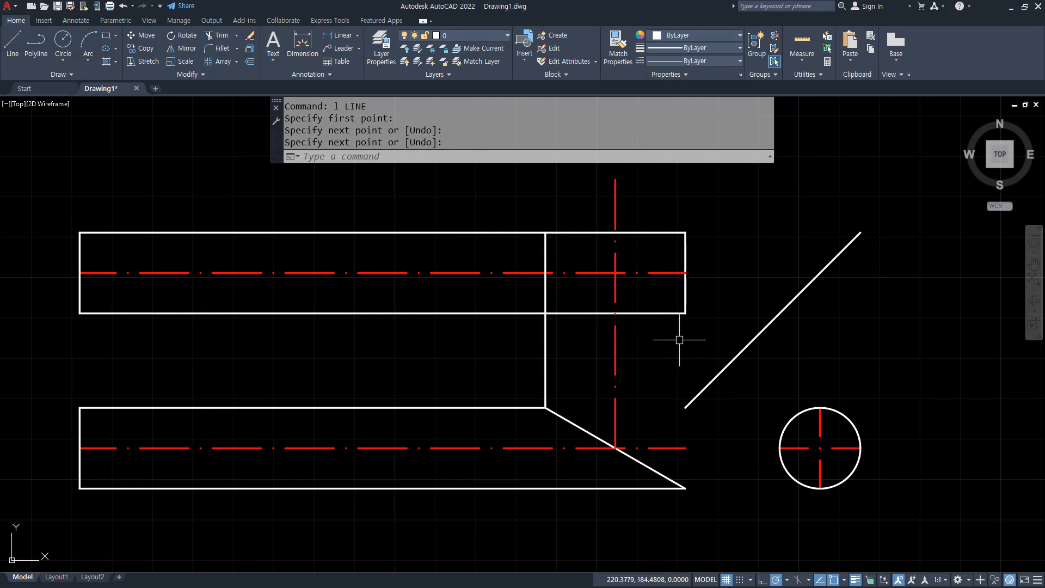
type("el")
key("Return")
left_click(546, 273)
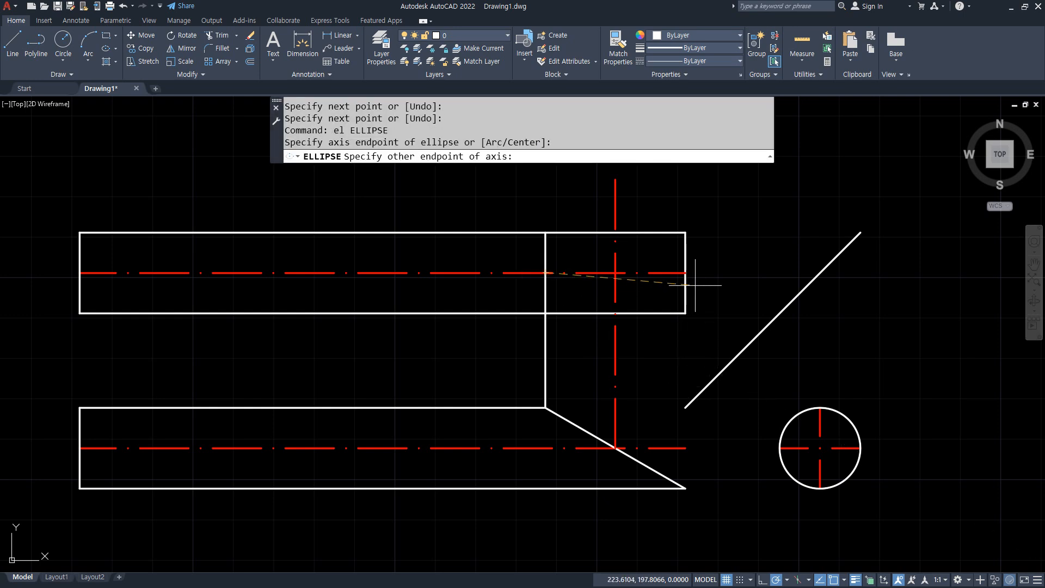
left_click(685, 272)
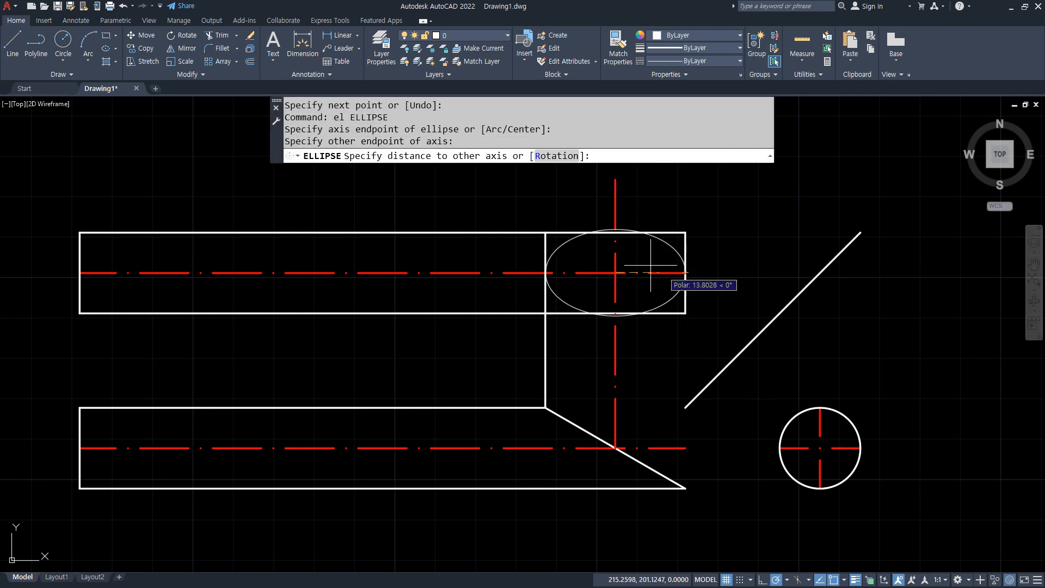
left_click(615, 232)
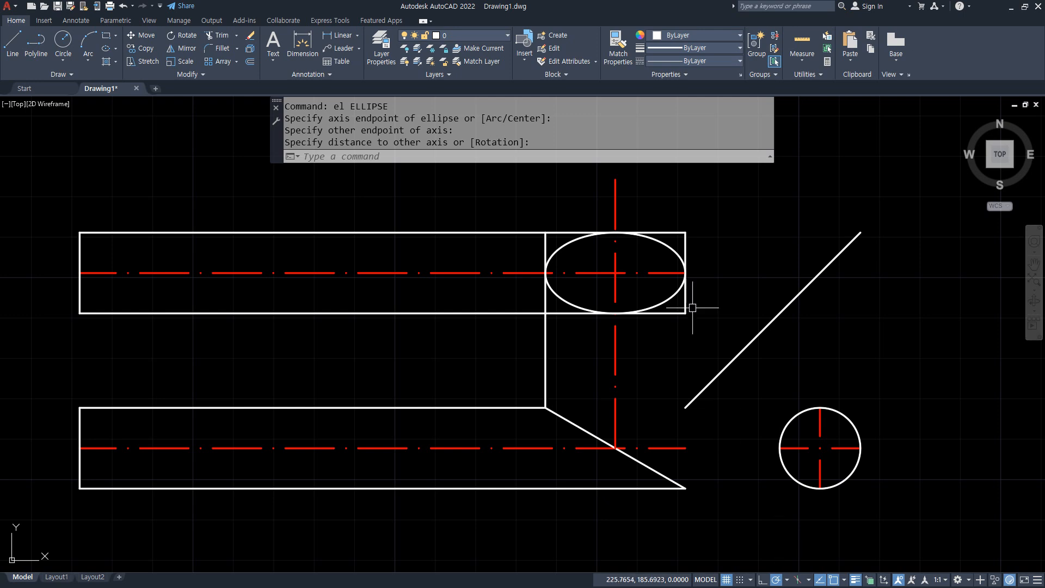
Erase the ellipse and the white vertical projection line
left_click(660, 304)
left_click(546, 350)
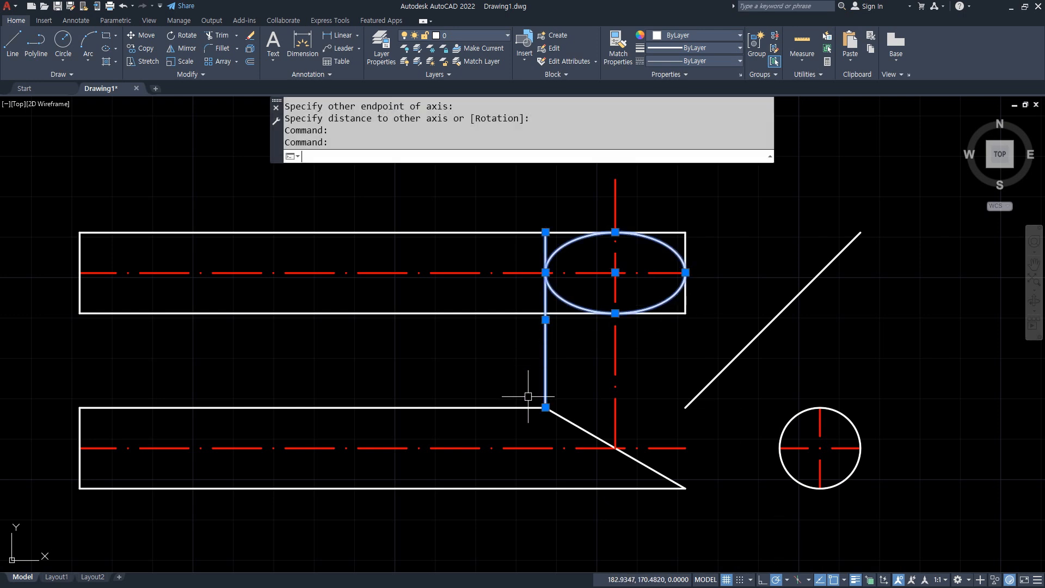
type("e")
key("Return")
Draw an ellipse with its vertical axis between the upper rectangle's long edges and its other axis reaching the right edge's midpoint
type("el")
key("Return")
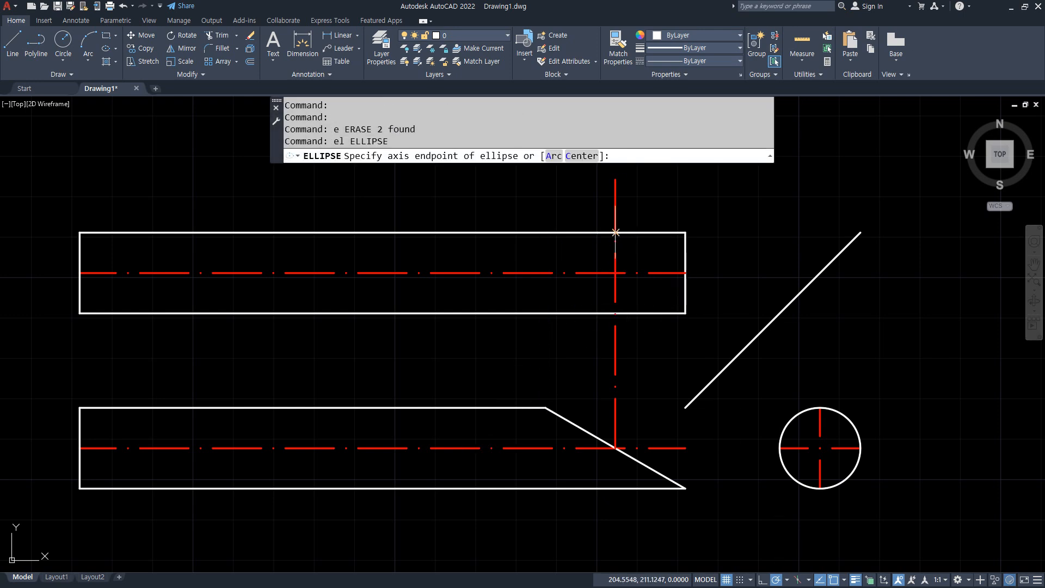
left_click(614, 233)
left_click(615, 313)
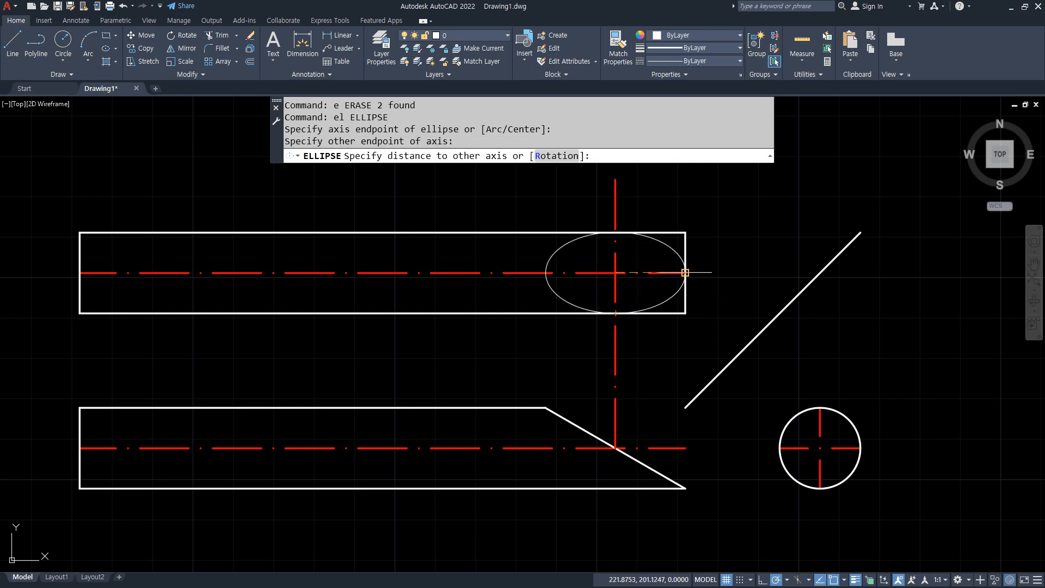
left_click(685, 272)
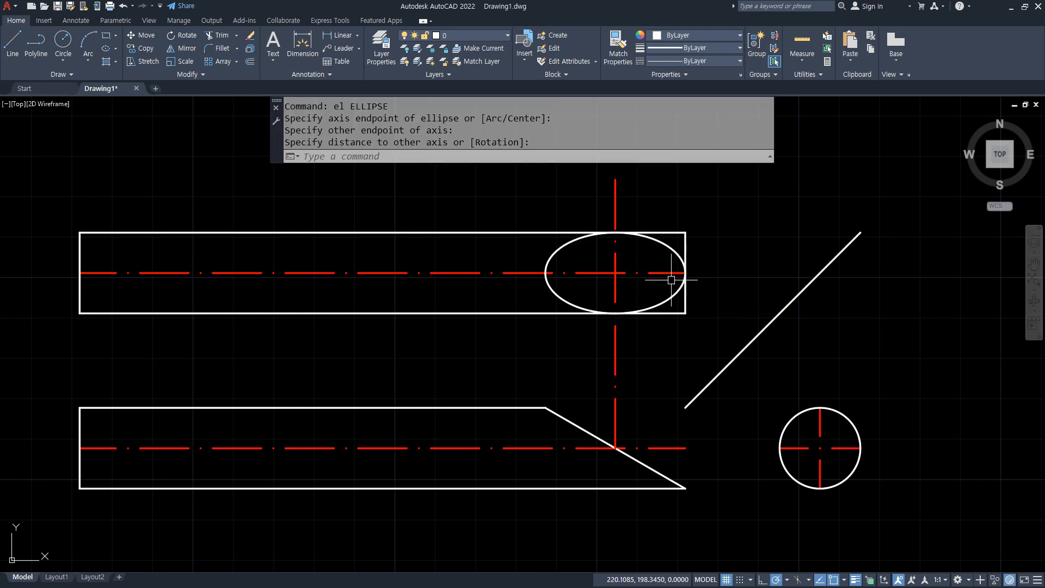
Erase the ellipse in the upper rectangle
left_click(670, 297)
type("e")
key("Return")
Draw an ellipse with the Center option from the upper view's centre-line intersection, reaching the rectangle's right edge and top edge
type("el")
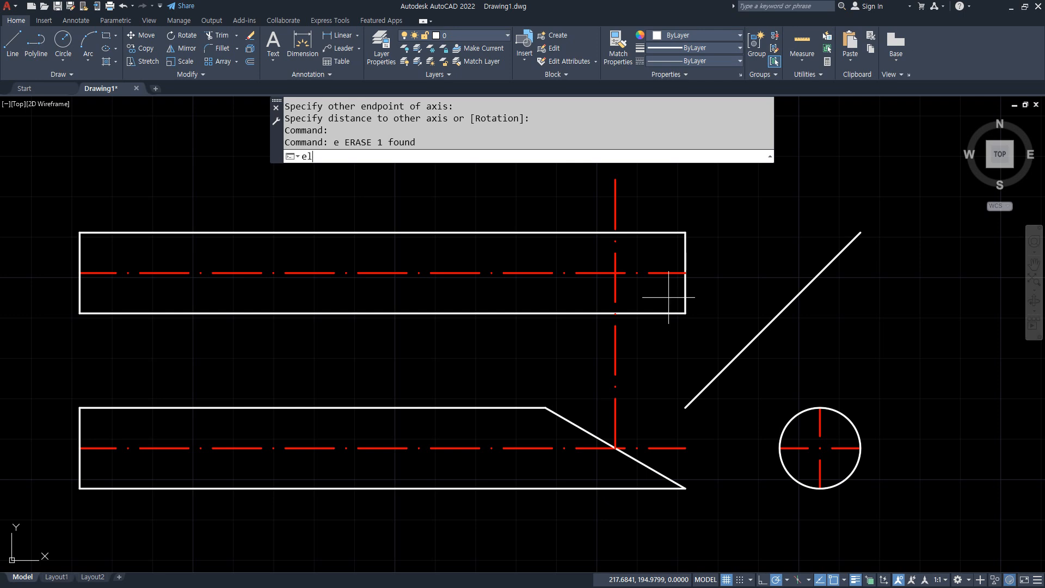
key("Return")
type("c")
key("Return")
left_click(615, 273)
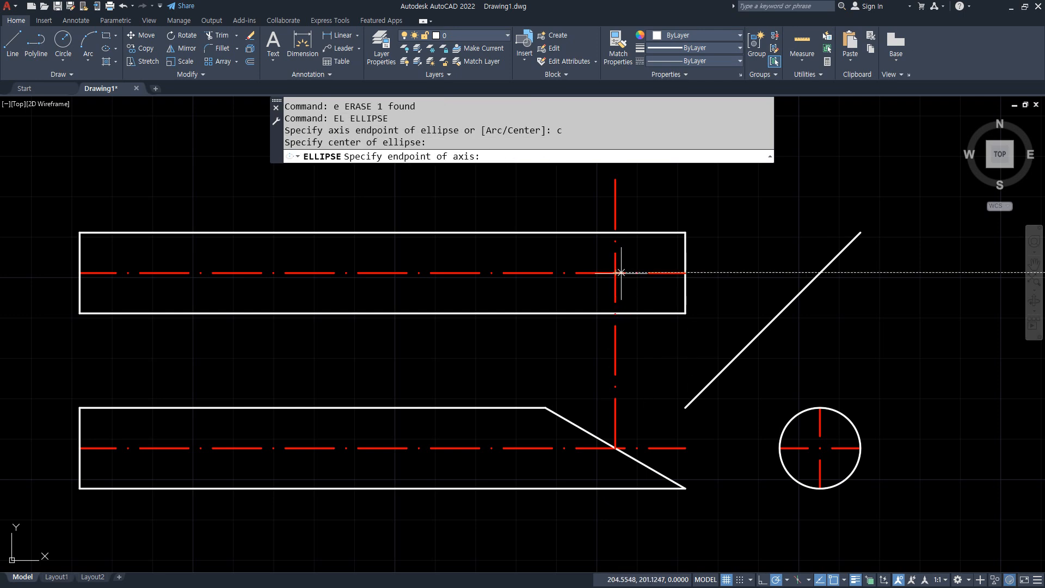
left_click(685, 272)
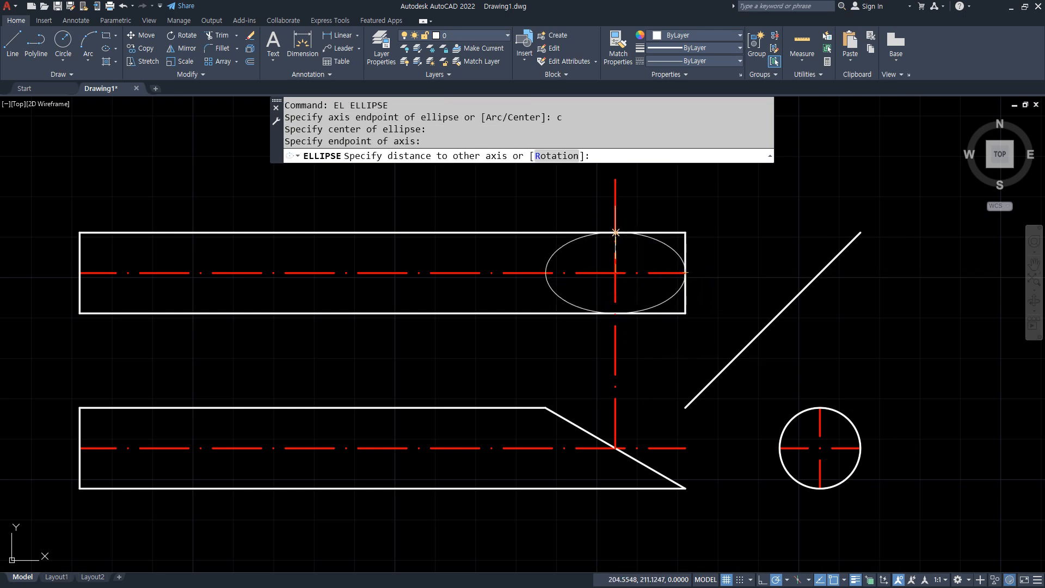
left_click(615, 233)
Trim the upper rectangle's corner pieces and right edge outside the ellipse
type("tr")
key("Return")
left_click_drag(663, 328, 696, 295)
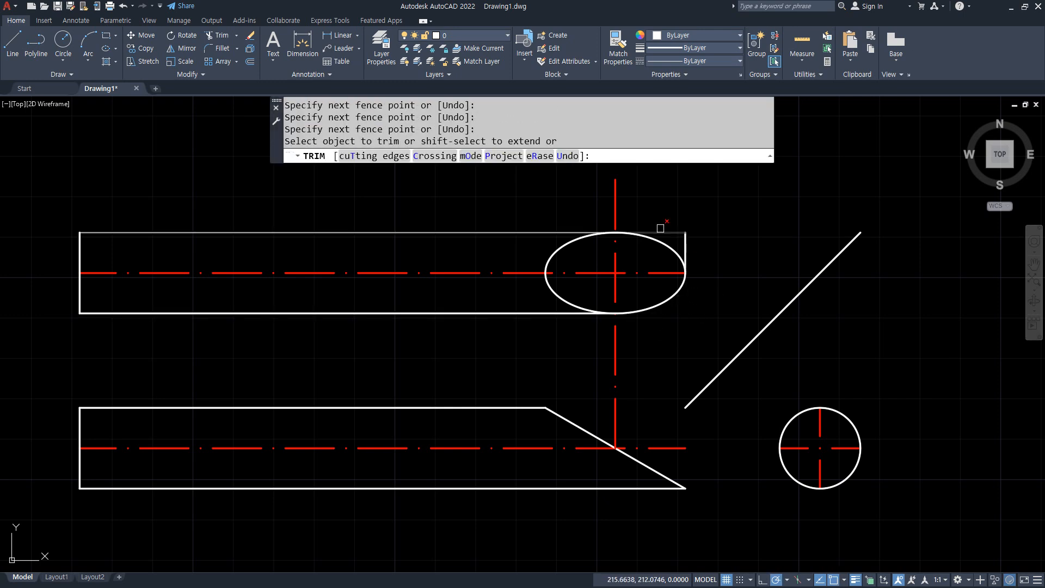
left_click_drag(660, 227, 708, 239)
key("Return")
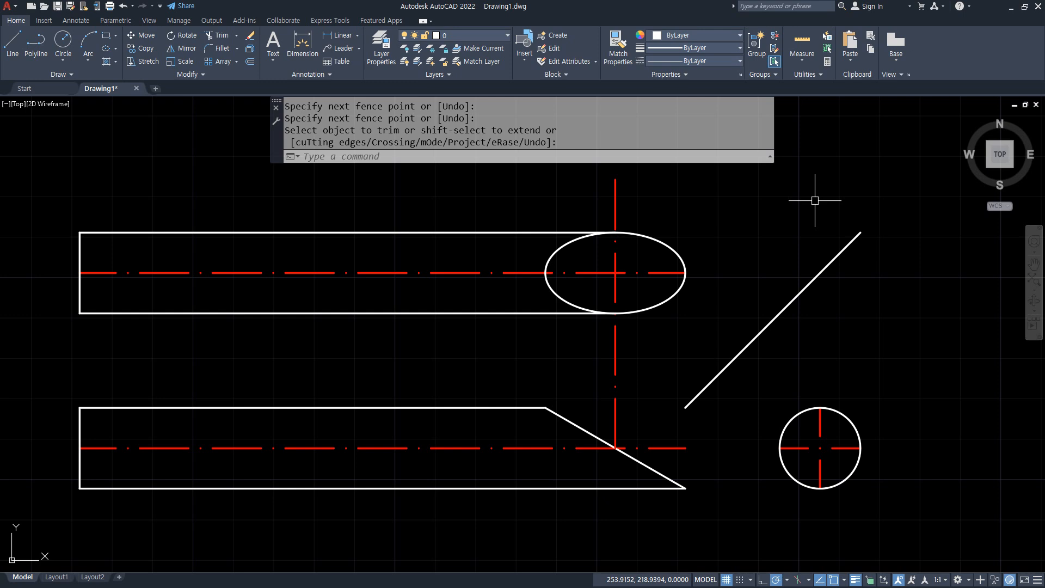
Erase all views of the cut cylinder, including the diagonal line and the circle
key("Return")
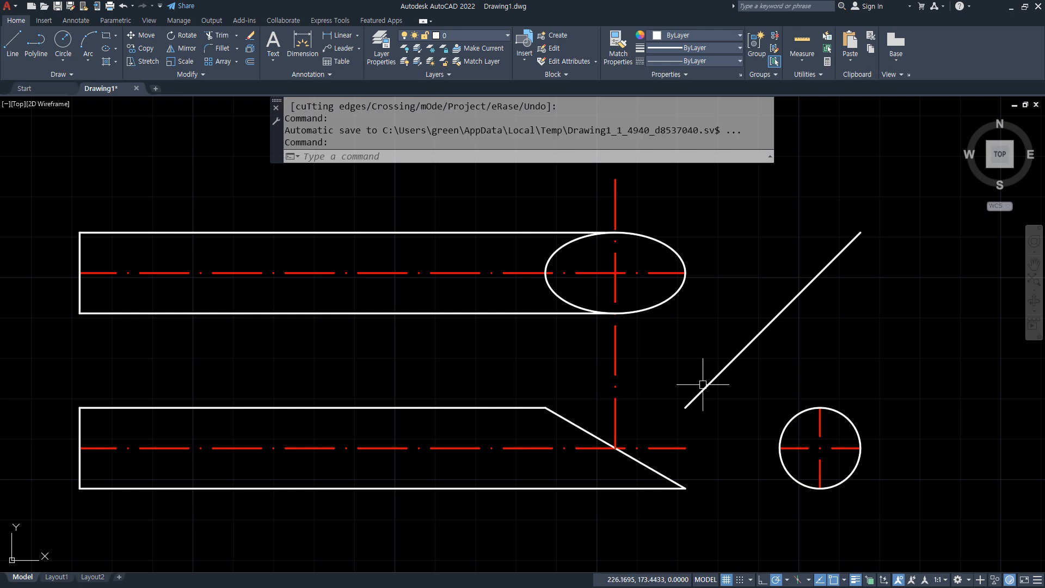
left_click(894, 544)
left_click(205, 204)
left_click(48, 192)
left_click(132, 565)
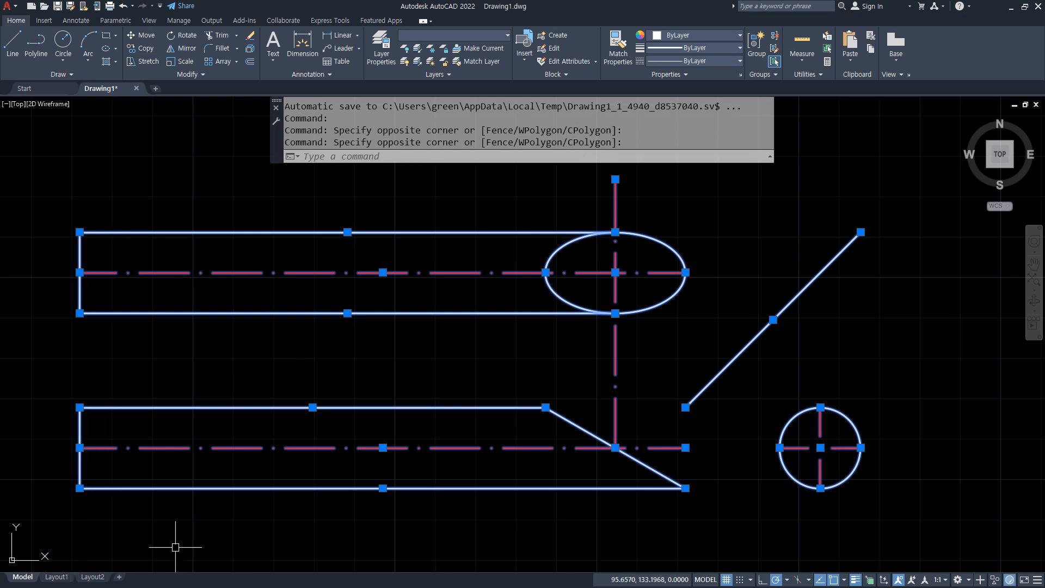
key("Delete")
type("l")
key("Return")
type("a")
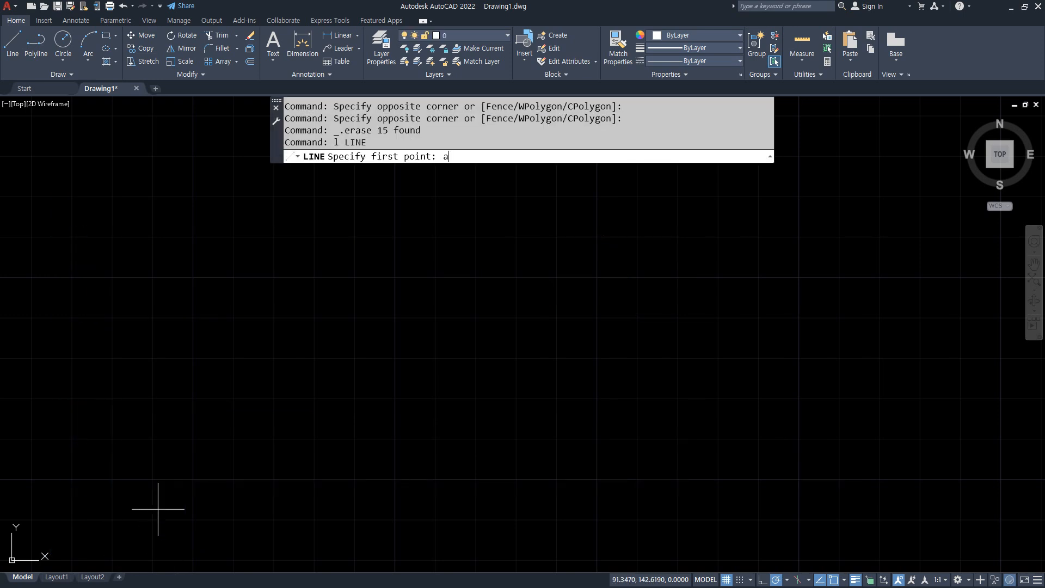
key("Escape")
key("Escape")
Create two new layers named 은선 and 외형 in the layer manager
type("la")
key("Return")
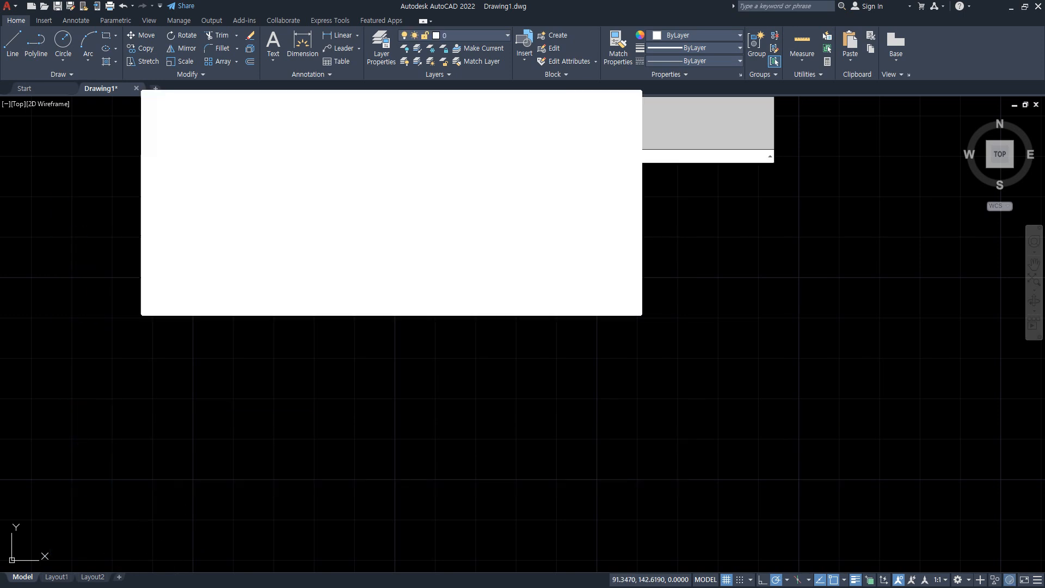
left_click(215, 114)
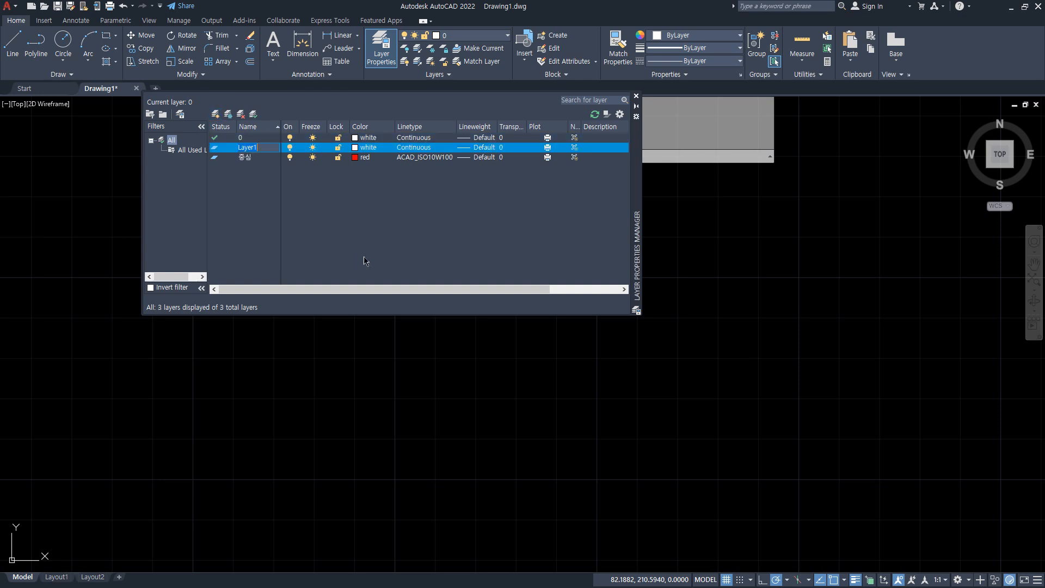
type("오")
type("선")
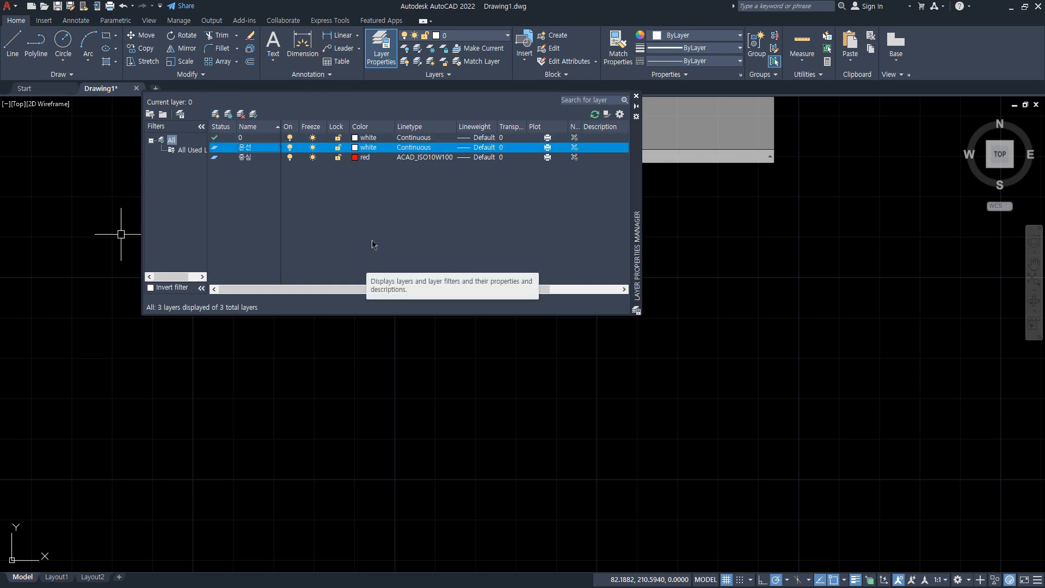
left_click(215, 114)
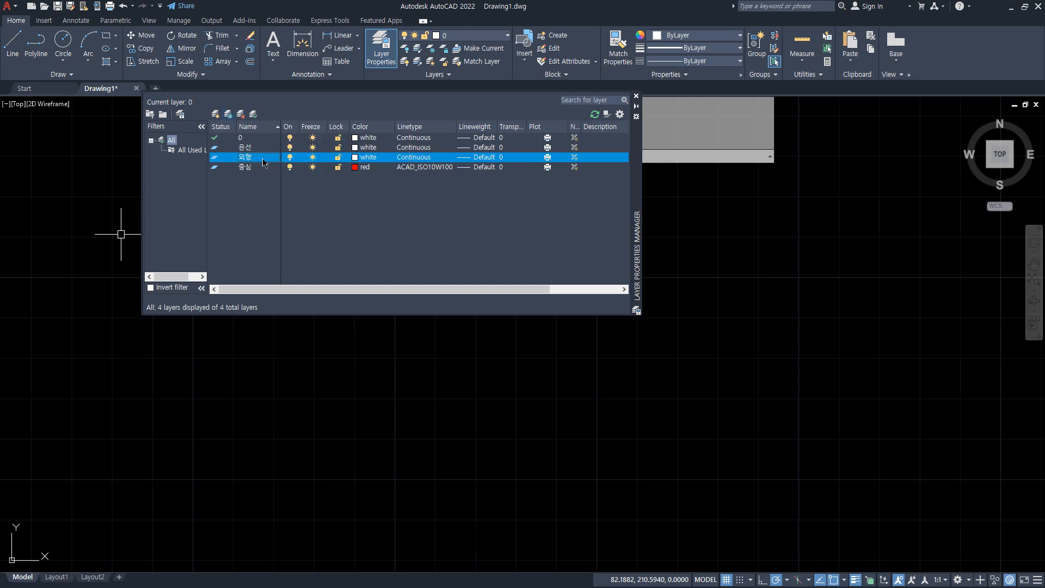
Set the 은선 layer's color to yellow and the 외형 layer's color to green
left_click(358, 149)
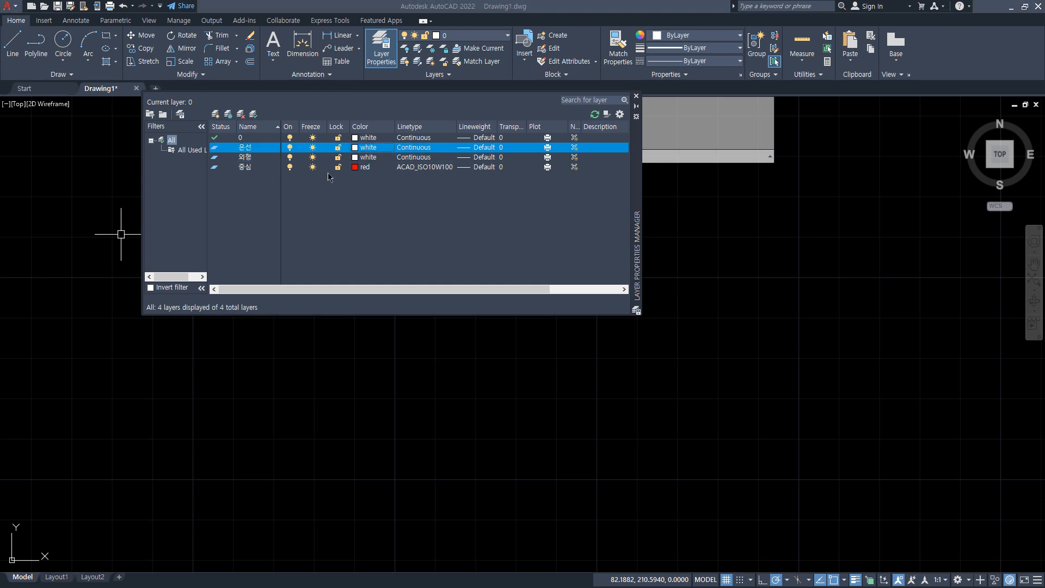
key("Return")
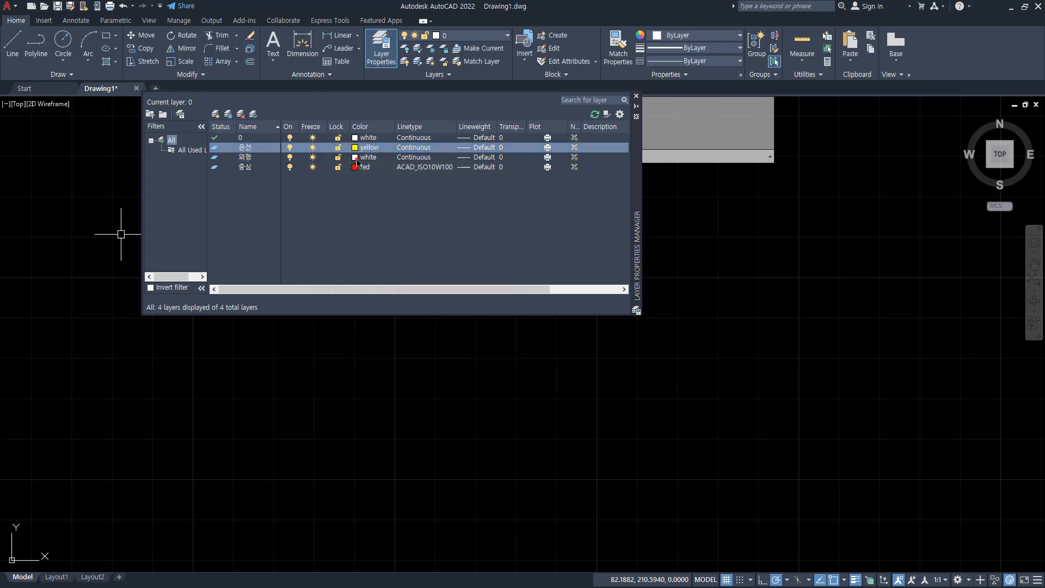
left_click(356, 158)
type("3")
key("Return")
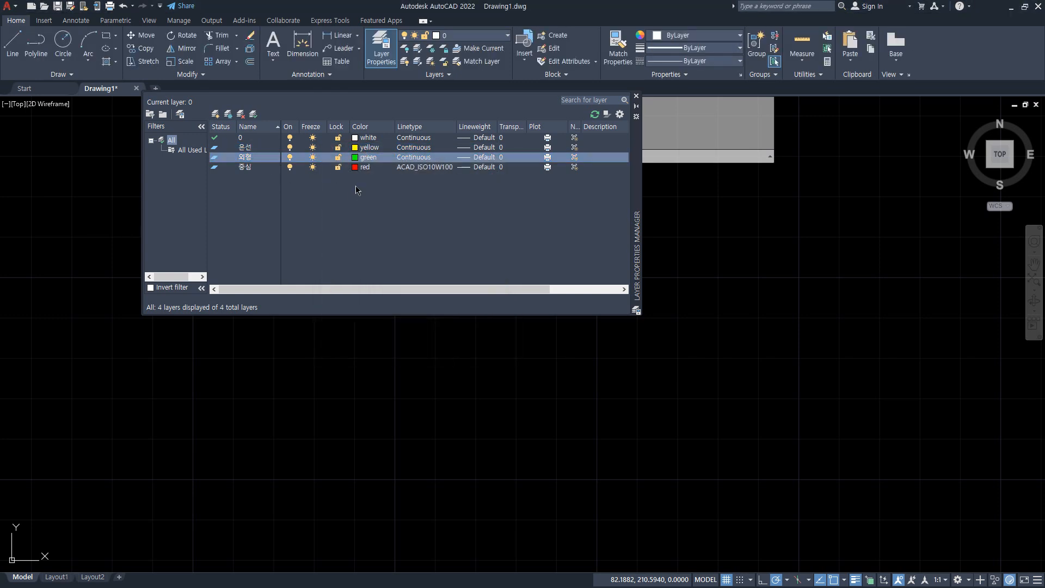
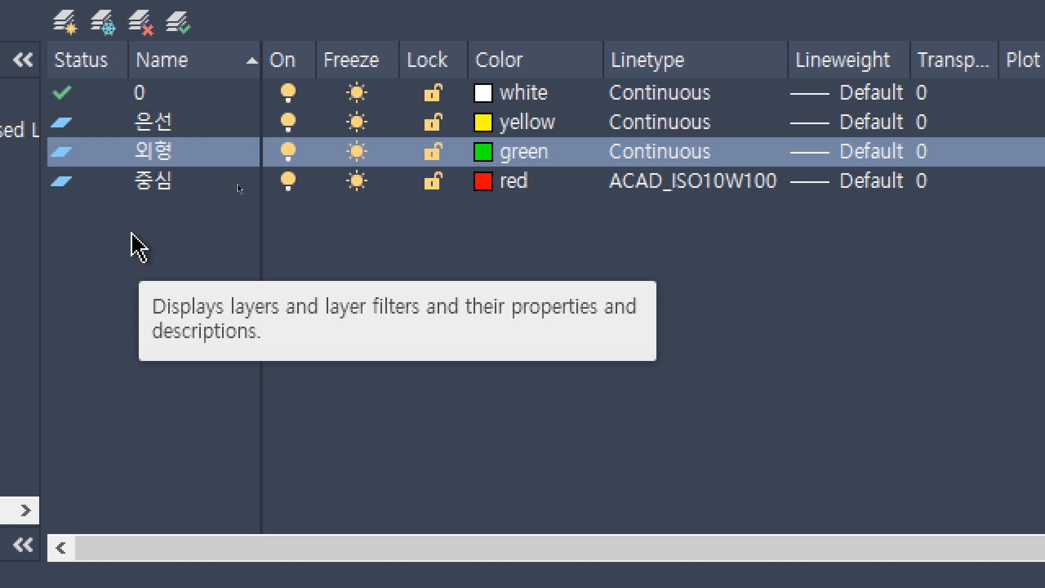
Assign the HIDDEN linetype to the 은선 layer
left_click(661, 122)
left_click(661, 122)
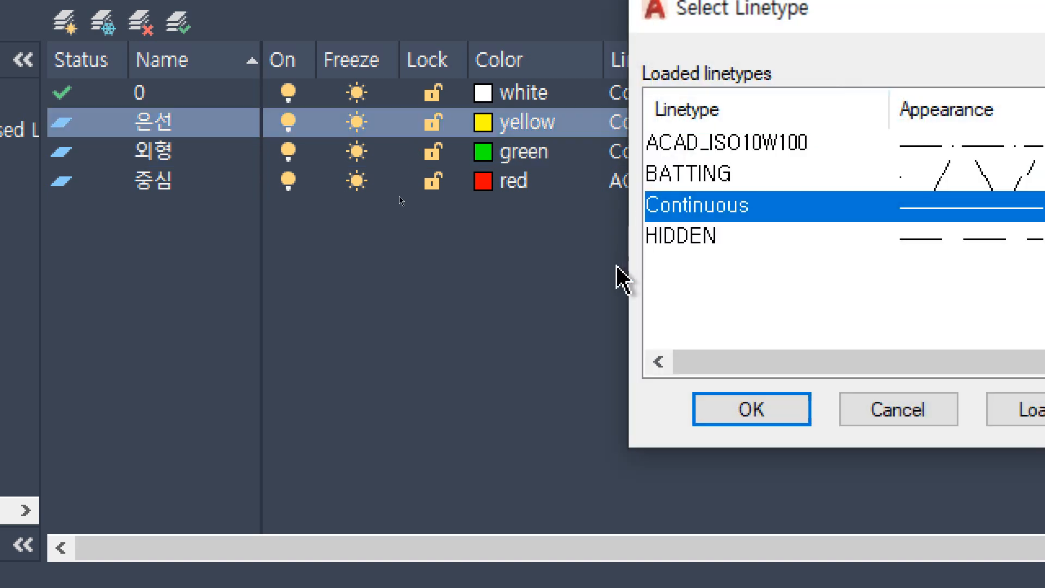
left_click(653, 239)
left_click(740, 412)
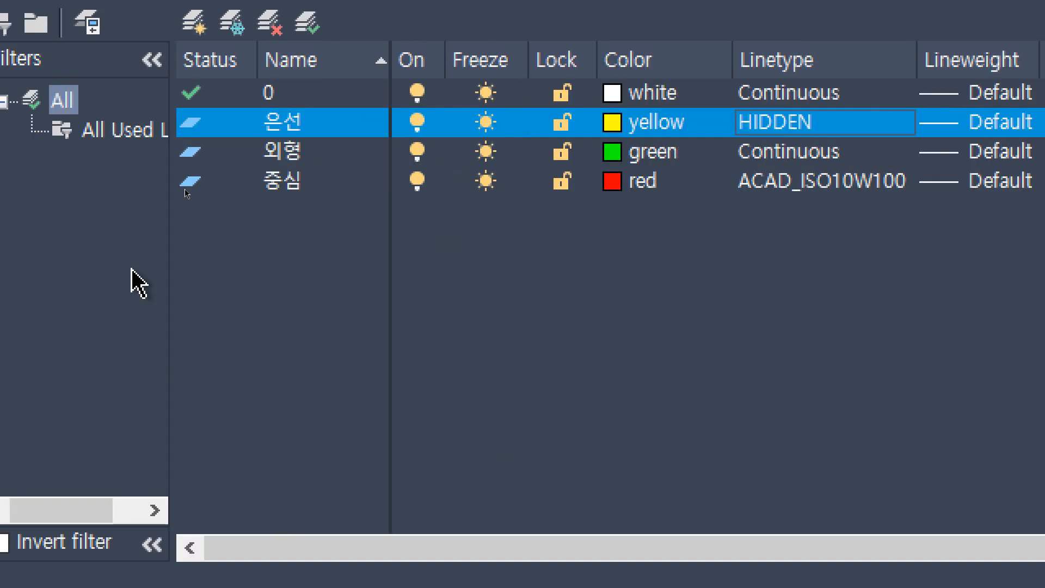
Make 외형 the current layer and close the layer manager
left_click(68, 154)
double_click(224, 152)
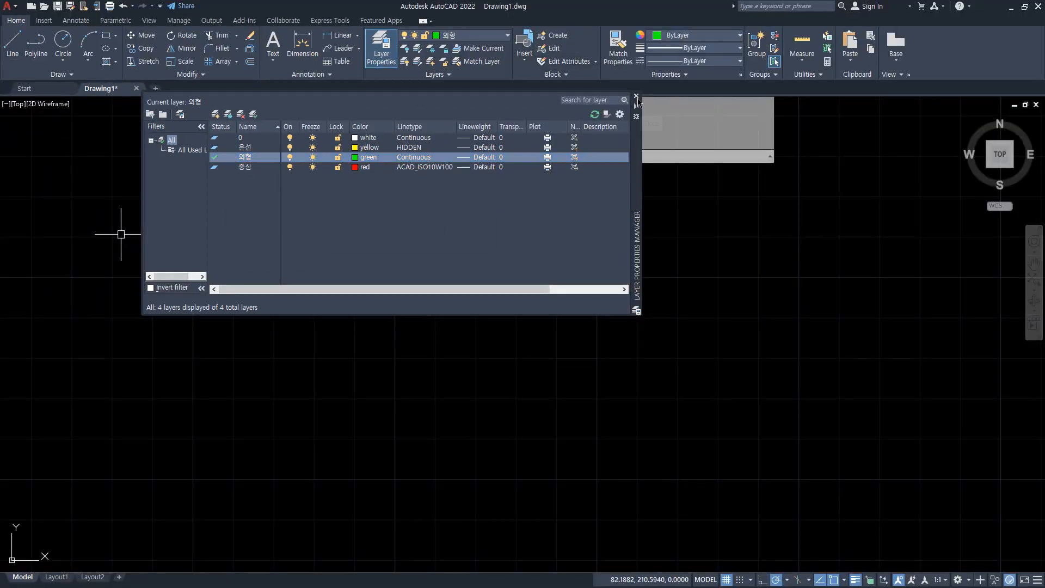
left_click(635, 97)
With the construction line command started, switch to the browser, open the block's exercise drawing enlarged and move both browser windows off the drawing area
type("xl")
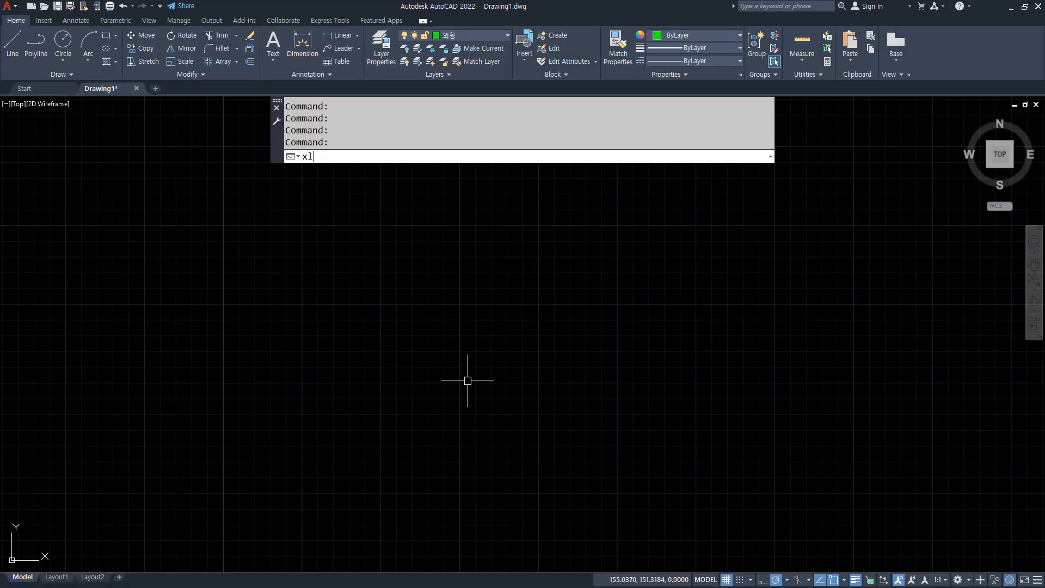
key("Return")
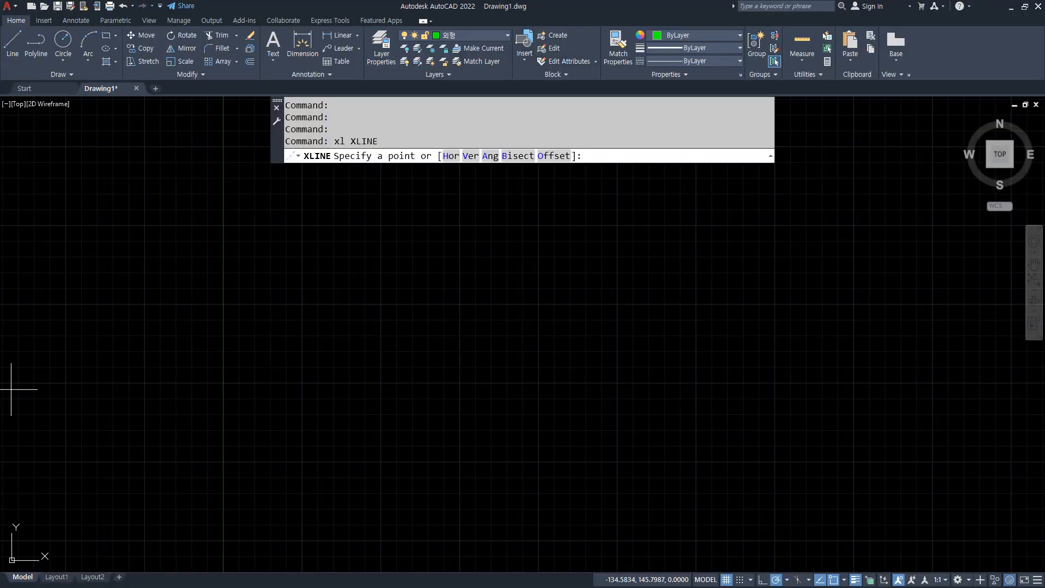
key("alt+Tab")
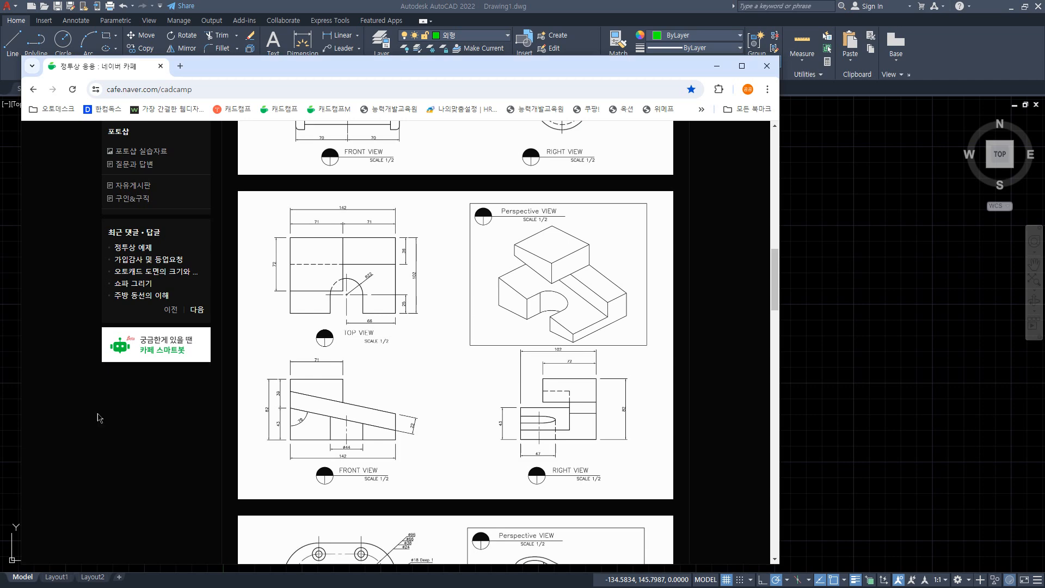
left_click(571, 319)
left_click_drag(570, 14, 0, 74)
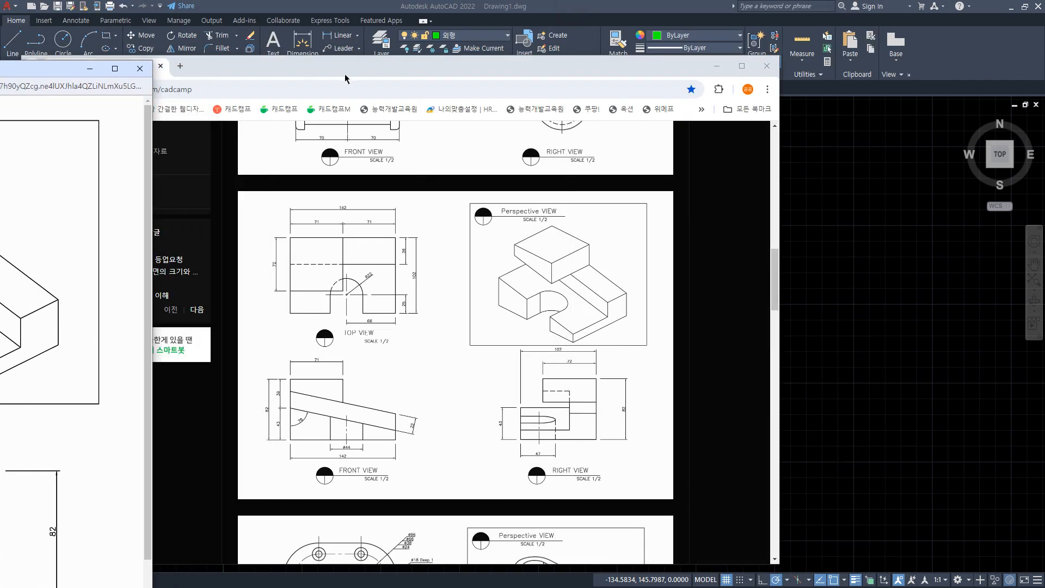
left_click_drag(346, 75, 0, 50)
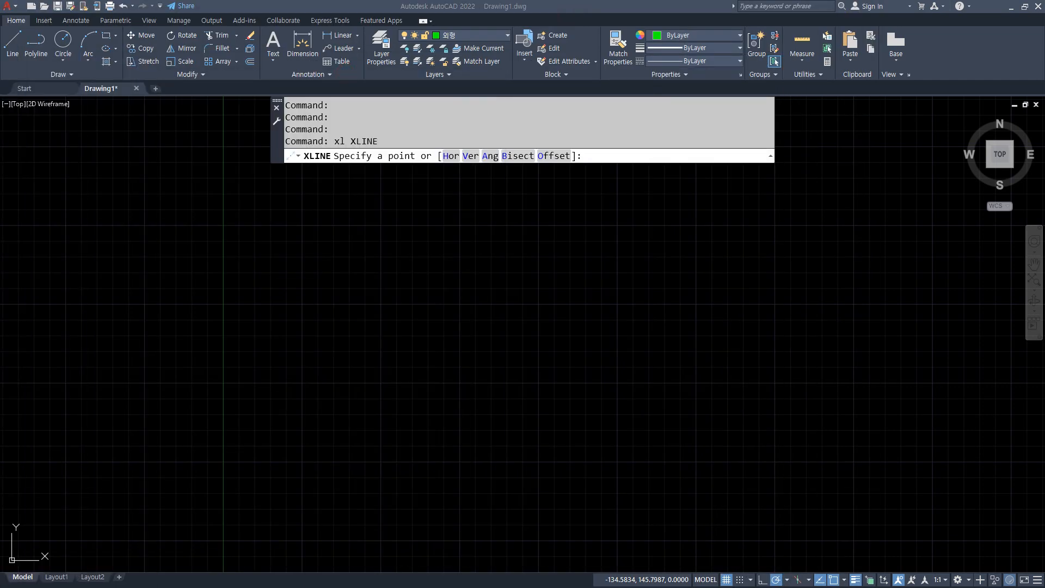
left_click(604, 348)
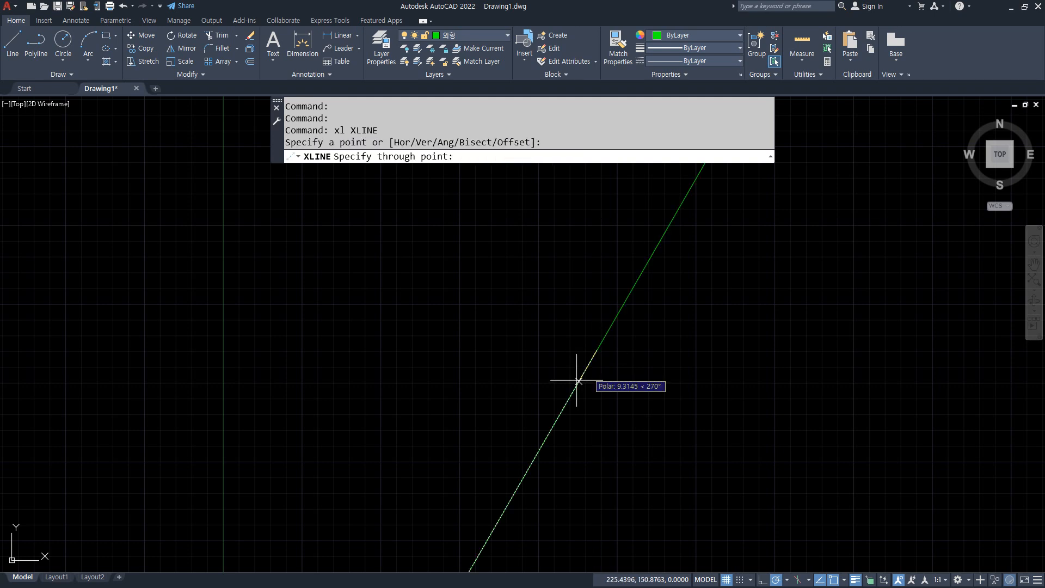
left_click(690, 348)
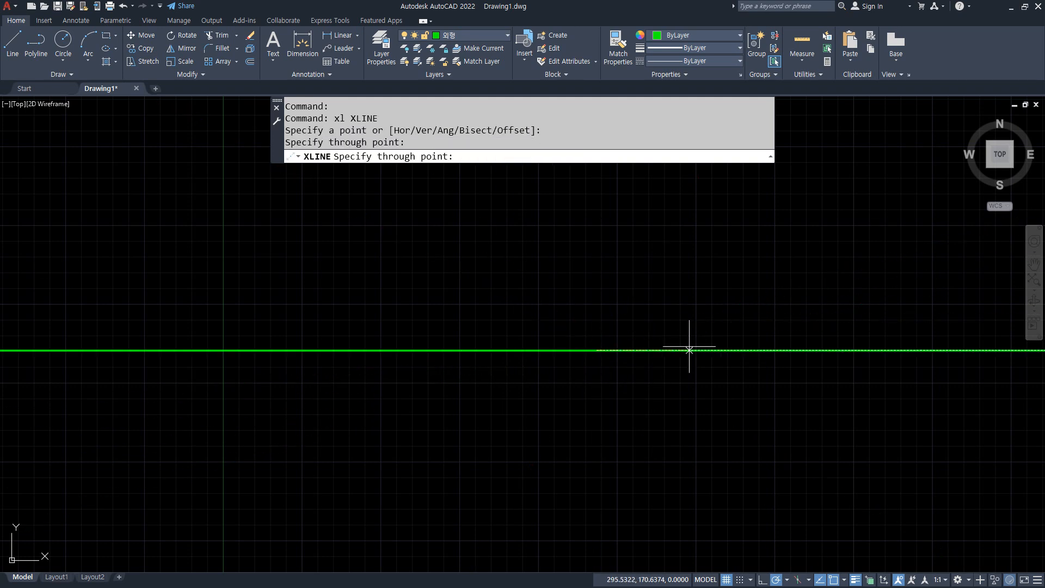
left_click(598, 260)
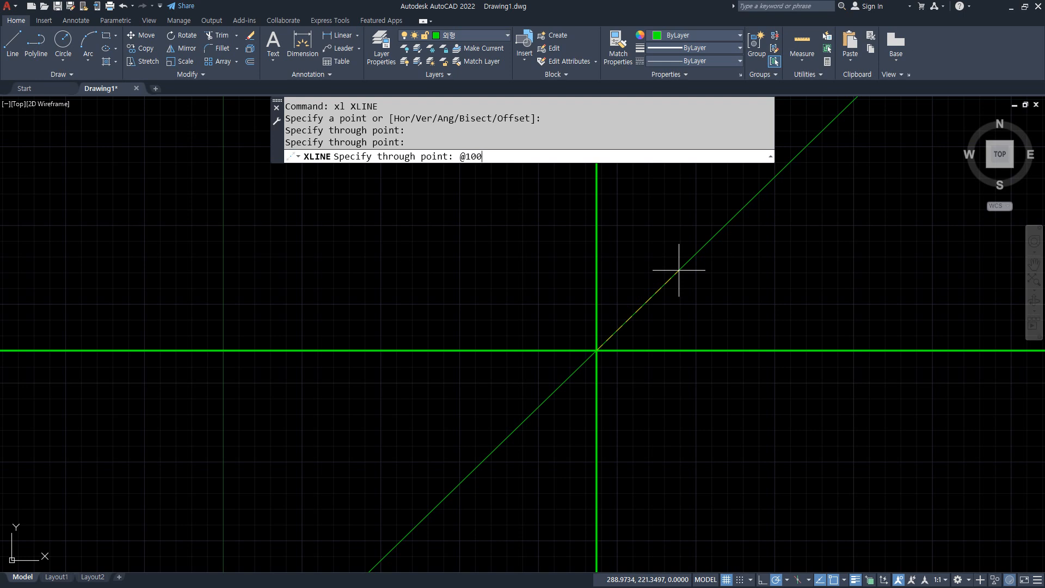
type("@100<45")
key("Return")
key("Return")
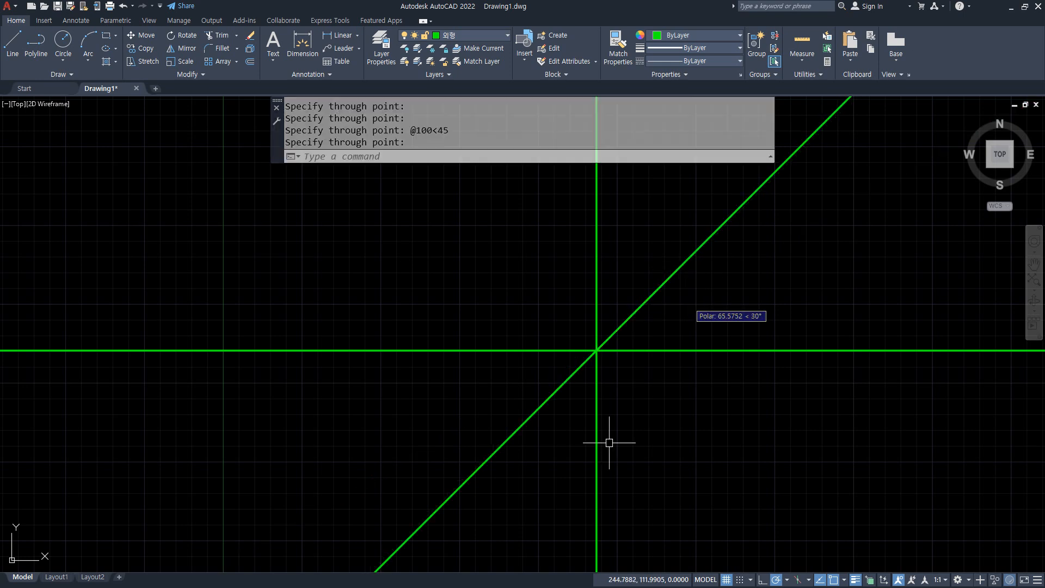
Trim the diagonal construction line's part below and left of the common intersection
type("tr")
key("Return")
left_click(538, 412)
key("Return")
middle_click_drag(541, 415, 511, 369)
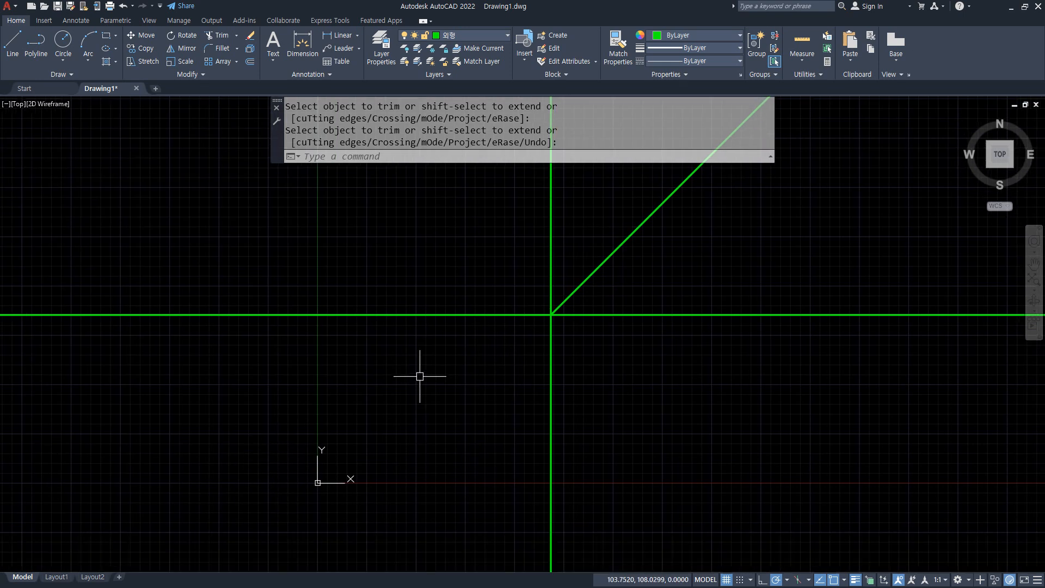
Offset the vertical construction line 142 to the left
type("o")
key("Return")
type("142")
key("Return")
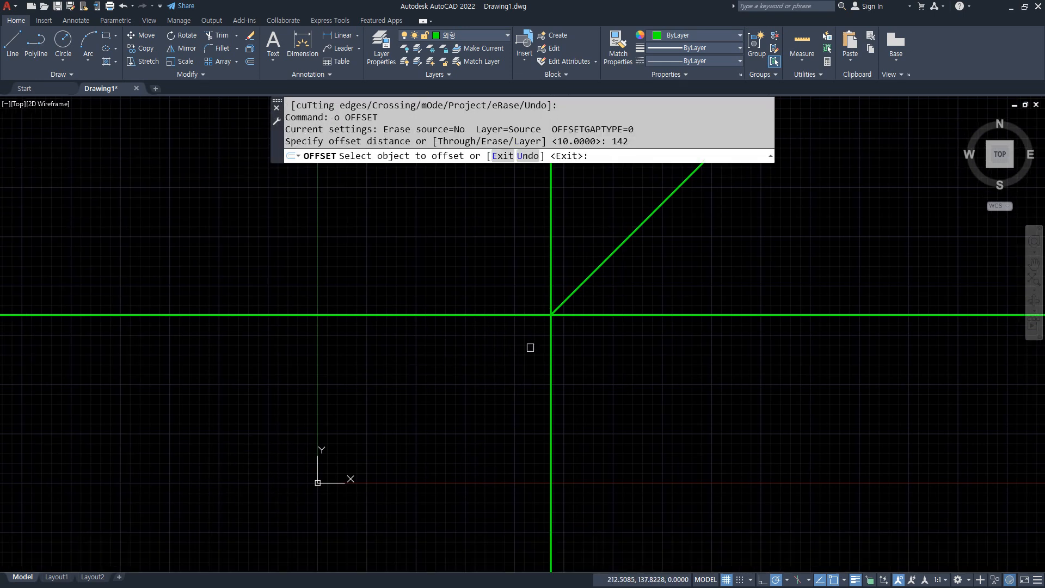
left_click(551, 357)
left_click(458, 361)
key("Return")
Offset the horizontal construction line 82 downward
key("Return")
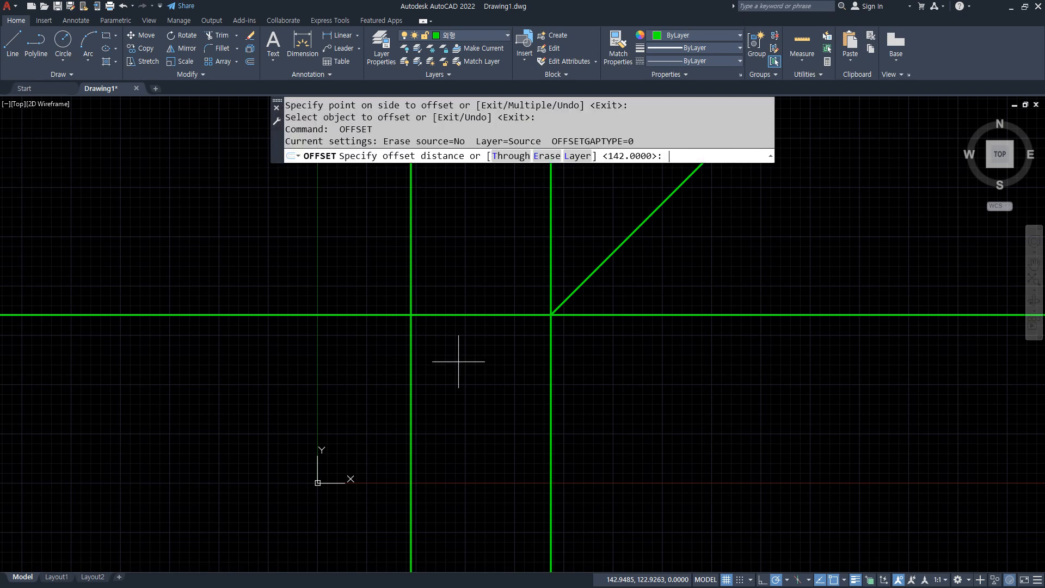
type("82")
key("Return")
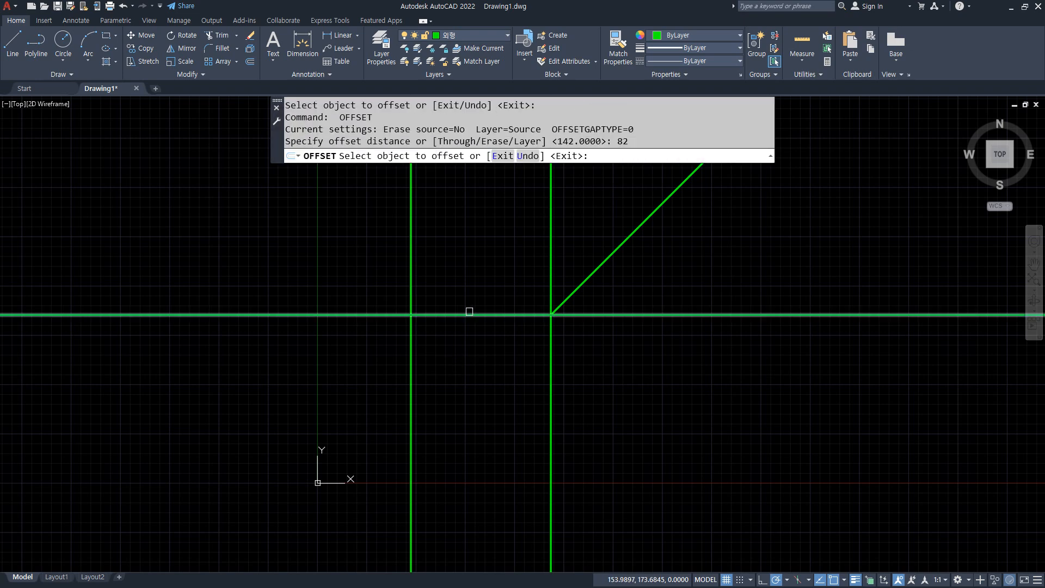
left_click(468, 315)
left_click(460, 408)
key("Return")
Trim the vertical lines below the lower horizontal line and both horizontal lines left of the leftmost vertical, using a fence
type("tr")
key("Return")
type("f")
key("Return")
left_click(684, 439)
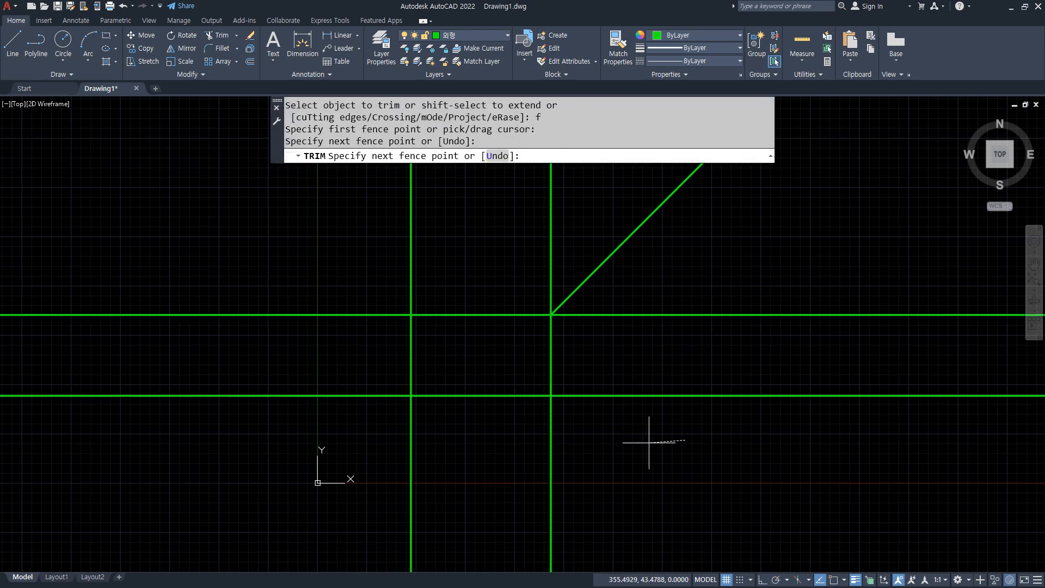
left_click(361, 445)
left_click(345, 227)
key("Return")
key("Return")
Draw a horizontal line across the top view area to the diagonal, continuing vertically down to the lowest horizontal line
middle_click_drag(301, 344, 206, 401)
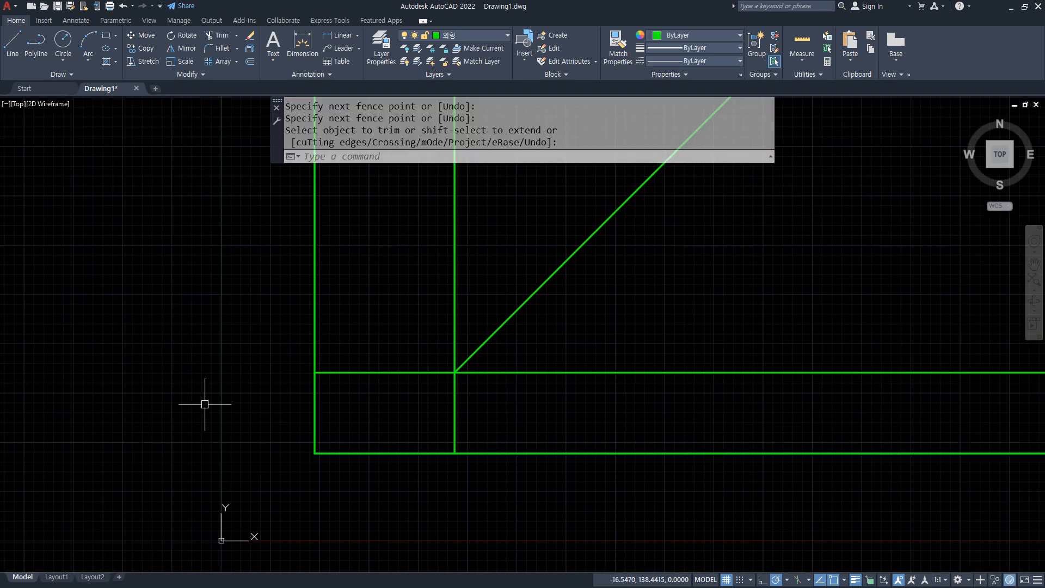
type("l")
key("Return")
left_click(197, 278)
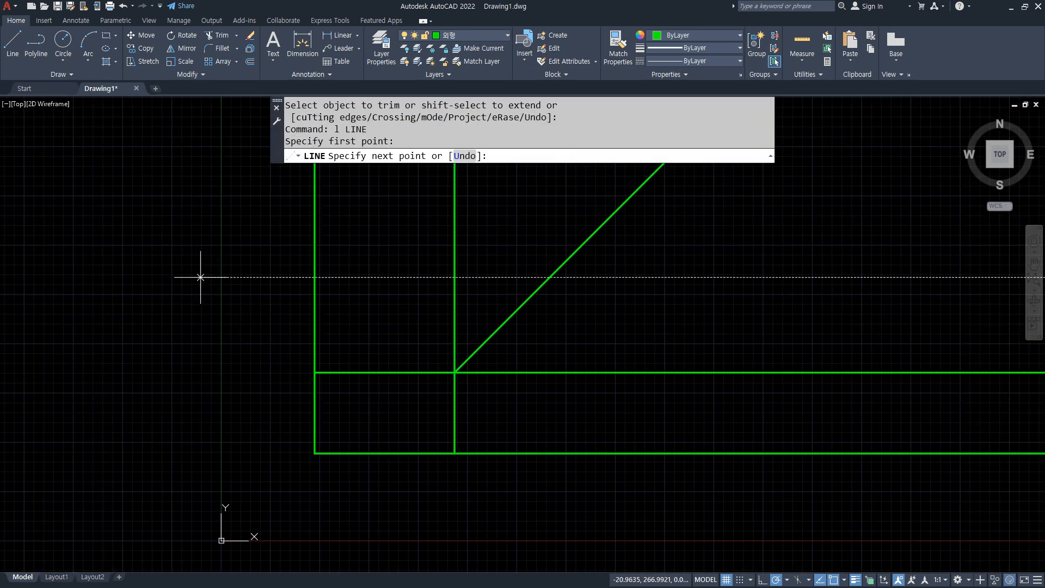
left_click(549, 278)
left_click(548, 452)
key("Return")
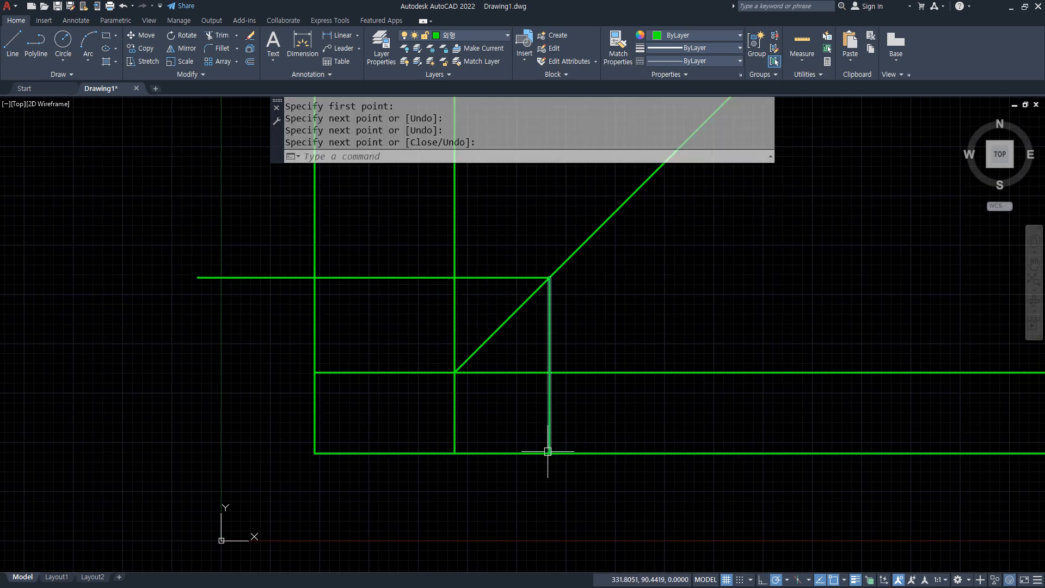
Offset the right view's vertical line 102 to the right and the top view's horizontal line 102 upward
type("o")
key("Return")
type("10")
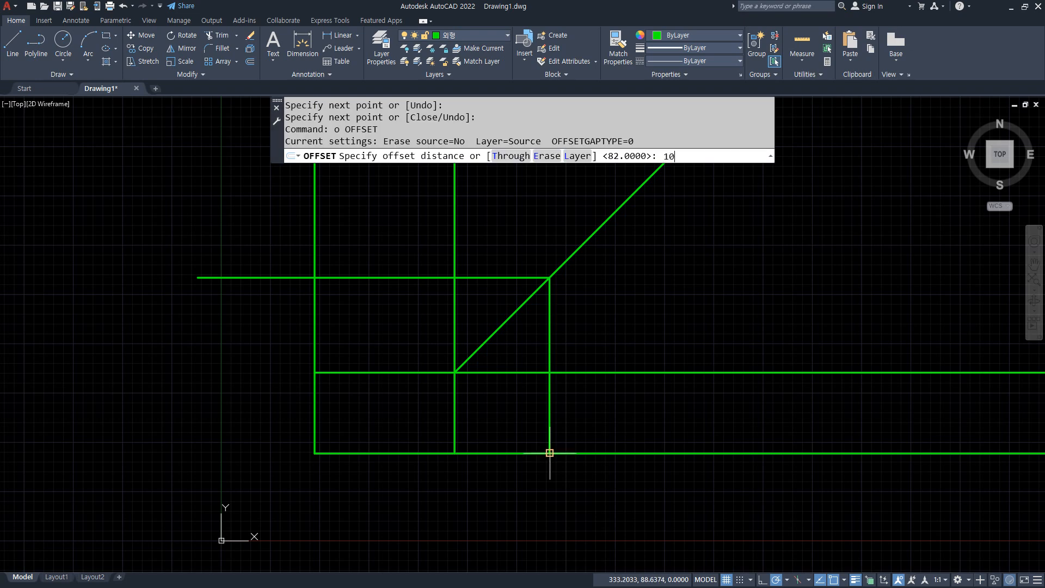
type("2")
key("Return")
left_click(549, 407)
left_click(595, 392)
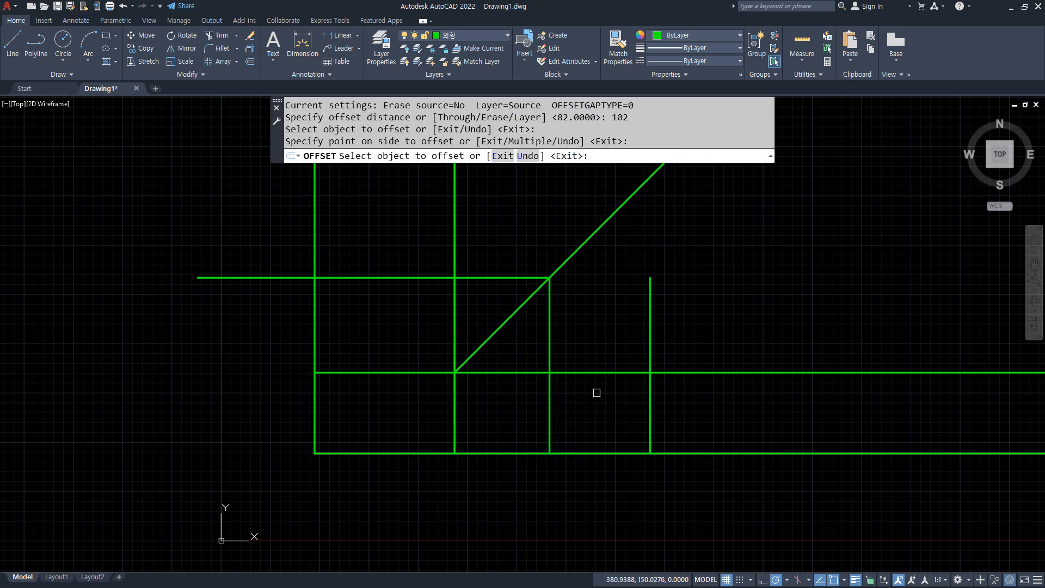
left_click(407, 276)
left_click(413, 235)
key("Return")
Fillet the rightmost vertical line and the diagonal into a sharp corner with radius 0
type("f")
key("Return")
left_click(649, 281)
left_click(590, 234)
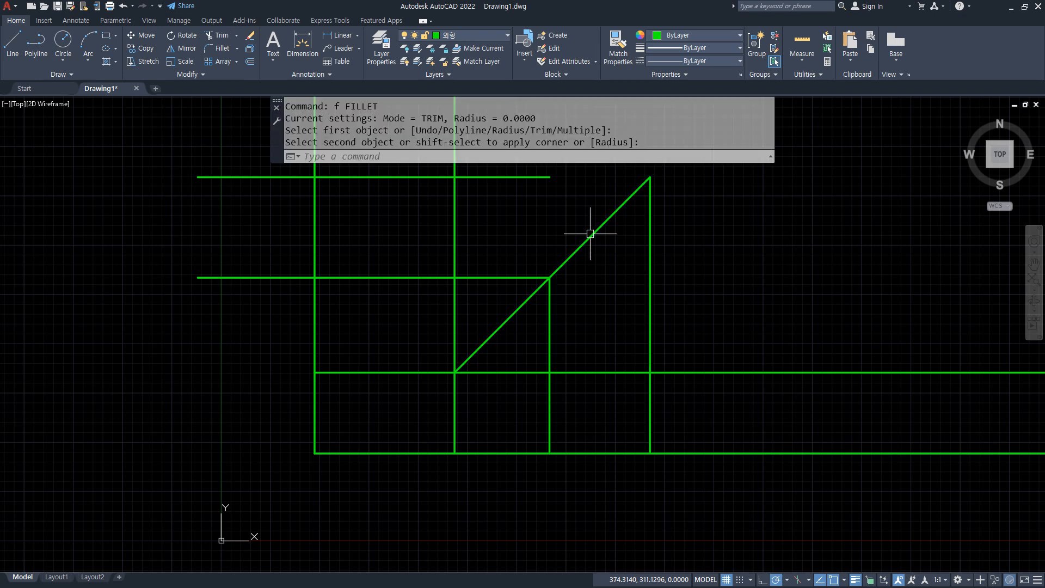
Trim the overlapping projection lines with a fence, leaving the three view rectangles and the diagonal
type("tr")
key("Return")
type("f")
key("Return")
left_click(699, 507)
left_click(686, 343)
left_click(588, 348)
left_click(537, 352)
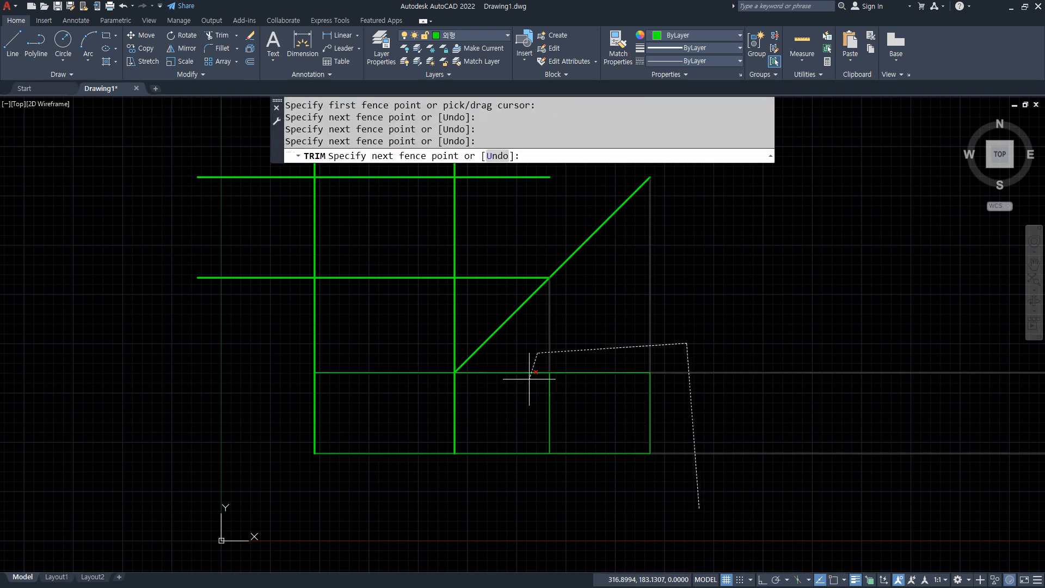
left_click(500, 512)
left_click(235, 500)
left_click(242, 343)
left_click(478, 299)
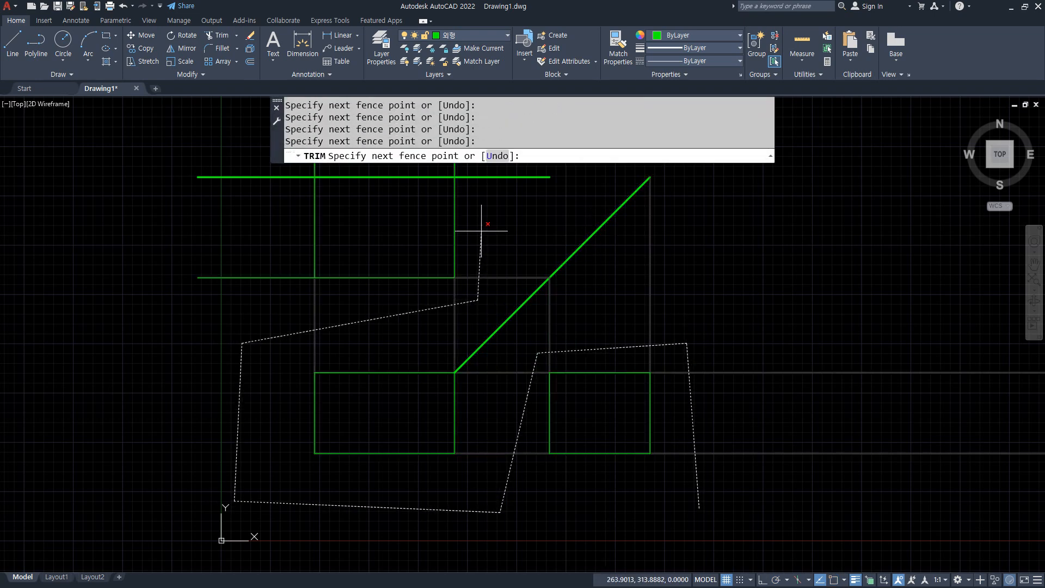
middle_click_drag(481, 231, 481, 261)
left_click(478, 182)
left_click(278, 186)
left_click(267, 369)
key("Return")
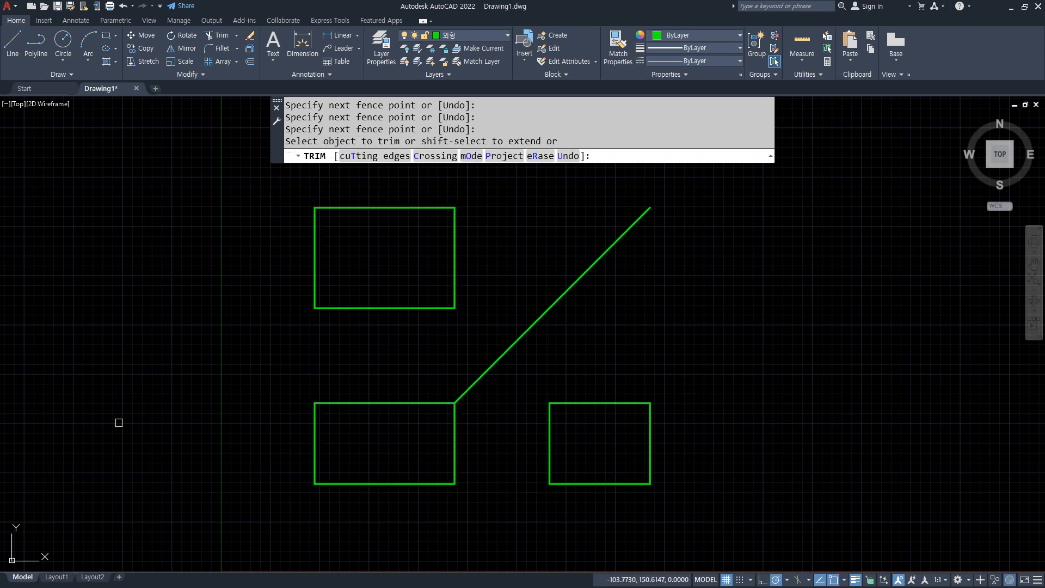
key("Return")
middle_click_drag(421, 367, 436, 379)
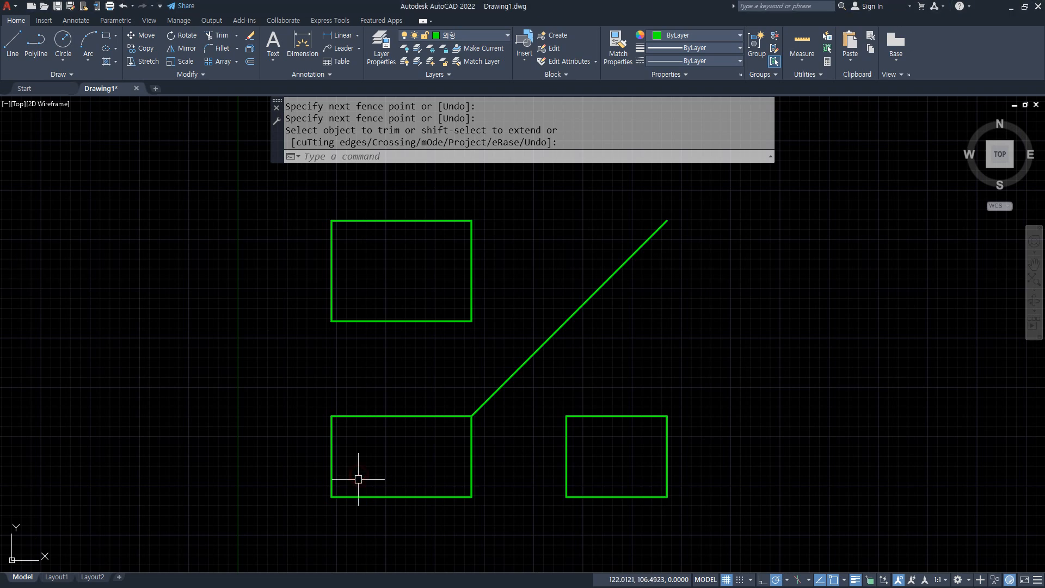
left_click_drag(251, 431, 539, 511)
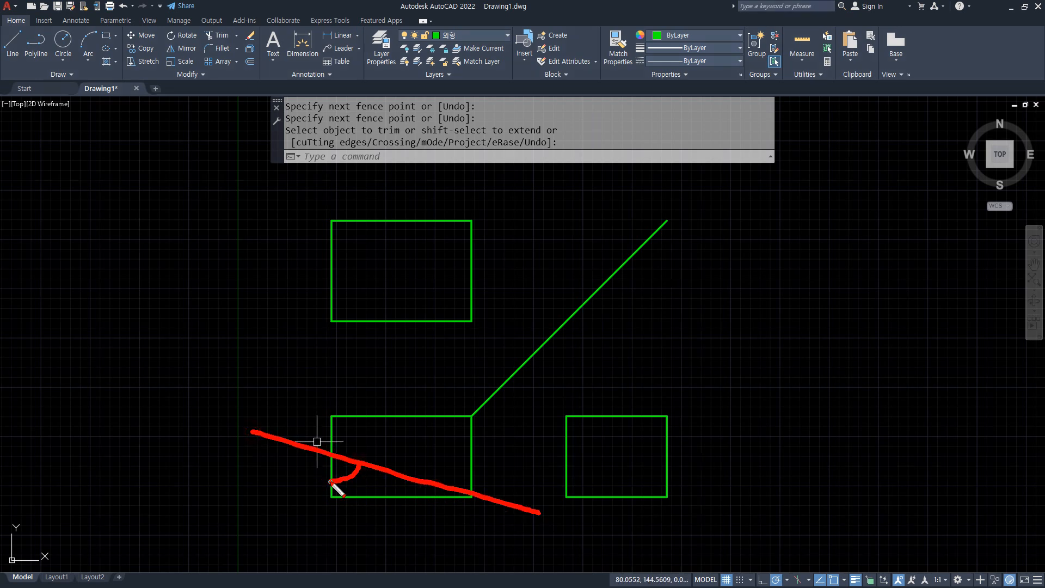
key("Escape")
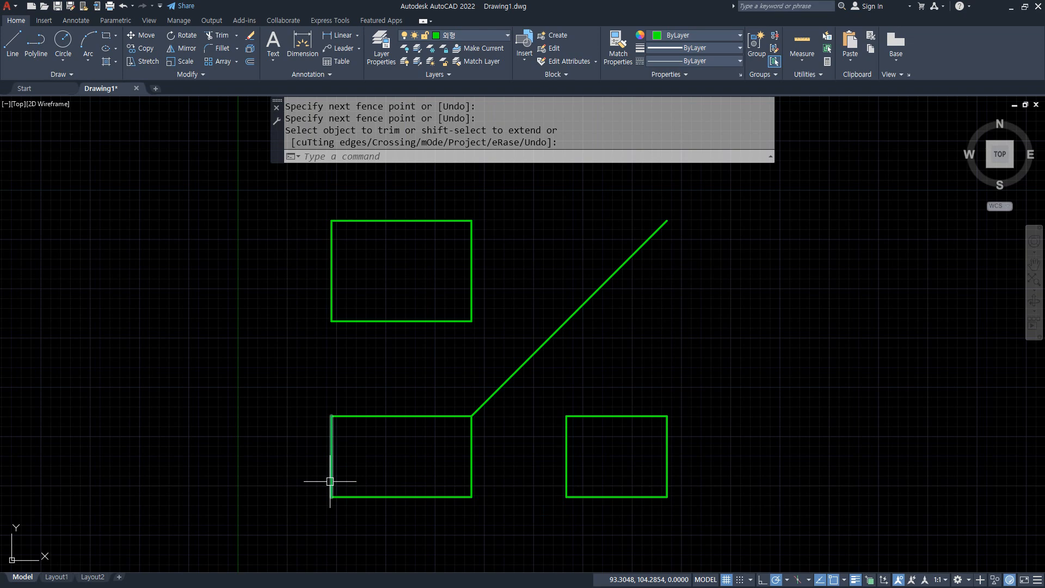
key("Escape")
key("Escape")
Offset the front view's bottom edge 43 upward
type("o")
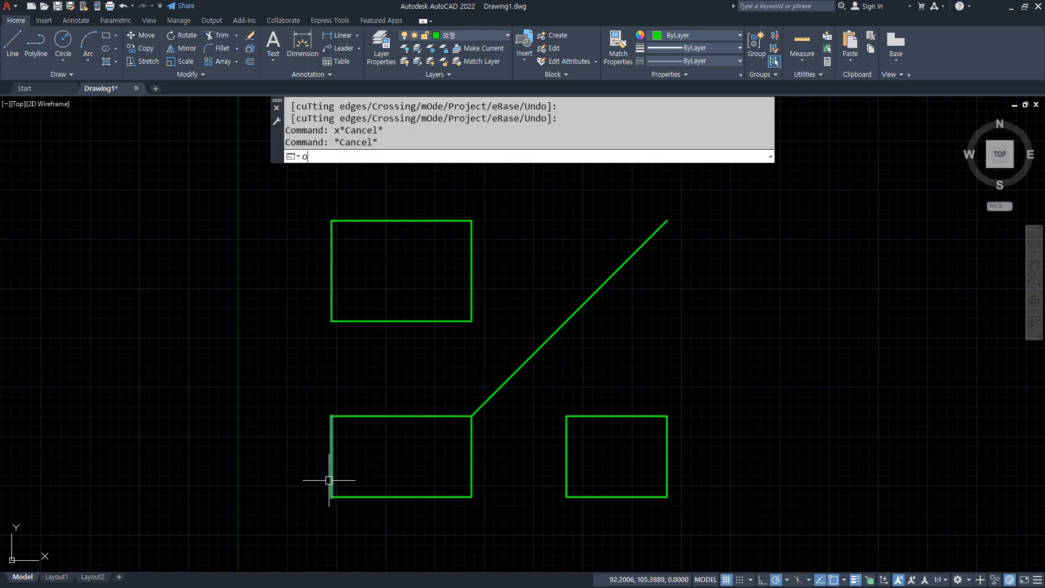
key("Return")
type("43")
key("Return")
left_click(396, 497)
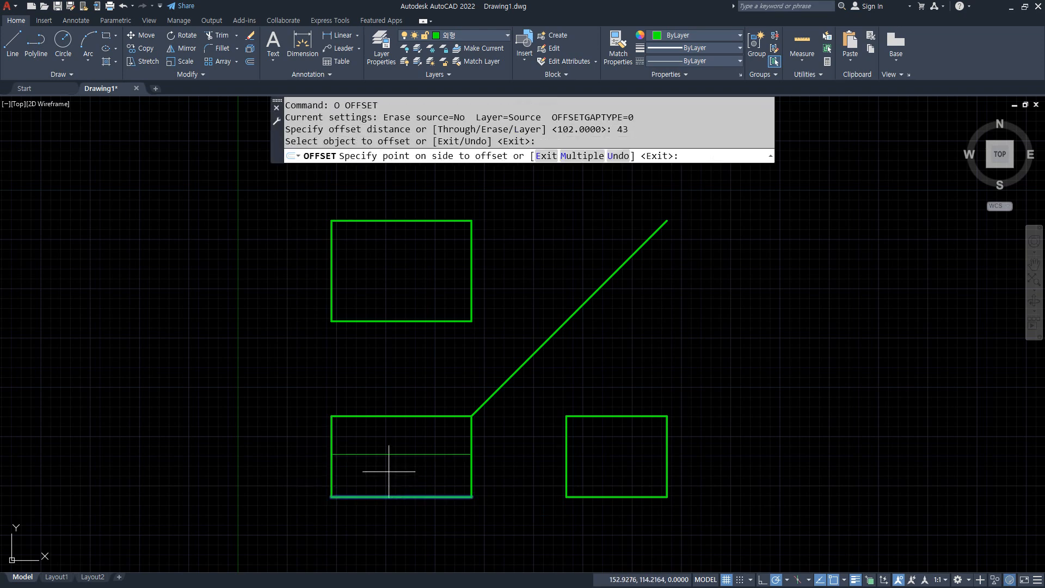
left_click(349, 471)
Switch to the calculator and subtract 78 from 90
scroll(349, 471, "up", 2)
scroll(348, 472, "up", 3)
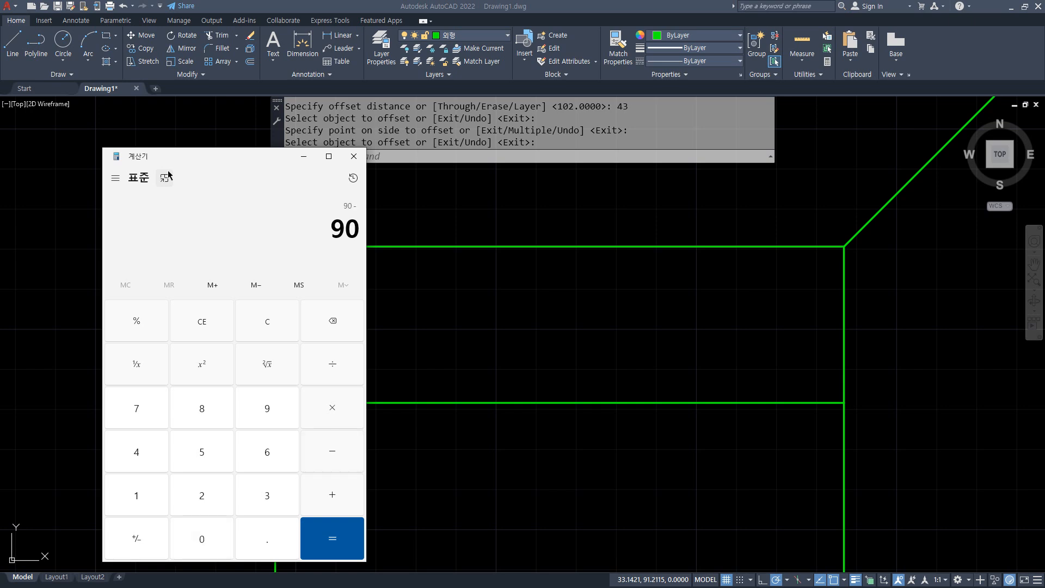
type("78")
key("Return")
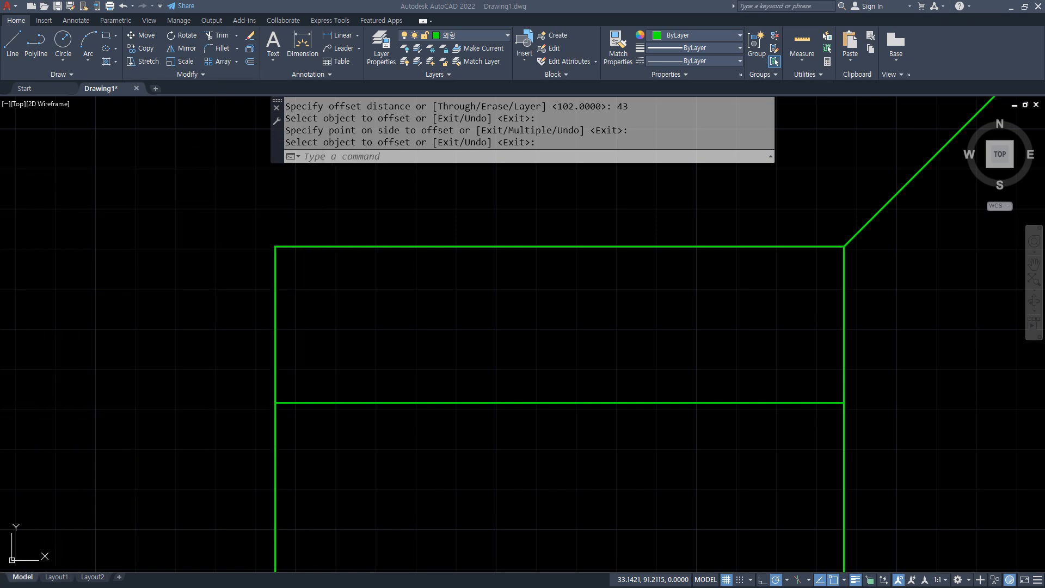
Draw a construction line at an angle of -12 through the left endpoint of the front view's inner horizontal line
type("xl")
key("Return")
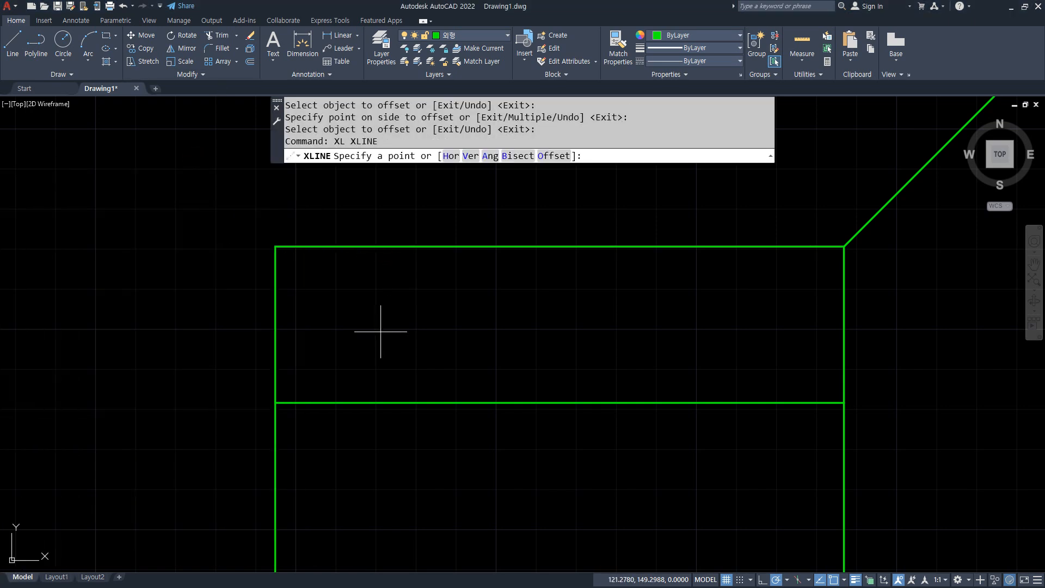
type("a")
key("Return")
type("-12")
key("Return")
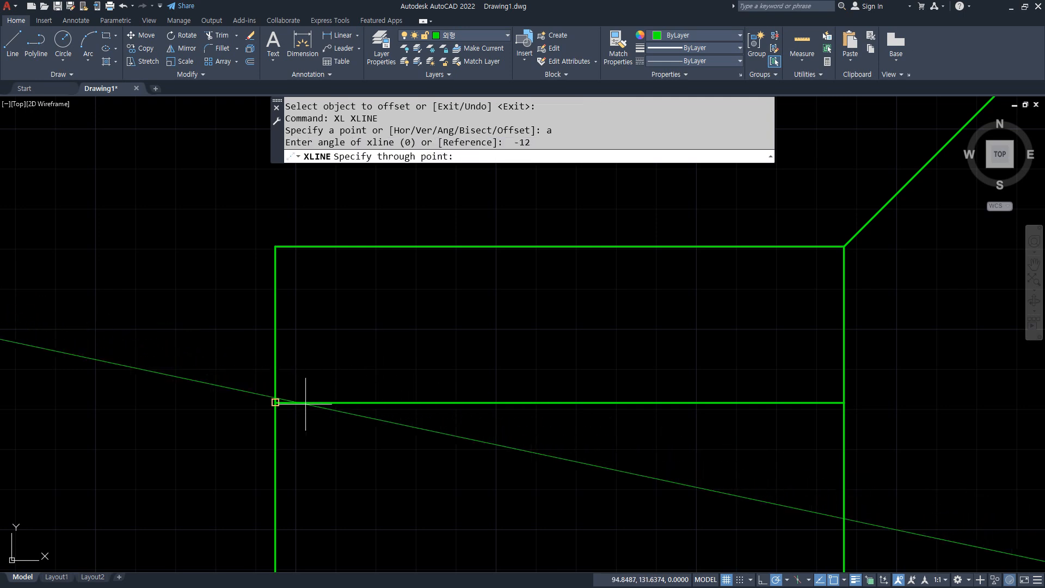
left_click(275, 403)
key("Return")
Erase the horizontal helper line inside the front view
scroll(448, 453, "down", 3)
left_click(472, 422)
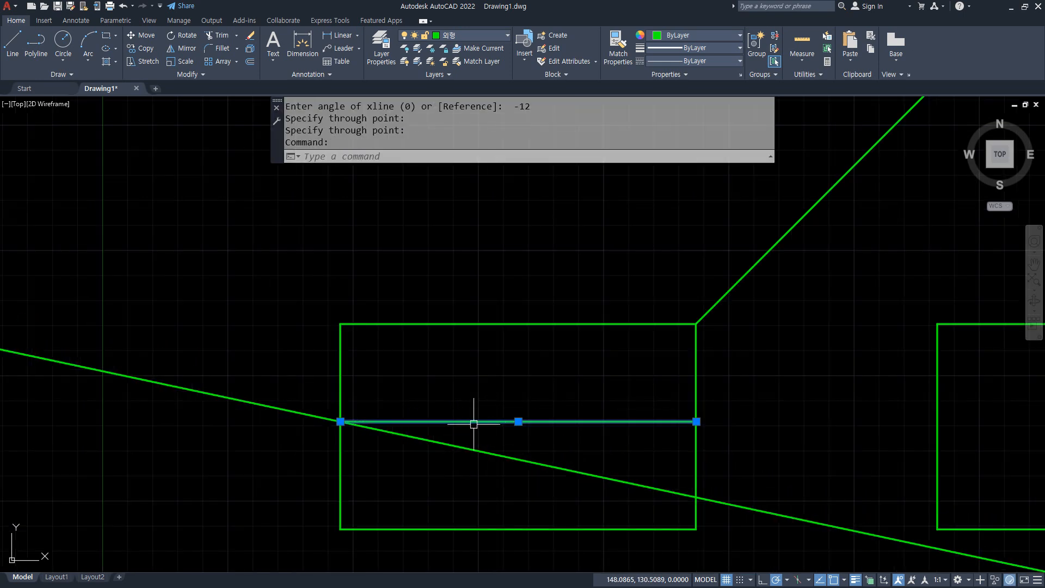
type("e")
key("Return")
Offset the sloping construction line 22 upward
type("o")
key("Return")
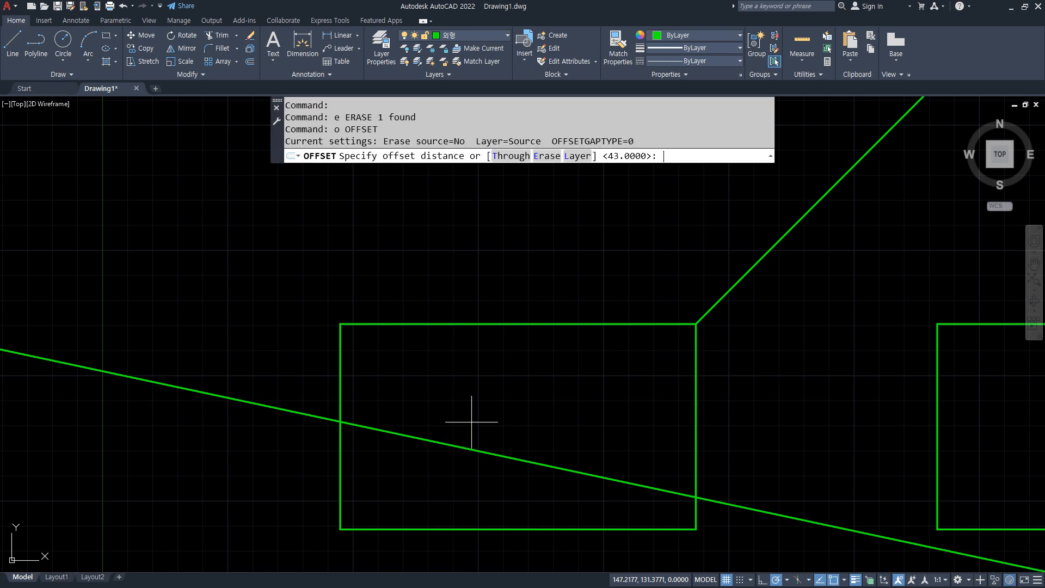
type("22")
key("Return")
left_click(450, 438)
left_click(450, 410)
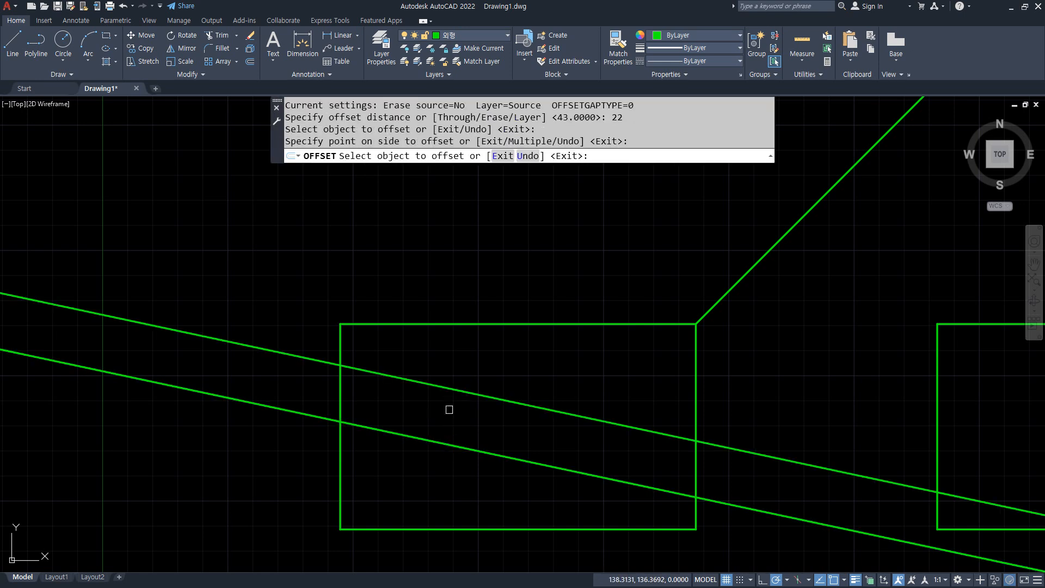
key("Return")
Trim both sloping lines outside the front view's left and right edges and erase the leftover piece in the right view
type("tr")
key("Return")
mouse_move(240, 300)
left_mouse_down()
mouse_move(227, 303)
mouse_move(227, 438)
left_mouse_up()
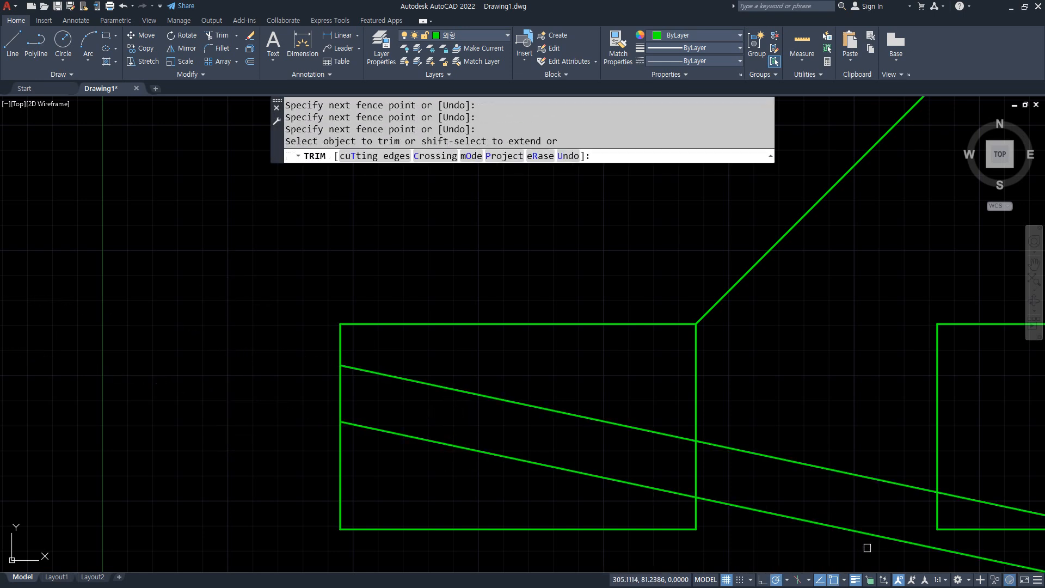
left_click_drag(867, 548, 832, 420)
key("Return")
key("Return")
left_click(941, 495)
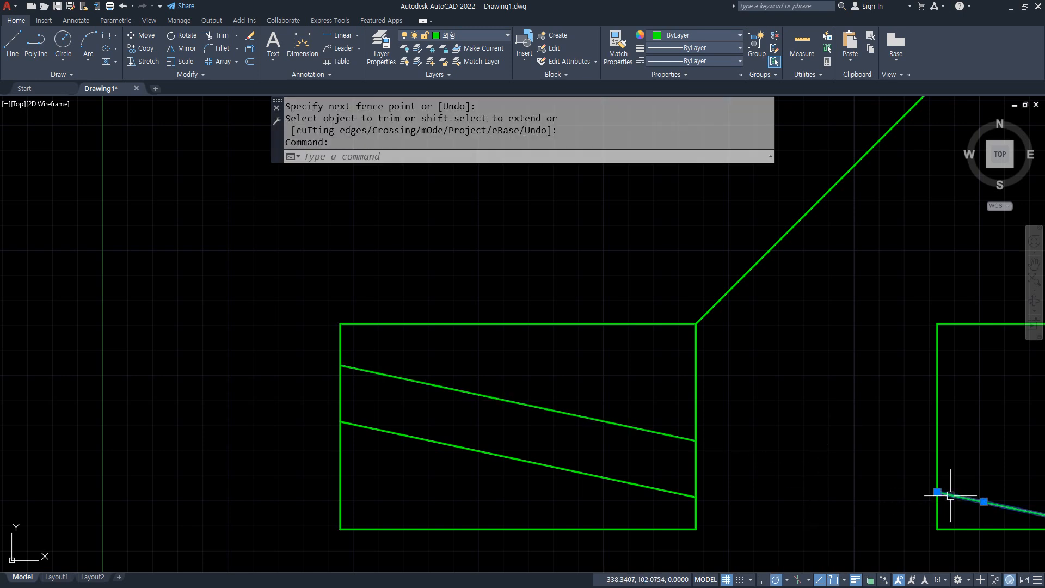
type("e")
key("Return")
Offset the front view's left edge 71 to the right
middle_click_drag(442, 396, 407, 388)
type("o")
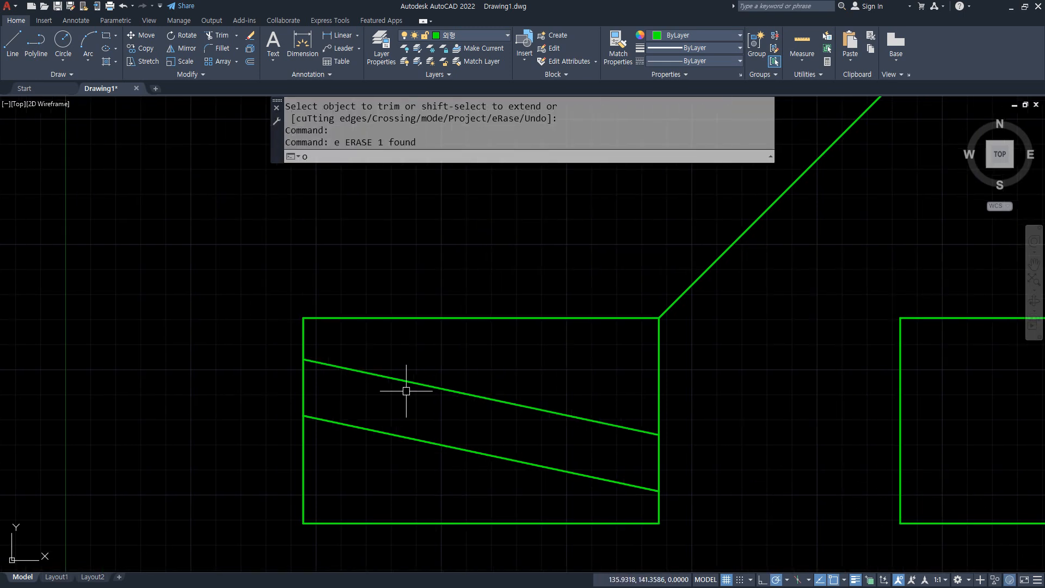
key("Return")
type("71")
key("Return")
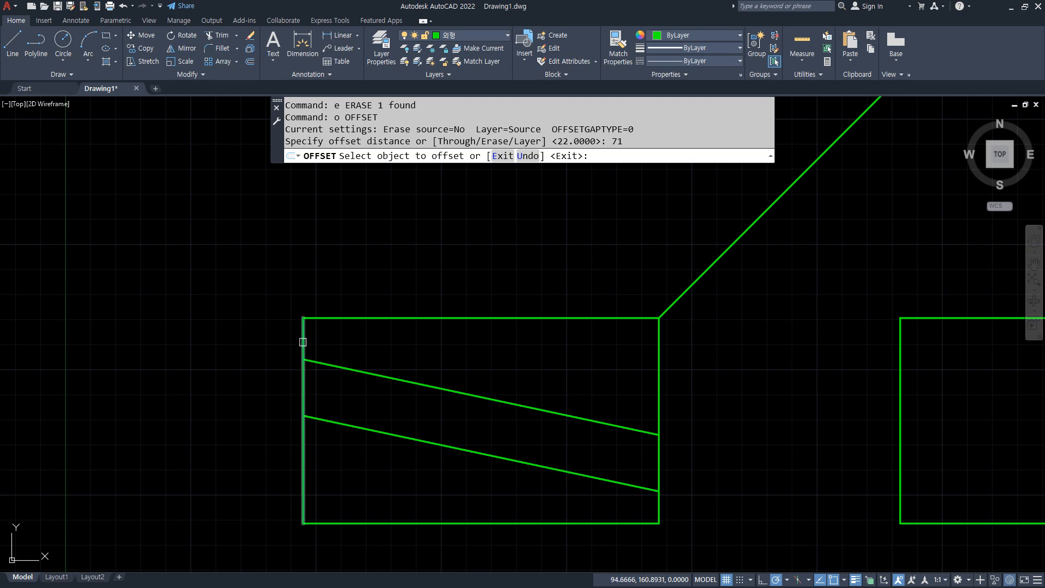
left_click(303, 340)
left_click(450, 343)
key("Return")
Fillet the front view's top edge and the inner vertical into a sharp corner, and trim that vertical below the upper sloping line
type("f")
key("Return")
left_click(470, 320)
left_click(480, 343)
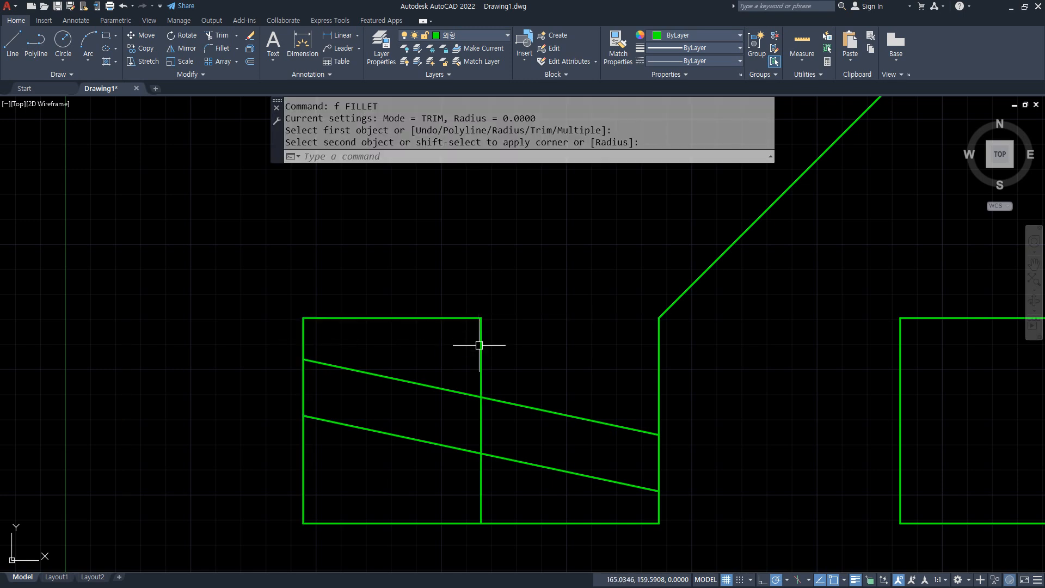
type("tr")
key("Return")
left_click(481, 468)
left_click(482, 428)
key("Return")
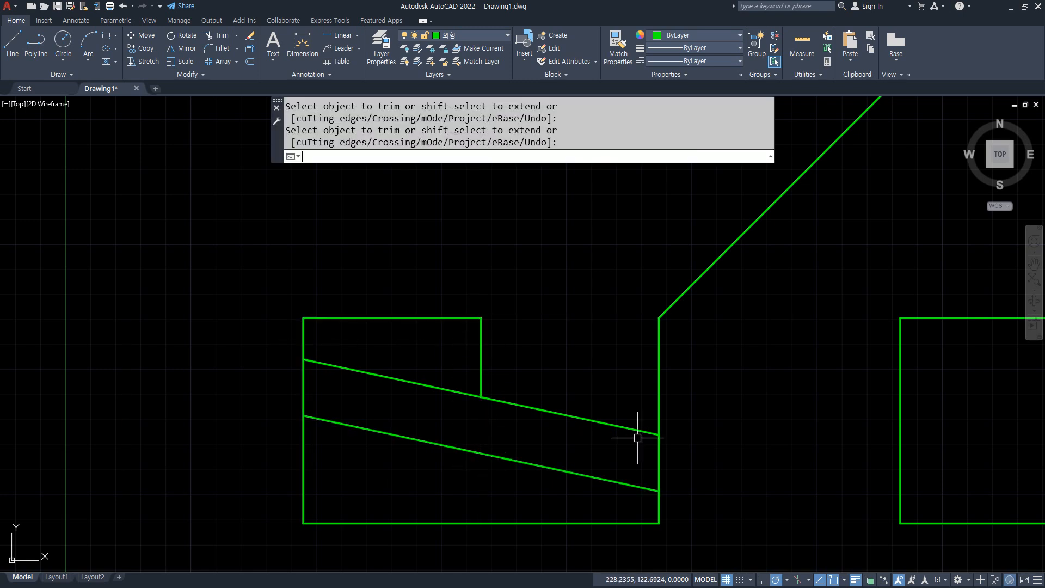
Fillet the upper sloping line and the front view's right edge into a sharp corner with radius 0
type("f")
key("Return")
left_click(637, 431)
left_click(659, 460)
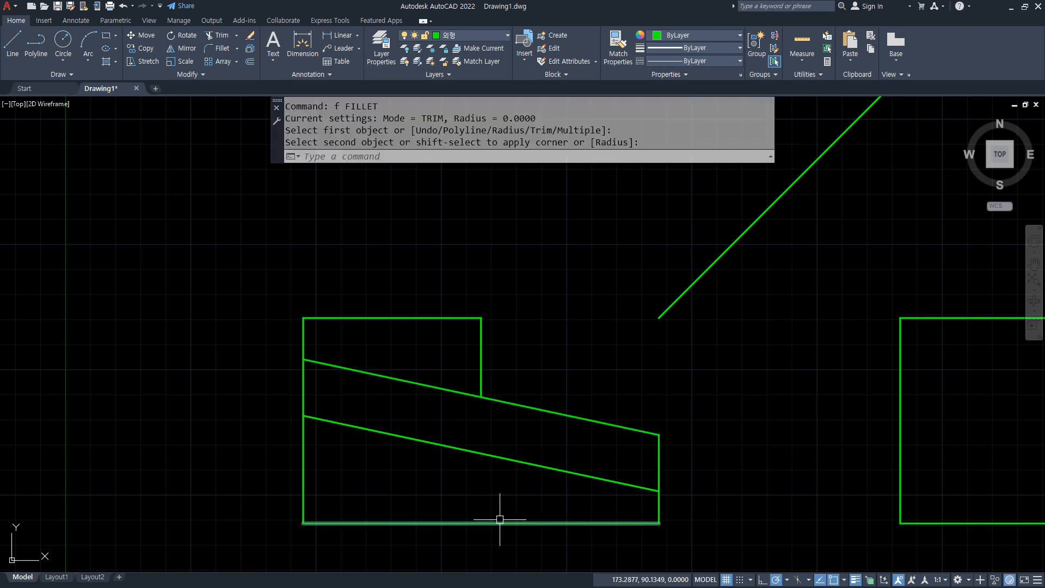
Offset the front view's right edge 66 to the left
type("o")
key("Return")
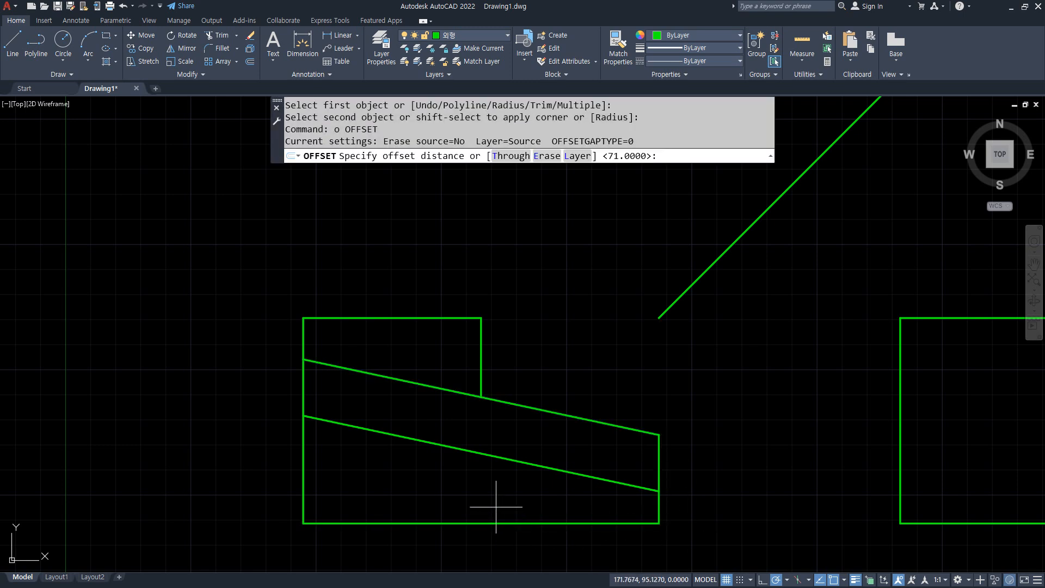
type("66")
key("Return")
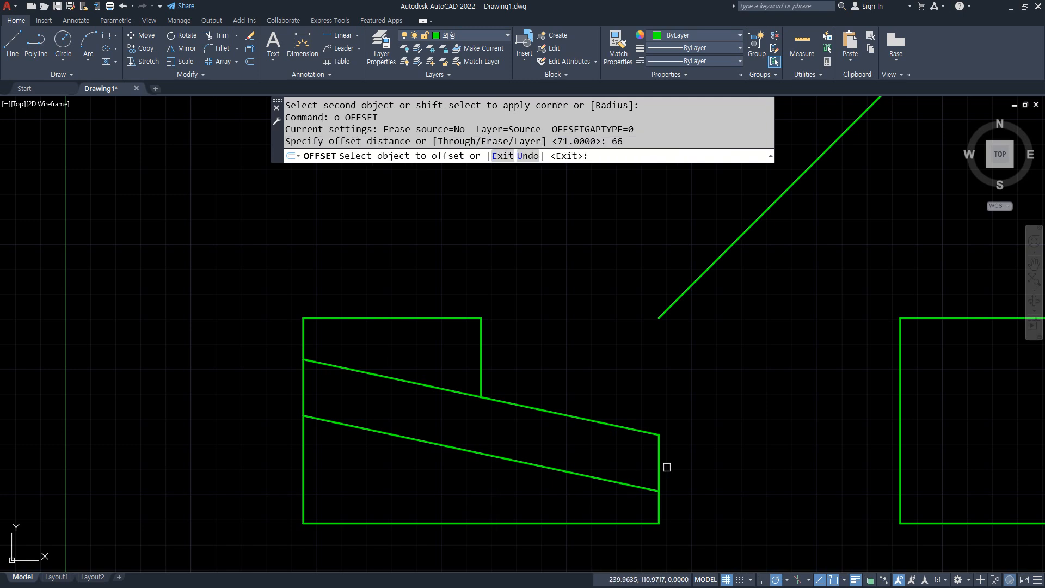
left_click(658, 468)
left_click(537, 457)
key("Return")
Move the new vertical line in the front view to the 중심 layer
left_click(493, 437)
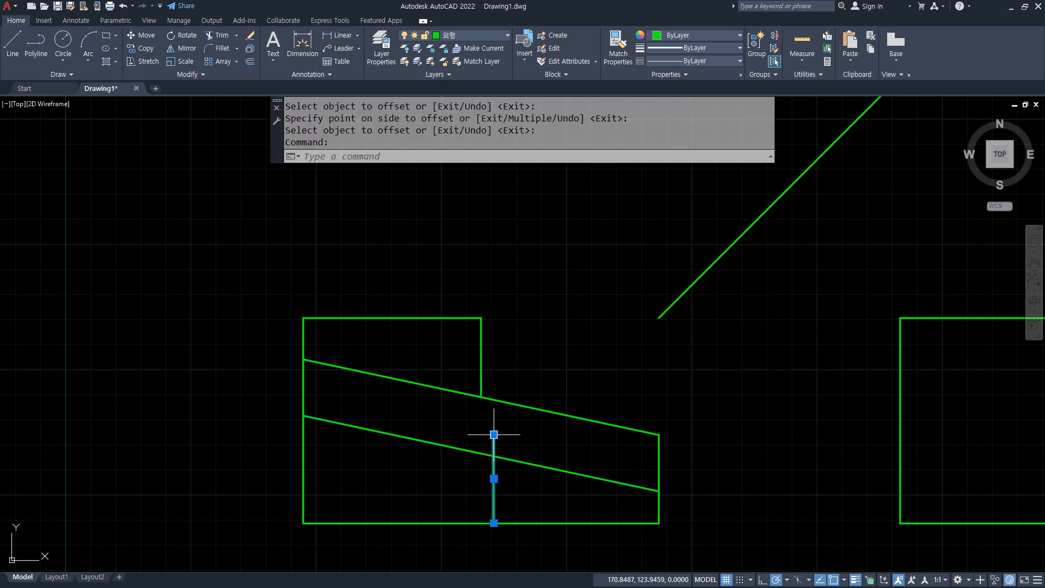
left_click(468, 88)
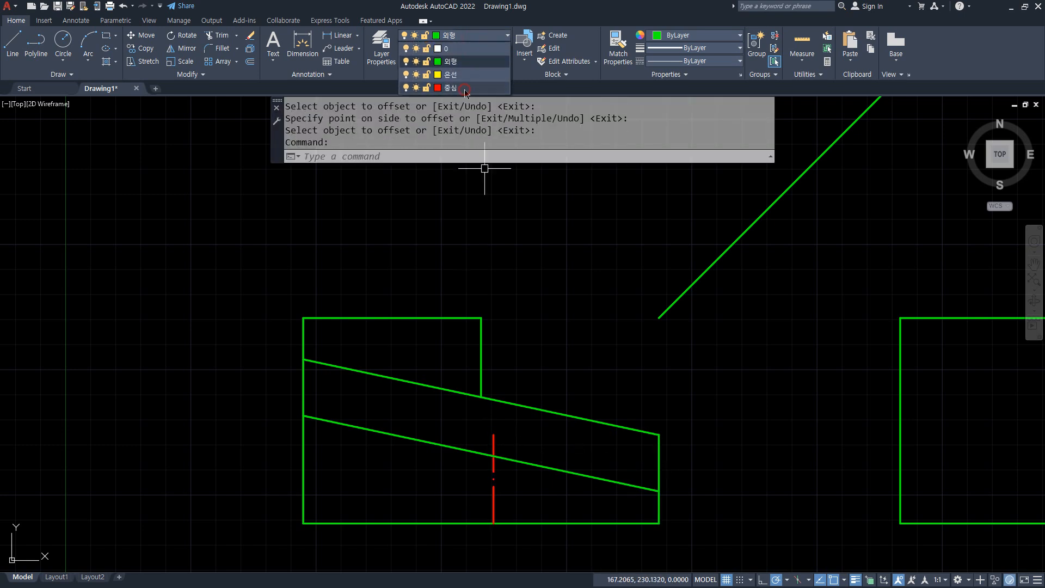
key("Escape")
Offset the front view's centre line by 44/2 to both sides
type("o")
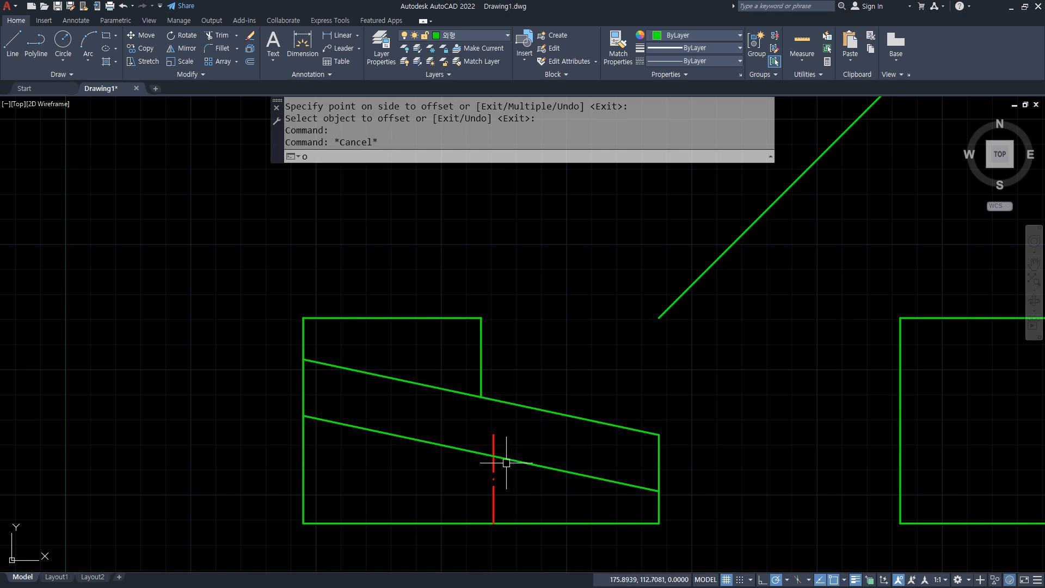
key("Return")
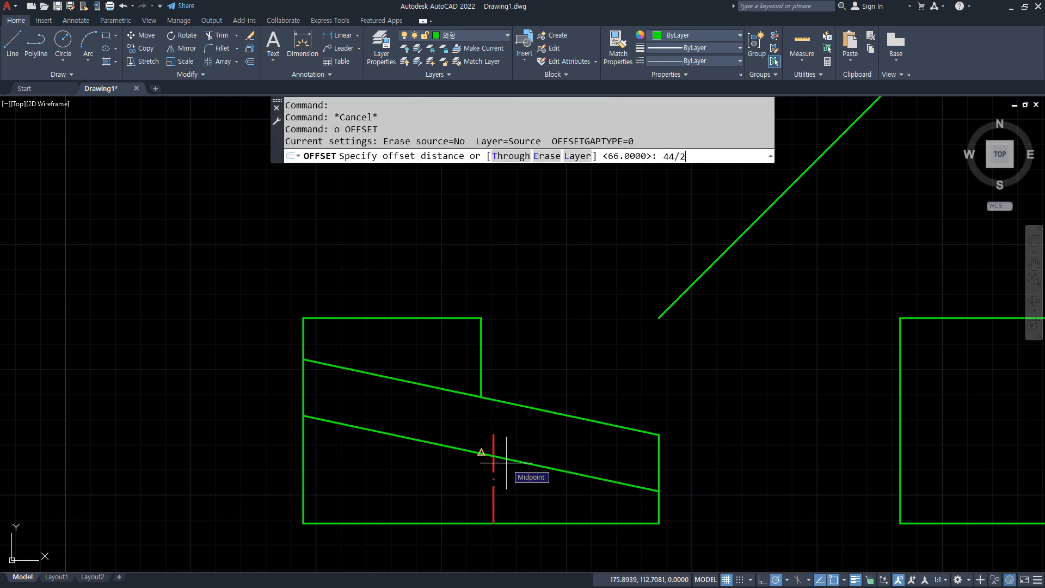
key("Return")
left_click(494, 473)
left_click(511, 479)
left_click(493, 489)
left_click(454, 491)
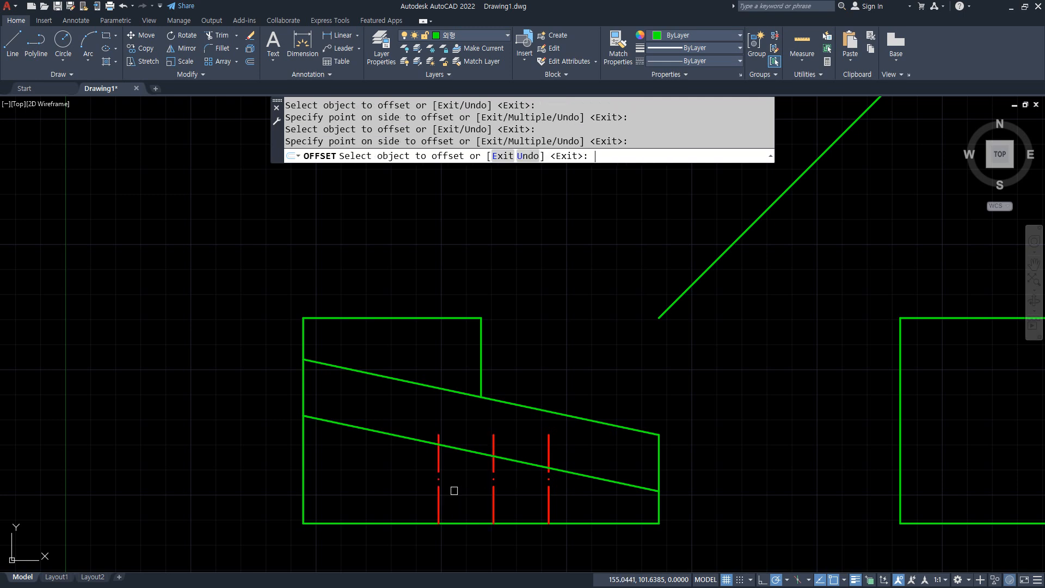
key("Return")
Match the properties of the lower sloping outline onto the two verticals beside the centre line
type("ma")
key("Return")
left_click(531, 466)
left_click(545, 456)
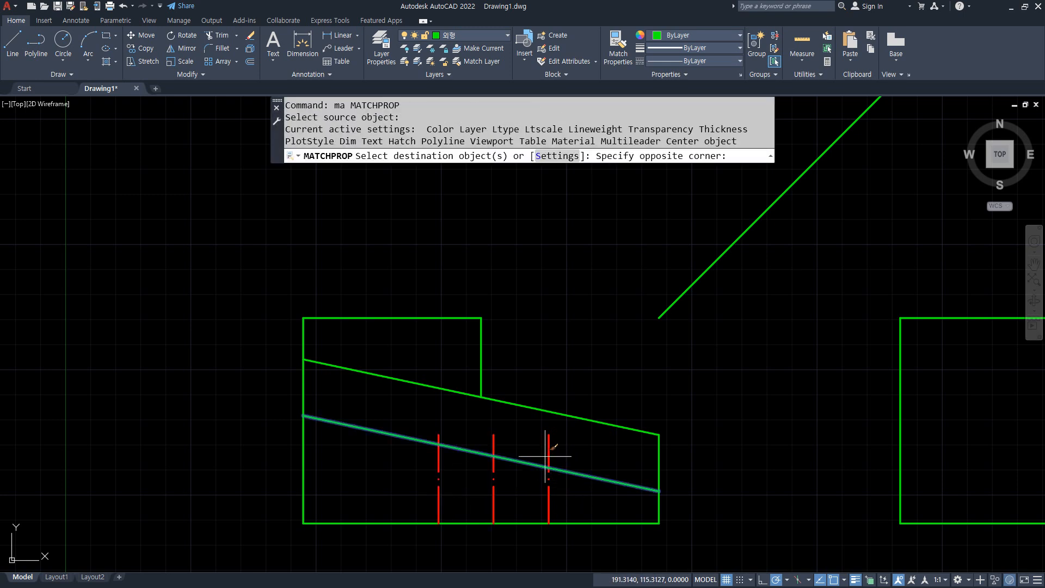
left_click(560, 432)
left_click(544, 436)
left_click(540, 445)
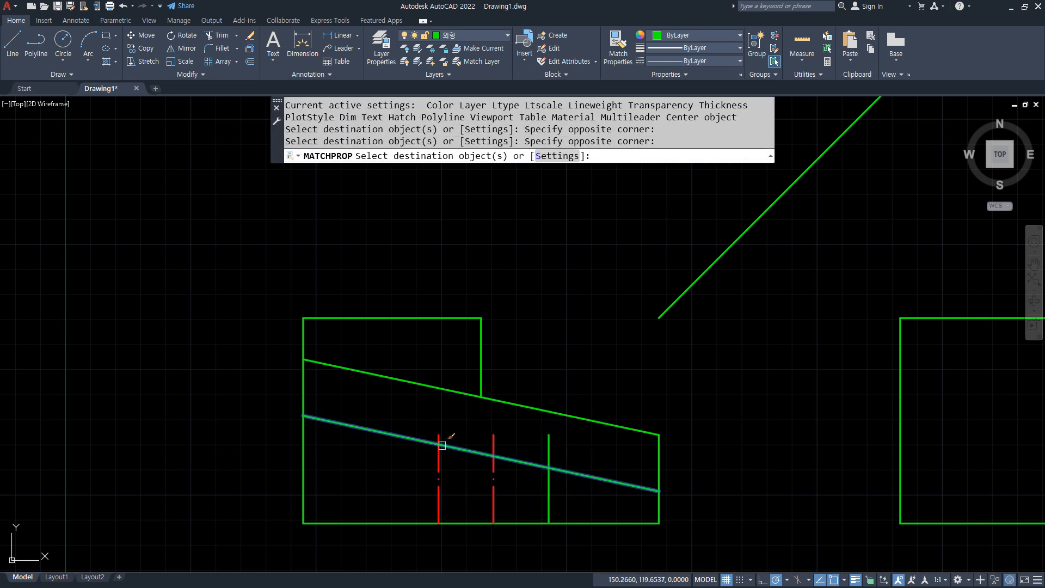
key("Return")
Trim the two verticals beside the centre line above the lower sloping line
type("tr")
key("Return")
left_click(438, 439)
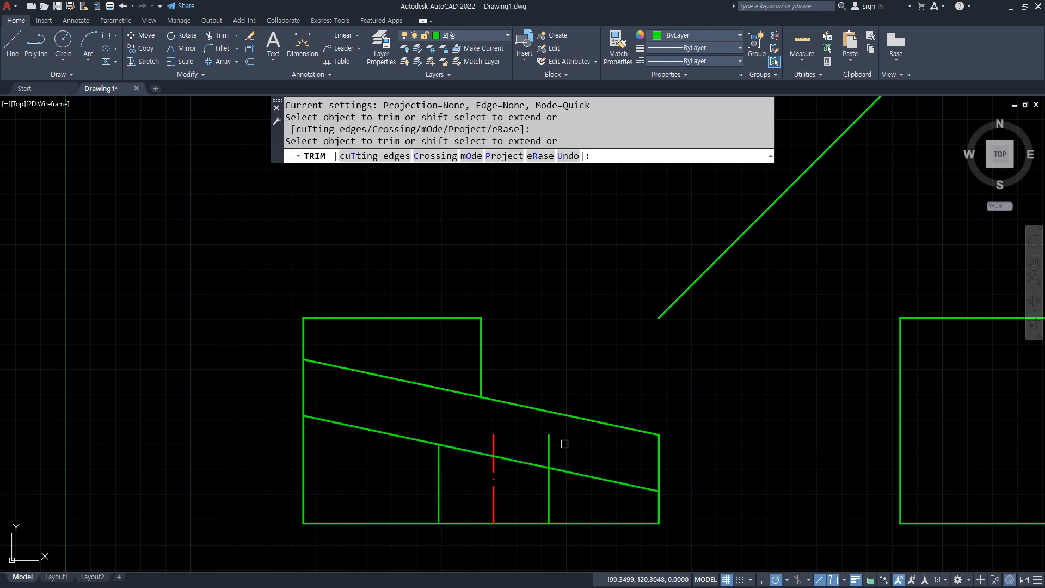
left_click(544, 445)
left_click(552, 441)
key("Return")
key("Return")
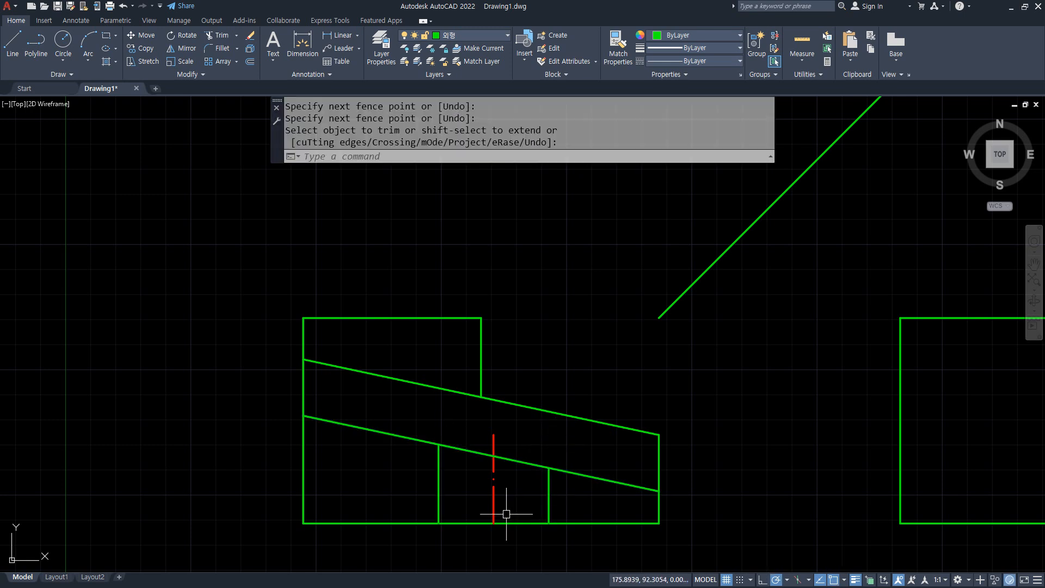
Offset the front view's bottom edge 5 downward
type("o")
key("Return")
type("5")
key("Return")
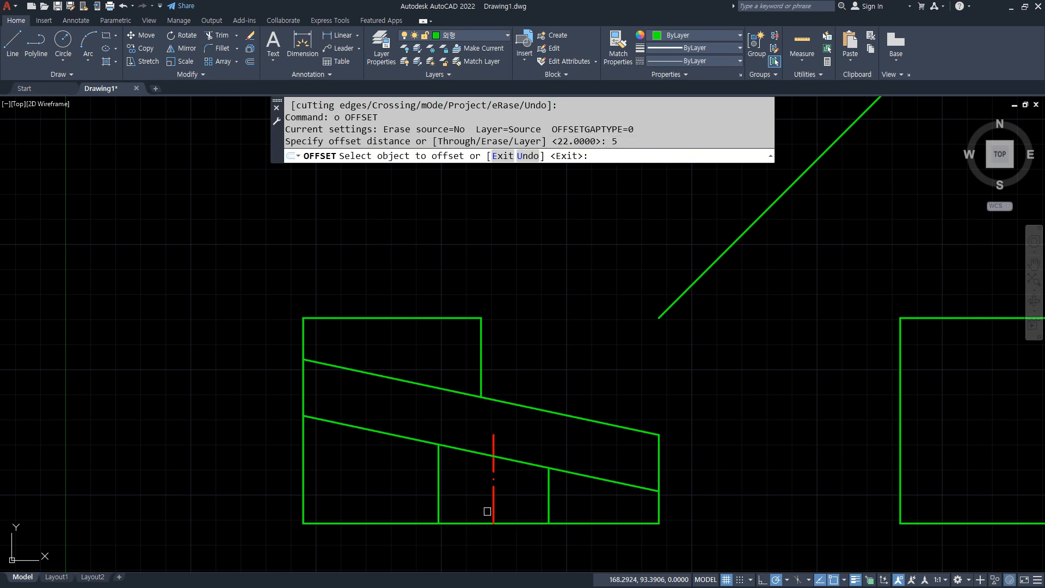
left_click(516, 523)
left_click(514, 542)
key("Return")
Extend the front view's centre line down to the offset line below the bottom edge and erase that offset line
type("ex")
key("Return")
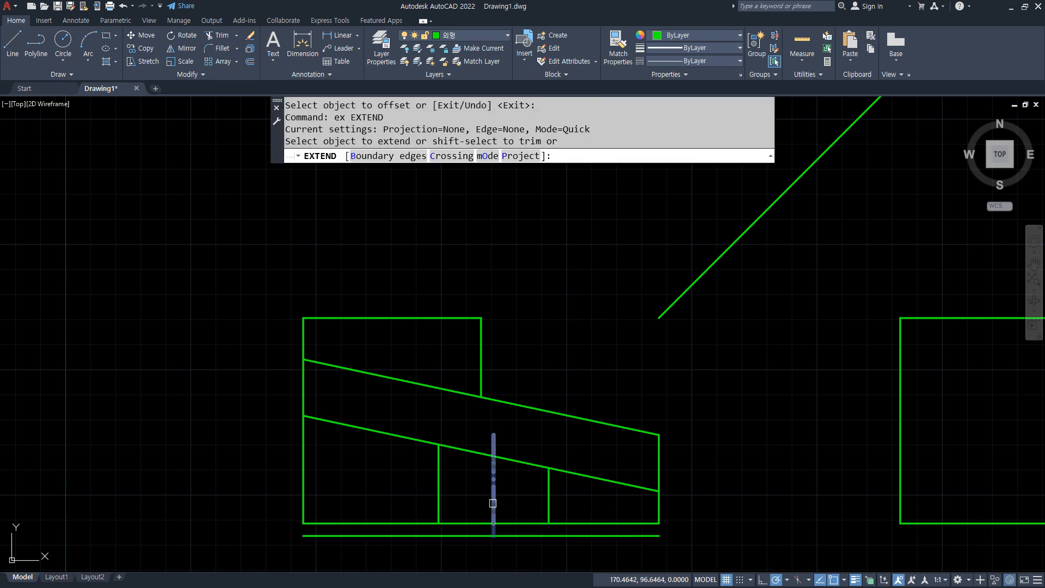
left_click(492, 503)
key("Return")
left_click(512, 535)
type("e")
key("Return")
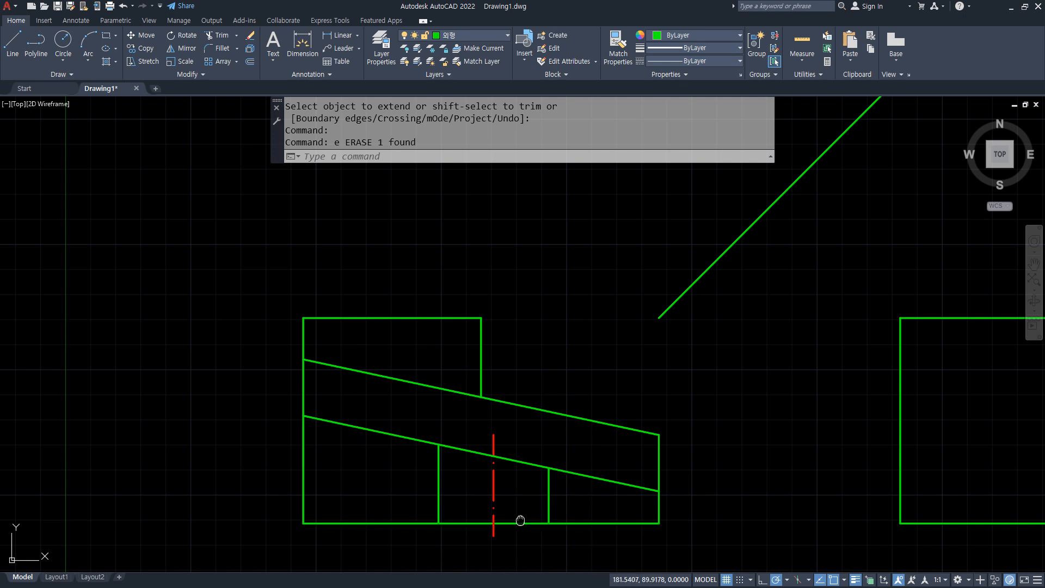
Offset the top view's left edge 71 to the right
middle_click_drag(520, 520, 506, 520)
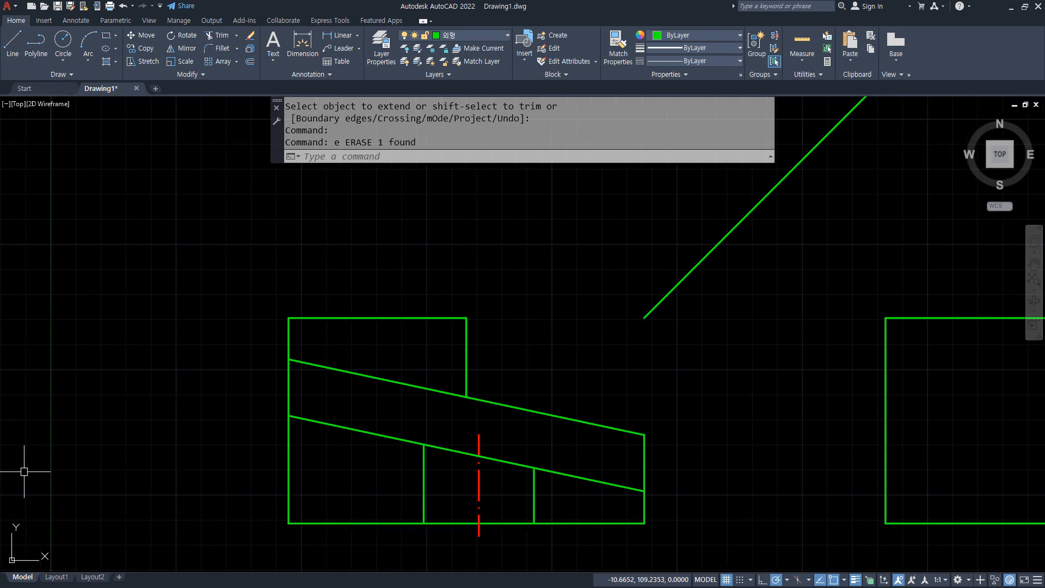
scroll(234, 483, "down", 4)
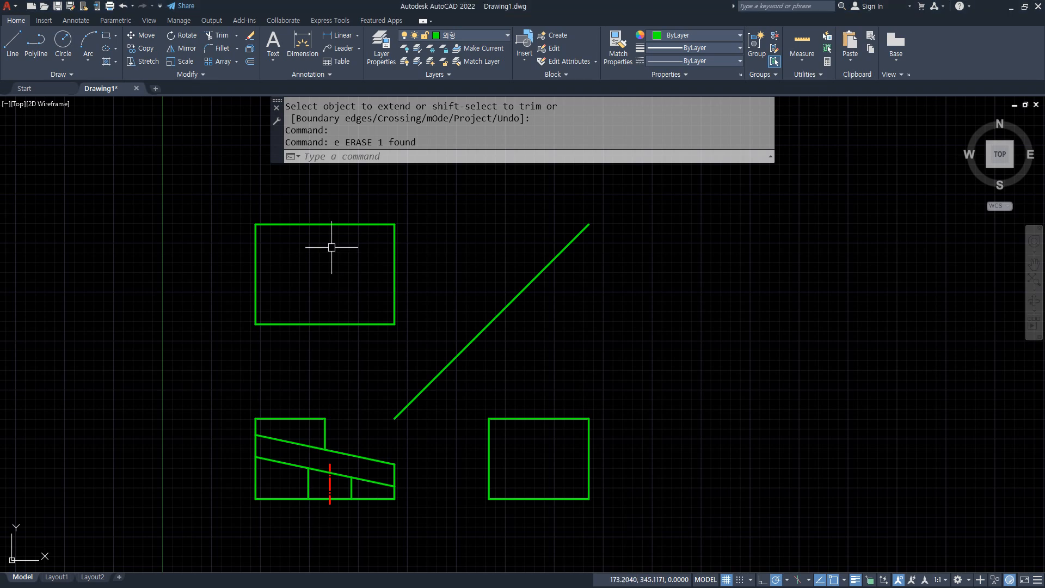
type("o")
key("Return")
type("7")
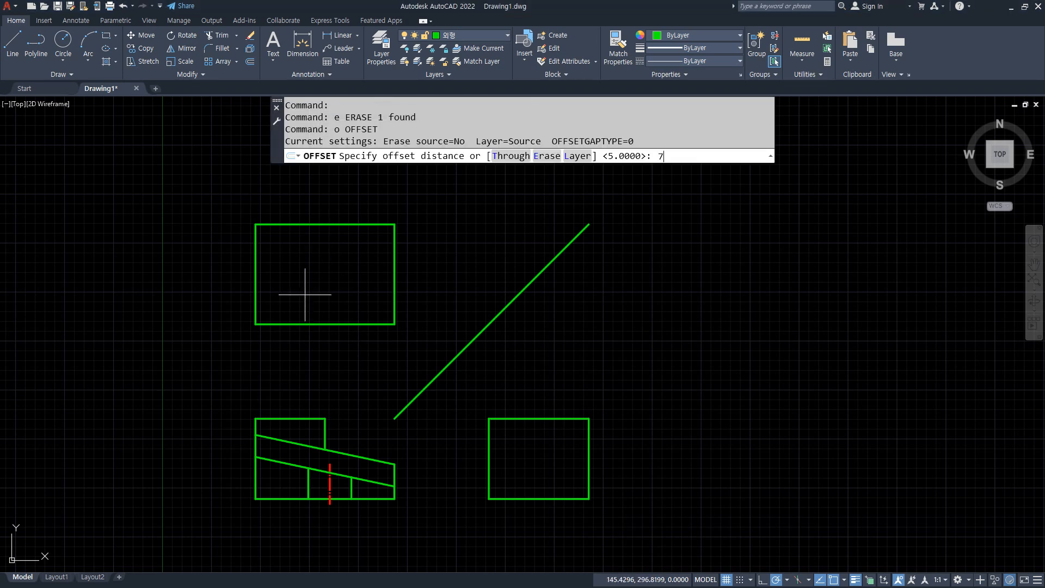
type("1")
key("Return")
left_click(255, 270)
left_click(303, 260)
key("Return")
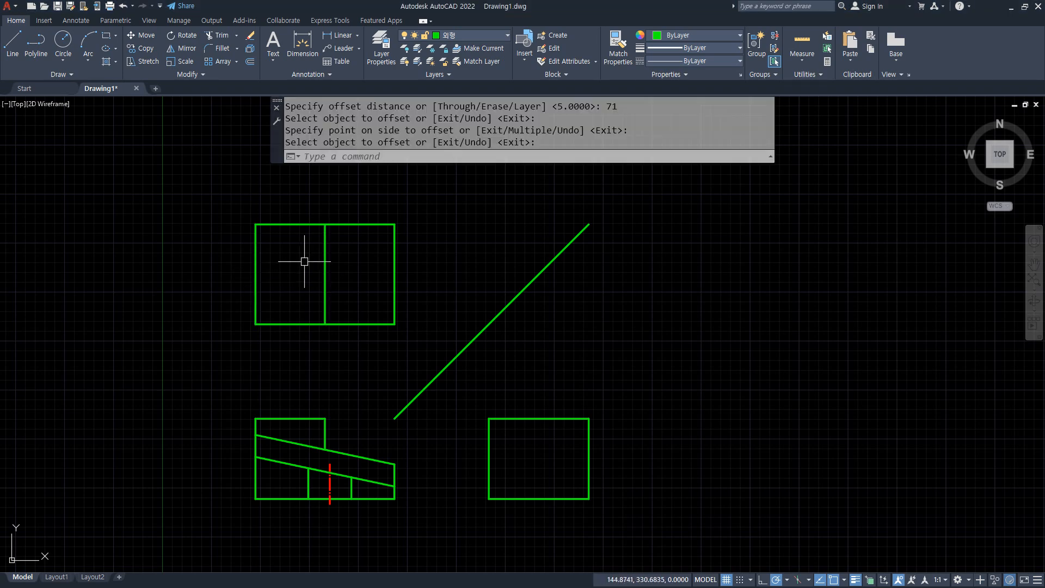
Offset the top view's upper edge 72 downward
key("Return")
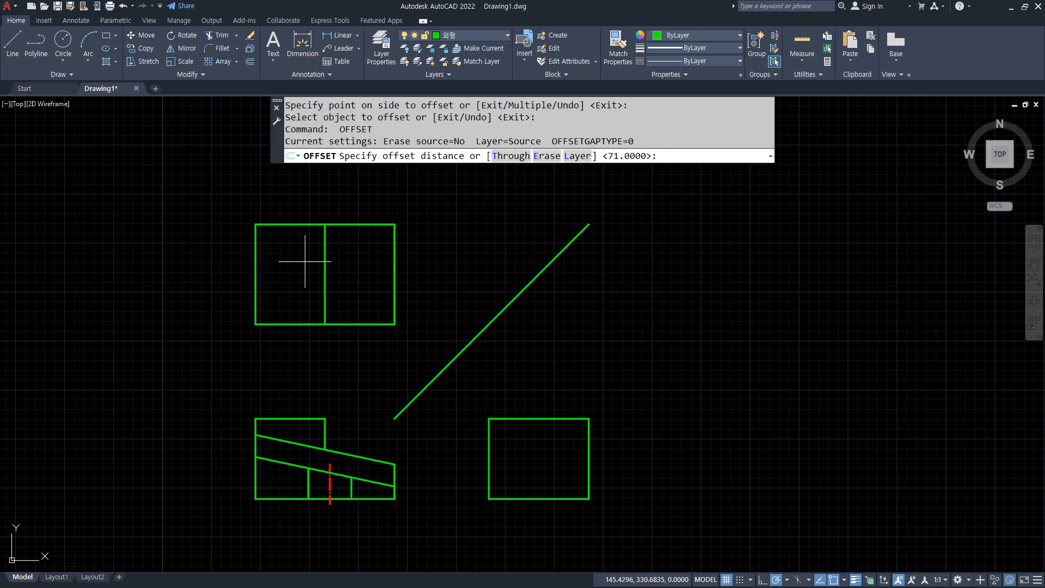
type("72")
key("Return")
left_click(287, 223)
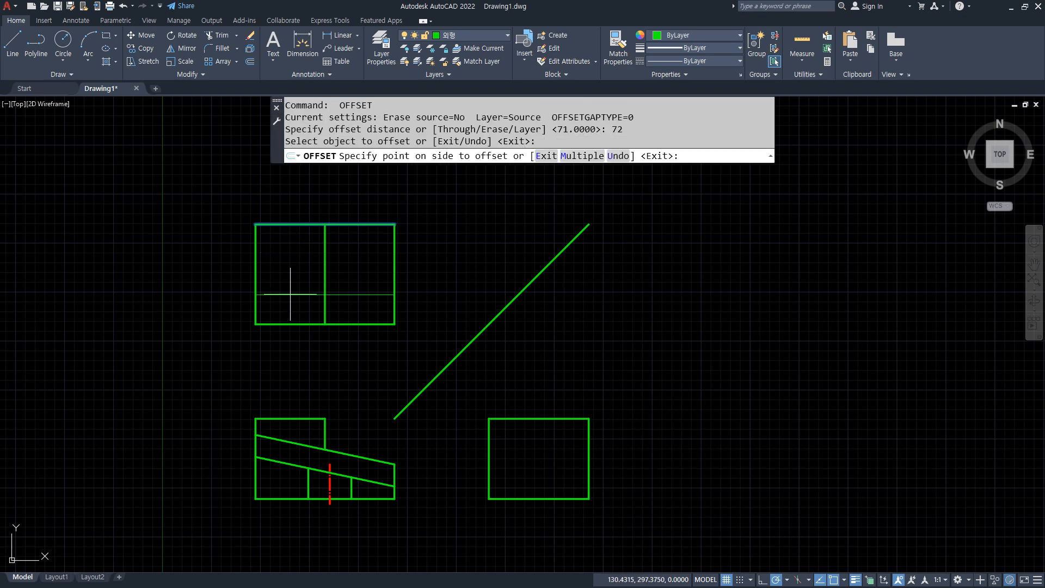
left_click(287, 296)
Join the two offset lines in the top view into a sharp corner with a zero-radius Fillet
type("f")
key("Return")
left_click(314, 295)
left_click(324, 276)
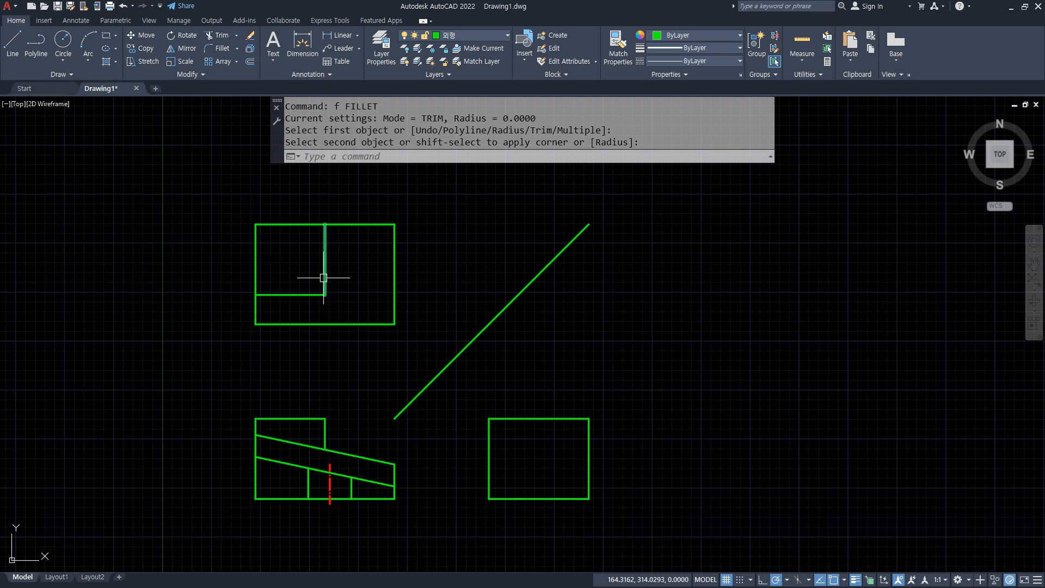
key("Return")
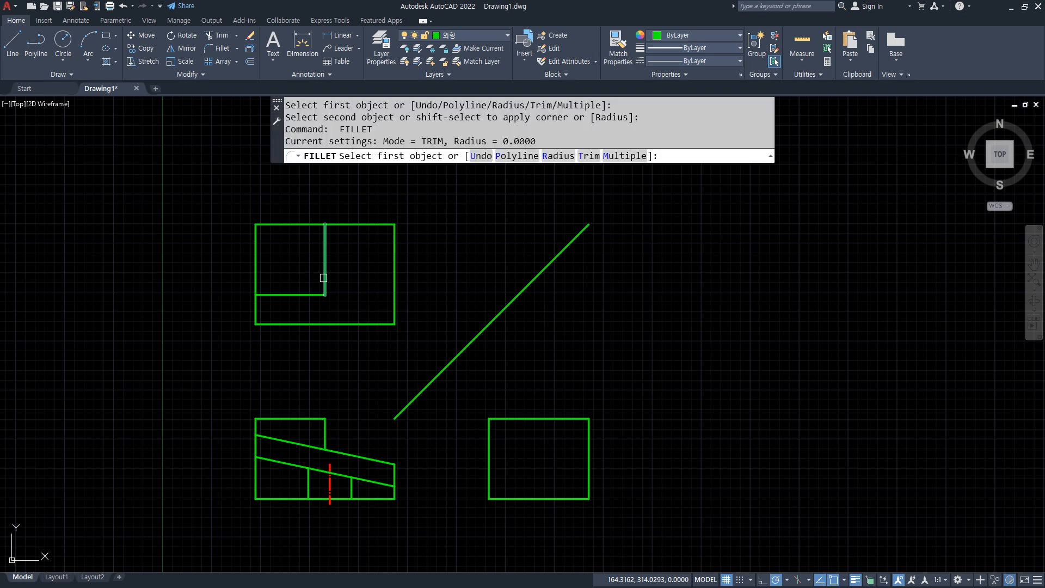
type("36")
key("Return")
left_click(369, 223)
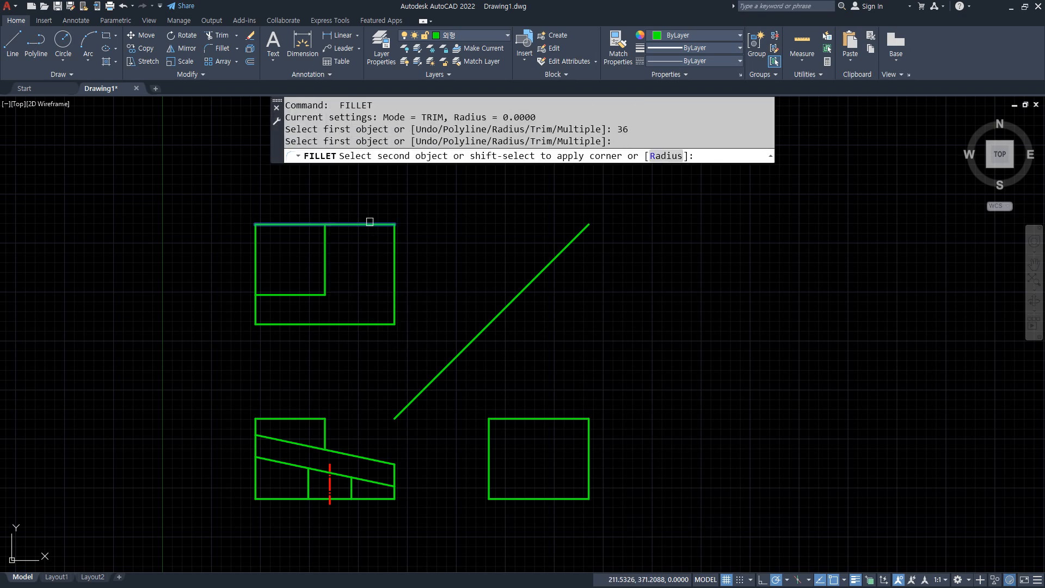
key("Escape")
key("Escape")
Offset the top view's upper edge 36 downward
type("o")
key("Return")
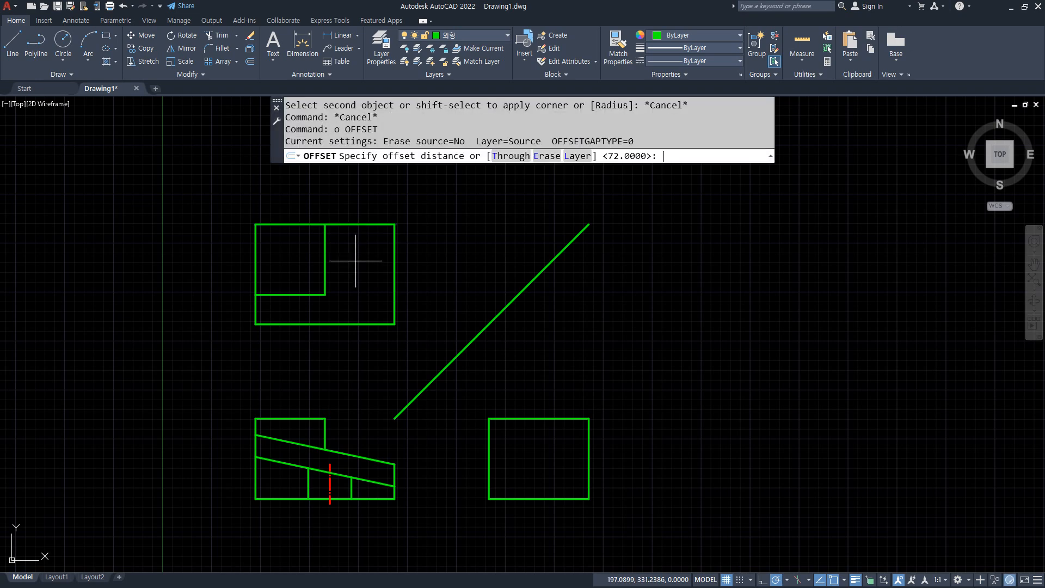
type("36")
key("Return")
left_click(354, 224)
left_click(354, 281)
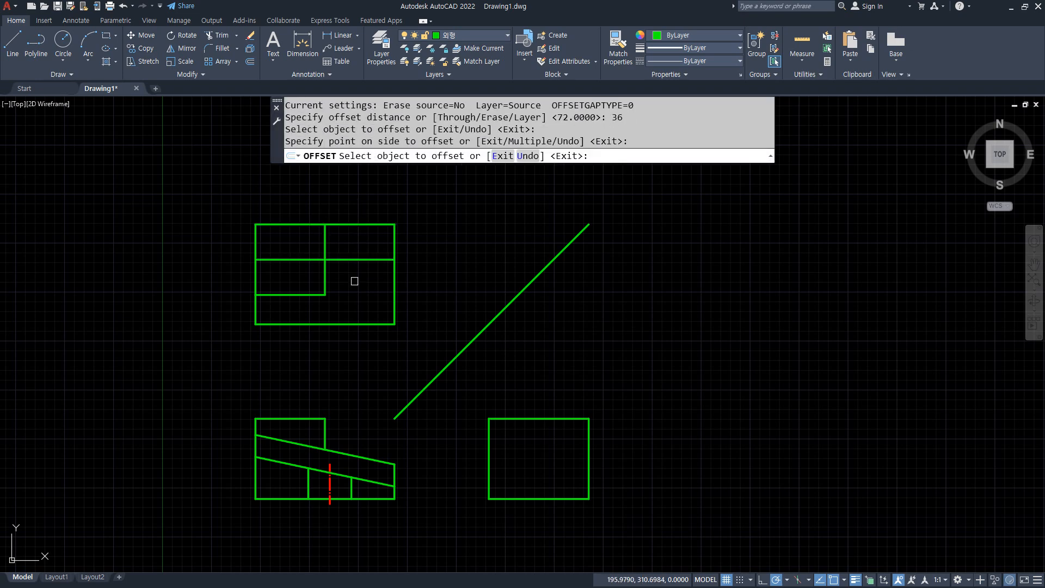
key("Return")
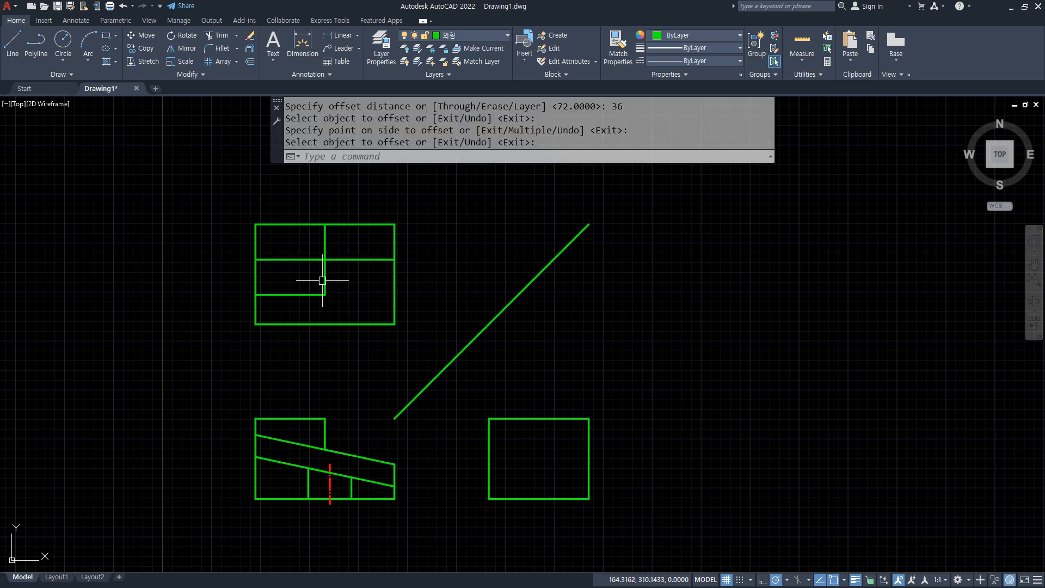
Trim the top view's middle horizontal line left of the inner vertical line
scroll(290, 266, "up", 2)
scroll(290, 266, "up", 2)
middle_click_drag(266, 273, 331, 327)
mouse_move(329, 325)
left_mouse_down()
mouse_move(249, 286)
mouse_move(445, 270)
mouse_move(409, 337)
mouse_move(316, 337)
left_mouse_up()
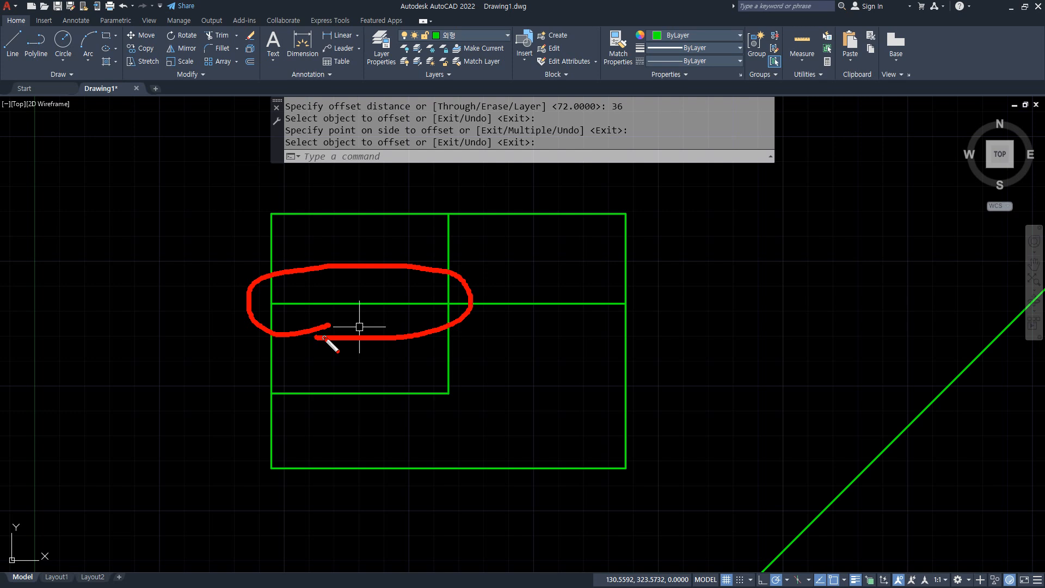
key("Escape")
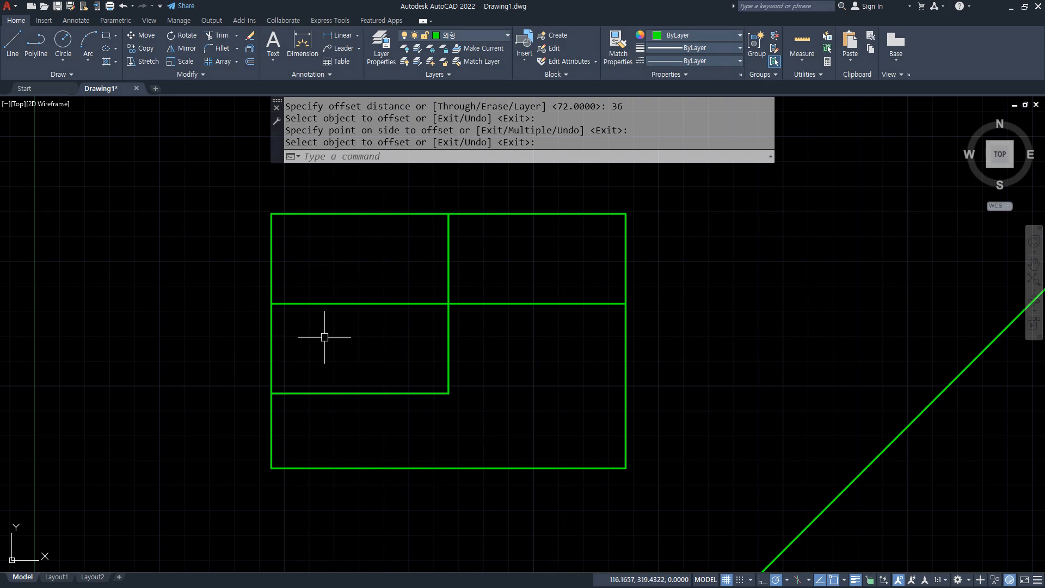
type("tr")
key("Return")
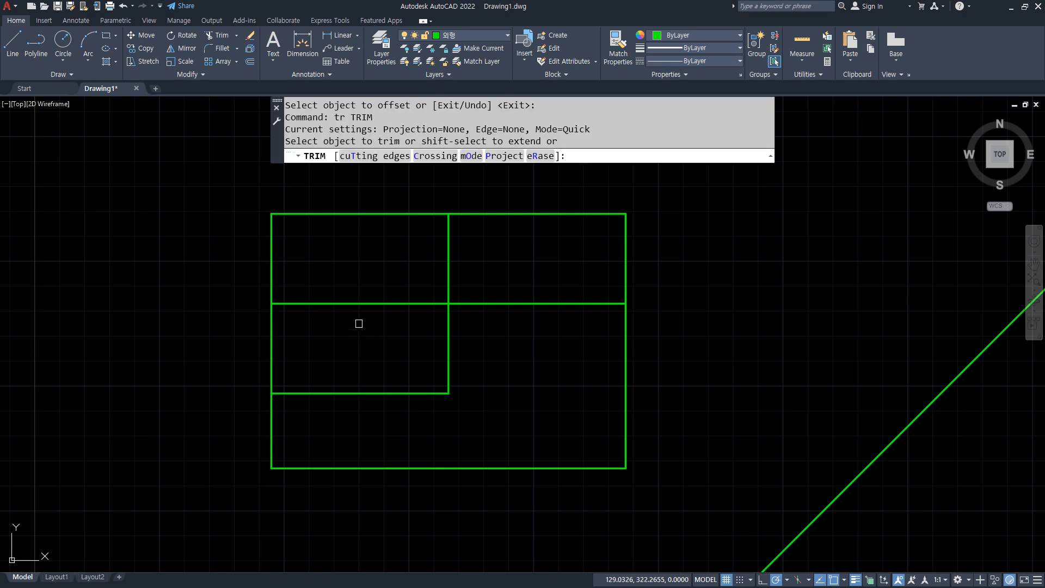
left_click(360, 305)
key("Return")
Draw a line from the middle horizontal's end on the inner vertical to the top view's left edge
type("l")
key("Return")
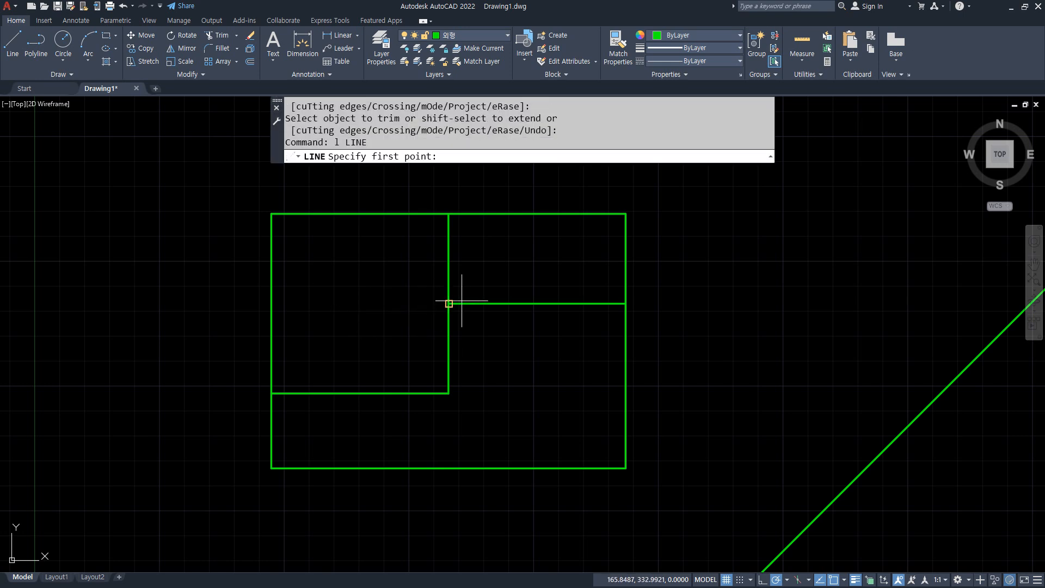
left_click(456, 303)
left_click(271, 304)
key("Return")
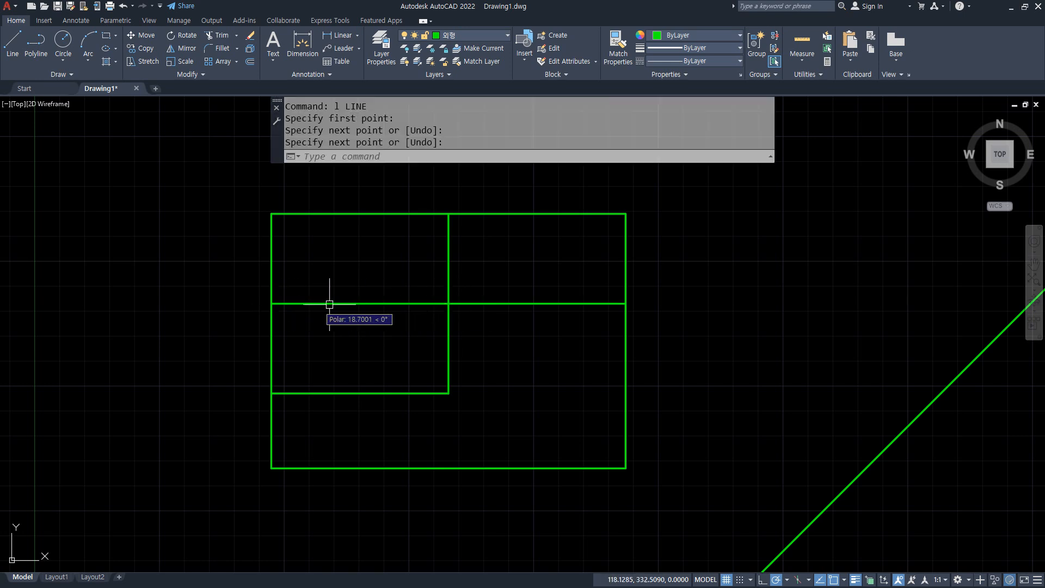
Assign the newly drawn left segment of the middle horizontal to the 은선 layer
left_click(329, 303)
left_click(467, 36)
left_click(456, 78)
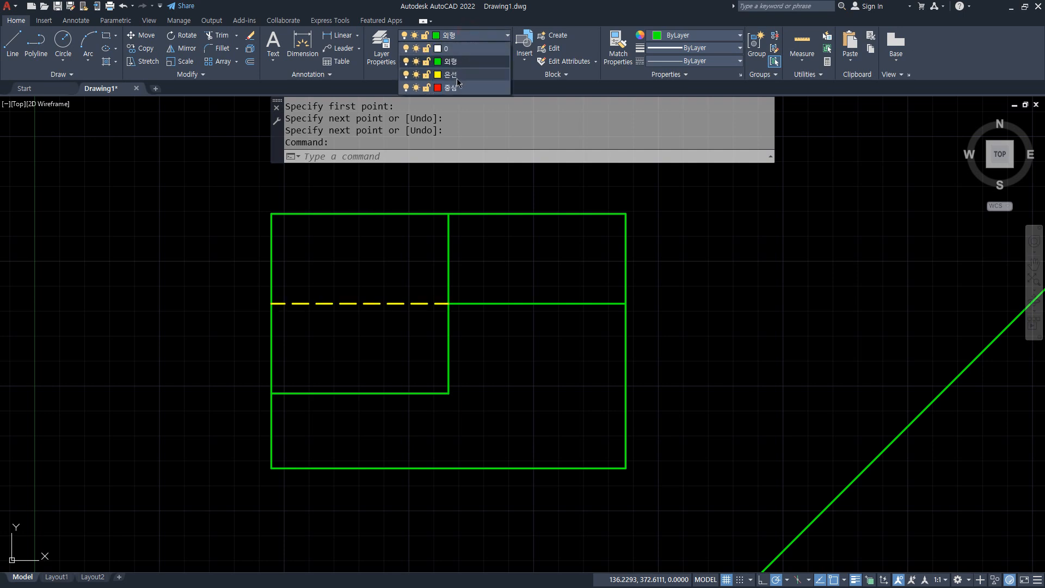
key("Escape")
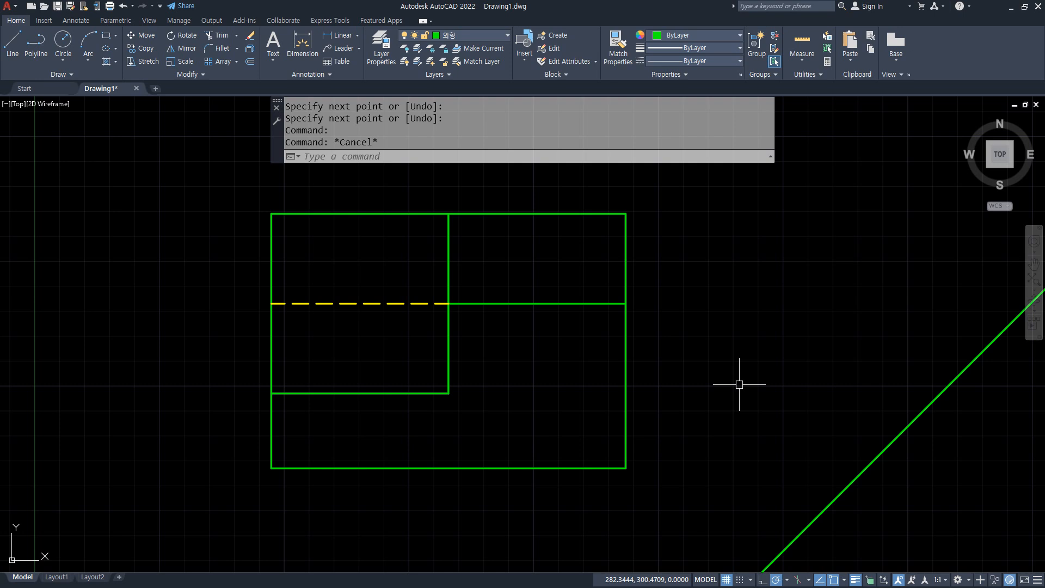
Join the solid right segment and the dashed left segment of the middle horizontal into one line
type("j")
key("Return")
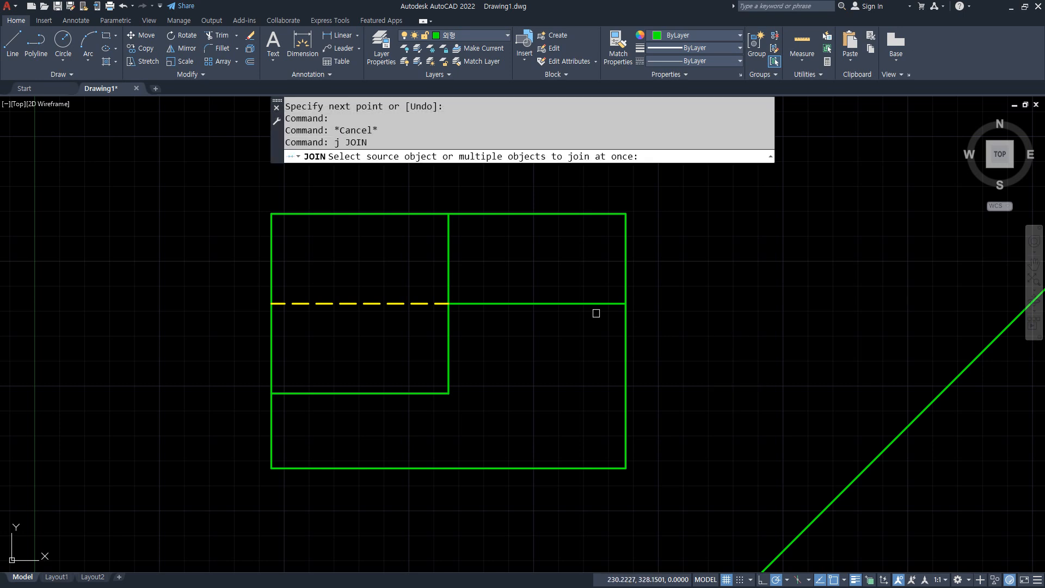
left_click(538, 305)
left_click(397, 303)
key("Return")
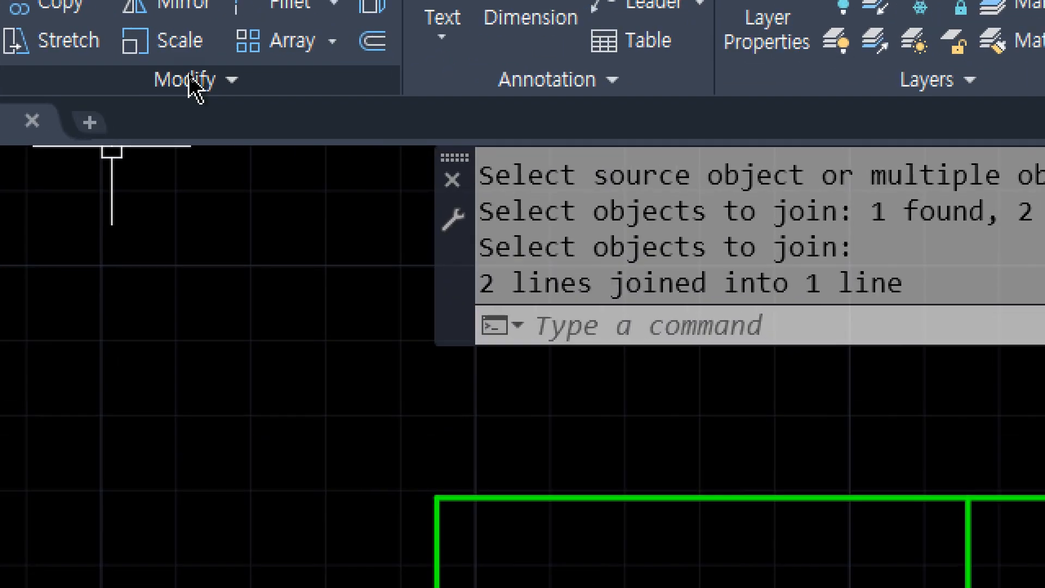
Break the top view's middle horizontal line at its intersection with the inner vertical line using Break at Point, and check both halves
left_click(190, 75)
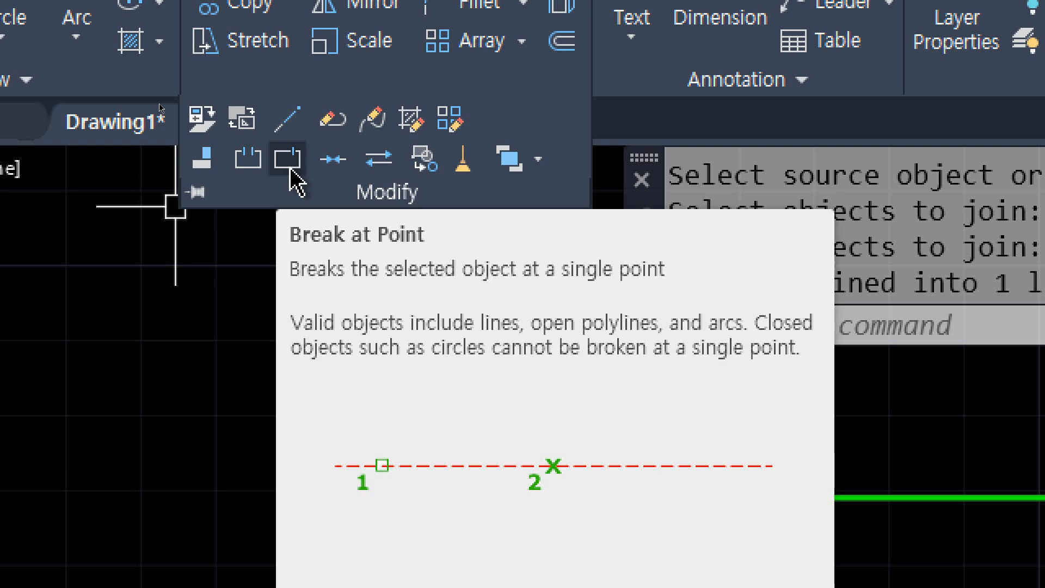
left_click(293, 170)
scroll(762, 501, "down", 4)
middle_click_drag(699, 484, 199, 332)
scroll(234, 362, "up", 2)
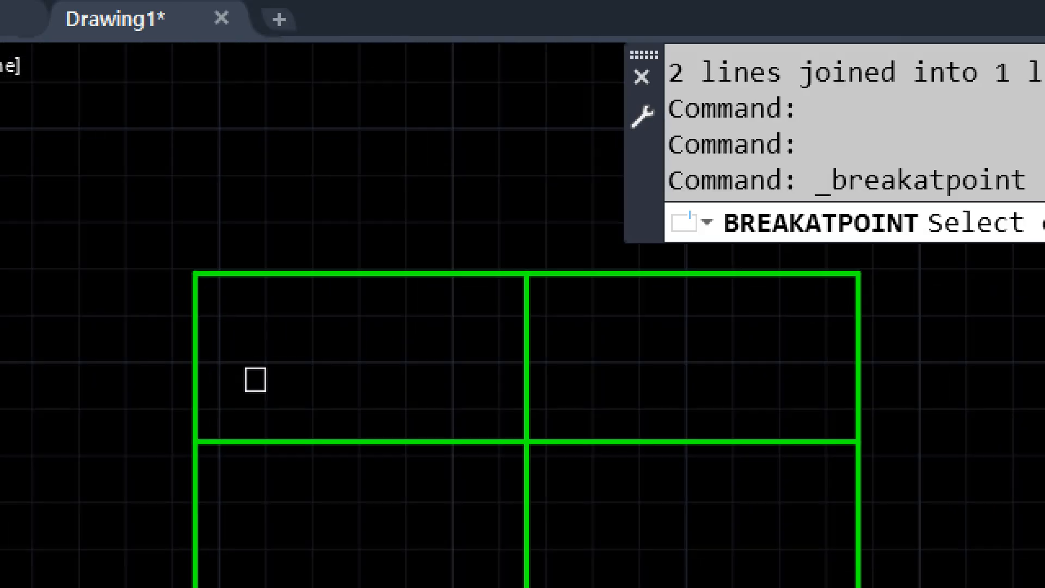
left_click(383, 442)
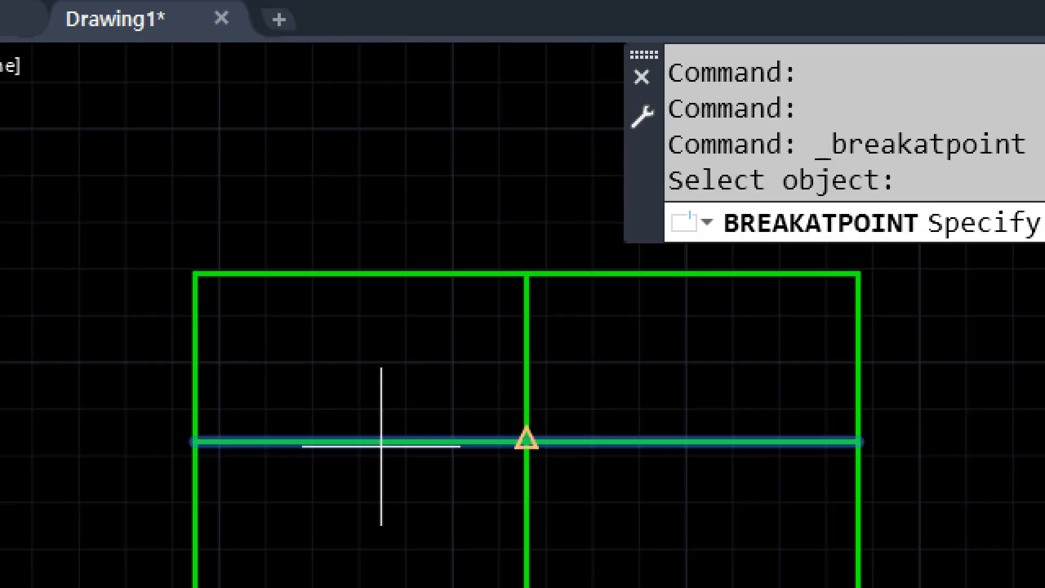
left_click(526, 440)
left_click(445, 441)
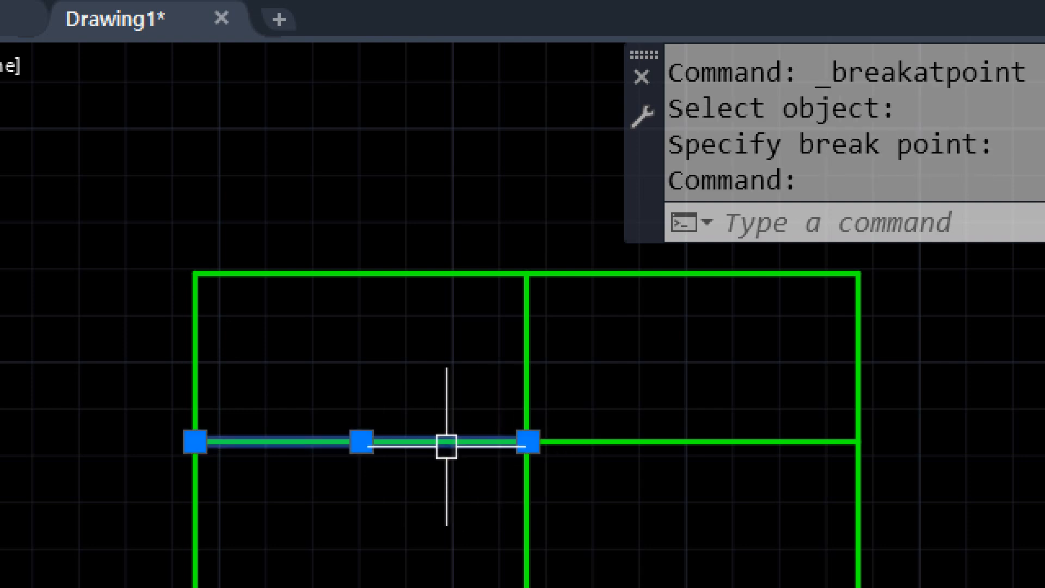
left_click(601, 441)
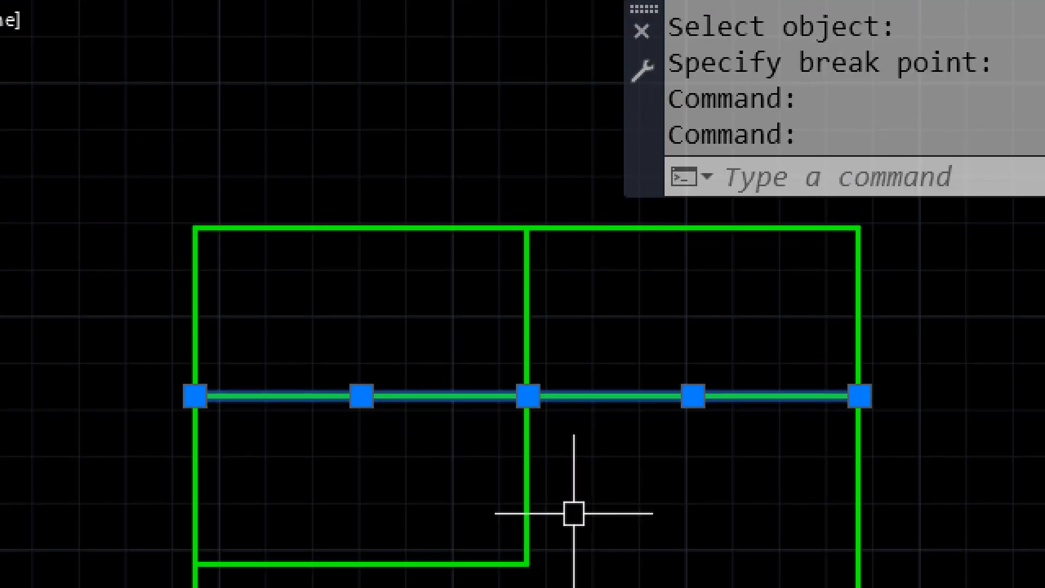
key("Escape")
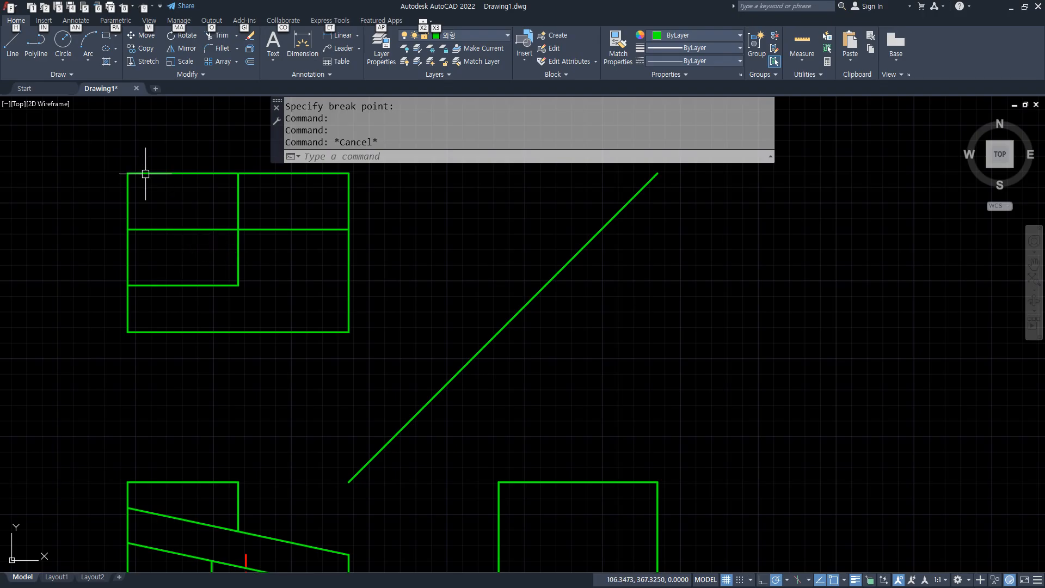
Assign the left half of the top view's middle horizontal line to the 은선 layer
middle_click_drag(145, 173, 196, 228)
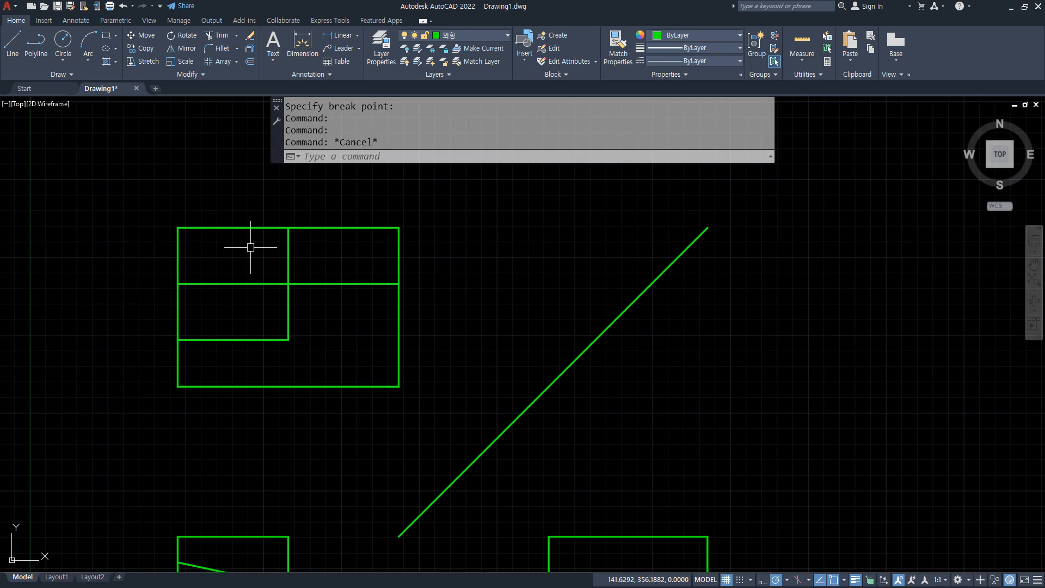
left_click_drag(205, 280, 201, 296)
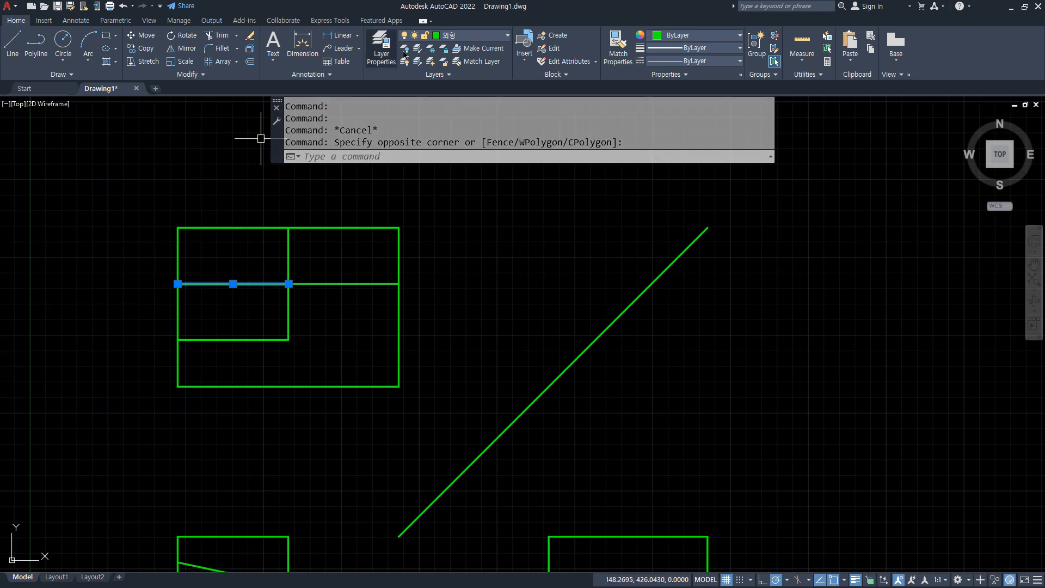
left_click(490, 35)
left_click(468, 70)
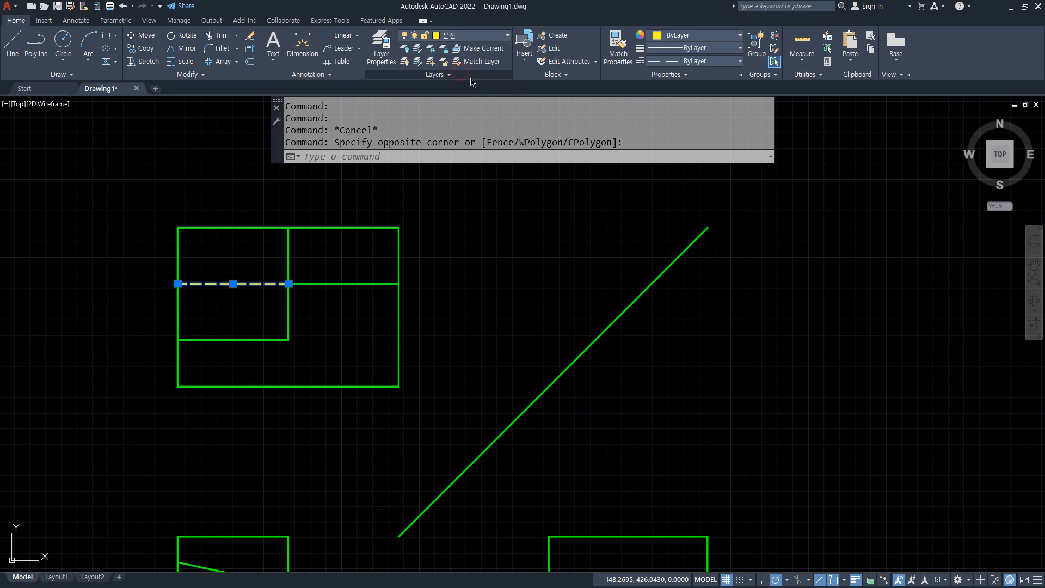
key("Escape")
Offset the top view's right edge 66 inward to the left
scroll(250, 276, "up", 2)
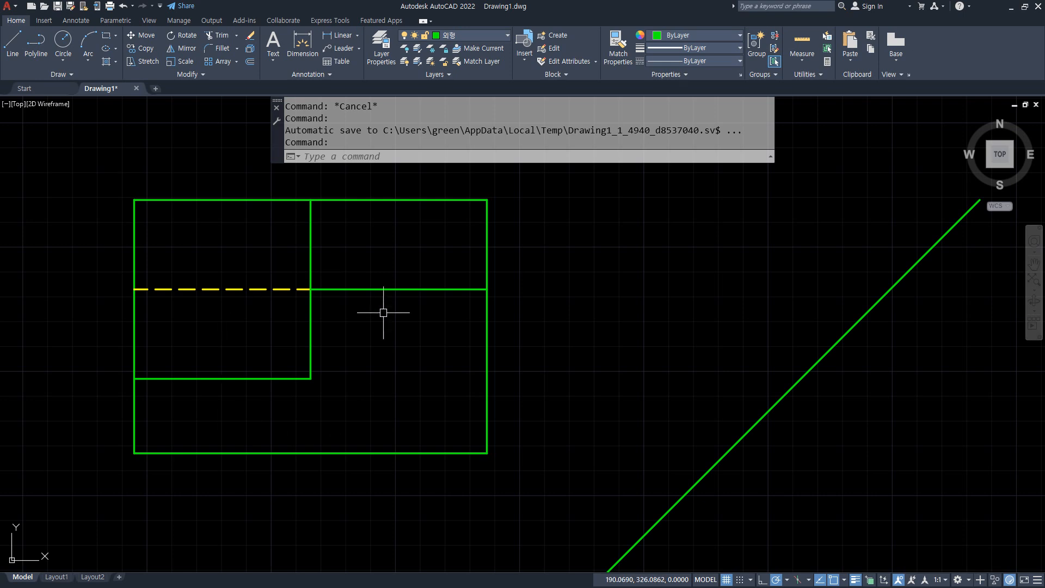
type("o")
key("Return")
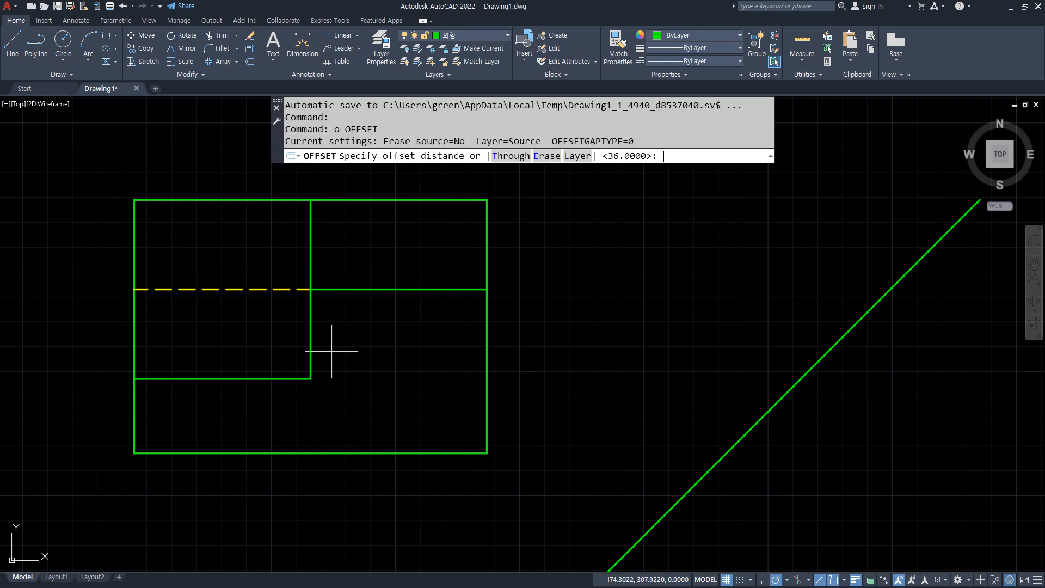
type("66")
key("Return")
left_click(487, 398)
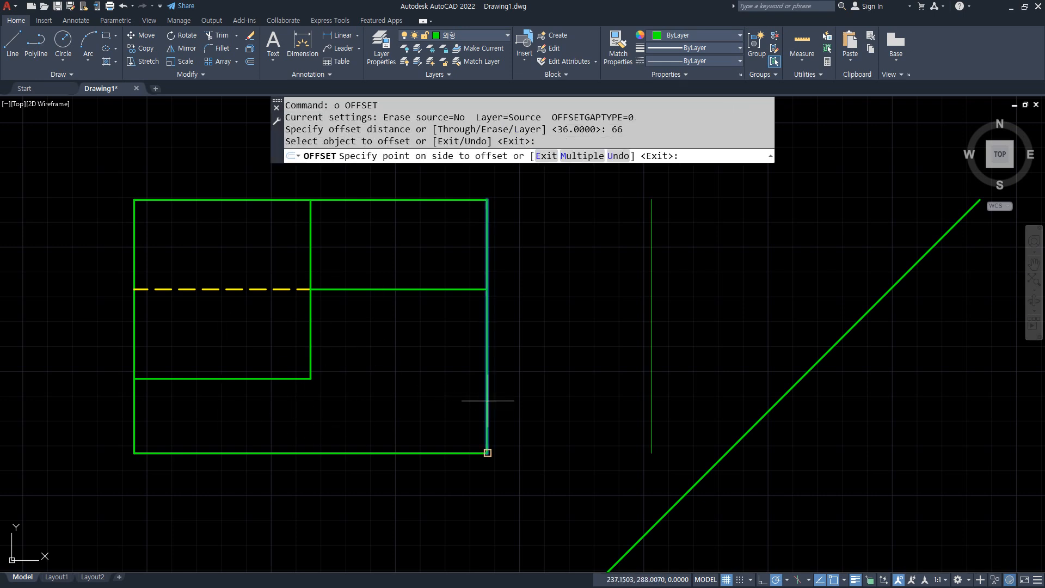
left_click(415, 405)
key("Return")
Offset the top view's bottom edge 25 upward
key("Return")
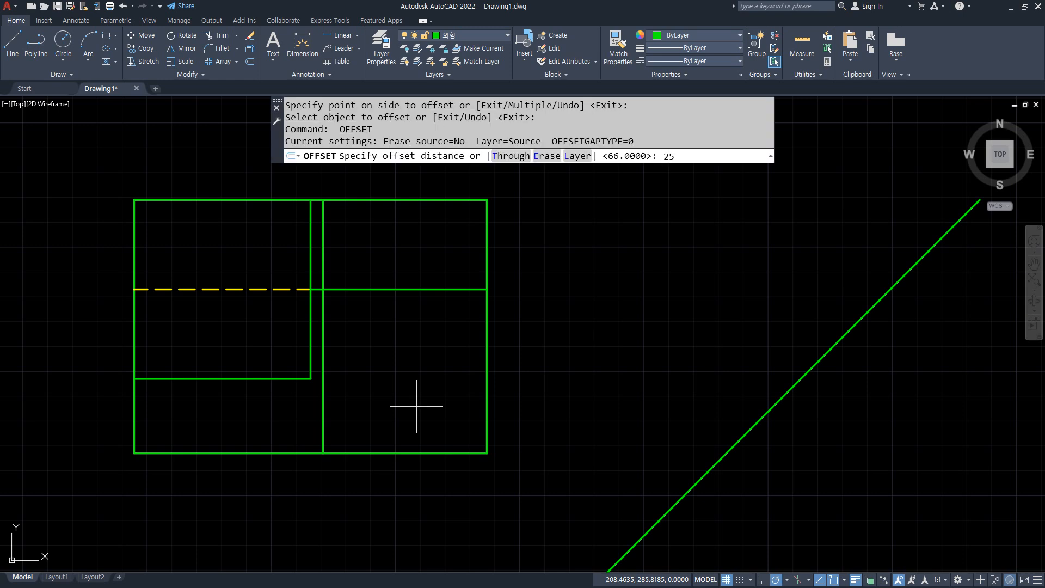
type("25")
key("Return")
left_click(366, 452)
left_click(356, 422)
key("Return")
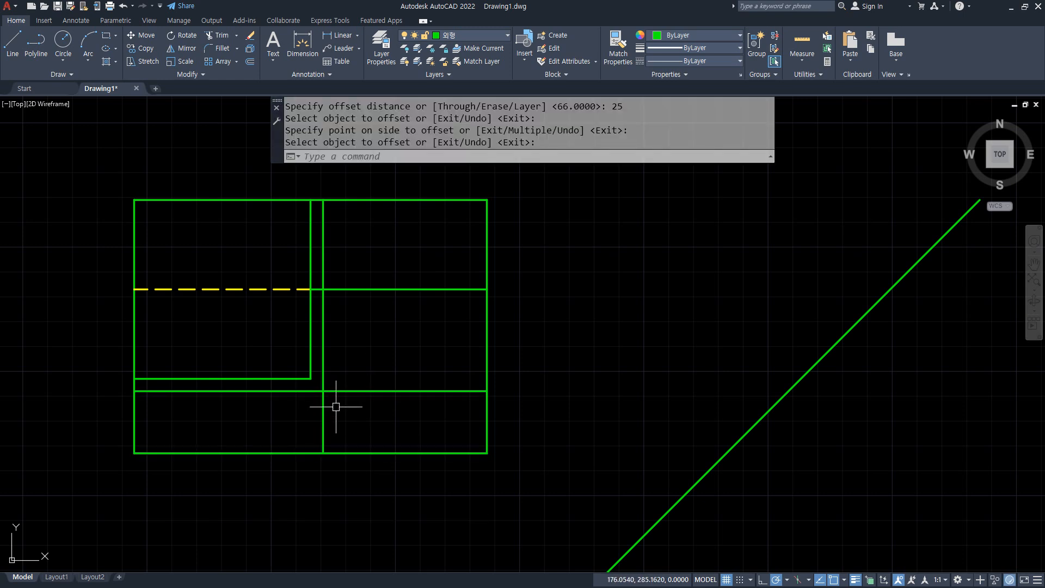
Draw a circle of radius 22 centred where the two new offset lines intersect
type("c")
key("Return")
left_click(323, 392)
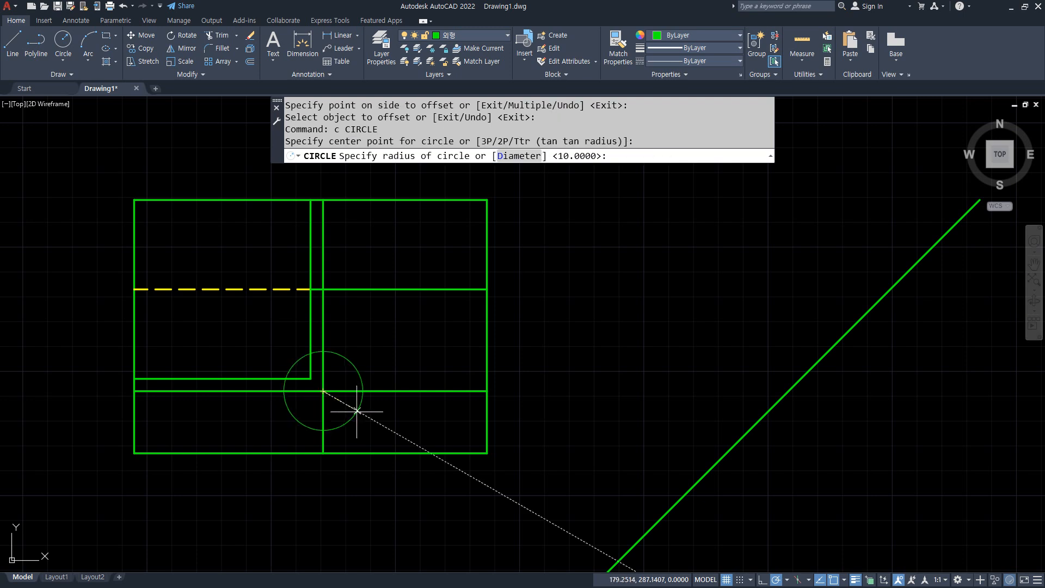
type("22")
key("Return")
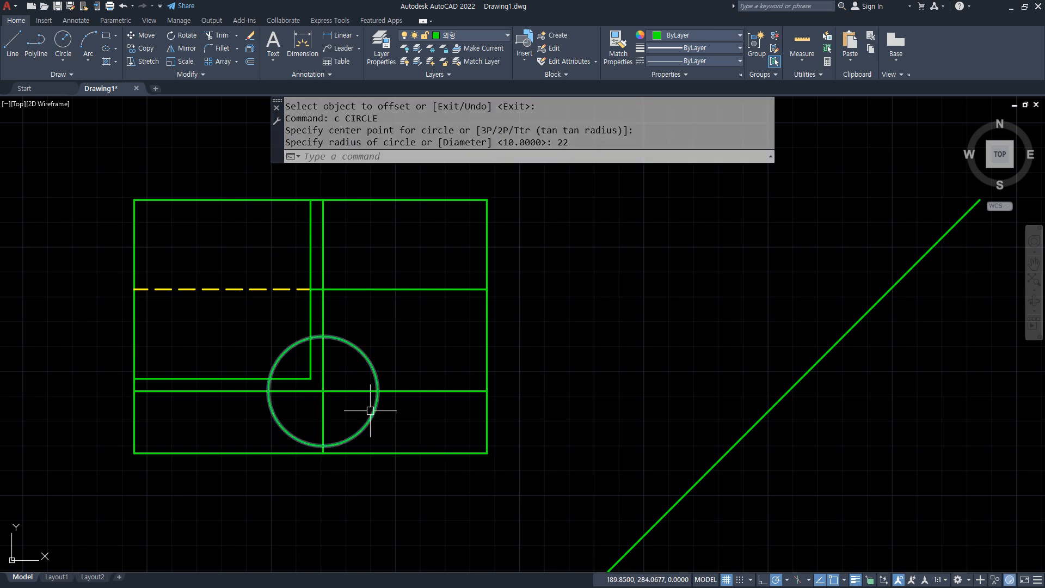
Draw vertical lines from the circle's right and left quadrants down to the top view's bottom edge
type("l")
key("Return")
left_click(377, 390)
left_click(378, 452)
key("Return")
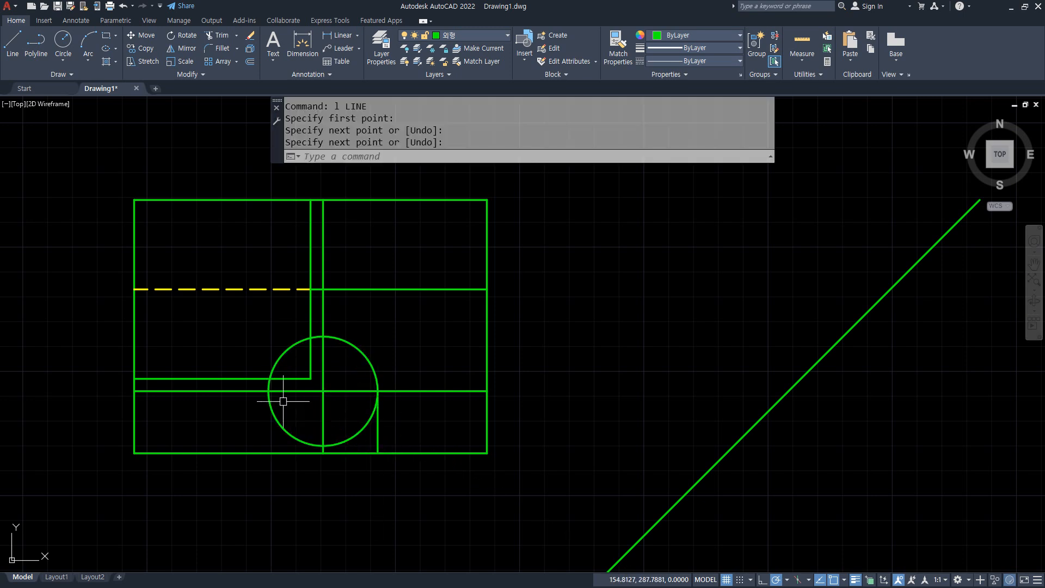
key("Return")
left_click(268, 391)
left_click(268, 452)
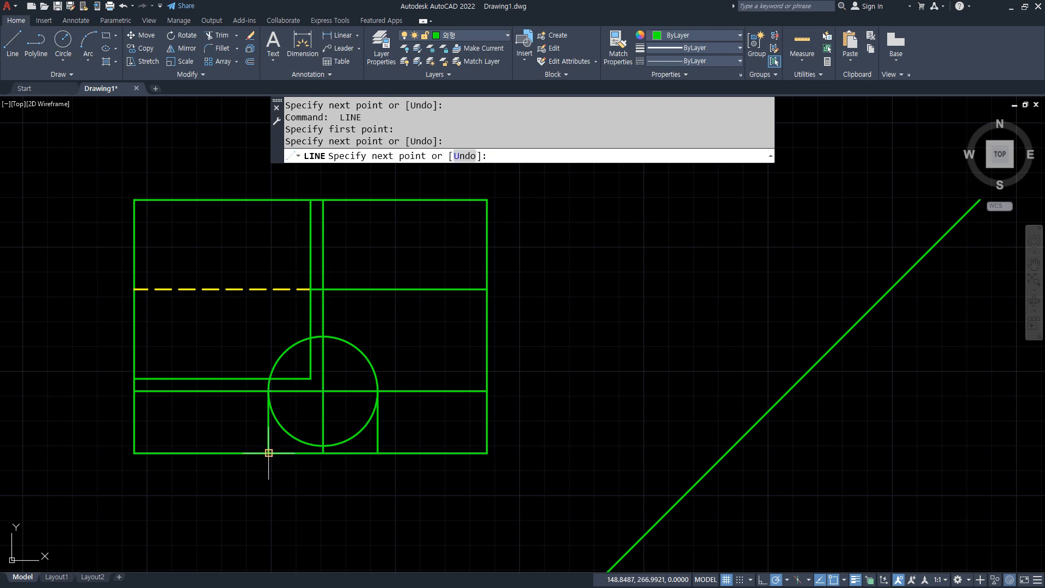
key("Return")
Offset the circle outward by 5 as a boundary for its centre lines
type("o")
key("Return")
type("5")
key("Return")
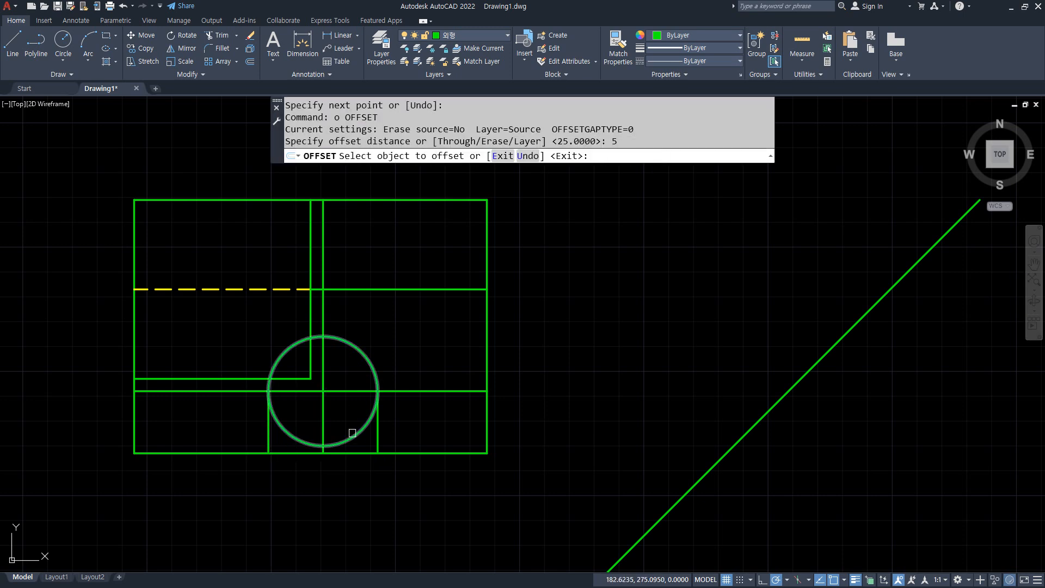
left_click(353, 436)
left_click(395, 463)
key("Return")
Trim the horizontal and vertical construction lines where they extend beyond the outer circle
type("tr")
key("Return")
left_click(415, 391)
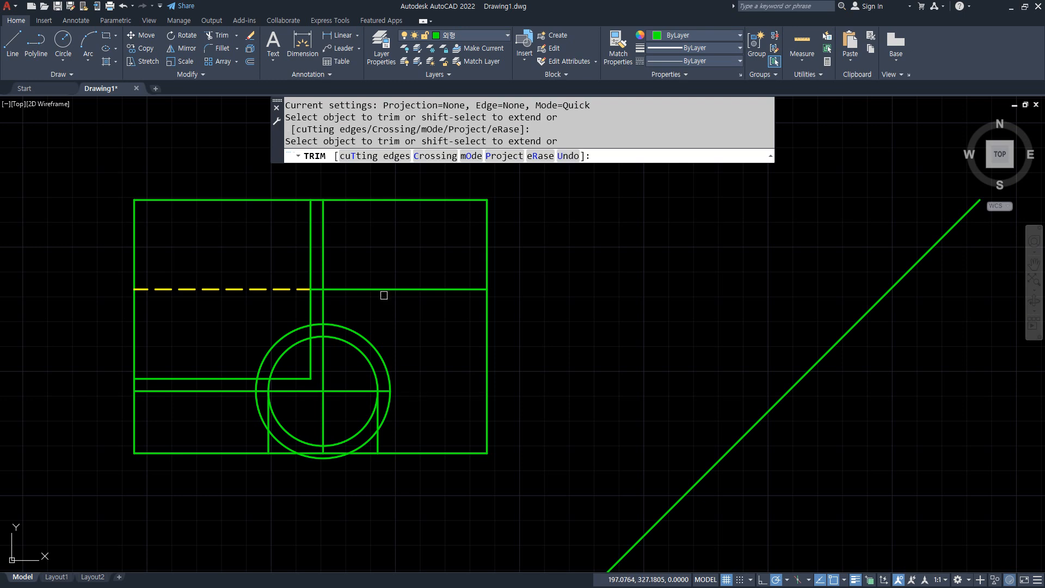
left_click(323, 247)
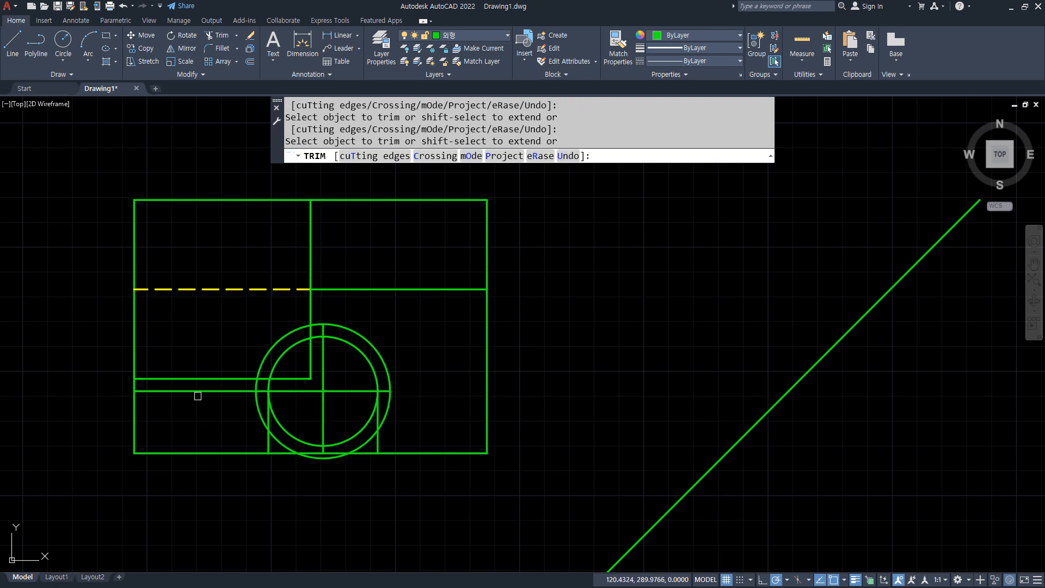
mouse_move(195, 397)
left_mouse_down()
mouse_move(182, 385)
mouse_move(182, 397)
left_mouse_up()
scroll(320, 477, "up", 4)
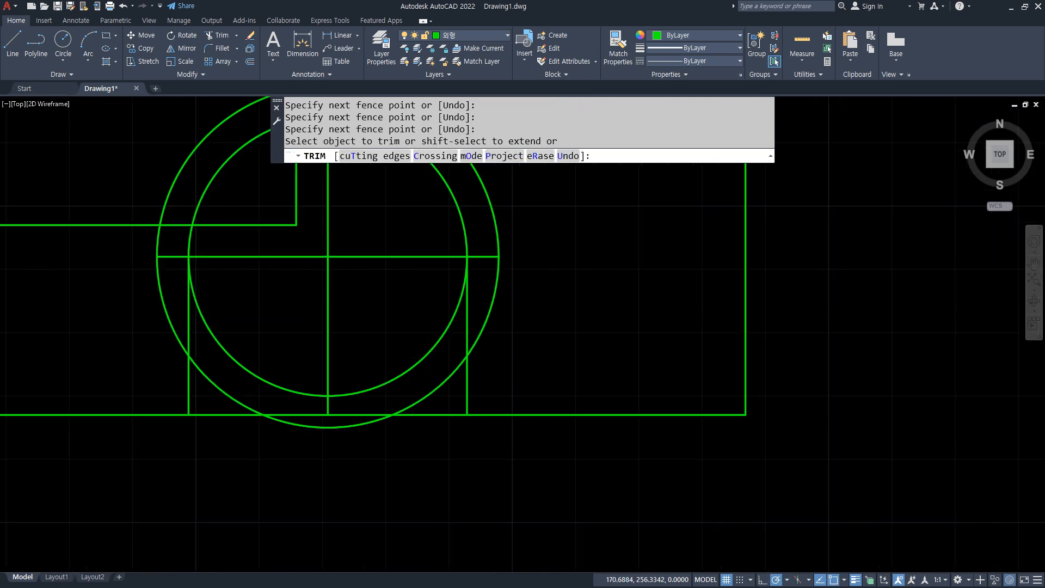
key("Escape")
Erase the outer helper circle
left_click(349, 426)
type("e")
key("Return")
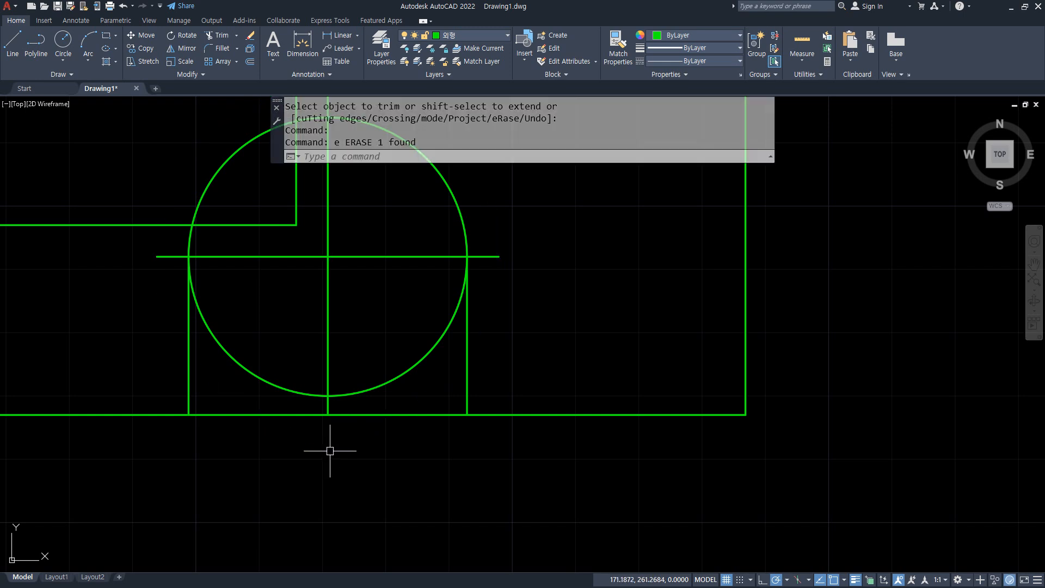
Offset the top view's bottom edge 5 downward as a helper line
type("o")
key("Return")
key("Return")
left_click(350, 415)
left_click(350, 473)
key("Return")
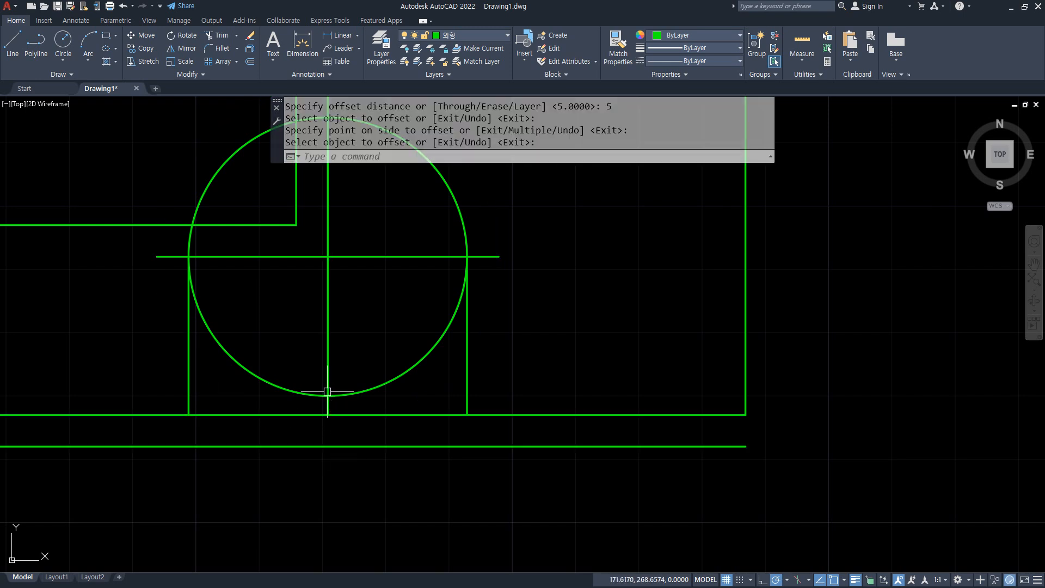
Extend the circle's vertical centre line down to the helper line below the bottom edge, and erase the helper line
type("ex")
key("Return")
left_click(325, 401)
left_click(385, 445)
key("Escape")
left_click(384, 446)
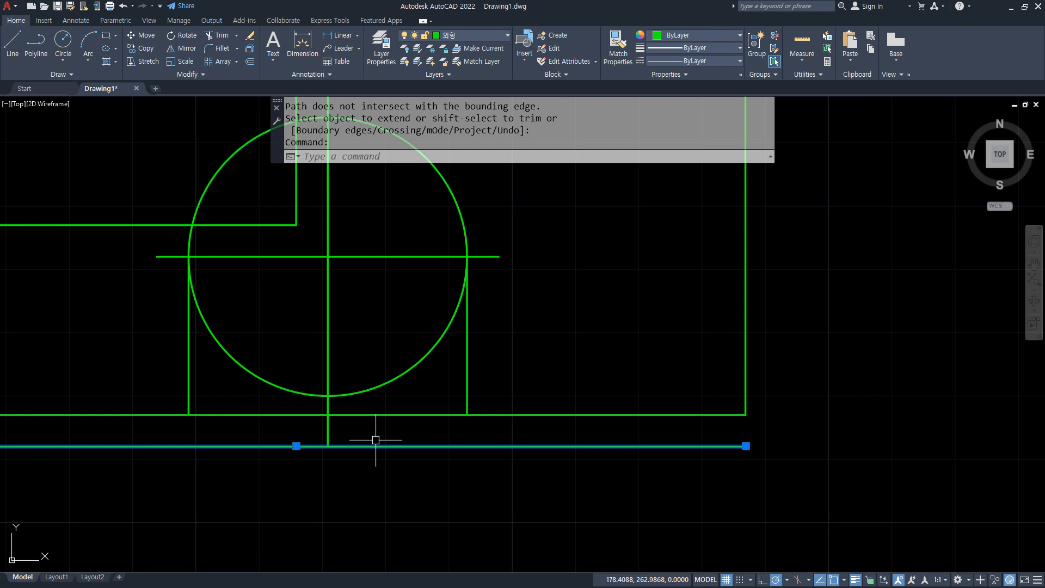
type("e")
key("Return")
Assign the circle's horizontal and vertical centre lines to the 중심 layer
scroll(373, 342, "down", 2)
left_click(363, 323)
left_click(341, 282)
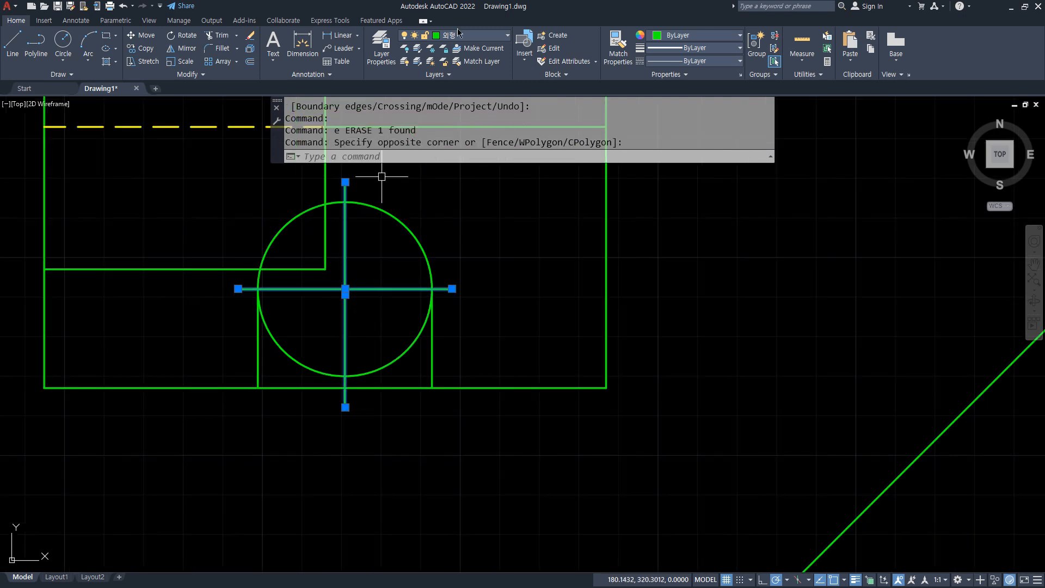
left_click(460, 35)
left_click(455, 88)
key("Escape")
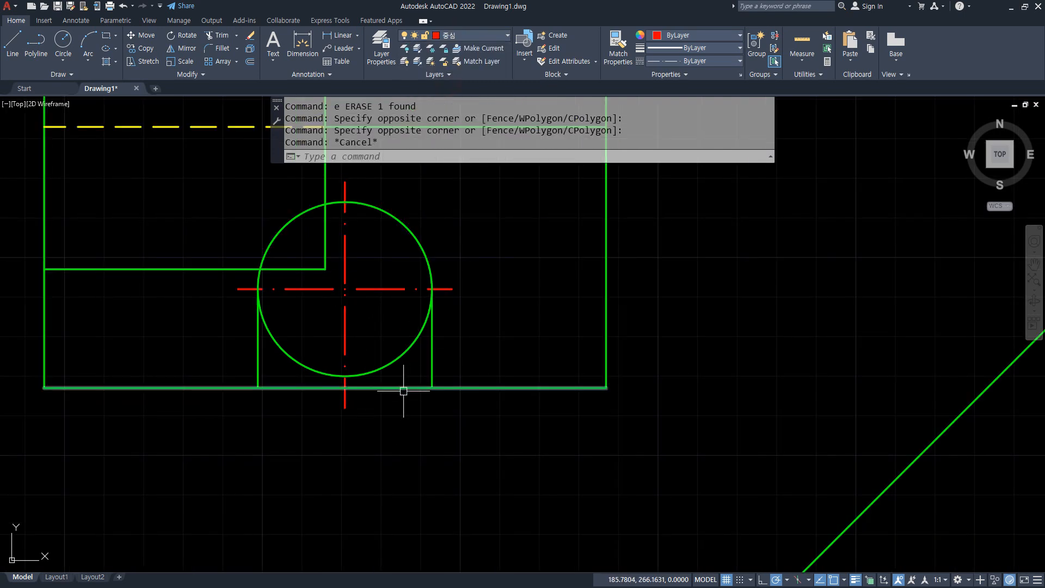
Trim away the circle's lower half and the bottom edge between the two vertical lines to form an arched slot
type("tr")
key("Return")
left_click_drag(408, 313, 399, 421)
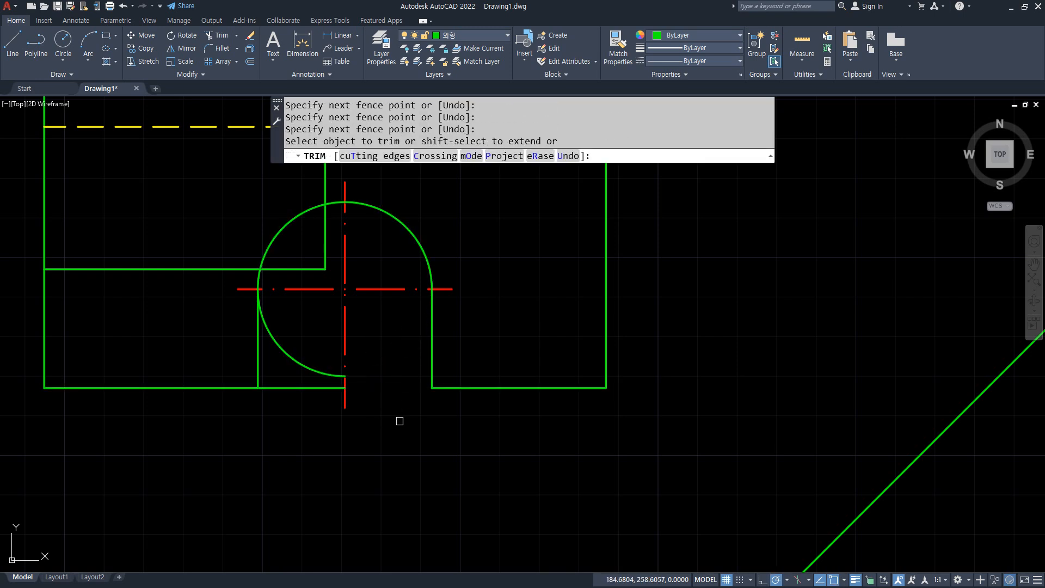
left_click_drag(285, 324, 292, 424)
middle_click_drag(310, 332, 280, 417)
mouse_move(255, 348)
left_mouse_down()
mouse_move(234, 263)
mouse_move(333, 319)
mouse_move(254, 359)
left_mouse_up()
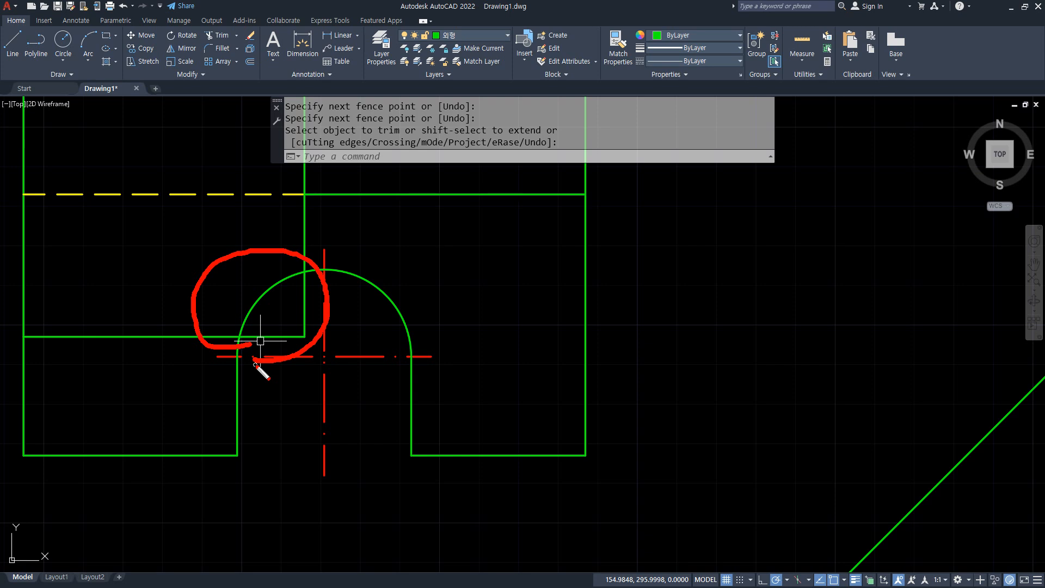
left_click_drag(260, 340, 259, 340)
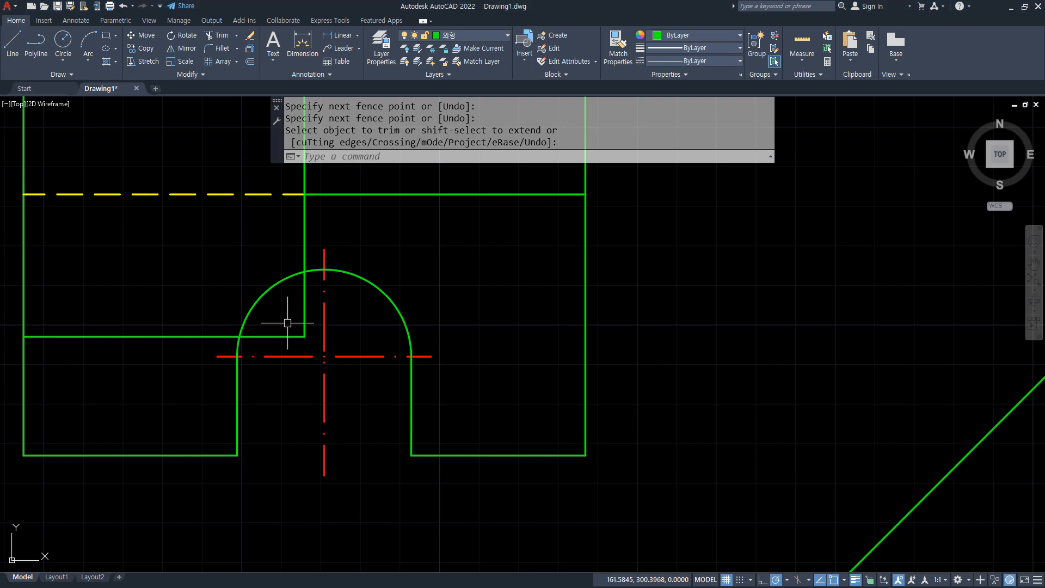
Trim the part of the slot's arc lying inside the inner rectangle's lower-right corner
key("Return")
key("Return")
left_click(276, 284)
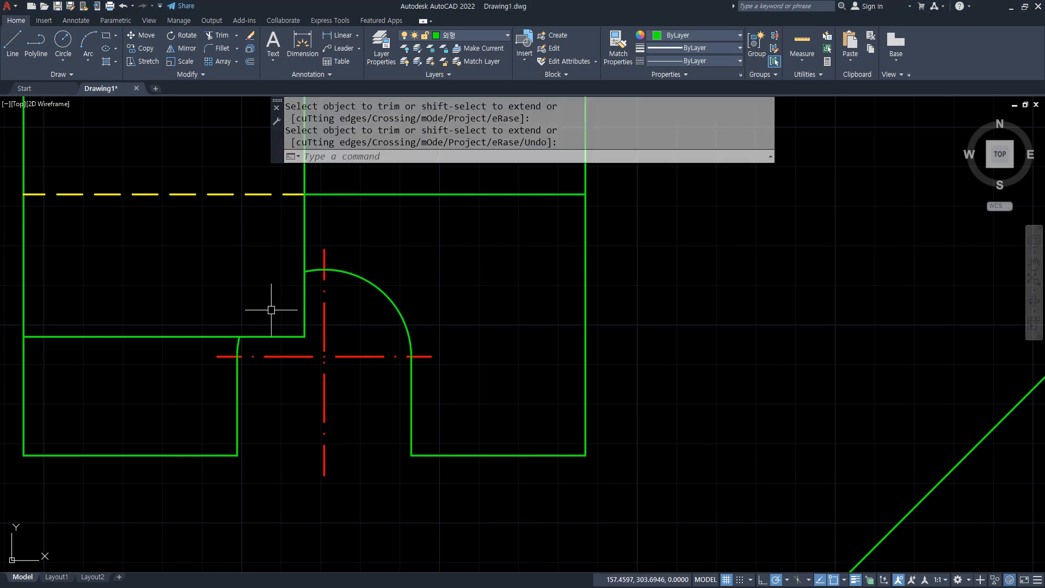
key("Return")
Draw a circle centred on the centre lines' intersection, passing through the trimmed arc's end on the inner vertical line
type("c")
key("Return")
left_click(324, 357)
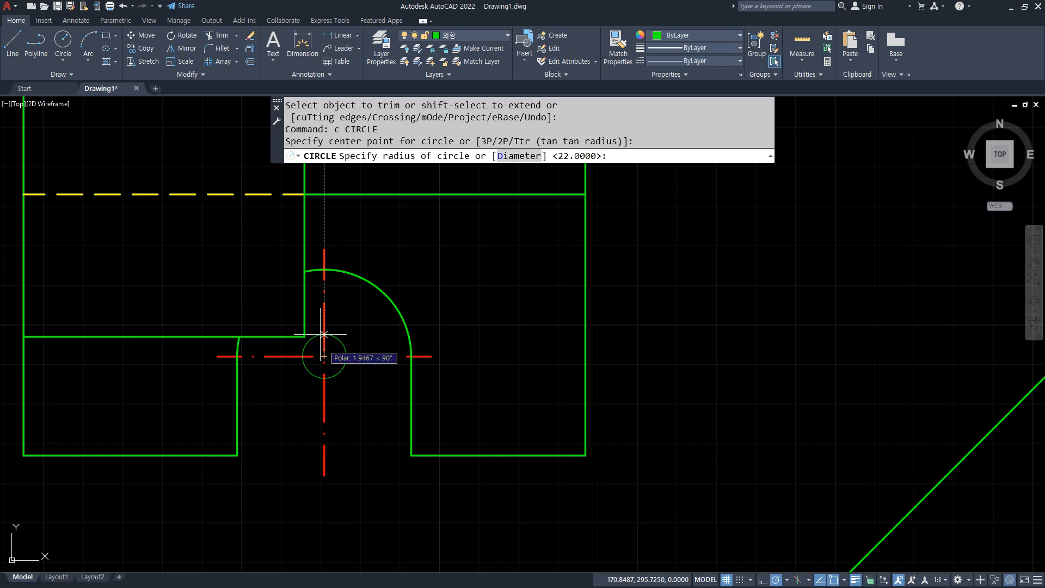
left_click(304, 271)
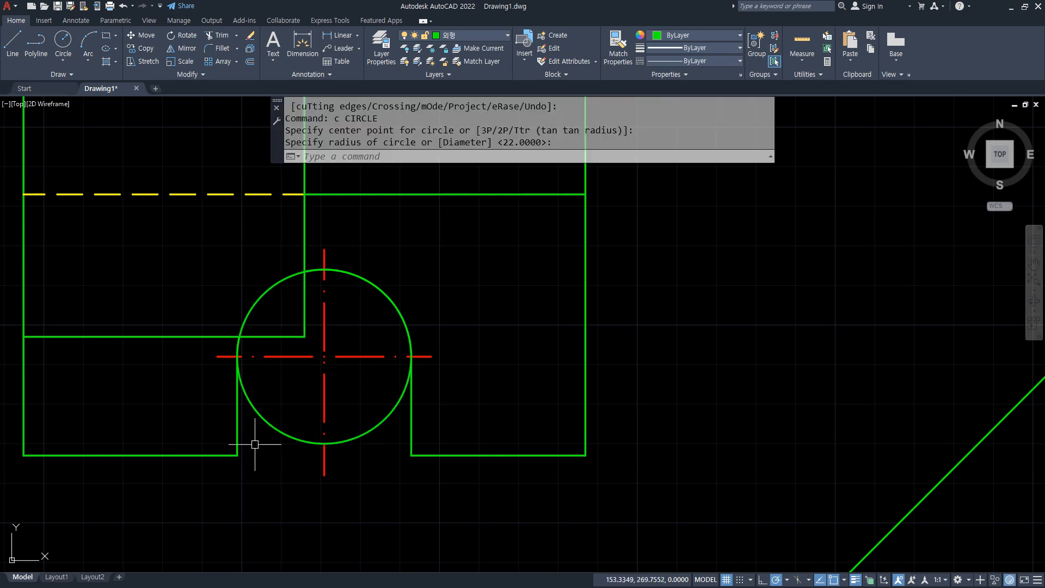
Trim away the lower half of the redrawn circle between the slot's vertical sides
type("tr")
key("Return")
left_click(271, 420)
left_click(361, 431)
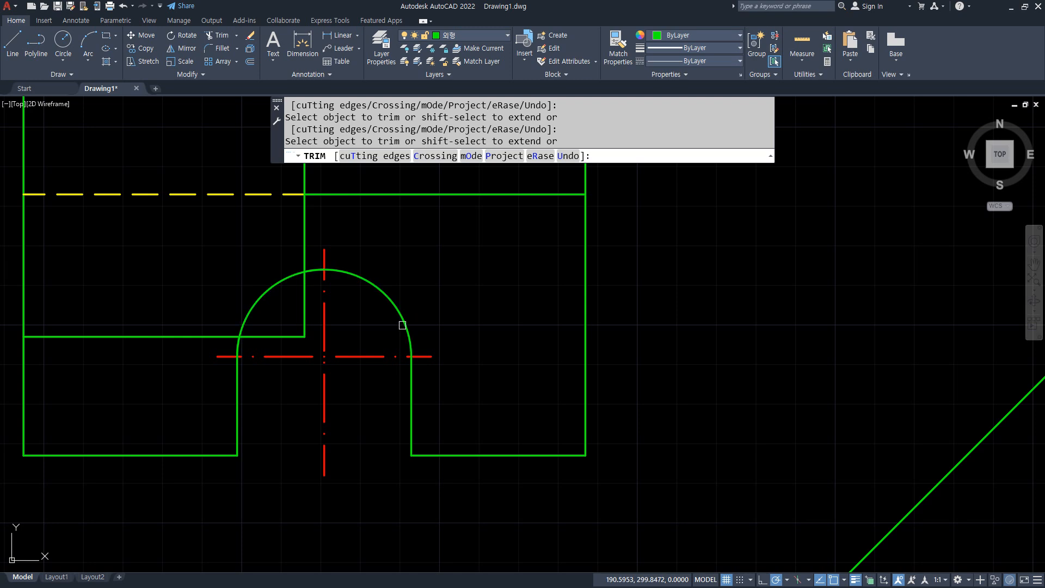
key("Return")
Trim the redrawn arc to the right of the inner vertical line, and delete its remaining left portion
key("Return")
left_click(315, 269)
key("Return")
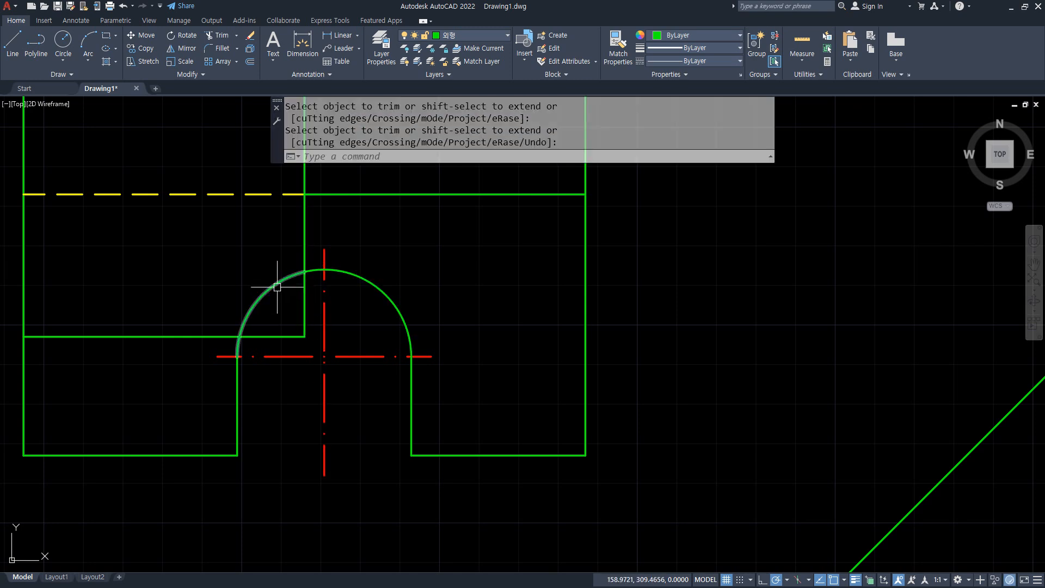
left_click(276, 285)
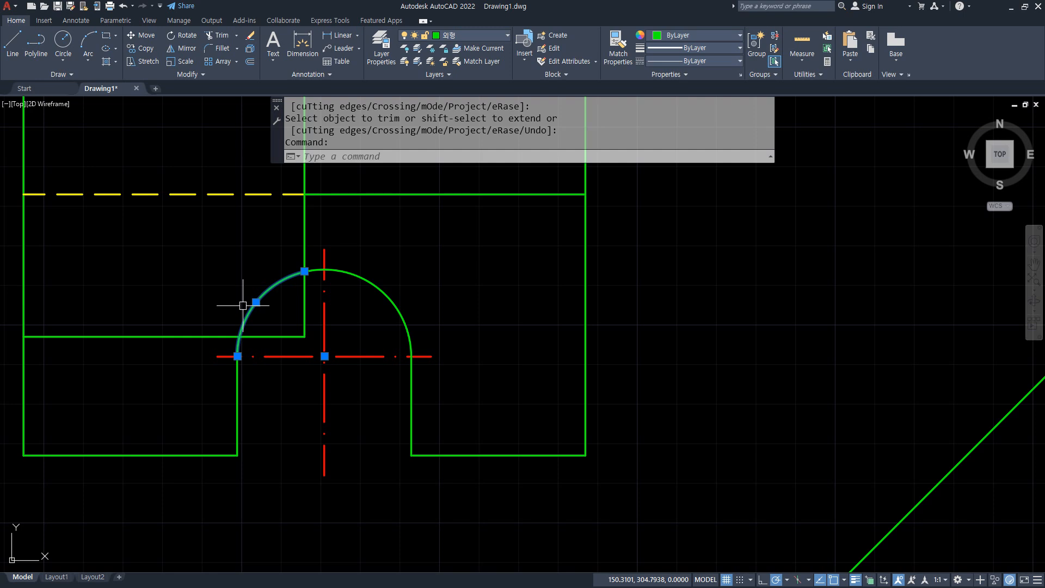
key("Delete")
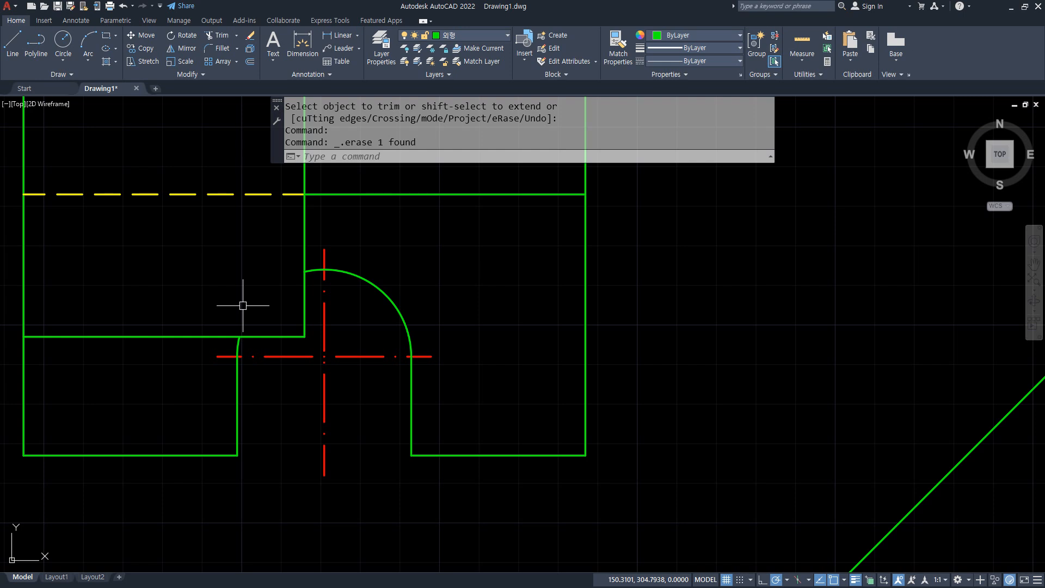
Undo the arc deletion, the arc trims and the redrawn circle, back to the slot's original semicircular arc
key("ctrl+z")
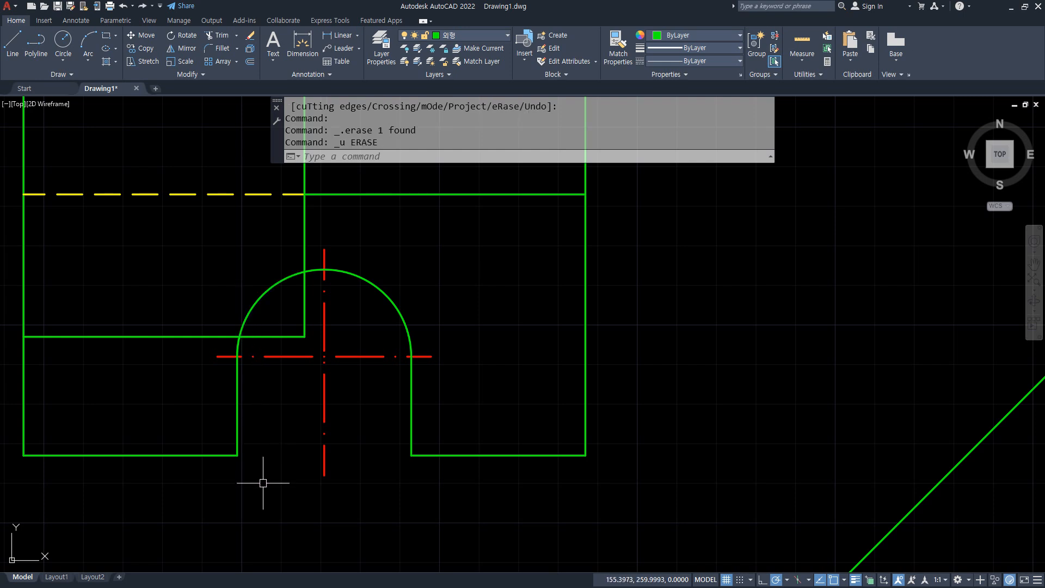
key("ctrl+z")
key("ctrl+z")
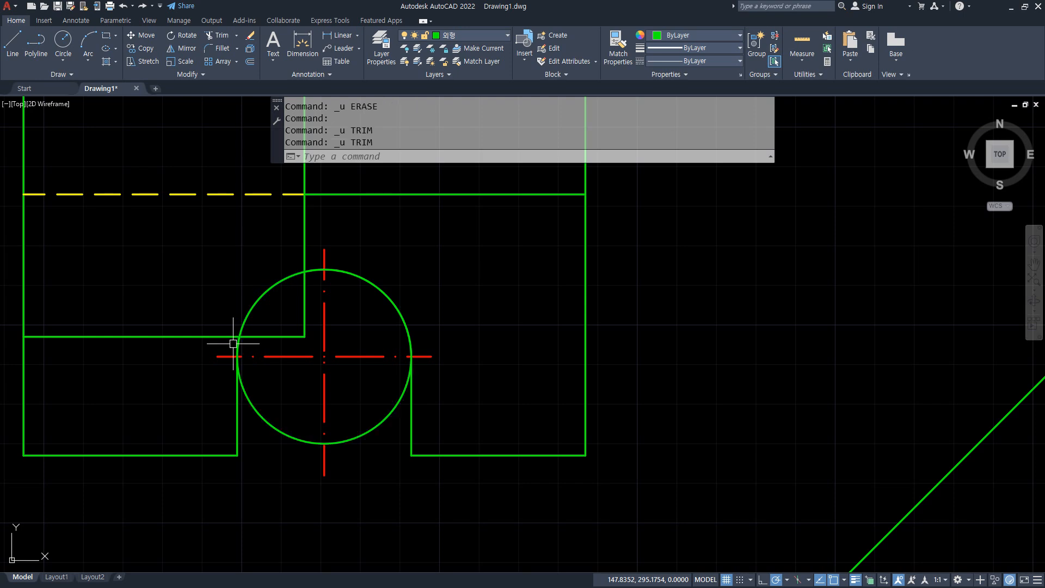
key("ctrl+z")
key("ctrl+z")
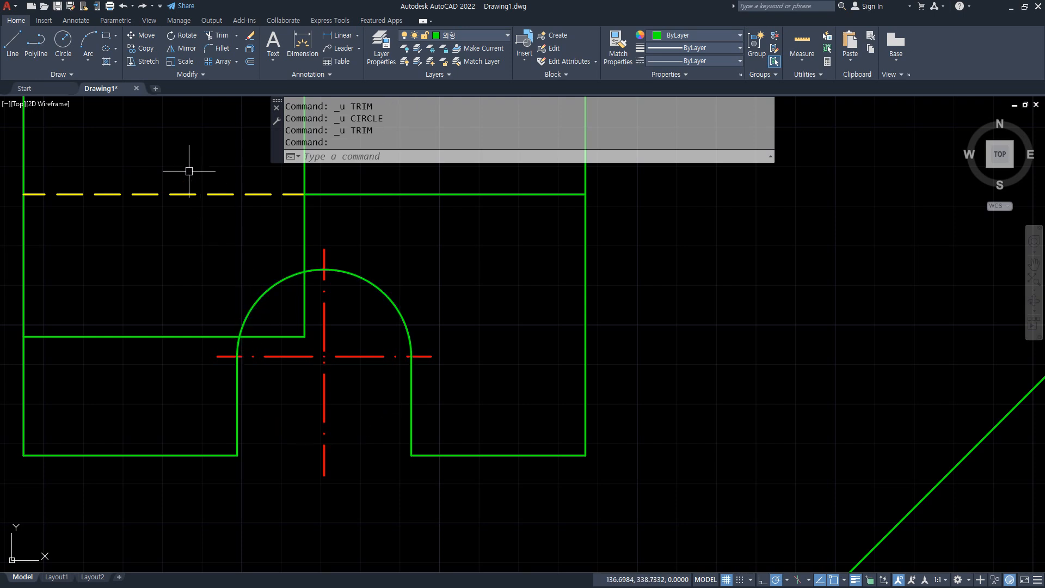
Break the slot's arc at its intersection with the inner vertical line using Break at Point, and select the left part
key("Escape")
left_click(367, 292)
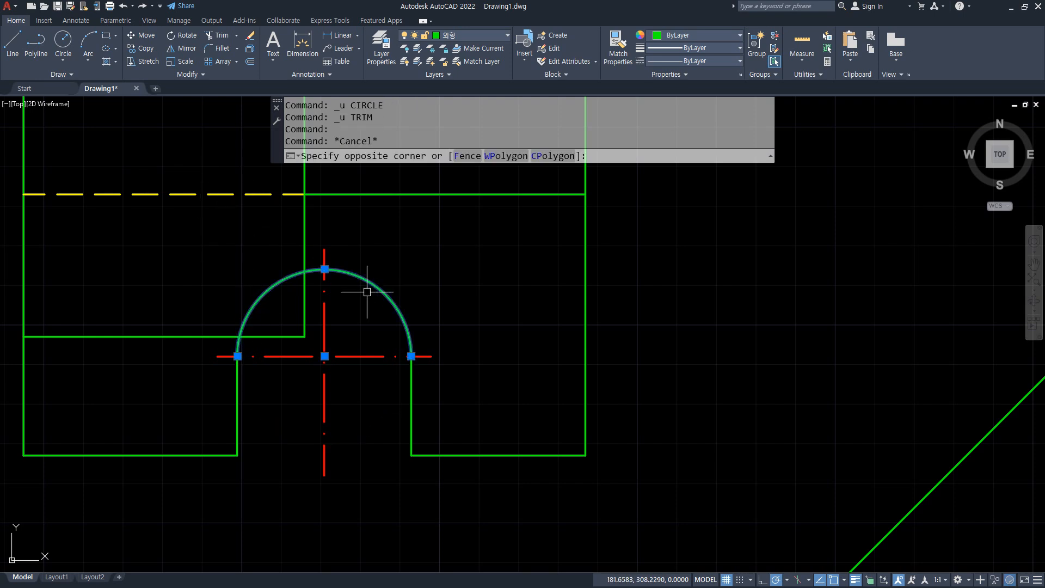
left_click(188, 75)
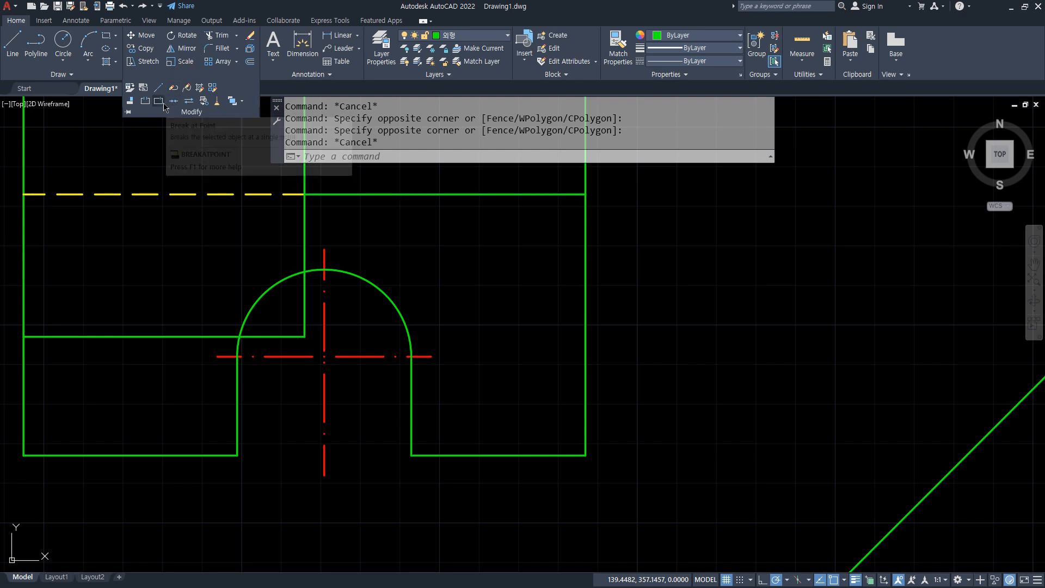
left_click(163, 105)
left_click(279, 282)
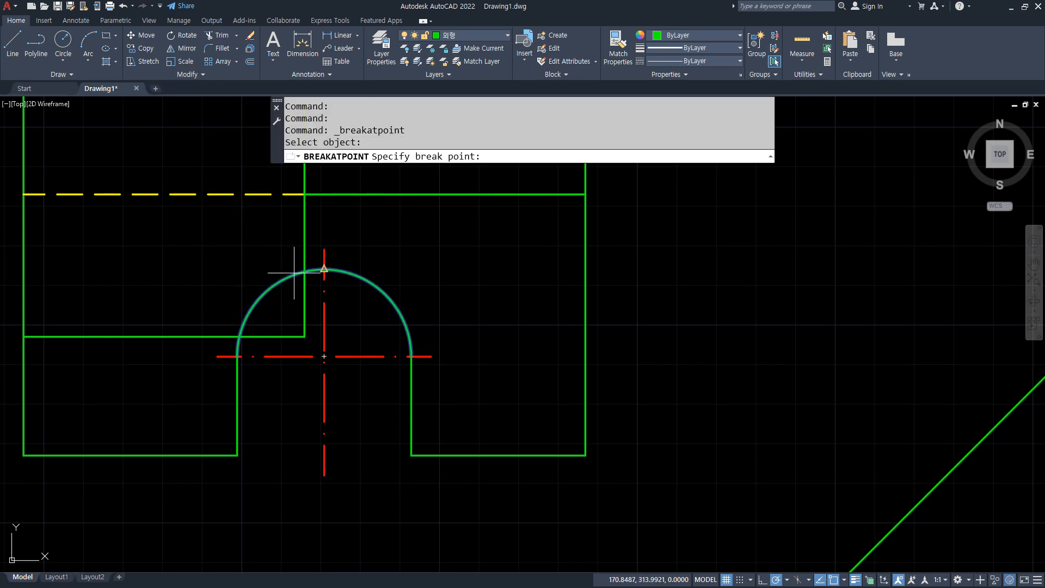
left_click(303, 270)
left_click(261, 294)
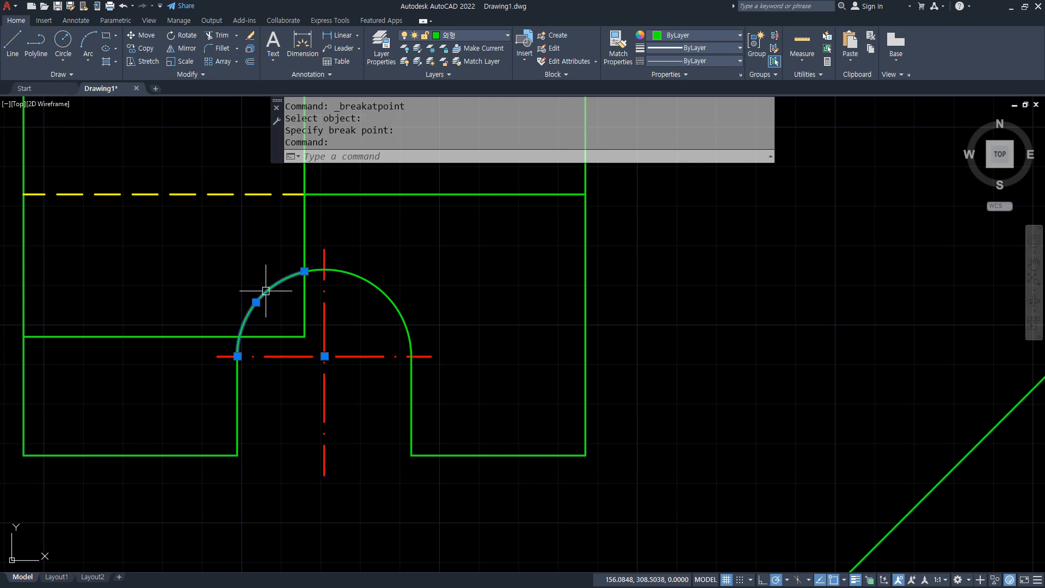
Break the arc's left part at its intersection with the horizontal inner edge using Break at Point
left_click(169, 76)
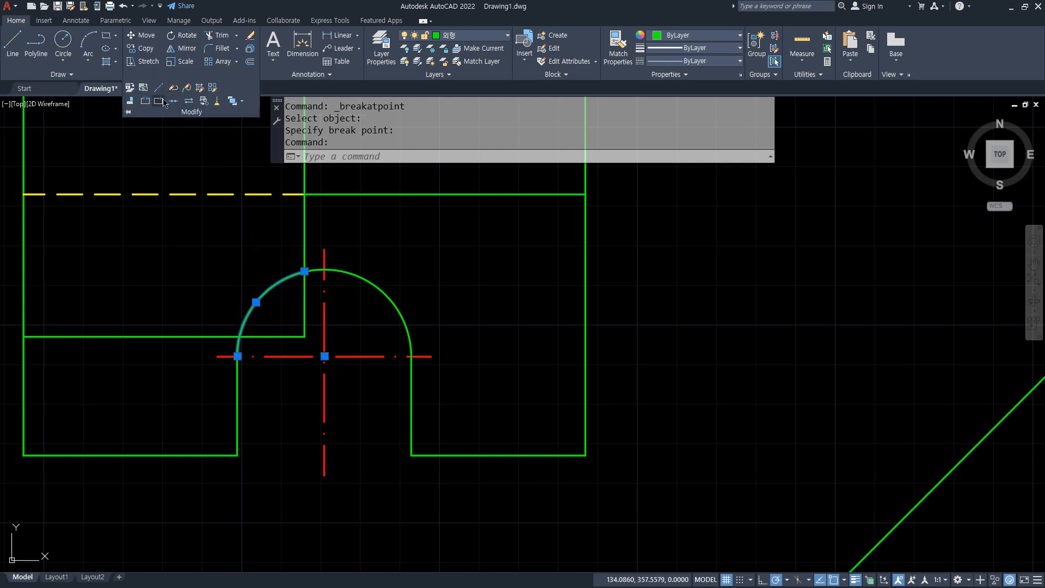
left_click(163, 102)
left_click(240, 336)
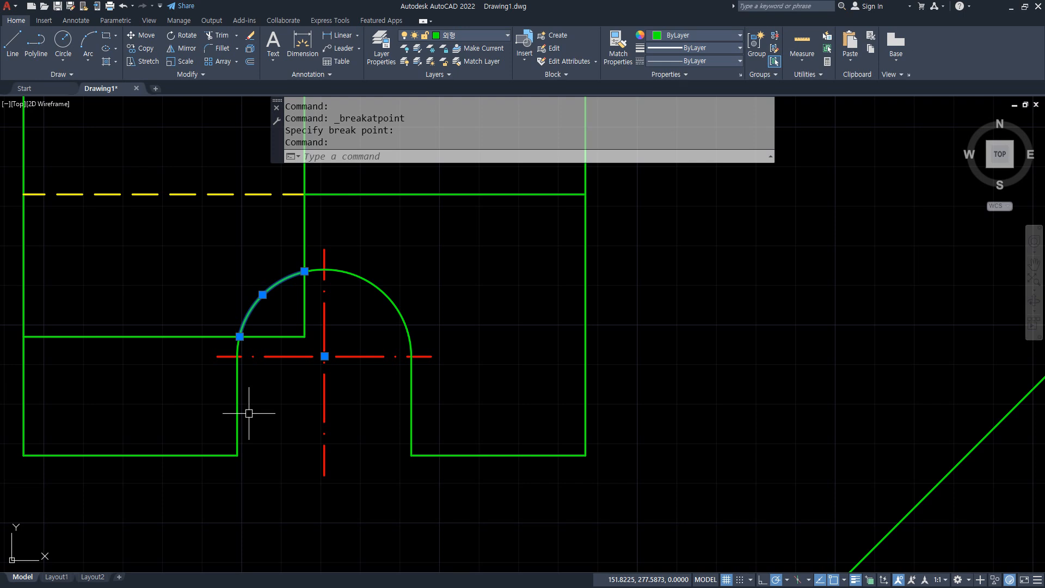
key("Escape")
Join the slot's three arc pieces back into a single arc
type("j")
key("Return")
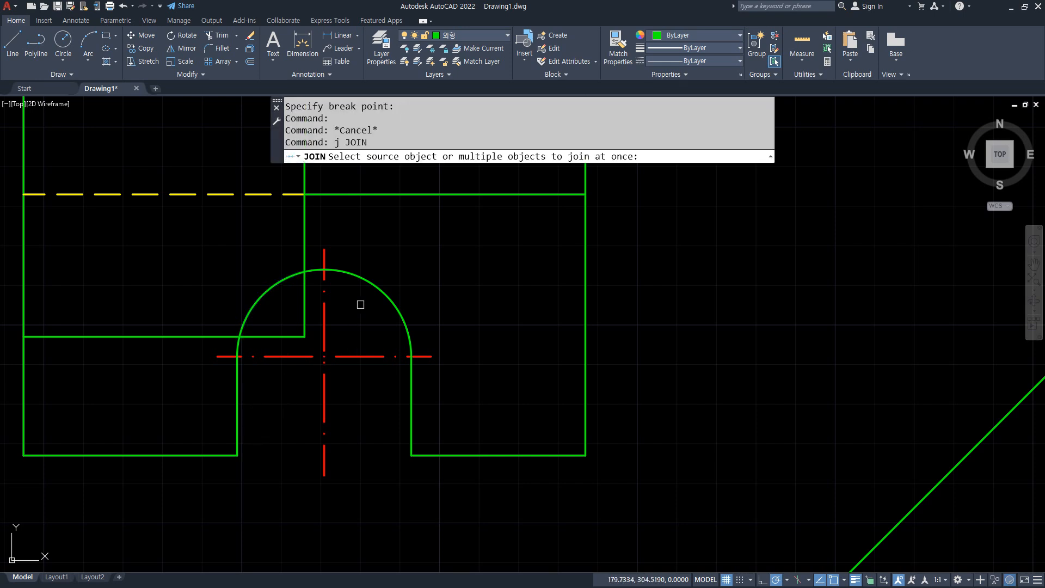
left_click(363, 284)
left_click(328, 272)
left_click(277, 280)
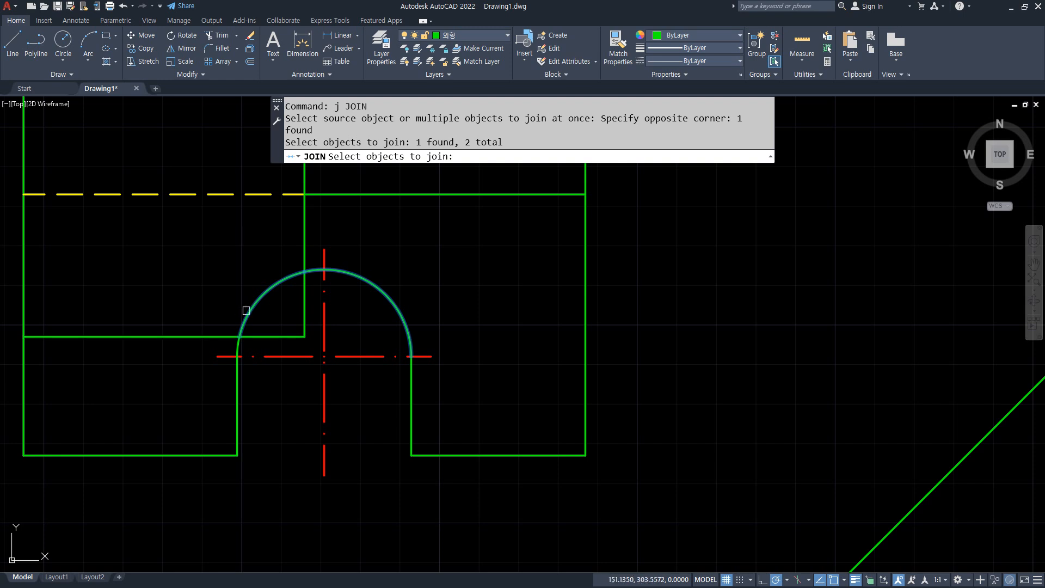
left_click(235, 348)
key("Return")
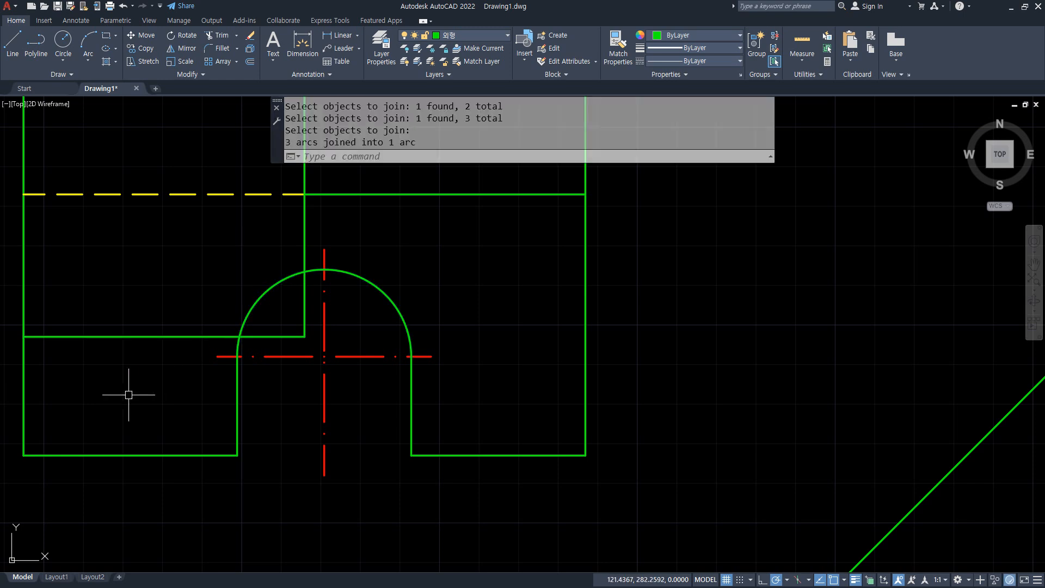
left_click(276, 286)
key("Escape")
Trim away the slot arc's portion between the inner vertical line and the horizontal inner edge
type("tr")
key("Return")
mouse_move(279, 299)
left_mouse_down()
mouse_move(262, 262)
mouse_move(152, 228)
left_mouse_up()
key("Return")
Redraw the removed portion with a Start, Center, End arc from the inner vertical line around the centre-line intersection to the horizontal edge
left_click(88, 59)
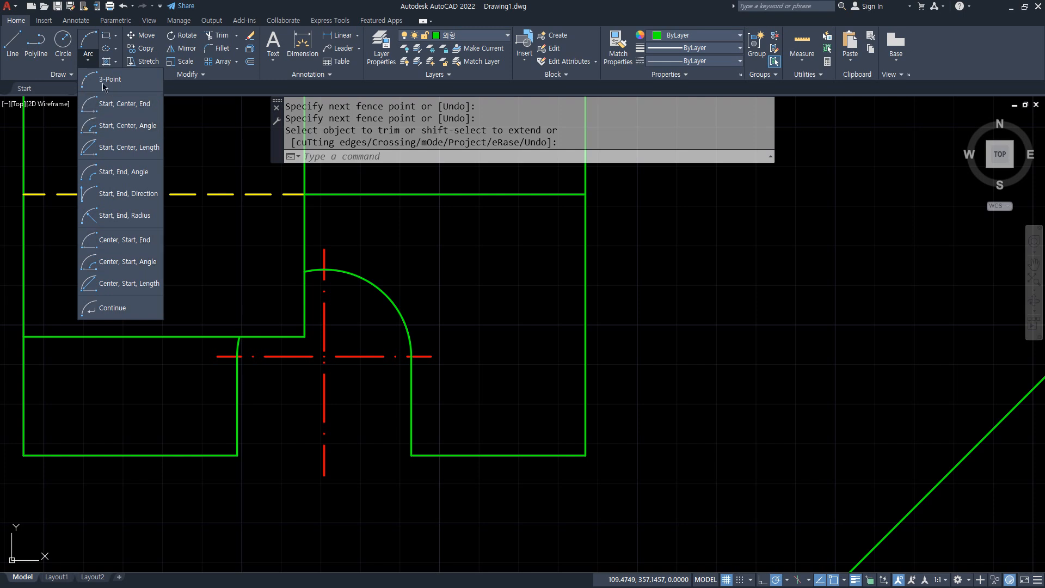
left_click(124, 103)
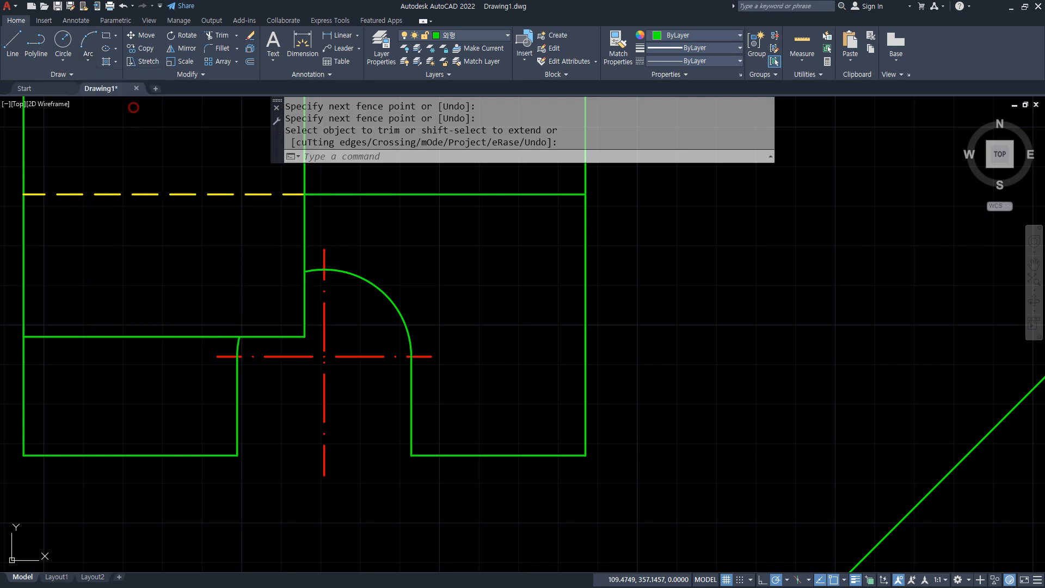
left_click(305, 271)
left_click(324, 356)
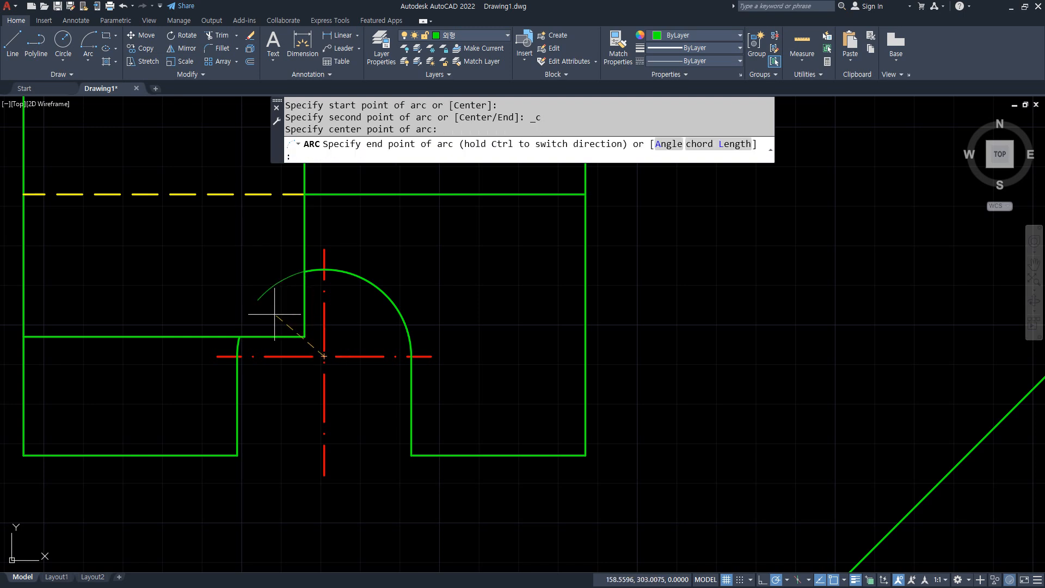
left_click(239, 337)
Move the redrawn arc portion to the hidden-line layer 은선
left_click(251, 305)
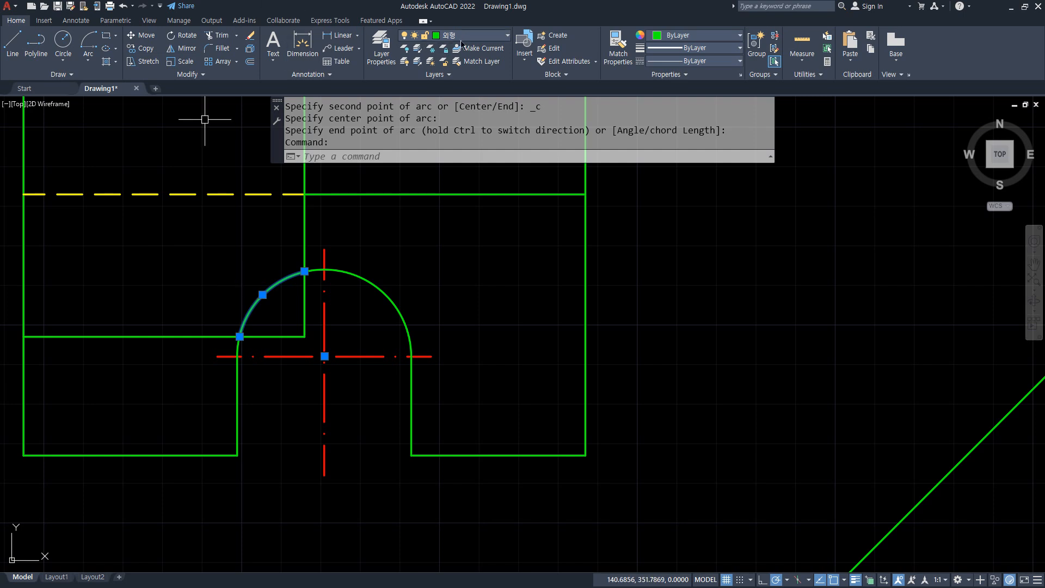
left_click(481, 38)
left_click(451, 76)
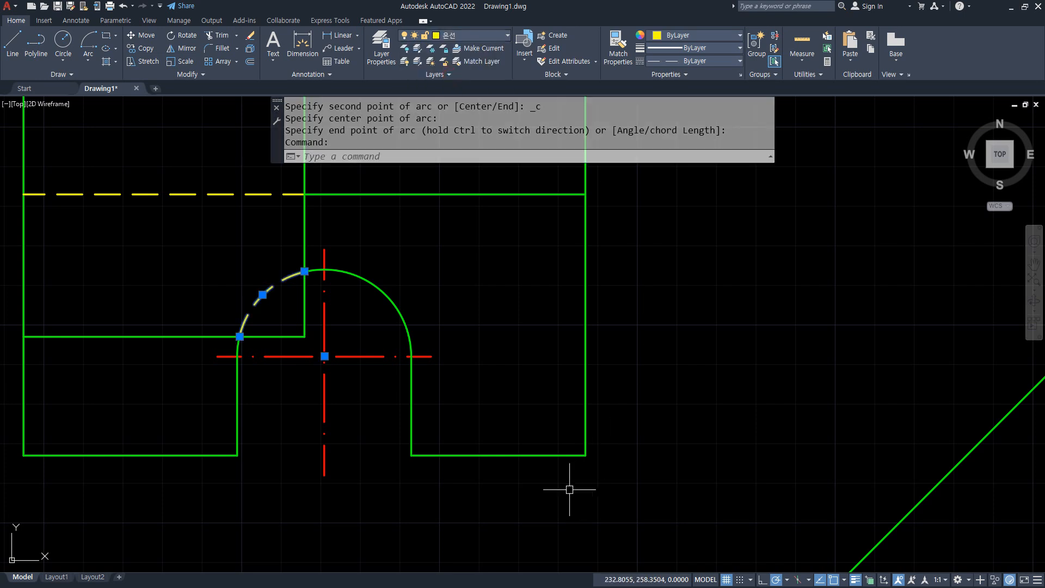
key("Escape")
scroll(322, 429, "down", 4)
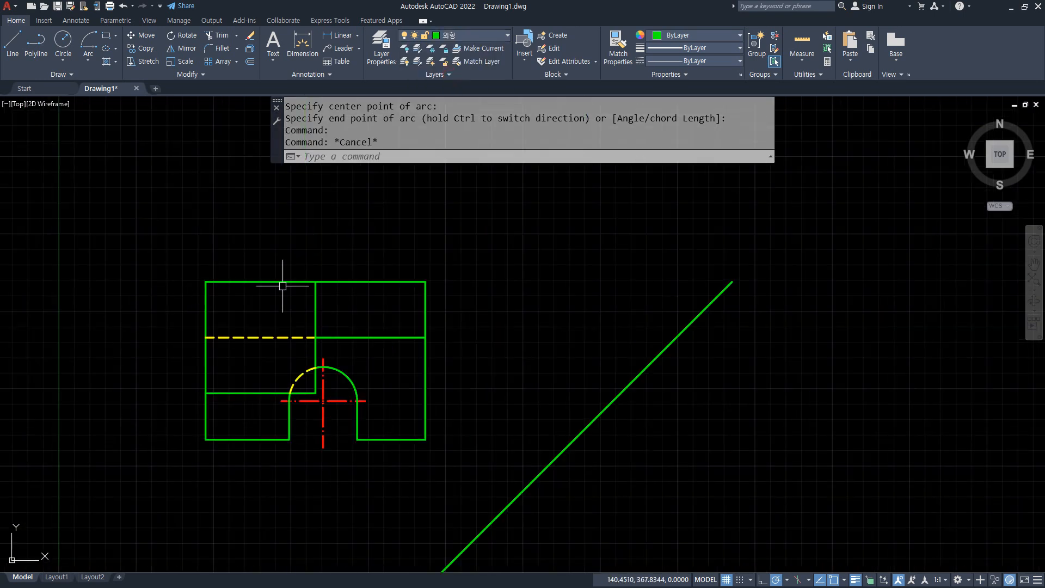
scroll(329, 399, "up", 2)
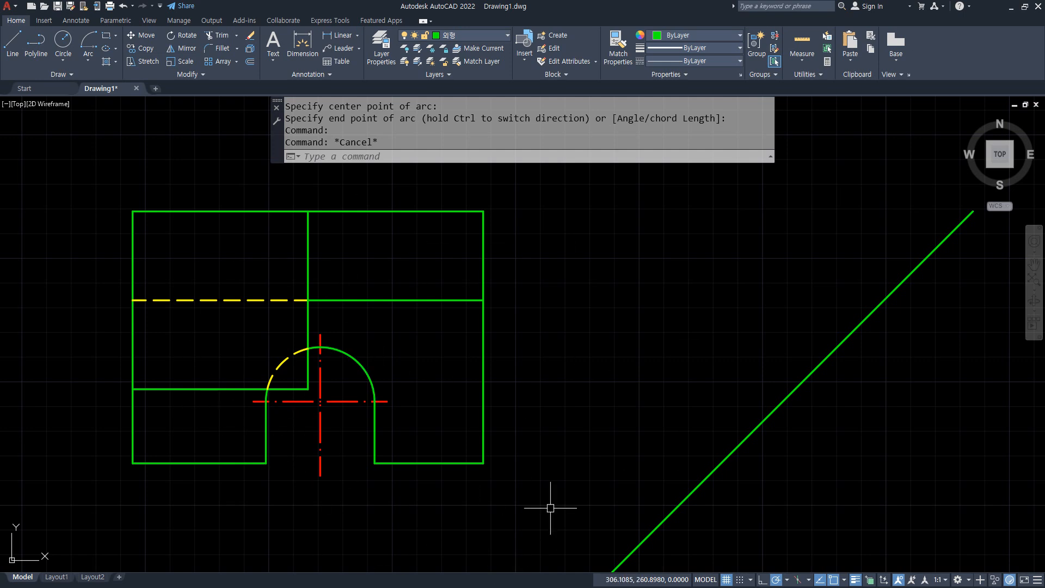
scroll(319, 468, "down", 2)
middle_click_drag(319, 468, 317, 288)
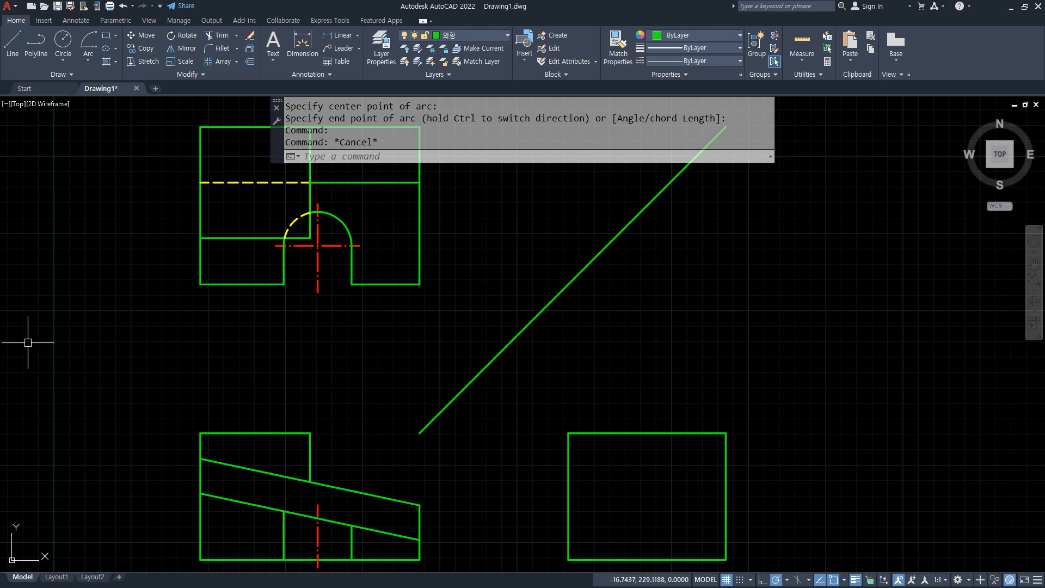
left_click(303, 156)
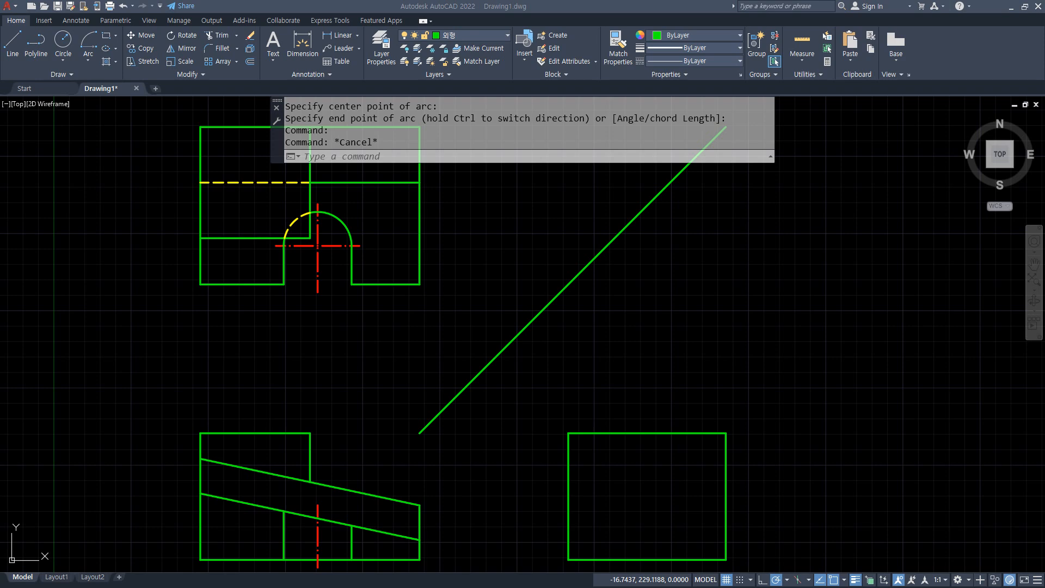
left_click(644, 485)
Draw a projection line from the top view's inner corner across to the diagonal line and down to the side view's base
scroll(613, 486, "down", 3)
middle_click_drag(574, 458, 489, 415)
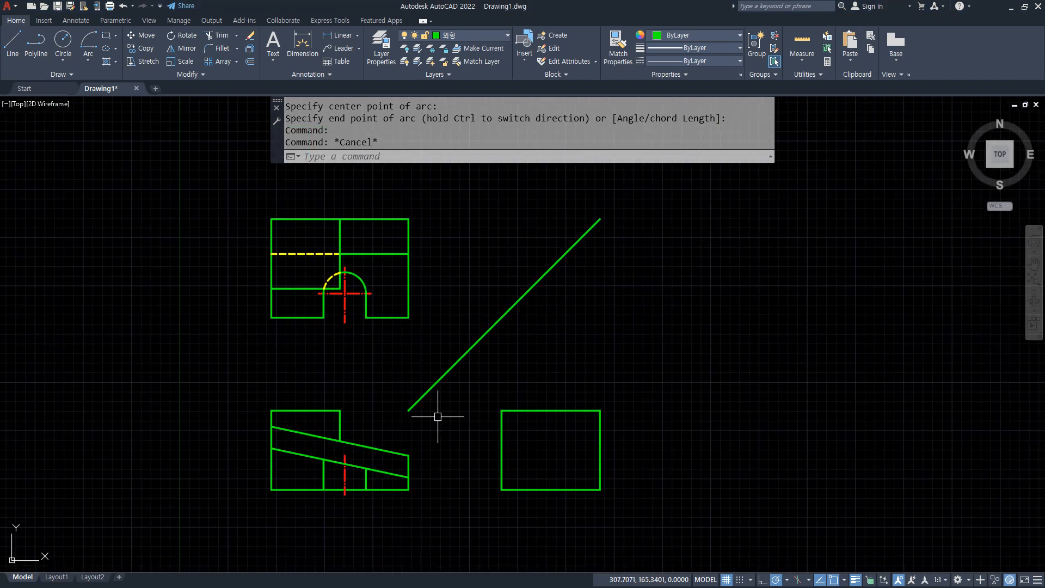
type("l")
key("Return")
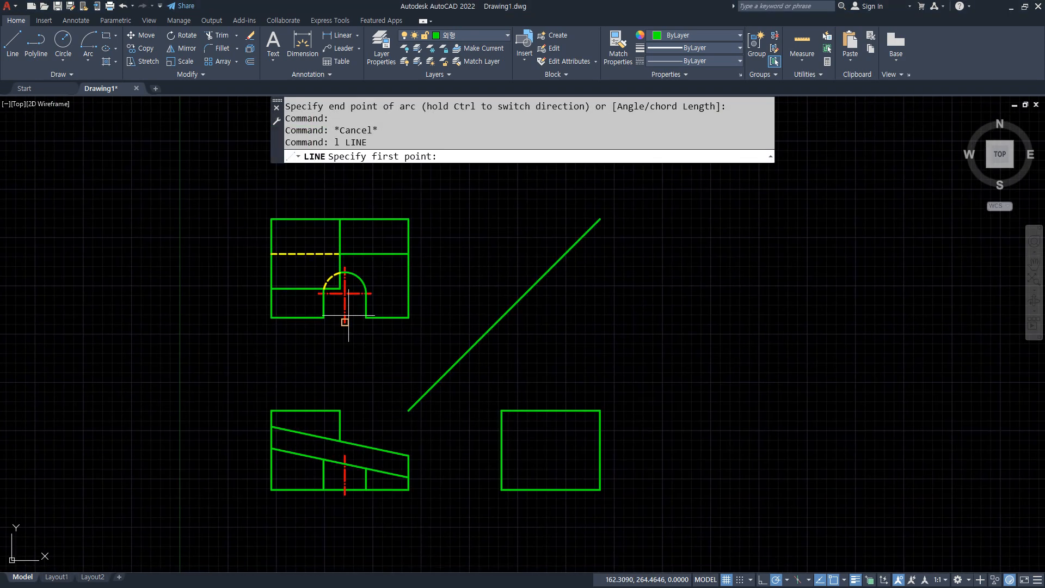
left_click(340, 288)
left_click(530, 288)
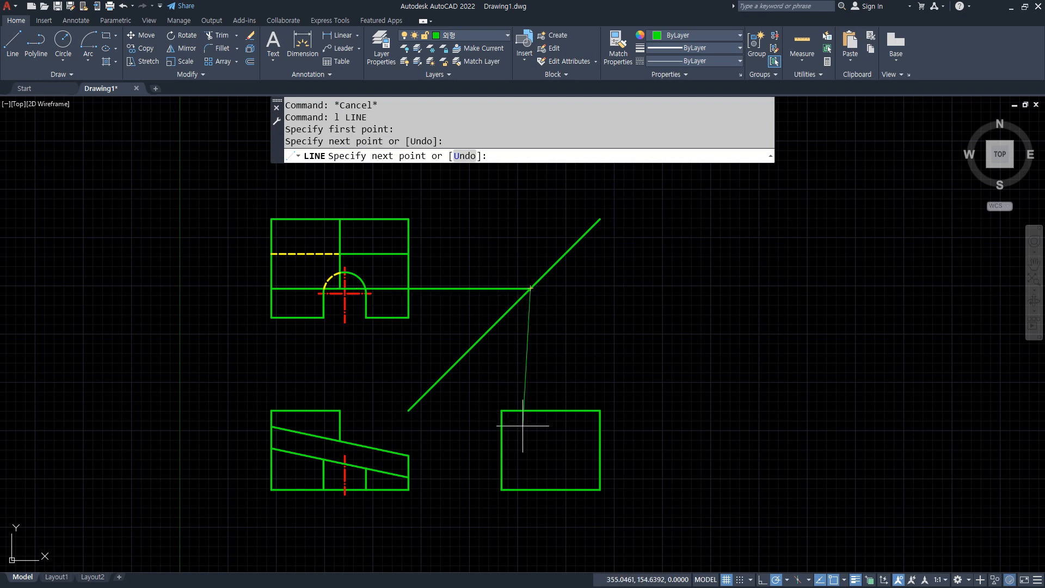
left_click(530, 490)
key("Return")
Draw a horizontal projection line from the front view's step corner on the slope to the side view's far vertical edge
key("Return")
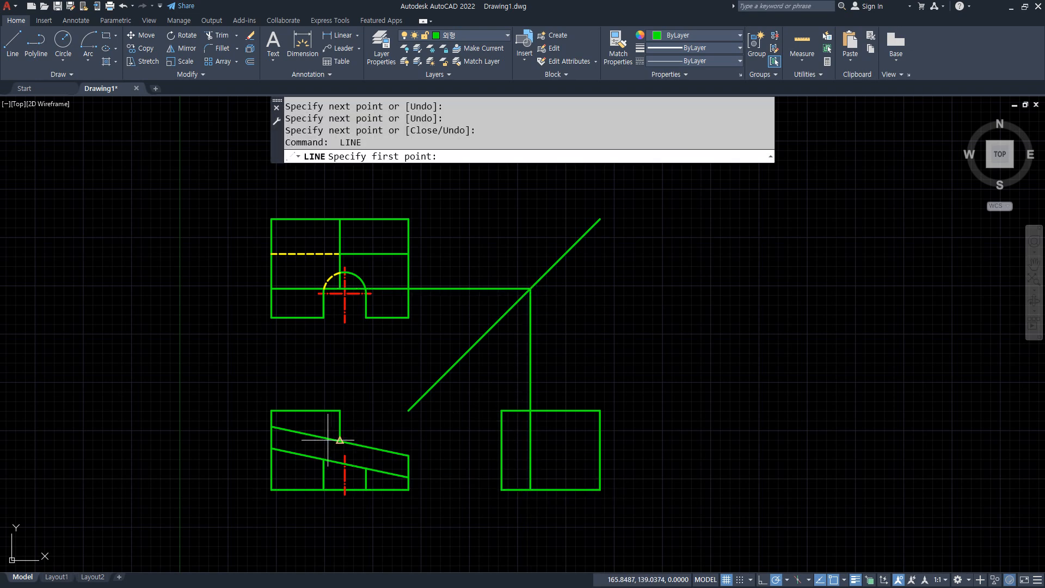
left_click(340, 439)
left_click(599, 440)
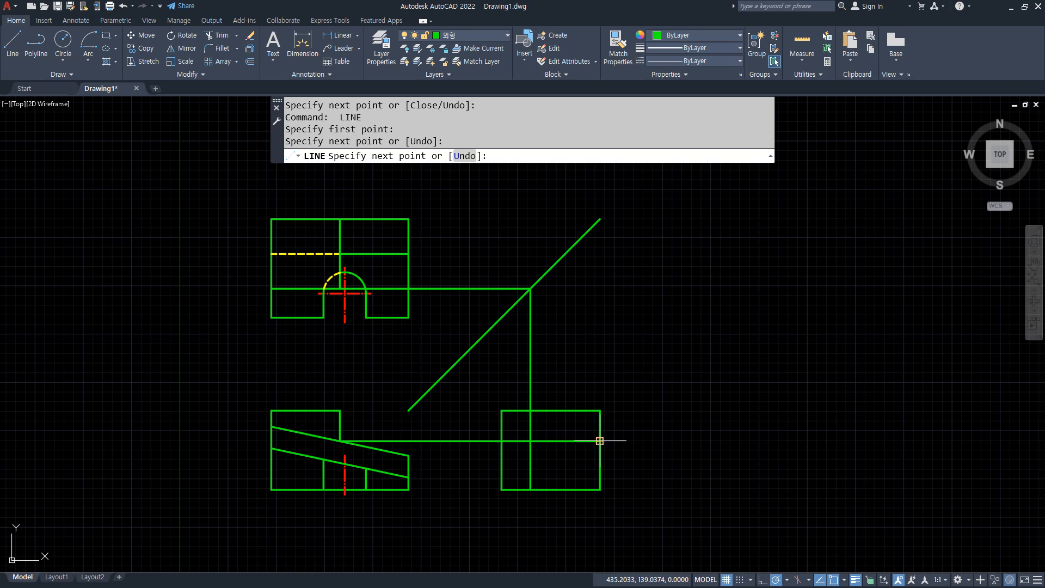
Finish the horizontal projection line from the front view's step corner at the side view's right edge
key("Return")
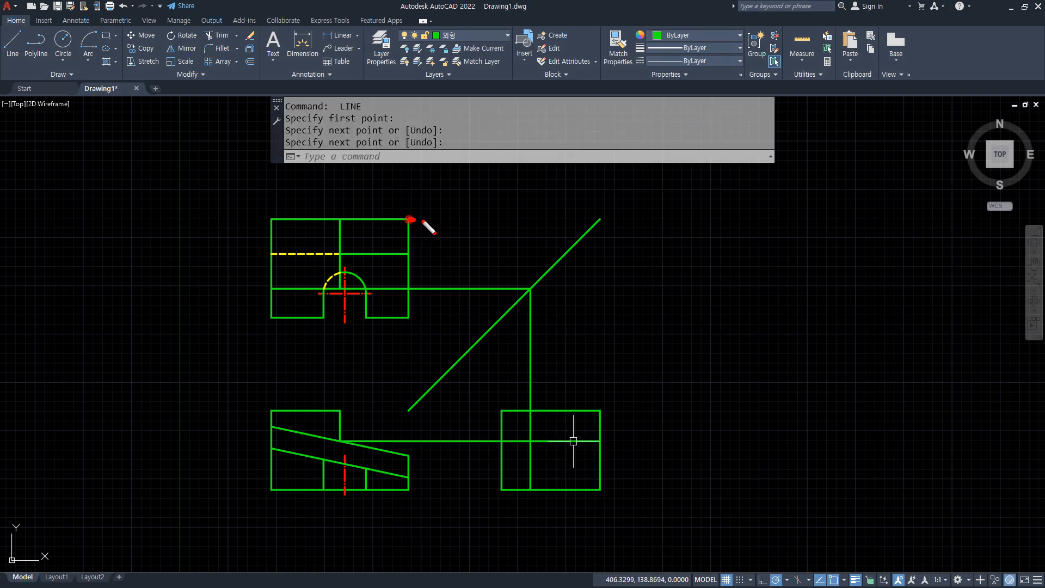
mouse_move(423, 221)
left_mouse_down()
mouse_move(557, 283)
mouse_move(573, 368)
left_mouse_up()
left_click_drag(558, 460, 573, 477)
key("Escape")
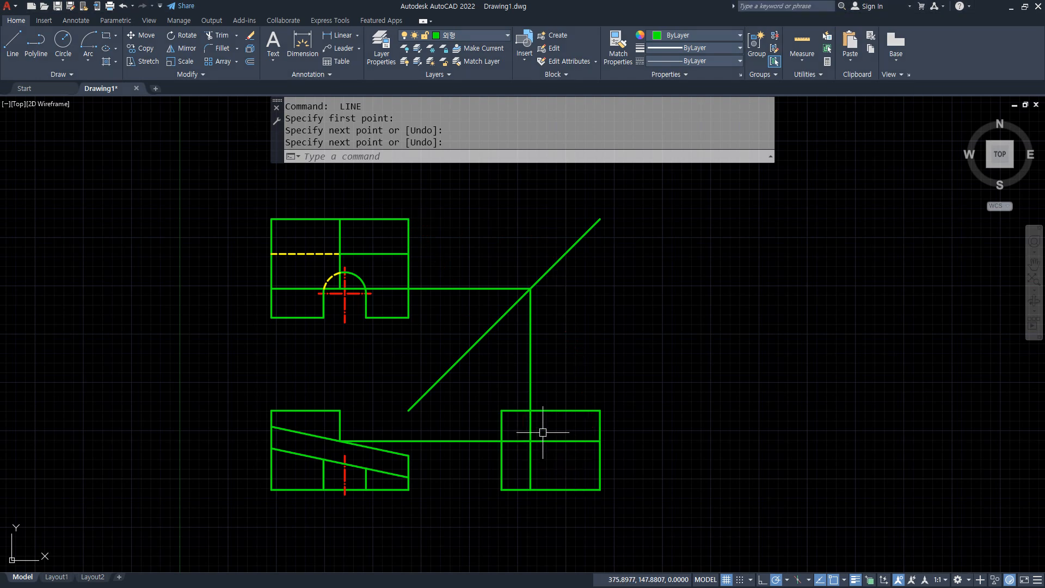
Use zero-radius Fillet to join the vertical projection line to the side view's top edge and the horizontal projection line, forming the upper block
type("f")
key("space")
left_click(542, 409)
left_click(531, 424)
key("space")
left_click(531, 429)
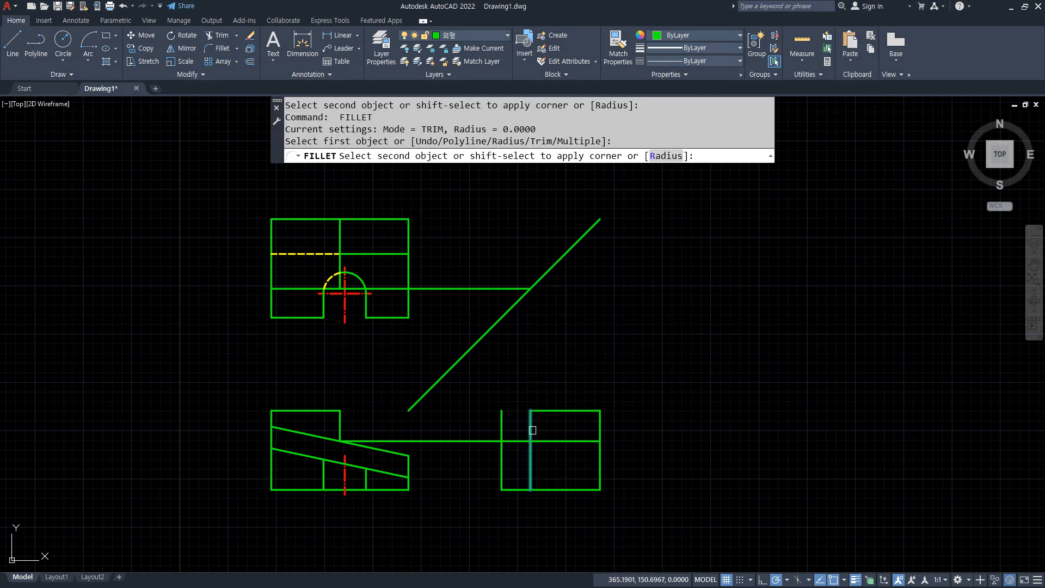
left_click(544, 441)
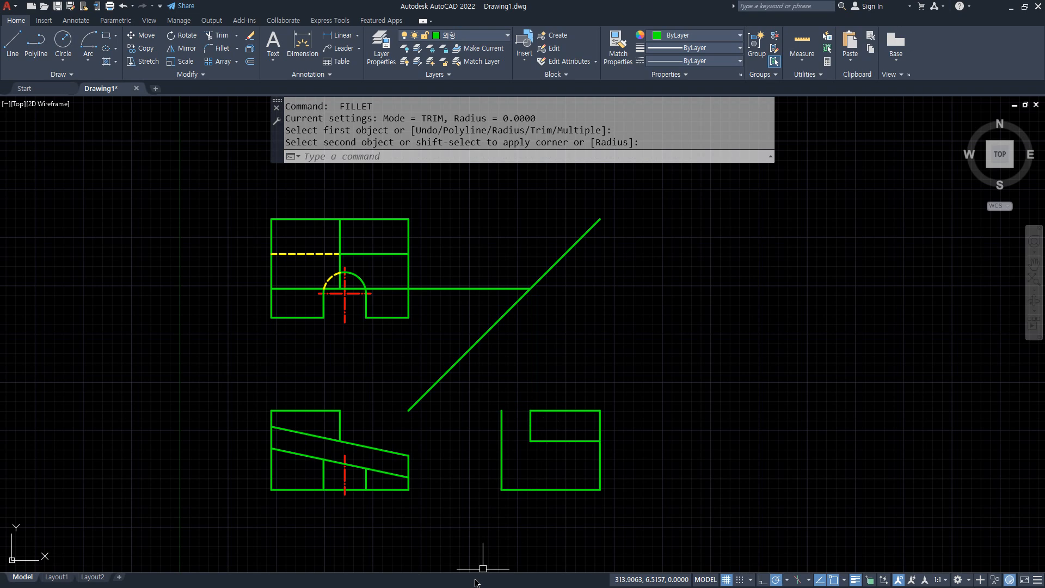
Draw a horizontal projection line from the right end of the front view's upper sloped edge to the side view's right edge
type("l")
key("space")
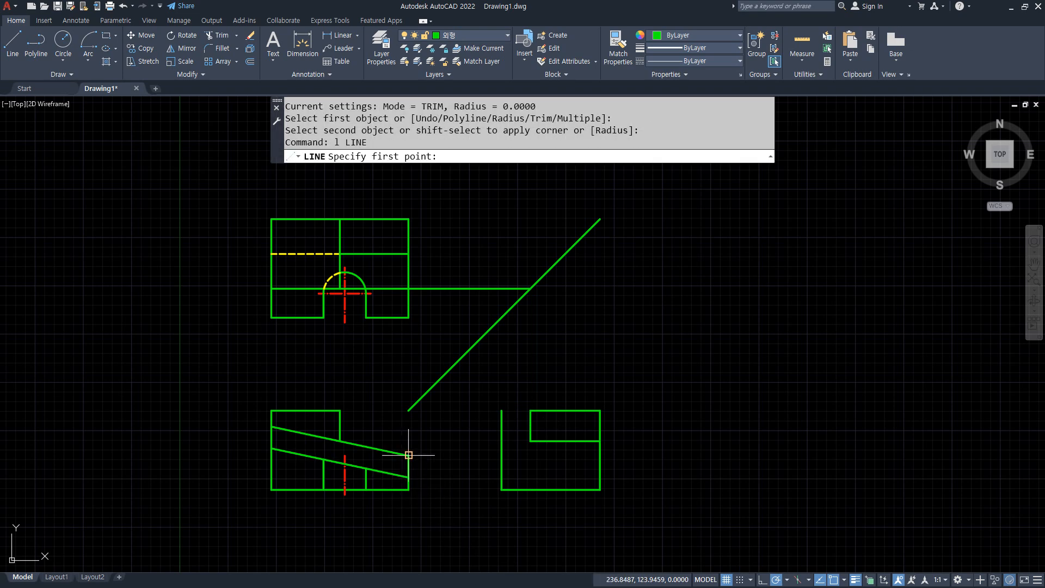
left_click(408, 455)
left_click(600, 455)
key("space")
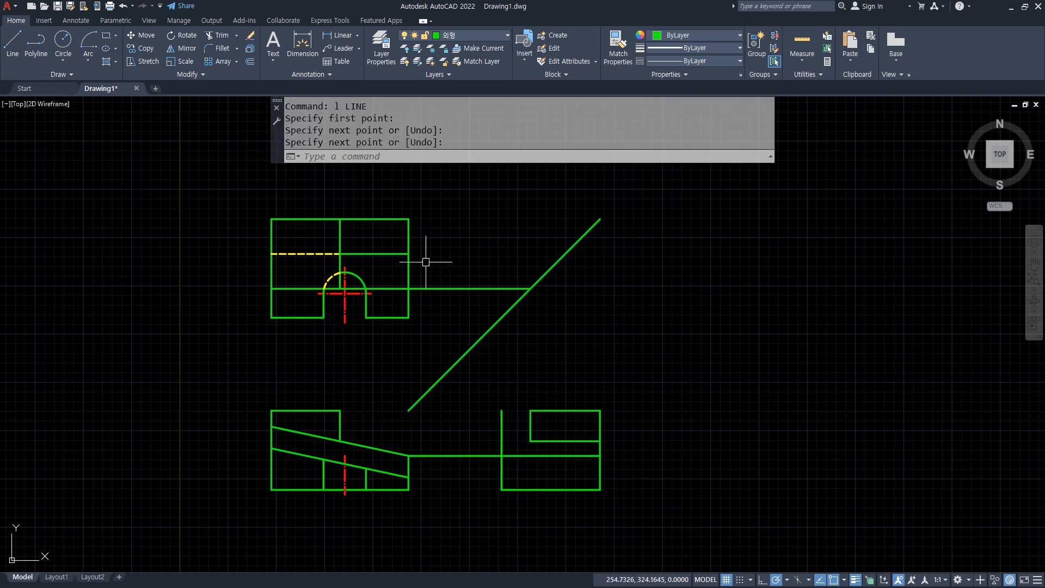
Project the top view's middle horizontal edge to the diagonal miter line and straight down to the side view's bottom edge
key("space")
left_click(409, 253)
left_click(566, 254)
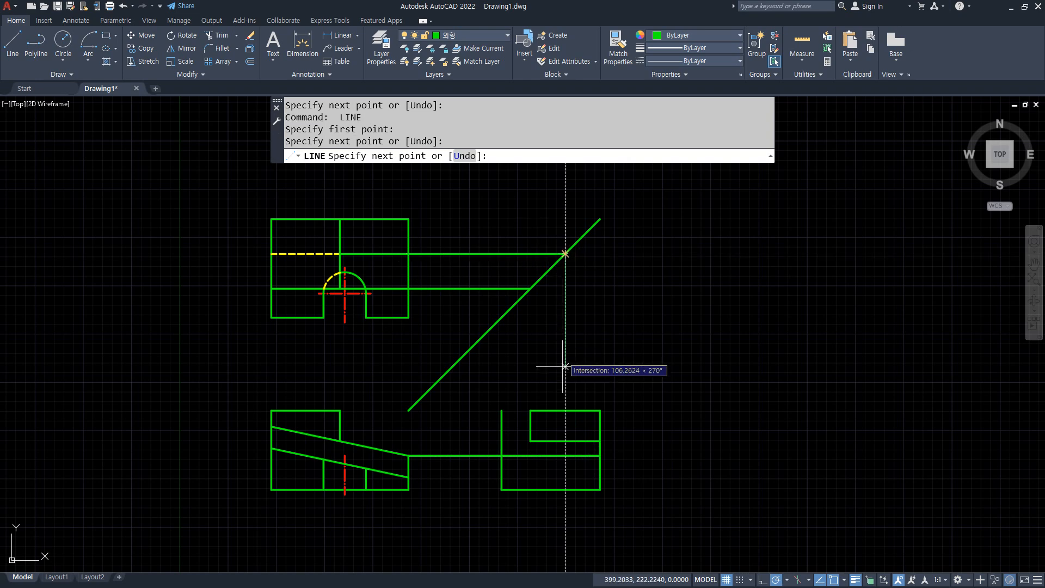
left_click(566, 490)
key("space")
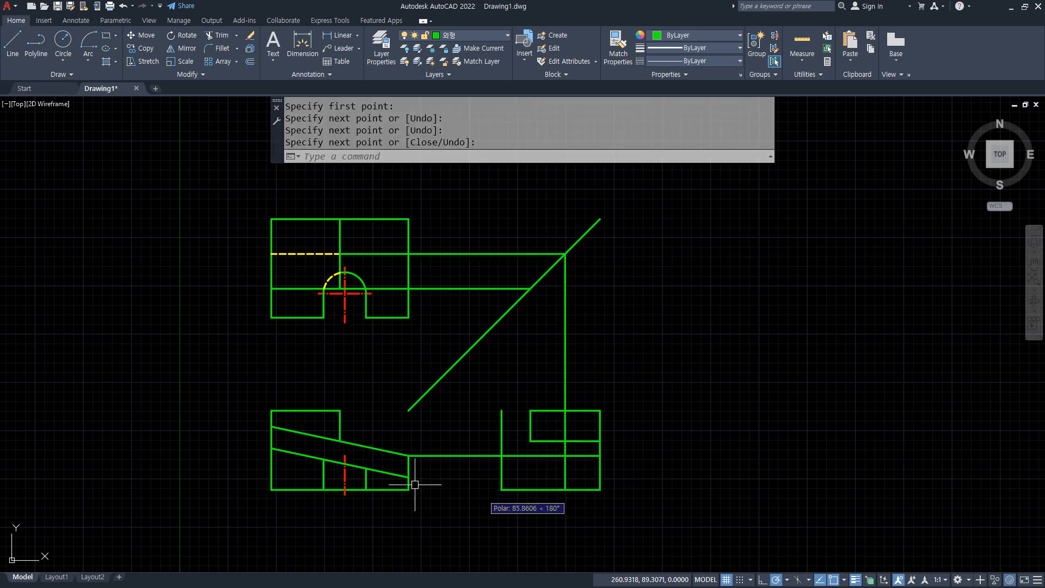
Project the right end of the lower sloped edge horizontally into the side view and corner it with the vertical projection line using zero-radius Fillet
key("space")
left_click(408, 476)
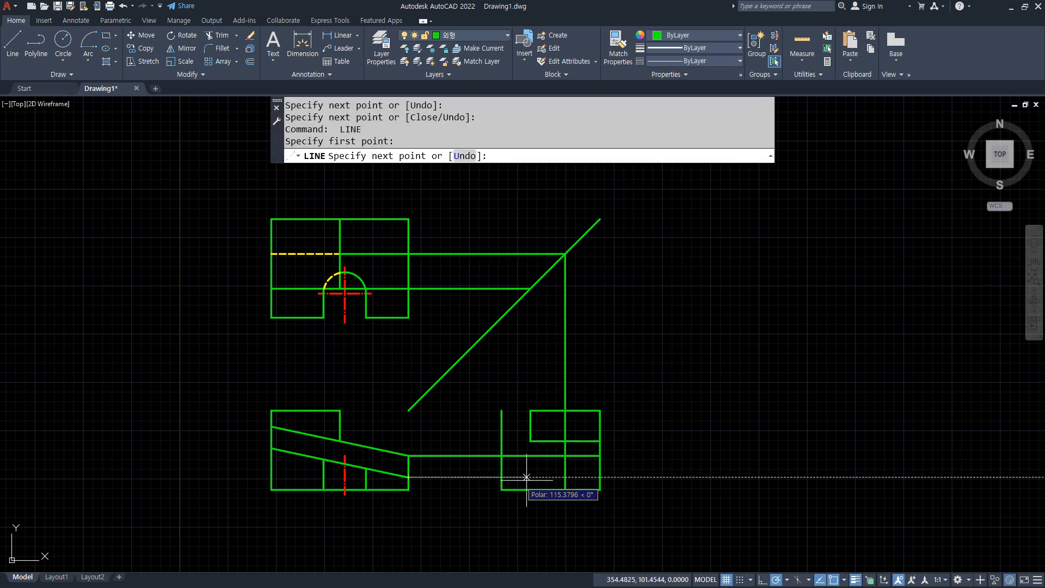
left_click(565, 477)
key("space")
type("f")
key("space")
left_click(564, 478)
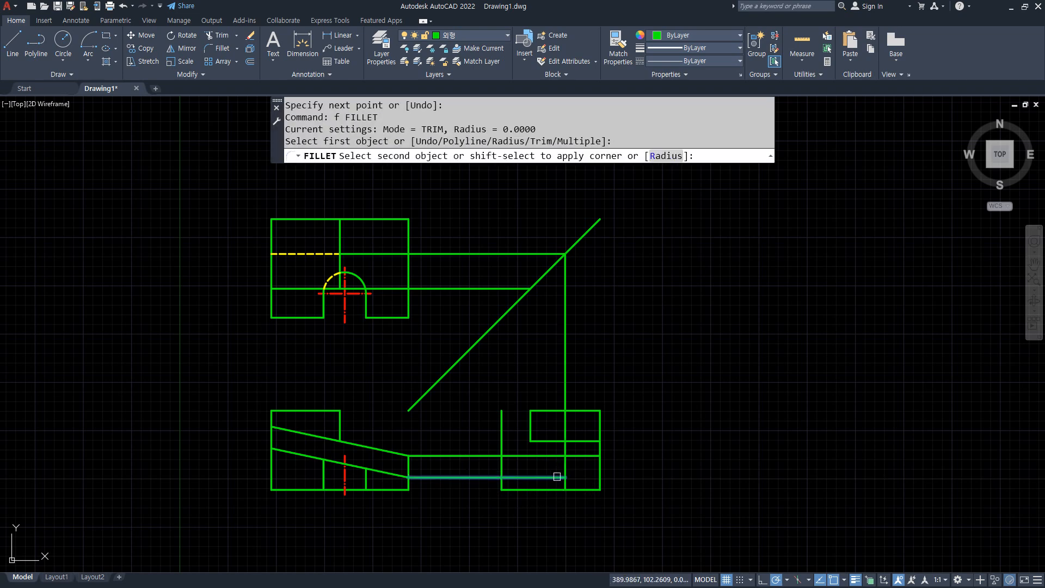
left_click(564, 477)
Trim the side view's left vertical edge above the upper horizontal projection line
type("tr")
key("space")
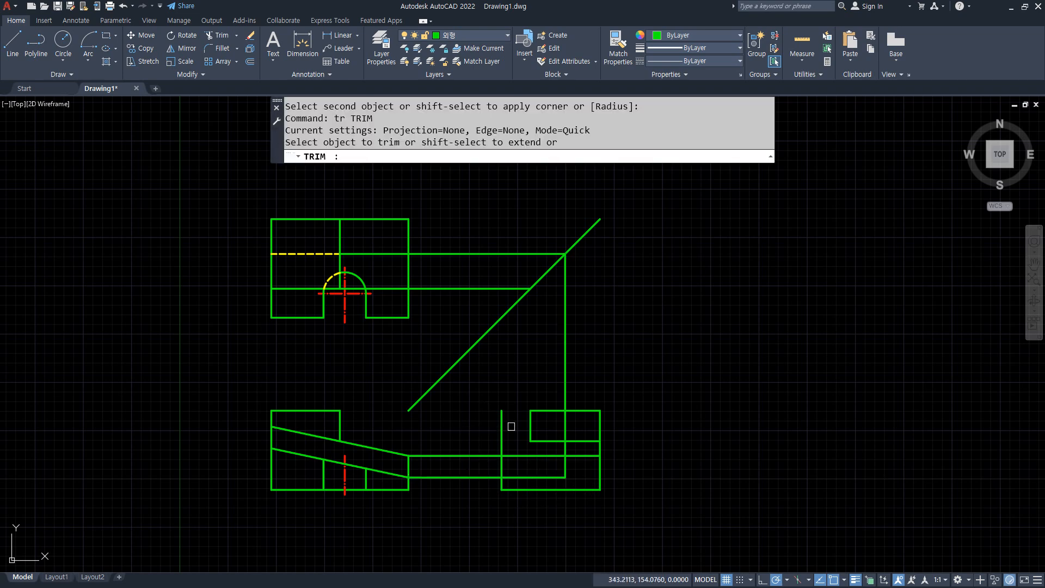
left_click(501, 430)
key("space")
Trim the two horizontal projection lines between the front view and the side view with a fence
type("tr")
key("space")
left_click(470, 441)
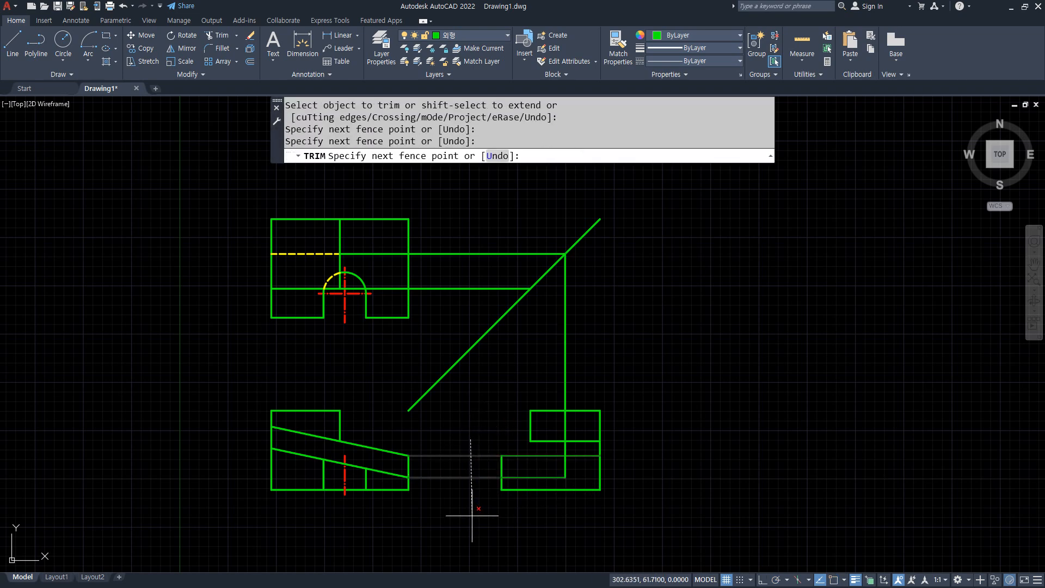
left_click(473, 515)
key("space")
Trim the vertical projection line between the miter line and the top of the side view
type("t")
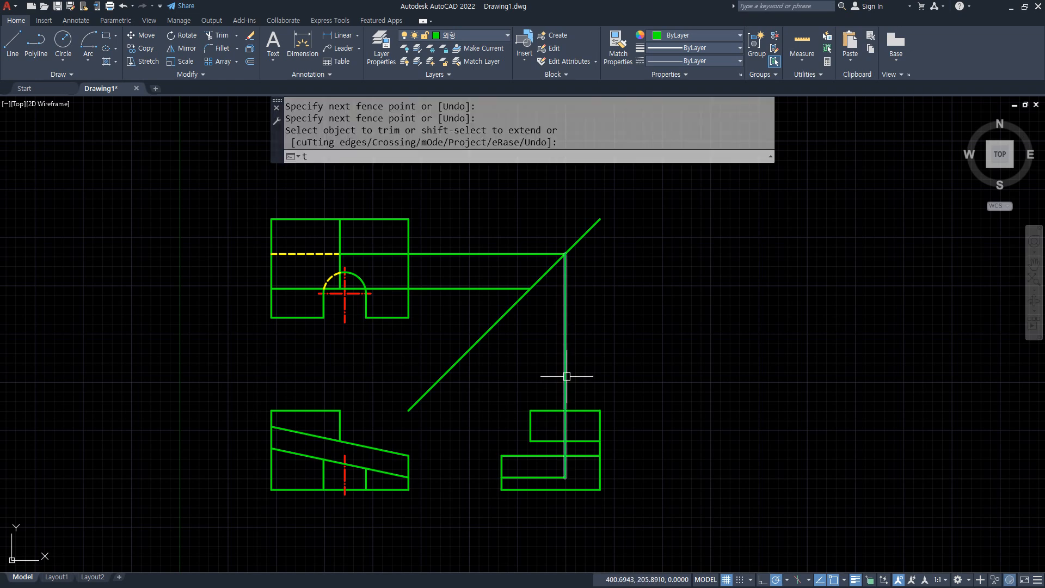
type("r")
key("space")
left_click(566, 376)
key("space")
Erase the two horizontal projection lines running from the top view to the miter line
left_click(479, 304)
left_click(457, 215)
type("e")
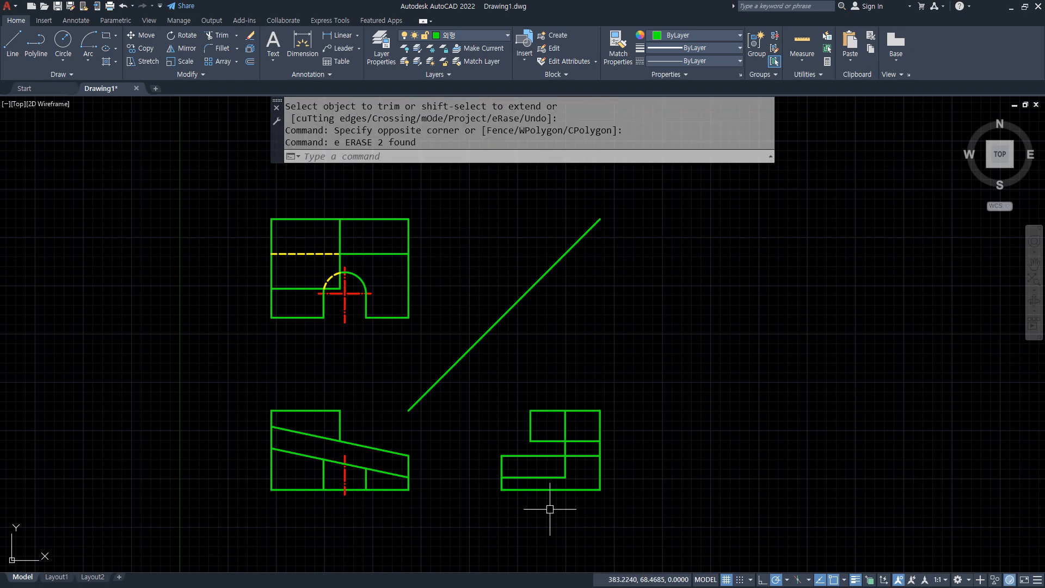
Draw a horizontal projection line from the left end of the front view's upper sloped edge to the side view's right edge
scroll(549, 508, "up", 2)
type("l")
key("space")
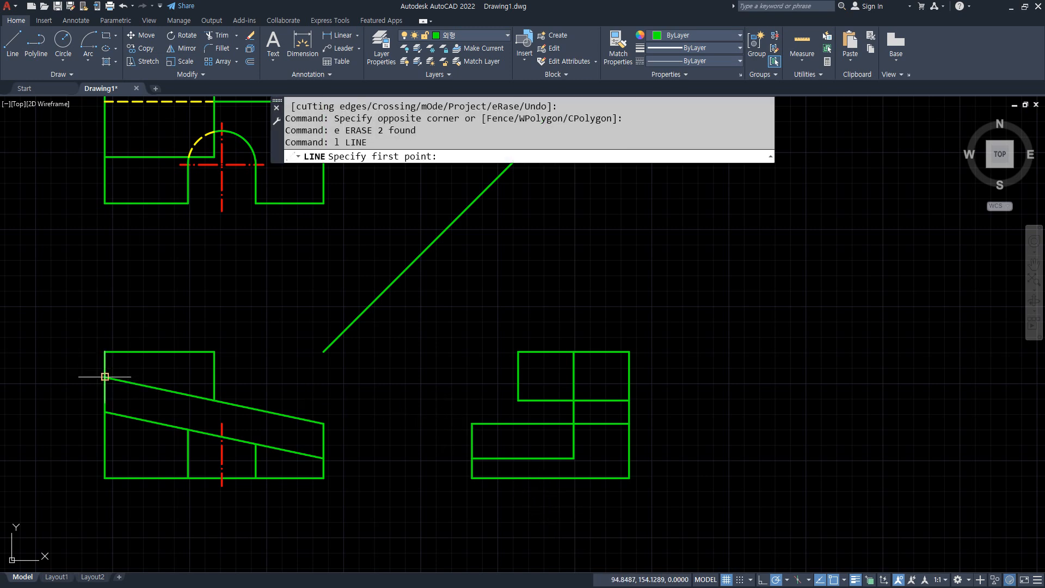
left_click(105, 377)
left_click(629, 376)
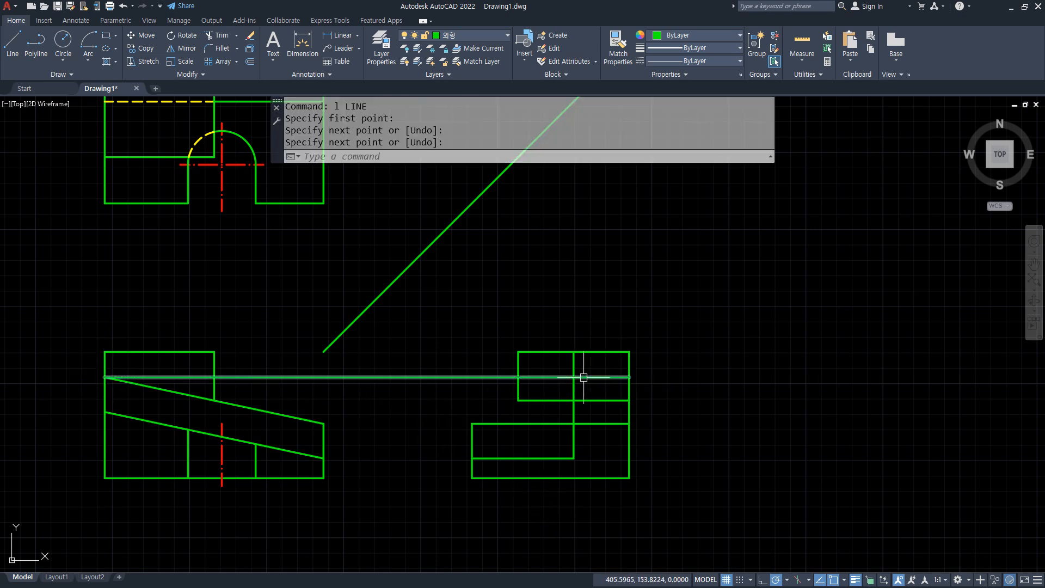
key("space")
Join the new horizontal projection line to the side view's inner vertical line as a corner with zero-radius Fillet
type("f")
key("space")
left_click(579, 376)
left_click(573, 384)
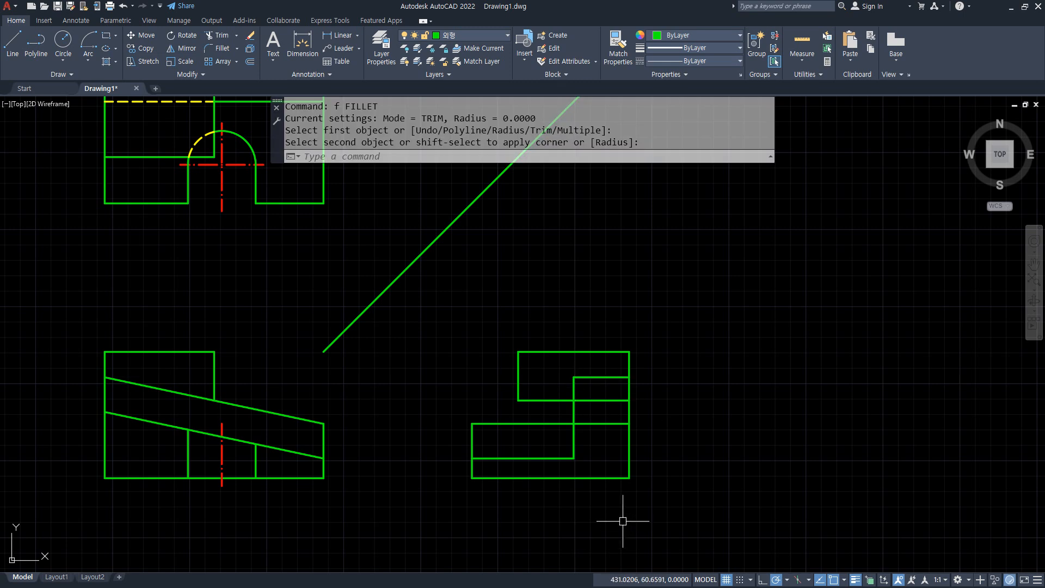
Extend the short horizontal line inside the side view's upper block to the block's left edge
middle_click_drag(587, 439, 621, 440)
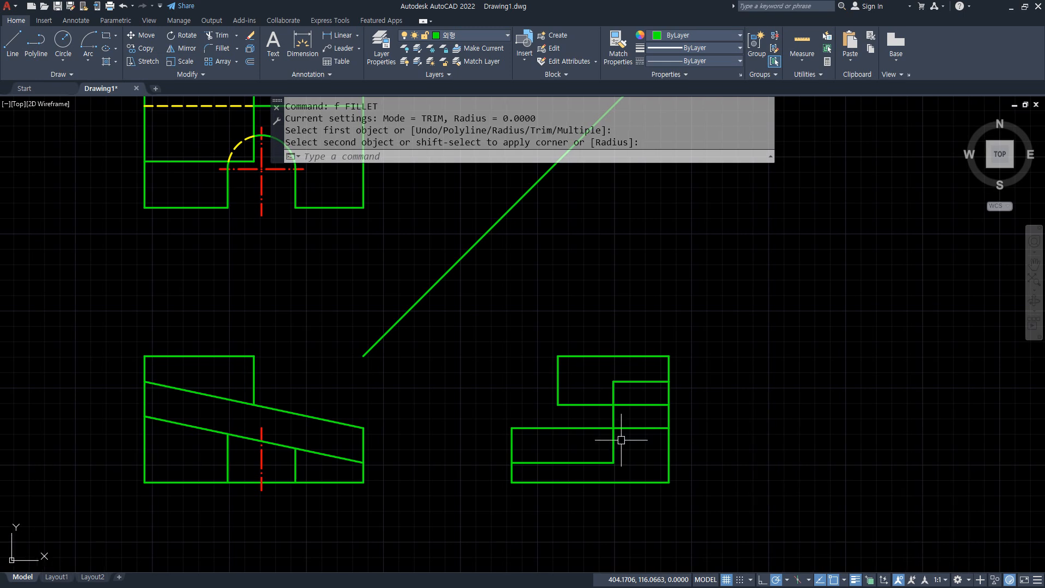
type("ex")
key("space")
left_click(640, 382)
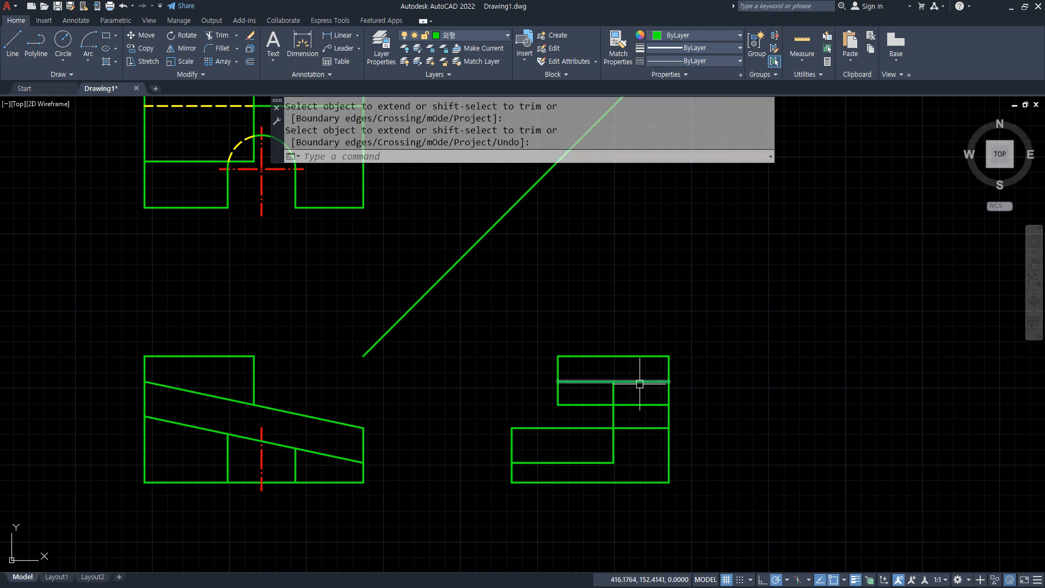
key("Escape")
Trim the part of the extended horizontal line to the right of the side view's inner vertical line
type("tr")
key("space")
left_click(640, 382)
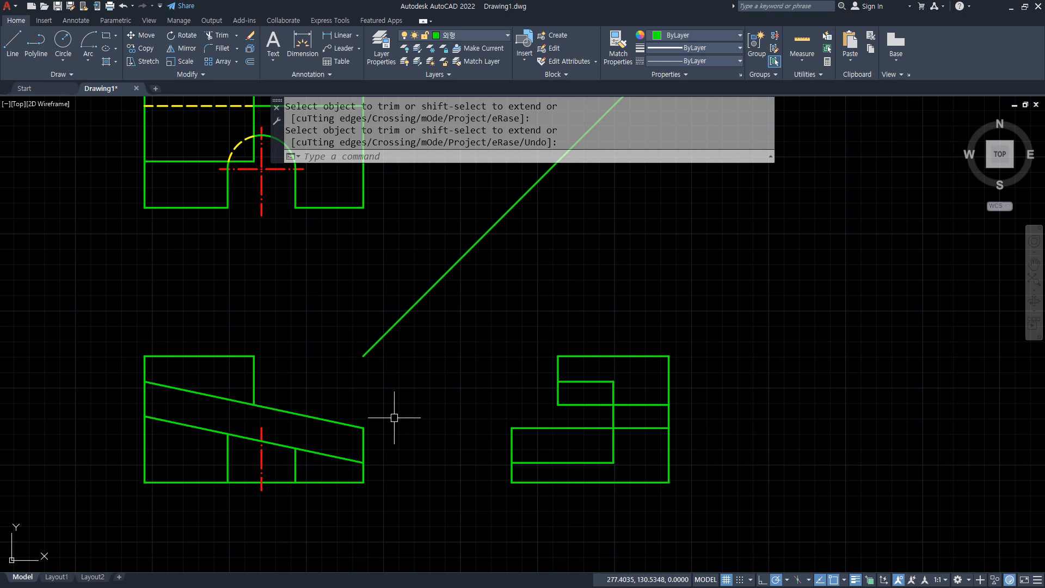
key("space")
type("l")
key("space")
left_click(144, 416)
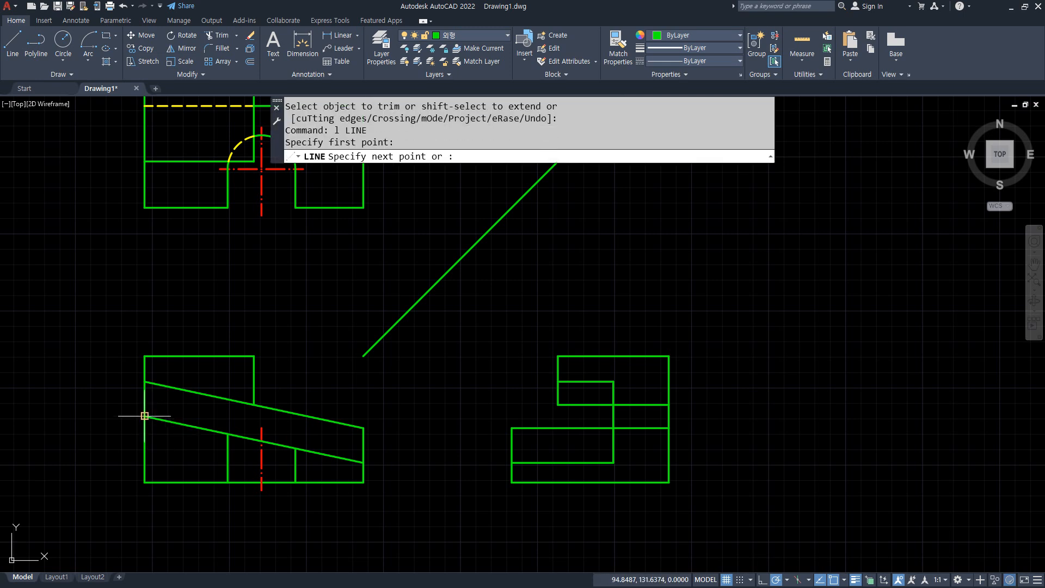
key("Escape")
Project the lower sloped edge's left end to the side view's inner vertical line and corner it with the left edge using zero-radius Fillet
key("space")
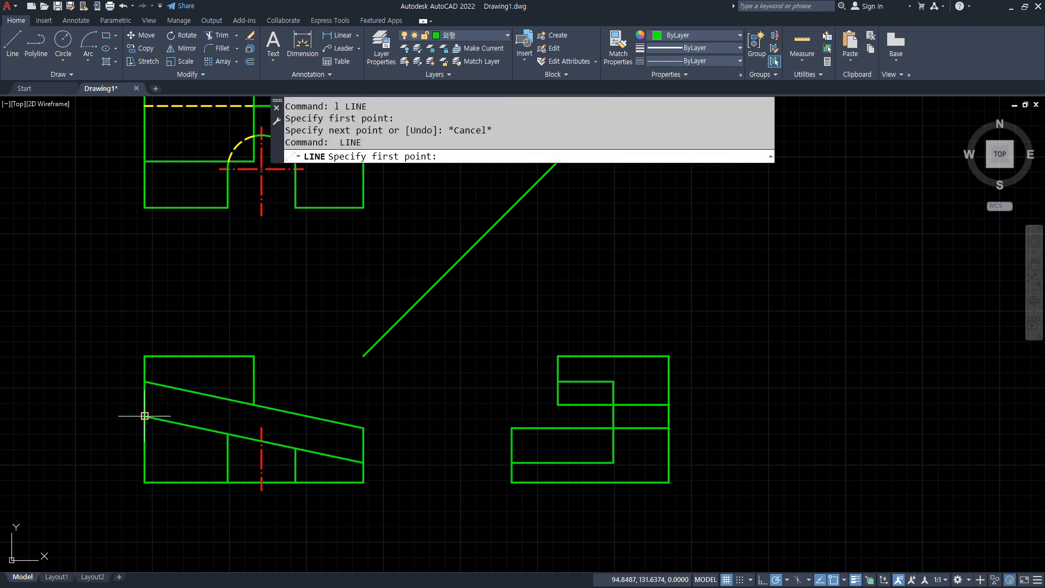
left_click(145, 415)
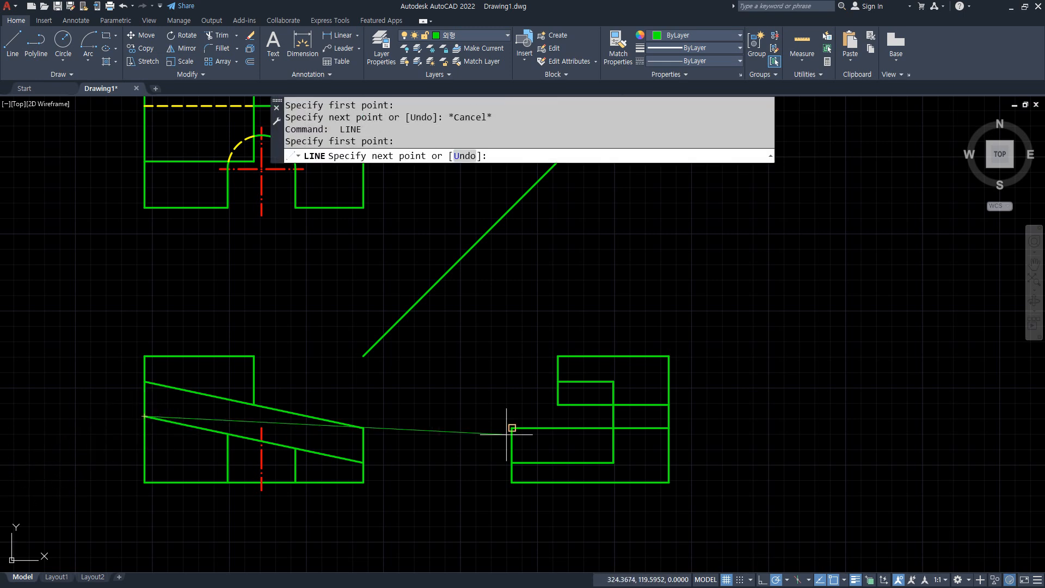
left_click(549, 421)
key("space")
type("f")
key("space")
left_click(531, 415)
left_click(514, 435)
Trim the lower horizontal line between the side view's left edge and its inner vertical line
type("tr")
key("space")
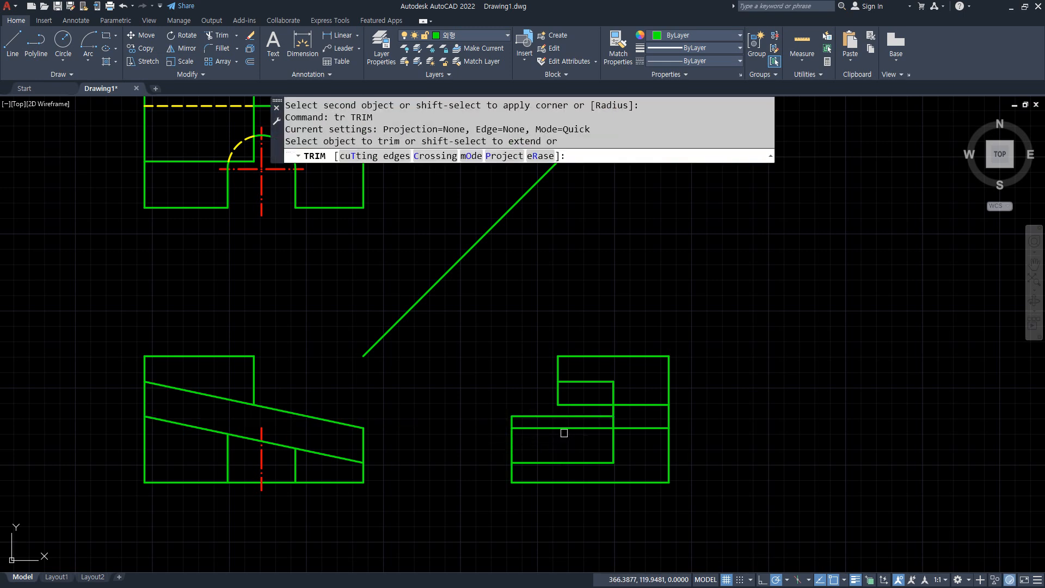
left_click(567, 426)
key("space")
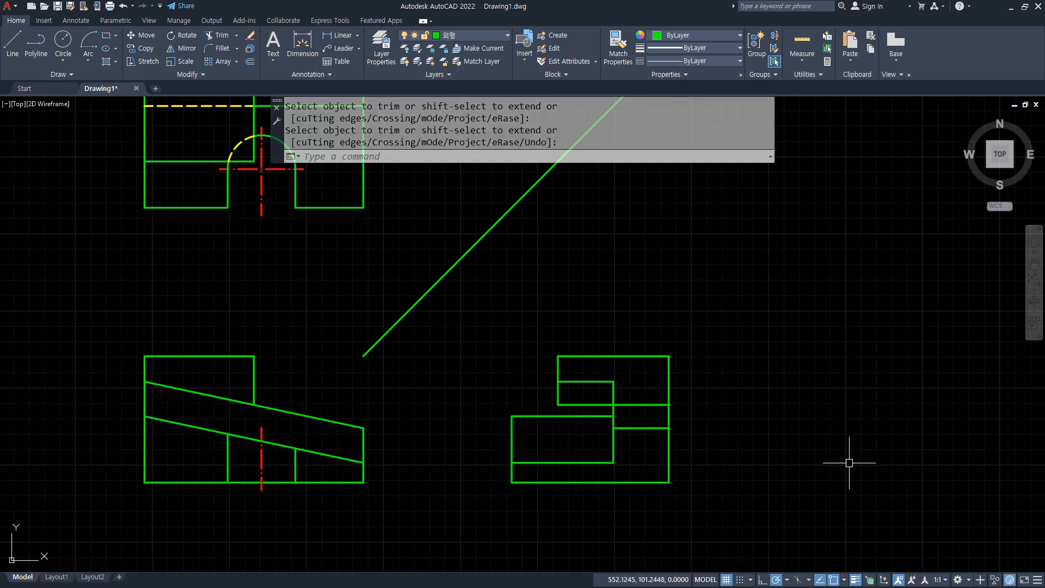
Move the short horizontal line inside the side view's upper block to the 은선 layer
scroll(468, 395, "up", 2)
mouse_move(424, 400)
middle_mouse_down()
mouse_move(526, 403)
mouse_move(557, 421)
middle_mouse_up()
key("space")
left_click(790, 393)
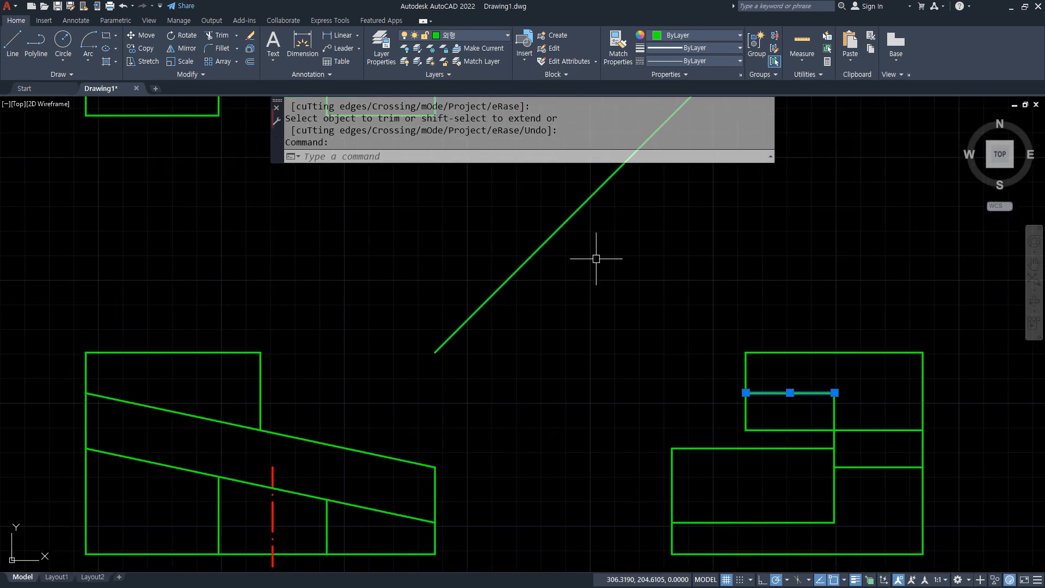
left_click(472, 39)
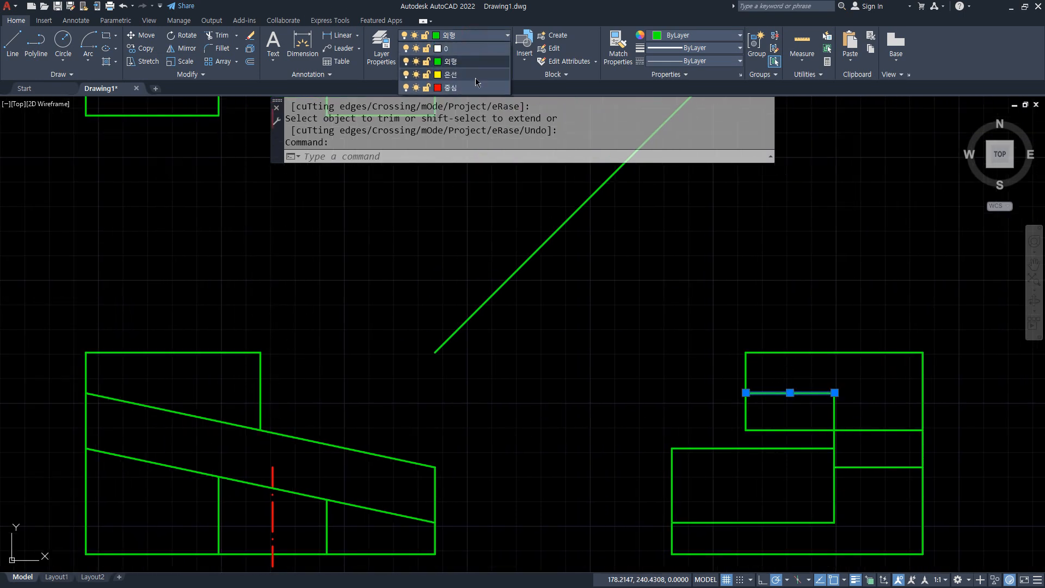
left_click(475, 77)
key("Escape")
Trim the part of the inner vertical line that lies inside the side view's upper block
type("tr")
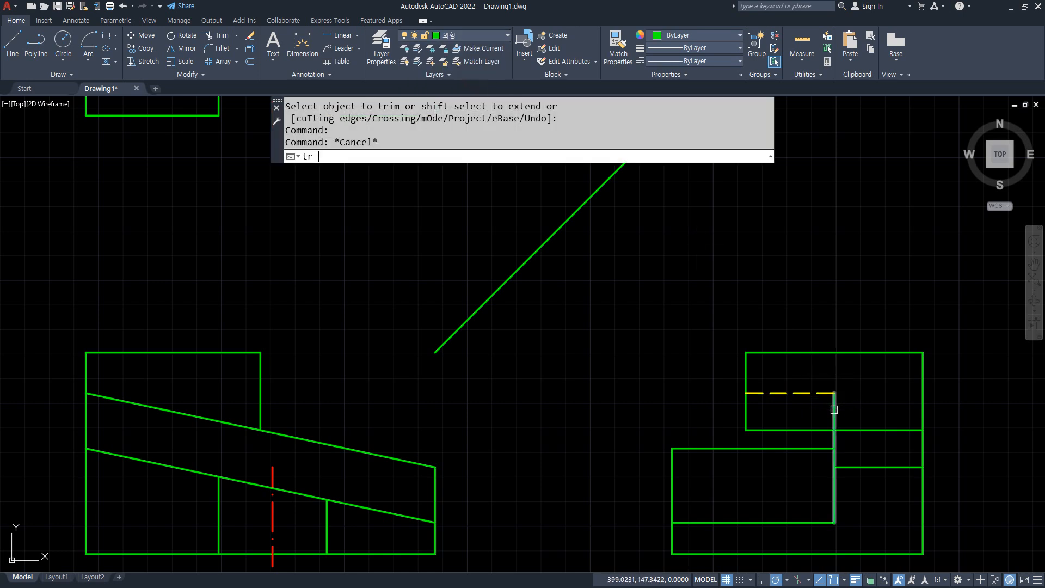
key("Return")
left_click(838, 406)
key("Return")
Draw a separate vertical line from the hidden line's right end down to the bottom edge of the upper block
type("l")
key("Return")
left_click(835, 392)
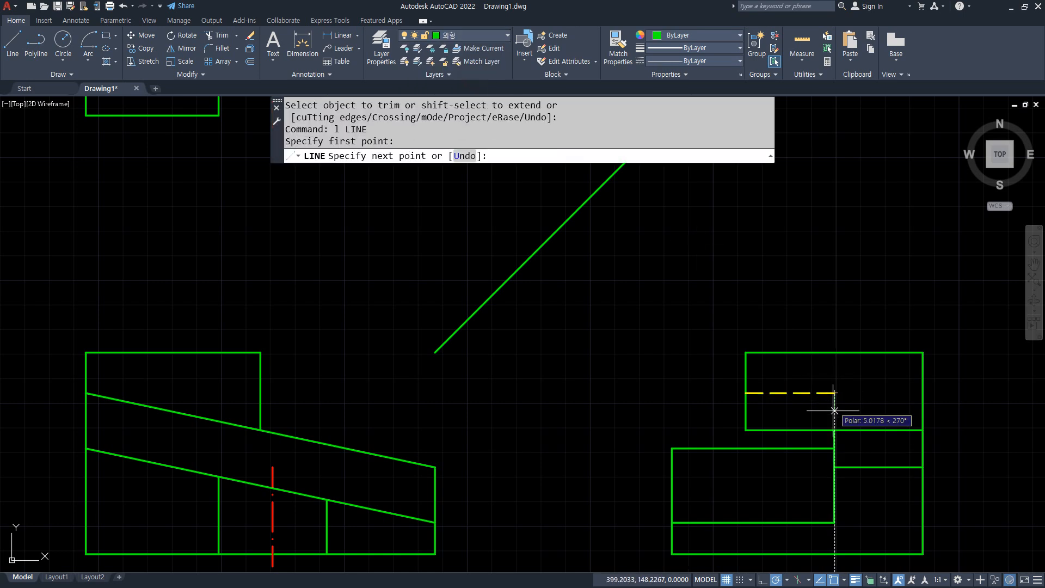
left_click(833, 429)
key("Return")
Match the dashed hidden line's properties onto the short vertical line in the side view's upper block
type("ma")
key("Return")
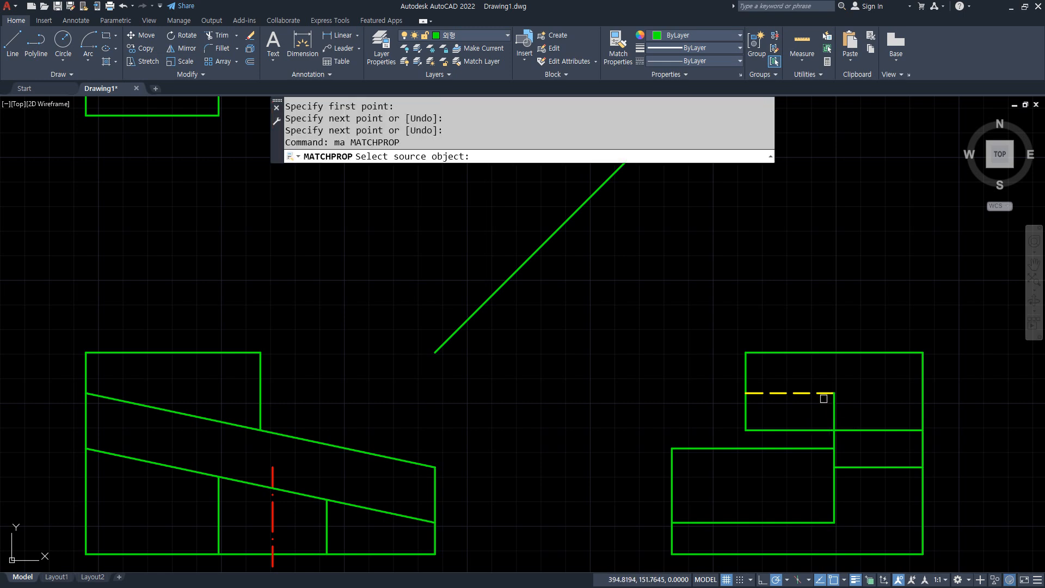
left_click(828, 392)
left_click(834, 408)
key("Return")
middle_click_drag(435, 463, 436, 456)
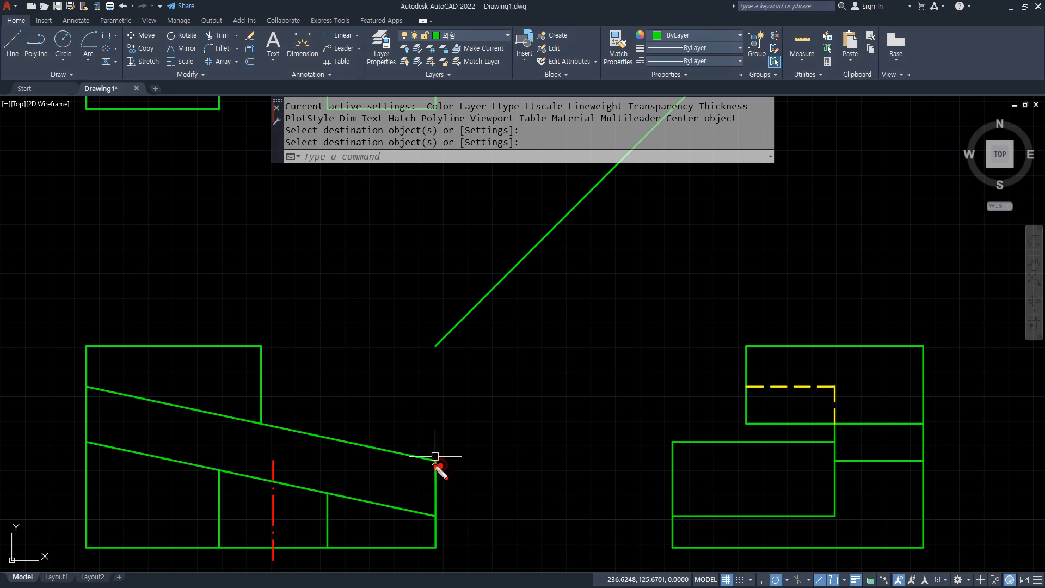
left_click_drag(435, 461, 804, 471)
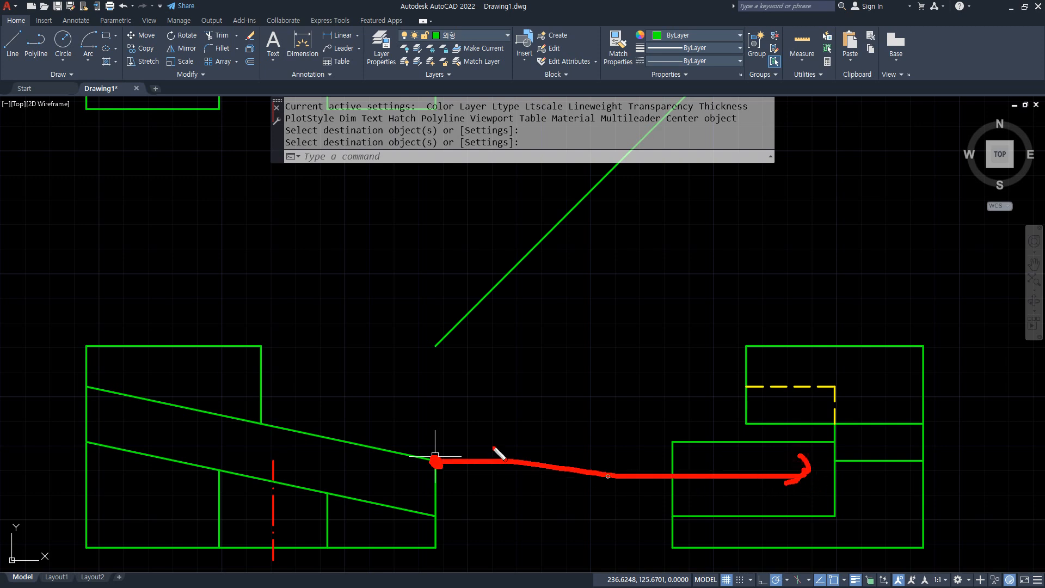
mouse_move(82, 387)
left_mouse_down()
mouse_move(563, 408)
mouse_move(732, 396)
left_mouse_up()
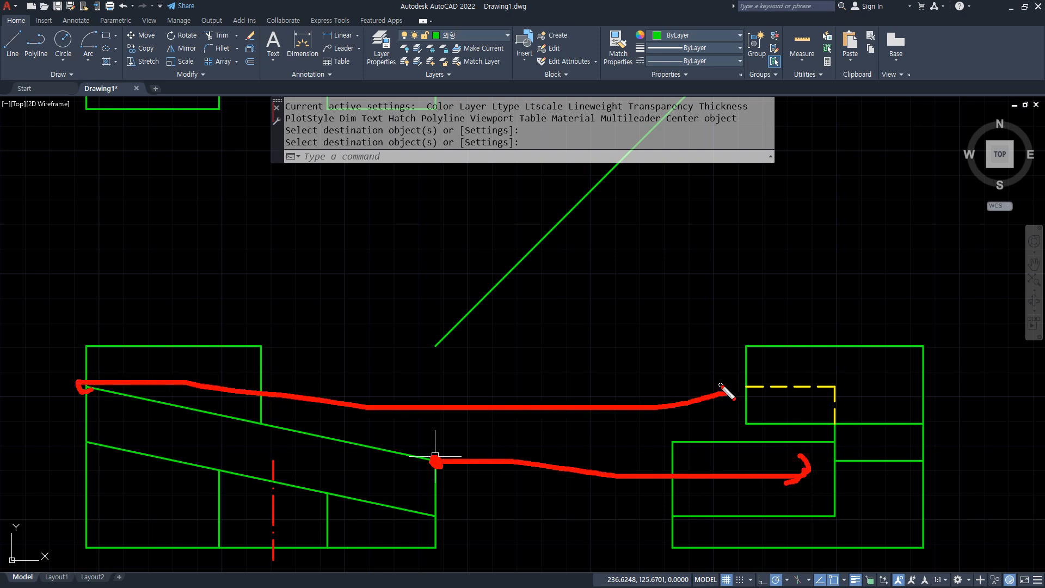
left_click_drag(252, 417, 743, 412)
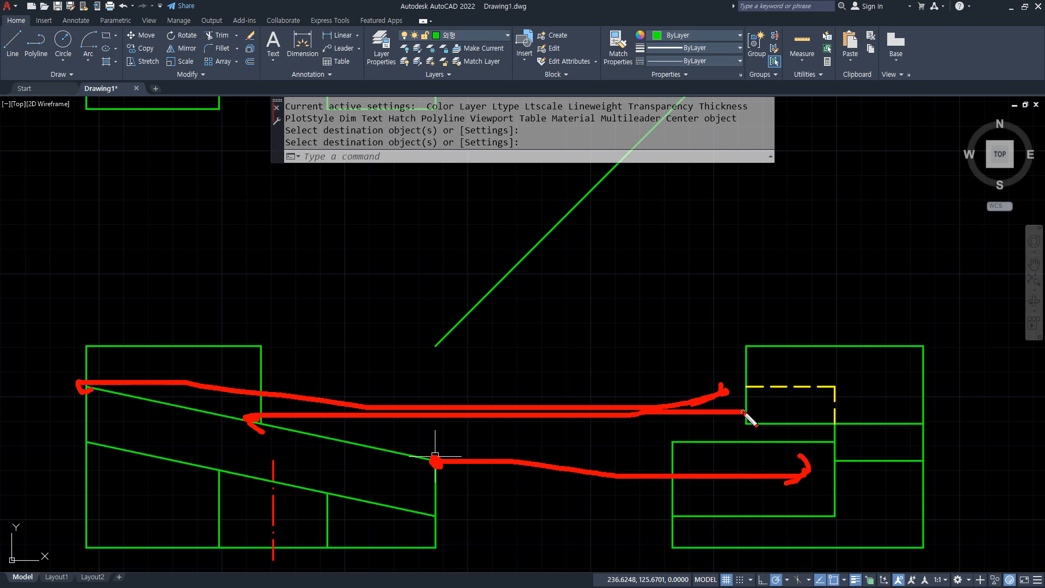
left_click_drag(427, 520, 640, 510)
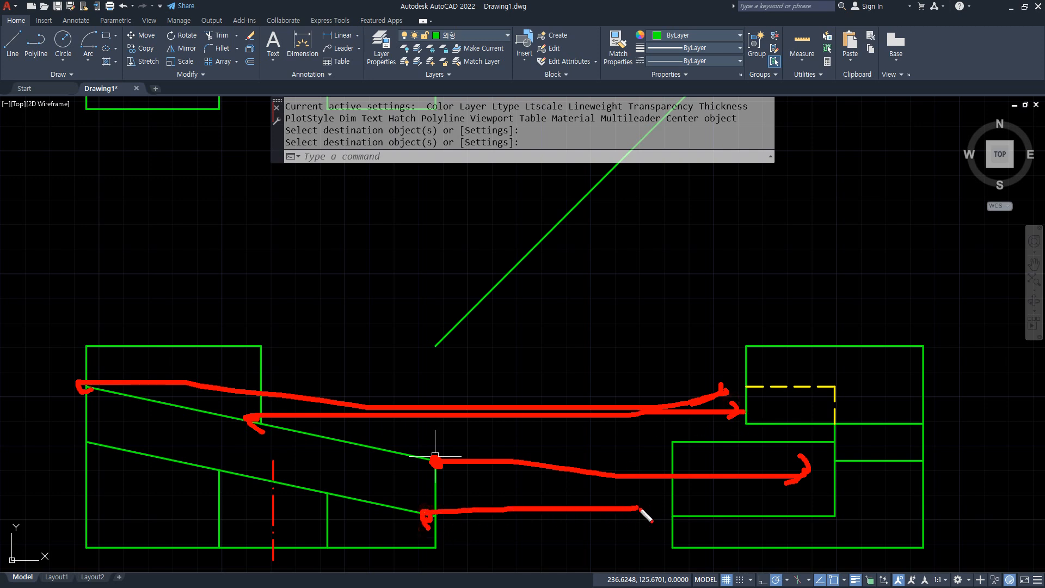
left_click_drag(93, 448, 644, 436)
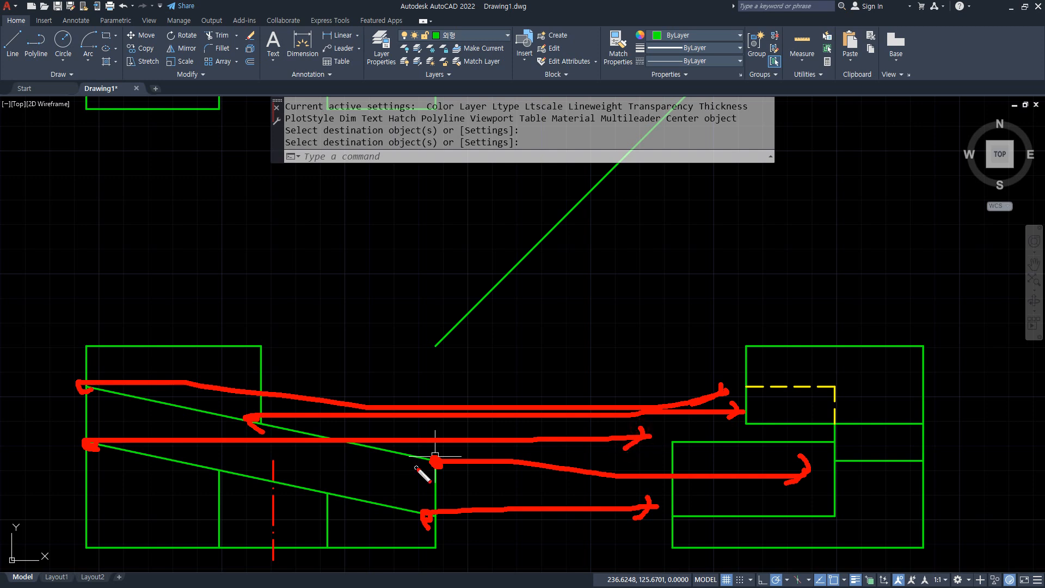
key("Escape")
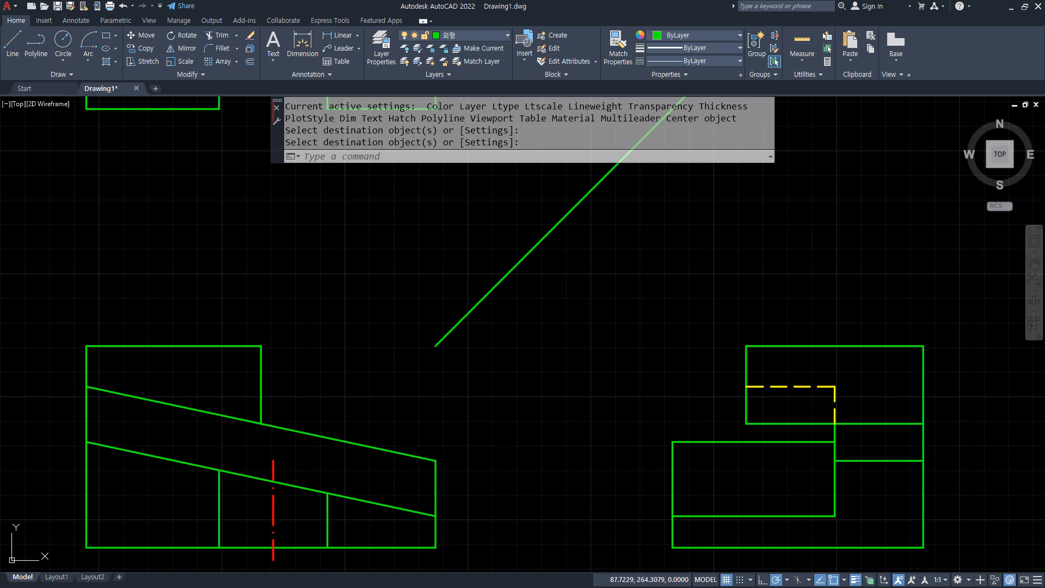
mouse_move(784, 496)
left_mouse_down()
mouse_move(687, 499)
mouse_move(771, 519)
left_mouse_up()
key("Escape")
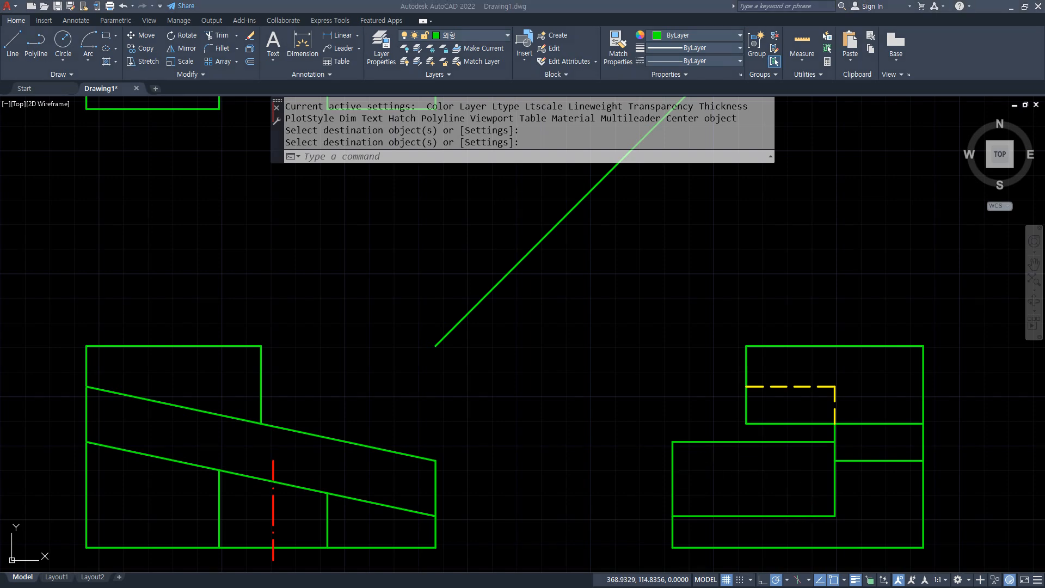
Switch to the reference drawing and examine how the R22 slot appears in the top, front and right views
key("alt+Tab")
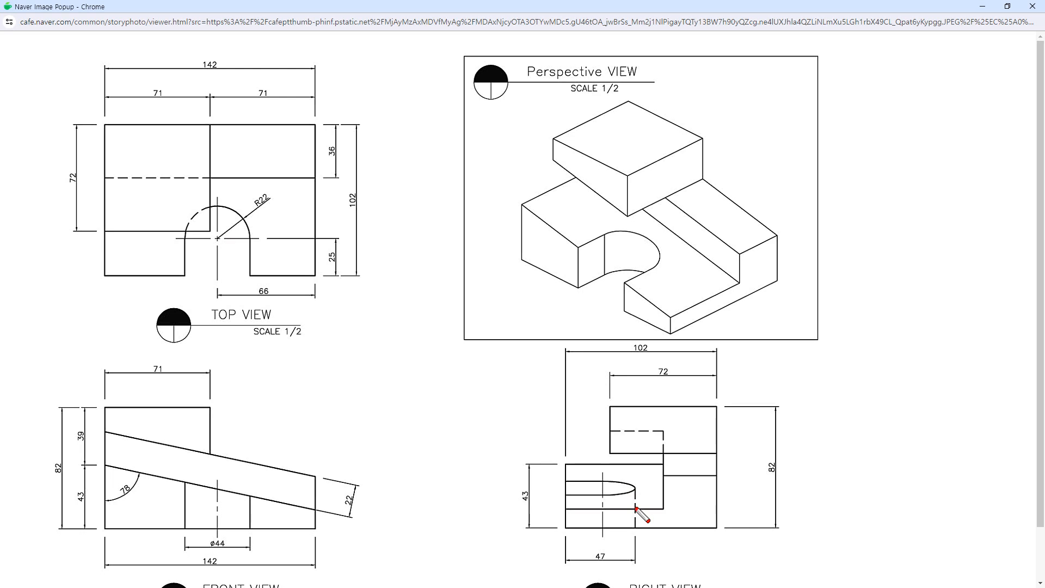
mouse_move(631, 516)
left_mouse_down()
mouse_move(605, 486)
mouse_move(629, 521)
left_mouse_up()
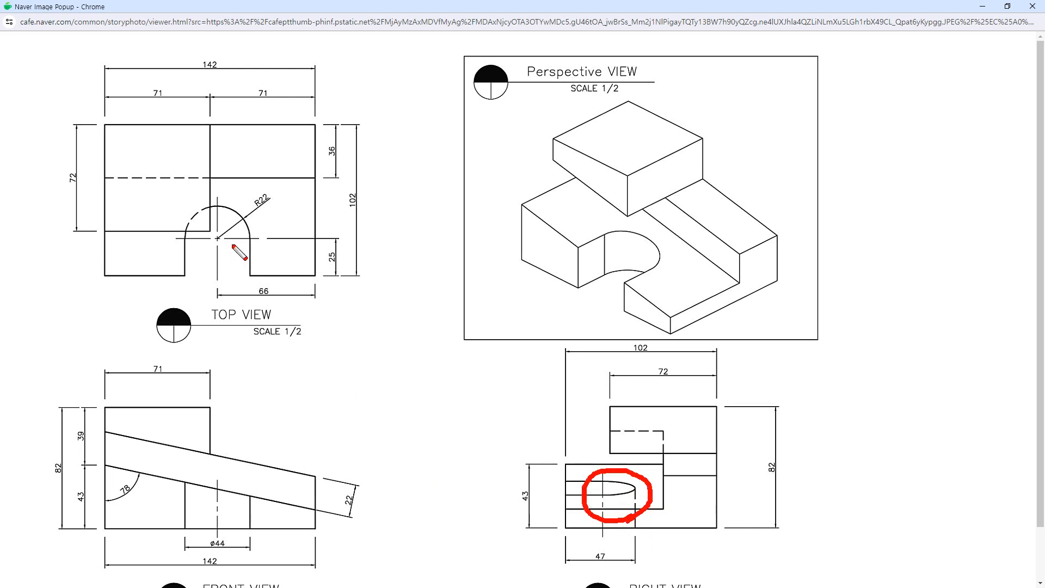
mouse_move(232, 245)
left_mouse_down()
mouse_move(201, 211)
mouse_move(240, 244)
left_mouse_up()
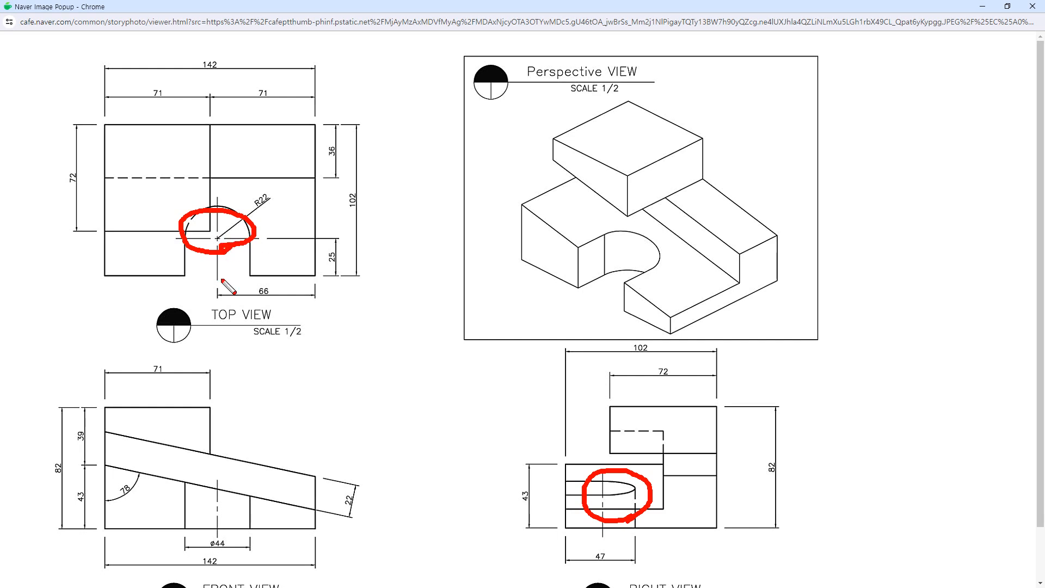
mouse_move(208, 511)
left_mouse_down()
mouse_move(191, 464)
mouse_move(223, 523)
left_mouse_up()
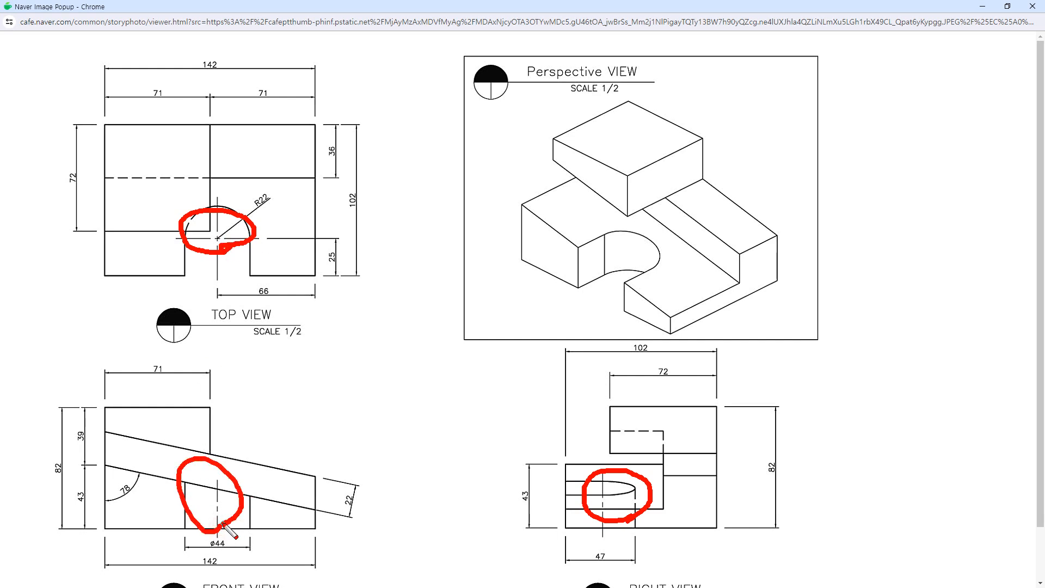
mouse_move(616, 491)
left_mouse_down()
mouse_move(565, 509)
mouse_move(653, 511)
mouse_move(604, 496)
left_mouse_up()
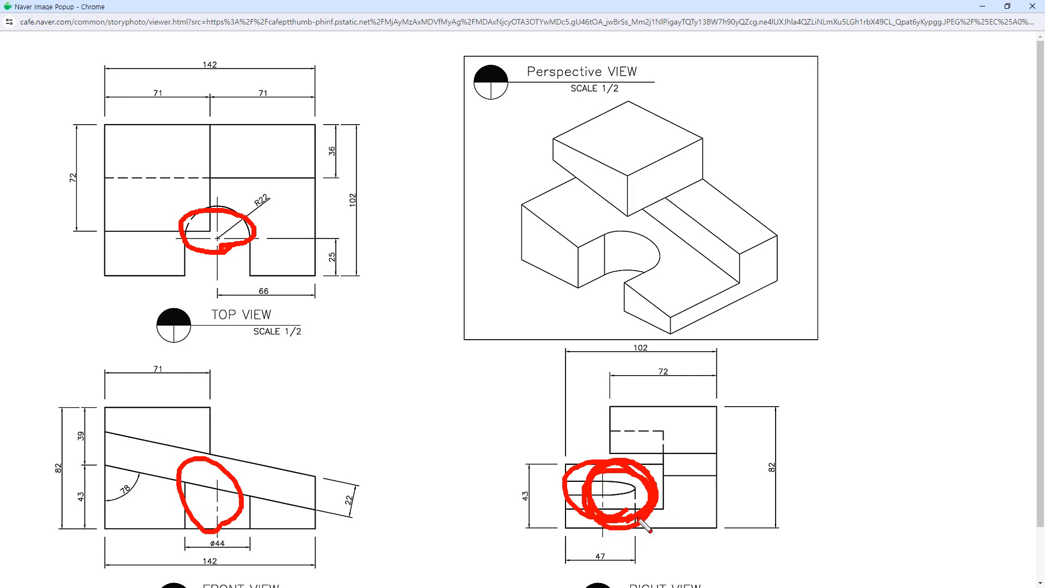
key("Escape")
left_click_drag(592, 10, 0, 86)
left_click(272, 305)
Draw a horizontal line from where the front view's centre line crosses the lower sloped edge across past the side view
scroll(274, 304, "down", 2)
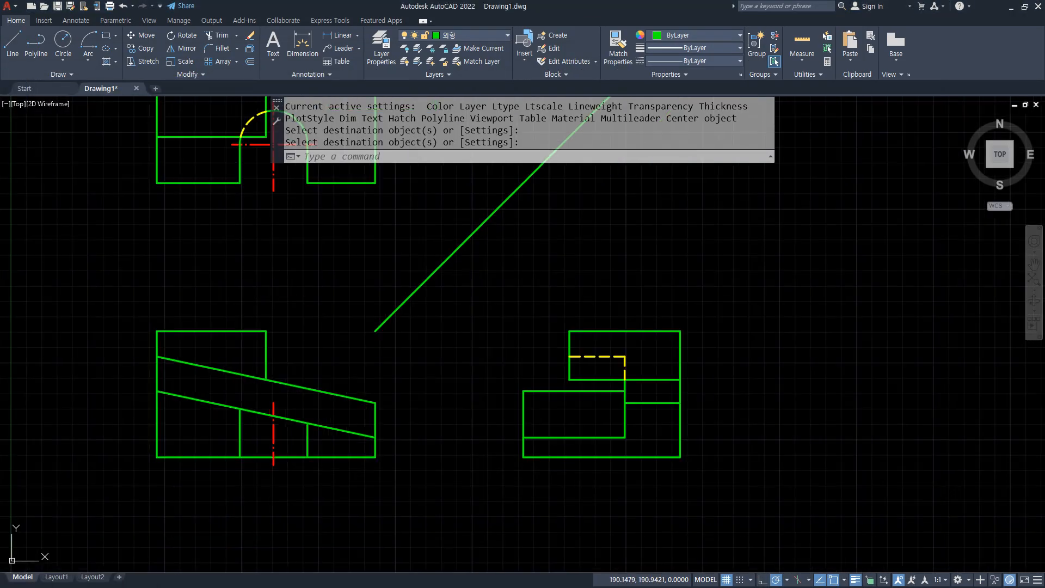
middle_click_drag(301, 301, 280, 315)
type("l")
key("Return")
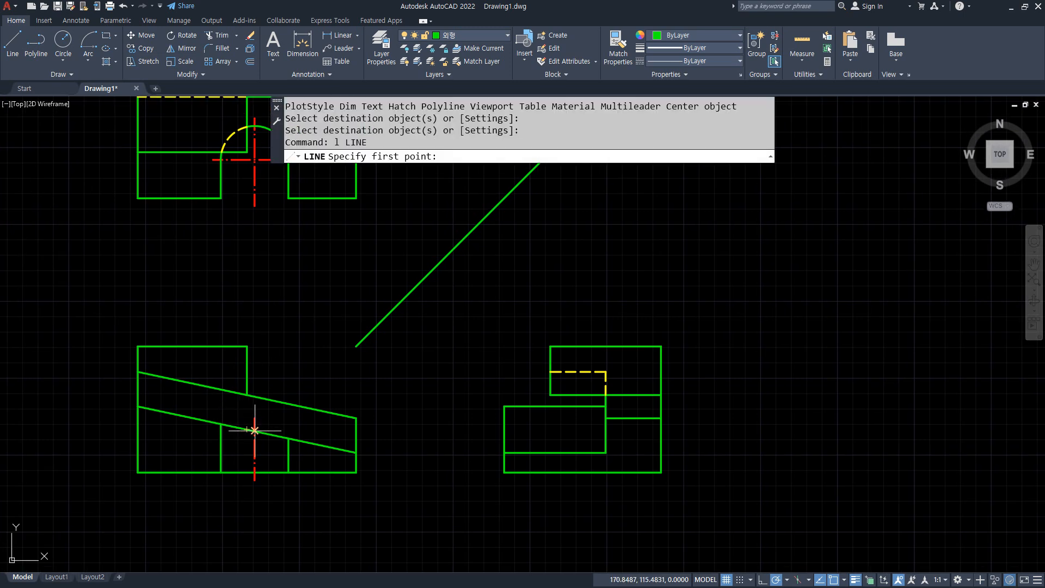
left_click(254, 431)
left_click(748, 430)
key("Return")
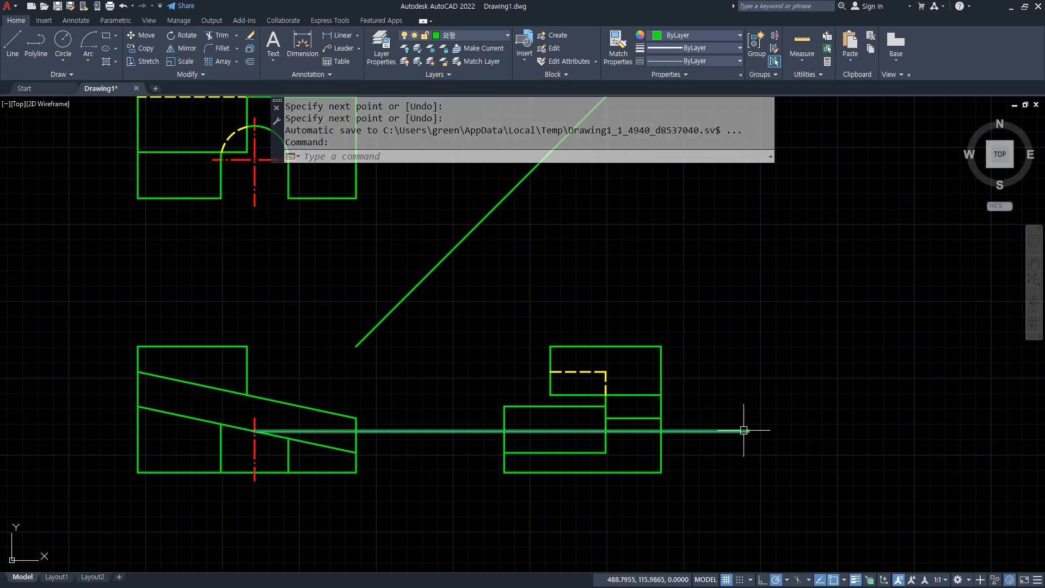
Match the front view centre line's properties onto the new horizontal projection line
type("ma")
key("Return")
left_click(256, 456)
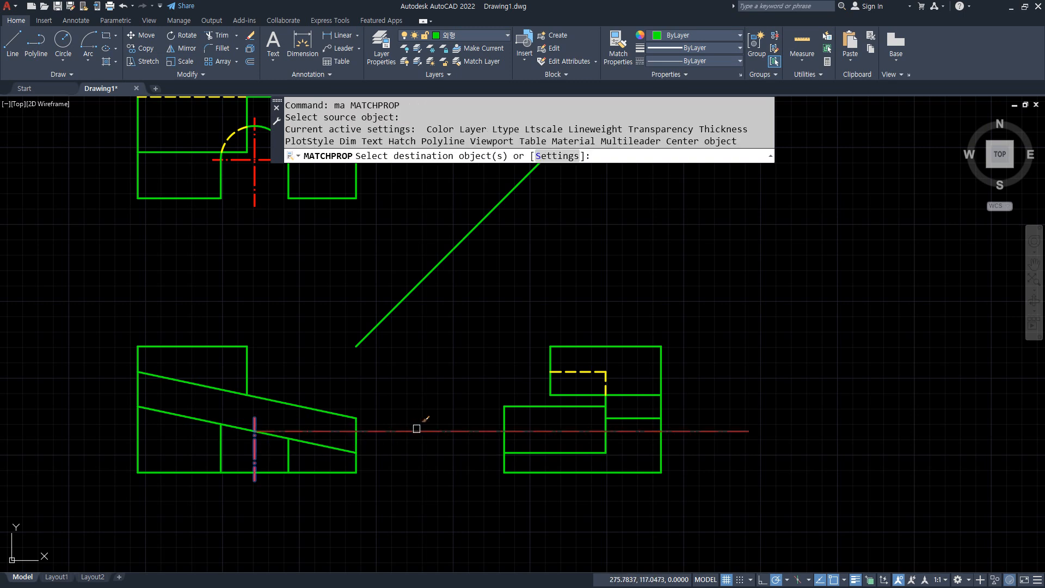
left_click(416, 431)
key("Return")
Project the end of the top view's horizontal centre line to the diagonal line and straight down through the side view
middle_click_drag(445, 327, 426, 396)
key("Return")
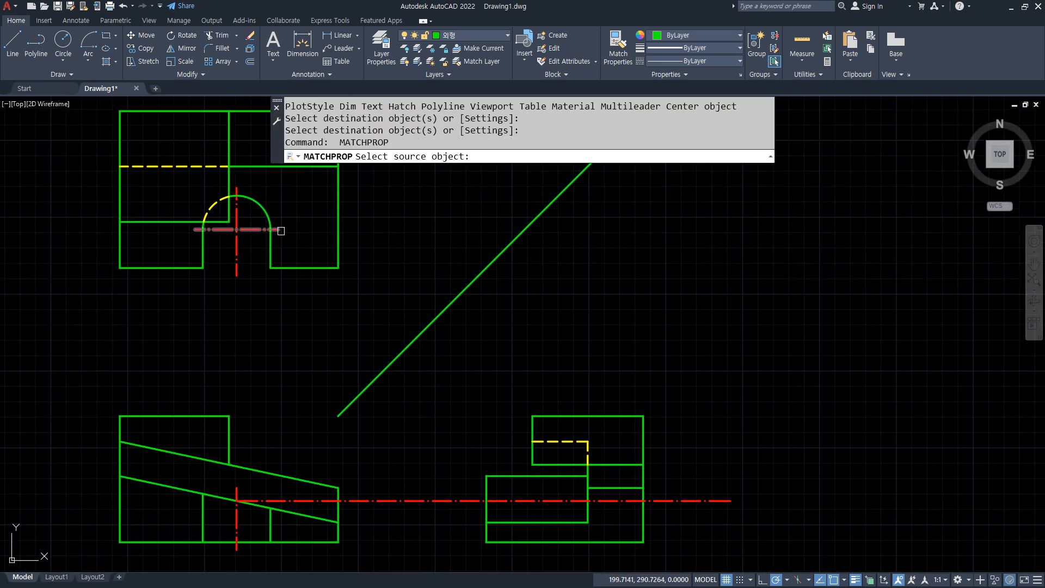
key("Escape")
type("l")
key("Return")
left_click(278, 229)
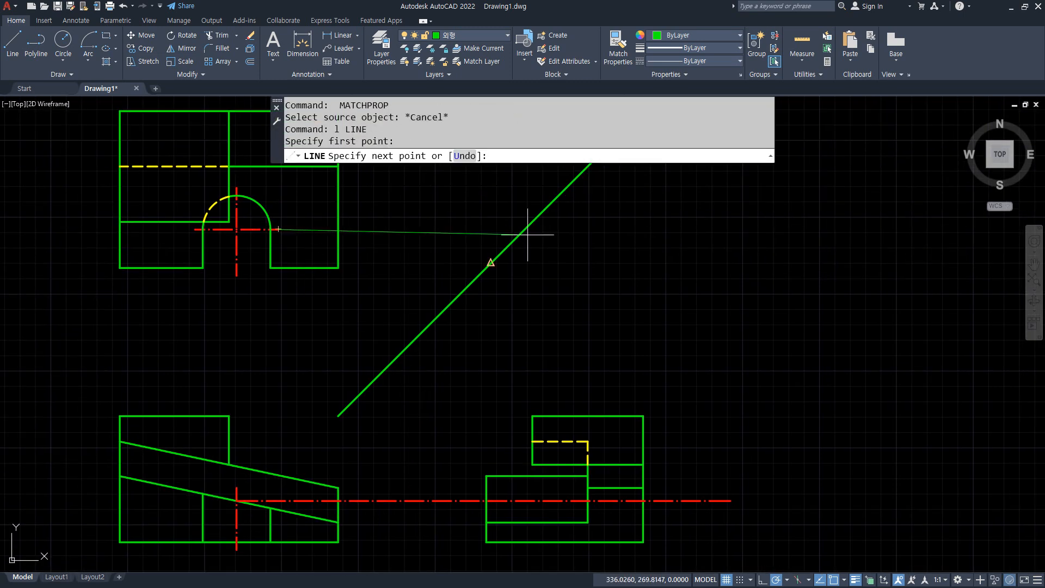
left_click(525, 229)
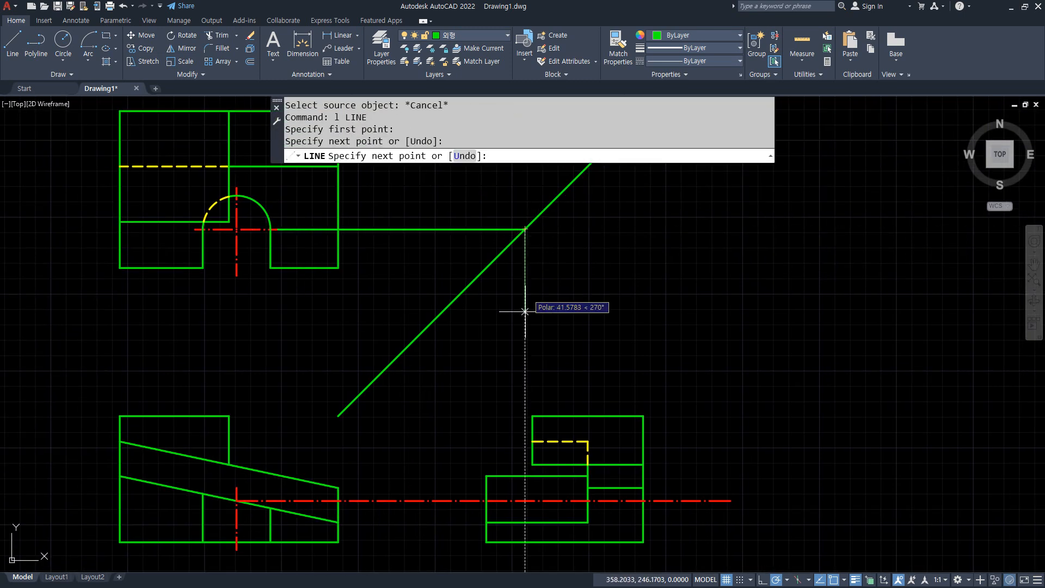
left_click(522, 561)
key("Return")
Match the horizontal centre line's properties onto the vertical projection line through the side view
type("ma")
key("Return")
left_click(539, 501)
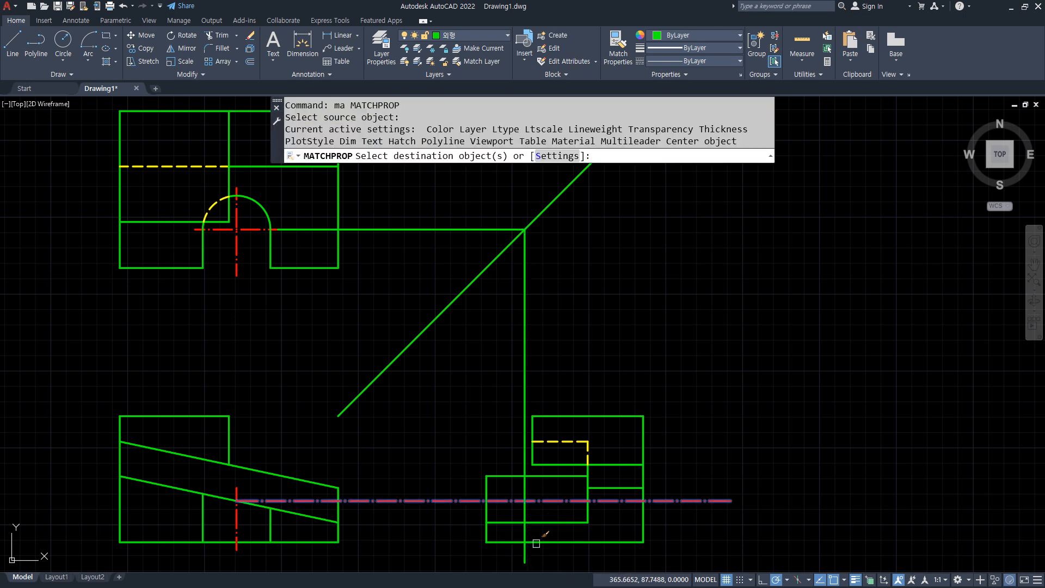
left_click(524, 555)
key("Return")
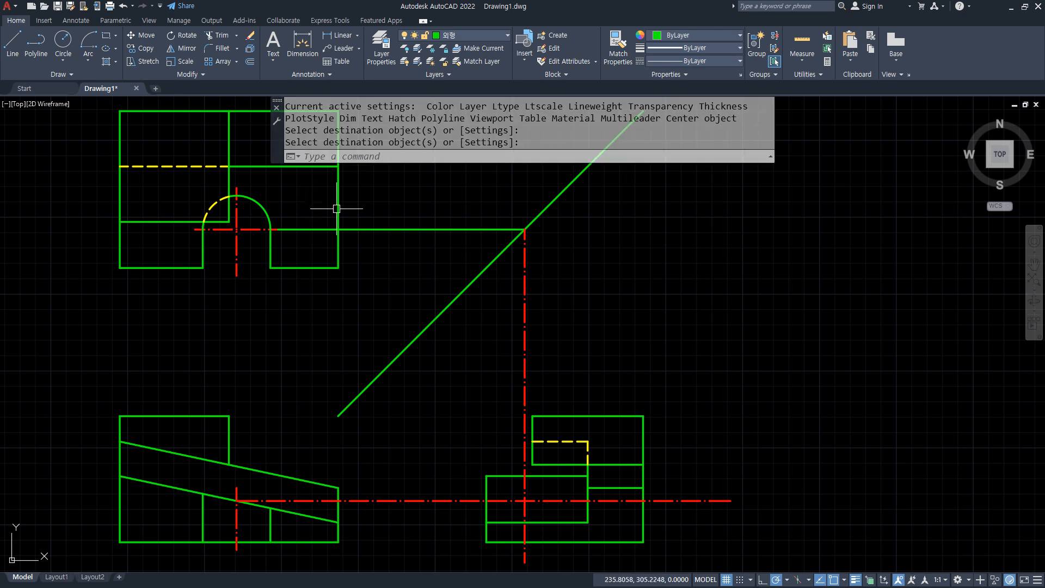
Erase the horizontal projection line between the top view's arc centre line and the diagonal line
left_click(401, 229)
type("e")
key("Return")
Project the top of the top view's arc to the diagonal line and down to the side view's horizontal centre line
type("l")
key("Return")
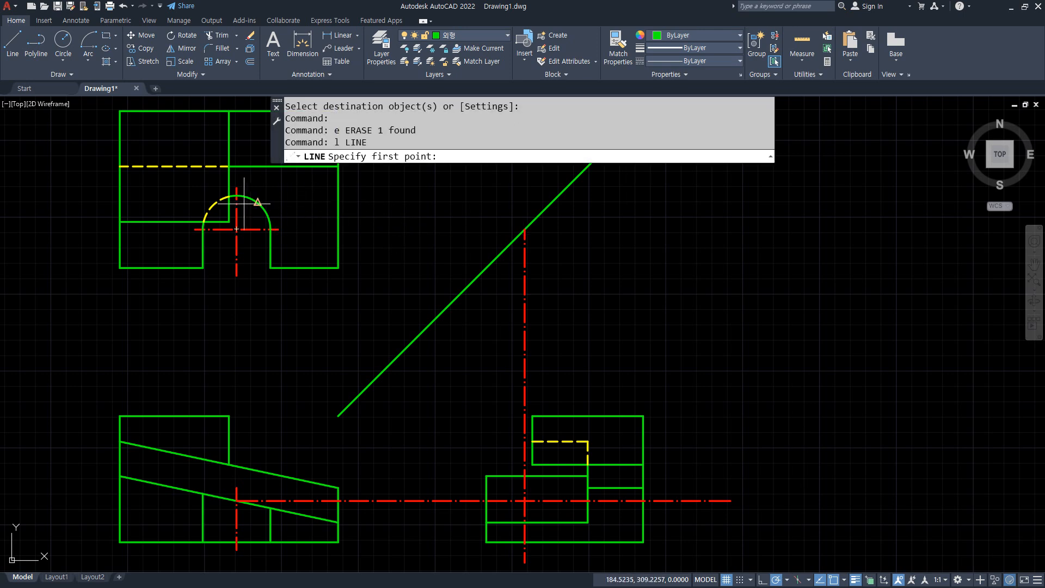
left_click(237, 195)
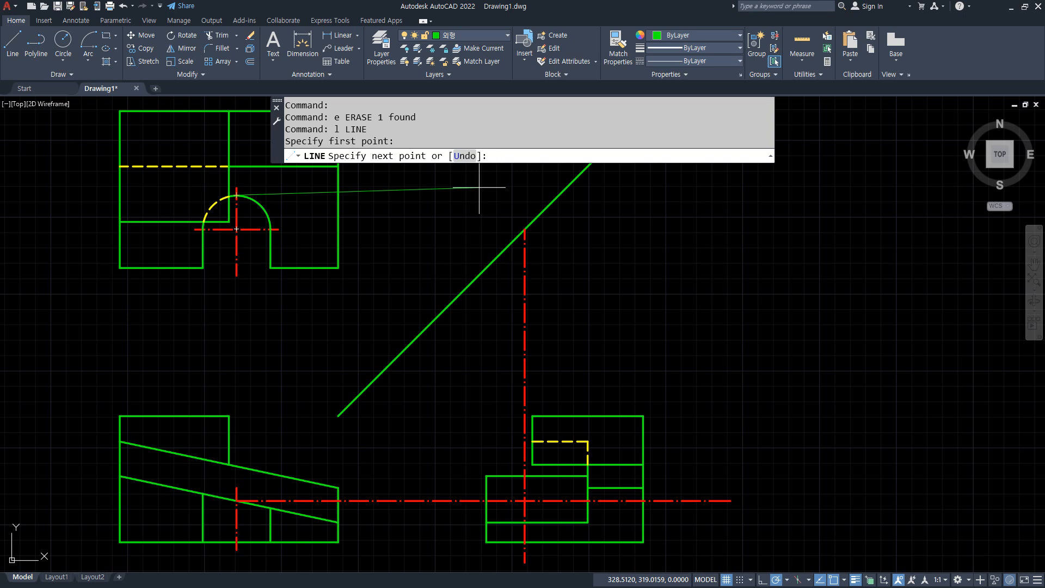
left_click(558, 194)
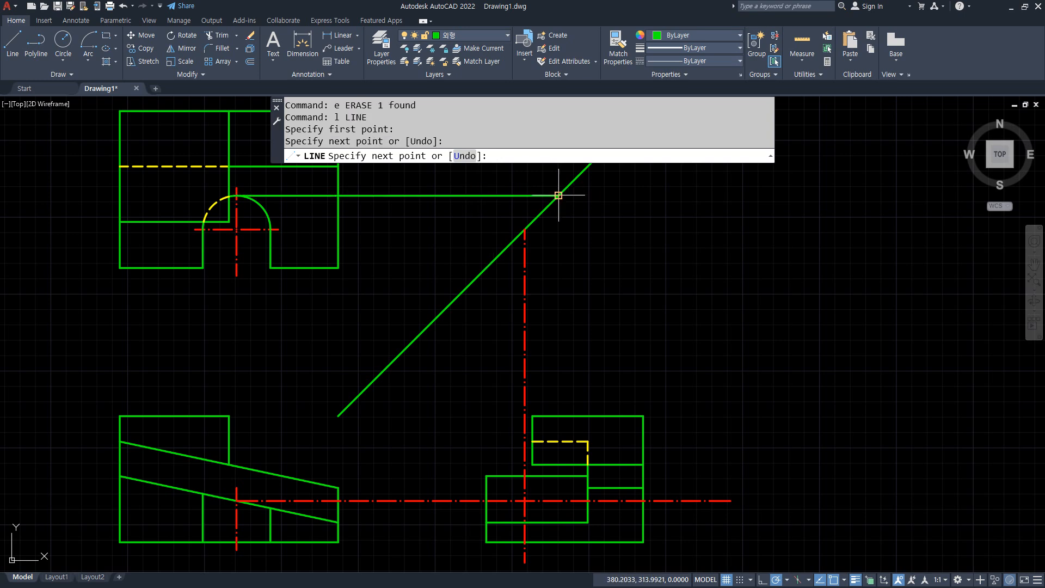
left_click(558, 500)
key("Return")
Draw horizontal lines from the upper ends of the front view's two slot edges to the side view's vertical centre line
key("Return")
left_click(202, 493)
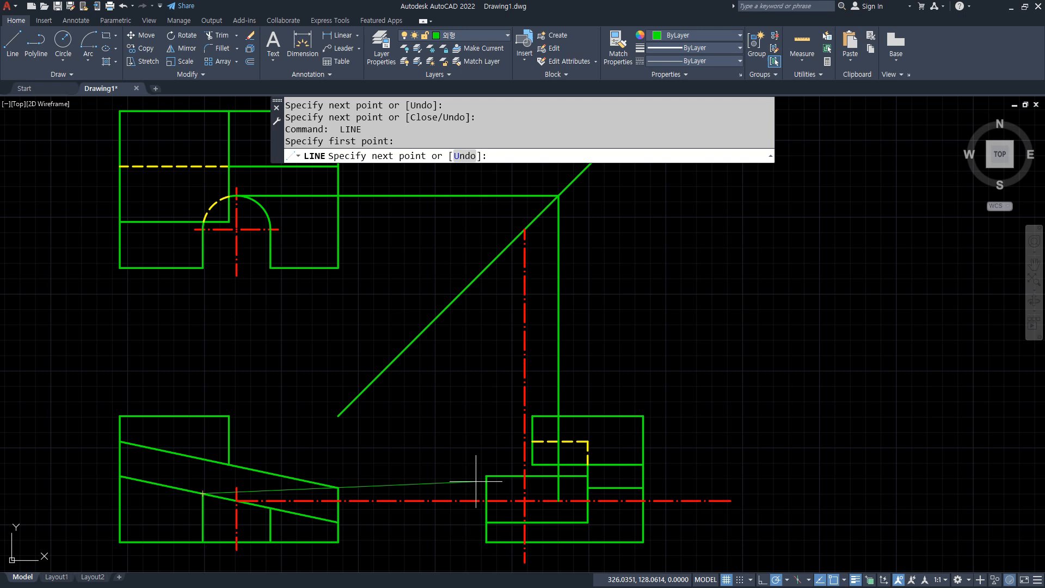
left_click(524, 494)
key("Return")
key("Return")
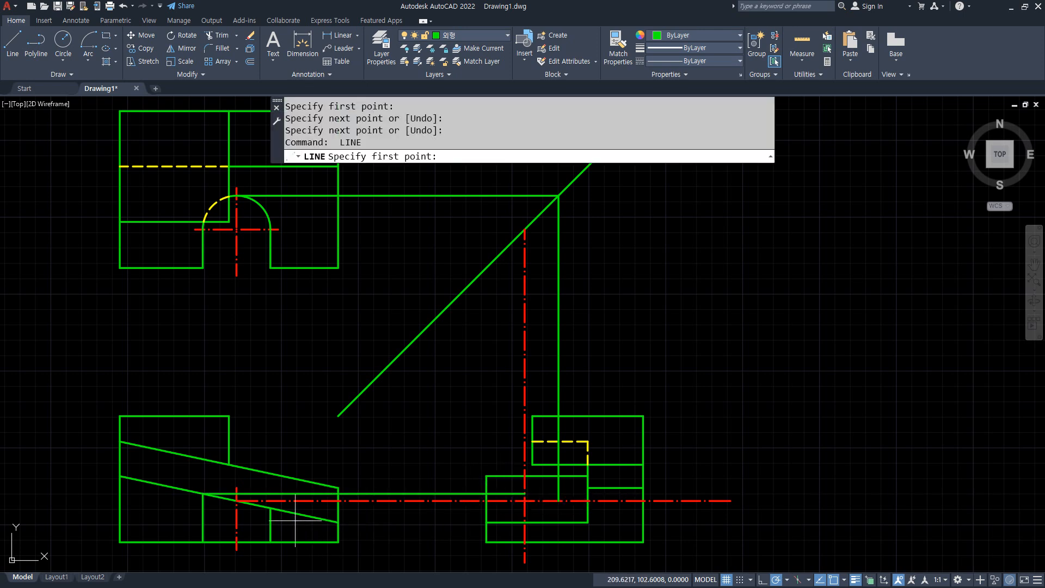
left_click(270, 508)
left_click(524, 508)
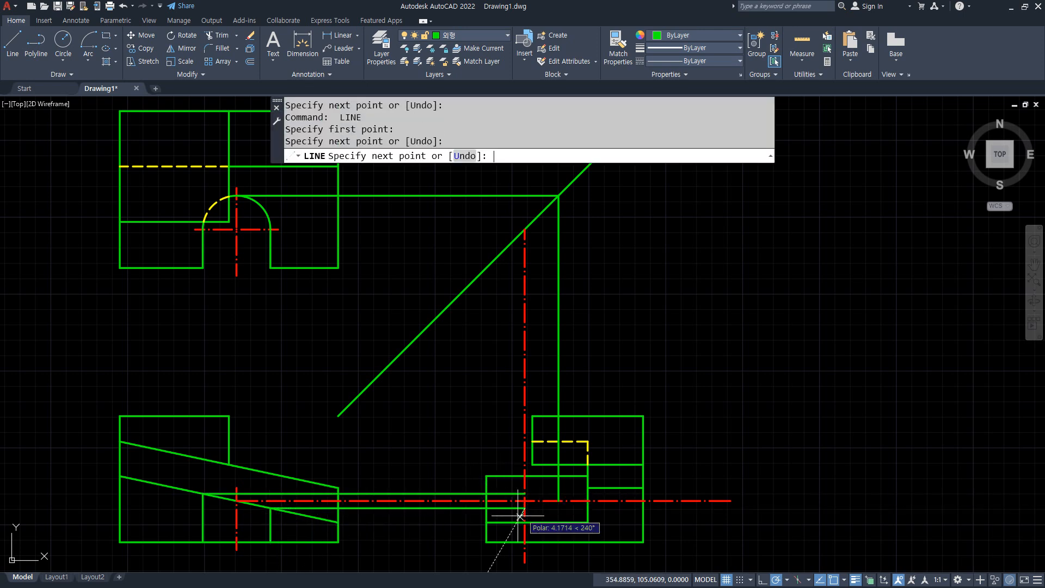
key("Return")
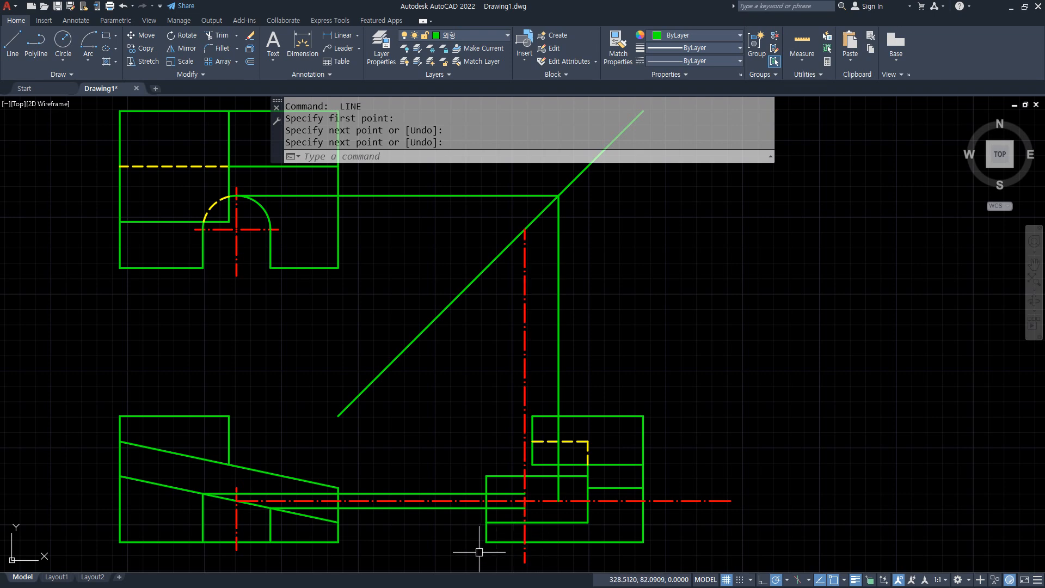
Draw an ellipse centred on the side view's centre line crossing, reaching the projected arc line and the upper slot line
scroll(478, 551, "up", 5)
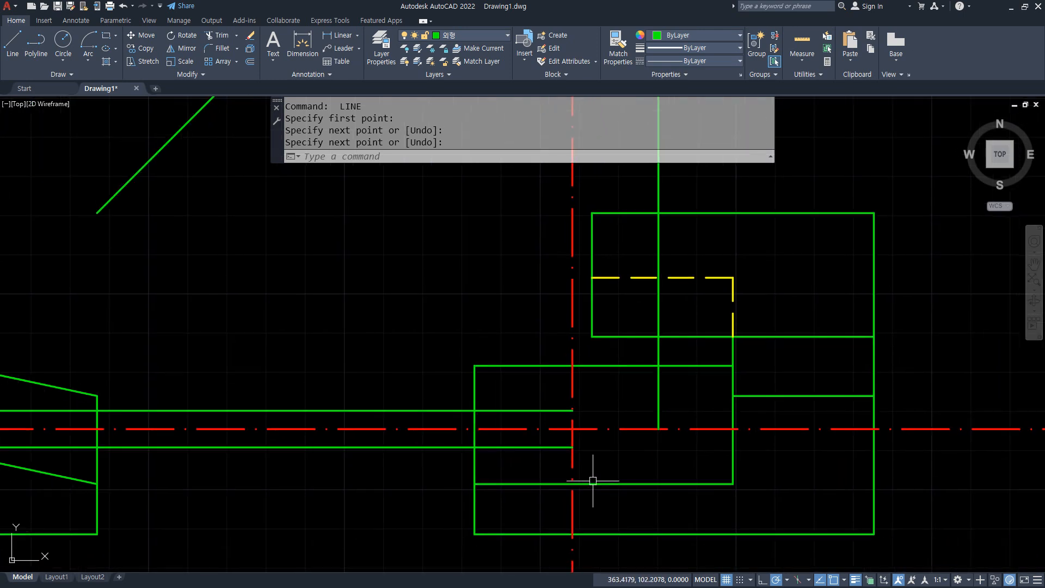
type("el")
key("Return")
type("c")
key("Return")
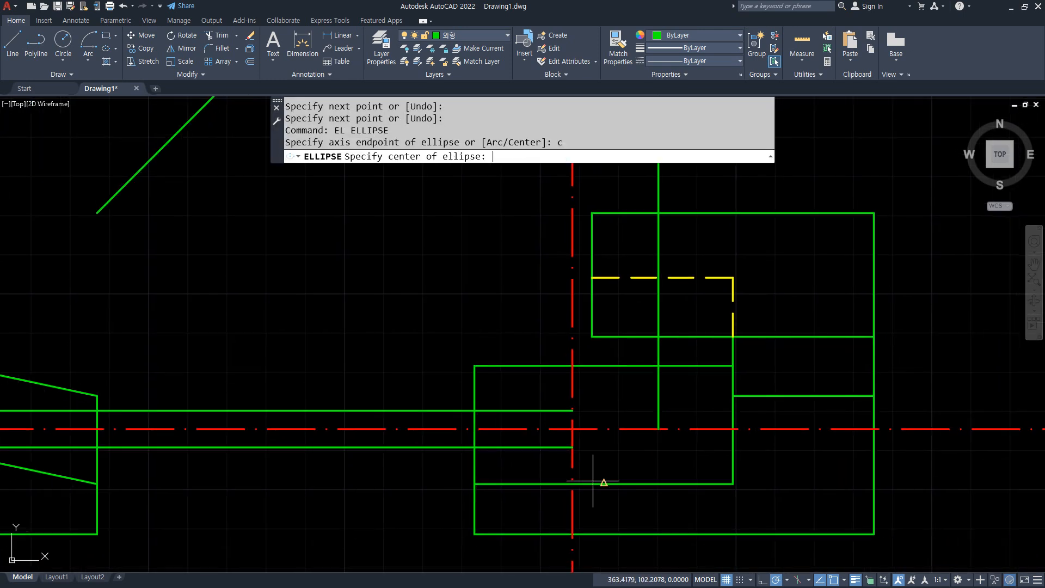
left_click(572, 428)
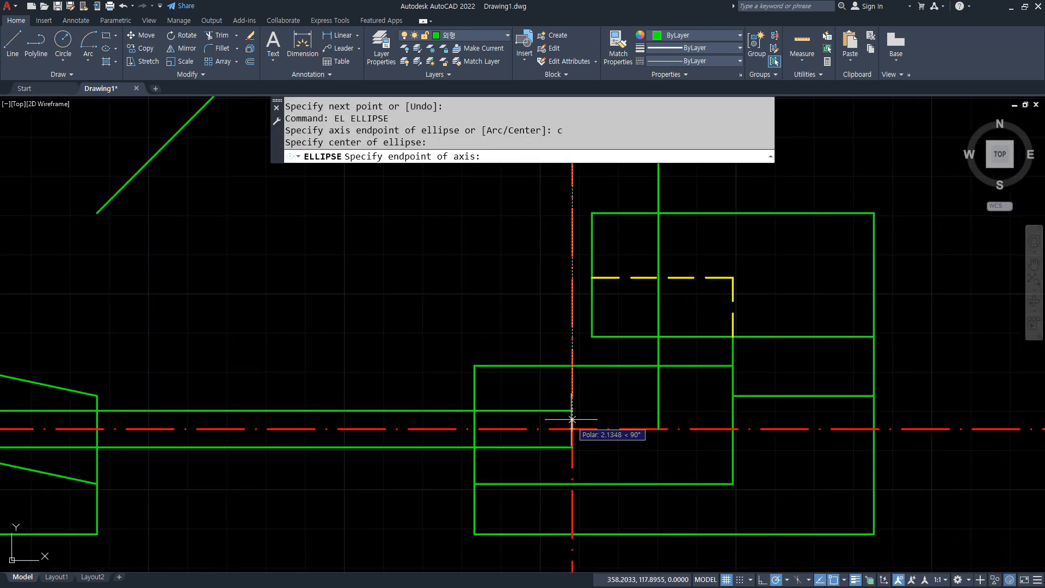
left_click(658, 428)
left_click(571, 411)
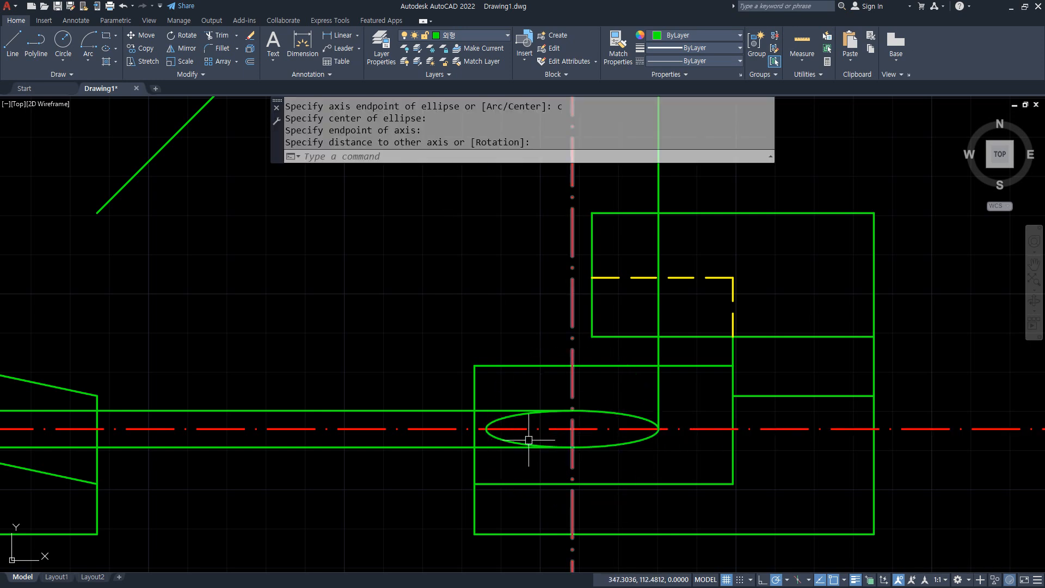
Trim away the ellipse half nearest the front view and erase the vertical projection line touching its other end
type("tr")
key("Return")
left_click(505, 422)
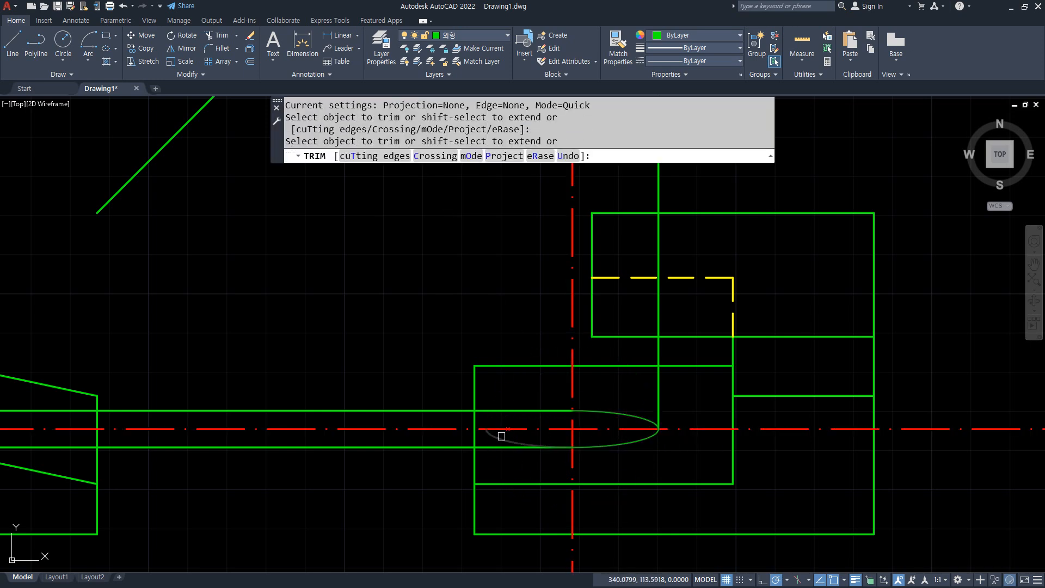
left_click(503, 437)
key("Return")
left_click(656, 398)
type("e")
key("Return")
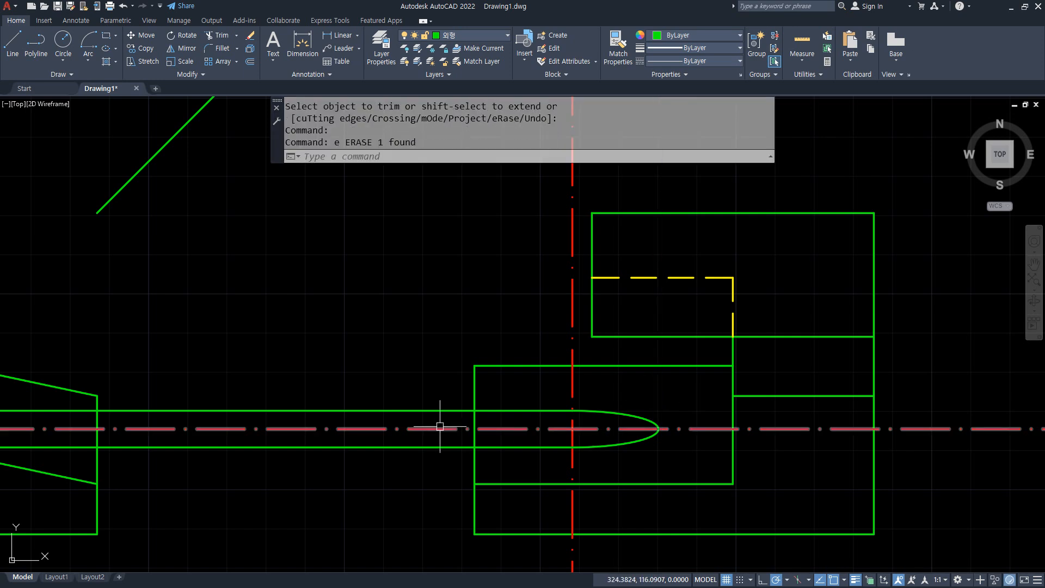
Trim the two slot lines and the horizontal centre line in the gap between the front and side views
type("tr")
key("Return")
left_click(434, 386)
left_click(438, 477)
key("Return")
scroll(262, 457, "down", 2)
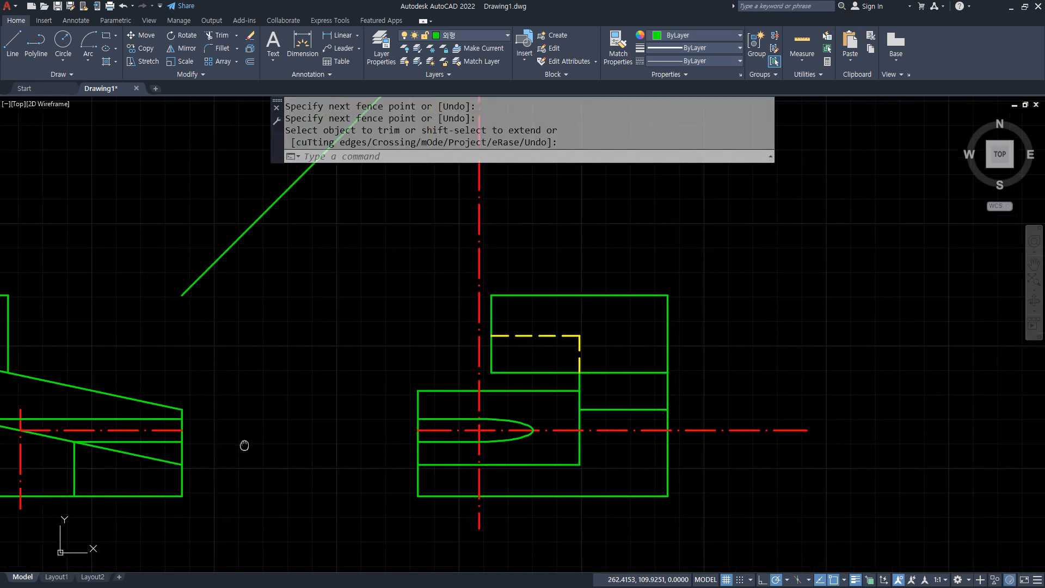
Erase the three leftover horizontal projection pieces inside the front view
left_click(219, 439)
left_click(210, 407)
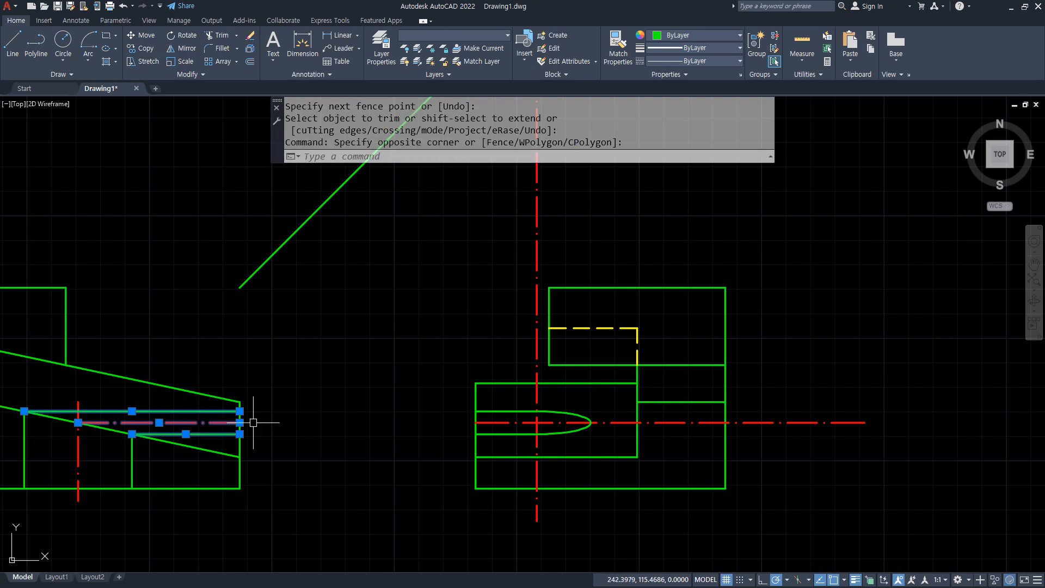
type("e")
key("Return")
Trim the side view's centre lines below the bottom edge, above the slot outline, and between its curved end and the inner vertical edge
type("tr")
key("Return")
left_click(538, 501)
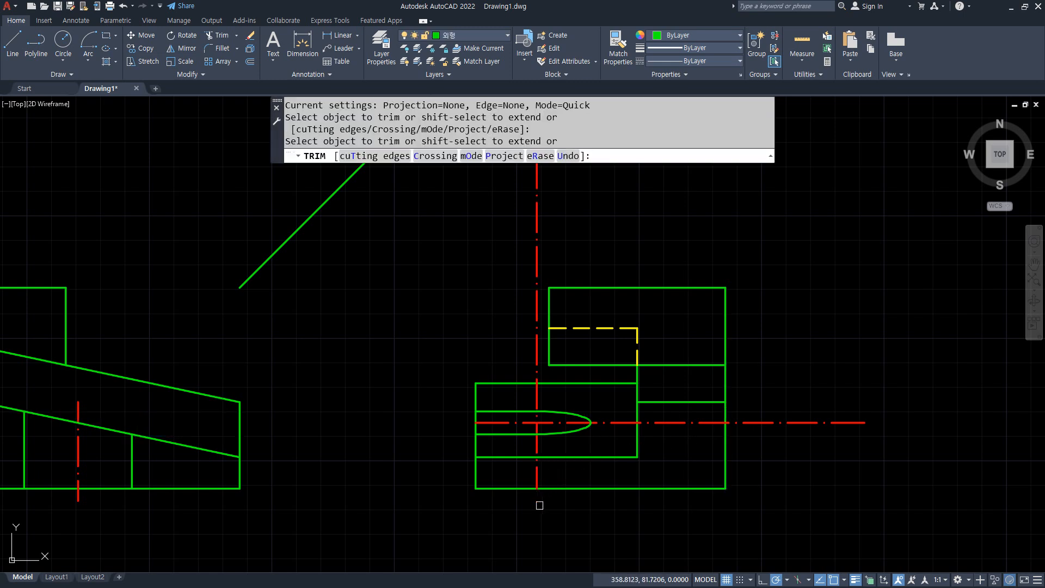
left_click(538, 390)
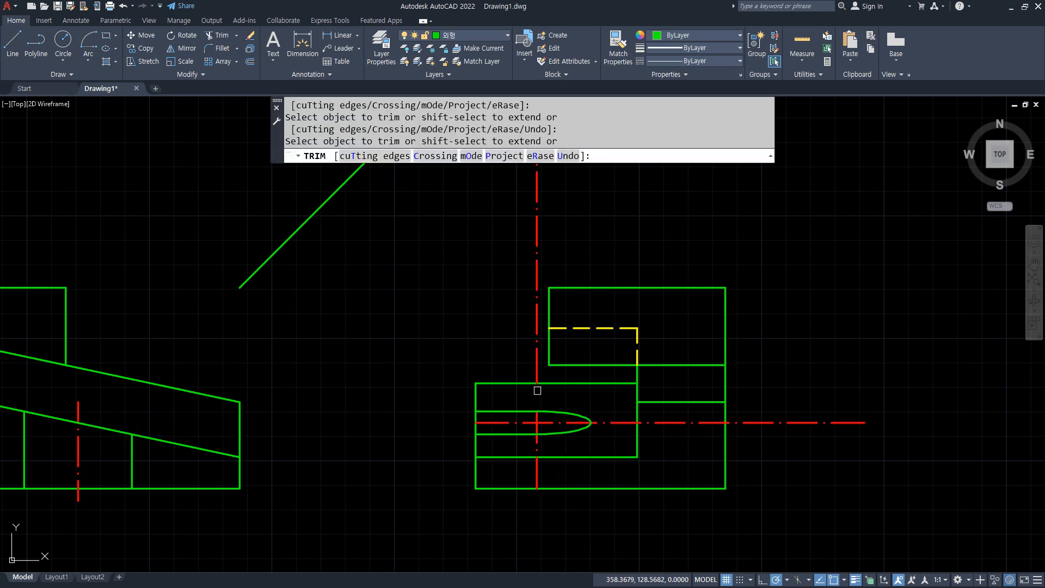
left_click(617, 422)
key("Return")
Trim the side view's horizontal centre line at the inner vertical edge and erase the two centre line remnants outside the slot area
left_click(678, 422)
left_click(537, 223)
type("e")
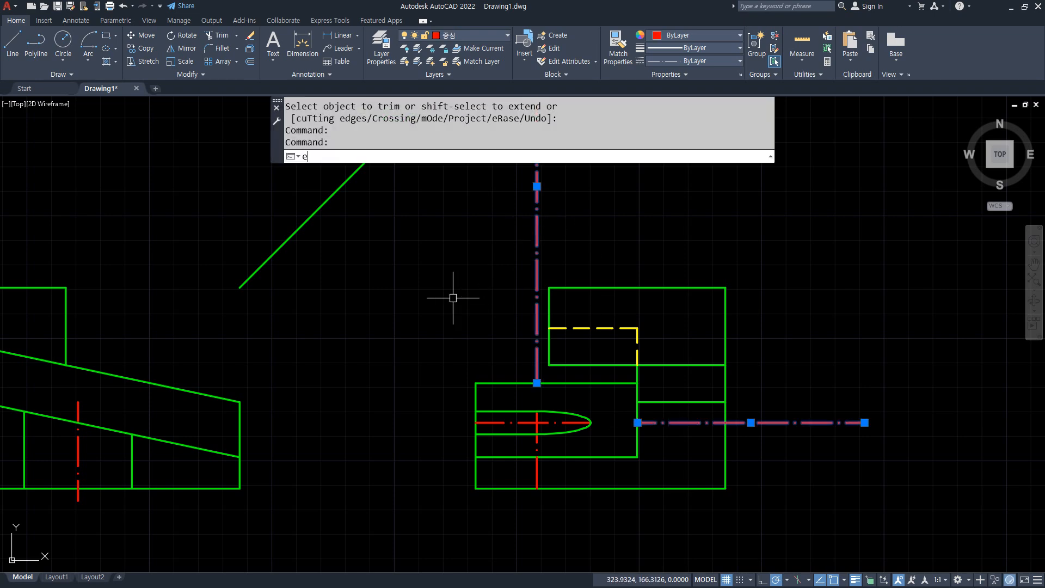
key("Return")
Erase the horizontal projection line running from the top view's arc to the 45° line
scroll(444, 299, "down", 5)
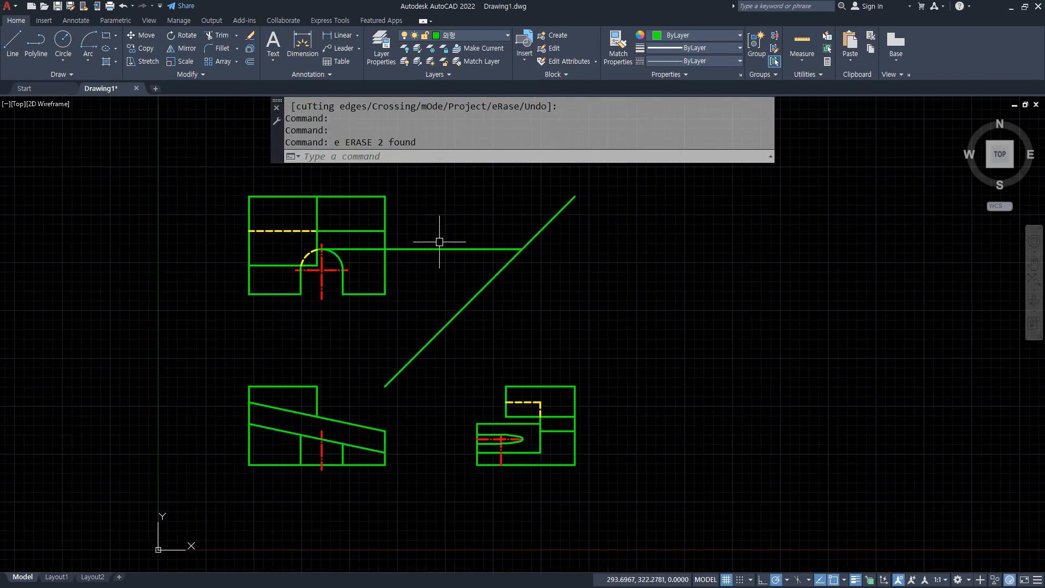
left_click(439, 241)
left_click(427, 260)
type("e")
key("Return")
Offset the side view's slot curve, bottom edge, and outer vertical edge next to the slot outward by 5
scroll(490, 485, "up", 5)
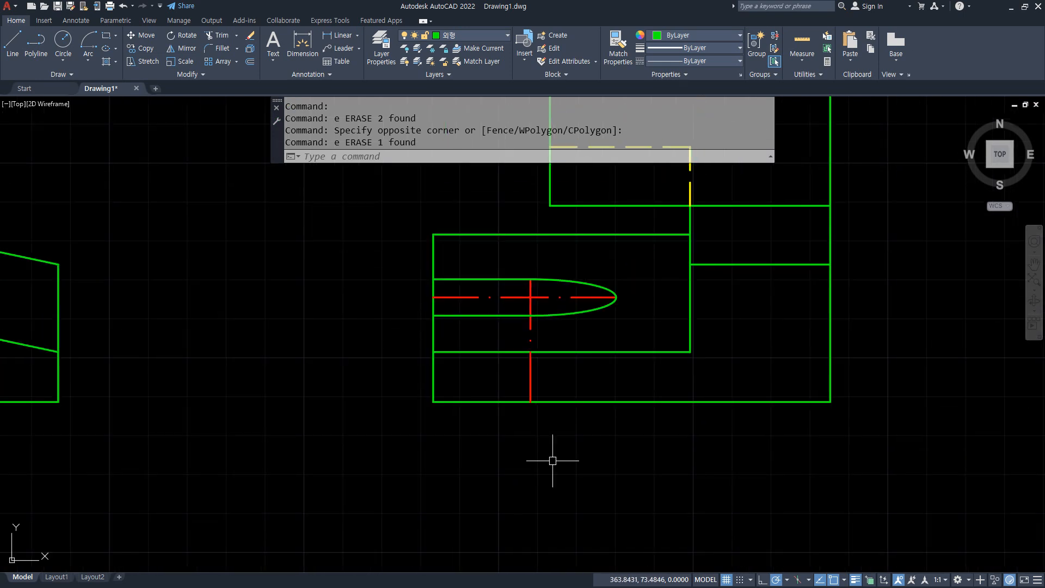
type("o")
key("Return")
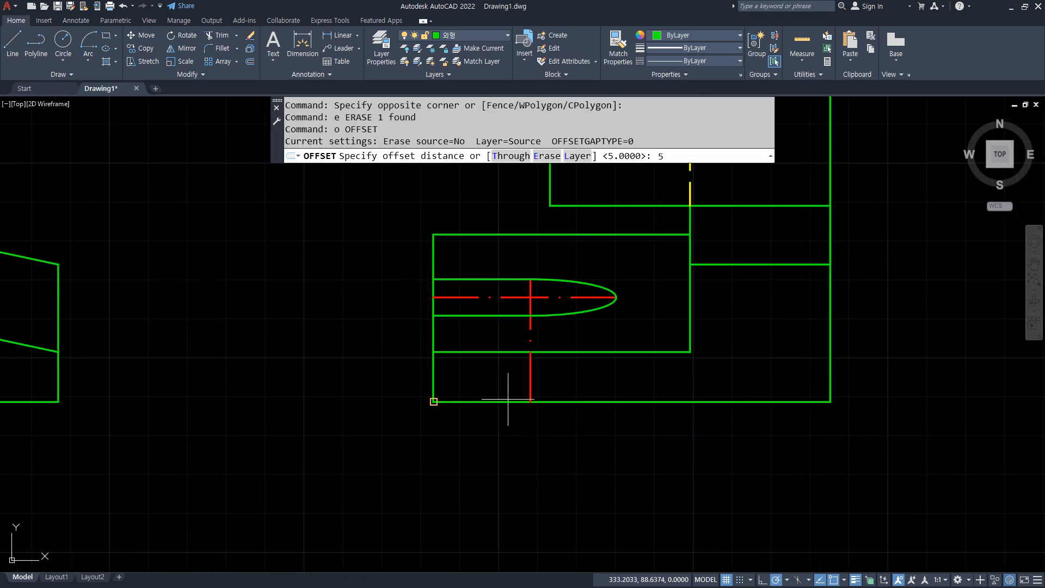
type("5")
key("Return")
left_click(532, 280)
left_click(540, 373)
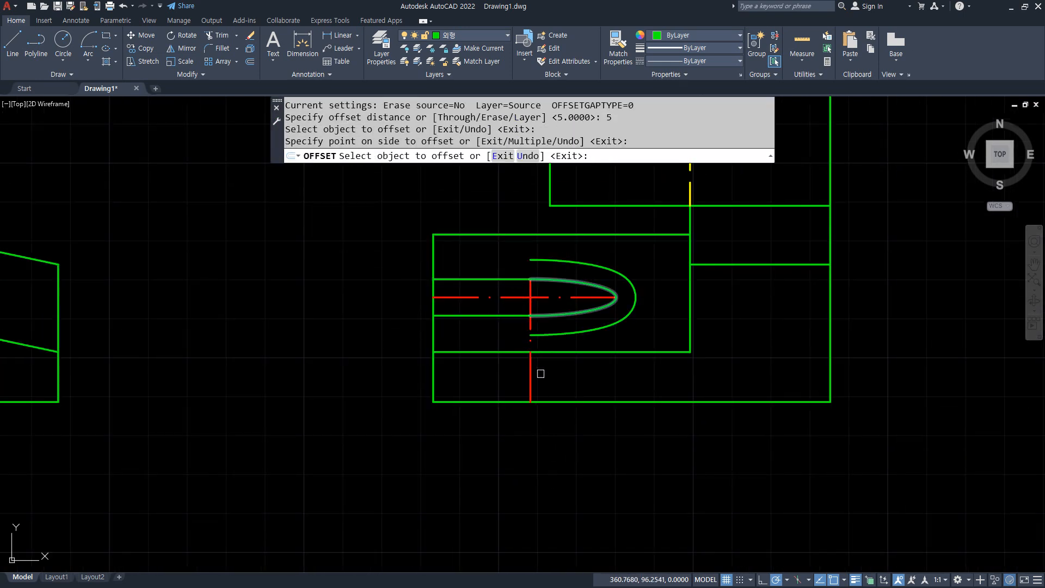
left_click(555, 402)
left_click(490, 430)
left_click(432, 373)
left_click(410, 347)
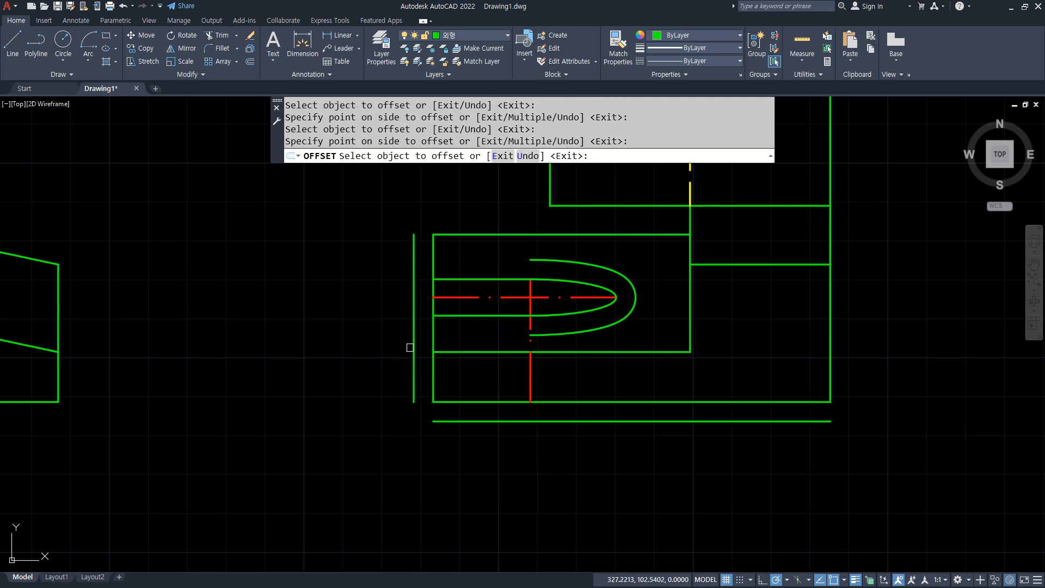
key("Return")
Extend both ends of the side view's vertical and horizontal centre lines to the offset guides
type("ex")
key("Return")
left_click(447, 298)
left_click(531, 286)
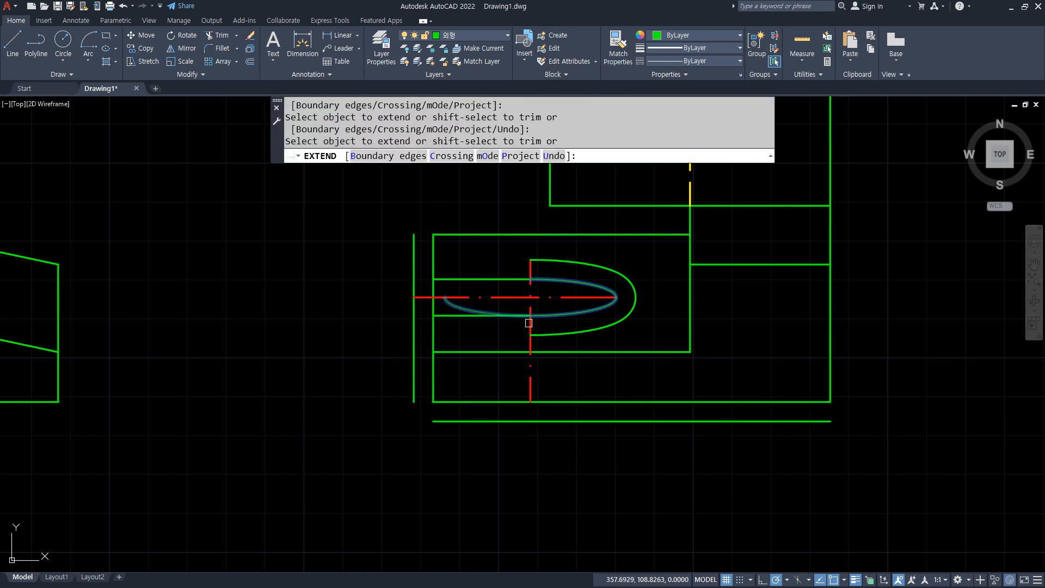
left_click(529, 387)
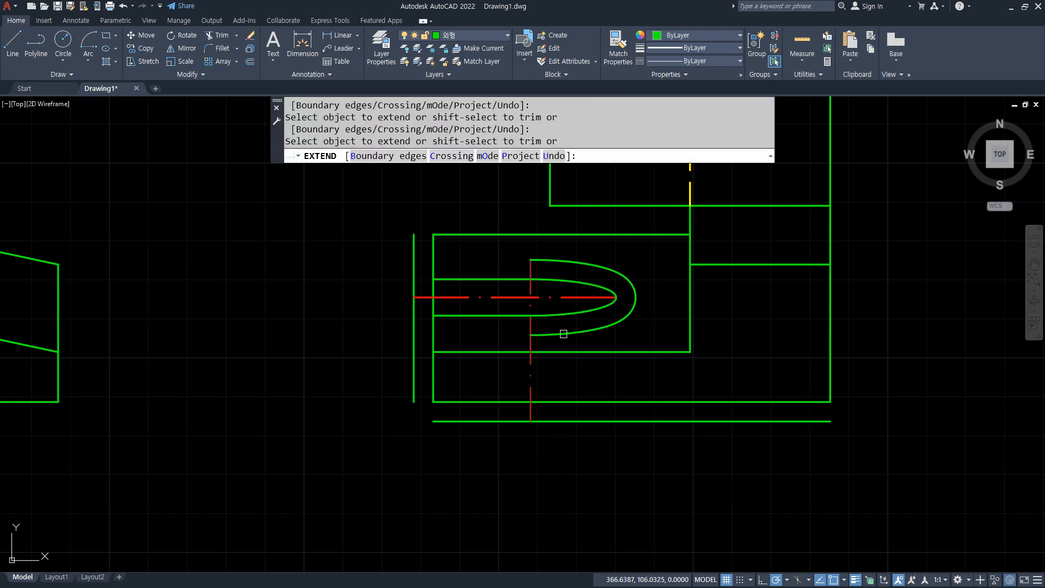
left_click(580, 298)
key("Return")
Erase the three offset guides around the side view: the curve, the vertical line and the horizontal line
left_click(592, 326)
left_click(410, 357)
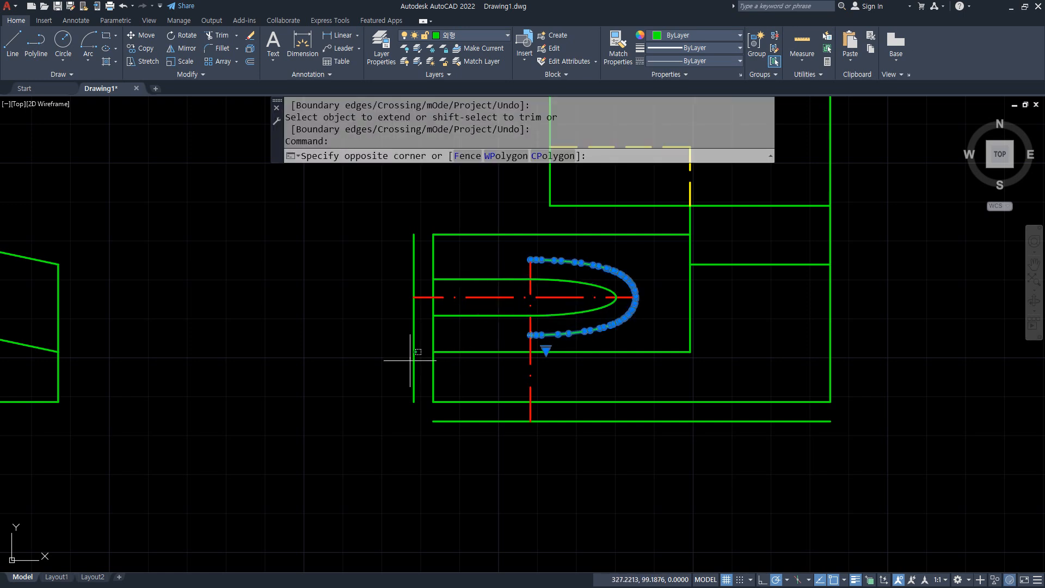
left_click(419, 379)
left_click(413, 380)
left_click(566, 421)
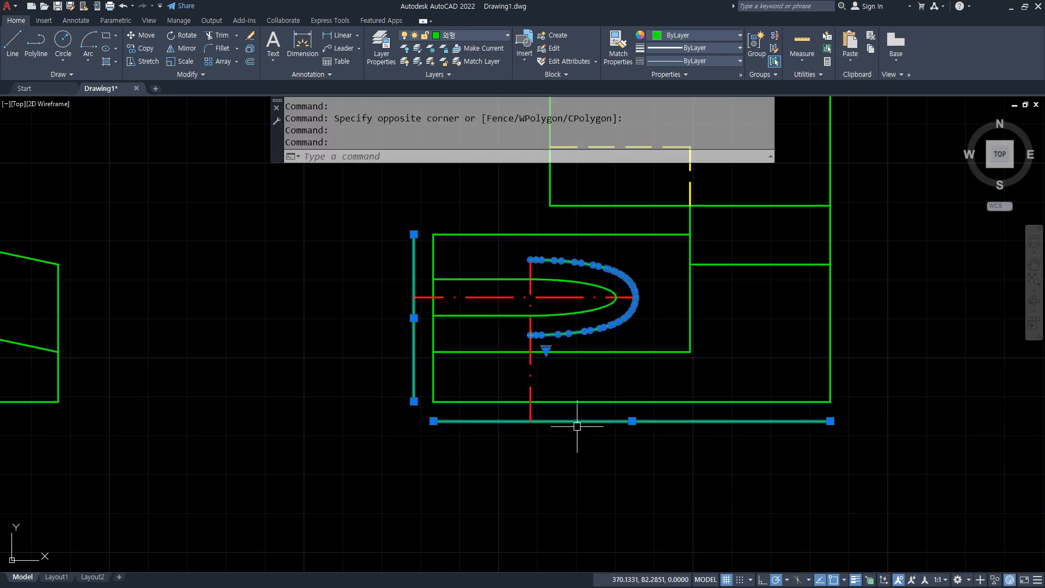
type("e")
key("Return")
Draw a vertical line from the slot's curved tip down to the bottom edge and assign it to the hidden-line layer
type("l")
key("Return")
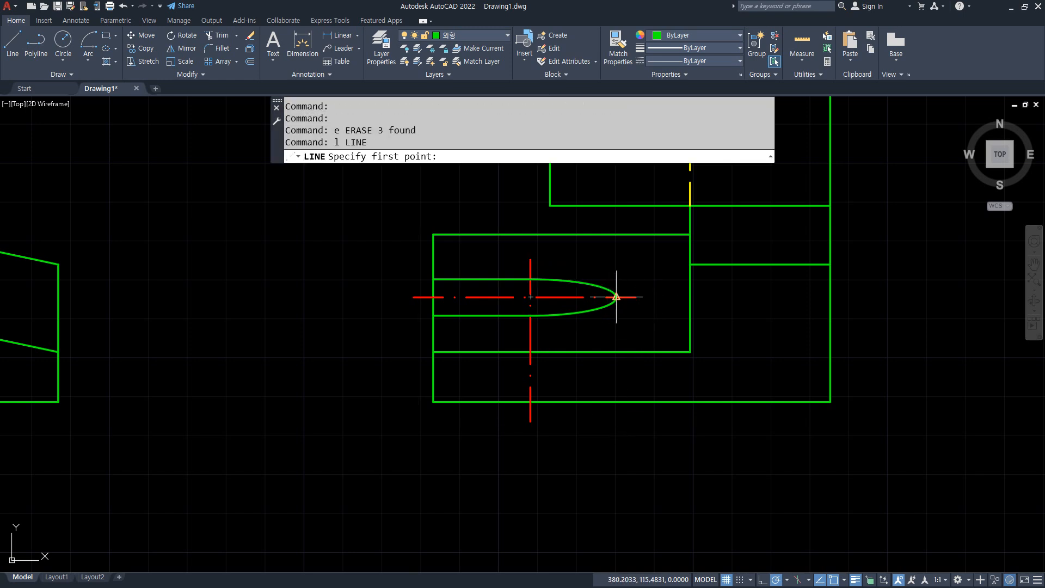
left_click(616, 297)
left_click(615, 402)
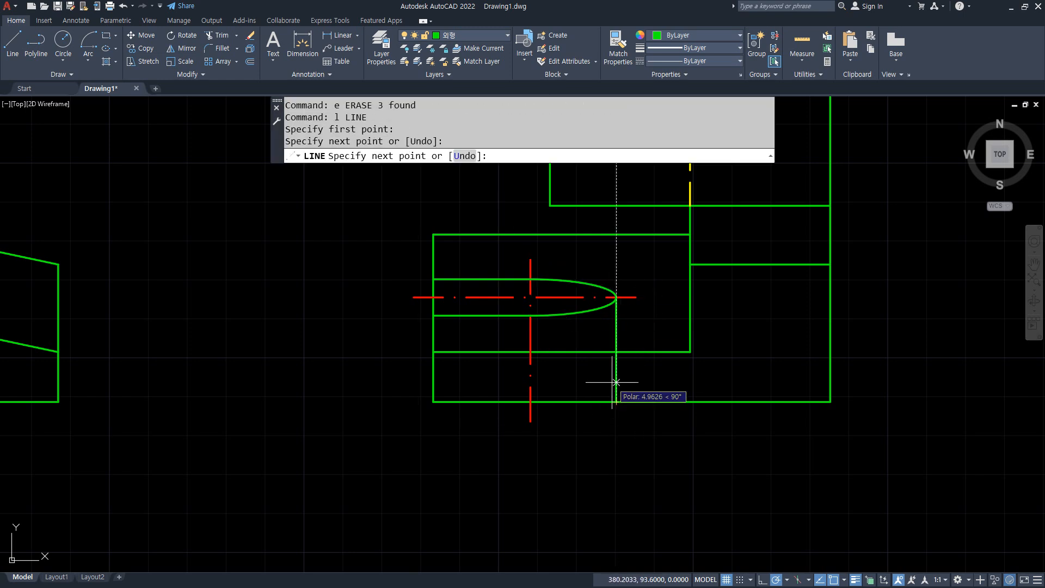
key("Escape")
left_click(615, 359)
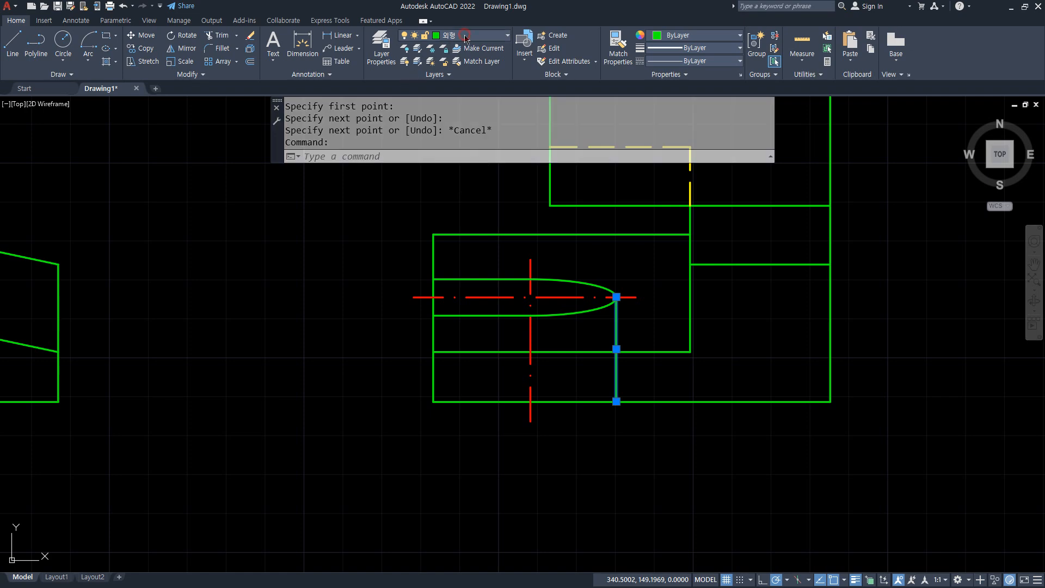
left_click(465, 36)
left_click(449, 77)
key("Escape")
Erase the 45° projection line between the top and side views
scroll(337, 325, "down", 4)
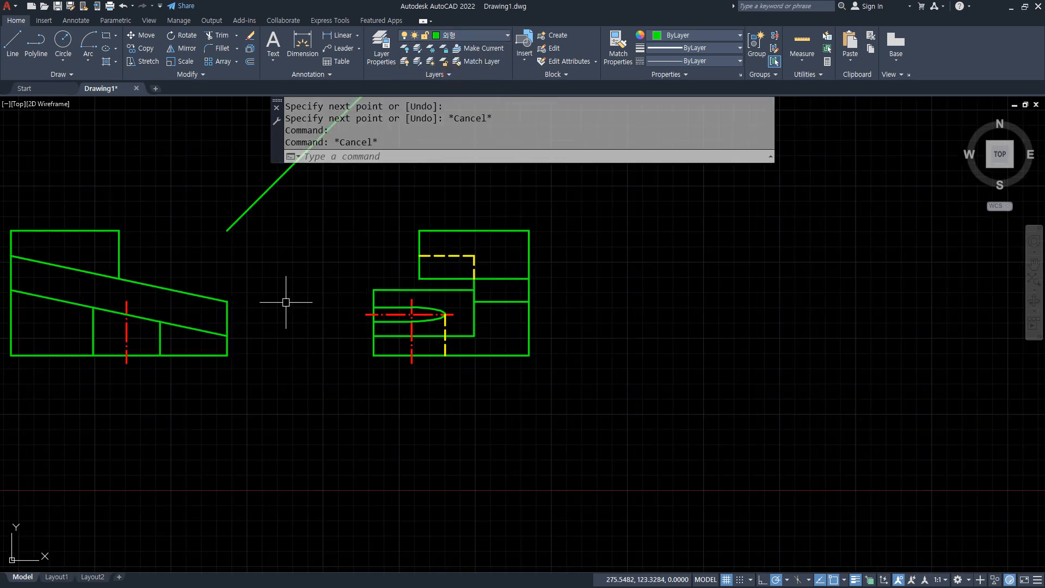
middle_click_drag(285, 302, 518, 473)
scroll(510, 349, "down", 2)
middle_click_drag(510, 349, 509, 400)
left_click(510, 396)
left_click(546, 316)
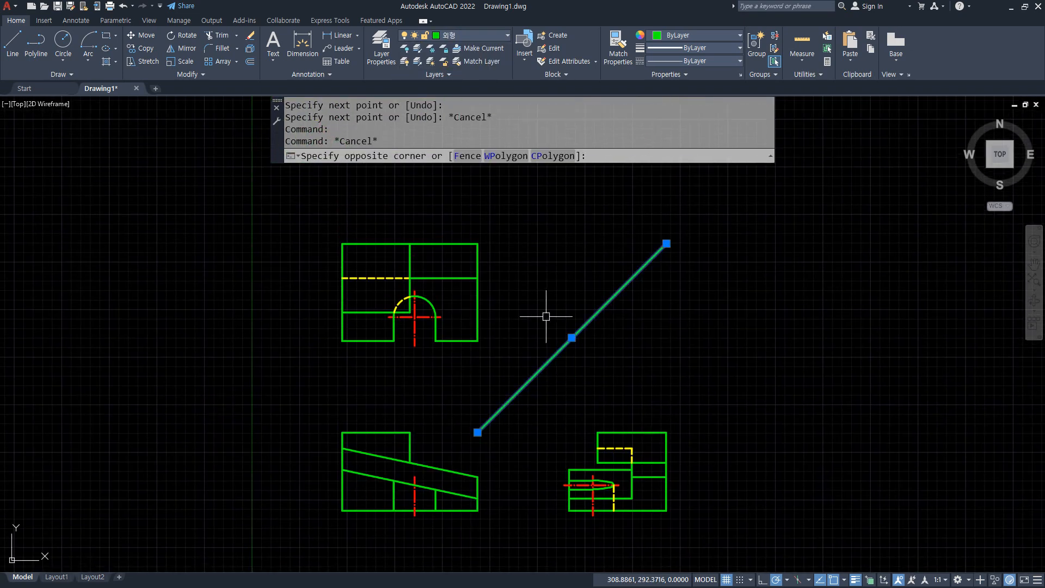
type("e")
key("Return")
Erase all three views and zoom to the whole drawing area
middle_click_drag(579, 355, 516, 350)
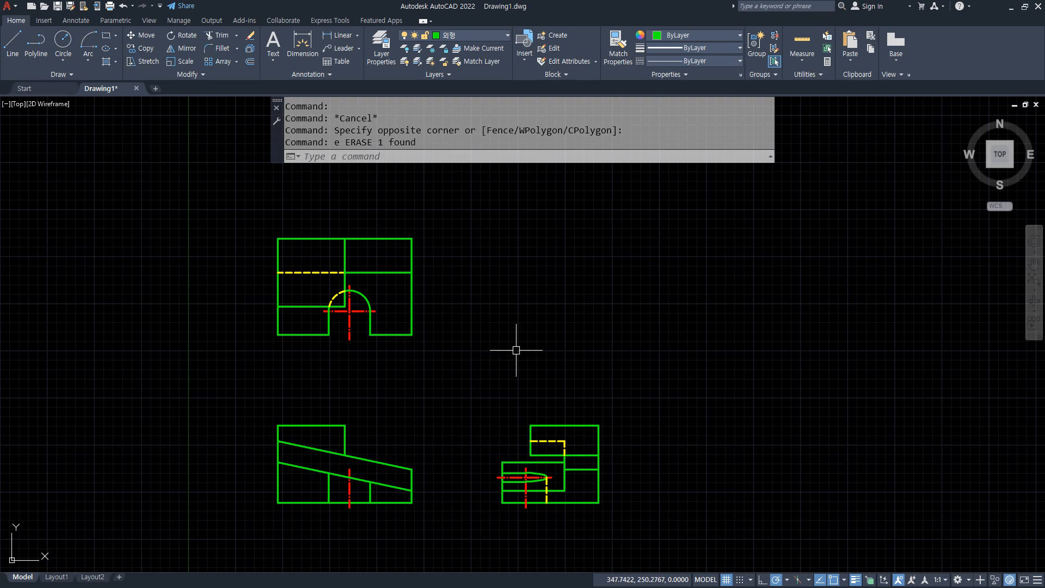
left_click(651, 528)
left_click(239, 255)
type("e")
key("Return")
type("z")
key("Return")
type("a")
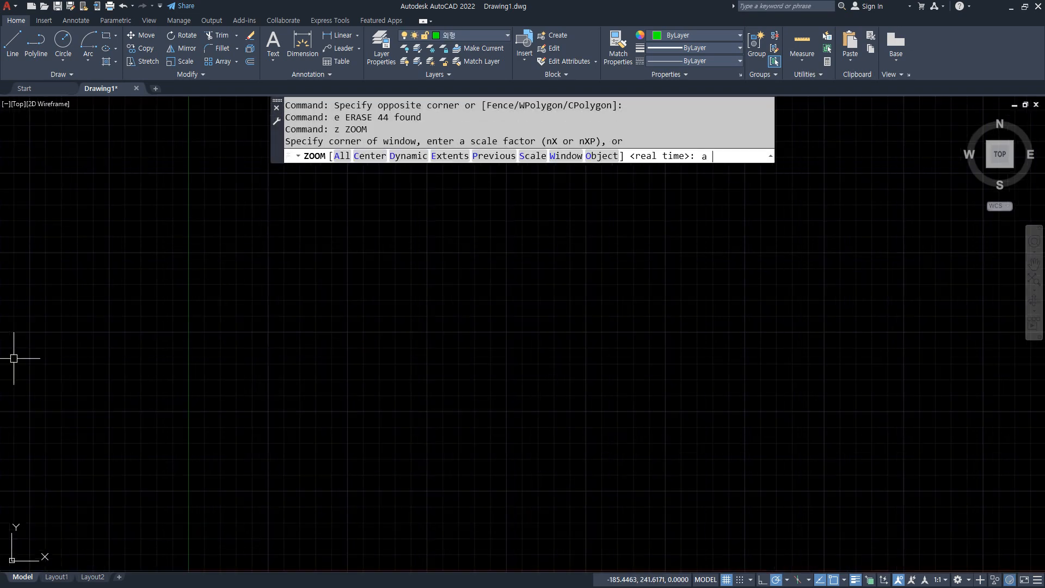
key("Return")
Switch to the Notepad class notes, point out Arc in the list of circle-drawing commands, and return to the drawing
key("alt+Tab")
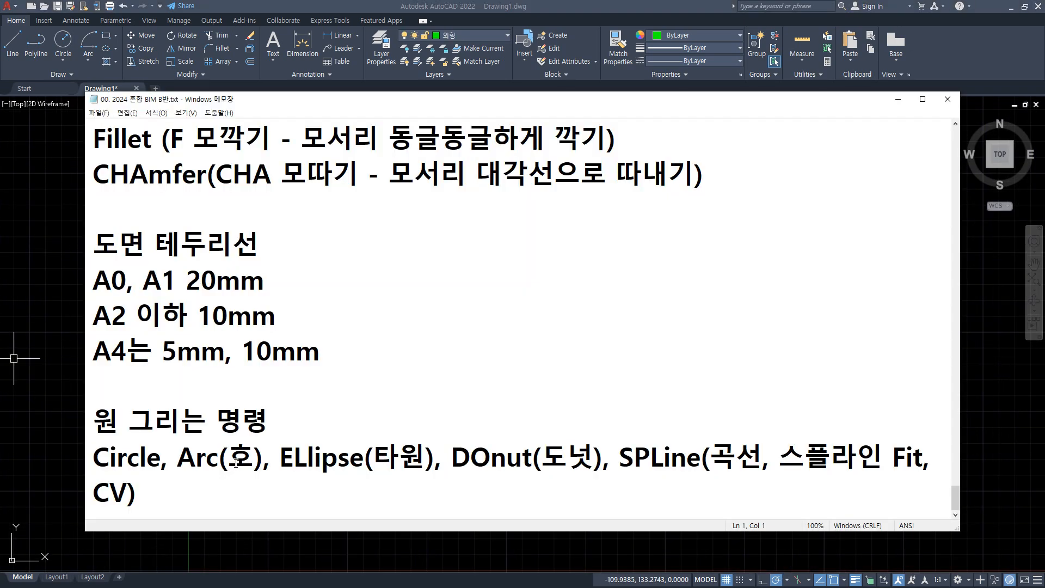
left_click_drag(257, 472, 182, 472)
key("Escape")
key("alt+Tab")
Draw a horizontal, a vertical and an about 120° slanted construction line through one common point
type("xl")
key("Return")
left_click(473, 338)
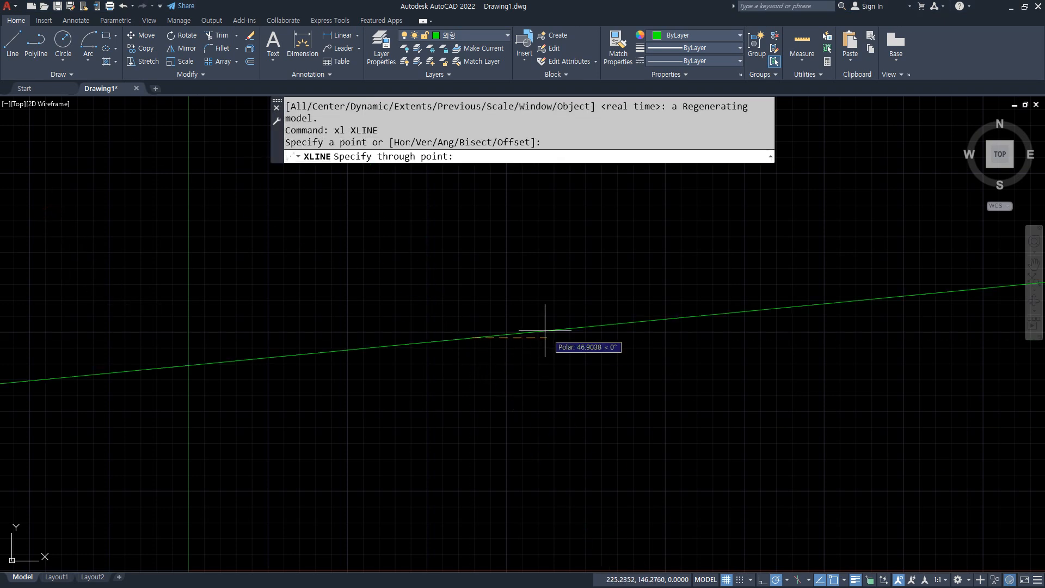
left_click(546, 337)
left_click(472, 275)
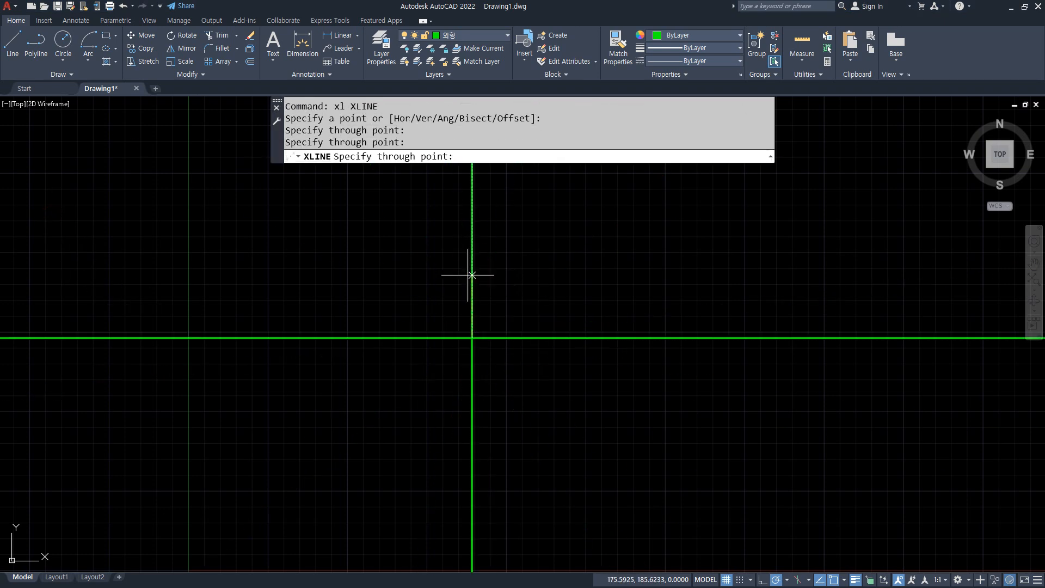
left_click(424, 256)
key("Return")
Assign the three construction lines to the centre line layer (중심)
left_click_drag(494, 372, 418, 297)
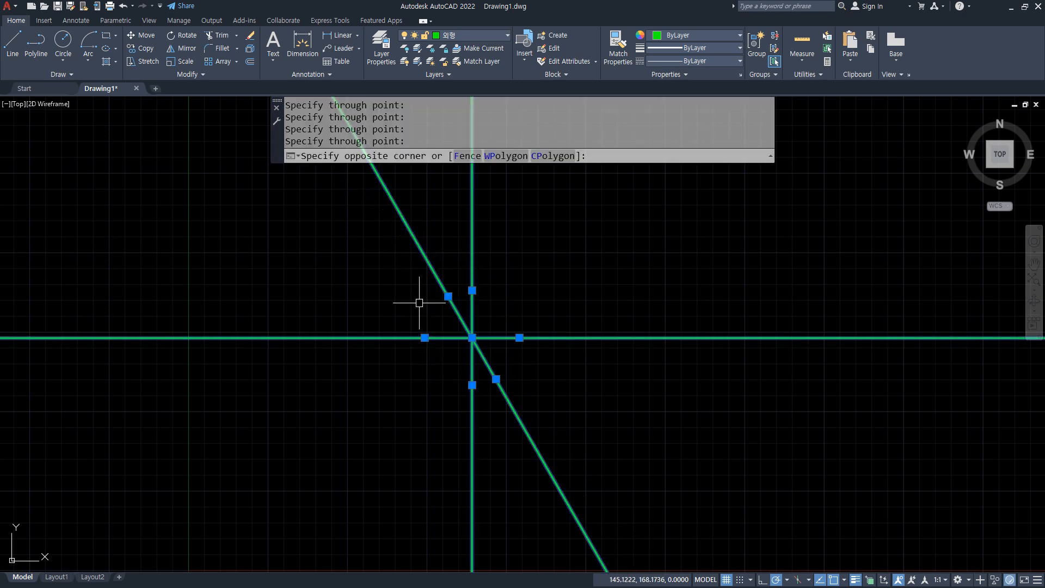
left_click(473, 36)
left_click(459, 87)
key("Escape")
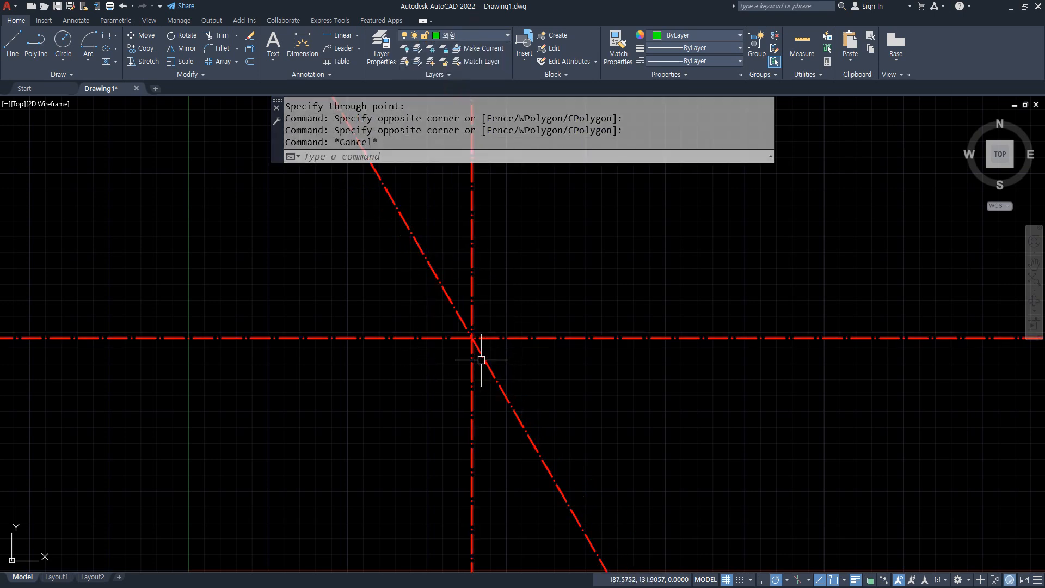
Draw a circle of radius 50 centred on the intersection of the construction lines
type("c")
key("Return")
left_click(471, 338)
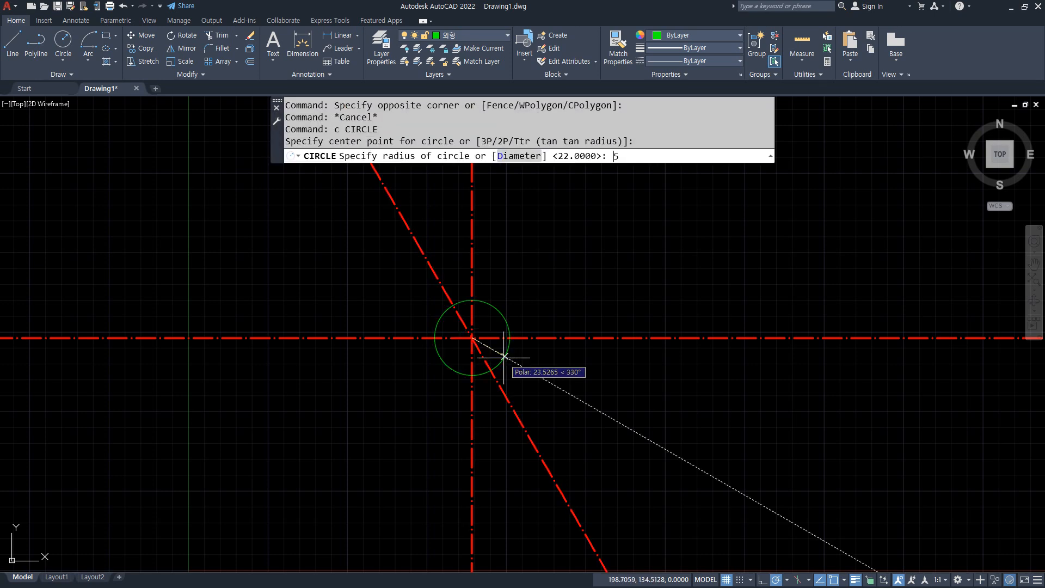
key("Return")
Trim all three centre lines outside the circle and remove the slanted line's lower half inside it
type("tr")
key("Return")
left_click(392, 487)
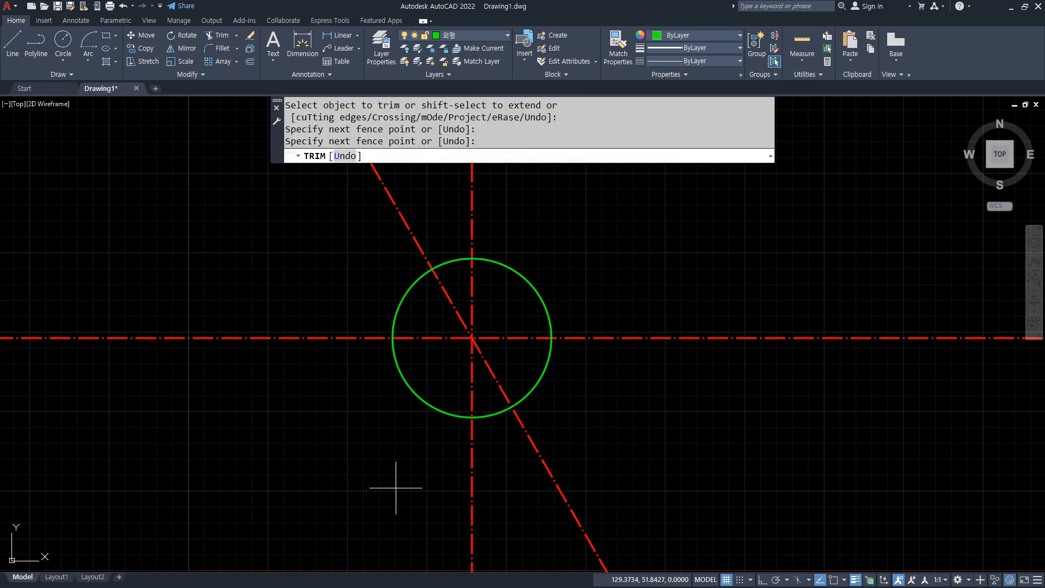
left_click(607, 458)
left_click(662, 387)
left_click(641, 295)
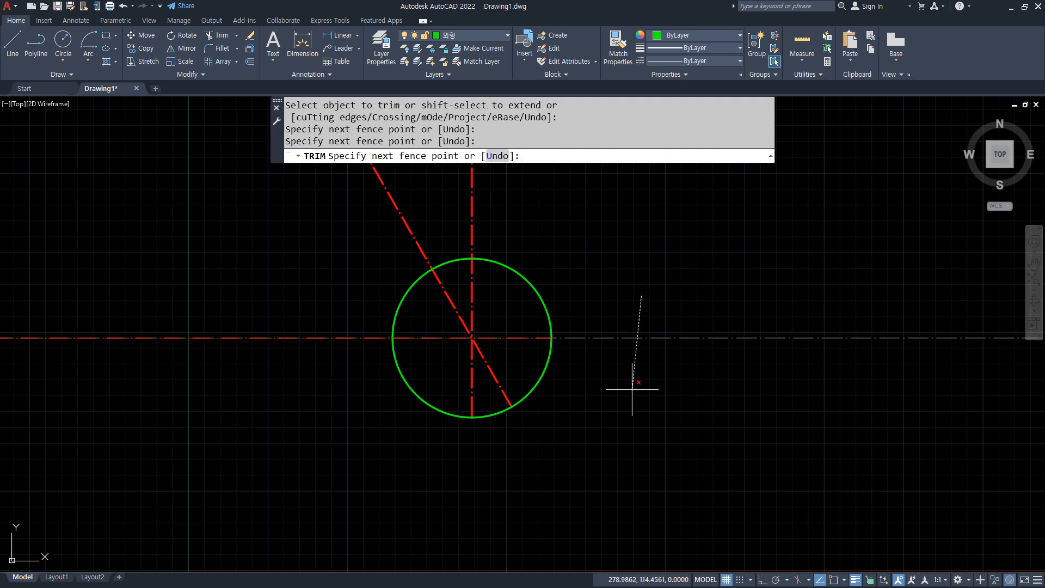
left_click(632, 388)
left_click(532, 193)
left_click(323, 236)
left_click(284, 213)
left_click(282, 401)
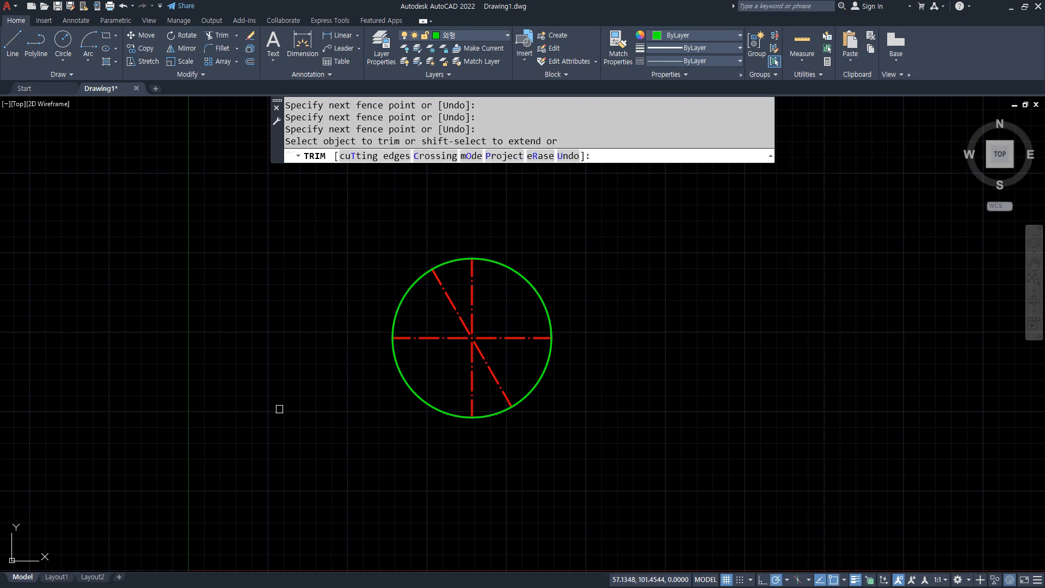
left_click(494, 384)
key("Return")
Erase the circle, keeping only the trimmed centre lines
left_click(530, 395)
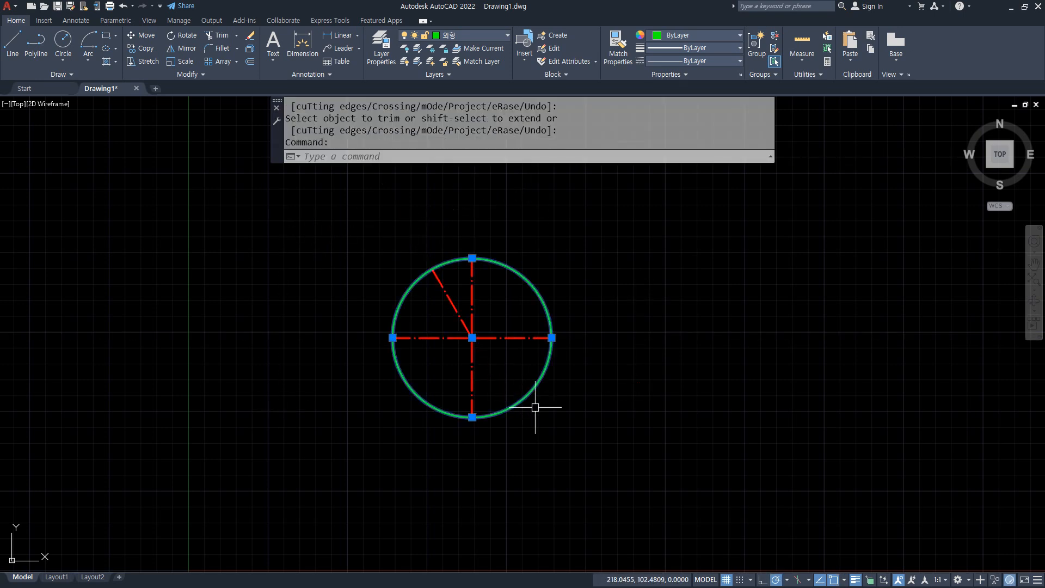
type("e")
key("Return")
scroll(500, 318, "up", 2)
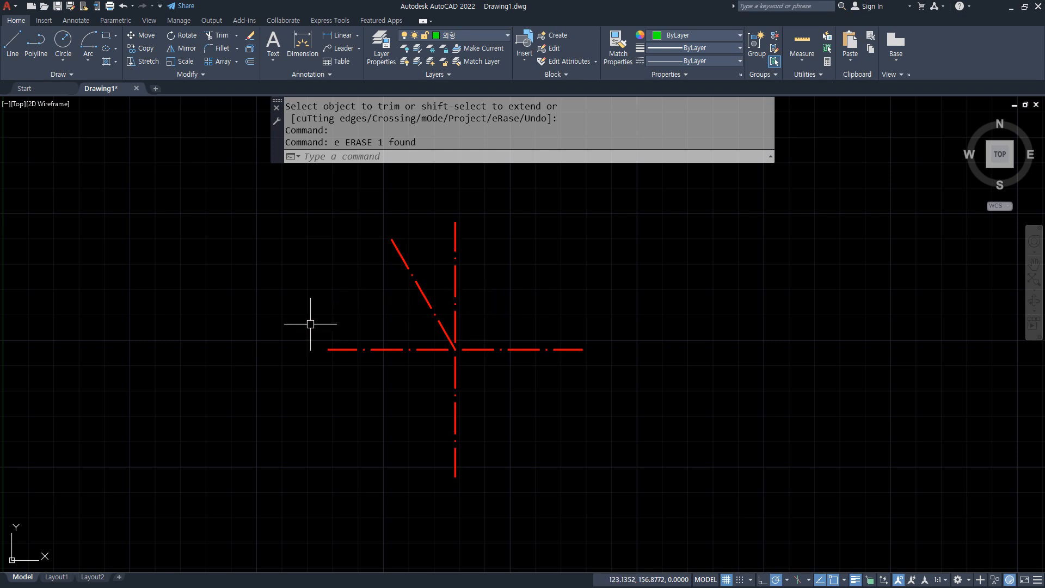
key("Escape")
key("Escape")
key("Escape")
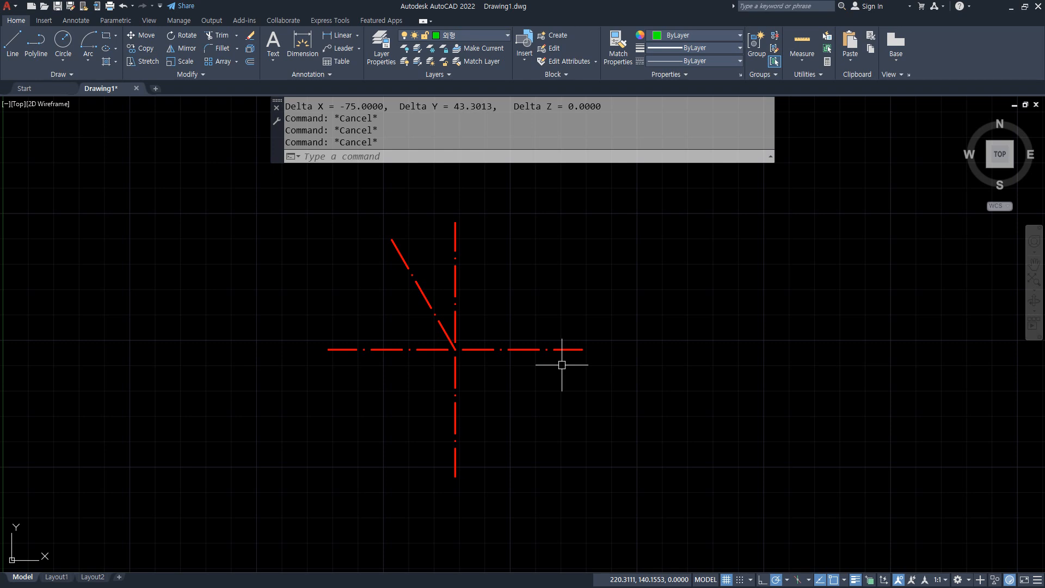
Draw a three-point arc from the horizontal line's right end through the vertical line's top end to the slanted line's upper end
type("a")
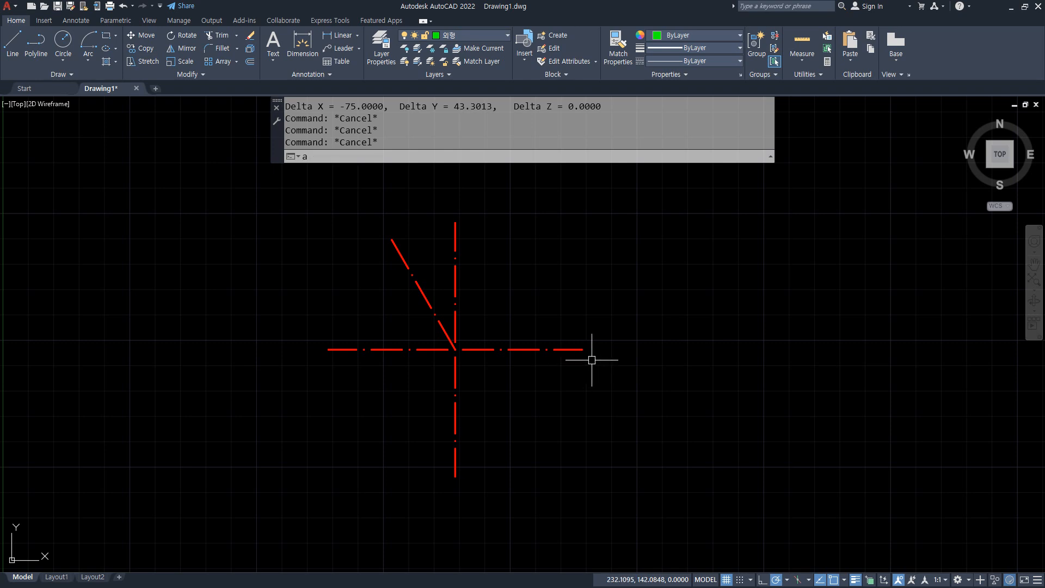
key("Return")
left_click(578, 346)
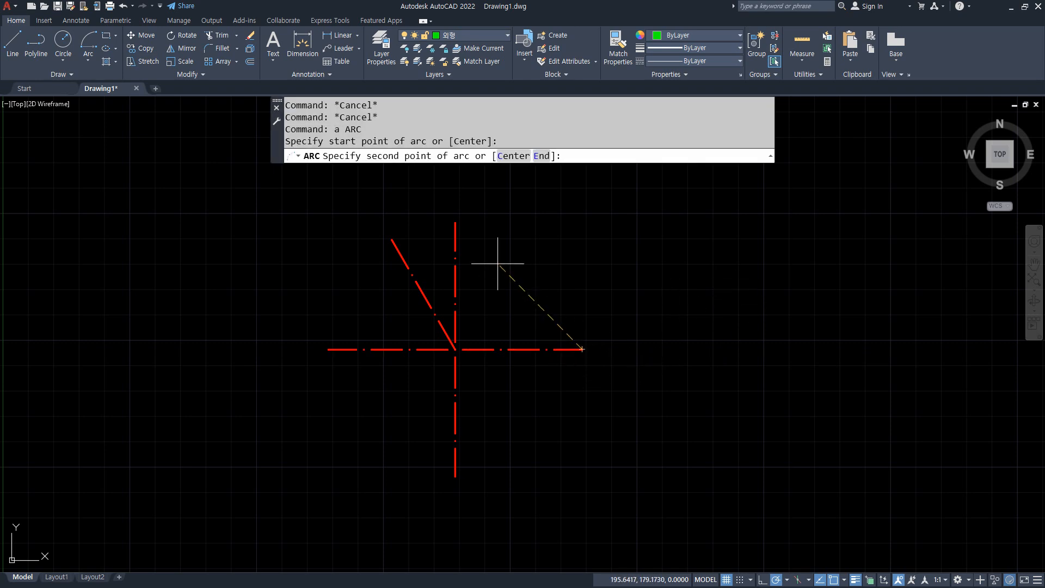
left_click(456, 223)
left_click(399, 248)
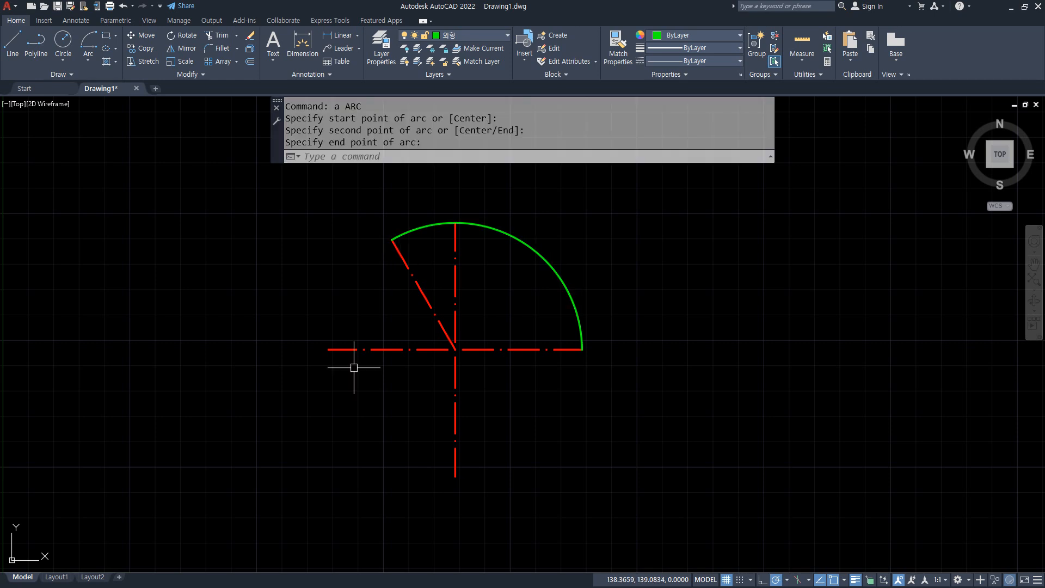
Erase the three-point arc spanning the centre line ends
scroll(466, 221, "up", 2)
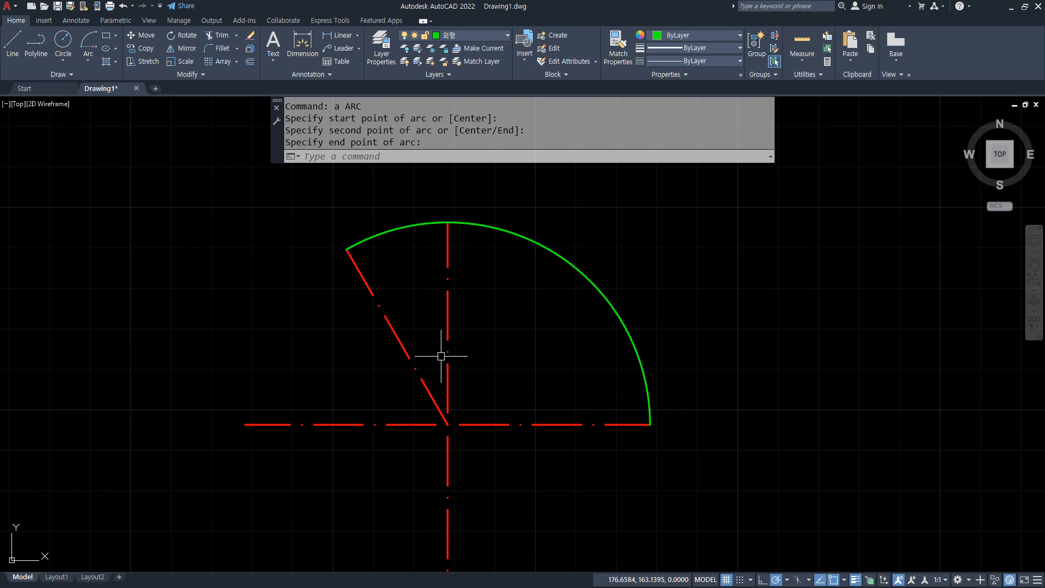
left_click(604, 285)
left_click(566, 305)
type("e")
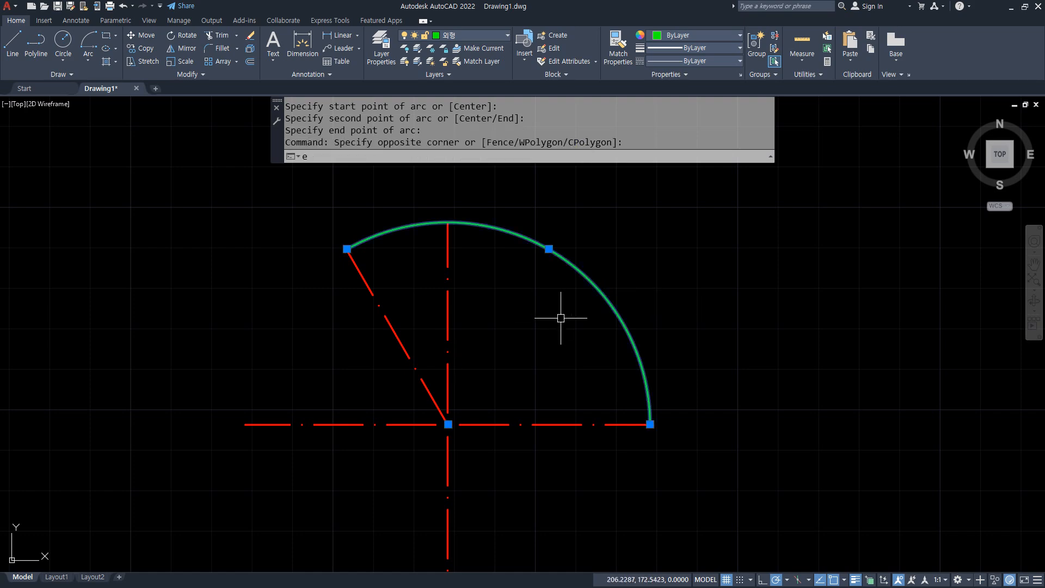
key("Return")
type("a")
key("Return")
left_click(650, 424)
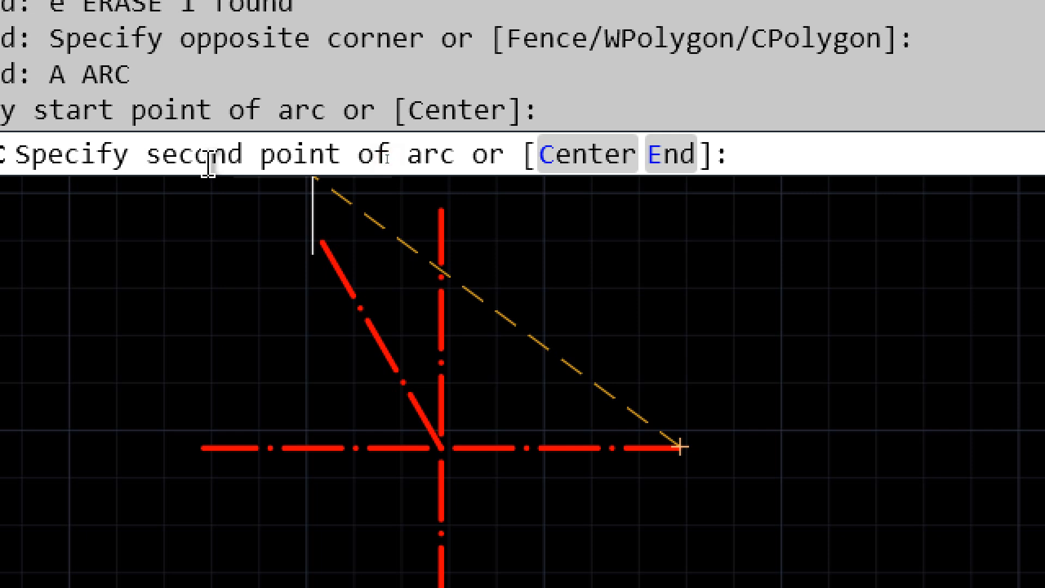
left_click(607, 155)
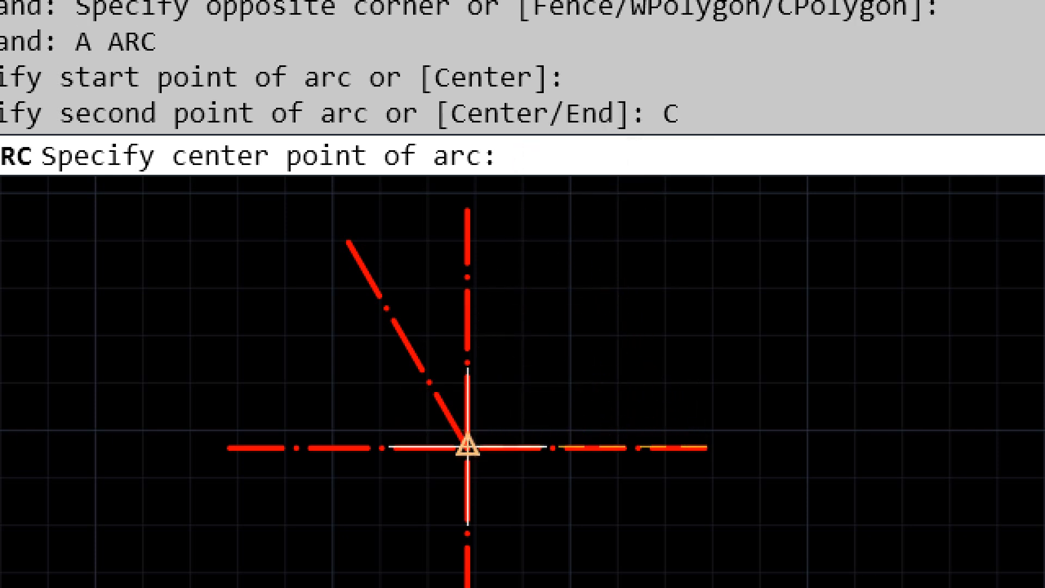
left_click(479, 433)
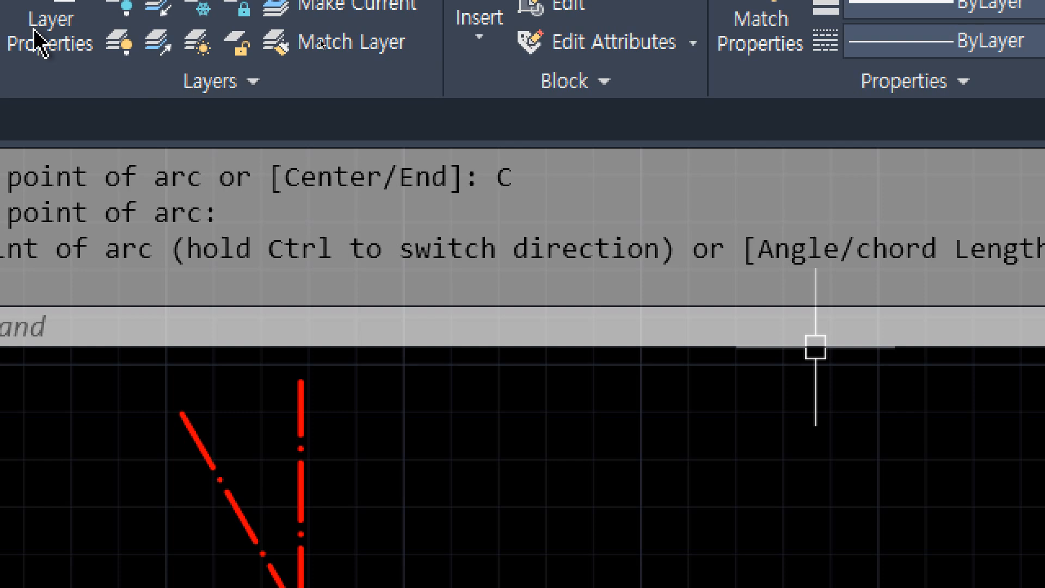
key("Escape")
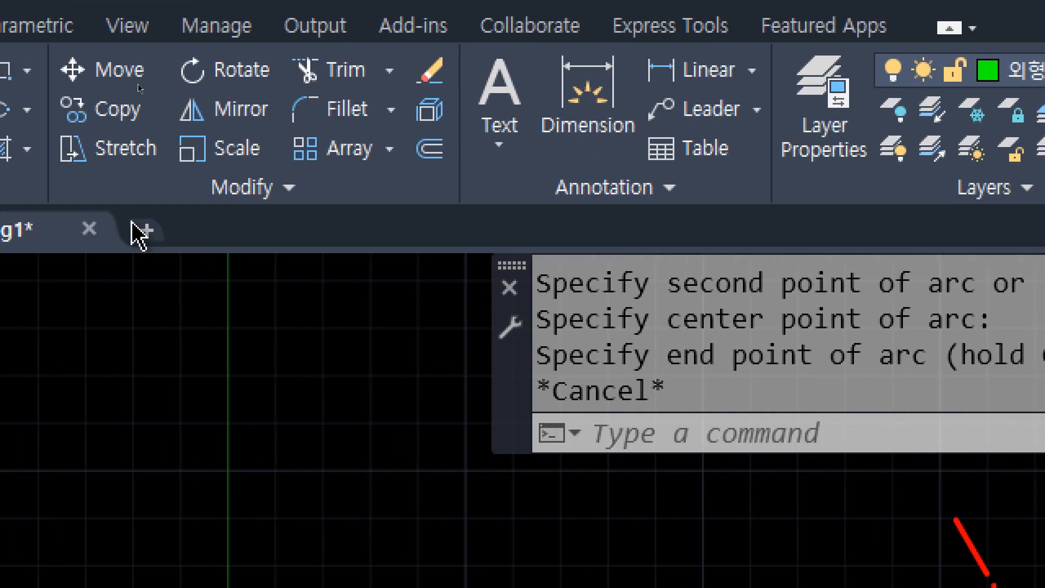
Draw a Start, Center, End arc from the horizontal line's right end, centred on the intersection, to the slanted line's upper end, and erase it
left_click(263, 144)
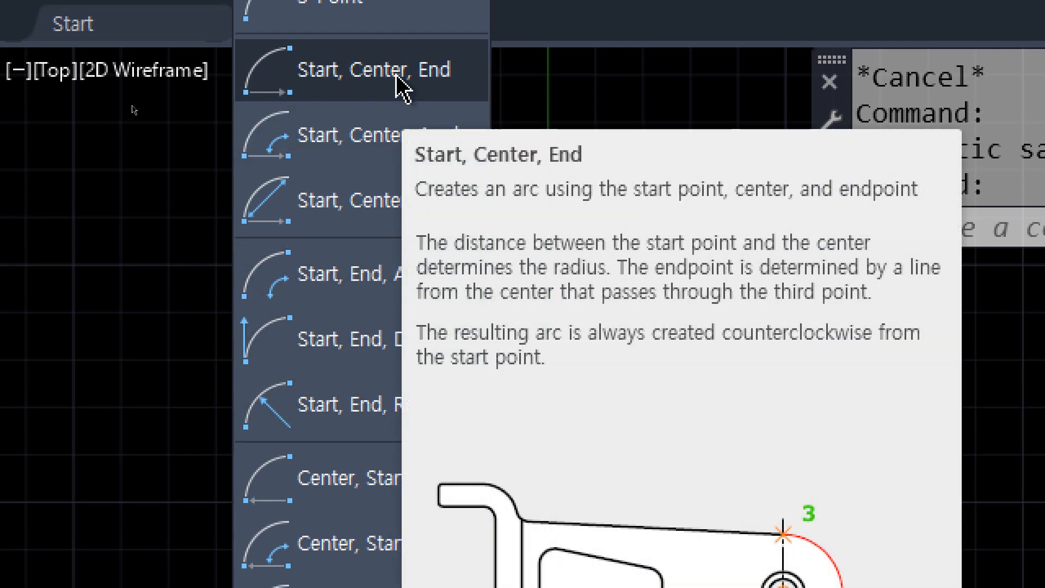
left_click(401, 59)
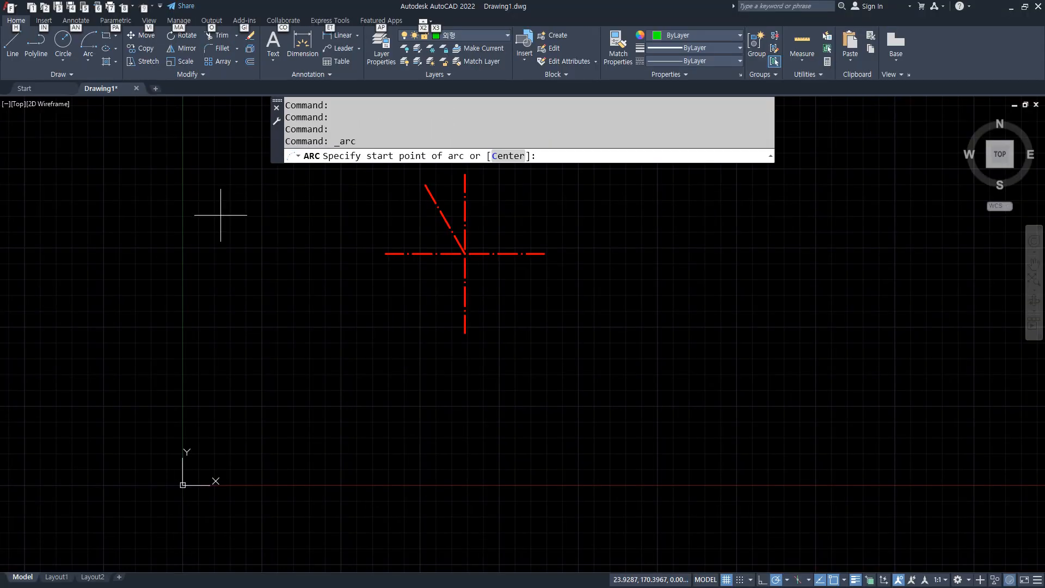
middle_click_drag(220, 215, 278, 399)
scroll(377, 378, "up", 1)
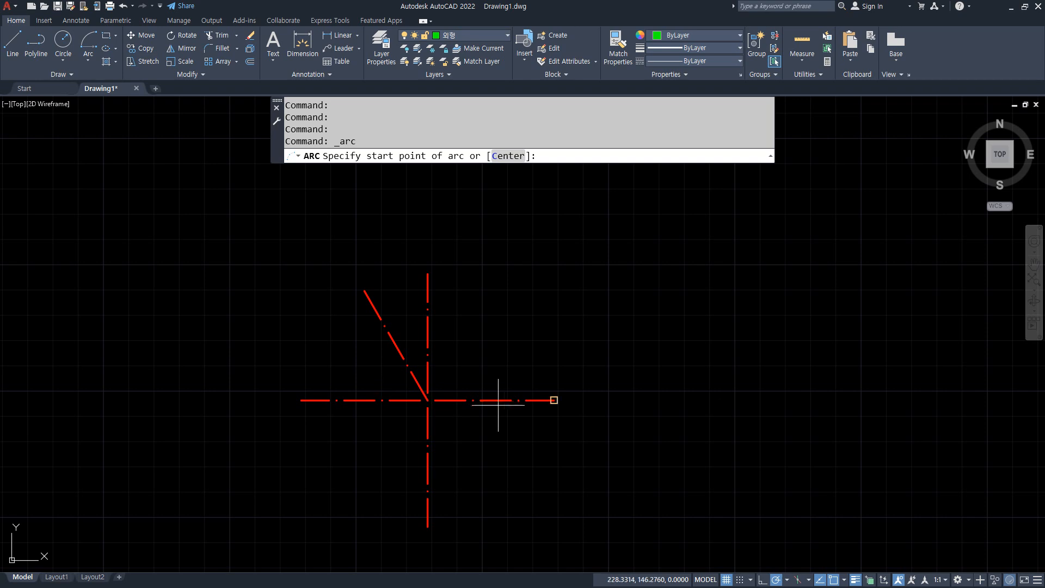
left_click(555, 400)
left_click(427, 400)
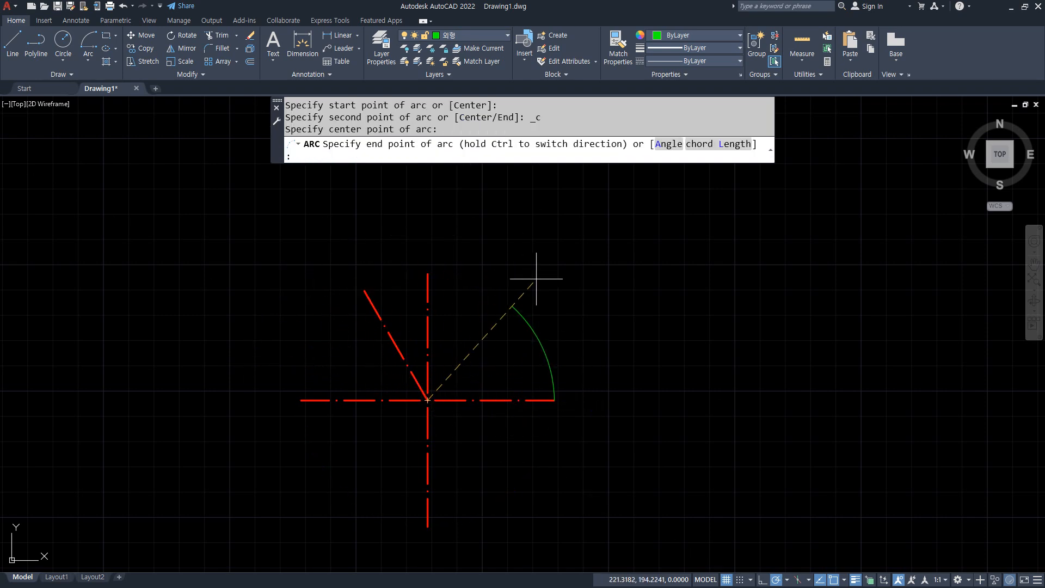
left_click(364, 291)
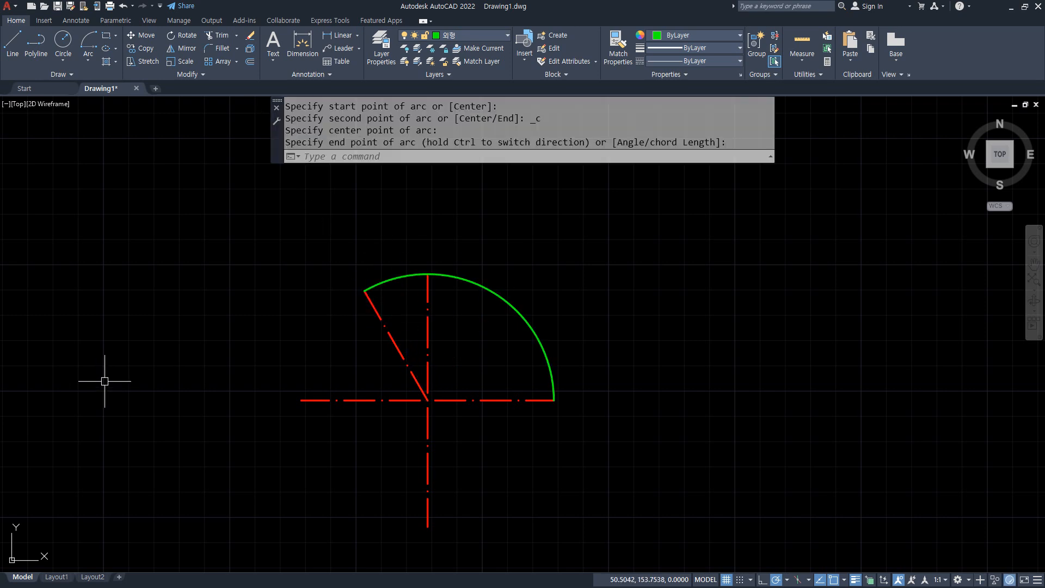
key("Delete")
Draw a Start, Center, Angle arc from the horizontal line's right end, centred on the intersection, with a 120° included angle
left_click(88, 60)
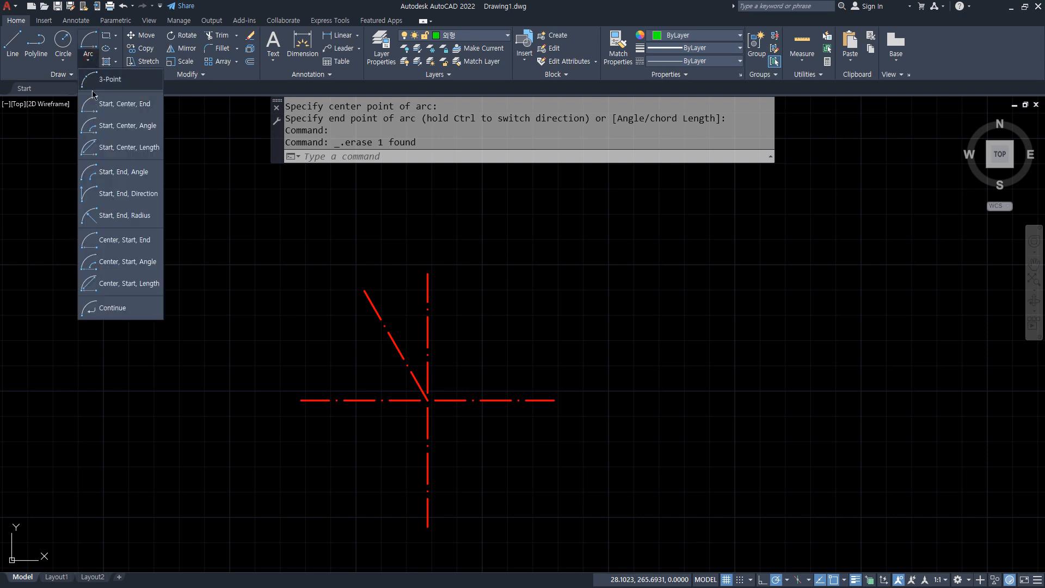
left_click(95, 131)
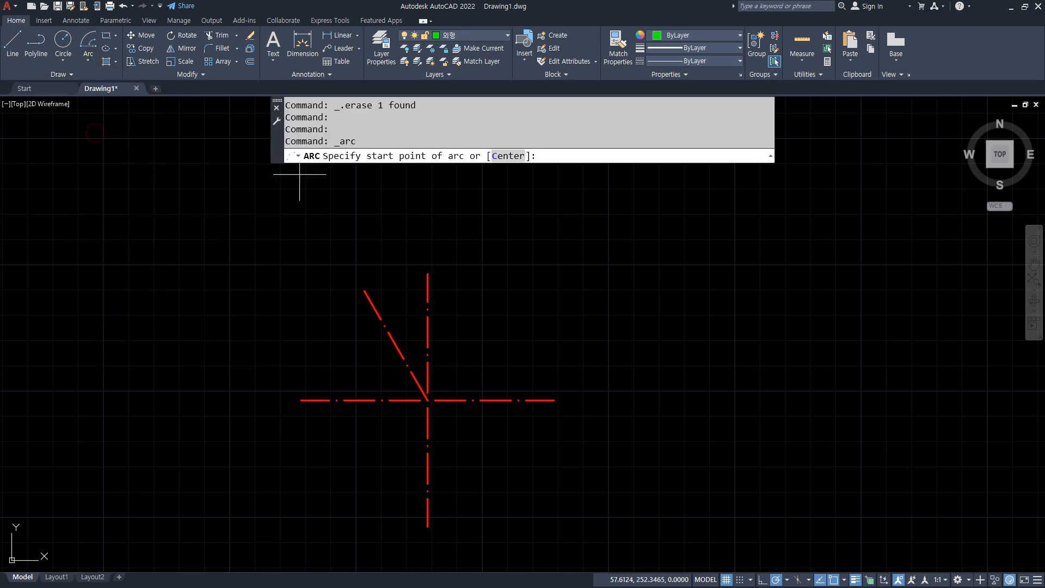
left_click(554, 400)
left_click(428, 401)
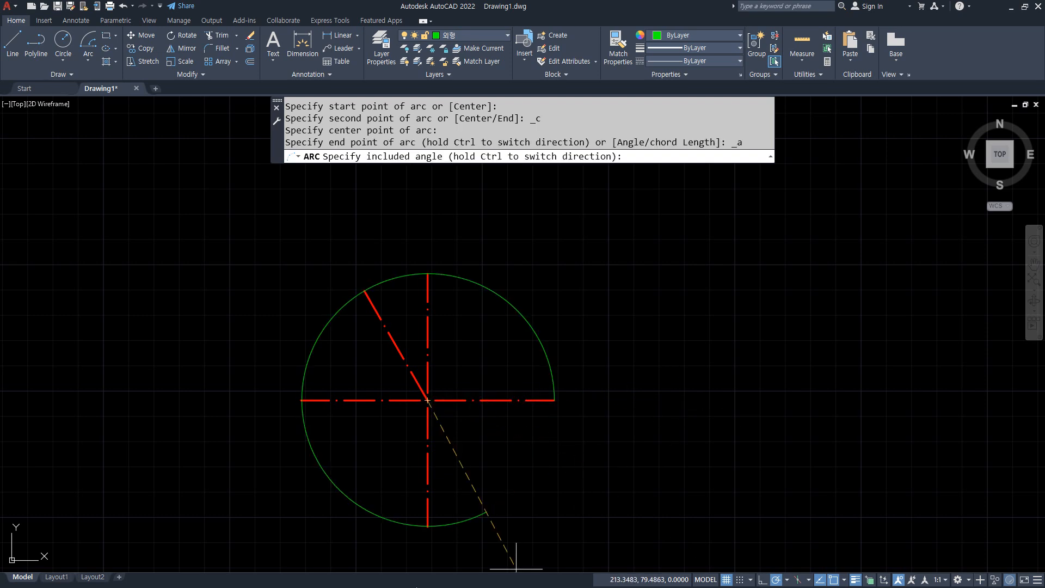
type("120")
key("Return")
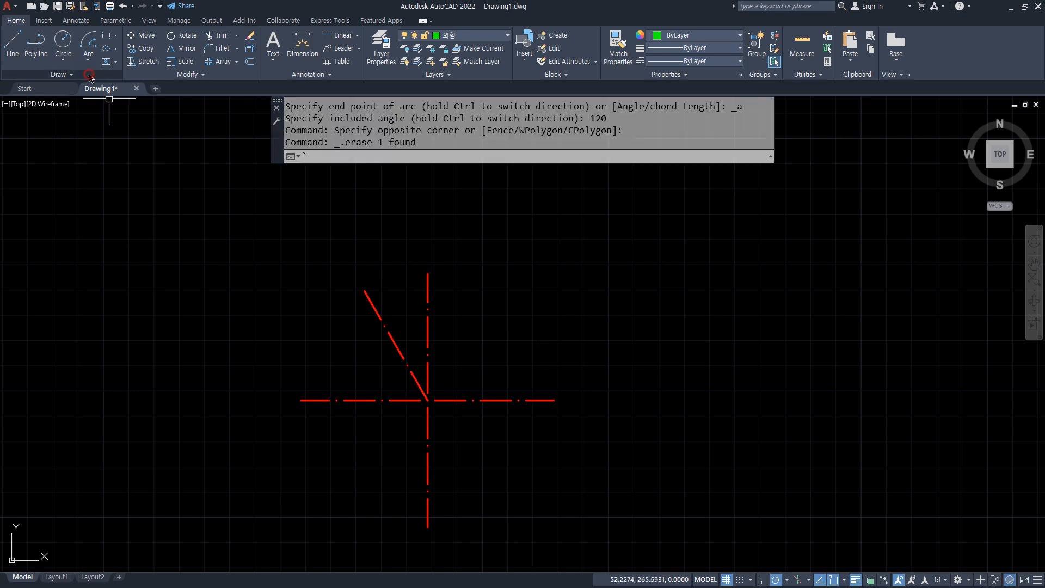
left_click(88, 63)
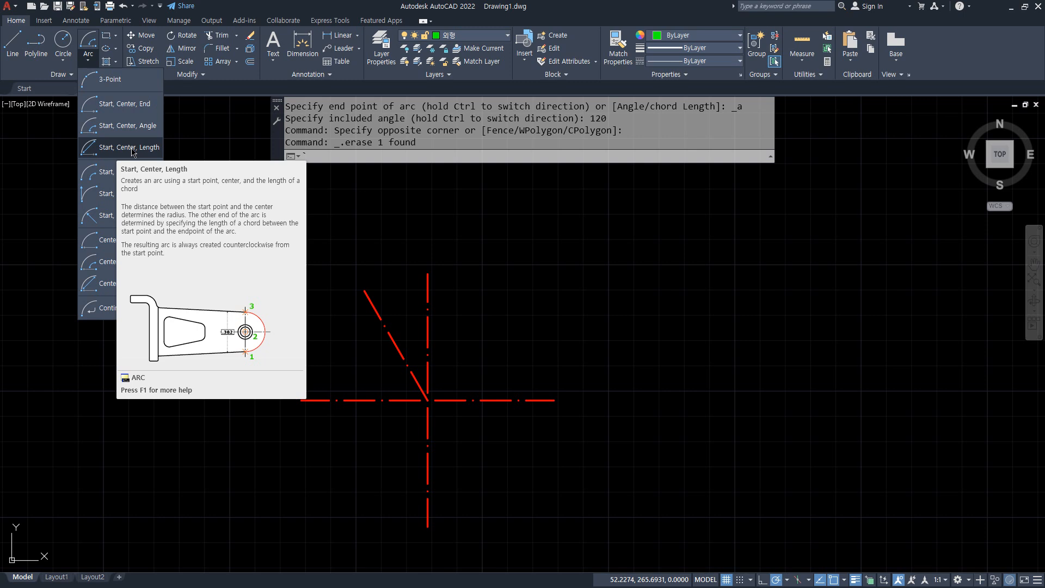
key("Escape")
key("Escape")
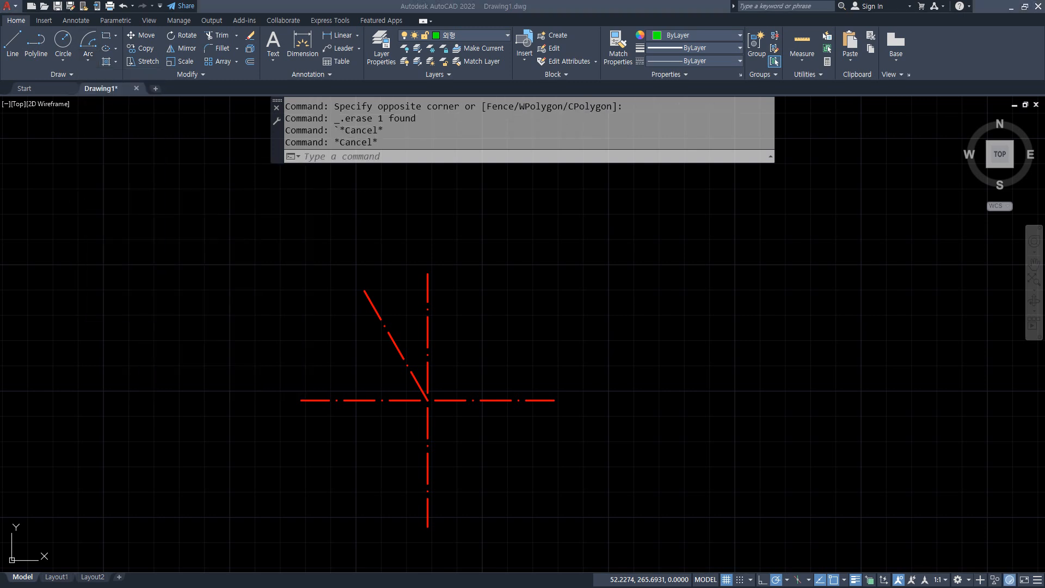
Switch to the Notepad notes and add the lines "현의 길이" and "호의 길이" below the circle commands, separated by a blank line
key("alt+Tab")
left_click(291, 483)
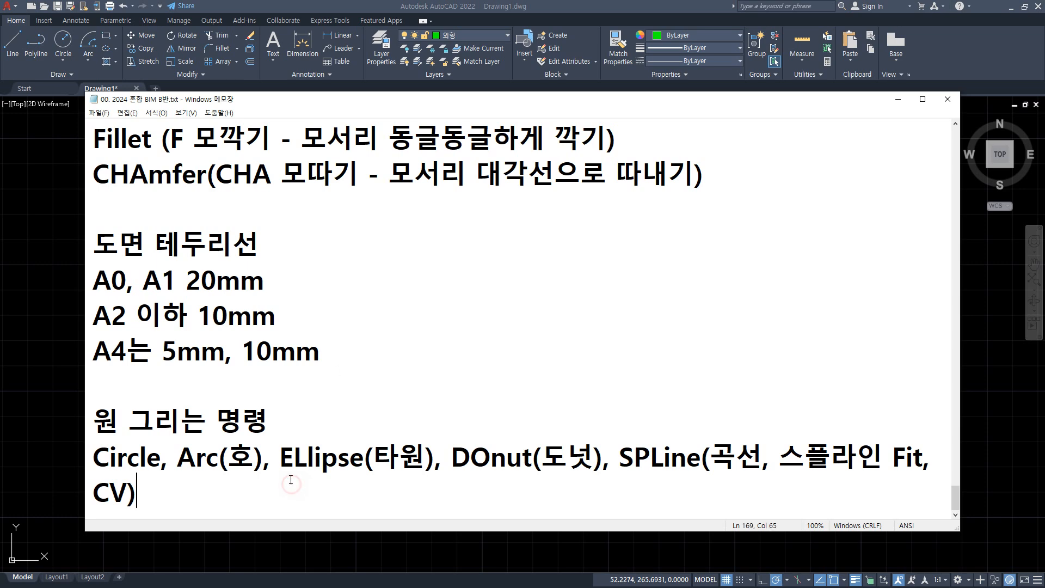
key("Return")
key("Return")
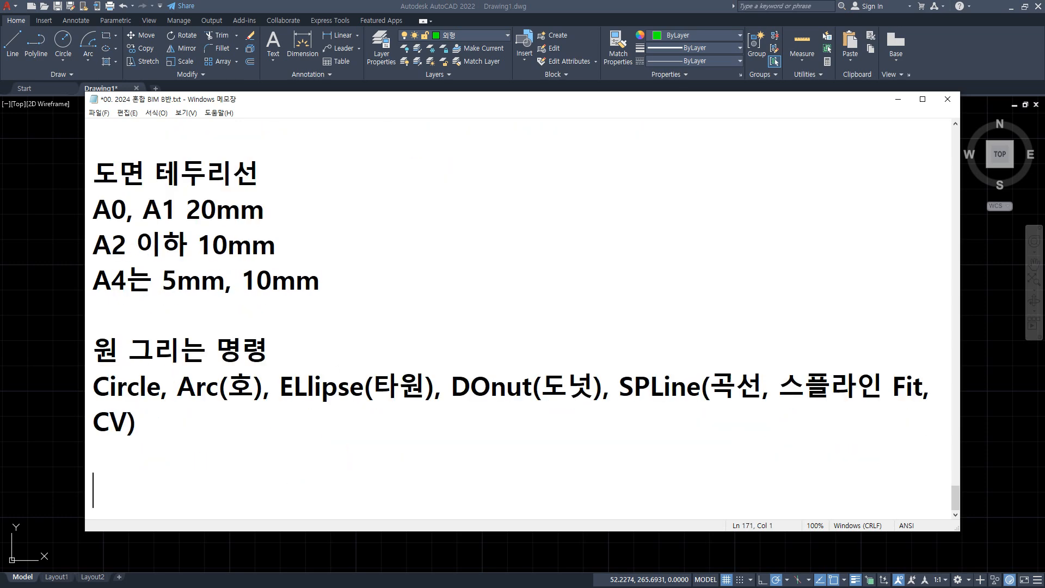
type("현의 ")
type("길이")
key("Return")
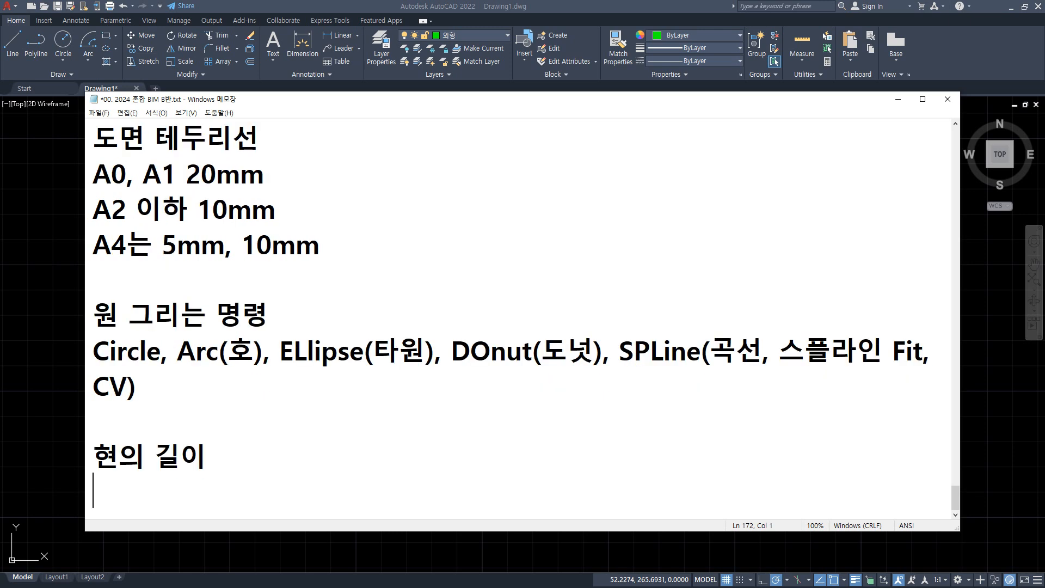
type("호의 ㄱ")
type("길이")
key("Return")
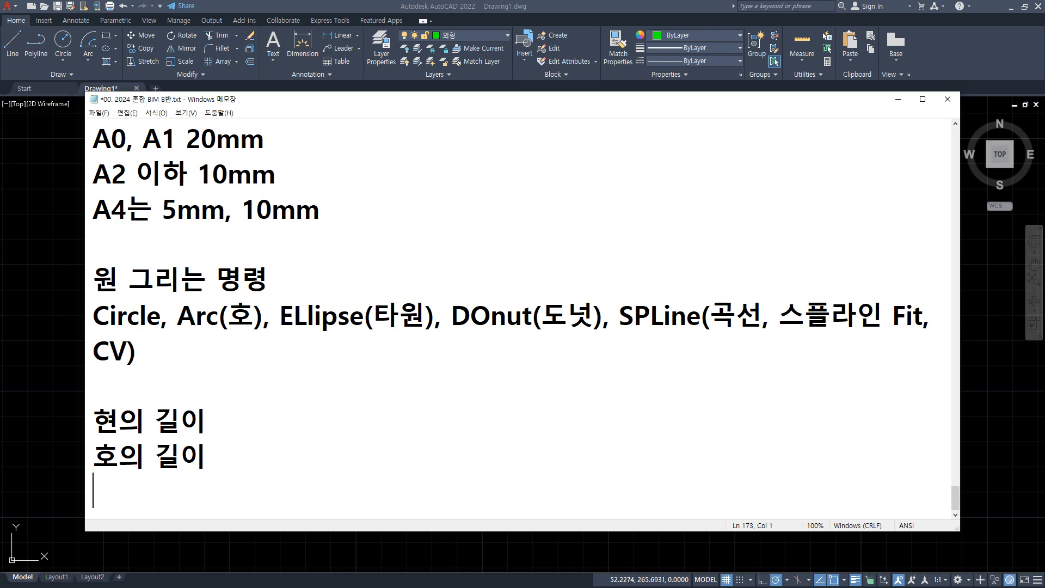
Extend the "호의 길이" line with the definition "- 호 둘레의 길이"
key("Up")
key("End")
type("- 호 둘레의 길이")
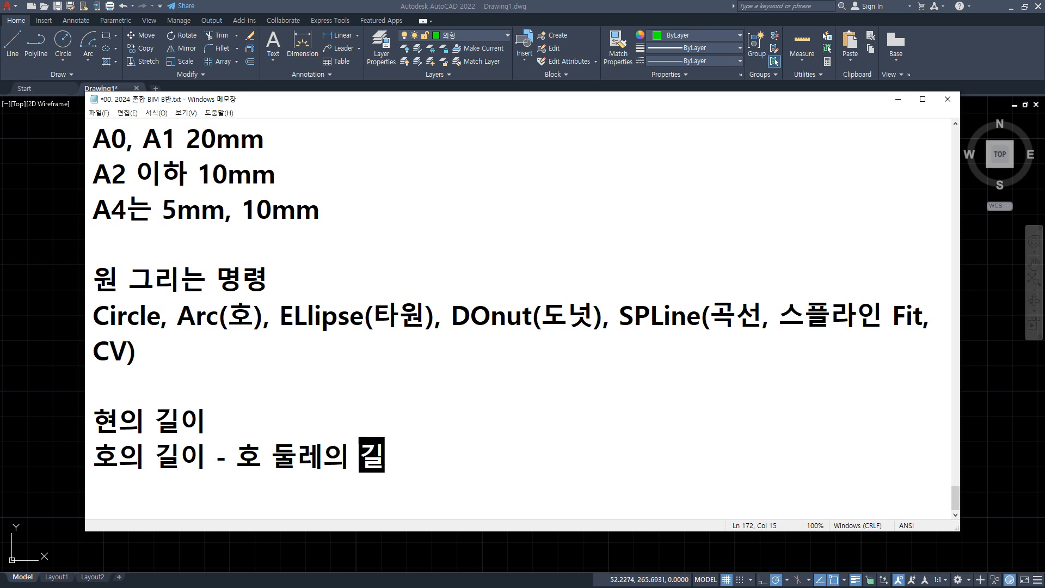
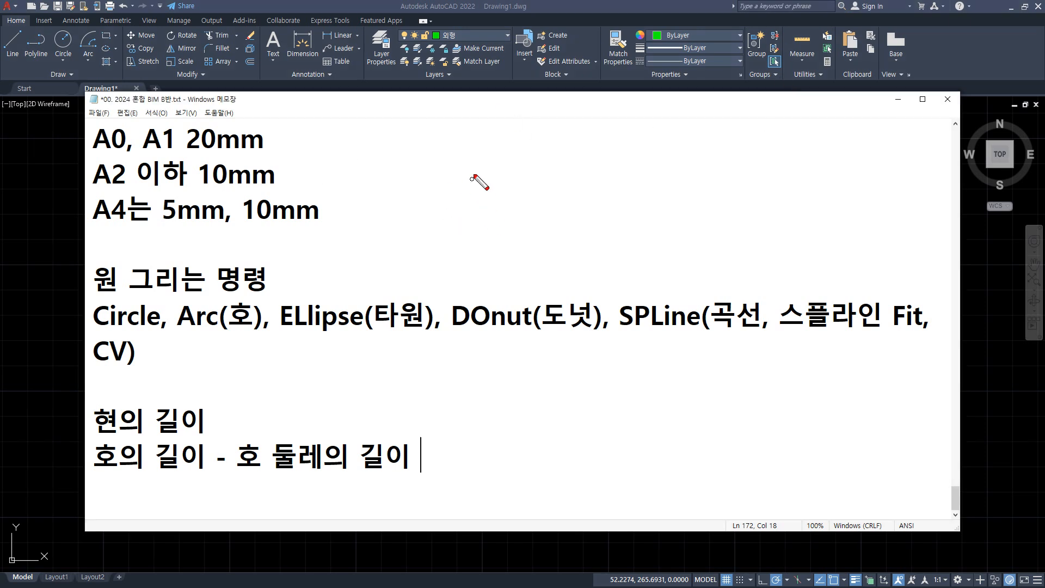
mouse_move(476, 164)
left_mouse_down()
mouse_move(532, 152)
mouse_move(502, 195)
mouse_move(544, 171)
mouse_move(569, 173)
mouse_move(585, 148)
mouse_move(619, 139)
left_mouse_up()
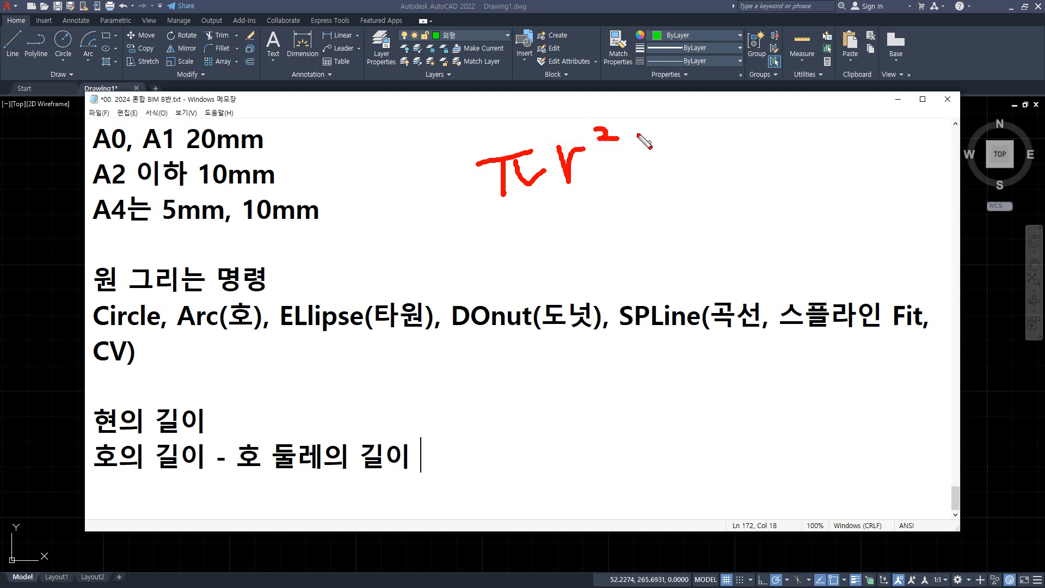
mouse_move(631, 140)
left_mouse_down()
mouse_move(572, 130)
mouse_move(581, 111)
mouse_move(478, 114)
mouse_move(436, 155)
mouse_move(447, 157)
left_mouse_up()
mouse_move(463, 265)
left_mouse_down()
mouse_move(492, 275)
mouse_move(542, 234)
mouse_move(582, 247)
mouse_move(608, 211)
left_mouse_up()
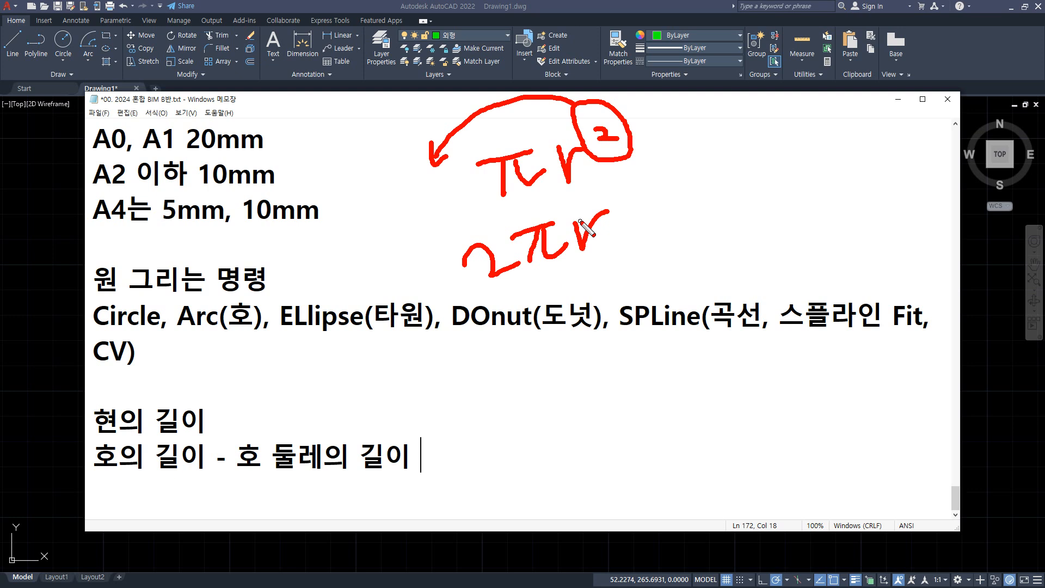
key("Escape")
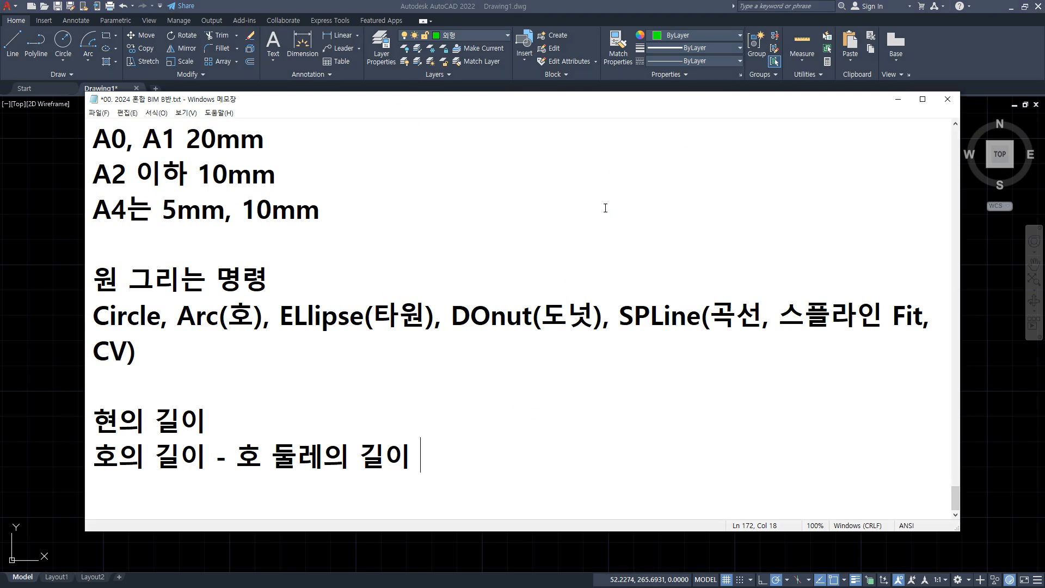
Extend the "현의 길이" line with the definition "- 호의 양 끝 일직선 길이" and switch back to the AutoCAD drawing
left_click(237, 420)
type("- ")
type("gh")
key("BackSpace")
key("BackSpace")
key("Hangul")
type("호의 야ㅇ 끝에")
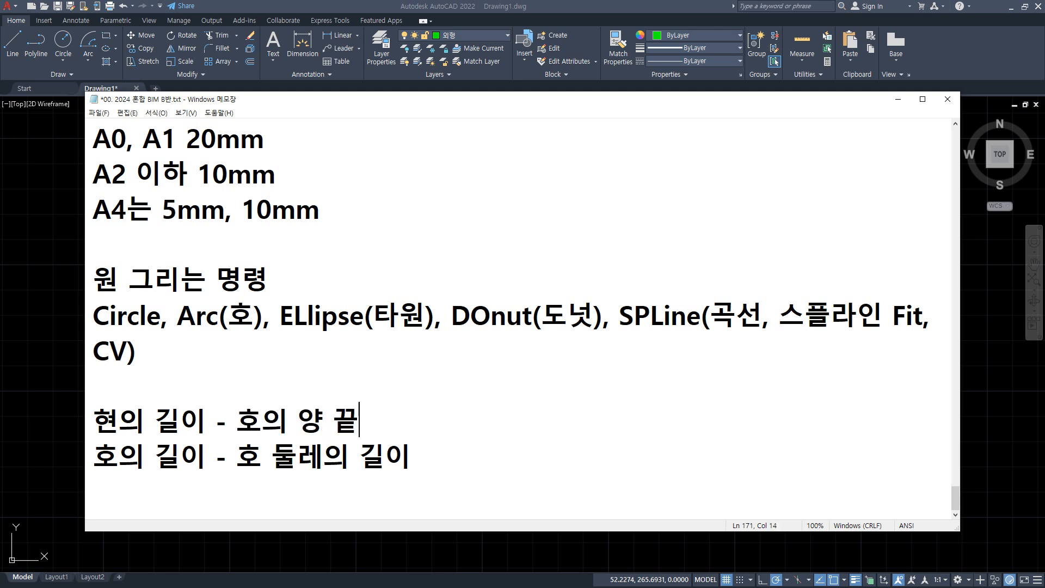
type("서")
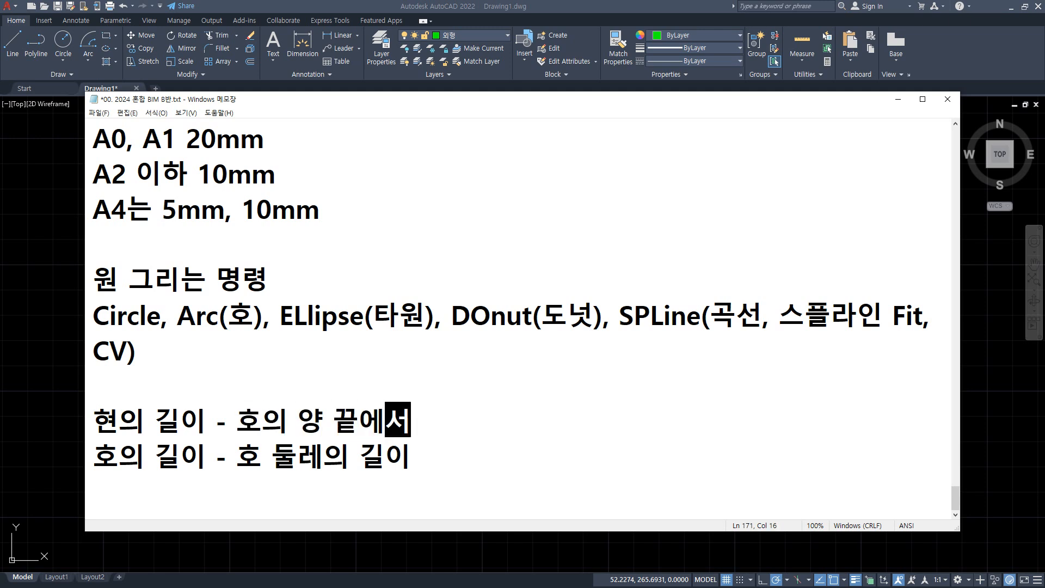
key("BackSpace")
key("BackSpace")
key("BackSpace")
type("일직")
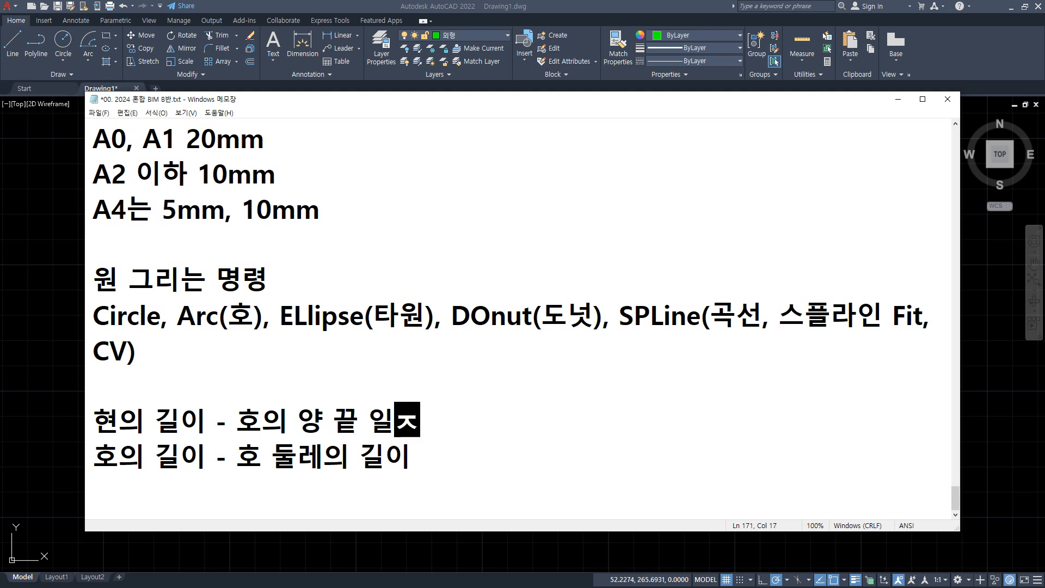
type("선 길이")
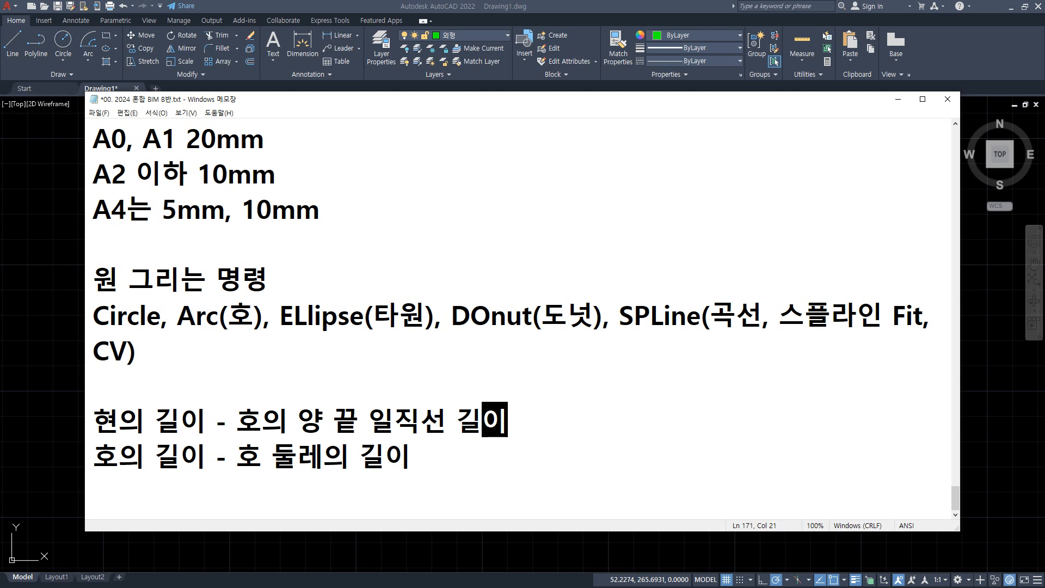
key("Hangul")
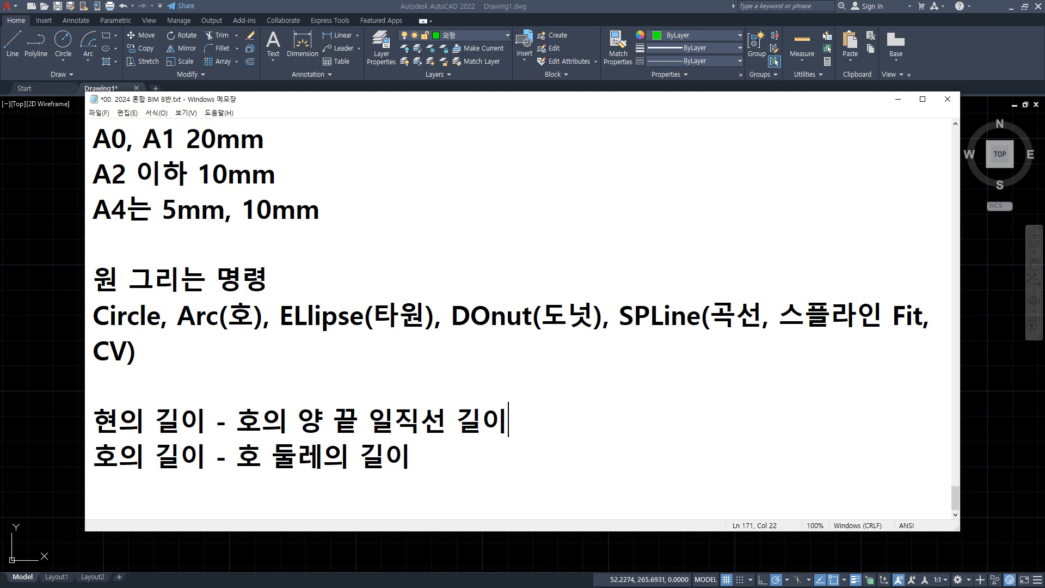
left_click(360, 6)
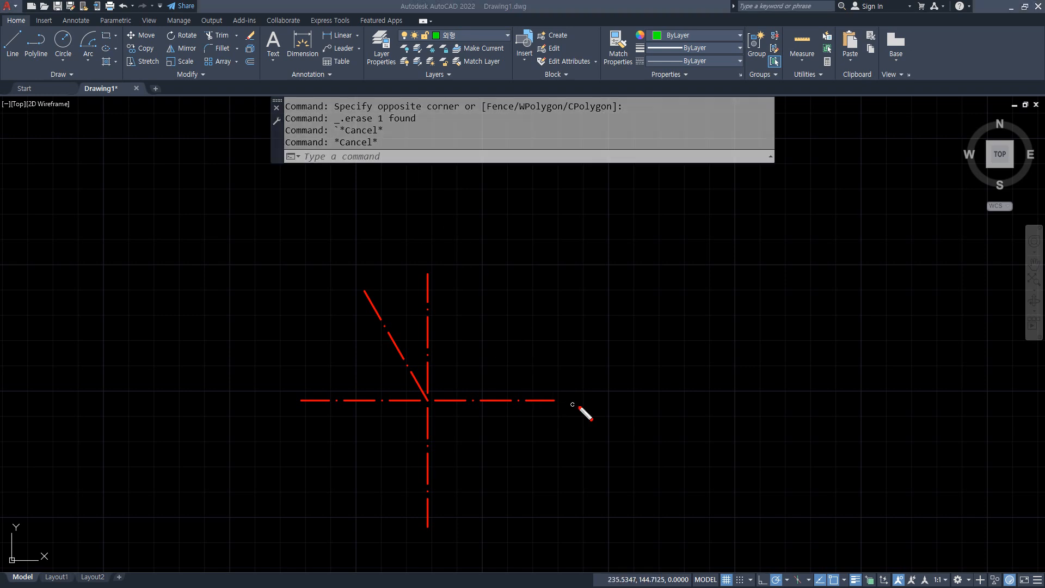
mouse_move(545, 400)
left_mouse_down()
mouse_move(572, 415)
mouse_move(590, 409)
left_mouse_up()
mouse_move(381, 317)
left_mouse_down()
mouse_move(361, 291)
mouse_move(551, 396)
left_mouse_up()
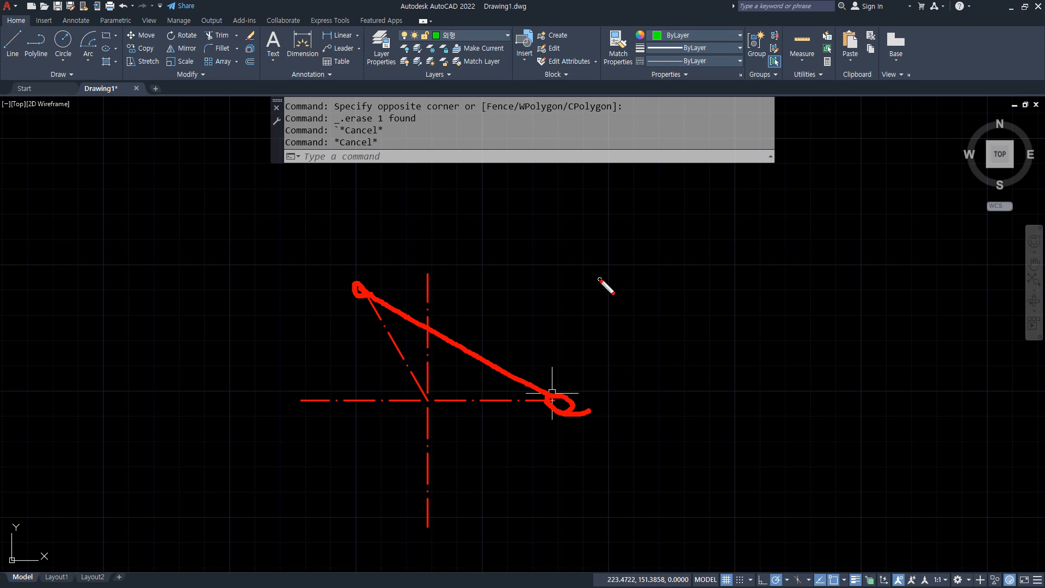
key("Escape")
Draw a Start, Center, Length arc from the horizontal line's right end, centred on the intersection, with a chord length of 86.6
left_click(83, 75)
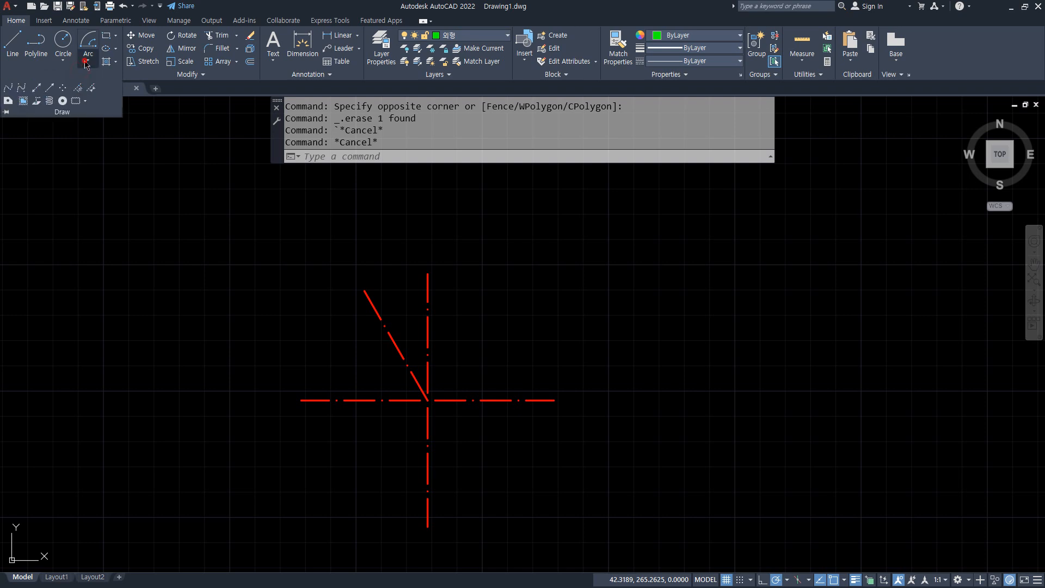
left_click(86, 63)
left_click(109, 124)
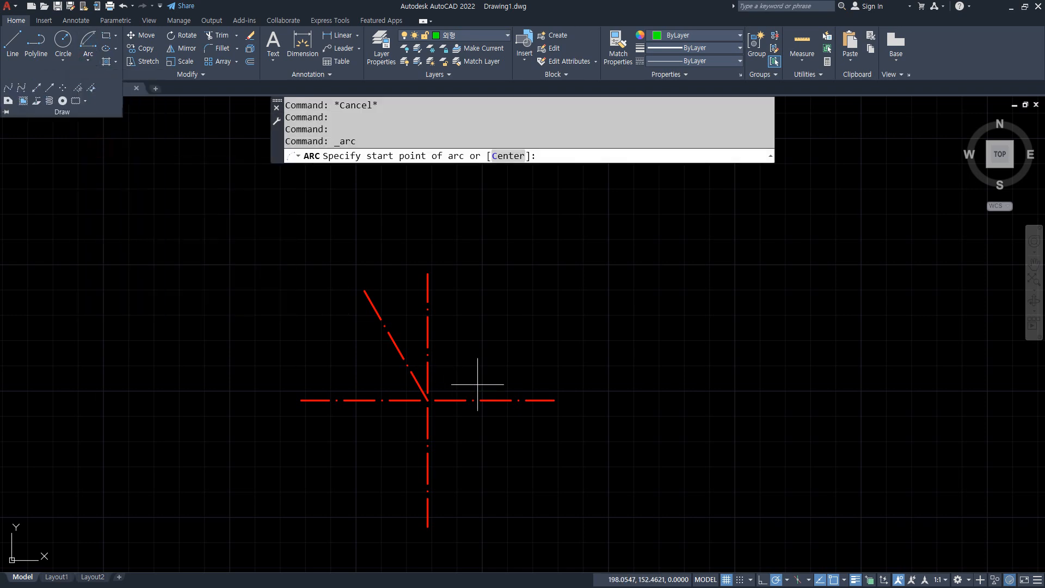
left_click(553, 400)
left_click(428, 400)
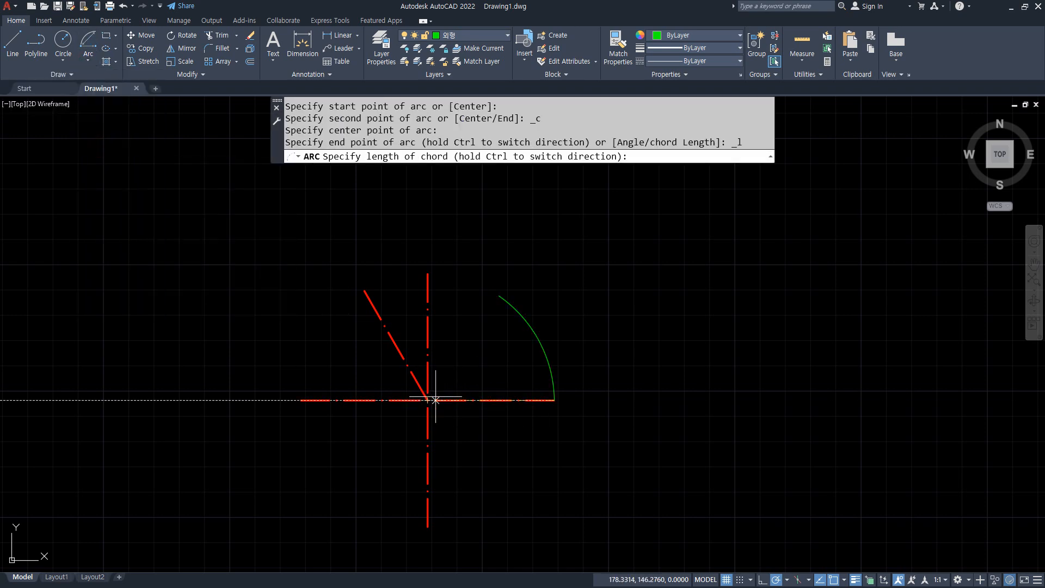
type("86.6")
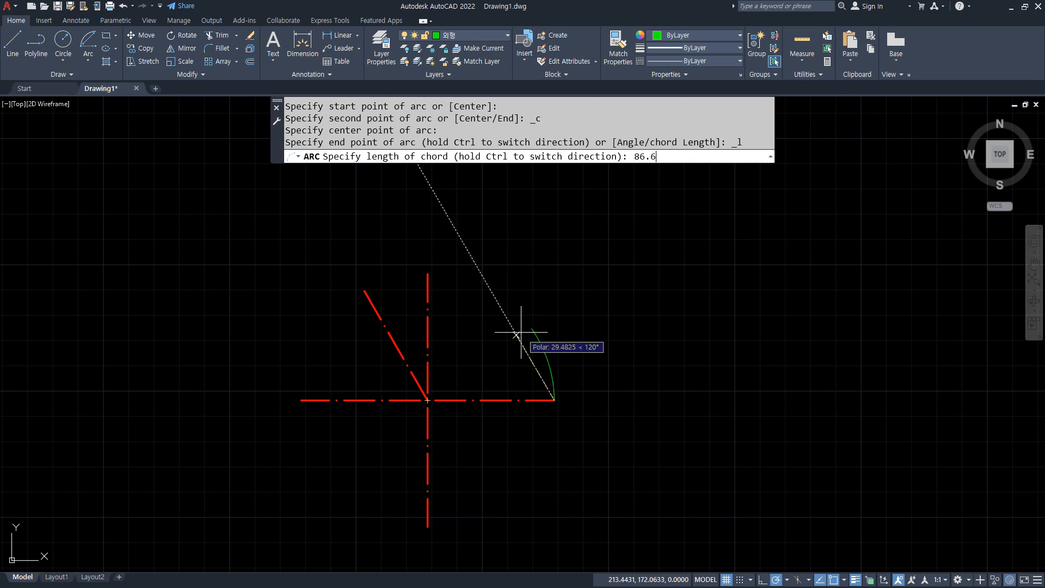
key("Return")
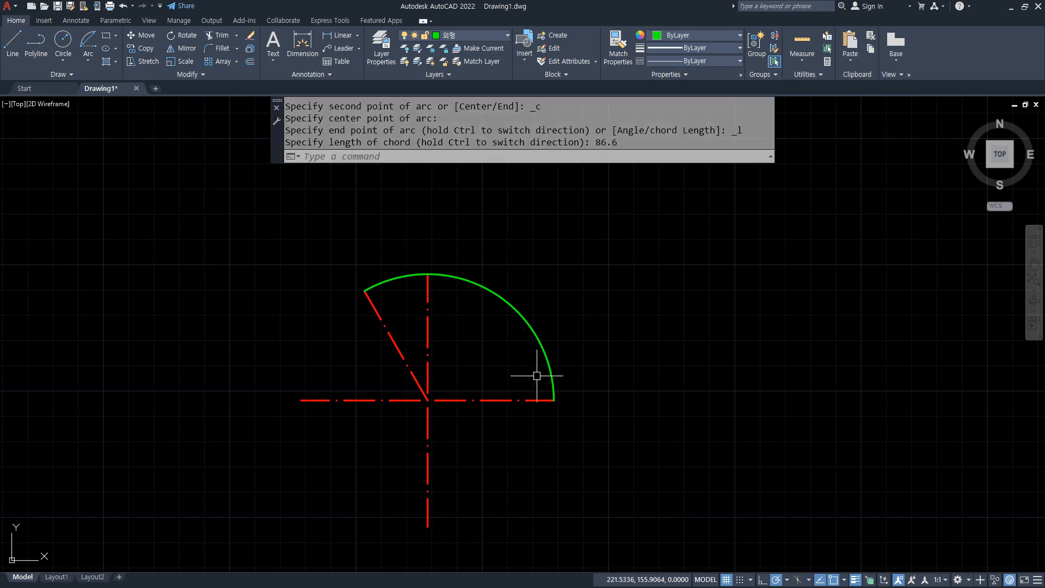
mouse_move(452, 334)
left_mouse_down()
mouse_move(355, 284)
mouse_move(357, 301)
left_mouse_up()
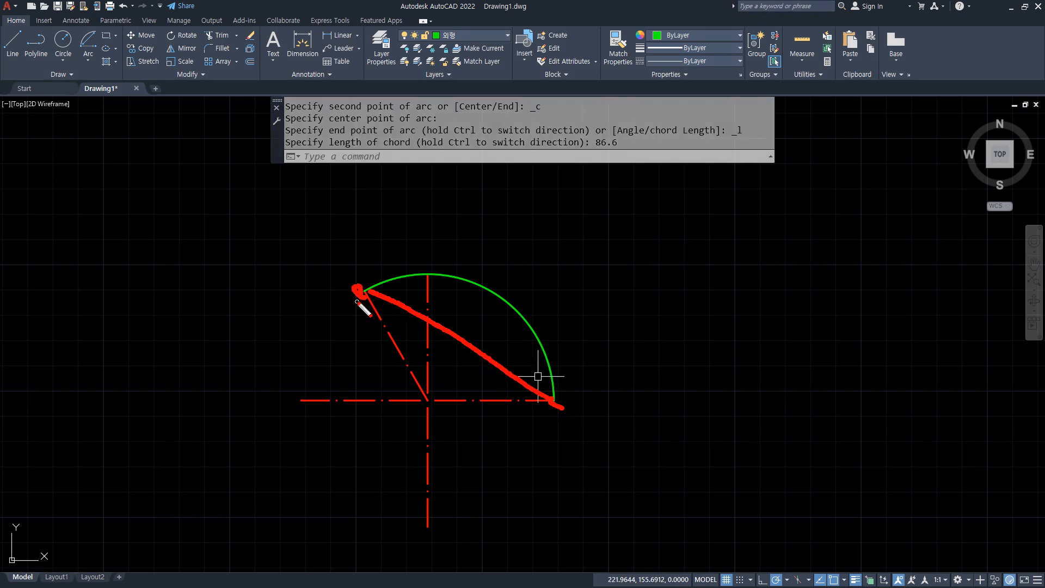
key("Escape")
Erase the arc with the 86.6 chord length, leaving only the centre lines
left_click(489, 290)
key("Delete")
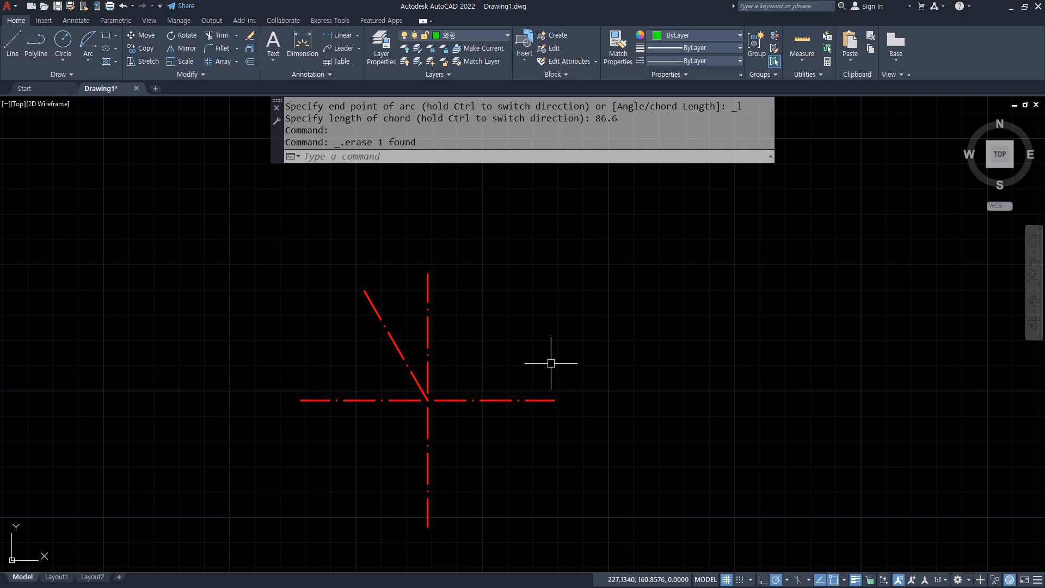
left_click_drag(552, 391, 550, 415)
left_click_drag(299, 391, 300, 429)
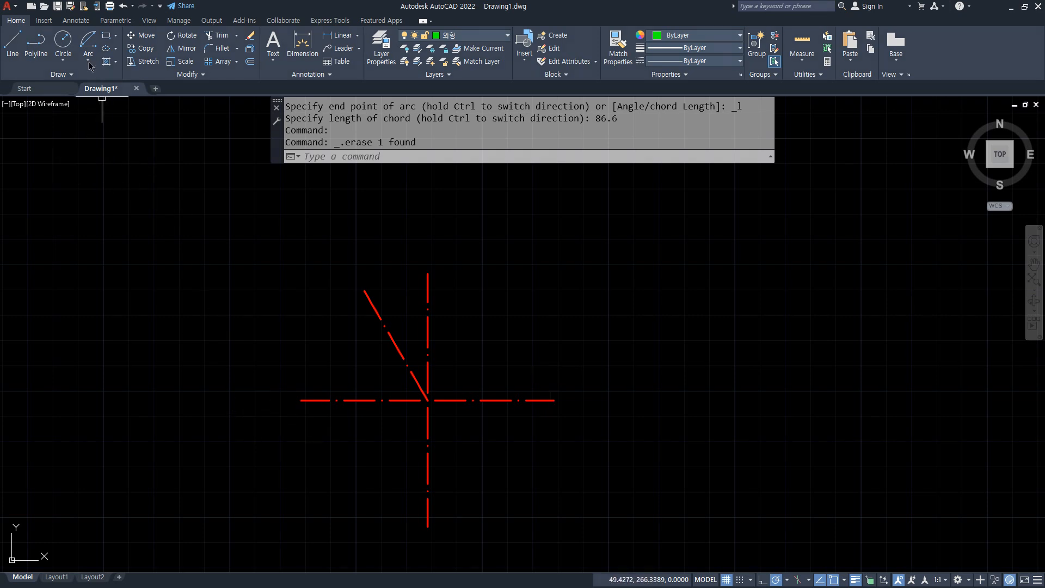
Draw another Start, Center, Length arc from the horizontal line's right end about the intersection, with a chord length of 100
left_click(88, 43)
left_click(554, 400)
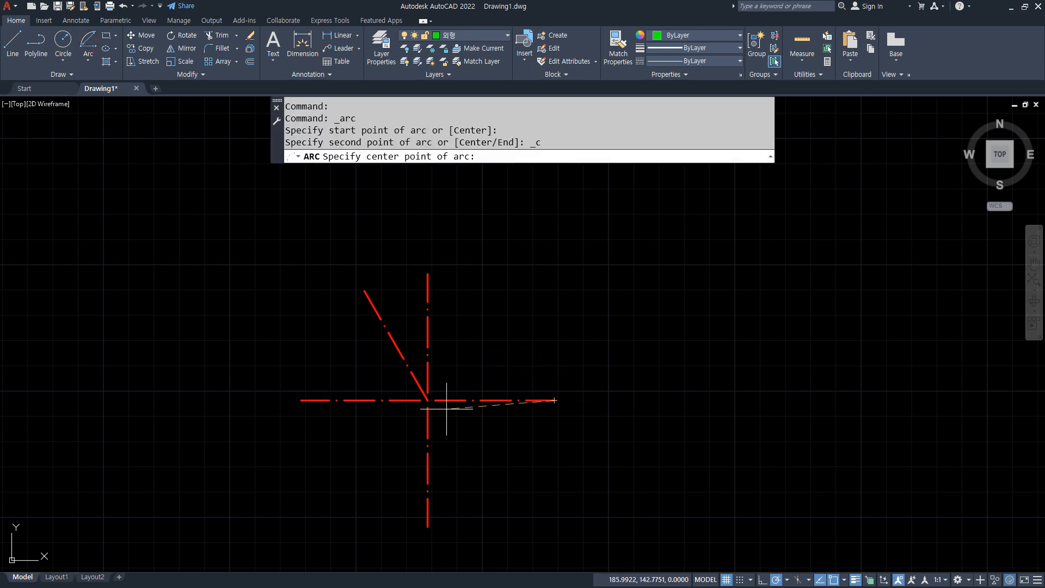
left_click(427, 400)
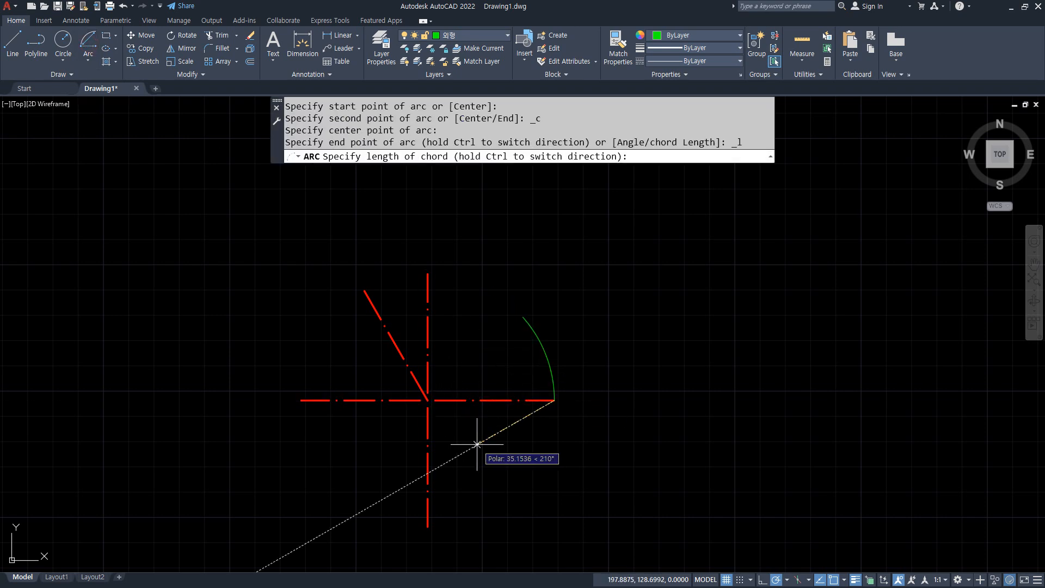
type("100")
key("Return")
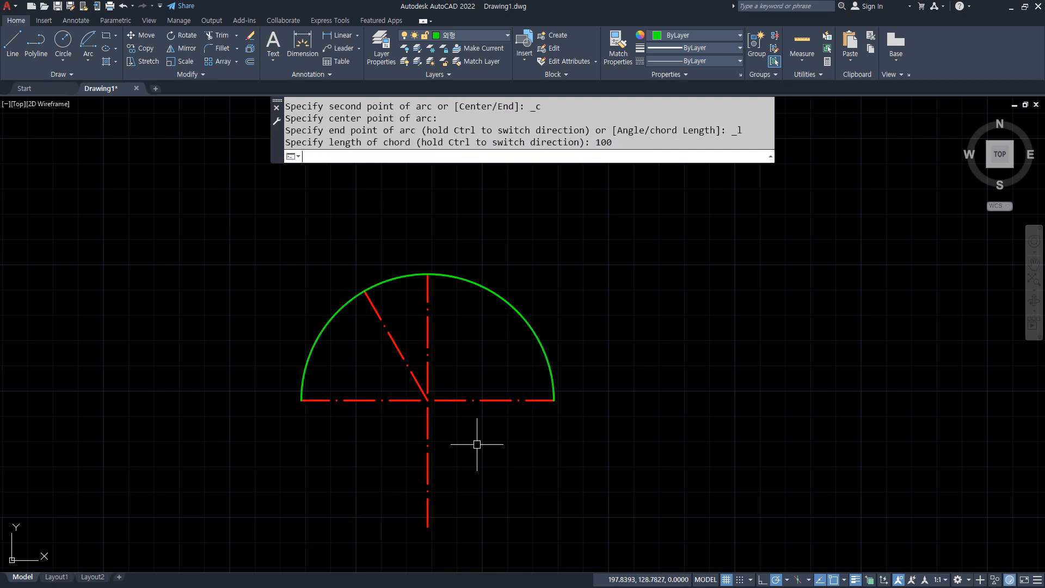
Erase the semicircular arc above the horizontal centre line
left_click(517, 292)
left_click(443, 326)
type("e")
key("Return")
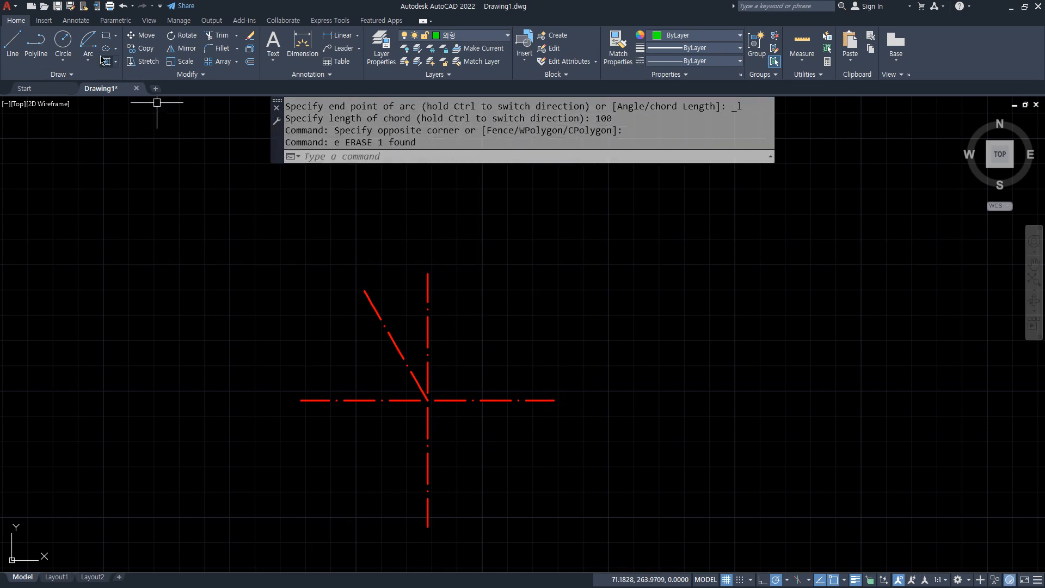
Try a Start, Center, Length arc from the horizontal line's right end about the intersection, with a chord length of 100.01
left_click(88, 44)
left_click(554, 400)
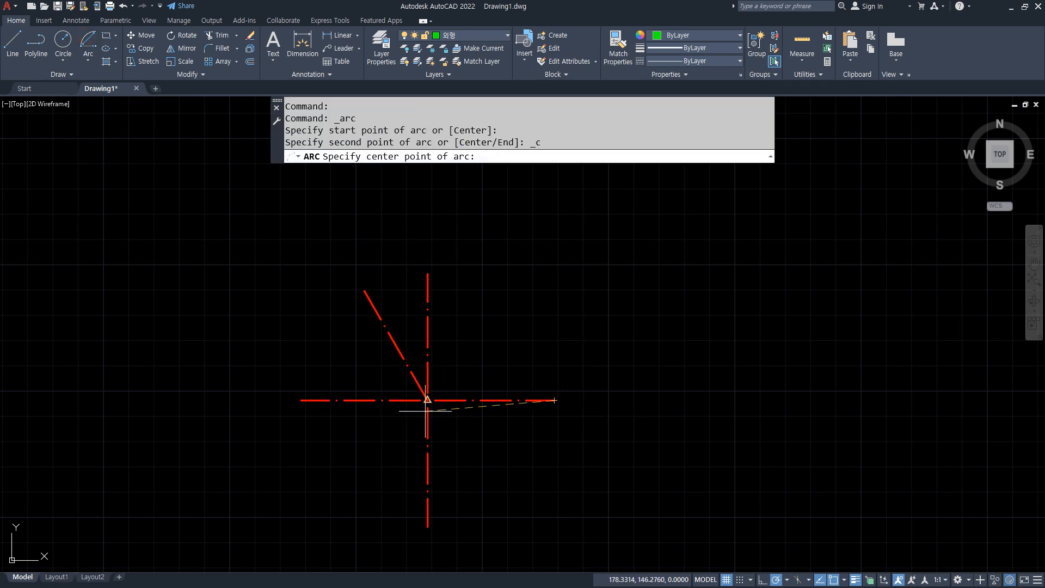
left_click(428, 400)
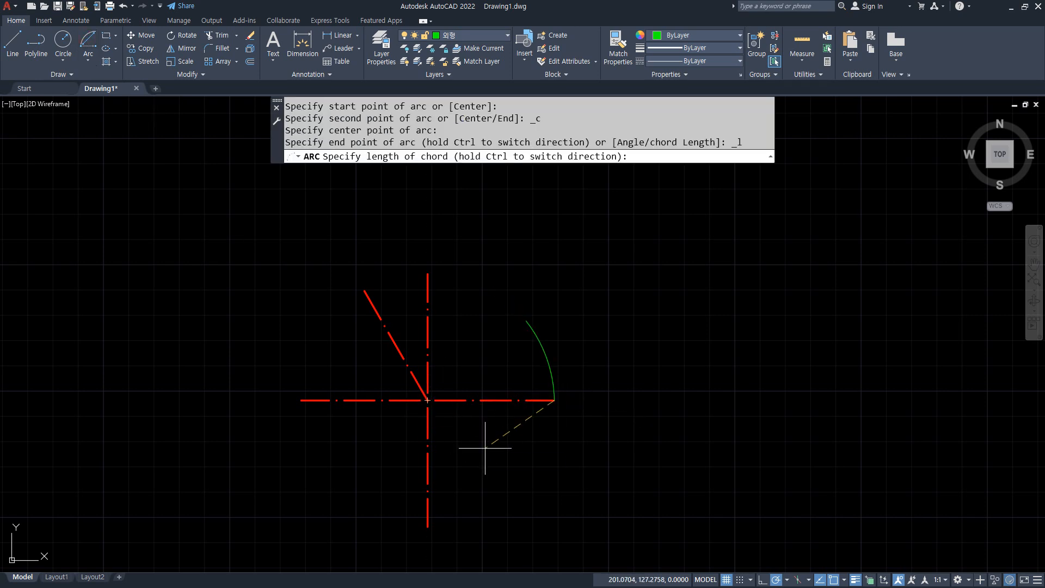
type("100.01")
key("Return")
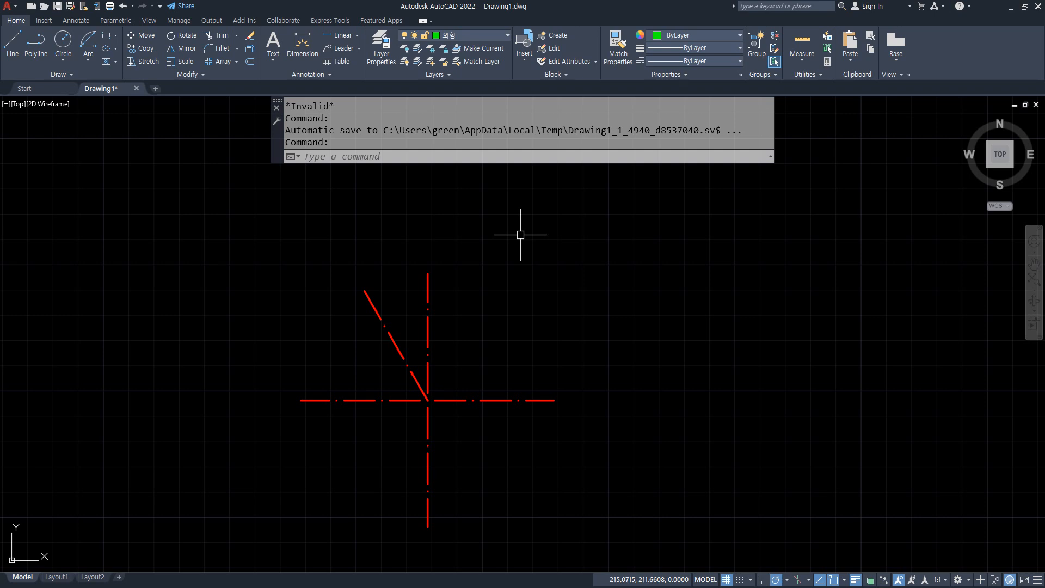
Draw a Start, End, Angle arc from the horizontal line's right end to the slanted line's upper end, with a 120° included angle
left_click(87, 60)
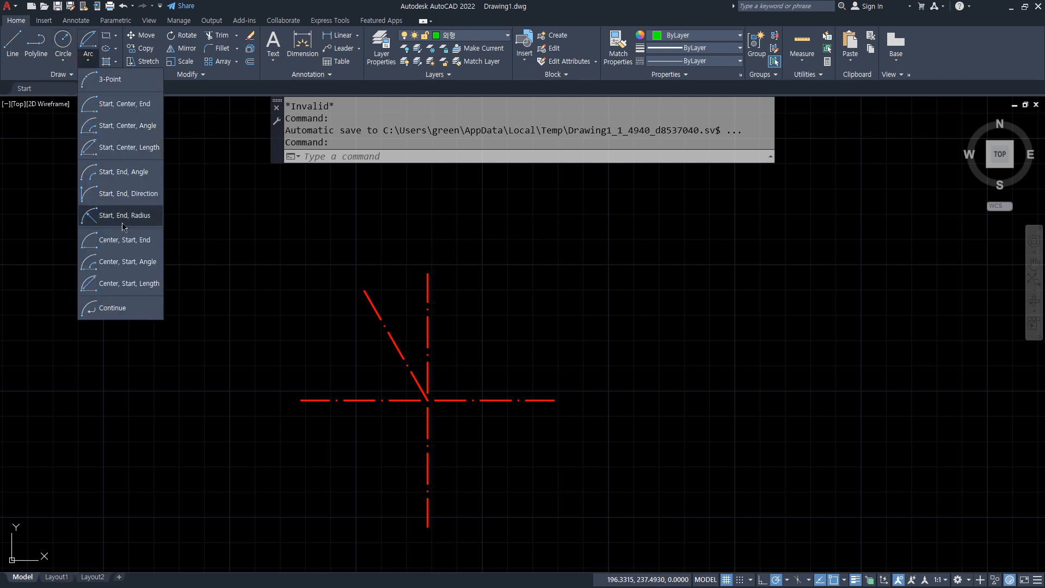
left_click(114, 182)
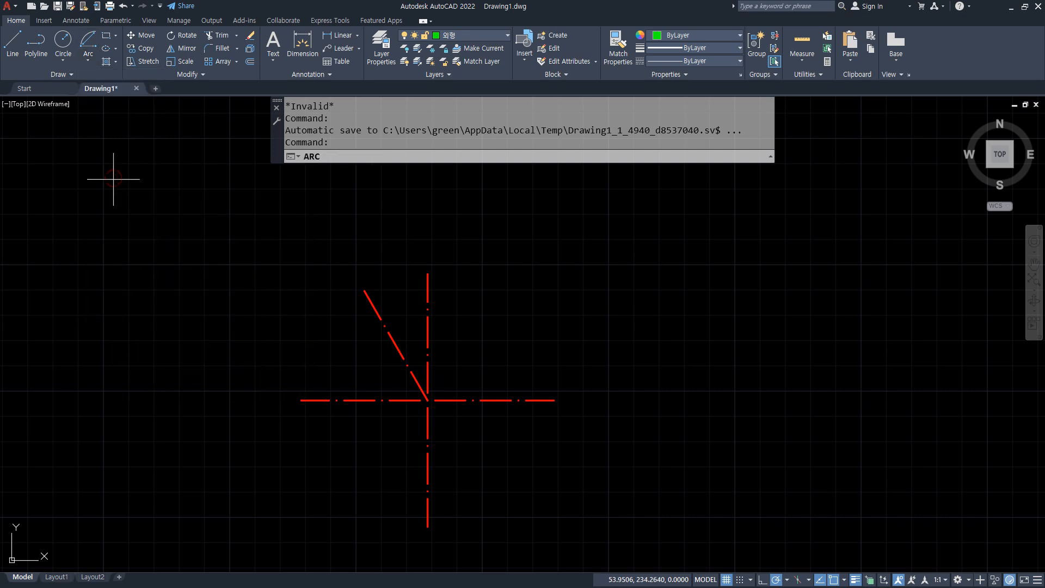
left_click(540, 400)
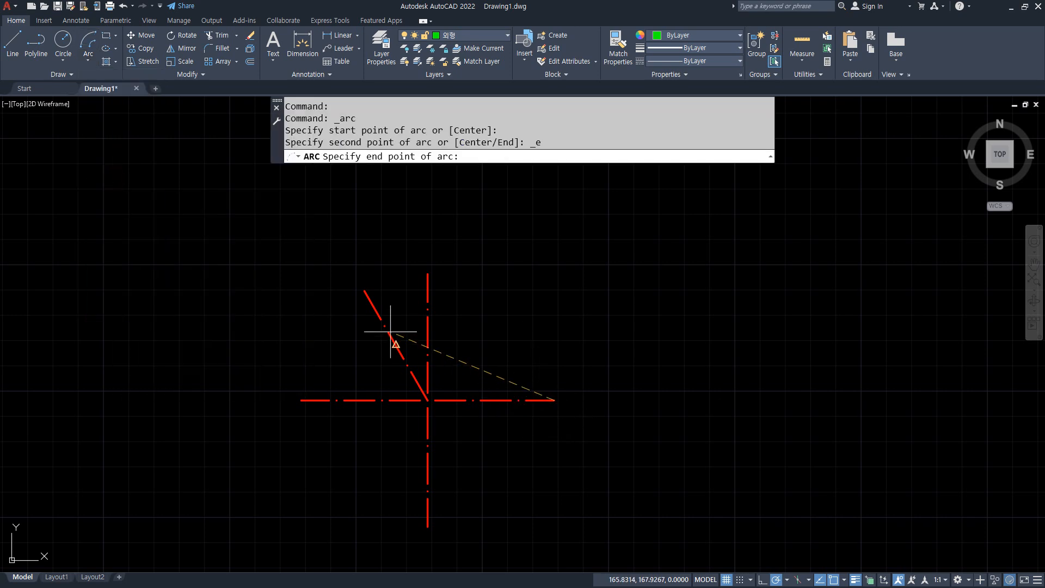
left_click(373, 307)
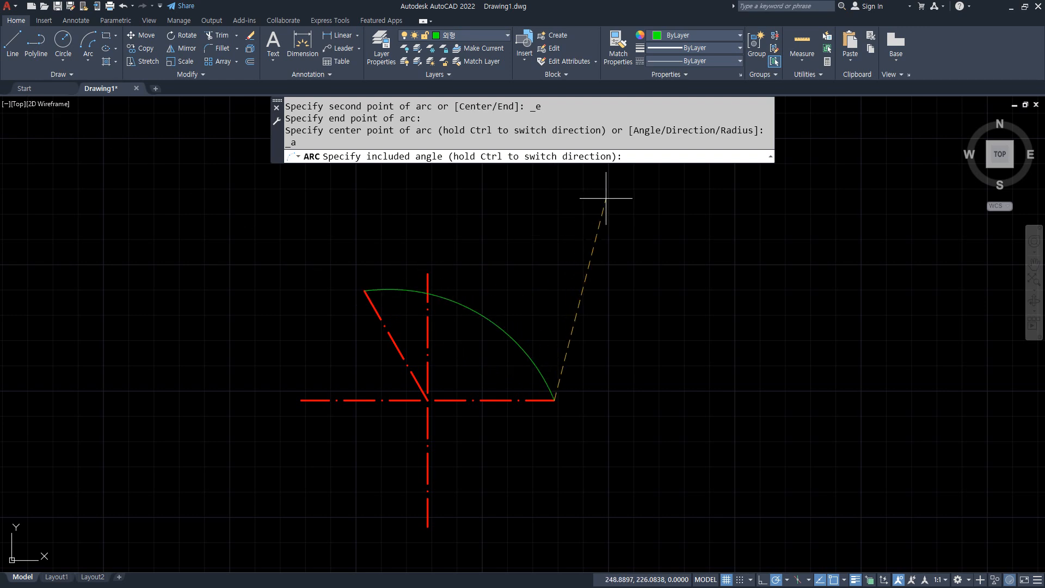
type("120")
key("Return")
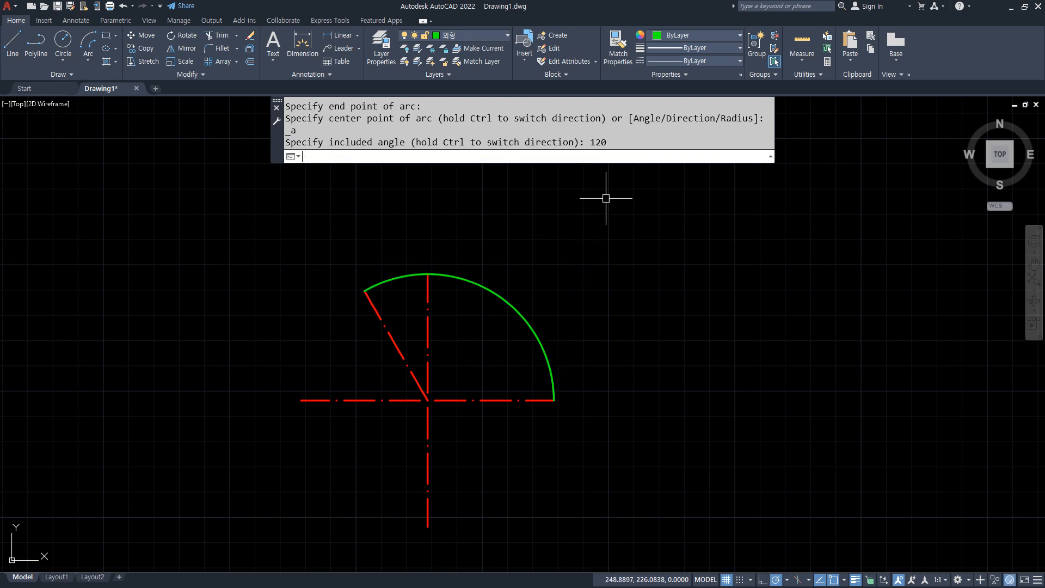
Erase the 120° arc drawn between the horizontal and slanted lines
left_click(509, 301)
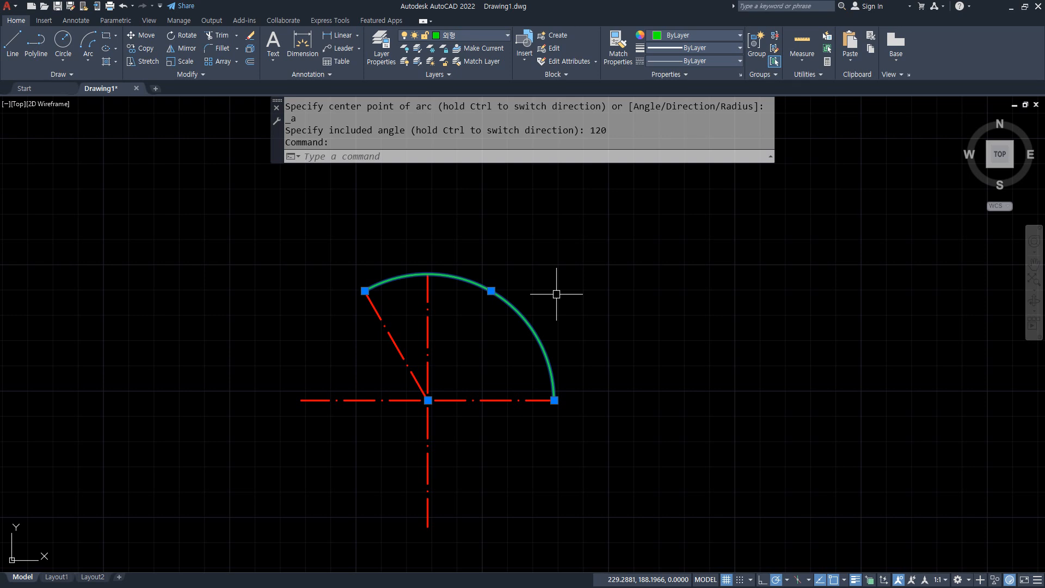
key("Escape")
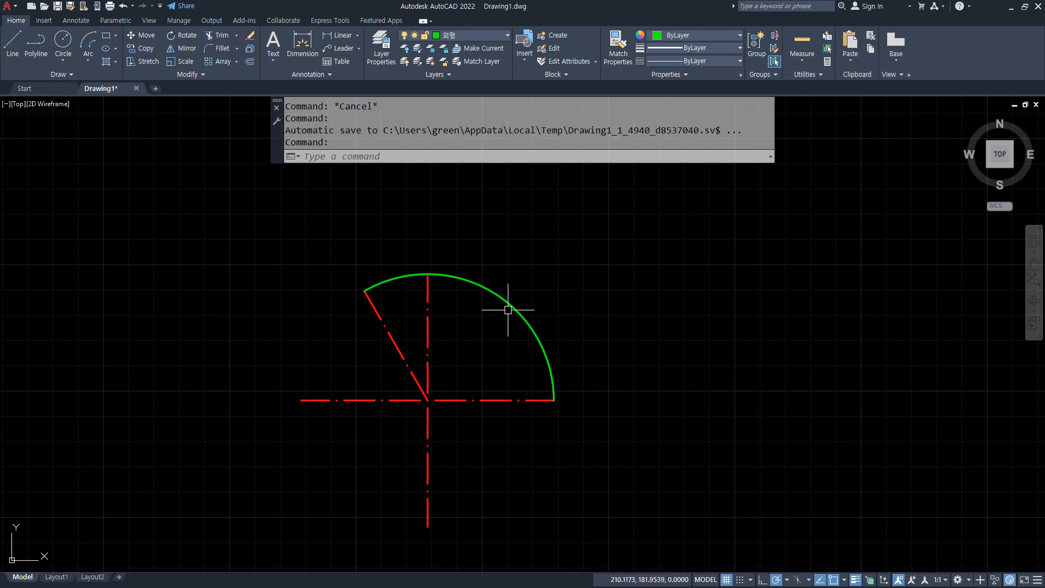
left_click(508, 302)
key("Delete")
Draw a Start, End, Direction arc from the horizontal line's right end to the slanted line's upper end, with the start tangent pointing straight up
left_click(88, 56)
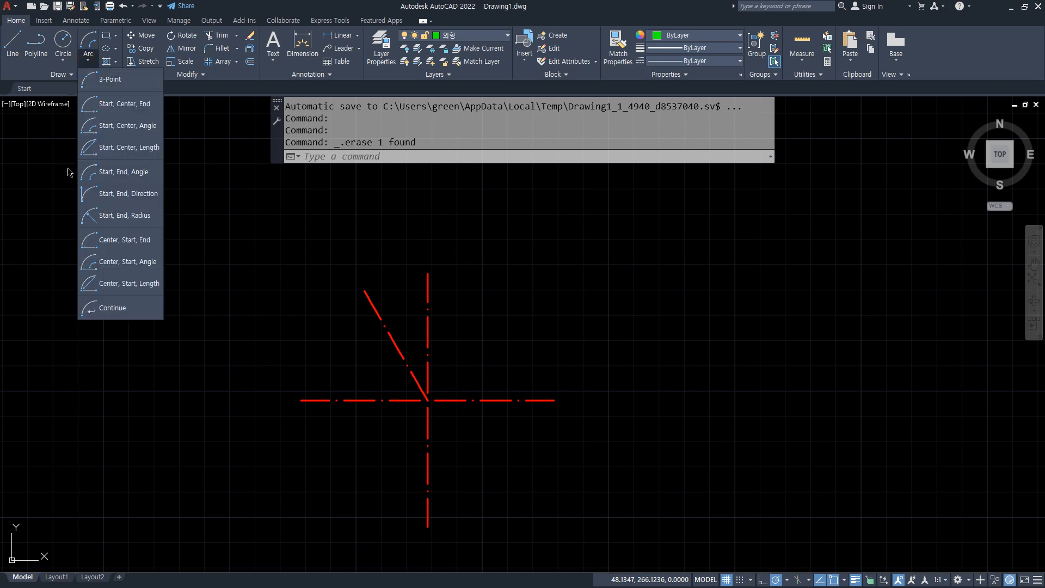
left_click(116, 201)
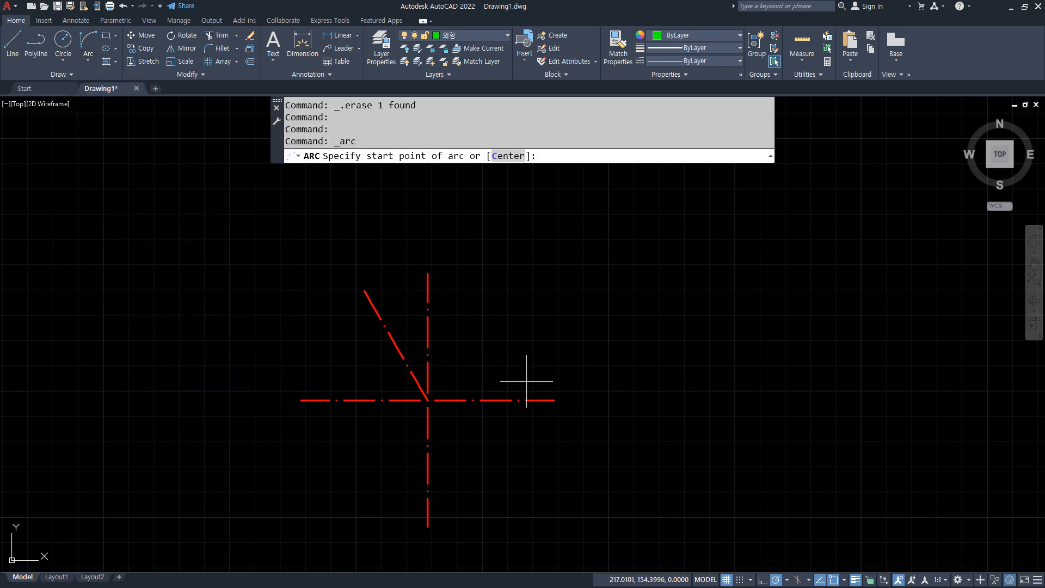
left_click(552, 401)
left_click(364, 291)
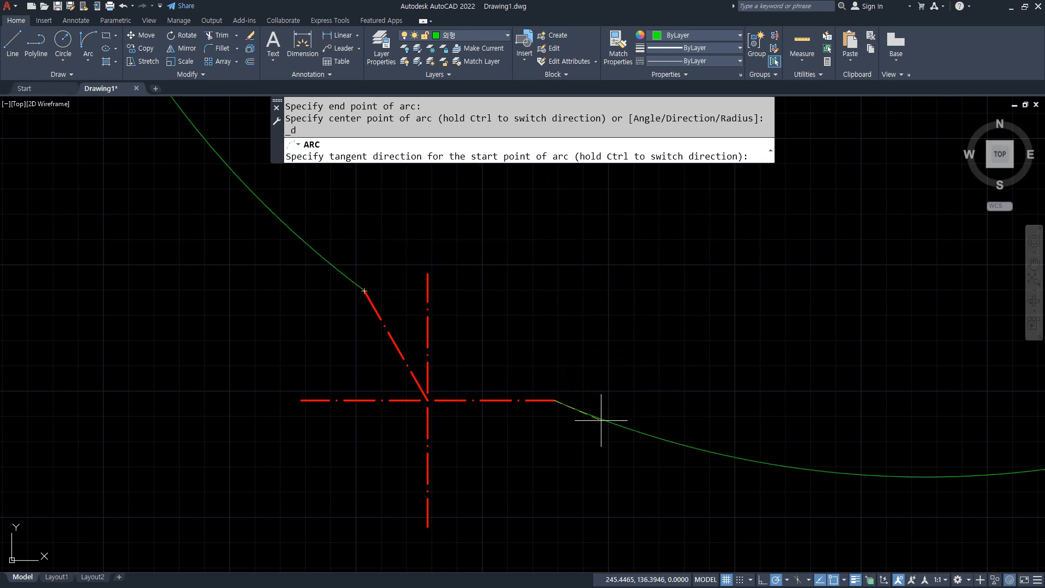
left_click(553, 302)
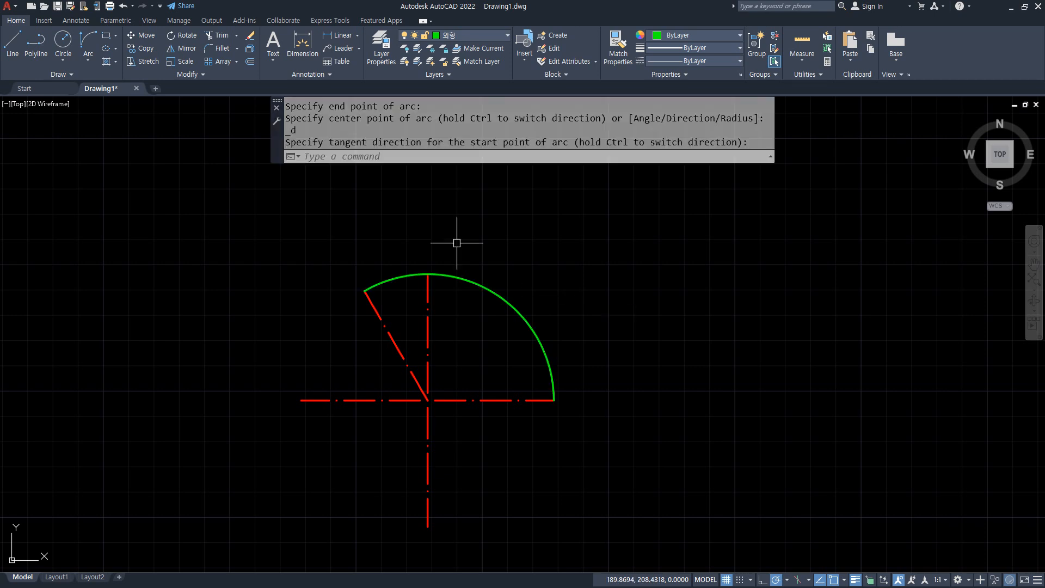
Draw a second Start, End, Direction arc between the same two endpoints, with the start tangent pointing straight down
left_click(63, 41)
left_click(89, 41)
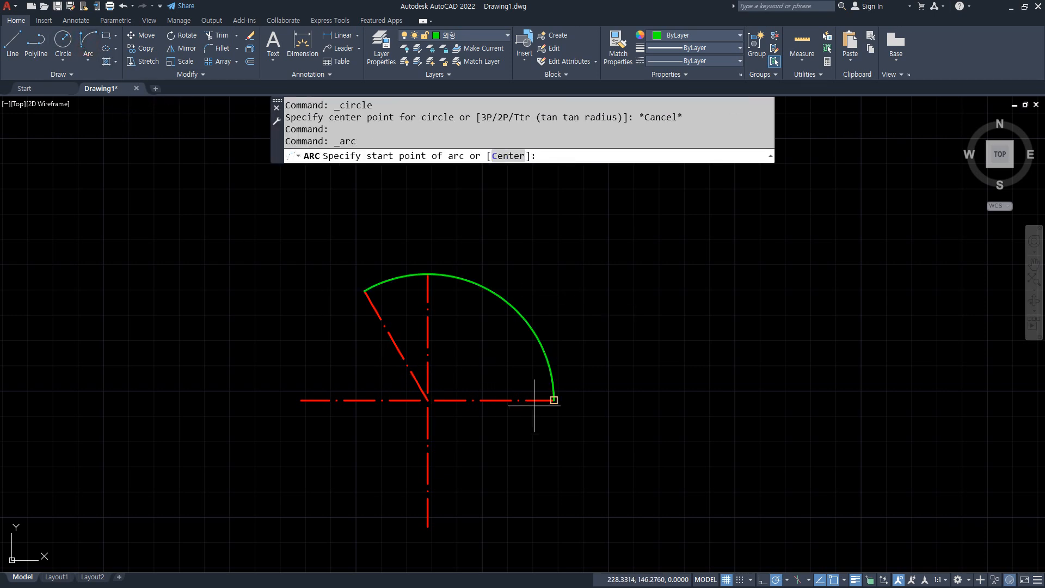
left_click(554, 400)
left_click(375, 308)
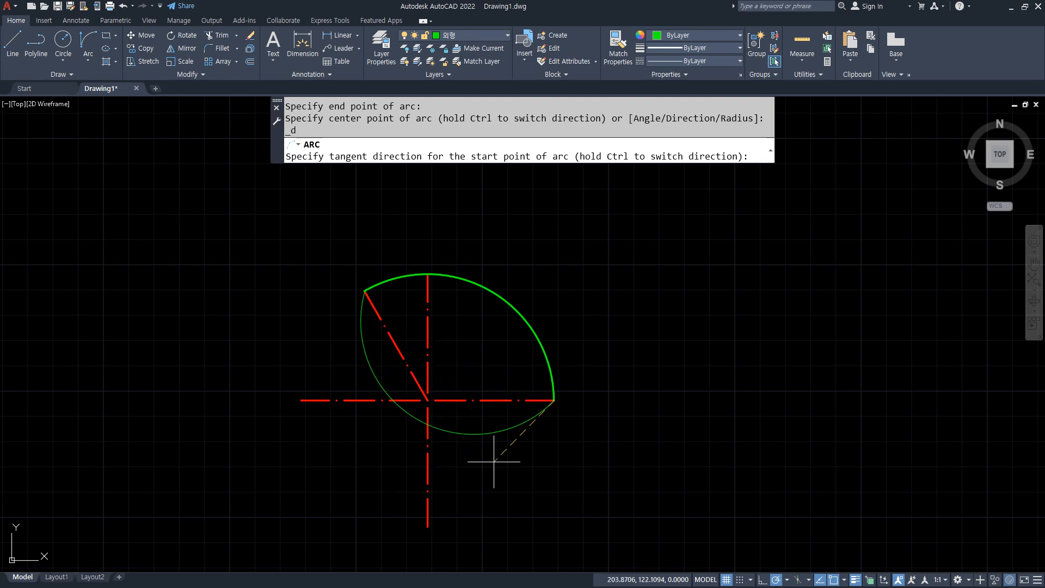
left_click(554, 466)
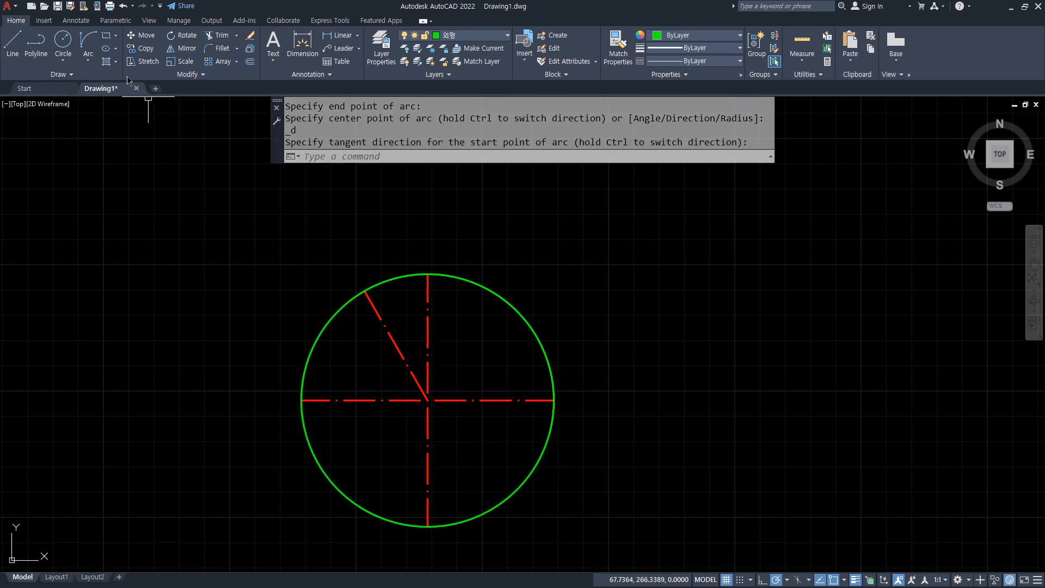
Draw a Start, End, Direction arc between the same endpoints, with the start tangent running along the horizontal line toward the intersection
left_click(88, 41)
left_click(519, 399)
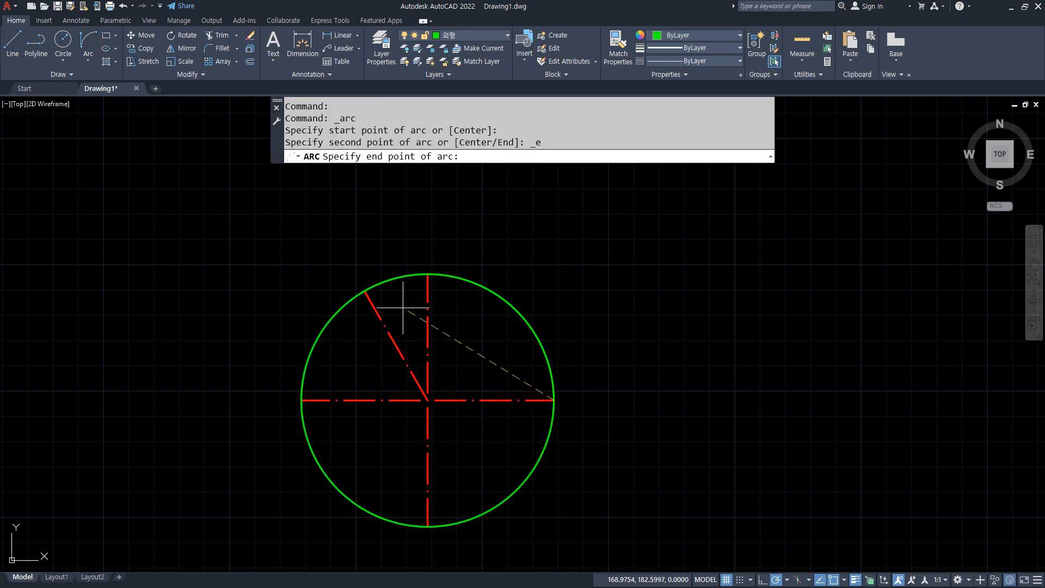
left_click(372, 308)
left_click(467, 400)
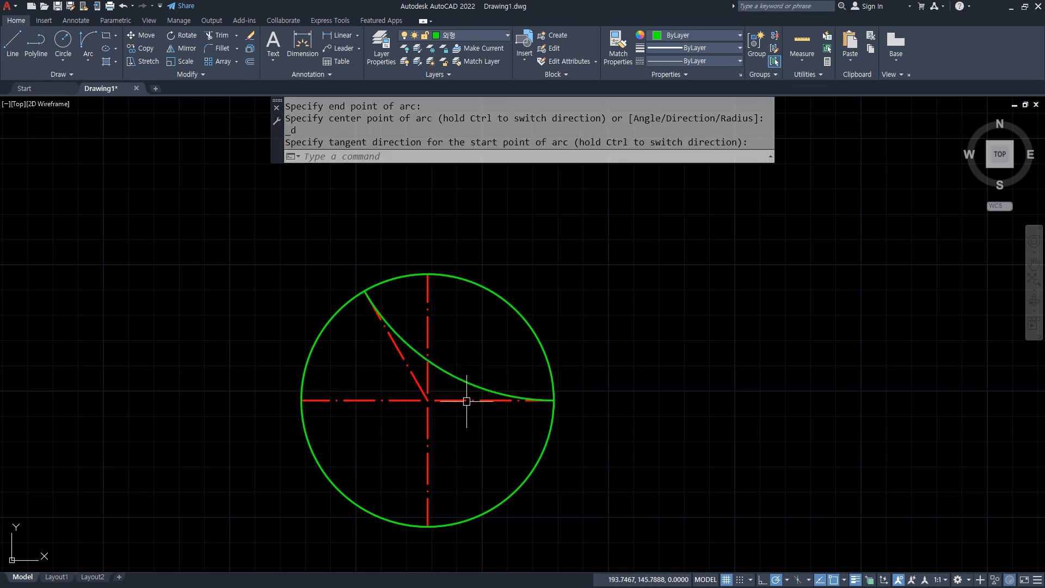
Draw a Start, End, Direction arc from the slanted line's upper end to the vertical line's lower end, with its start tangent toward the intersection
left_click(92, 43)
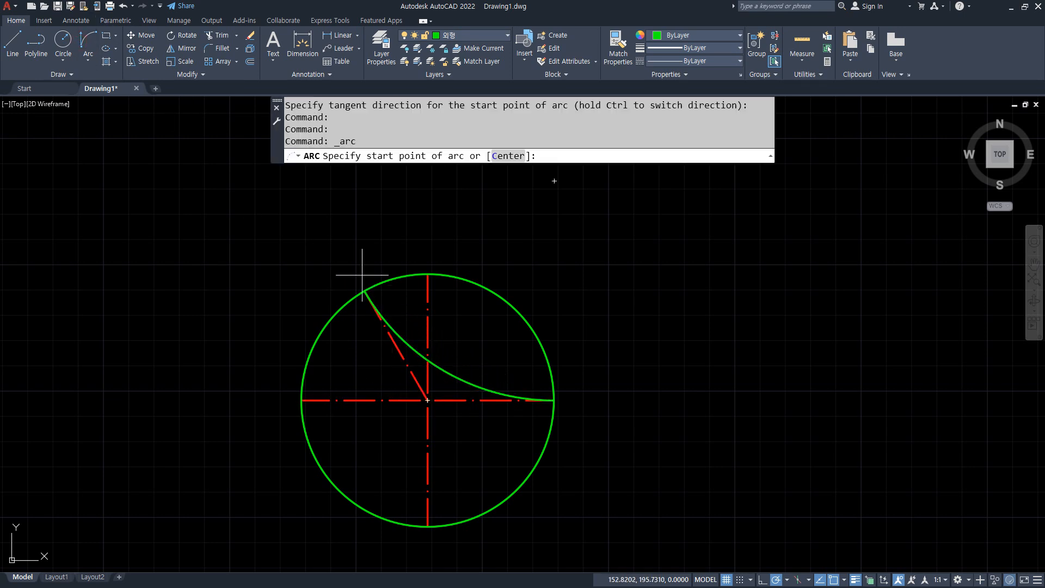
left_click(365, 292)
left_click(428, 526)
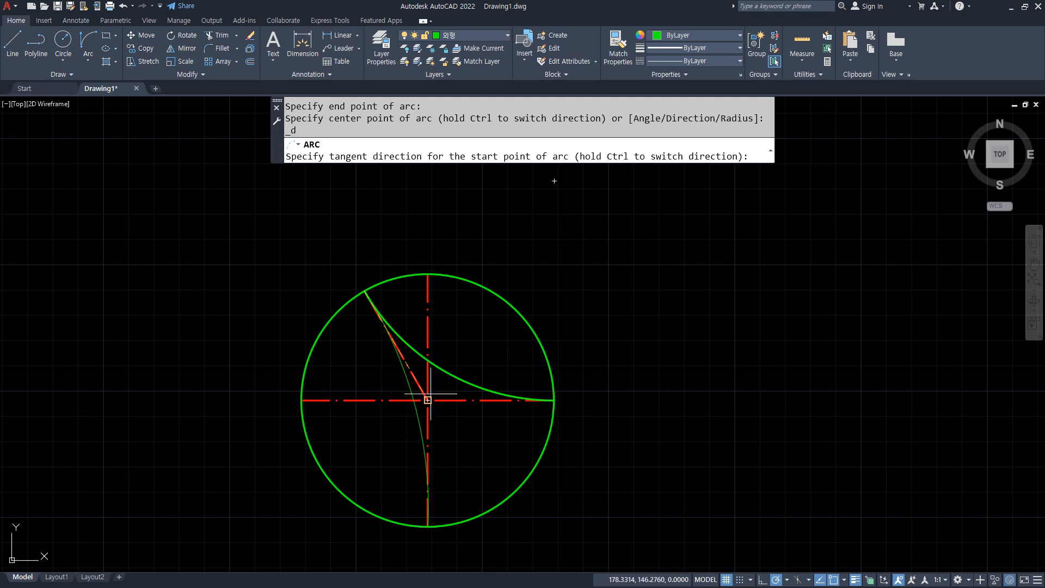
left_click(428, 398)
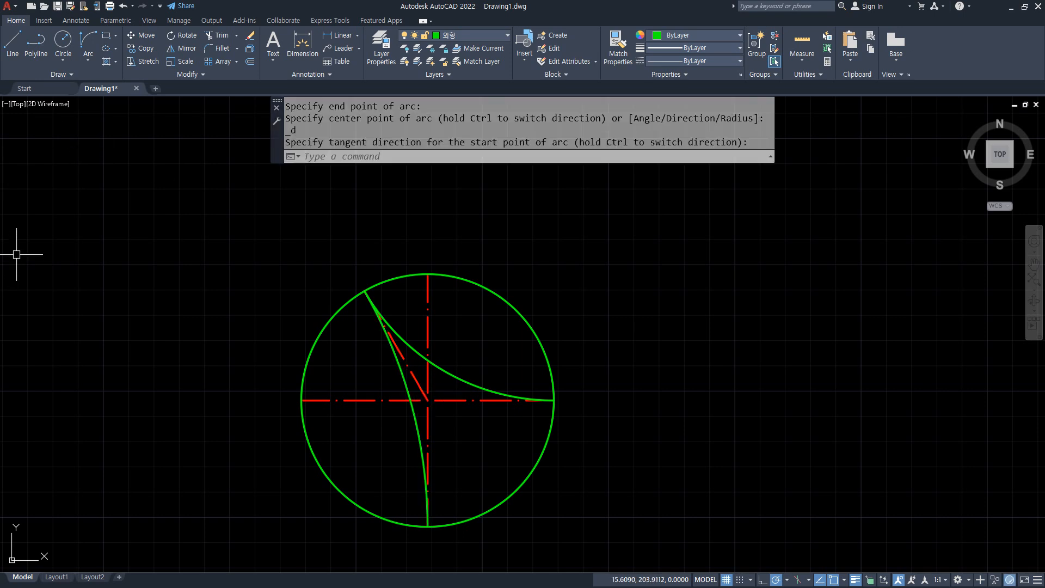
Undo all the Start, End, Direction arcs, back to the bare centre lines
key("ctrl+z")
key("ctrl+z")
key("ctrl+z")
key("ctrl+z")
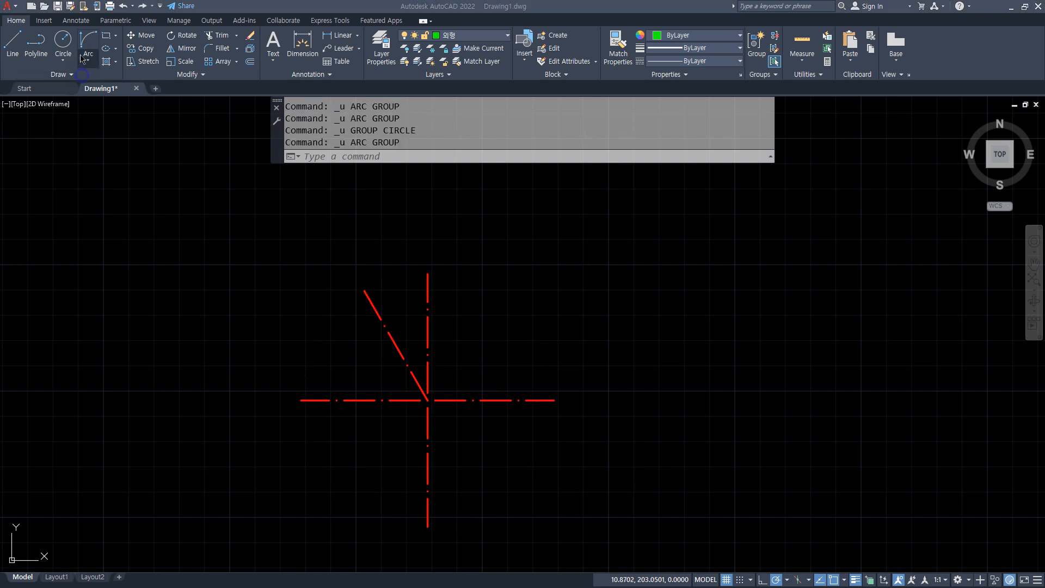
Draw a Start, End, Radius arc of radius 50 from the horizontal line's right end to the slanted line's upper end
left_click(88, 56)
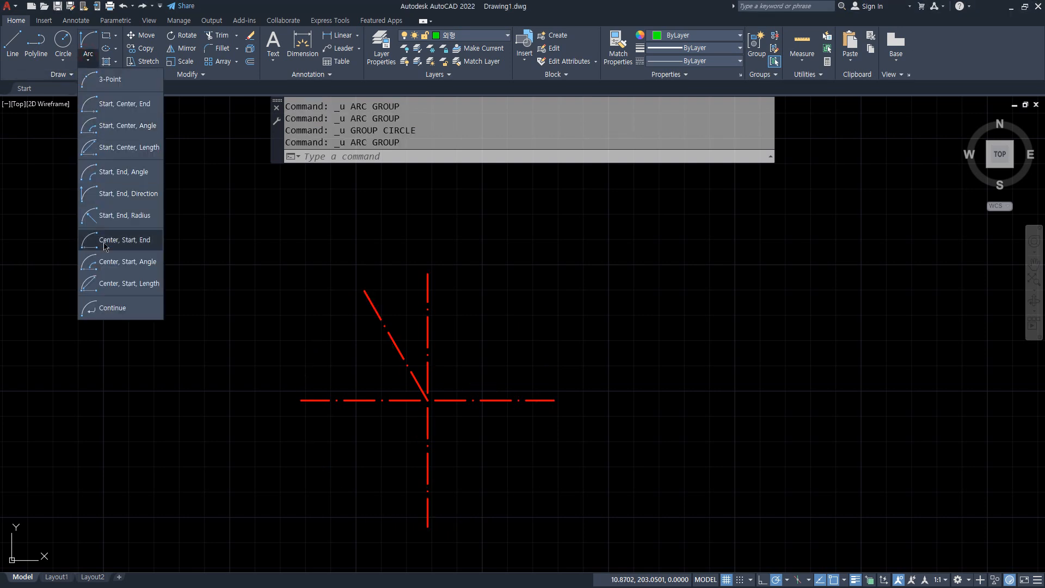
left_click(124, 223)
left_click(554, 400)
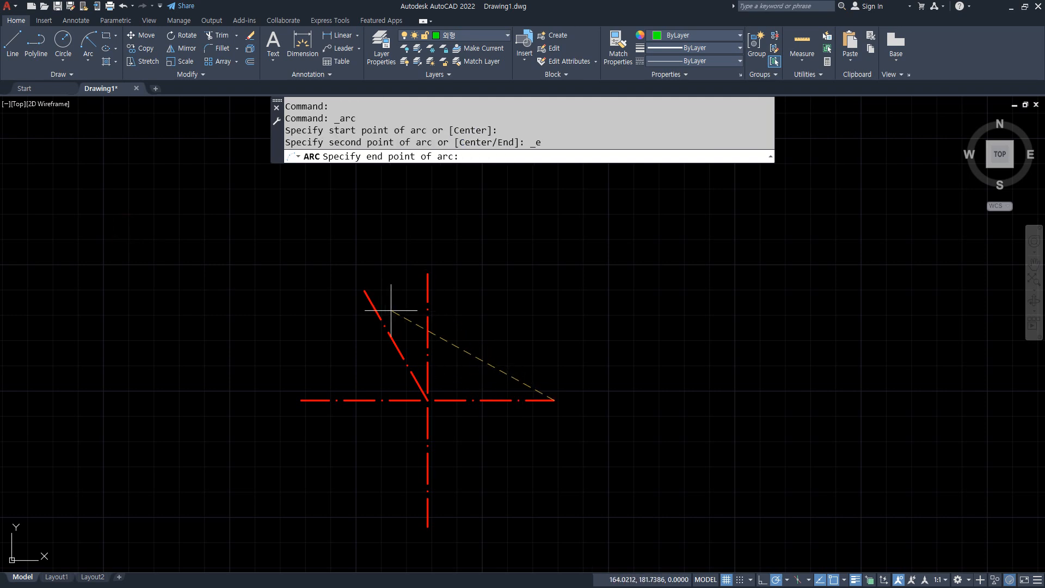
left_click(365, 291)
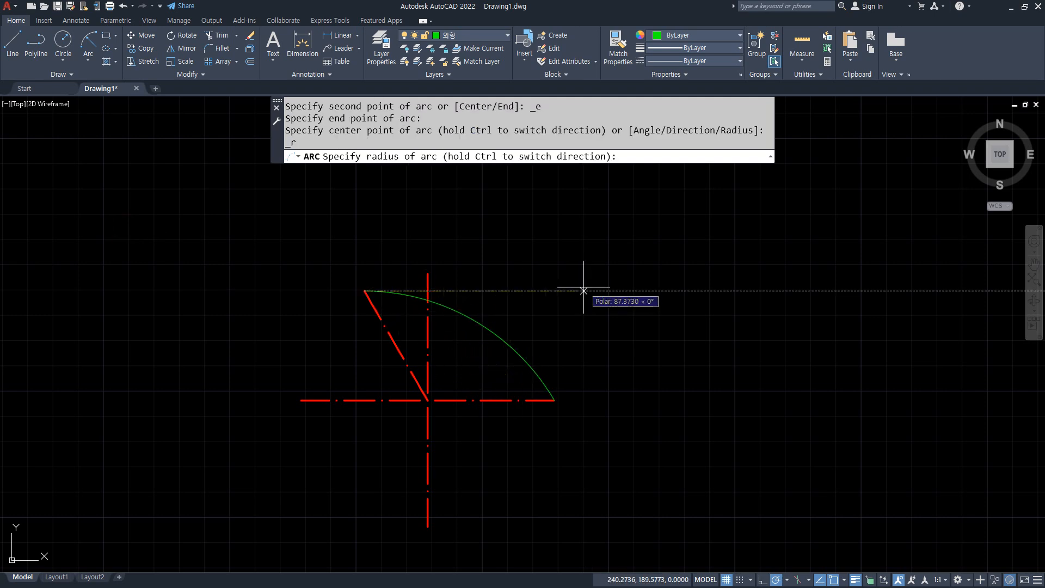
type("50")
key("Return")
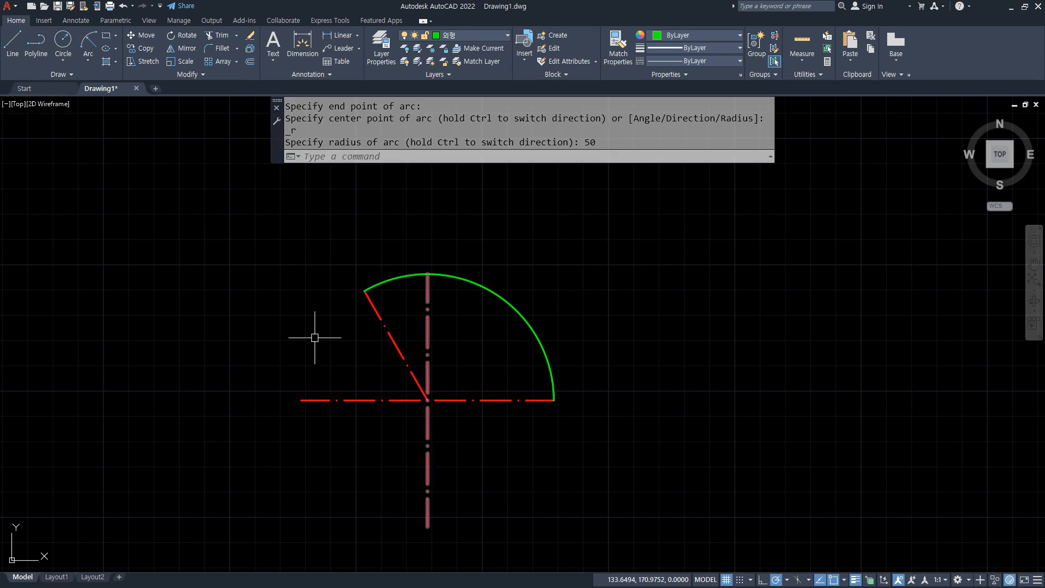
key("Return")
left_click(365, 291)
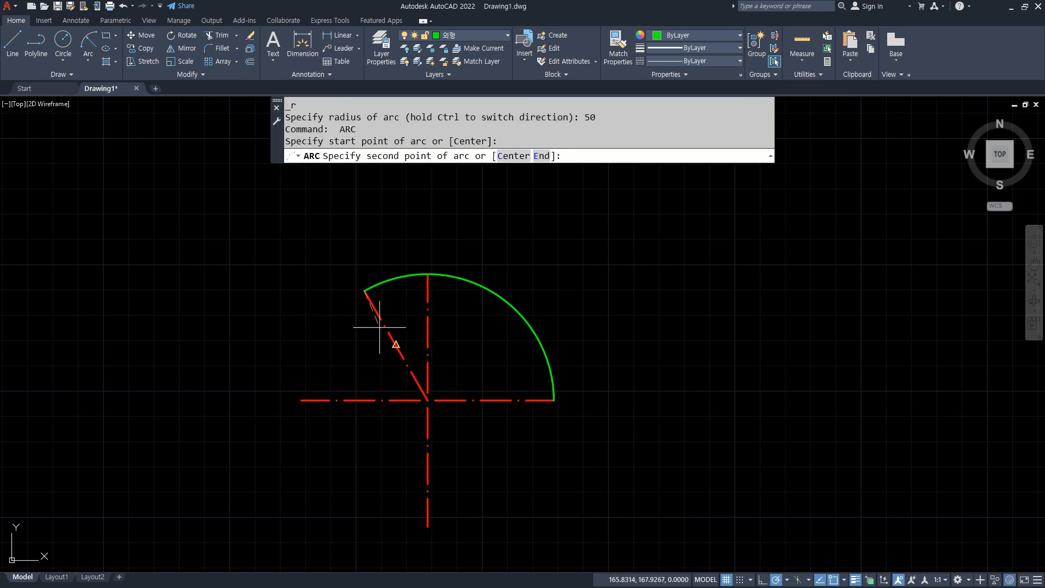
left_click(527, 398)
key("Escape")
key("Escape")
key("Escape")
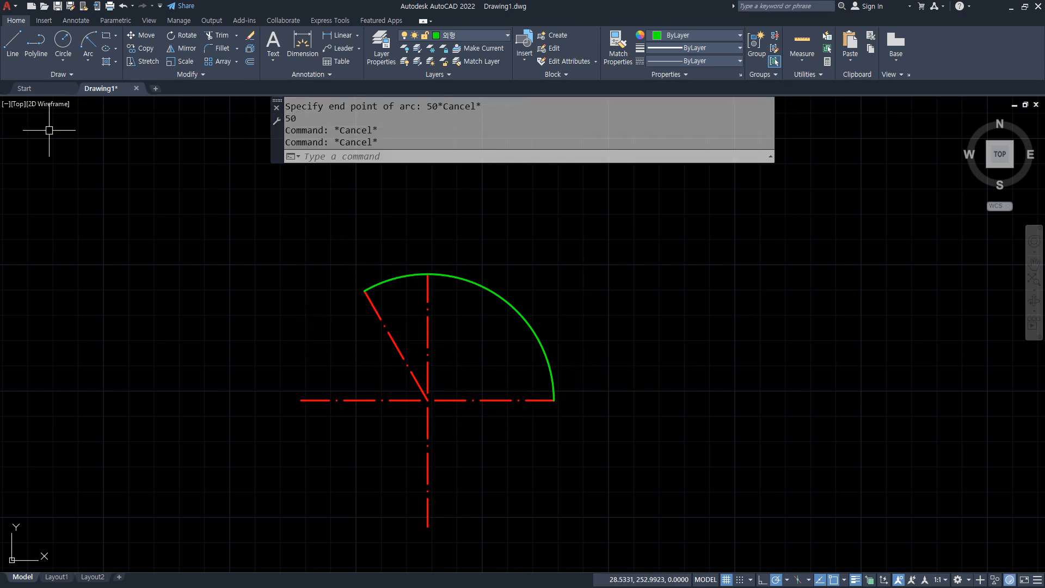
Draw a Start, End, Radius arc of radius 50 from the slanted line's upper end to the horizontal line's right end
left_click(88, 42)
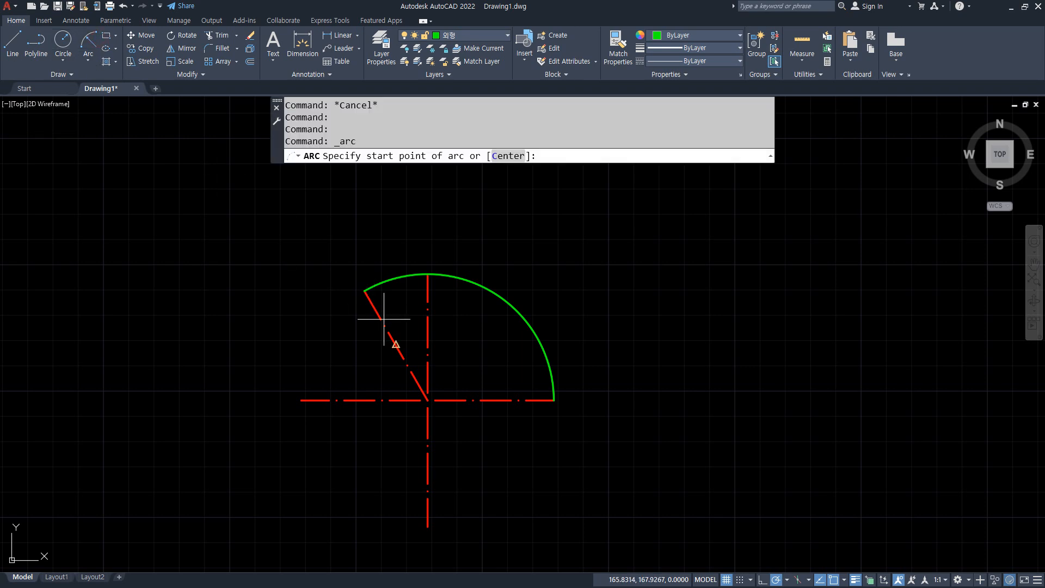
left_click(373, 308)
left_click(507, 410)
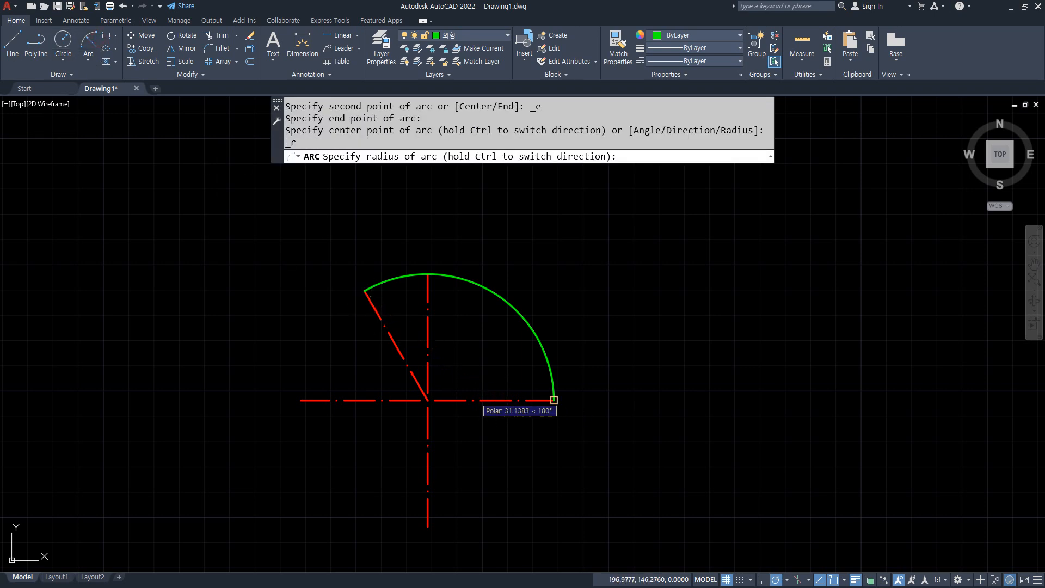
type("50")
key("Return")
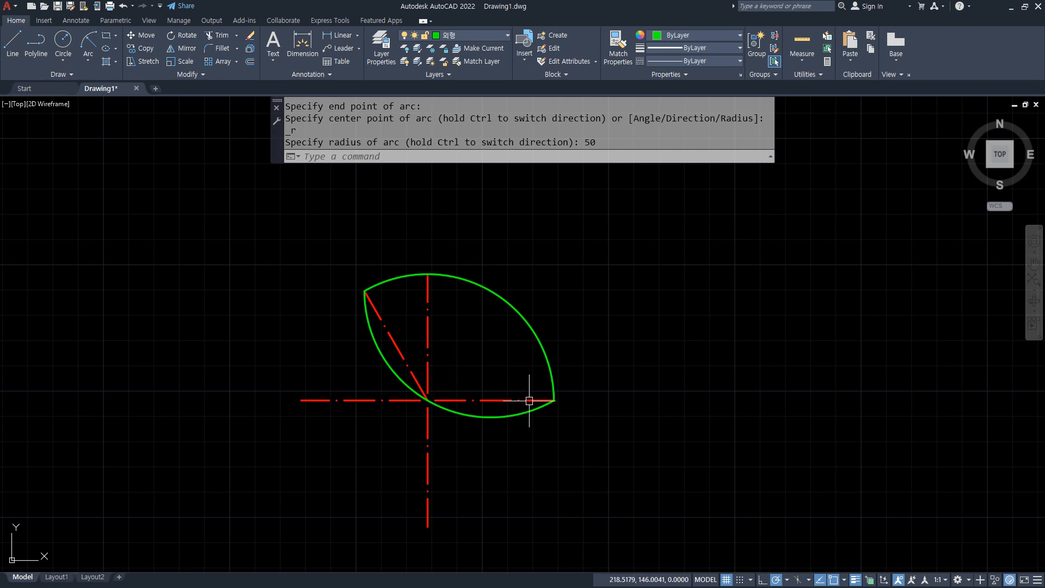
left_click_drag(601, 437, 592, 299)
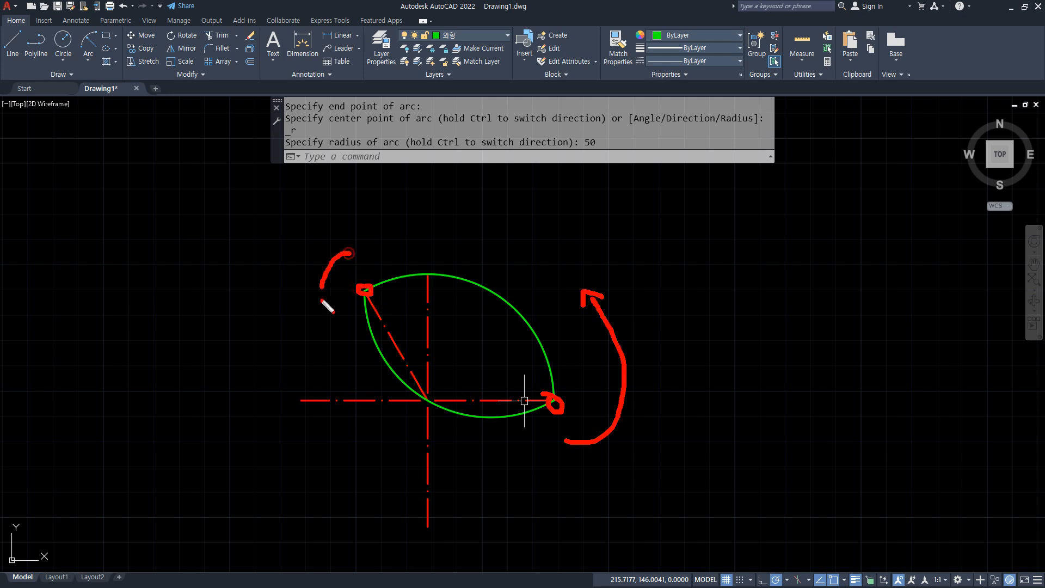
left_click_drag(321, 300, 347, 359)
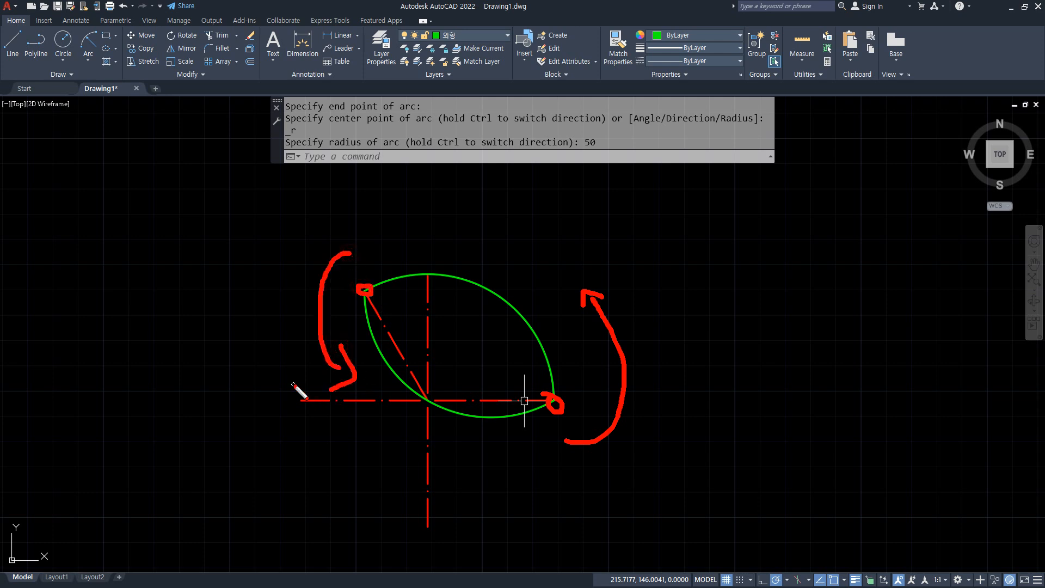
key("Escape")
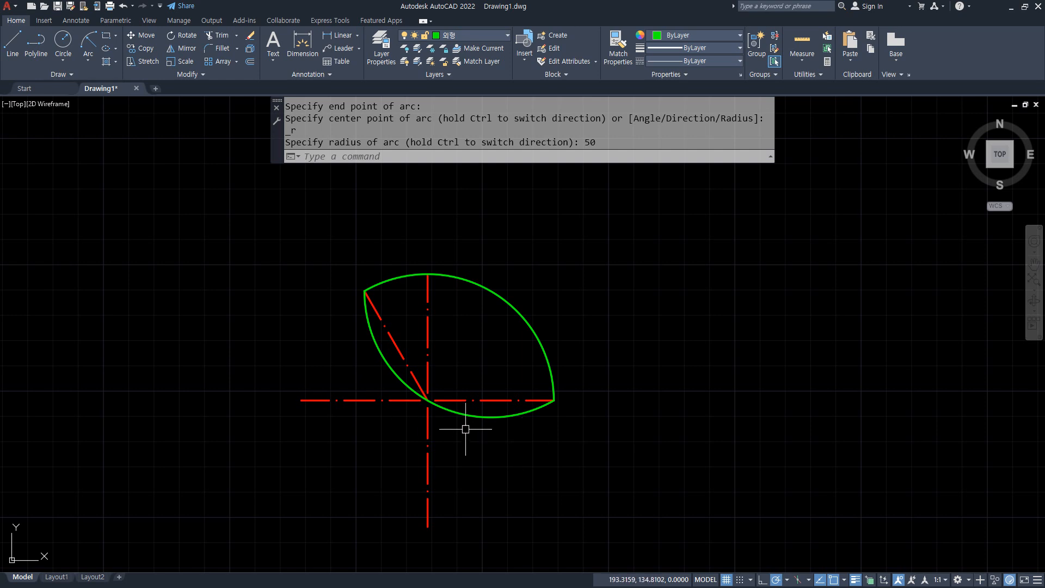
Erase both arcs and all the centre lines, leaving an empty drawing
left_click(604, 494)
left_click(201, 244)
type("e")
key("Return")
Draw four construction lines through one common point: horizontal, at 30°, vertical, and slanting down to the right
type("xl")
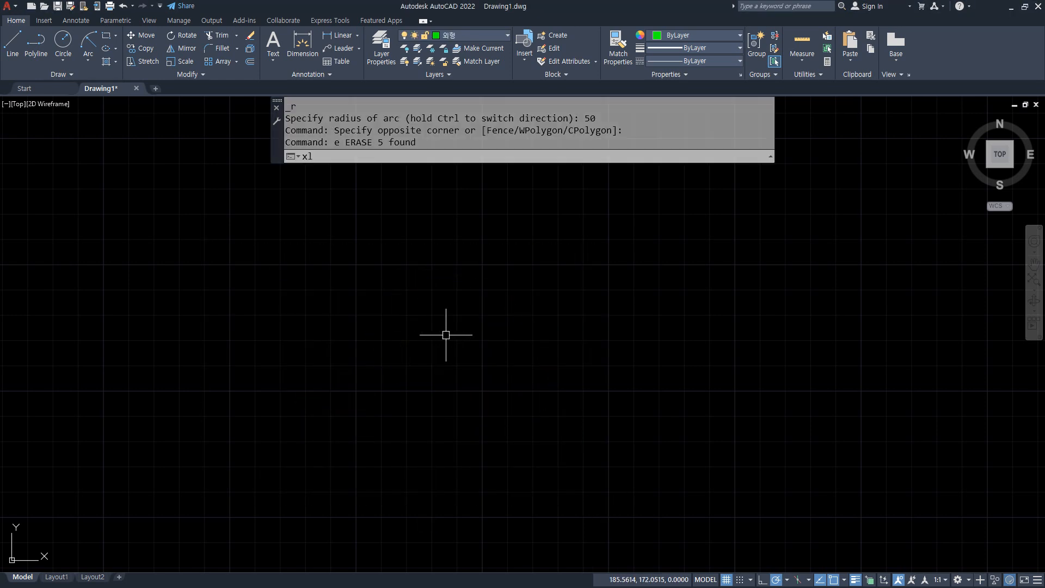
key("Return")
left_click(446, 333)
left_click(506, 333)
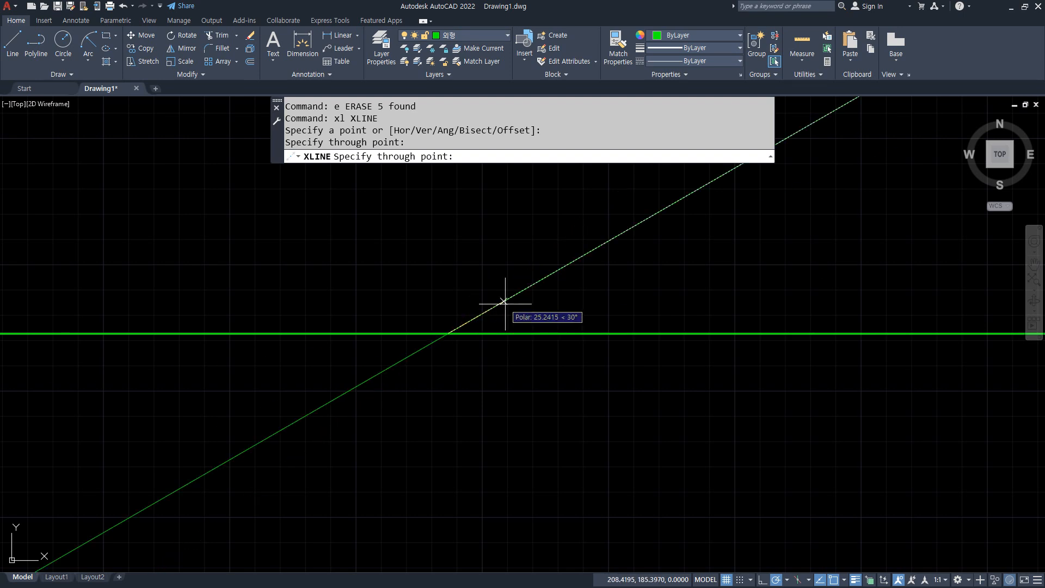
left_click(498, 303)
left_click(448, 277)
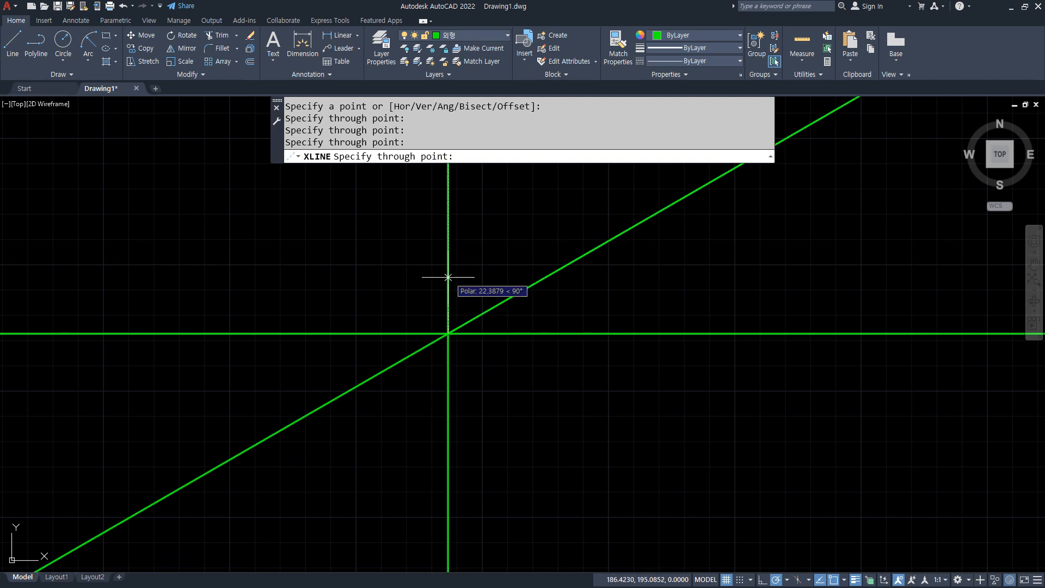
left_click(384, 297)
key("Return")
Move all four construction lines to the red 중심 layer
left_click(472, 396)
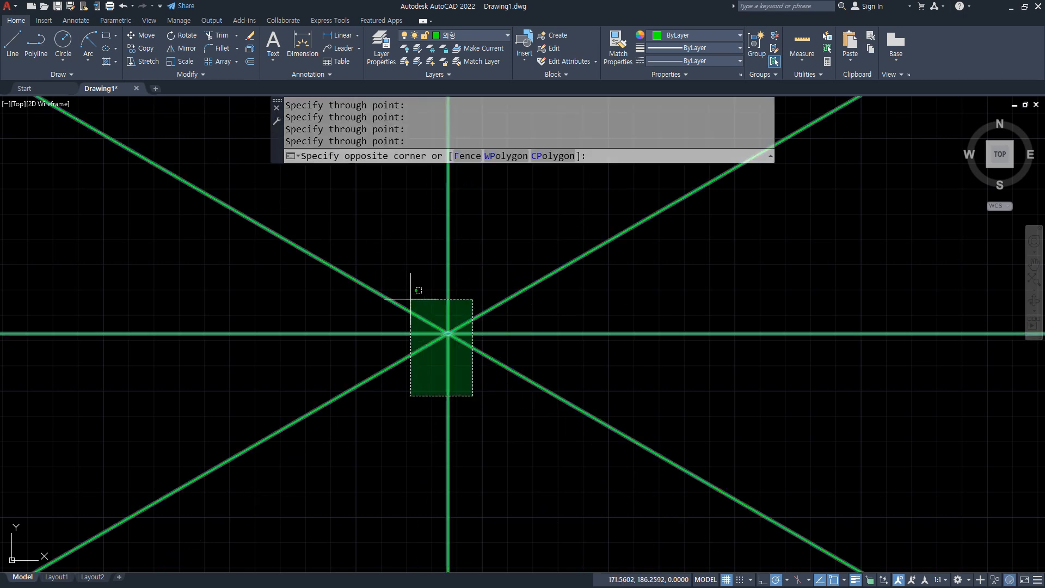
left_click(411, 299)
left_click(485, 37)
left_click(452, 74)
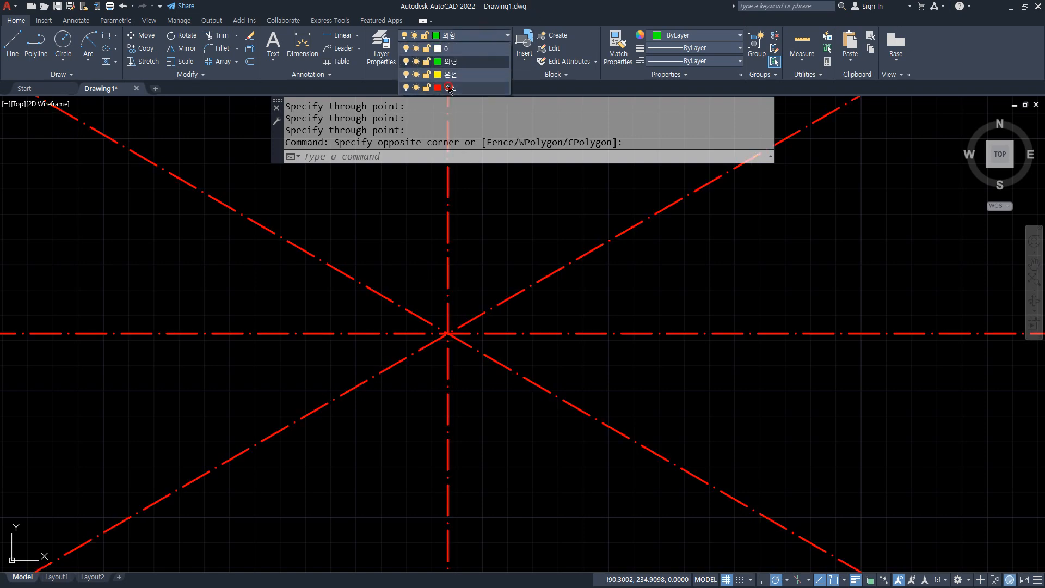
key("Escape")
Draw a circle of radius 11 centred on the intersection of the centre lines
scroll(438, 357, "up", 3)
type("c")
key("Return")
left_click(431, 326)
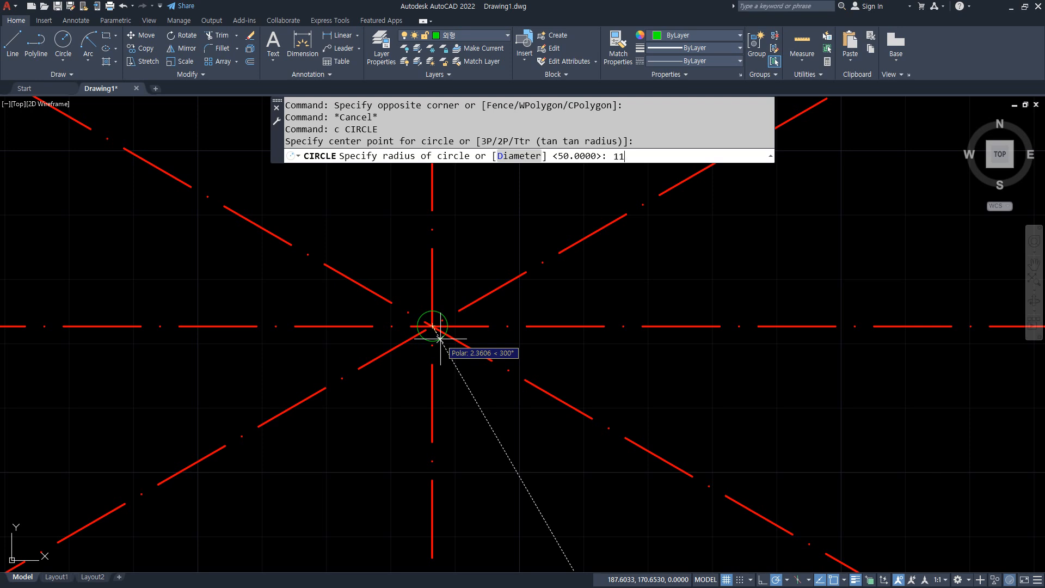
key("Return")
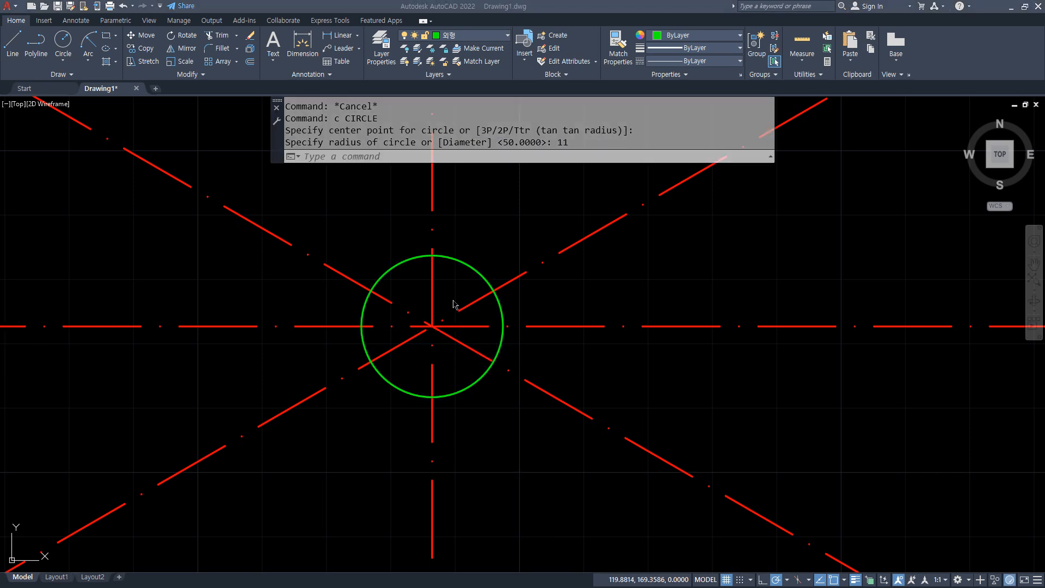
Draw a horizontal construction line through the circle's lowest point
type("x")
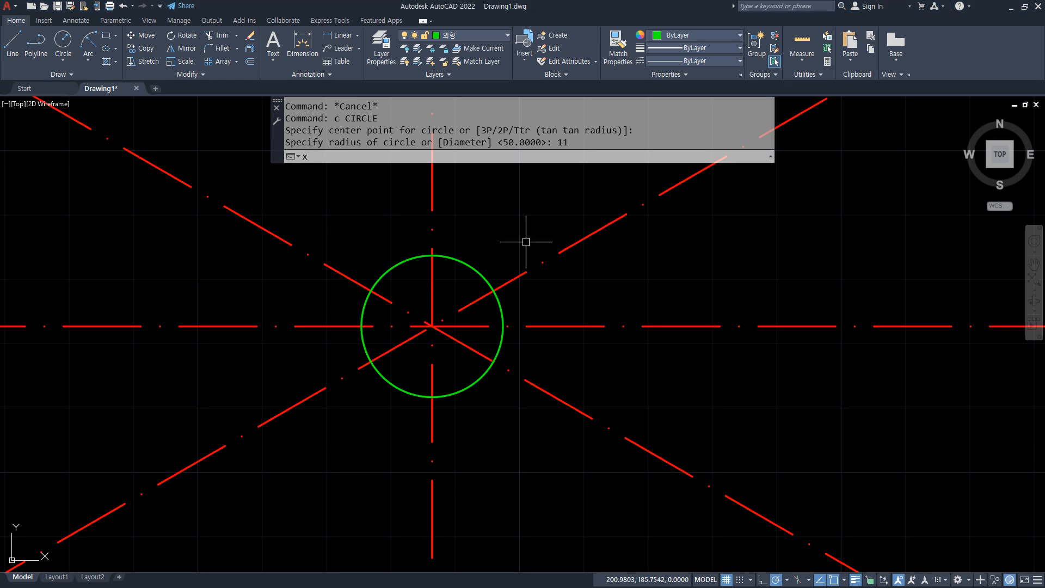
type("l")
key("Return")
type("h")
key("Return")
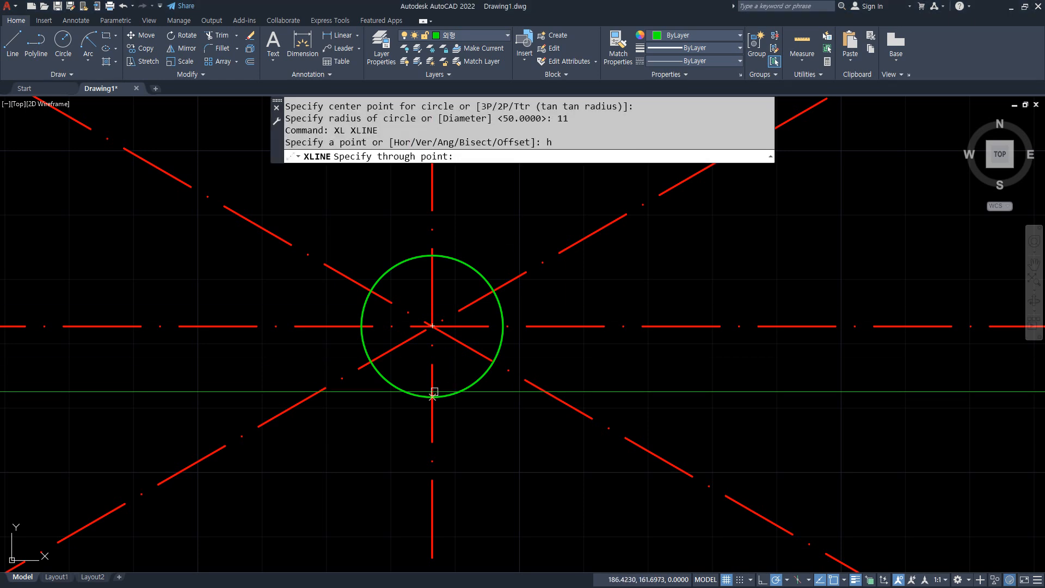
left_click(432, 396)
key("Escape")
Offset the horizontal construction line upward by 26 to set the keyway's top edge
type("o")
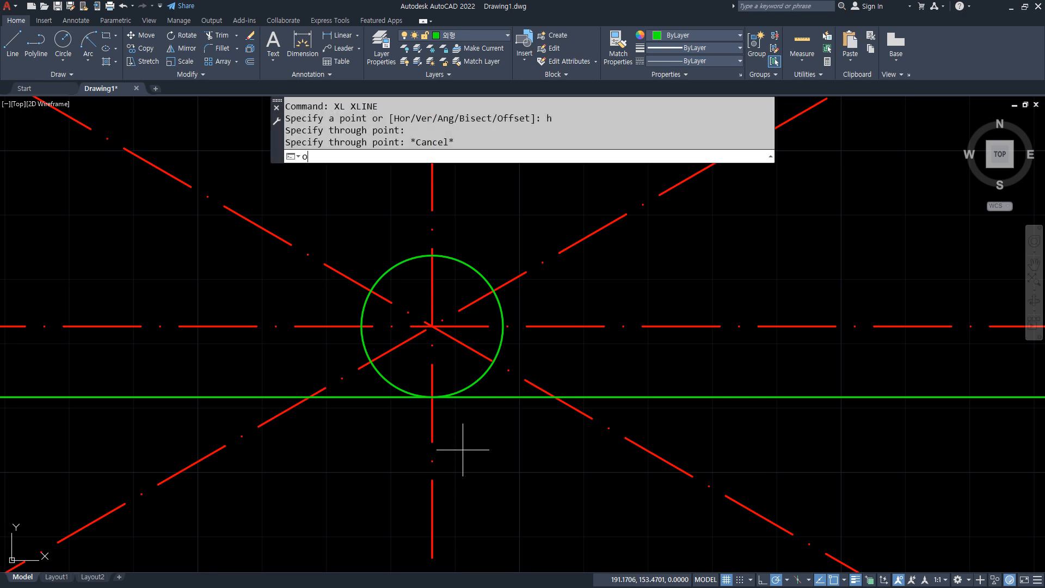
key("Return")
type("26")
key("Return")
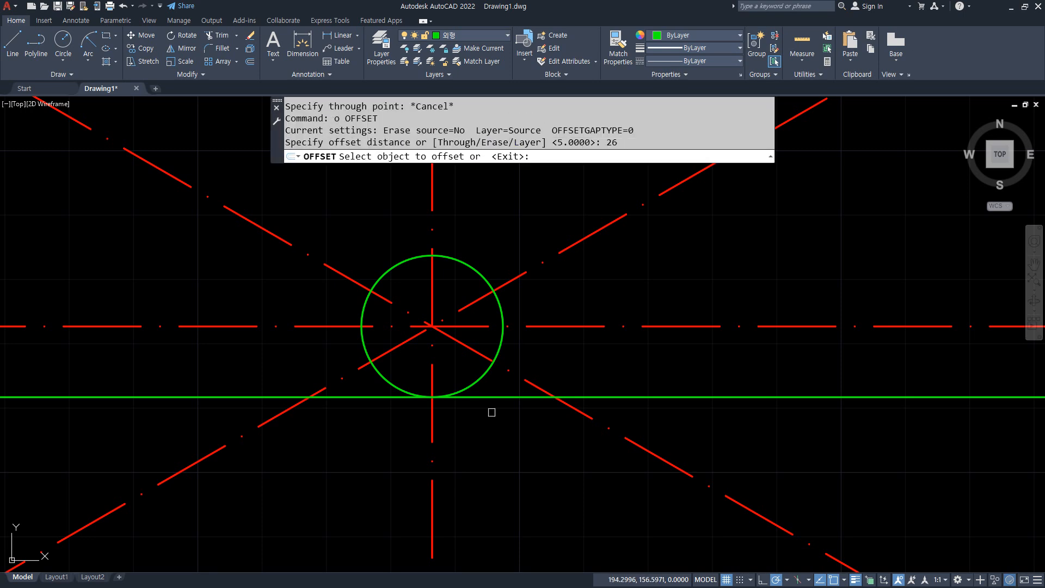
left_click(497, 397)
left_click(546, 296)
key("Return")
Offset the vertical centre line by 3 to both sides for the keyway's side edges
key("Return")
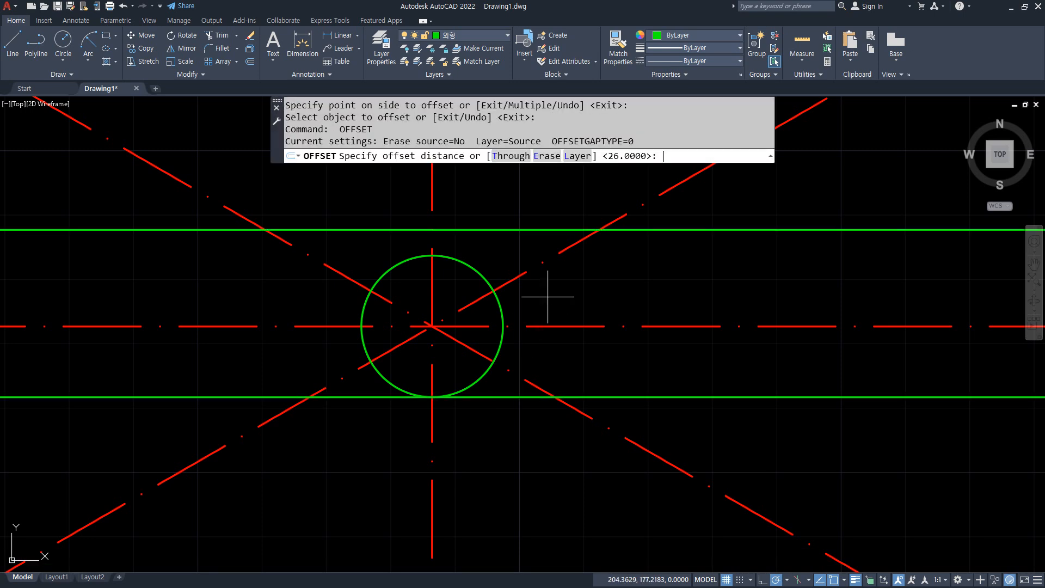
type("3")
key("Return")
left_click(432, 198)
left_click(405, 199)
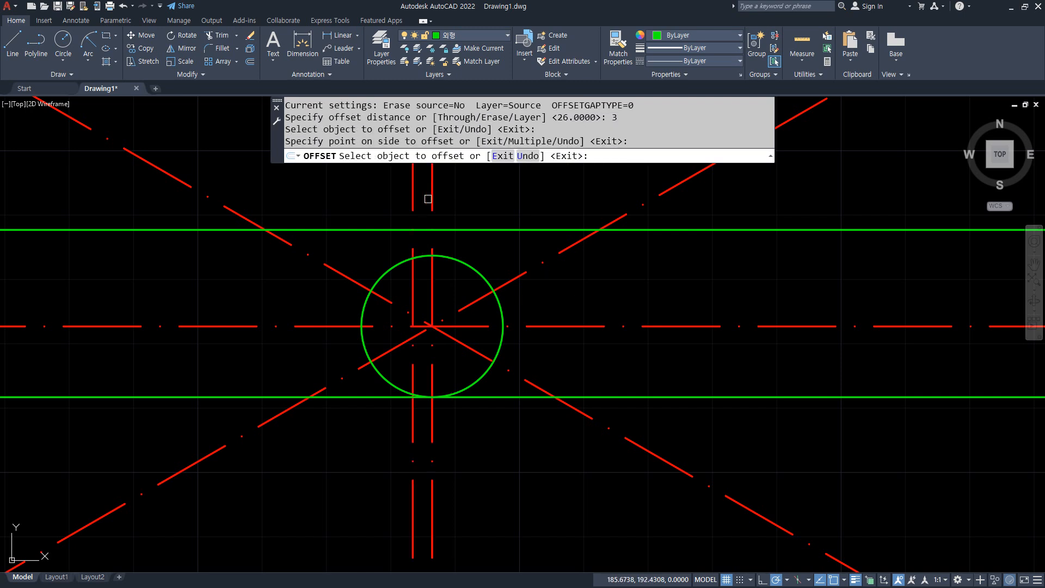
left_click(432, 199)
left_click(487, 198)
key("Return")
Match the properties of the circle onto both offset vertical lines
type("ma")
key("Return")
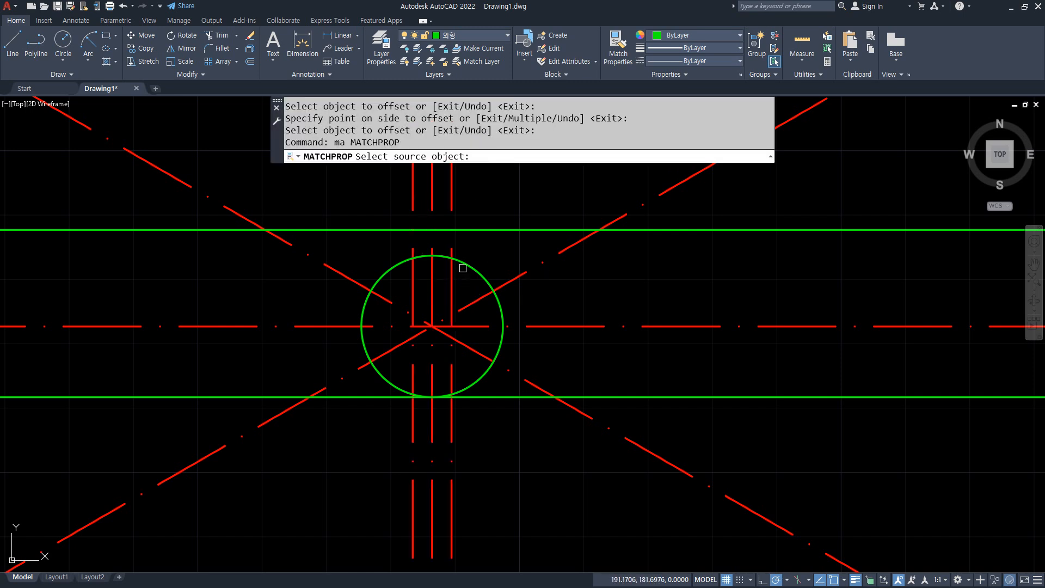
left_click(463, 263)
left_click(452, 216)
left_click(412, 202)
key("Return")
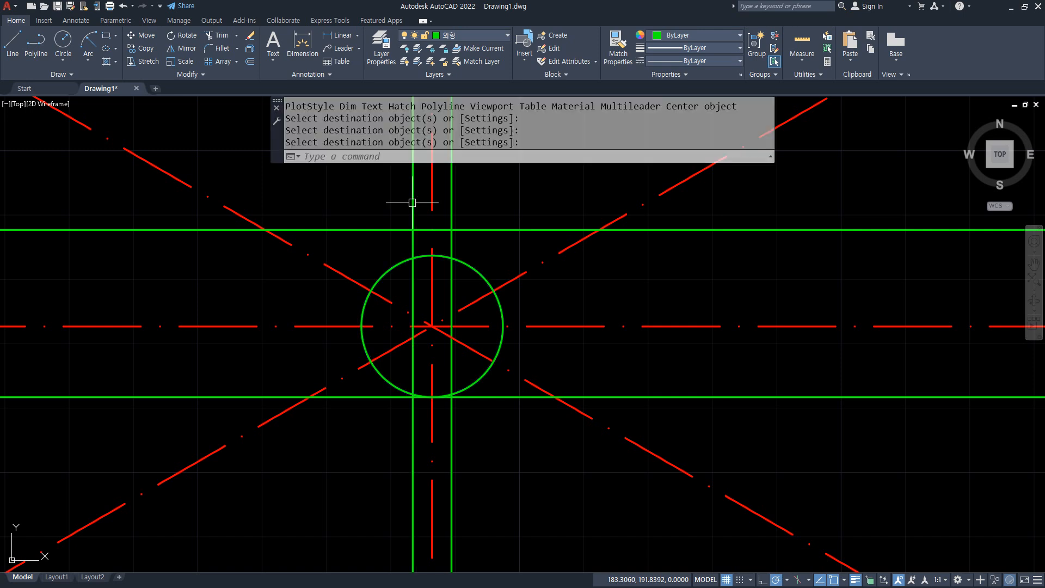
Fillet the upper horizontal line with both offset vertical lines at radius 0 to form the keyway's square top corners
type("f")
key("Return")
left_click(421, 233)
left_click(413, 239)
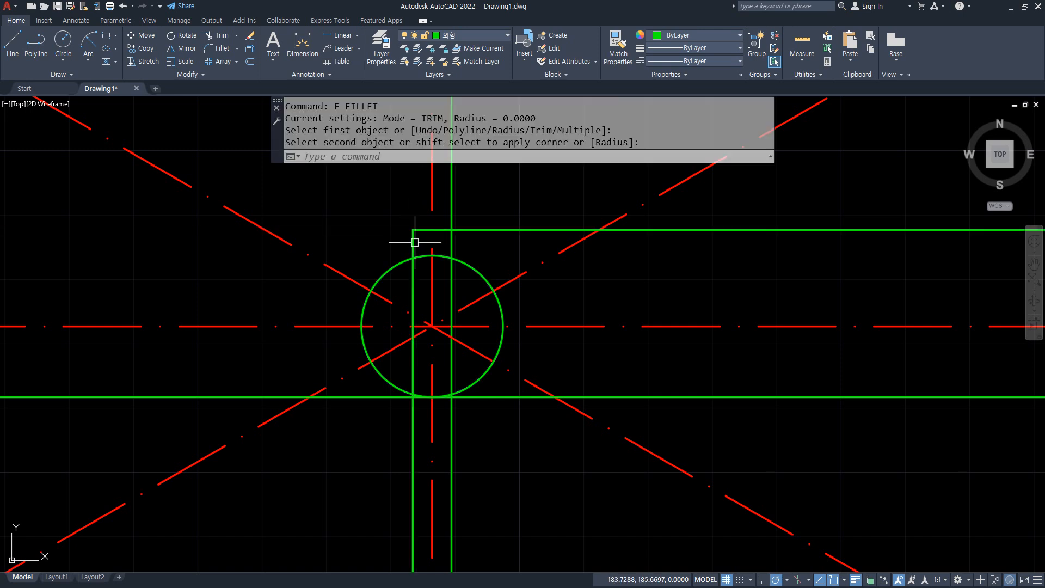
key("Return")
left_click(441, 229)
left_click(451, 252)
Trim away the piece of the circle between the vertical centre line and the keyway's right side
type("tr")
key("Return")
left_click(444, 256)
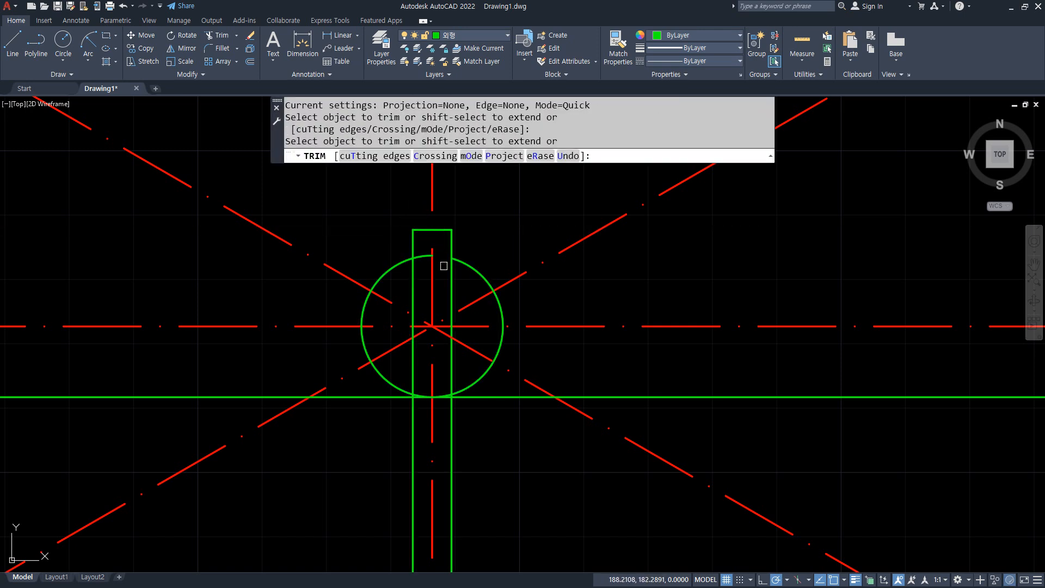
key("Return")
Fillet the open circle with the keyway's right and left sides at radius 0 to close the bore outline
type("f")
key("Return")
left_click(461, 263)
left_click(451, 246)
left_click(409, 252)
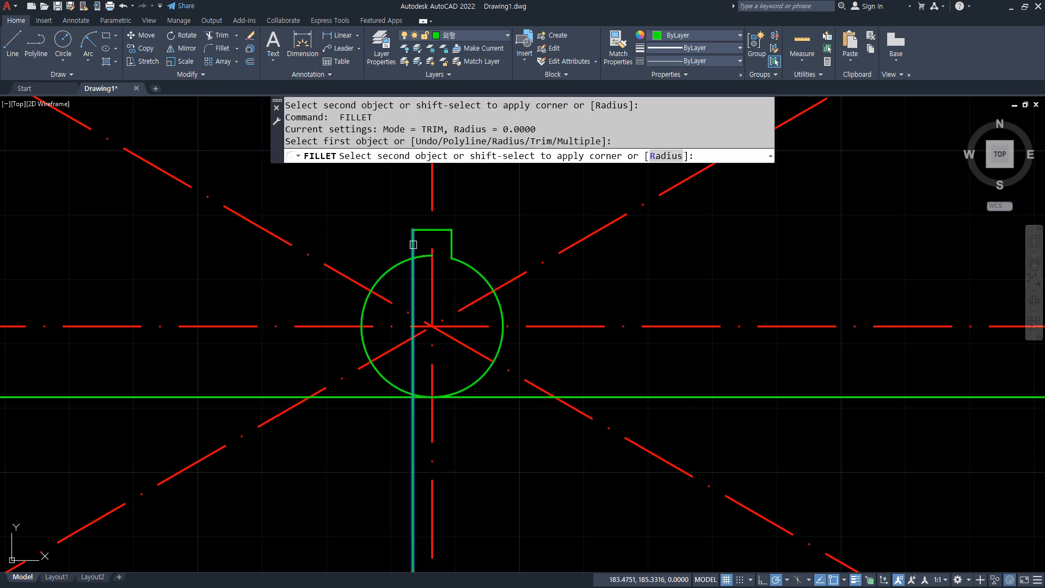
Erase the horizontal construction line at the bottom of the bore
left_click(468, 387)
left_click(479, 402)
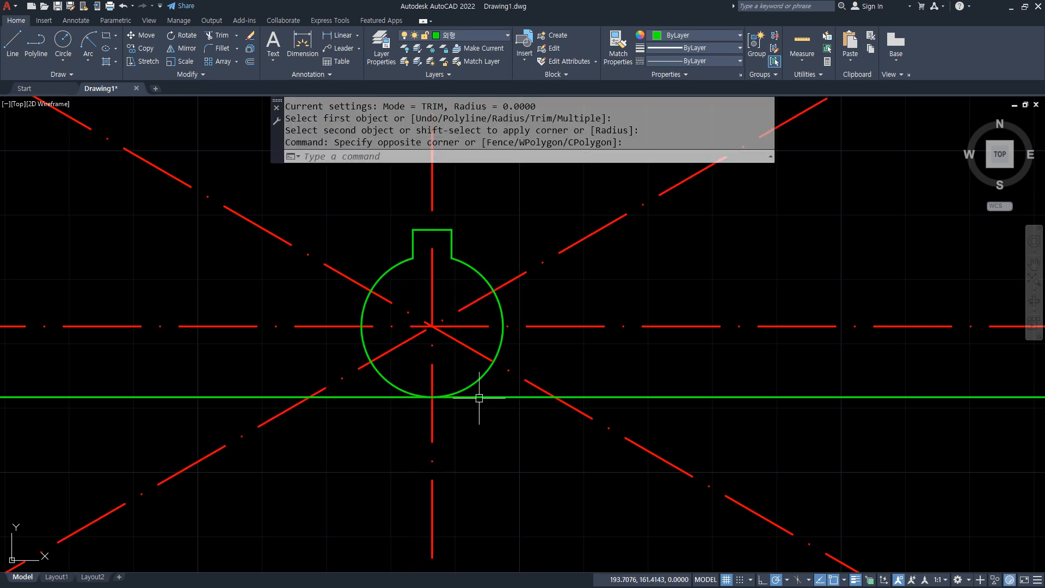
left_click(504, 467)
type("e")
key("Return")
Draw a circle of radius 19.5 centred on the intersection of the centre lines
type("c")
key("Return")
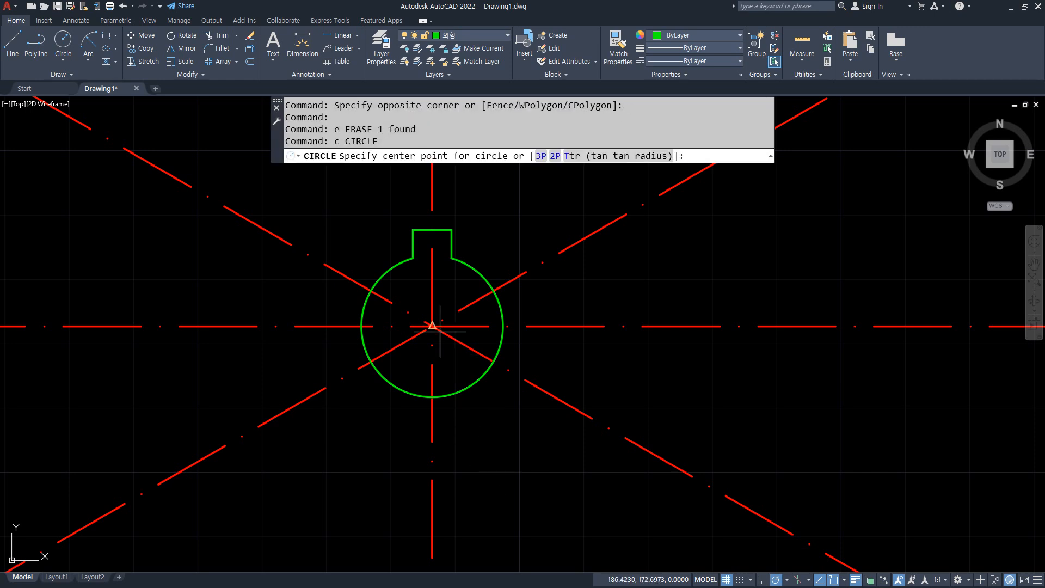
left_click(430, 320)
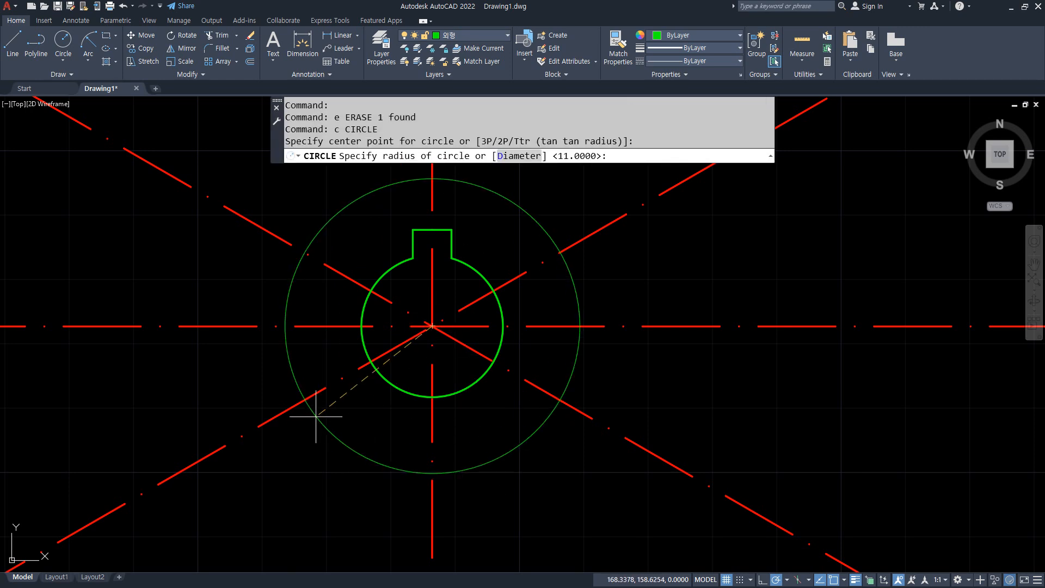
type("19.5")
key("Return")
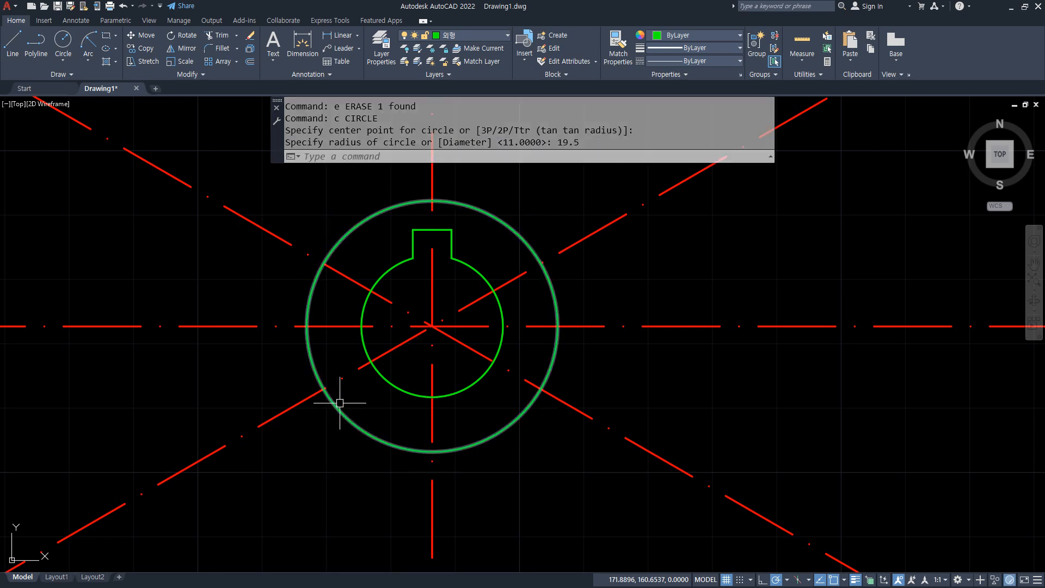
Draw a circle of radius 25 centred on the intersection of the centre lines
key("Return")
left_click(435, 329)
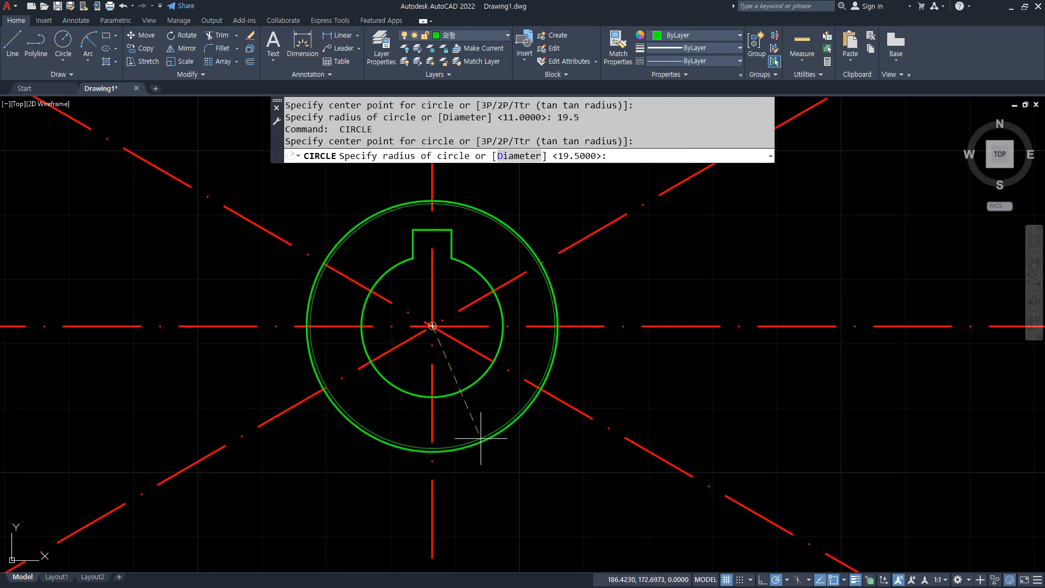
type("25")
key("Return")
Match the properties of a diagonal centre line onto the radius 25 circle
type("ma")
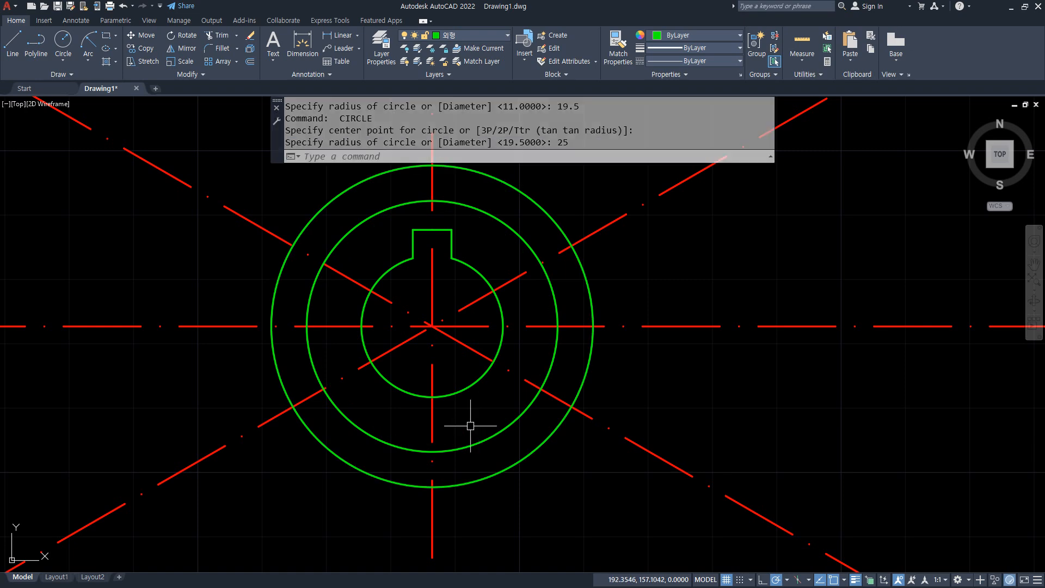
key("Return")
left_click(594, 226)
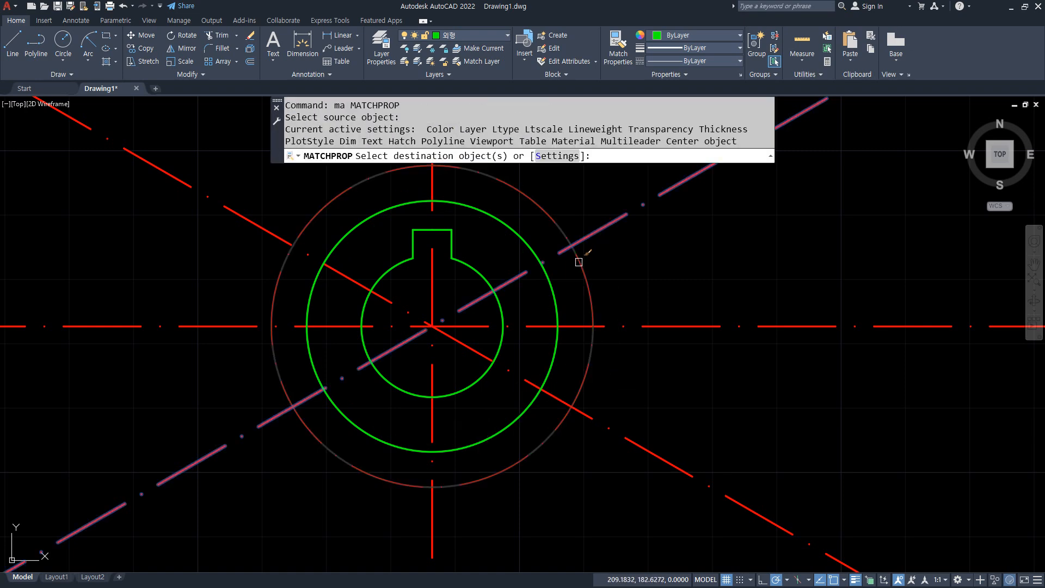
left_click(591, 340)
scroll(584, 370, "down", 2)
key("Return")
Draw a circle of diameter 95 centred on the intersection of the centre lines
type("c")
key("Return")
left_click(486, 347)
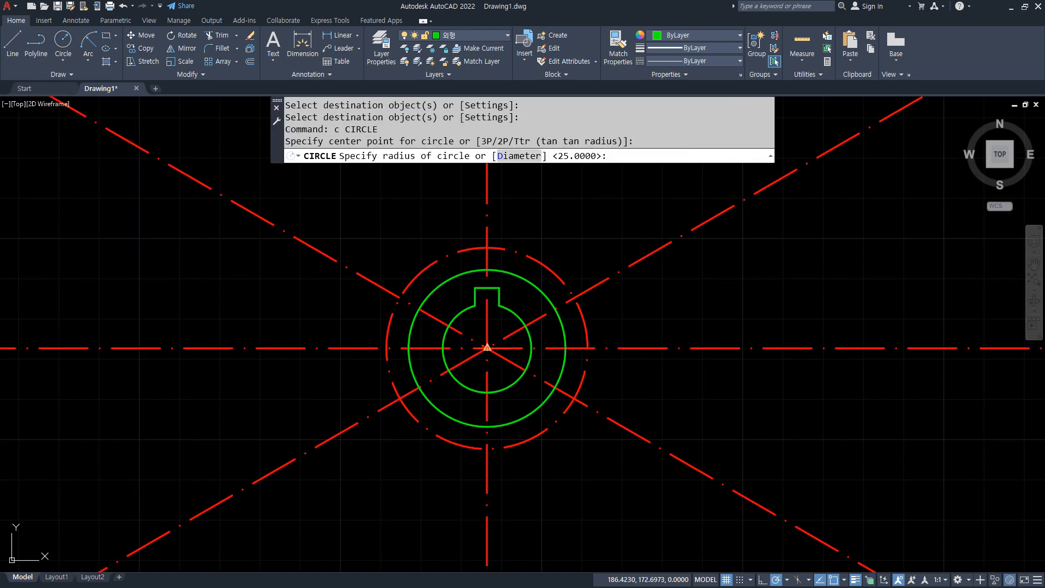
type("d")
key("Return")
type("95")
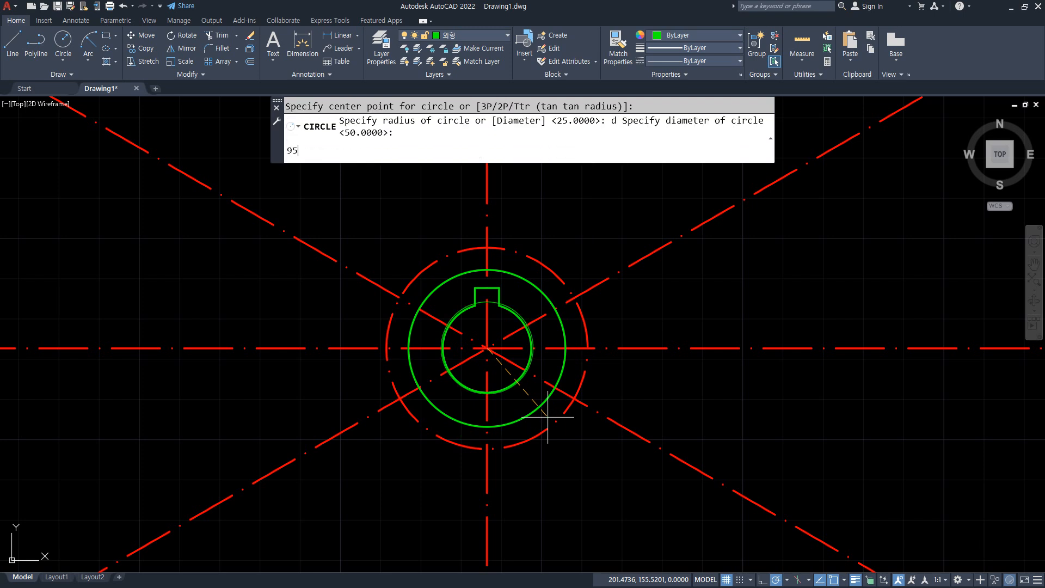
key("Return")
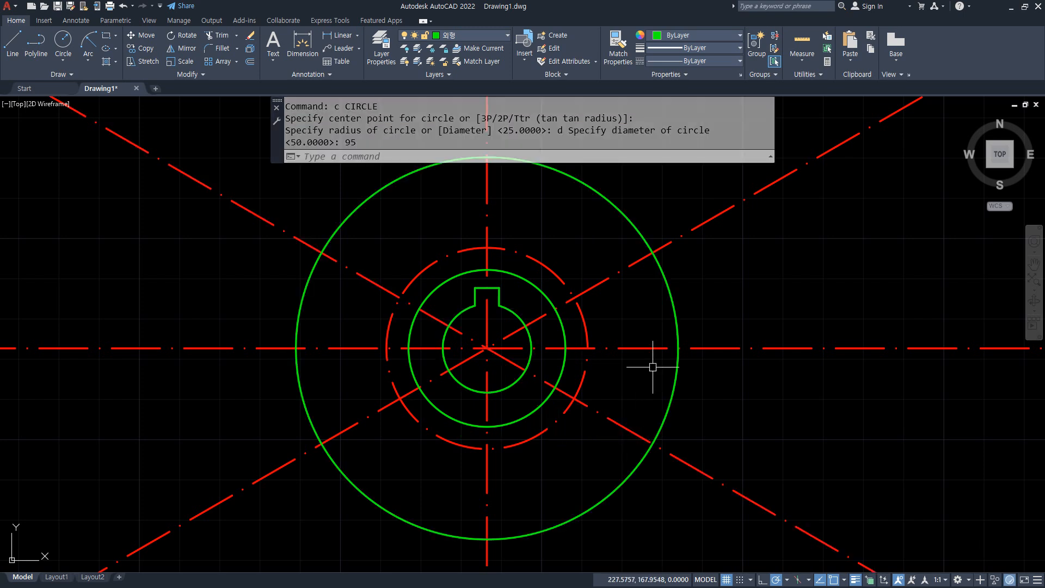
Offset the diameter 95 circle outward by 5
type("o")
key("Return")
type("5")
key("Return")
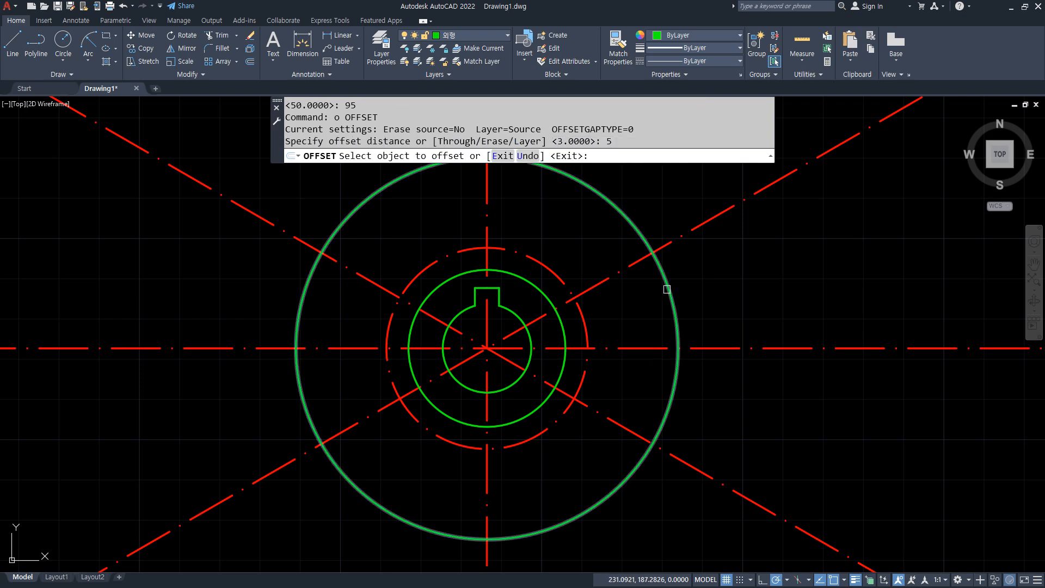
left_click(666, 283)
left_click(726, 295)
scroll(723, 308, "down", 2)
key("Return")
type("r")
key("Return")
left_click(773, 200)
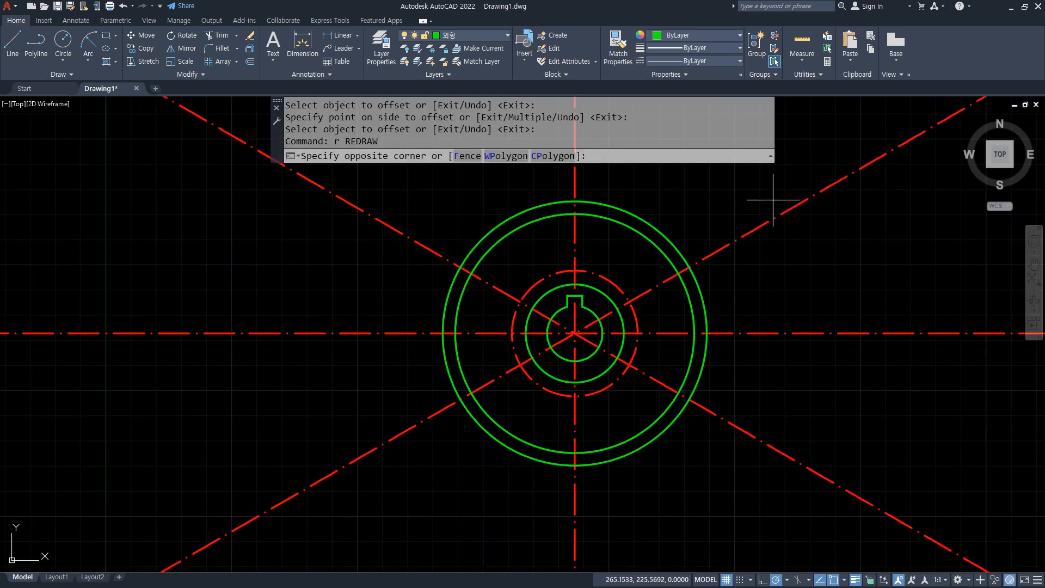
key("Escape")
key("Escape")
Trim the ends of all centre lines outside the outermost circle, using a fence around the part
type("tr")
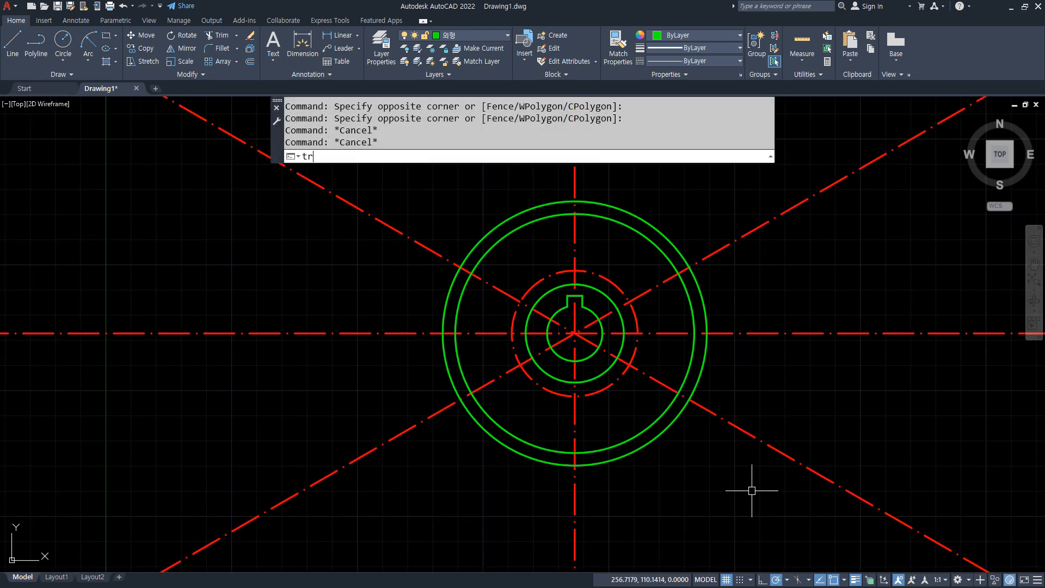
key("Return")
type("f")
key("Return")
left_click(753, 549)
left_click(781, 174)
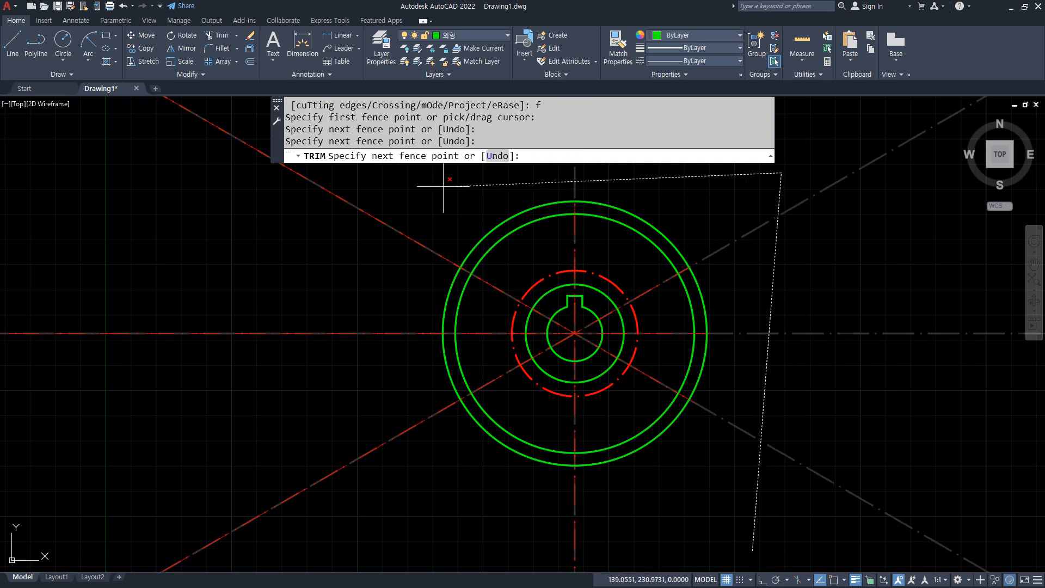
left_click(366, 189)
left_click(350, 508)
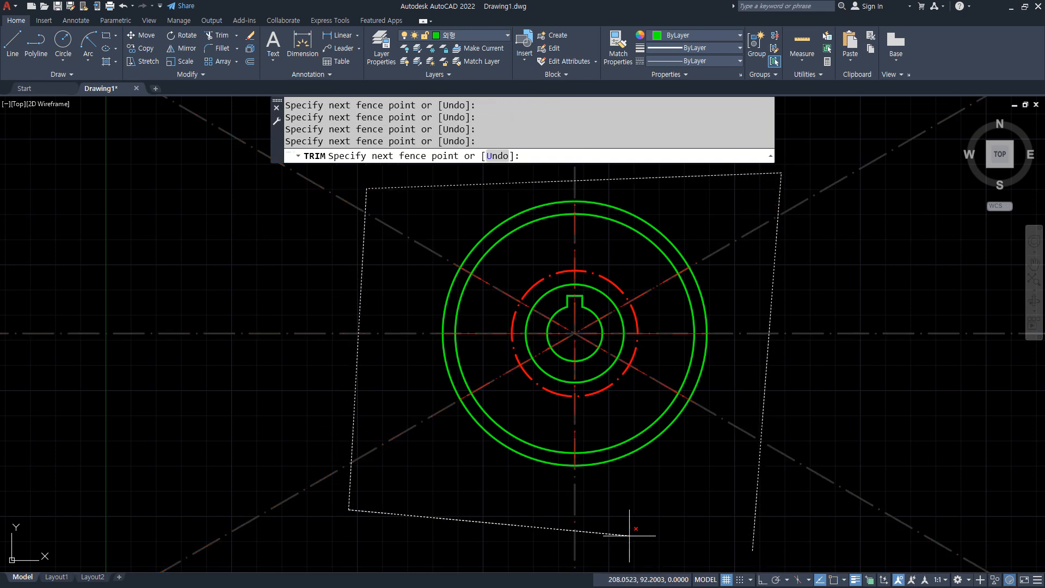
left_click(625, 544)
key("Return")
key("Return")
Erase the outermost offset circle that bounded the centre lines
left_click(632, 456)
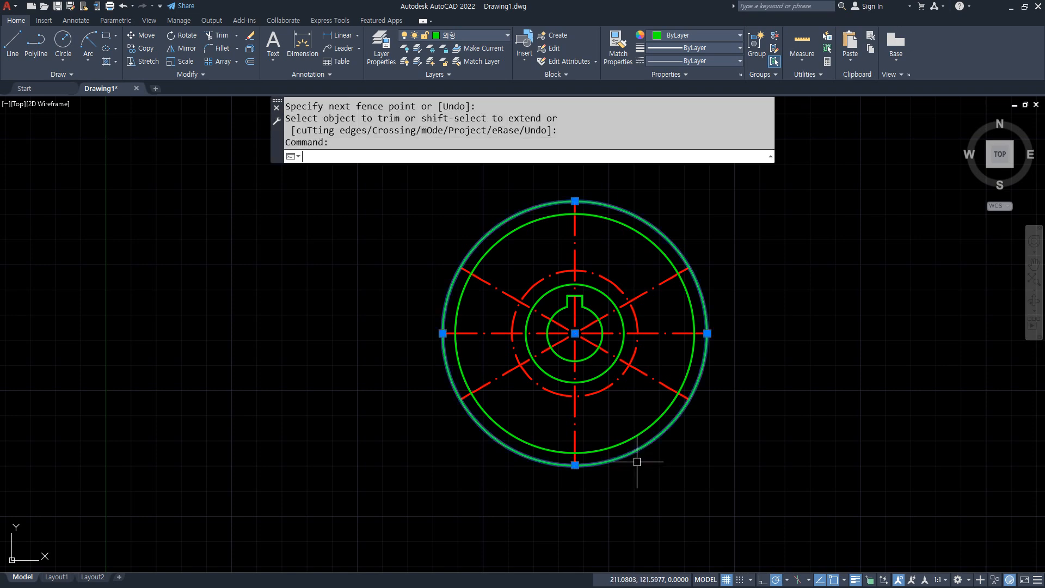
type("e")
key("Return")
Draw a circle of diameter 7 where the vertical centre line crosses the upper side of the red pitch circle
scroll(585, 256, "up", 2)
type("c")
key("Return")
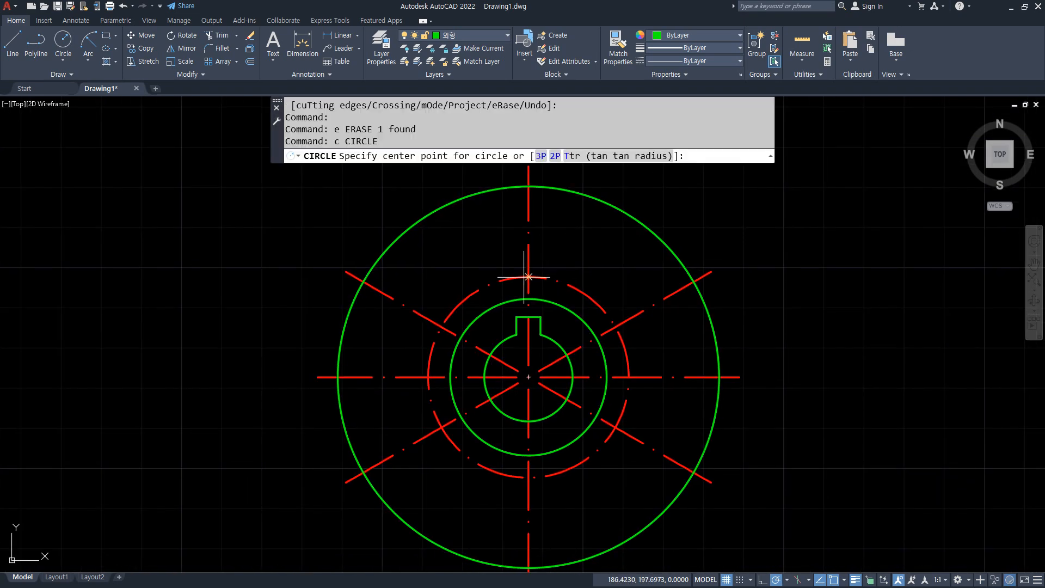
left_click(528, 277)
type("d")
key("Return")
type("7")
key("Return")
Draw circles of radius 3.5 at the pitch circle's upper-right, lower-right and bottom intersections with the centre lines
key("Return")
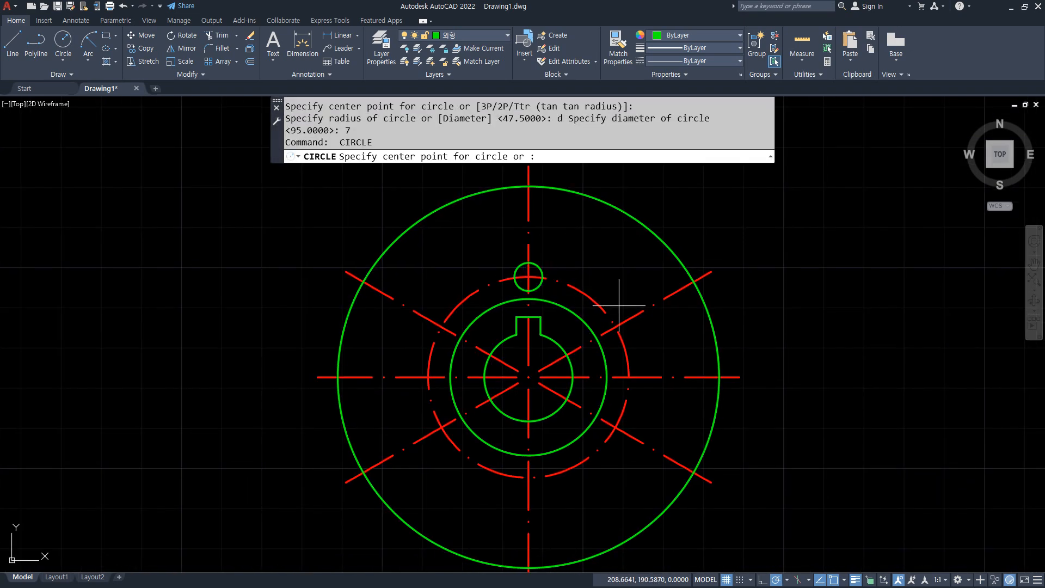
left_click(618, 326)
key("Return")
key("Return")
left_click(615, 428)
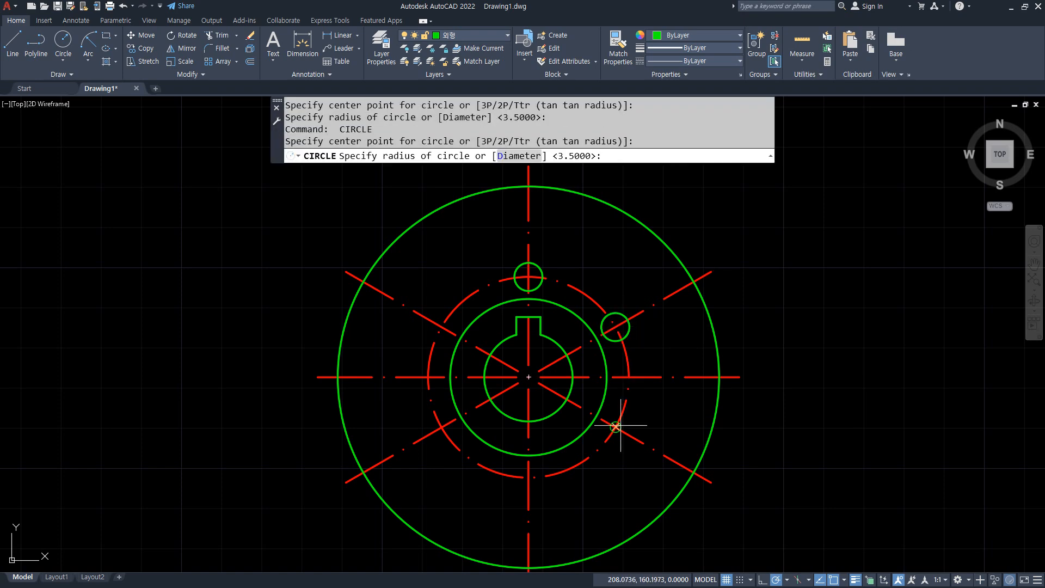
key("Return")
key("Return")
left_click(528, 477)
key("Return")
Draw circles of radius 3.5 at the pitch circle's lower-left and upper-left intersections with the diagonal centre lines
key("Return")
left_click(442, 428)
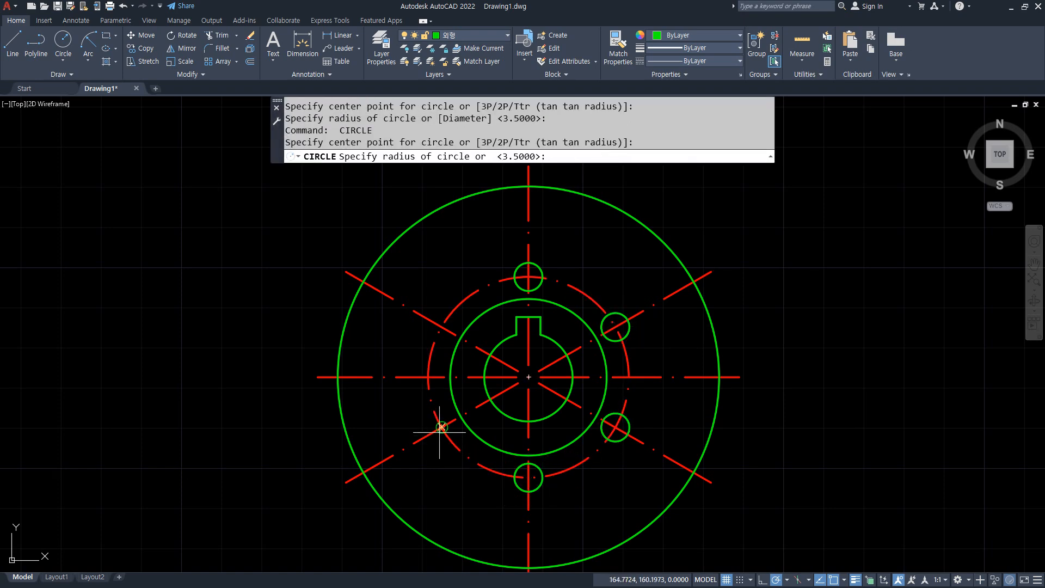
key("Return")
key("Return")
left_click(441, 326)
key("Return")
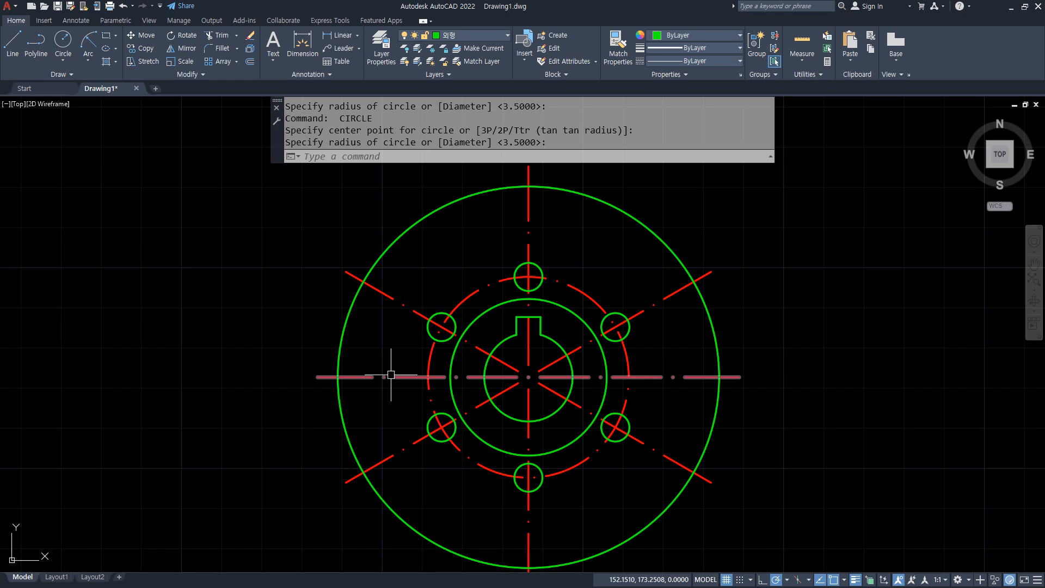
Offset the vertical centre line by 7/2 to both sides
type("o")
key("Return")
key("Return")
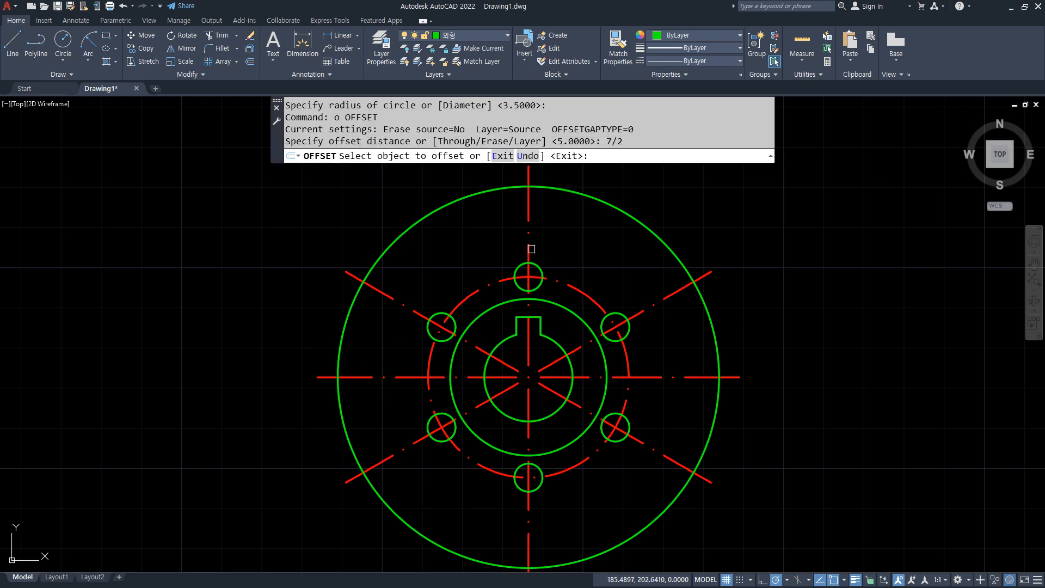
left_click(533, 220)
left_click(504, 223)
left_click(528, 220)
left_click(575, 215)
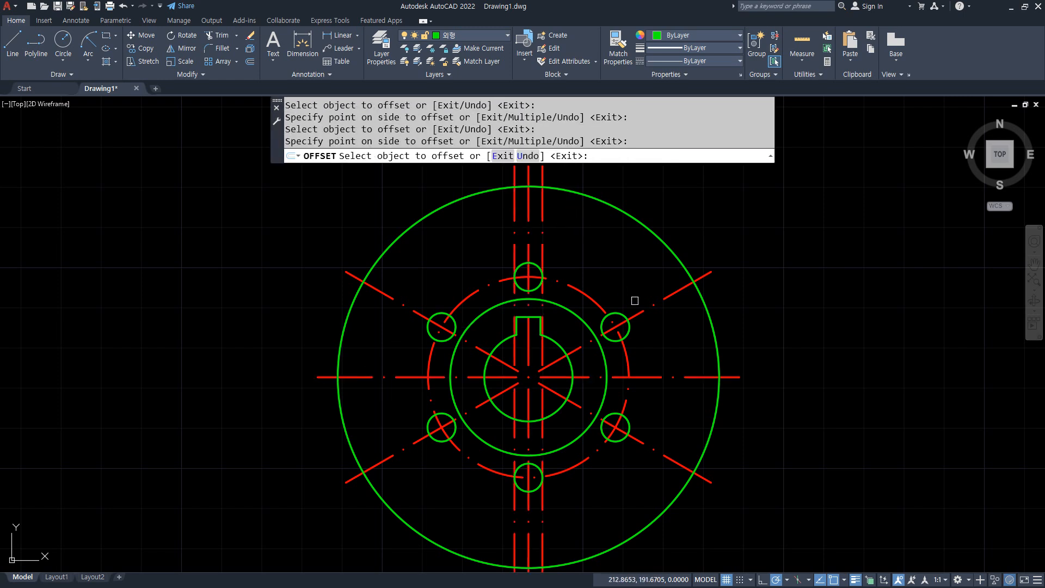
Offset both diagonal centre lines by 7/2 to each side
left_click(651, 308)
left_click(639, 279)
left_click(636, 313)
left_click(639, 422)
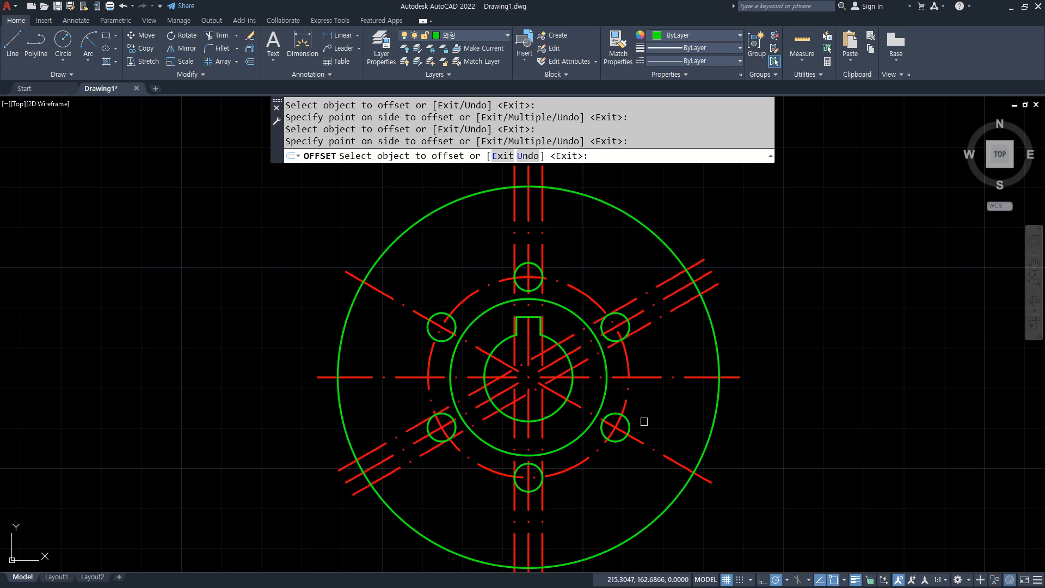
left_click(626, 432)
left_click(656, 433)
left_click(626, 434)
left_click(596, 460)
key("Return")
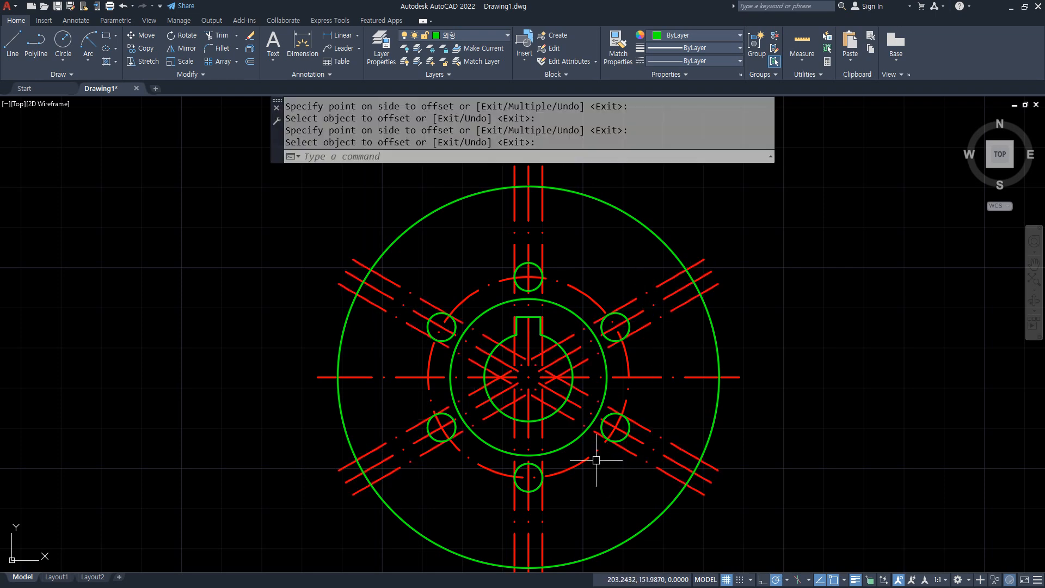
Match the properties of the green outer circle onto the six offset lines beside the centre lines
type("ma")
key("Return")
left_click(675, 494)
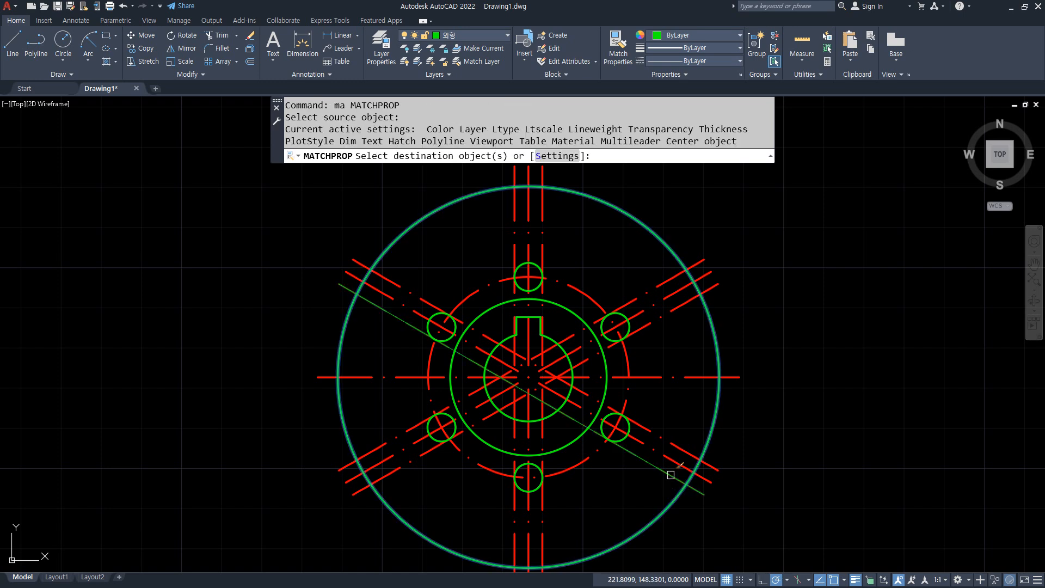
left_click(672, 473)
left_click(671, 443)
left_click(542, 518)
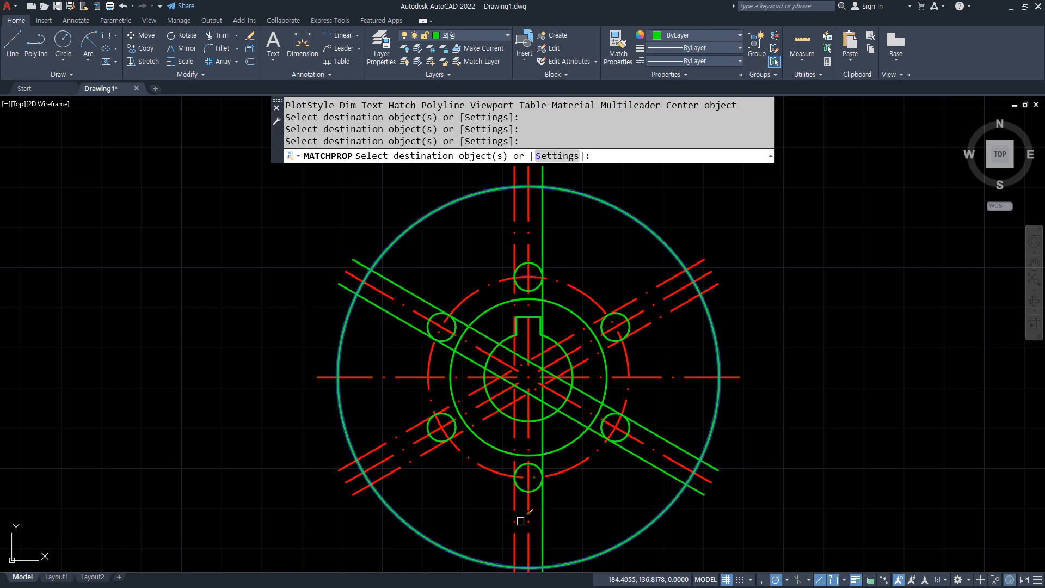
left_click(514, 520)
left_click(417, 442)
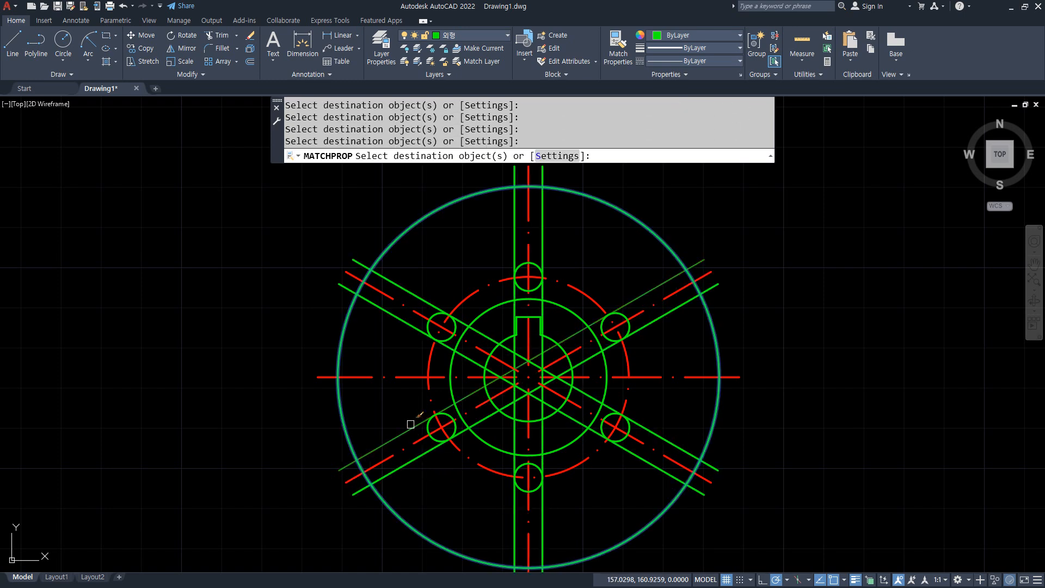
left_click(408, 426)
key("Return")
Offset the two green lines beside the lower-left to upper-right centre line outward by 5
type("o")
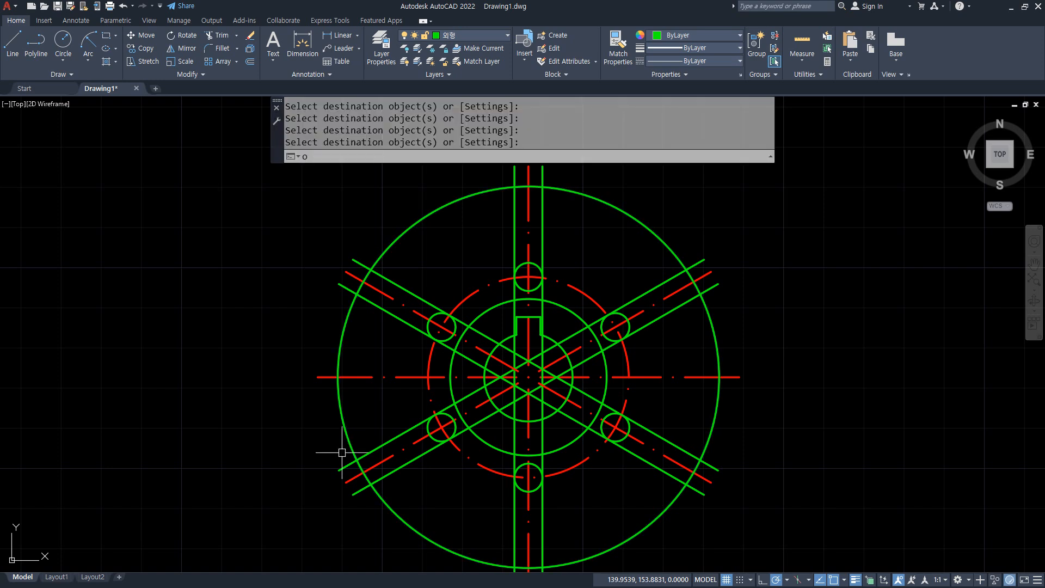
key("Return")
type("5")
key("Return")
left_click(408, 426)
left_click(396, 413)
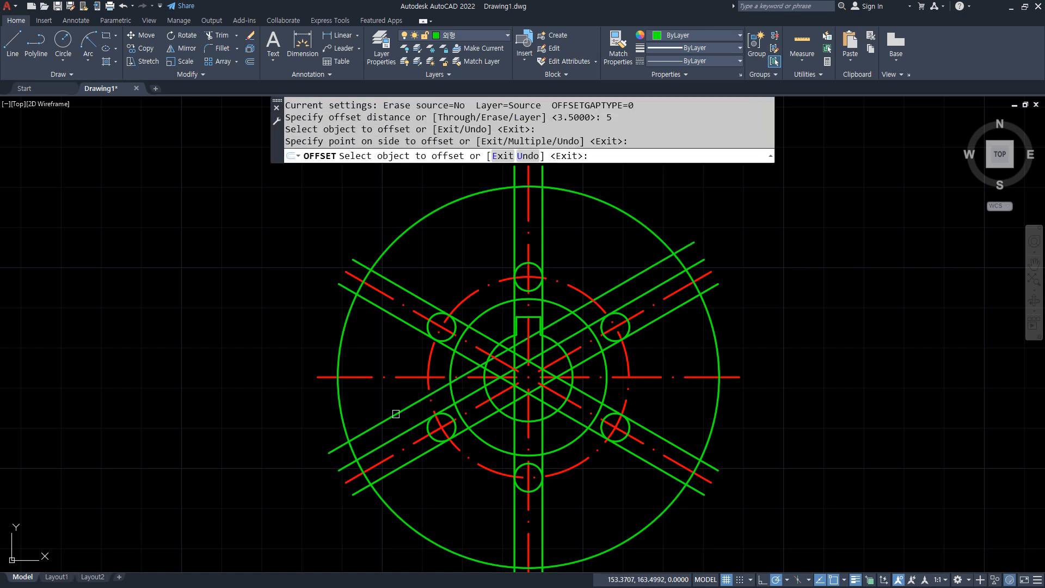
left_click(420, 459)
left_click(431, 483)
Offset the vertical green pair and the upper-left to lower-right green pair outward by 5
left_click(513, 509)
left_click(489, 516)
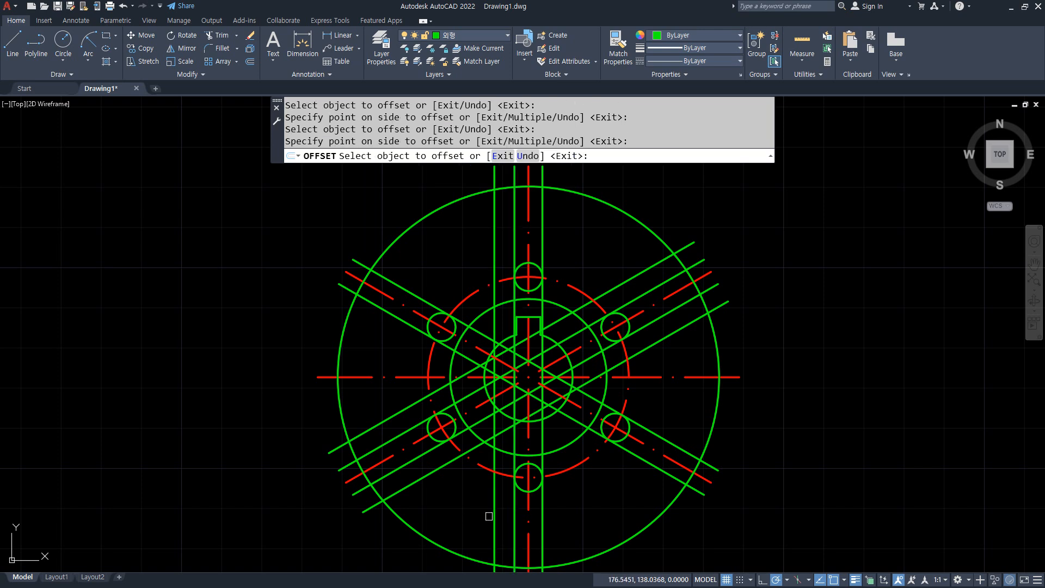
left_click(541, 519)
left_click(624, 501)
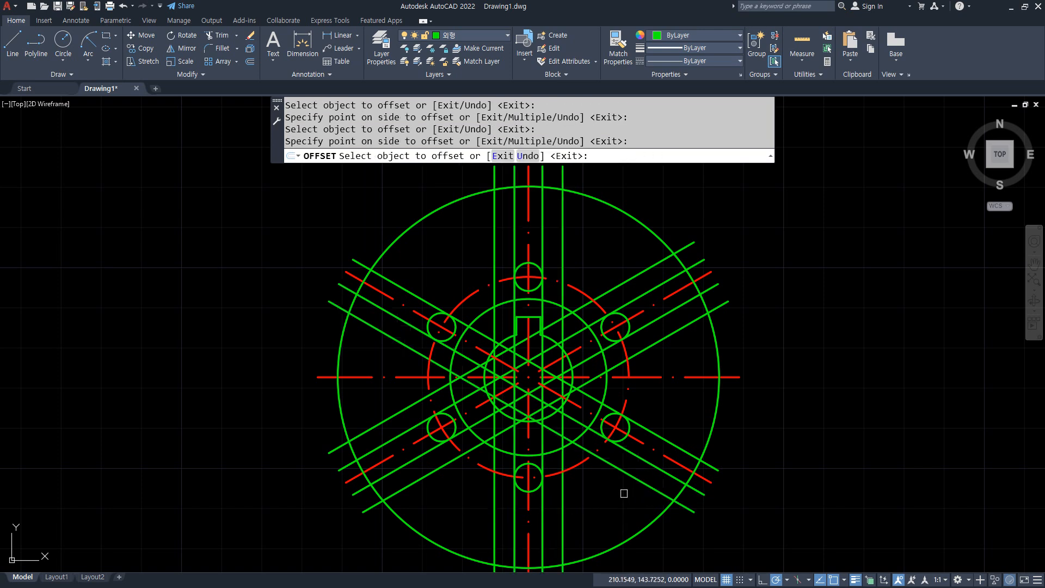
key("Return")
Trim away the outer circle's arcs between the six spokes, leaving only the arcs across the spoke ends
type("tr")
key("Return")
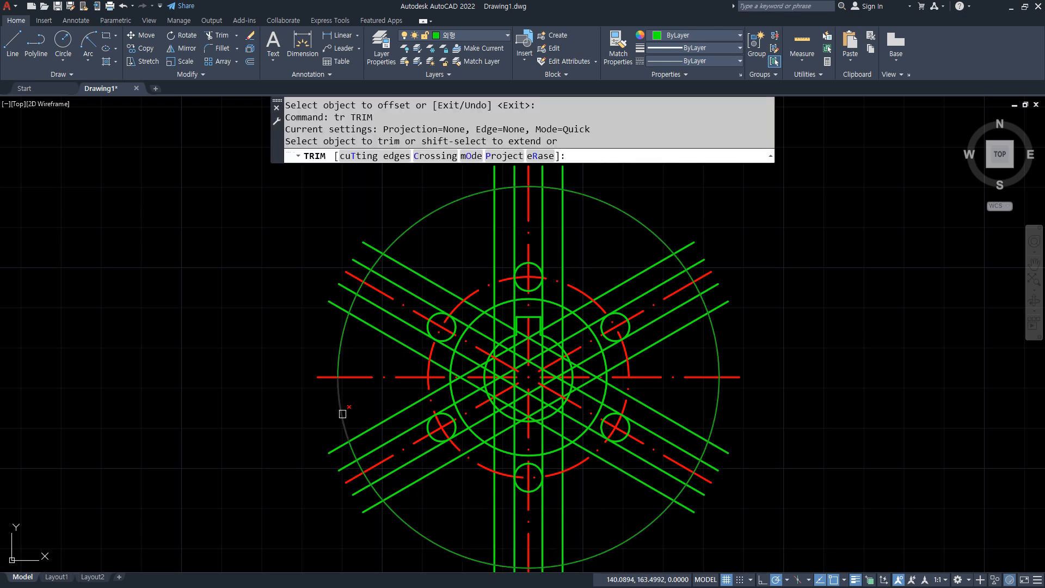
left_click(343, 414)
left_click(347, 351)
left_click(308, 314)
left_click(433, 215)
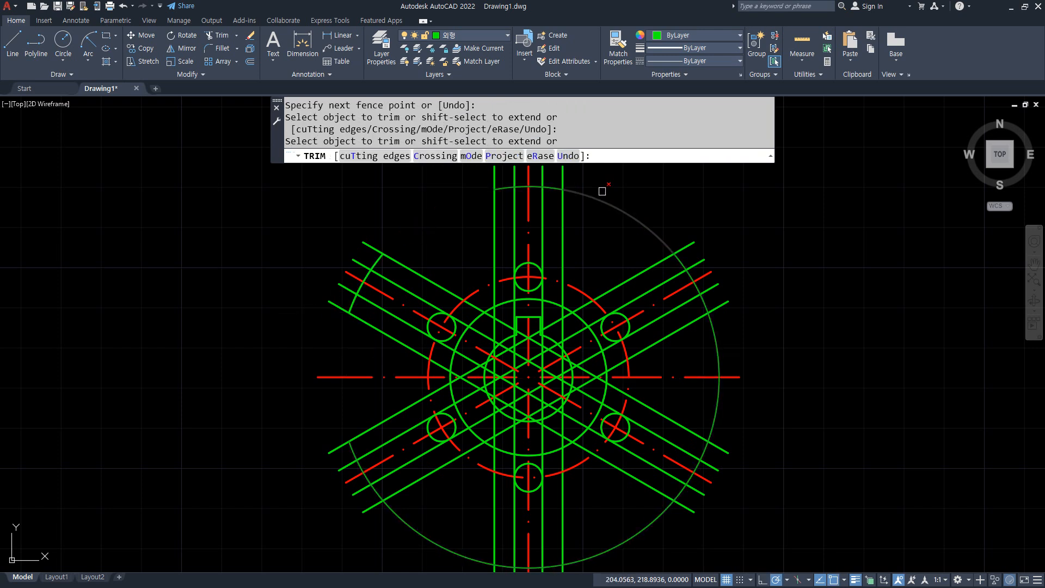
left_click(602, 191)
left_click(601, 205)
key("Return")
left_click(722, 370)
left_click(721, 386)
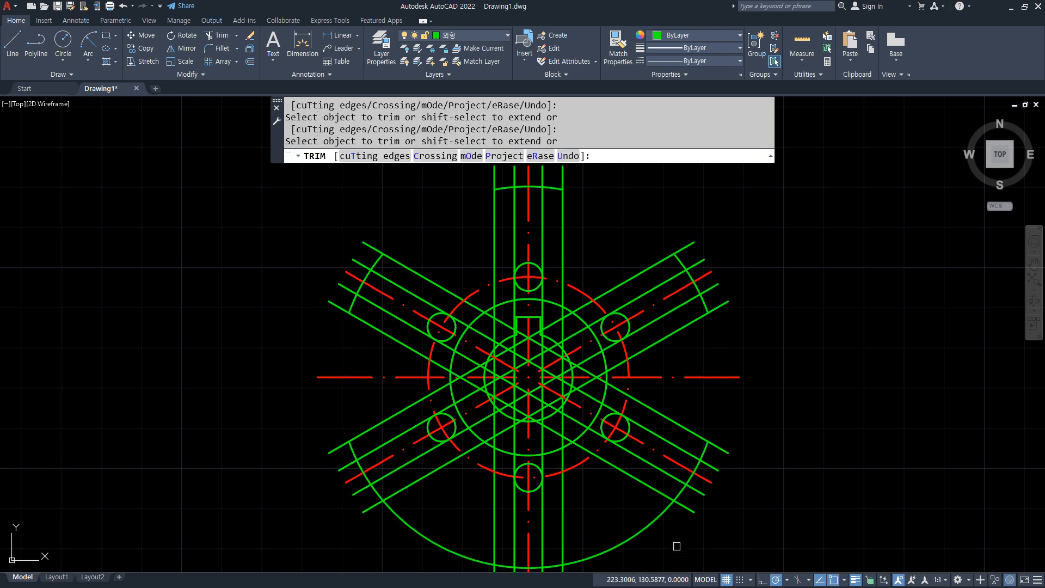
left_click(450, 550)
key("Return")
Erase the six outermost offset lines flanking the spokes
left_click(403, 488)
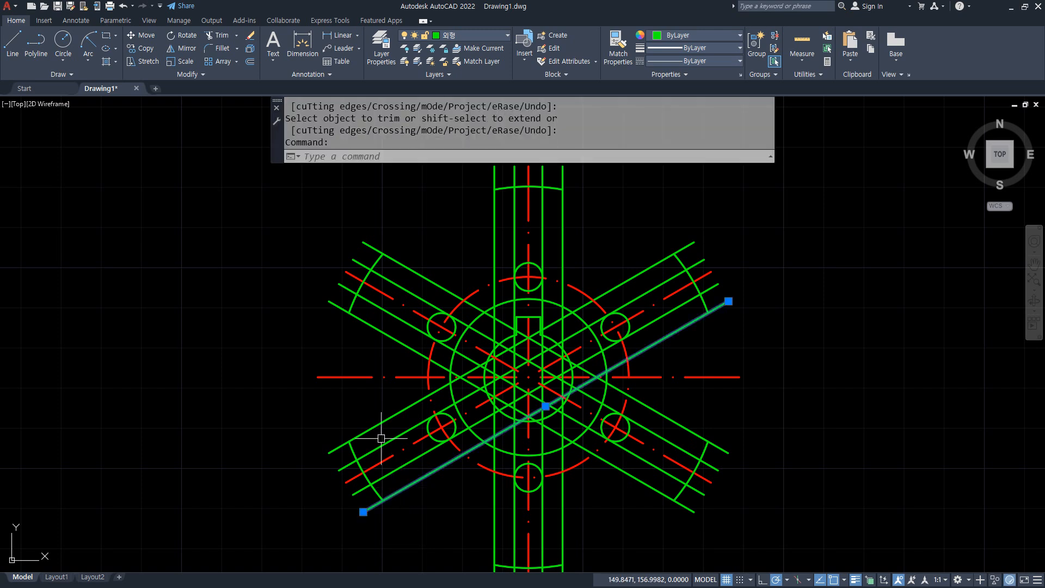
left_click(376, 425)
left_click(495, 508)
left_click(562, 512)
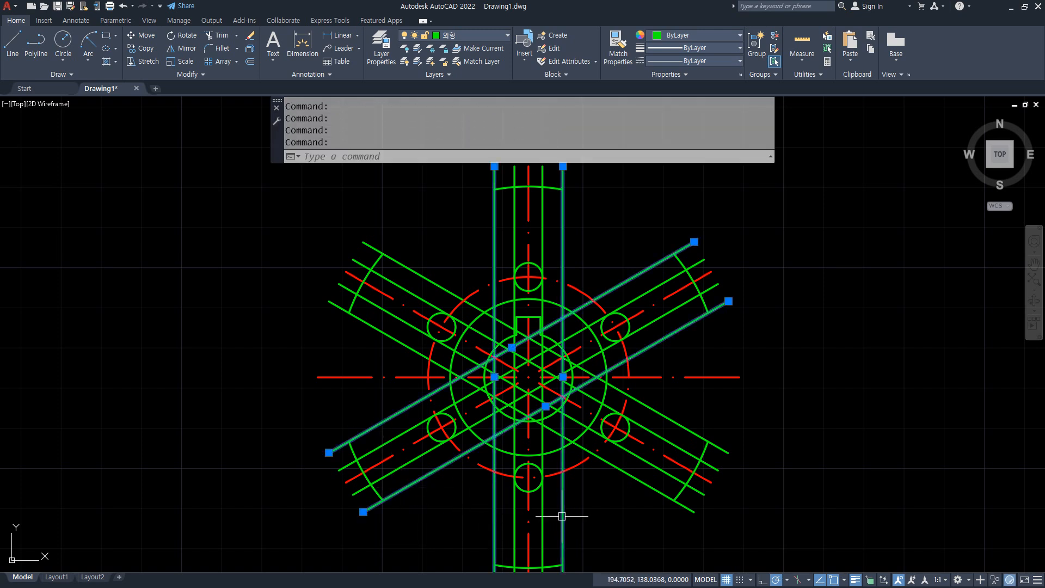
left_click(630, 474)
left_click(668, 408)
left_click(677, 416)
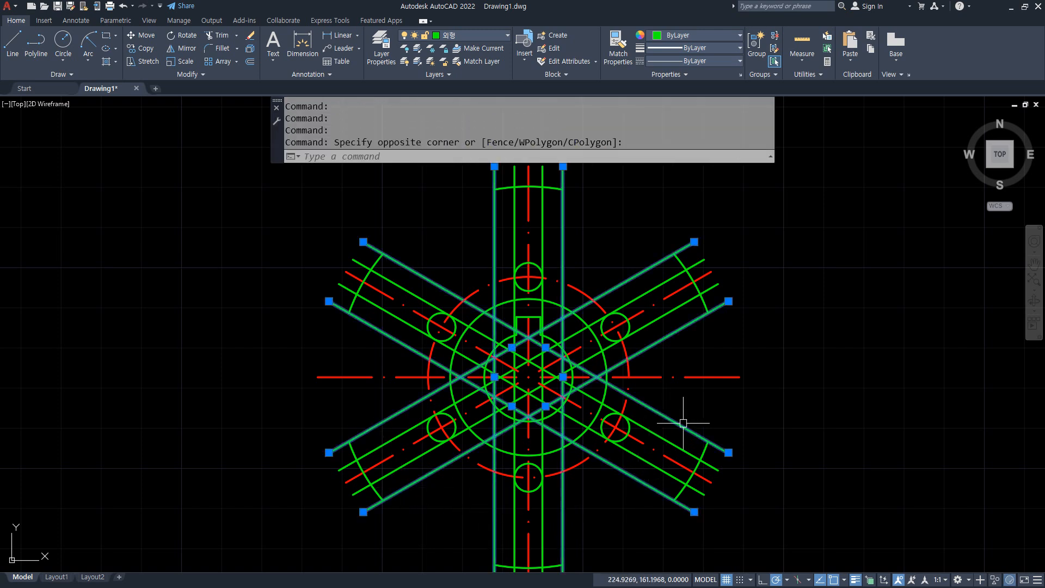
type("e")
key("Return")
scroll(527, 406, "up", 2)
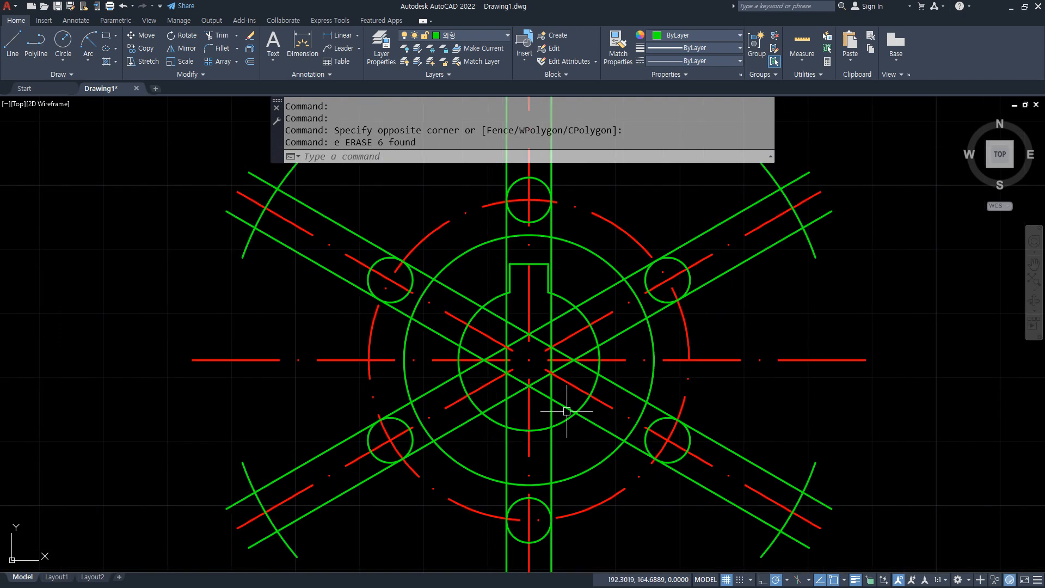
Trim the edge lines of the three lower spokes between the bore circle and the hub circle
type("tr")
key("Return")
left_click(626, 387)
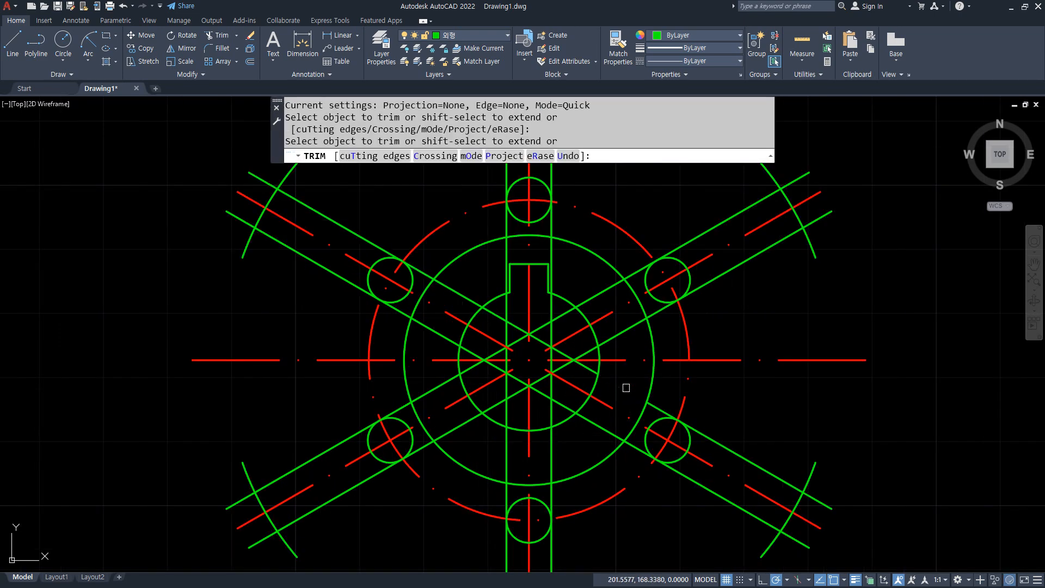
left_click(605, 425)
left_click(546, 451)
left_click(555, 449)
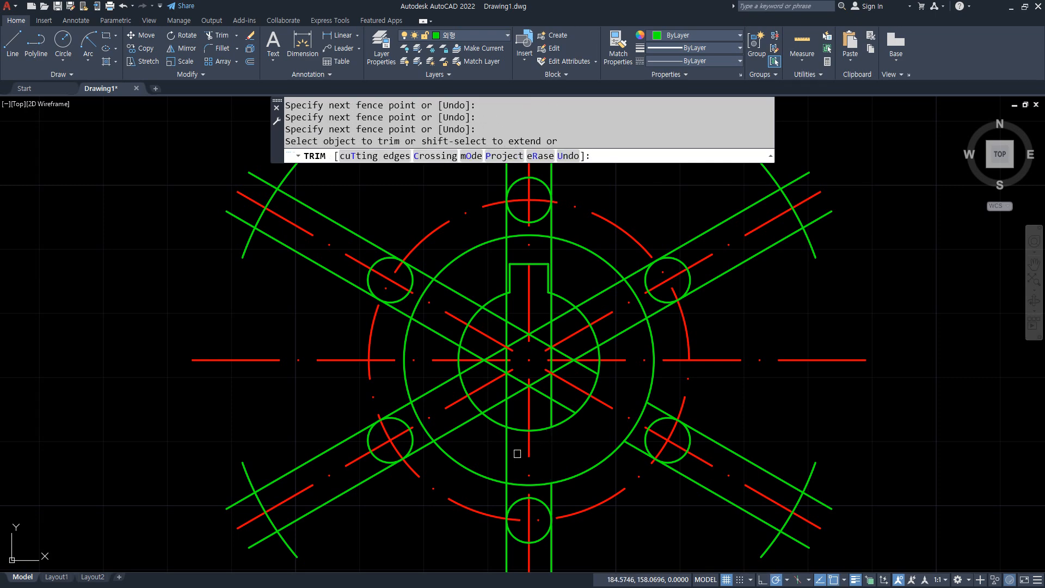
left_click(507, 452)
left_click_drag(427, 379, 427, 397)
key("space")
Join both edge lines of the lower-left spoke to its slot circle with zero-radius fillets
middle_click_drag(396, 471, 394, 392)
type("f")
key("space")
left_click(355, 355)
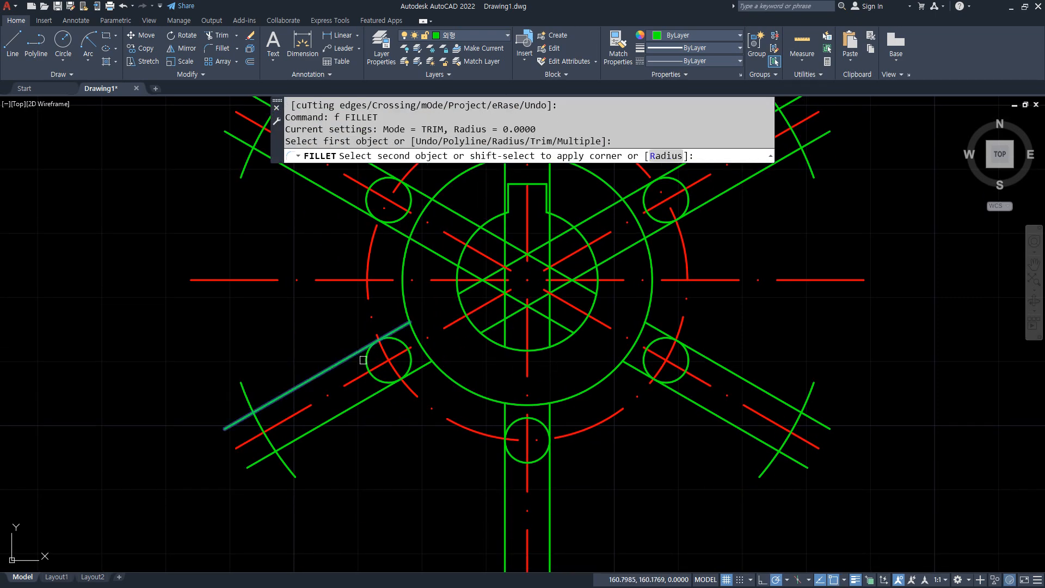
left_click(370, 374)
key("space")
left_click(375, 392)
left_click(378, 379)
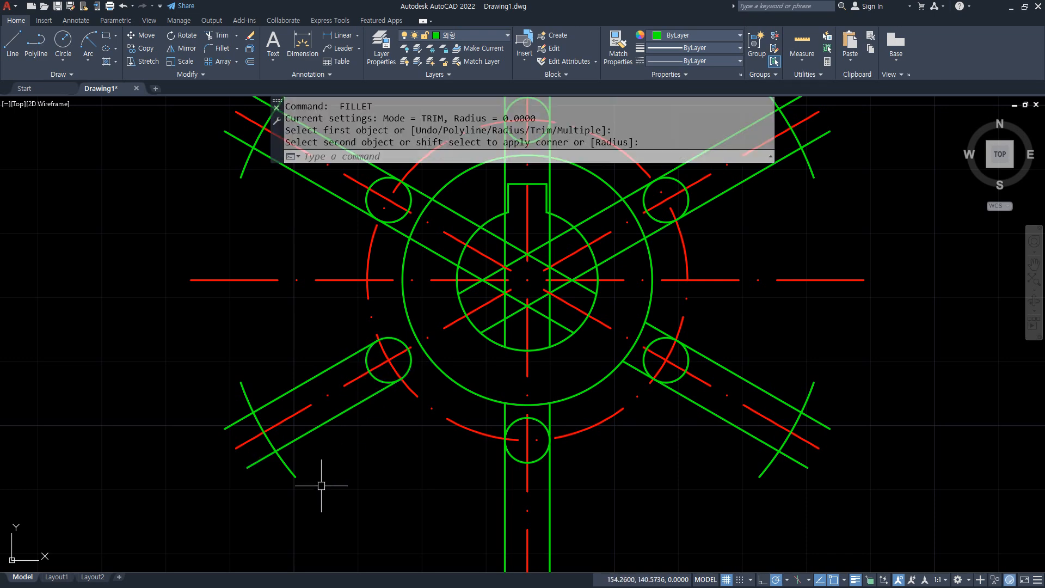
Trim away the outer half of the lower-left slot circle, leaving a rounded inner end
type("tr")
key("space")
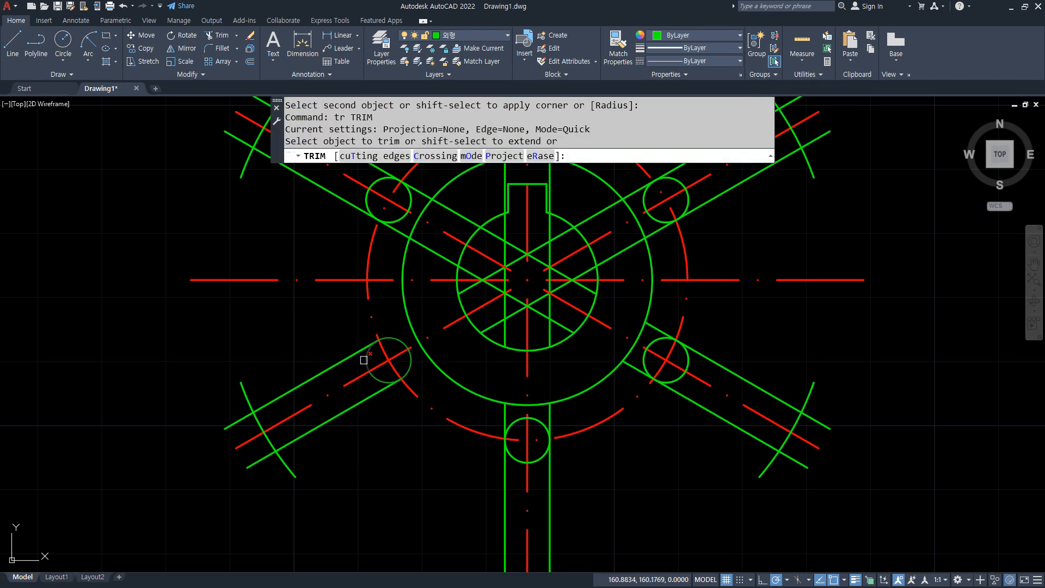
left_click(366, 356)
left_click(375, 381)
key("space")
middle_click_drag(385, 479, 384, 420)
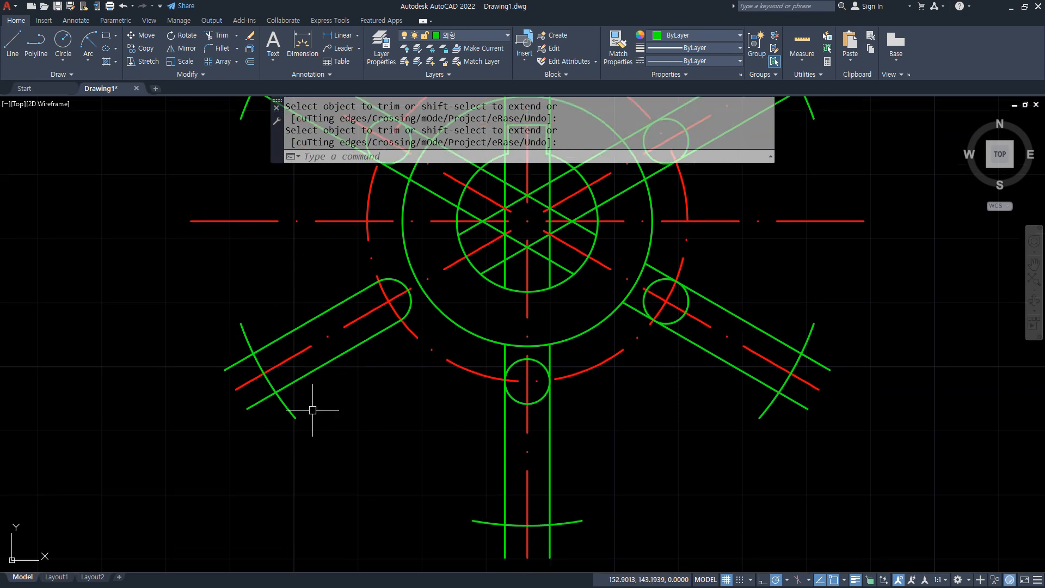
Trim the end arcs across the three lower spokes and the outer portions of the bottom and lower-right slot circles
type("tr")
key("space")
left_click(260, 365)
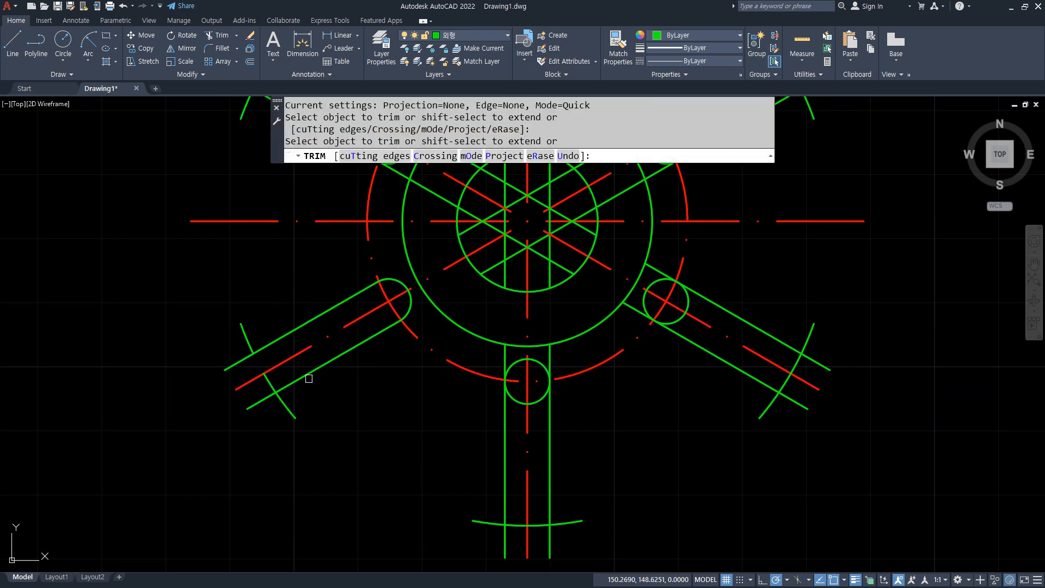
left_click(519, 392)
left_click(521, 543)
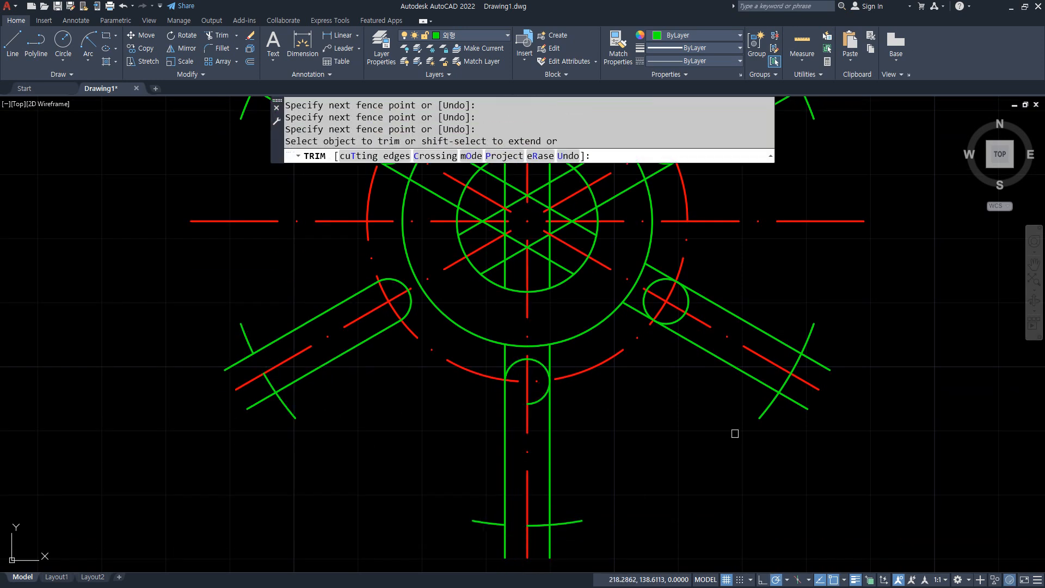
left_click(665, 313)
left_click(810, 391)
key("Return")
Trim the end arcs across the three upper spokes and the outer portions of their slot circles
middle_click_drag(697, 190, 589, 470)
left_click(575, 422)
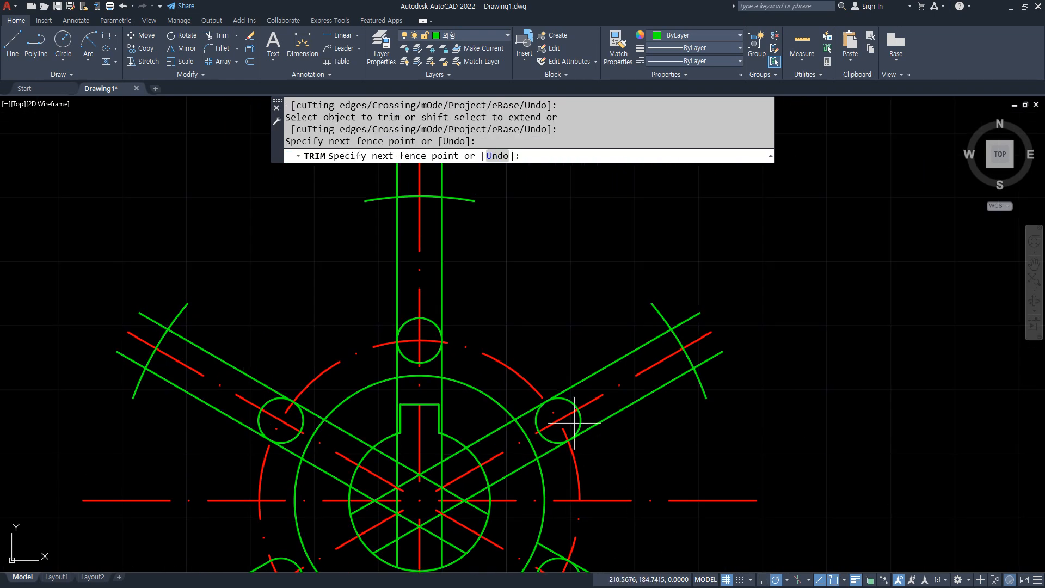
left_click(697, 357)
middle_click_drag(500, 315, 520, 399)
left_click(452, 410)
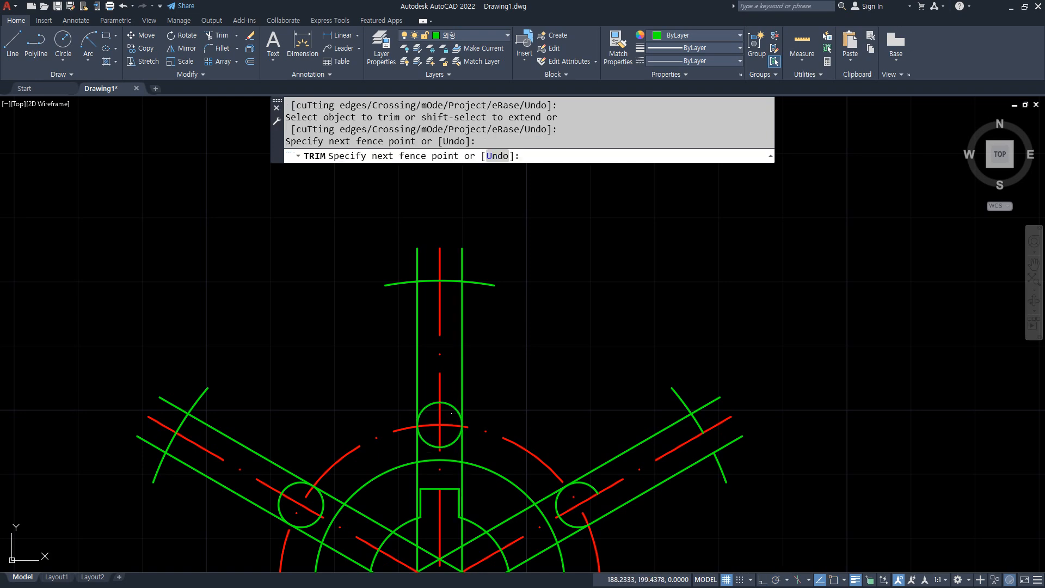
left_click(468, 256)
key("Return")
middle_click_drag(268, 506, 494, 365)
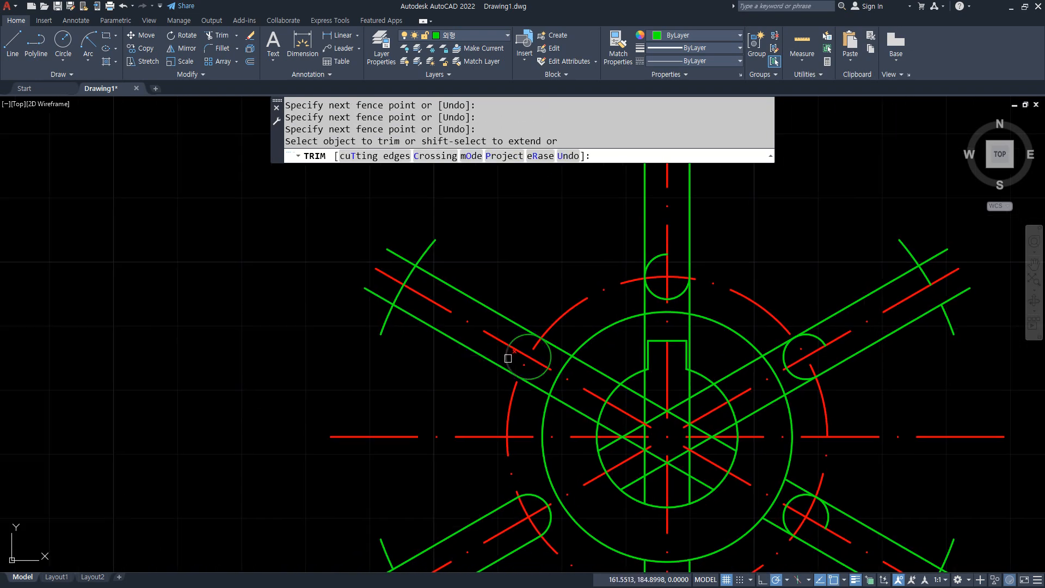
left_click(510, 359)
key("space")
Fillet the lower-left slot's two edge lines to the neighbouring end arcs with zero-radius corners
middle_click_drag(362, 436, 322, 325)
scroll(380, 471, "up", 2)
middle_click_drag(381, 471, 370, 451)
type("f")
key("space")
left_click(337, 428)
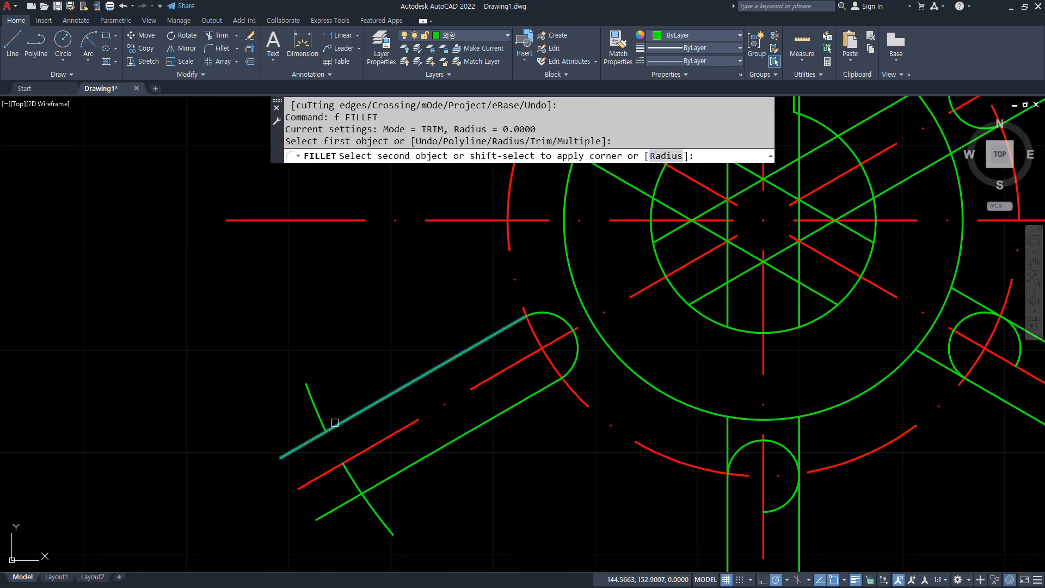
left_click(321, 419)
key("space")
left_click(376, 484)
left_click(378, 508)
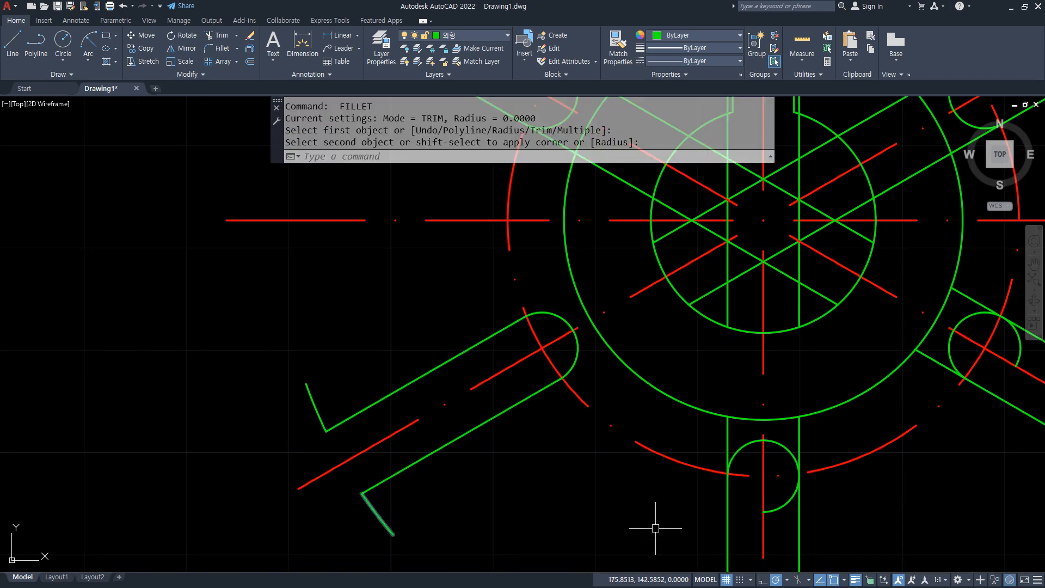
Join both vertical edges of the bottom slot to its rounded inner arc with zero-radius fillets
middle_click_drag(658, 522, 417, 359)
key("space")
left_click(491, 323)
left_click(488, 347)
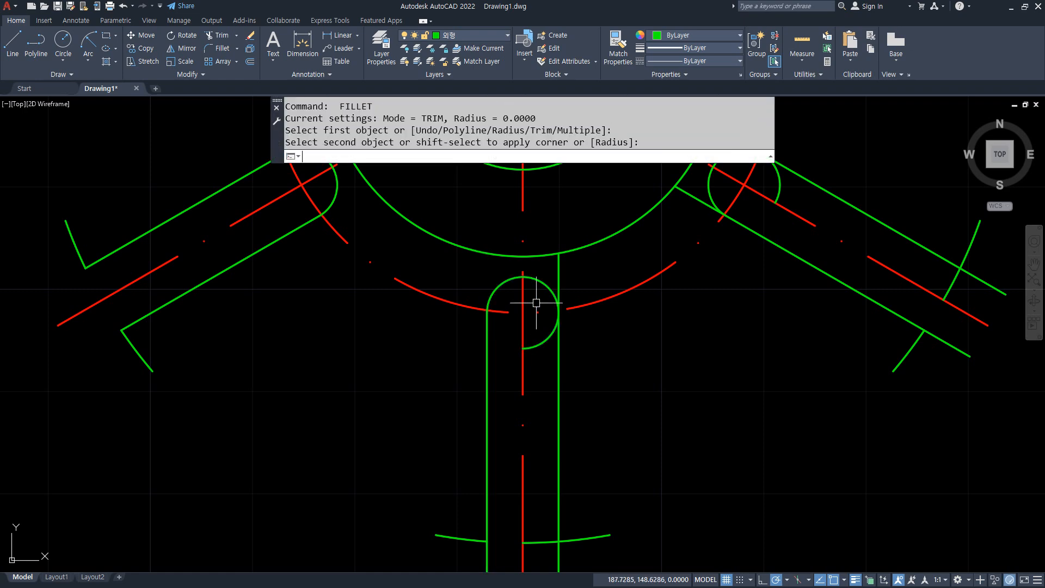
key("space")
left_click(547, 288)
left_click(559, 350)
Fillet the bottom slot's two vertical edges to the adjacent end arcs with zero-radius corners
key("space")
left_click(559, 523)
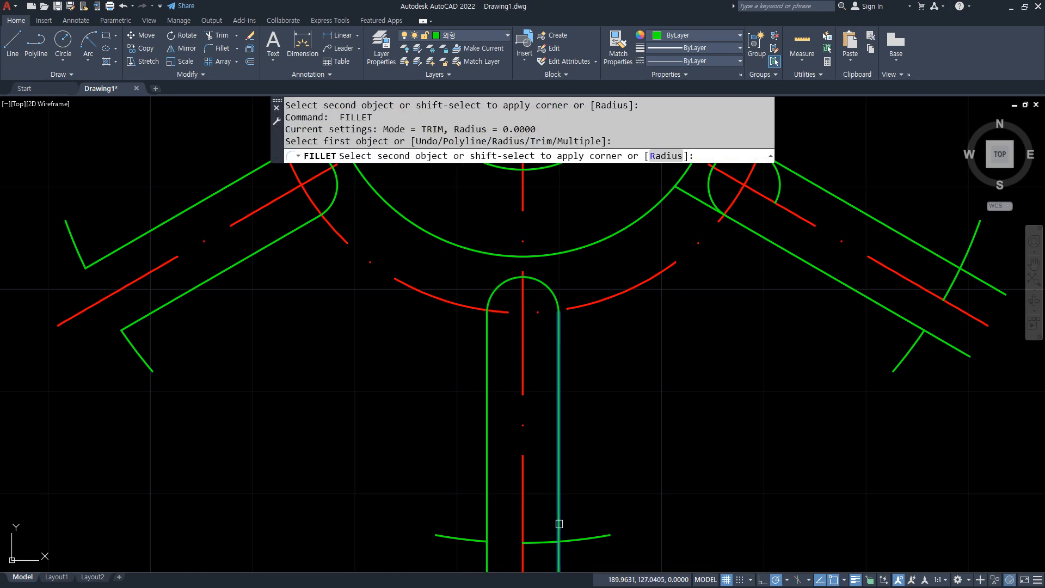
left_click(571, 545)
key("space")
left_click(487, 523)
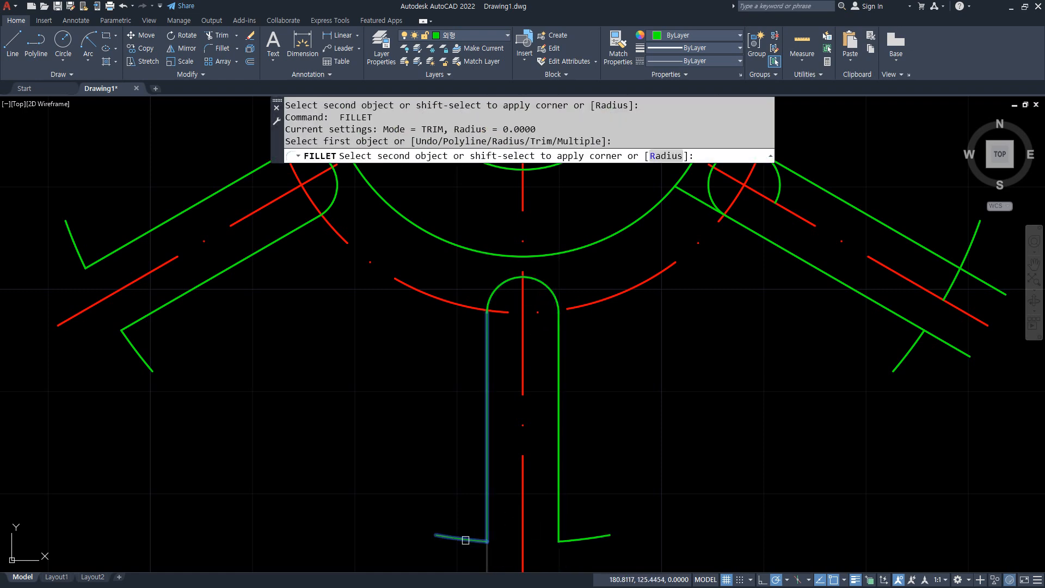
left_click(465, 538)
Fillet the lower-right slot's edges to its rounded inner arc and to the end arcs with zero radius
middle_click_drag(734, 439, 333, 535)
key("space")
left_click(501, 422)
key("space")
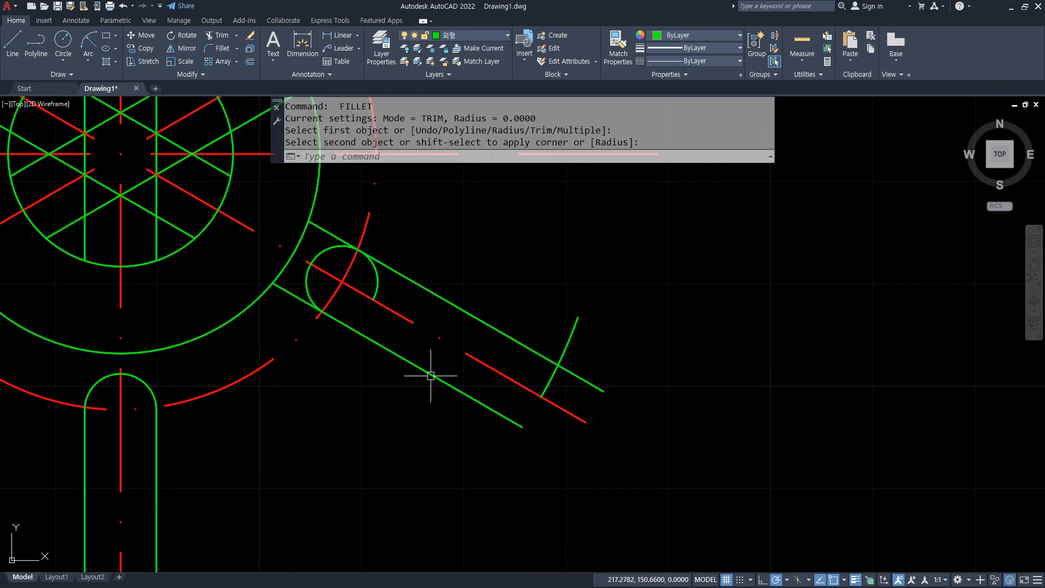
left_click(386, 351)
left_click(314, 286)
key("space")
left_click(314, 286)
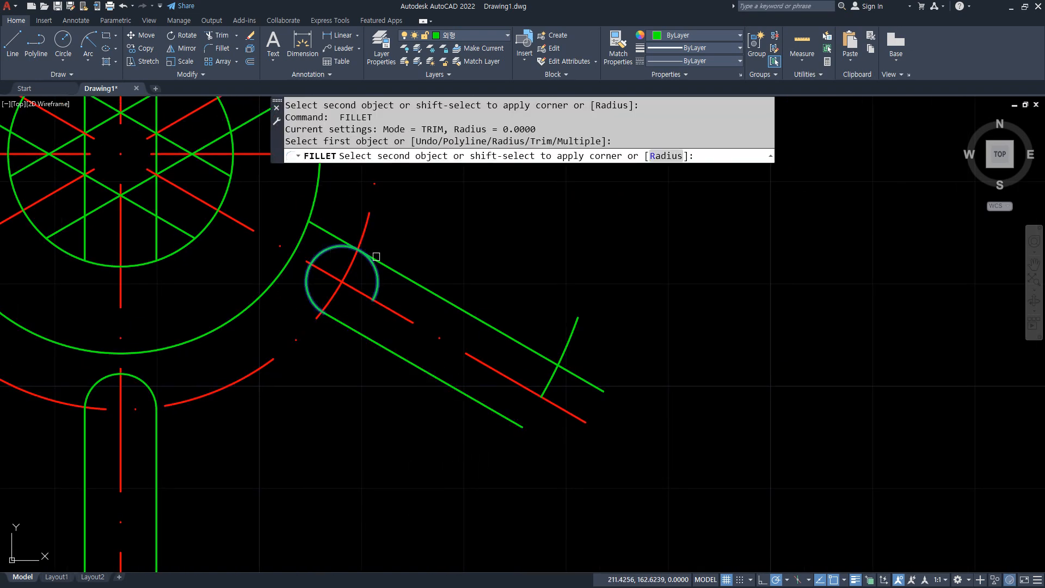
left_click(530, 347)
key("space")
left_click(530, 347)
left_click(569, 335)
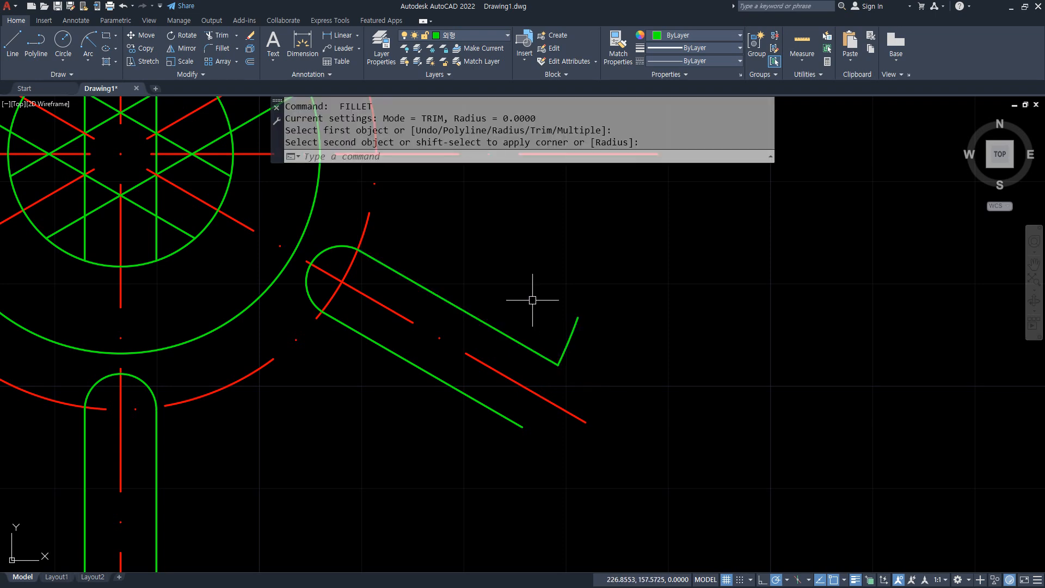
Fillet the upper-right slot's edges to its rounded inner arc and to the end arcs with zero radius
middle_click_drag(517, 198, 560, 516)
key("space")
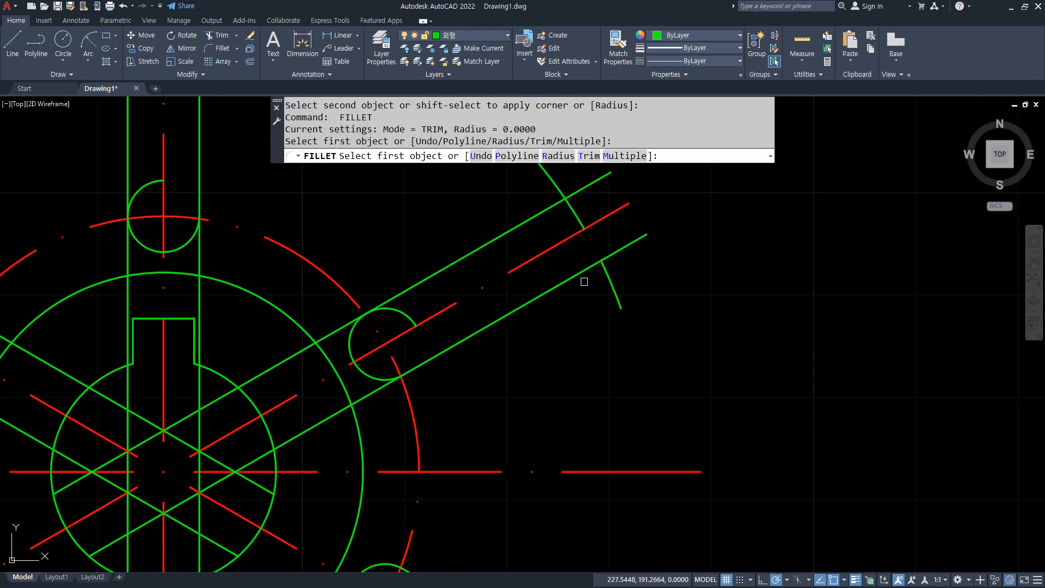
left_click(606, 278)
key("space")
left_click(483, 329)
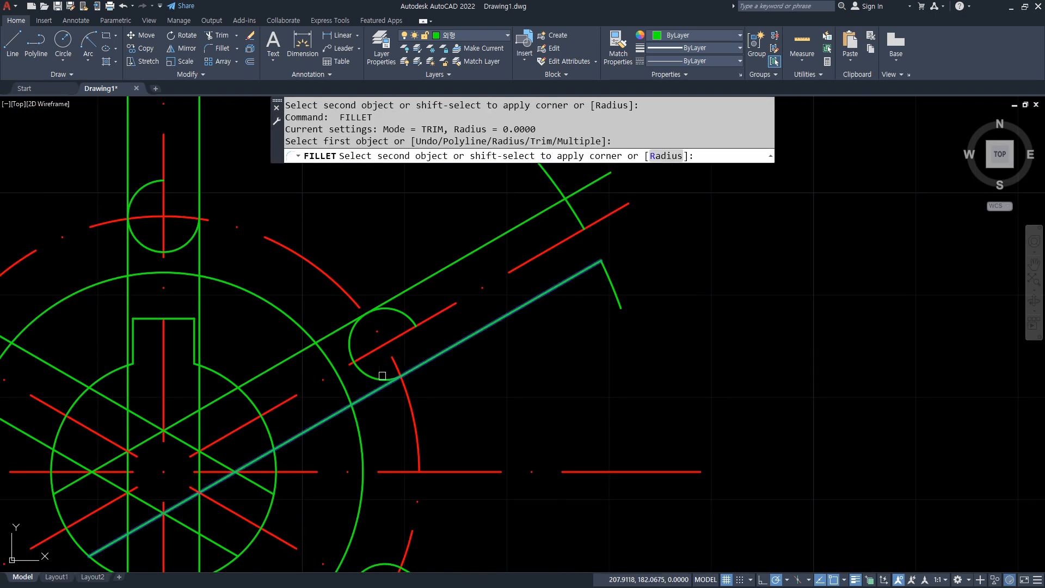
left_click(354, 346)
key("space")
left_click(350, 334)
left_click(429, 282)
middle_click_drag(527, 230, 546, 321)
key("space")
left_click(551, 309)
left_click(572, 274)
Fillet the top slot's vertical edges to its rounded inner arc and to the end arcs with zero radius
middle_click_drag(300, 222, 499, 407)
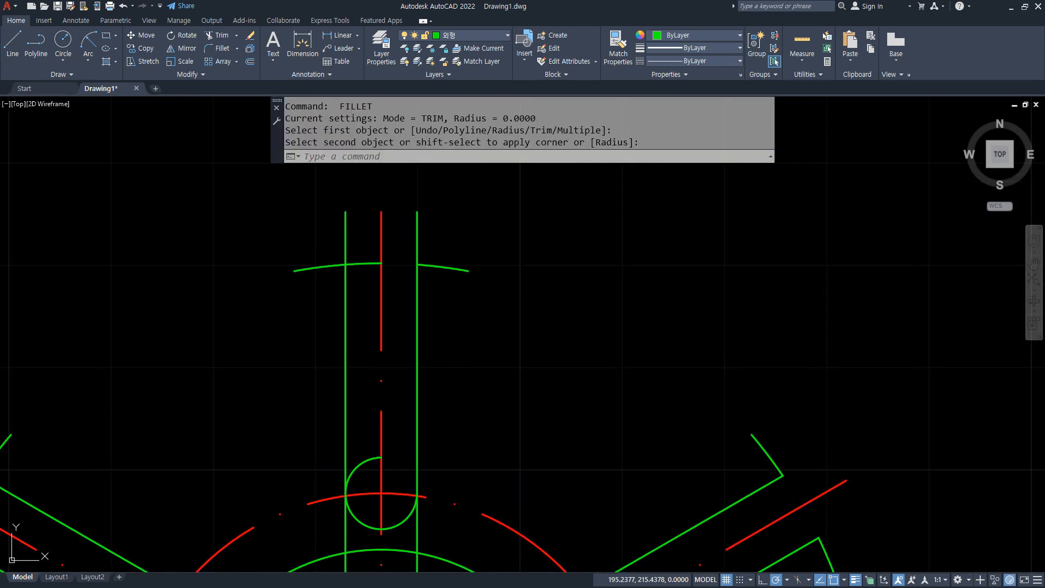
key("space")
left_click(440, 267)
left_click(416, 293)
key("space")
left_click(416, 434)
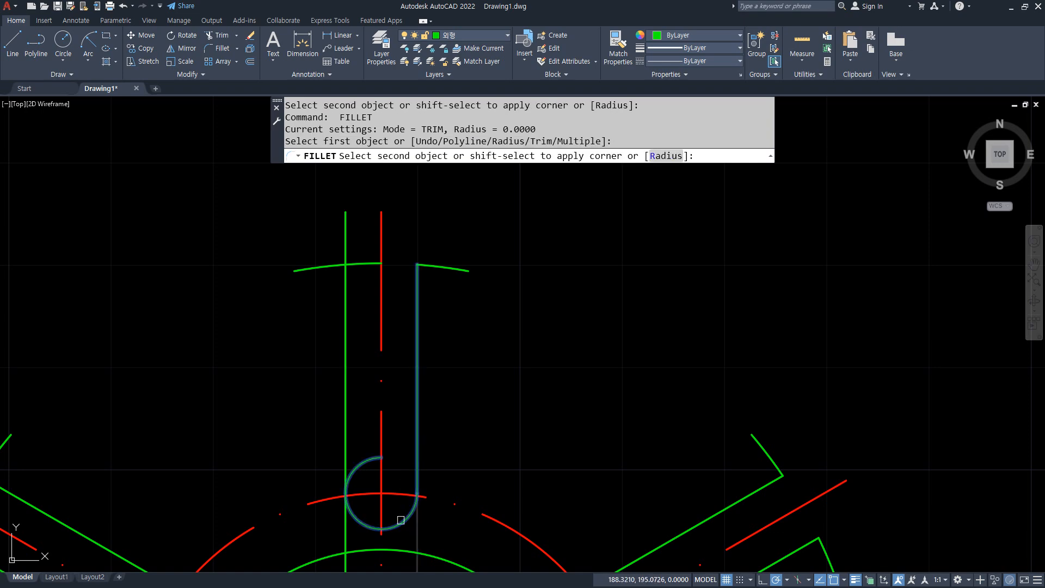
left_click(363, 520)
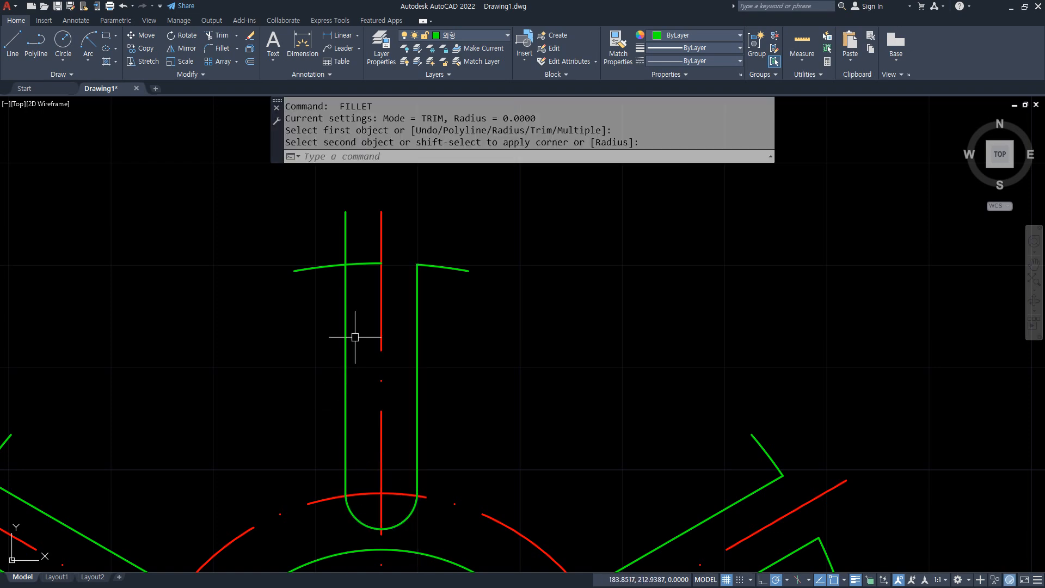
key("space")
left_click(345, 292)
left_click(329, 270)
Join both edge lines of the upper-left slot to its rounded inner arc with zero-radius fillets
scroll(286, 421, "down", 2)
middle_click_drag(240, 445, 378, 296)
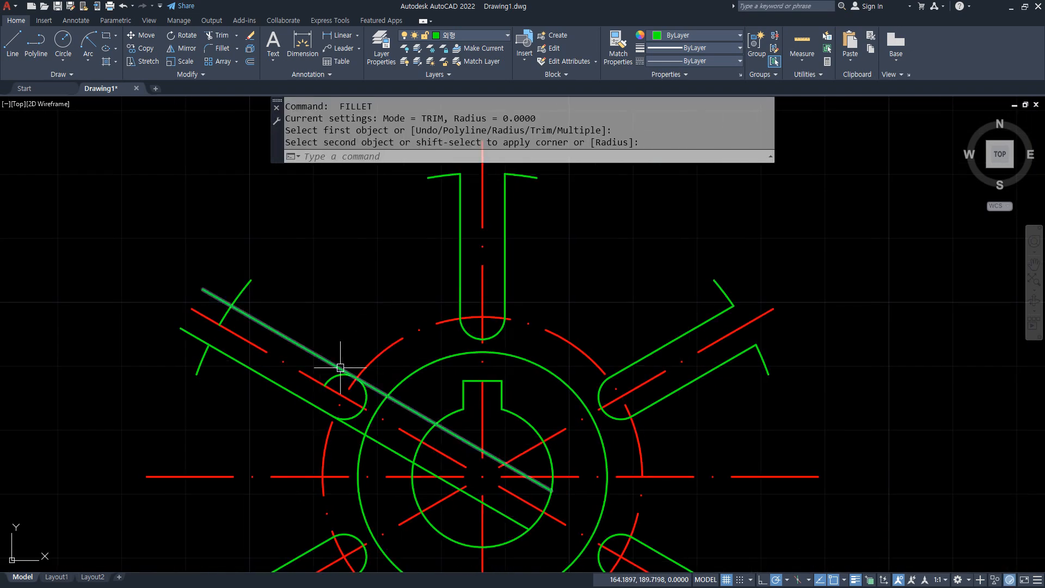
scroll(339, 364, "up", 2)
key("space")
left_click(329, 362)
left_click(381, 415)
key("space")
left_click(298, 430)
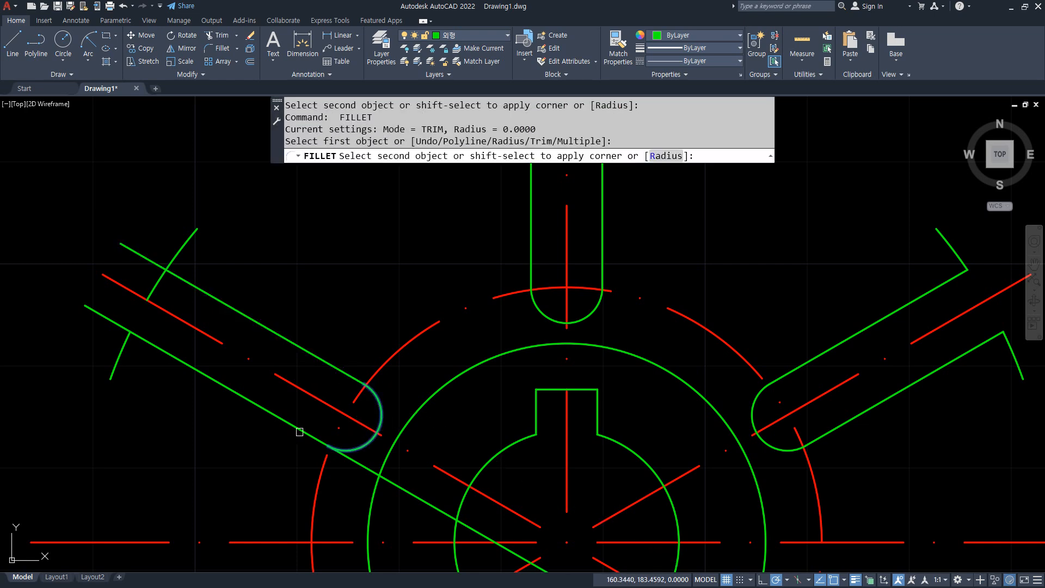
left_click(379, 427)
Fillet the upper-left slot's two edges to the adjacent end arcs with zero-radius corners
key("space")
left_click(150, 345)
left_click(119, 351)
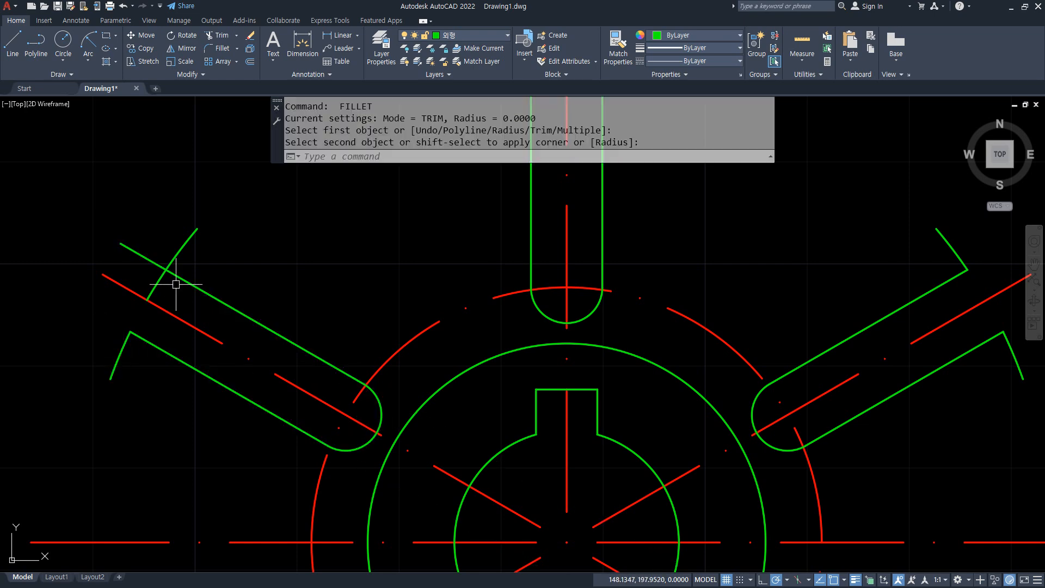
key("space")
left_click(179, 278)
left_click(181, 251)
Draw a Start, End, Radius arc of radius 22 from the top slot's right end arc to the upper-right slot's upper end arc
scroll(230, 299, "down", 2)
mouse_move(290, 407)
middle_mouse_down()
mouse_move(320, 417)
mouse_move(333, 380)
middle_mouse_up()
left_click(87, 59)
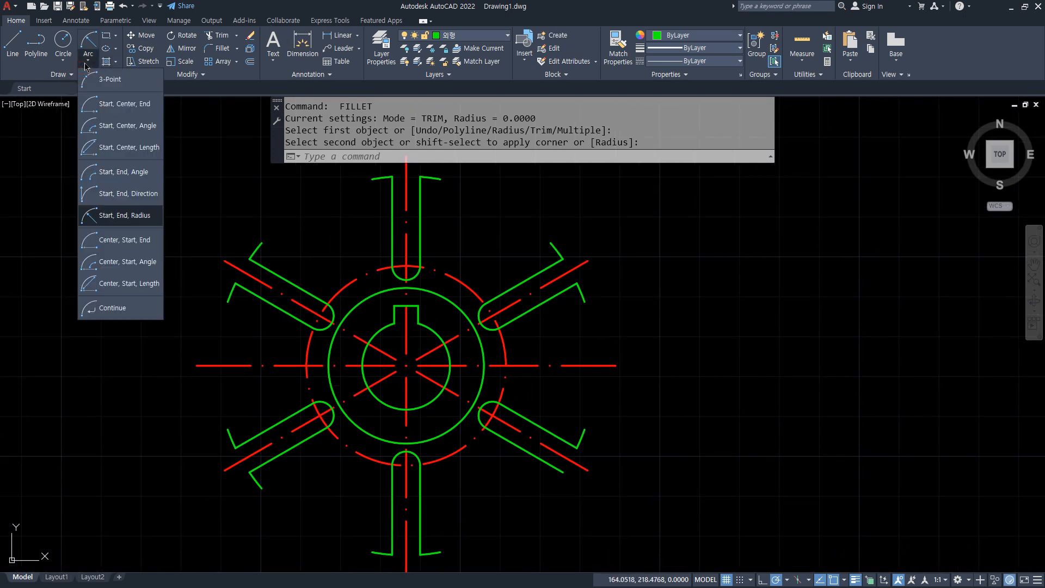
left_click(112, 220)
middle_click_drag(305, 250, 272, 292)
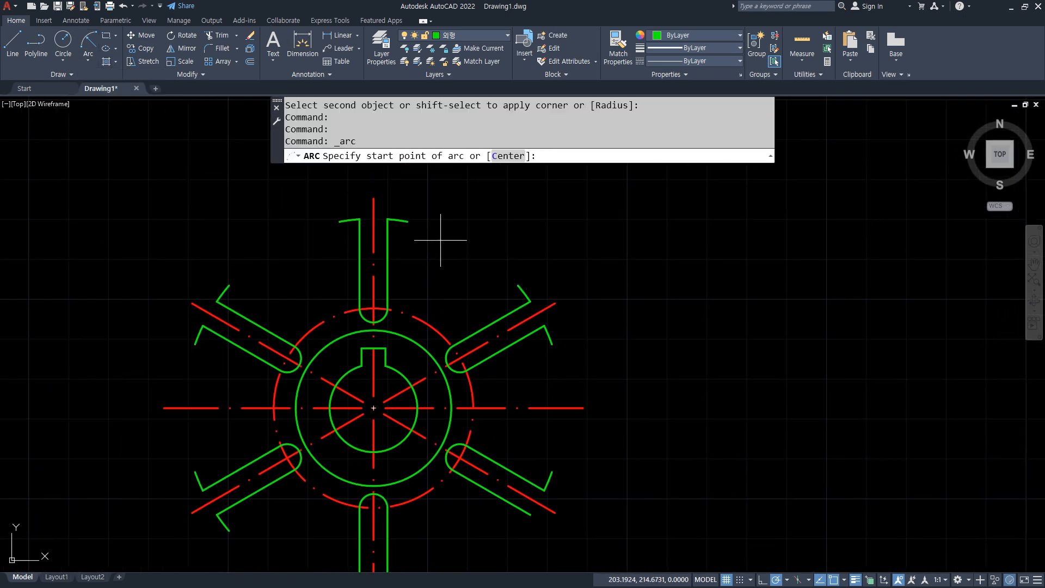
left_click(412, 225)
left_click(518, 285)
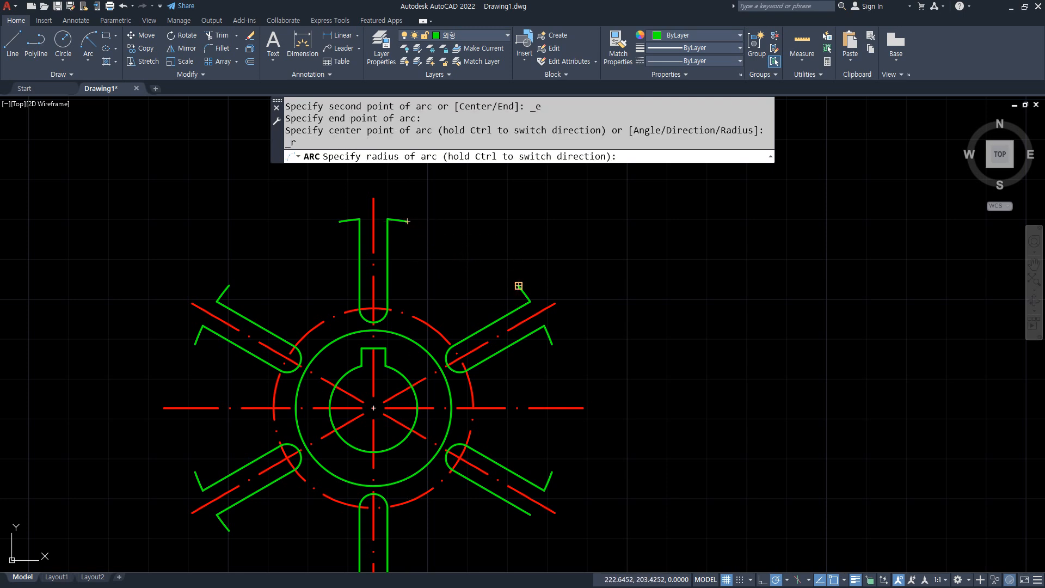
type("22")
key("Return")
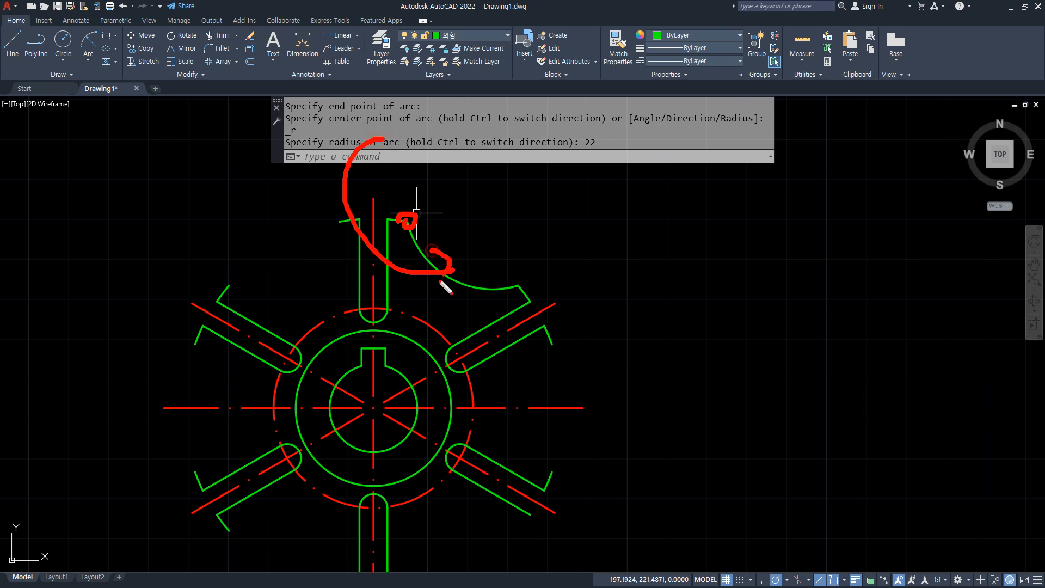
key("Escape")
Draw a radius 22 arc between the facing end arcs of the upper-right and lower-right slots
middle_click_drag(657, 303, 636, 263)
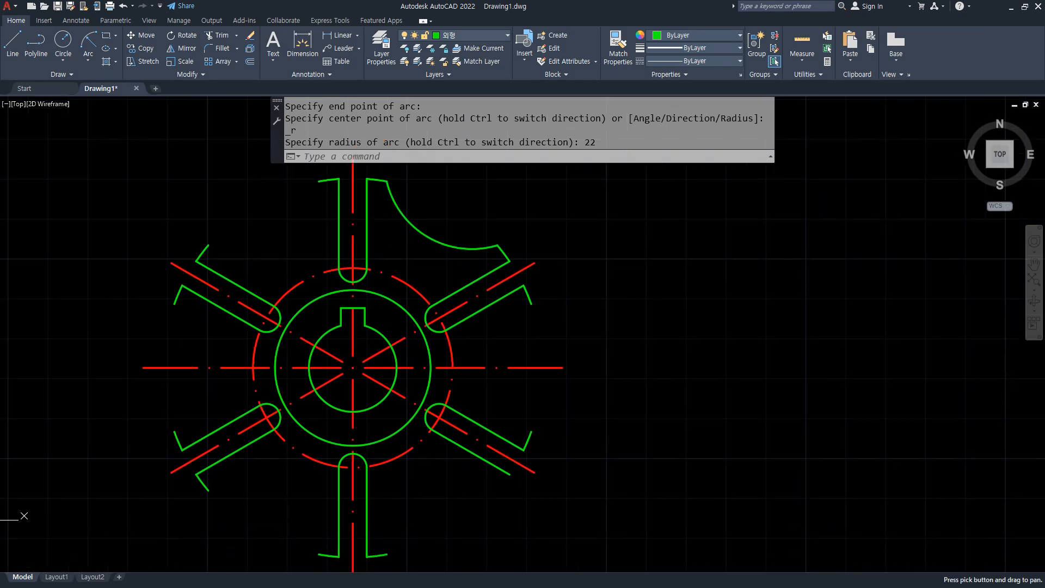
left_click(88, 42)
left_click(531, 303)
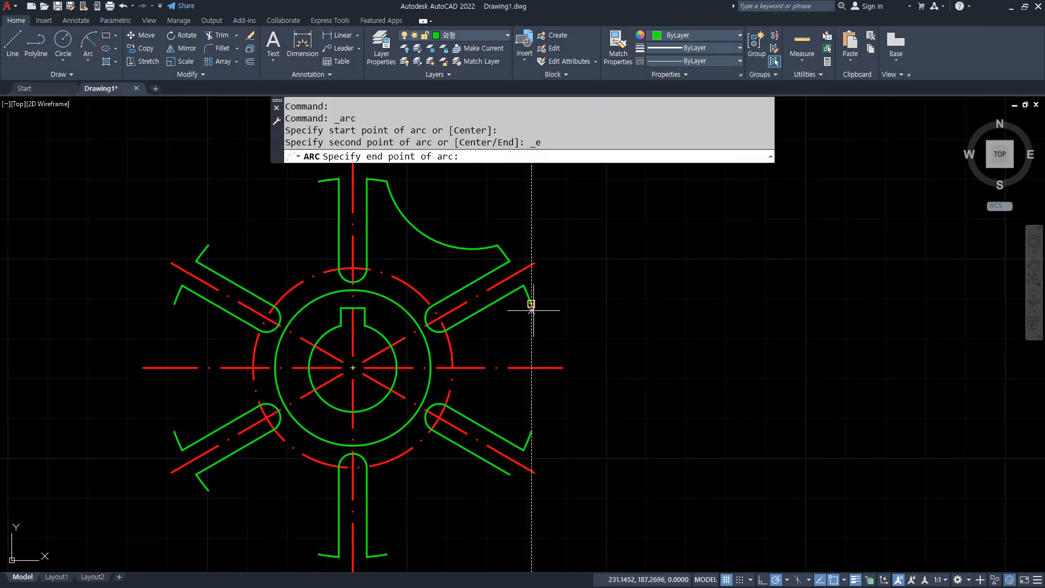
left_click(531, 431)
type("2")
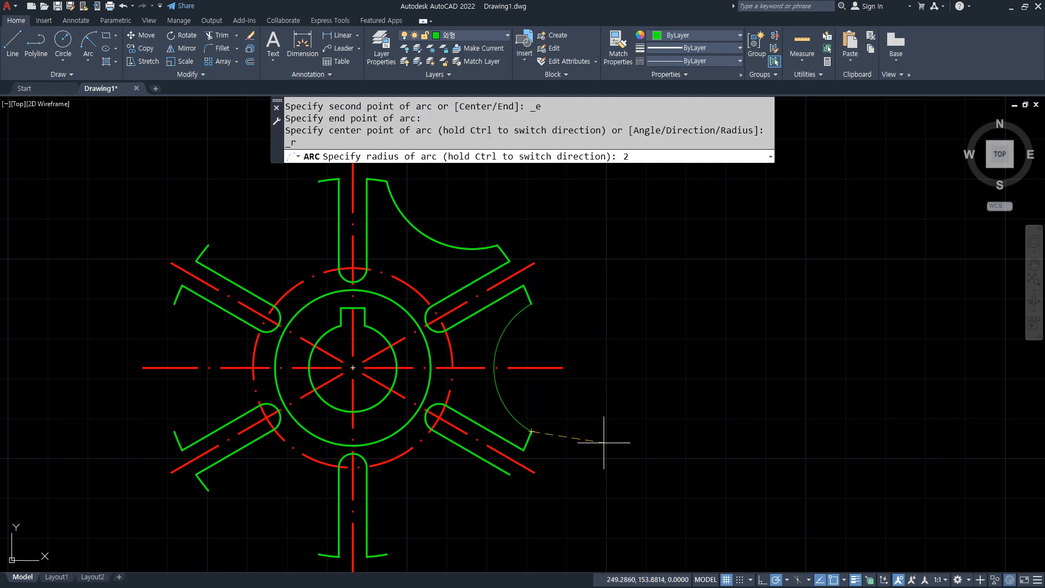
type("2")
key("Return")
Draw a circle of diameter 95 centred on the part's bore
middle_click_drag(192, 180, 172, 103)
left_click(61, 39)
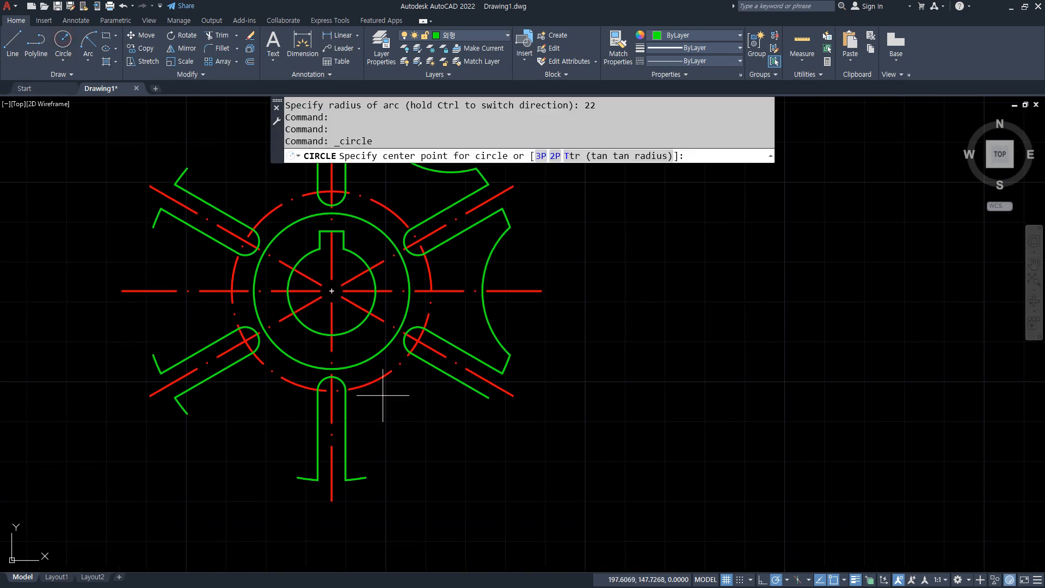
key("Escape")
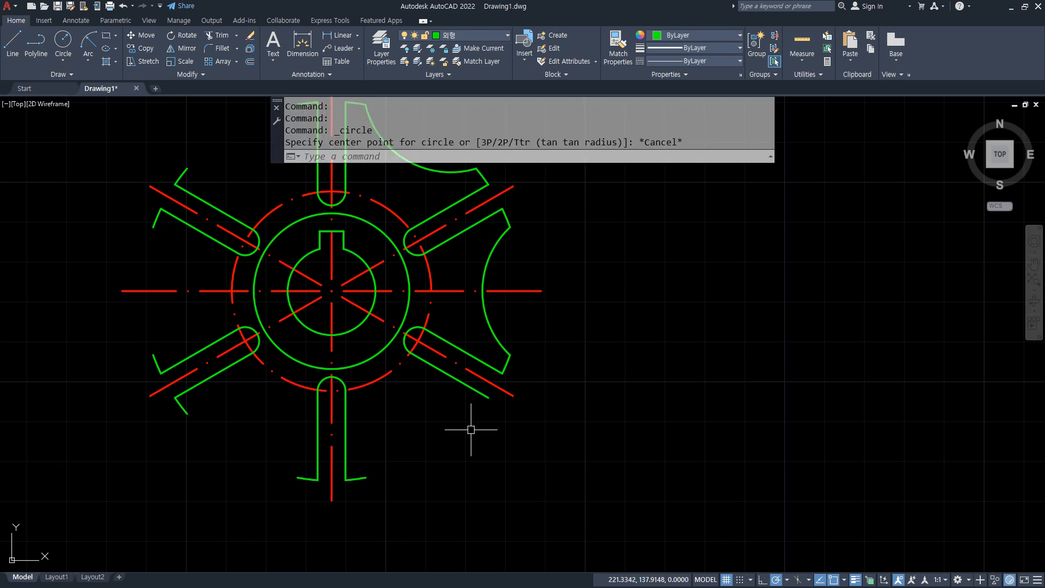
type("c")
key("Return")
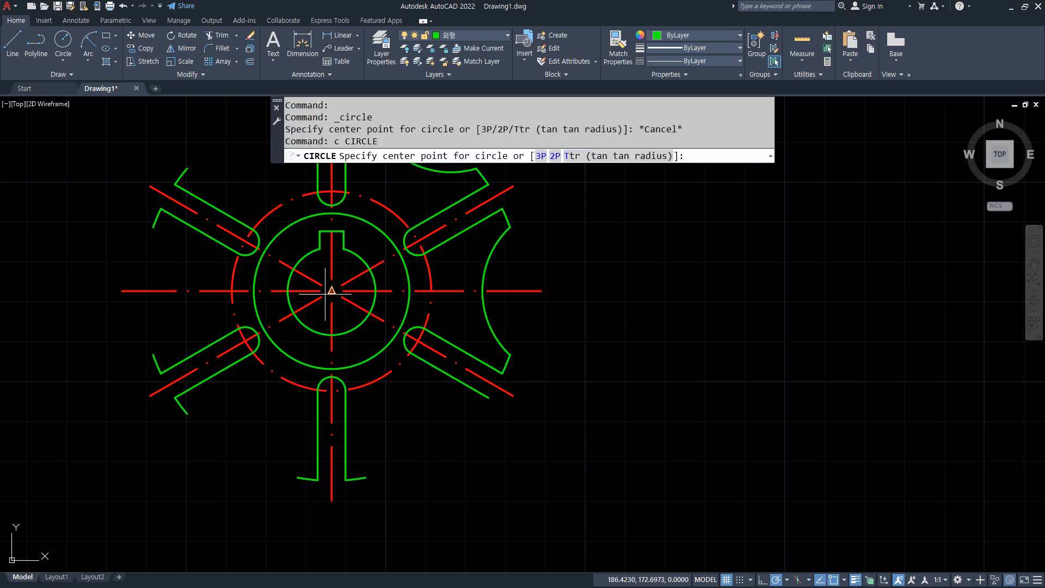
left_click(325, 294)
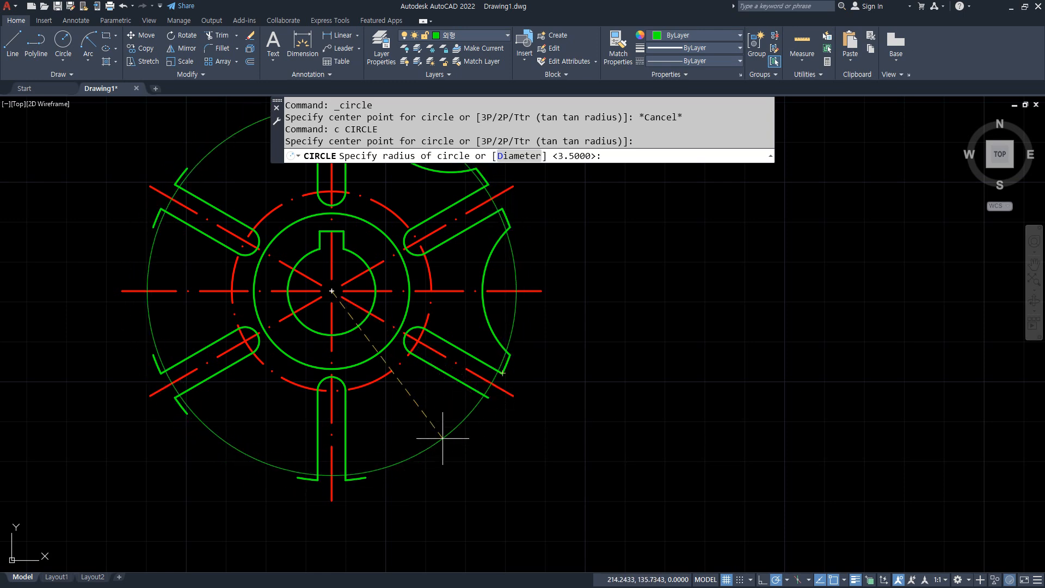
type("d")
key("Return")
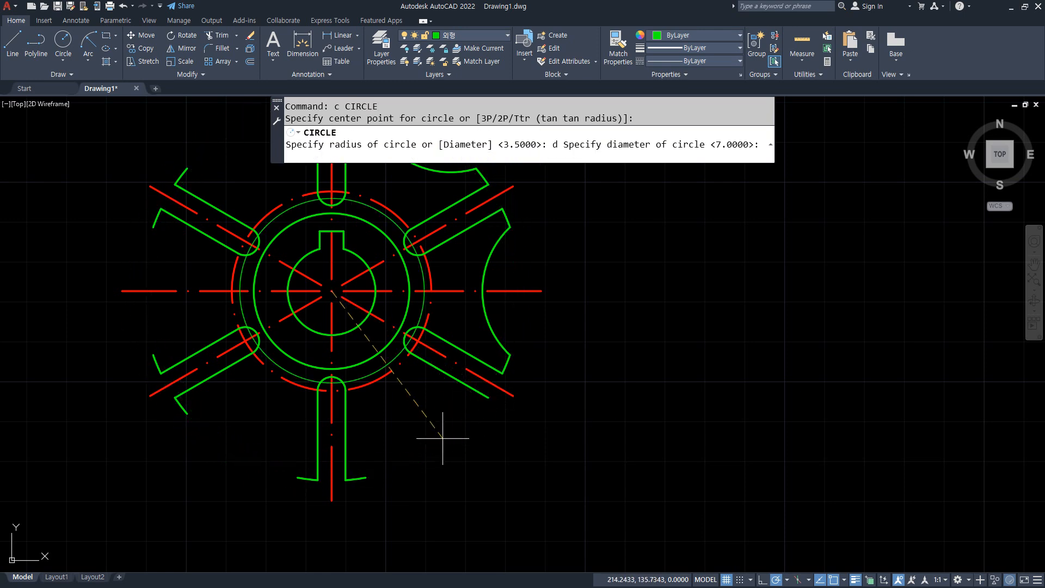
key("Return")
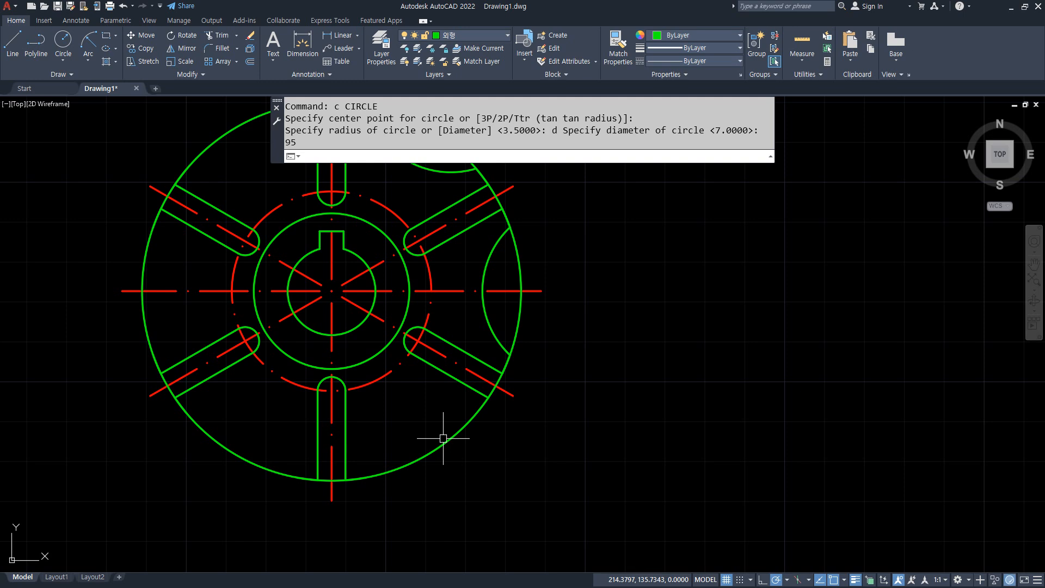
Offset the lower-right slot's lower edge line by 5 toward the bottom slot
type("o")
key("Return")
type("5")
key("Return")
left_click(471, 389)
left_click(449, 435)
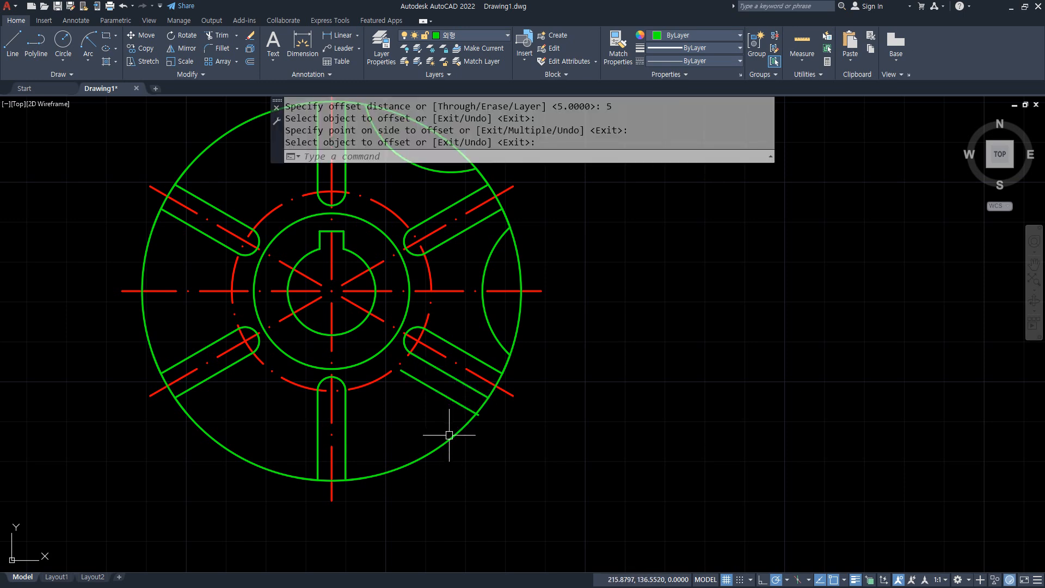
Trim the 95 diameter circle between the new offset line and the bottom slot
key("Return")
type("tr")
key("Return")
left_click(449, 435)
key("Return")
Erase the remaining circle arc and undo the erasure
left_click(513, 343)
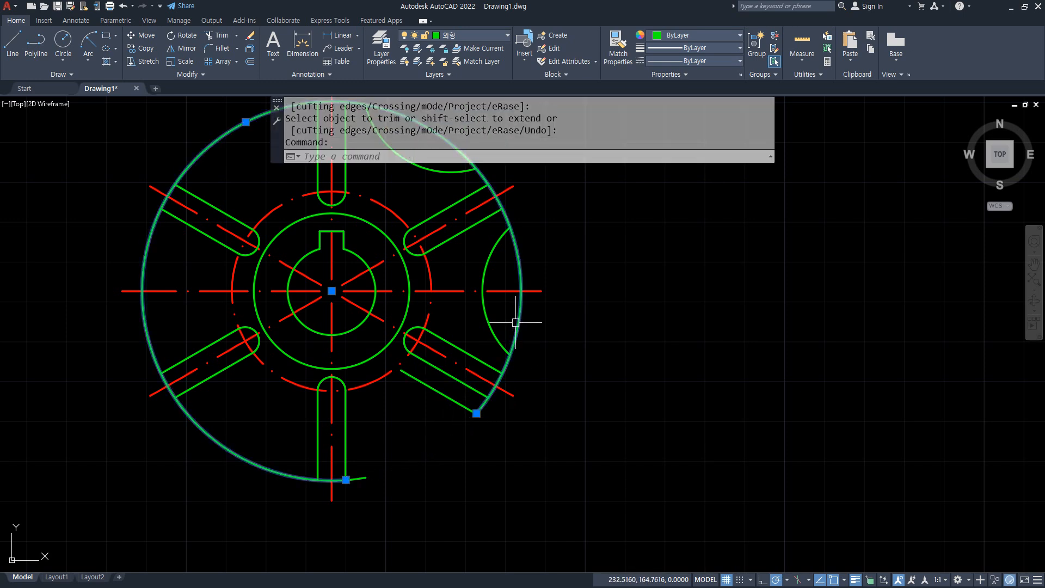
type("e")
key("Return")
key("ctrl+z")
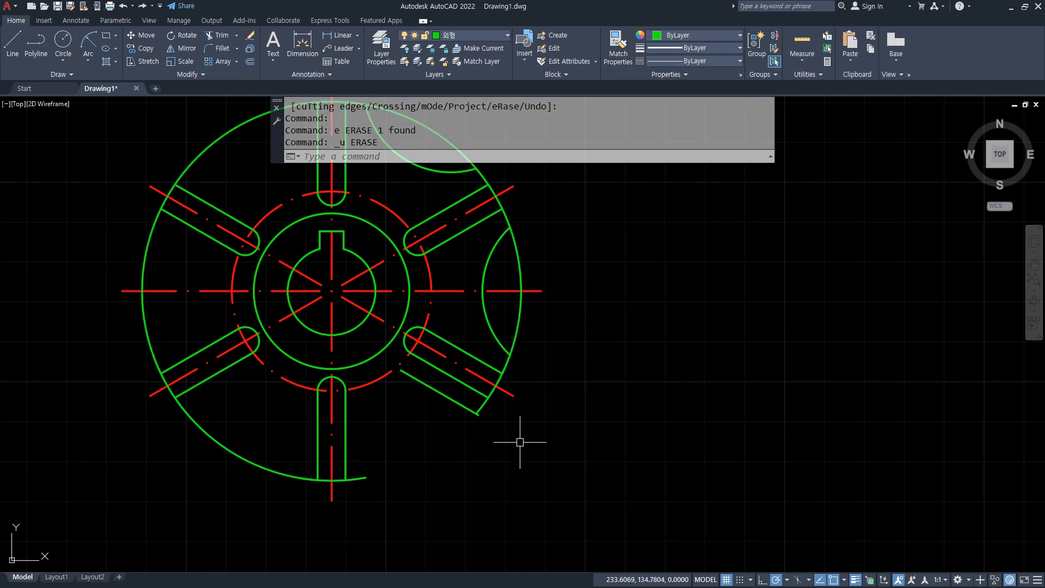
scroll(480, 422, "up", 5)
scroll(480, 422, "down", 5)
scroll(473, 354, "up", 5)
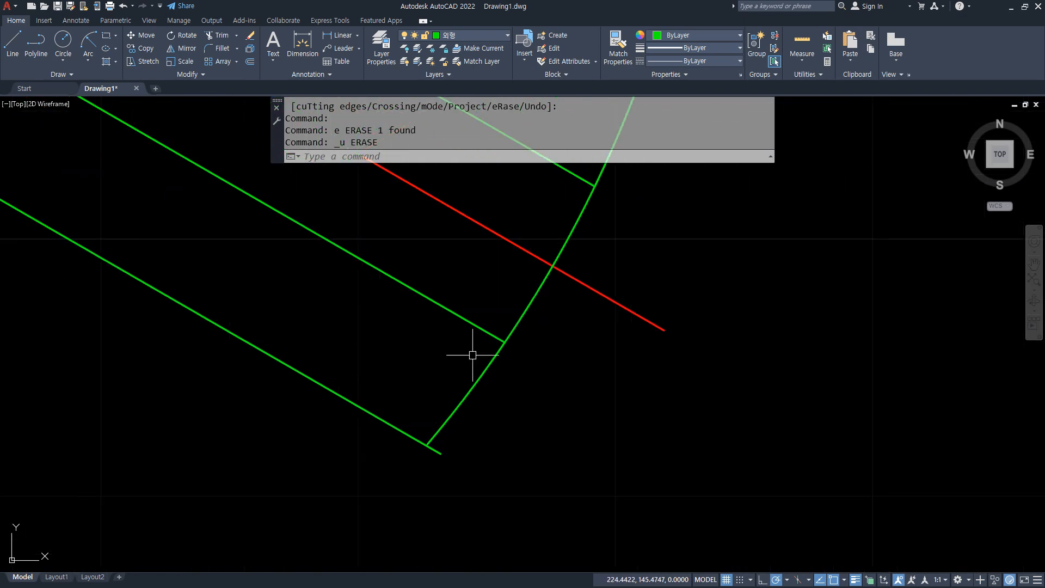
Try to extend the lower-right slot's lower edge line, and erase the outer circle arc and undo it
type("ex")
key("Return")
left_click(484, 333)
left_click(484, 332)
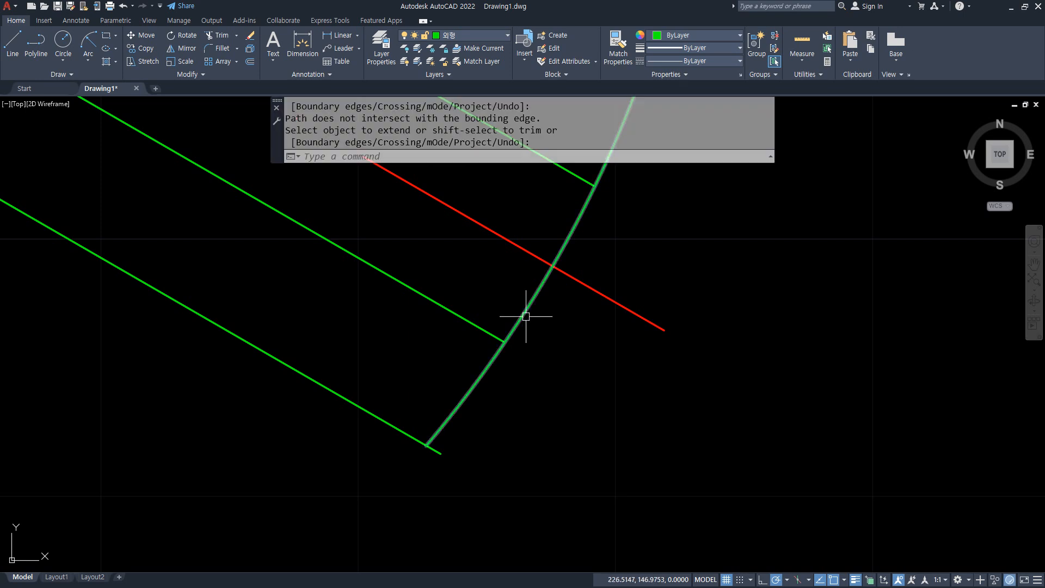
key("Escape")
left_click(523, 314)
type("e")
key("Return")
key("ctrl+z")
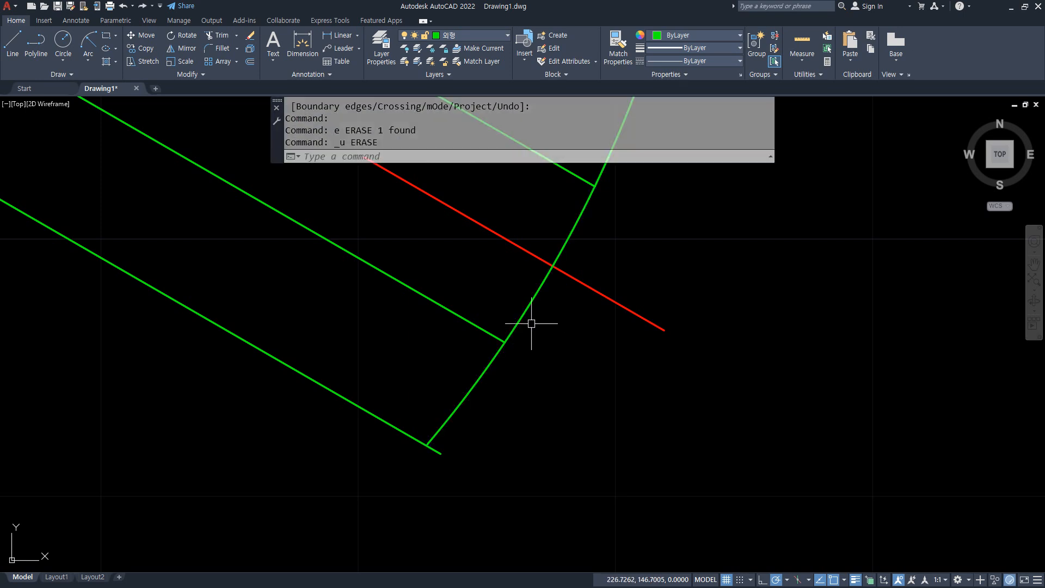
Trim the outer arc between the lower-right slot's two edges and erase the leftover large arc
type("tr")
key("Return")
left_click(532, 310)
left_click(552, 266)
type("e")
key("Return")
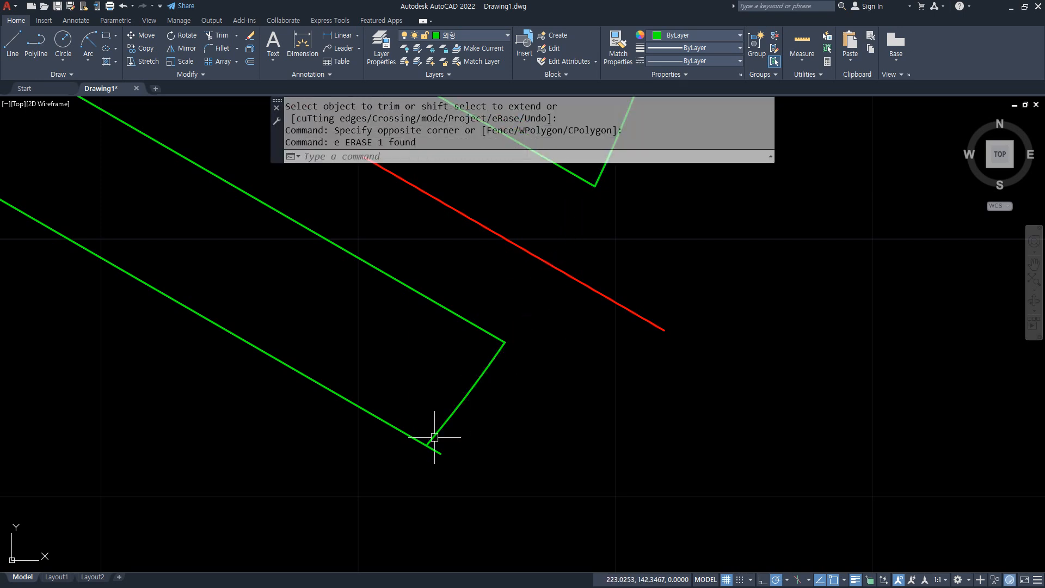
Erase the offset helper line beside the lower-right slot's lower edge
type("tr")
key("Return")
key("Escape")
left_click(394, 428)
type("e")
key("Return")
scroll(379, 444, "down", 4)
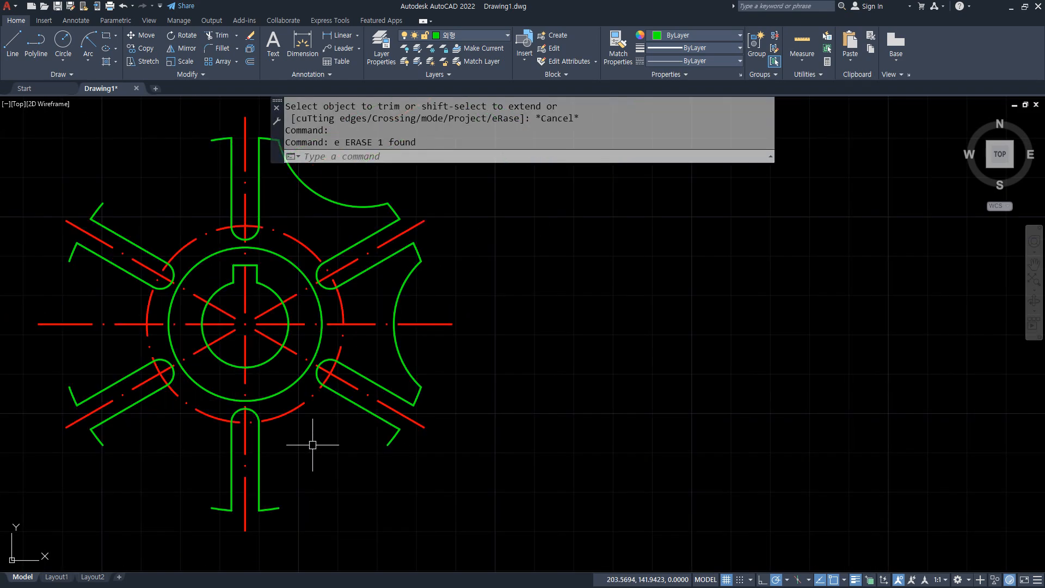
Draw a Start, End, Radius arc of radius 22 from the lower-right slot's lower end arc to the bottom slot's right end arc
middle_click_drag(313, 452, 498, 415)
left_click(92, 50)
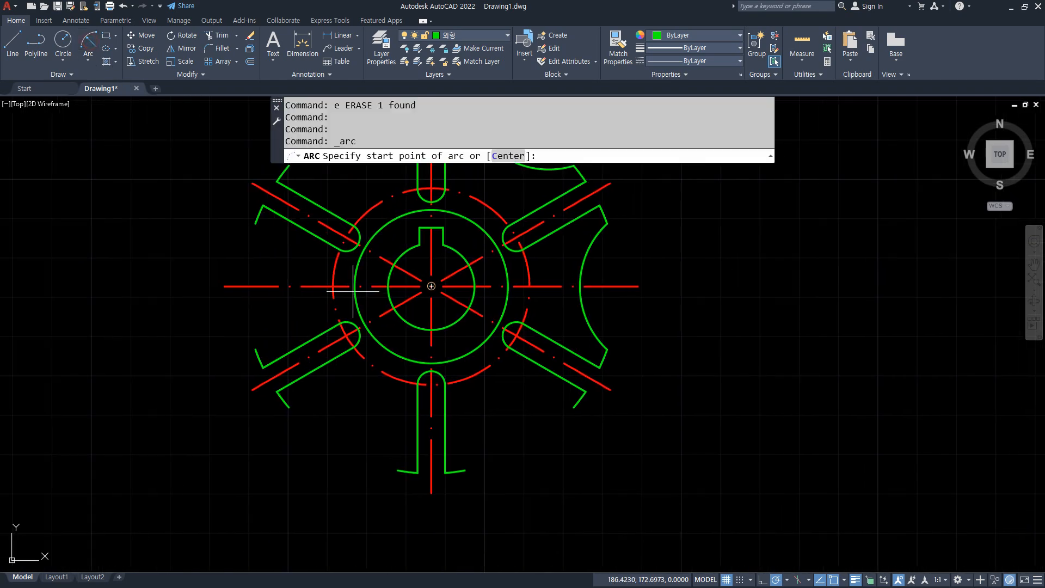
left_click(574, 407)
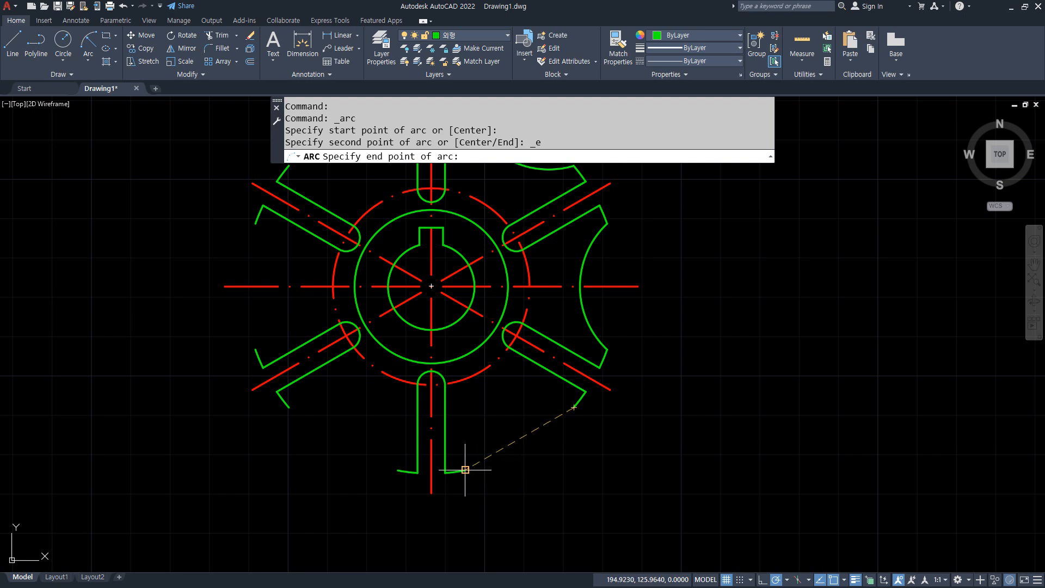
left_click(465, 469)
type("22")
key("Return")
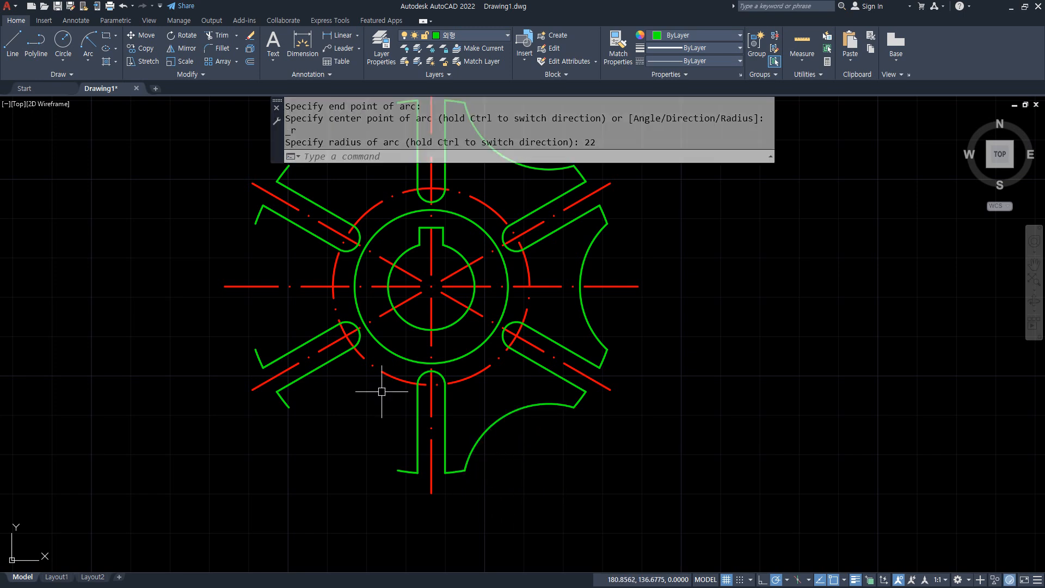
left_click(93, 38)
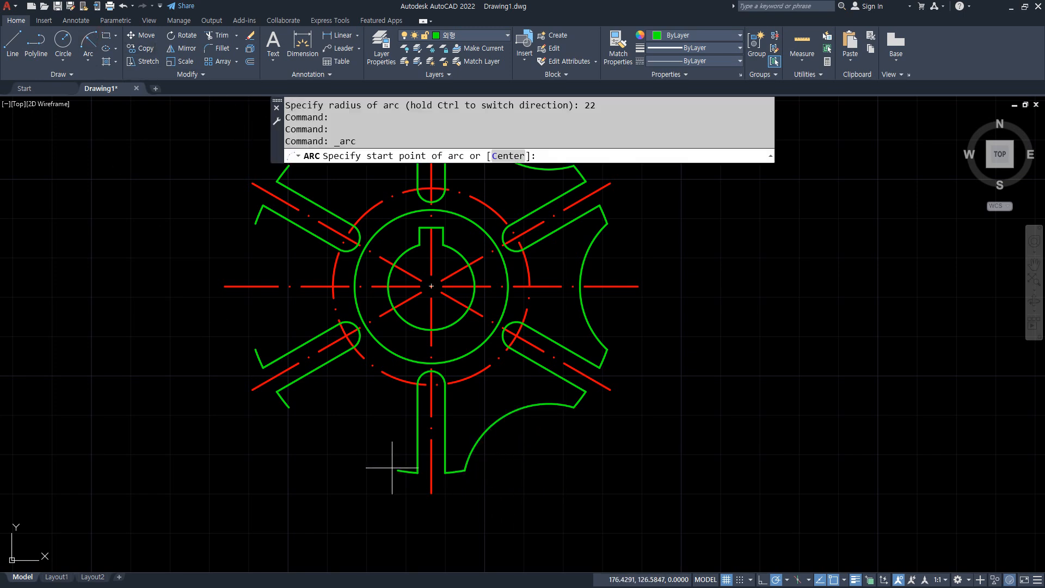
left_click(399, 469)
key("Escape")
Draw a radius 22 arc from the bottom slot's left end arc to the lower-left slot's lower end arc
left_click(84, 42)
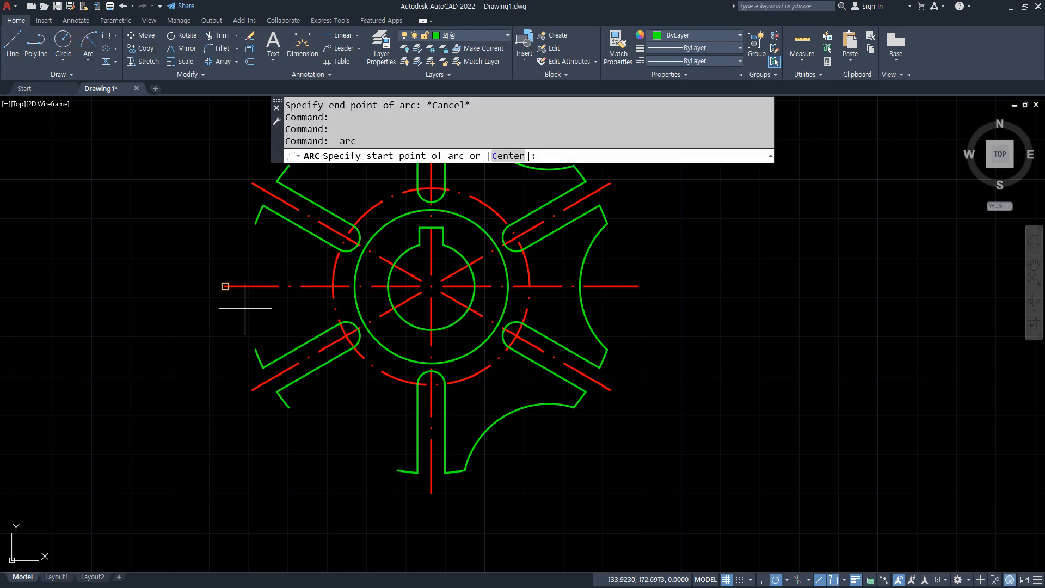
left_click(398, 469)
left_click(289, 406)
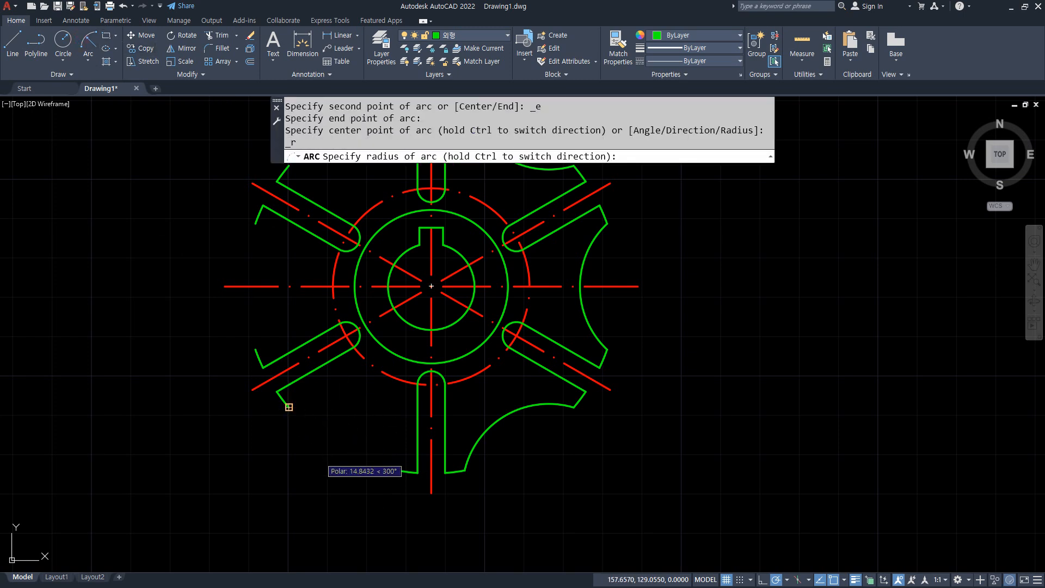
key("Return")
type("22")
key("Return")
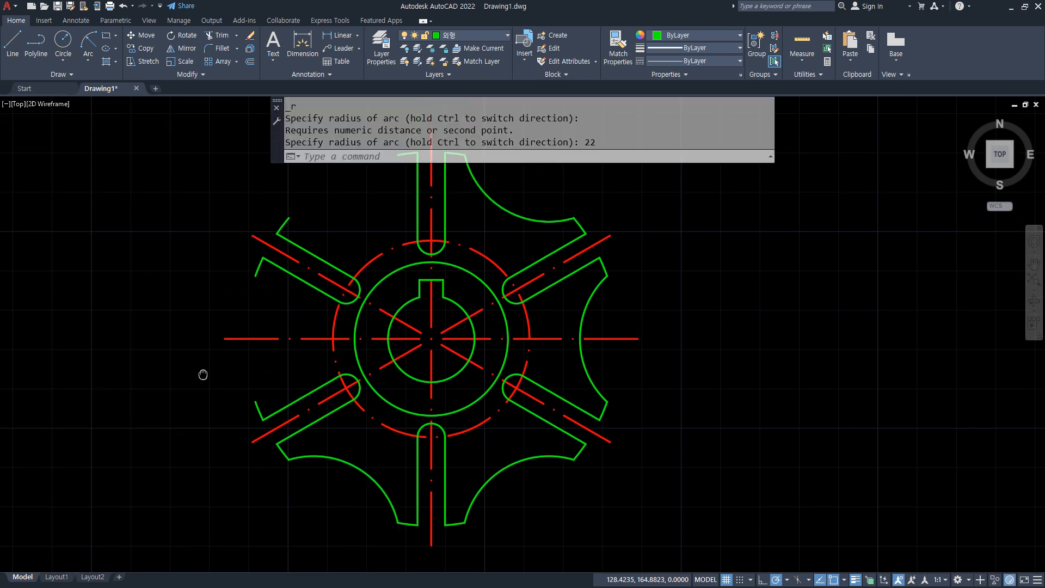
Draw a radius 22 arc between the facing end arcs of the lower-left and upper-left slots
left_click(88, 41)
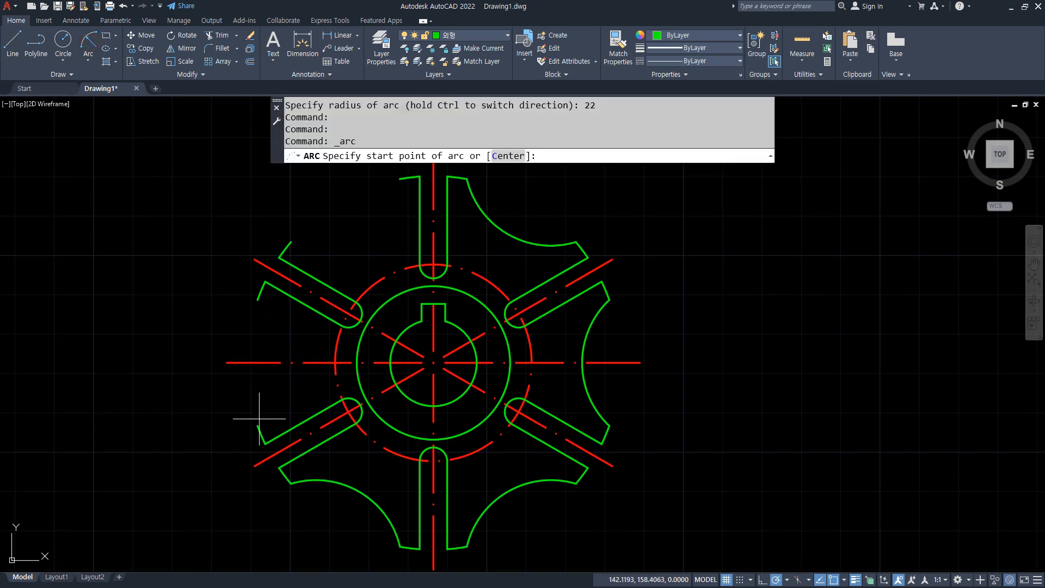
left_click(259, 423)
left_click(257, 300)
type("2")
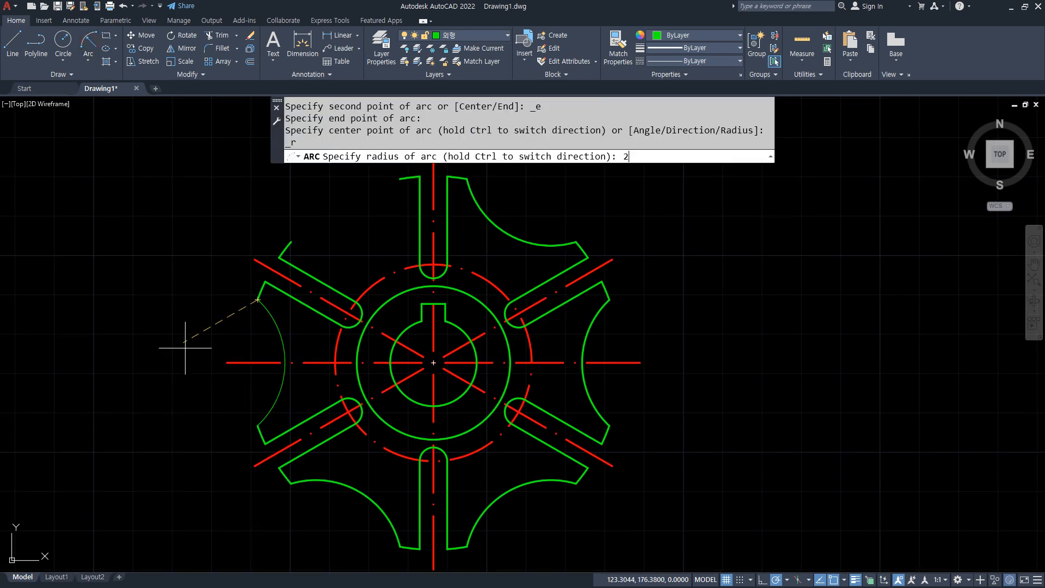
type("2")
key("Return")
Draw a radius 22 arc from the upper-left slot's upper end arc to the top slot's left end arc
middle_click_drag(210, 261, 164, 436)
left_click(89, 40)
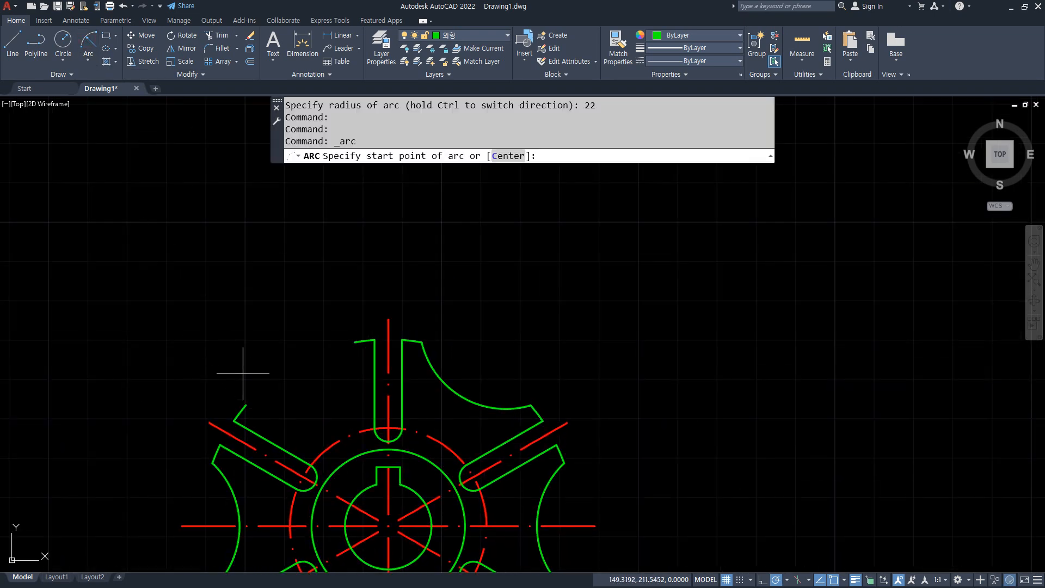
left_click(246, 405)
left_click(355, 342)
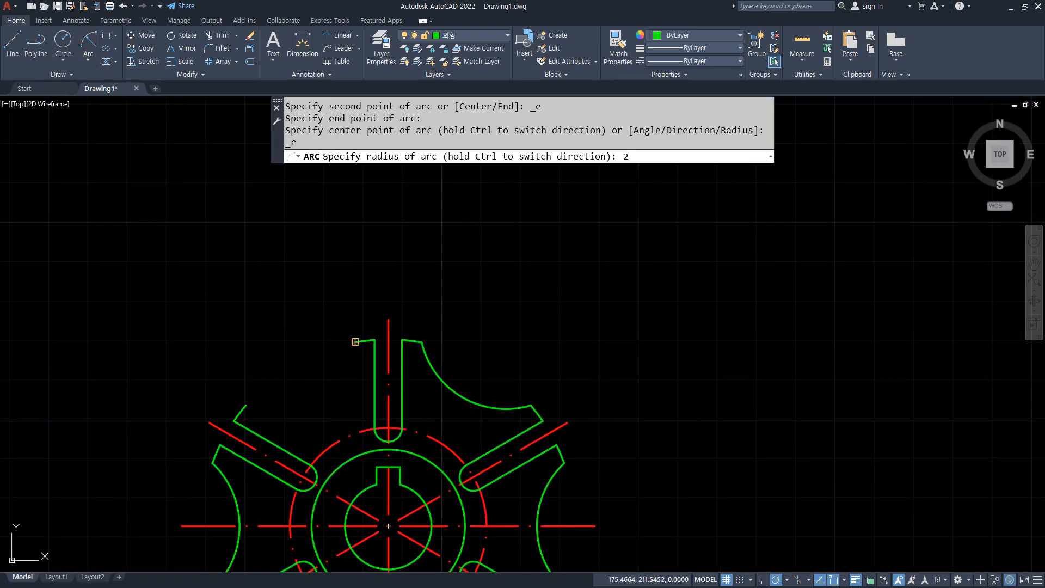
type("22")
key("Return")
scroll(326, 375, "down", 5)
scroll(395, 354, "up", 3)
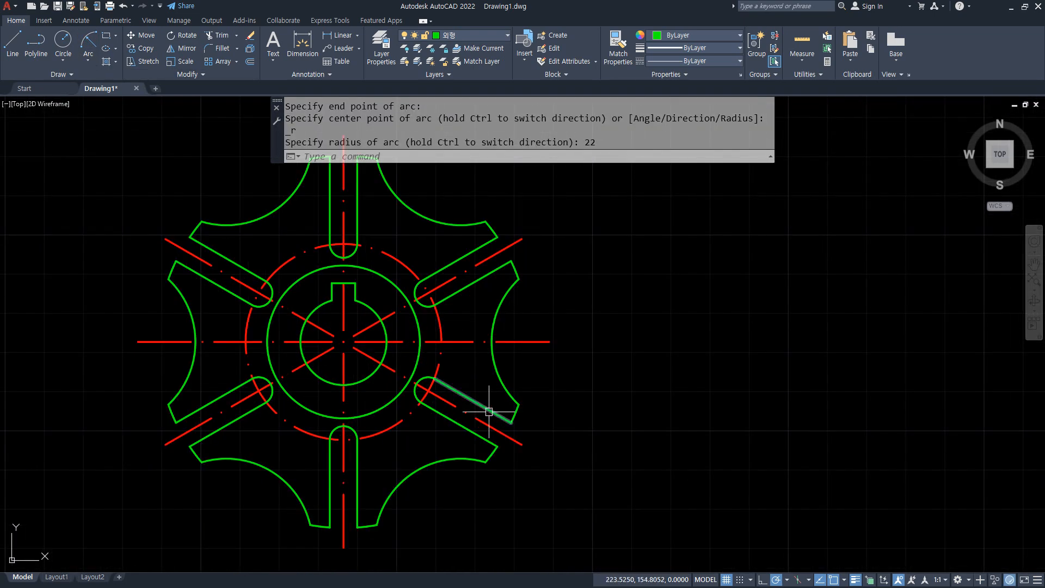
Erase the entire slotted part together with its centre lines
key("alt+Tab")
left_click(706, 11)
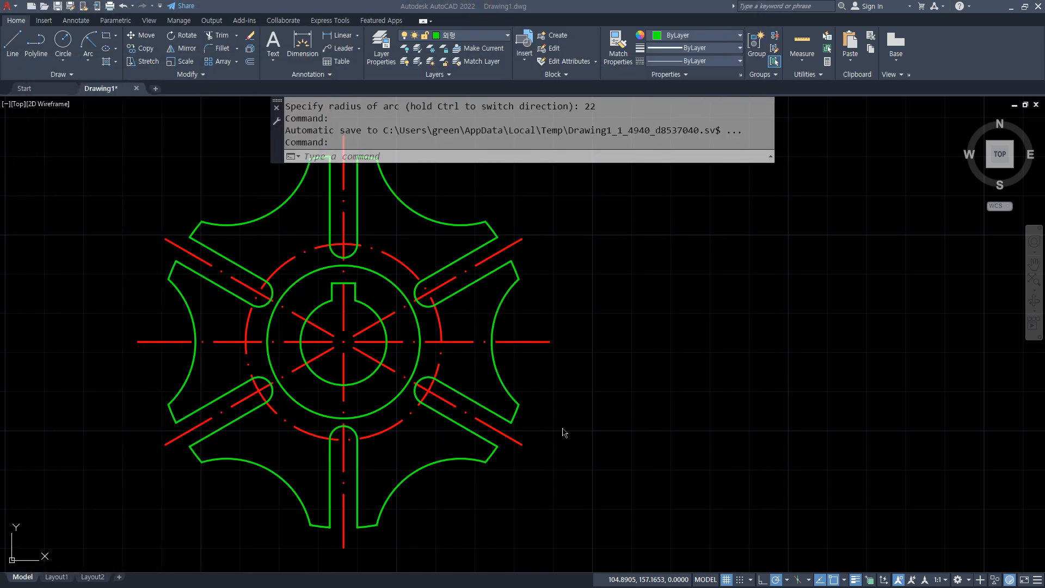
scroll(579, 467, "down", 8)
left_click(668, 531)
left_click(341, 374)
type("e")
key("Return")
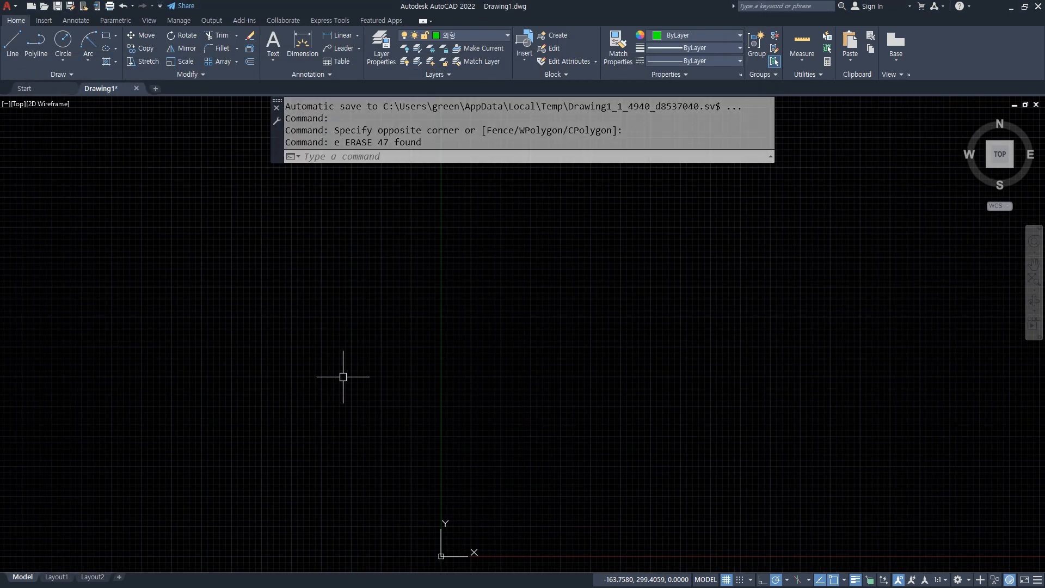
Draw a horizontal and a vertical construction line crossing at one point in the empty drawing
type("xl")
key("Return")
middle_click_drag(589, 364, 506, 275)
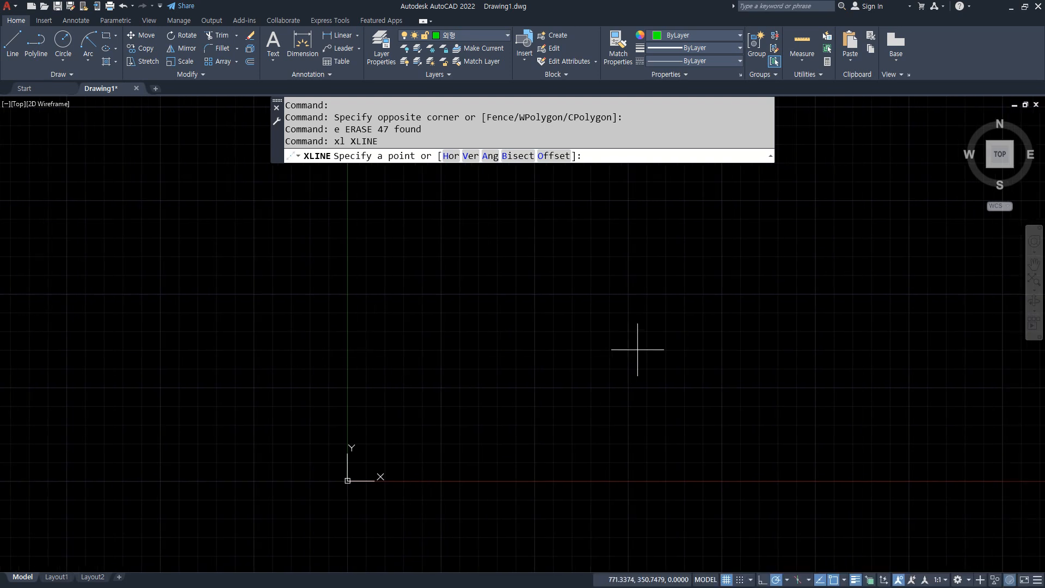
left_click(601, 314)
left_click(685, 314)
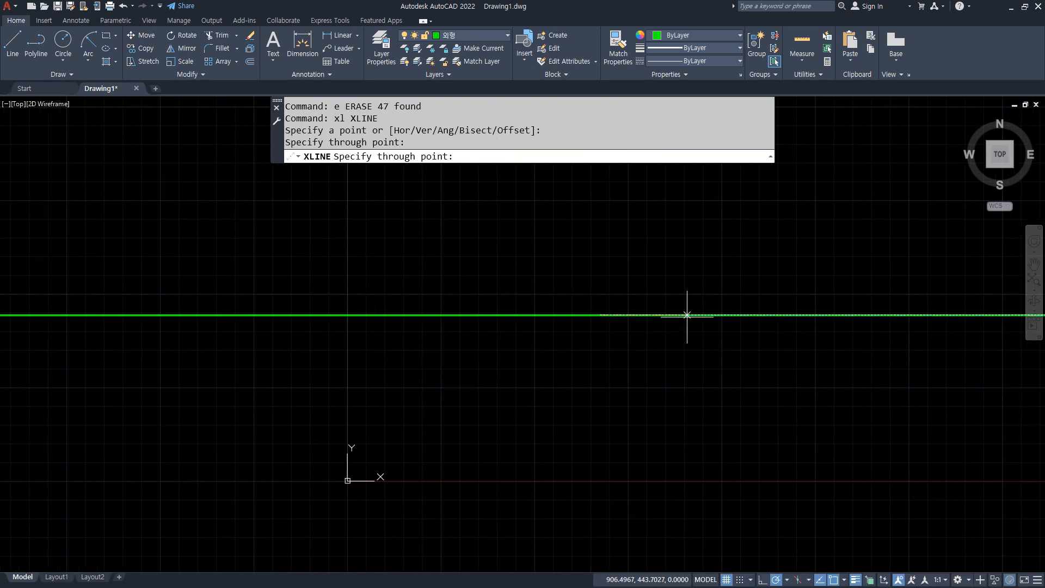
left_click(607, 248)
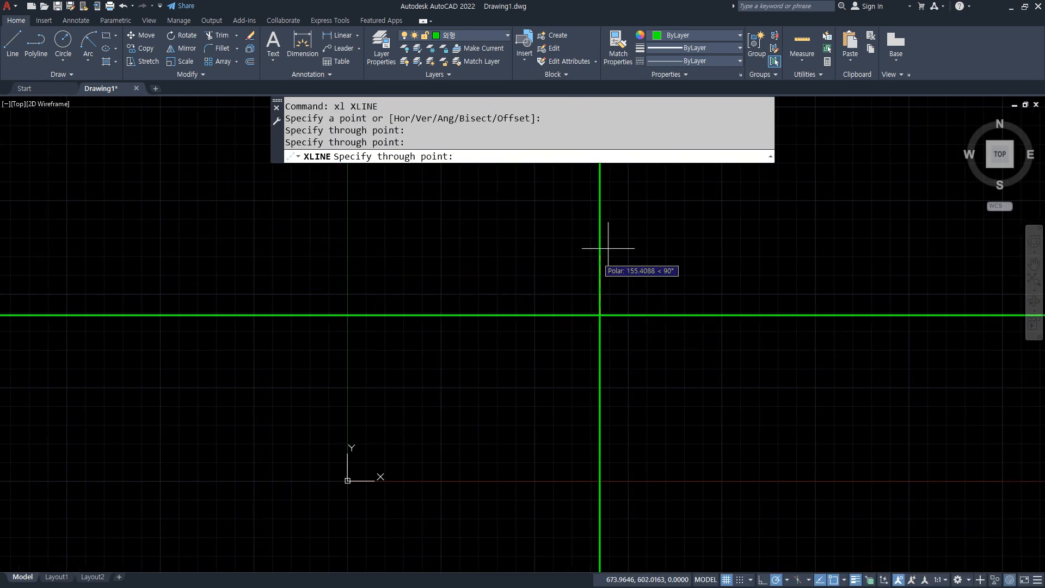
Change the polar tracking angle and add a 45° construction line through the crossing point
left_click(788, 580)
left_click(783, 475)
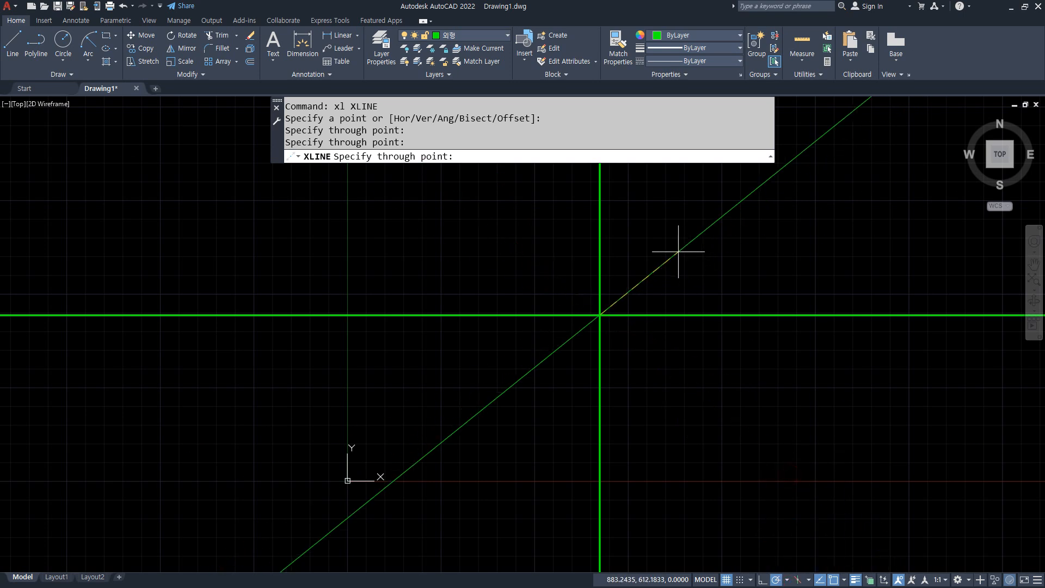
left_click(667, 248)
key("Return")
Trim away the part of the 45° line below and left of the crossing point
type("tr")
key("Return")
left_click(555, 359)
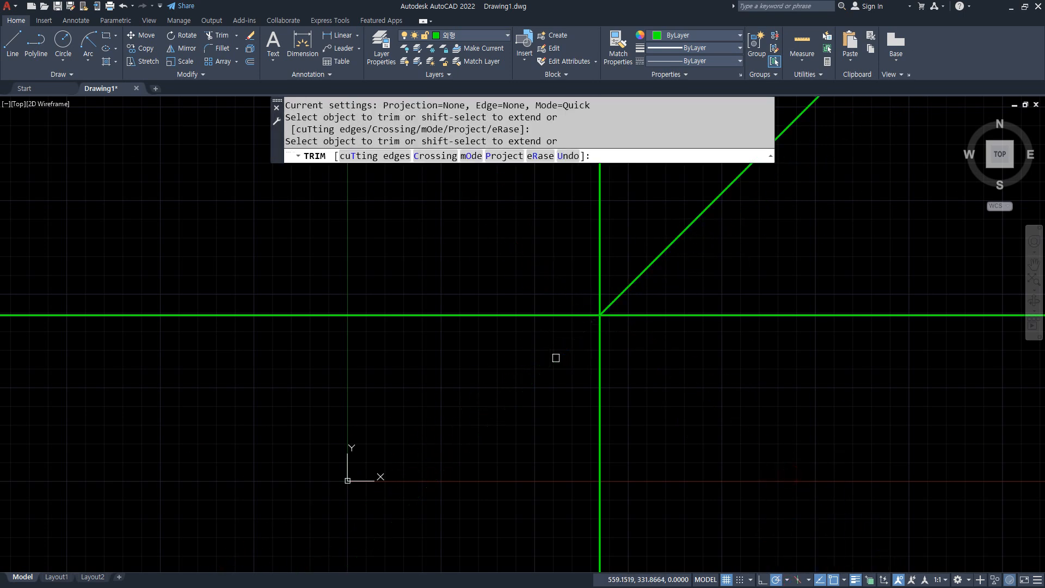
key("Return")
Offset the vertical construction line 120 to its left
type("o")
key("Return")
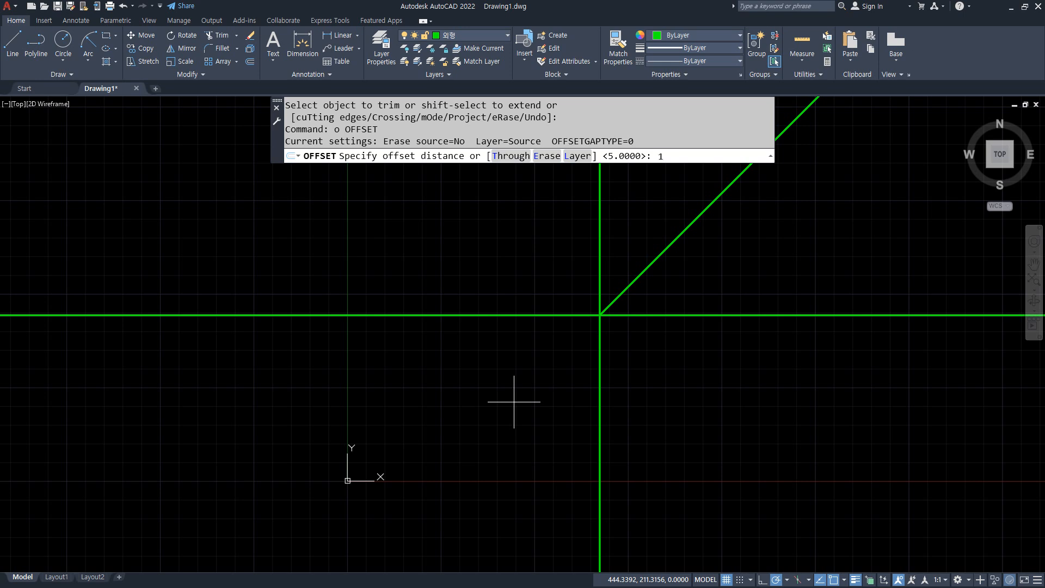
type("120")
key("Return")
left_click(600, 366)
left_click(493, 353)
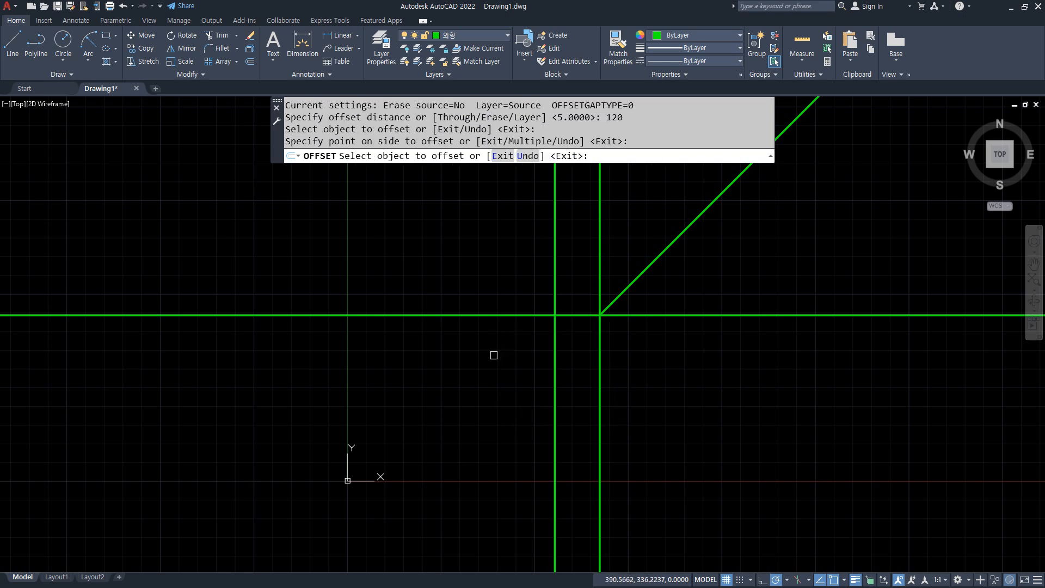
Offset the left vertical construction line 70 further to its left
key("Return")
key("Return")
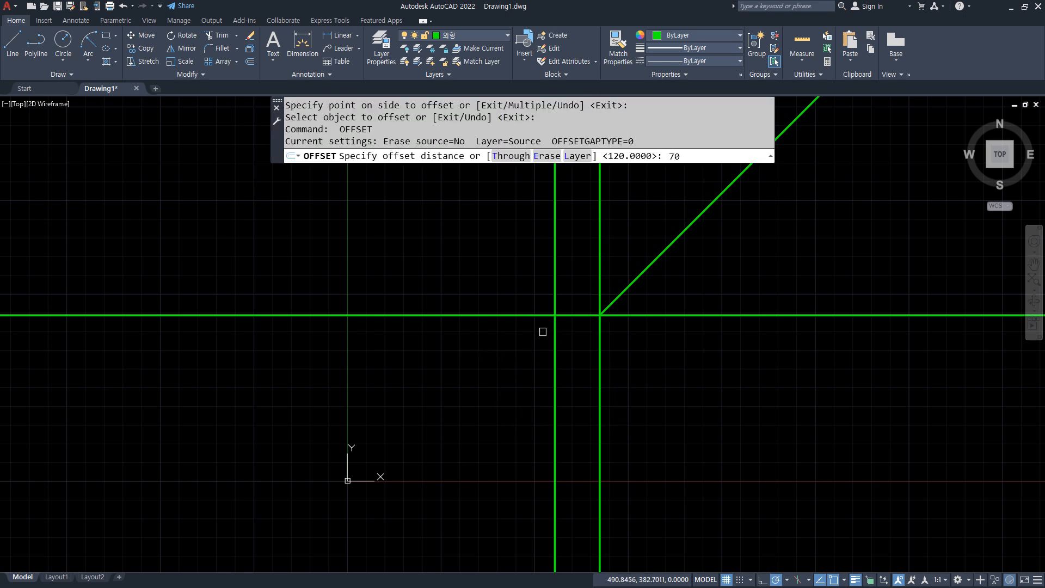
type("70")
key("Return")
left_click(554, 340)
left_click(496, 345)
key("Return")
Offset the horizontal construction line 100 downward
key("Return")
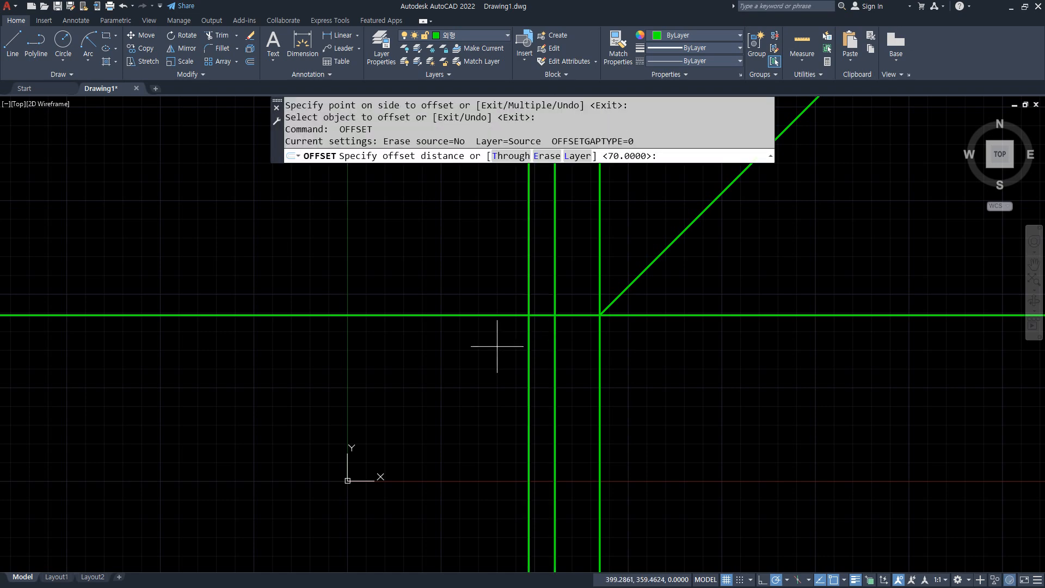
type("100")
key("Return")
left_click(495, 314)
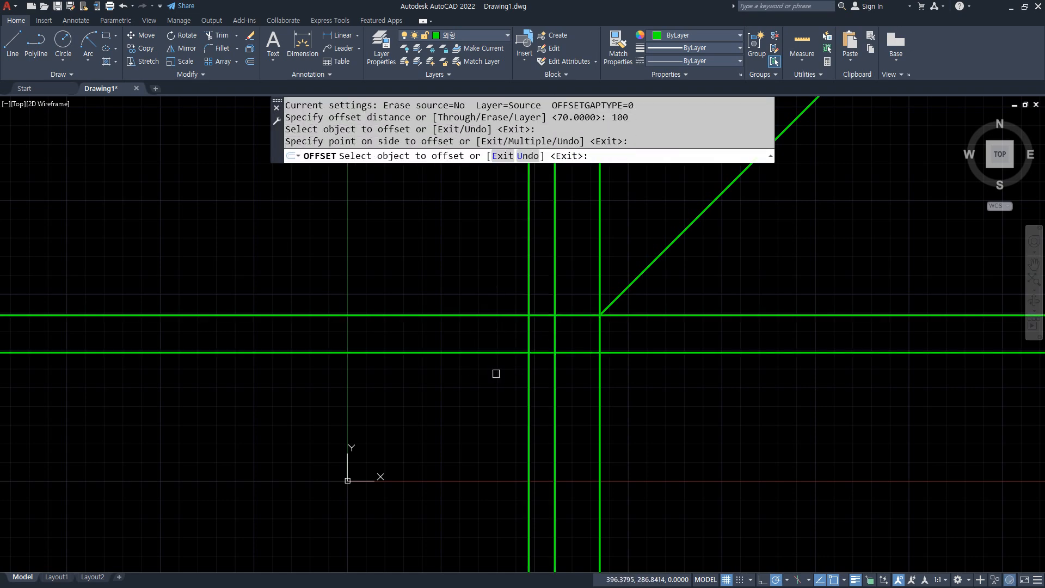
left_click(497, 373)
key("Return")
Trim the vertical lines below the lower horizontal line and both horizontal lines left of the leftmost vertical
type("tr")
key("Return")
left_click(743, 397)
left_click(478, 397)
key("Return")
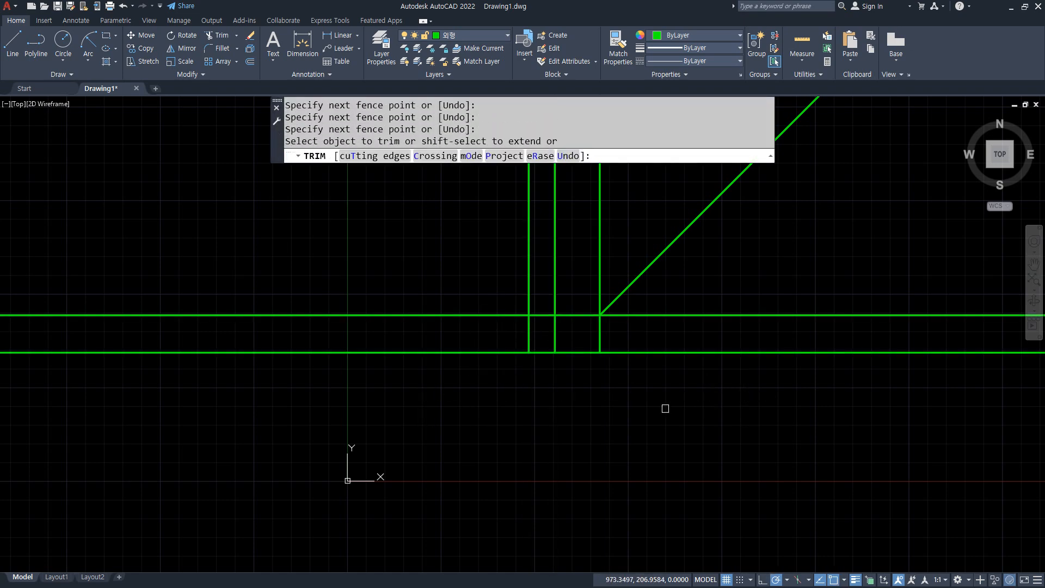
left_click(450, 411)
left_click(439, 265)
key("Return")
Draw a line from left of the verticals horizontally to the 45° line, then straight down to the lower horizontal line
scroll(599, 337, "up", 4)
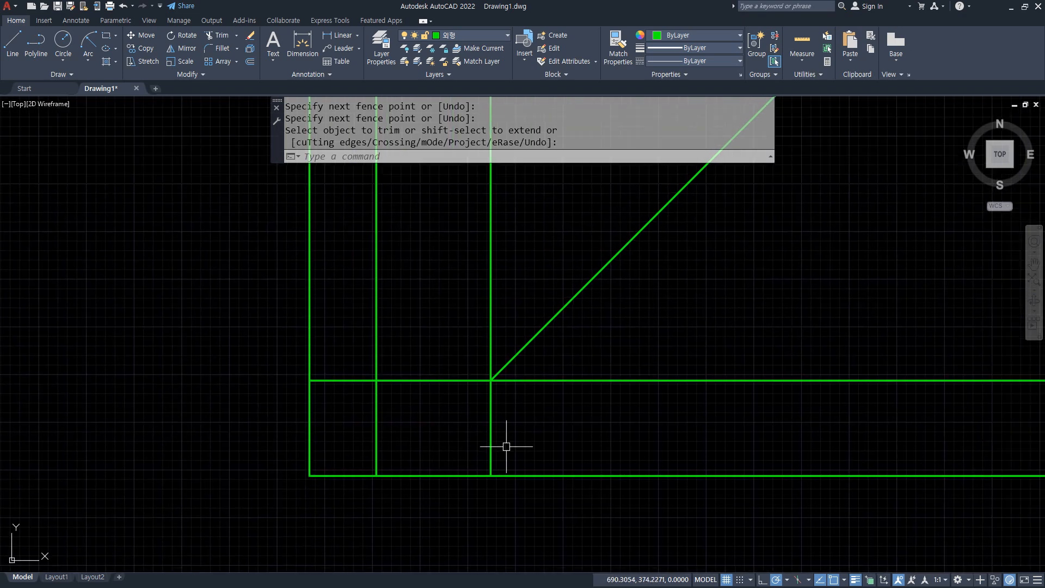
key("Return")
type("l")
key("Return")
left_click(195, 294)
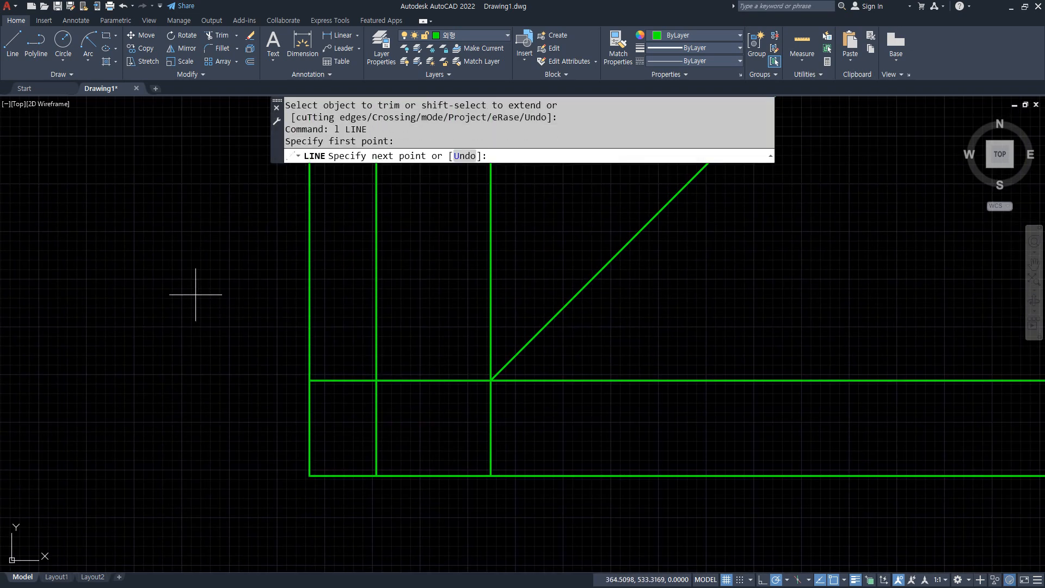
left_click(576, 295)
left_click(576, 475)
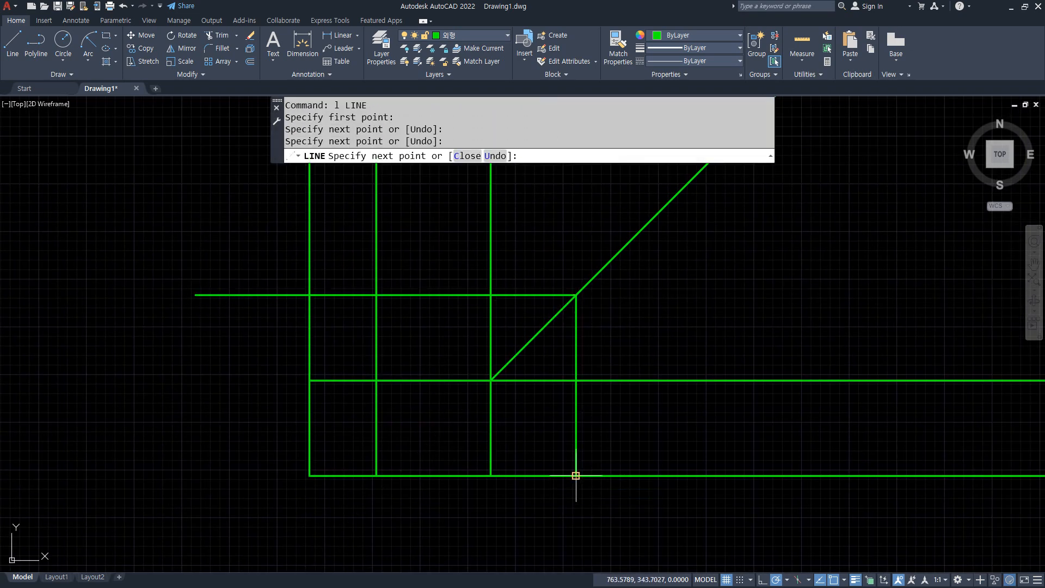
key("Return")
Offset the new vertical projection line 55 to the right twice in succession
type("o")
key("Return")
type("55")
key("Return")
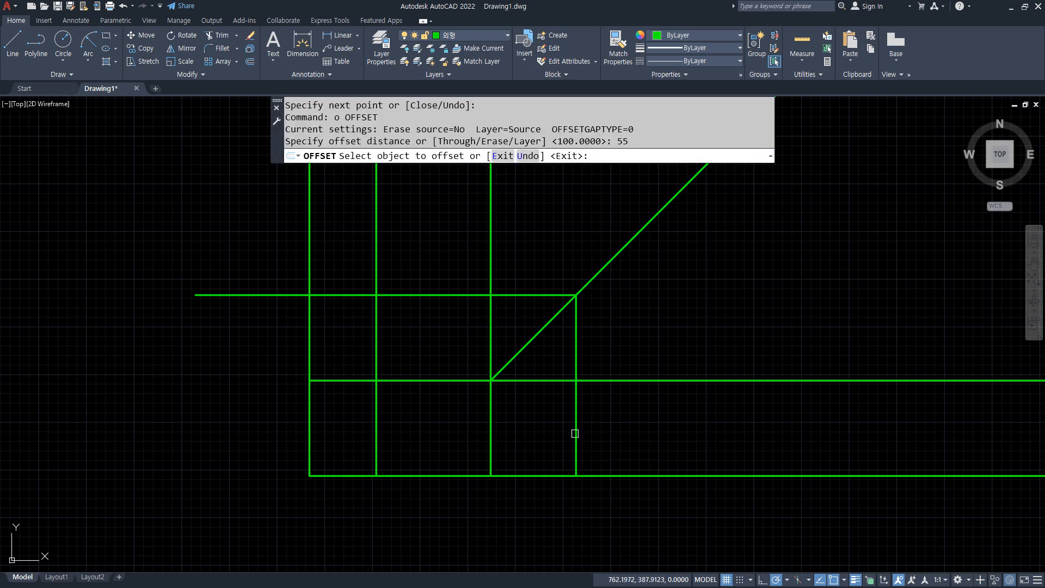
left_click(576, 429)
left_click(639, 424)
left_click(626, 424)
left_click(642, 414)
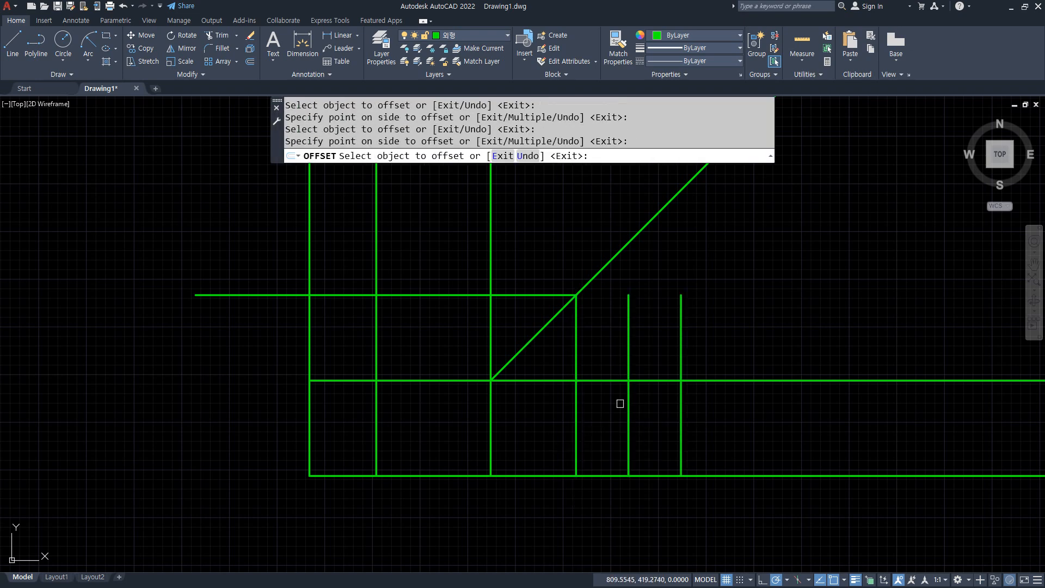
Offset the new horizontal projection line 55 upward twice in succession
left_click(465, 295)
left_click(451, 253)
left_click(448, 242)
left_click(441, 214)
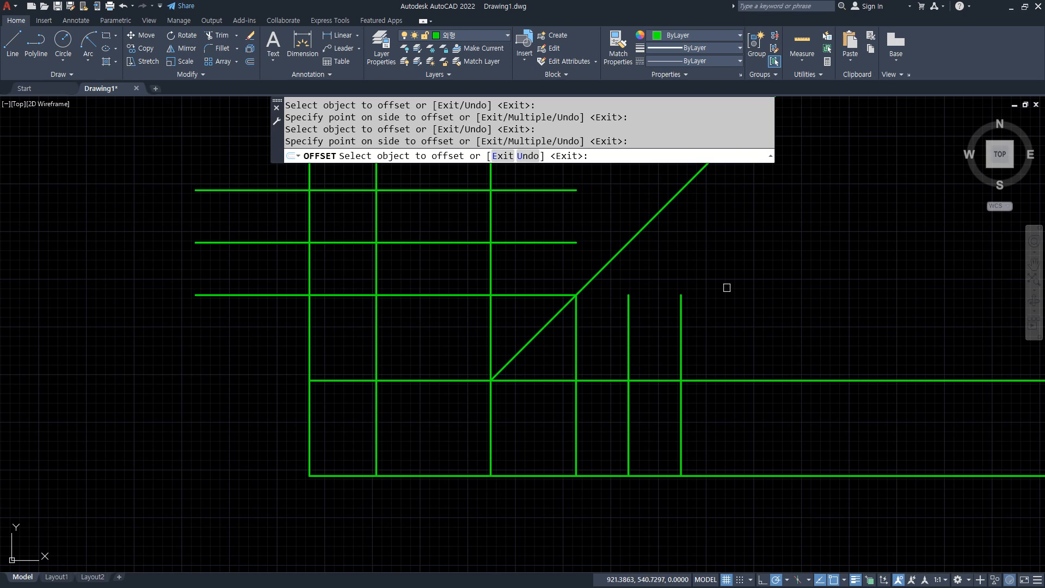
key("Return")
Fillet the rightmost vertical line and the 45° line with radius 0 into a sharp corner
type("f")
key("Return")
left_click(679, 304)
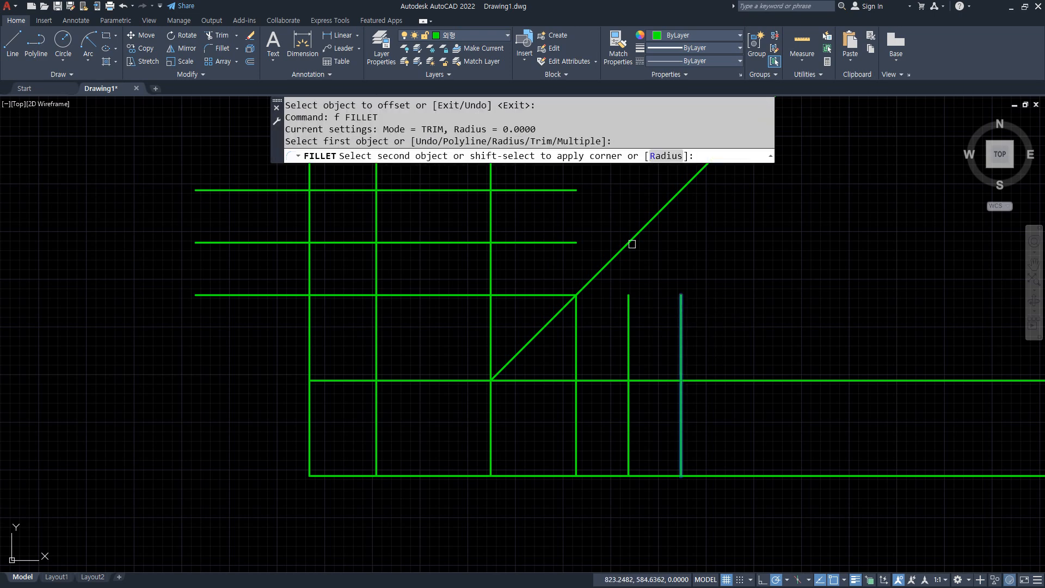
left_click(629, 241)
Trim the excess projection lines with fences, leaving divided rectangular outlines for the top, front and side views
type("tr")
key("Return")
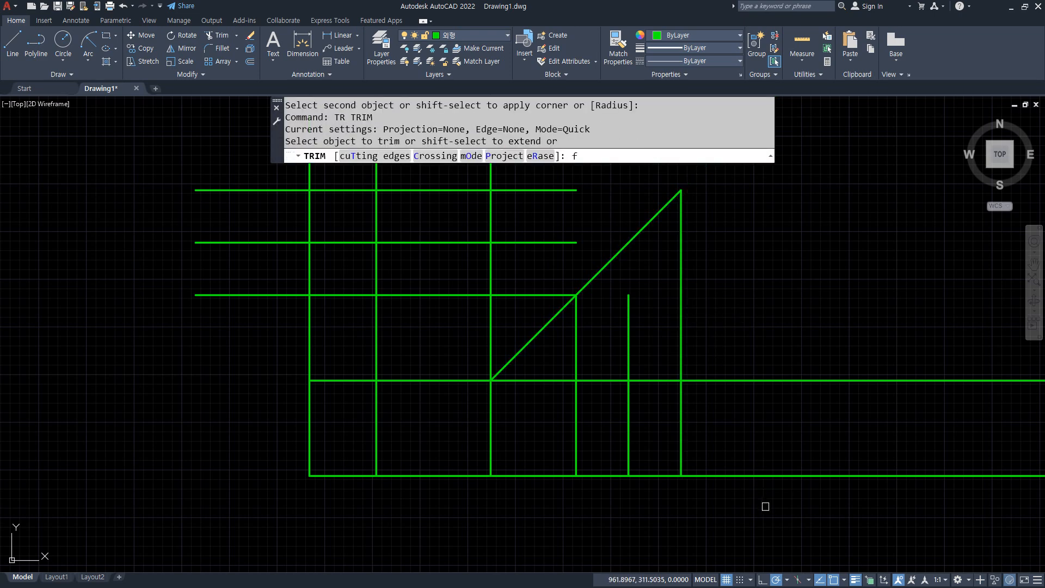
type("f")
key("Return")
left_click(785, 524)
left_click(758, 355)
left_click(546, 369)
left_click(543, 510)
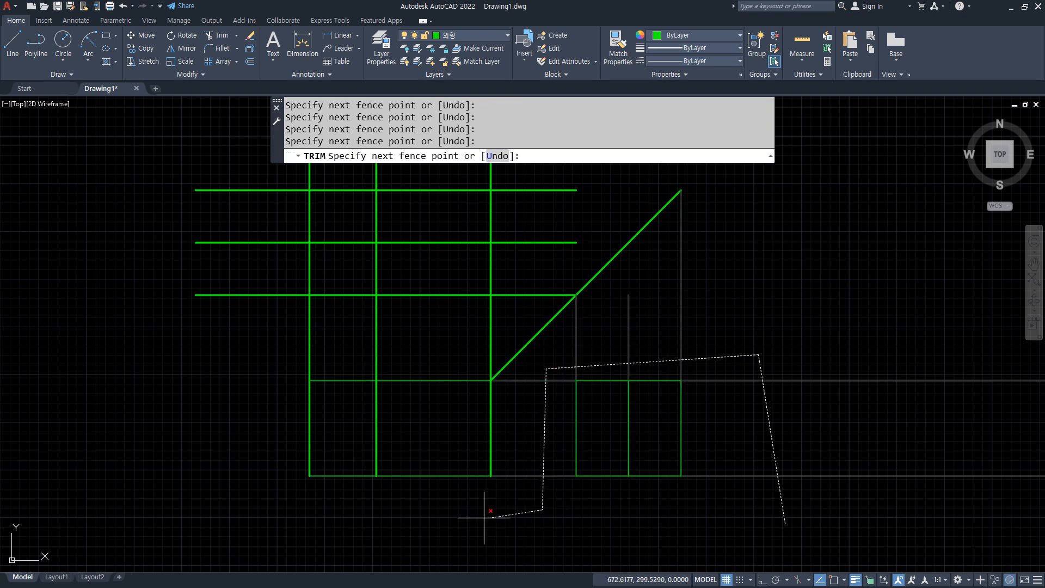
left_click(506, 315)
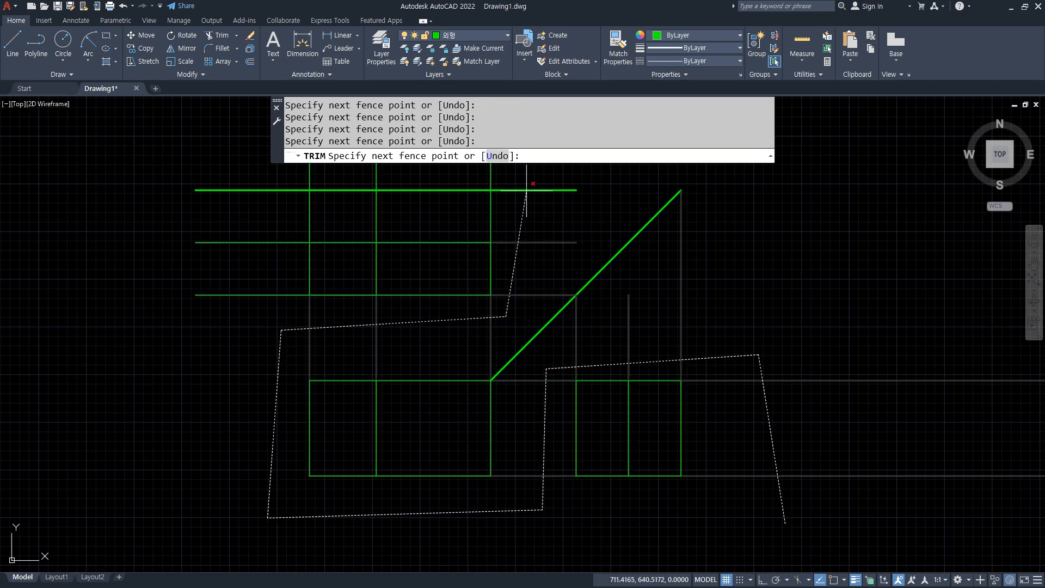
left_click(521, 183)
left_click(205, 361)
key("Return")
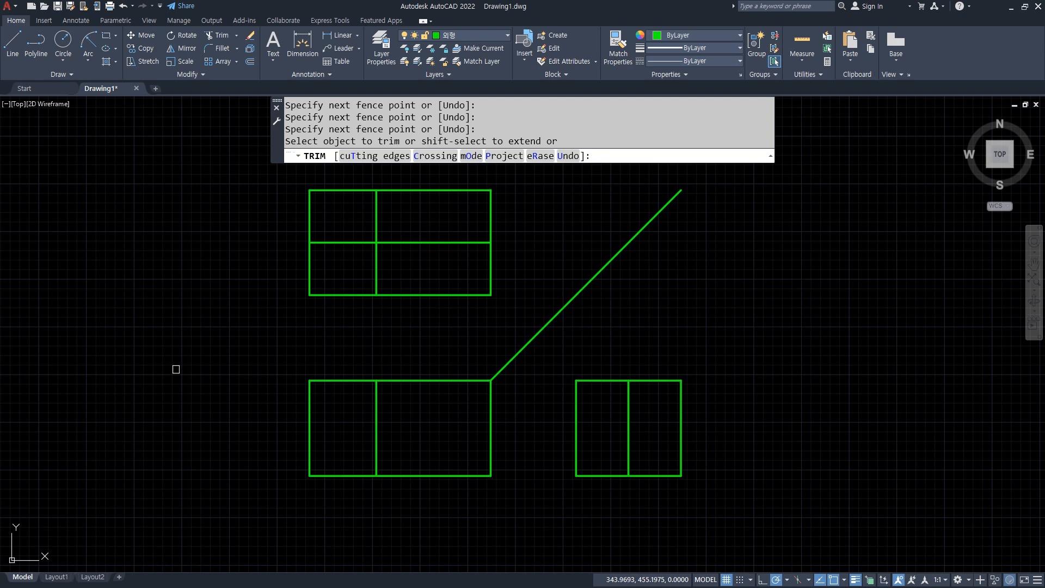
key("Return")
Draw a closed four-sided outline in the top view, joining the outer ends of its two inner dividing lines
type("l")
key("Return")
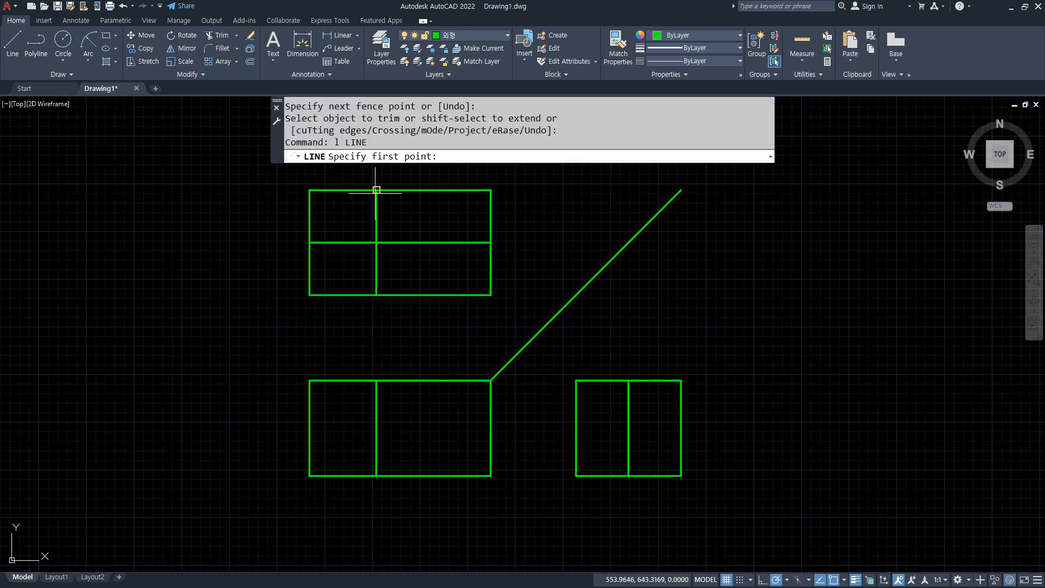
left_click(376, 190)
left_click(309, 243)
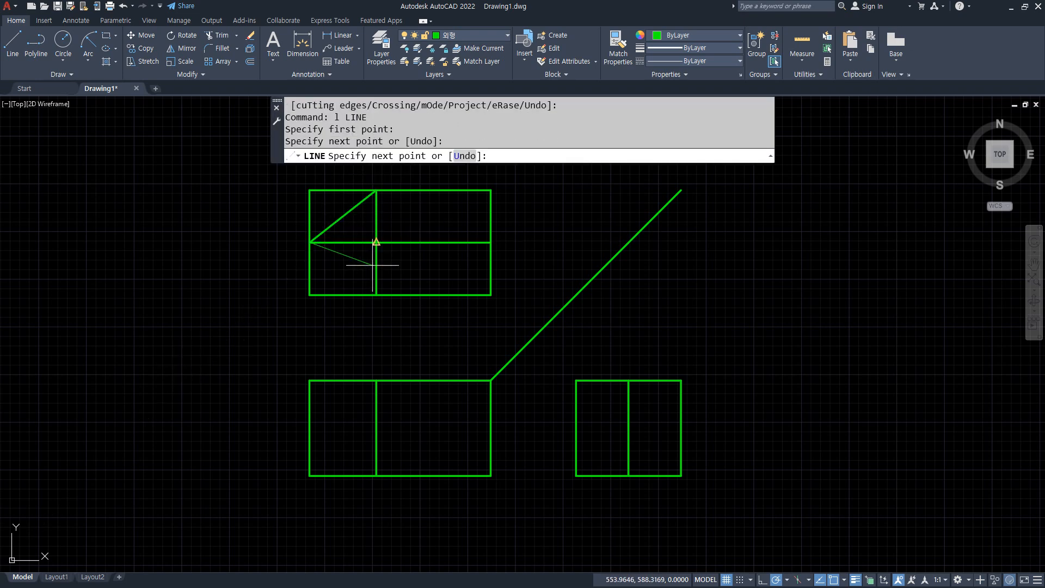
left_click(376, 294)
left_click(490, 242)
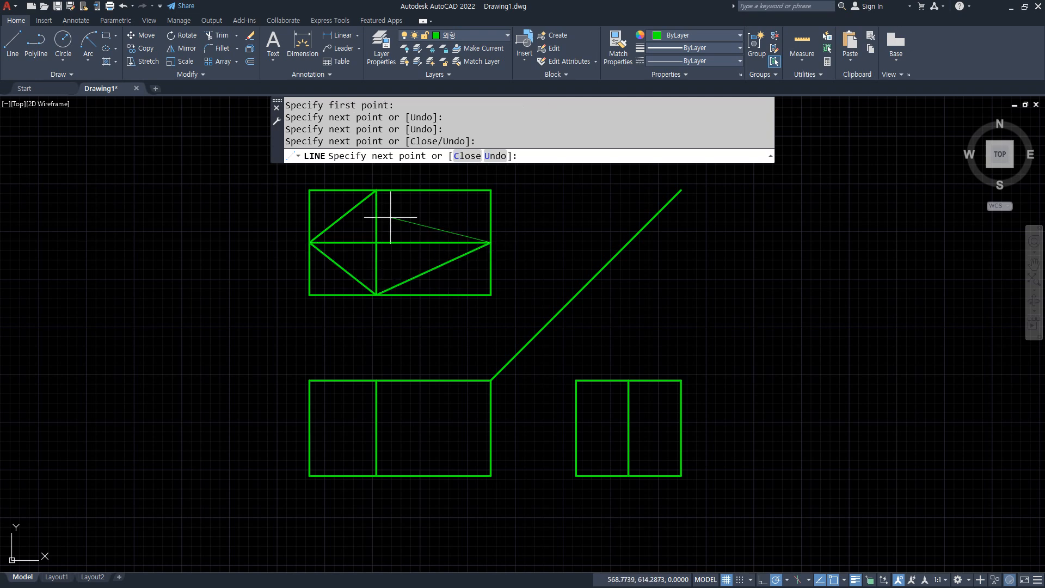
left_click(376, 190)
key("Return")
Draw the front view's two sloping edges from the bottom corners to the top of its inner vertical line
key("Return")
left_click(309, 475)
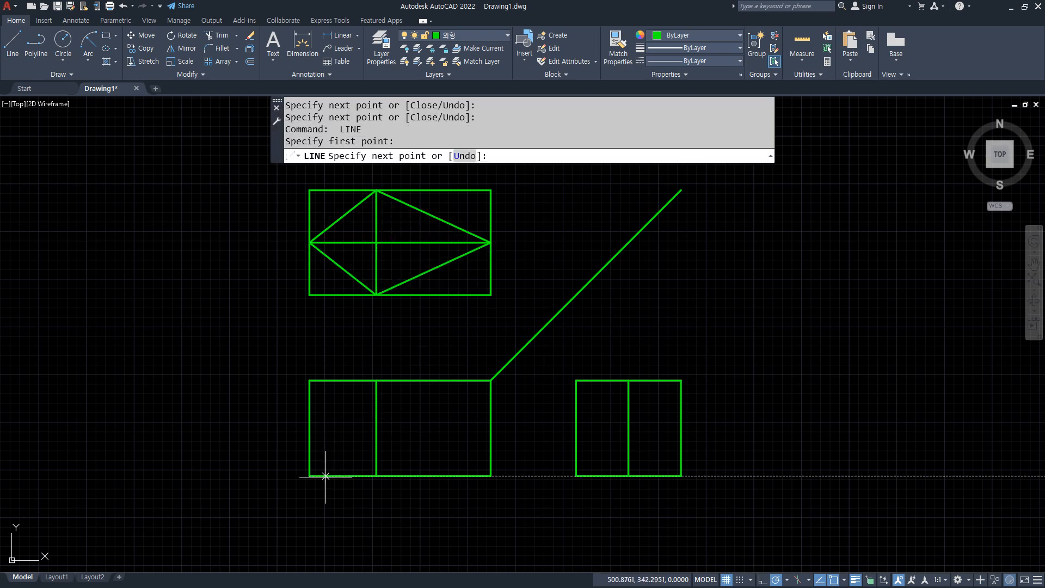
left_click(376, 380)
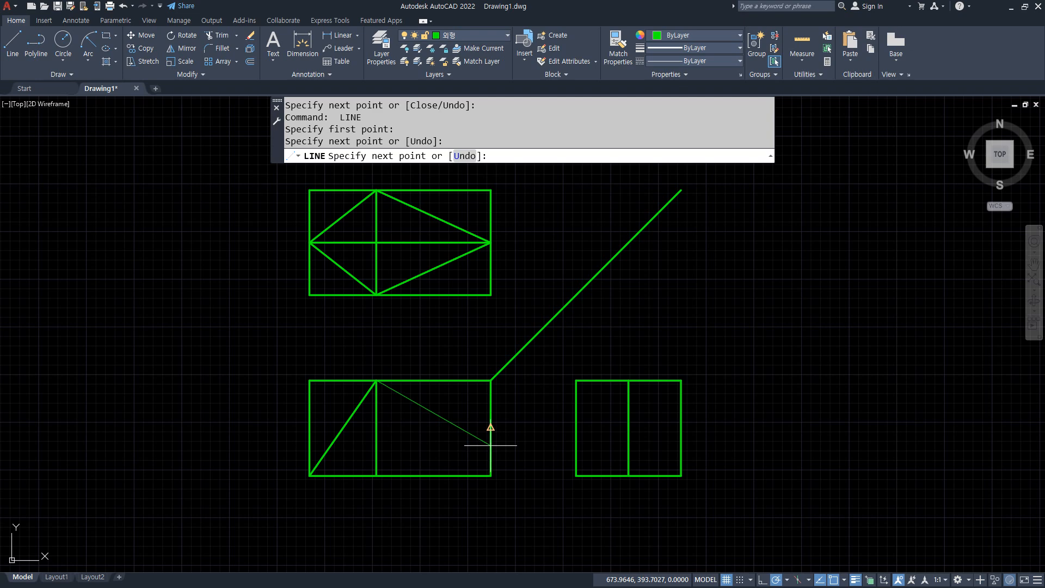
left_click(490, 475)
key("Return")
Draw the side view's two sloping edges from the bottom corners to the top of its centre line
key("Return")
left_click(575, 475)
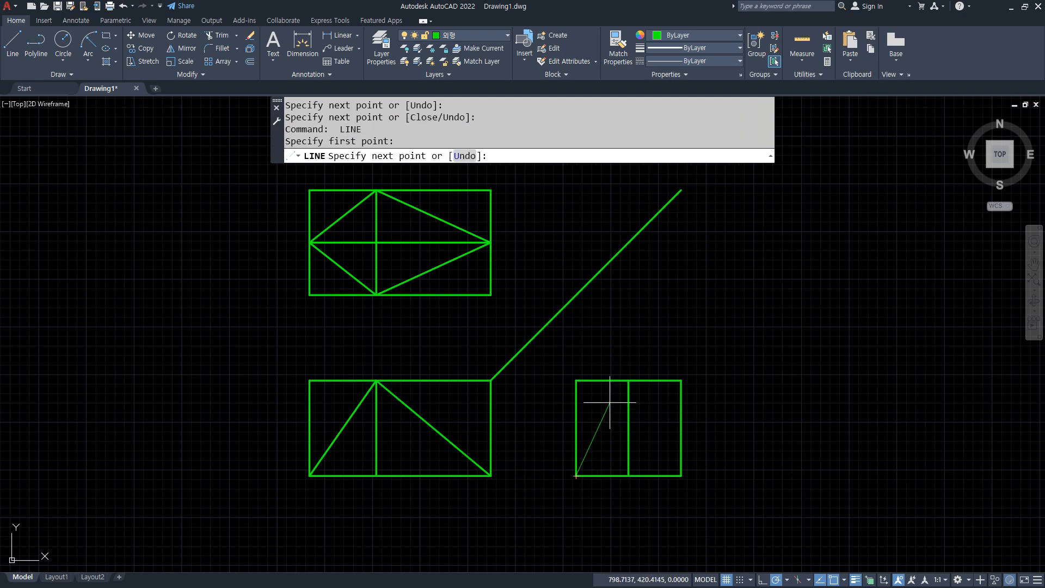
left_click(629, 379)
left_click(680, 475)
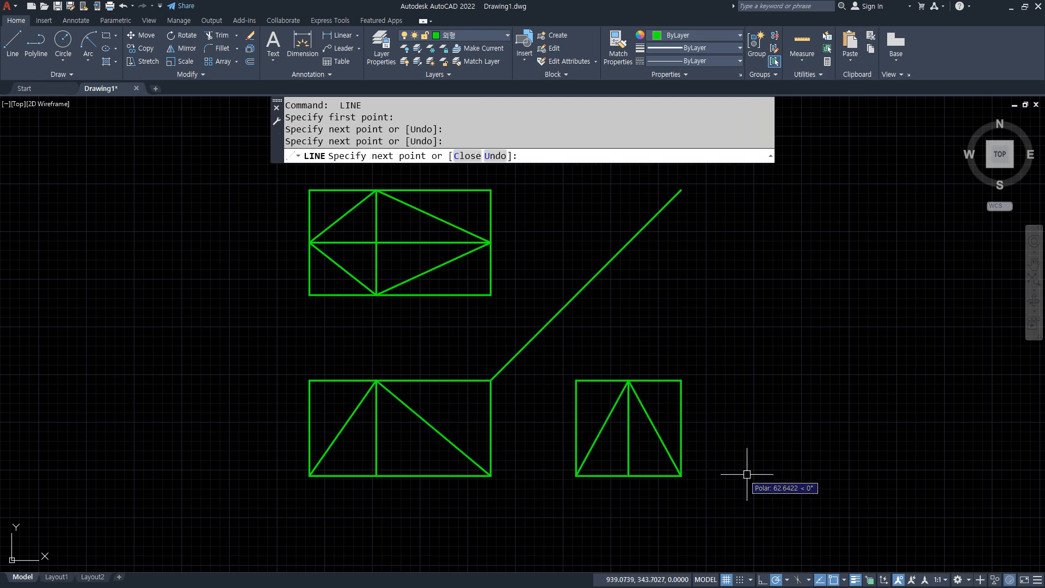
key("space")
type("e")
key("space")
type("f")
key("space")
left_click_drag(661, 331, 655, 319)
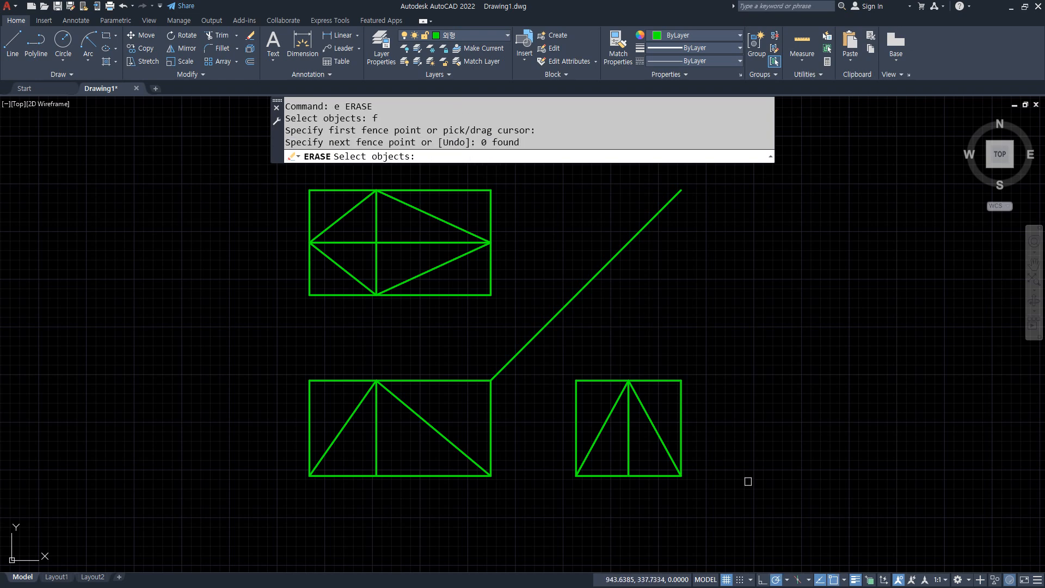
key("Escape")
key("Escape")
Erase the top view's rectangle and the upper and side edges of the front and side view rectangles with a fence
type("e")
key("space")
type("f")
key("space")
left_click(733, 449)
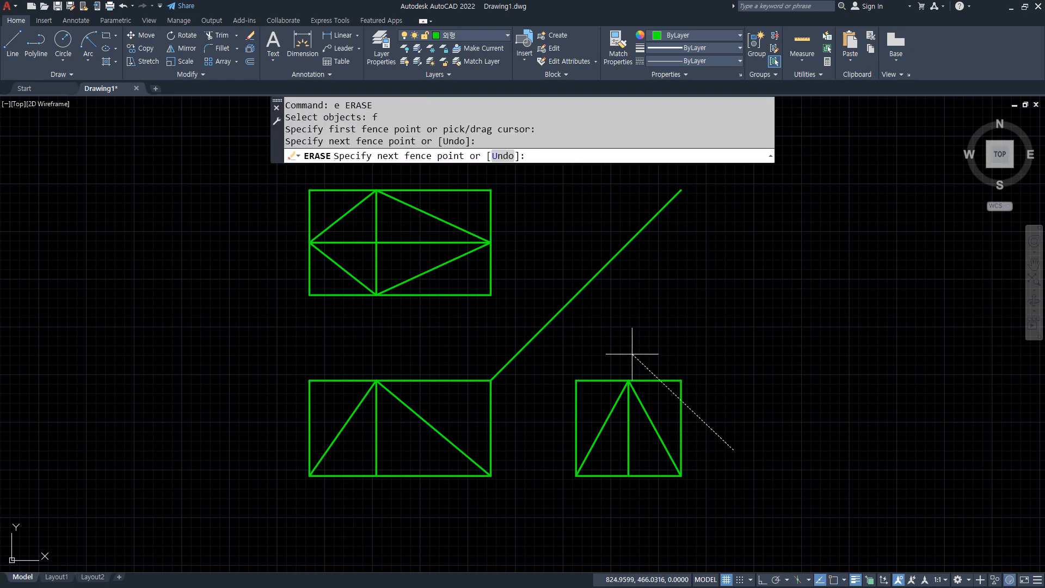
left_click(618, 324)
left_click(541, 458)
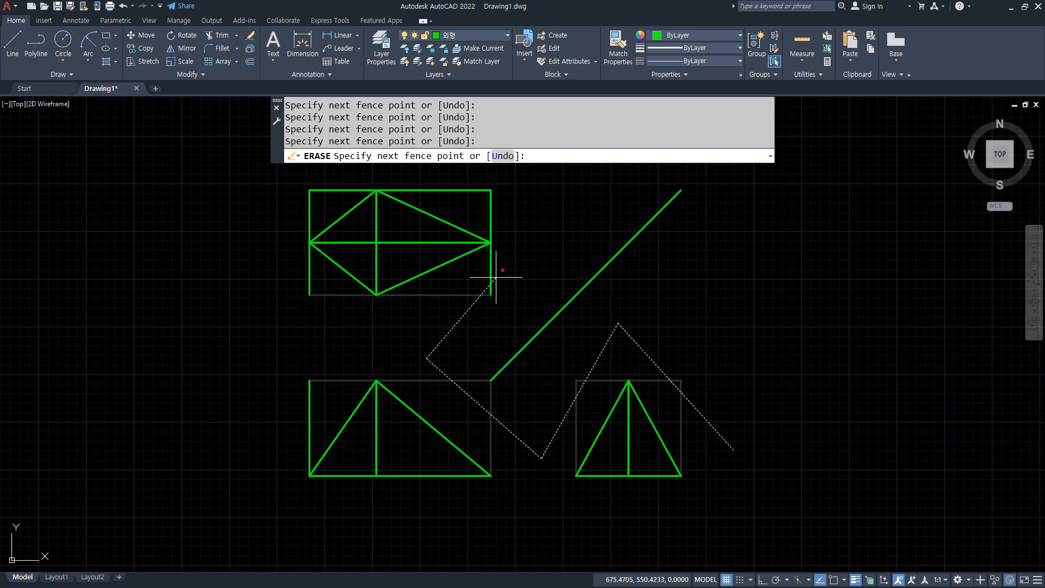
left_click(538, 242)
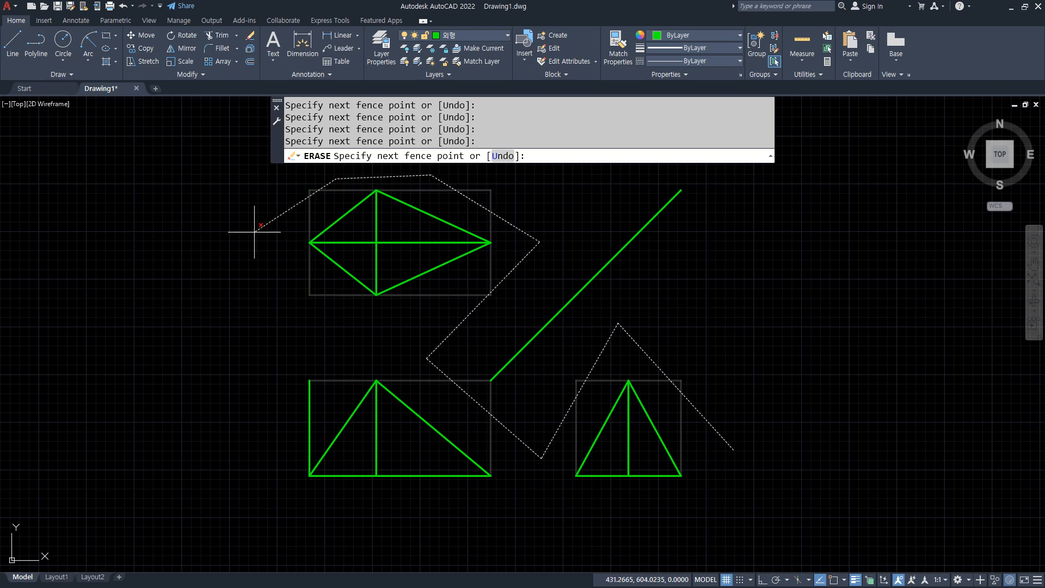
key("Return")
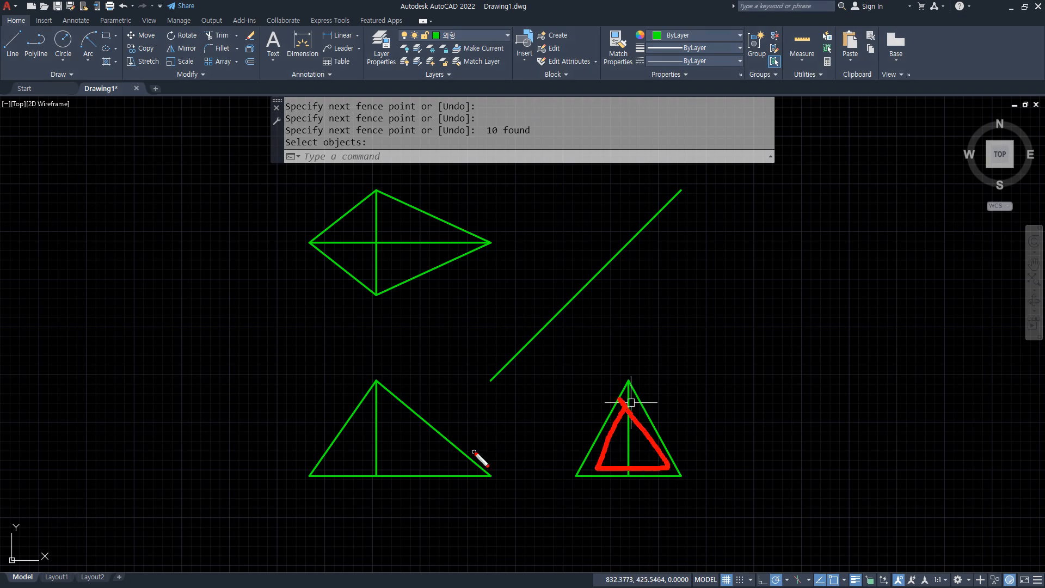
Offset the base line of the side view triangle 10 upward
scroll(550, 457, "up", 4)
scroll(711, 457, "down", 2)
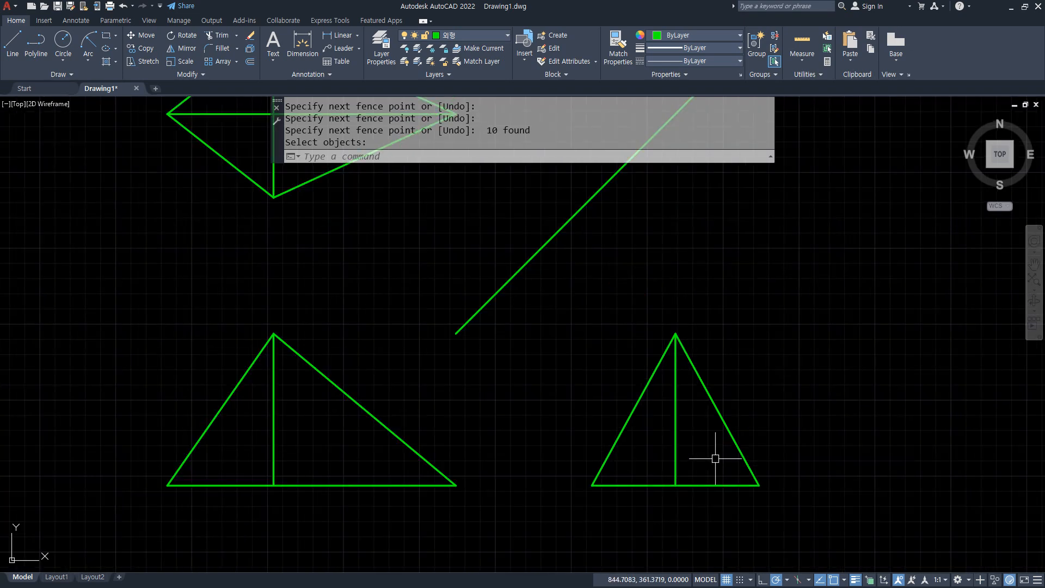
type("o")
key("Return")
type("10")
key("Return")
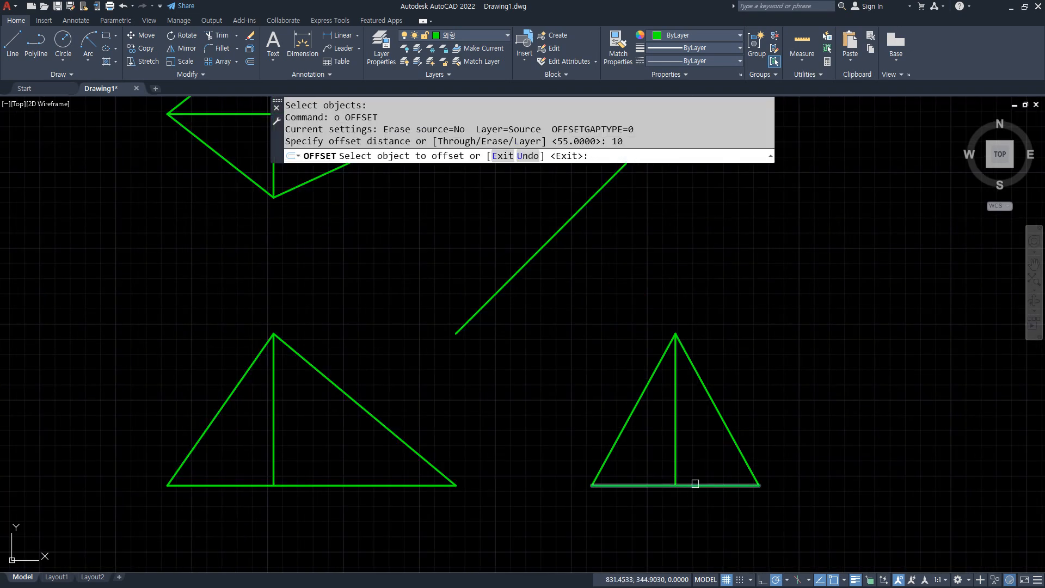
left_click(693, 484)
left_click(700, 442)
key("Return")
Offset the side view's vertical centre line 30 to both sides
scroll(700, 442, "up", 4)
middle_click_drag(700, 462, 575, 418)
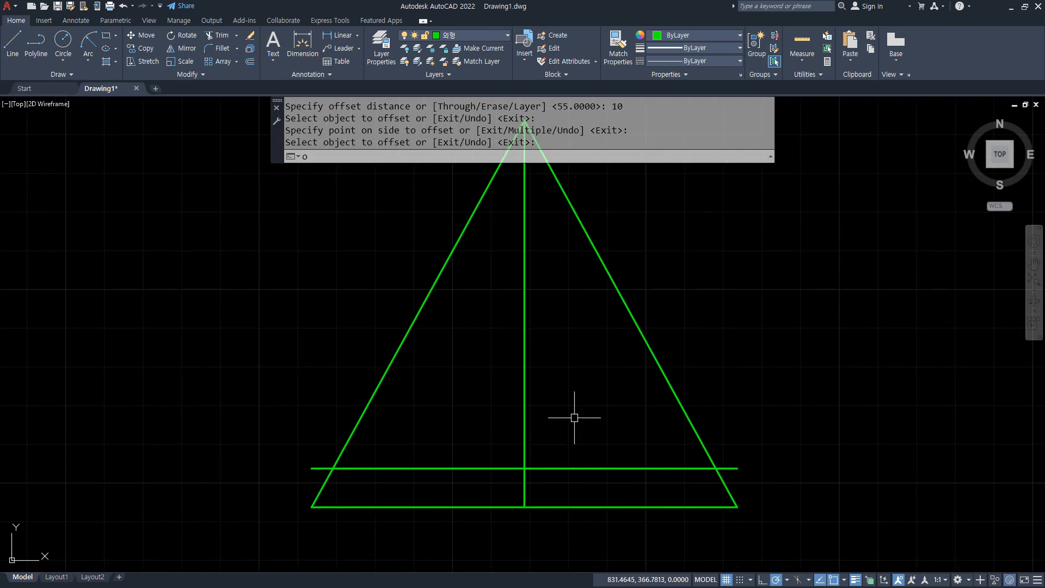
type("o")
key("Return")
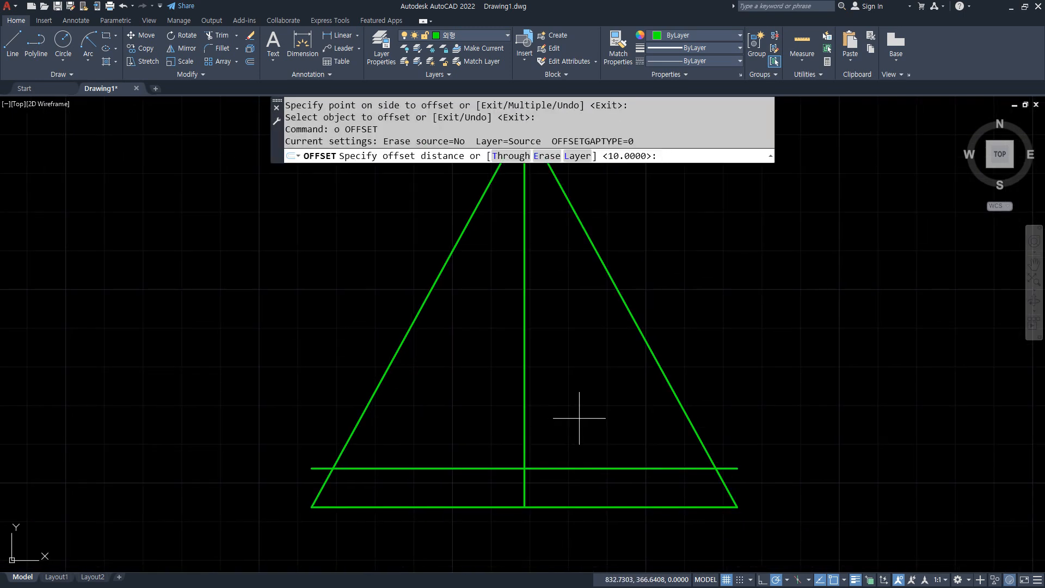
type("30")
key("Return")
left_click(524, 401)
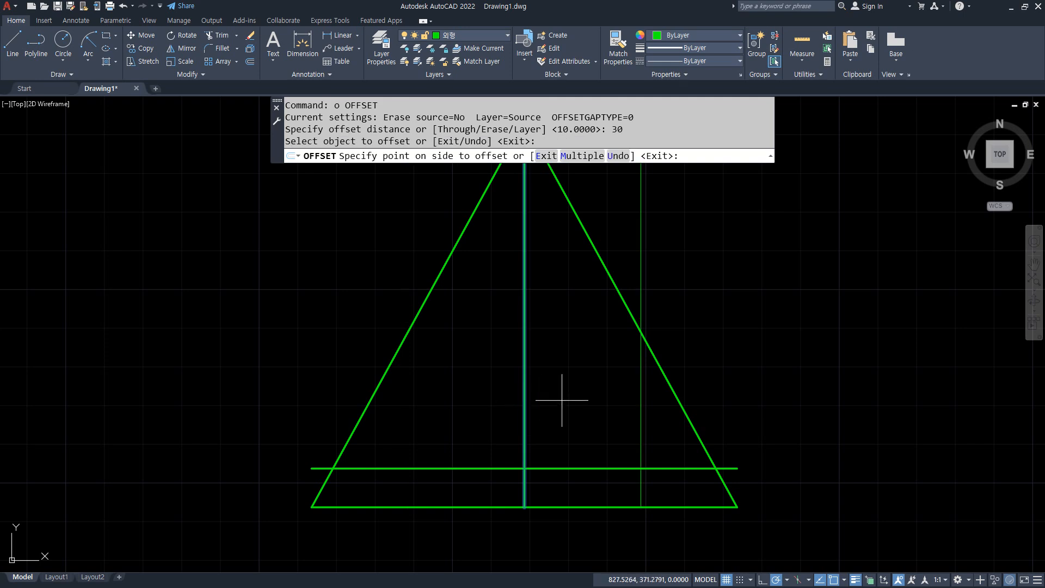
left_click(560, 402)
left_click(523, 413)
left_click(460, 394)
key("Return")
Draw a construction line at 114° through the crossing of the side view's right-hand 30 offset line and the 10 offset line
type("xl")
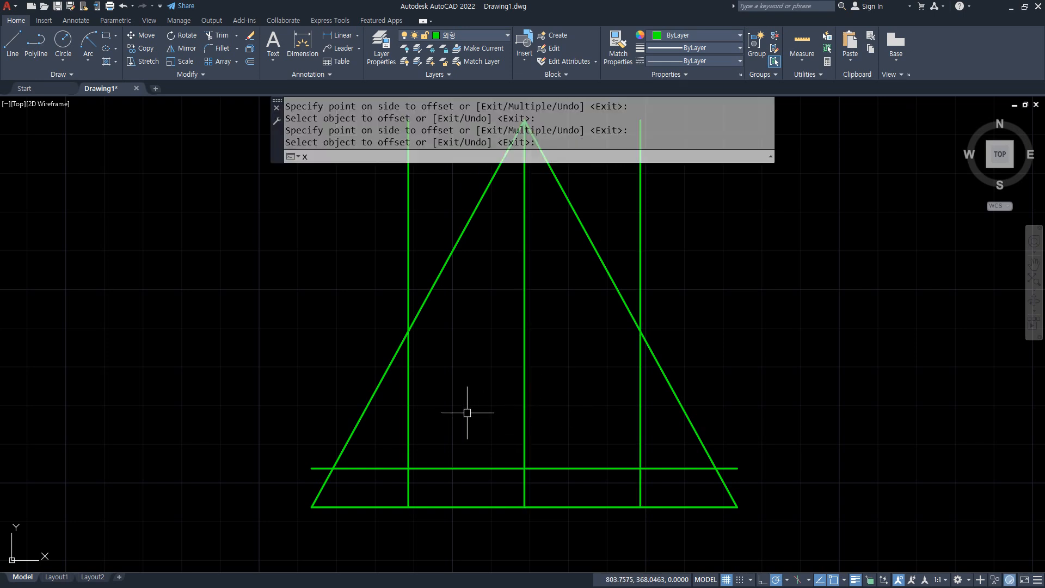
key("Return")
type("a")
key("Return")
type("11")
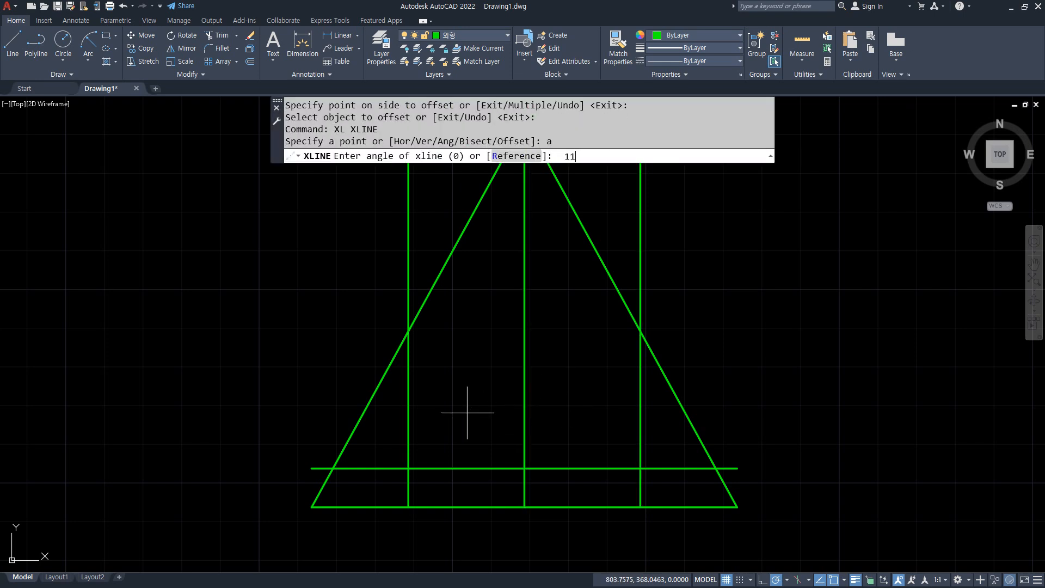
type("4")
key("Return")
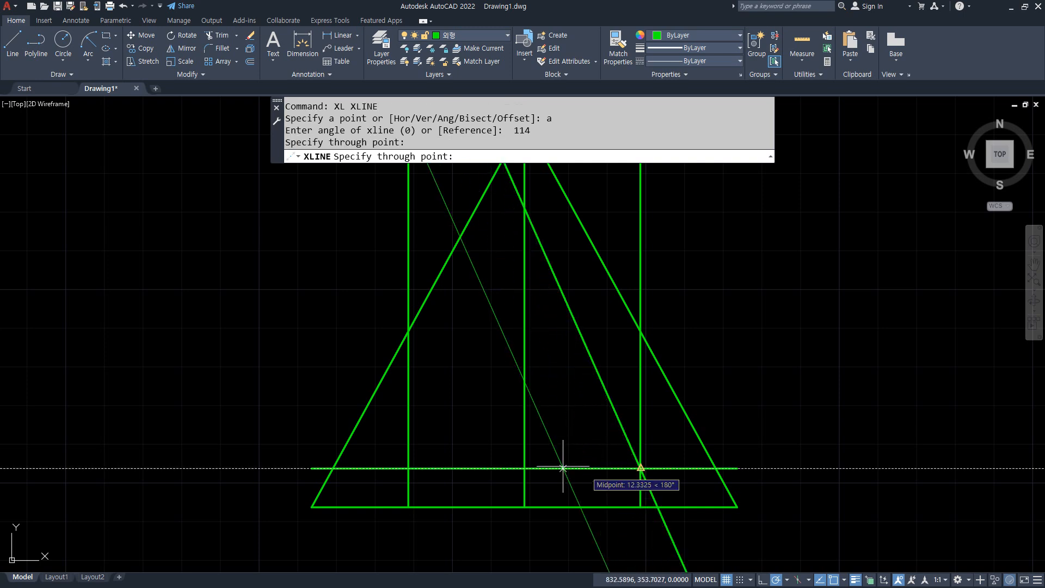
key("Return")
Draw a construction line at -114° through the crossing of the side view's left-hand 30 offset line and the 10 offset line
key("Return")
type("a")
key("Return")
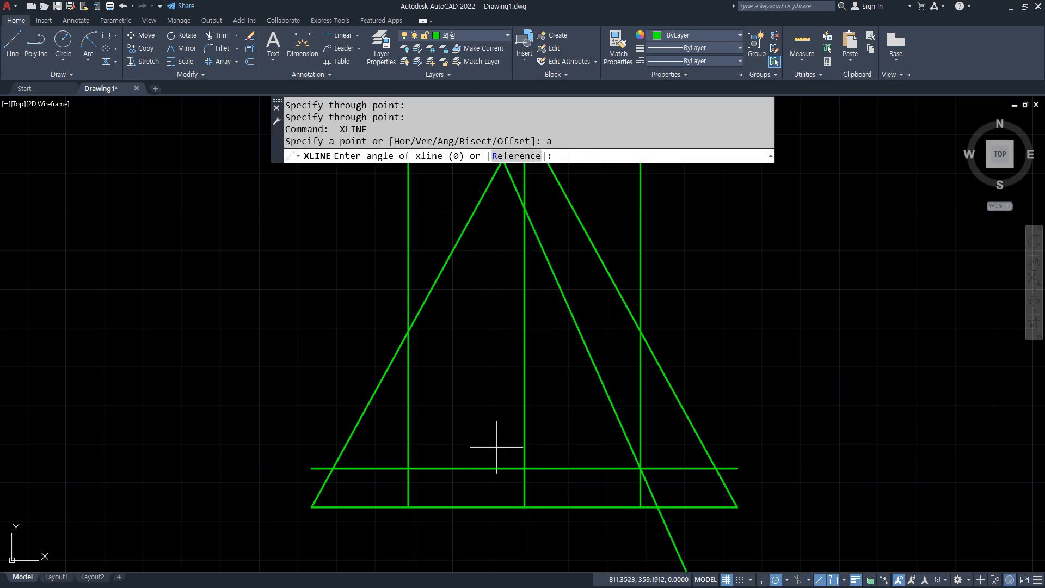
type("-114")
key("Return")
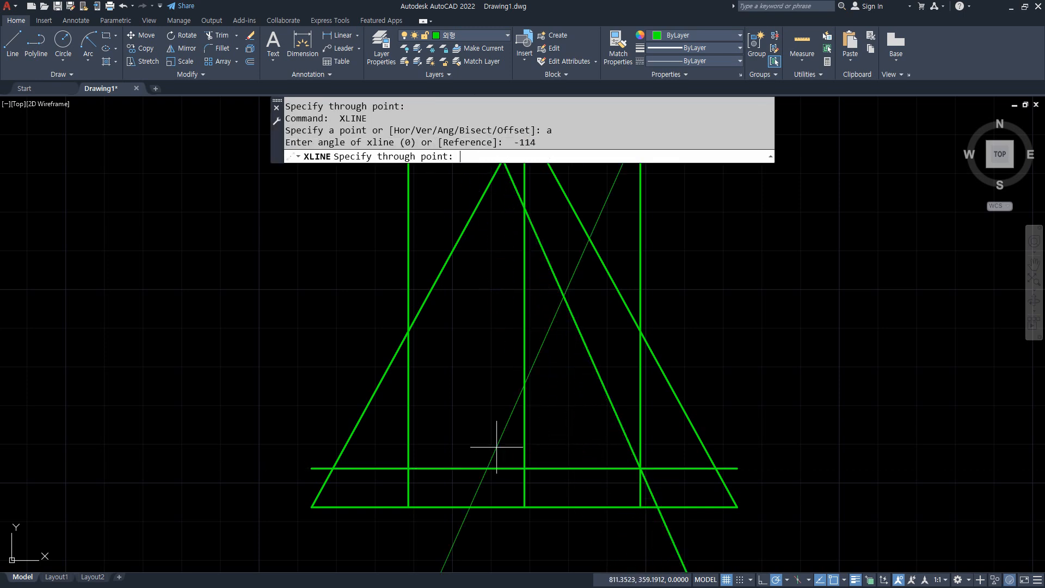
left_click(408, 468)
key("Return")
Join the two angled construction lines and the 10 offset line into a closed inner triangle using zero-radius fillets at its three corners
type("f")
key("Return")
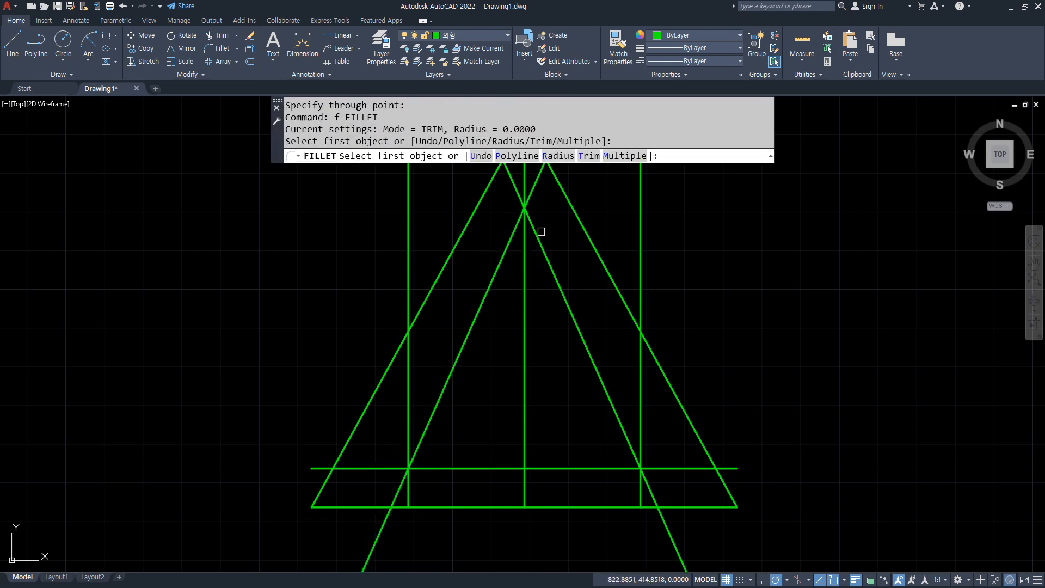
left_click(534, 227)
left_click(492, 275)
key("Return")
left_click(425, 430)
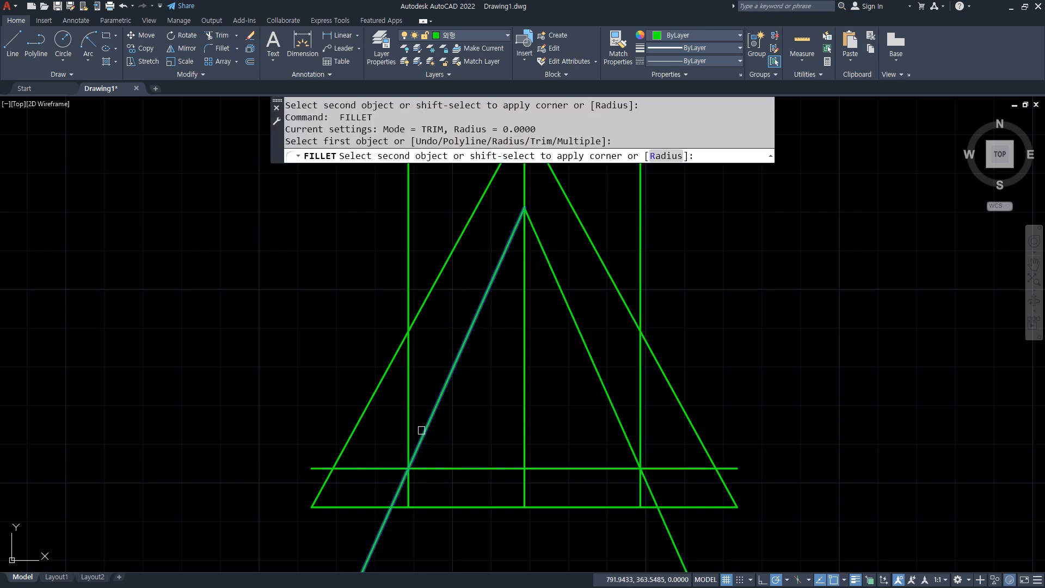
left_click(436, 466)
key("Return")
left_click(595, 467)
left_click(623, 430)
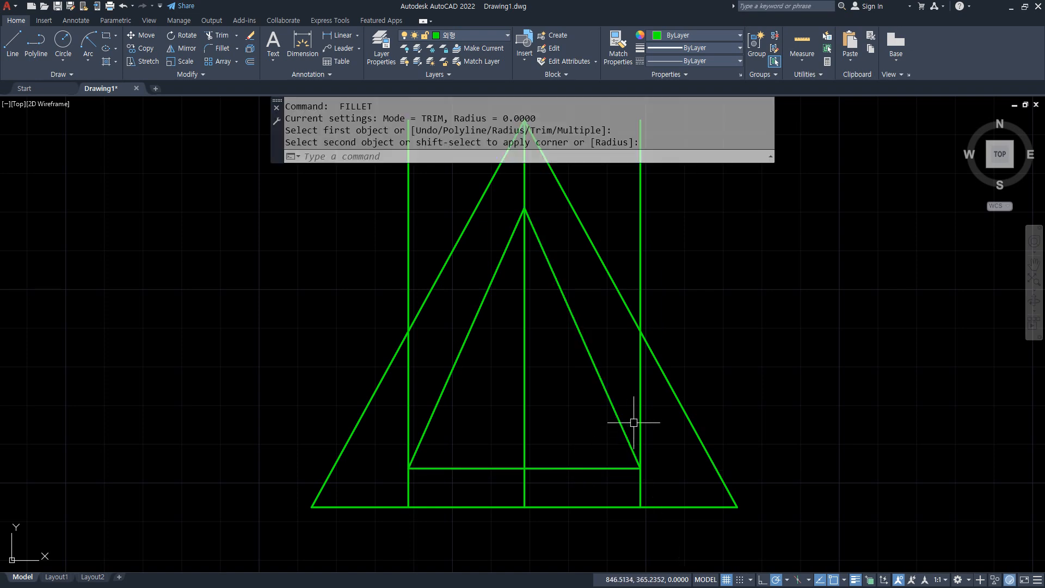
Erase the two vertical 30 offset lines in the side view
left_click(638, 421)
left_click(408, 406)
type("e")
key("Return")
Draw a horizontal projection line from the inner triangle's apex in the side view across the front view's upper part
scroll(396, 426, "down", 4)
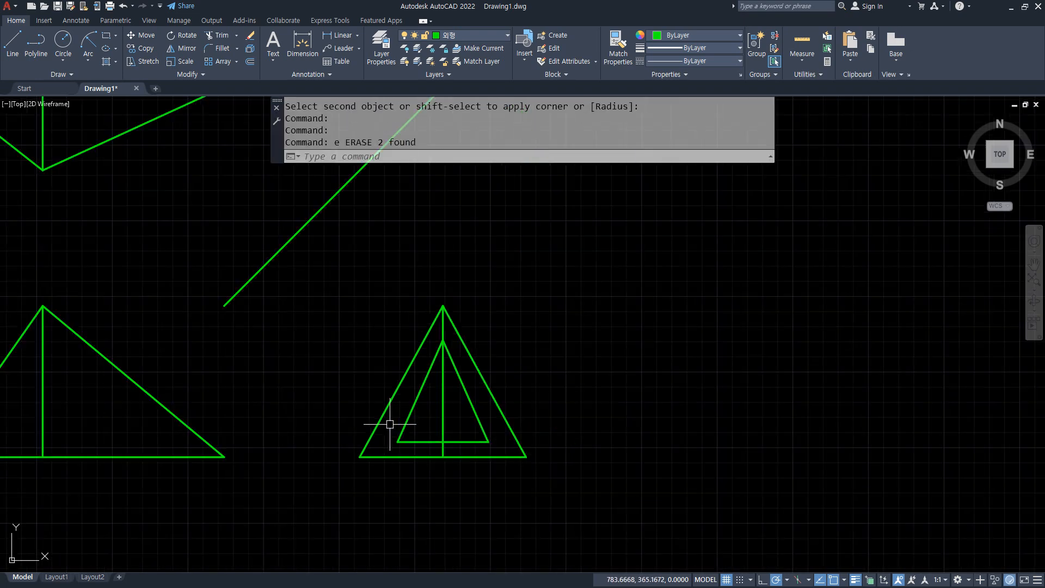
middle_click_drag(396, 427, 645, 416)
type("l")
key("Return")
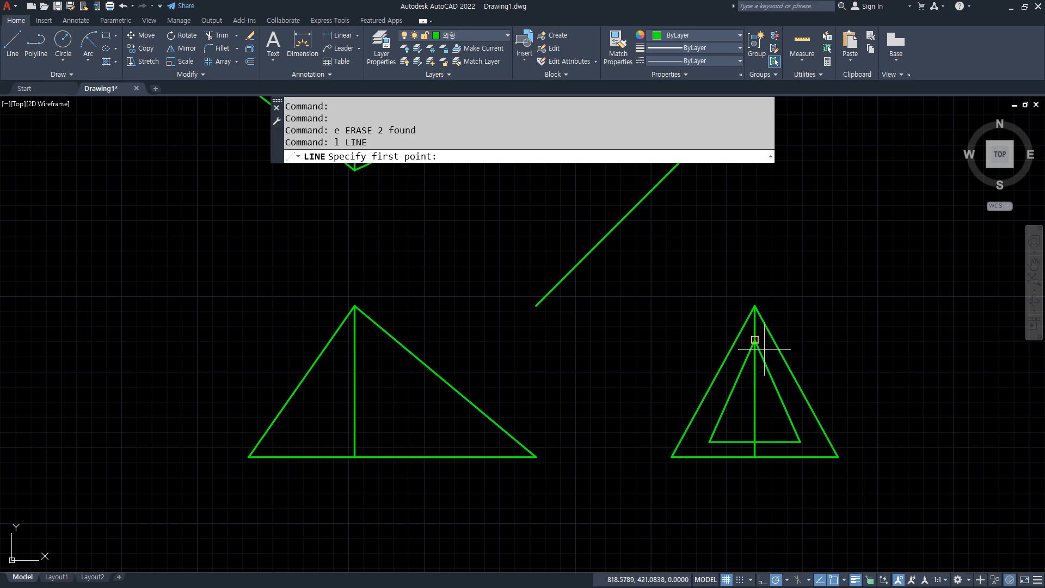
left_click(754, 342)
key("Escape")
key("Return")
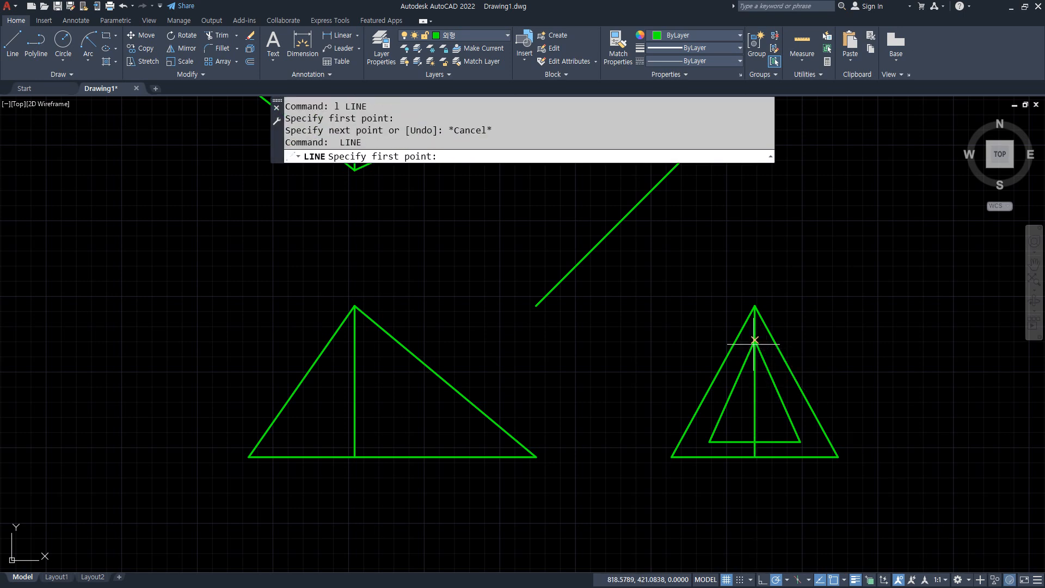
left_click(754, 341)
left_click(273, 341)
key("Return")
Draw a horizontal projection line from the inner triangle's lower-left corner across the front view past its left edge
key("Return")
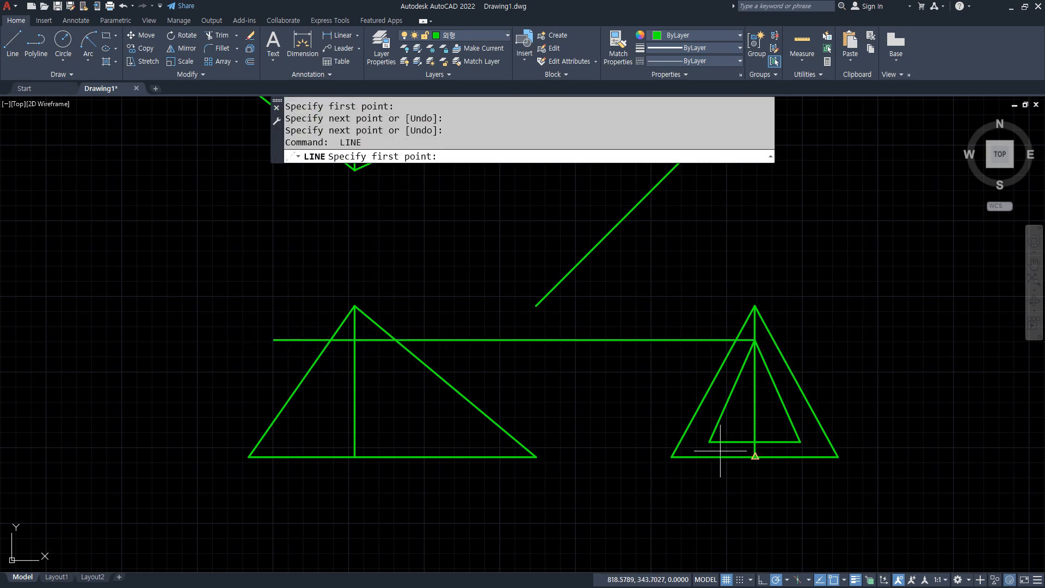
left_click(709, 441)
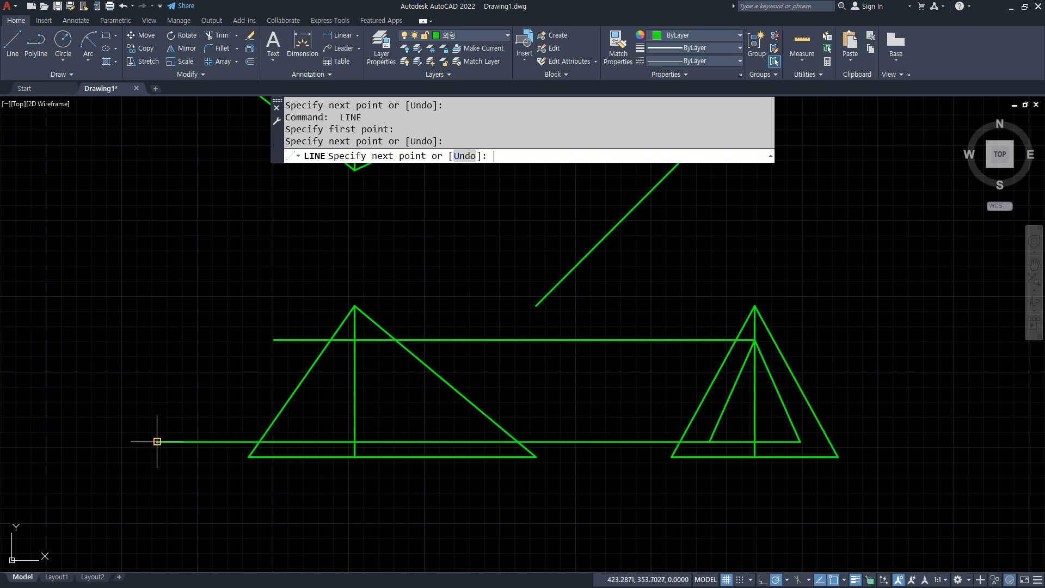
left_click(157, 441)
key("Return")
Trim the projection lines outside the front view triangle and the parts of its sloping edges between the two lines
type("tr")
key("Return")
left_click(298, 339)
left_click(293, 391)
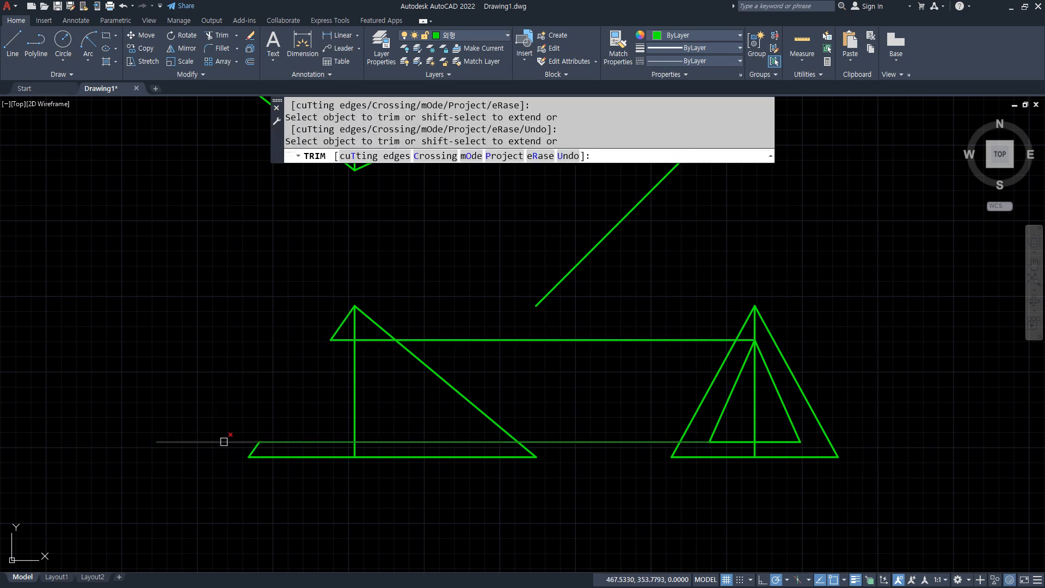
left_click(223, 442)
left_click(438, 340)
left_click(432, 369)
left_click(565, 442)
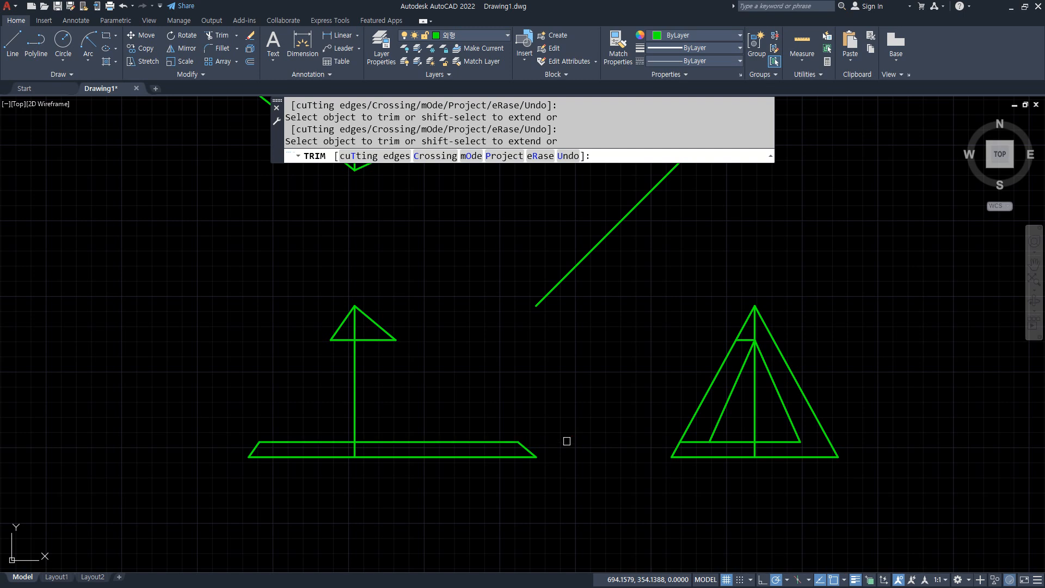
key("Return")
Erase the two short projection line remnants left inside the side view triangle
left_click(629, 413)
left_click(729, 486)
left_click(683, 316)
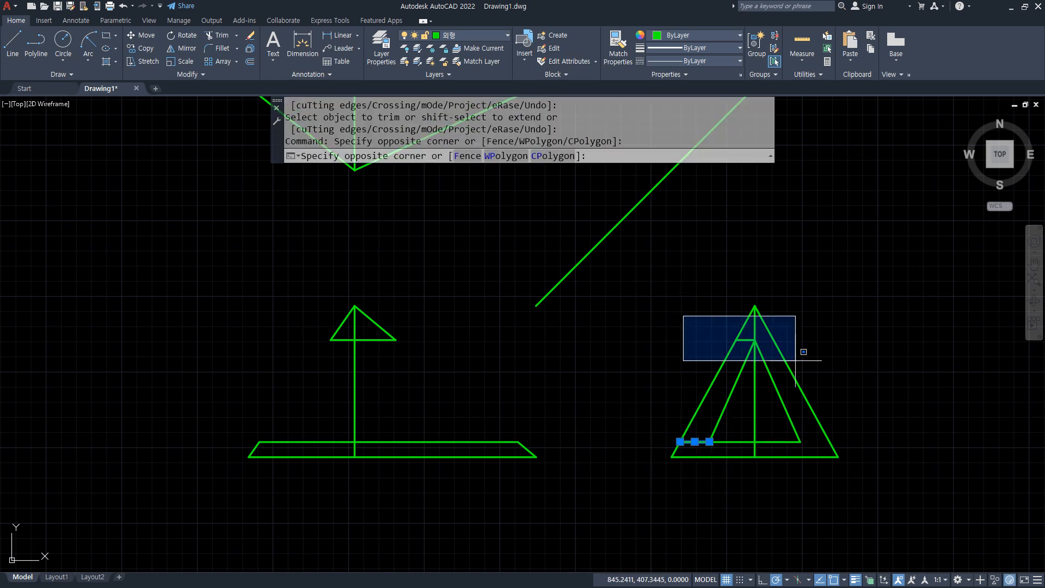
left_click(795, 361)
type("e")
key("Return")
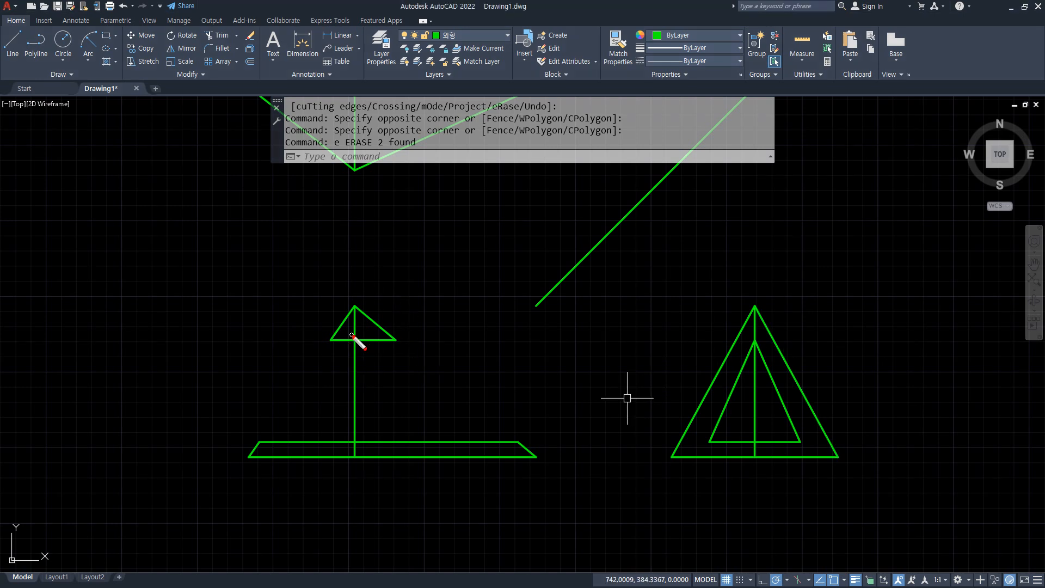
Offset the front view's vertical centre line 77 to the right
left_click_drag(445, 272, 447, 377)
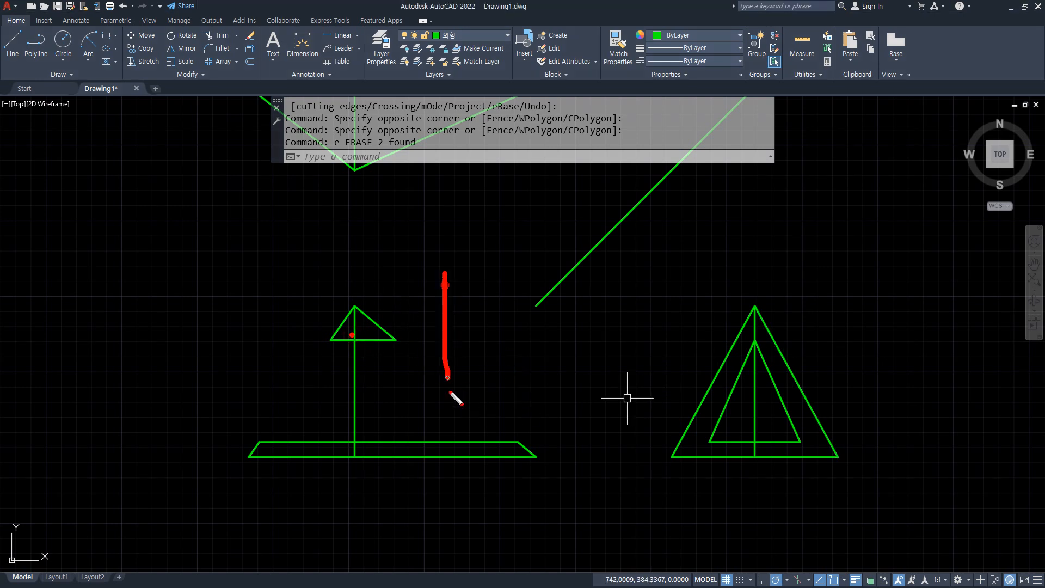
type("o")
key("Return")
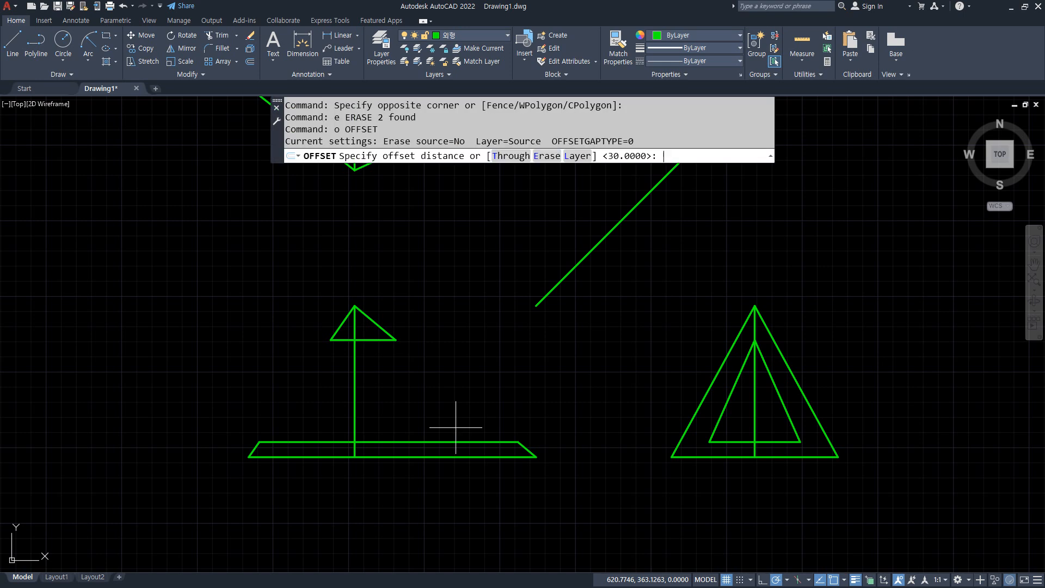
type("77")
key("Return")
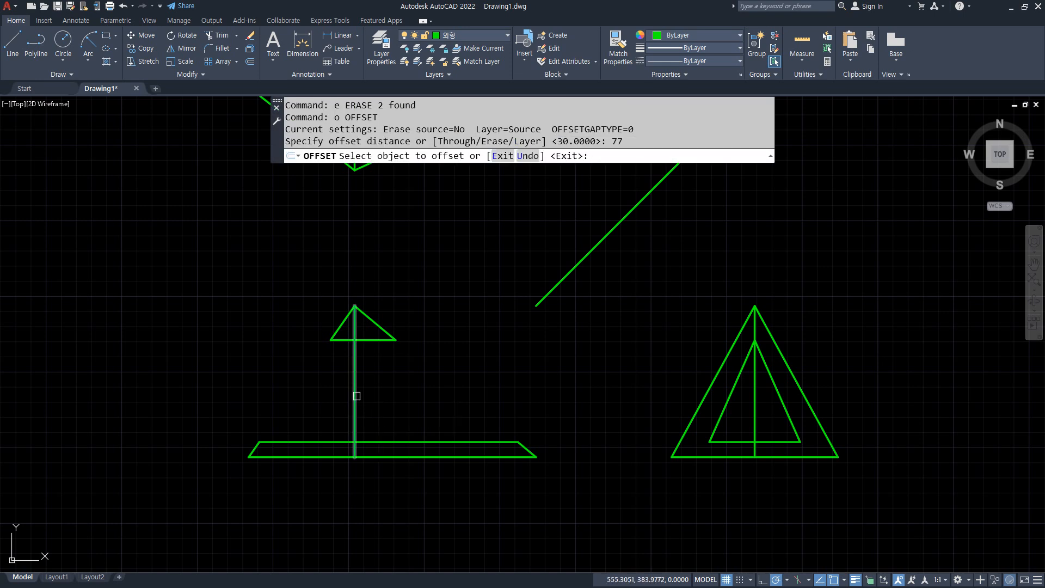
left_click(354, 396)
left_click(488, 396)
key("Return")
Try to join the 77 offset line's upper part to the front view's short right sloping edge with a zero-radius fillet, and undo it
type("f")
key("Return")
left_click(526, 449)
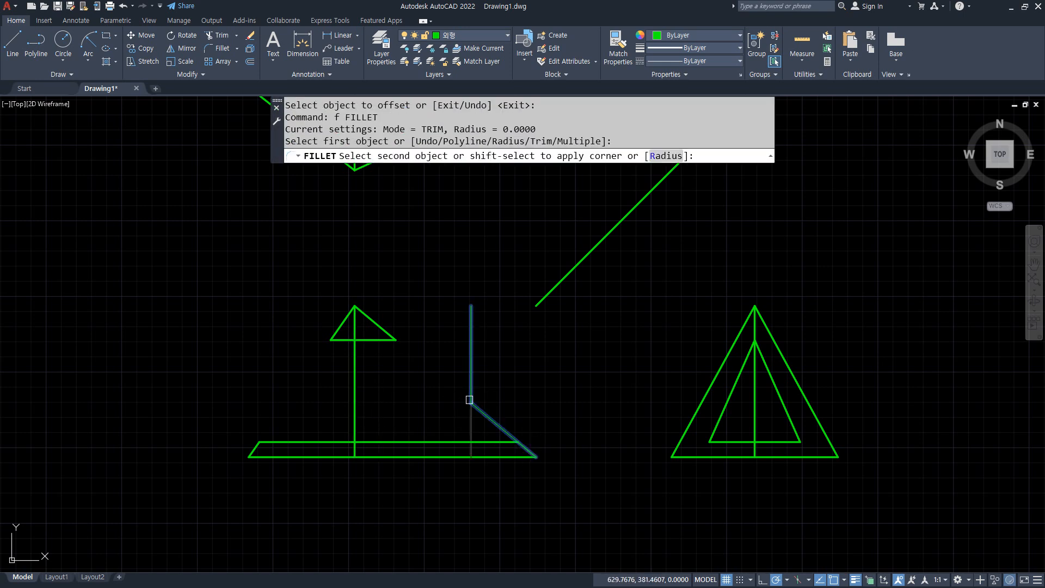
left_click(471, 401)
key("ctrl+z")
Join the front view's short right sloping edge to the lower part of the 77 offset line with a zero-radius fillet
type("f")
key("Return")
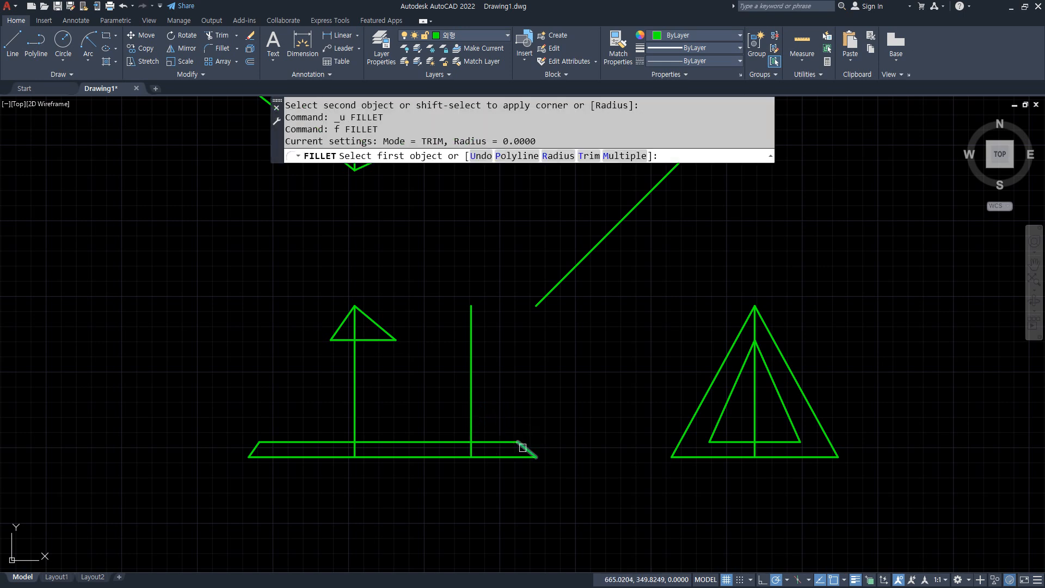
left_click(527, 449)
left_click(471, 432)
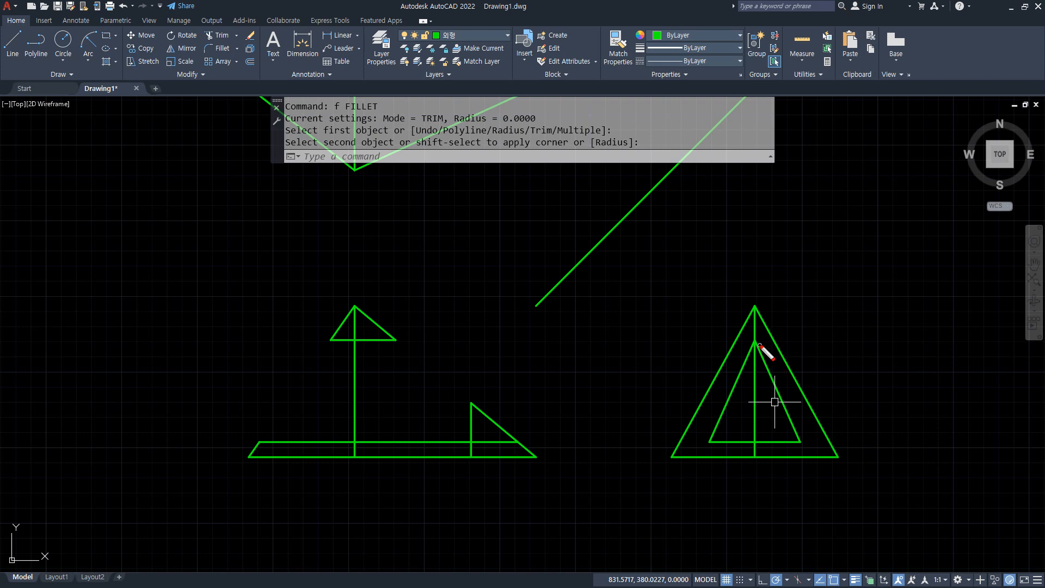
left_click_drag(794, 442, 760, 352)
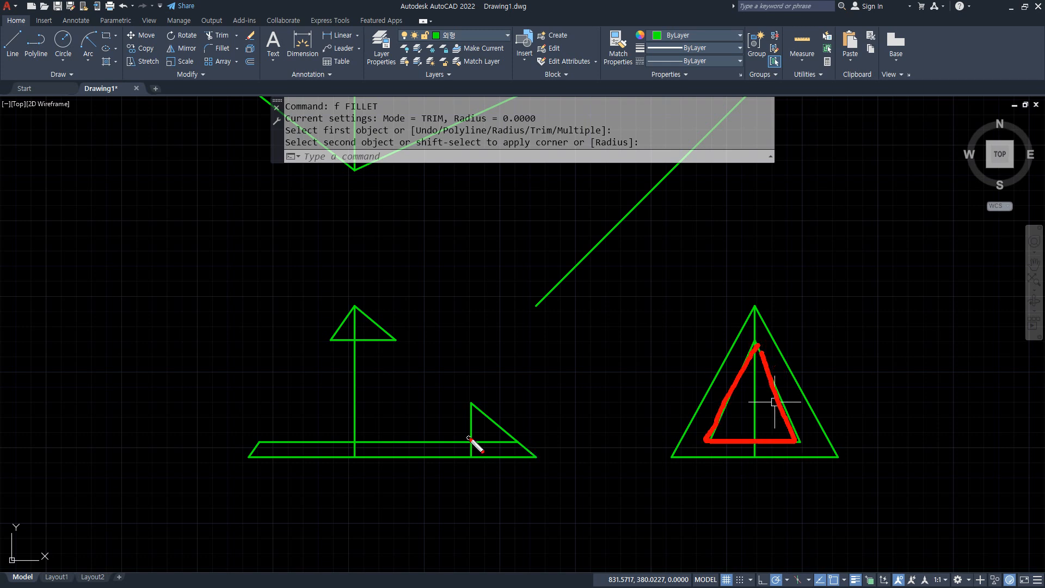
mouse_move(468, 437)
left_mouse_down()
mouse_move(472, 369)
mouse_move(212, 369)
left_mouse_up()
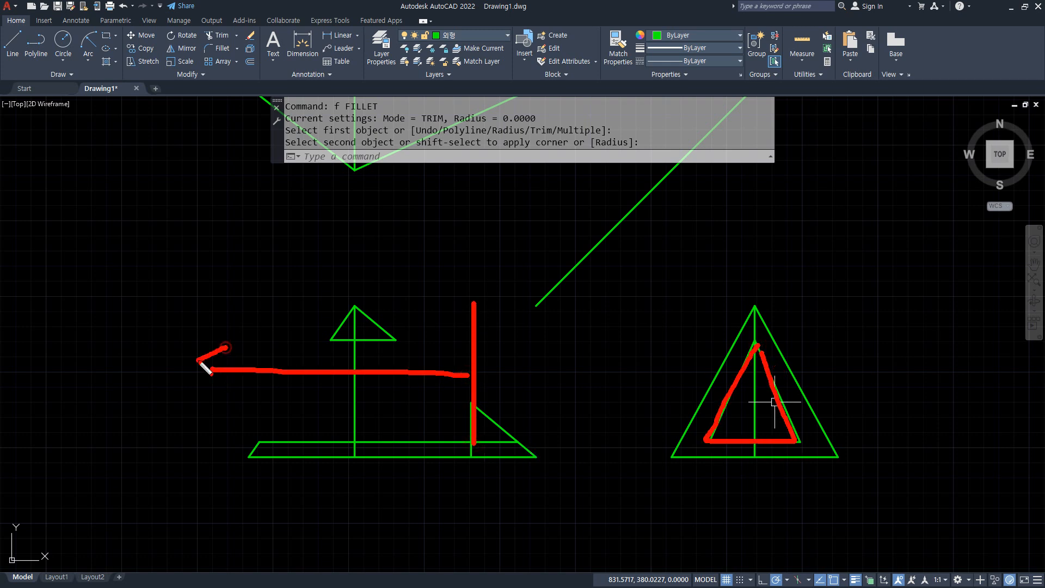
left_click_drag(39, 371, 434, 371)
left_click_drag(466, 440, 467, 282)
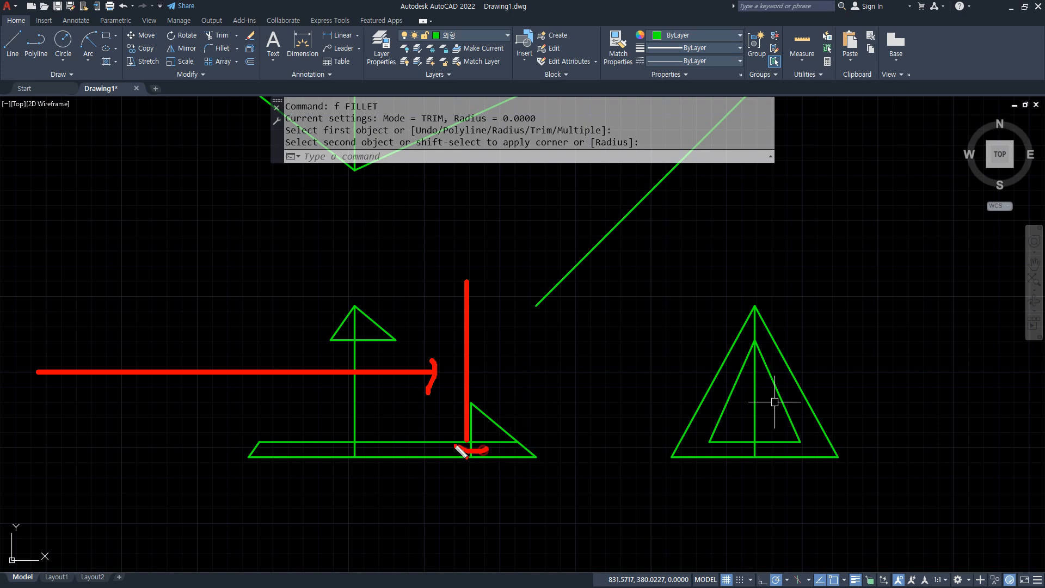
left_click_drag(455, 447, 504, 407)
left_click_drag(752, 448, 758, 441)
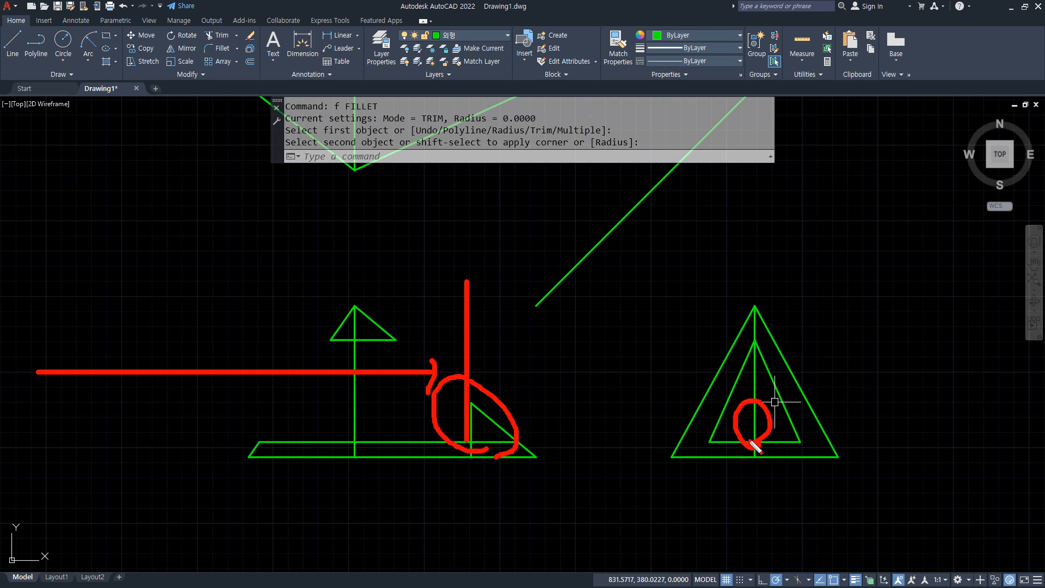
key("Escape")
Draw a horizontal projection line from the peak of the front view's small right triangle to beyond the side view's right edge
type("l")
key("Return")
left_click(471, 402)
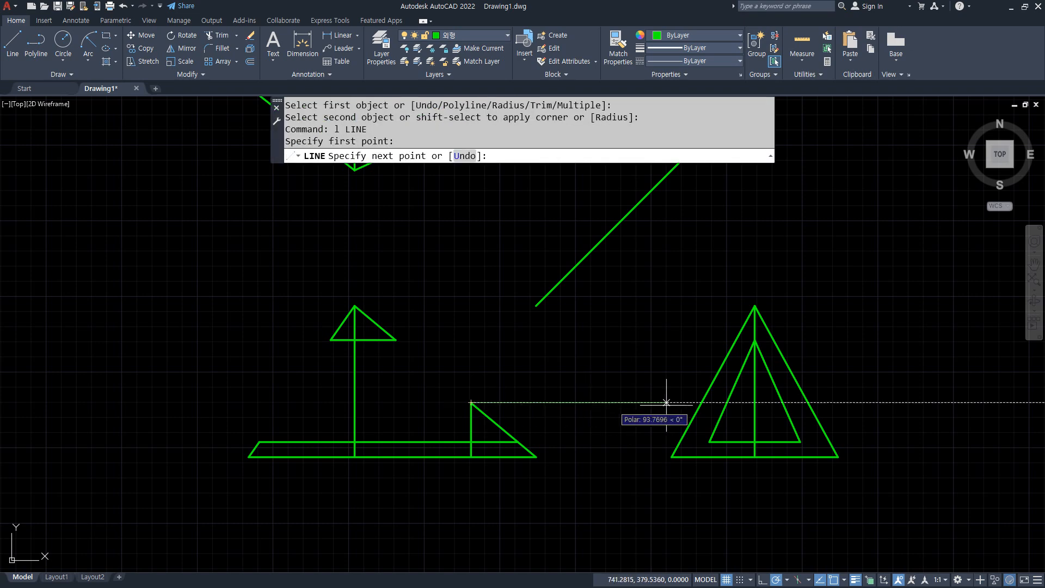
left_click(925, 402)
key("Return")
Offset both outer sloping edges of the side view inward by the perpendicular distance from the centre line's crossing with the projection line
scroll(800, 427, "up", 3)
middle_click_drag(690, 447, 635, 449)
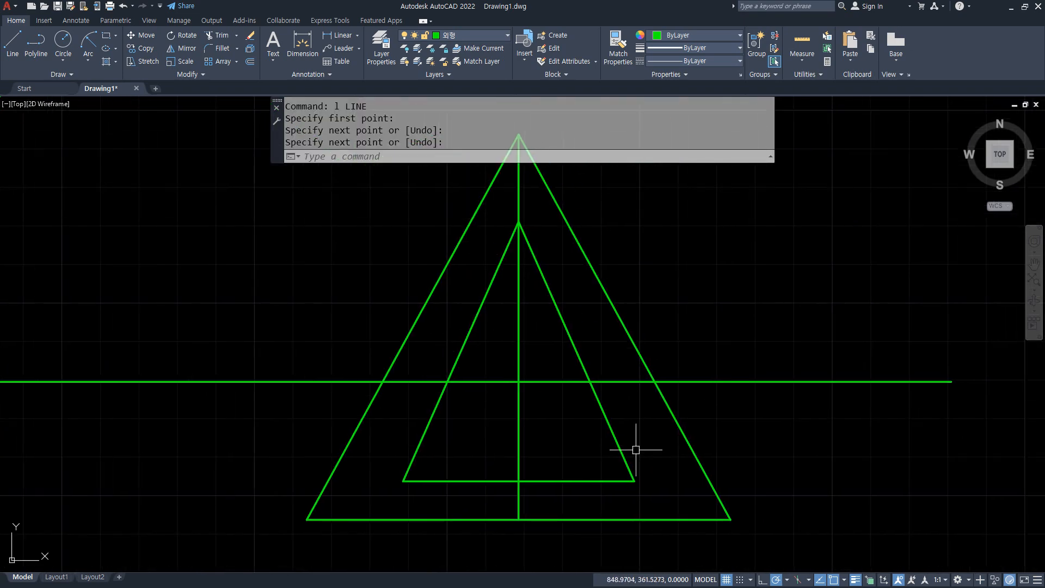
key("Return")
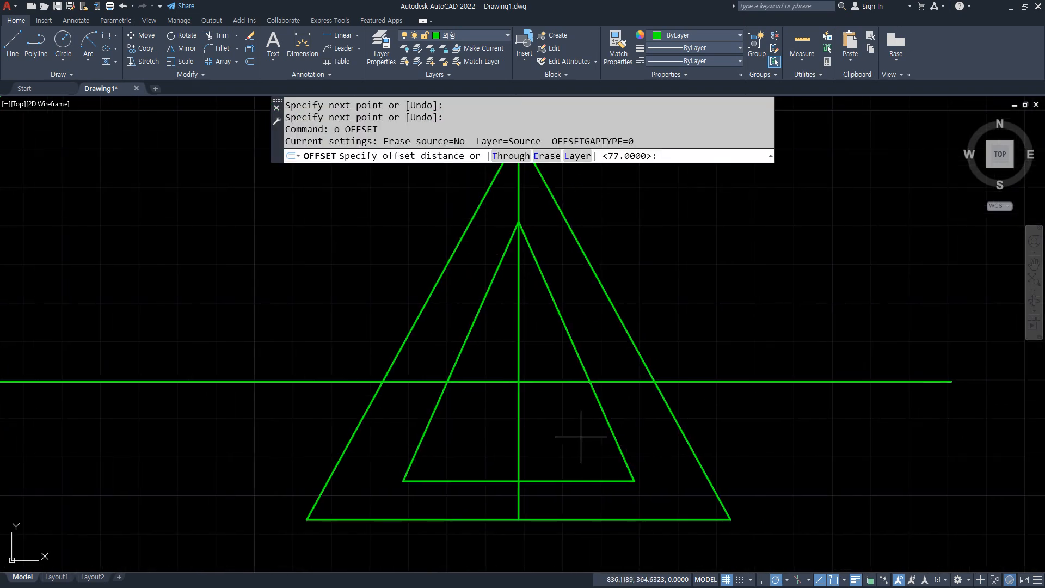
left_click(518, 381)
type("per")
key("Return")
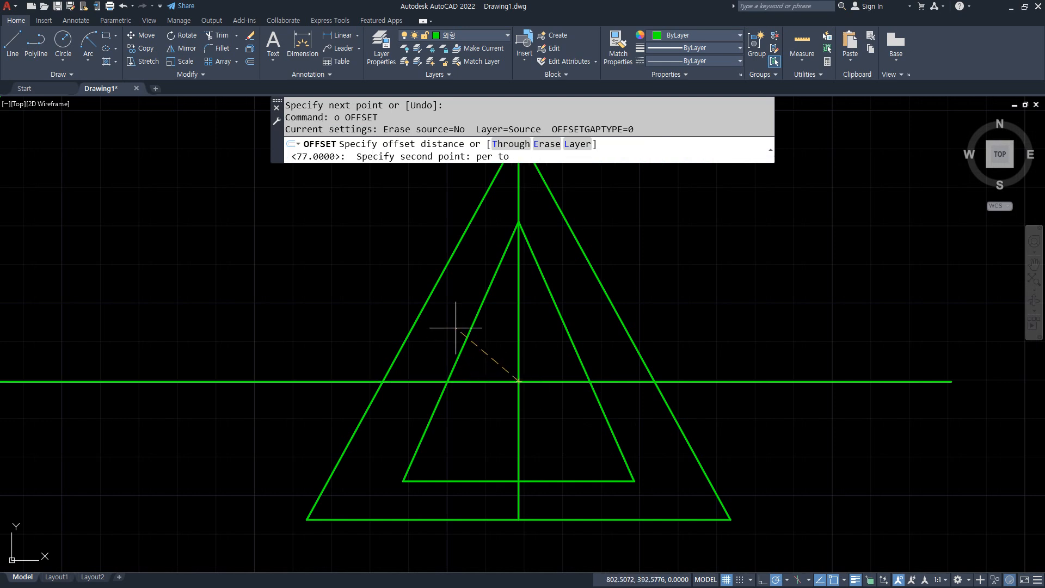
left_click(441, 286)
left_click(435, 287)
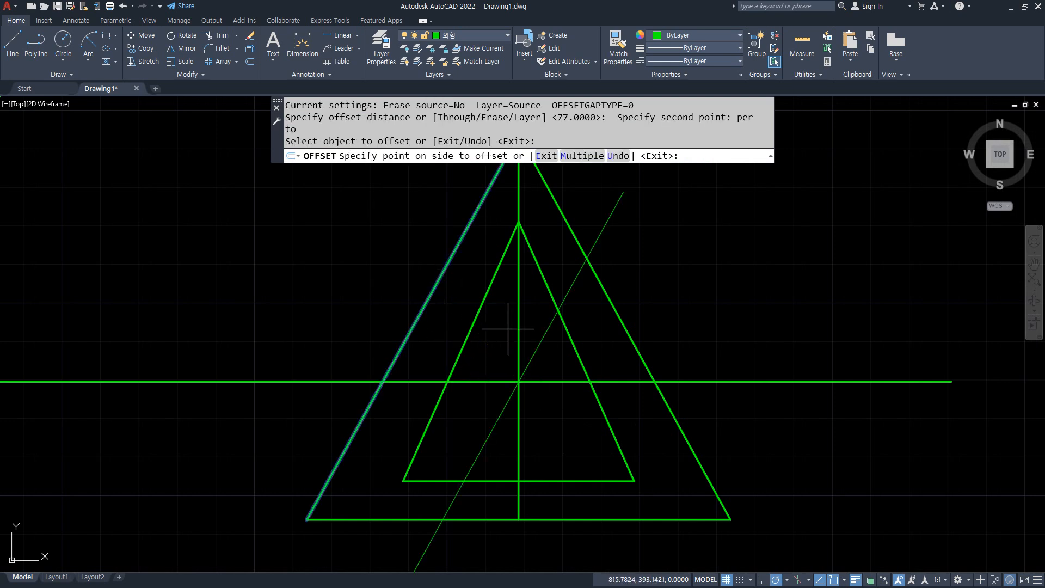
left_click(512, 328)
left_click(619, 324)
left_click(599, 368)
key("Return")
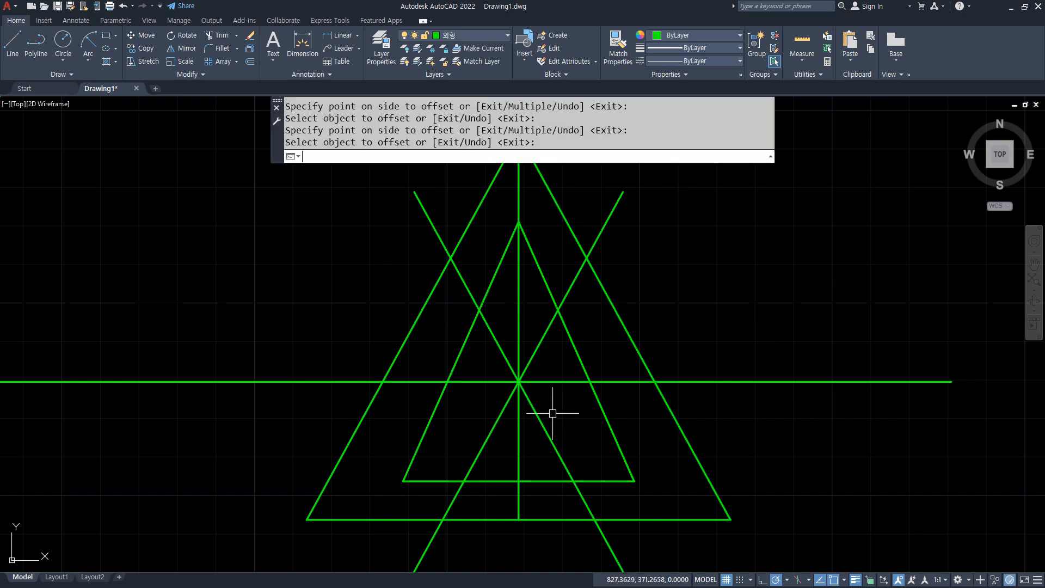
Join the two offset sloping lines into a peak at the side view's centre line with a zero-radius fillet, keeping their lower parts
type("f")
key("Return")
left_click(537, 417)
left_click(499, 417)
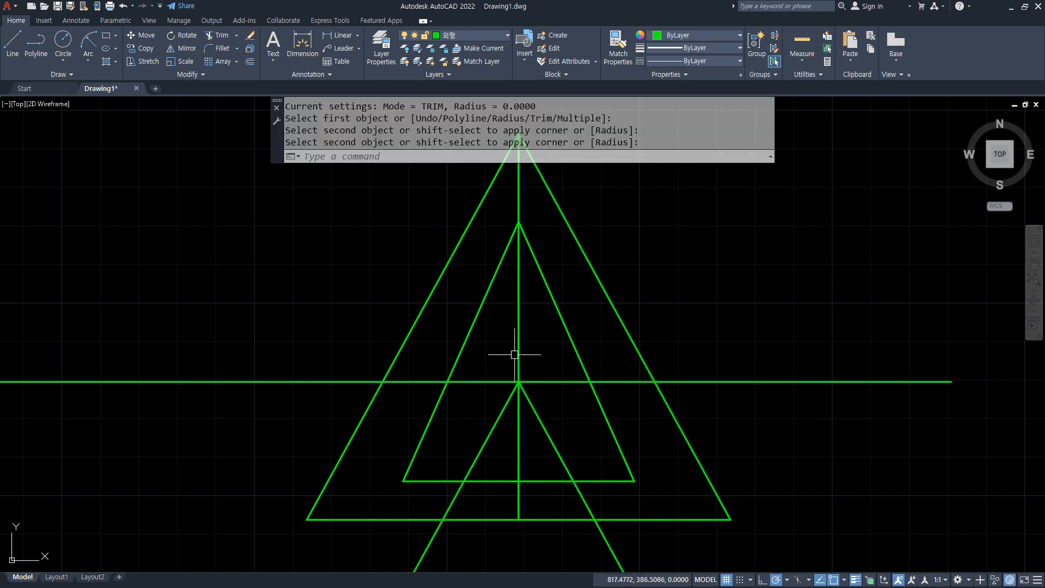
Trim the side view's centre line between the inner triangle's apex and the horizontal projection line
type("tr")
key("Return")
left_click(488, 379)
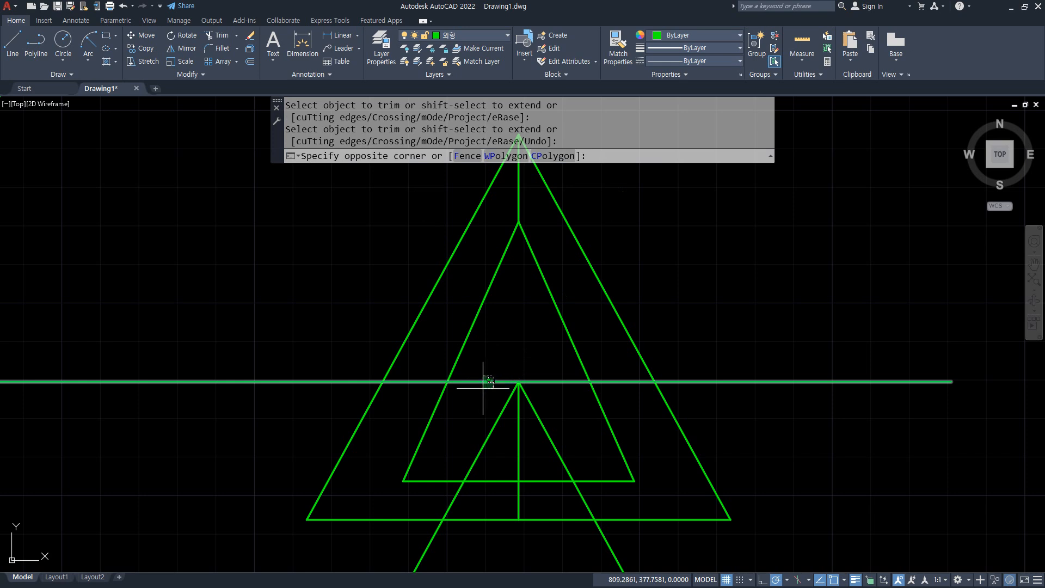
Delete the horizontal projection line running through the side view at the small triangle's peak
left_click(482, 403)
key("Delete")
type("t")
key("Return")
left_click(506, 483)
key("Escape")
key("Escape")
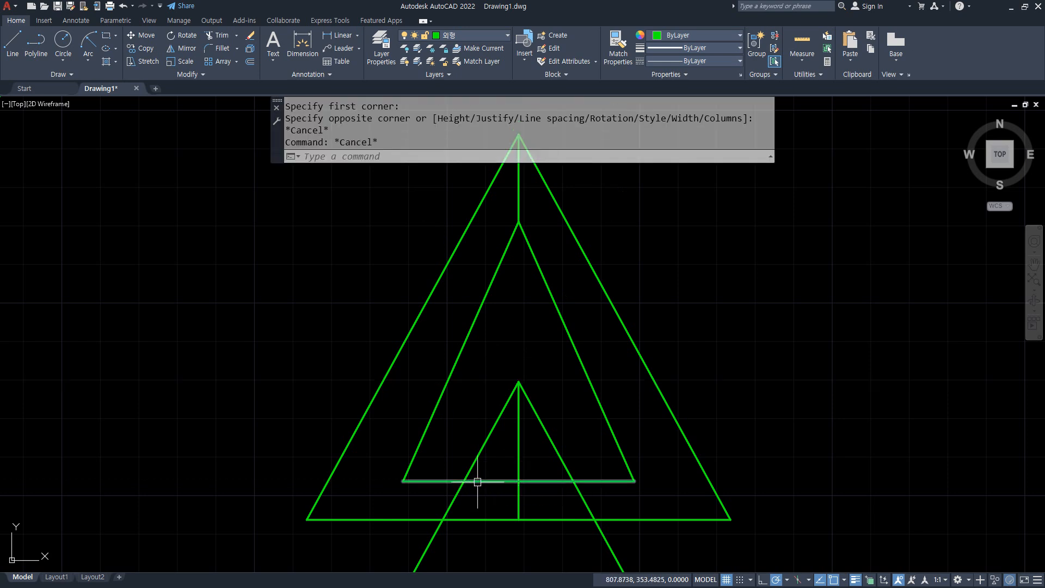
Trim the middle of the inner triangle's base between the two sloping lines of the small peak in the side view
type("tr")
key("Return")
left_click(477, 481)
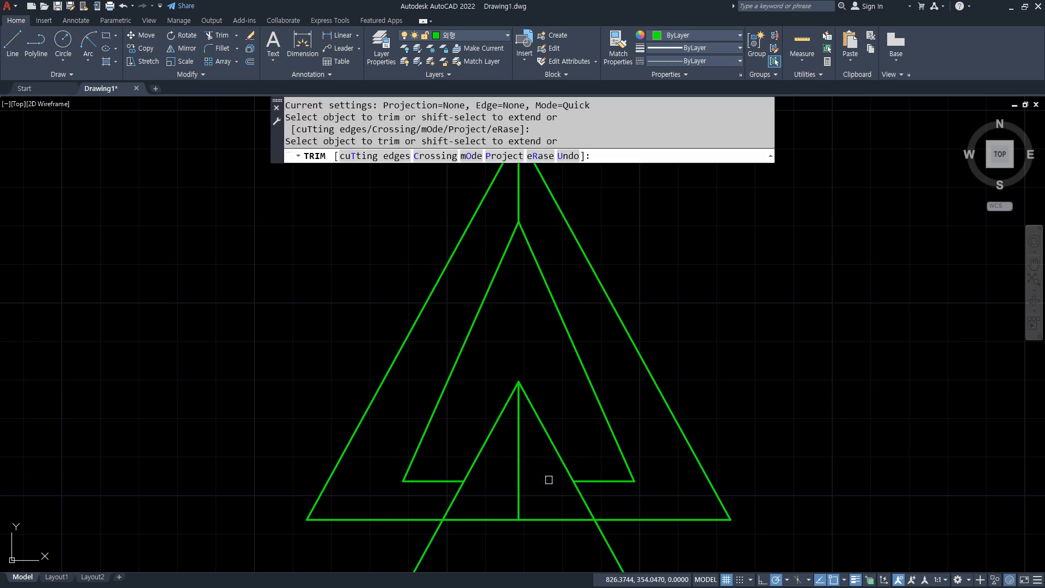
key("Escape")
Join both sloping lines of the small peak to the remaining base segments with zero-radius fillets, removing their lower overhangs
type("f")
key("Return")
left_click(473, 464)
left_click(442, 481)
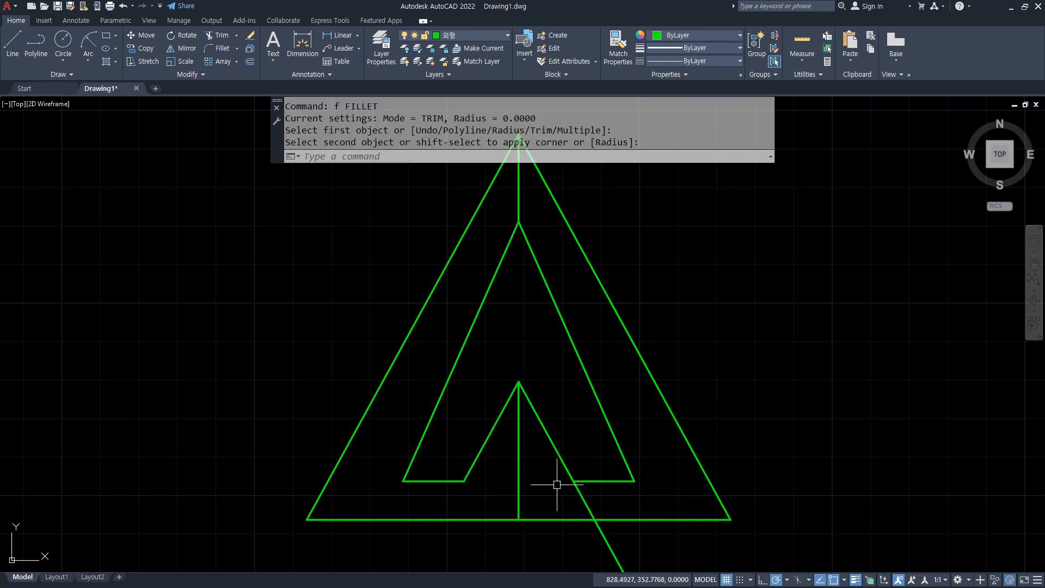
key("Return")
left_click(568, 472)
left_click(588, 481)
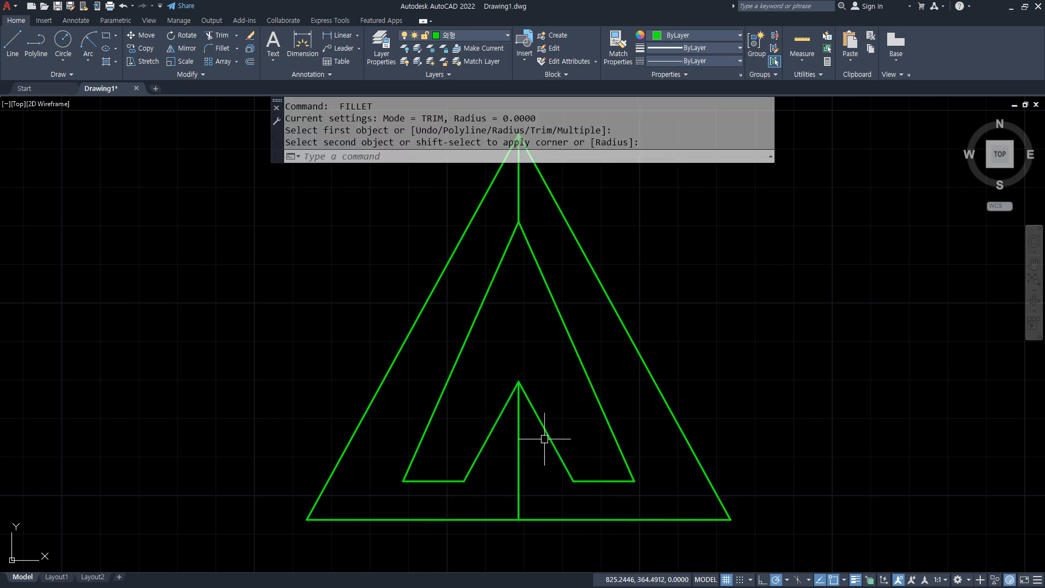
Draw a horizontal line between the two lower corners of the small peak and assign it to the 은선 layer
type("l")
key("Return")
left_click(464, 481)
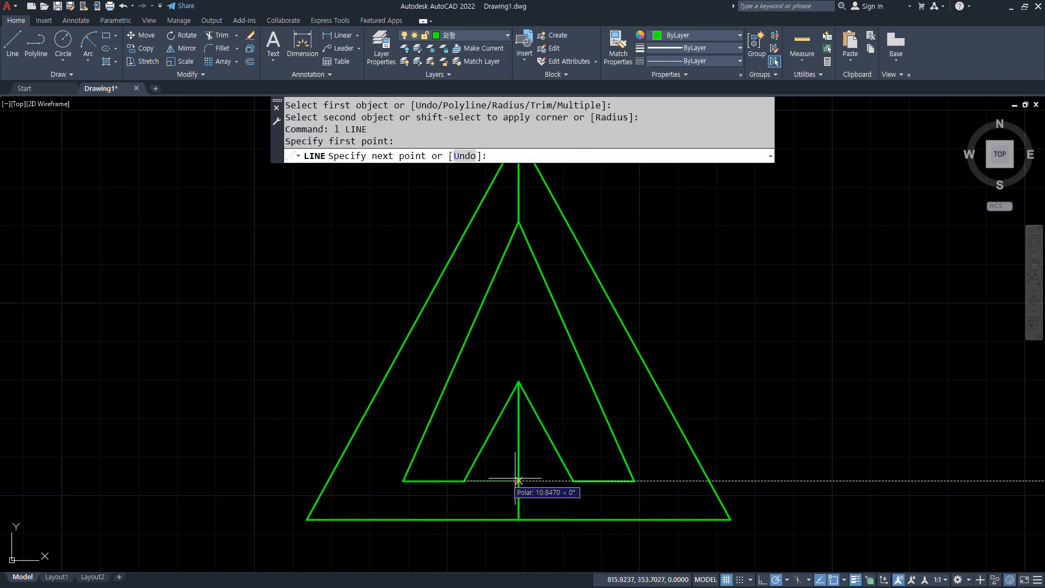
left_click(572, 480)
key("Return")
left_click(544, 479)
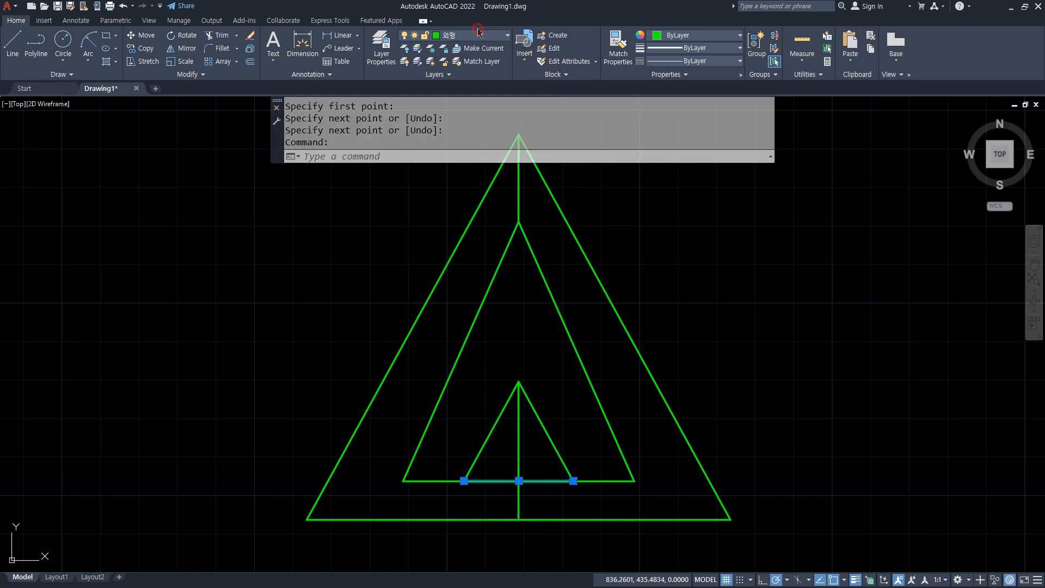
left_click(477, 37)
left_click(465, 80)
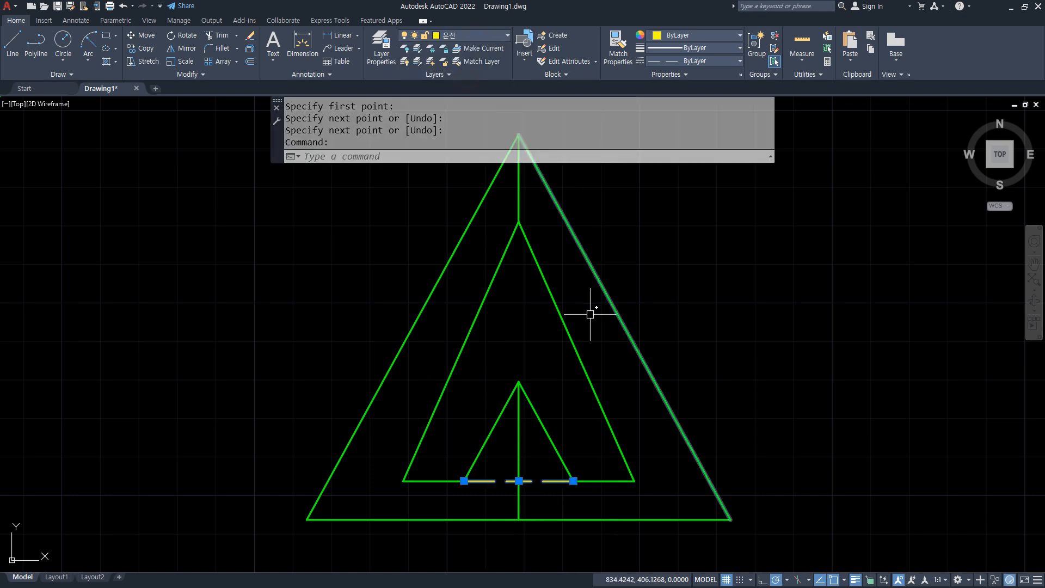
key("Escape")
Draw vertical projection lines from both ends of the front view's upper base line to above the top view
scroll(341, 436, "down", 4)
middle_click_drag(343, 431, 624, 432)
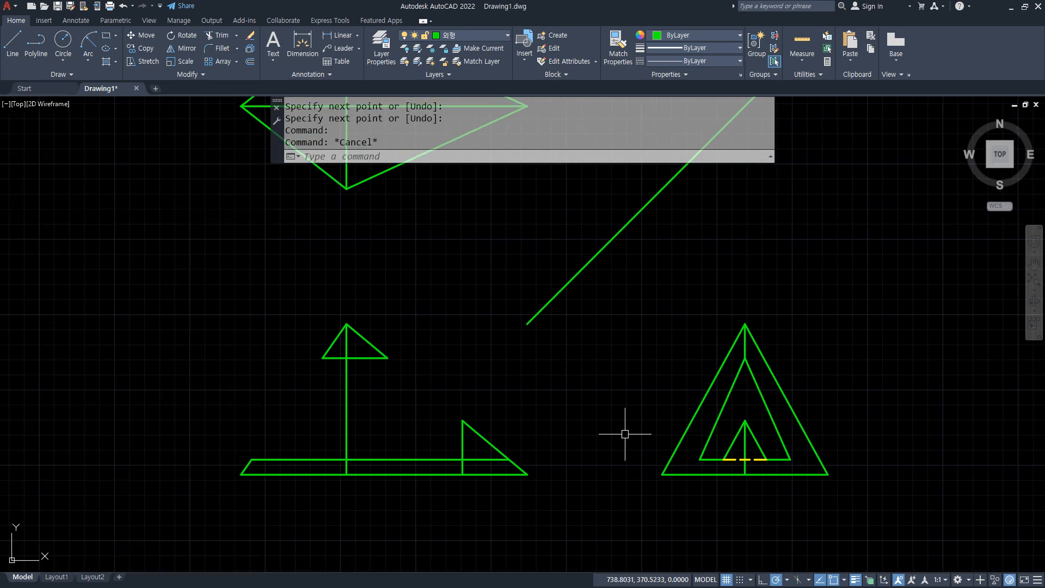
middle_click_drag(443, 461, 433, 462)
middle_click_drag(423, 388, 417, 452)
middle_click_drag(381, 322, 373, 340)
scroll(364, 250, "down", 2)
middle_click_drag(345, 279, 406, 343)
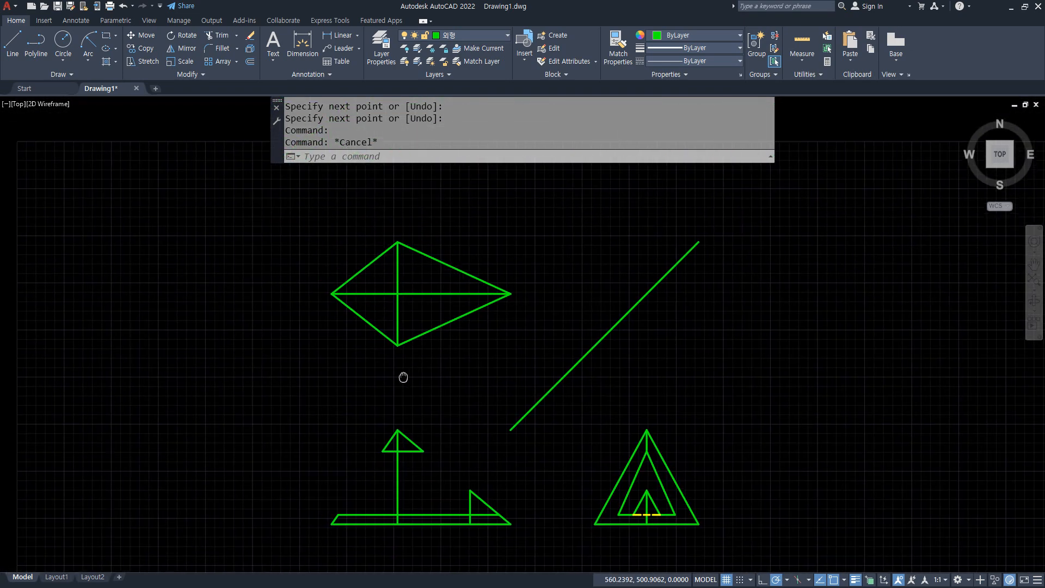
type("l")
key("Return")
left_click(341, 515)
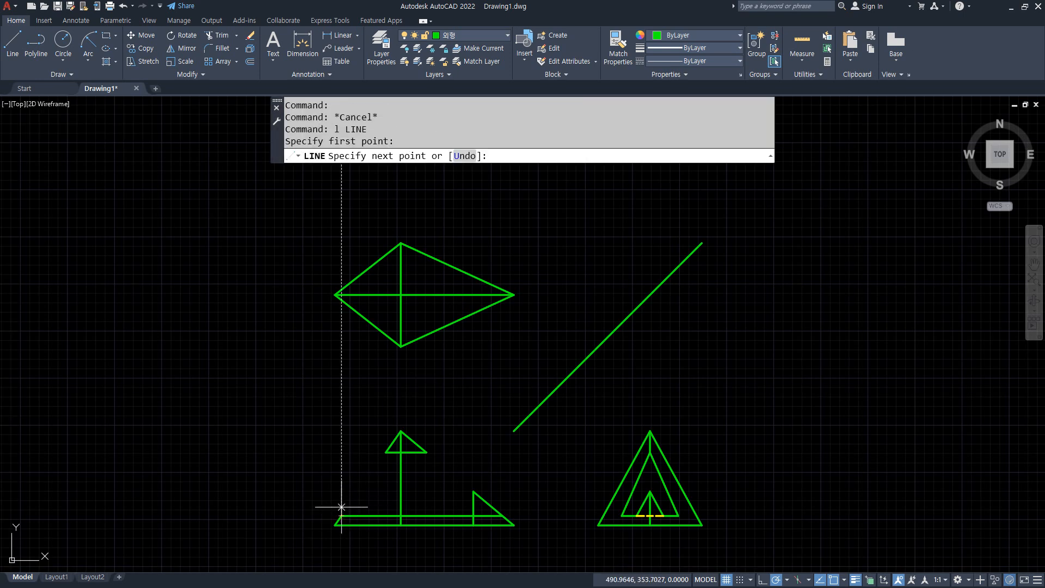
left_click(342, 197)
key("Return")
key("Return")
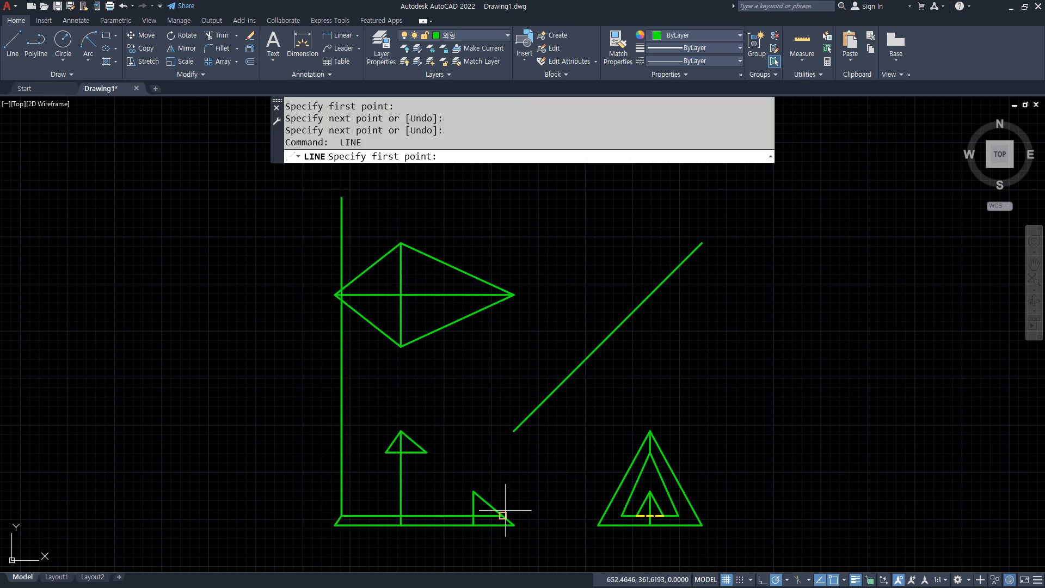
left_click(502, 515)
left_click(498, 205)
key("Return")
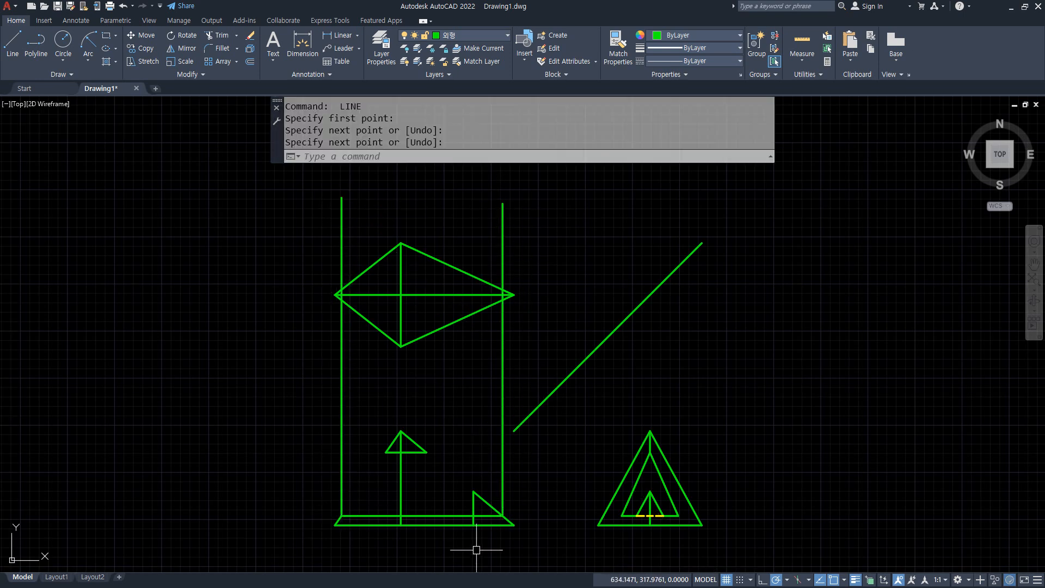
Join the front view's upper base line and the small right triangle's vertical edge into a corner with a zero-radius fillet
scroll(477, 548, "up", 4)
type("f")
key("Return")
left_click(472, 509)
left_click(450, 459)
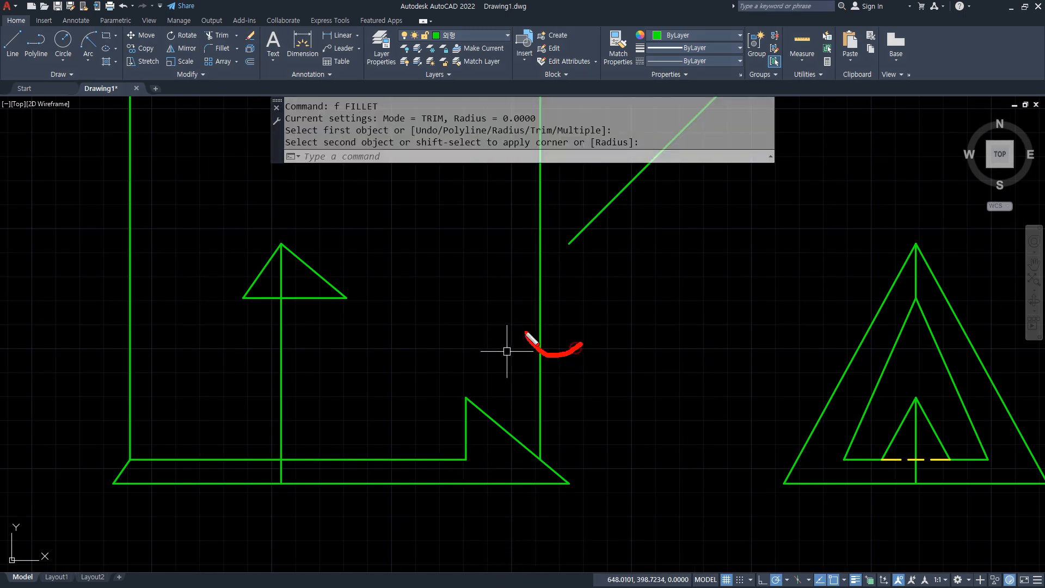
mouse_move(512, 486)
left_mouse_down()
mouse_move(533, 433)
mouse_move(512, 488)
left_mouse_up()
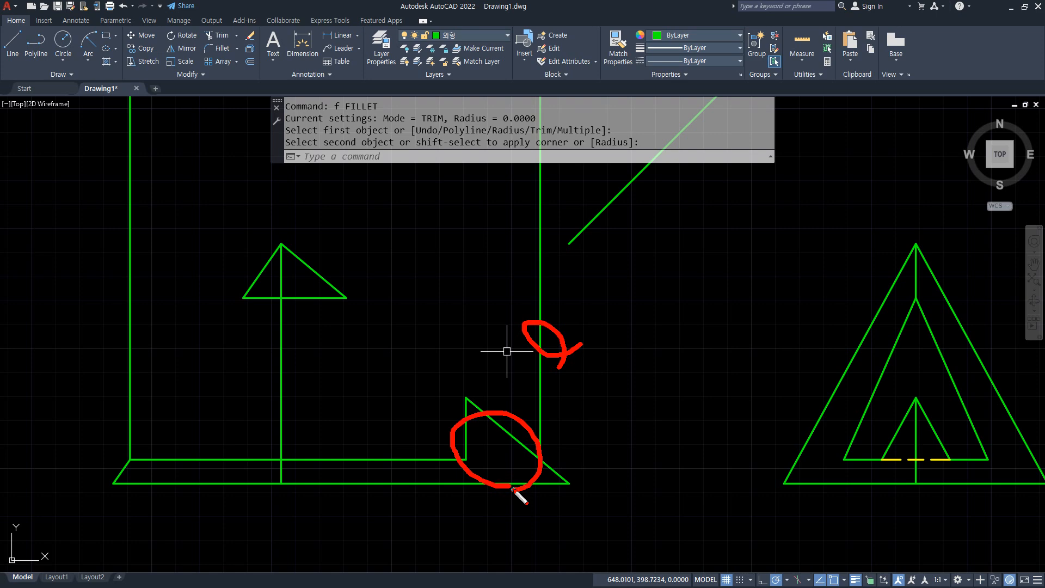
scroll(463, 326, "down", 2)
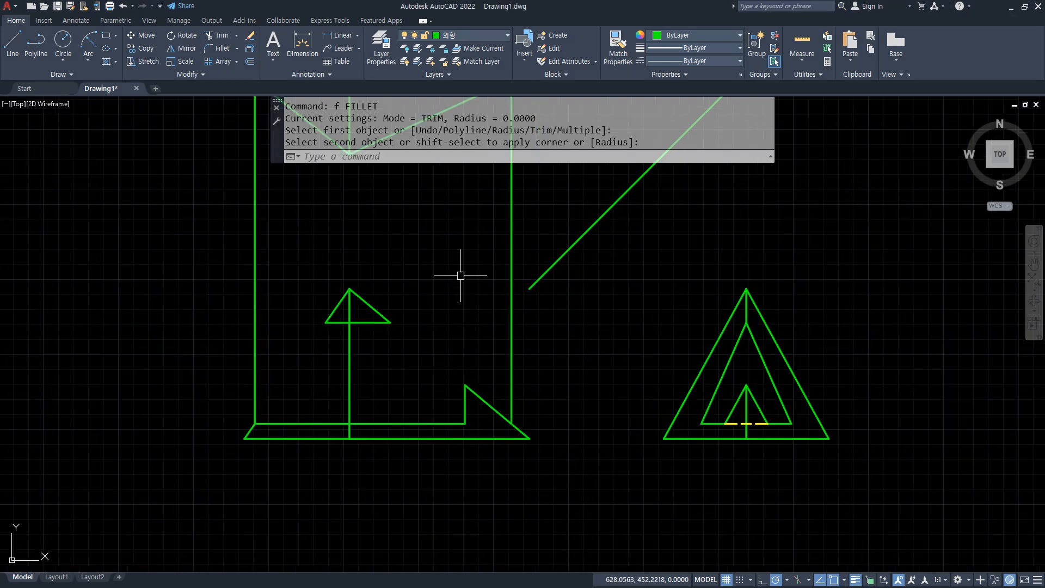
Set the offset distance from the crossing of the top view's centre line and left projection line, perpendicular to the upper-left outer edge
scroll(252, 210, "up", 10)
middle_click_drag(112, 435, 163, 296)
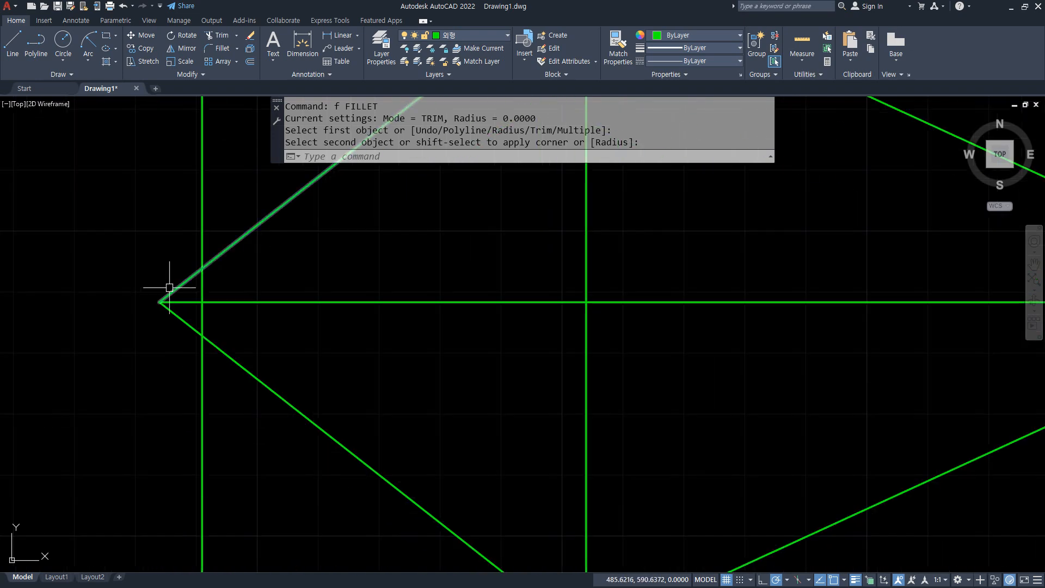
type("o")
key("Return")
scroll(200, 294, "up", 2)
left_click(214, 299)
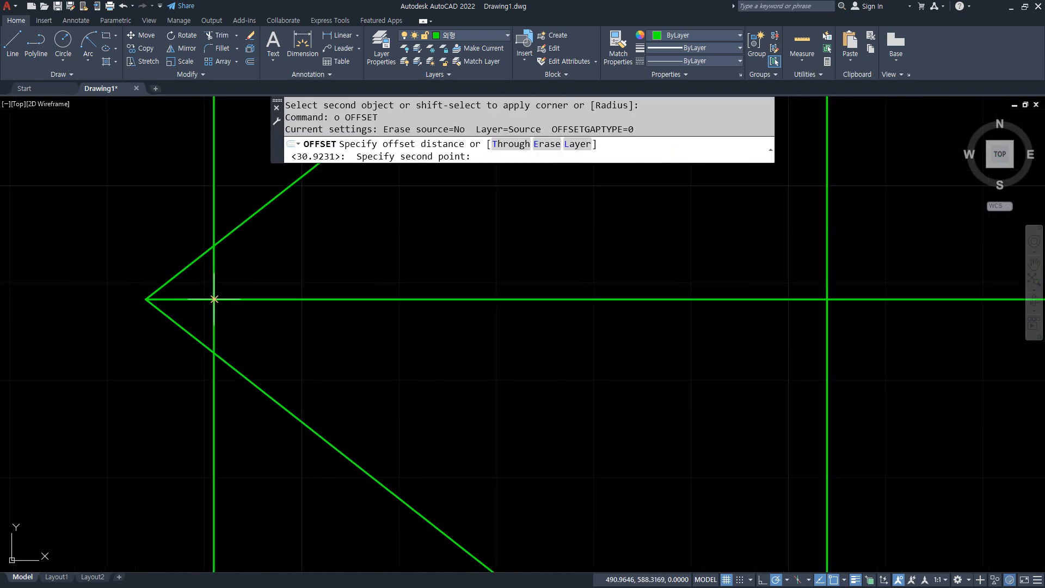
type("per")
key("Return")
left_click(237, 224)
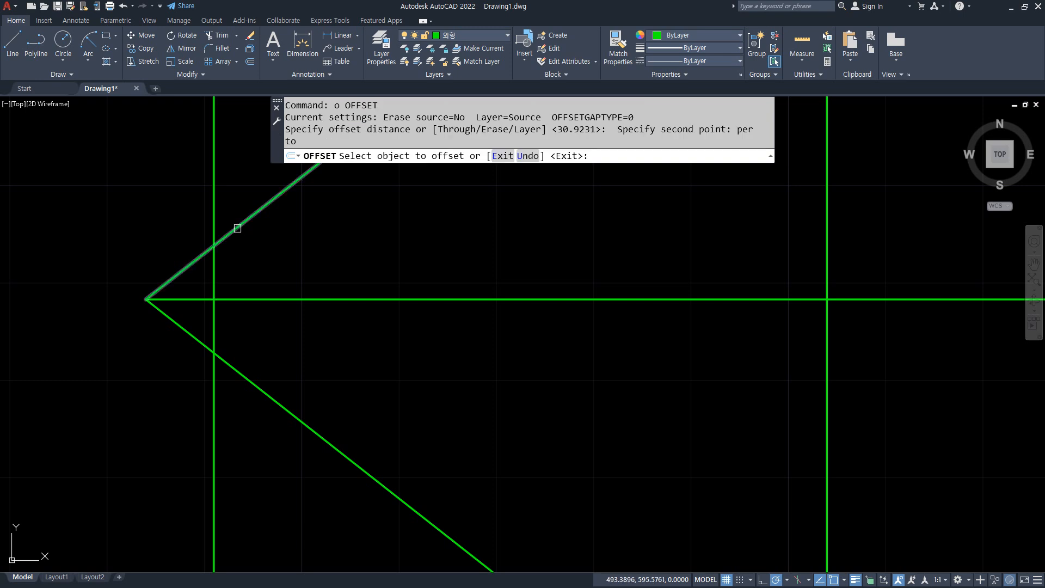
Offset the two sloping outer edges at the top view's left corner inward, through the crossing of the vertical guide line and centerline
left_click(235, 228)
left_click(272, 259)
left_click(241, 373)
left_click(261, 345)
key("Return")
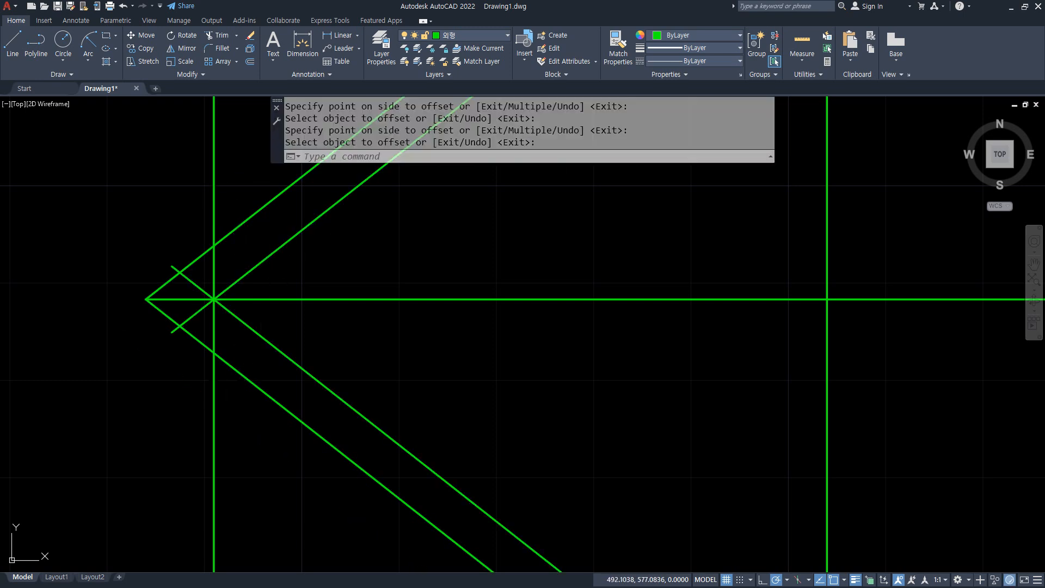
Erase the left vertical guide line and join the two inner offset lines in a sharp corner with a zero-radius Fillet
left_click(223, 413)
left_click(155, 431)
type("e")
key("Return")
type("f")
key("Return")
left_click(222, 303)
left_click(226, 286)
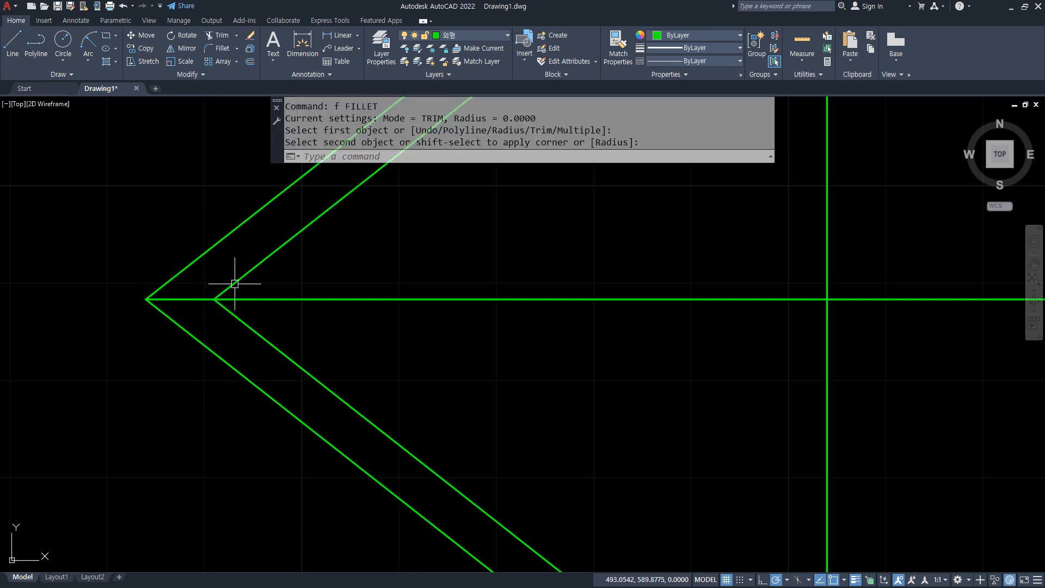
Offset the top view's two right outer edges inward by the perpendicular distance from the guide-centerline crossing to the edge
scroll(623, 329, "down", 2)
middle_click_drag(623, 329, 454, 374)
scroll(455, 373, "up", 3)
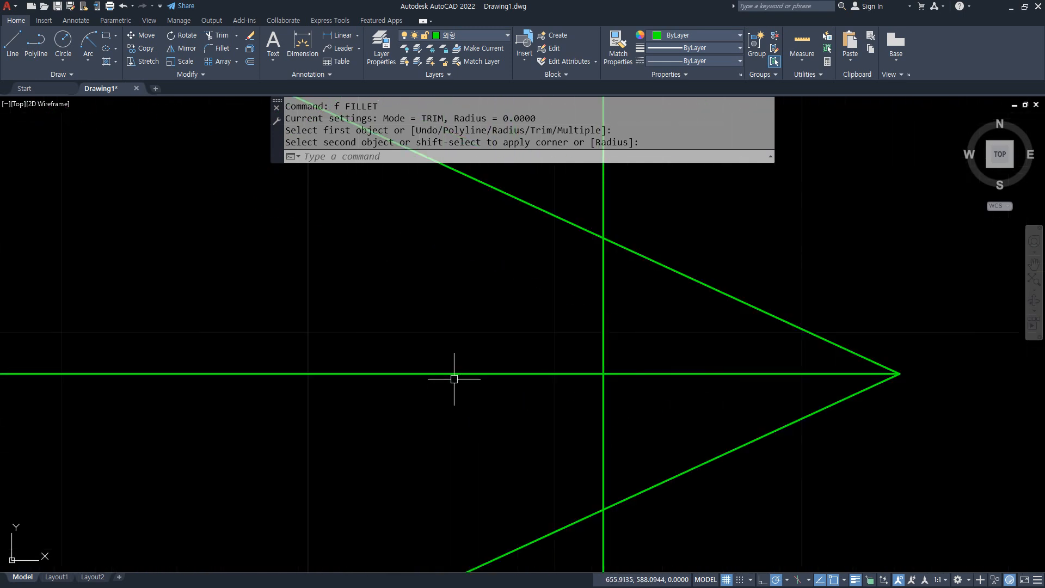
type("o")
key("Return")
left_click(603, 373)
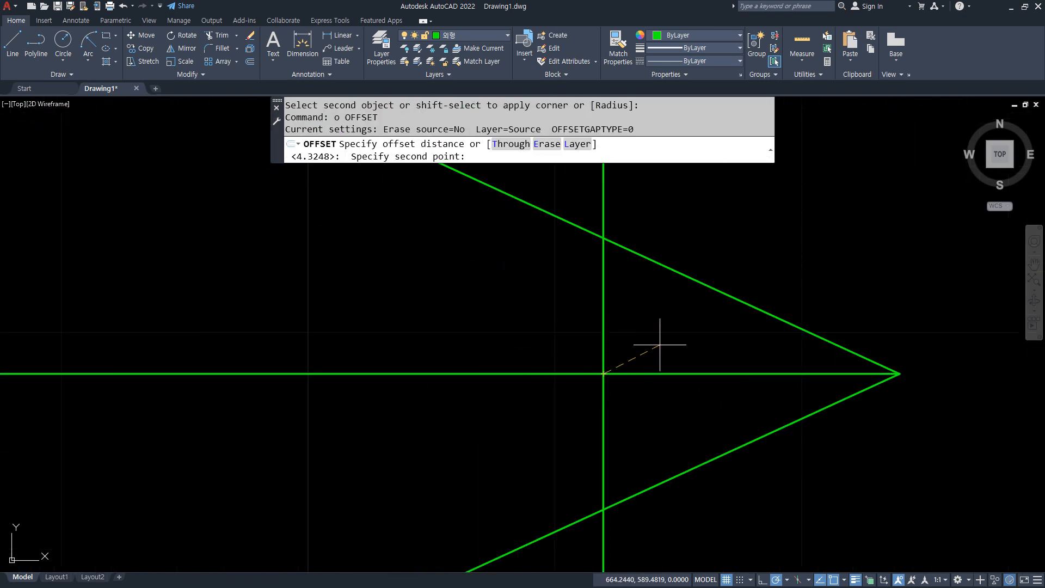
type("per")
key("space")
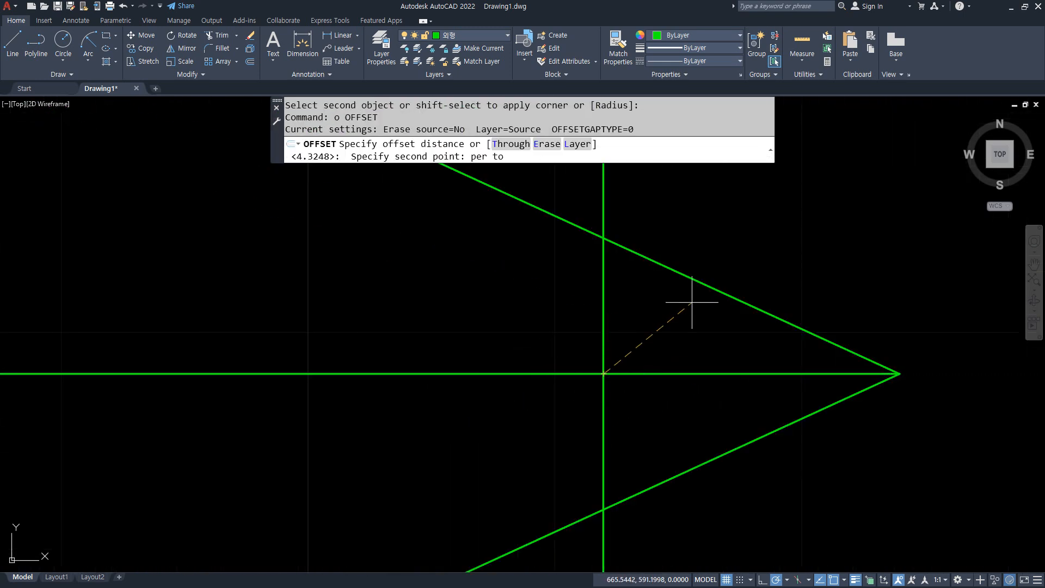
left_click(713, 283)
left_click(676, 272)
left_click(641, 296)
left_click(646, 482)
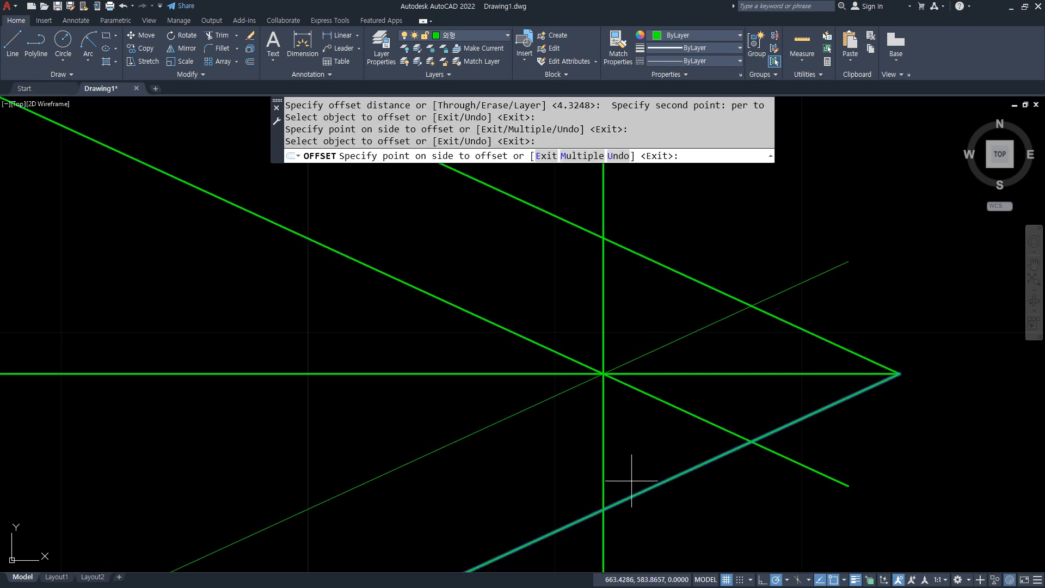
left_click(630, 479)
key("Return")
Erase the right vertical guide line and fillet the two right inner offset lines into a sharp corner on the centerline
left_click(603, 439)
type("e")
key("Return")
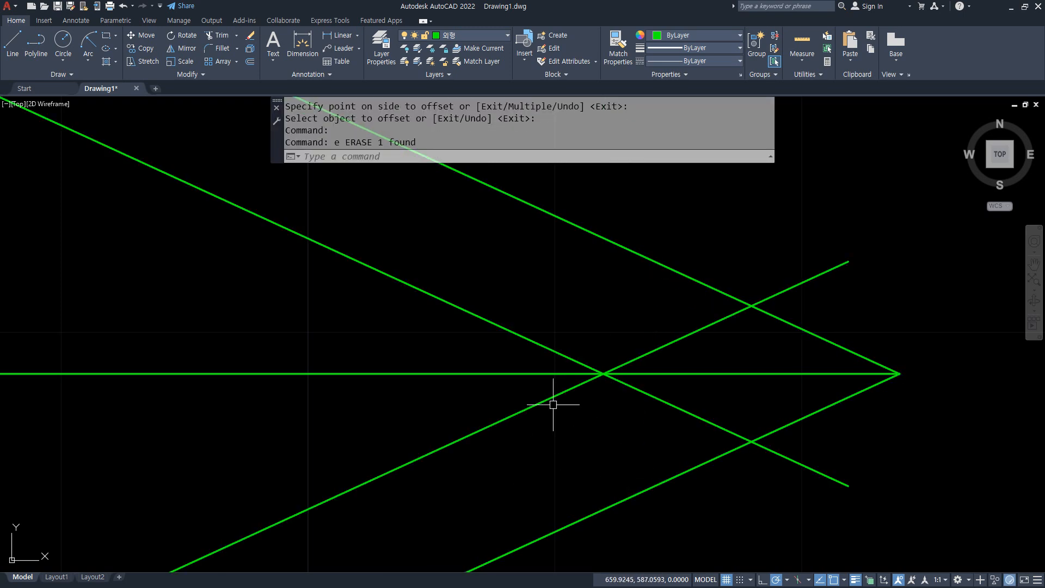
type("f")
key("Return")
left_click(544, 399)
left_click(538, 344)
Offset the top view's horizontal centerline 30 to both sides
scroll(536, 344, "down", 6)
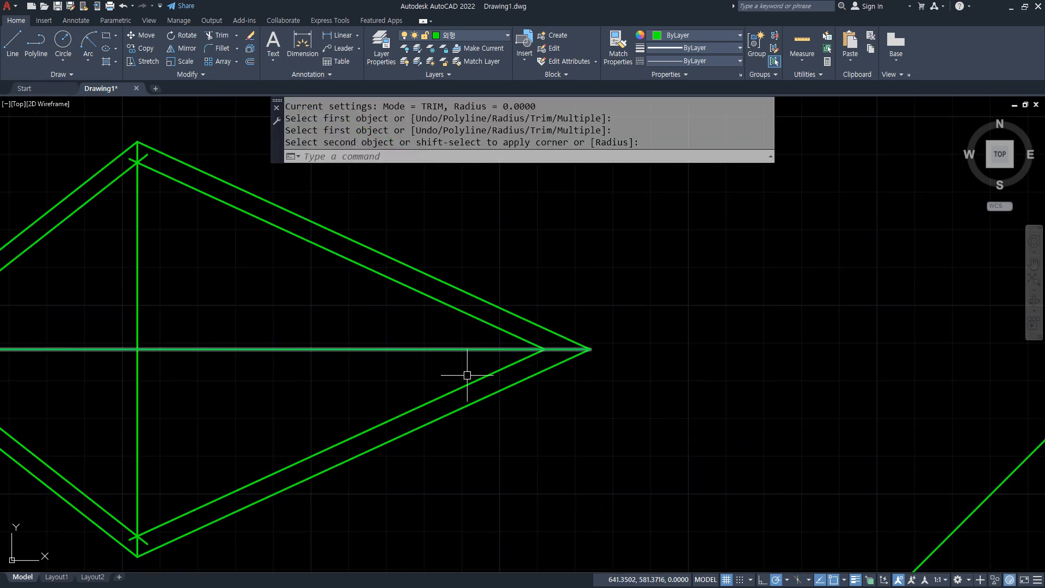
middle_click_drag(274, 379, 459, 357)
middle_click_drag(389, 304, 405, 346)
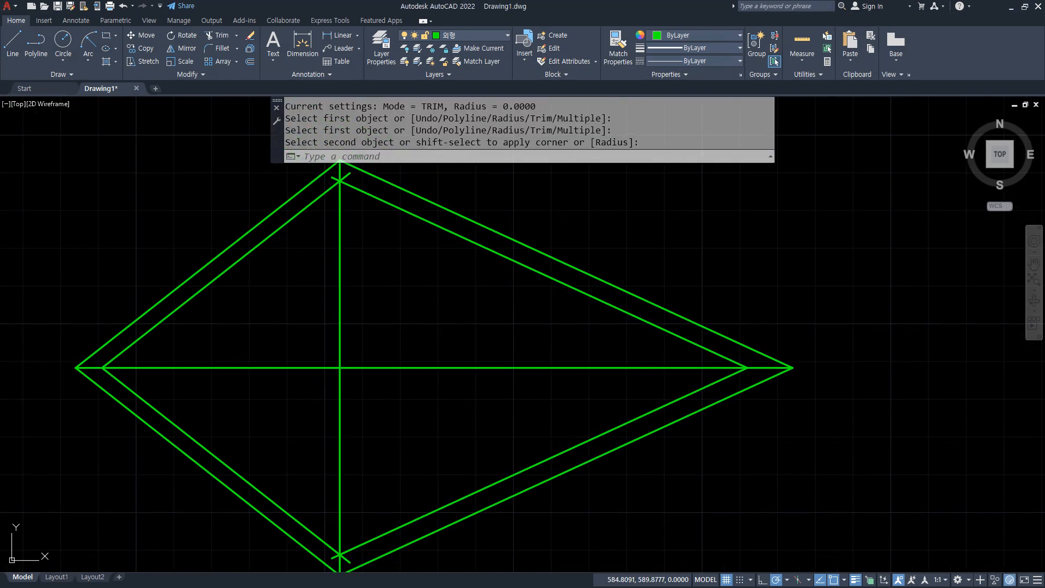
scroll(384, 256, "down", 6)
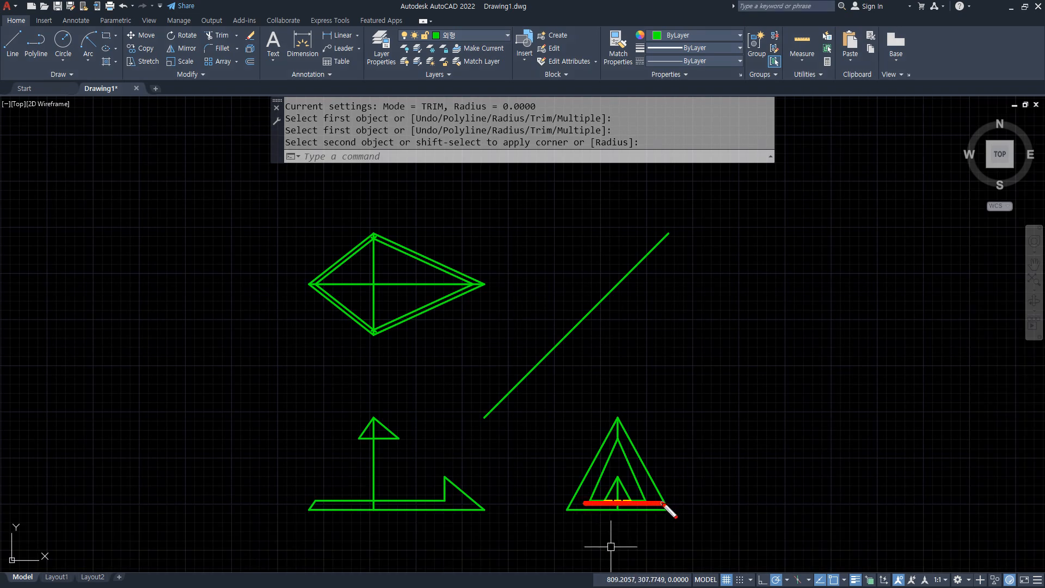
scroll(362, 272, "up", 6)
middle_click_drag(479, 301, 444, 361)
key("Escape")
type("o")
key("Return")
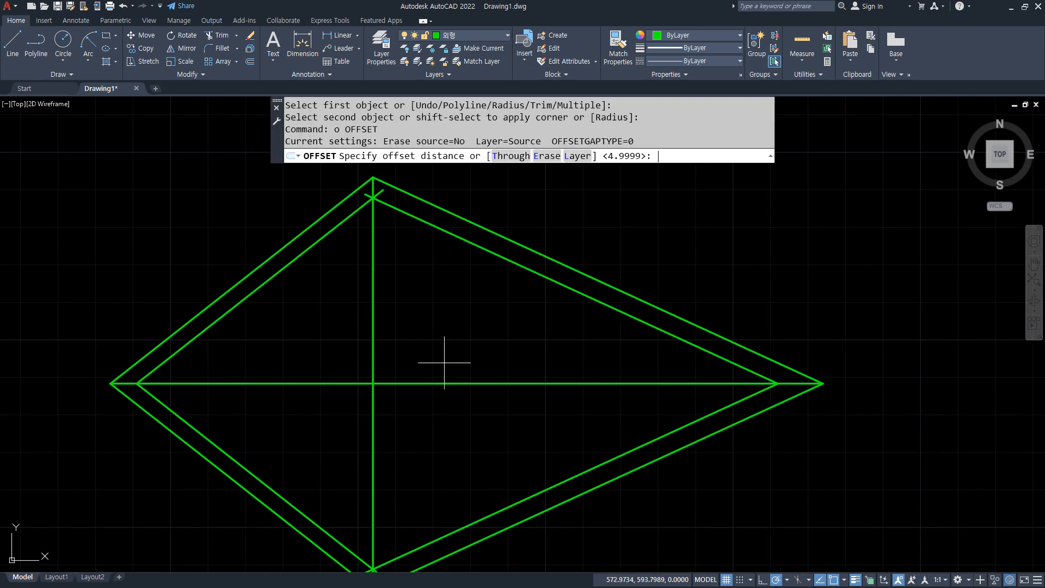
type("30")
key("Return")
left_click(425, 383)
left_click(426, 354)
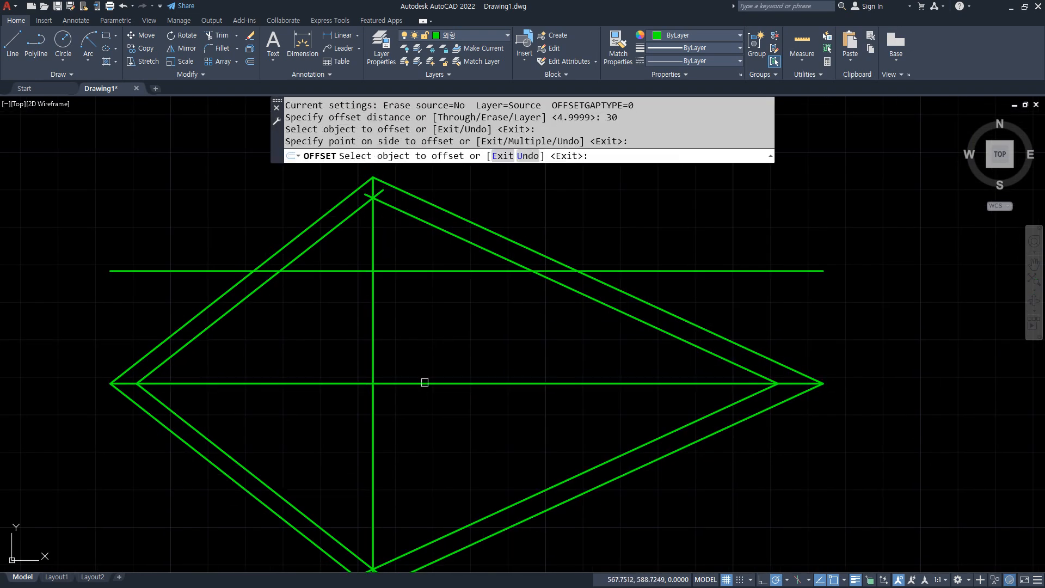
left_click(425, 383)
left_click(425, 431)
key("Return")
Fillet the upper horizontal offset line with the left and right upper inner edges into sharp corners
type("f")
key("Return")
left_click(268, 279)
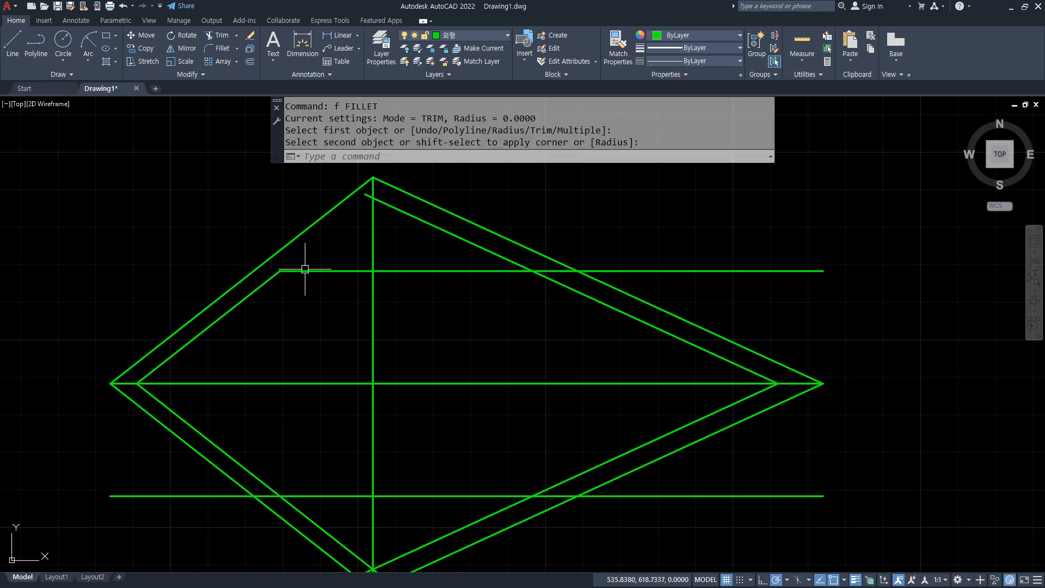
left_click(304, 271)
key("Return")
left_click(476, 271)
left_click(566, 287)
Fillet the lower horizontal offset line with the right and left lower inner edges into sharp corners
key("Return")
left_click(547, 489)
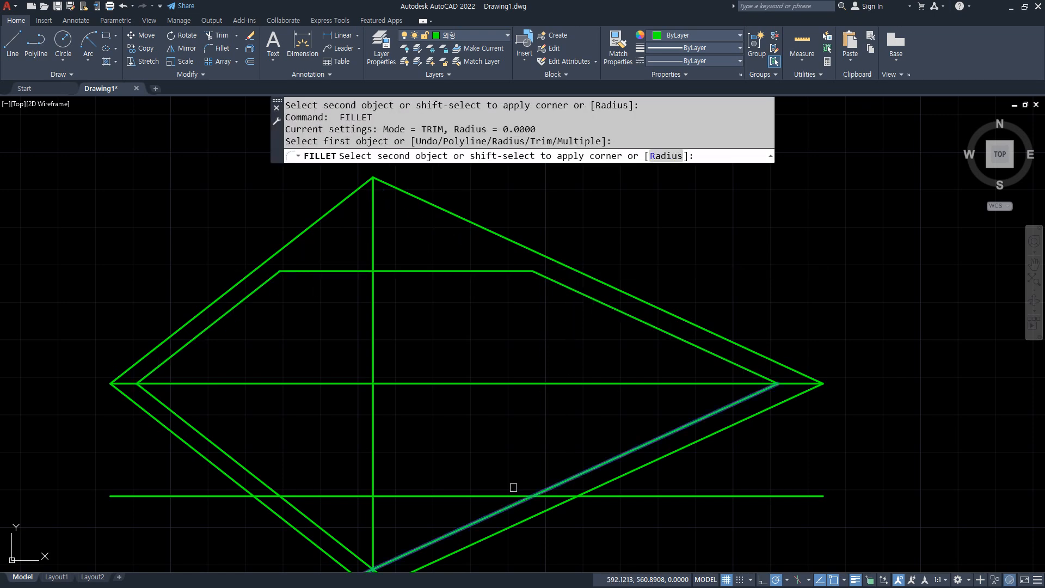
left_click(427, 496)
key("Return")
left_click(345, 495)
left_click(259, 478)
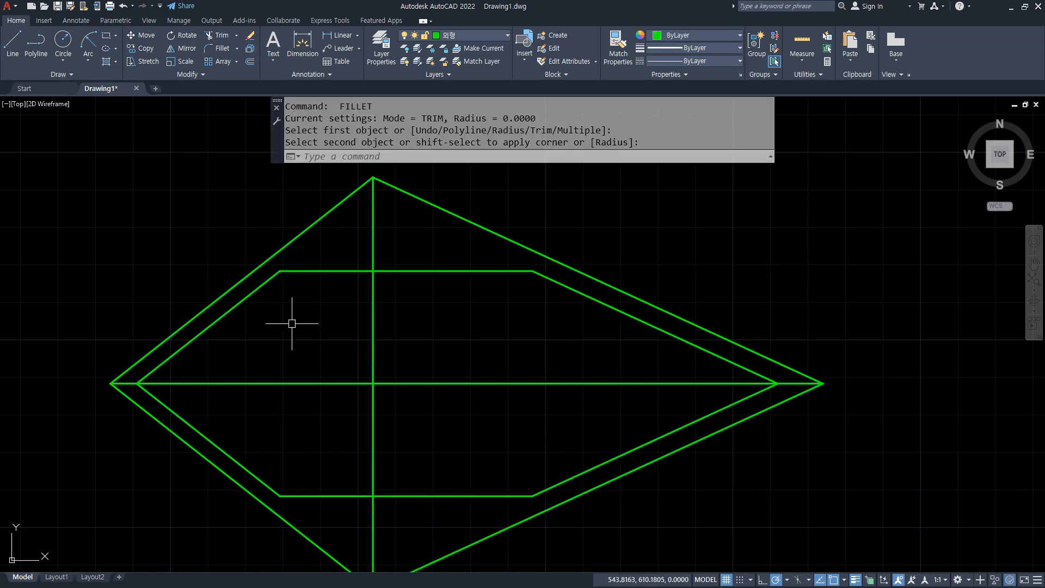
Offset the top view's vertical center line 77 to the right
scroll(427, 419, "down", 4)
middle_click_drag(454, 457, 385, 291)
scroll(386, 291, "up", 2)
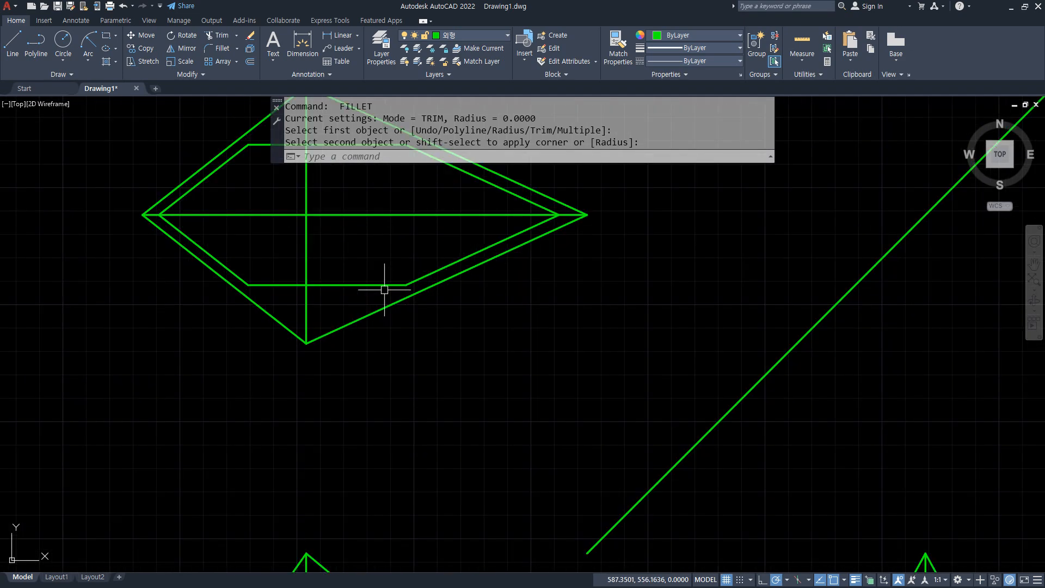
type("o")
key("Return")
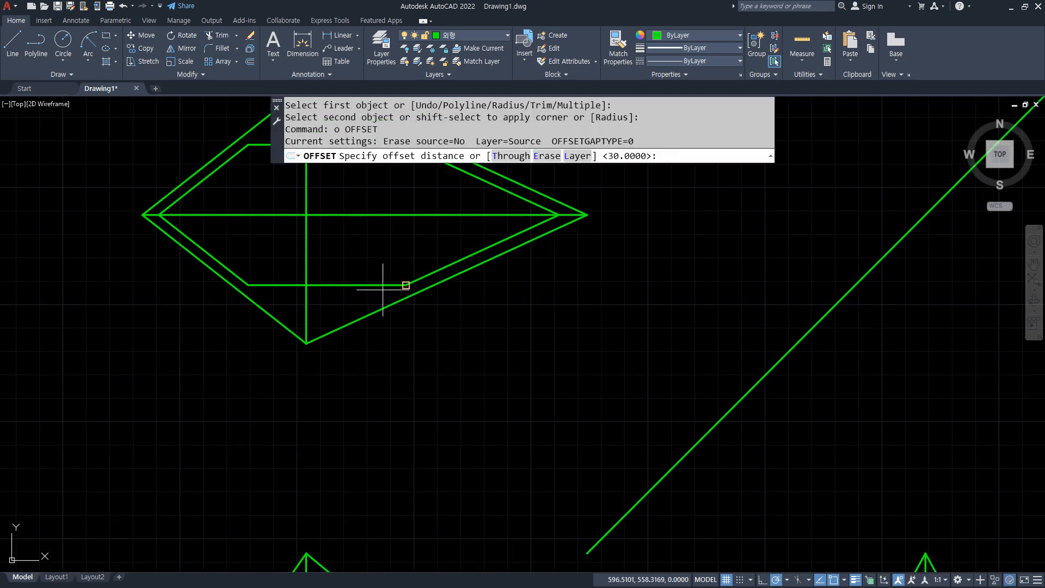
type("77")
key("Return")
left_click(305, 248)
left_click(305, 245)
left_click(466, 245)
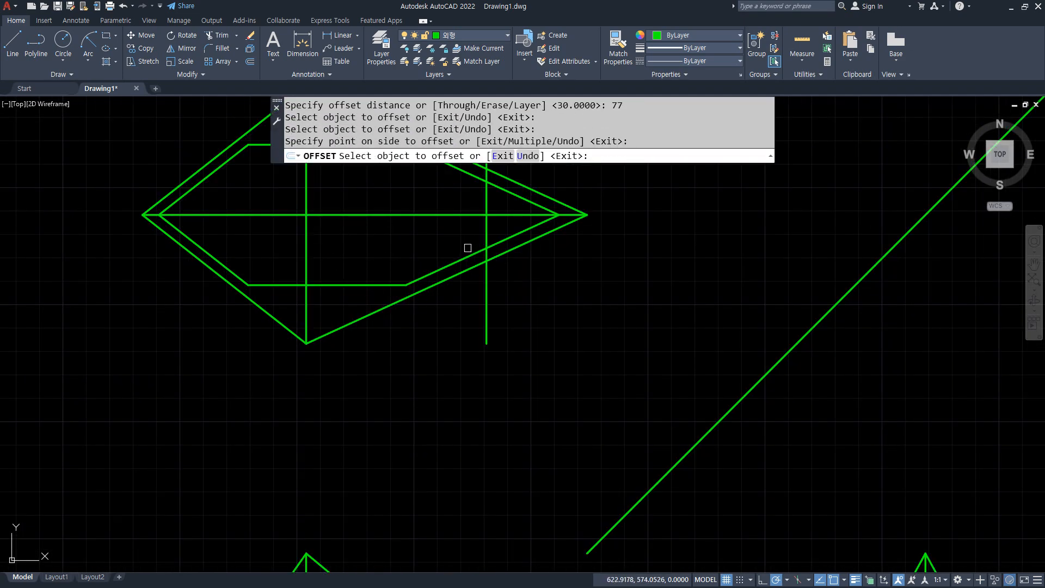
middle_click_drag(471, 225, 487, 292)
key("Return")
Fillet the new vertical line with the upper and lower right inner edges to close the inner outline with sharp corners
type("f")
key("Return")
left_click(500, 258)
left_click(479, 238)
key("Return")
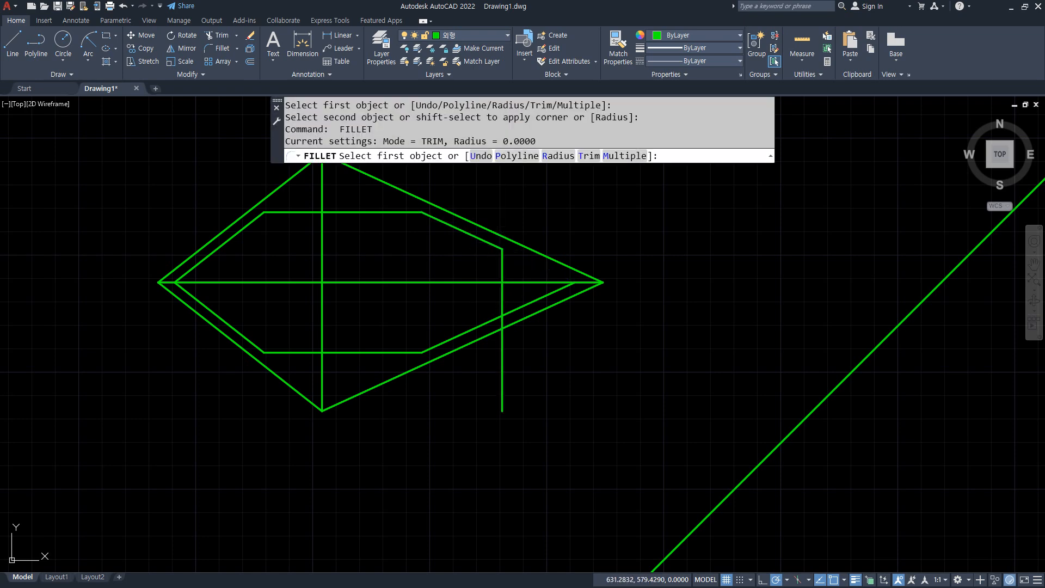
left_click(501, 305)
left_click(493, 317)
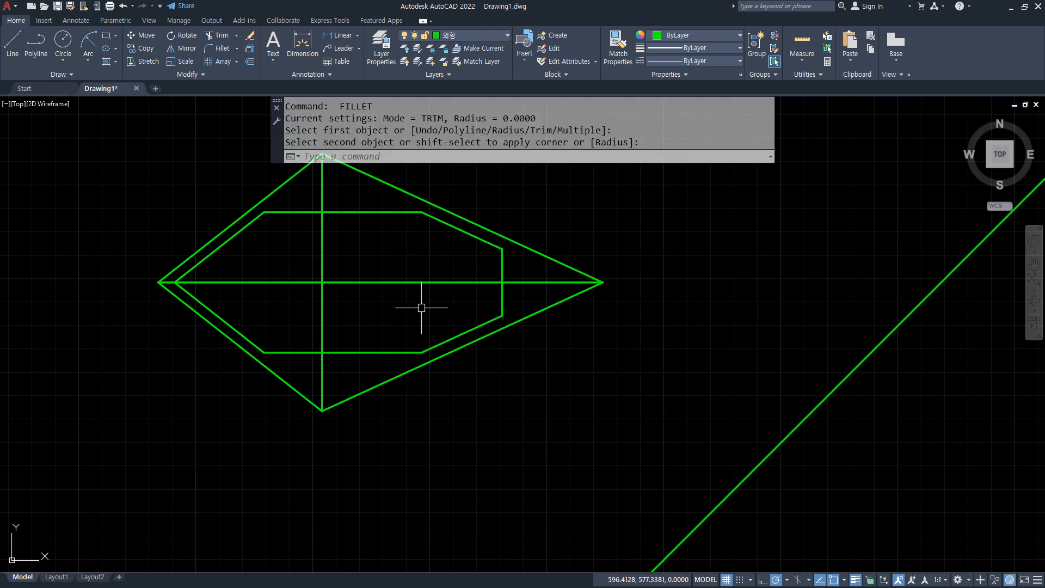
scroll(421, 308, "down", 2)
middle_click_drag(407, 498, 389, 406)
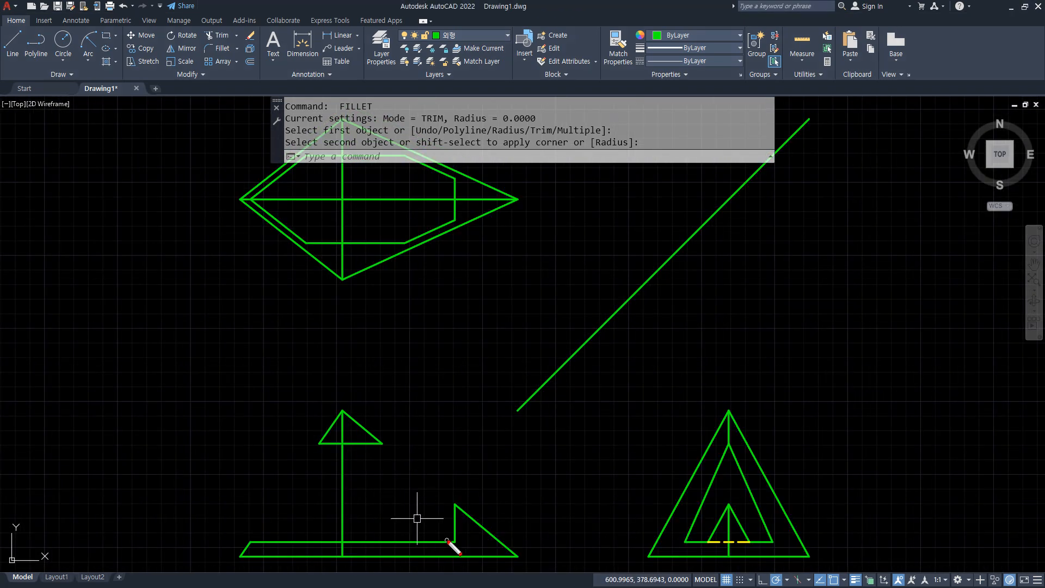
left_click_drag(449, 540, 244, 541)
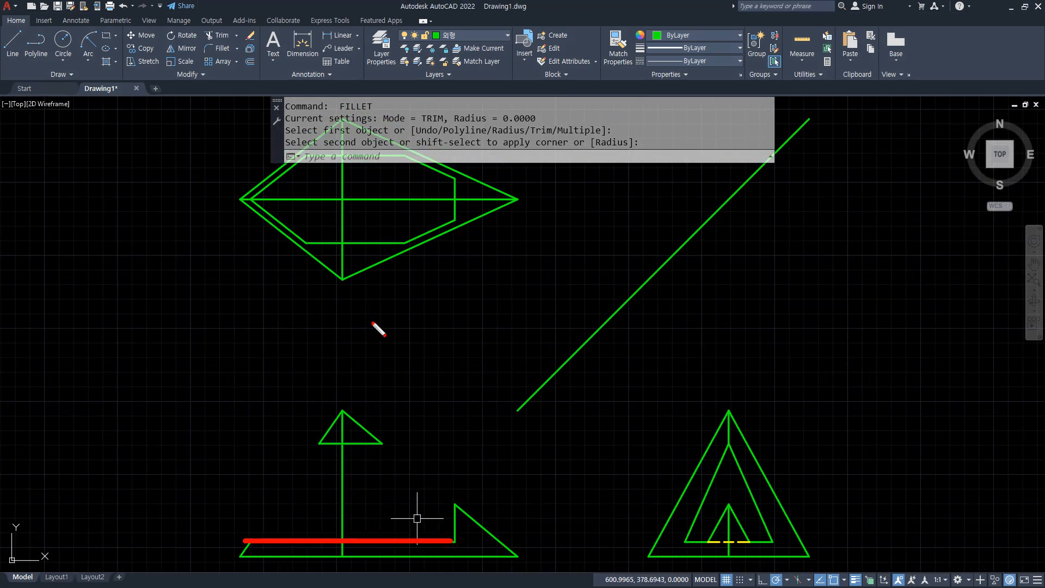
left_click_drag(378, 240, 405, 190)
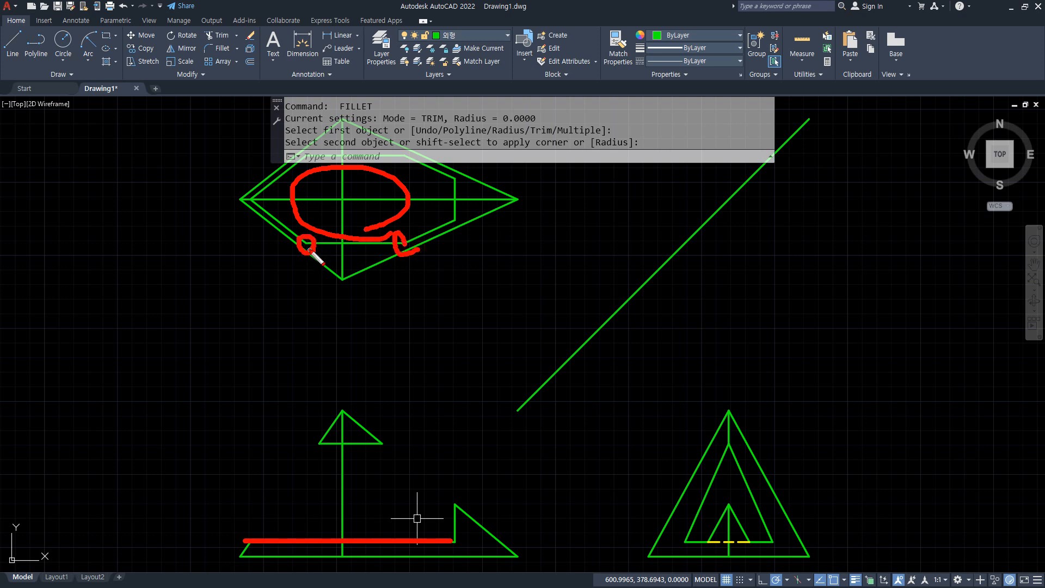
Draw a line from the inner outline's lower-right corner down to the front view's base top, continuing to the small triangle's right corner
type("l")
key("Return")
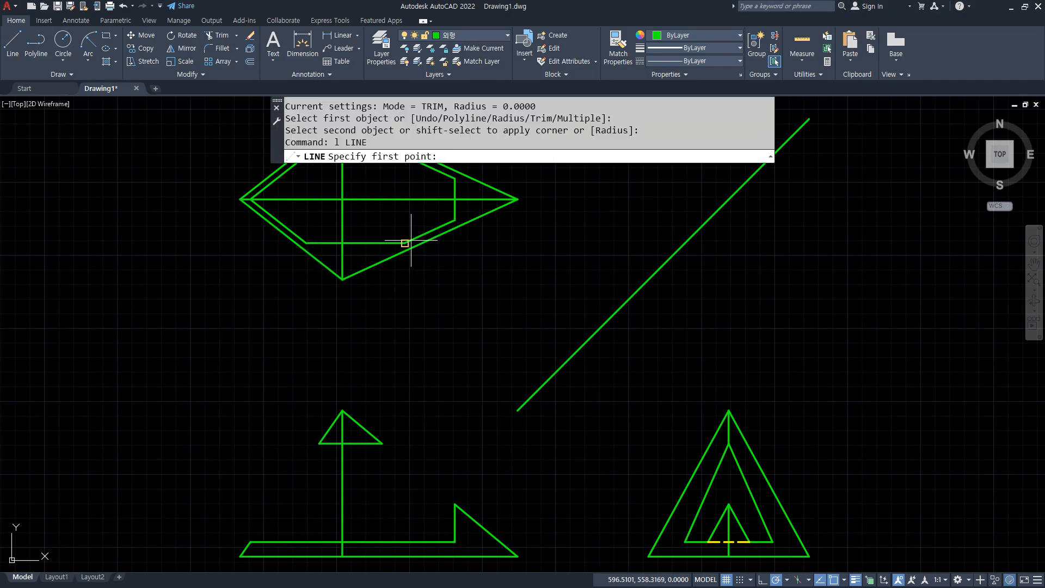
left_click(404, 243)
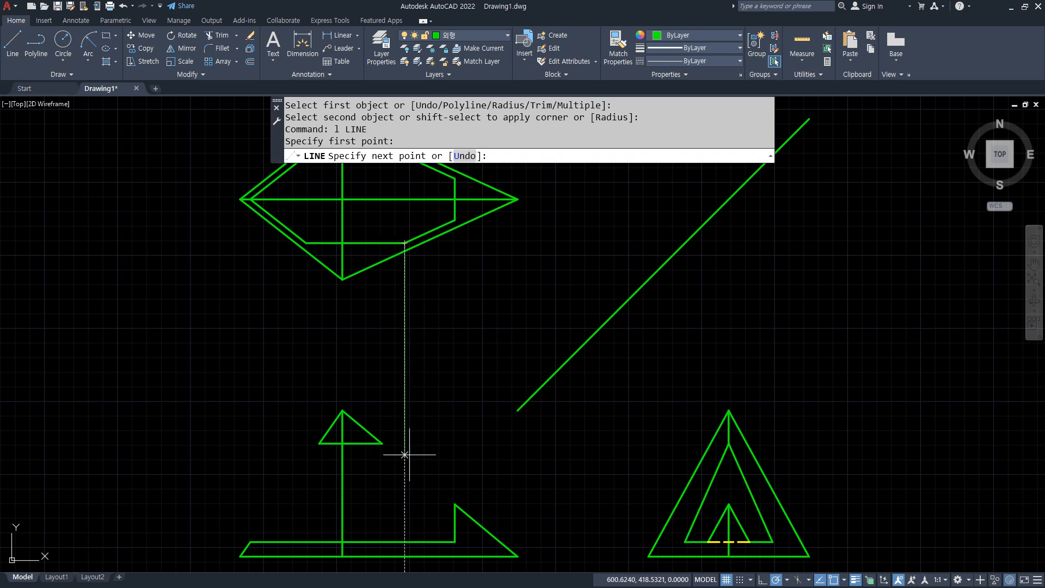
left_click(404, 542)
left_click(381, 442)
key("Return")
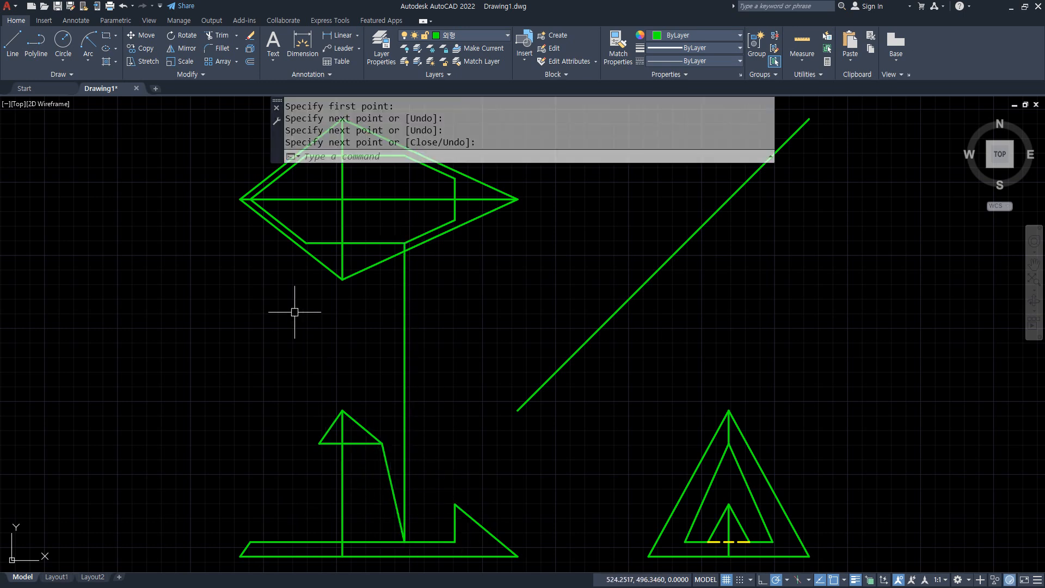
Draw a line from the inner outline's lower-left corner down to the front view's base top, continuing to the small triangle's left corner
key("Return")
left_click(306, 243)
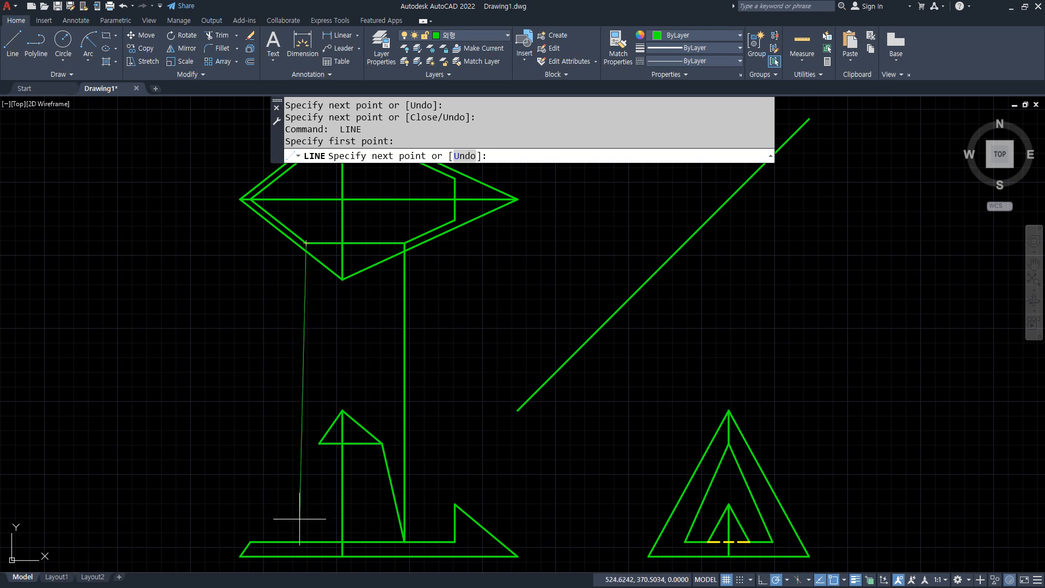
left_click(306, 541)
left_click(319, 443)
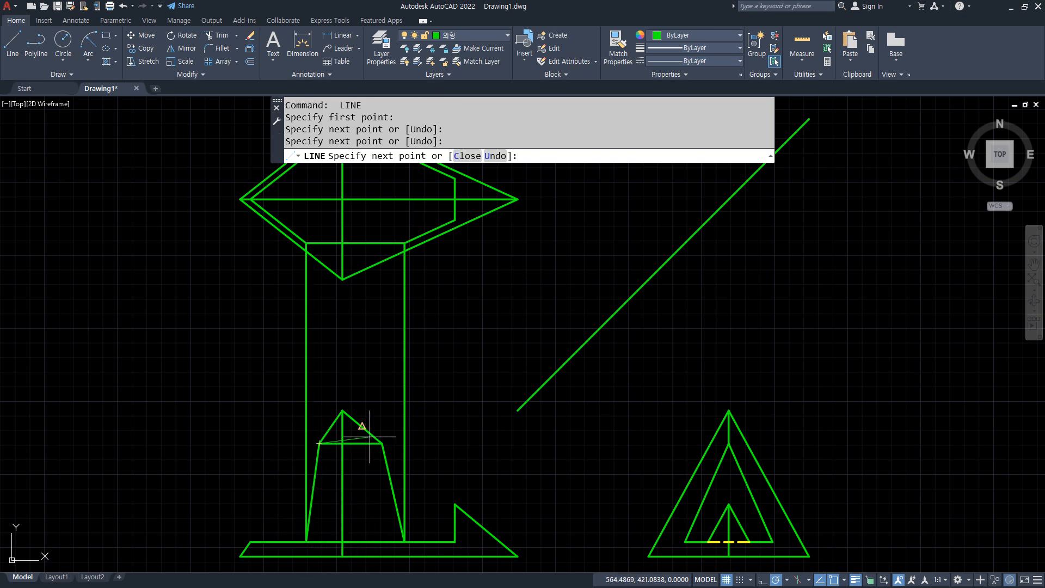
key("Return")
Erase the two vertical projection lines between the top and front views
left_click(443, 381)
left_click(296, 337)
type("e")
key("Return")
Trim the front view's base top edge between the two sloping sides and redraw that segment as a separate line
type("tr")
key("Return")
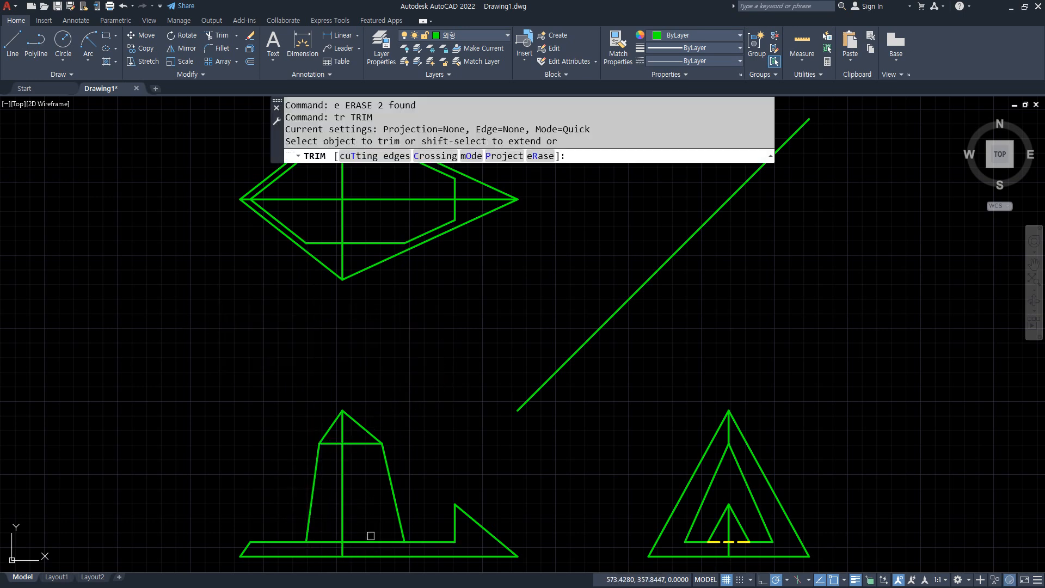
left_click_drag(322, 526, 333, 544)
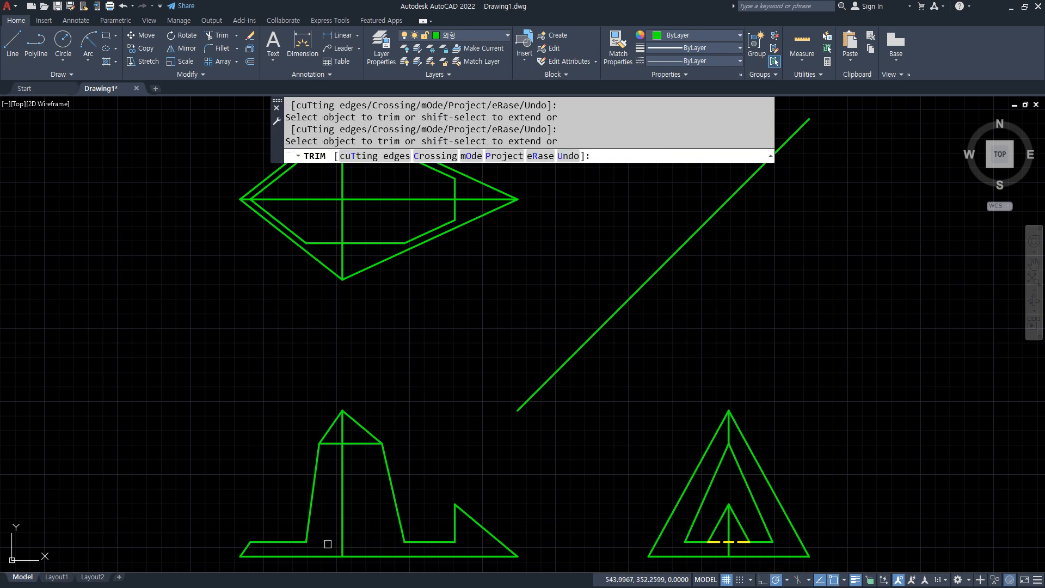
key("Return")
type("l")
key("Return")
left_click(307, 542)
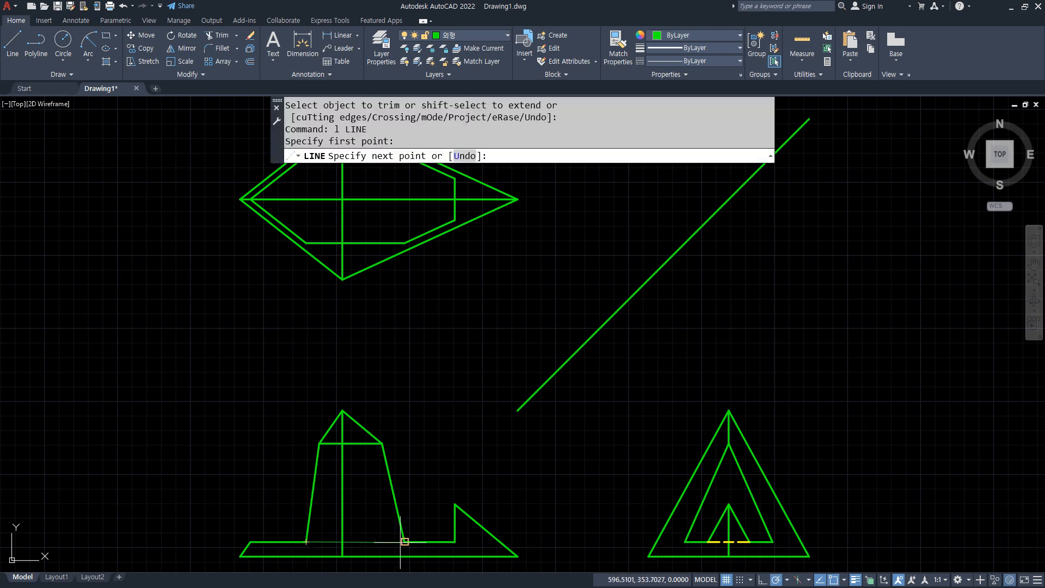
left_click(403, 541)
key("Return")
Match the side view's yellow dashed line properties onto the front view's new base segment and the small triangle's horizontal line
type("ma")
key("Return")
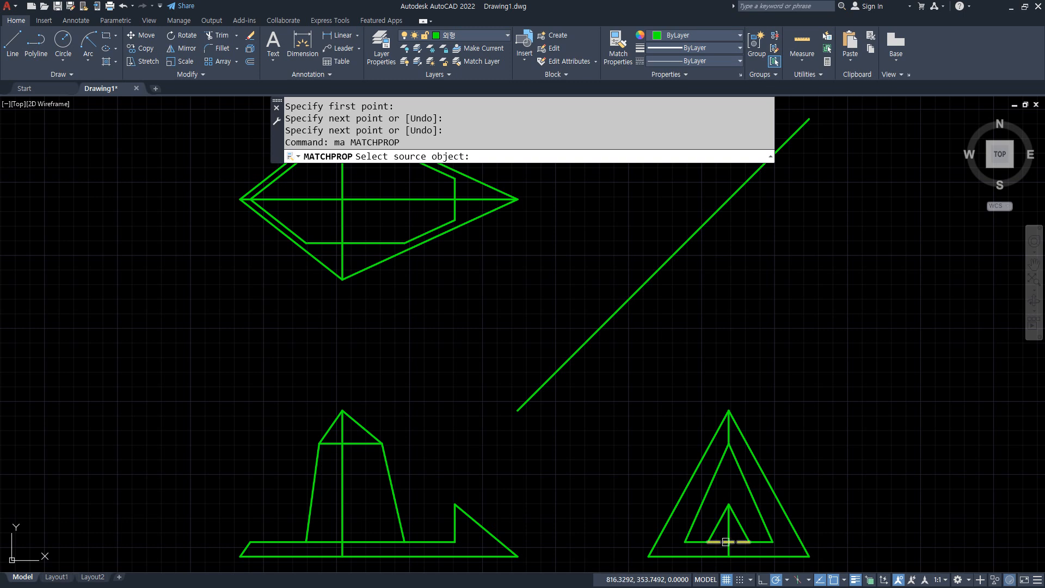
left_click(725, 541)
left_click(356, 543)
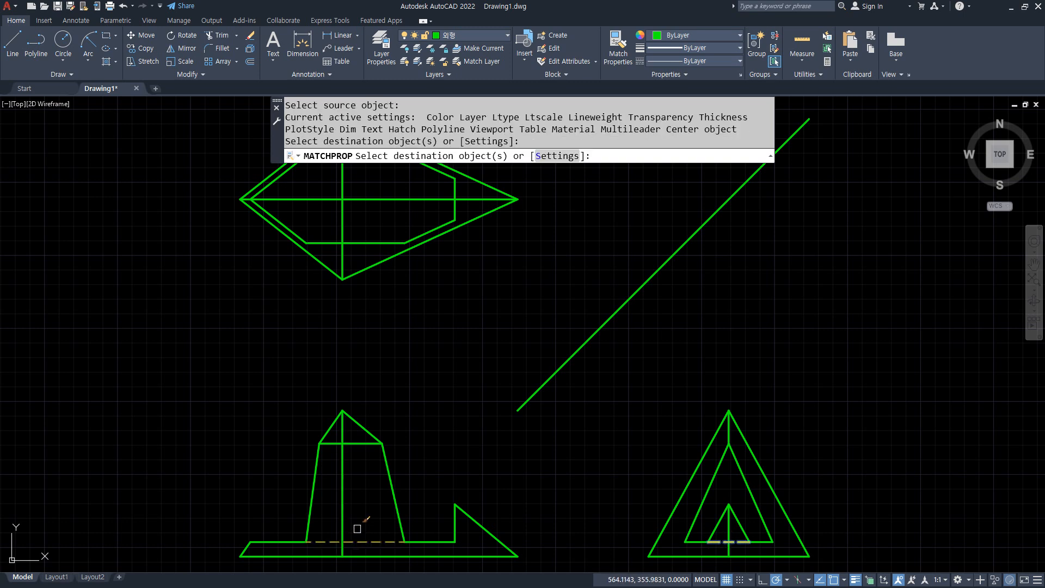
left_click(357, 439)
left_click(350, 450)
key("Return")
Draw vertical projection lines from both ends of the front view's upper dashed line to the top view's horizontal centreline
middle_click_drag(444, 320, 434, 390)
type("l")
key("Return")
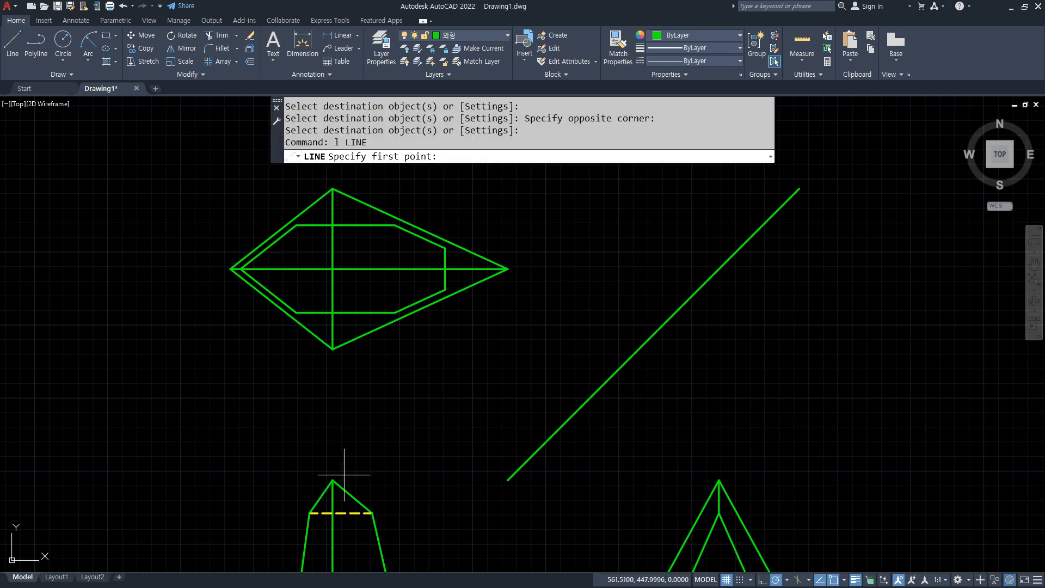
left_click(372, 512)
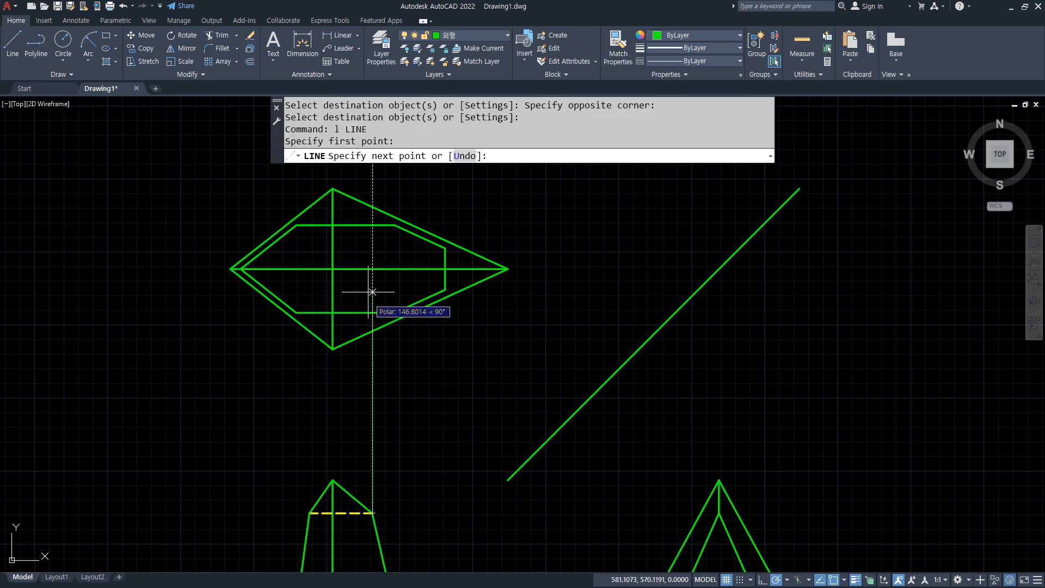
type("per")
key("Return")
left_click(371, 270)
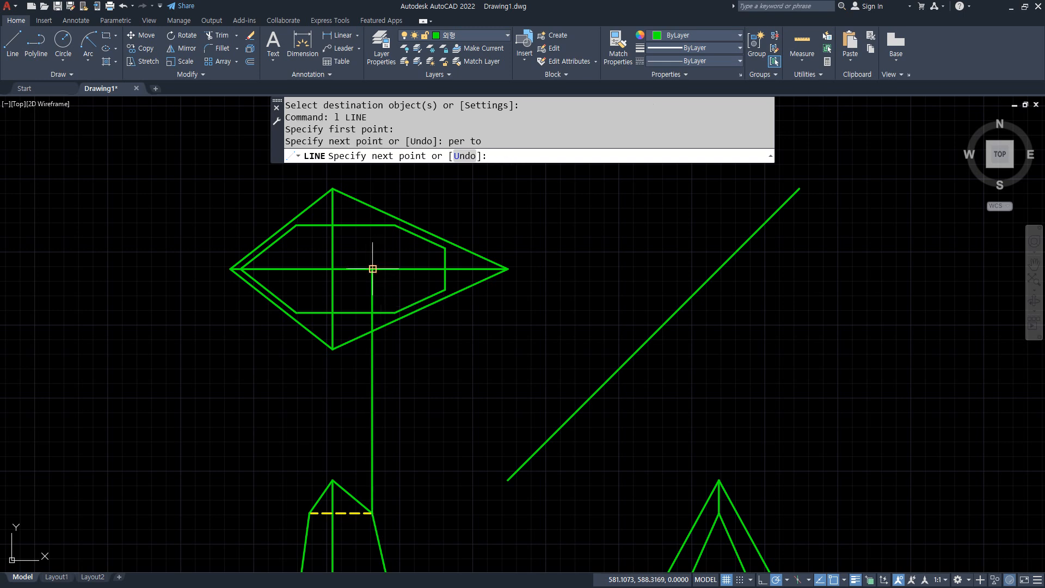
key("Return")
key("Return")
left_click(308, 512)
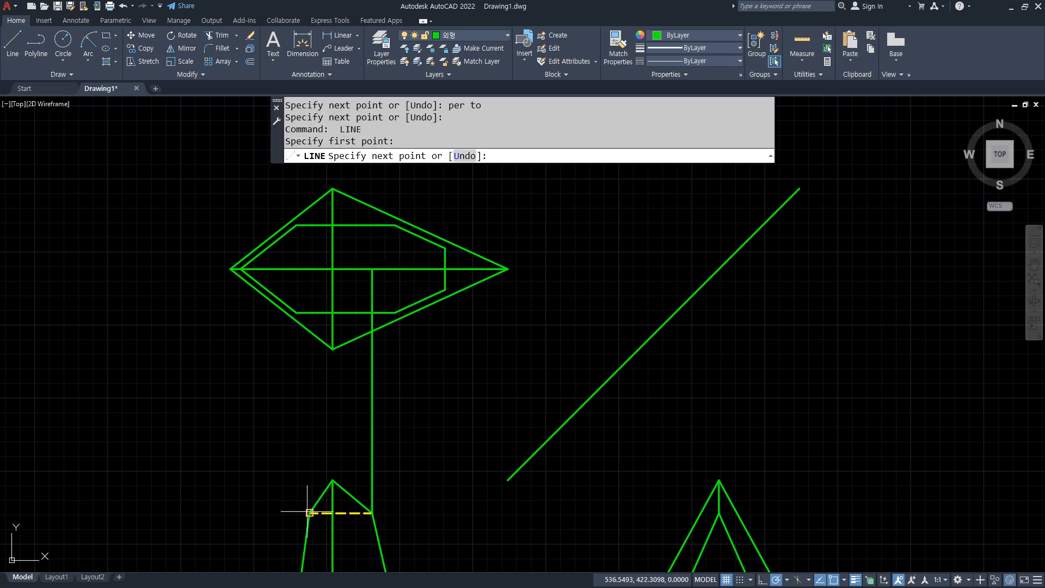
left_click(309, 269)
key("Return")
Draw lines joining the inner outline's two left corners in the top view to the left projection line's end on the centreline
scroll(319, 237, "up", 2)
scroll(319, 236, "up", 2)
key("Return")
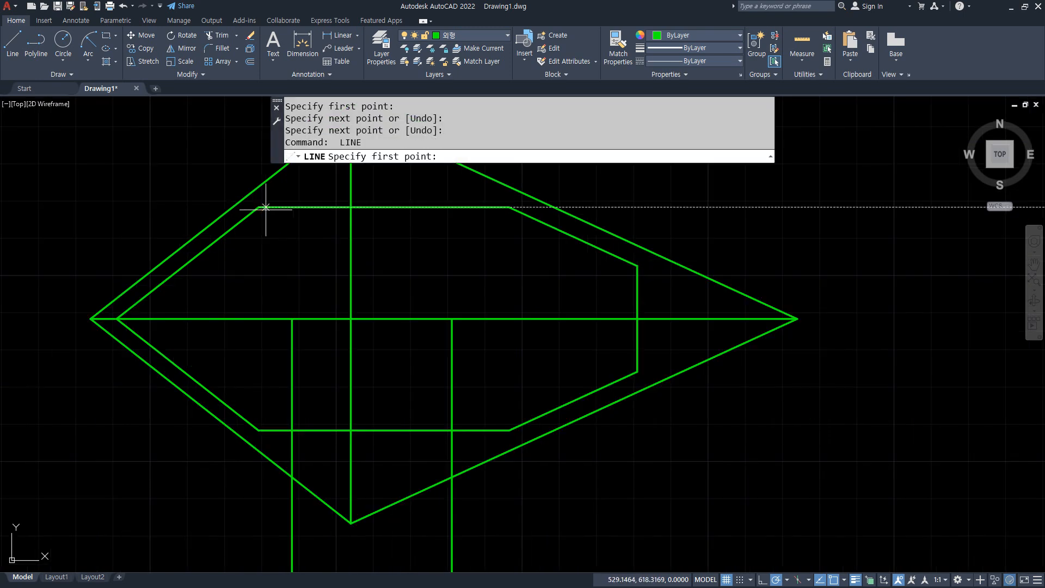
left_click(259, 207)
left_click(292, 319)
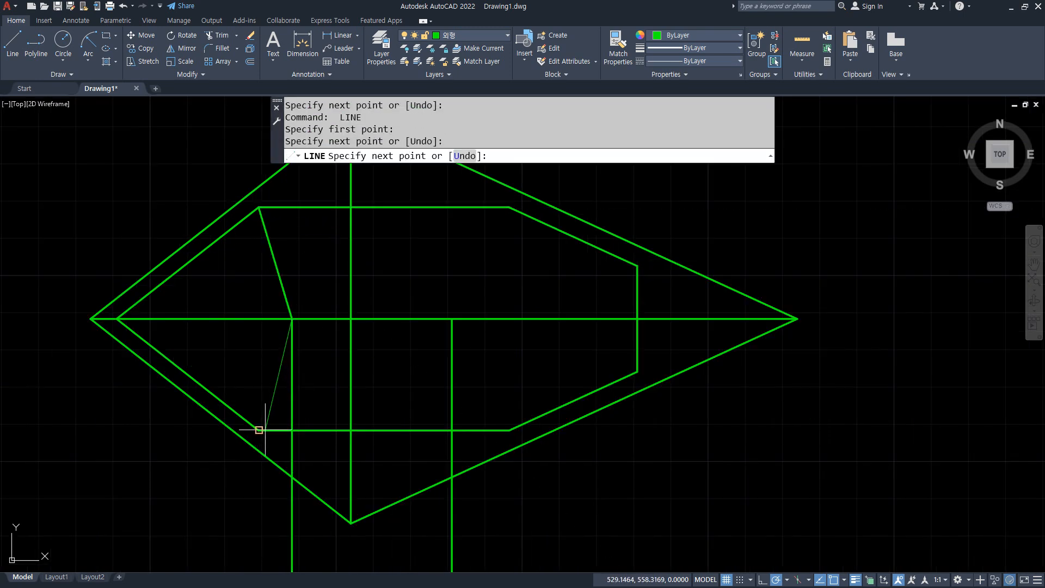
left_click(259, 430)
key("Return")
Join the right ends of the inner outline's two horizontal edges to the right projection line's end on the centreline
key("Return")
left_click(509, 208)
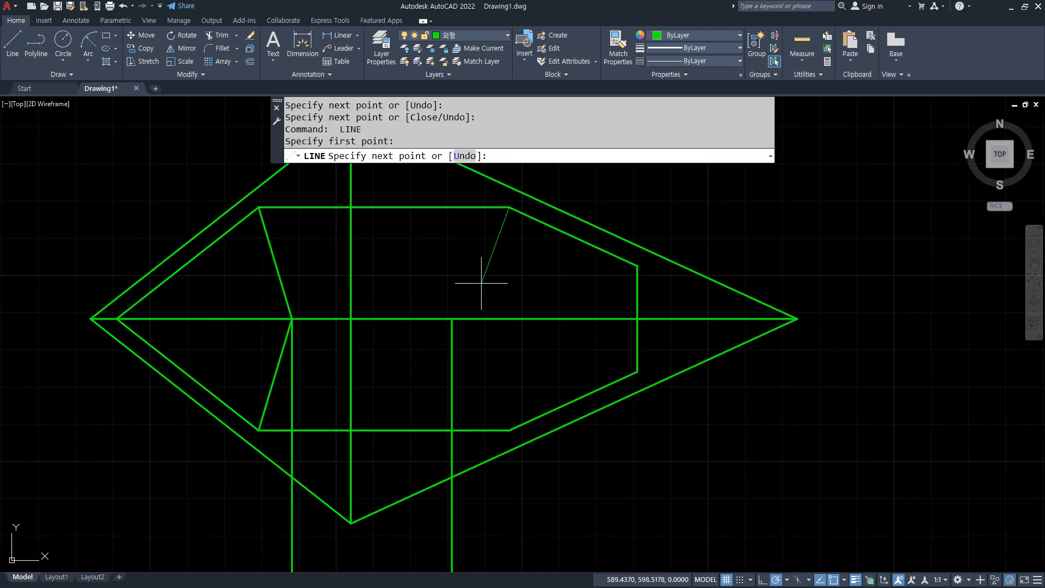
left_click(452, 319)
left_click(509, 429)
key("Return")
Erase the two vertical projection lines below the top view's centreline
left_click(457, 402)
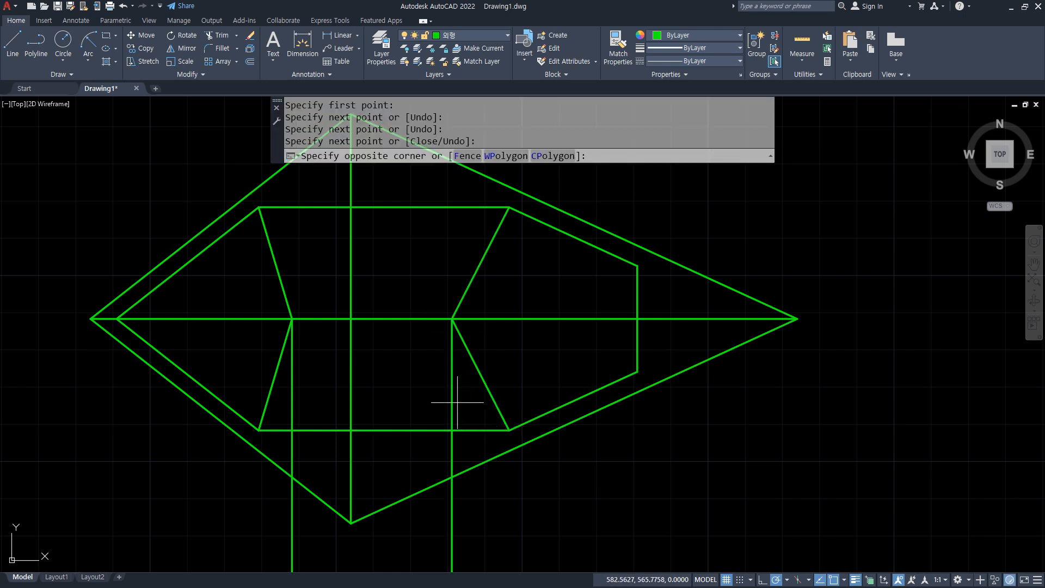
left_click(373, 396)
left_click(293, 387)
type("e")
key("Return")
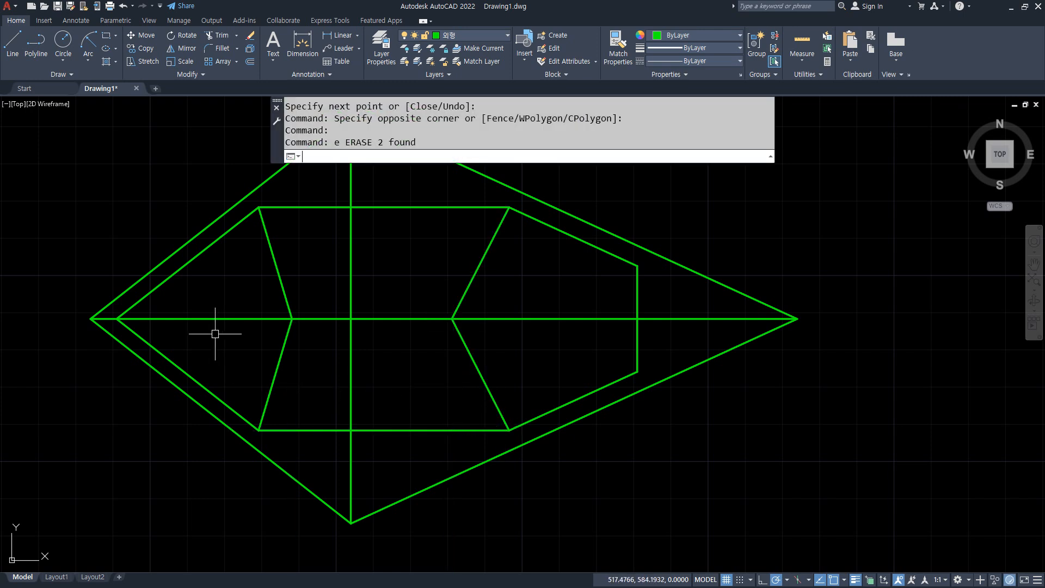
Trim the top view's horizontal centreline between the inner outline's ends and the converging sloped edges on both sides
type("tr")
key("Return")
mouse_move(215, 333)
left_mouse_down()
mouse_move(233, 327)
mouse_move(212, 333)
left_mouse_up()
left_click(561, 318)
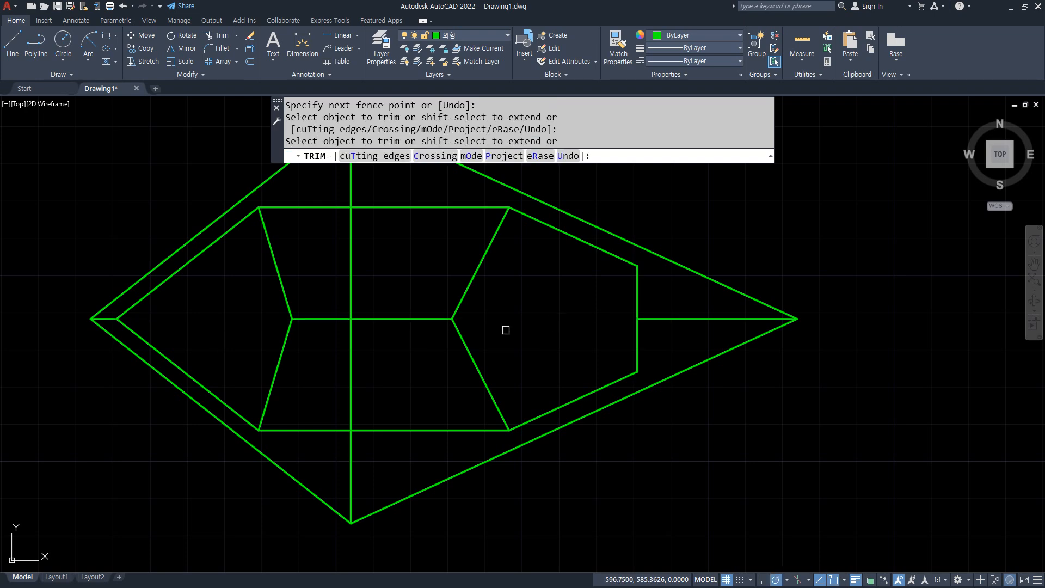
key("Return")
Move the inner outline's two long horizontal edges in the top view to the 은선 layer
left_click(426, 208)
left_click(415, 431)
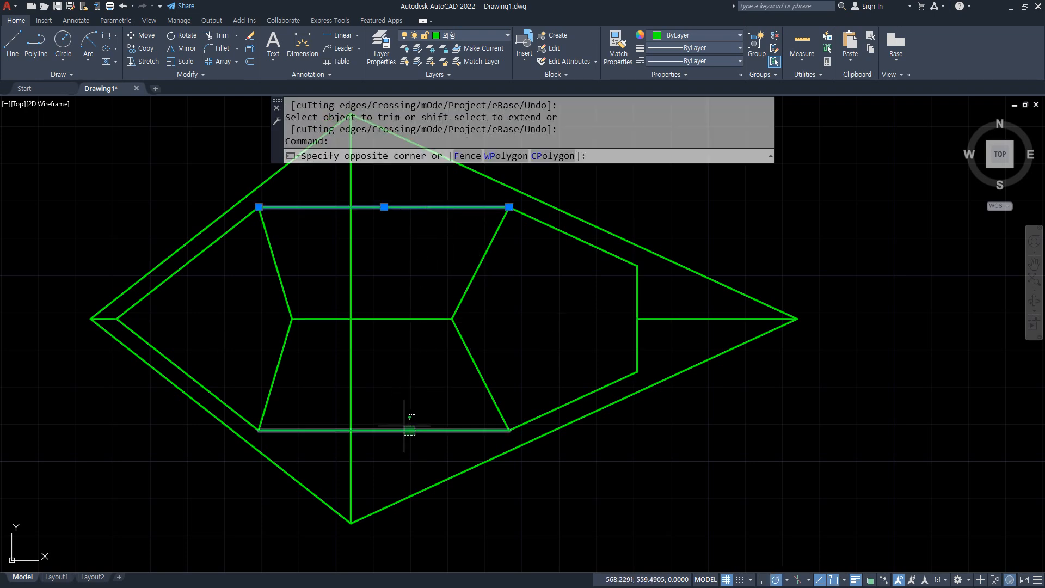
left_click(483, 35)
left_click(462, 70)
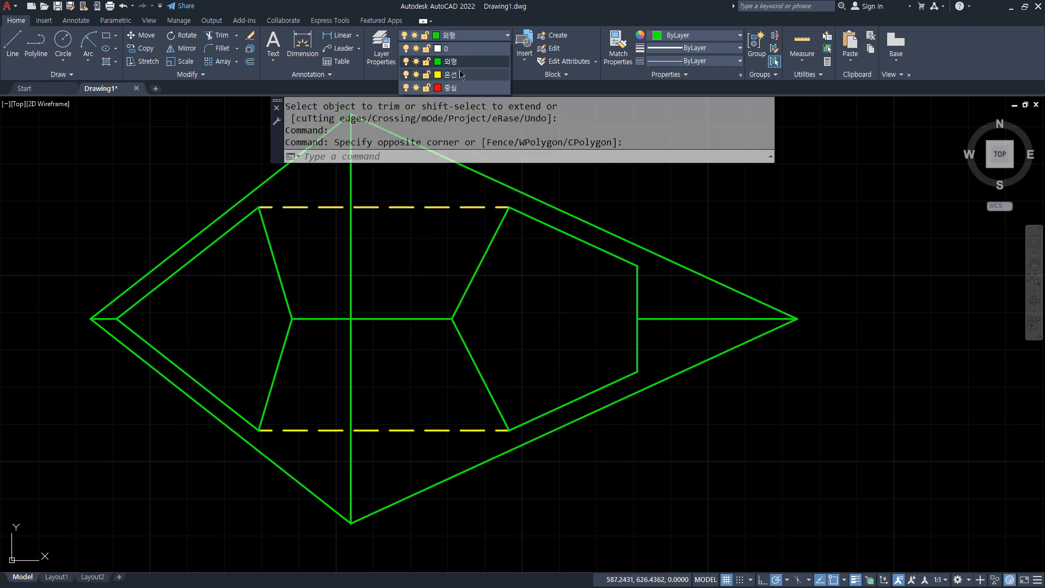
key("Escape")
key("Escape")
Erase the diagonal projection line between the top and side views
scroll(575, 373, "down", 8)
middle_click_drag(576, 373, 508, 340)
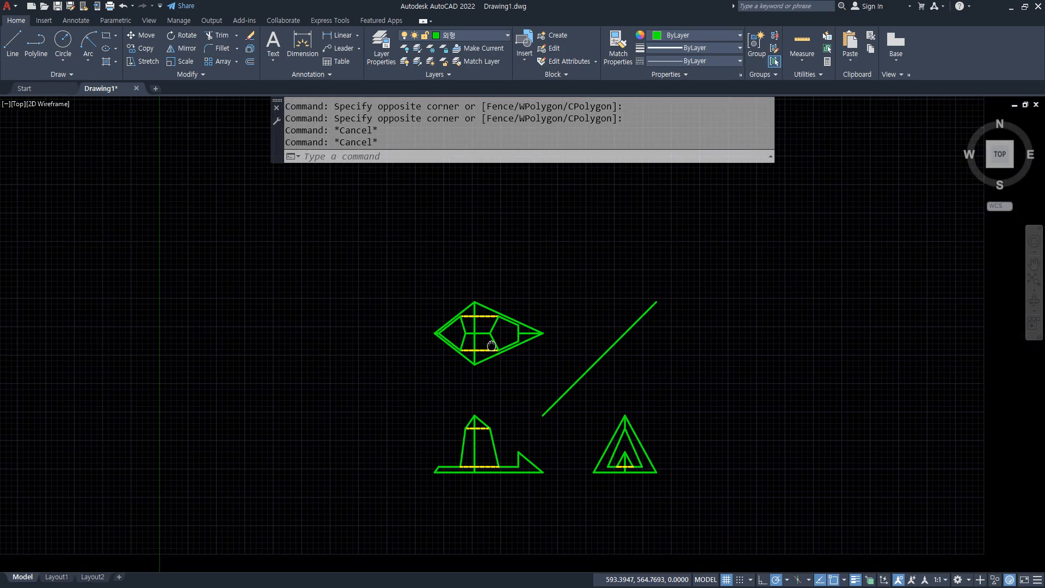
scroll(499, 341, "up", 2)
left_click(750, 374)
left_click(678, 290)
type("e")
key("space")
middle_click_drag(517, 409, 487, 376)
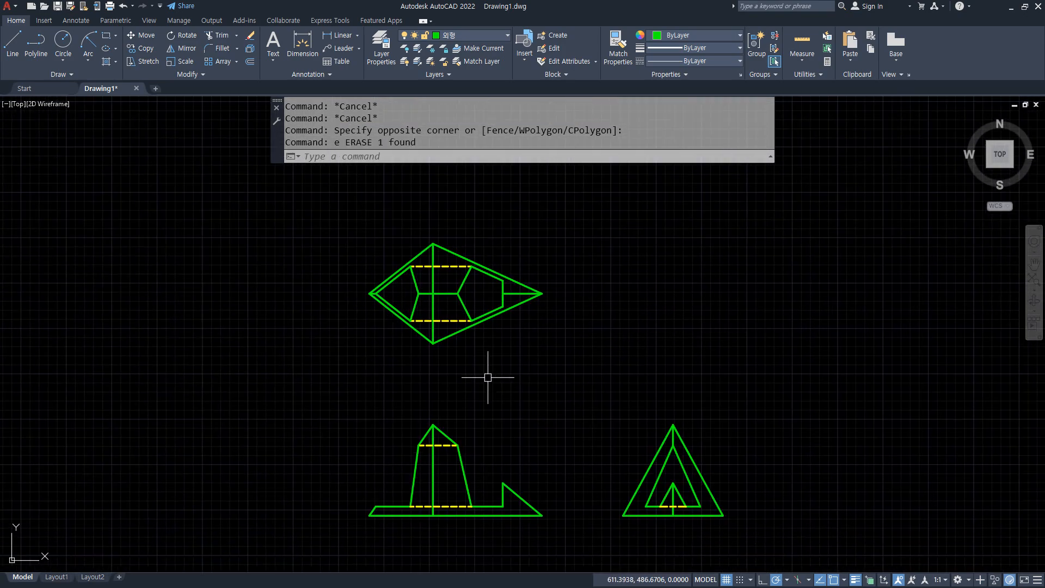
type("z")
key("space")
key("space")
left_click_drag(511, 353, 484, 264)
middle_click_drag(483, 383, 485, 357)
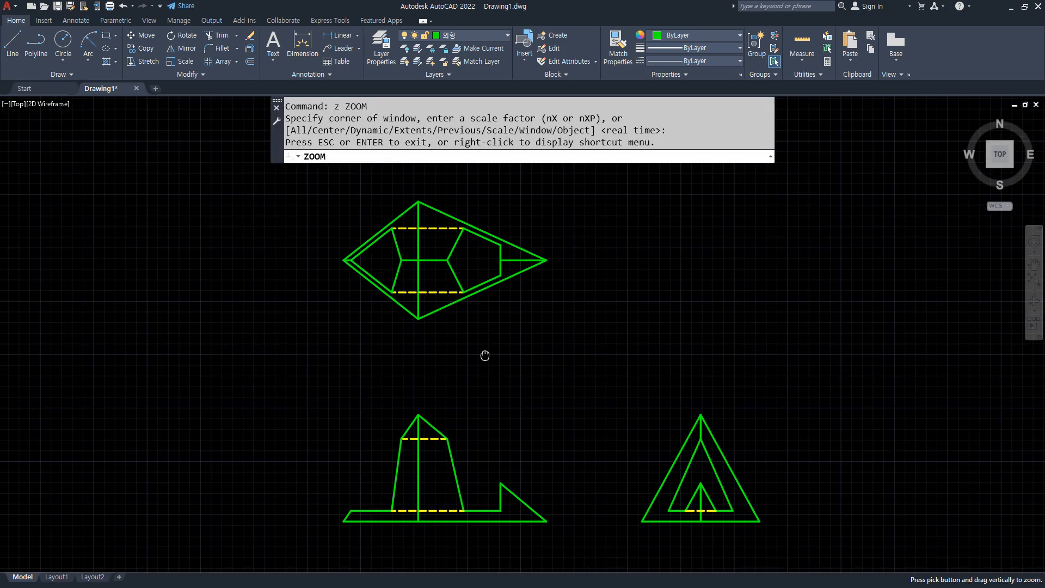
key("Escape")
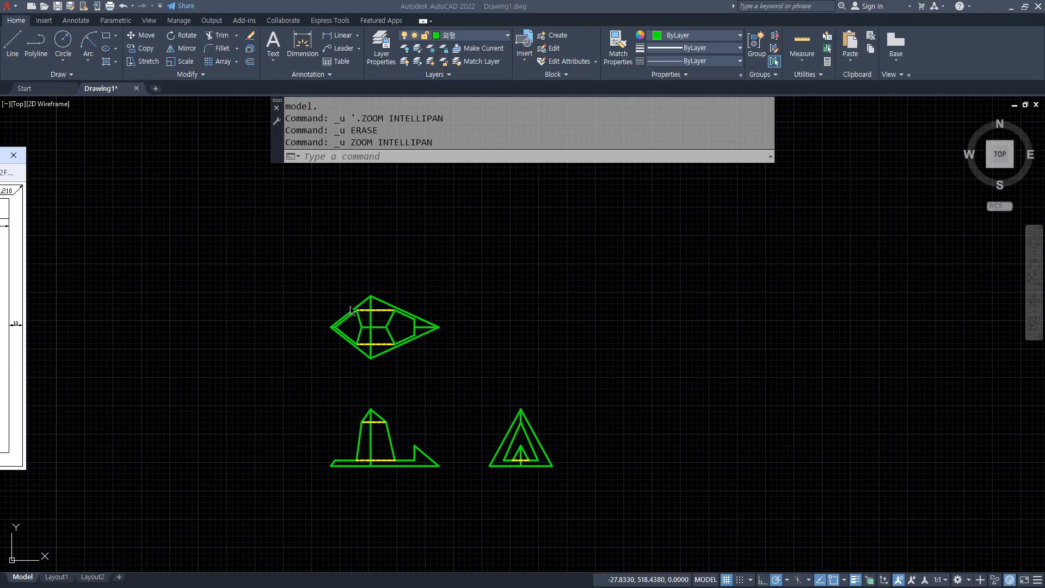
Draw a 297 by 210 rectangle beside the front view as the sheet border
left_click(263, 359)
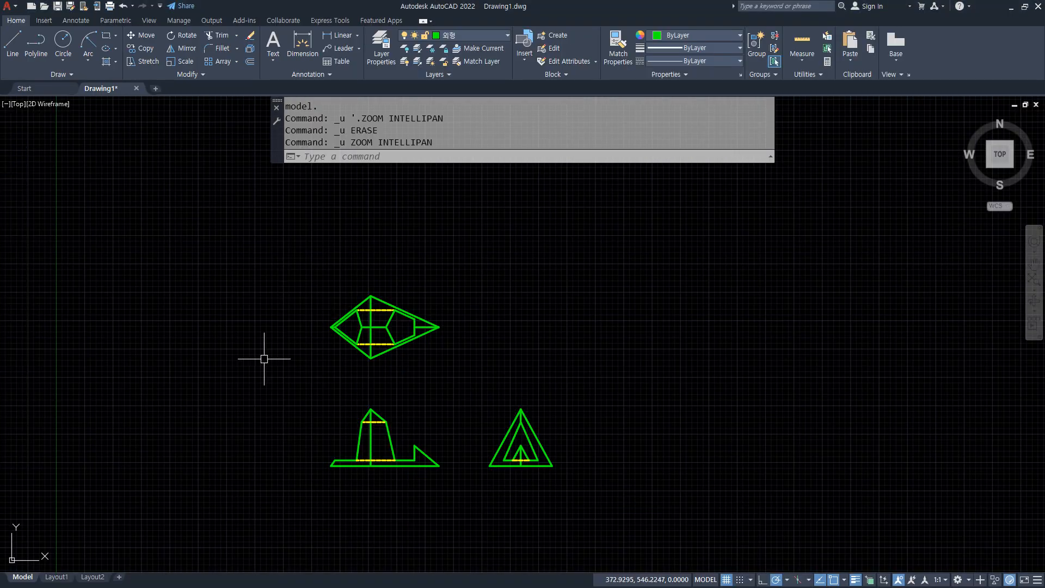
type("rec")
key("Return")
left_click(168, 462)
type("@")
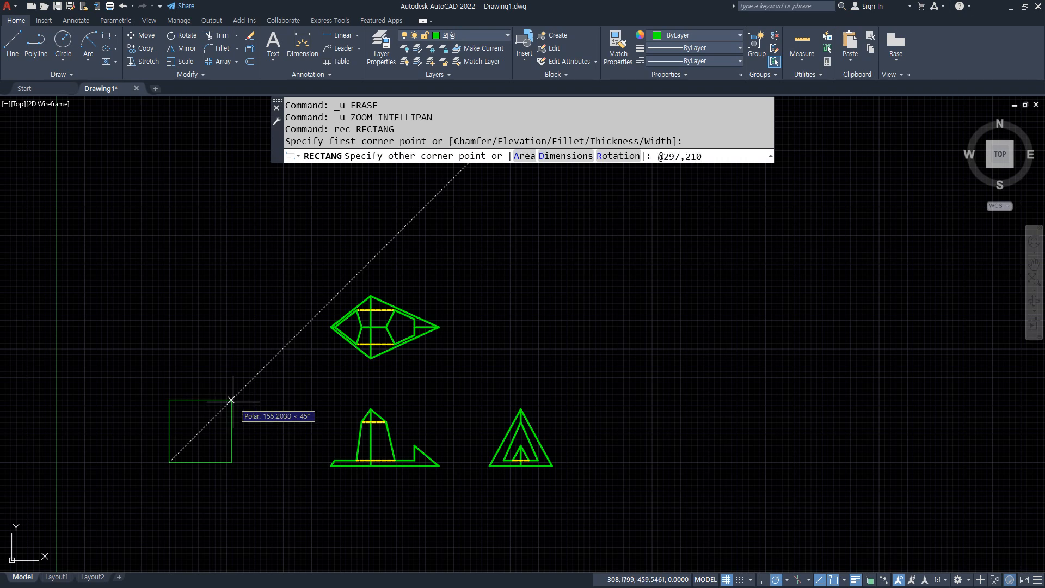
type("297,210")
key("Return")
Move the border rectangle slightly down and to the right
type("m")
key("Return")
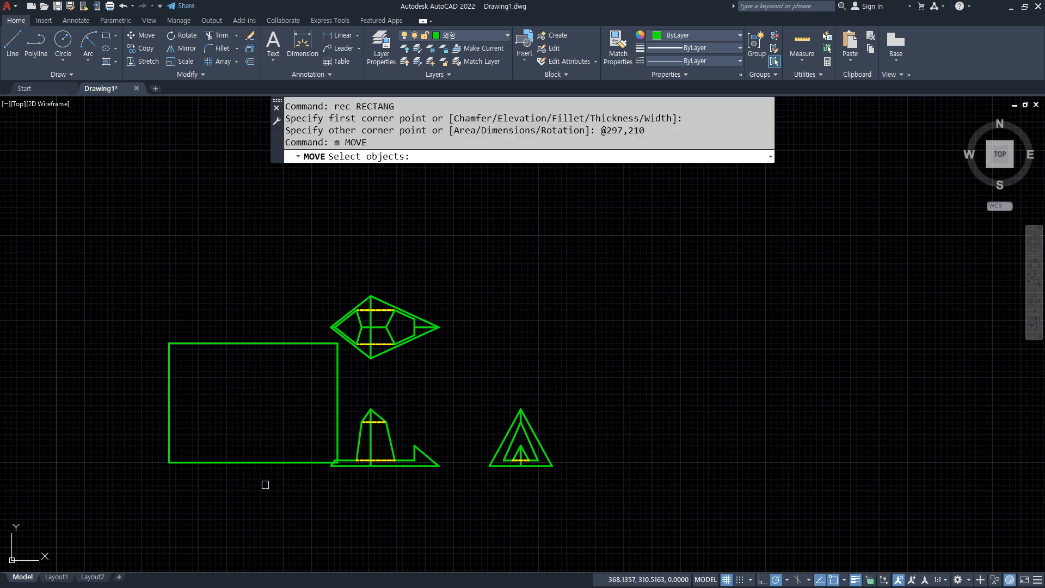
left_click(262, 465)
key("Return")
left_click(226, 479)
left_click(256, 508)
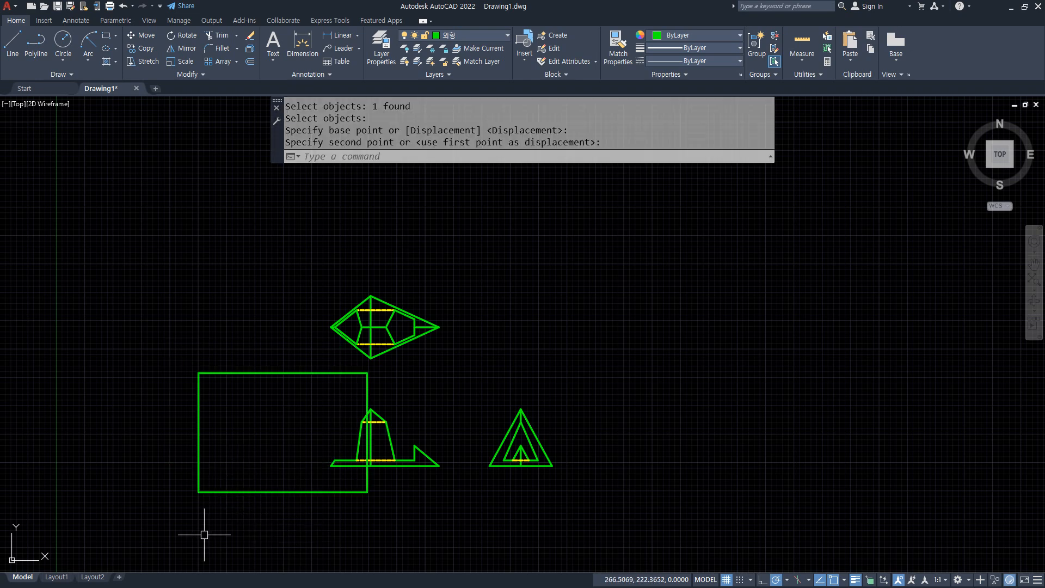
Offset the border rectangle 10 units inward
type("o")
key("Return")
type("1")
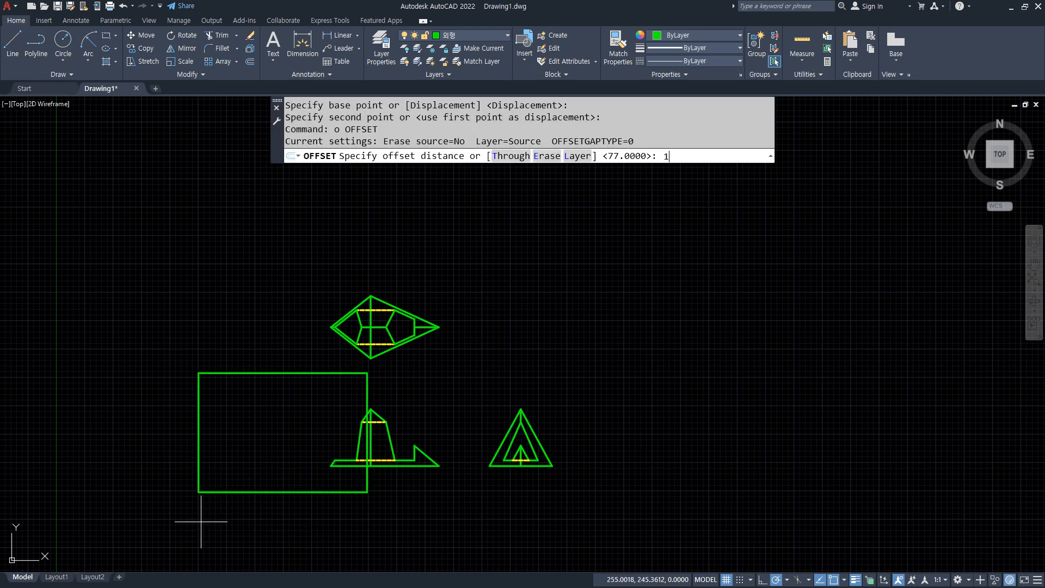
type("0")
key("Return")
left_click(240, 373)
left_click(242, 400)
key("Return")
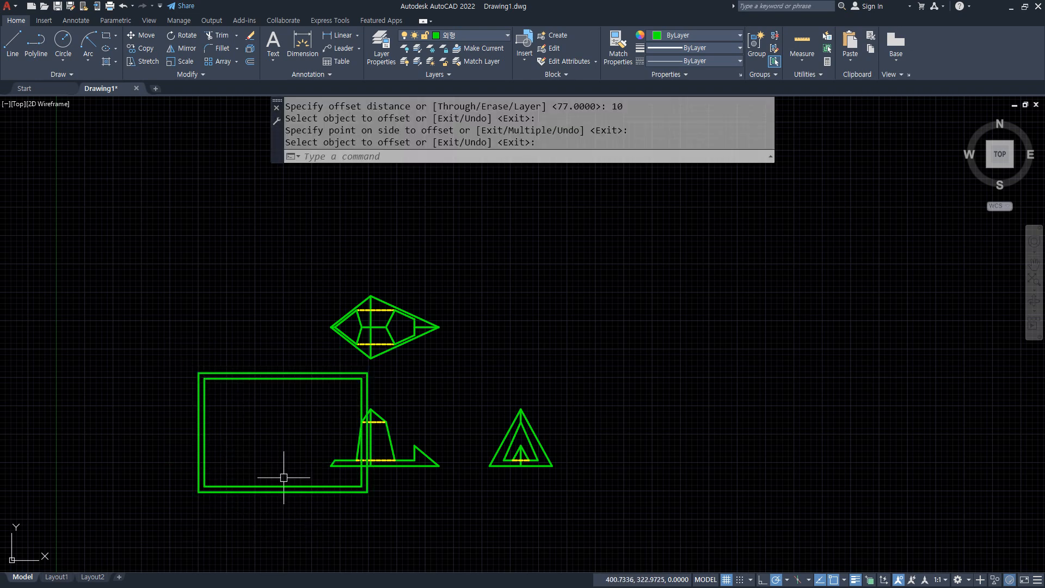
Scale both border rectangles by a factor of 2 from the outer rectangle's lower-left corner
scroll(280, 473, "up", 2)
middle_click_drag(284, 472, 322, 457)
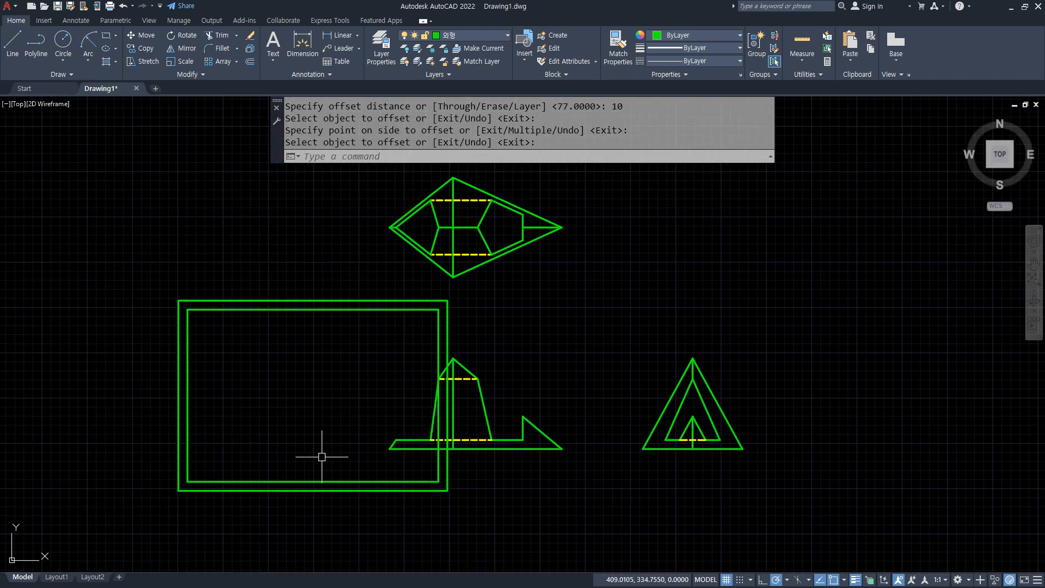
type("sc")
key("Return")
left_click(255, 454)
left_click(148, 503)
key("Return")
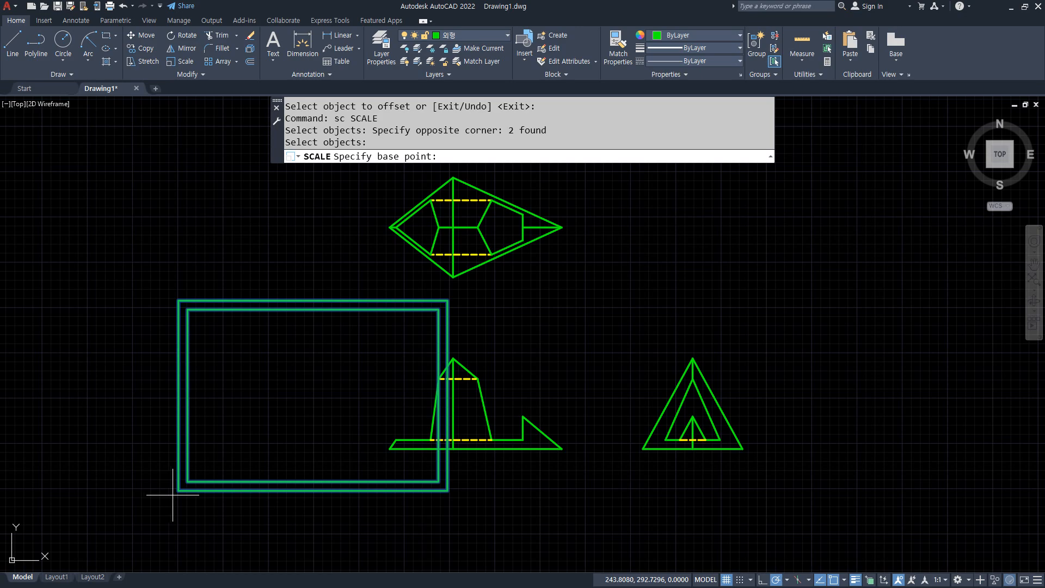
left_click(178, 490)
type("2")
key("Return")
Move both border rectangles so that they enclose the top, front and side views
scroll(205, 491, "up", 2)
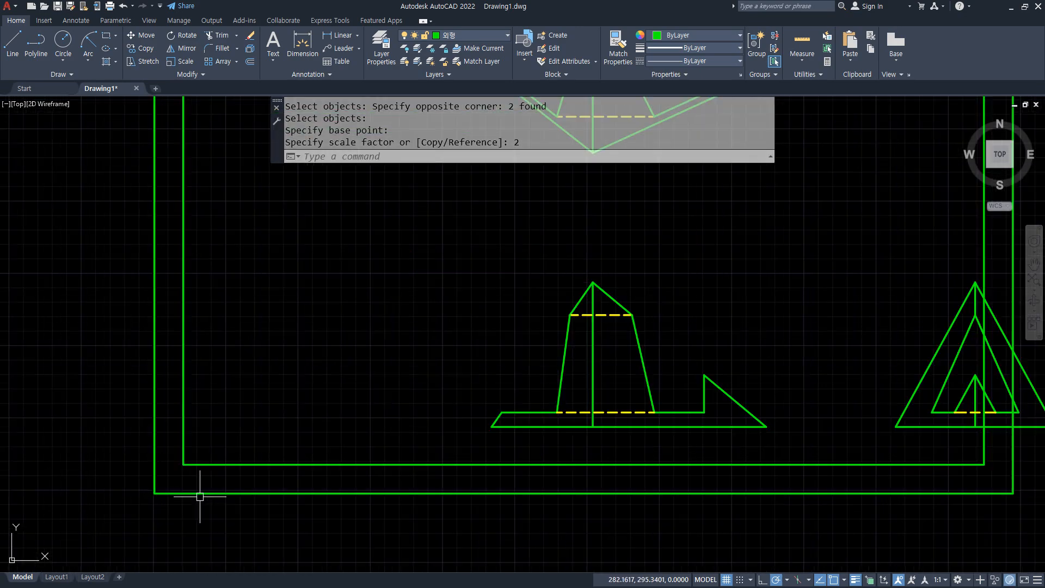
type("m")
key("space")
left_click(634, 531)
left_click(580, 454)
scroll(555, 446, "down", 2)
middle_click_drag(552, 446, 444, 450)
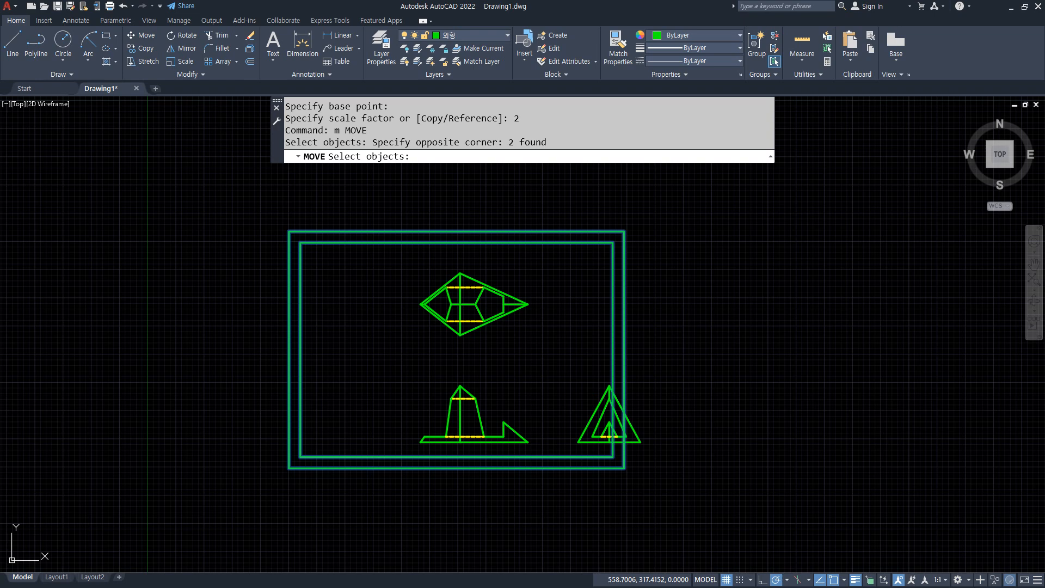
key("space")
left_click(644, 535)
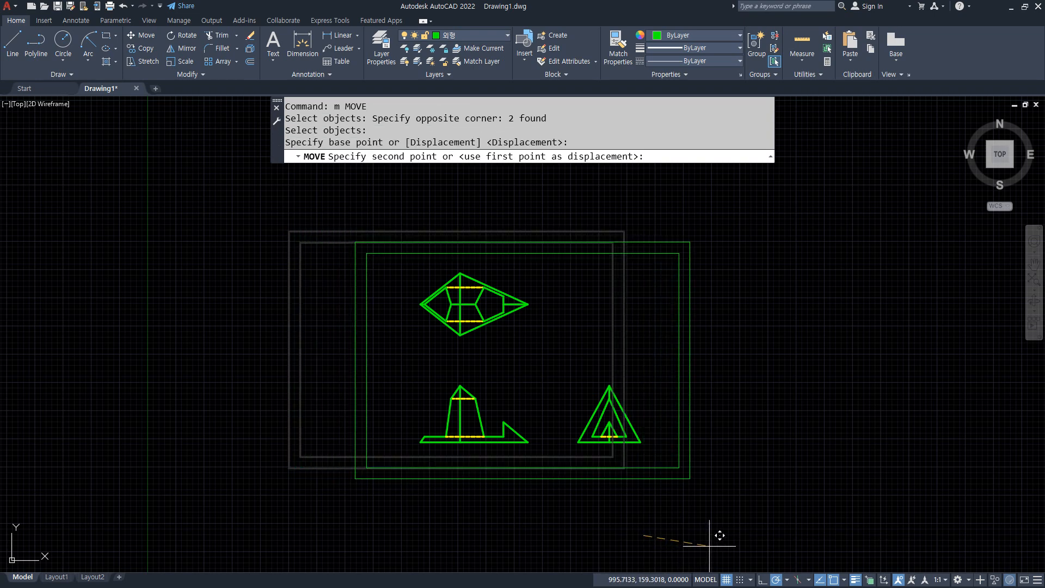
left_click(709, 546)
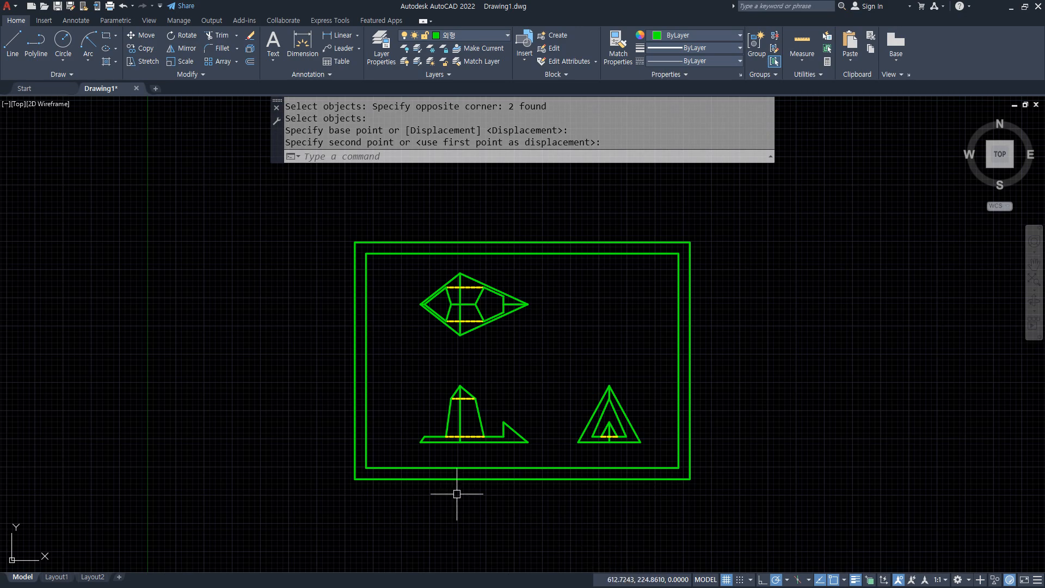
Check the scale note under the top view in the reference drawing against the enlarged border
left_click_drag(354, 452, 655, 466)
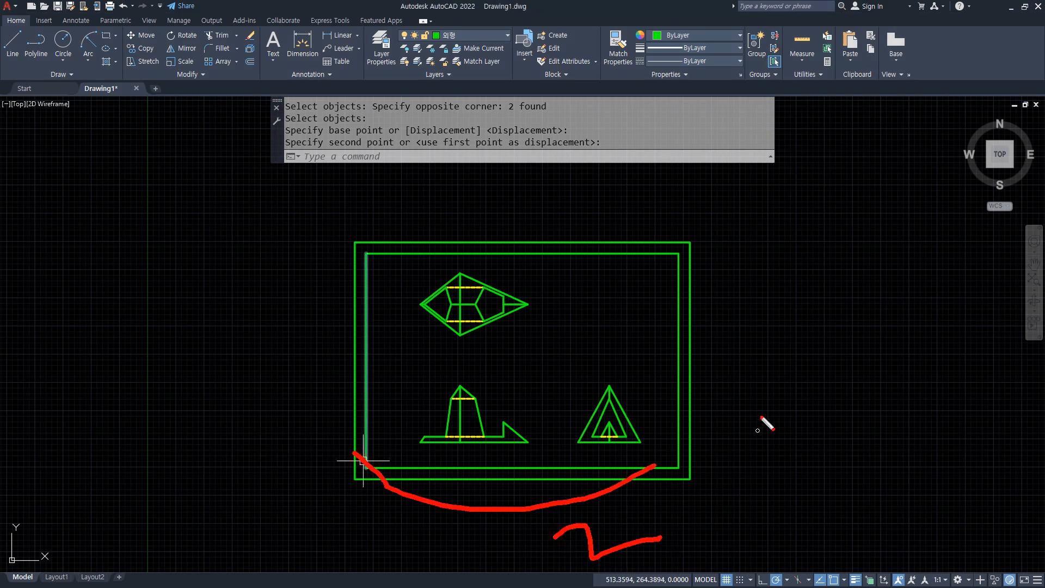
key("Escape")
left_click_drag(0, 152, 226, 107)
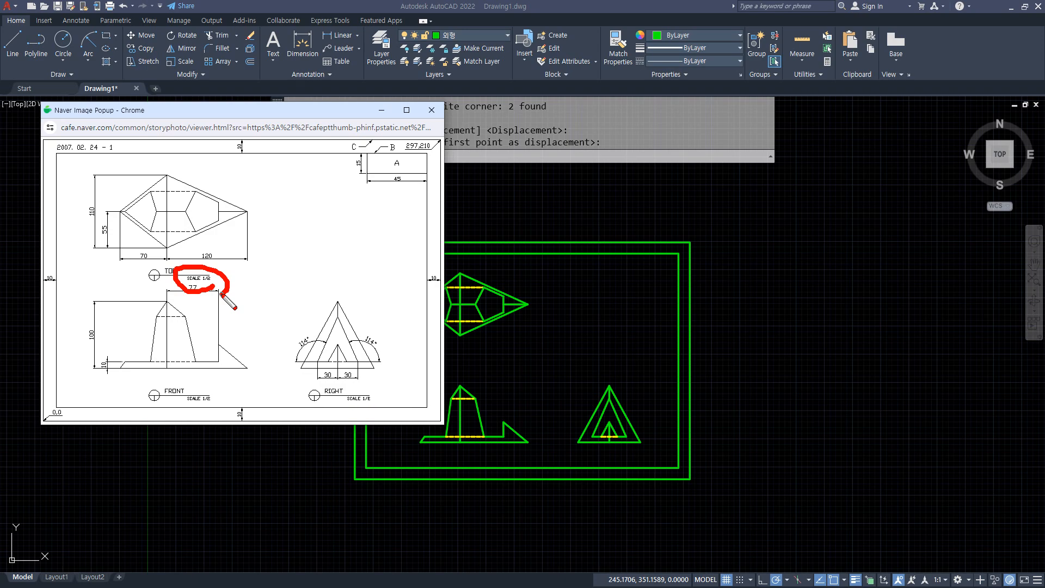
key("Escape")
left_click(255, 223)
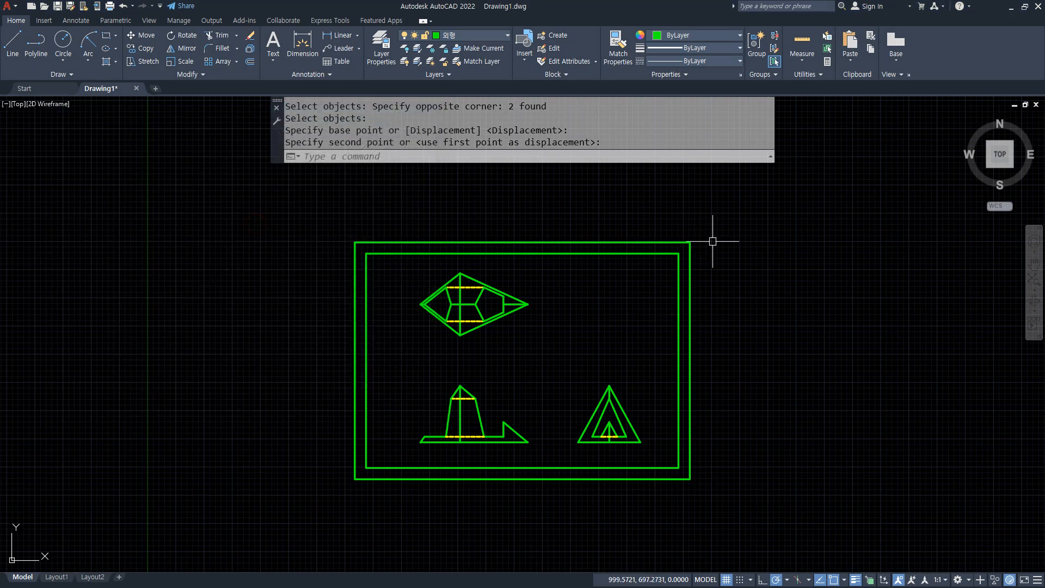
Erase the three views and both border rectangles to empty the drawing
left_click(746, 203)
left_click(257, 553)
key("Delete")
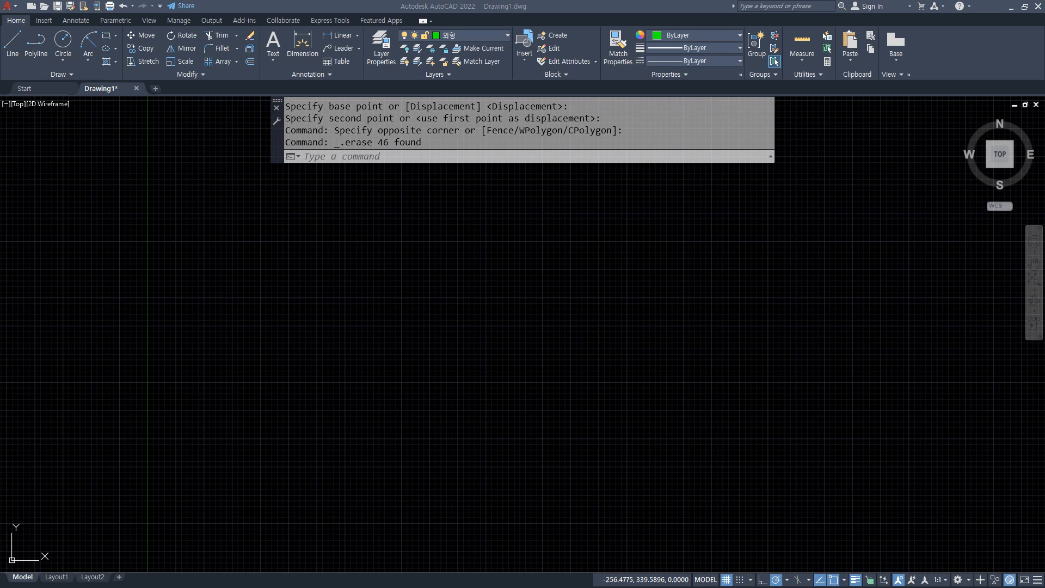
Bring up the reference image of exercise 2007. 3. 24 - 2 and examine its views and dimensions
left_click_drag(0, 133, 230, 123)
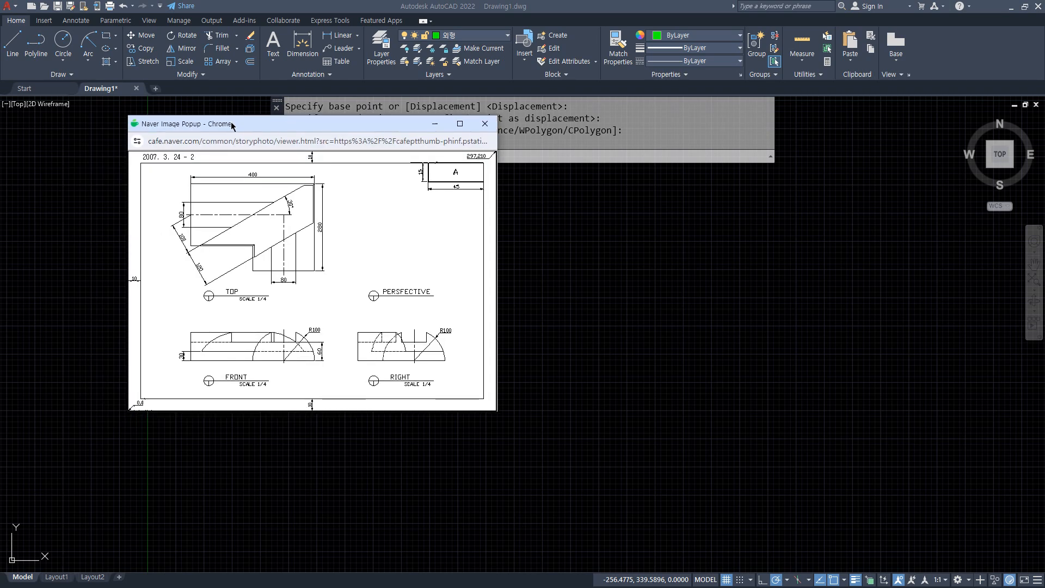
left_click(270, 240)
scroll(446, 391, "down", 1)
left_click(447, 391)
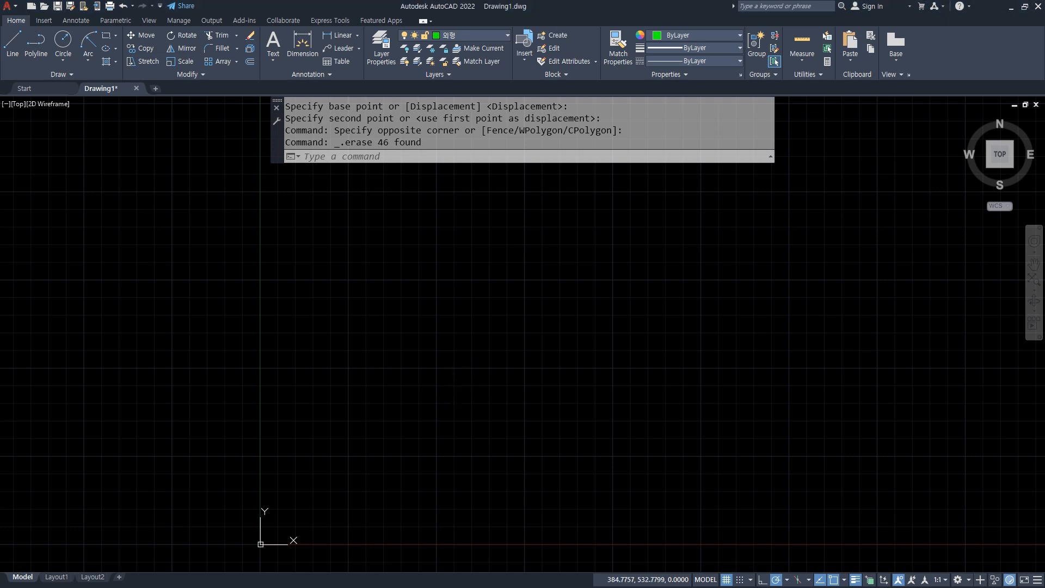
Draw horizontal, vertical and 45° construction lines through one common point
type("xl")
key("Return")
left_click(527, 367)
left_click(599, 364)
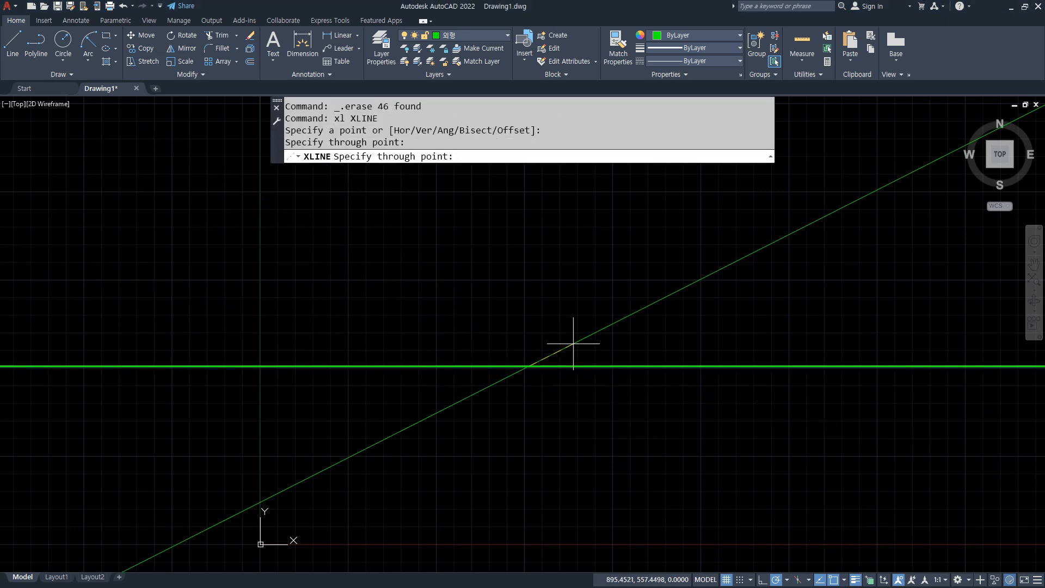
left_click(531, 321)
left_click(567, 326)
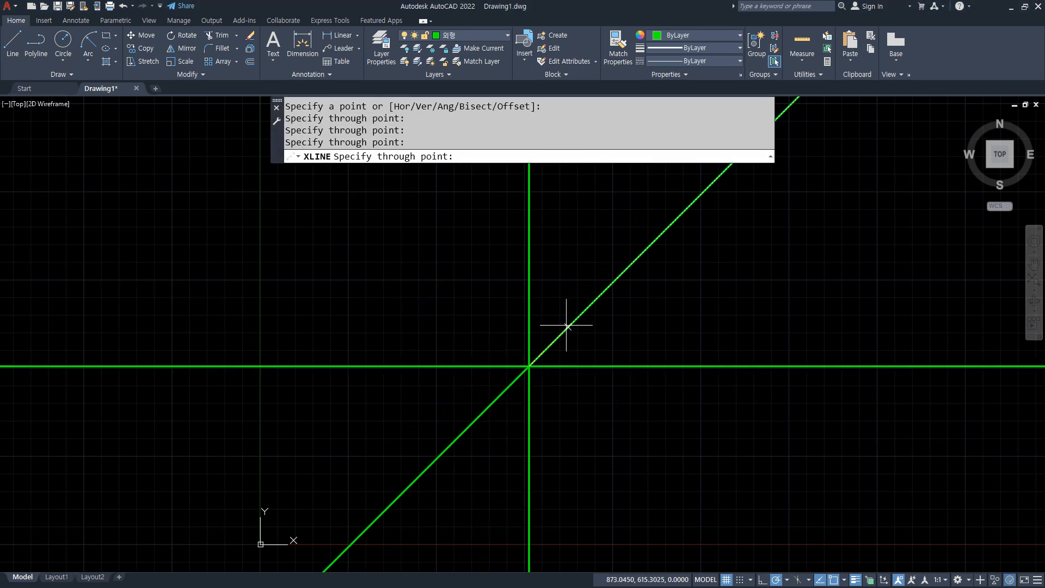
key("Return")
Trim away the part of the 45° construction line that lies below the common intersection
type("tr")
key("Return")
left_click(508, 384)
scroll(406, 434, "up", 3)
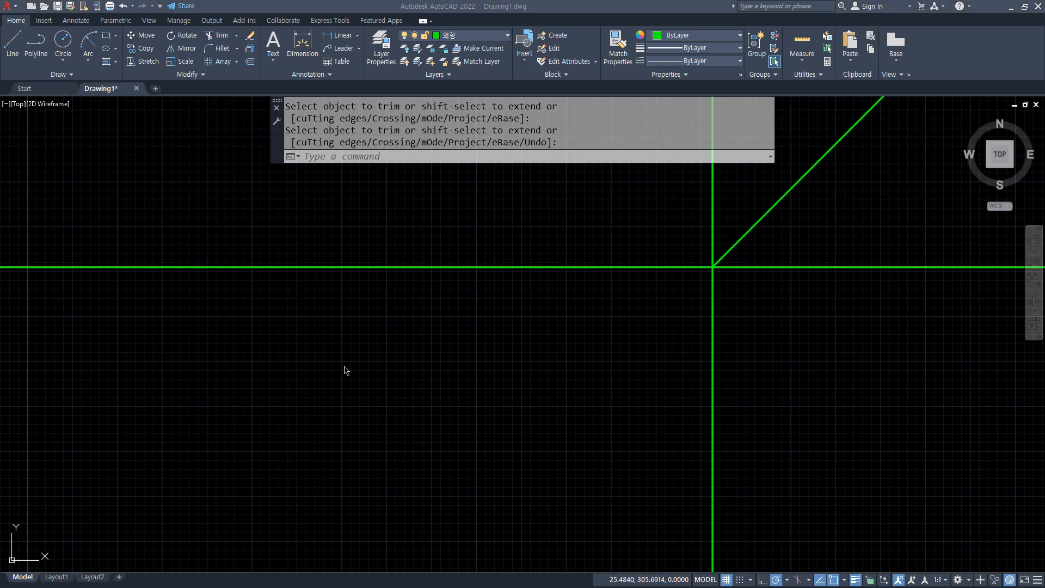
left_click(416, 149)
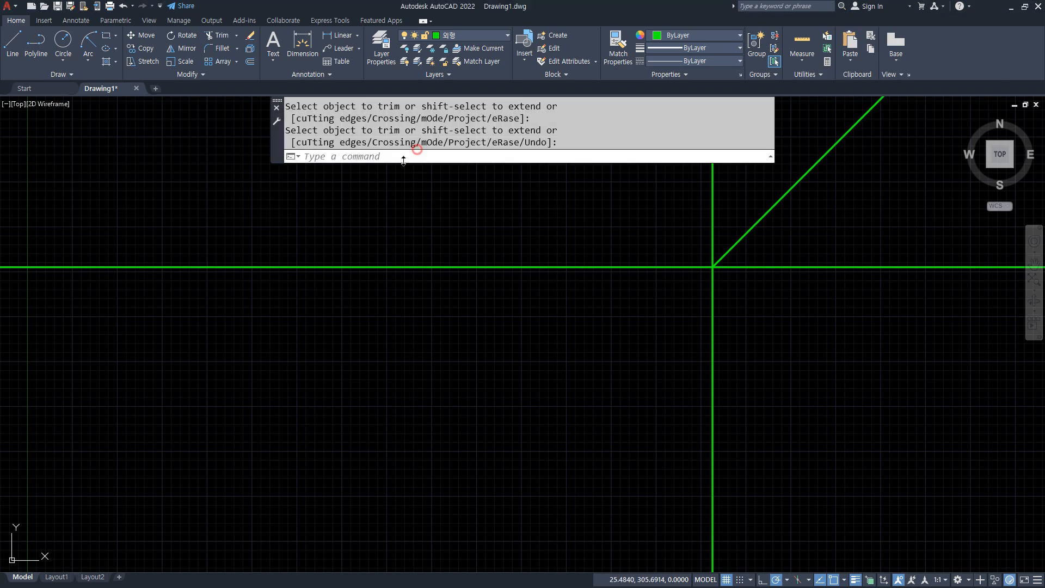
key("Return")
key("Return")
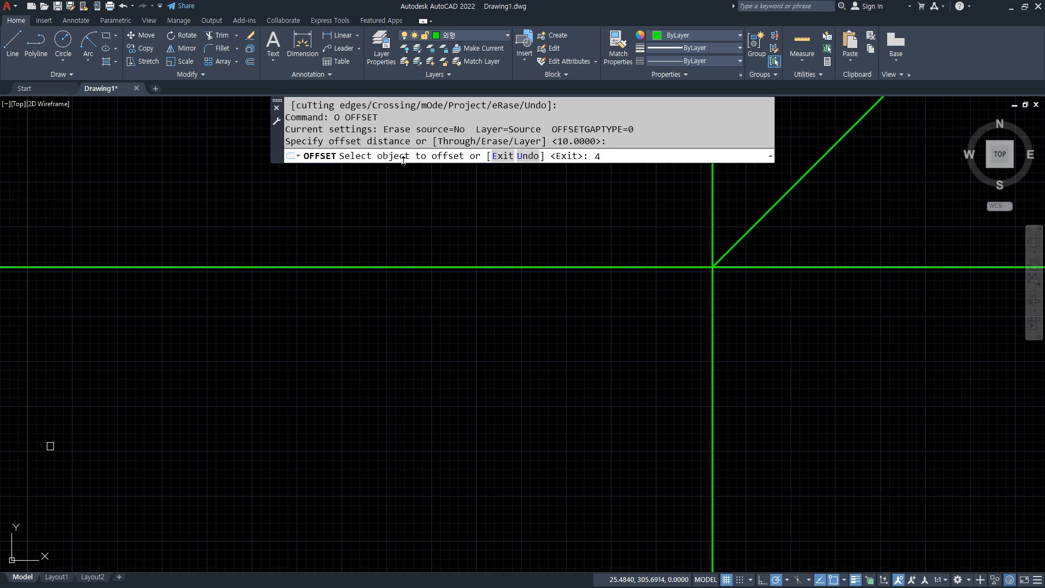
type("400")
key("Return")
left_click(712, 316)
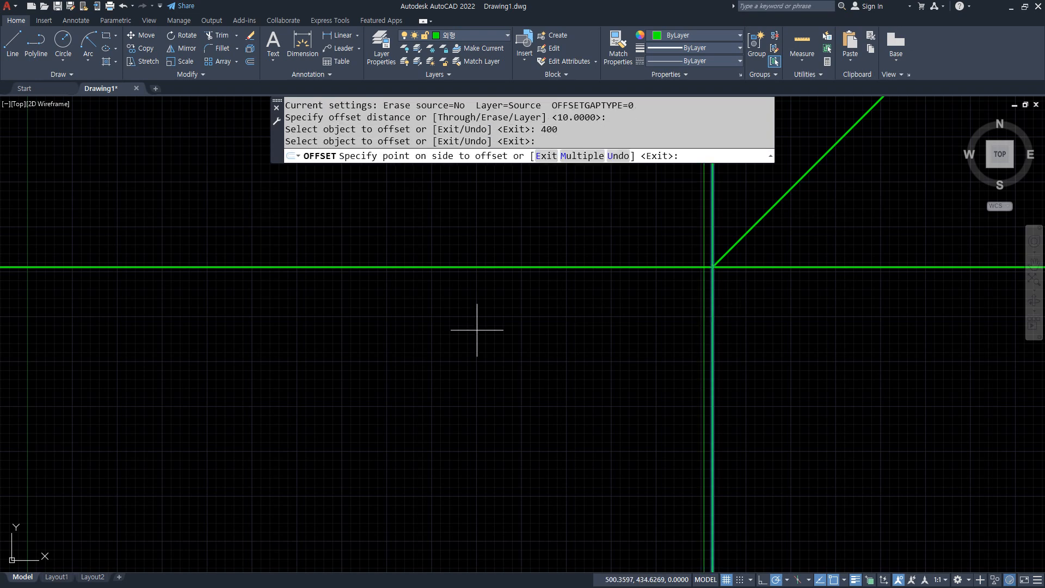
key("Escape")
key("Escape")
Offset the vertical construction line 400 to its left
type("o")
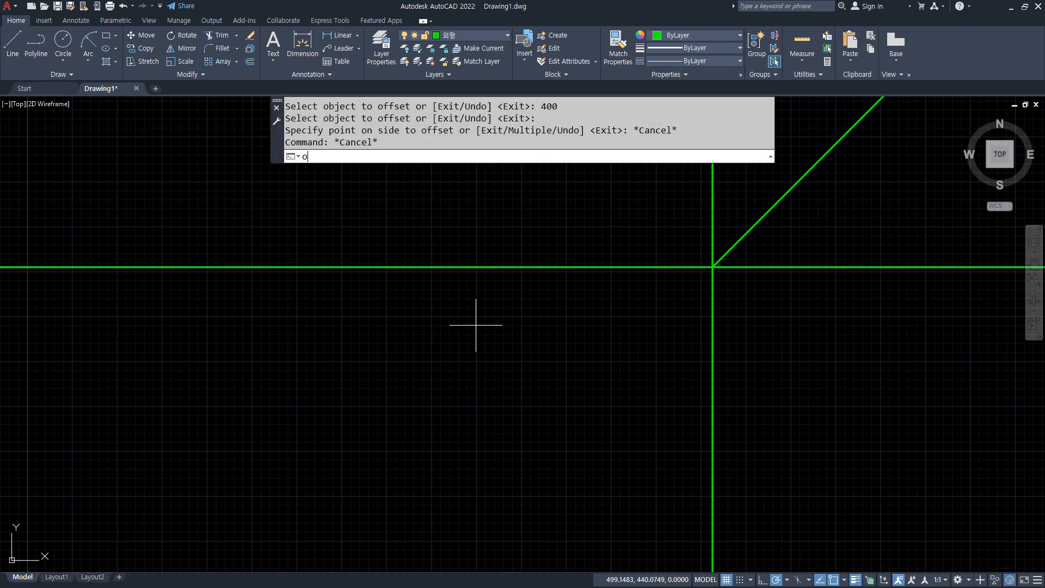
key("Return")
type("400")
key("Return")
left_click(711, 304)
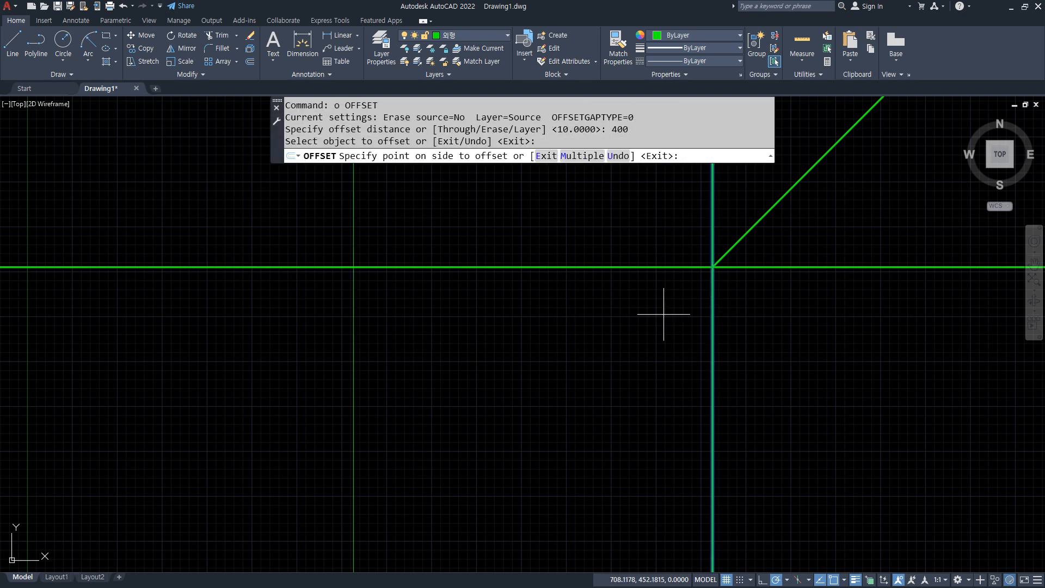
left_click(626, 312)
key("Return")
Offset the horizontal construction line 100 downward
key("Return")
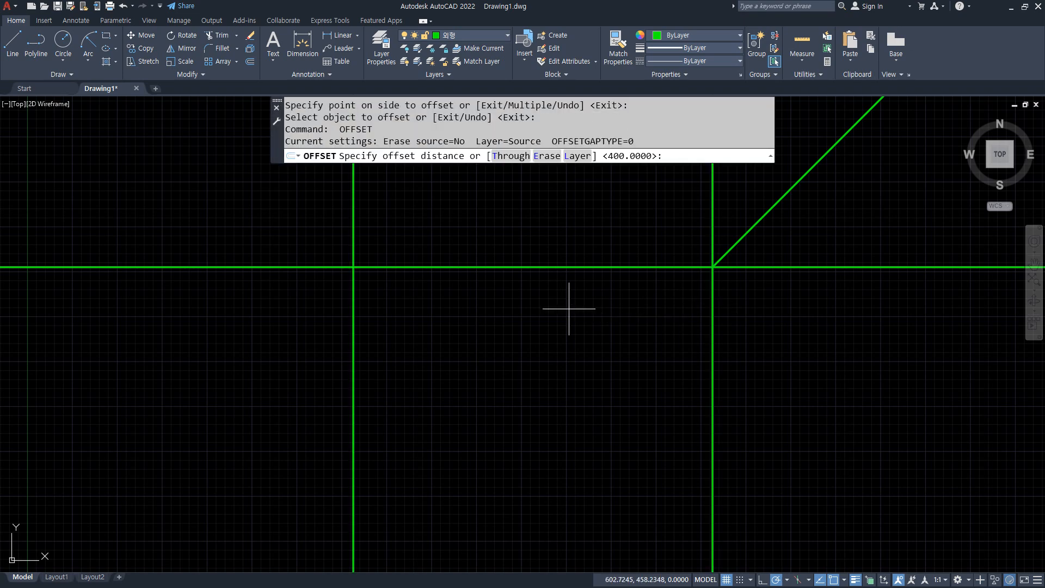
type("100")
key("Return")
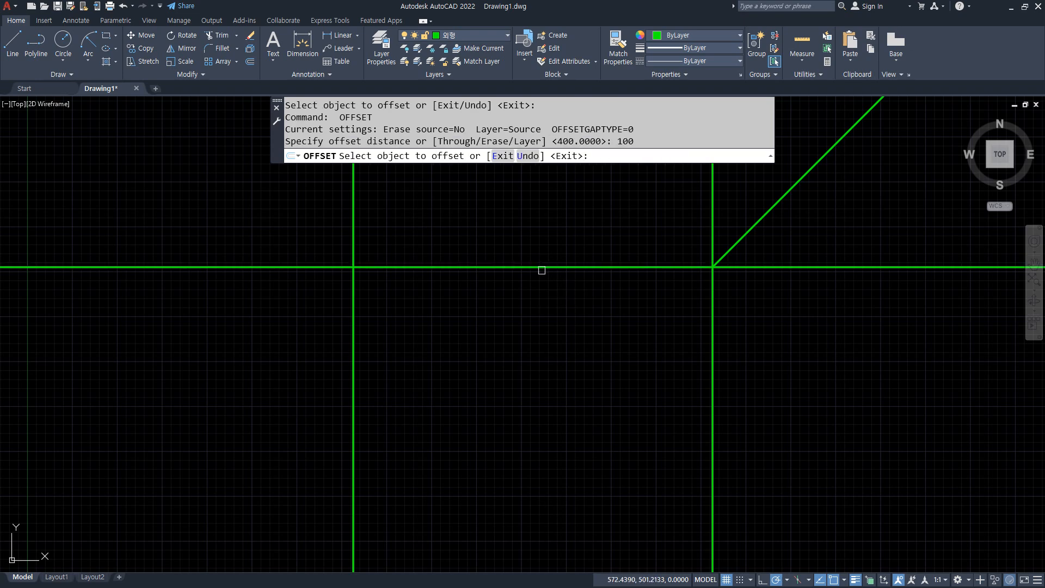
left_click(541, 267)
left_click(756, 408)
Fence-trim the vertical lines below the lower horizontal and both horizontals beyond the left vertical
type("tr")
key("Return")
type("f")
key("Return")
left_click(820, 419)
left_click(262, 452)
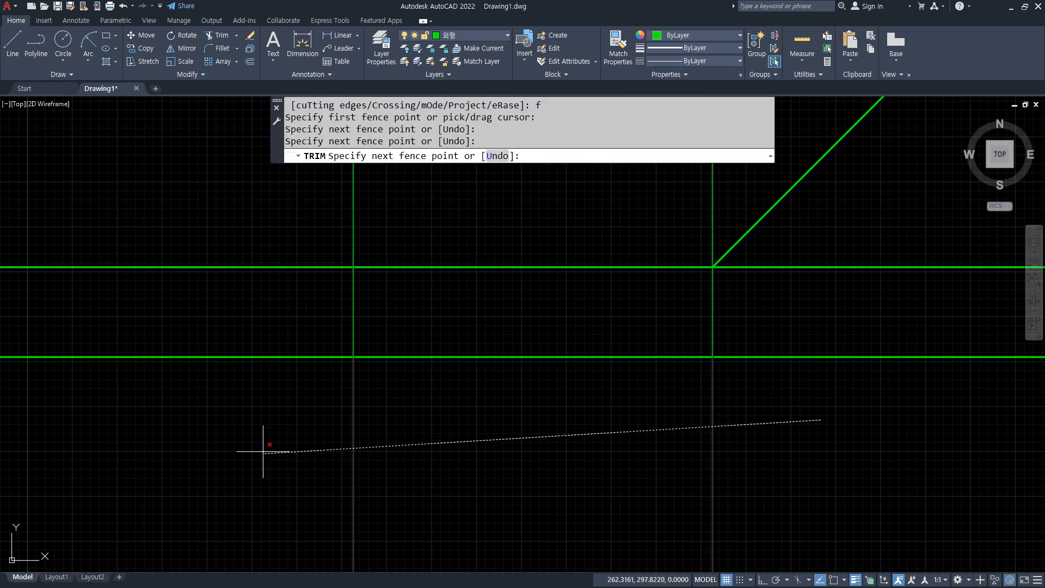
left_click(280, 217)
key("Return")
scroll(368, 234, "up", 2)
key("Escape")
key("Escape")
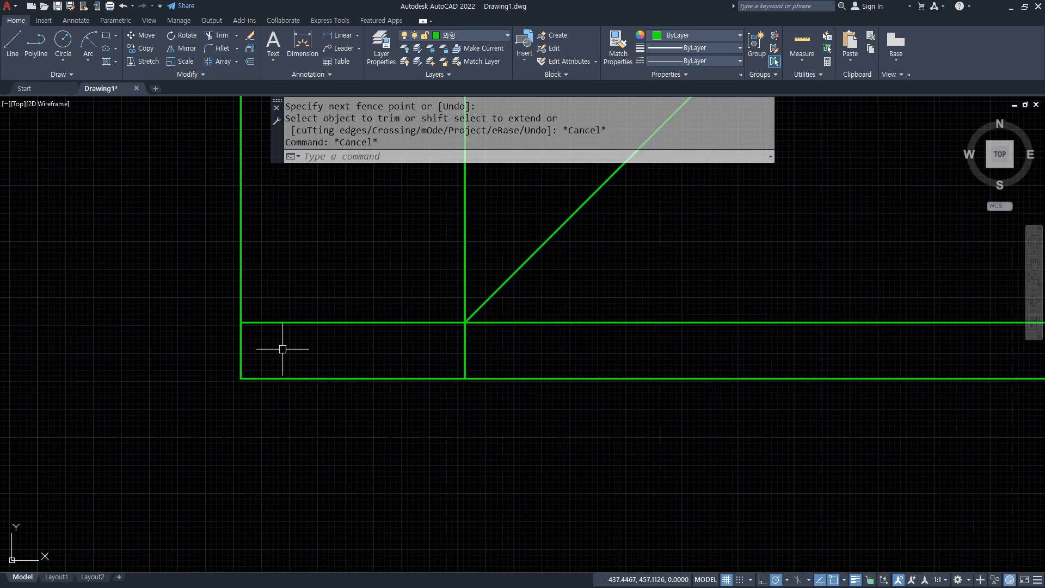
Draw a horizontal line above the front view across to the 45° line, continuing straight down to the lowest horizontal
type("l")
key("Return")
left_click(205, 266)
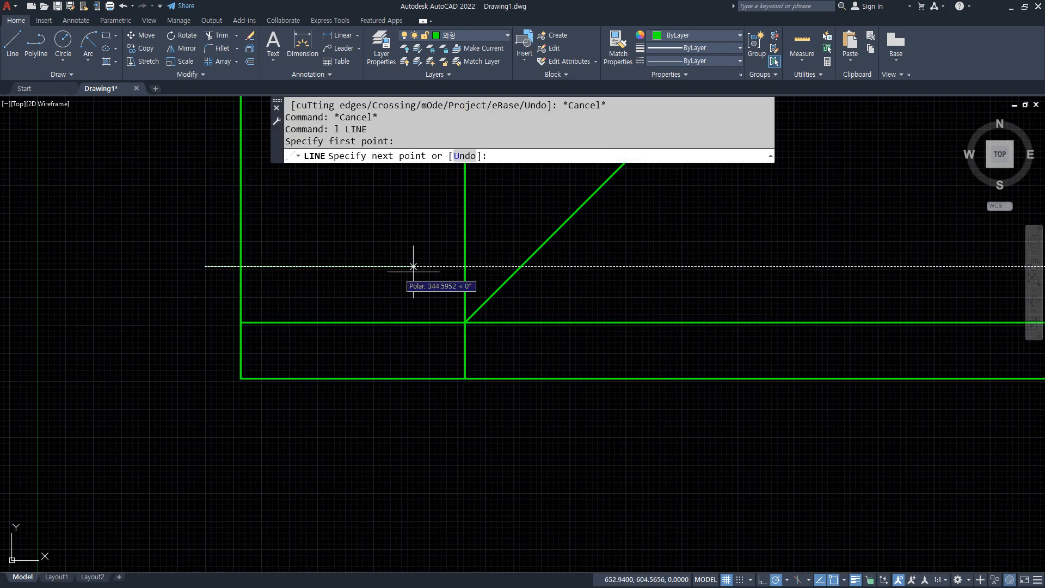
left_click(521, 266)
left_click(521, 377)
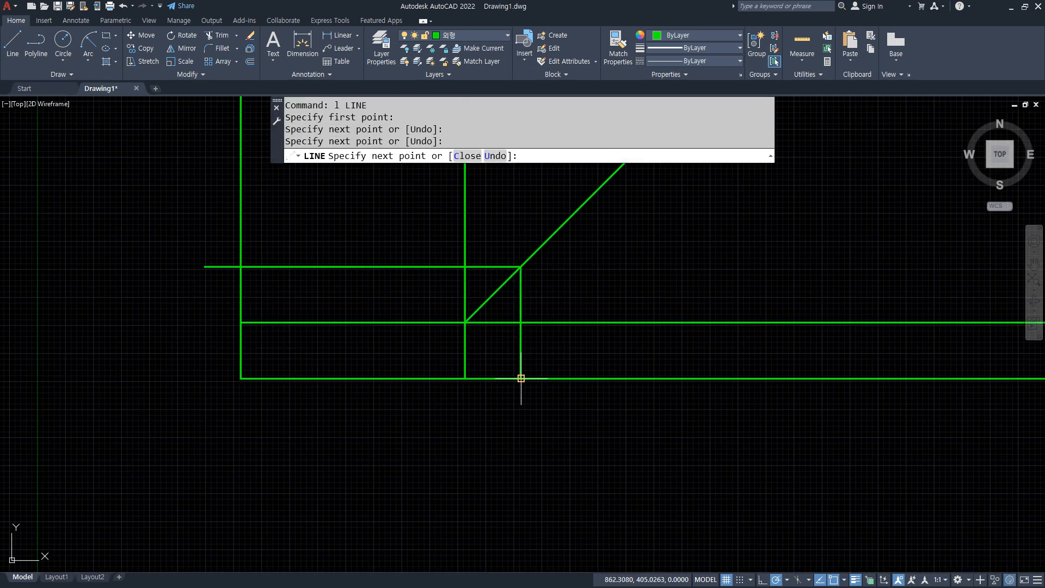
key("Return")
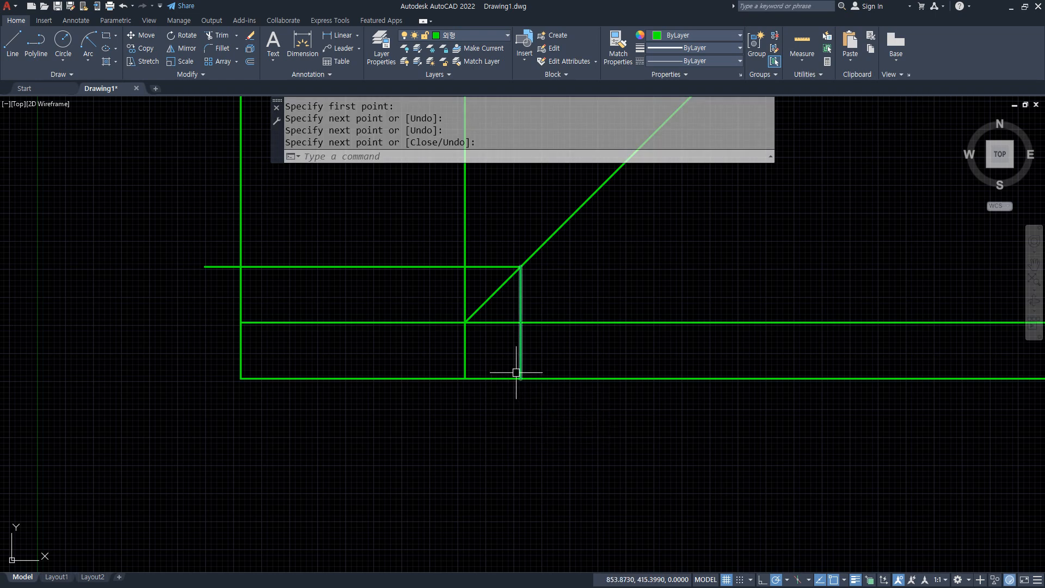
Offset the new horizontal line upward and the new vertical line to the right, both by 280
type("o")
key("Return")
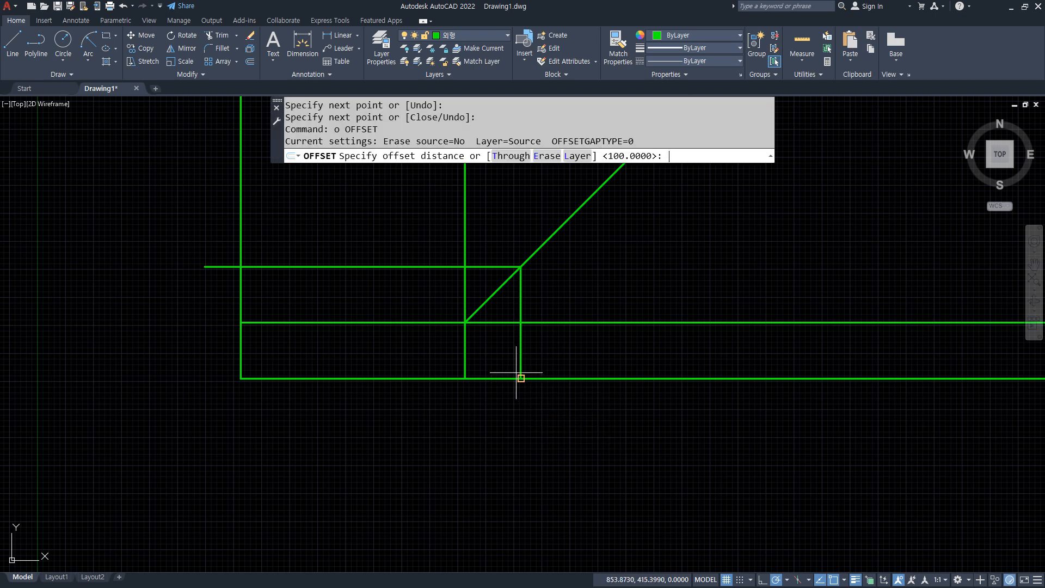
key("Return")
left_click(406, 267)
left_click(403, 229)
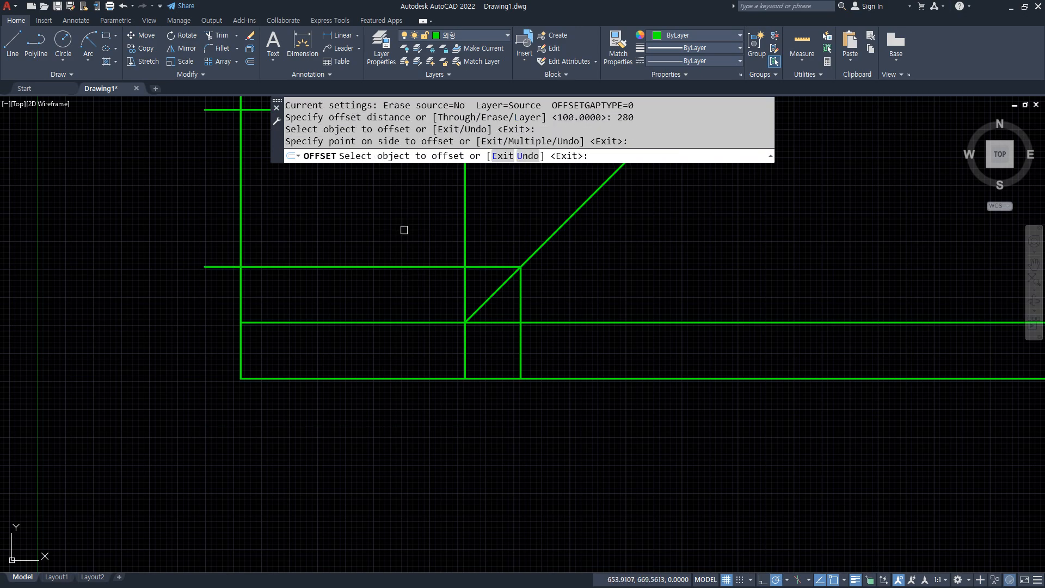
left_click(522, 353)
left_click(586, 355)
key("Return")
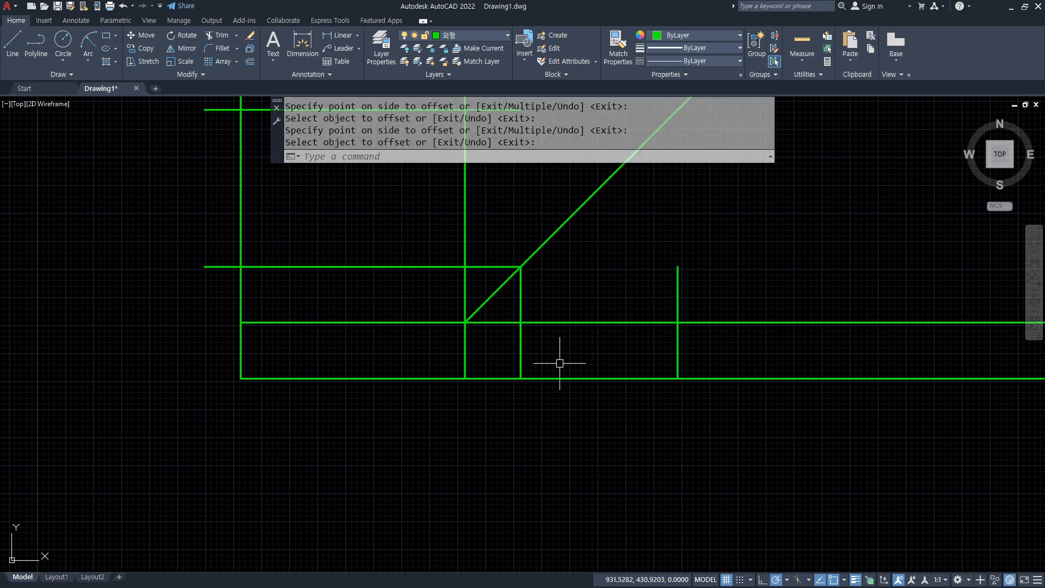
Join the offset vertical line and the 45° line into a sharp corner with a zero-radius Fillet
middle_click_drag(560, 363, 619, 464)
type("f")
key("Return")
left_click(731, 391)
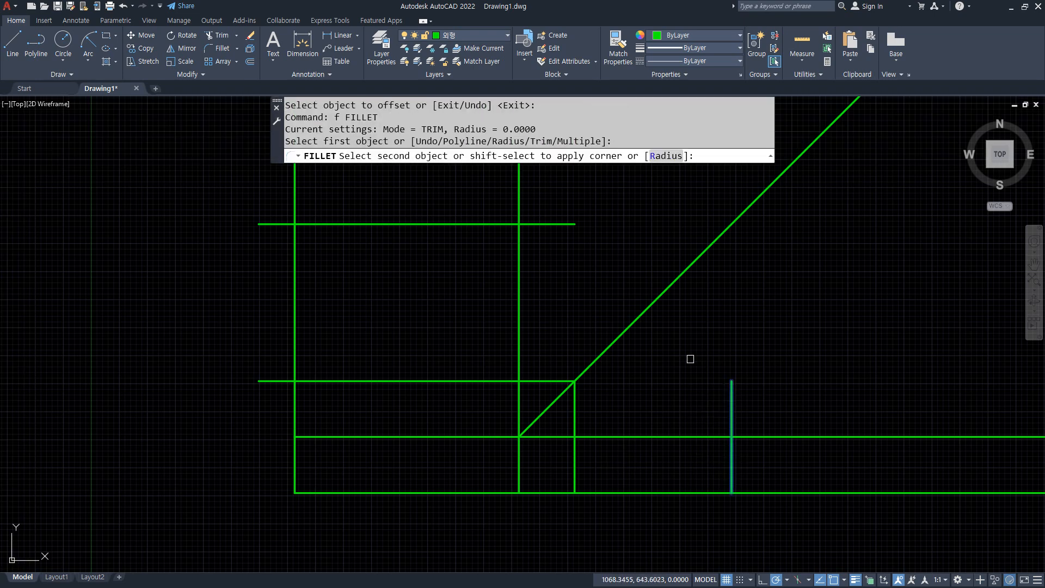
left_click(655, 299)
Trim the two horizontal lines where they run past the rightmost vertical line
type("t or")
key("Return")
left_click(807, 506)
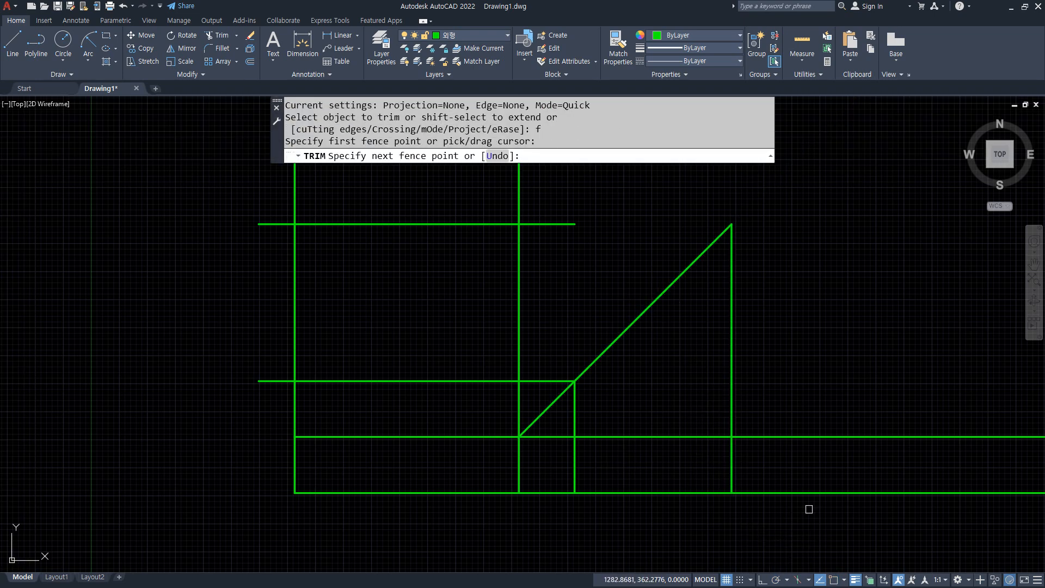
left_click(776, 411)
key("Return")
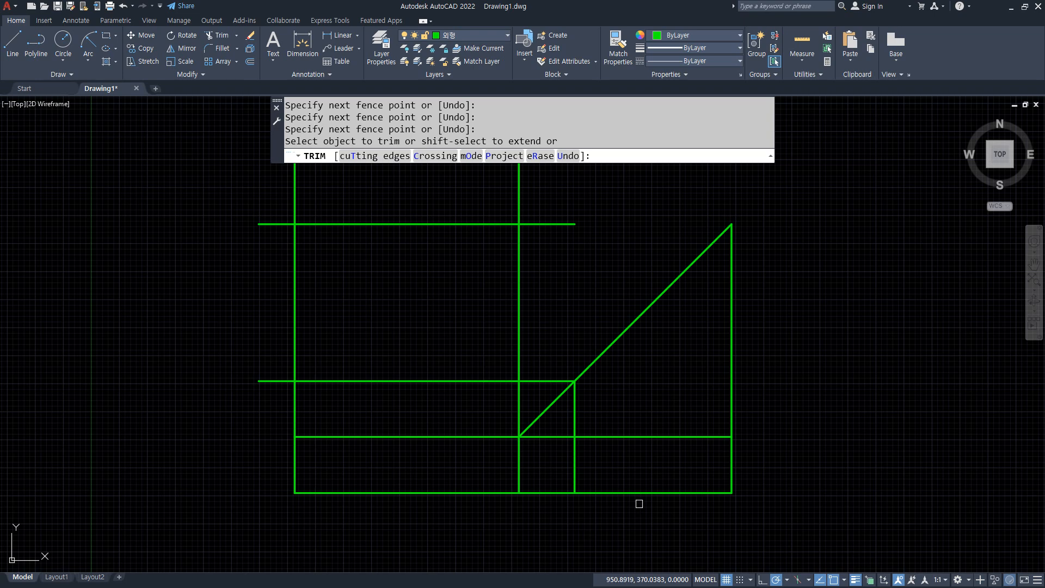
Fence-trim the leftover projection lines so that only three separate view rectangles and the 45° line remain
left_click(760, 390)
left_click(561, 428)
left_click(544, 518)
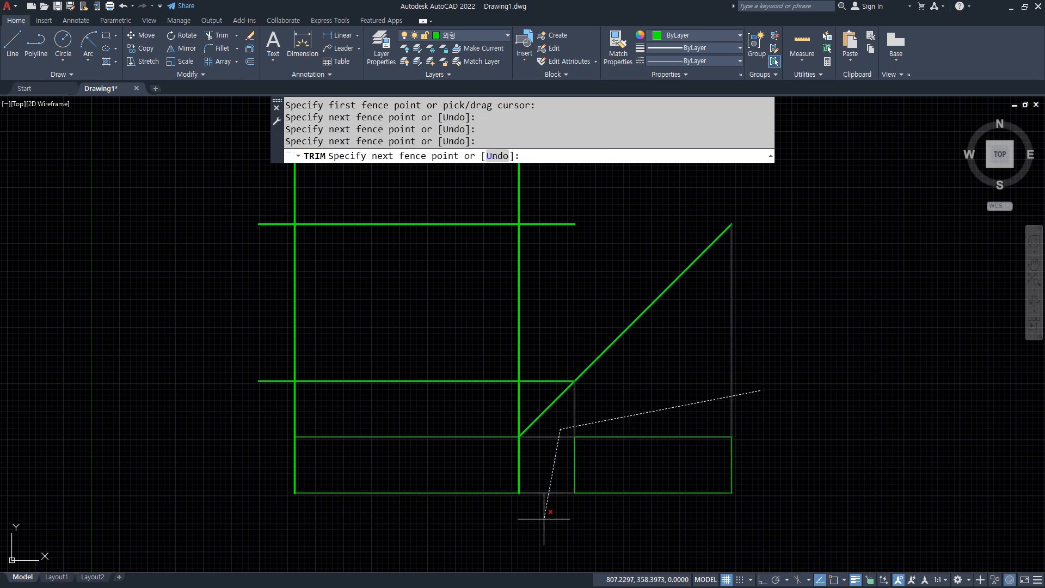
left_click(260, 536)
left_click(270, 403)
left_click(530, 401)
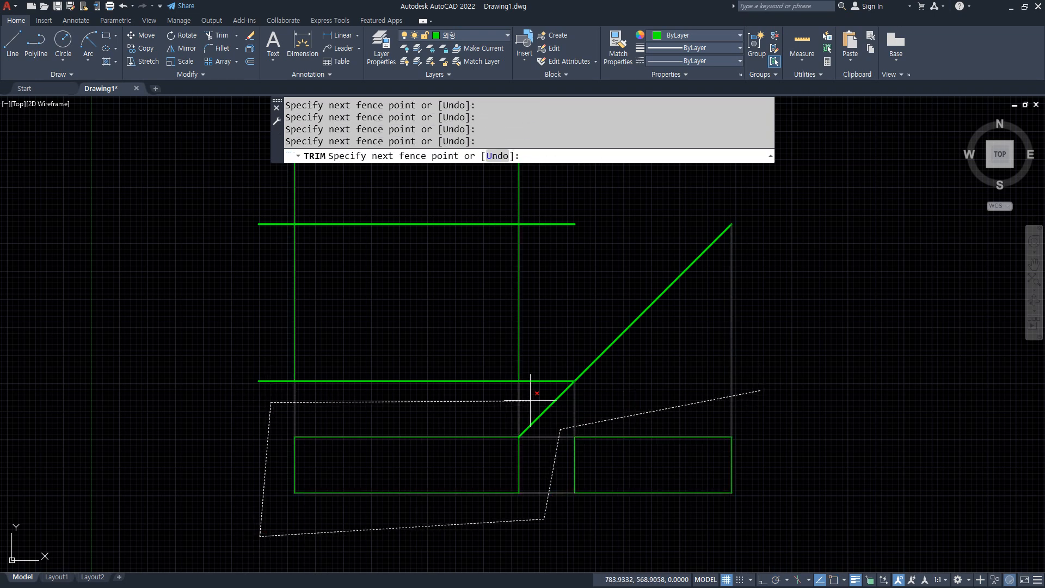
left_click(549, 202)
left_click(257, 202)
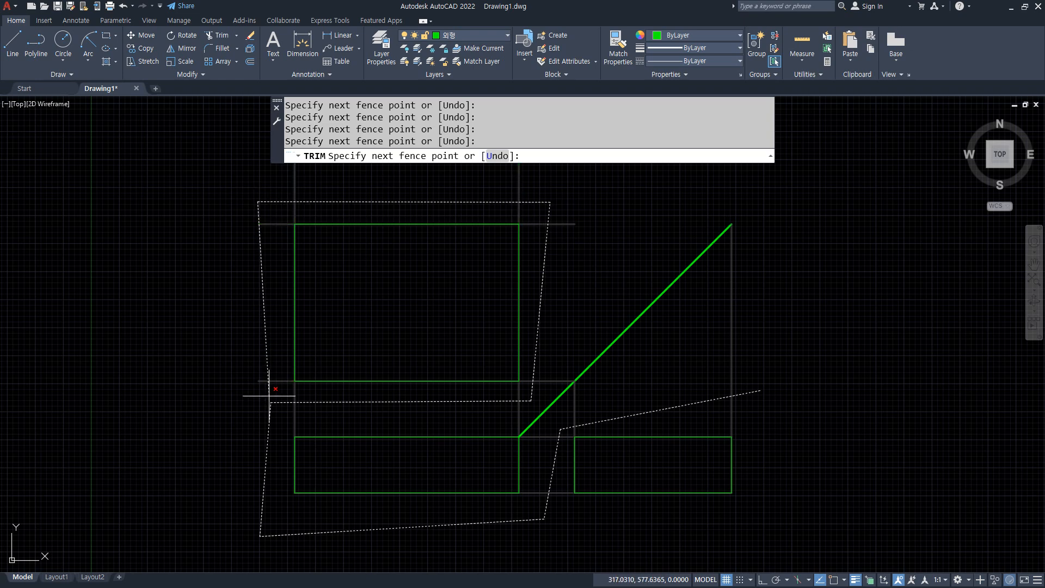
key("Return")
key("Return")
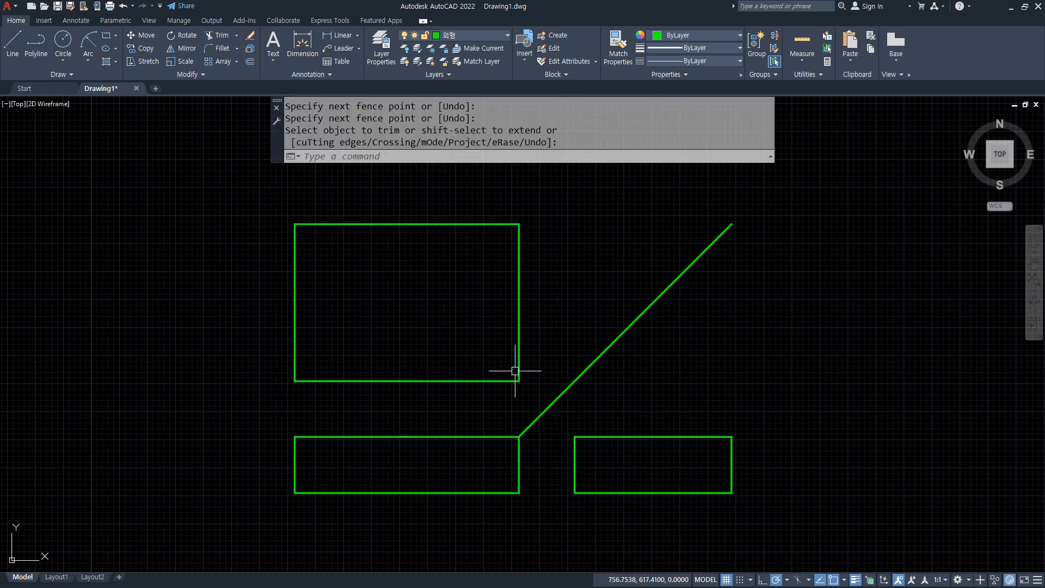
Offset the top view's upper edge downward twice at a spacing of 100
type("o")
key("Return")
type("10")
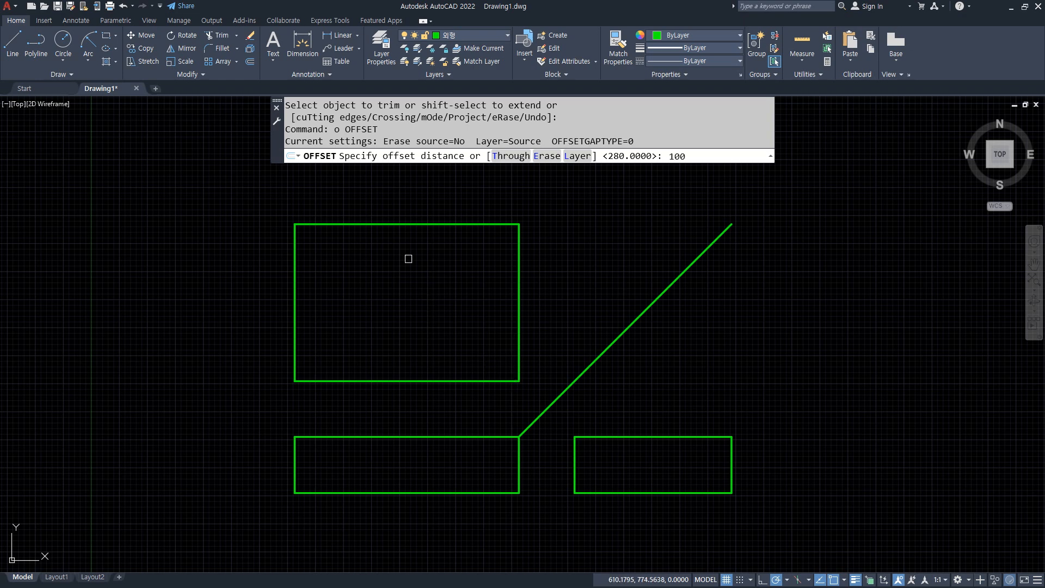
type("0")
key("Return")
left_click(390, 224)
left_click(381, 272)
left_click(370, 280)
Offset the top view's right edge inward twice at the same 100 spacing
left_click(511, 302)
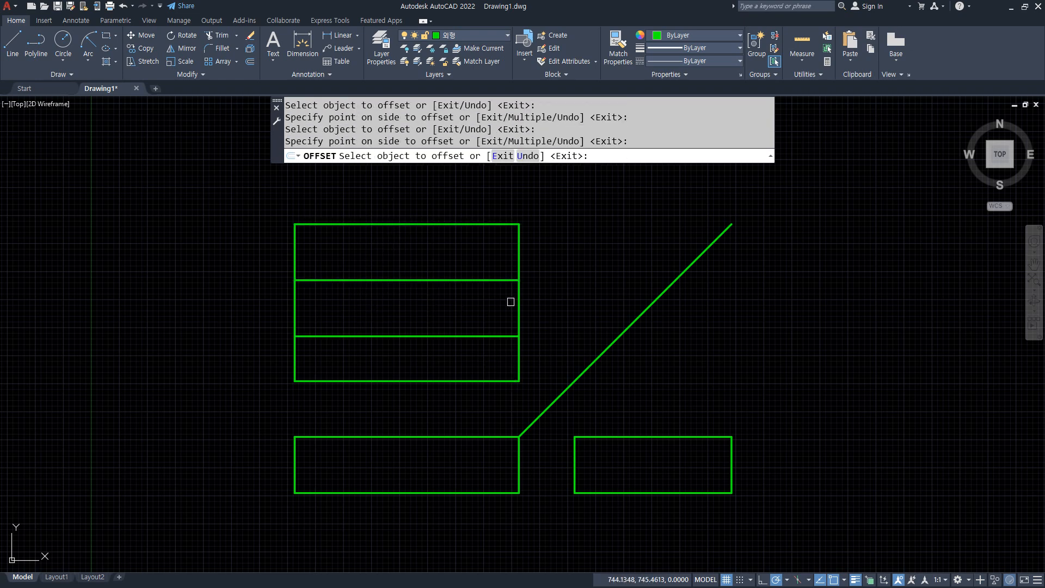
left_click(511, 301)
left_click(447, 310)
left_click(462, 311)
left_click(433, 312)
key("Return")
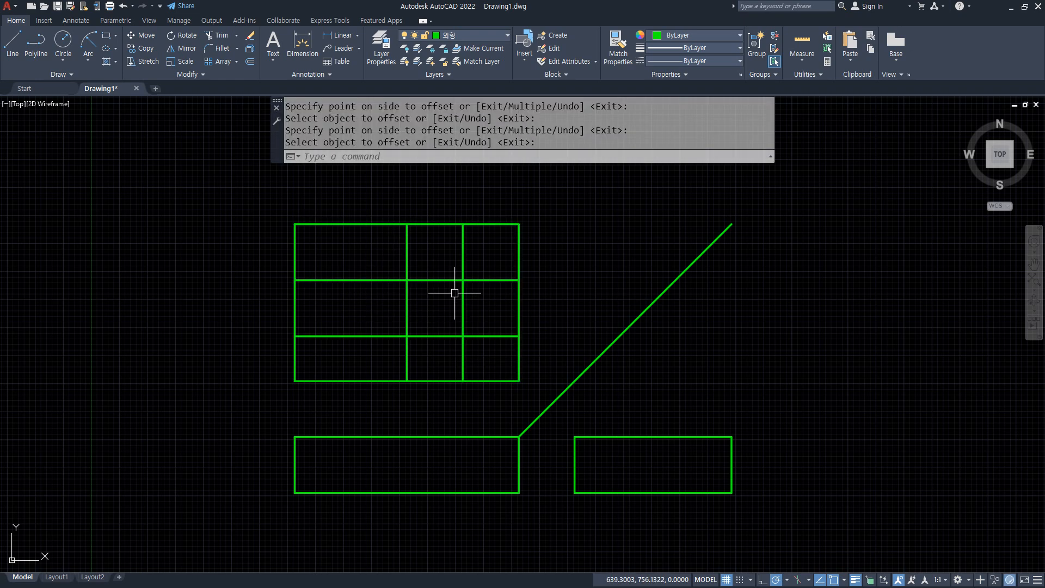
Fillet the first pair of offset lines in the top view into a sharp corner with zero radius
type("f")
key("Return")
left_click(462, 289)
left_click(435, 280)
Shape the top view's outline into an L by filleting the second offset pair together and to the bottom and left edges
key("Return")
left_click(406, 344)
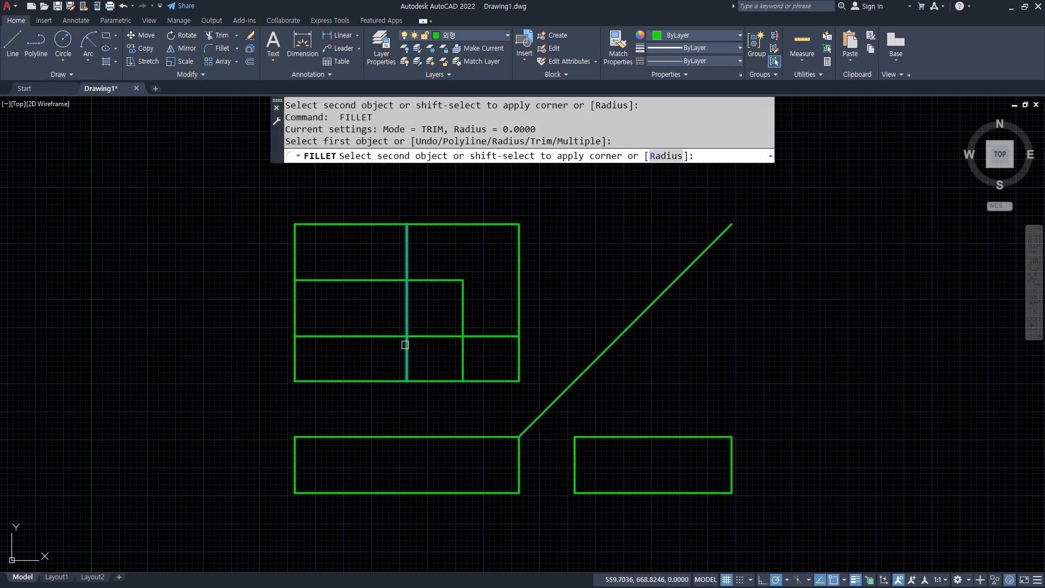
left_click(401, 336)
key("Return")
left_click(407, 356)
left_click(433, 381)
key("Return")
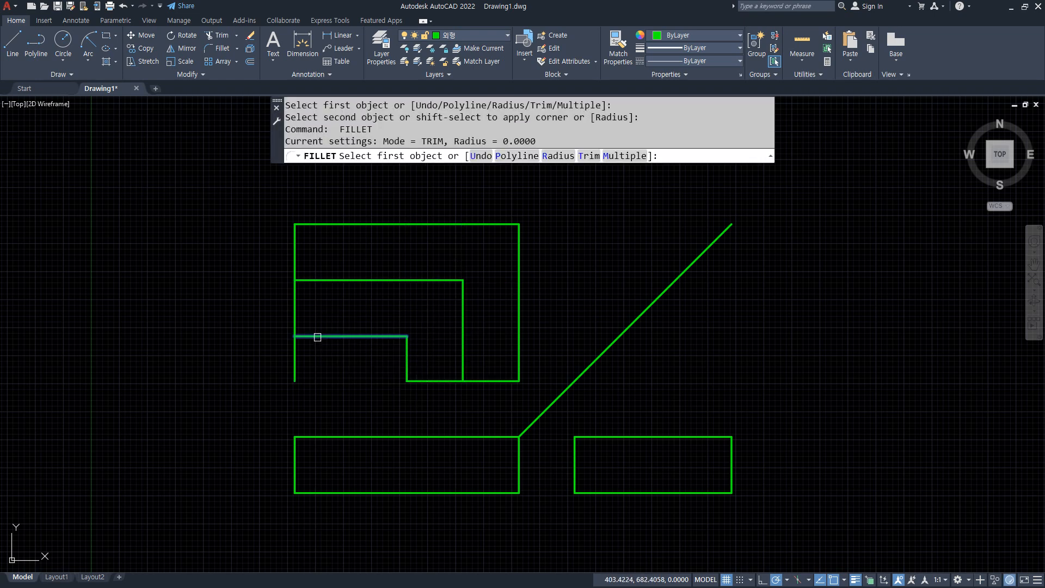
left_click(317, 337)
left_click(294, 319)
Draw the diagonal edge from the L-shape's inner corner to the top view's outer upper-right corner
type("l")
key("Return")
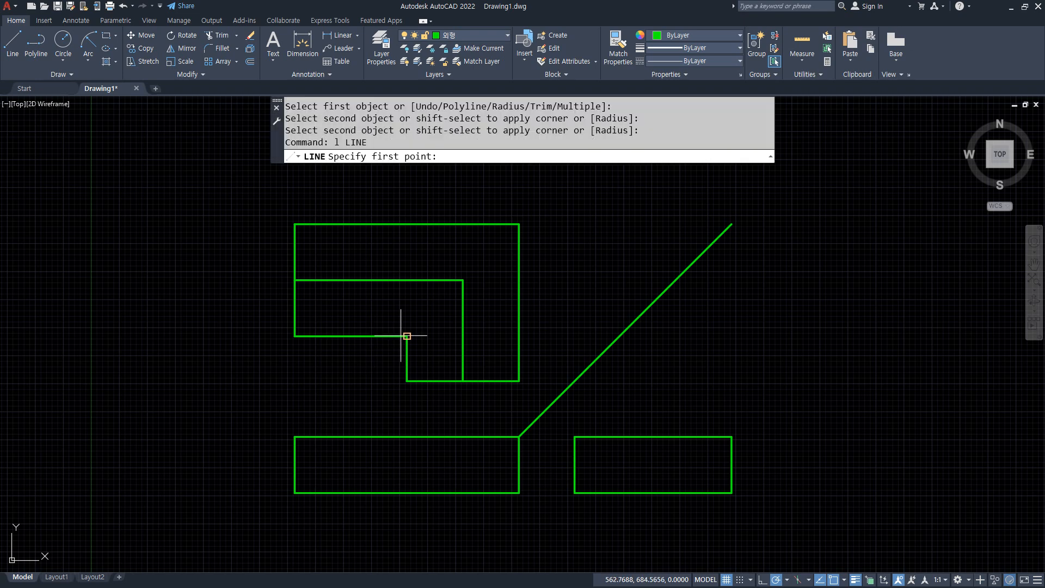
left_click(407, 336)
left_click(518, 224)
key("Return")
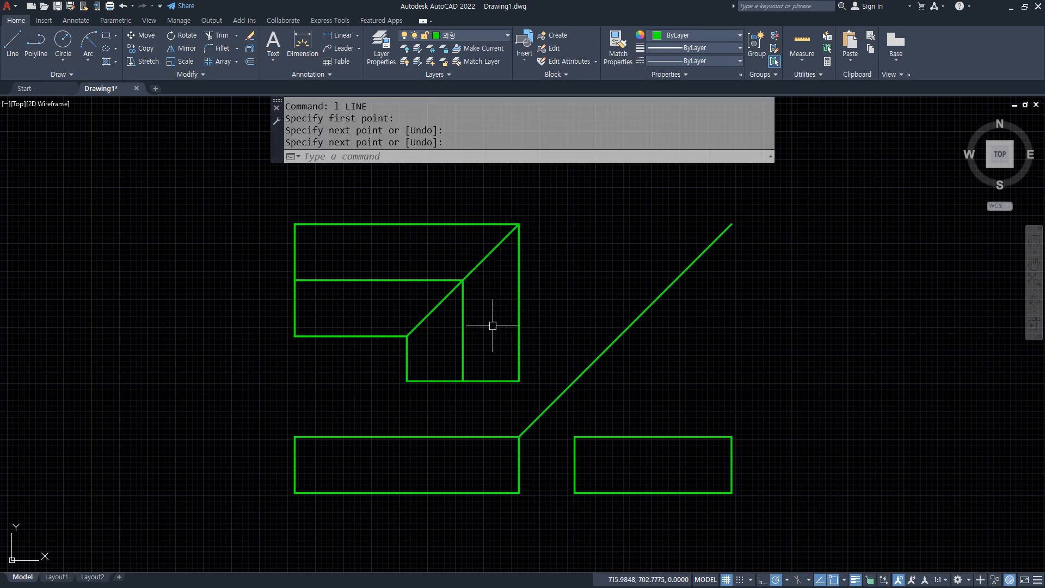
Move the two middle lines of the L-shaped top view onto the 중심 layer
left_click(481, 326)
left_click(449, 334)
left_click(397, 279)
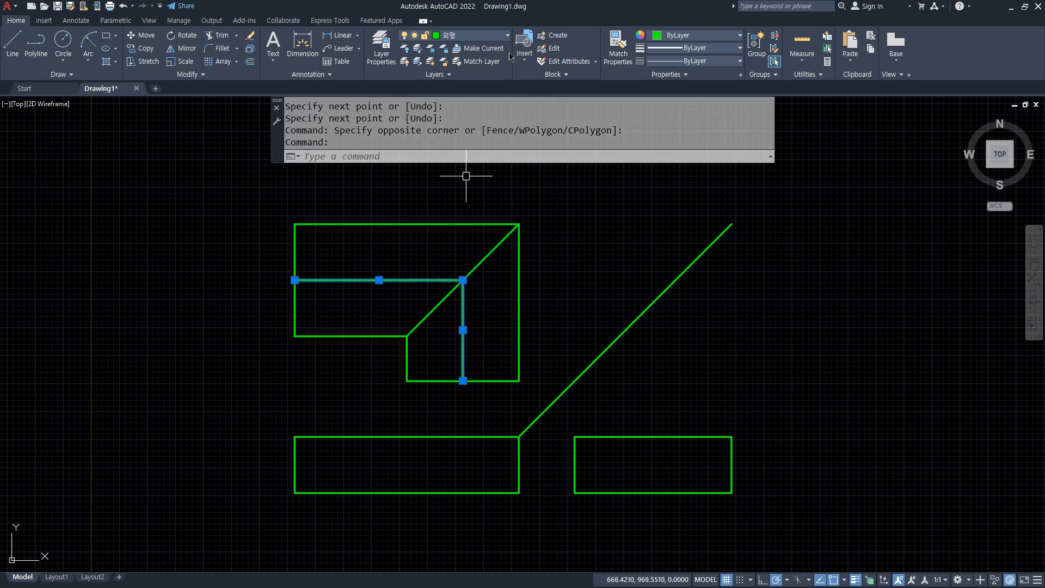
left_click(495, 38)
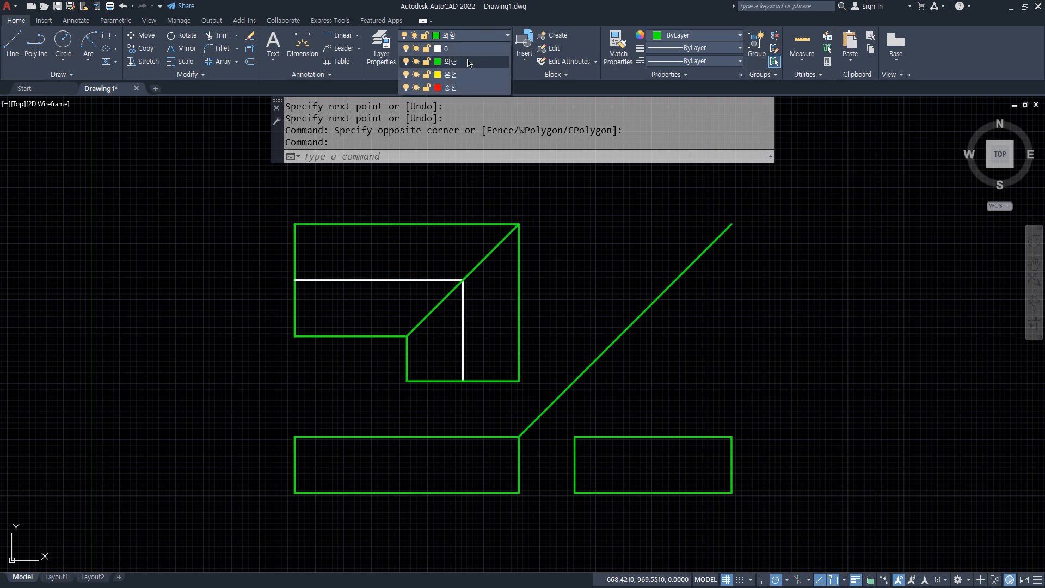
left_click(456, 94)
key("Escape")
key("Escape")
Set the global linetype scale factor to 4
middle_click_drag(493, 463, 488, 439)
type("l")
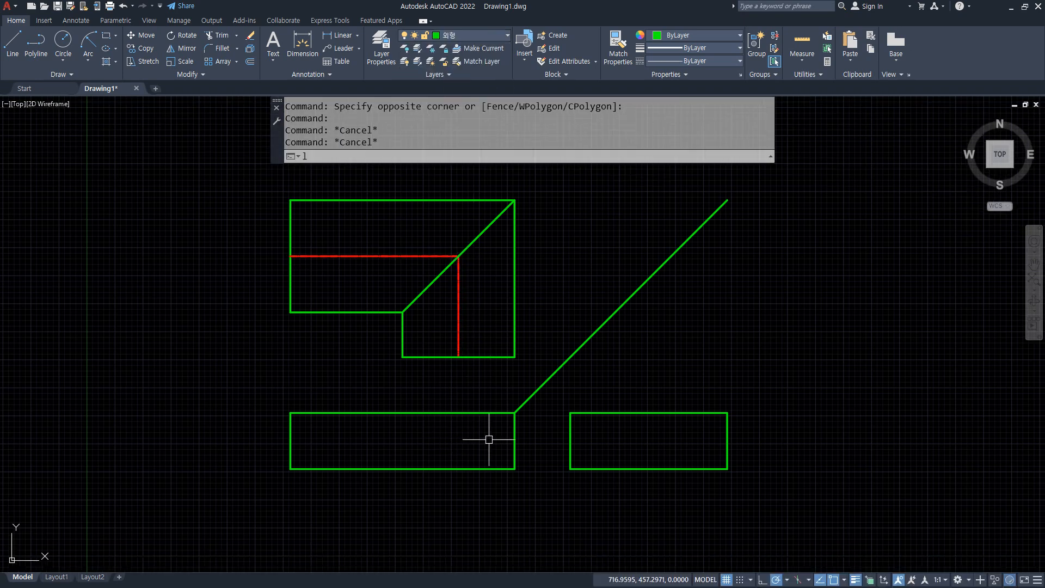
type("ts")
key("Return")
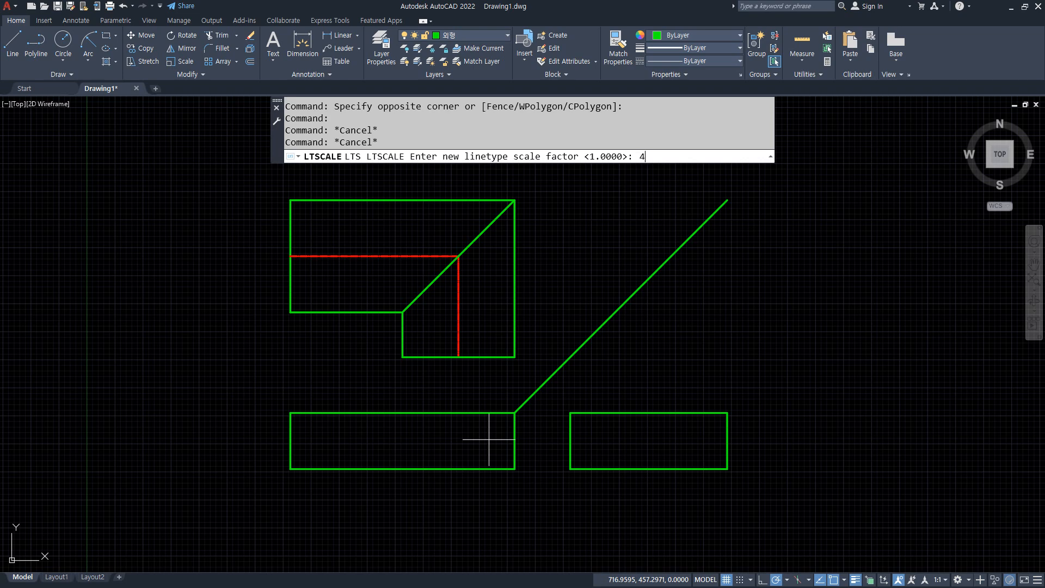
type("4")
key("Return")
Project the top view's centre lines to the bottom edges of the front view and, via the 45° line, the side view
type("l")
key("Return")
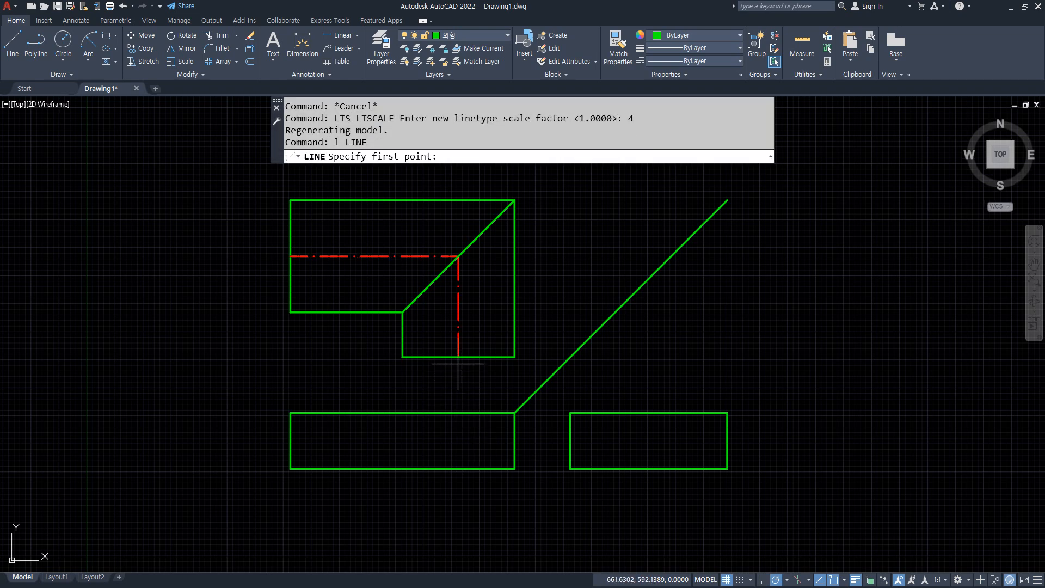
left_click(458, 357)
left_click(458, 468)
key("Return")
key("Return")
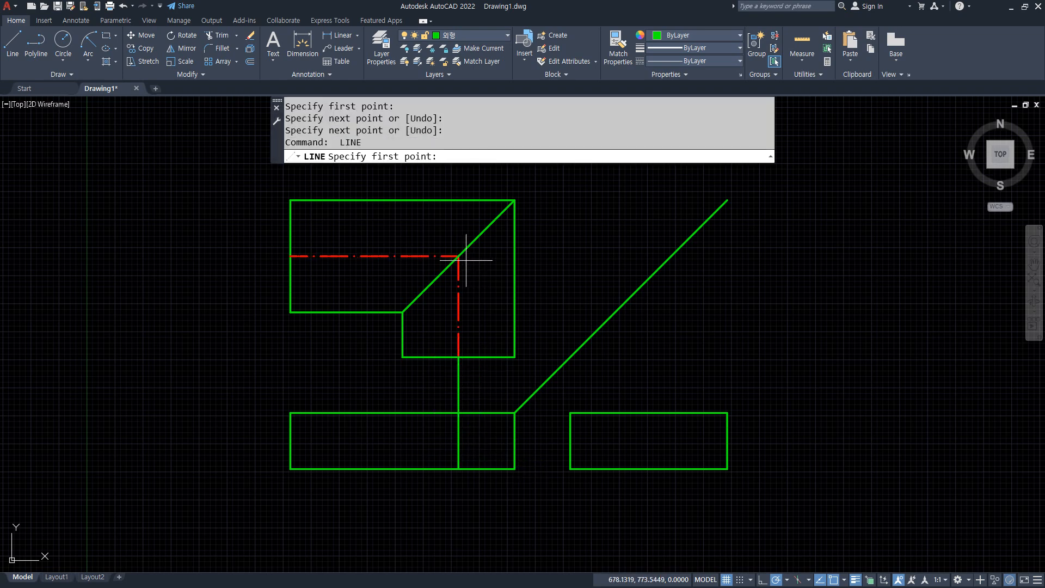
left_click(459, 256)
left_click(671, 256)
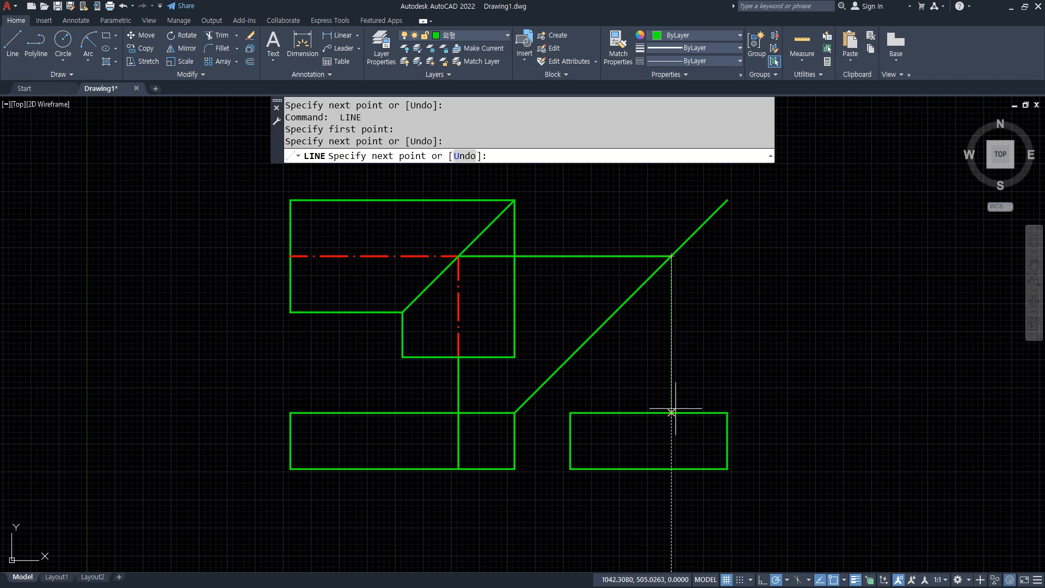
left_click(671, 468)
key("Return")
Draw a circle of radius 100 at the lower end of the projection line in both the side and front views
type("c")
key("Return")
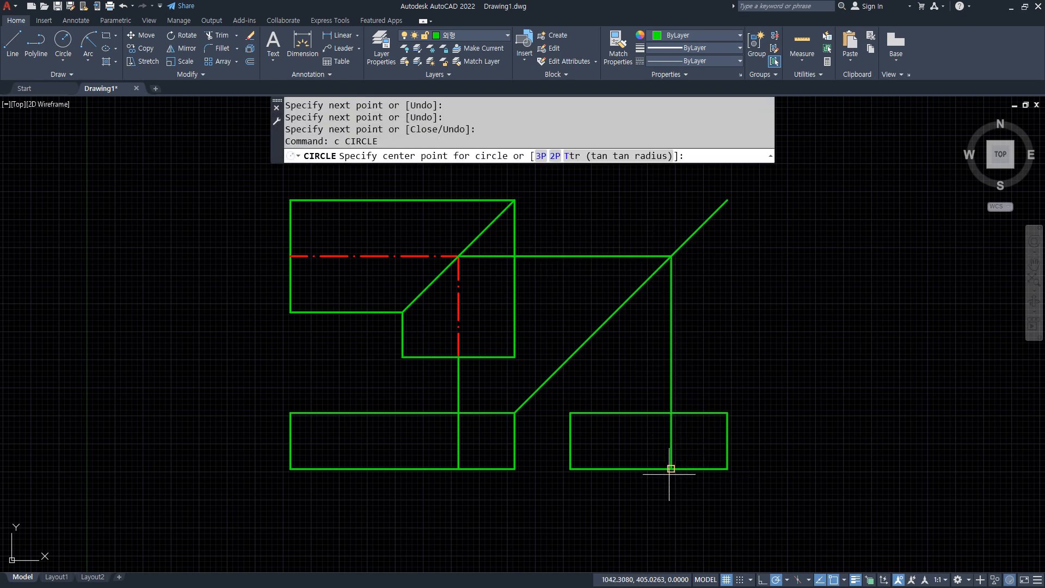
left_click(671, 468)
type("100")
key("Return")
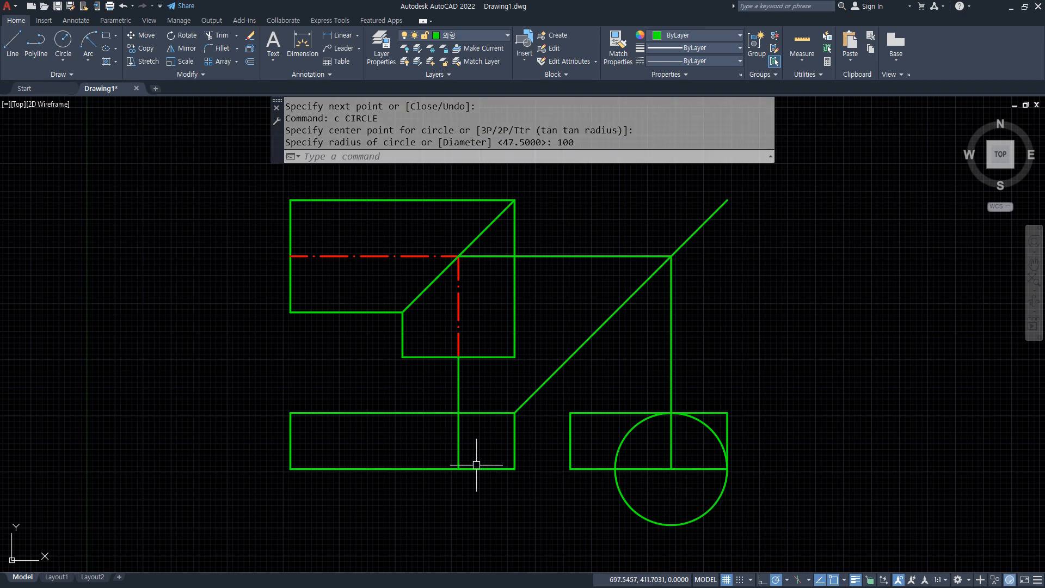
key("Return")
left_click(458, 468)
key("Return")
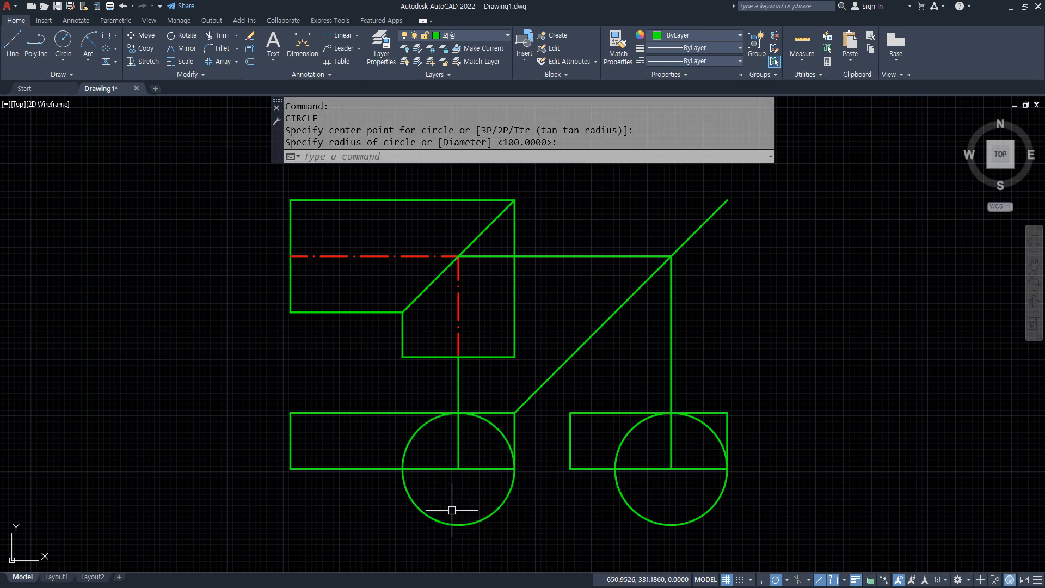
Trim the lower halves of both circles and the square upper-right corners outside the arcs in the front and side views
type("tr")
key("Return")
left_click(764, 508)
left_click(386, 516)
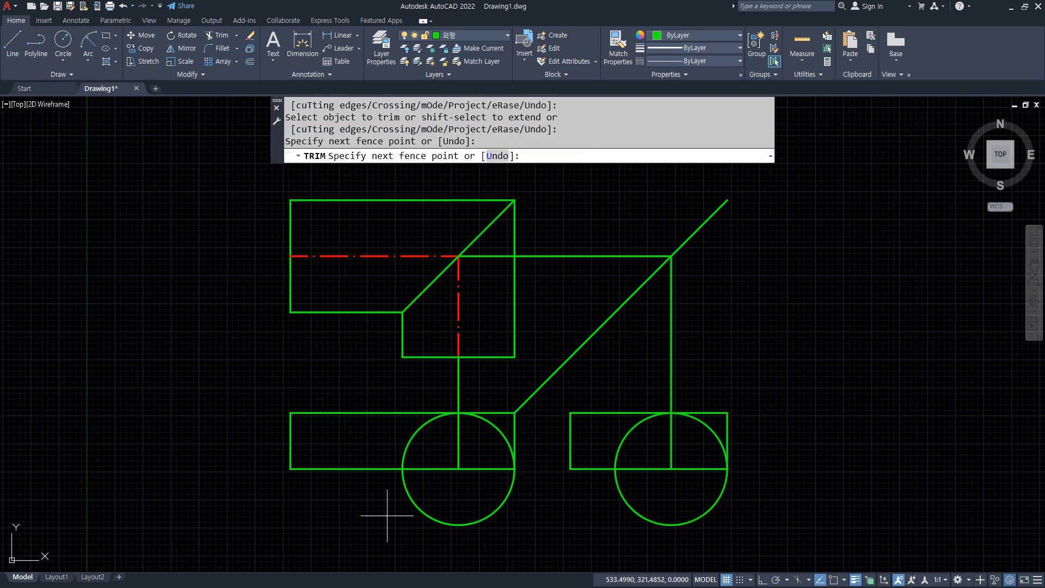
left_click(797, 506)
left_click(481, 387)
left_click(529, 447)
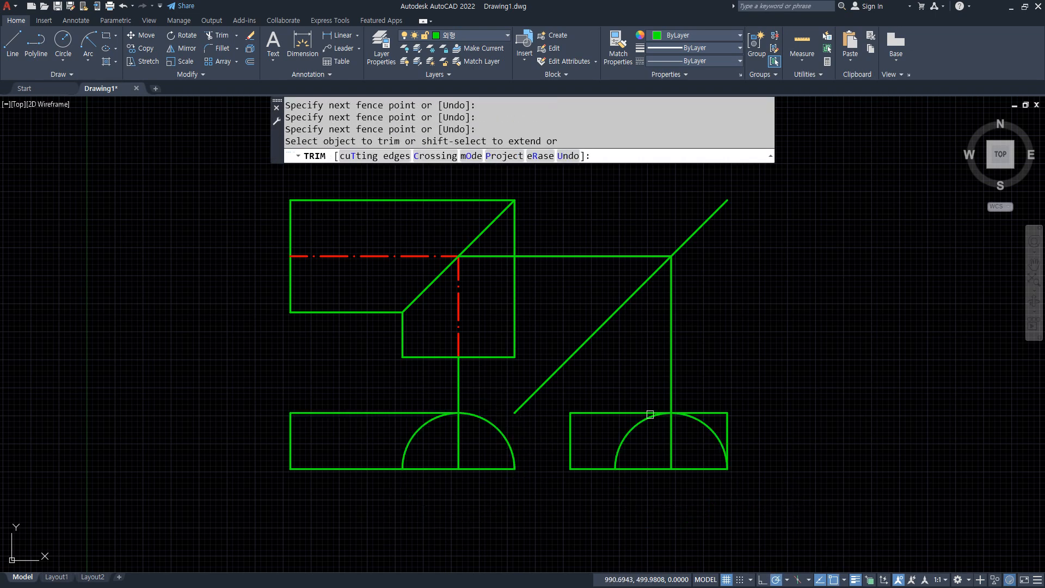
left_click(706, 403)
left_click(755, 450)
key("Return")
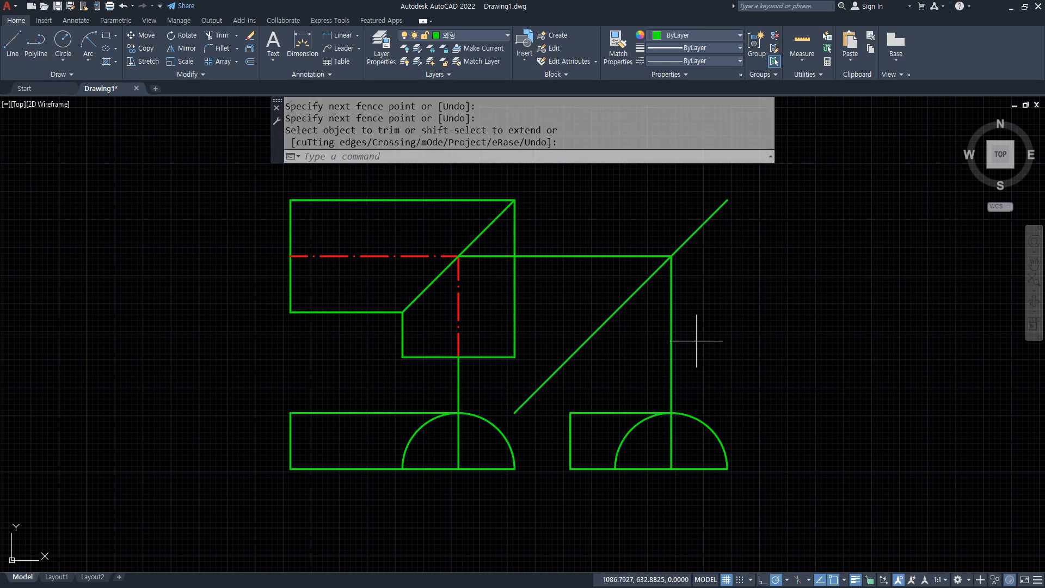
Erase the projection lines running from the top view to the front and side views
left_click(696, 341)
left_click(650, 384)
left_click(597, 266)
left_click(577, 242)
left_click(459, 385)
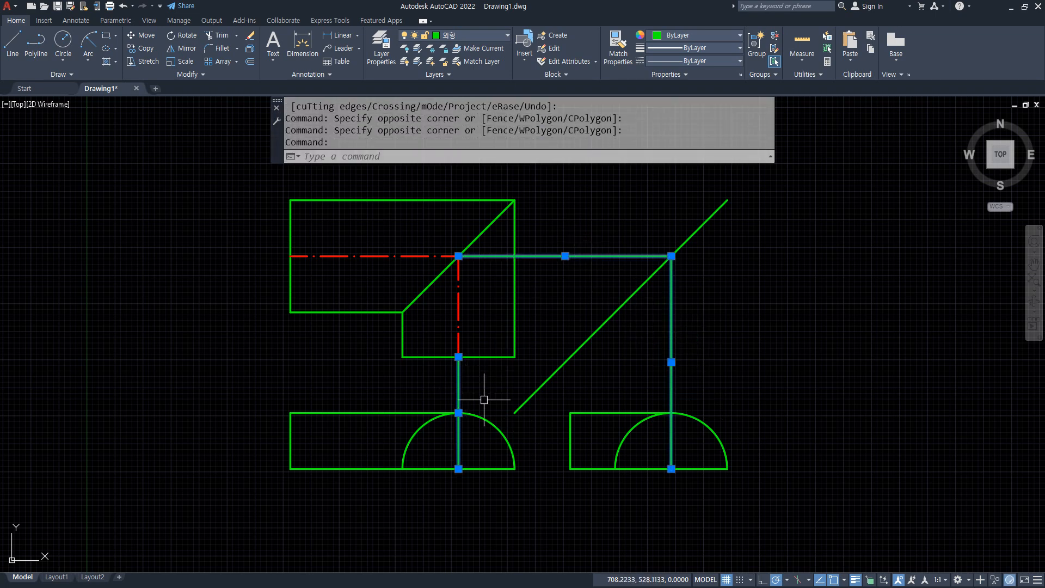
type("e")
key("Return")
Try trimming the left half of the side view's semicircle, and undo the trim
type("tr")
key("Return")
key("Return")
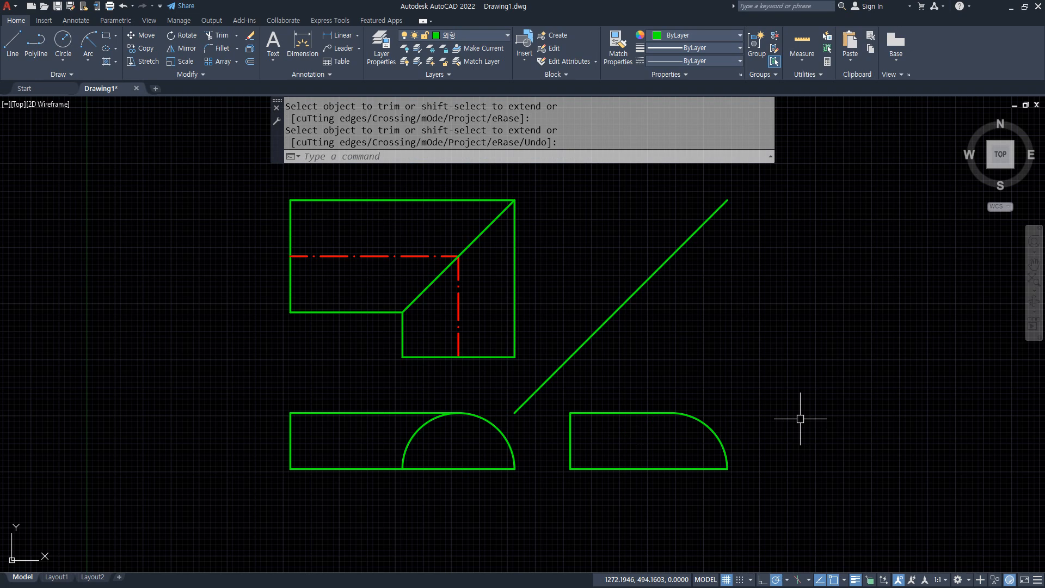
key("ctrl+z")
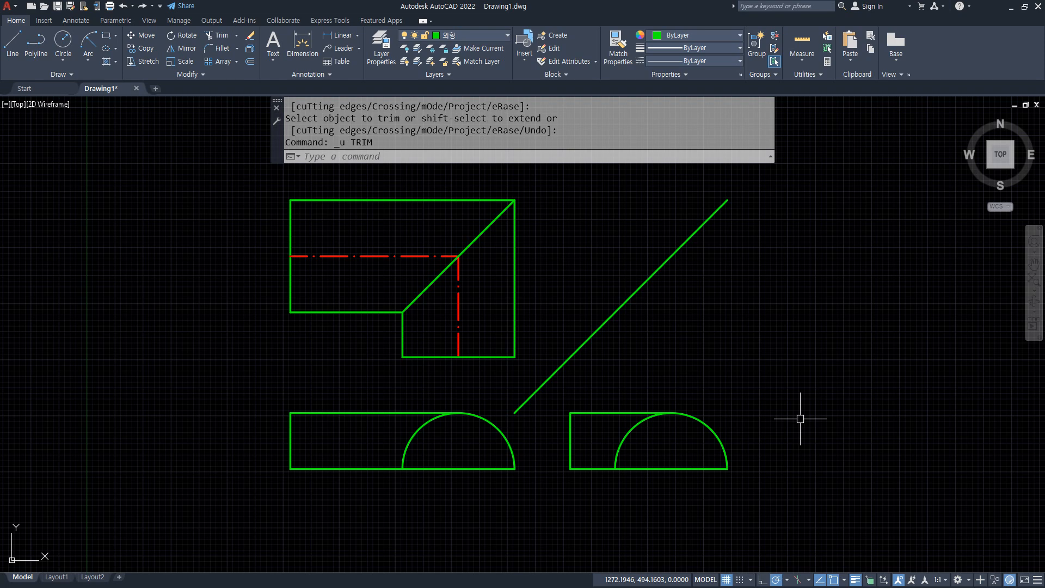
left_click_drag(453, 185, 275, 288)
left_click_drag(600, 241, 361, 373)
key("Escape")
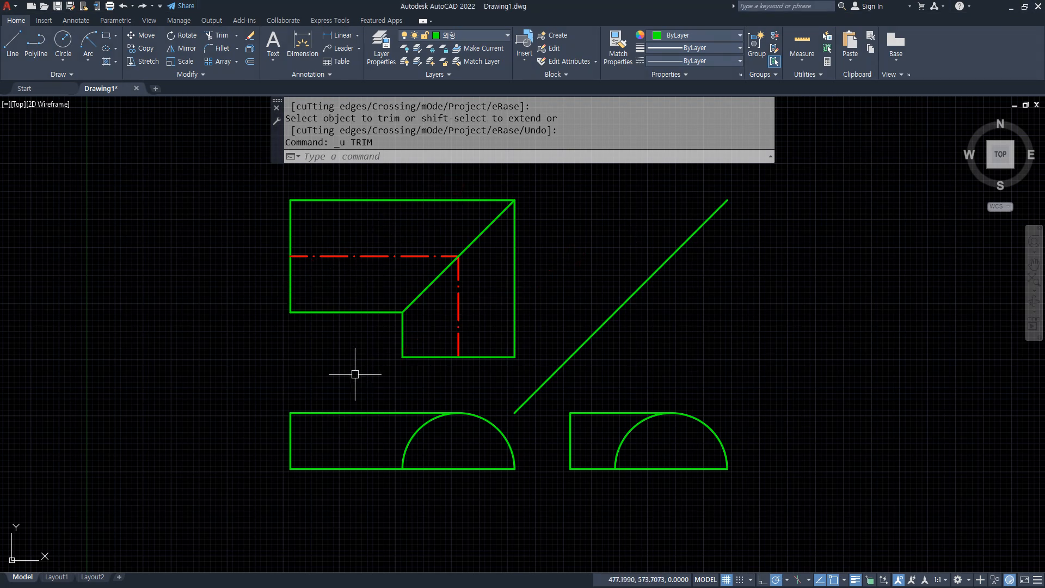
Draw a construction line at 30° through the midpoint of the top view's left edge
type("xl")
key("Return")
type("a")
key("Return")
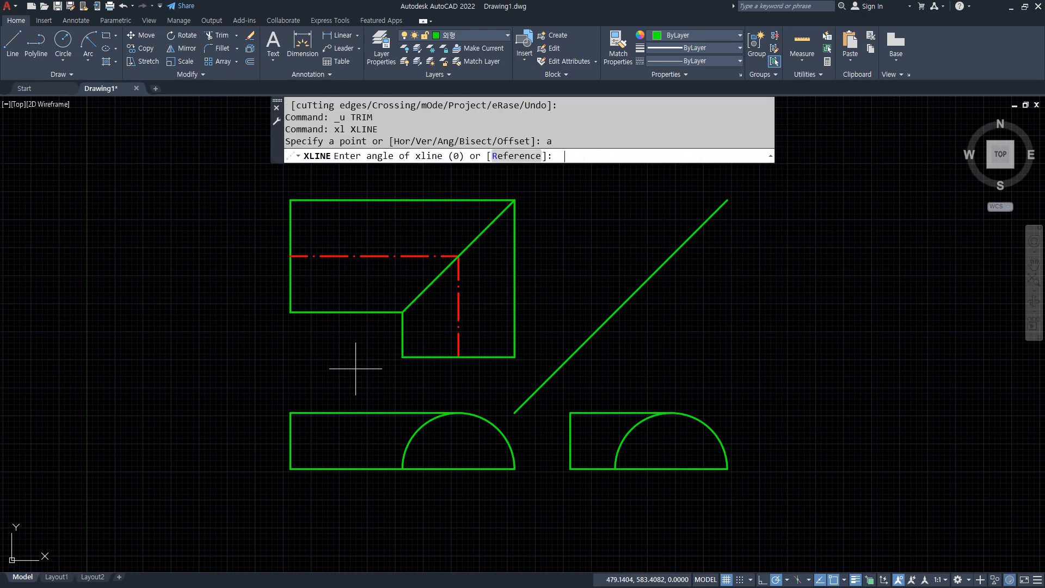
type("30")
key("Return")
left_click(289, 259)
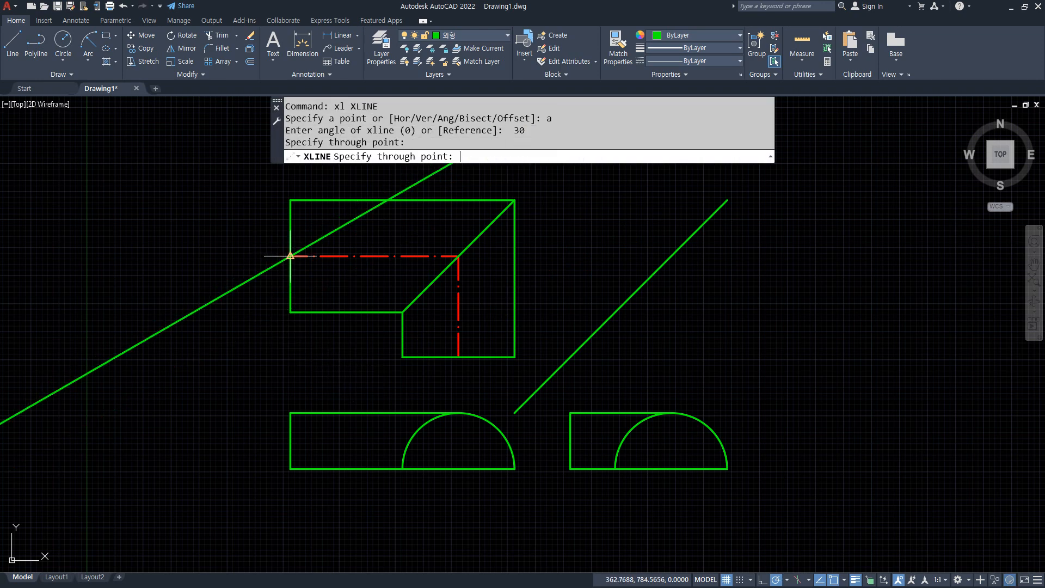
key("Return")
Offset the 30° construction line by 100 toward the lower right, and offset the resulting line by a further 120
type("o")
key("Return")
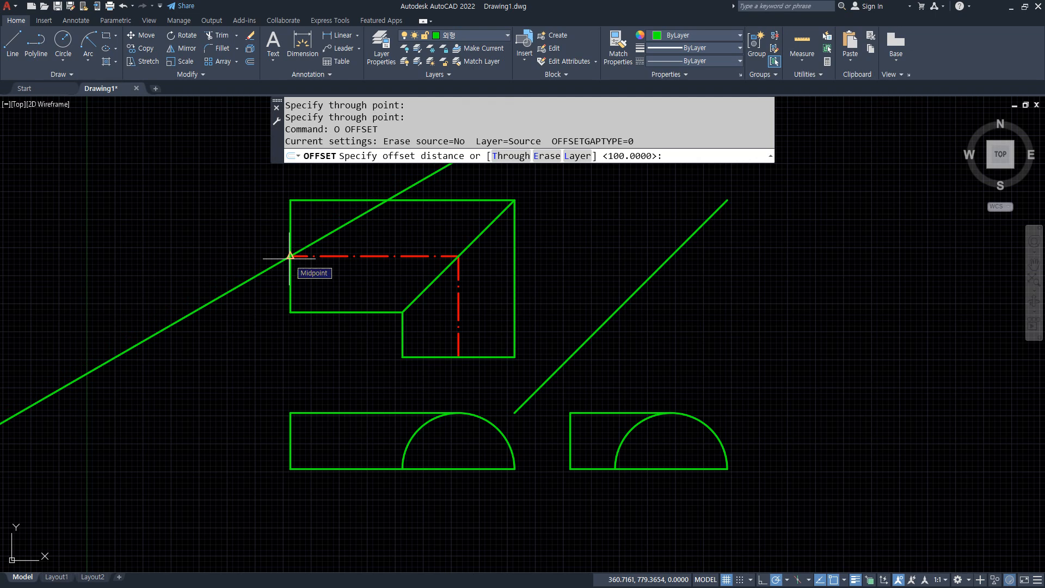
type("100")
key("Return")
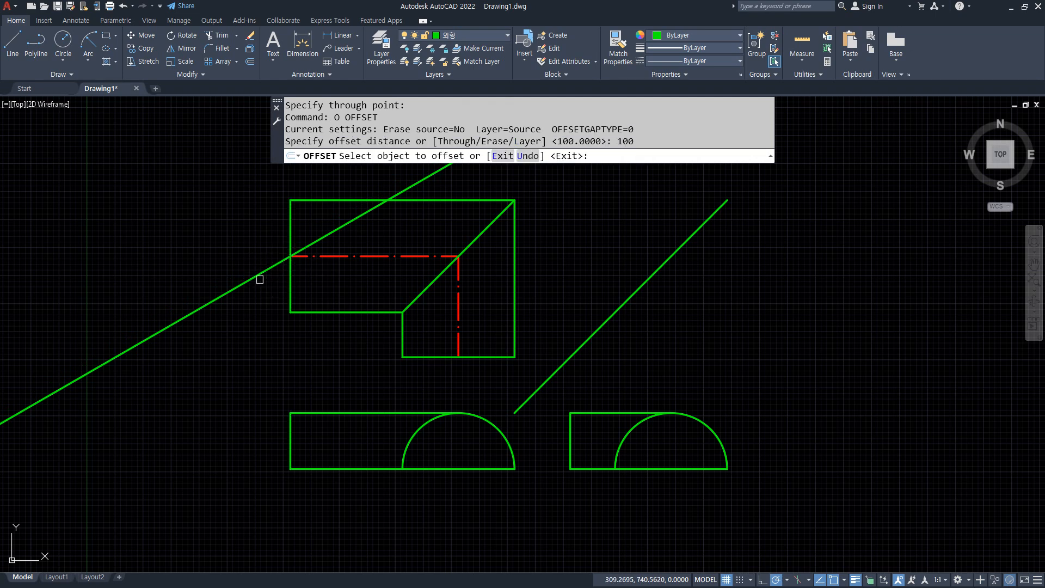
left_click(256, 276)
left_click(241, 336)
key("Return")
key("Return")
type("1")
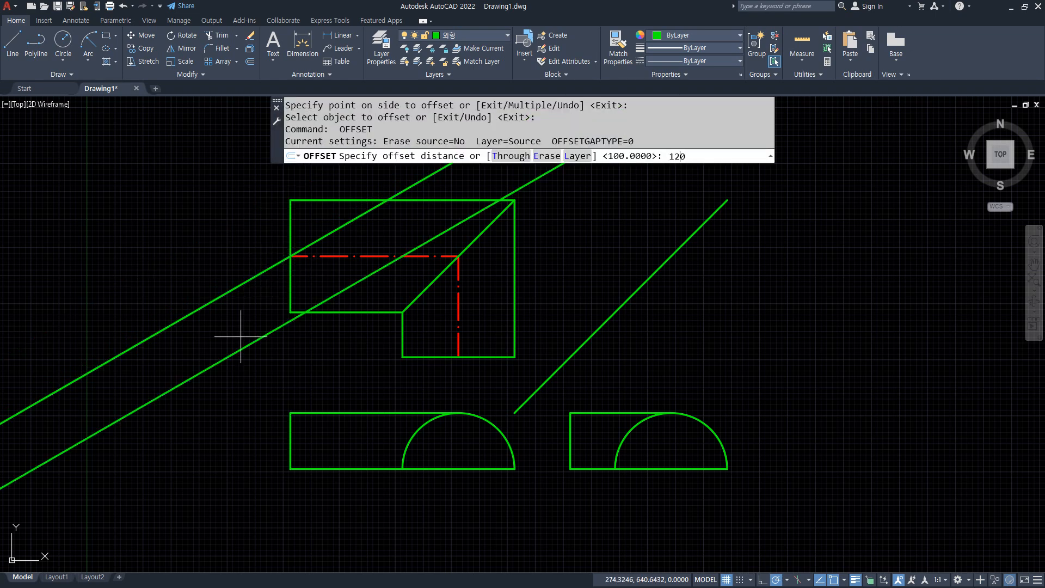
key("Return")
left_click(251, 337)
left_click(300, 344)
key("Return")
Erase the original 30° construction line through the top view's left edge midpoint
left_click(245, 298)
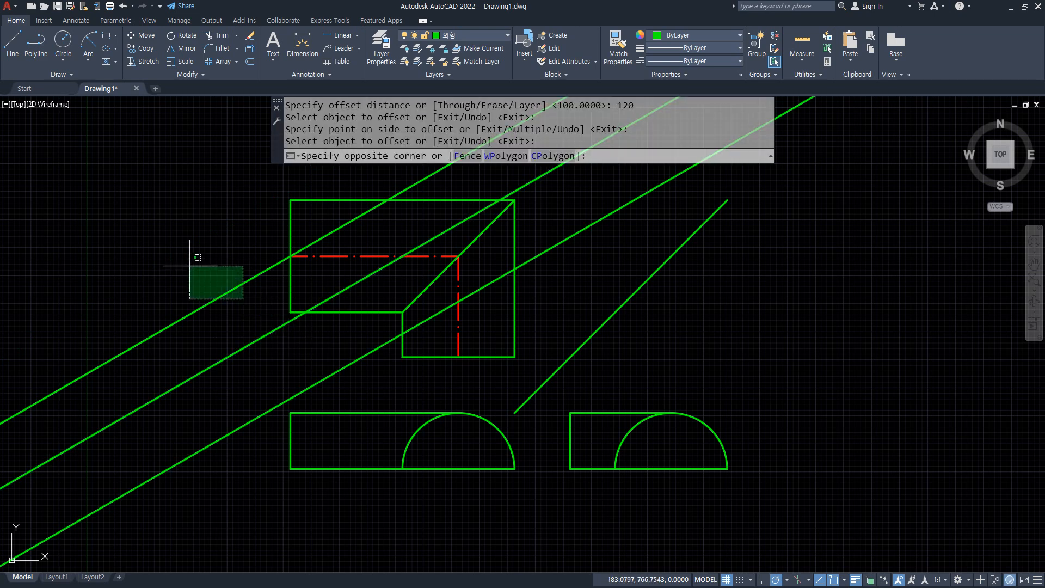
left_click(191, 263)
type("e")
key("Return")
Trim both offset slanted lines to the L-shaped outline of the top view
type("tr")
key("Return")
left_click(363, 376)
left_click(251, 319)
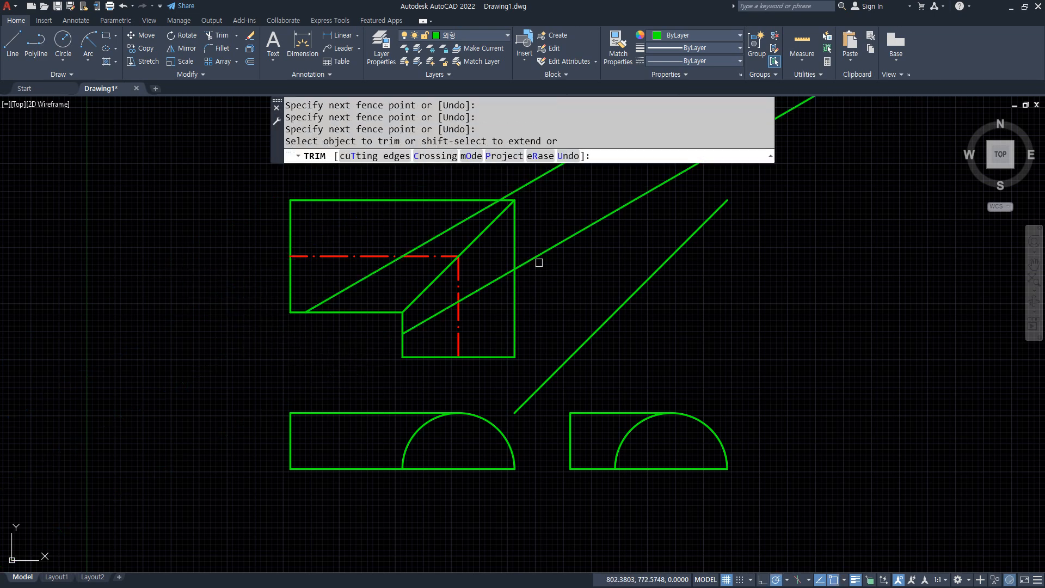
left_click(526, 169)
left_click(587, 271)
key("Return")
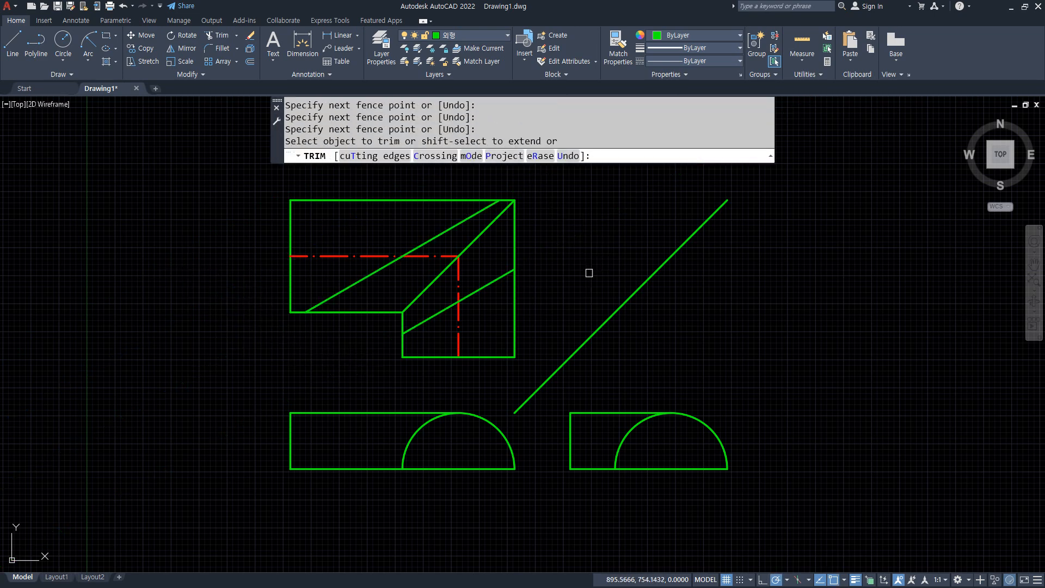
mouse_move(312, 193)
left_mouse_down()
mouse_move(374, 234)
mouse_move(337, 291)
left_mouse_up()
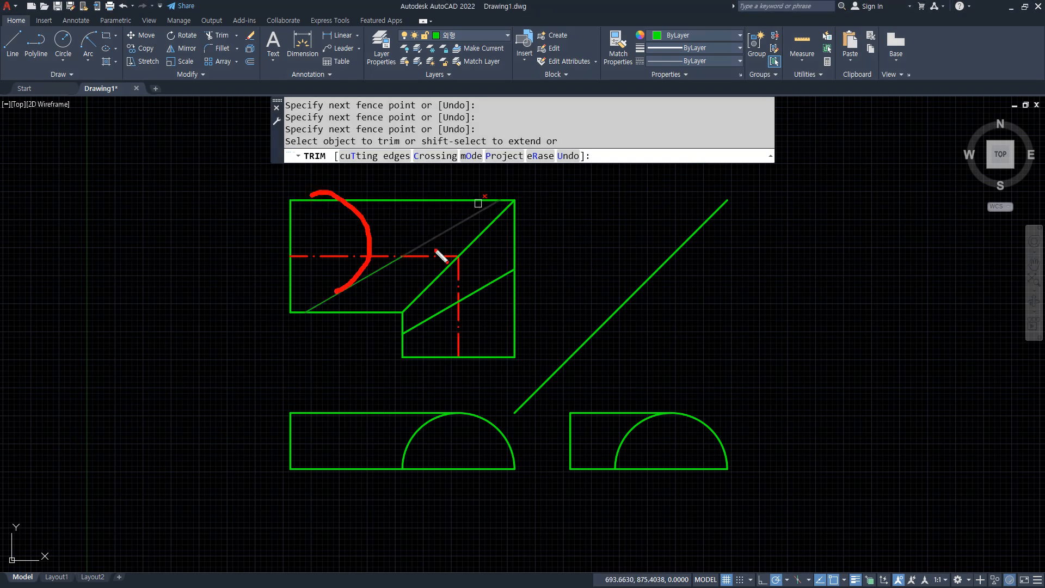
left_click_drag(501, 206, 320, 321)
left_click_drag(388, 460, 382, 477)
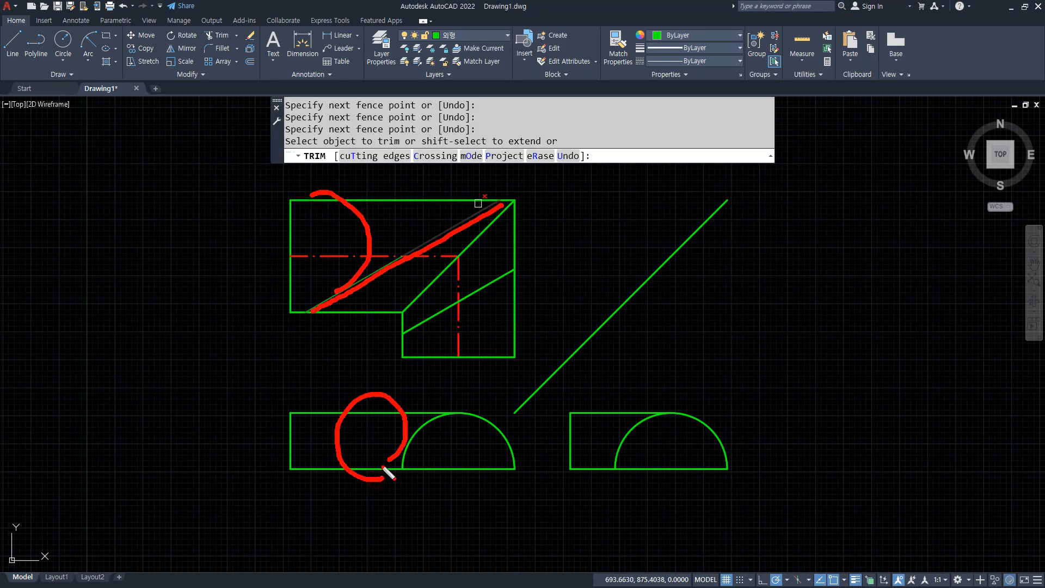
key("Escape")
key("Escape")
key("Escape")
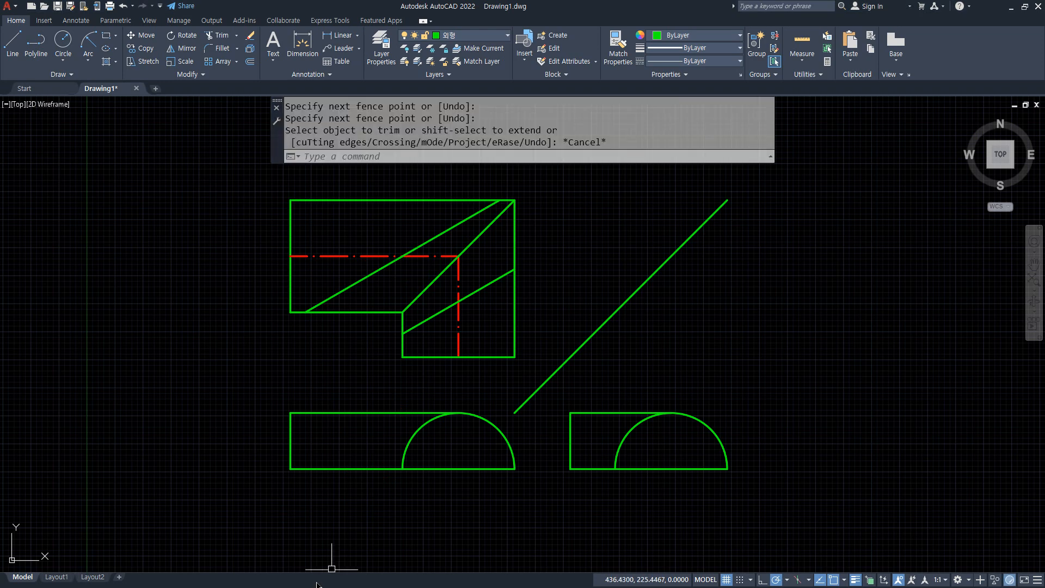
Project the upper slanted line's midpoint and lower end from the top view vertically down to the front view's bottom edge
type("l")
key("Return")
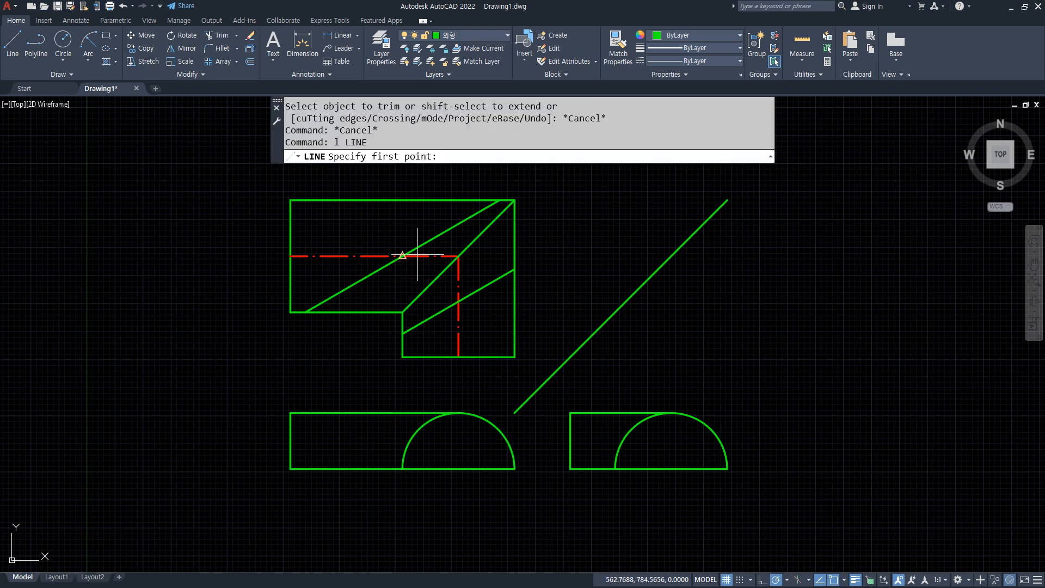
left_click(402, 255)
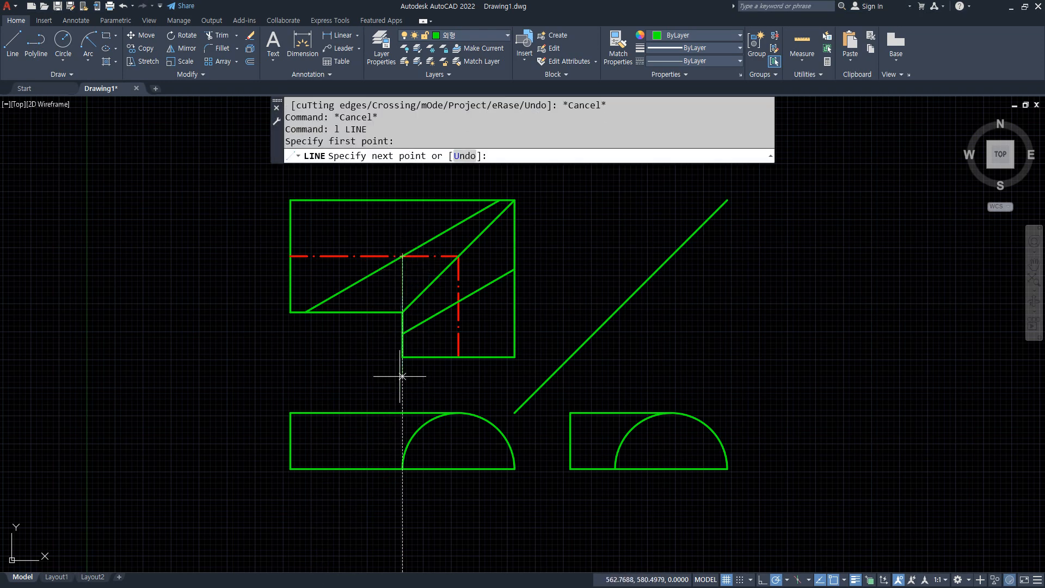
left_click(402, 468)
key("Return")
key("Return")
left_click(306, 312)
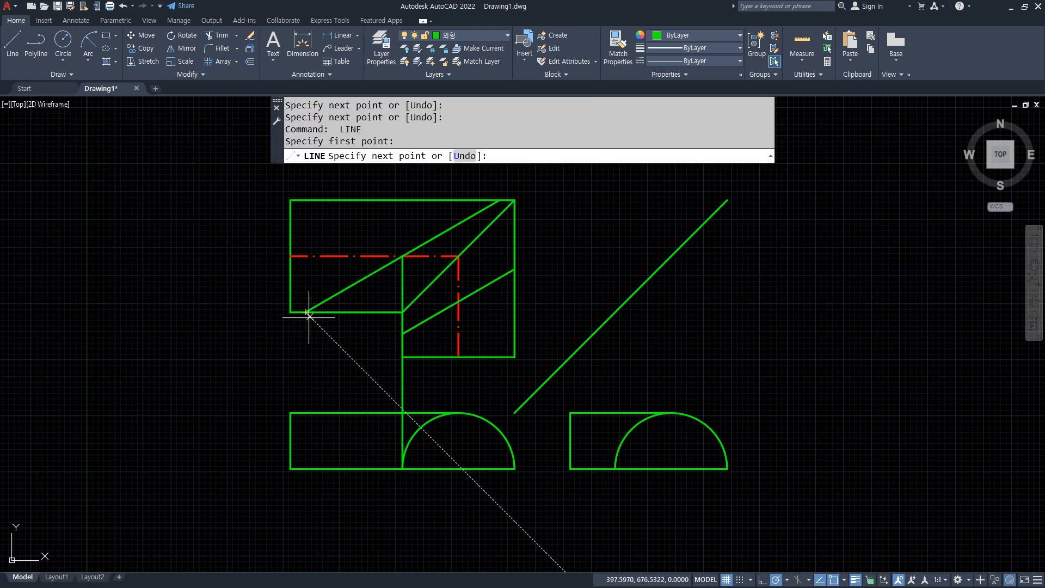
left_click(305, 468)
key("Return")
Draw an ellipse centred at the foot of the midpoint projection line, reaching the other projection line and the front view's top edge
type("EL")
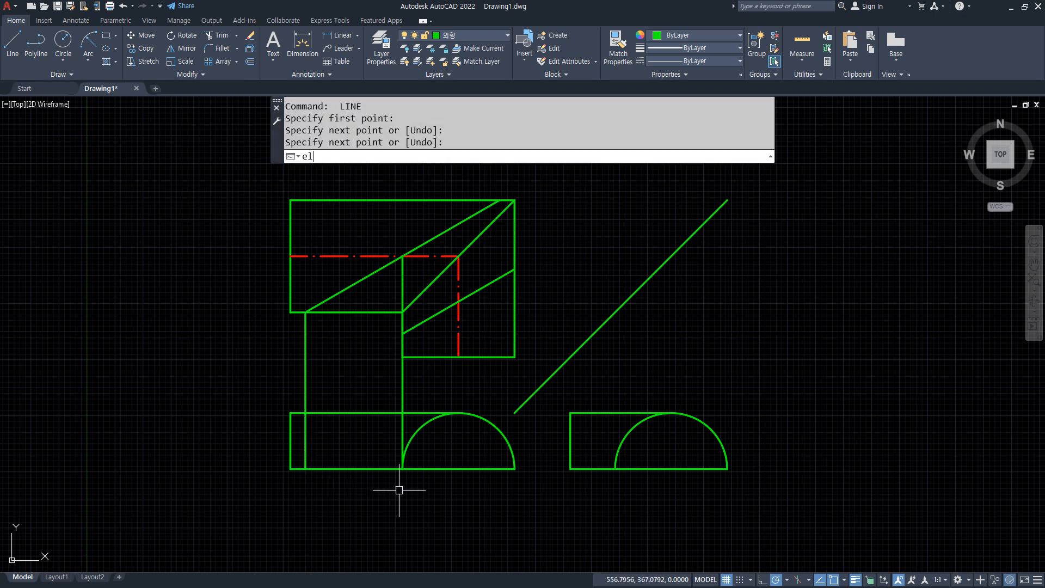
key("Return")
type("c")
key("Return")
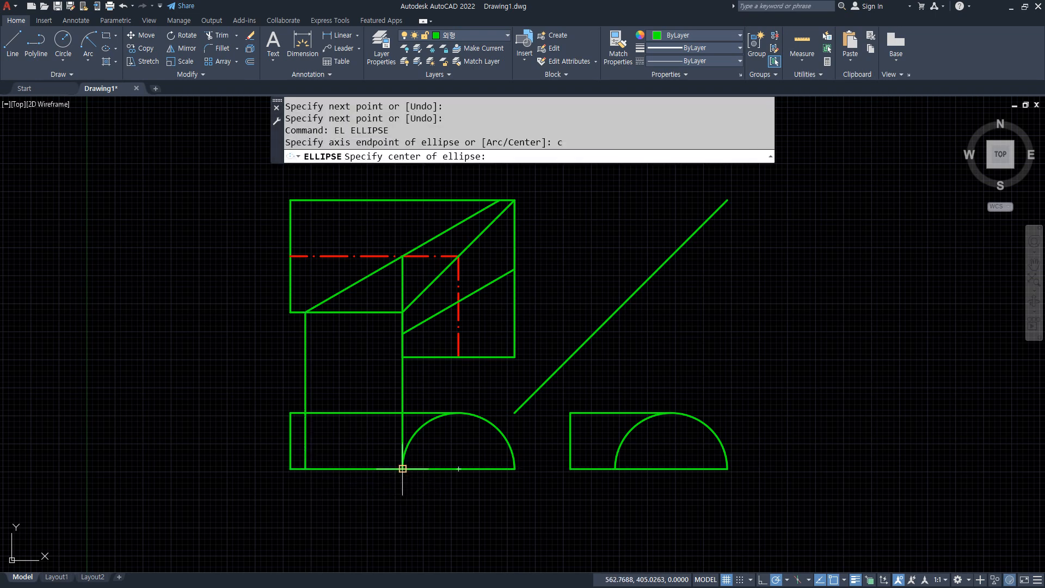
left_click(402, 468)
left_click(306, 468)
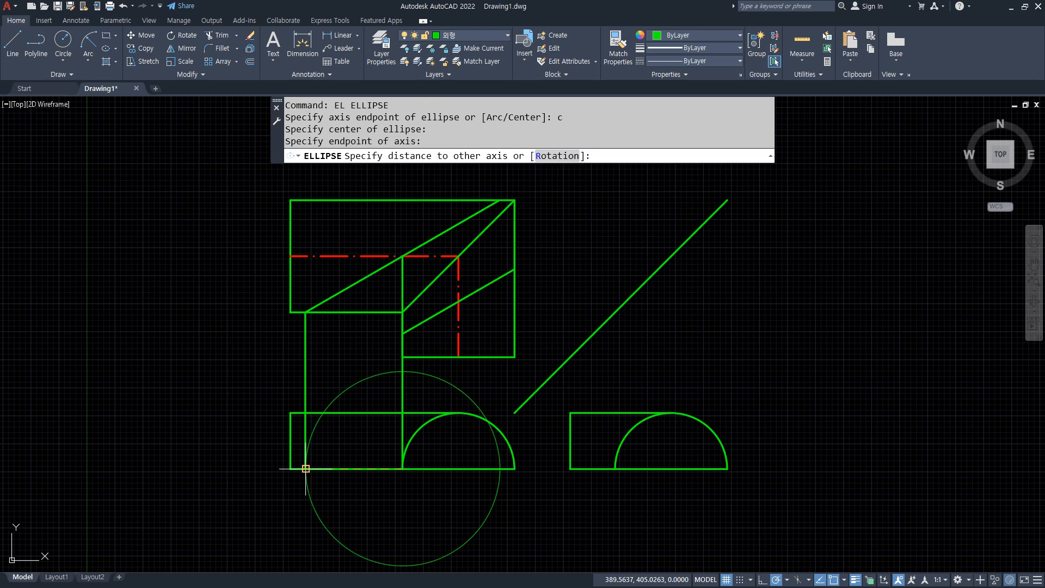
left_click(402, 413)
Trim the ellipse's lower half below the front view's bottom edge
type("tr")
key("Return")
left_click_drag(535, 503, 414, 506)
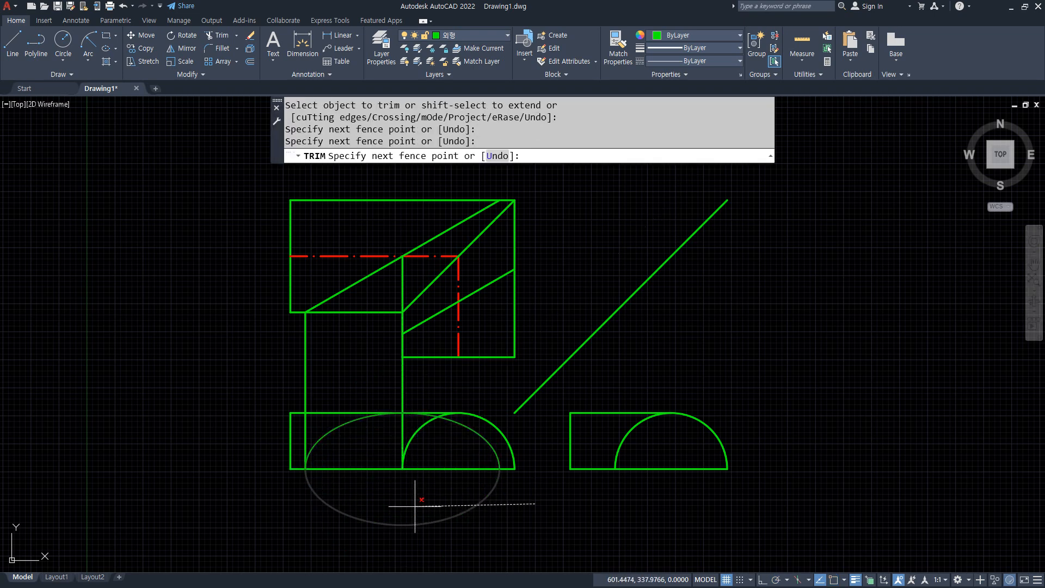
key("Return")
key("Return")
Erase the two vertical projection lines between the top and front views
left_click(423, 392)
left_click(229, 392)
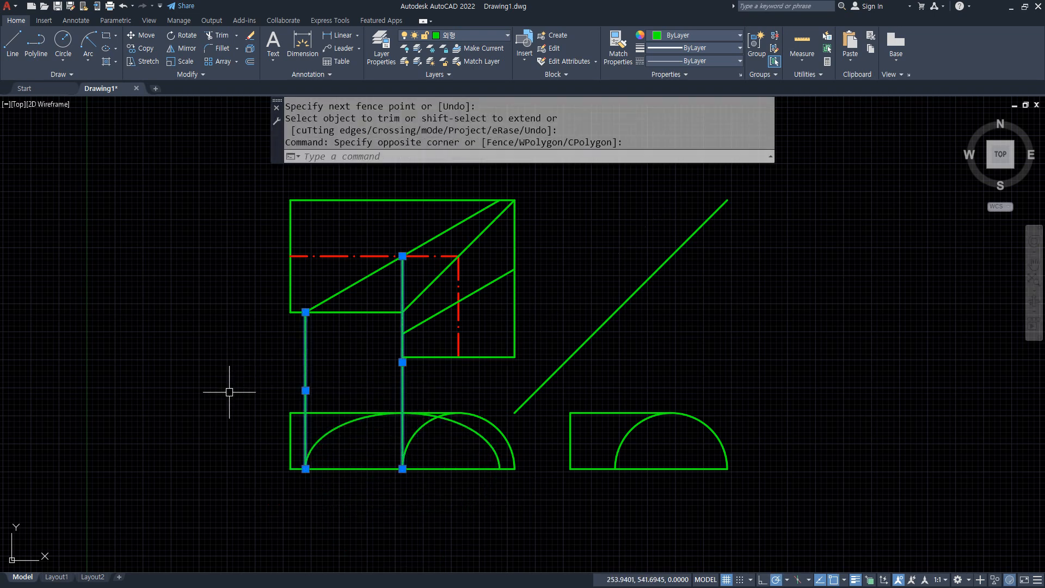
type("e")
key("Return")
Project the lower slanted line's midpoint from the top view across to the 45-degree line and down to the side view's bottom edge
type("l")
key("Return")
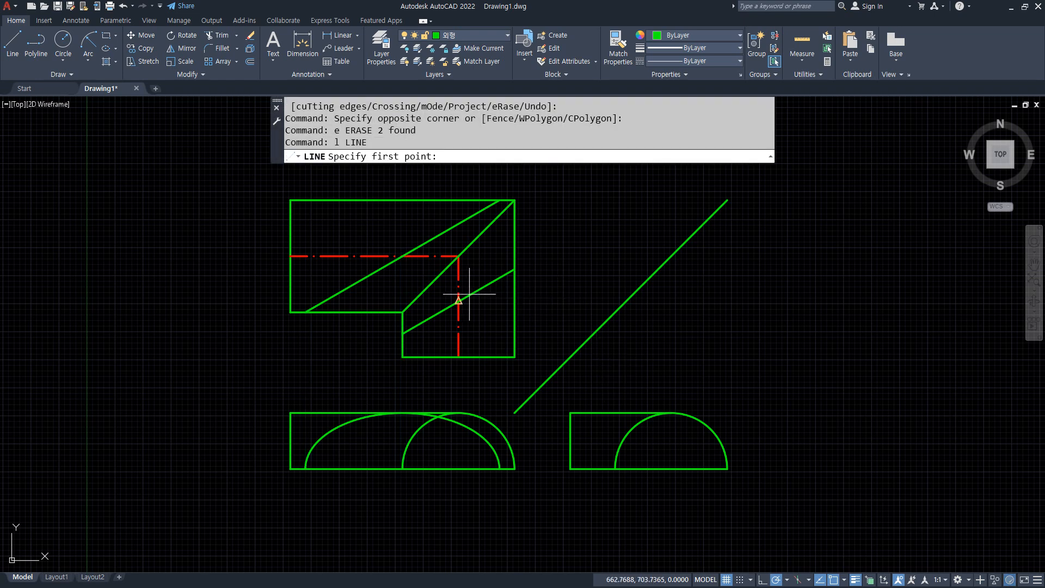
left_click(459, 299)
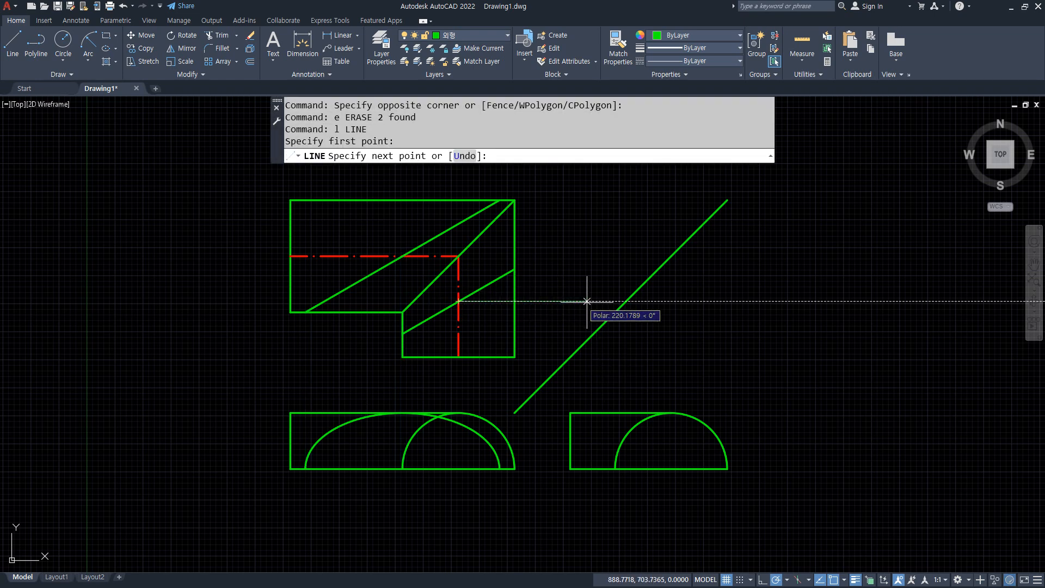
left_click(625, 301)
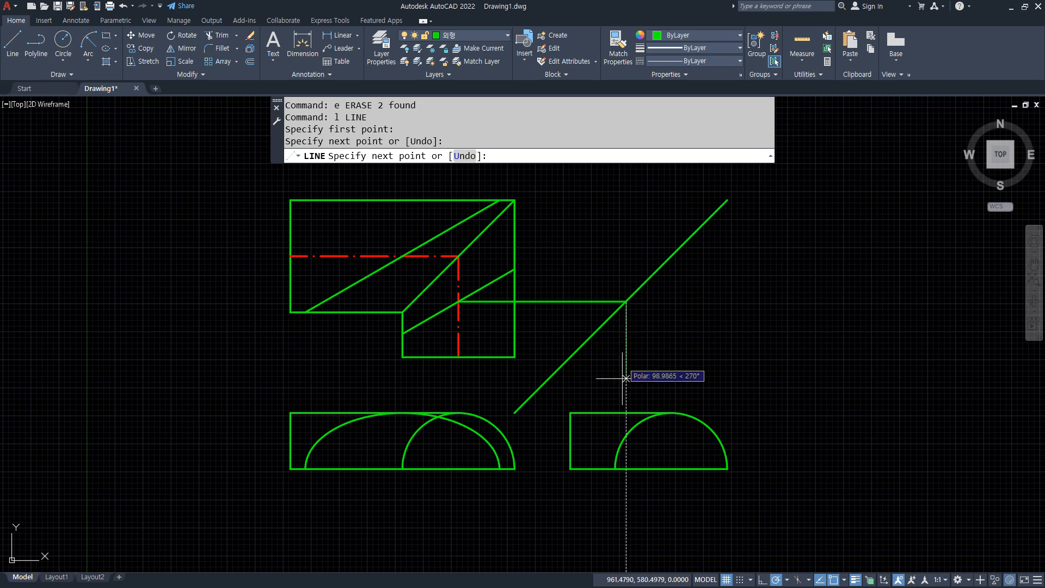
left_click(625, 468)
key("Return")
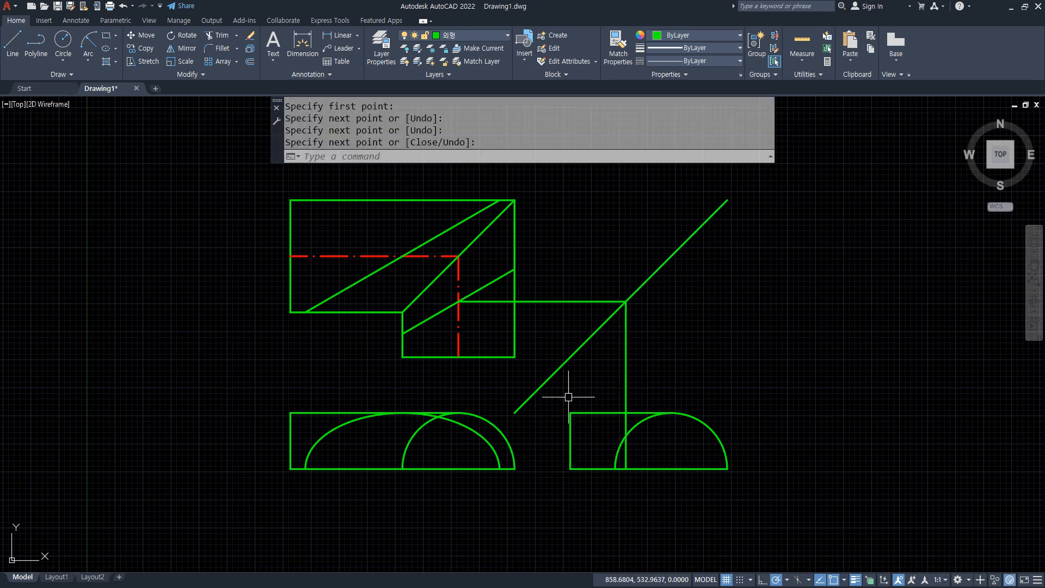
Project the lower slanted line's left end across to the 45-degree line and down to the side view's bottom edge
key("Return")
left_click(403, 334)
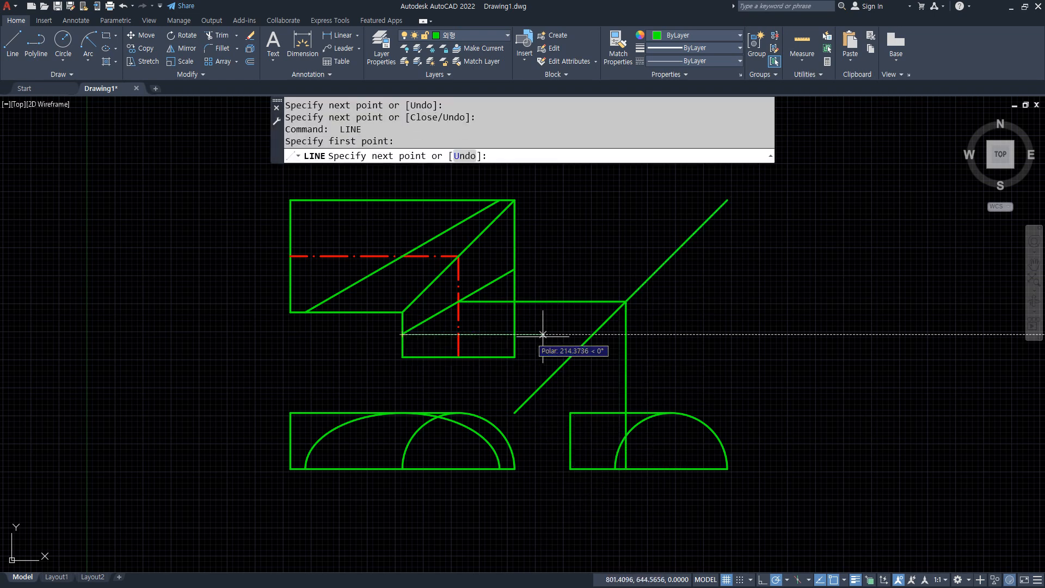
left_click(592, 334)
left_click(592, 466)
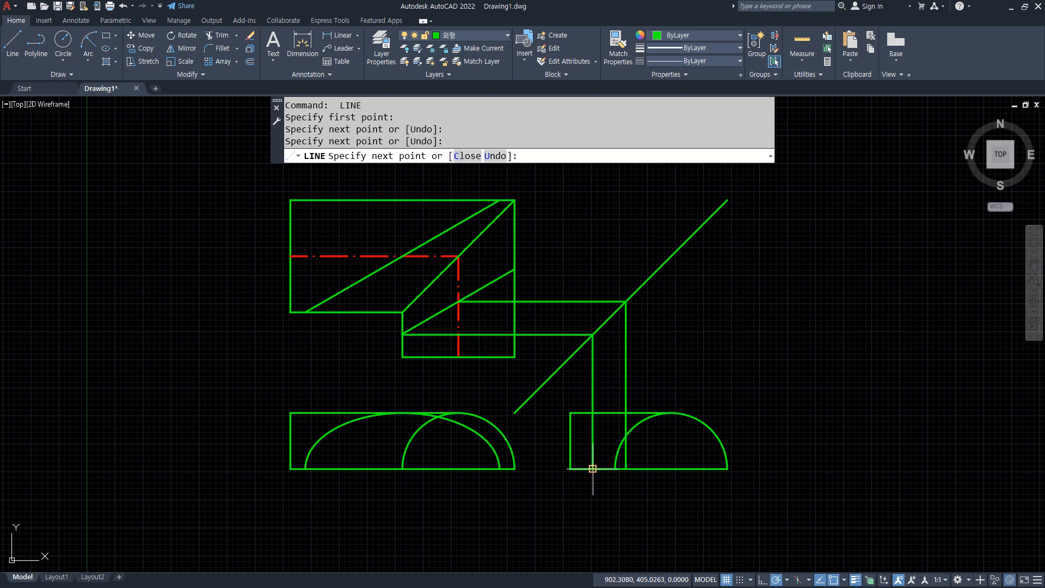
Draw an ellipse centred at the foot of the midpoint projection line, reaching the other projection line and the side view's top edge
type("el")
key("Return")
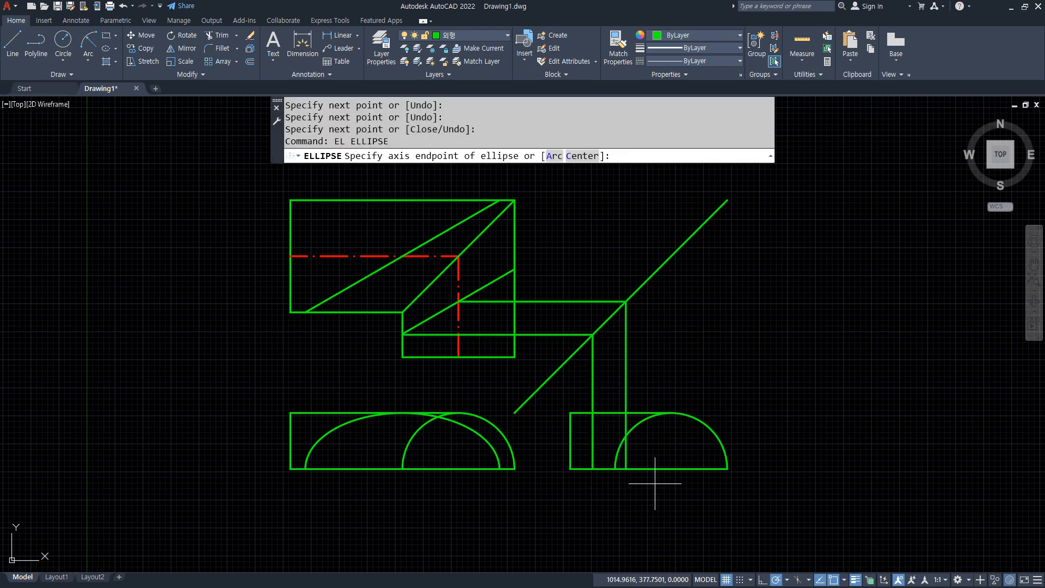
type("c")
key("Return")
left_click(625, 469)
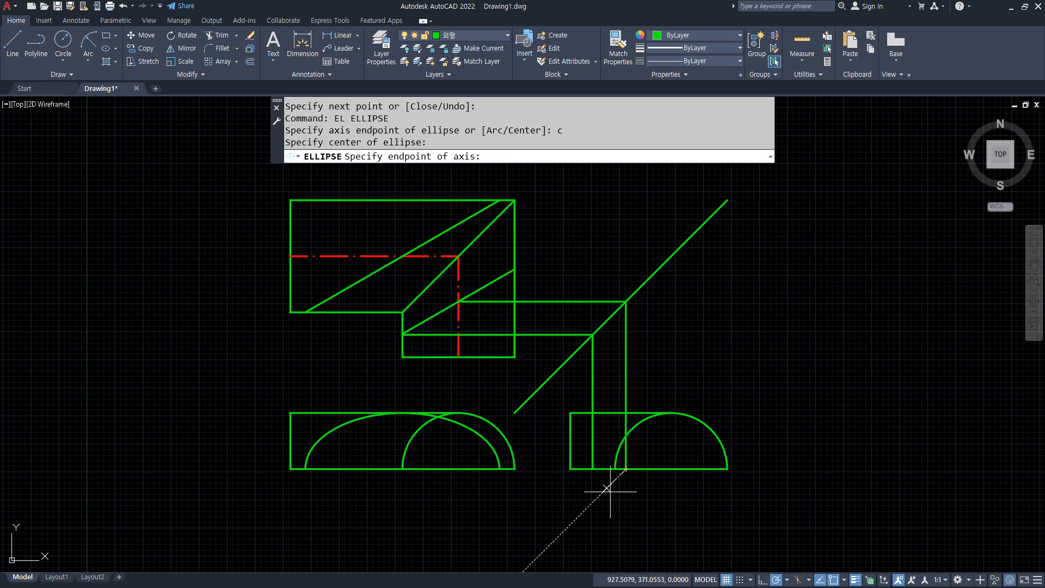
left_click(592, 469)
left_click(625, 413)
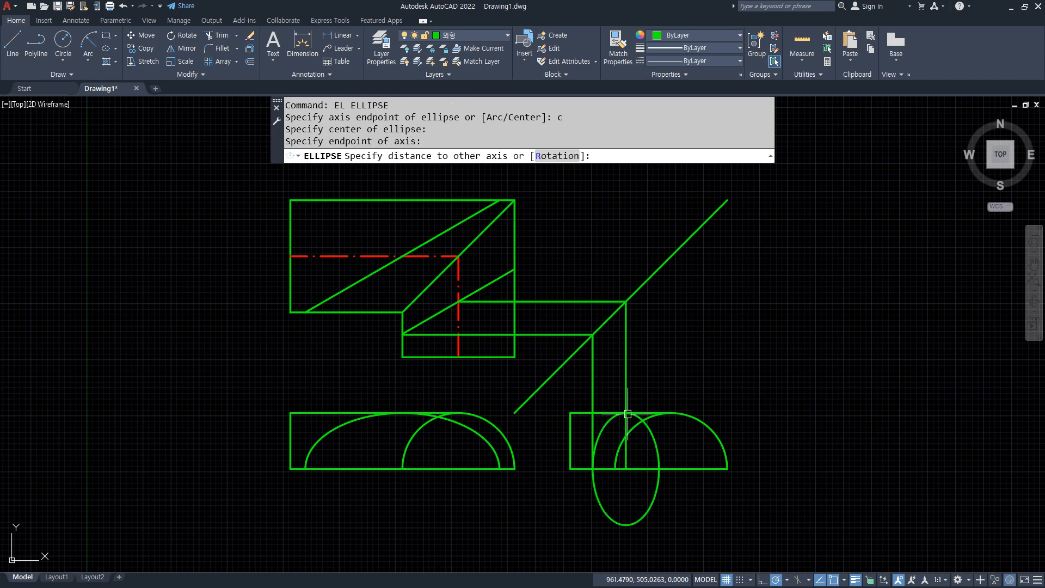
Trim the ellipse's lower half below the side view's bottom edge
type("tr")
key("Return")
left_click_drag(716, 496, 578, 498)
key("Return")
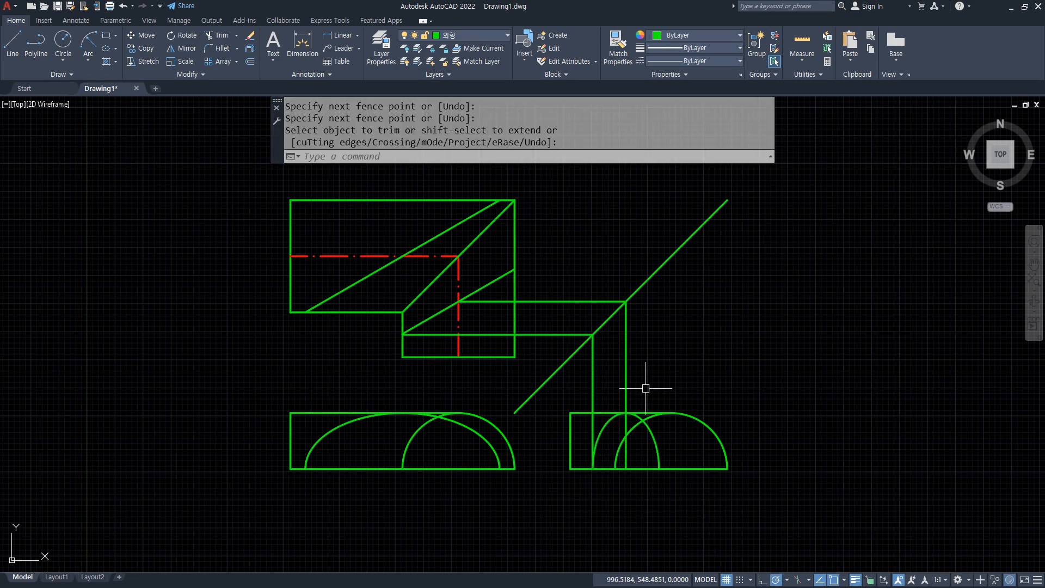
Erase the four projection lines between the top view, the 45-degree line and the side view
left_click(646, 388)
left_click(575, 376)
left_click(554, 340)
left_click(539, 269)
type("e")
key("Return")
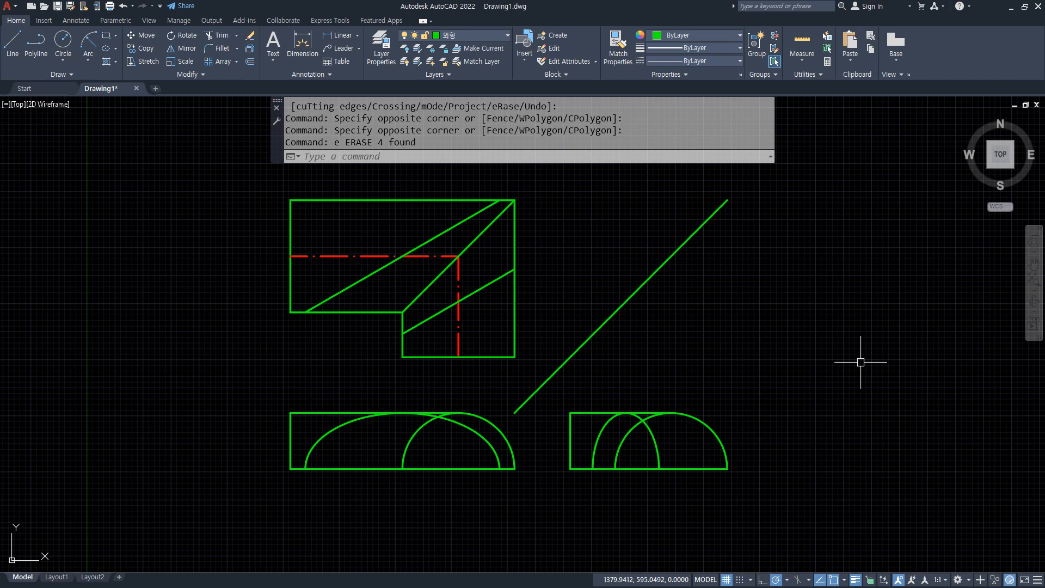
Offset the front view's bottom edge upward by 10
type("o")
key("Return")
type("1")
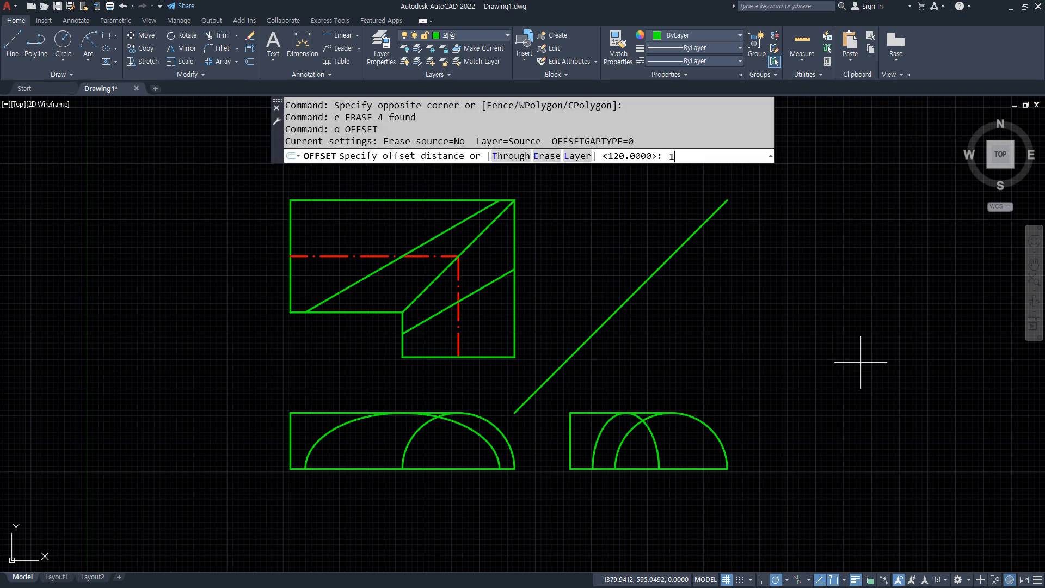
type("0")
key("Return")
left_click(342, 468)
left_click(354, 449)
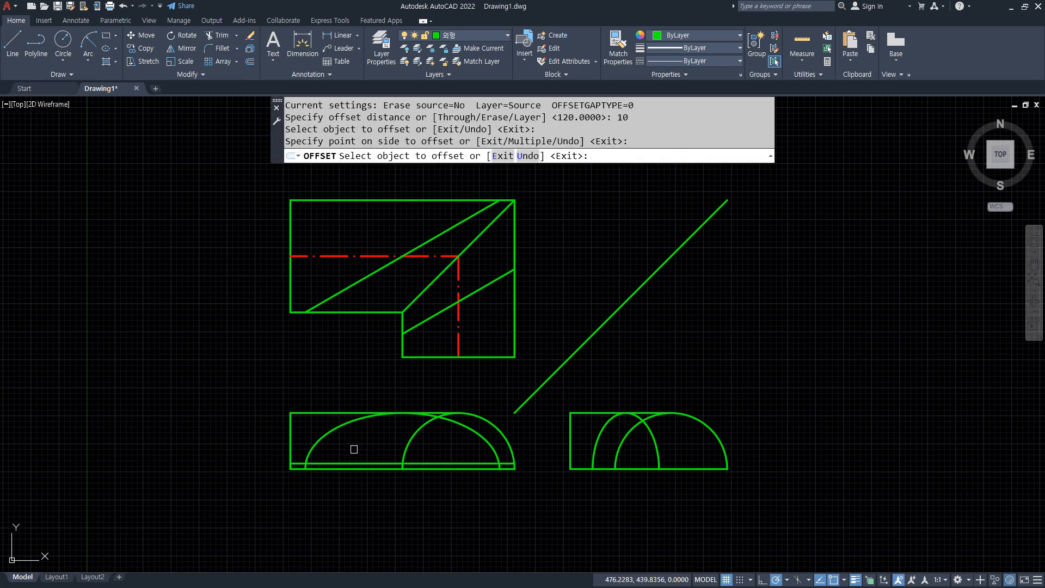
key("Escape")
Erase the offset line just above the front view's bottom edge
left_click(327, 463)
type("e")
key("Return")
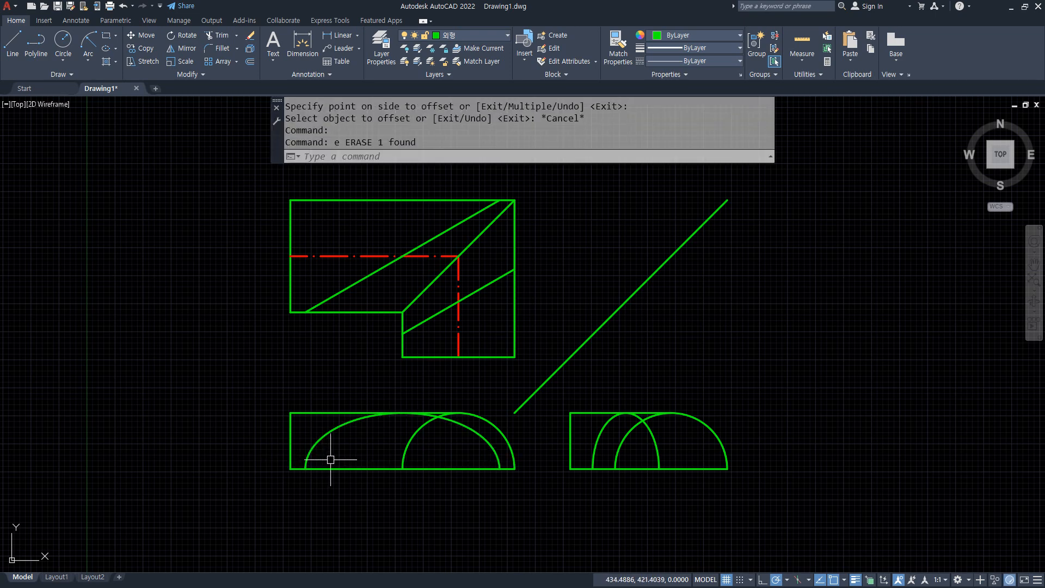
Offset the bottom edges of the front and side views upward by 30
type("o")
key("Return")
type("30")
key("Return")
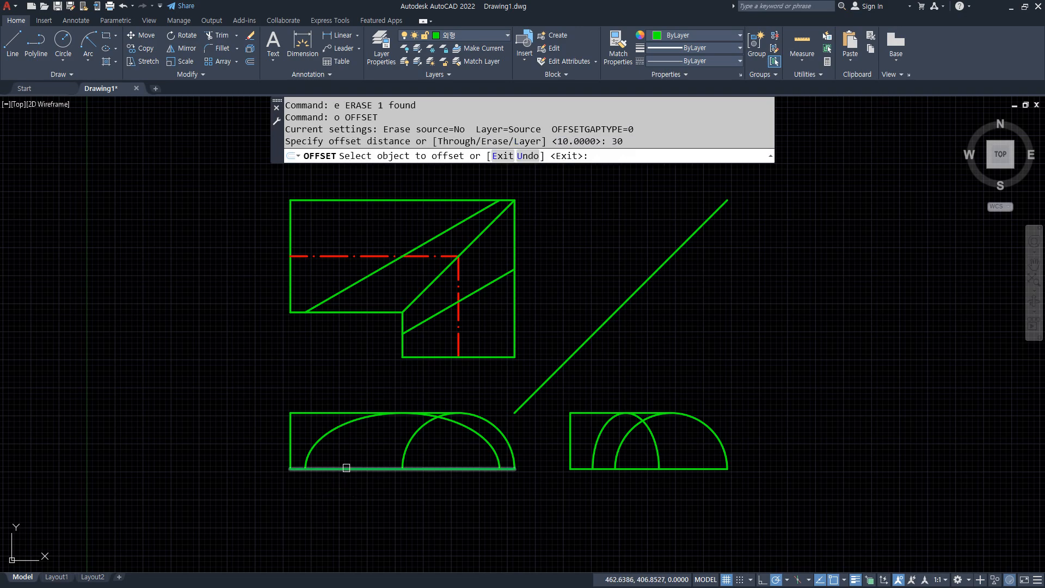
left_click(346, 467)
left_click(400, 444)
left_click(696, 469)
left_click(682, 440)
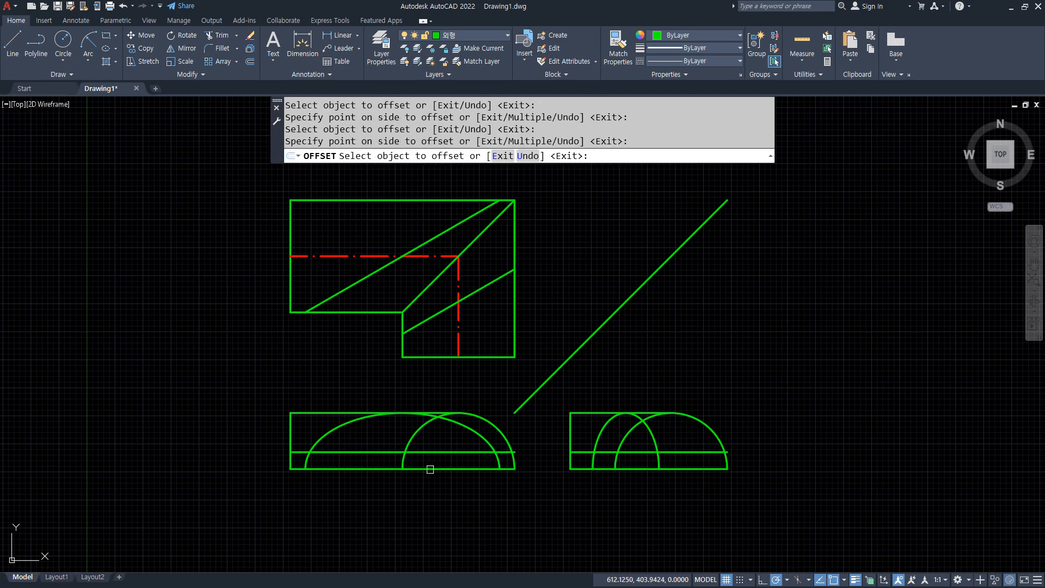
key("Return")
Fillet the left end of the front view's half ellipse and the offset line into a sharp corner
scroll(364, 472, "up", 4)
type("f")
key("Return")
left_click(230, 409)
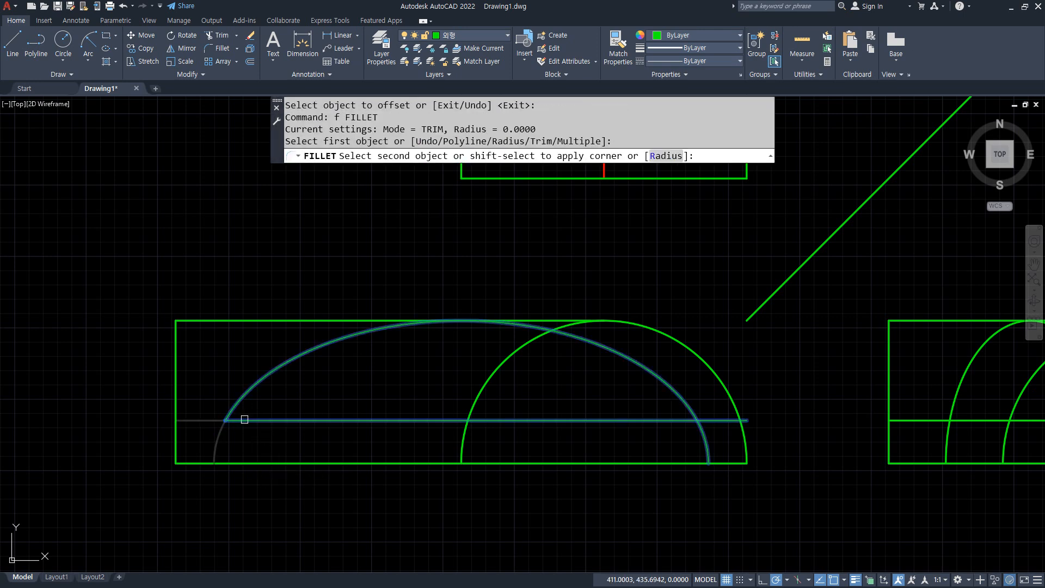
left_click(245, 424)
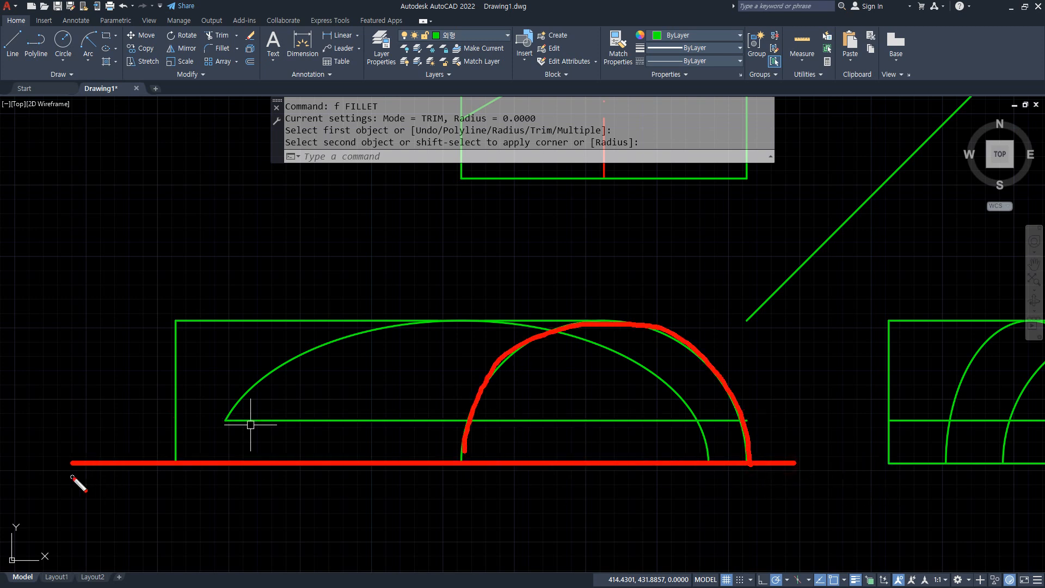
Trim the front view's half ellipse below the offset line on the right and the line's overhang beyond the semicircle
key("Escape")
type("tr")
key("Return")
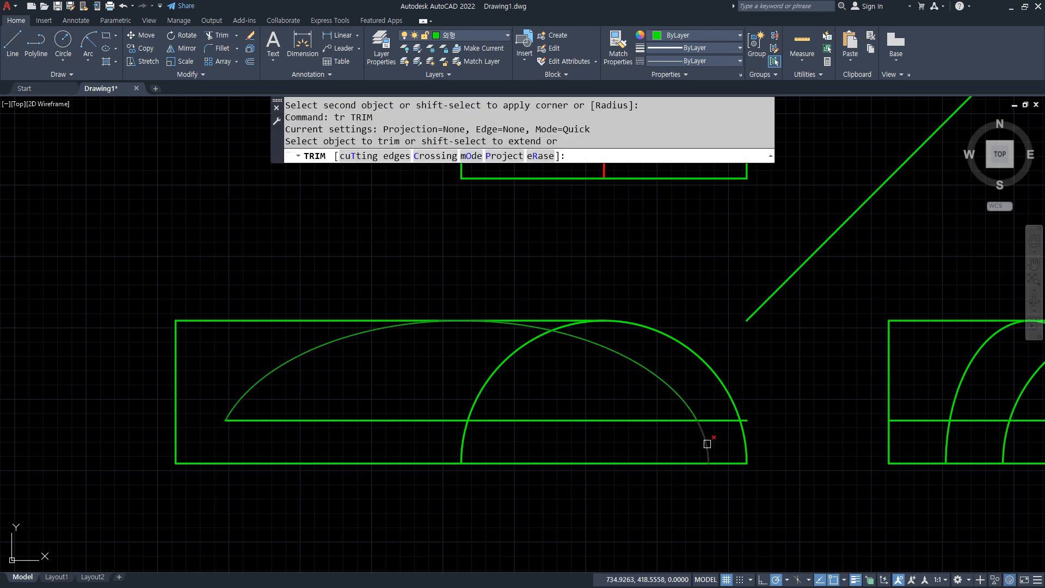
left_click(707, 443)
left_click(746, 419)
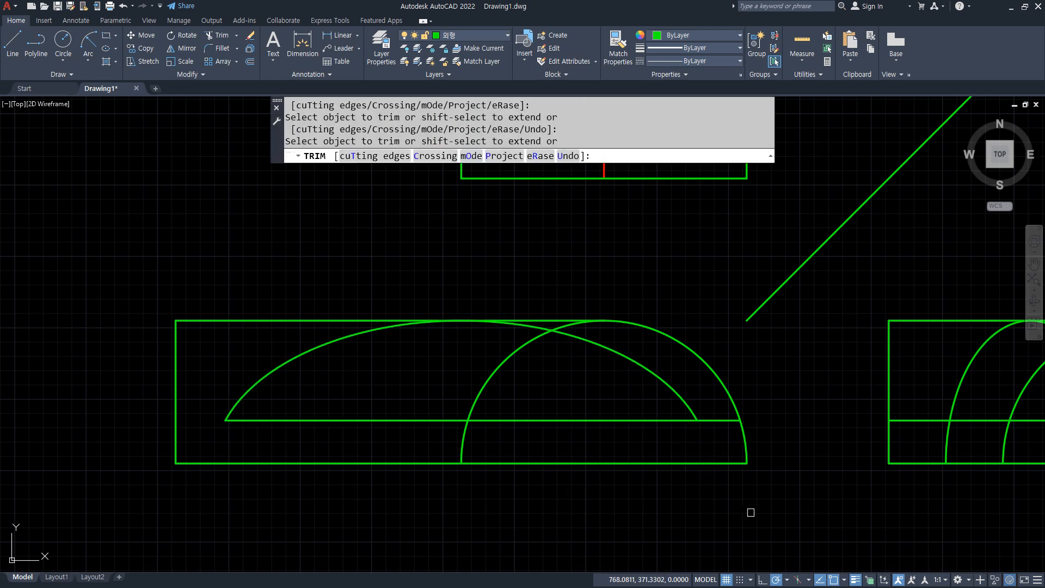
key("Return")
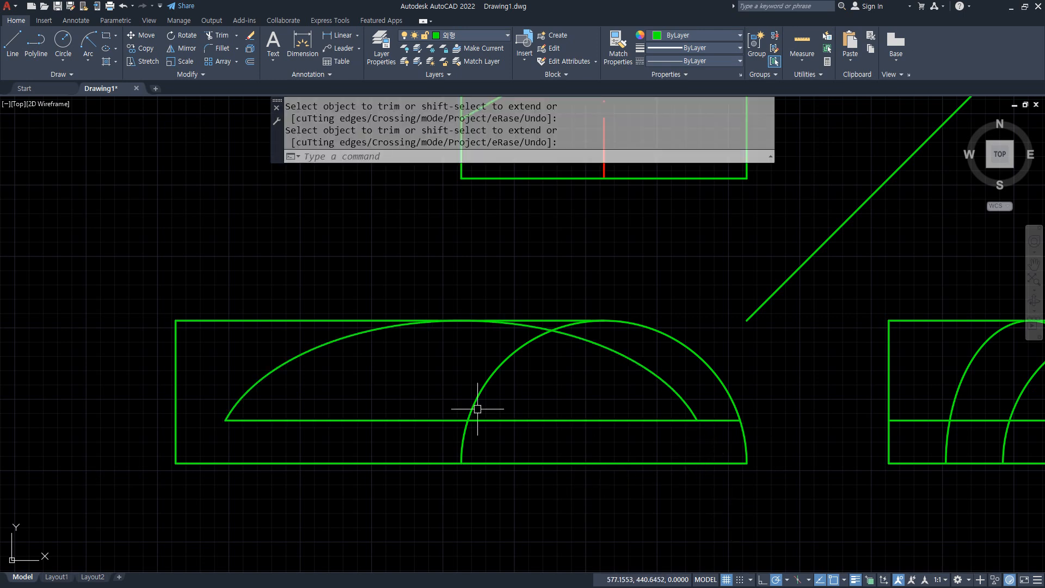
Fillet the left end of the side view's half ellipse and the offset line into a sharp corner
middle_click_drag(746, 450, 104, 431)
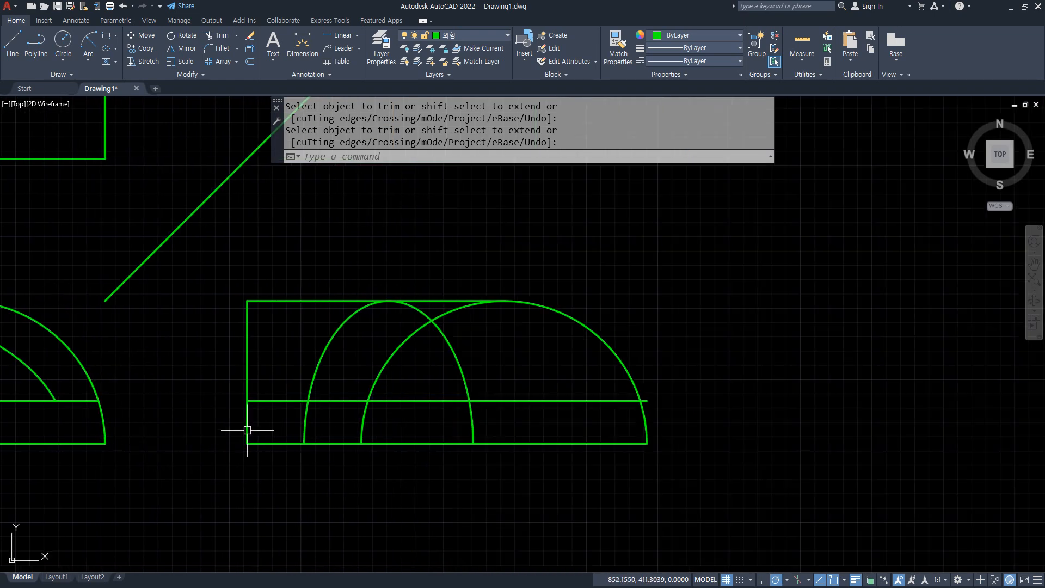
type("f")
key("Return")
left_click(319, 401)
left_click(309, 385)
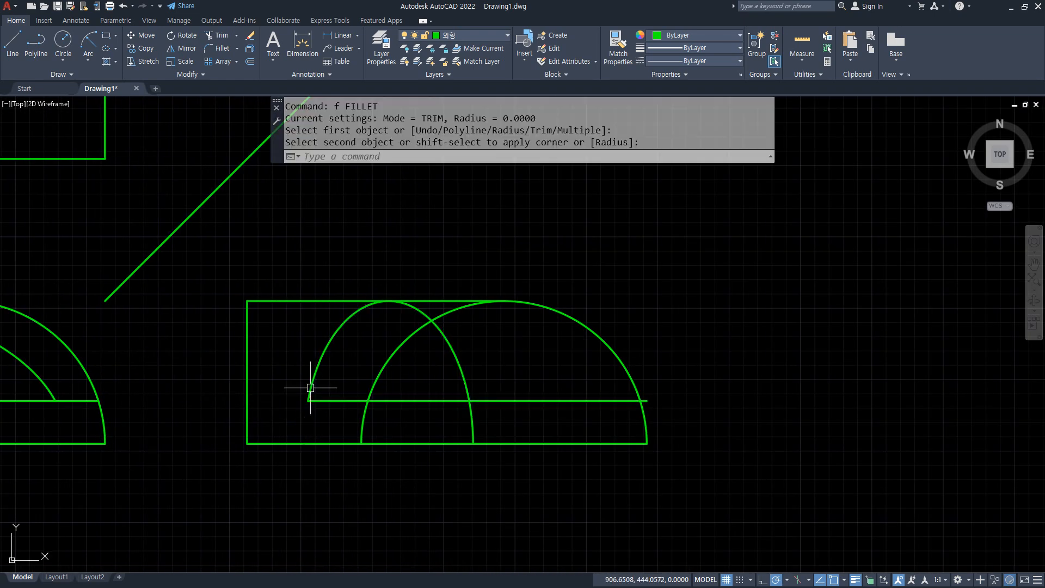
Trim the side view's half ellipse below the offset line on the right and the line's overhang beyond the semicircle
type("tr")
key("Return")
left_click(473, 424)
left_click(651, 398)
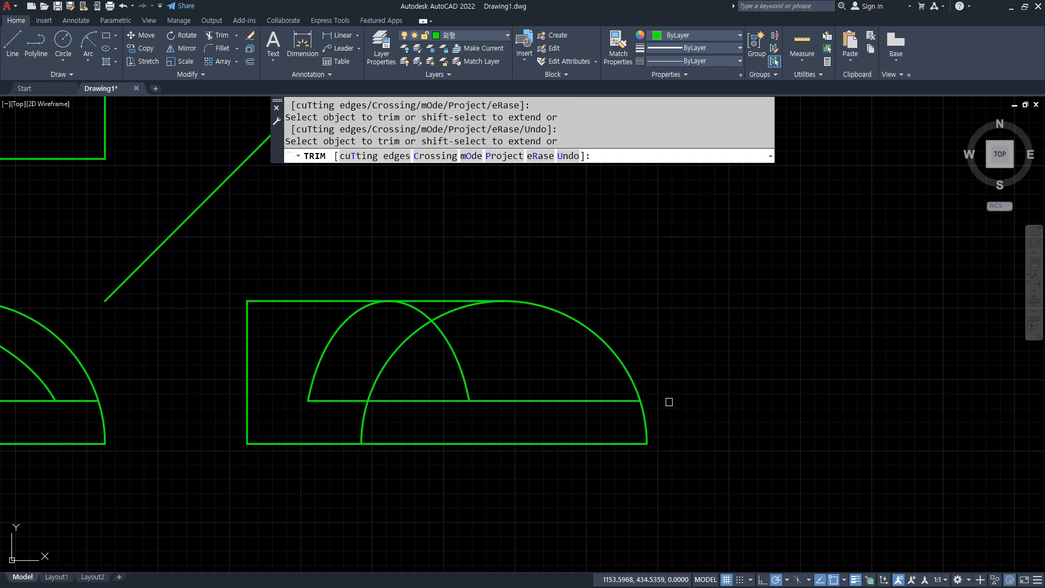
key("Return")
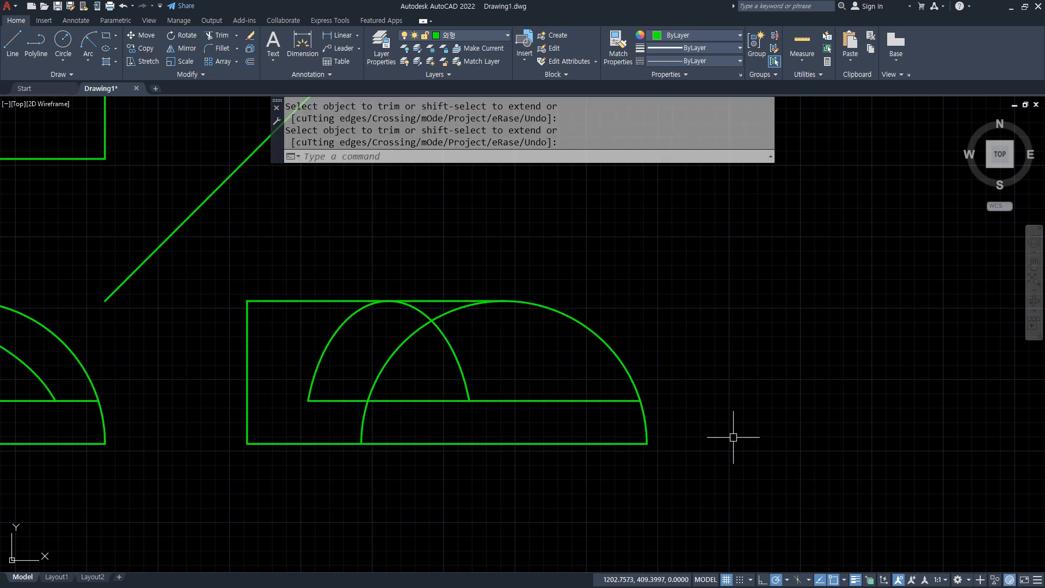
Draw a line from the front semicircle's left intersection with the offset line up to the top view's diagonal, and left to the upper slanted line
scroll(733, 437, "down", 4)
scroll(385, 316, "up", 2)
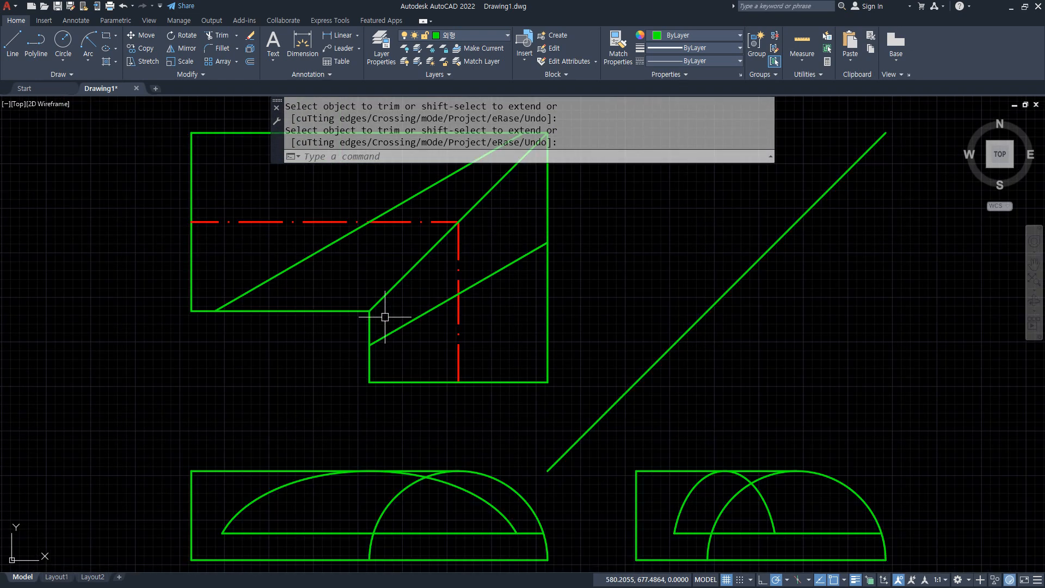
middle_click_drag(416, 331, 376, 362)
middle_click_drag(418, 392, 365, 318)
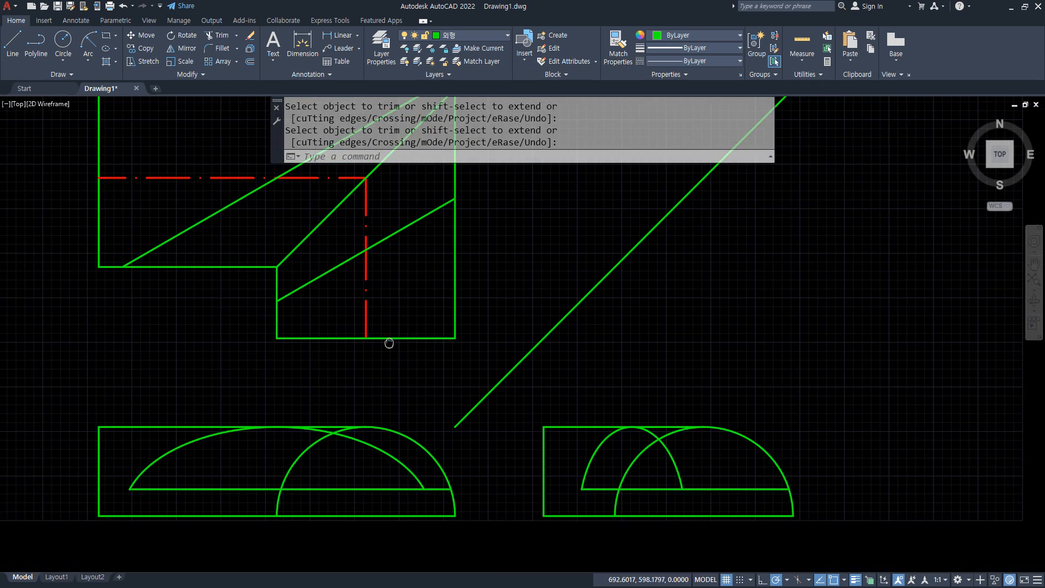
key("Return")
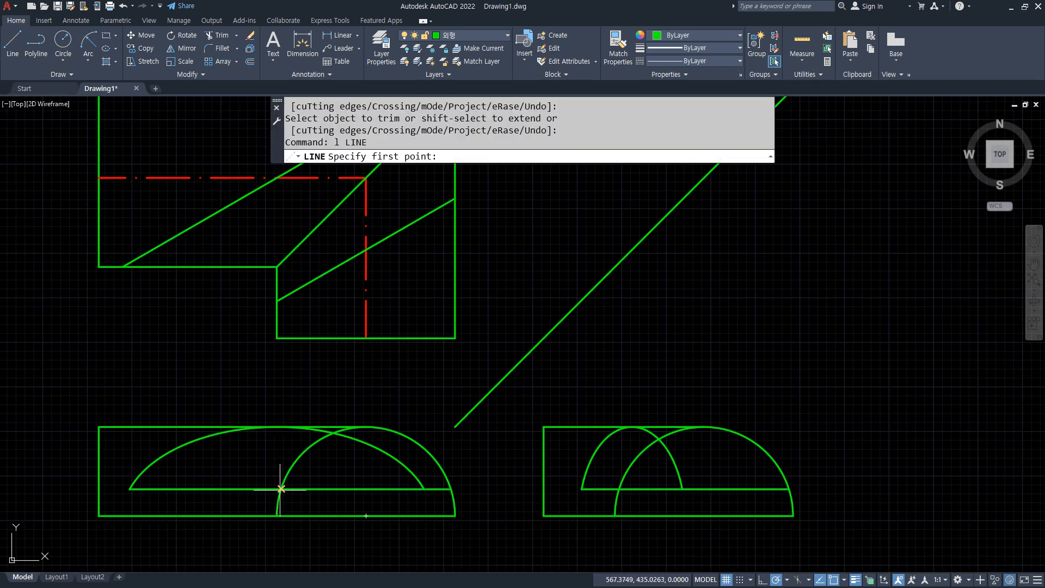
left_click(281, 488)
left_click(281, 262)
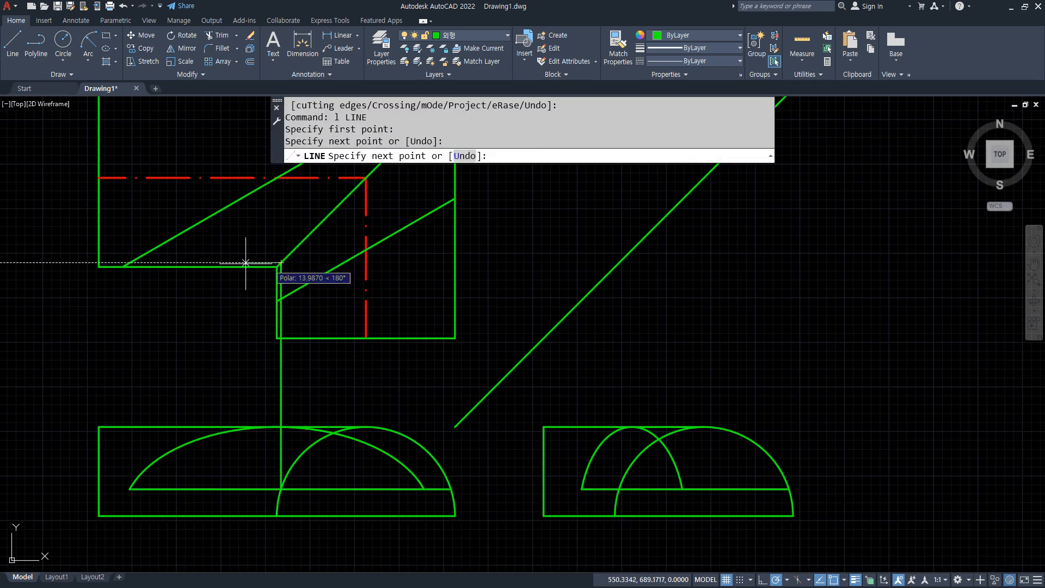
left_click(125, 262)
key("Return")
Fillet the upper slanted line's lower end and the new horizontal line into a sharp corner
type("f")
key("Return")
left_click(143, 263)
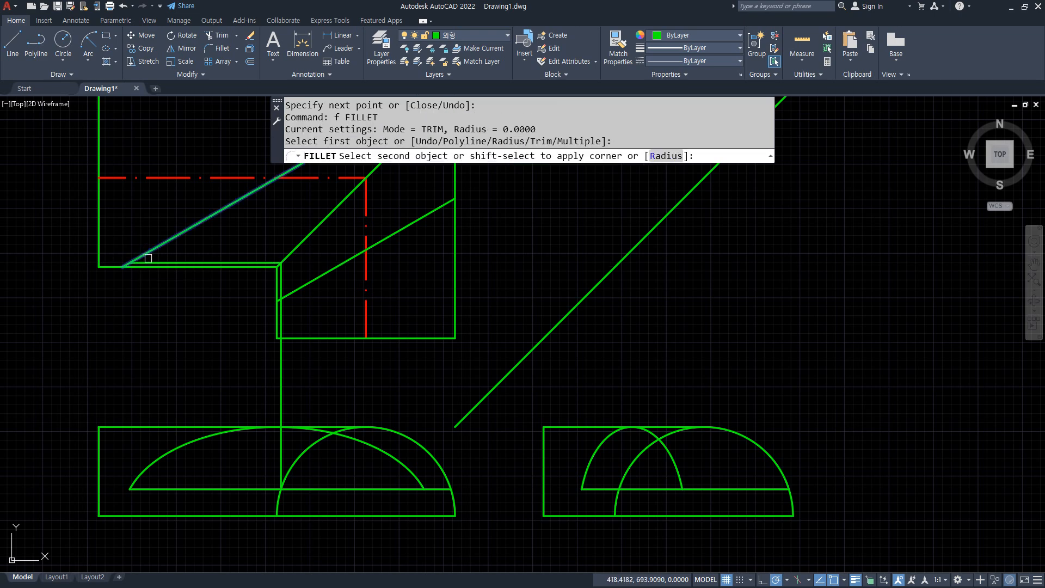
left_click(145, 263)
Fillet the new vertical line and the lower slanted line's left end into a sharp corner, removing the projection part below
scroll(280, 291, "up", 4)
key("Return")
left_click(275, 294)
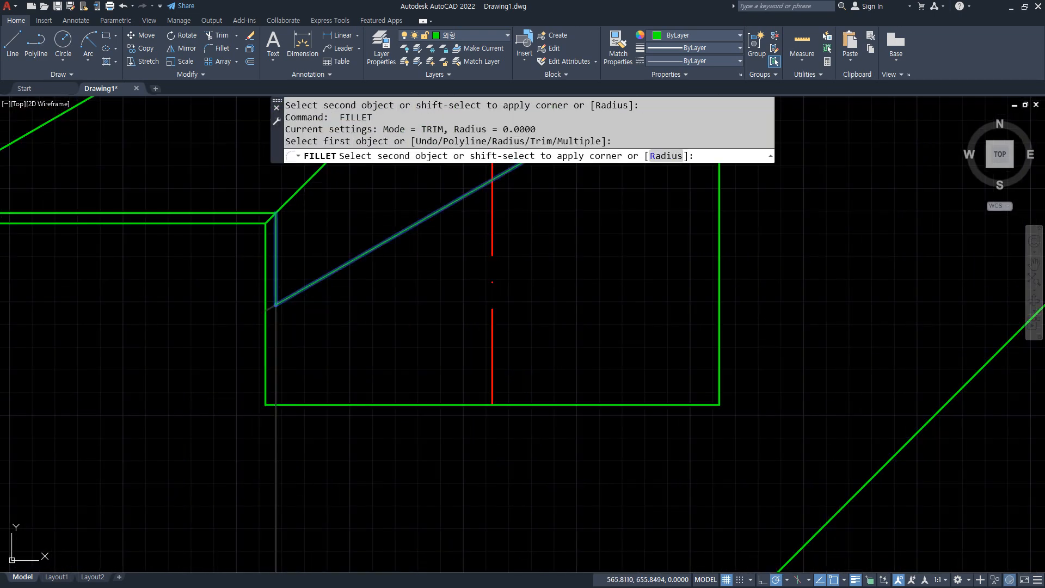
left_click(302, 283)
Draw a line from the front semicircle's right intersection with the offset line up to the top view's diagonal, and left to the upper slanted line
scroll(302, 283, "down", 4)
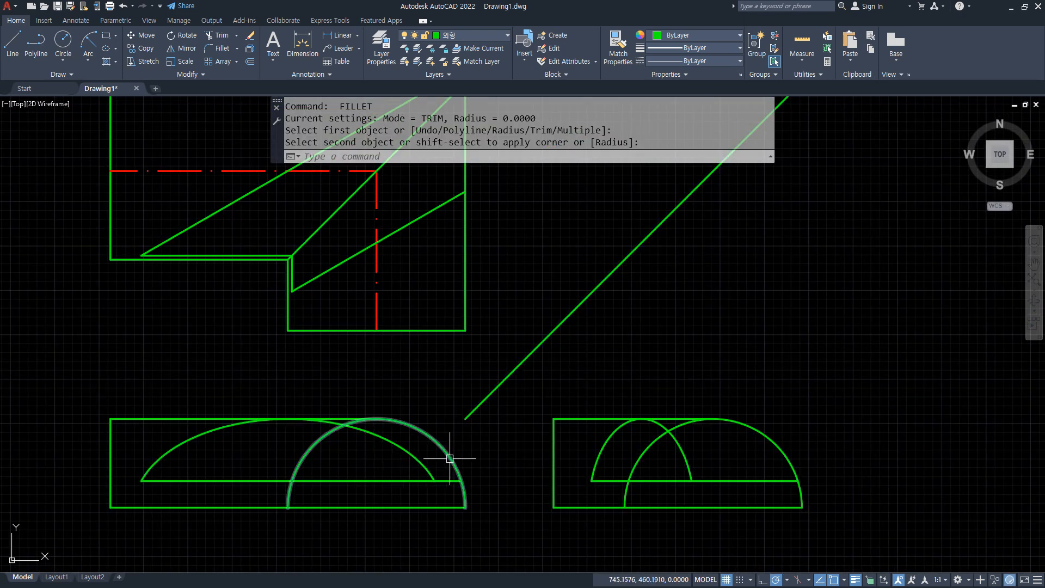
type("l")
key("Return")
left_click(458, 481)
scroll(458, 468, "down", 4)
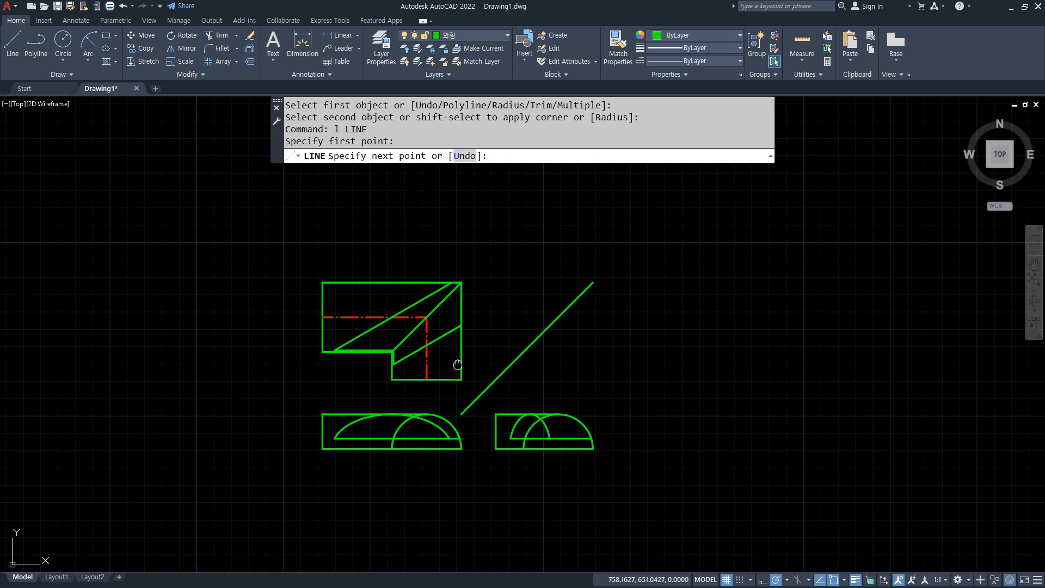
scroll(452, 354, "up", 6)
left_click(451, 295)
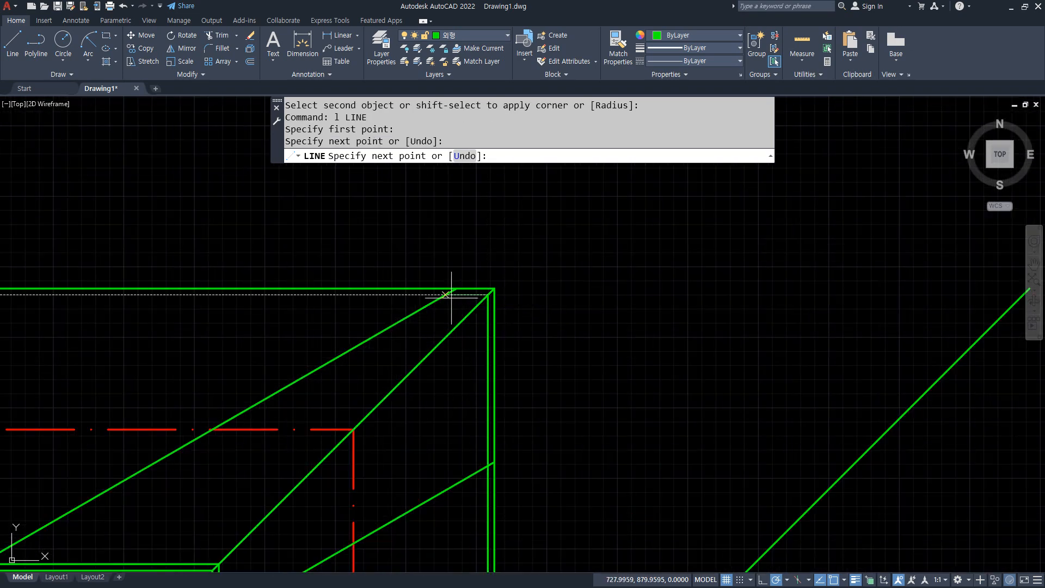
left_click(436, 294)
key("Return")
Fillet the upper slanted line's upper end with the short horizontal line, and the lower slanted line's right end with the vertical line, into sharp corners
type("f")
key("Return")
left_click(426, 303)
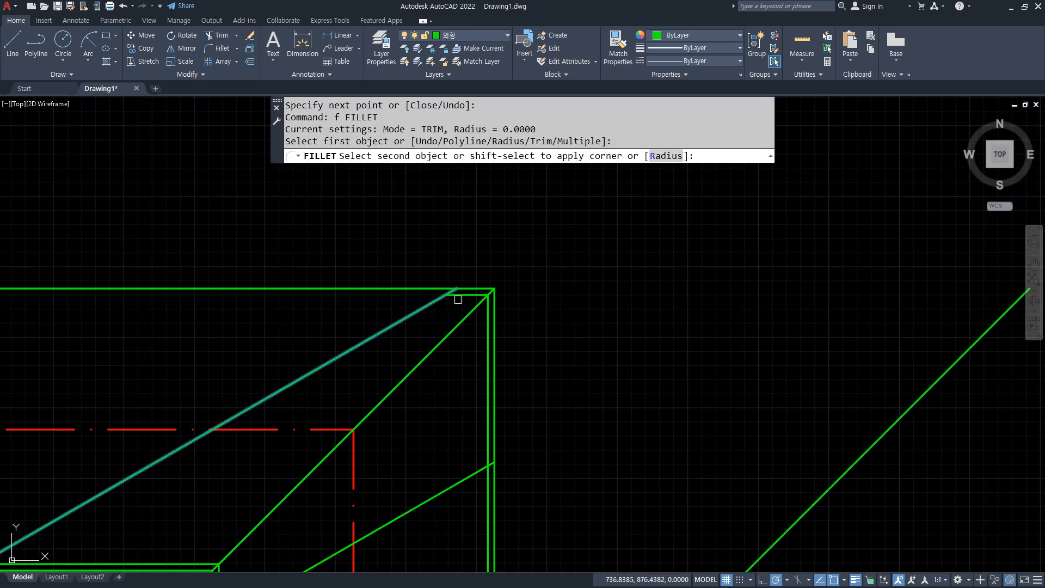
left_click(455, 299)
key("Return")
left_click(480, 433)
left_click(486, 444)
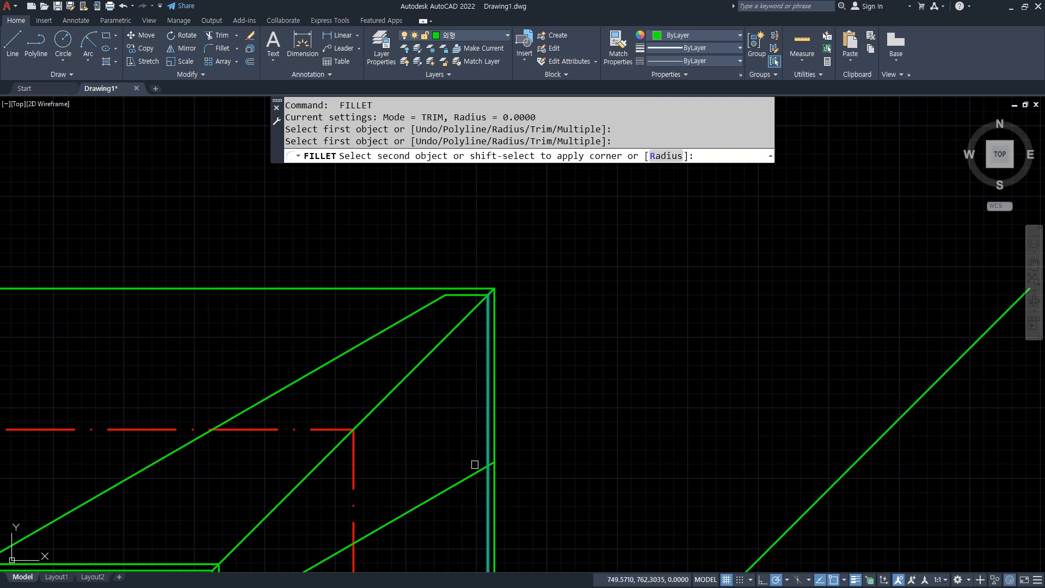
left_click(478, 469)
scroll(455, 470, "down", 5)
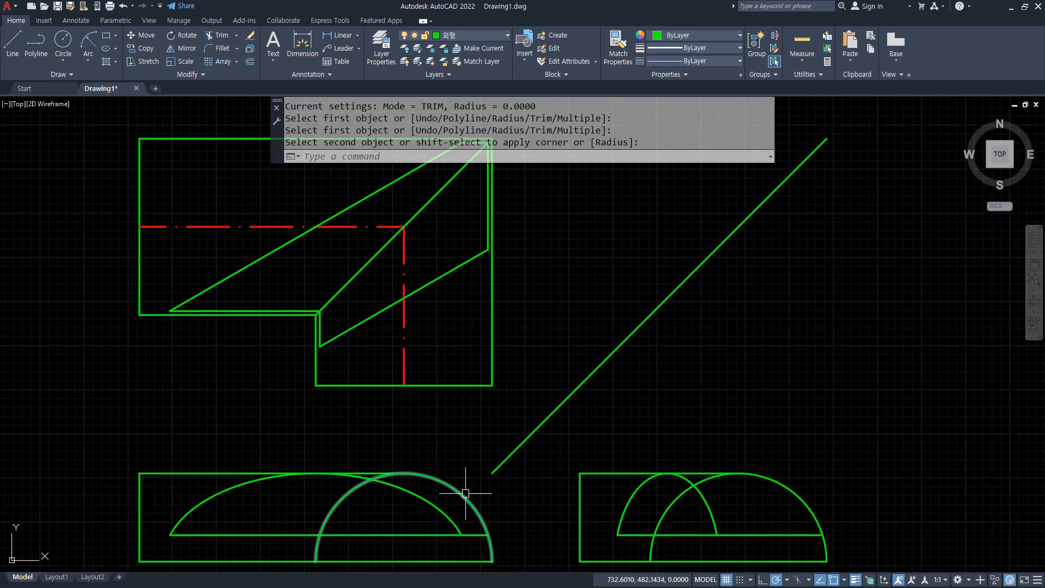
Offset the top view's horizontal and vertical centre lines by 40 to both sides
middle_click_drag(468, 482, 466, 528)
type("o")
key("Return")
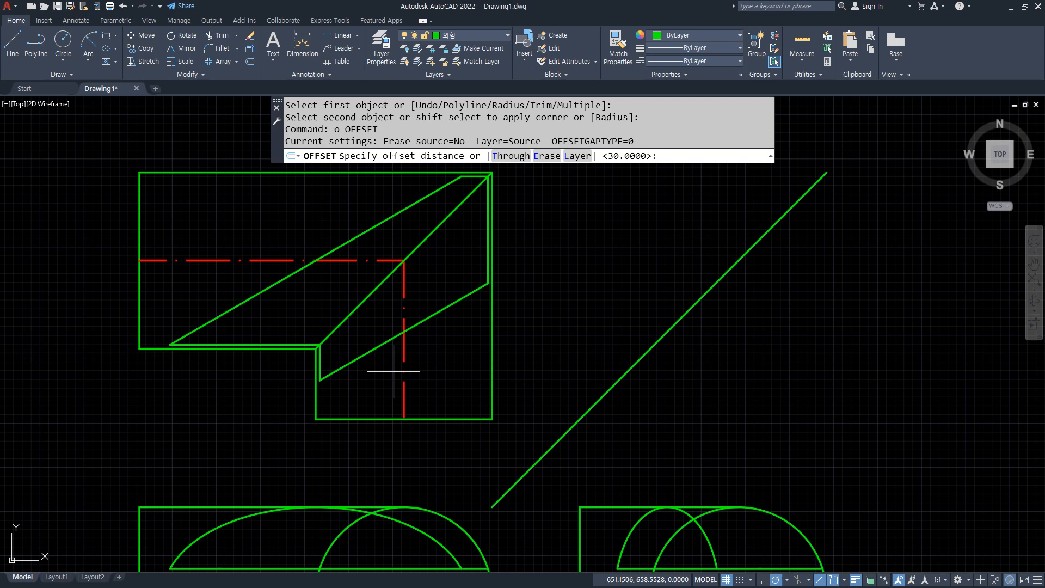
type("40")
key("Return")
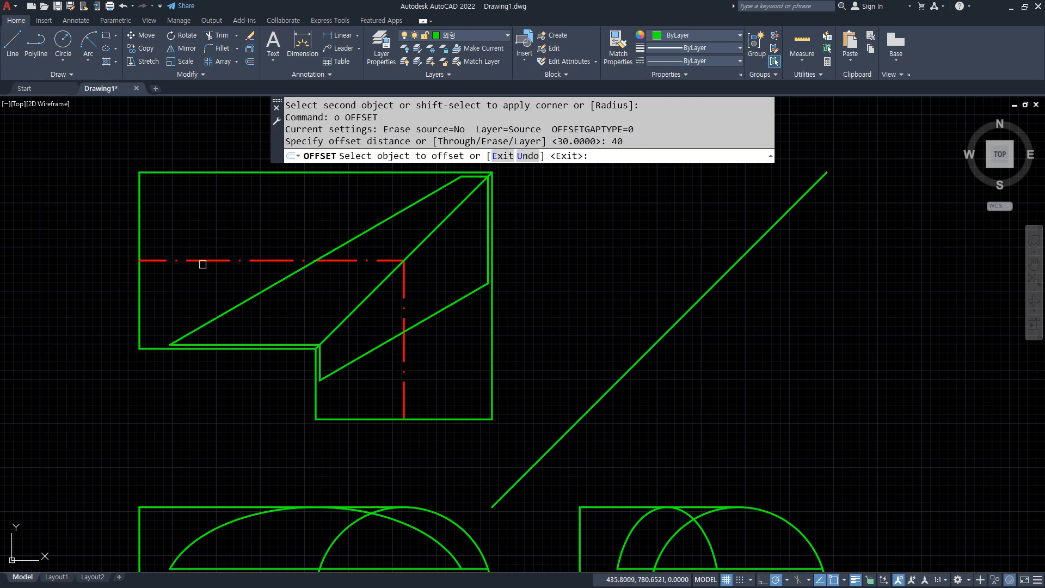
left_click(203, 261)
left_click(201, 253)
left_click(195, 261)
left_click(196, 272)
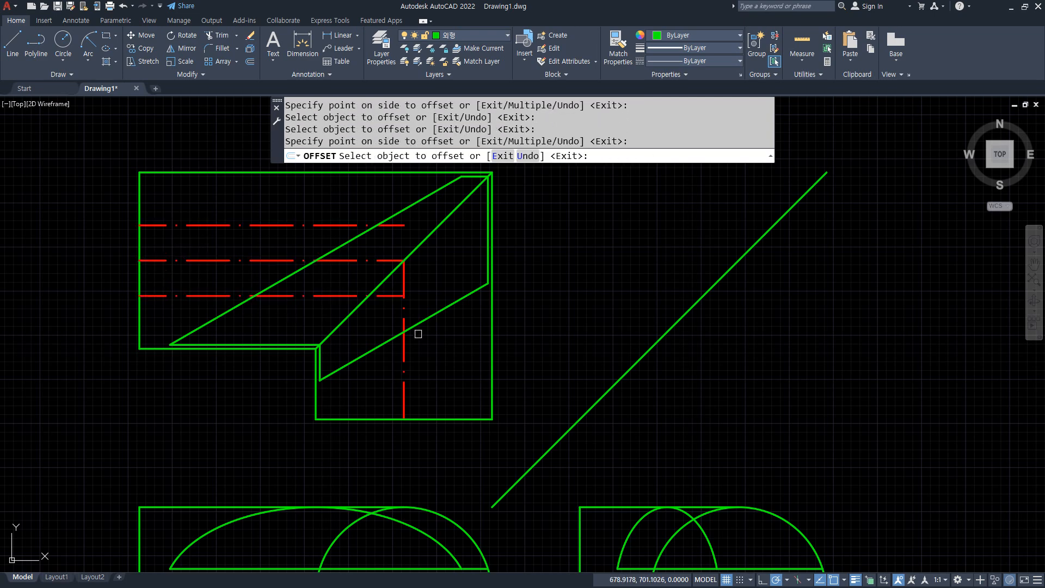
left_click(404, 384)
left_click(400, 394)
left_click(403, 392)
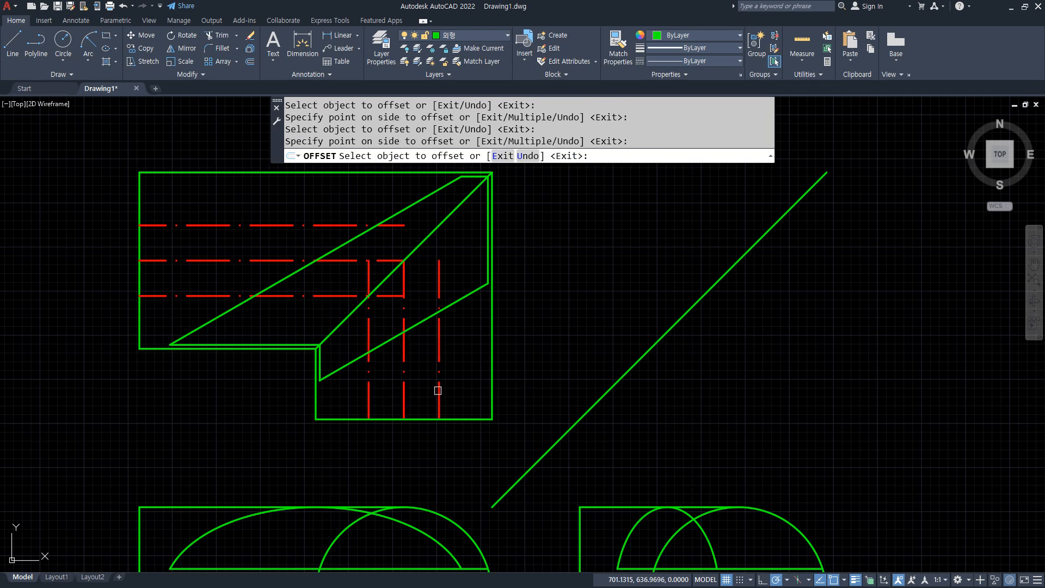
left_click(440, 387)
key("Return")
Match the four offset centre lines to the properties of the lower slanted outline
type("ma")
key("Return")
left_click(424, 319)
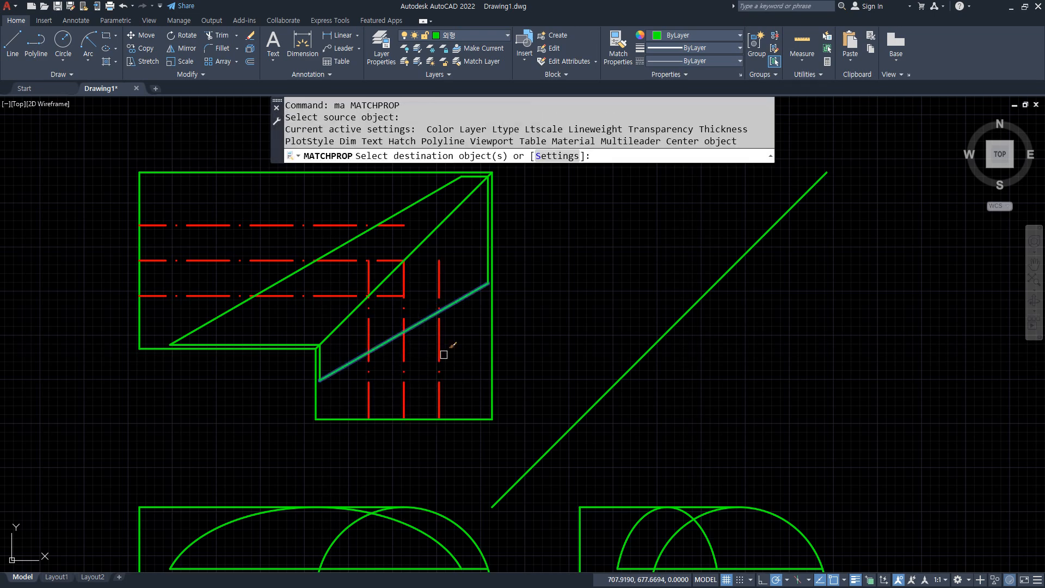
left_click(444, 354)
left_click(430, 343)
left_click(369, 392)
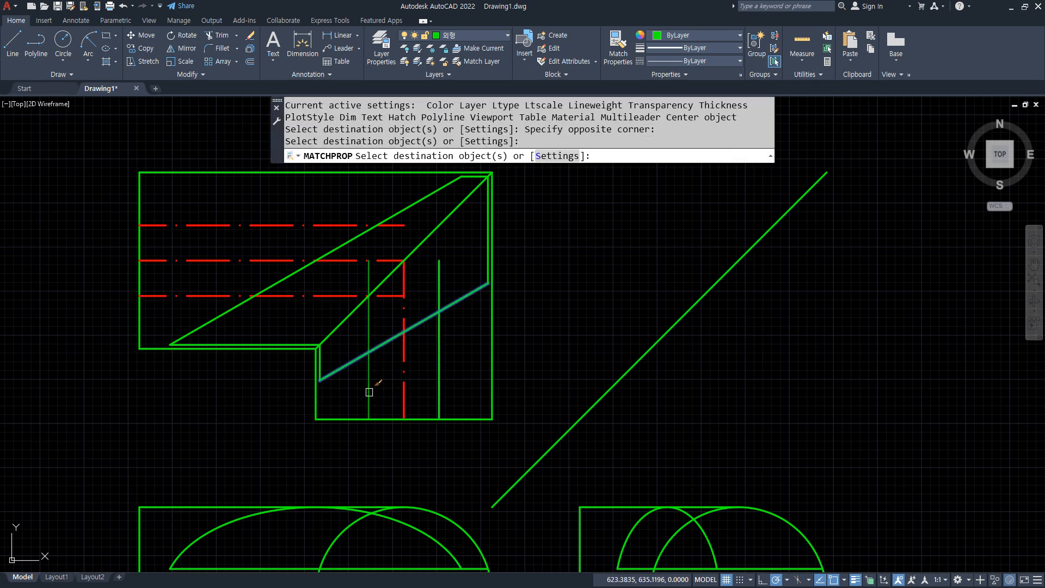
left_click(204, 295)
left_click(224, 225)
key("Return")
Trim the four offset lines at the slanted lines and erase the two leftover pieces near the centre lines' corner
type("tr")
key("Return")
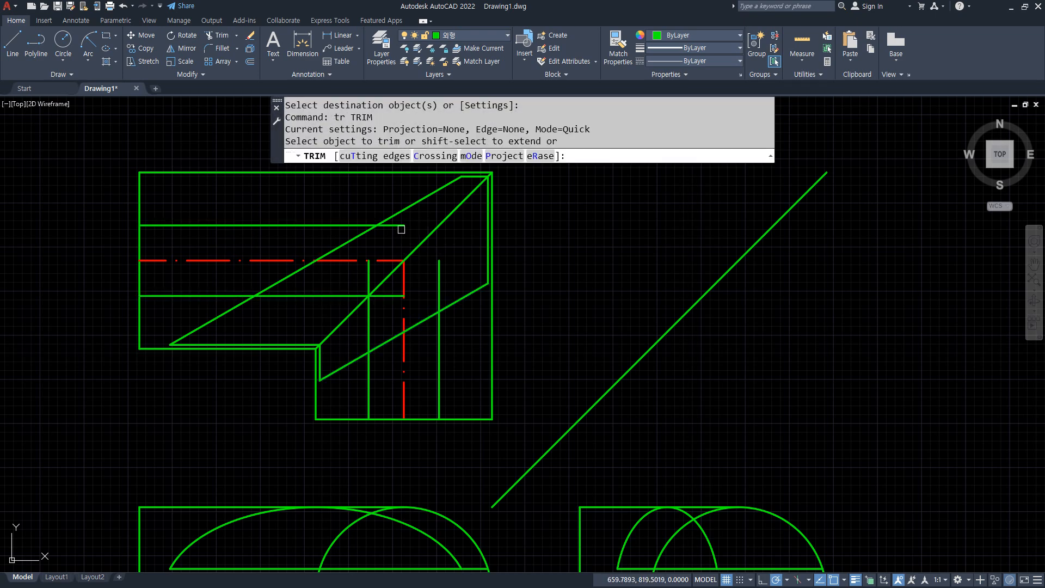
left_click(401, 227)
left_click(308, 295)
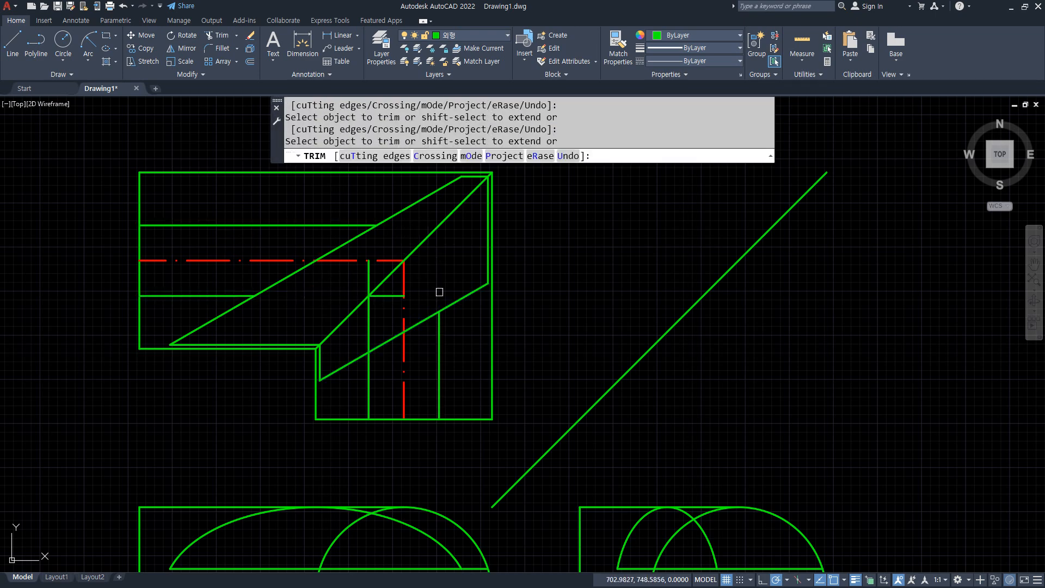
left_click(371, 334)
key("Return")
left_click(338, 205)
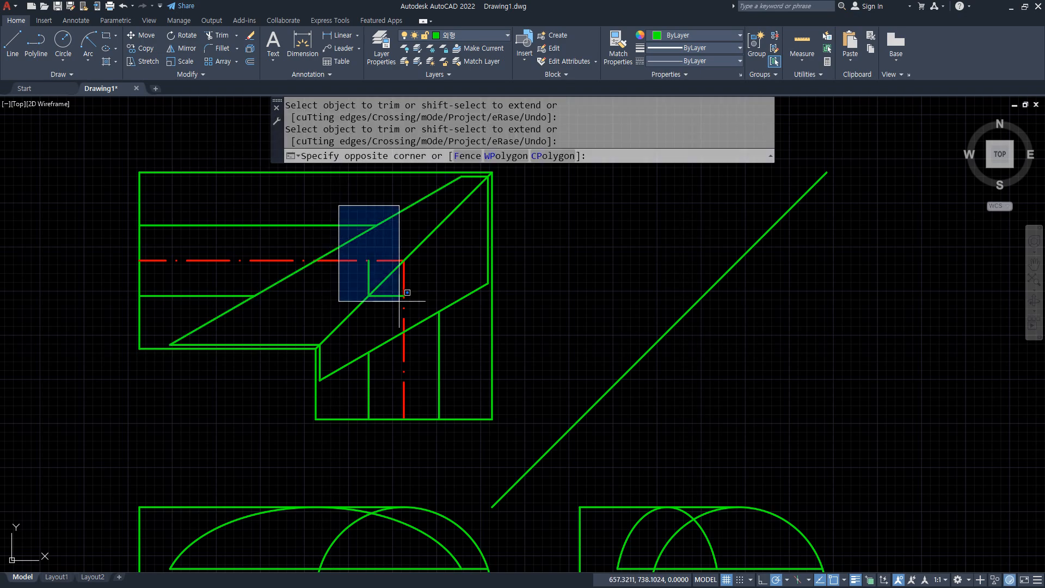
left_click(424, 308)
type("e")
key("Return")
Draw two vertical projection lines from the lower ends of the top view's vertical offset lines down into the front view
mouse_move(355, 424)
middle_mouse_down()
mouse_move(420, 263)
mouse_move(441, 359)
middle_mouse_up()
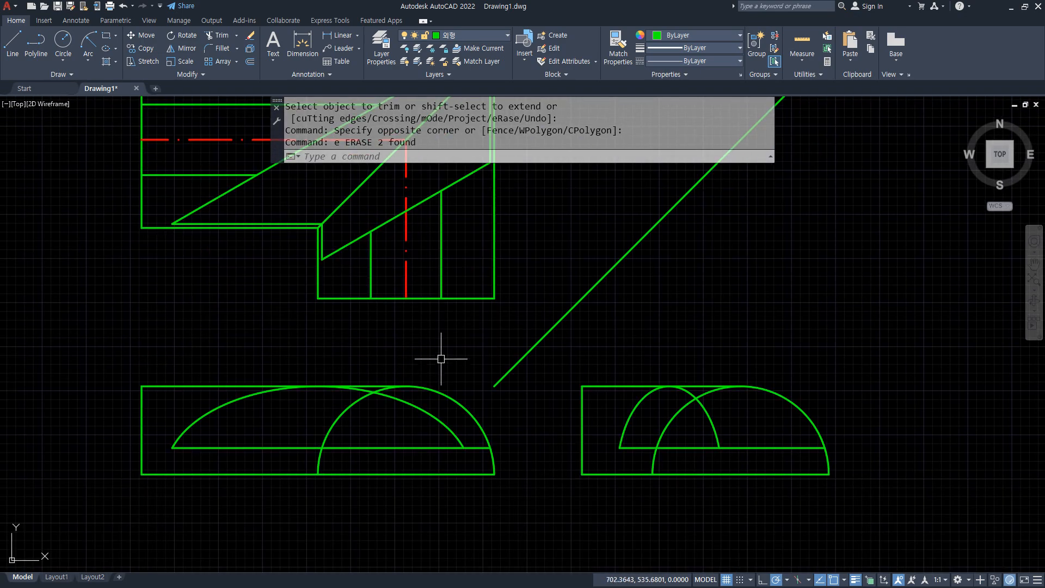
type("l")
key("Return")
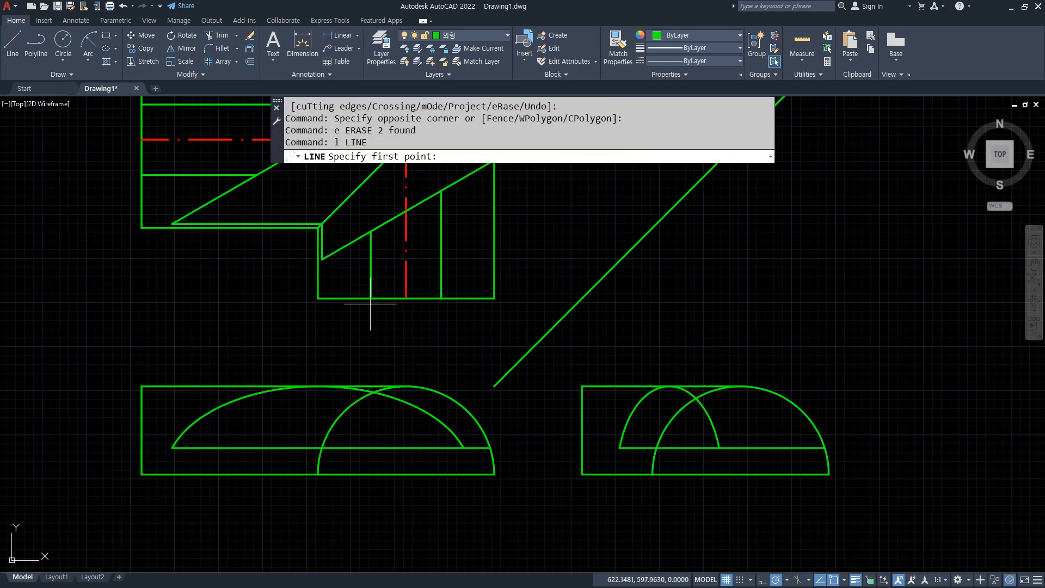
left_click(371, 298)
left_click(371, 430)
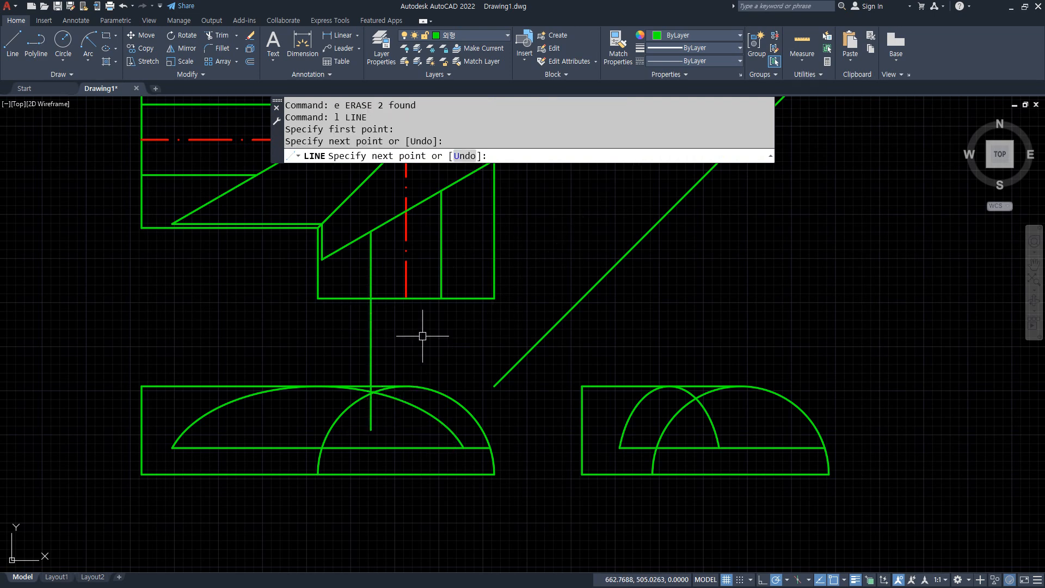
key("Return")
key("Return")
left_click(441, 299)
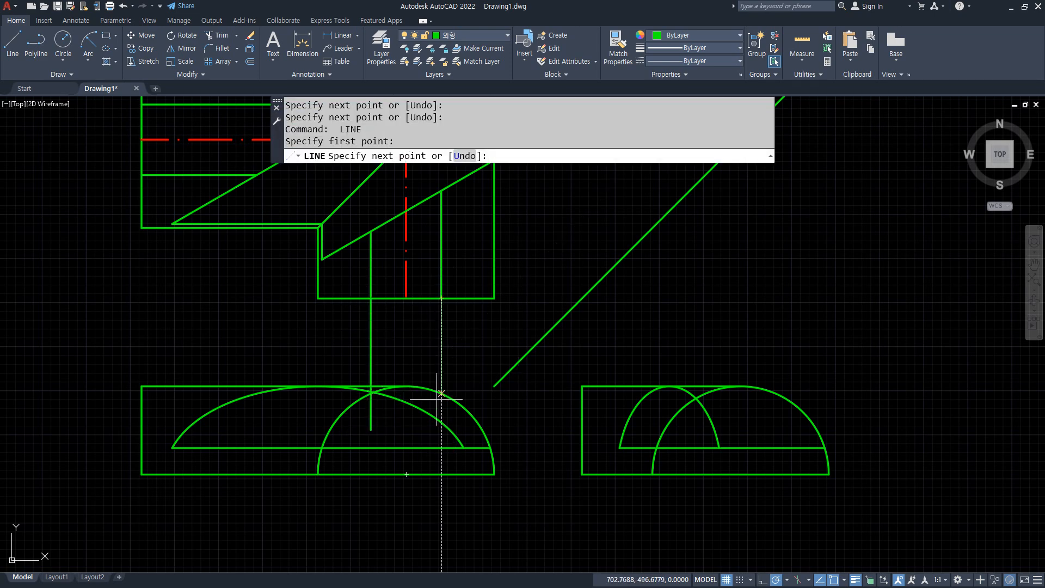
left_click(441, 436)
key("Return")
Offset the front view's base line 60 upward
type("o")
key("Return")
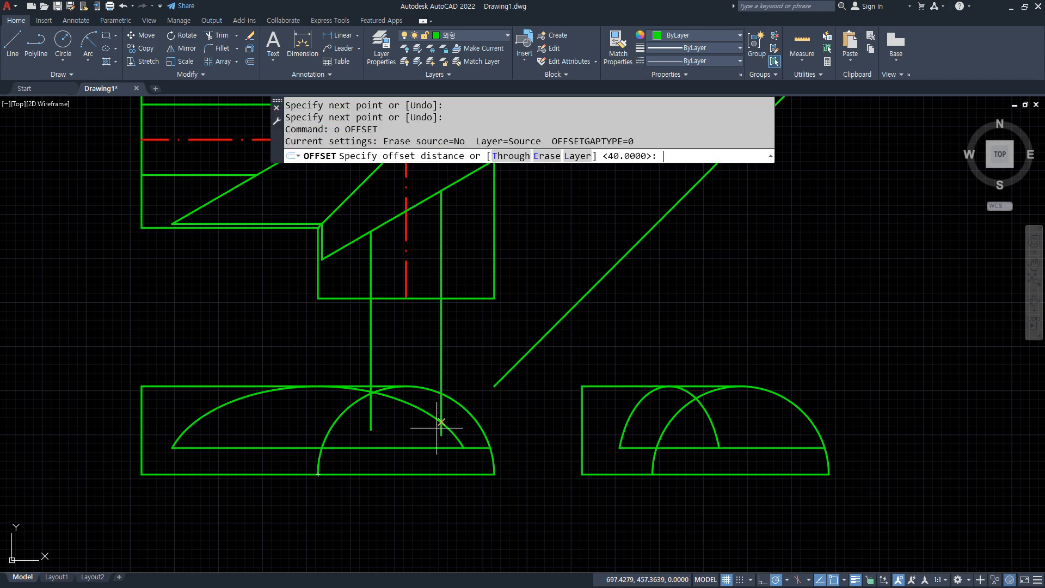
type("60")
key("Return")
left_click(489, 474)
left_click(501, 406)
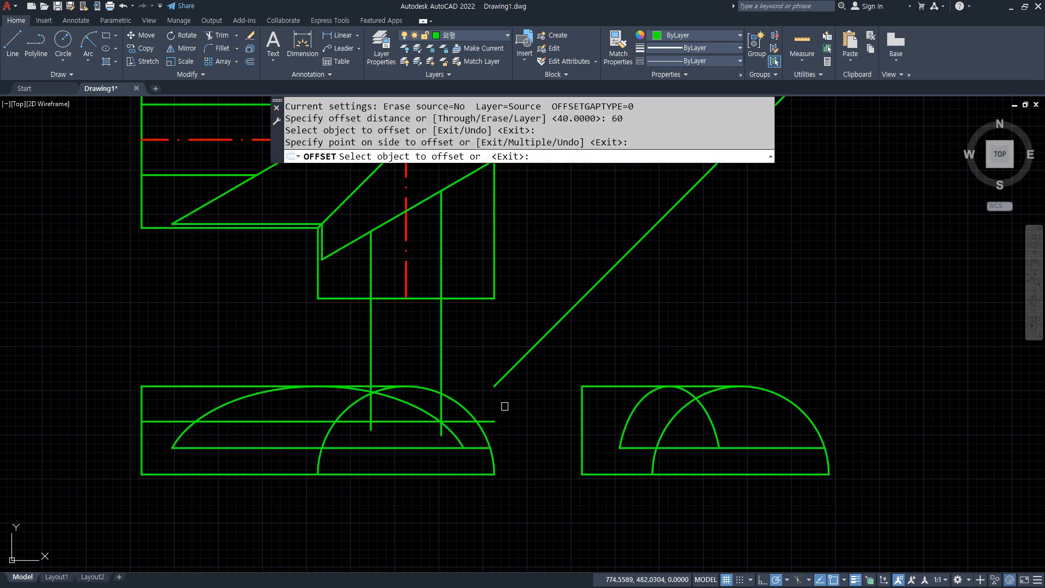
scroll(445, 429, "up", 4)
key("Return")
Fillet the right projection line and the 60 offset line into a sharp corner, and trim the left projection line below the offset line
type("f")
key("Return")
left_click(434, 397)
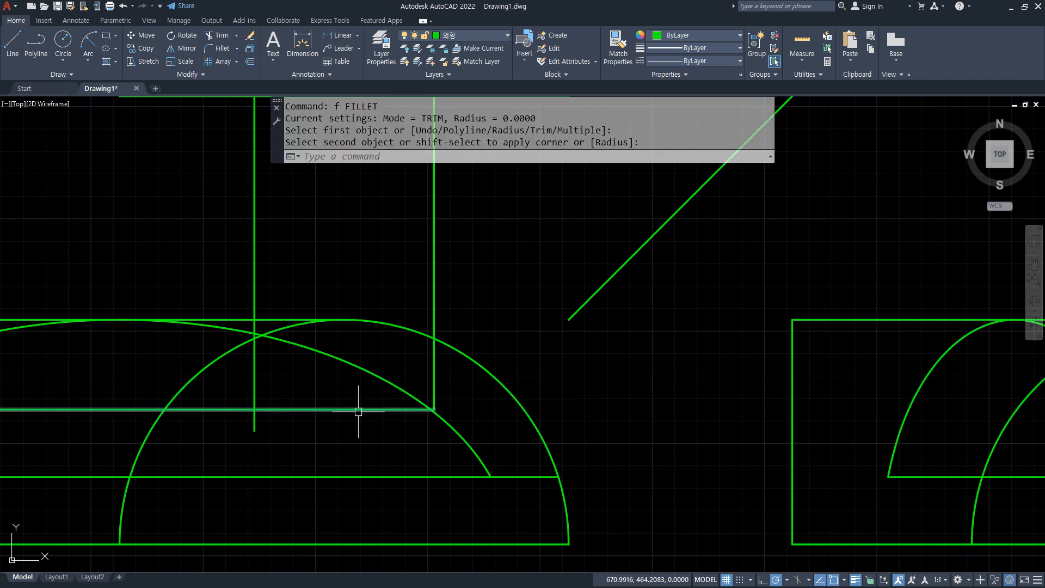
left_click(357, 409)
type("tr")
key("Return")
left_click(254, 425)
scroll(326, 414, "down", 5)
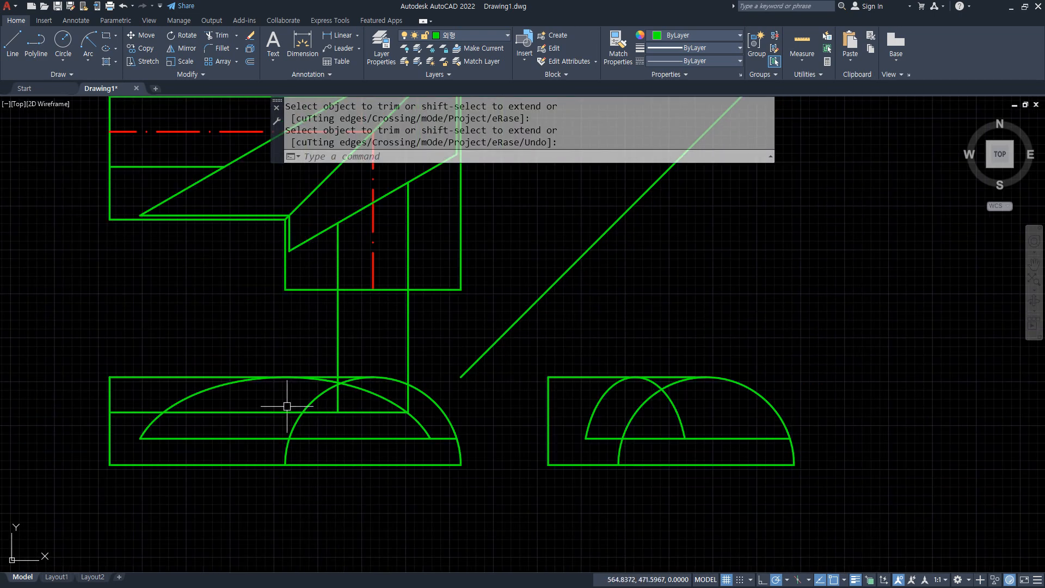
scroll(414, 365, "up", 6)
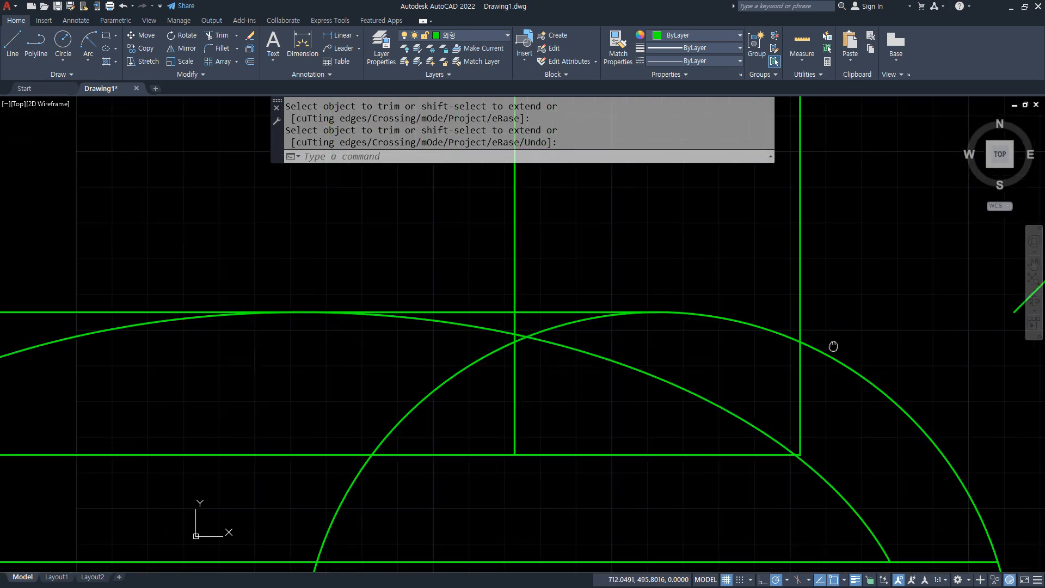
key("Return")
Draw a horizontal line from the right projection line's intersection with the front semicircle to the front view's left edge
type("l")
key("Return")
scroll(833, 330, "up", 4)
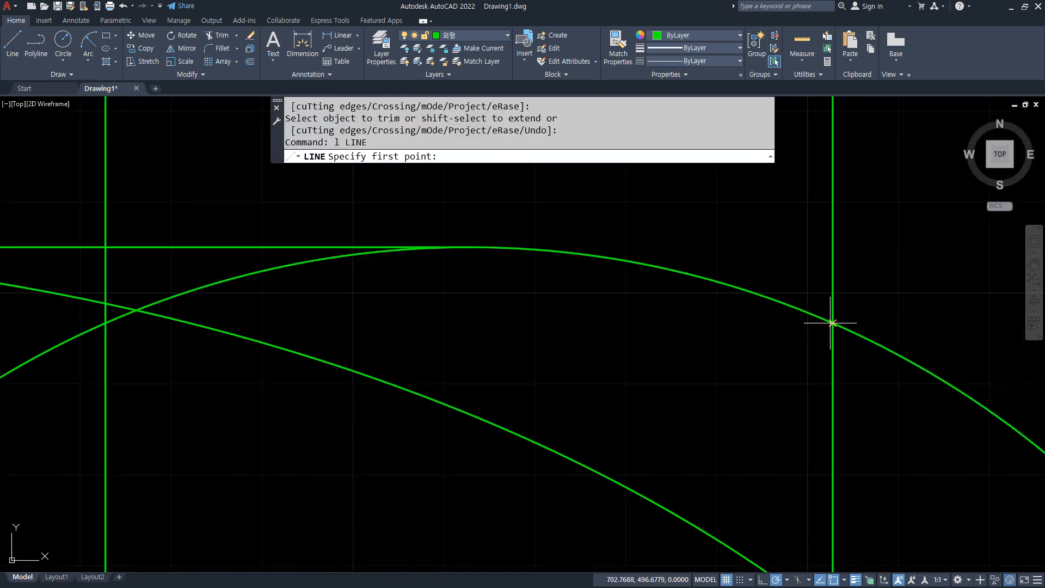
left_click(832, 323)
scroll(544, 326, "down", 3)
scroll(625, 326, "up", 2)
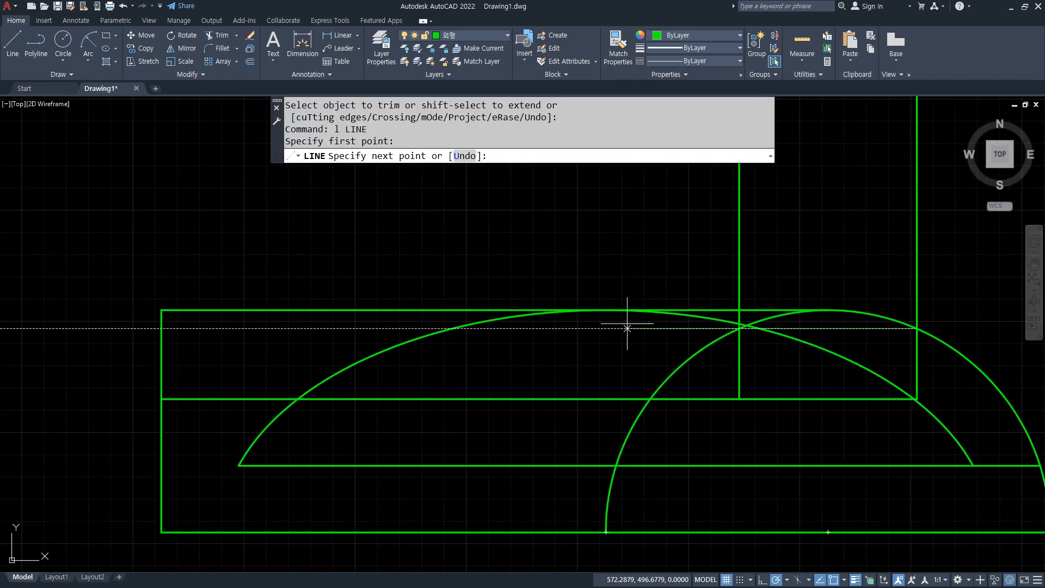
left_click(162, 328)
key("Return")
Trim the semicircle, the ellipse, the left edge and the vertical projection lines above the new horizontal line in the front view
type("tr")
key("Return")
left_click(947, 318)
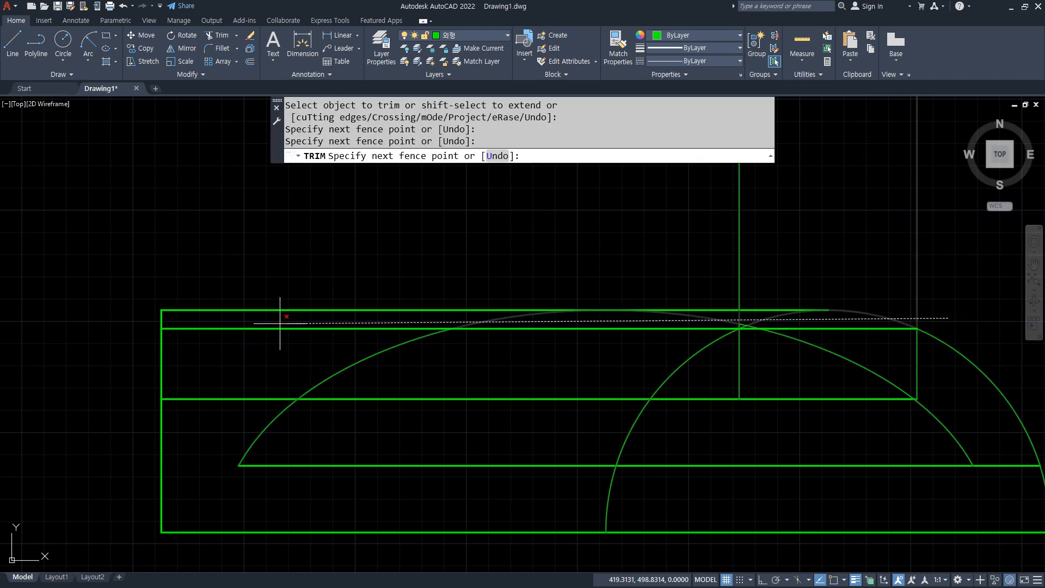
left_click(103, 328)
key("Return")
scroll(844, 308, "up", 5)
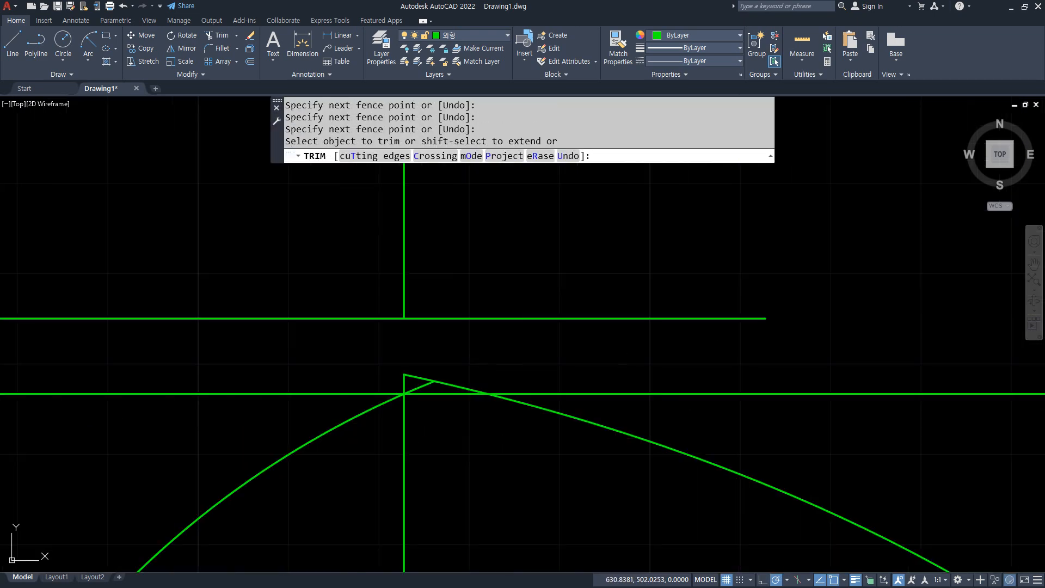
left_click(476, 345)
left_click(378, 382)
left_click(384, 384)
left_click(478, 382)
key("Return")
key("Return")
scroll(502, 324, "down", 5)
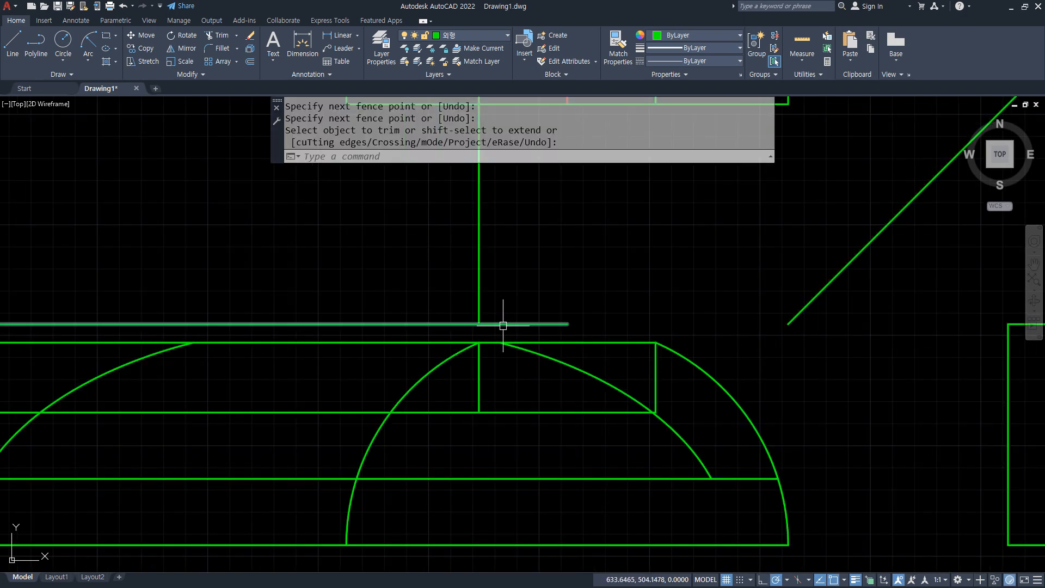
Erase the front view's original top edge line
left_click(505, 322)
type("e")
key("Return")
scroll(566, 359, "down", 3)
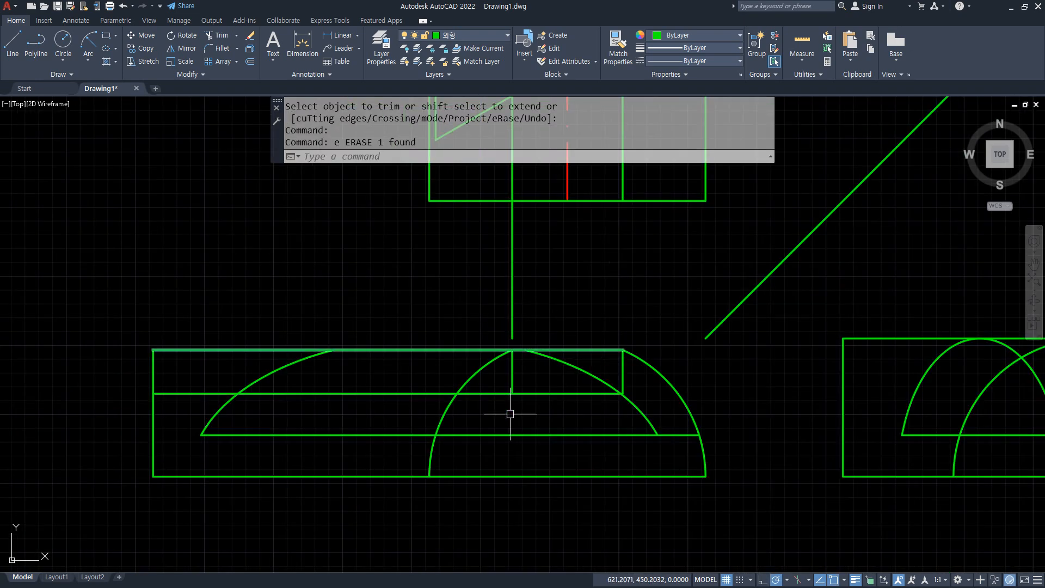
Draw a vertical line joining the ellipse's right break on the new top line to the 60 offset line, and trim the top line right of it
scroll(511, 380, "up", 3)
type("l")
key("Return")
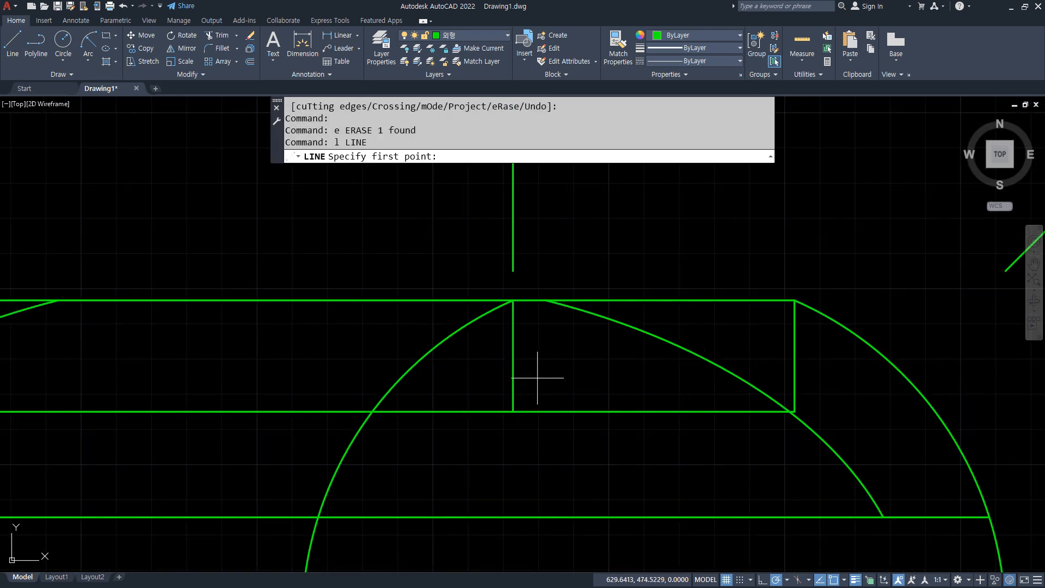
left_click(545, 411)
key("Return")
type("tr")
key("Return")
left_click(716, 300)
scroll(472, 376, "down", 2)
middle_click_drag(315, 365, 472, 339)
Draw a vertical line from the ellipse's left intersection with the front view's top line down to the 60 offset line
type("l")
key("Return")
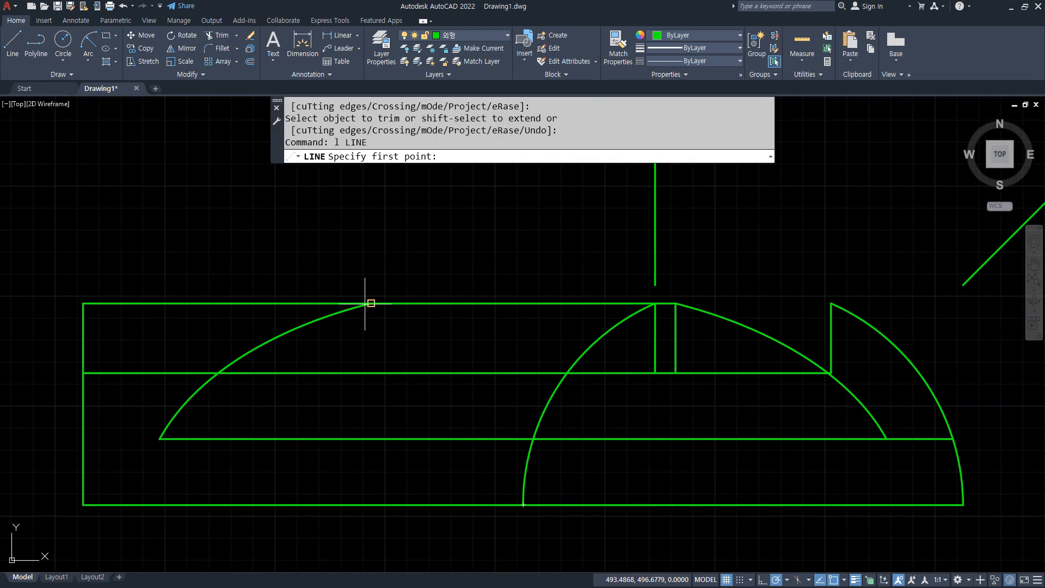
left_click(370, 304)
left_click(371, 373)
key("Return")
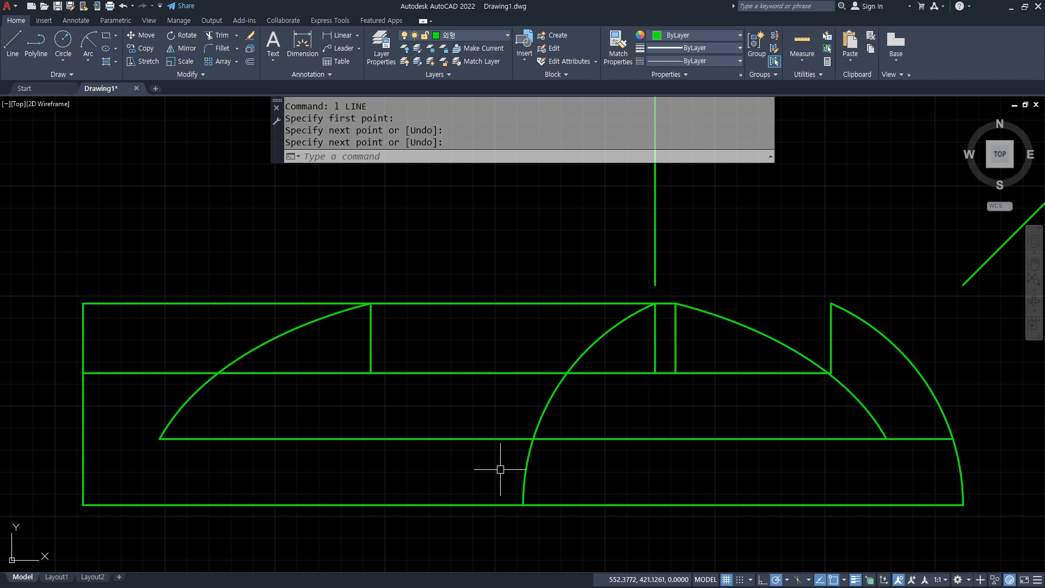
Erase the leftover vertical projection line between the top and front views
scroll(607, 451, "down", 2)
middle_click_drag(781, 460, 327, 463)
scroll(735, 479, "up", 1)
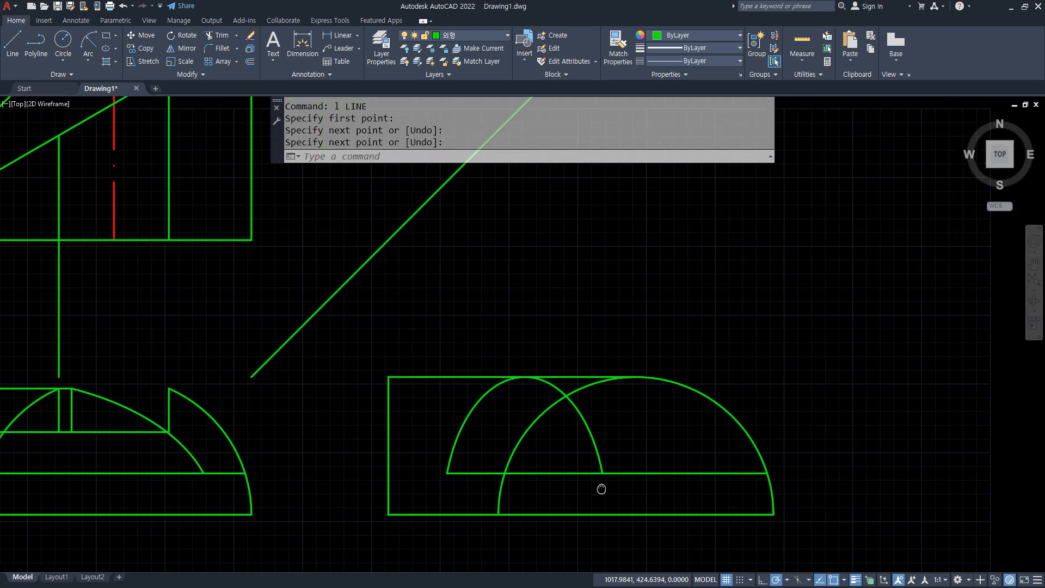
left_click(124, 280)
left_click(28, 297)
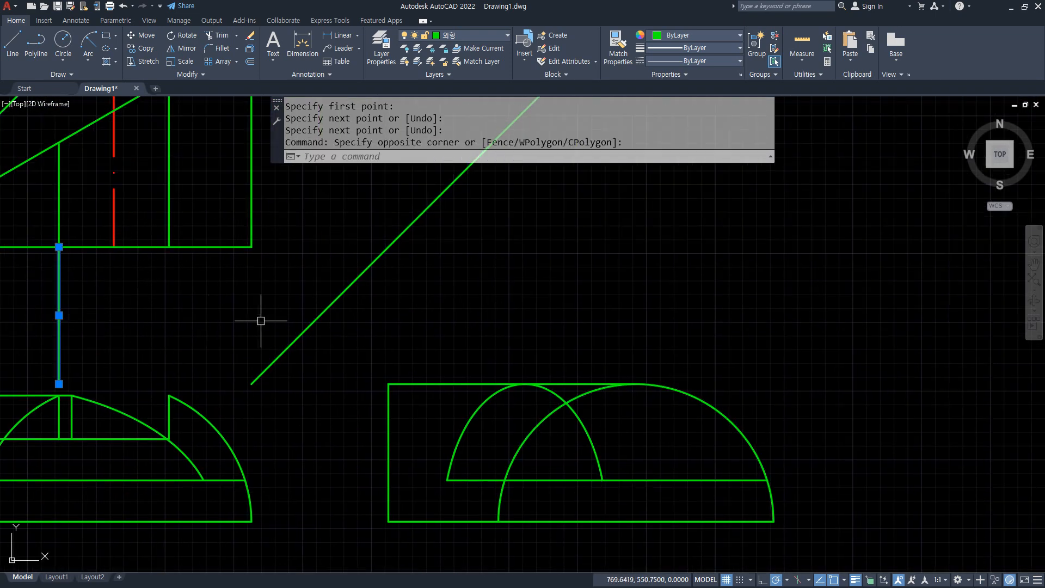
type("e")
key("Return")
Draw a projection line from the upper offset line's end on the upper slanted line to the 45° diagonal, and down to the side view's base
scroll(260, 320, "down", 3)
scroll(317, 305, "up", 1)
type("l")
key("Return")
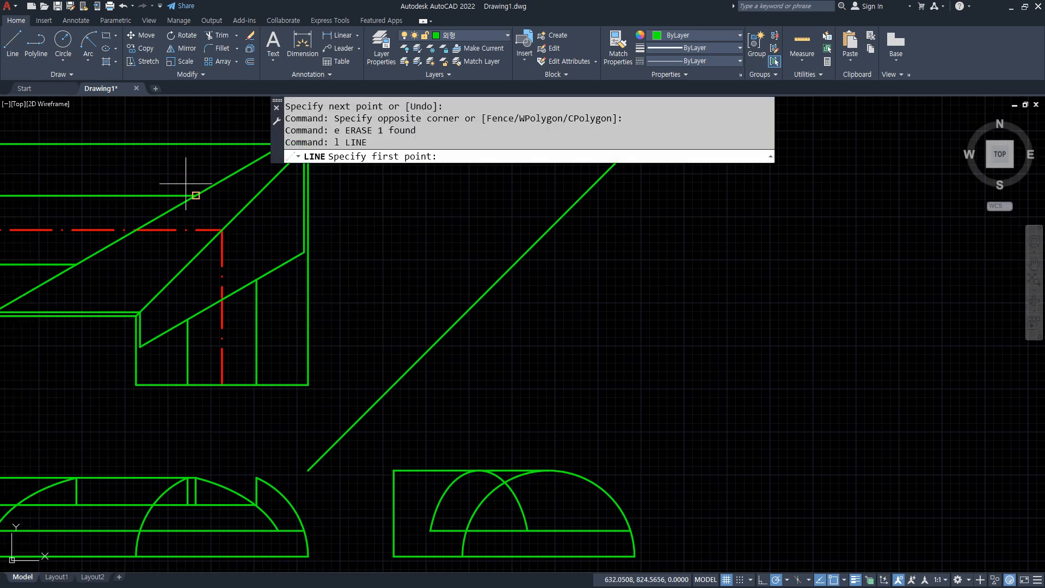
left_click(190, 193)
left_click(584, 195)
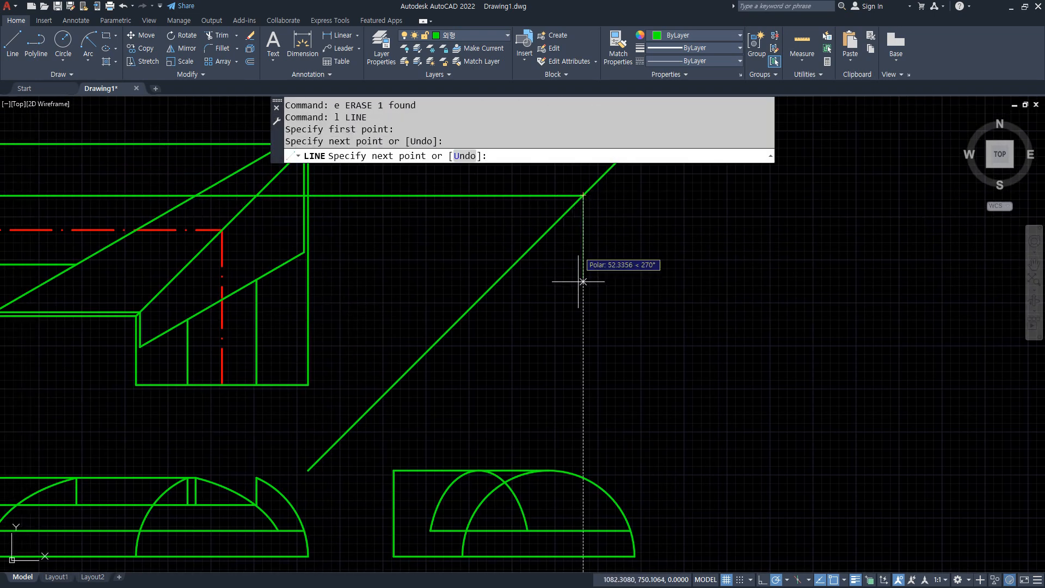
left_click(582, 556)
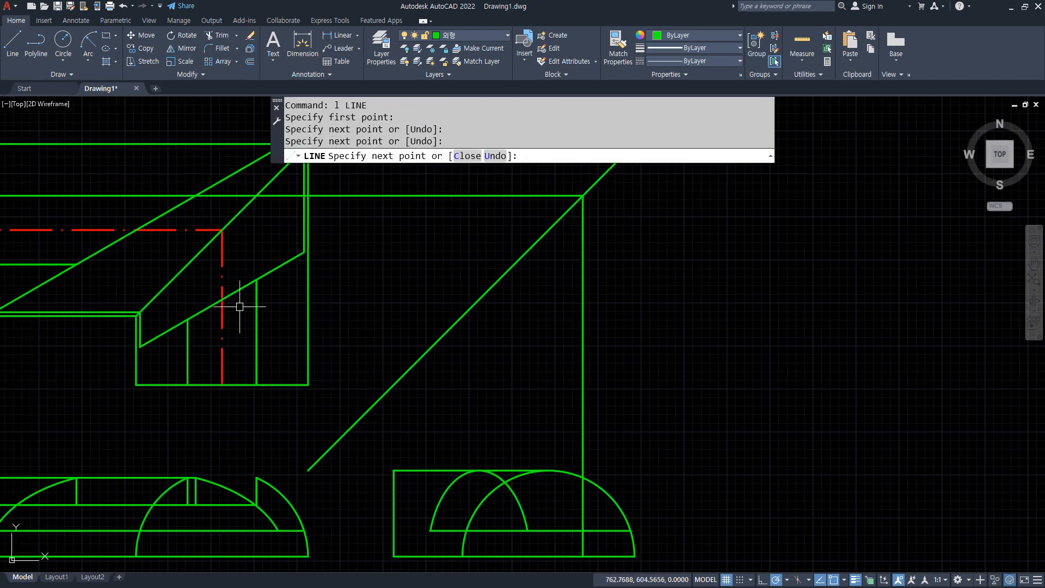
Draw a projection line from the lower offset line's end on the upper slanted line to the 45° diagonal, and down perpendicular to the side view's base
key("Return")
key("Return")
left_click(76, 264)
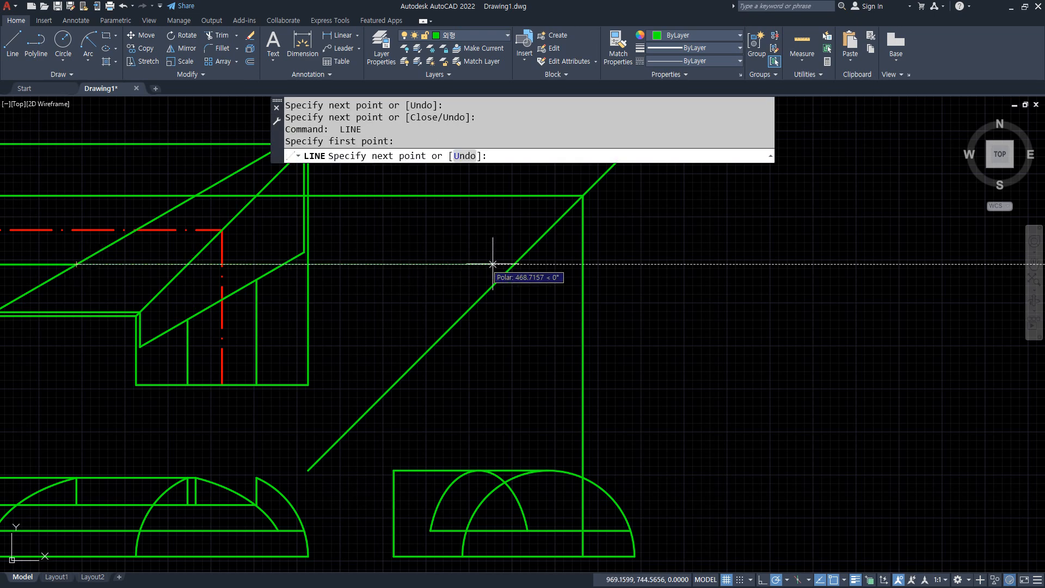
left_click(513, 264)
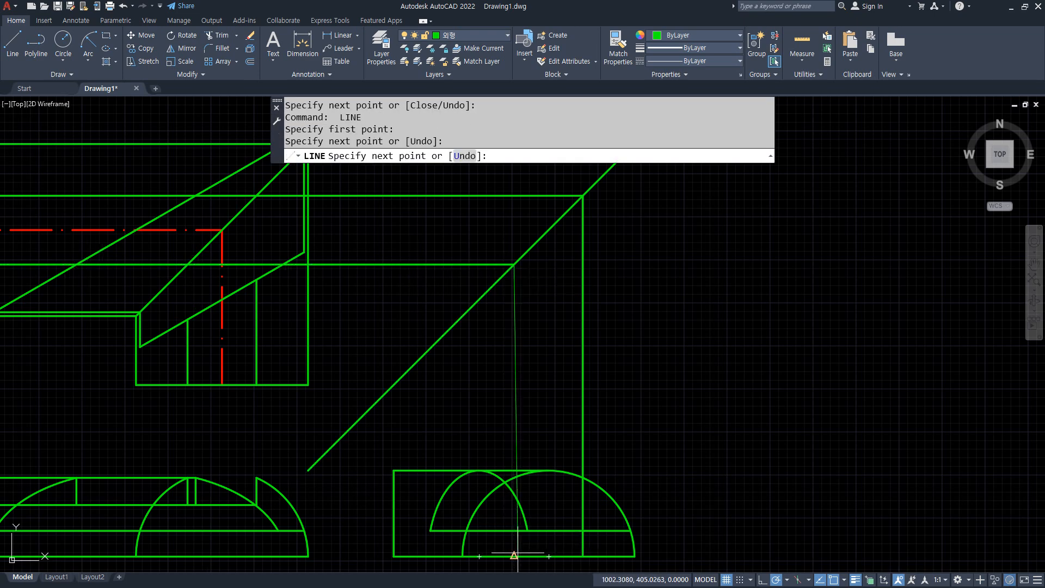
type("p")
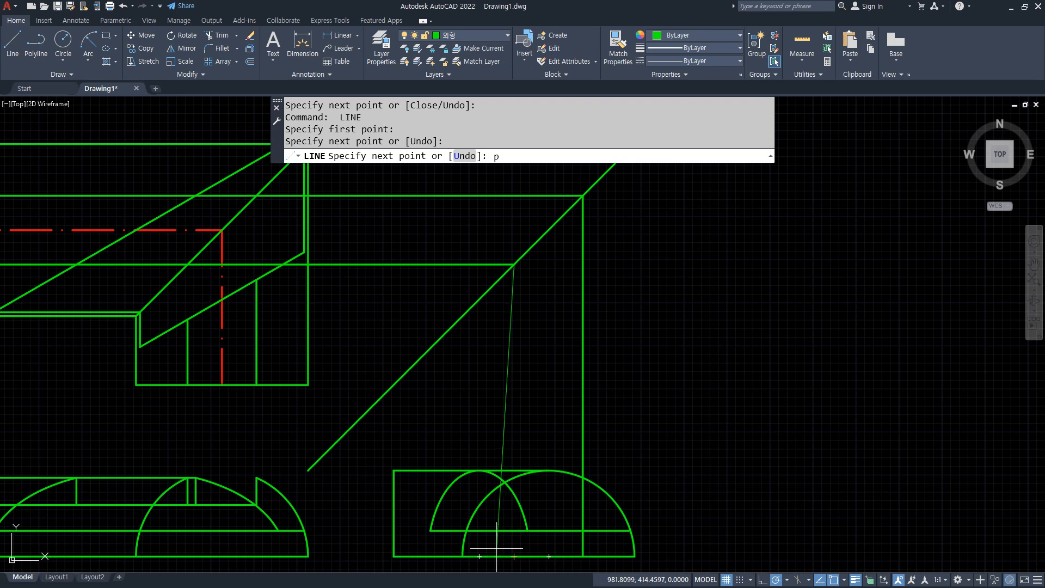
type("er")
key("space")
left_click(494, 548)
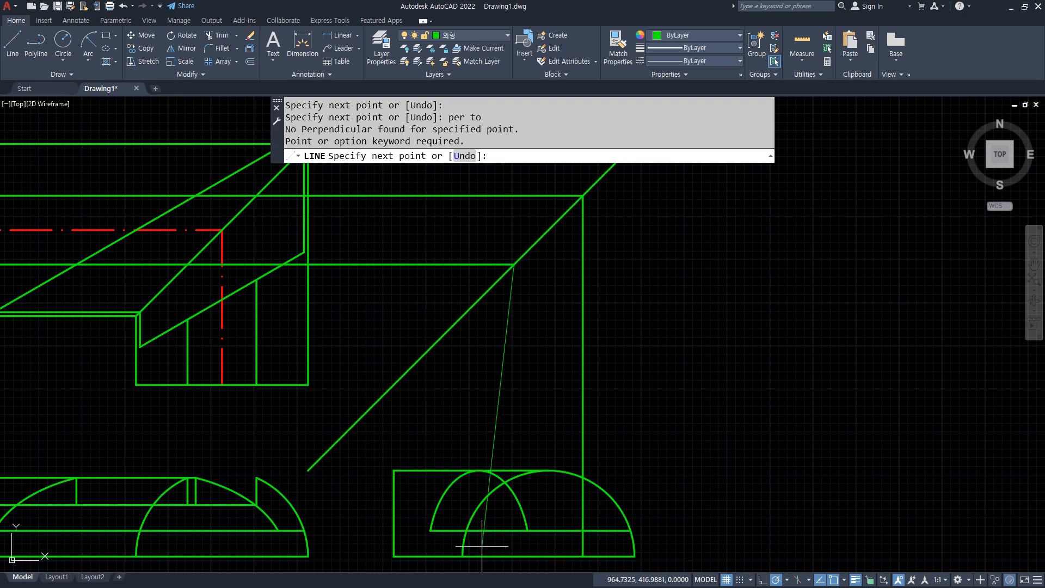
type("per")
key("space")
left_click(483, 549)
key("space")
Offset the side view's base line upward by 60
middle_click_drag(504, 532, 535, 417)
type("o")
key("space")
type("60")
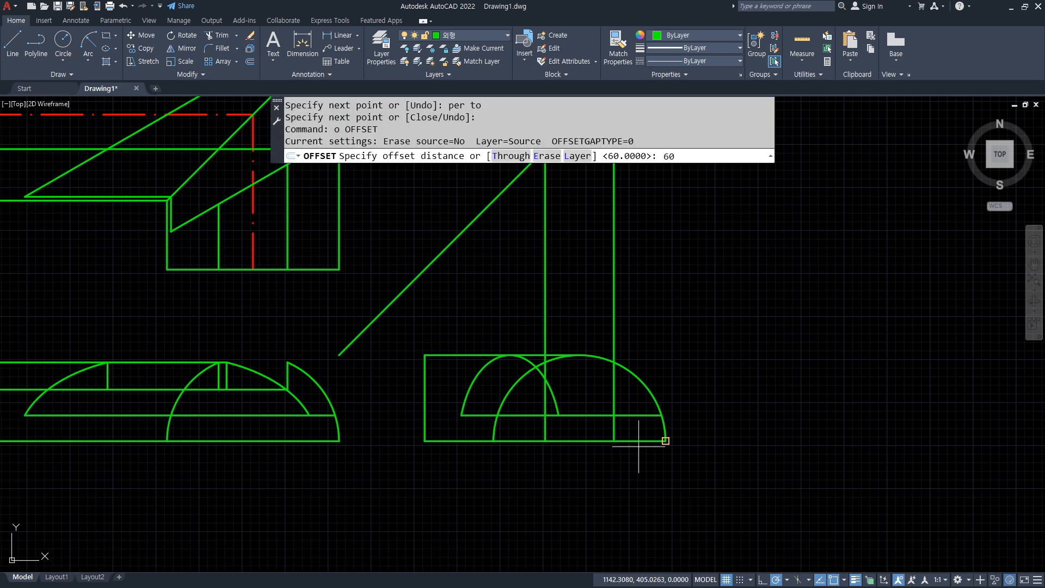
key("space")
left_click(661, 441)
left_click(615, 411)
scroll(615, 411, "up", 2)
key("space")
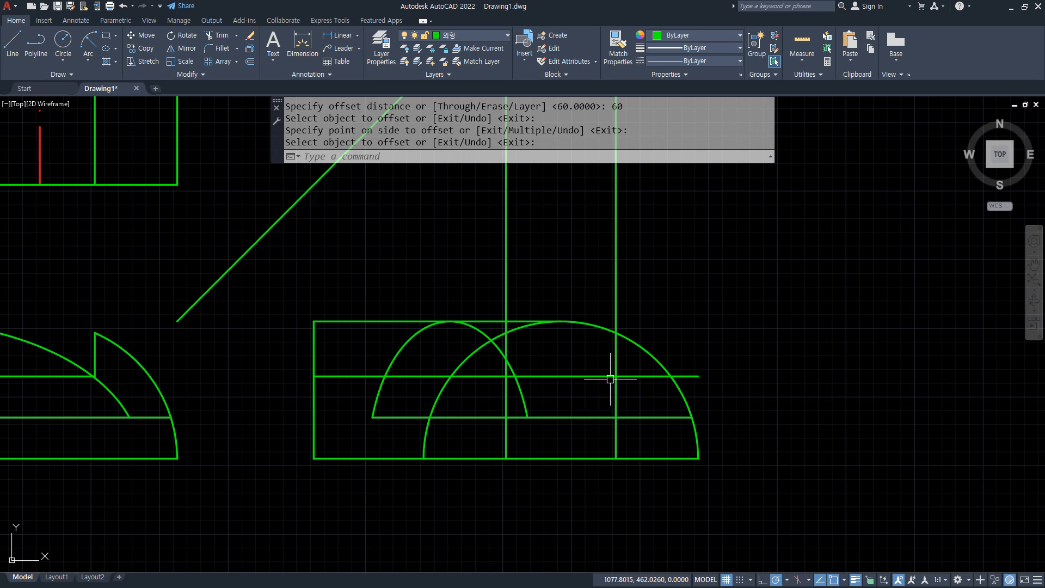
Join the side view's right projection line and the 60 offset line into a sharp corner with a zero-radius fillet
type("f")
key("space")
left_click(613, 359)
left_click(594, 368)
left_click(587, 379)
Trim the side view's left projection line below the 60 offset line
type("tr")
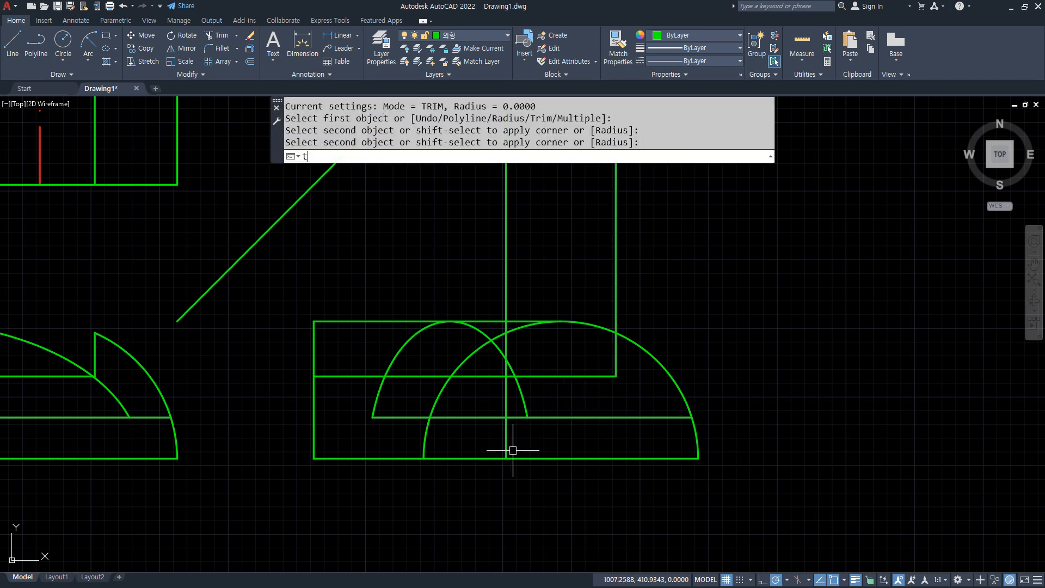
key("space")
left_click(507, 406)
scroll(539, 351, "up", 2)
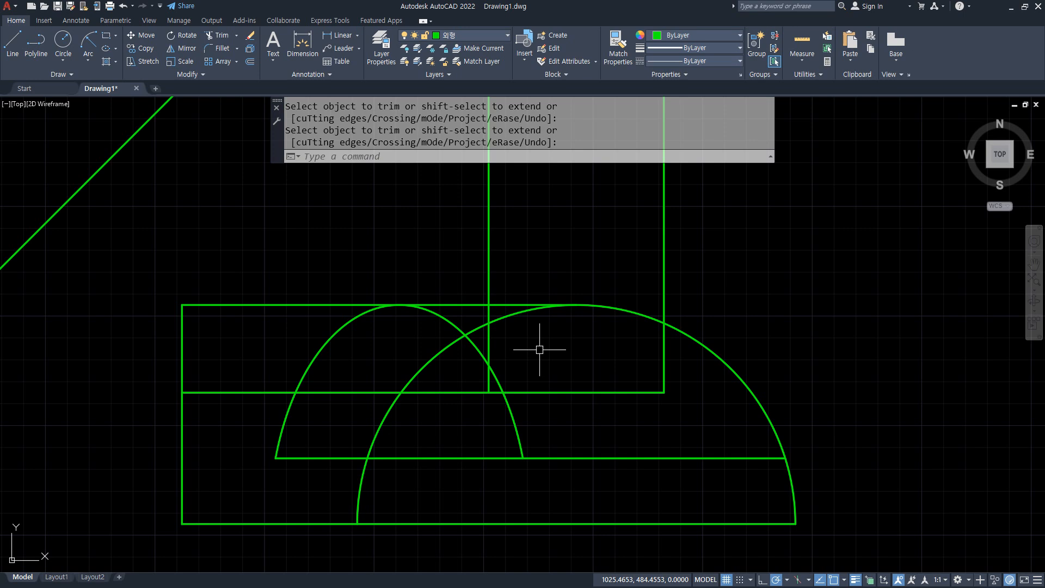
middle_click_drag(541, 350, 633, 344)
key("space")
Draw a horizontal line from the right projection line's intersection with the side view's arc to the view's left edge
type("l")
key("space")
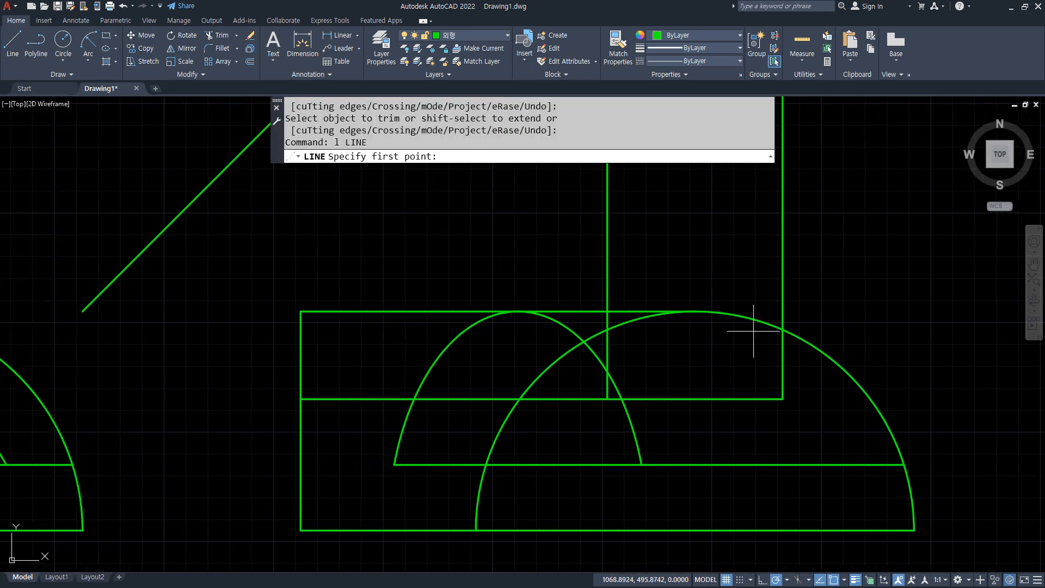
left_click(781, 329)
left_click(301, 329)
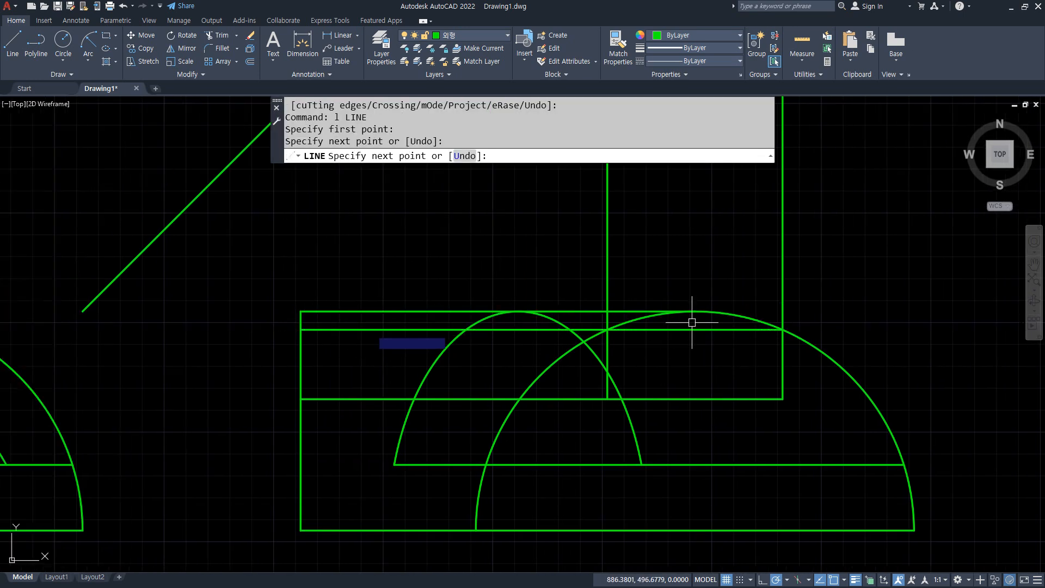
key("space")
Trim the arc, ellipse and vertical lines that cross the strip above the side view's new top line
type("tr")
key("space")
left_click(803, 322)
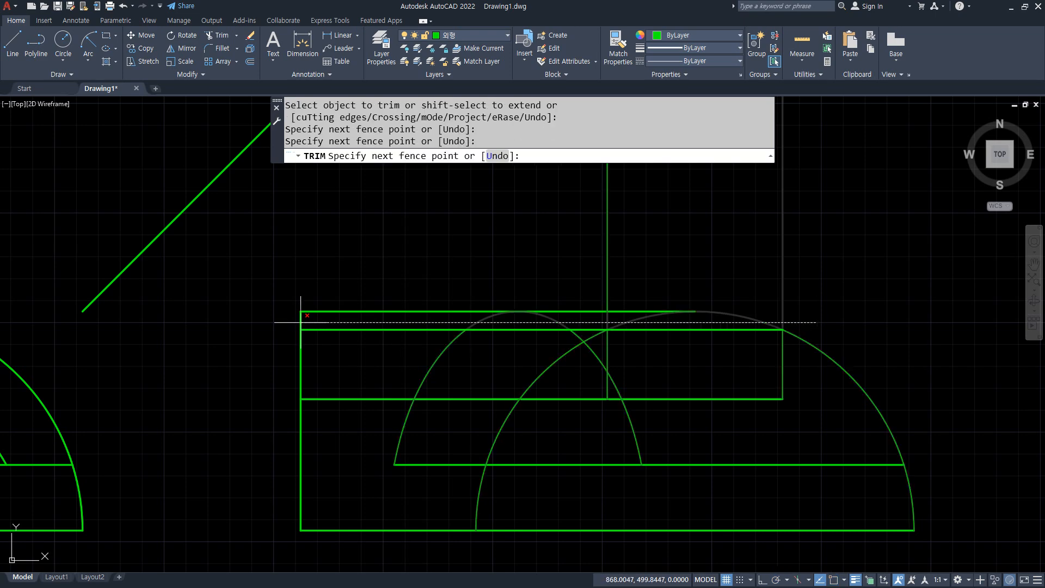
left_click(240, 327)
key("space")
key("space")
Erase the side view's old top line, the leftover vertical projection line and the two horizontal projection lines to the diagonal
left_click(665, 311)
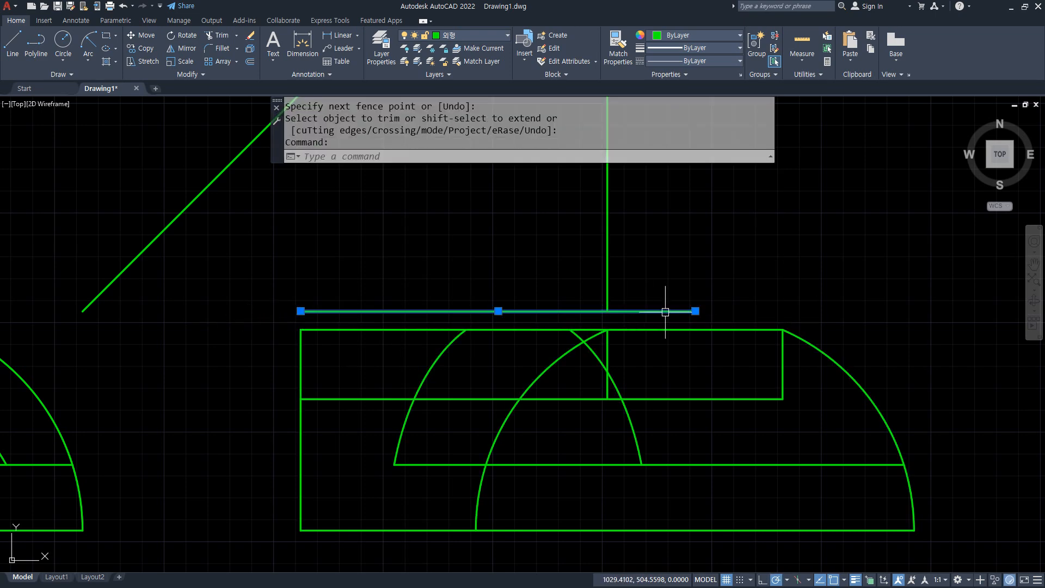
type("e")
left_click(631, 275)
left_click(574, 243)
type("e")
scroll(536, 268, "down", 3)
middle_click_drag(533, 268, 539, 333)
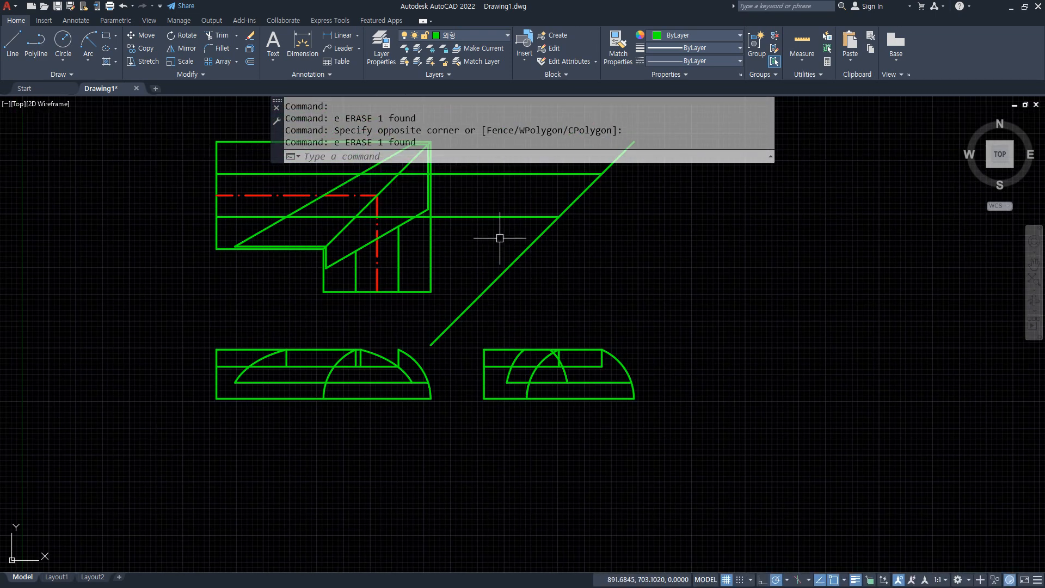
left_click(499, 233)
left_click(483, 175)
type("e")
Trim the side view's top line between the ellipse's right break and the groove's left vertical line
scroll(559, 392, "up", 8)
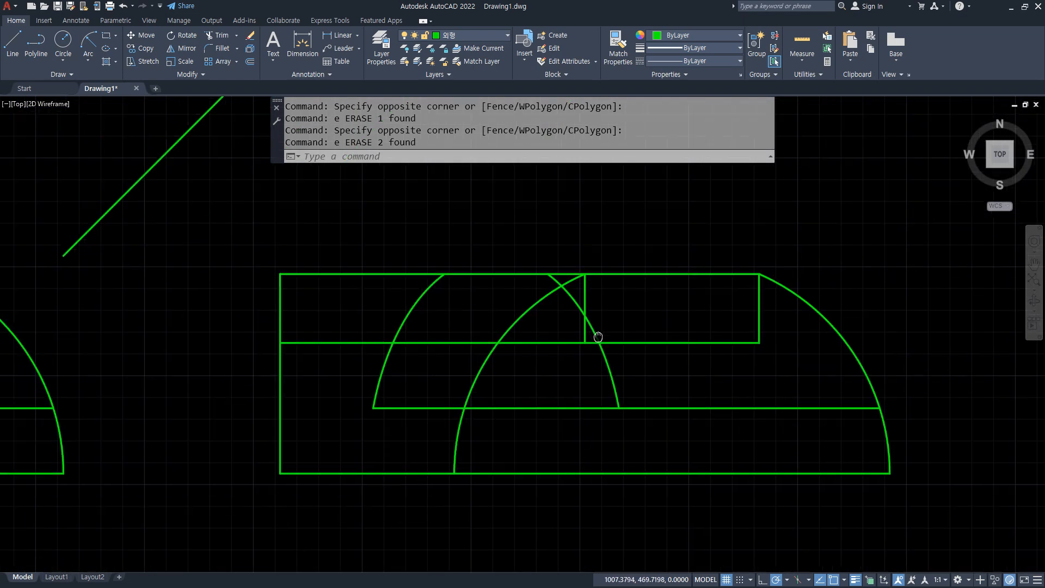
type("tr")
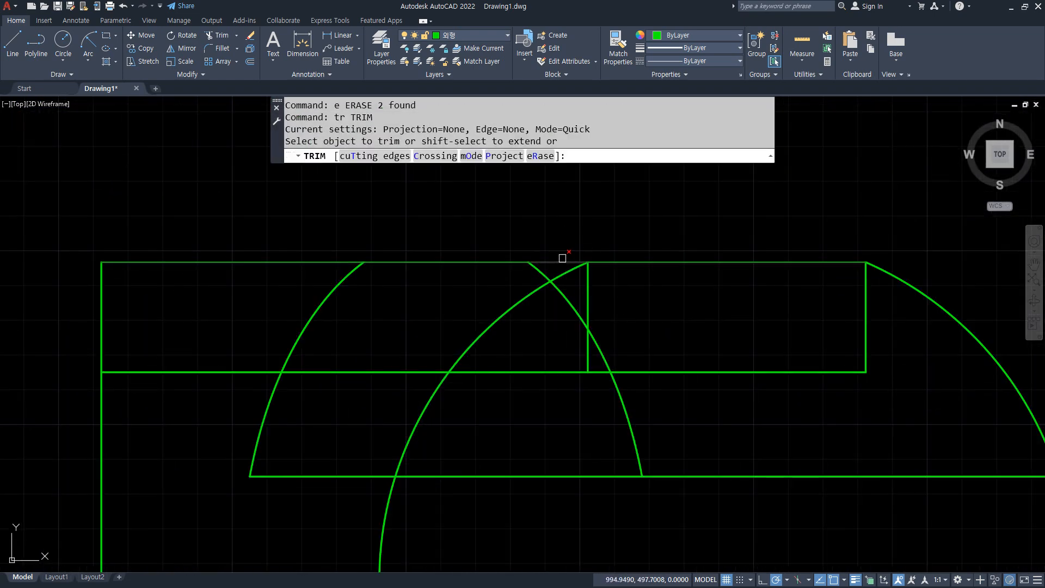
left_click(558, 262)
key("Return")
Draw vertical lines from the ellipse's right and left ends on the side view's top line down to the 60 offset line
type("l LINE")
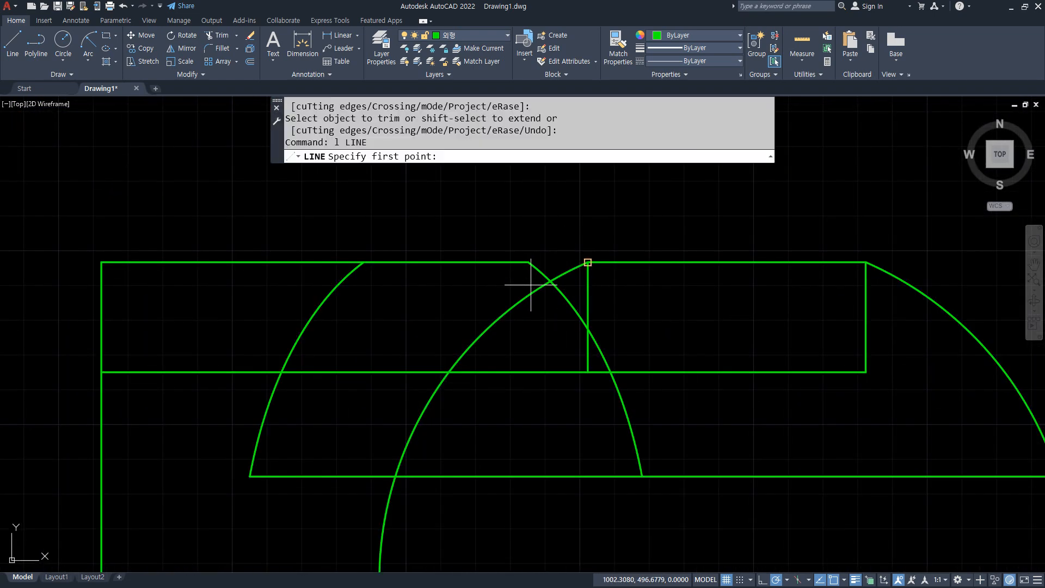
left_click(528, 262)
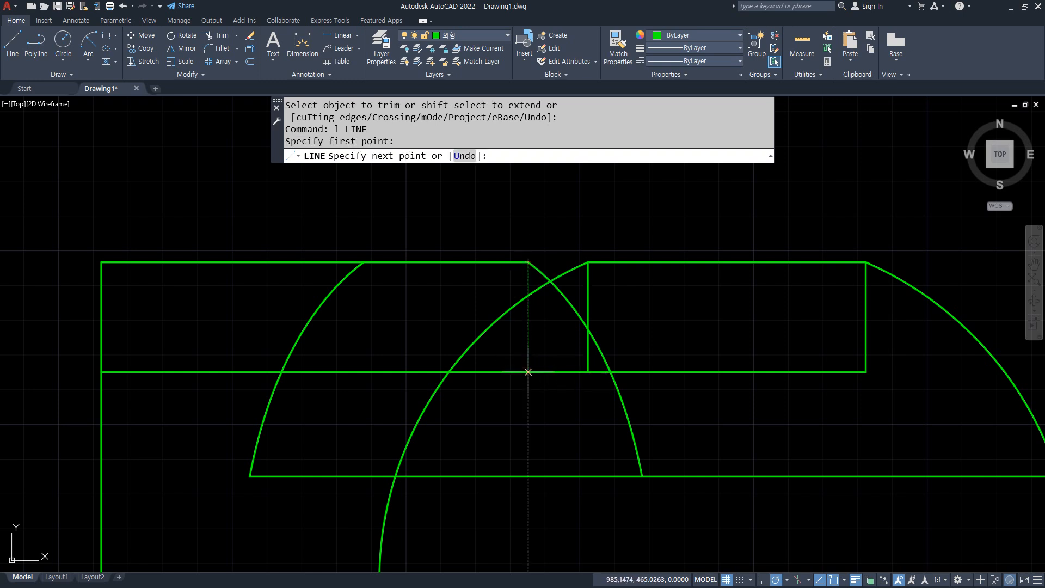
left_click(528, 372)
key("Return")
key("Return")
left_click(364, 262)
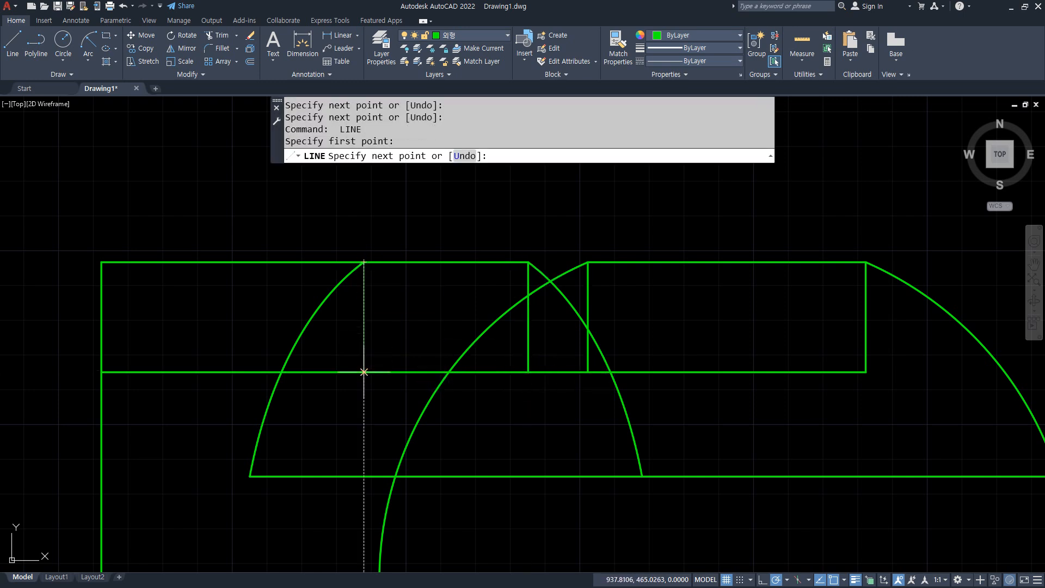
left_click(364, 372)
key("Return")
Trim the side view's top line across the groove opening and the 60 line between the two adjacent middle verticals
type("tr TRIM")
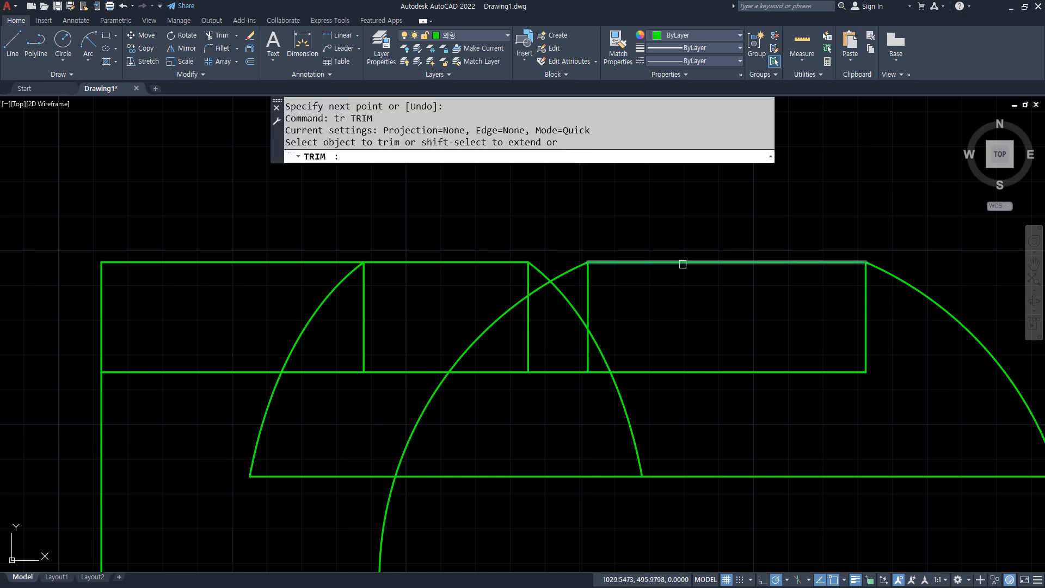
left_click(680, 263)
key("Return")
scroll(759, 329, "down", 3)
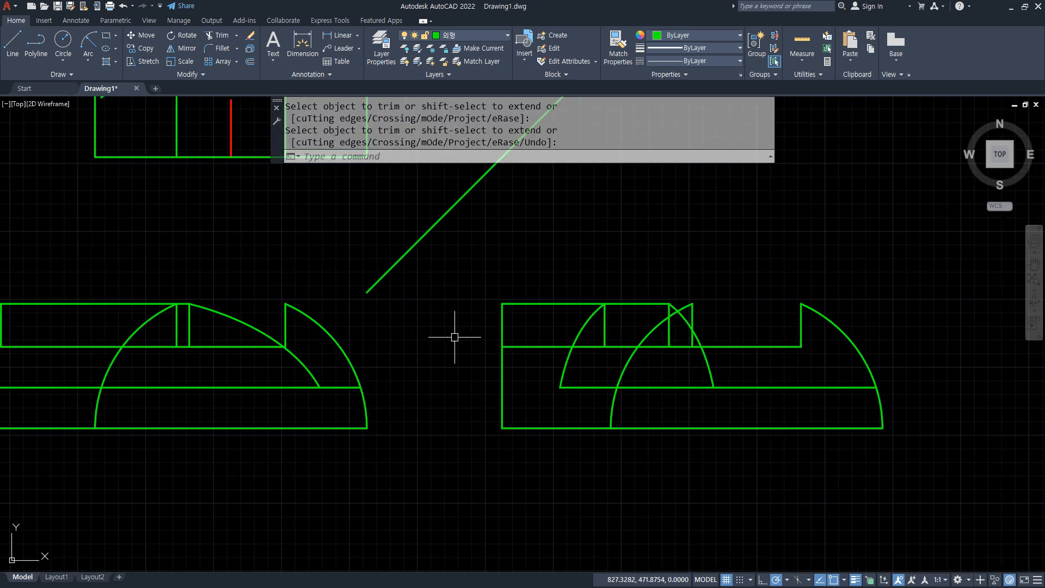
scroll(652, 353, "up", 2)
type("tr")
left_click(692, 343)
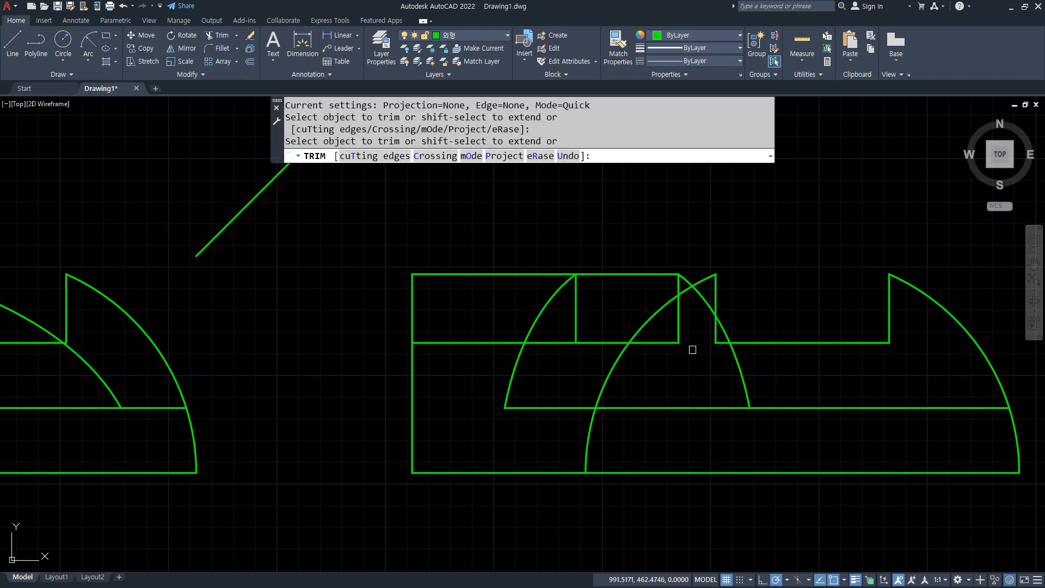
key("Return")
Break the front view's 60 line at the foot of the leftmost inner vertical line
middle_click_drag(541, 401, 789, 396)
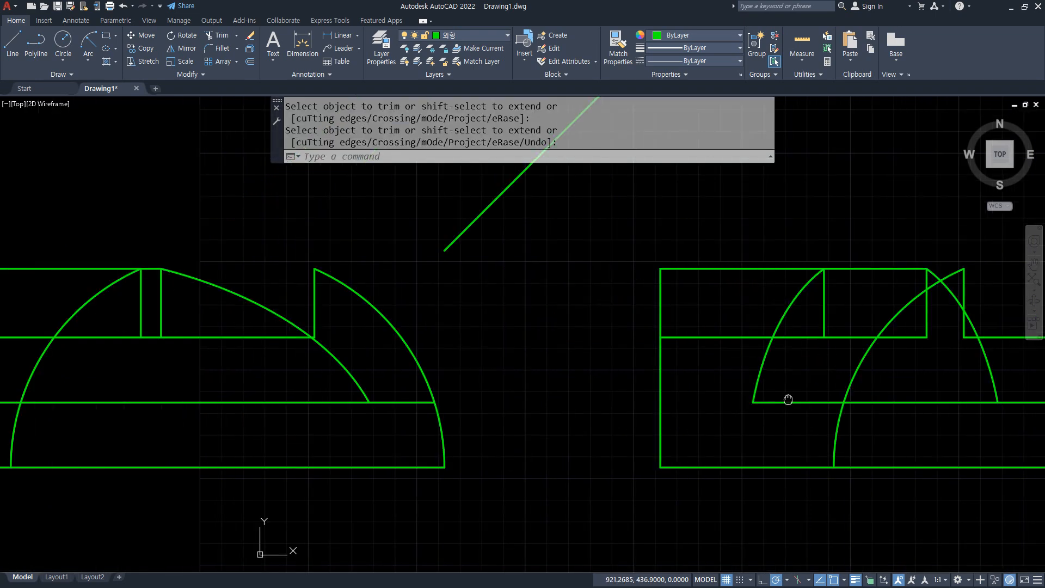
mouse_move(307, 389)
middle_mouse_down()
mouse_move(641, 392)
mouse_move(872, 377)
middle_mouse_up()
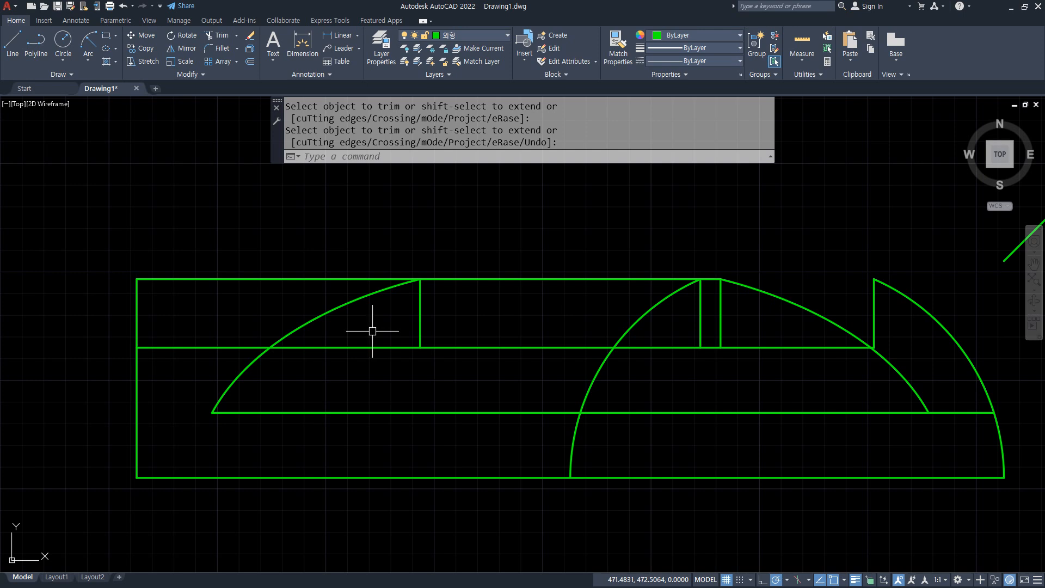
left_click(190, 74)
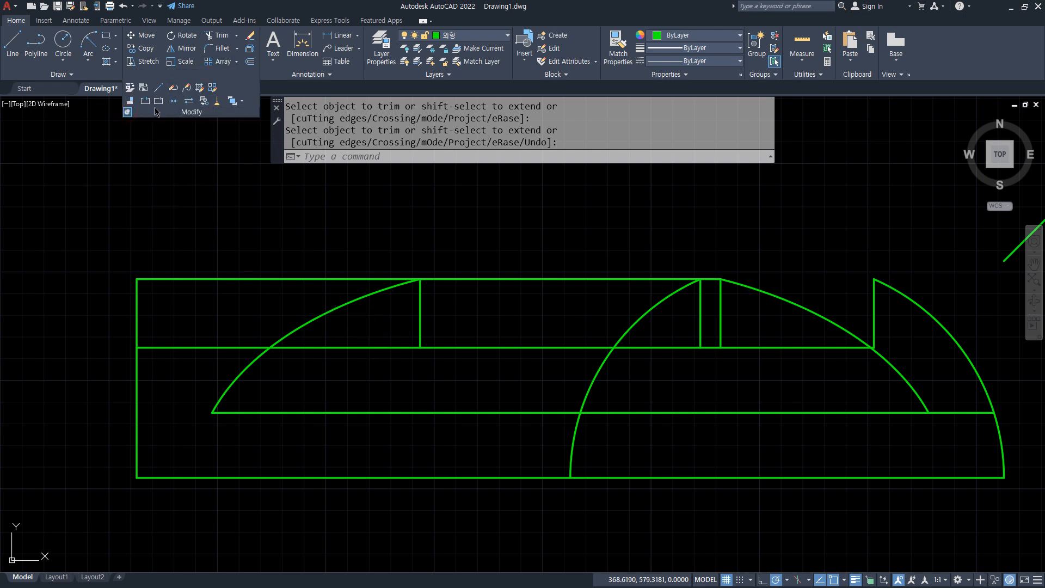
left_click(158, 101)
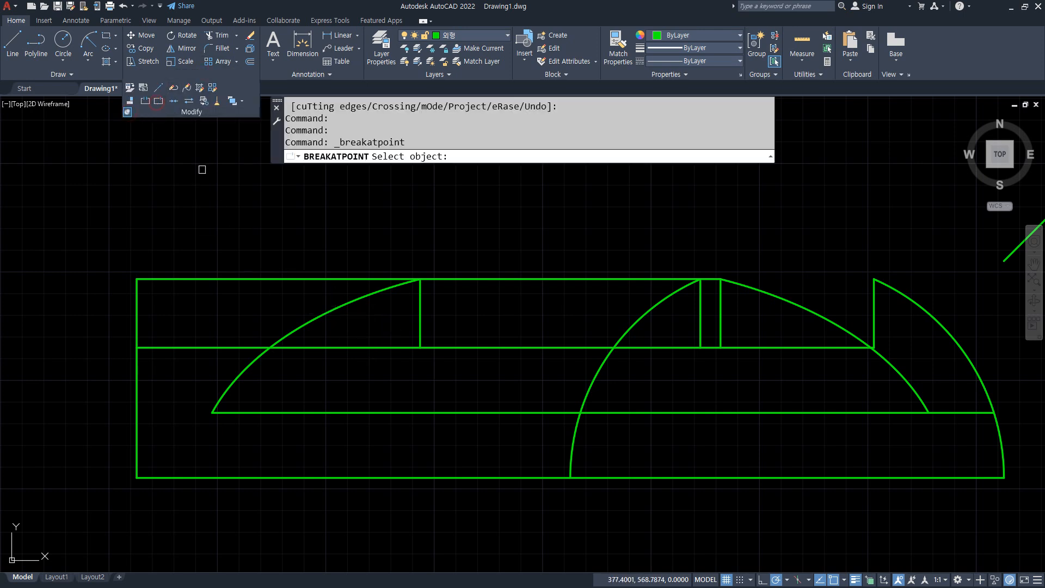
left_click(371, 349)
left_click(419, 347)
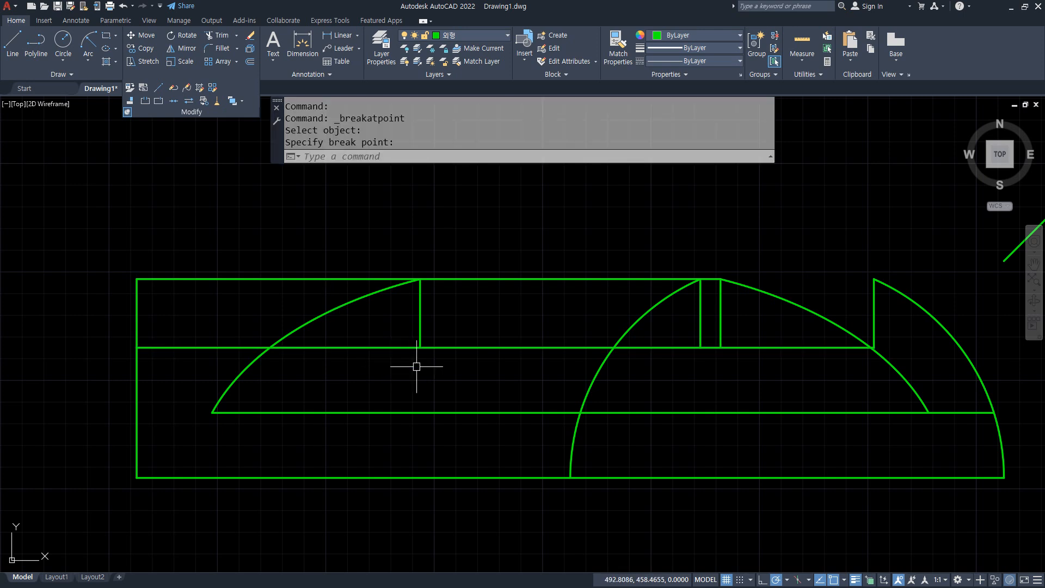
Move the left segment of the front view's 60 line to the yellow hidden-line layer
left_click(365, 348)
left_click(471, 36)
left_click(451, 68)
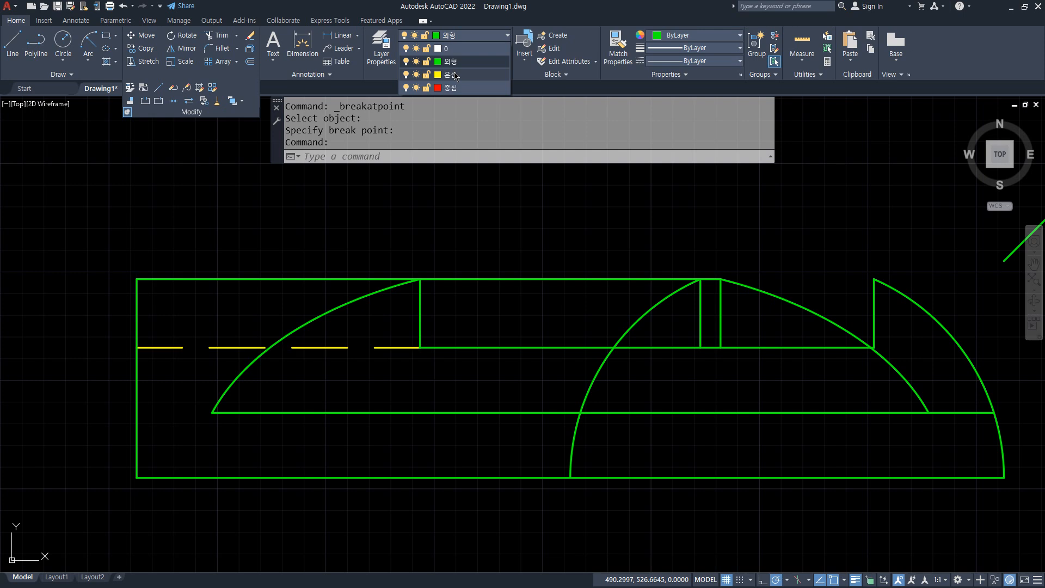
key("Escape")
Set the global linetype scale to 2 after trying 0.2
type("lts")
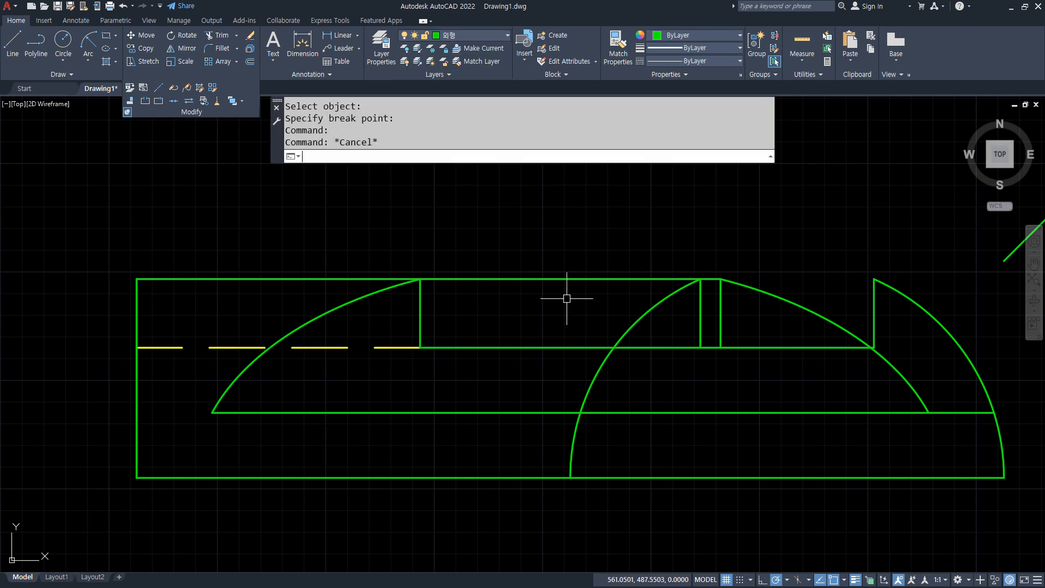
key("Return")
type("0.2")
key("Return")
key("Return")
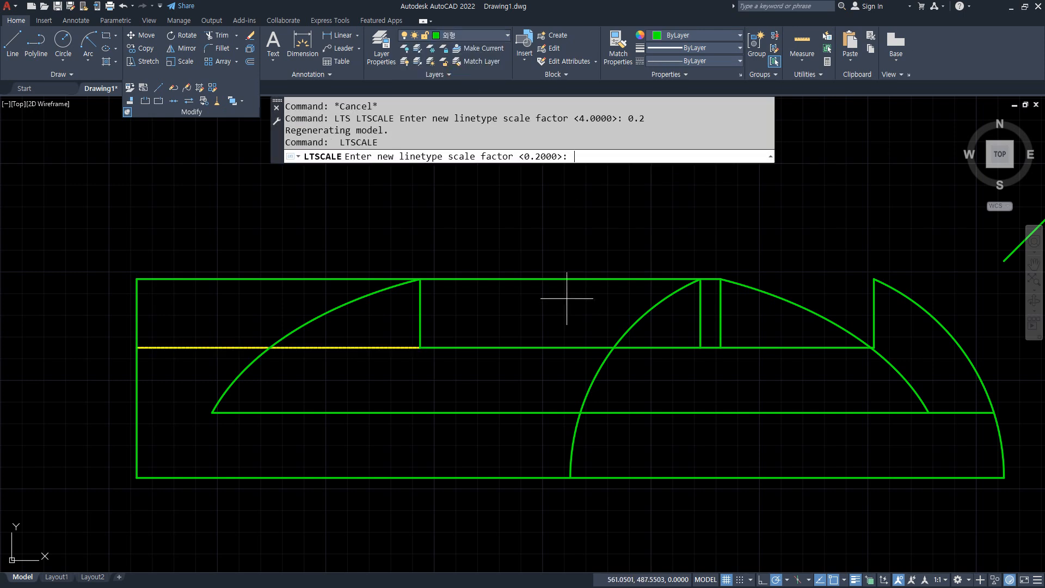
type("2")
key("Return")
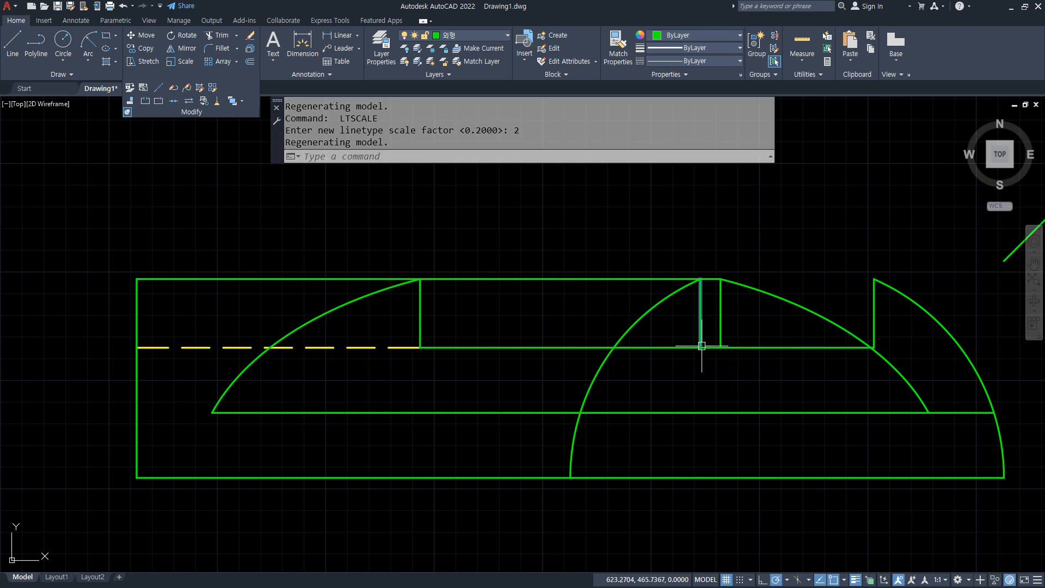
middle_click_drag(698, 346, 629, 347)
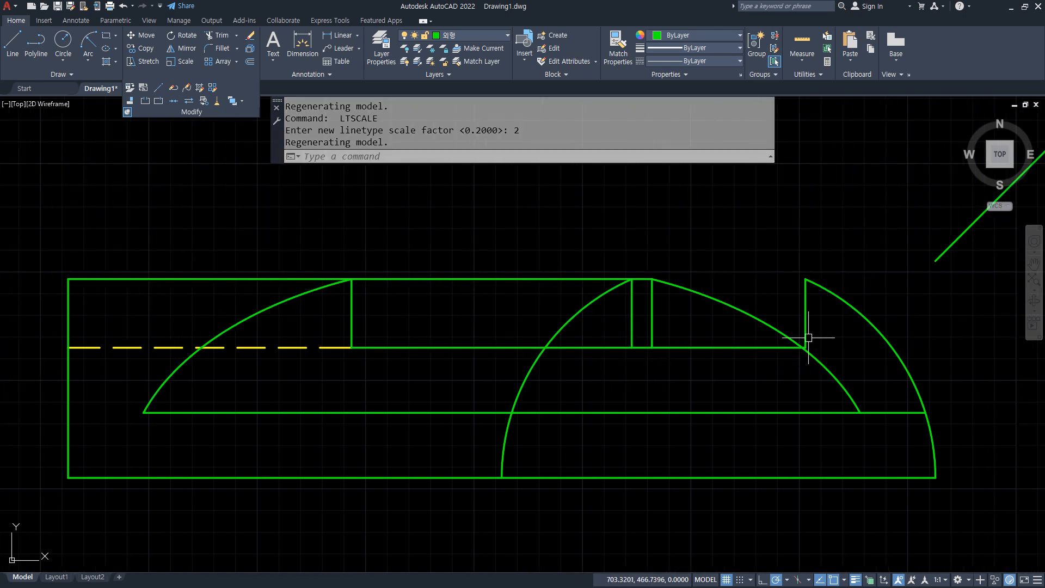
left_click_drag(799, 342, 662, 343)
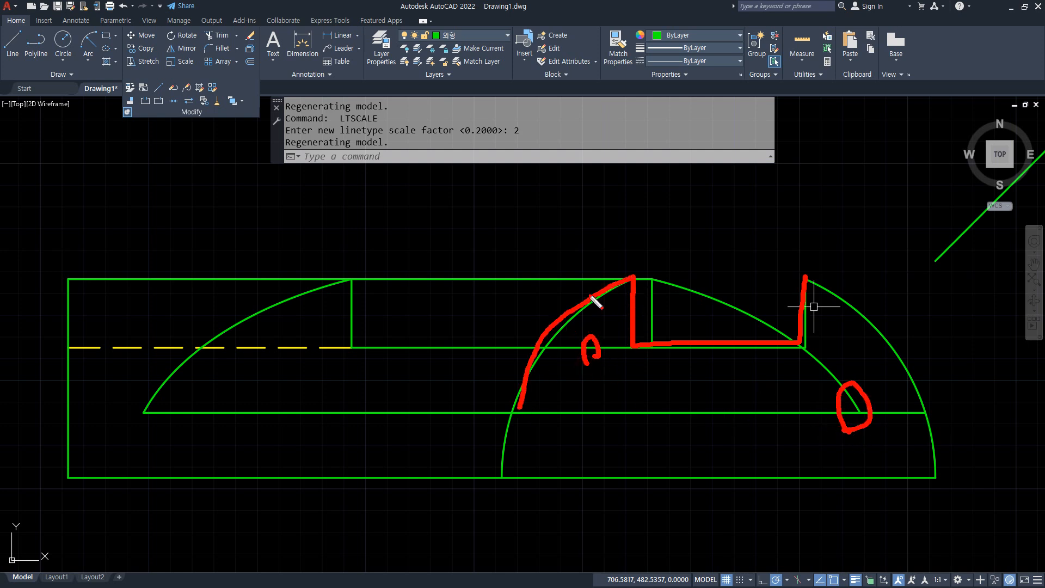
key("Escape")
key("Escape")
Break the front view's 60 line where the large arc crosses it and at the foot of the vertical line beneath that arc's upper end
left_click(158, 101)
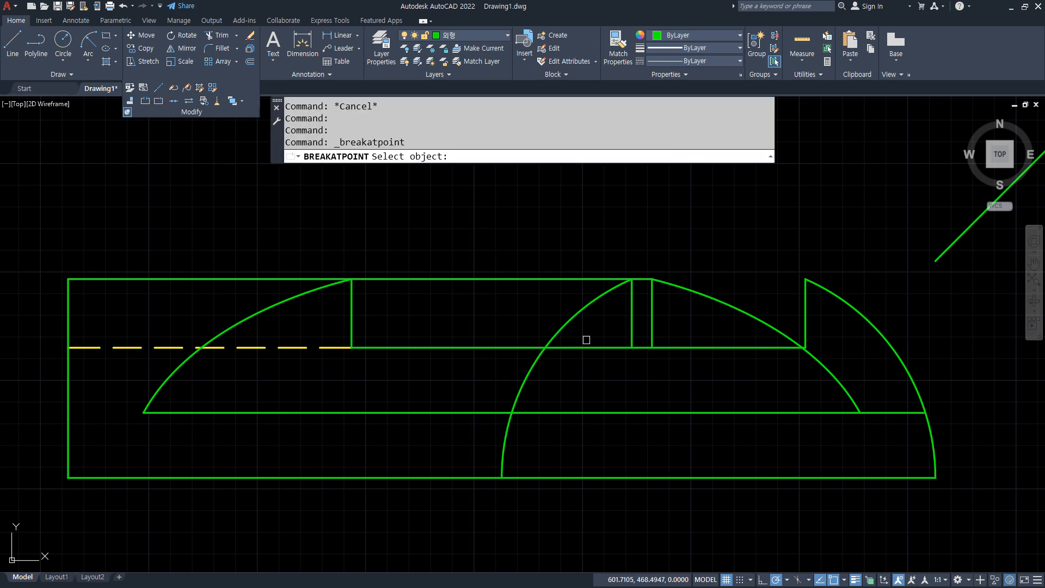
left_click(585, 347)
left_click(544, 346)
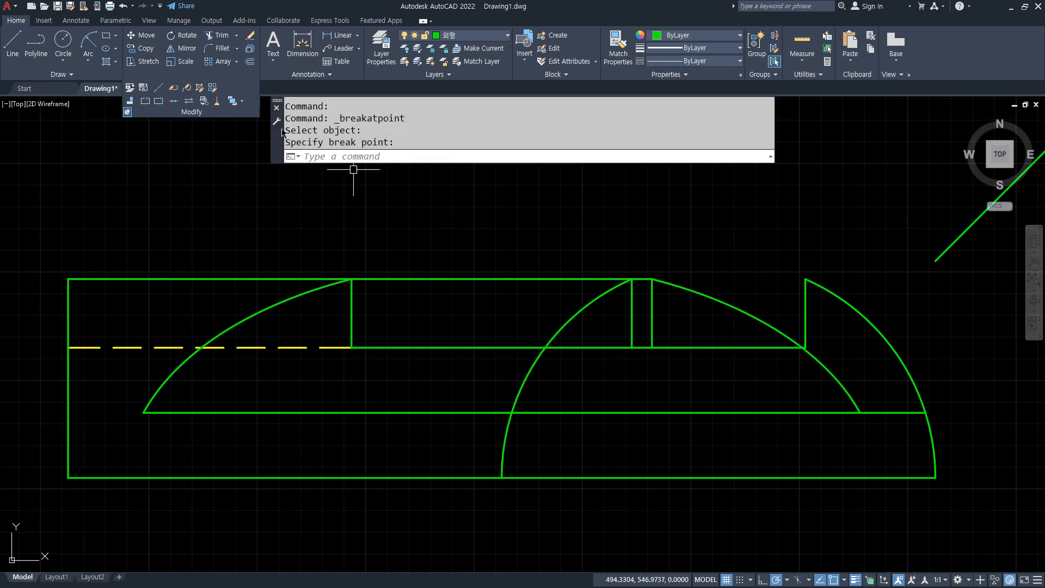
left_click(156, 102)
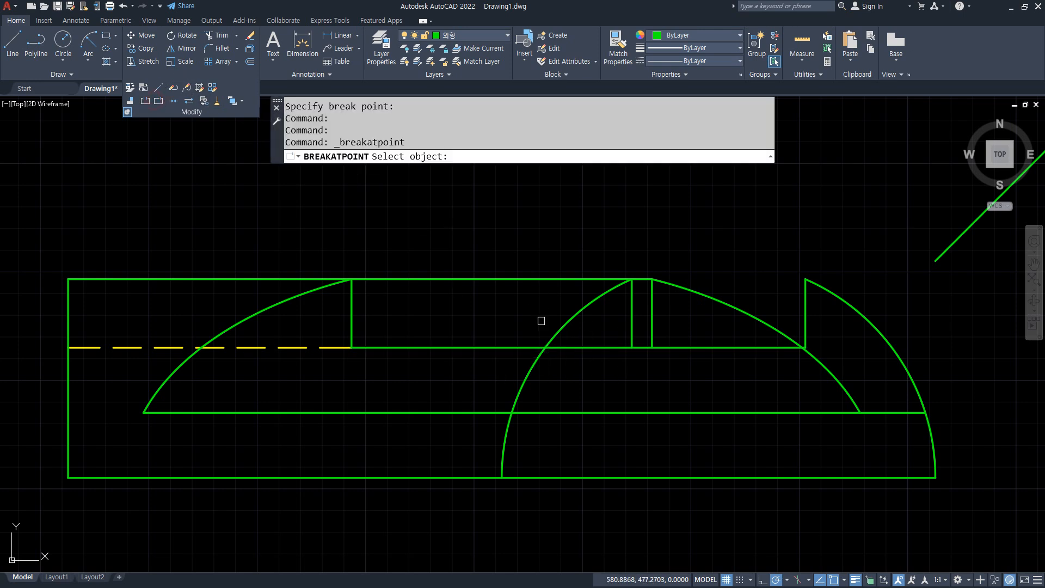
left_click(600, 346)
left_click(632, 347)
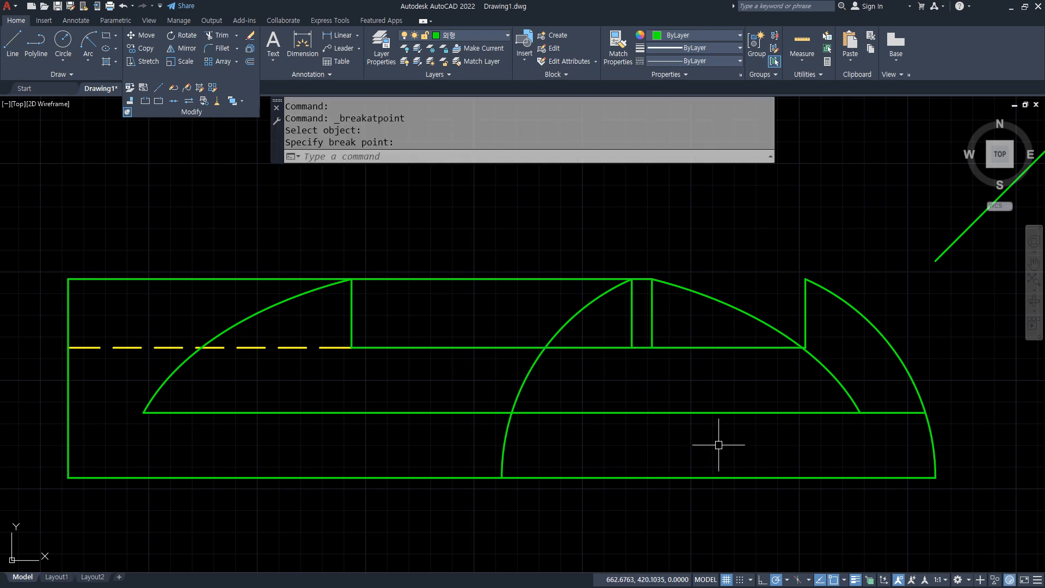
Split the front view's lower horizontal line at the large arc by trimming its middle portion and extending the right remainder back to the arc
type("tr")
key("Return")
left_click(734, 413)
type("e")
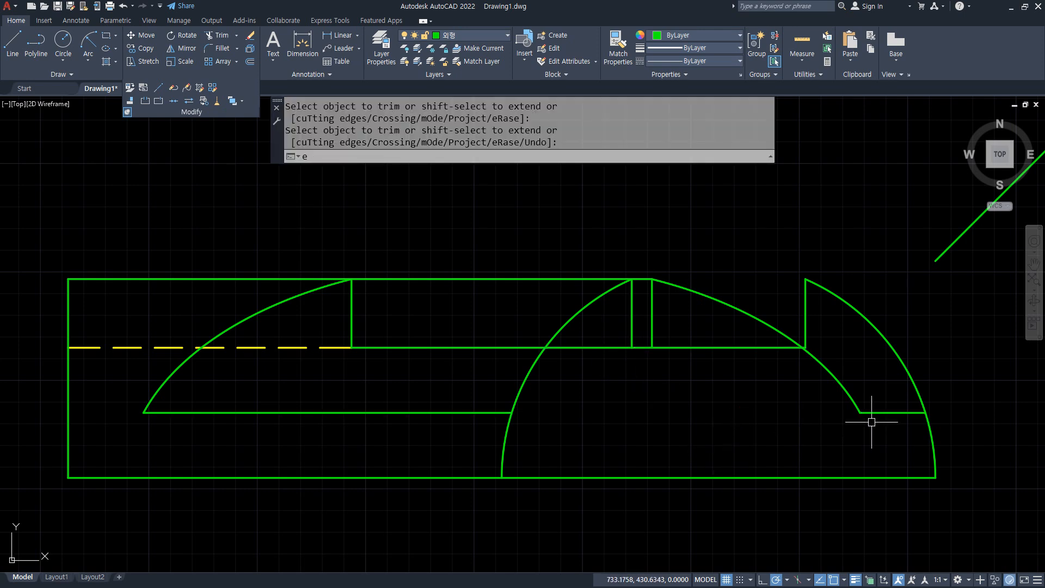
key("Return")
left_click(869, 412)
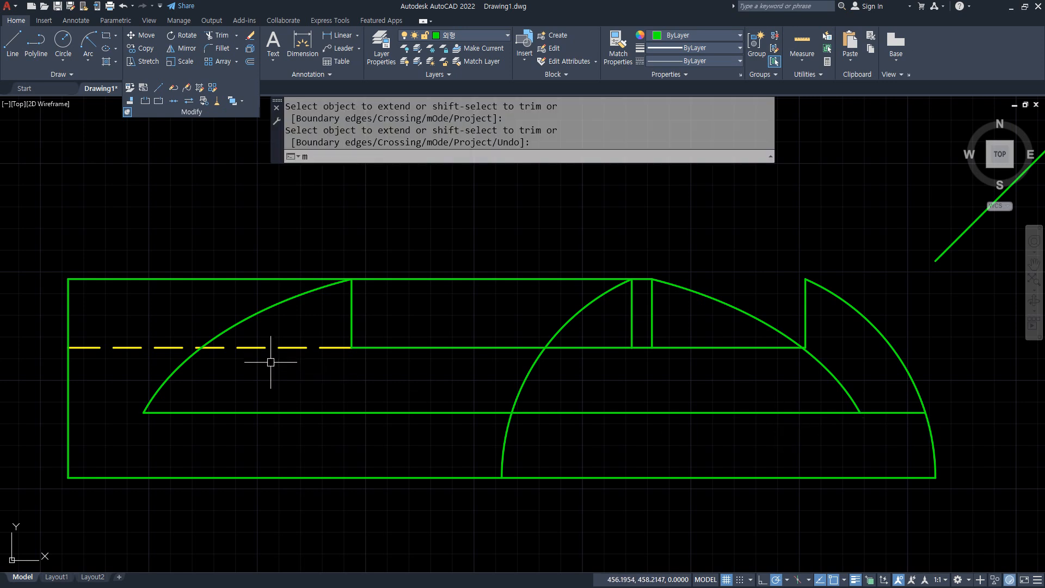
key("Return")
Match the yellow hidden line's properties onto the middle segment of the front view's 60 line and the right part of the lower horizontal line
type("ma")
key("Return")
left_click(287, 348)
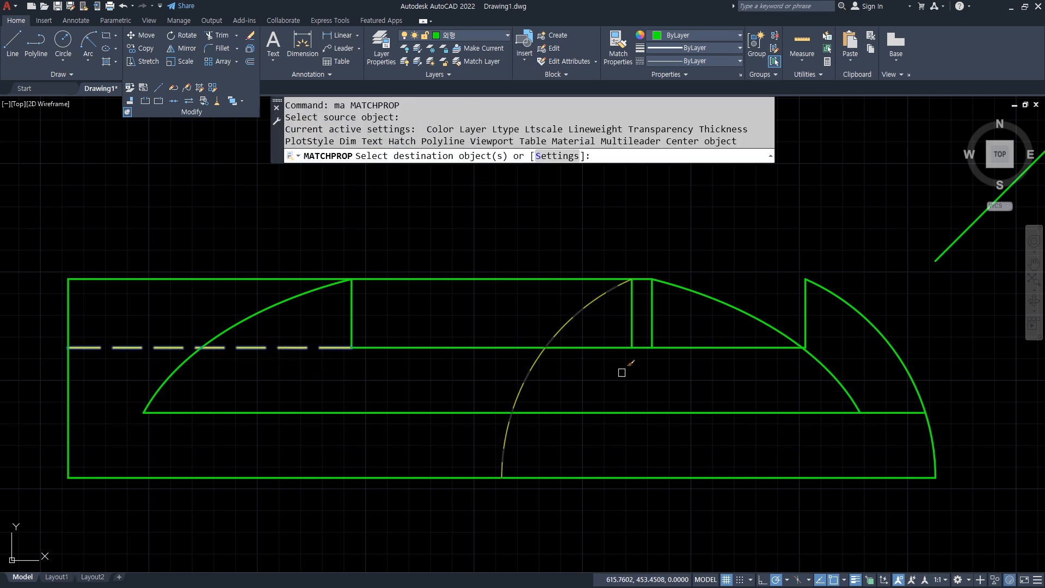
left_click(599, 349)
left_click(652, 412)
key("Return")
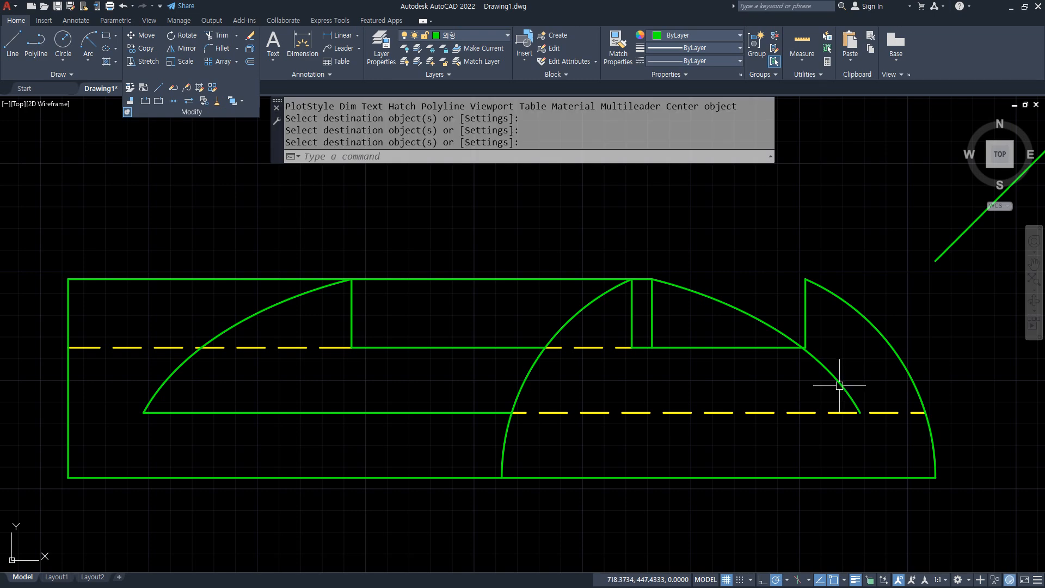
Trim the front view's right elliptical curve between the 60 line and a short temporary line across it, and delete the temporary line
scroll(839, 385, "up", 4)
type("l")
key("Return")
left_click(816, 322)
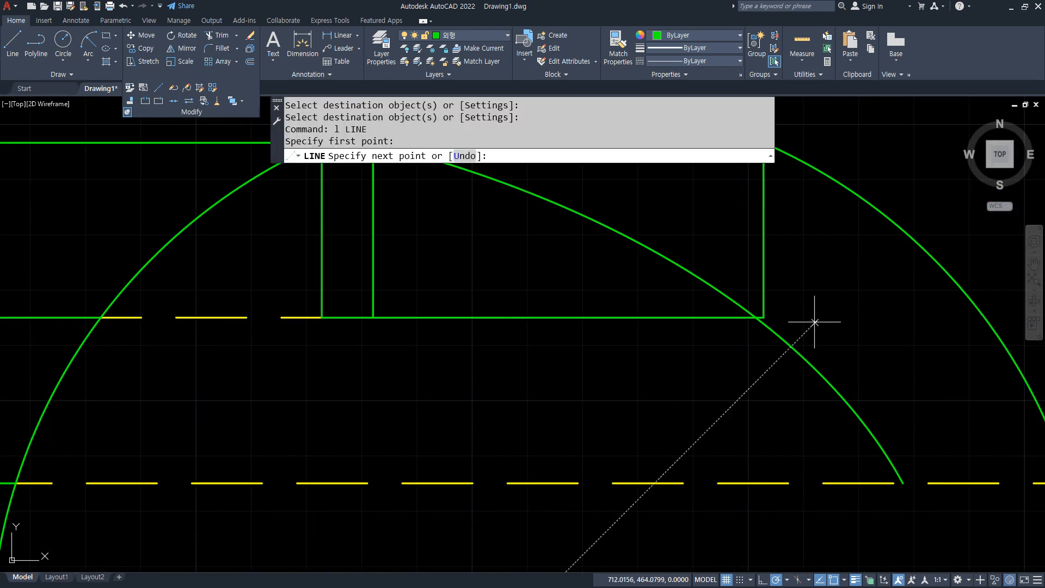
left_click(754, 357)
key("Return")
type("tr")
key("Return")
left_click(771, 329)
key("Return")
left_click(808, 330)
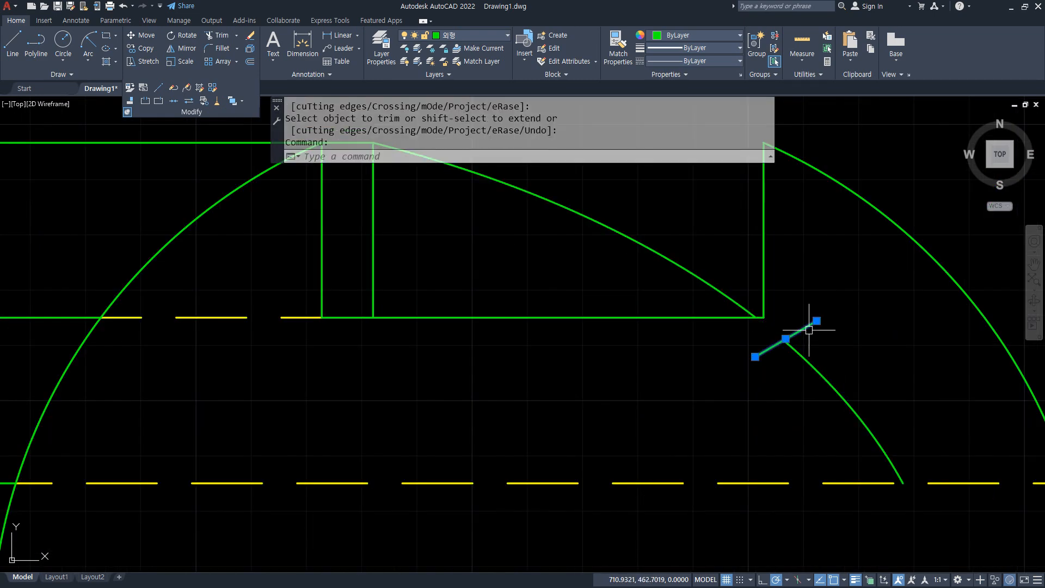
key("Delete")
Extend the lower piece of the front view's right curve back to the 60 line and match it to the yellow hidden line
type("ex")
key("Return")
left_click(799, 353)
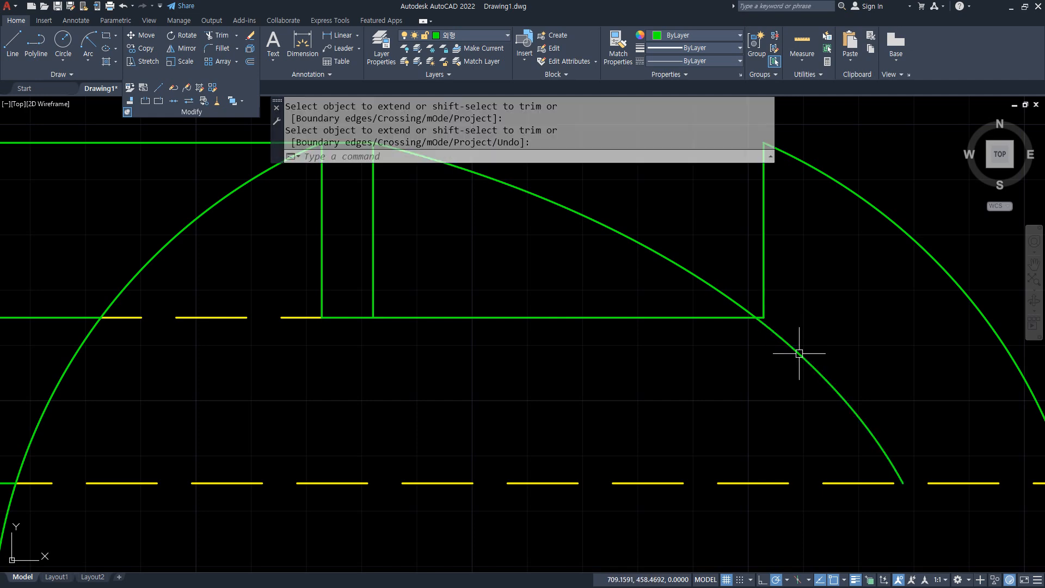
type("ma")
key("Return")
left_click(779, 483)
left_click(831, 386)
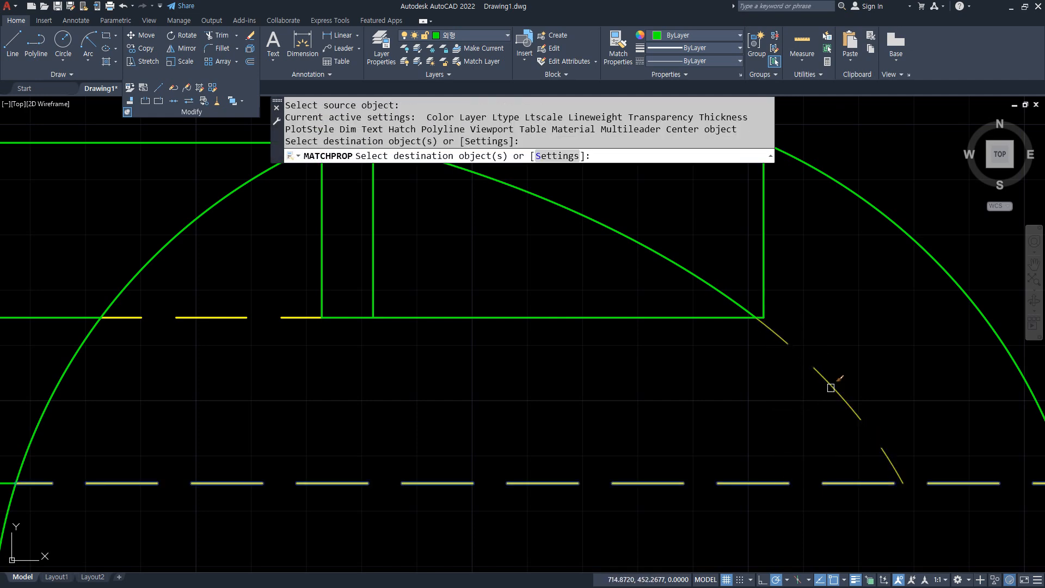
key("Return")
scroll(780, 411, "down", 3)
middle_click_drag(653, 459, 676, 421)
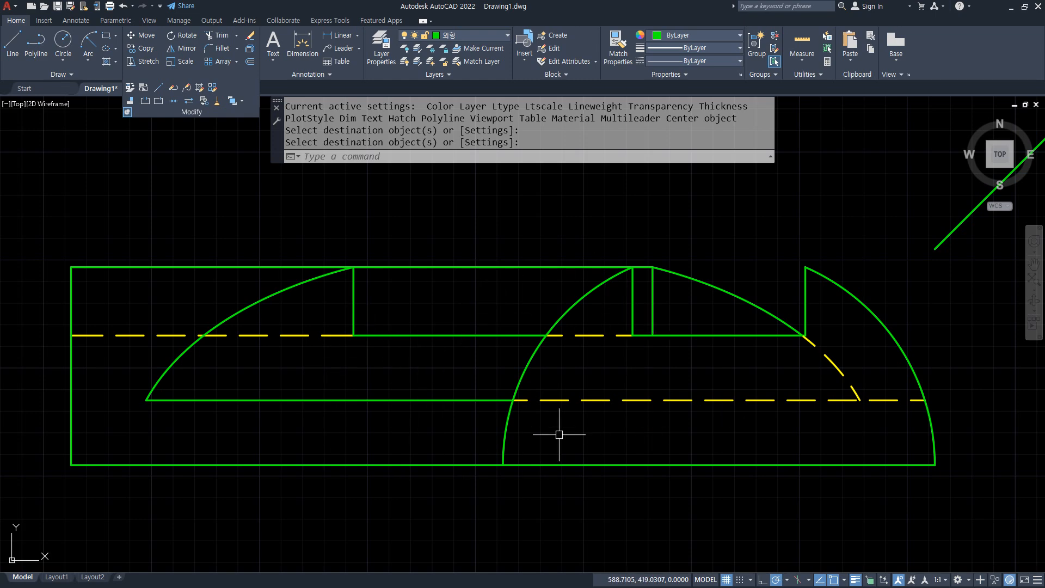
scroll(558, 434, "down", 2)
mouse_move(968, 419)
middle_mouse_down()
mouse_move(501, 408)
mouse_move(870, 464)
mouse_move(903, 436)
mouse_move(892, 412)
middle_mouse_up()
scroll(501, 408, "up", 4)
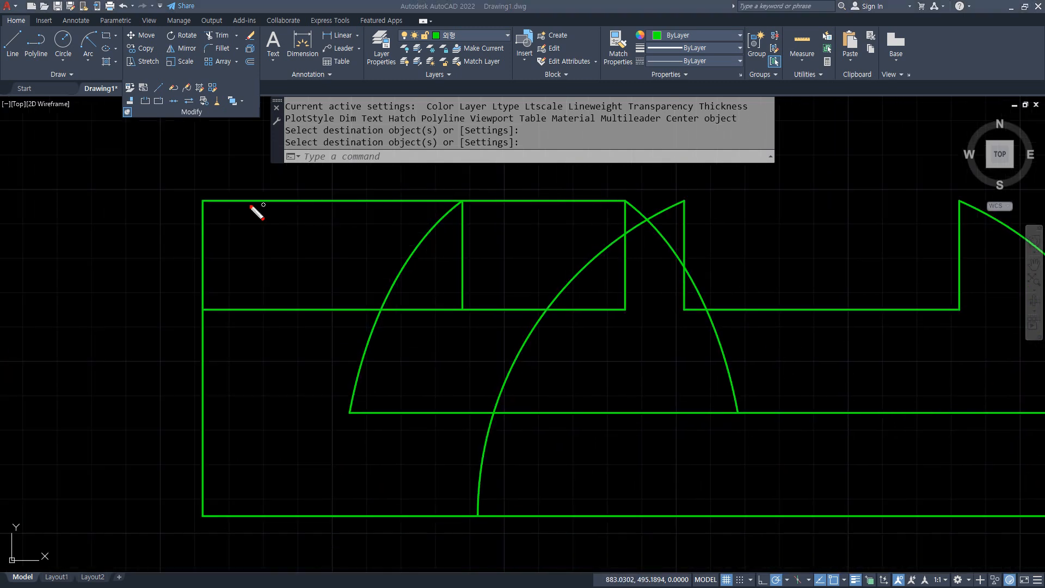
mouse_move(197, 193)
left_mouse_down()
mouse_move(634, 197)
mouse_move(726, 313)
mouse_move(757, 419)
mouse_move(1044, 408)
left_mouse_up()
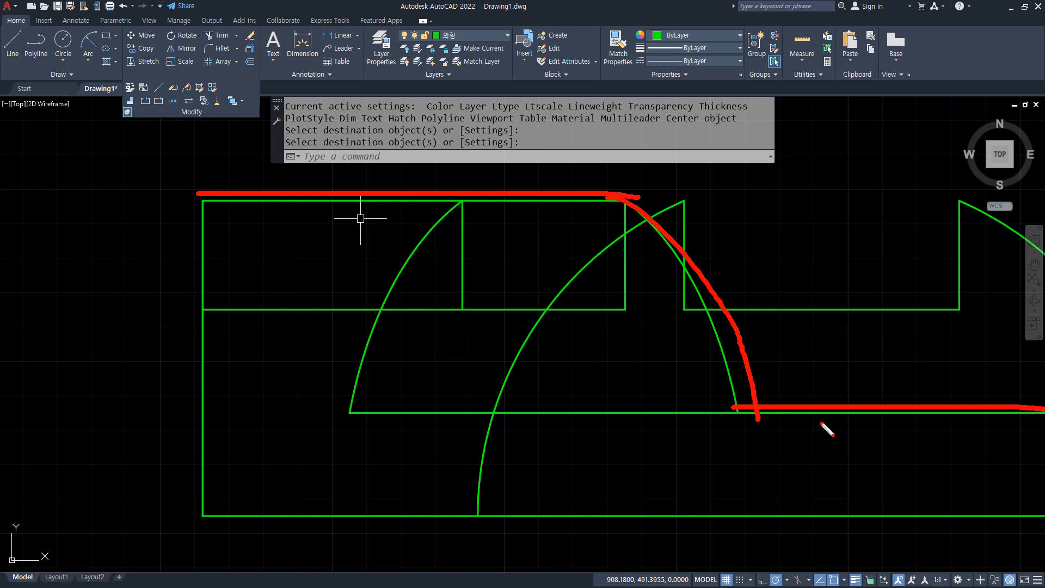
mouse_move(633, 490)
left_mouse_down()
mouse_move(459, 272)
mouse_move(674, 415)
mouse_move(561, 486)
left_mouse_up()
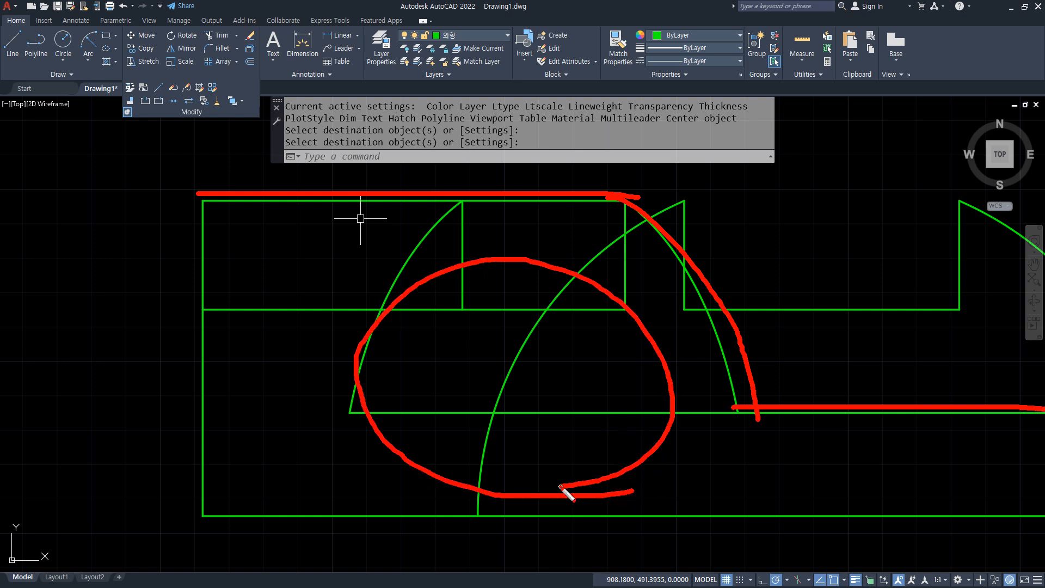
key("Escape")
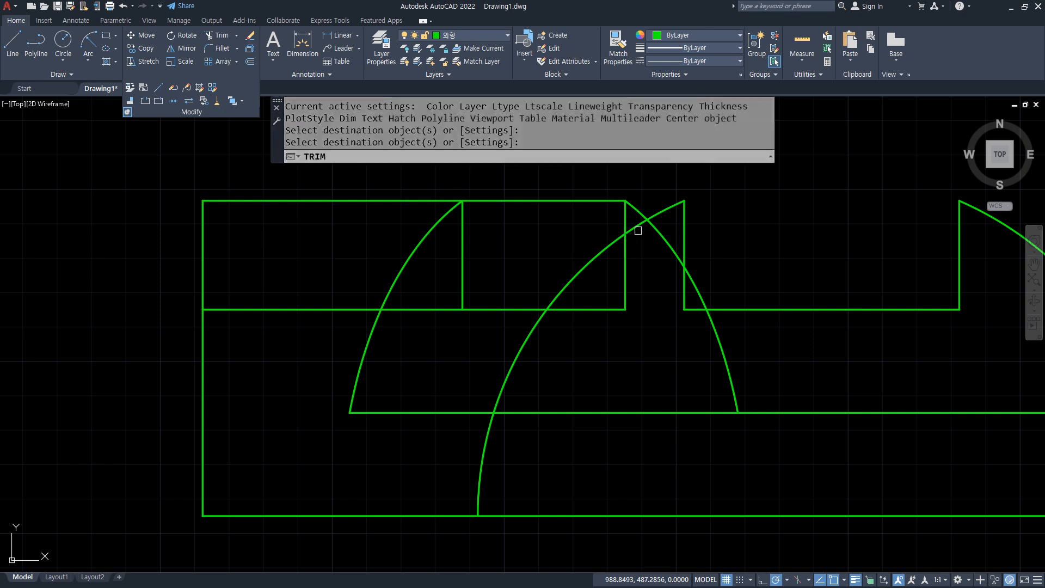
Split the side view's large left arc at its crossing with the elliptical curve by trimming a piece and extending the lower part back
left_click(637, 229)
key("space")
type("ex")
key("space")
left_click(614, 242)
key("space")
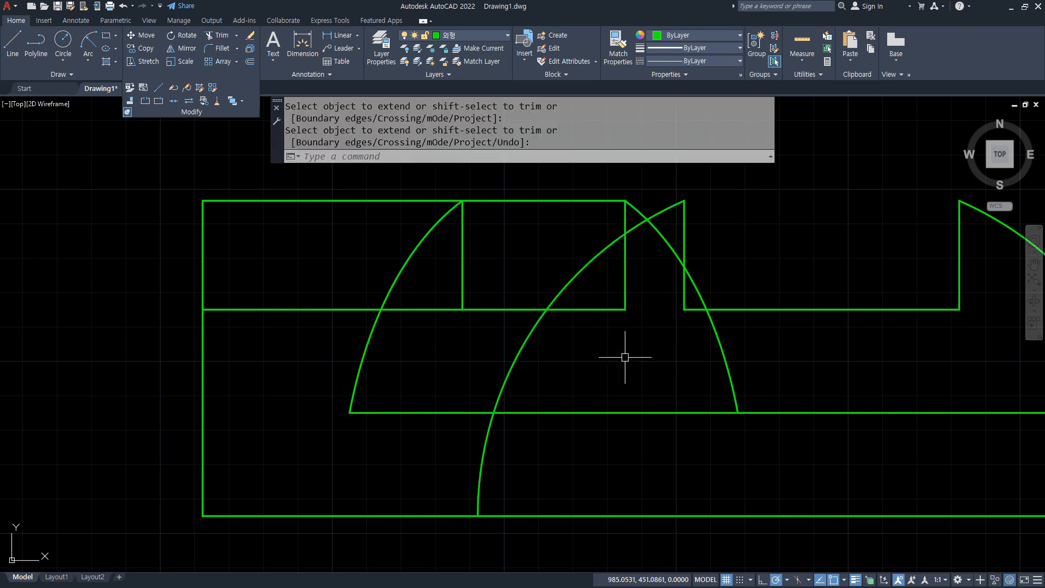
Split the side view's lower horizontal line at the right curve's foot by trimming its middle portion and extending the left remainder back
type("tr")
key("space")
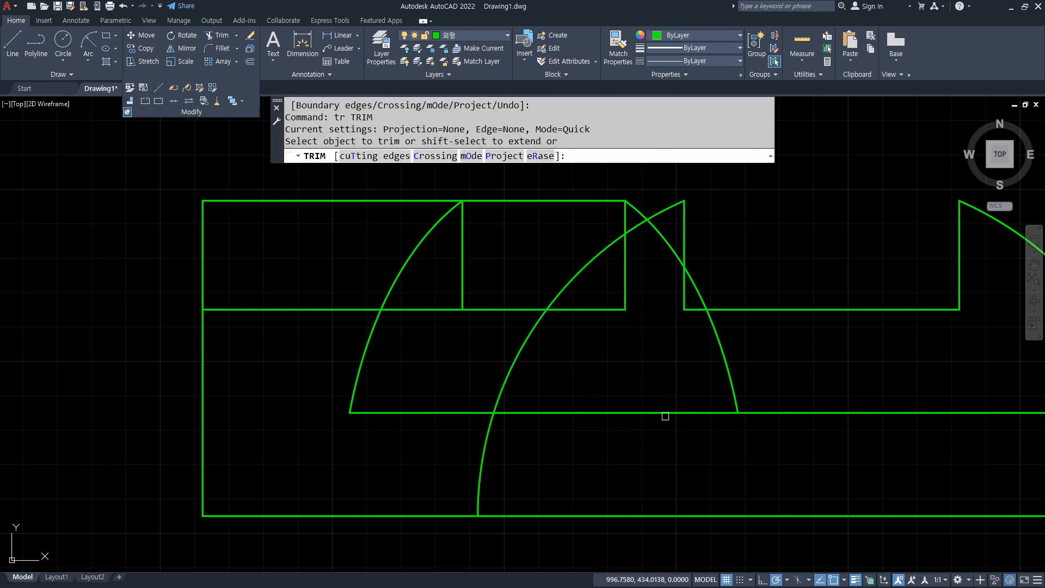
mouse_move(664, 419)
left_mouse_down()
mouse_move(655, 410)
mouse_move(581, 427)
left_mouse_up()
type("e")
key("space")
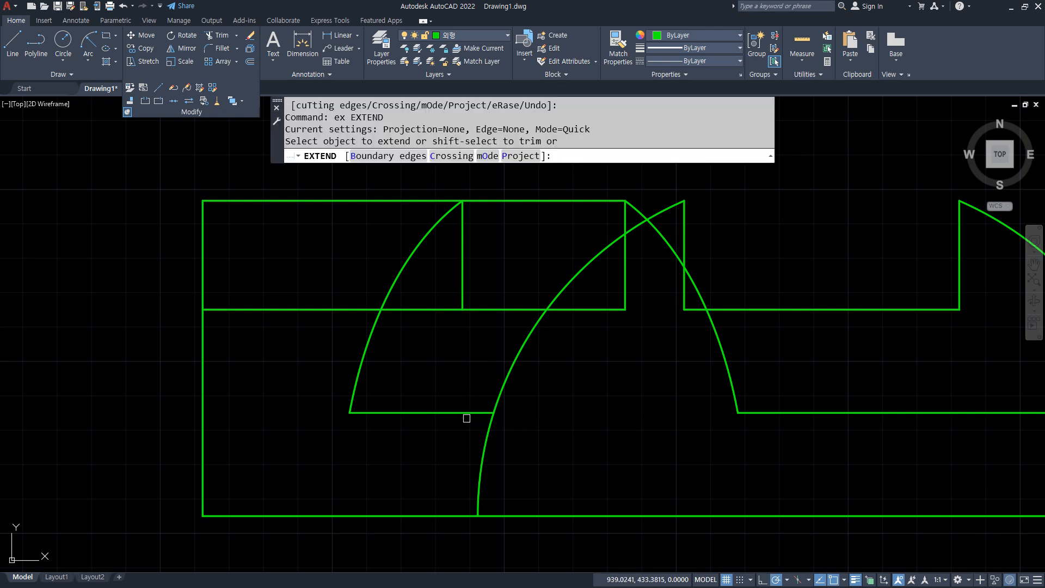
left_click(466, 413)
key("space")
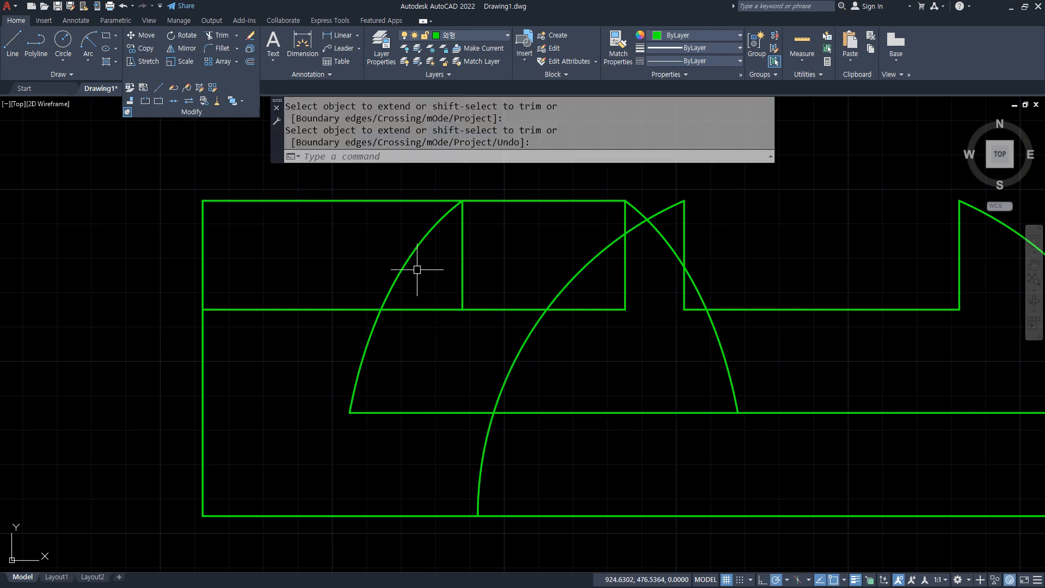
Move the side view's leftmost elliptical curve to the yellow hidden-line layer
left_click(415, 269)
left_click(338, 235)
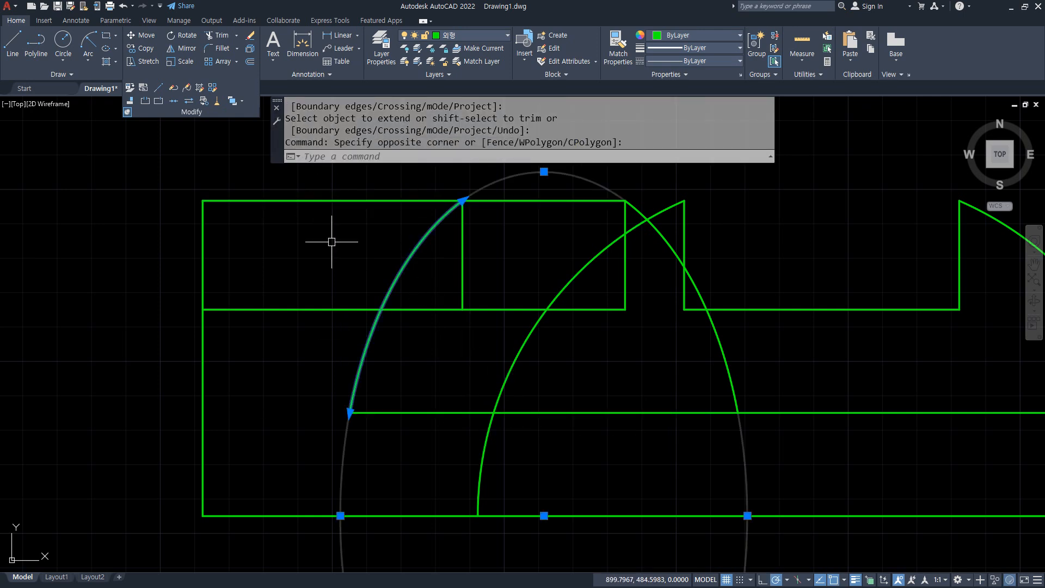
left_click(489, 35)
left_click(457, 76)
key("Escape")
key("Escape")
type("na")
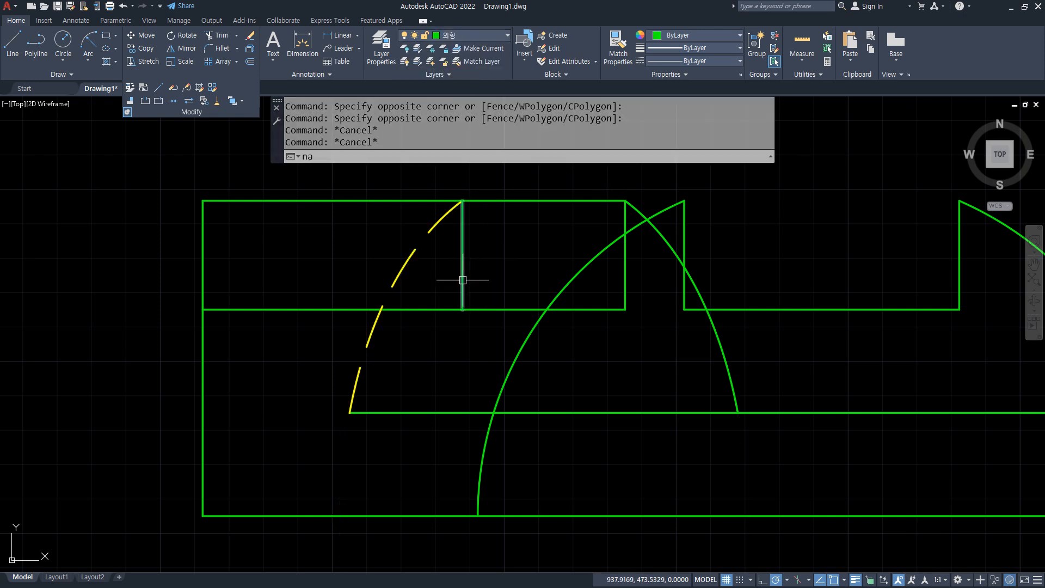
key("space")
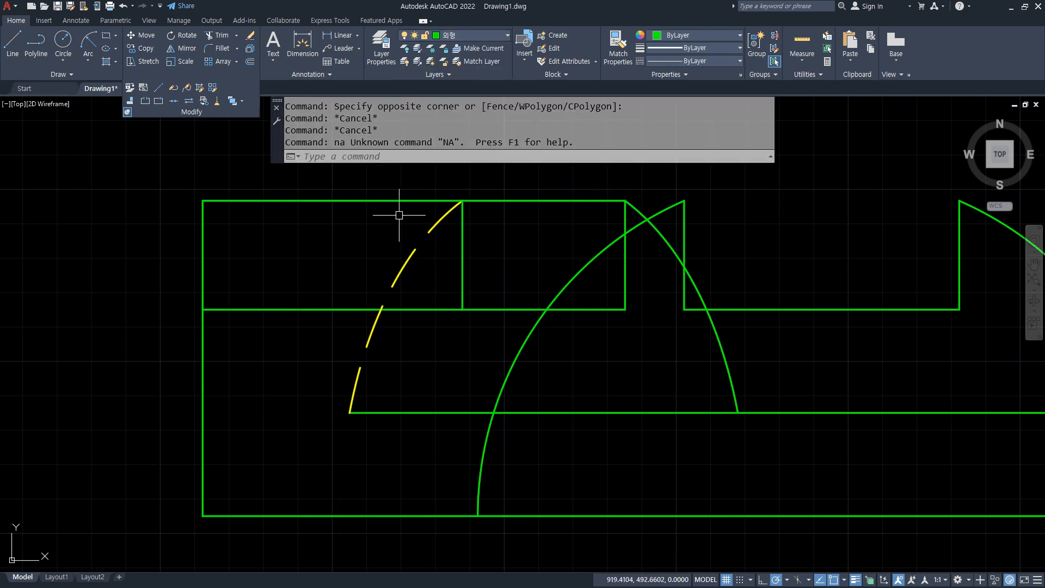
Match the leftmost hidden curve's properties onto the side view's two left verticals, left 60 line, large arc's lower part and lower line's left part
type("ma")
key("space")
left_click(400, 266)
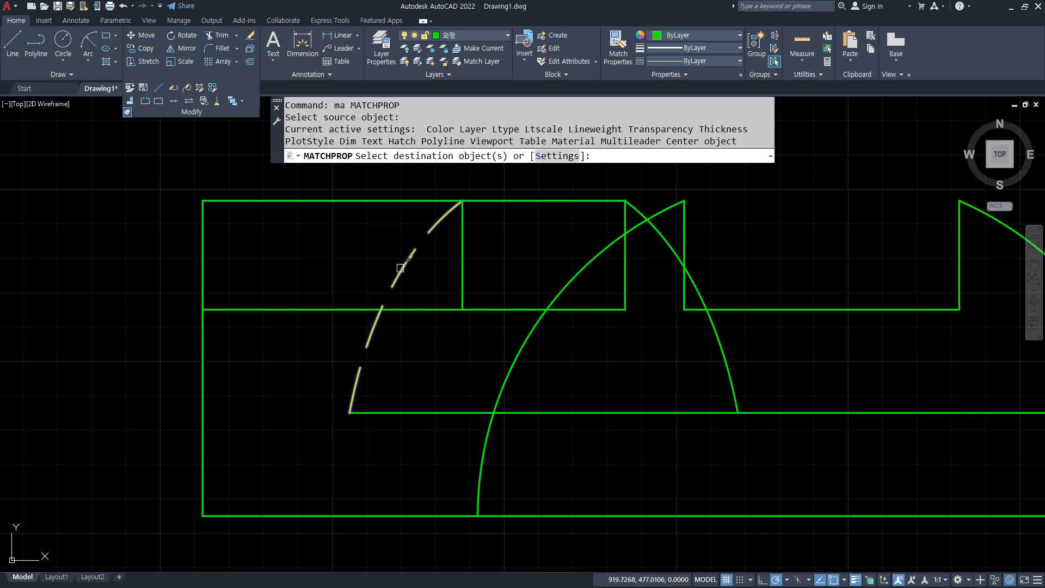
left_click(468, 320)
left_click(442, 286)
left_click(630, 327)
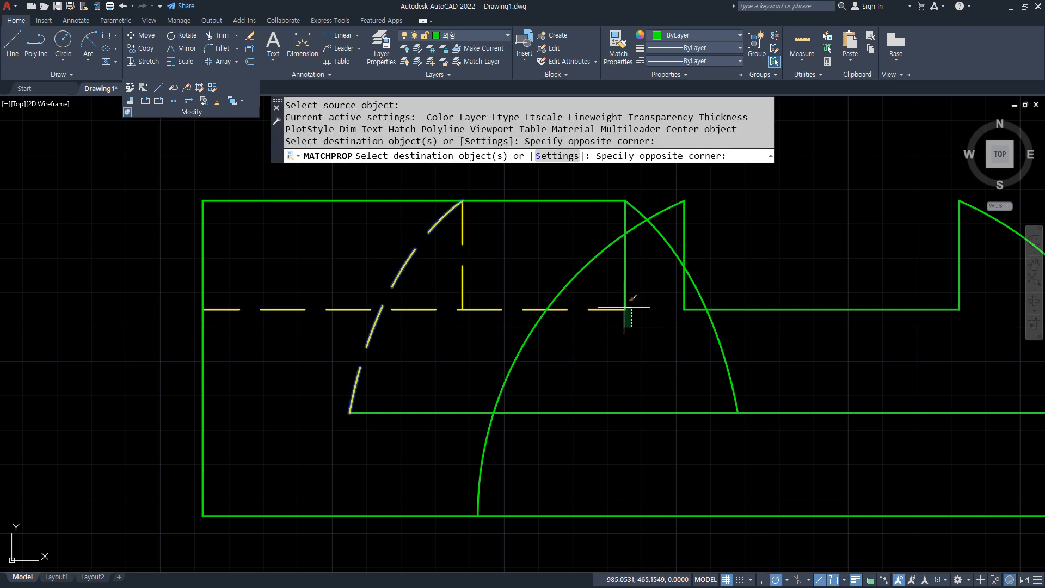
left_click(606, 291)
left_click(595, 262)
left_click(526, 412)
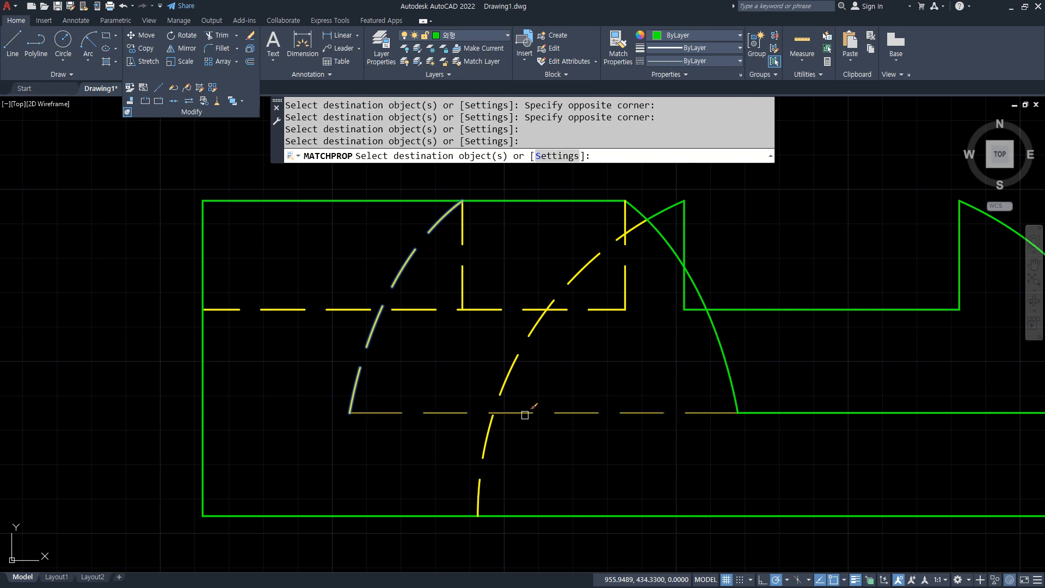
key("space")
Trim the side view's left groove wall below the elliptical curve and redraw that portion as a separate line down to the 60 line
scroll(695, 284, "up", 2)
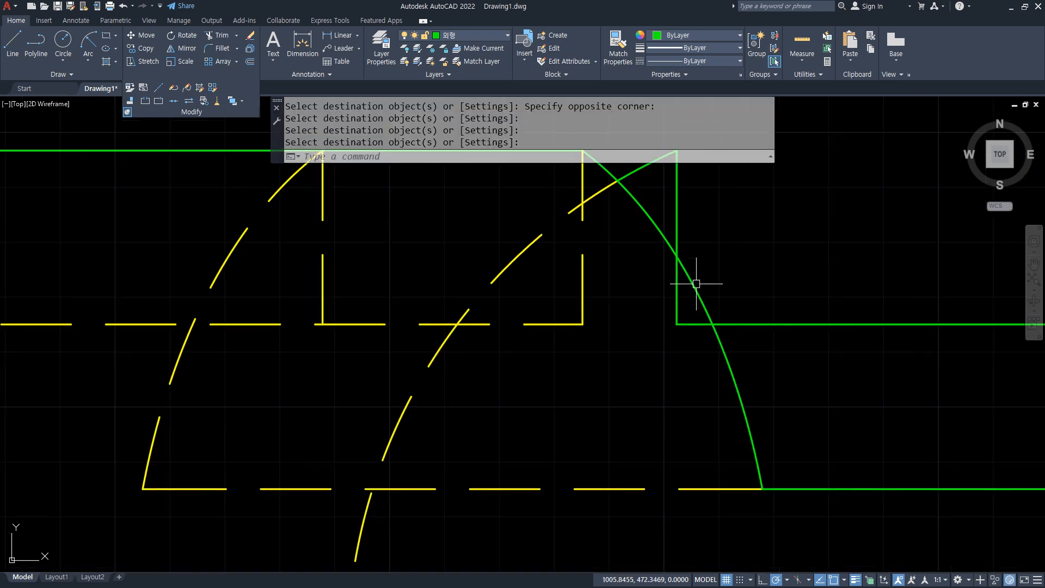
type("tr")
key("space")
left_click(675, 300)
key("space")
type("l")
key("space")
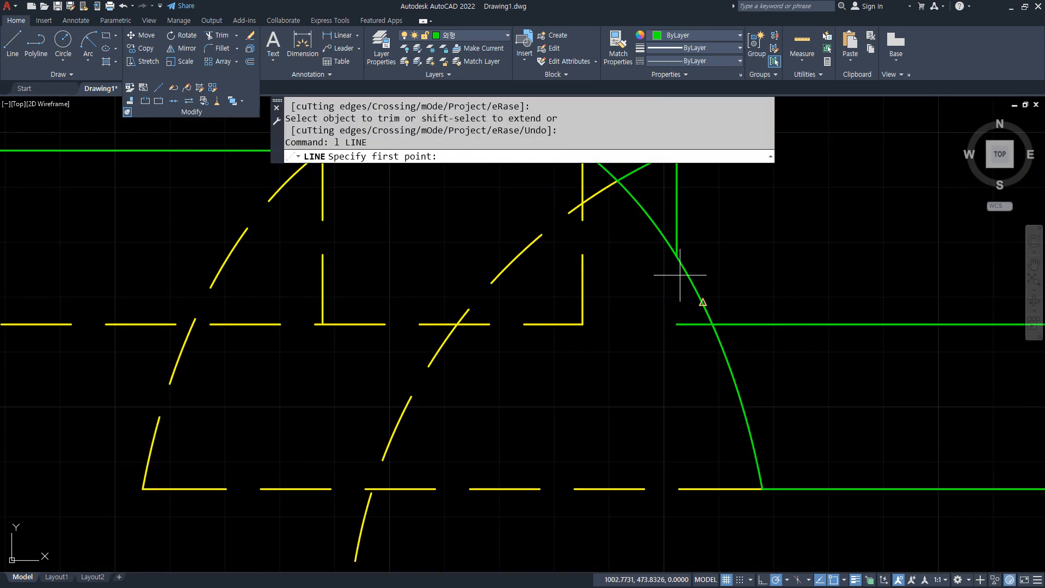
left_click(676, 256)
left_click(676, 324)
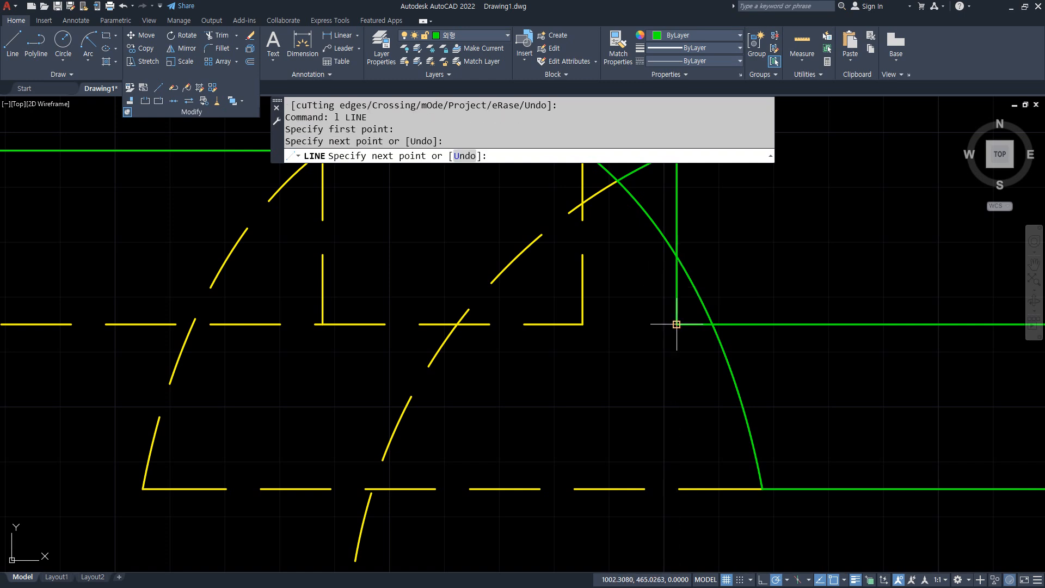
Trim the side view's groove floor between its left wall and the elliptical curve, and redraw that portion as a separate line
type("tr")
key("space")
left_click(689, 324)
key("space")
type("l")
key("space")
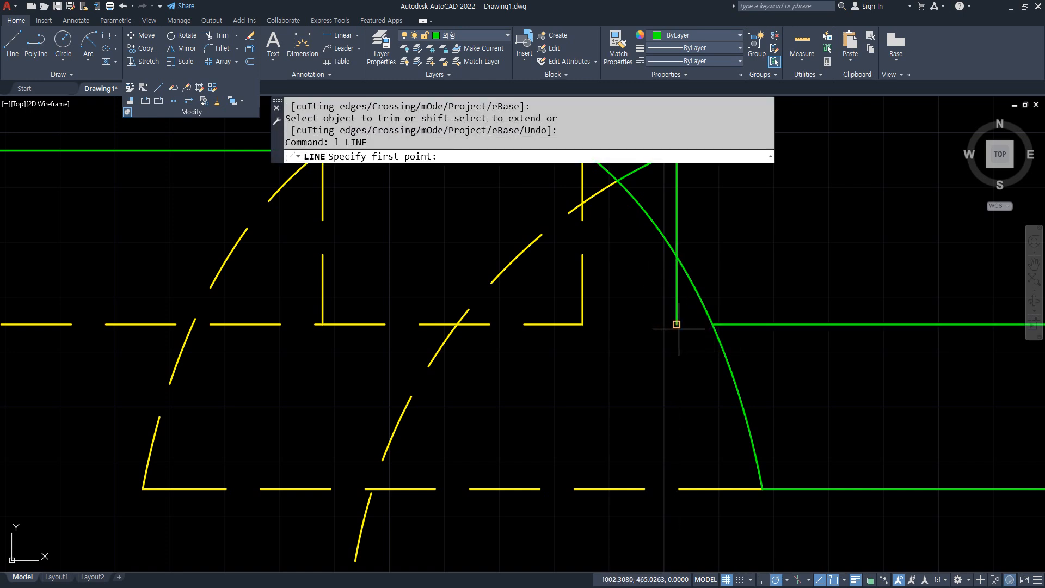
left_click(676, 325)
left_click(711, 325)
key("space")
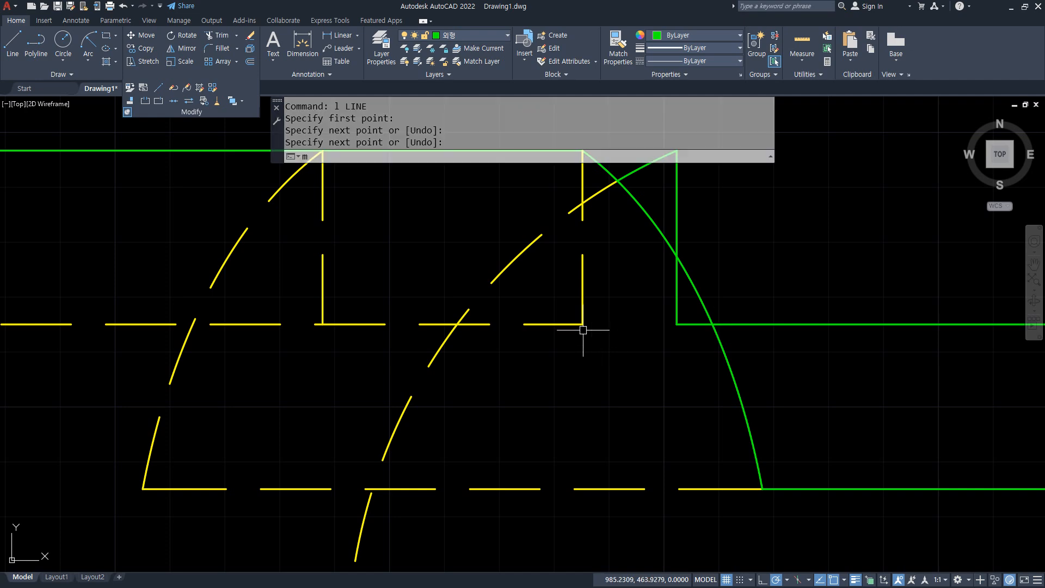
Match the yellow hidden line's properties onto the redrawn wall and floor segments at the side view groove's lower-left corner
type("ma")
key("space")
left_click(572, 321)
left_click(688, 338)
left_click(662, 285)
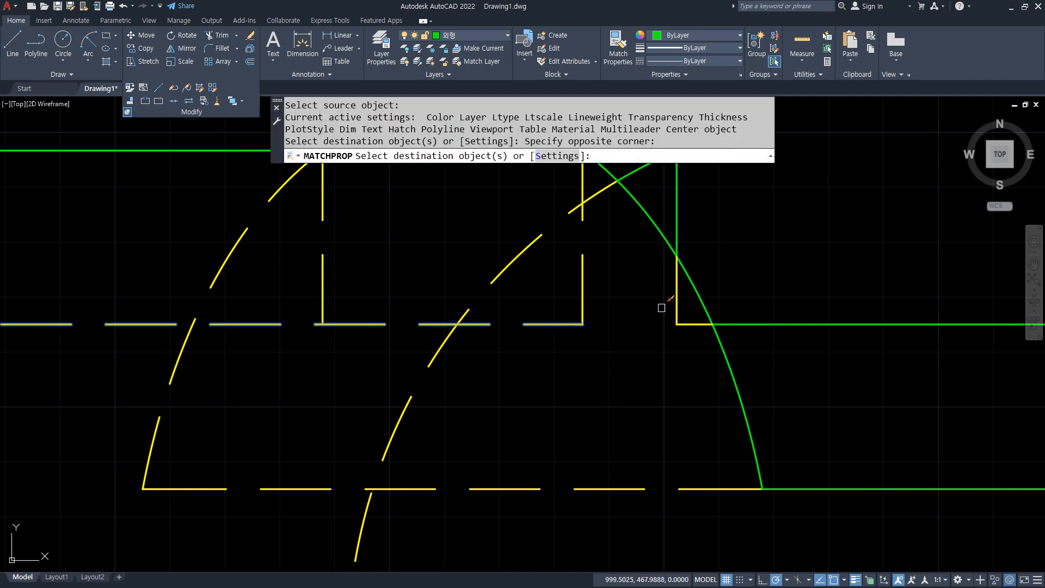
key("space")
scroll(625, 341, "down", 2)
scroll(625, 340, "down", 3)
middle_click_drag(481, 388, 670, 480)
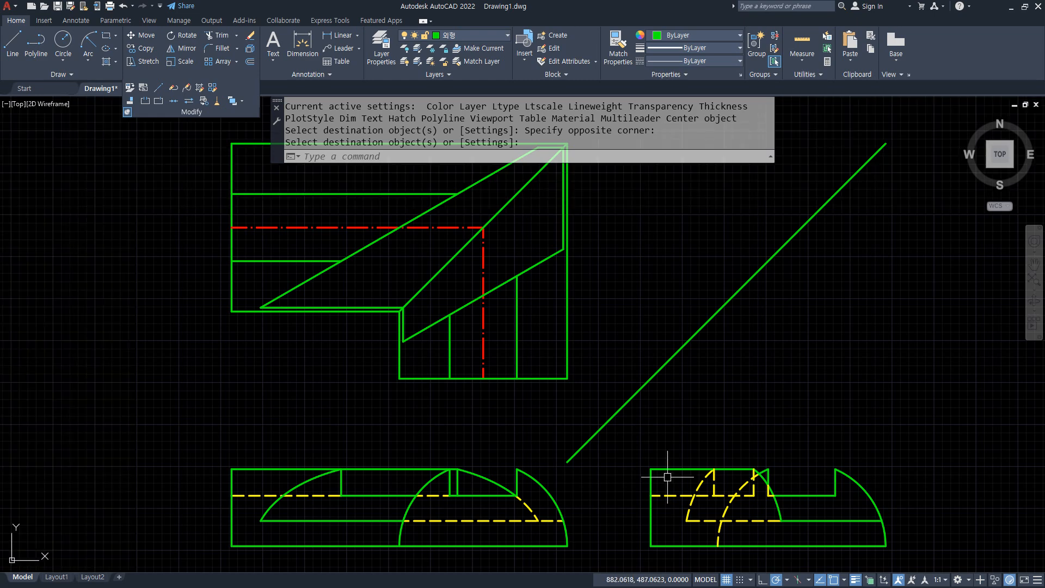
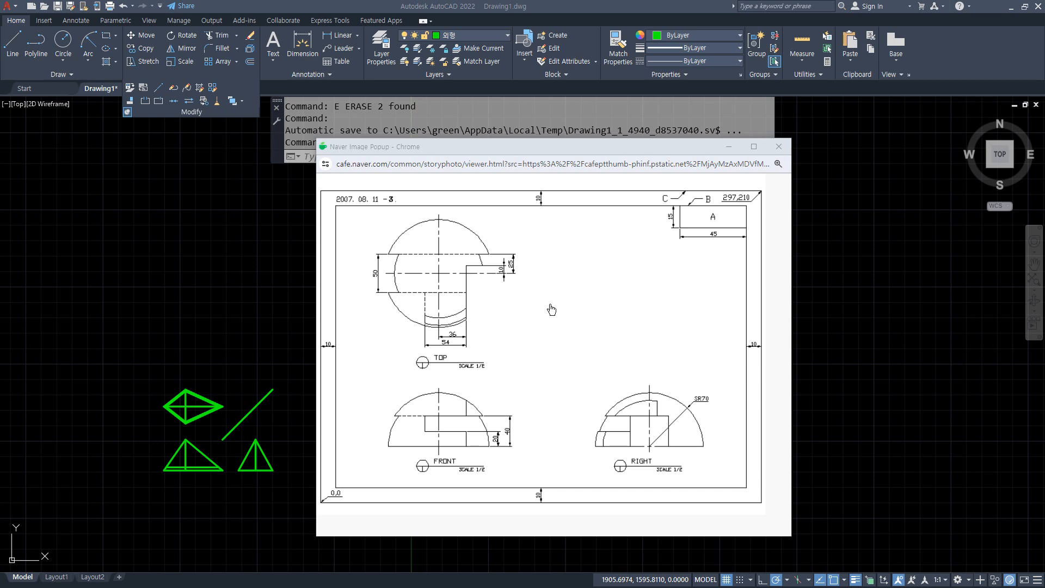
Draw horizontal, vertical and 45° construction lines through one common point in the empty area beside the previous exercise's views
left_click_drag(577, 150, 0, 150)
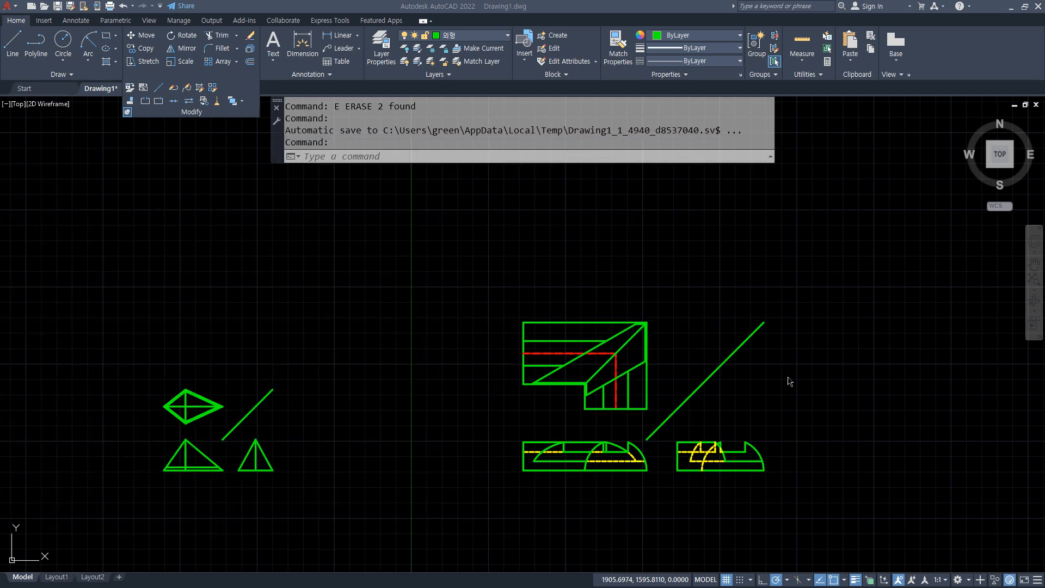
middle_click_drag(955, 448, 455, 395)
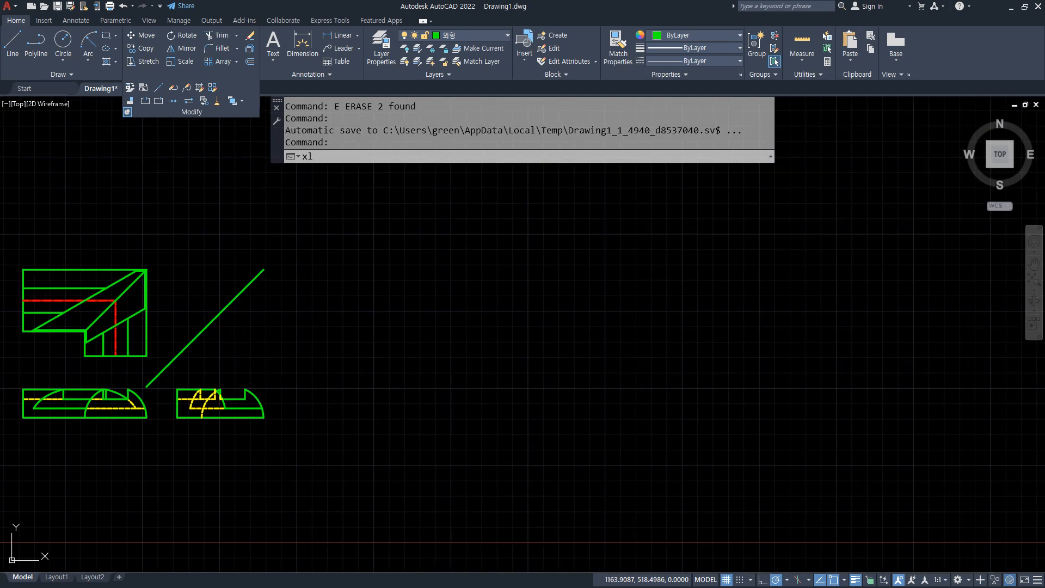
key("Return")
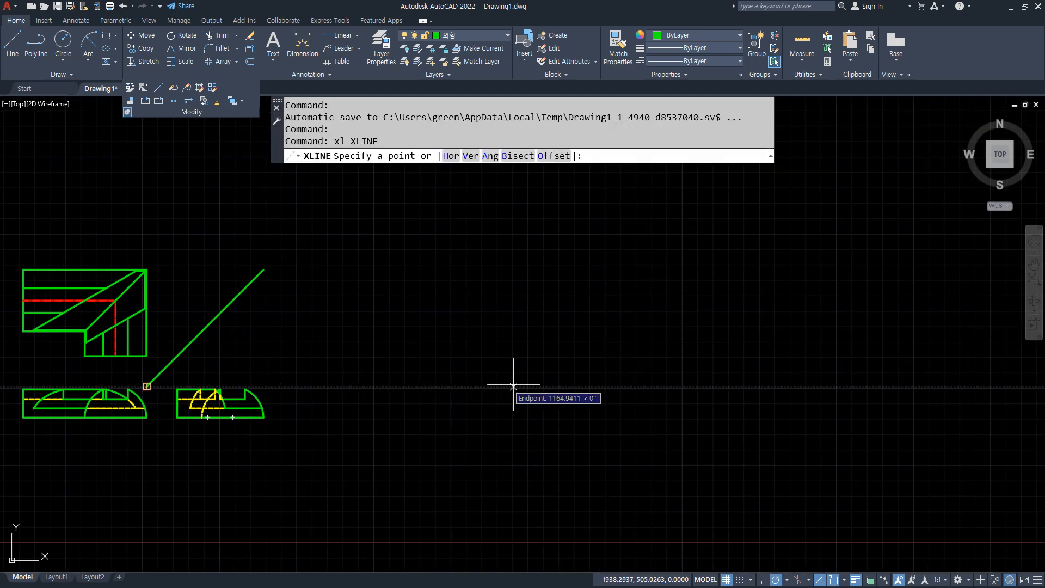
left_click(517, 386)
left_click(687, 388)
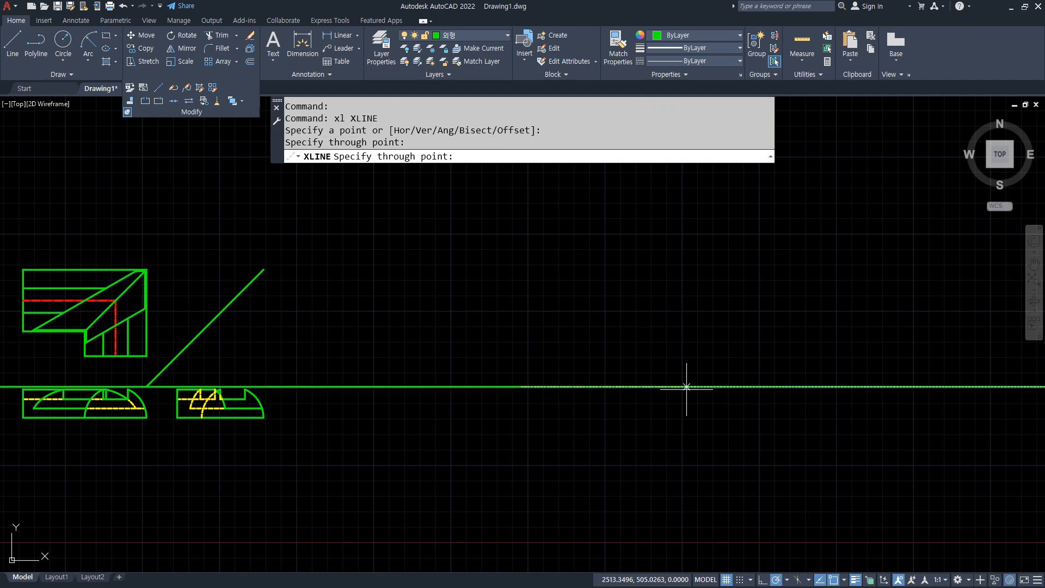
left_click(520, 300)
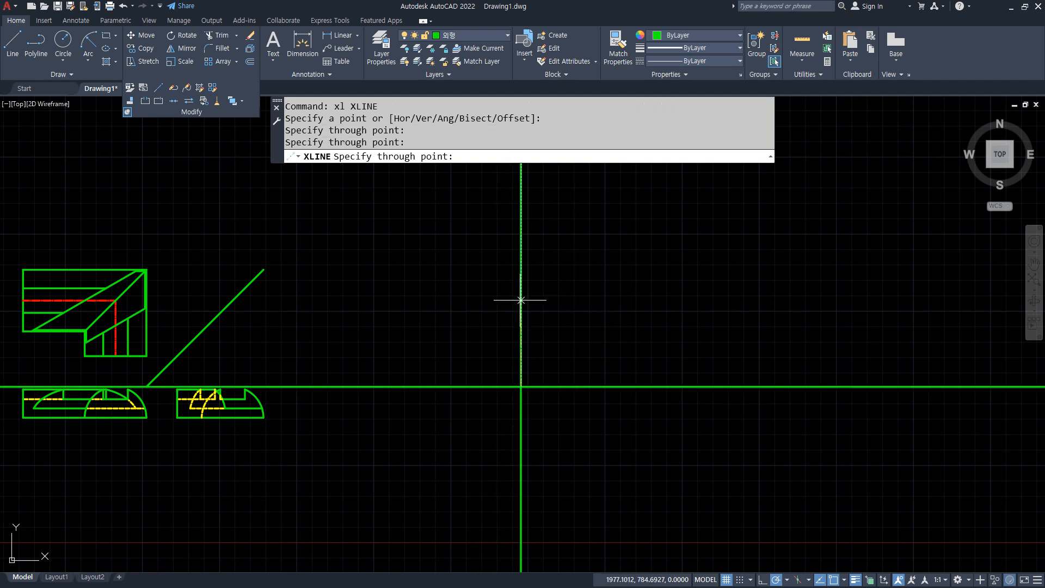
left_click(568, 335)
key("Return")
Trim the part of the 45° construction line that extends below the horizontal construction line
type("tr")
key("Return")
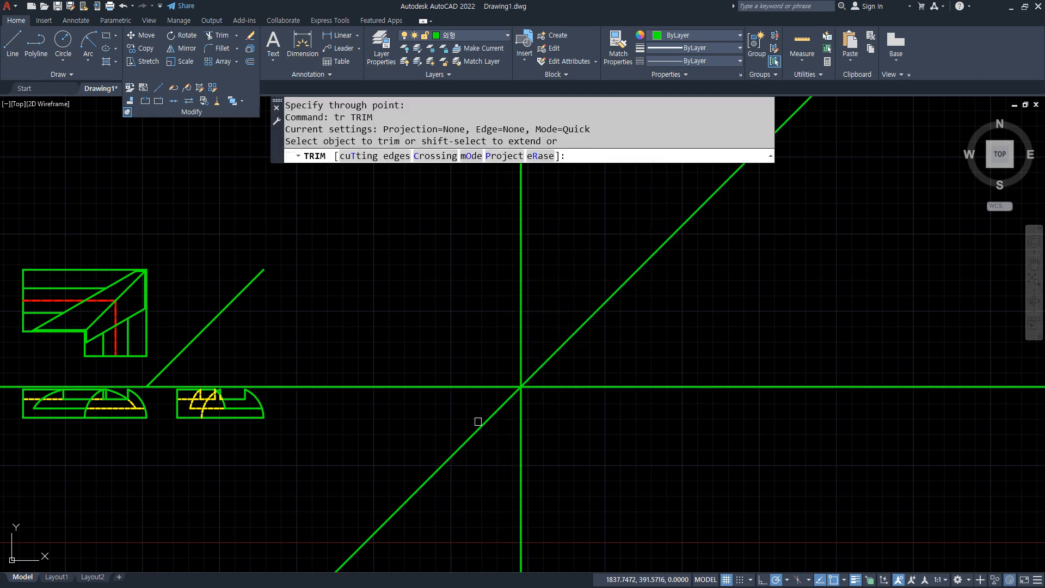
left_click_drag(478, 422, 478, 452)
scroll(477, 459, "up", 4)
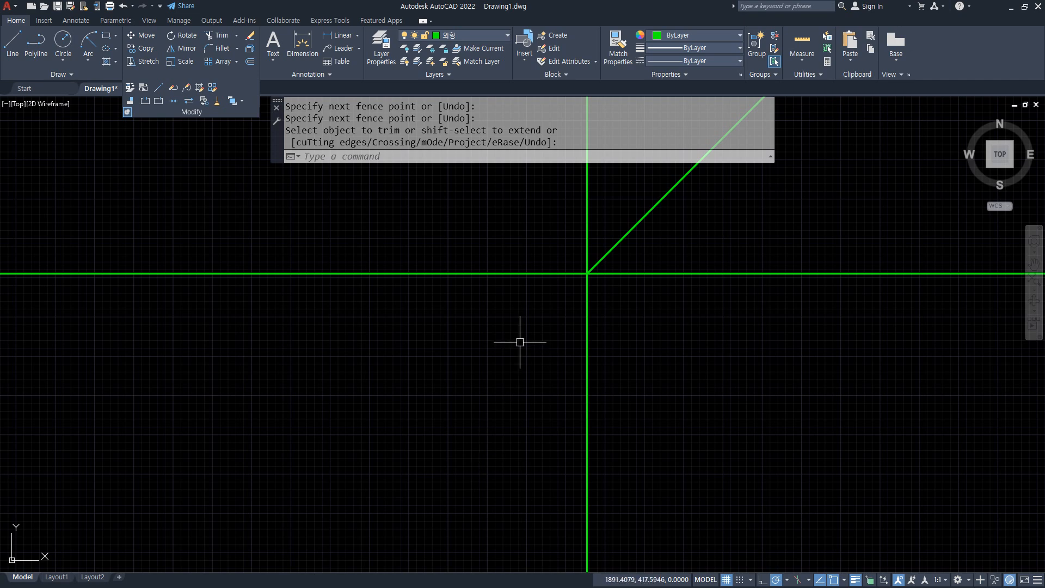
Check the reference drawing's SR70 radius, and offset the vertical construction line 70 leftward twice and the horizontal one 70 downward
left_click_drag(0, 150, 451, 131)
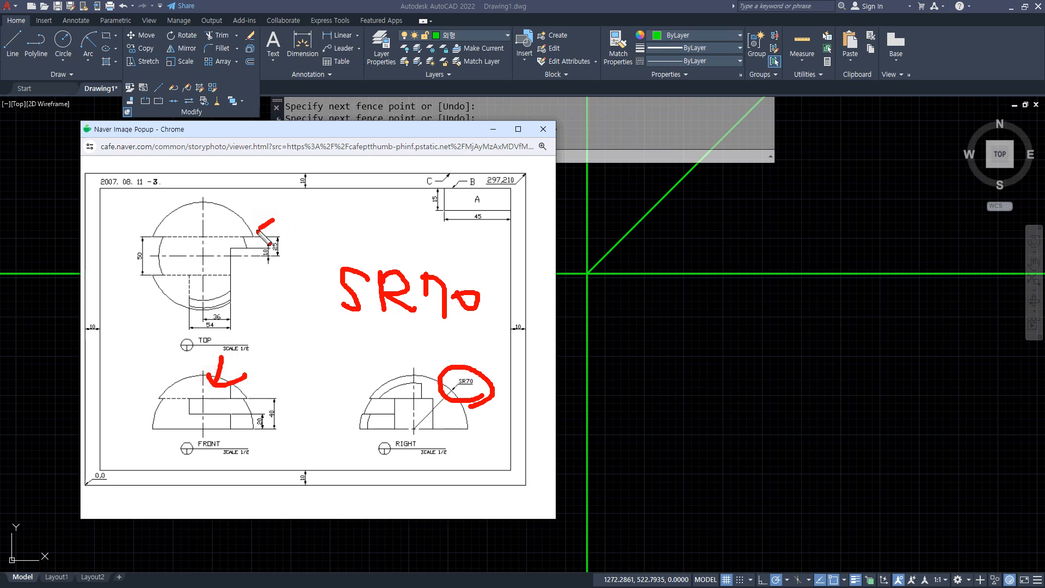
key("Escape")
left_click_drag(338, 132, 0, 162)
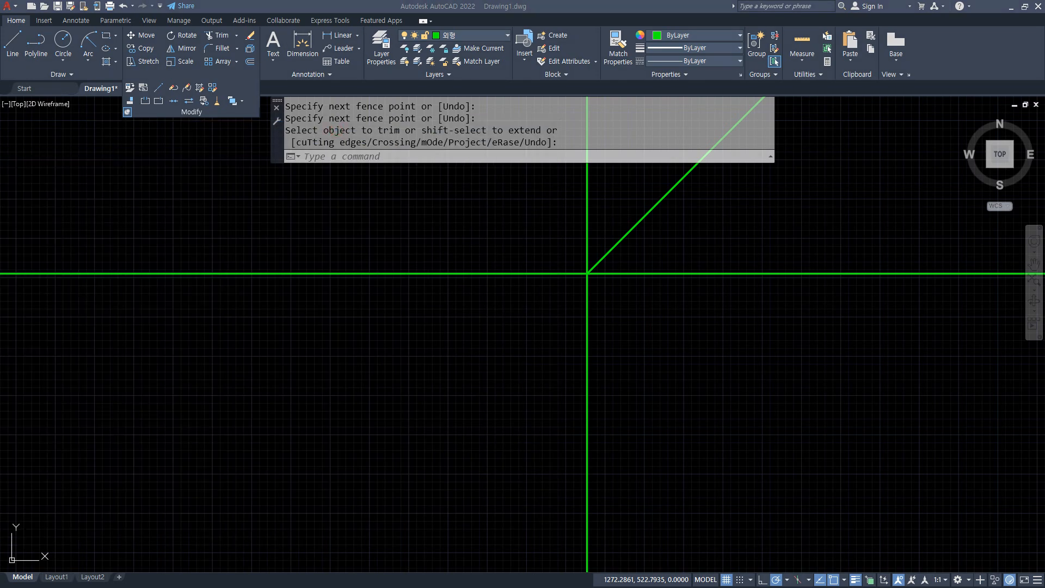
type("o")
key("Return")
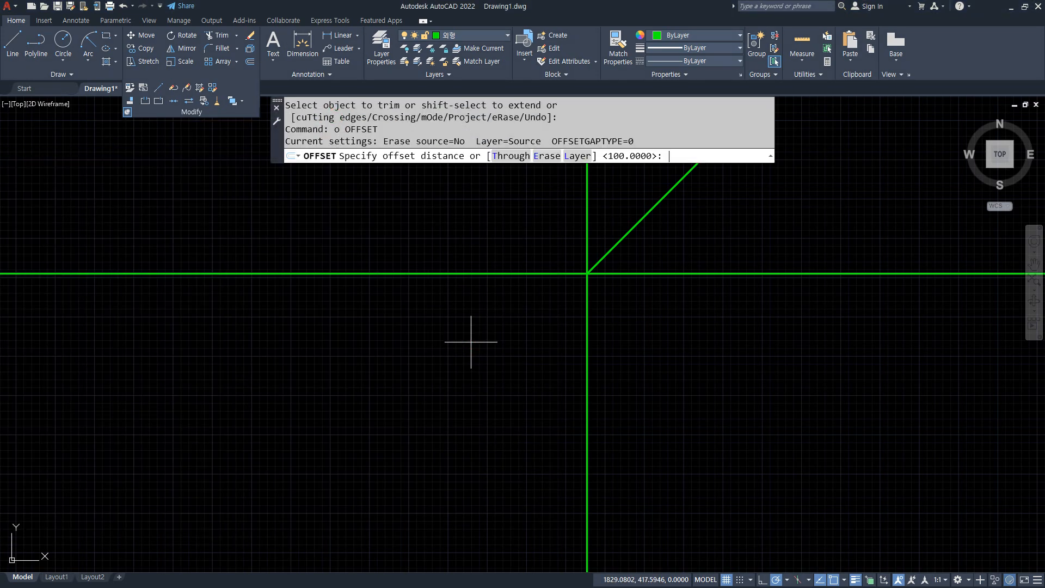
key("Return")
left_click(586, 314)
left_click(486, 312)
left_click(490, 274)
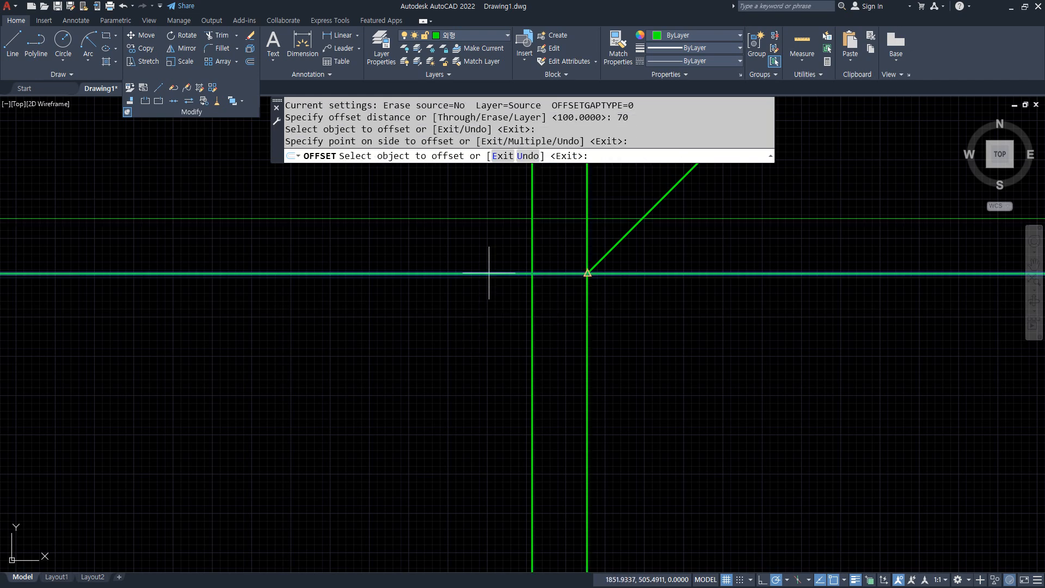
left_click(523, 301)
left_click(531, 302)
left_click(462, 370)
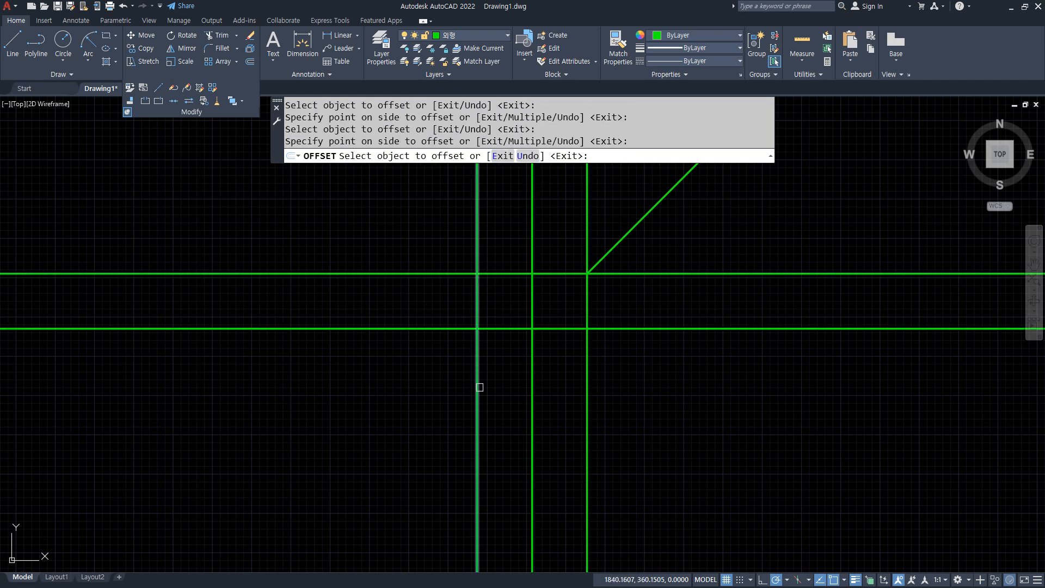
middle_click_drag(478, 385, 451, 408)
key("Return")
Try to trim the construction lines' overhangs with a quick fence around the grid
type("tr")
key("Return")
left_click_drag(618, 389, 323, 222)
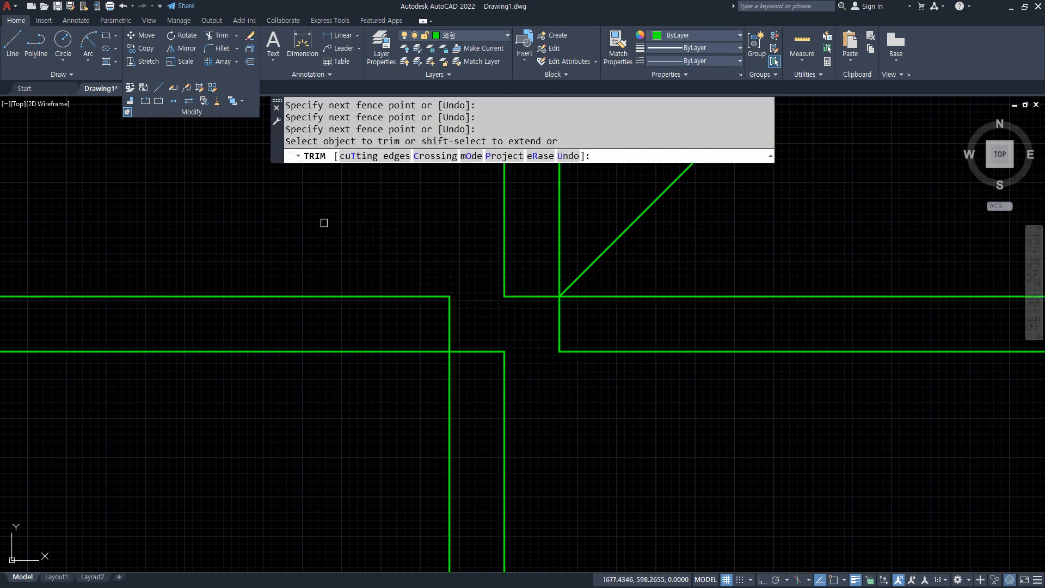
key("Escape")
key("ctrl+z")
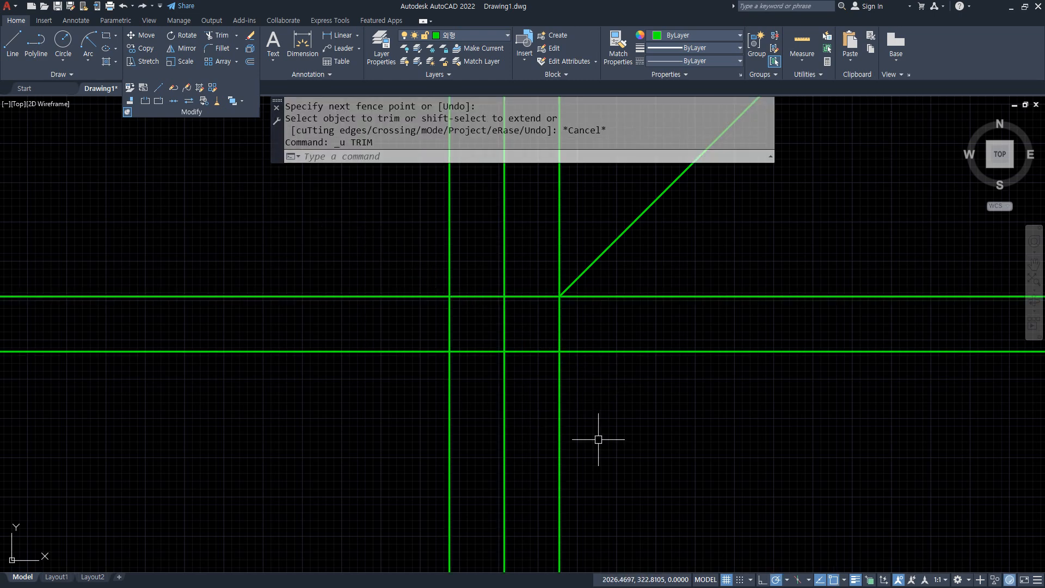
Trim the construction lines below and to the left of the grid with a fence, using all lines as cutting edges
type("tr")
key("Return")
left_click(374, 156)
left_click(687, 415)
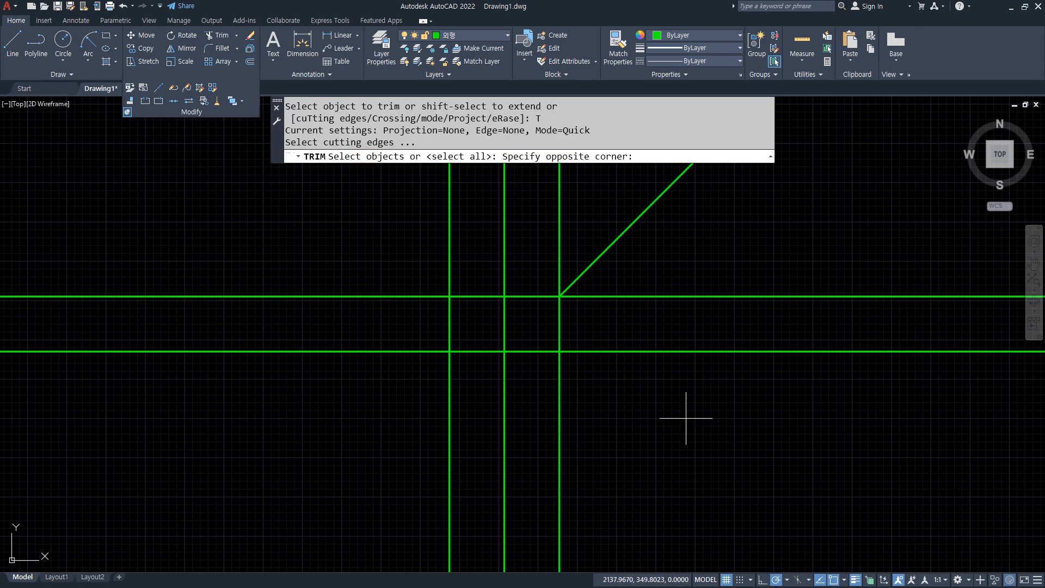
left_click(330, 214)
key("Return")
type("f")
key("Return")
left_click(695, 435)
left_click(368, 434)
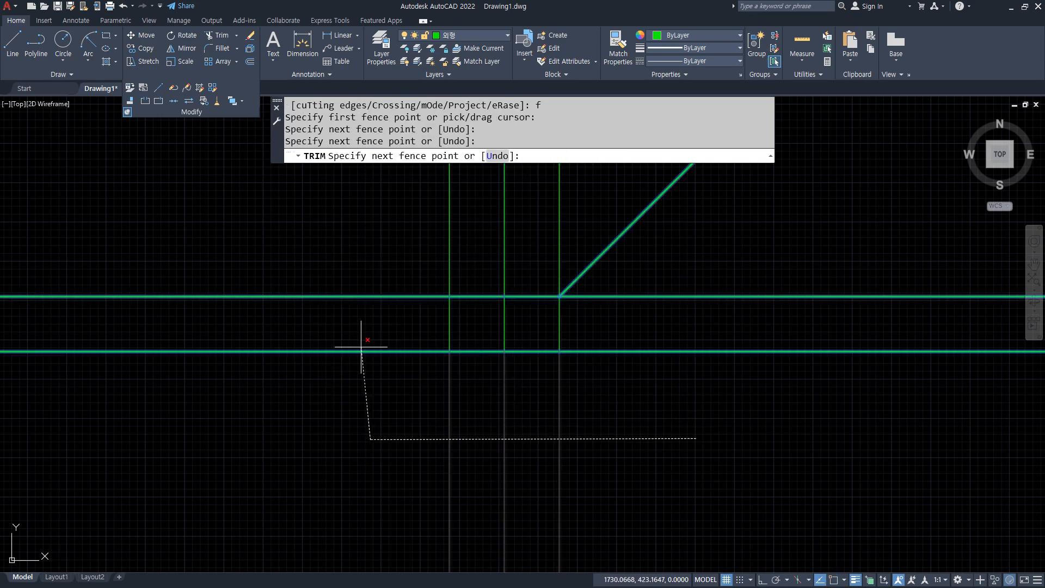
left_click(323, 234)
key("Return")
middle_click_drag(429, 304, 345, 346)
key("Escape")
Draw a horizontal line across the verticals to the 45° line, continuing vertically down to the lowest horizontal line
scroll(403, 322, "up", 2)
middle_click_drag(403, 322, 278, 334)
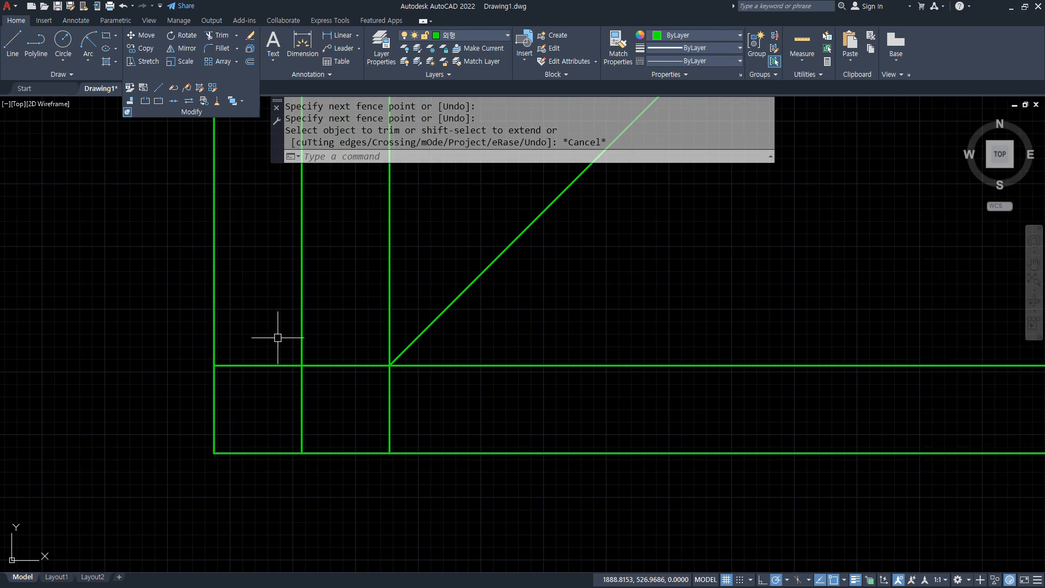
type("l")
key("Return")
left_click(143, 297)
left_click(456, 298)
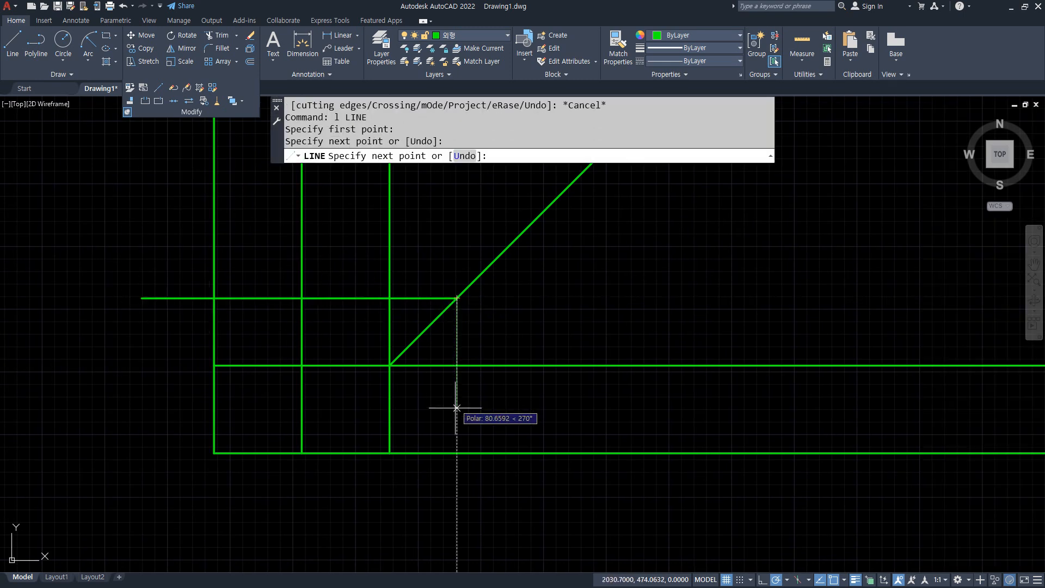
left_click(457, 453)
key("Return")
Offset the side view's left vertical line 70 to the right twice
type("o")
key("Return")
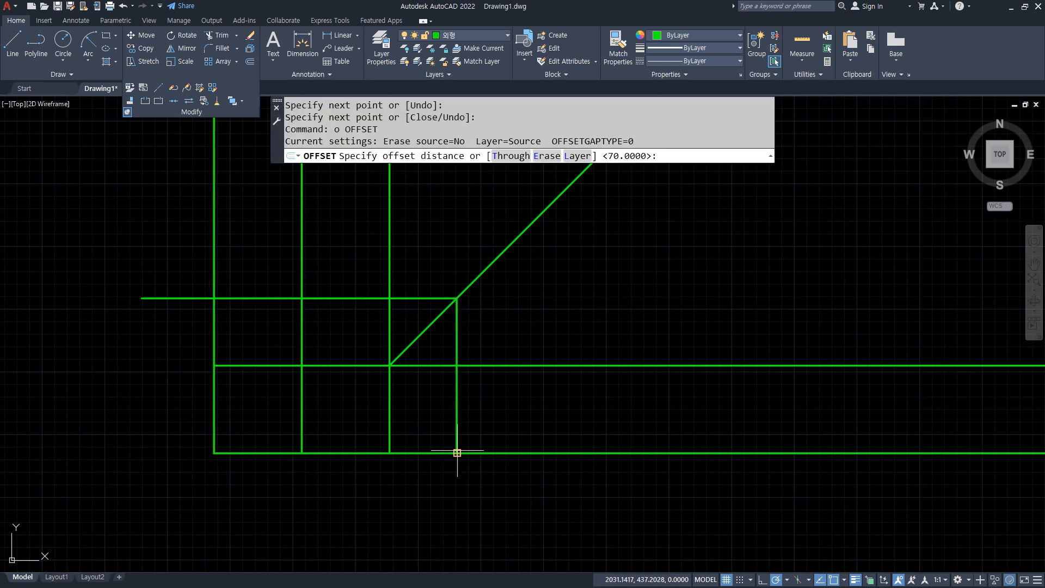
type("70")
key("Return")
left_click(457, 422)
left_click(522, 420)
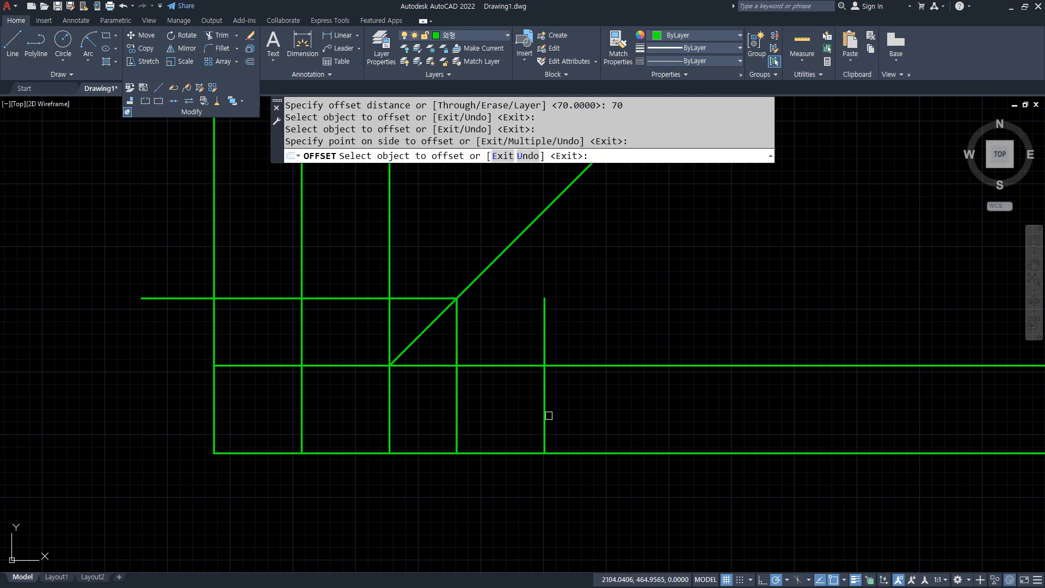
left_click(545, 421)
left_click(595, 415)
Offset the top view's lower horizontal line 70 upward twice
left_click(298, 298)
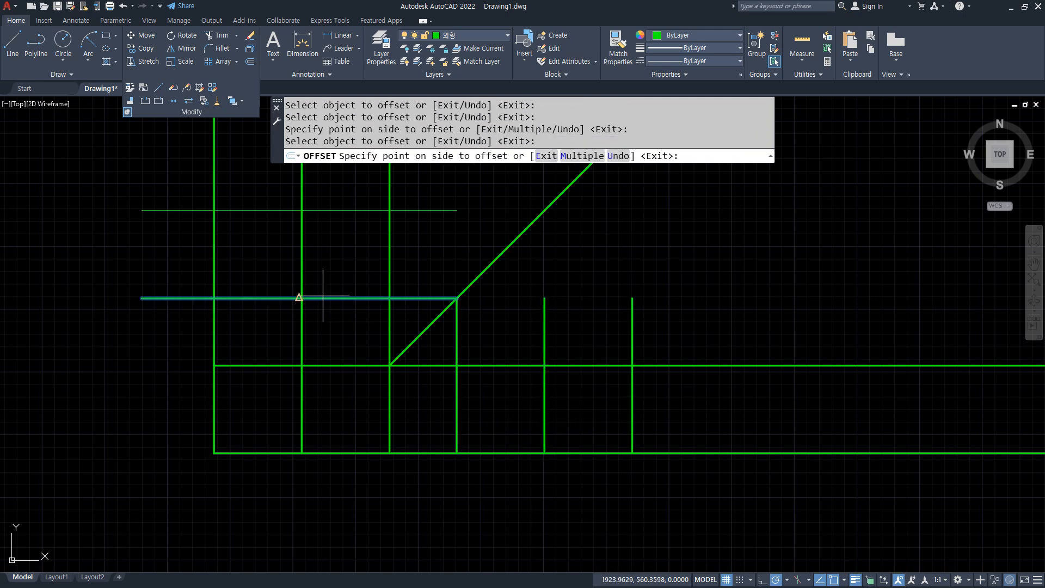
left_click(324, 243)
middle_click_drag(324, 244, 322, 294)
left_click(327, 261)
left_click(327, 240)
middle_click_drag(327, 240, 320, 270)
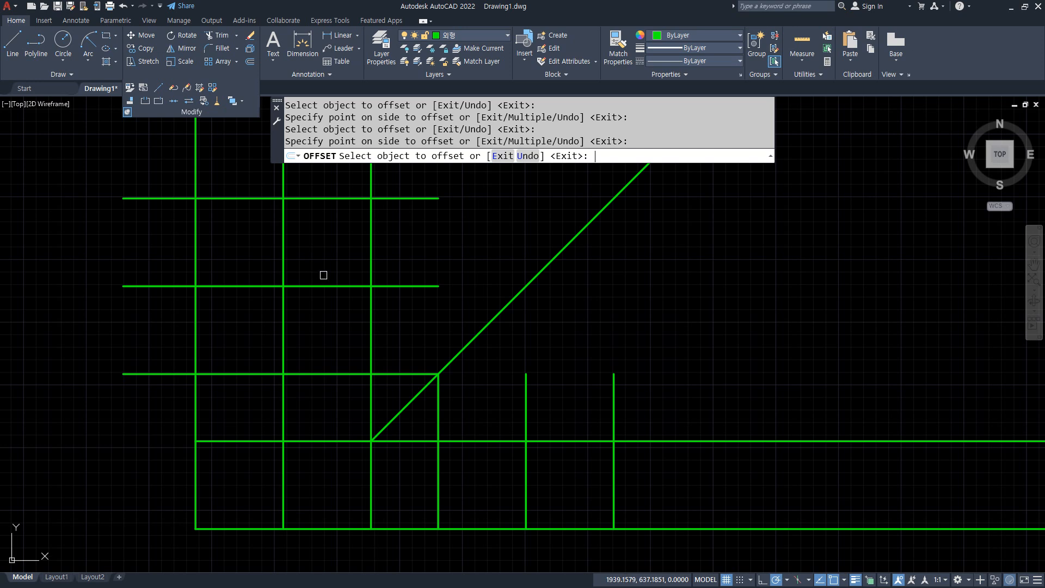
key("Return")
Join the rightmost side view vertical and the 45° line in a sharp corner using Fillet with radius 0
type("f")
key("Return")
left_click(614, 395)
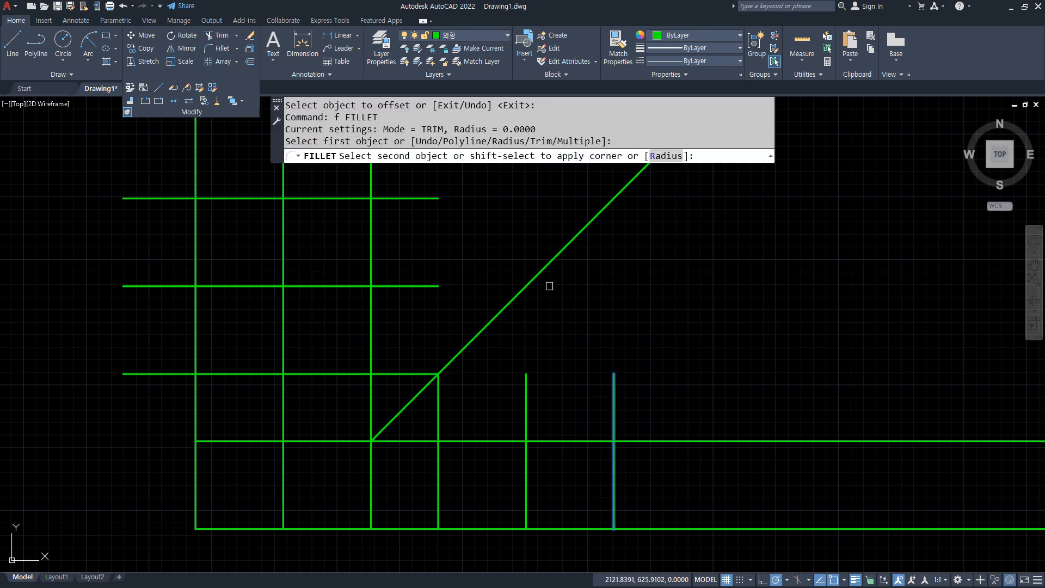
left_click(534, 277)
Trim all overhanging and connecting lines with one fence, leaving separate boxes for the top, front and side views
type("tr")
key("Return")
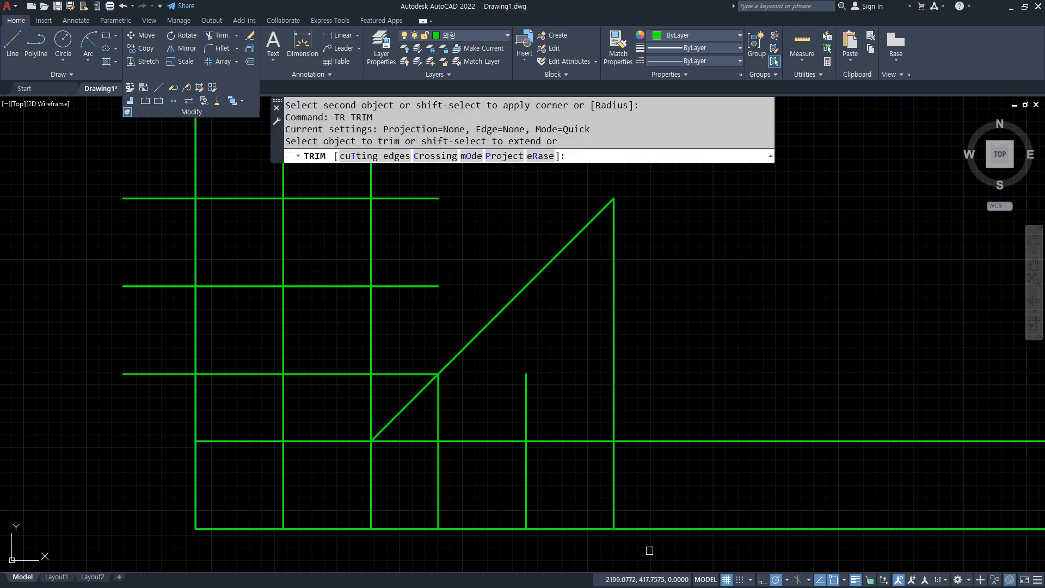
type("f")
key("Return")
left_click(697, 562)
left_click(696, 497)
left_click(696, 369)
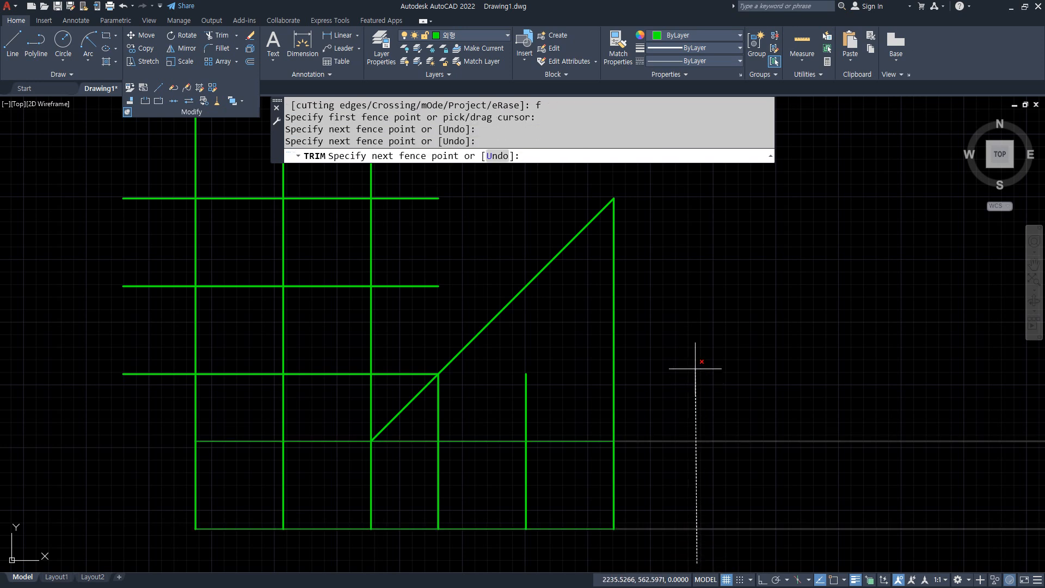
left_click(420, 425)
left_click(408, 551)
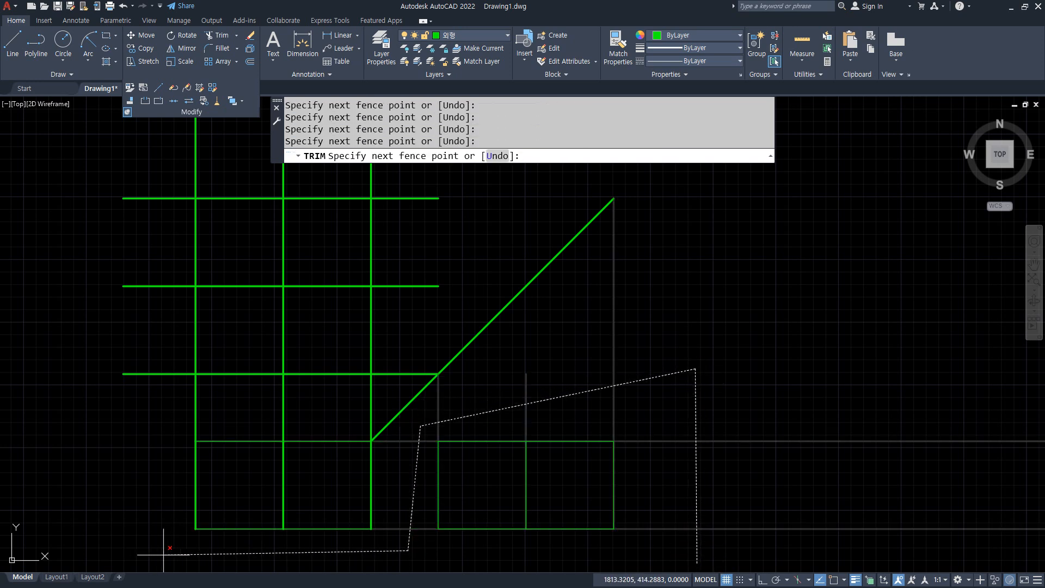
left_click(153, 410)
left_click(392, 392)
left_click(408, 188)
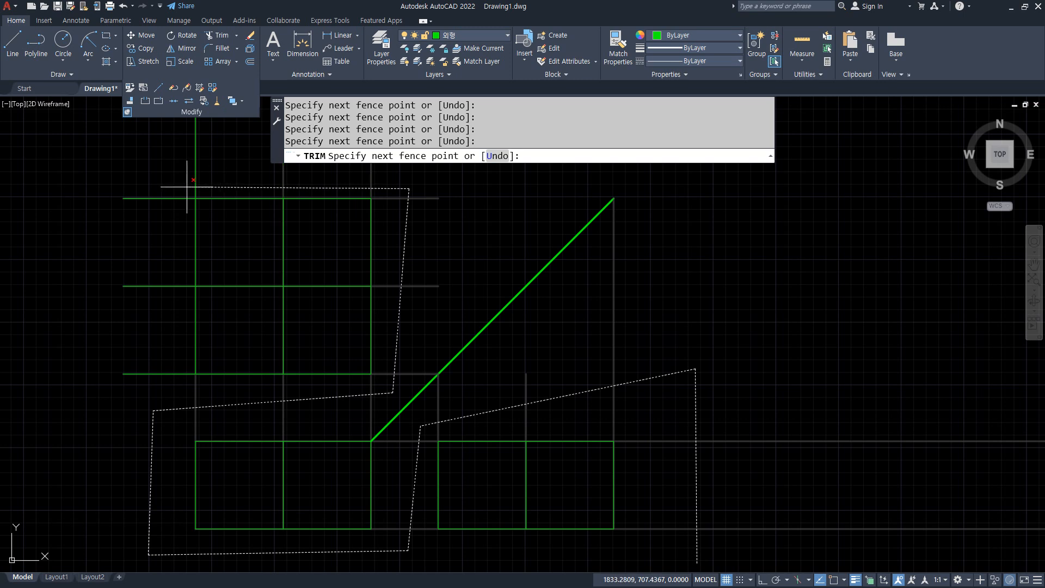
left_click(176, 186)
left_click(149, 403)
key("Return")
key("Return")
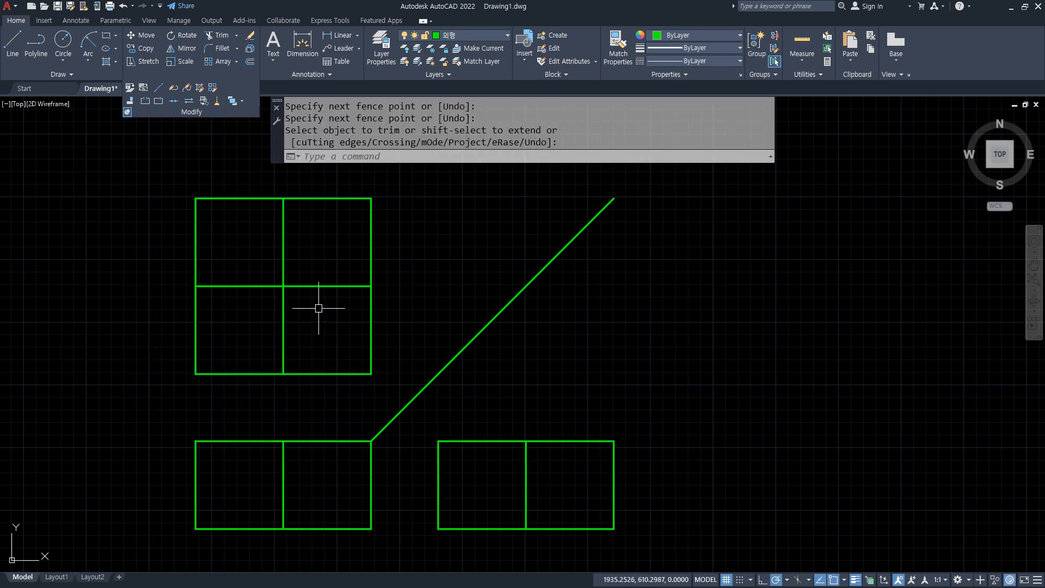
Put the top view's two middle lines and the front and side views' middle verticals on the 중심 layer
left_click(318, 308)
left_click(254, 258)
left_click(282, 502)
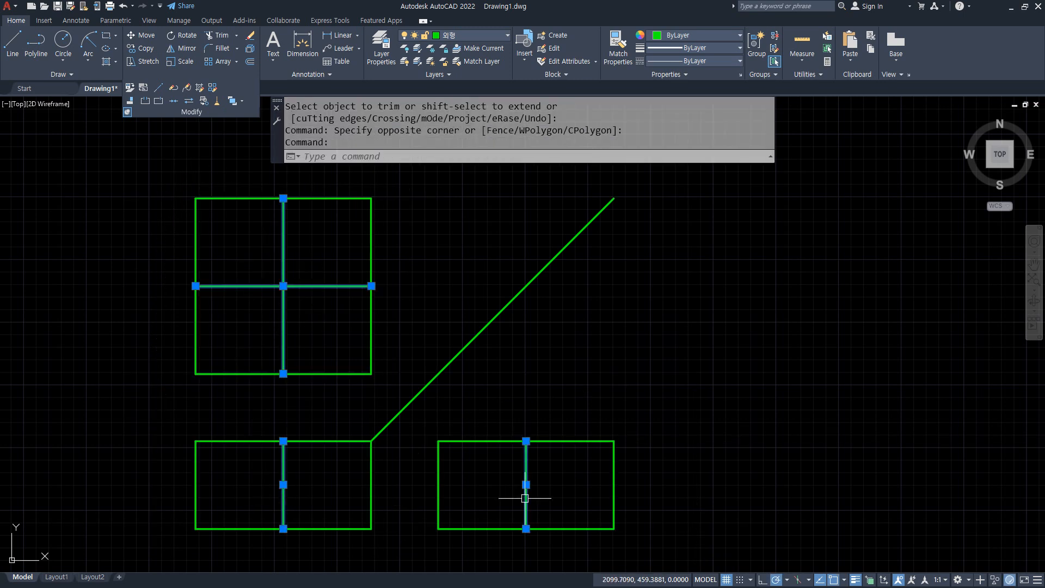
left_click(485, 38)
left_click(457, 49)
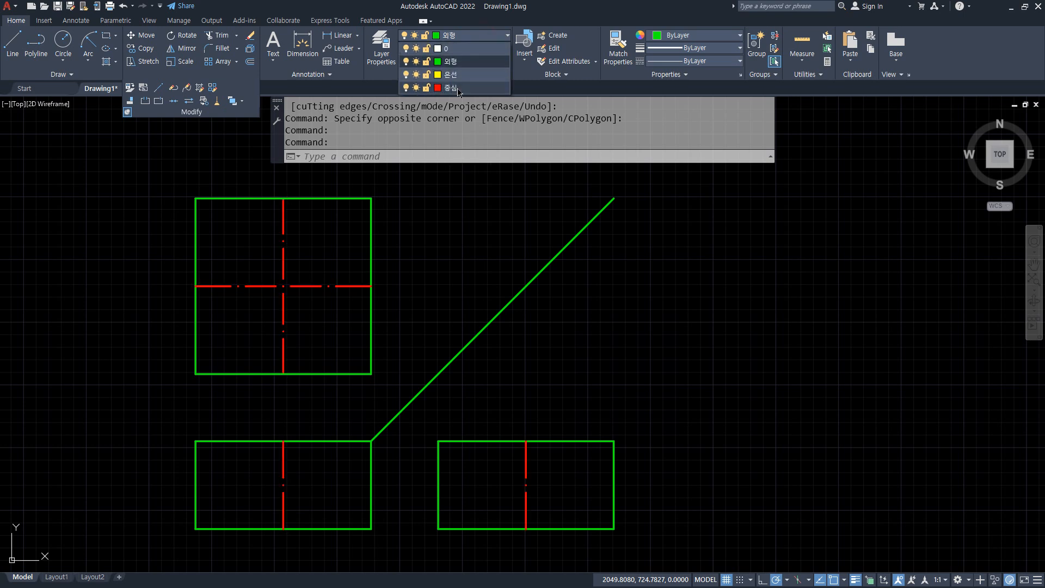
key("Escape")
key("Escape")
Draw a circle of radius 70 centred on the top view's centre line intersection
type("c")
key("Return")
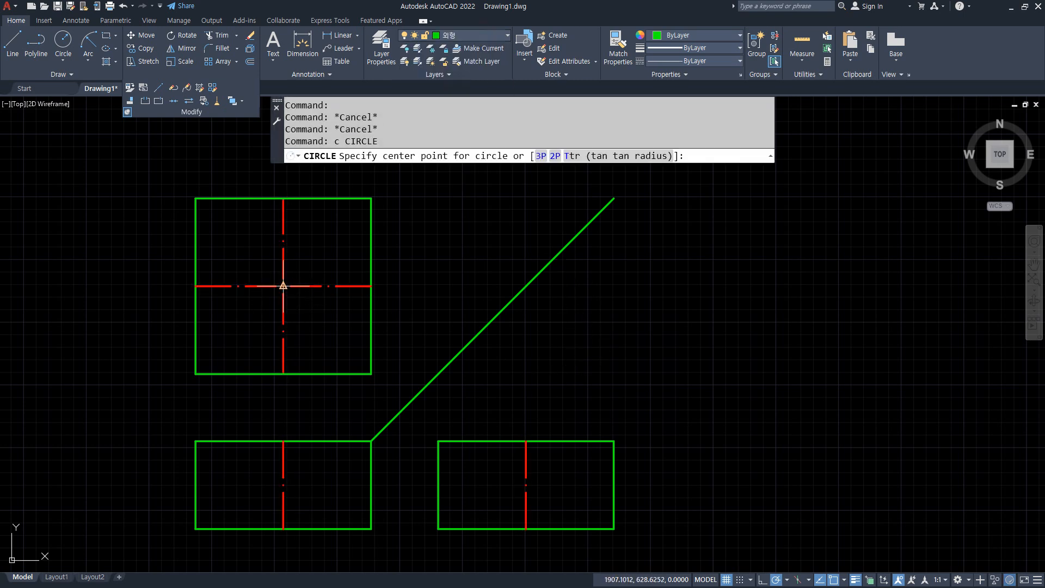
left_click(283, 286)
type("70")
key("Return")
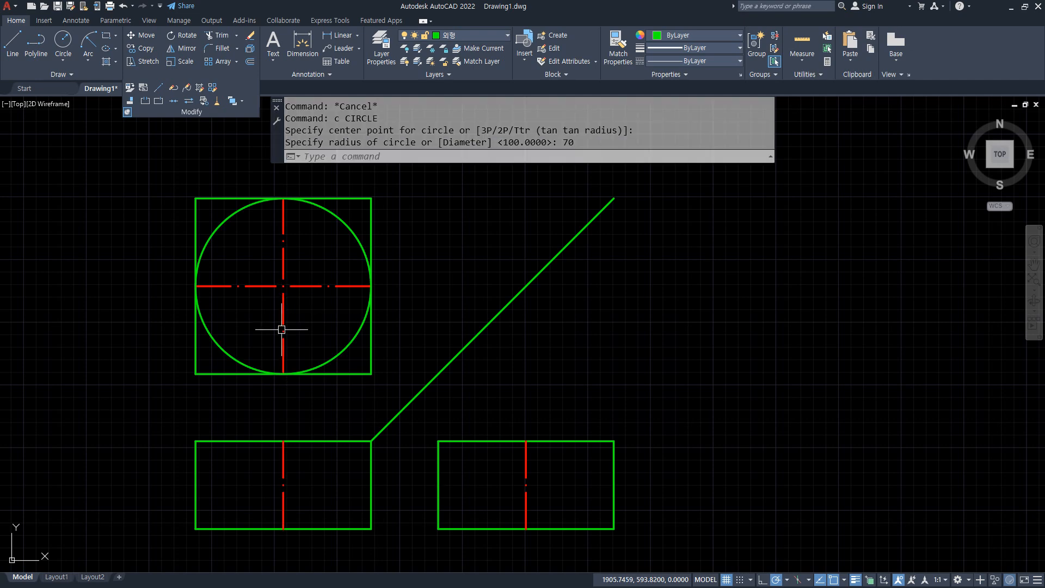
Draw circles of radius 70 centred on the base midpoints of the front and side views
key("Return")
left_click(283, 528)
key("Return")
key("Return")
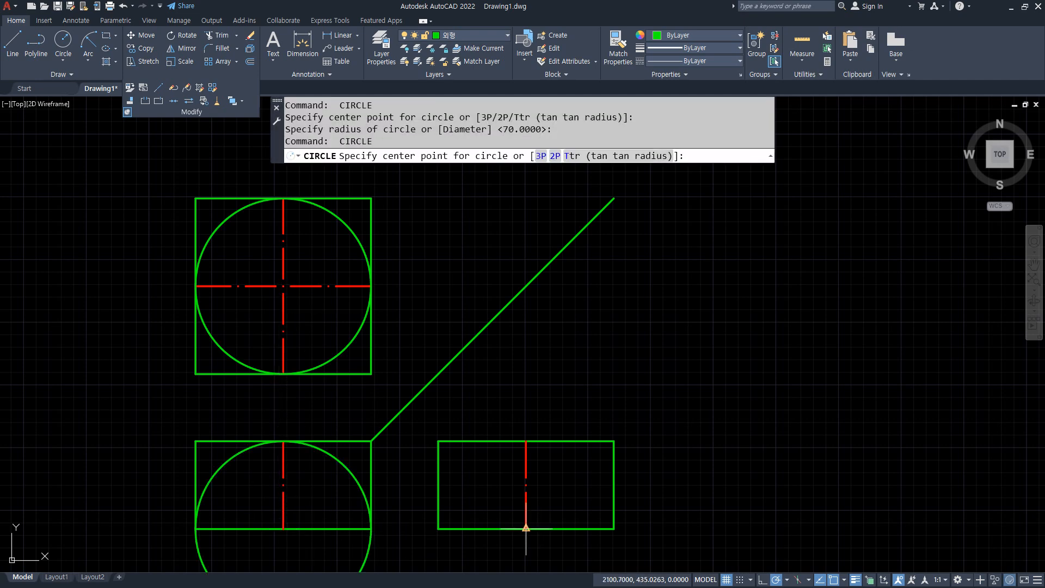
left_click(526, 528)
key("Return")
Trim away the halves of the front and side view circles that lie below the base lines
mouse_move(533, 482)
middle_mouse_down()
mouse_move(541, 448)
mouse_move(582, 412)
middle_mouse_up()
type("tr")
key("Return")
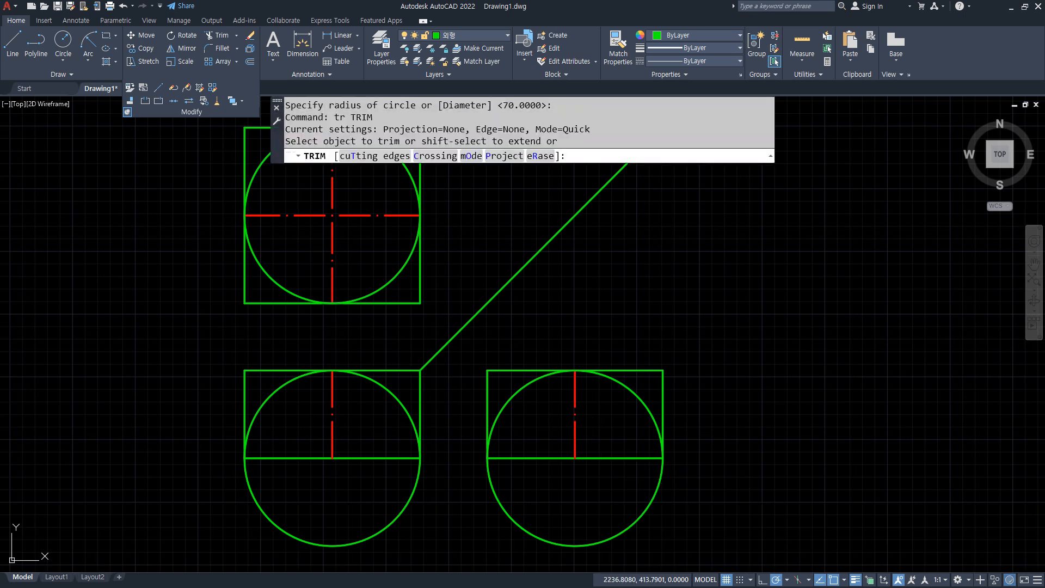
left_click(746, 485)
key("Return")
Trim away the box lines around the top view's circle and the front and side views' semicircles with one fence
left_click(702, 422)
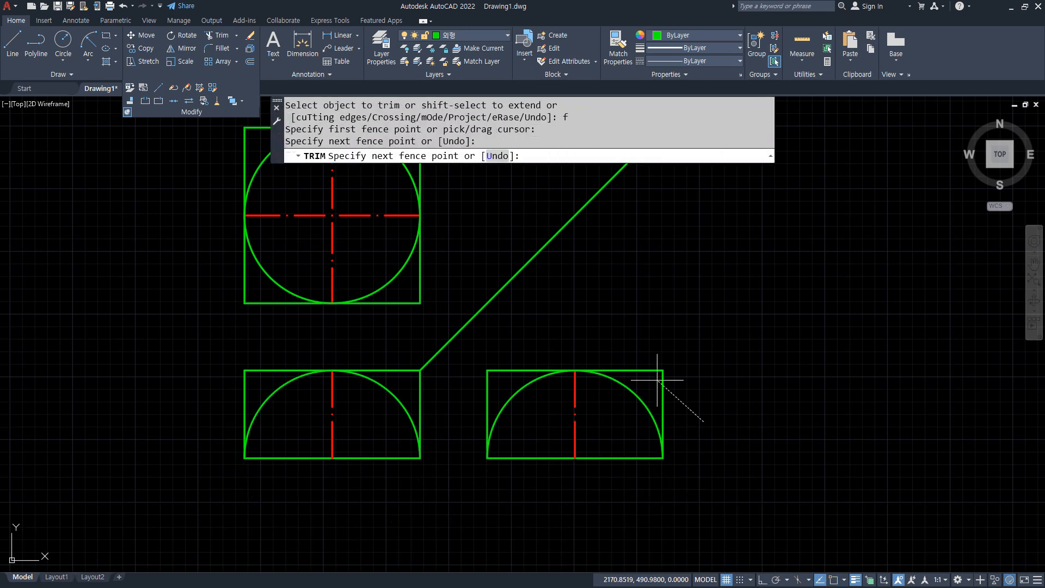
left_click(612, 325)
left_click(462, 393)
left_click(376, 356)
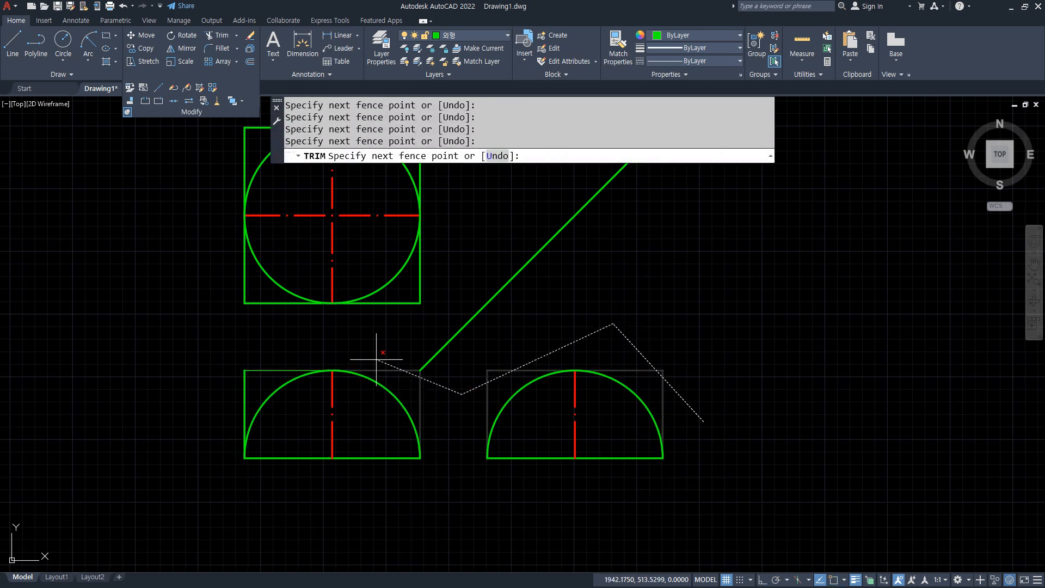
middle_click_drag(462, 228, 462, 286)
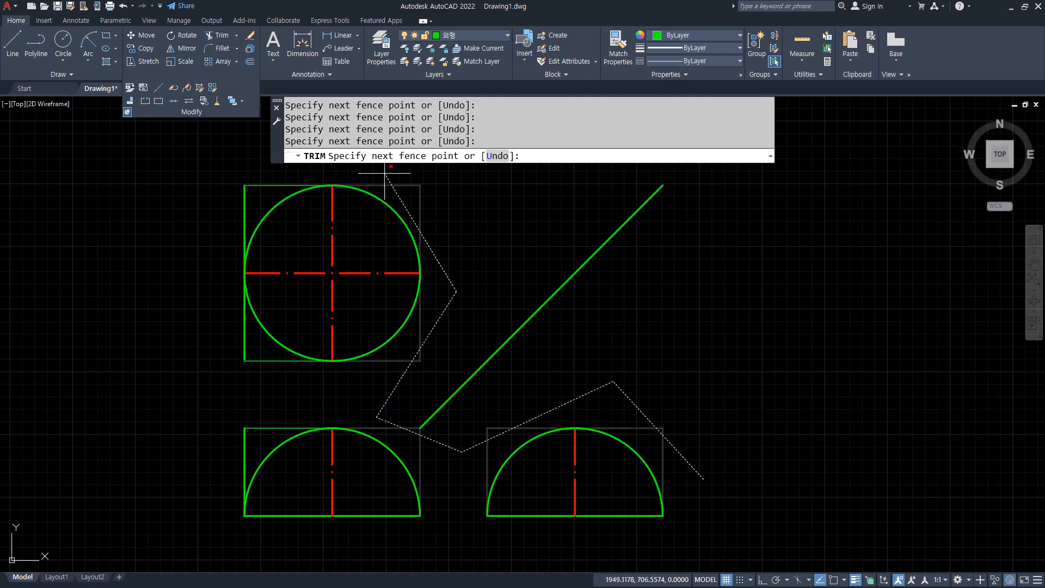
left_click(189, 255)
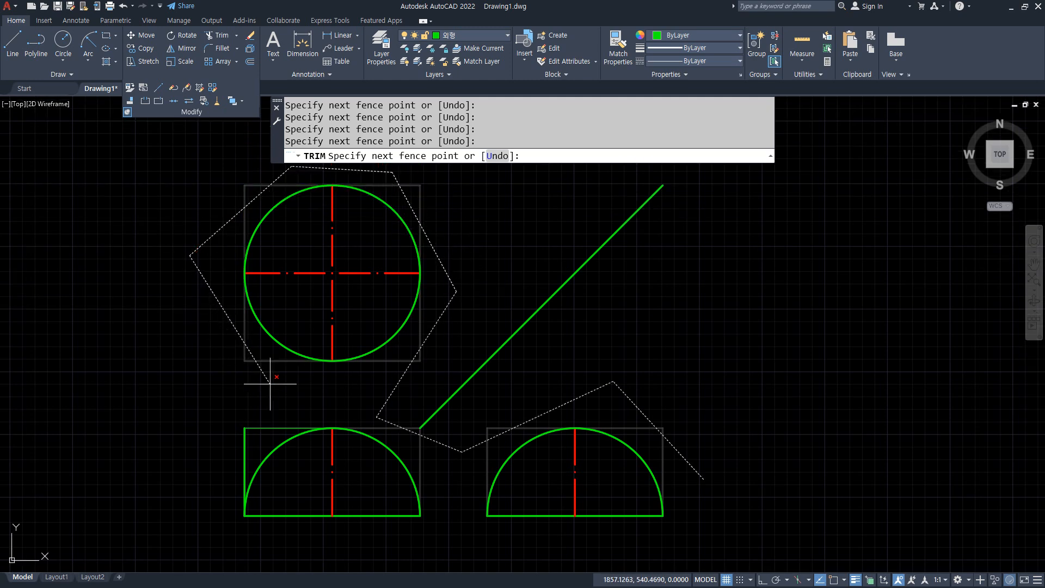
left_click(279, 396)
left_click(199, 488)
key("Return")
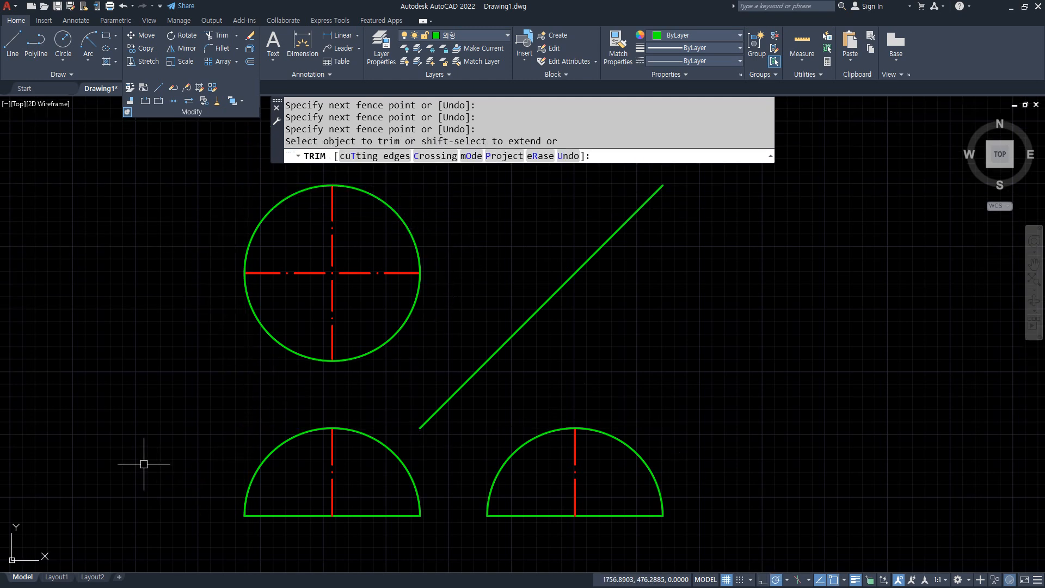
key("Return")
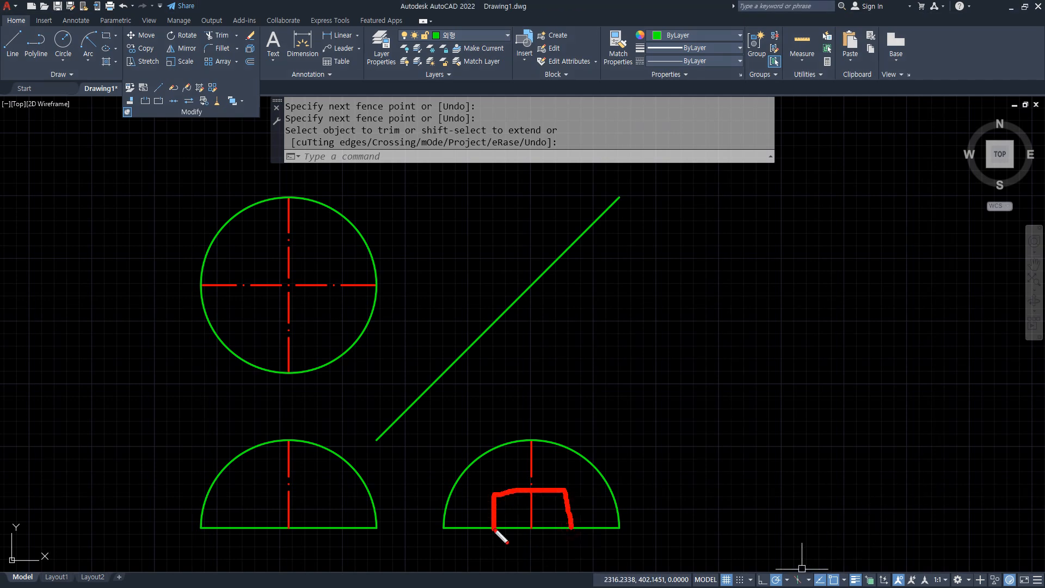
left_click_drag(382, 489, 194, 477)
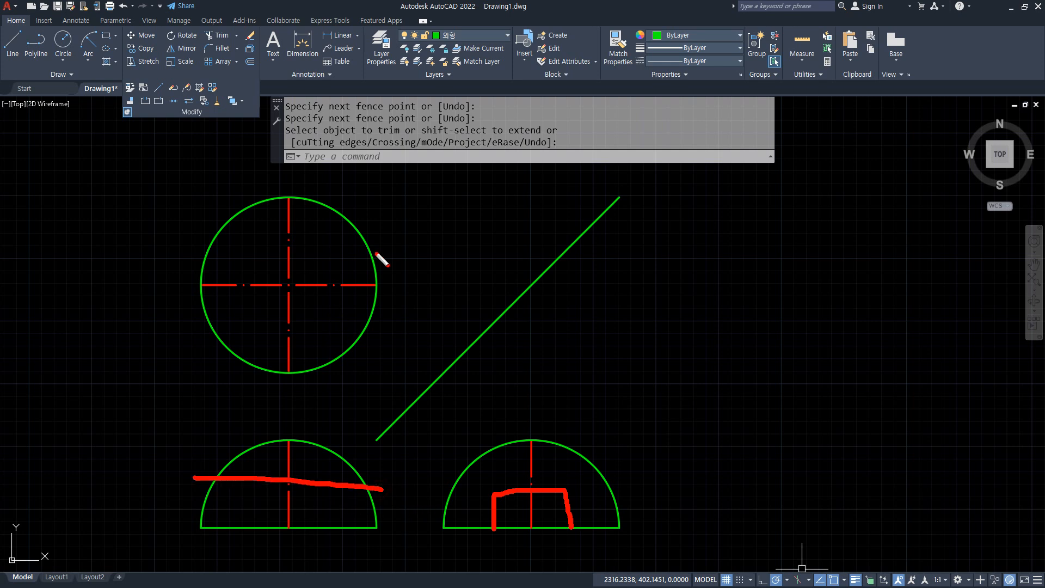
left_click_drag(369, 250, 218, 252)
left_click_drag(344, 311, 192, 312)
key("Escape")
type("`o")
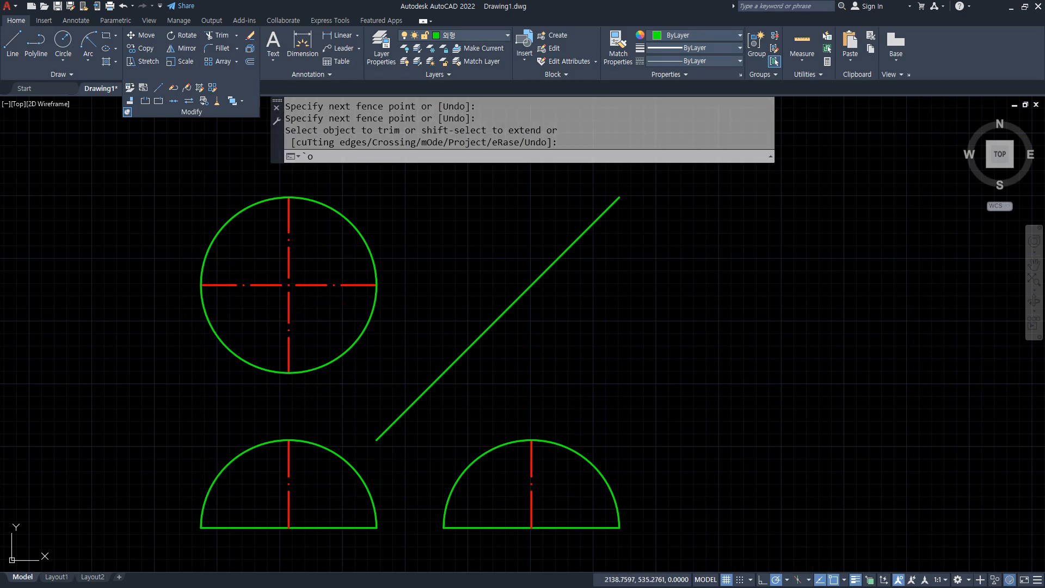
key("Return")
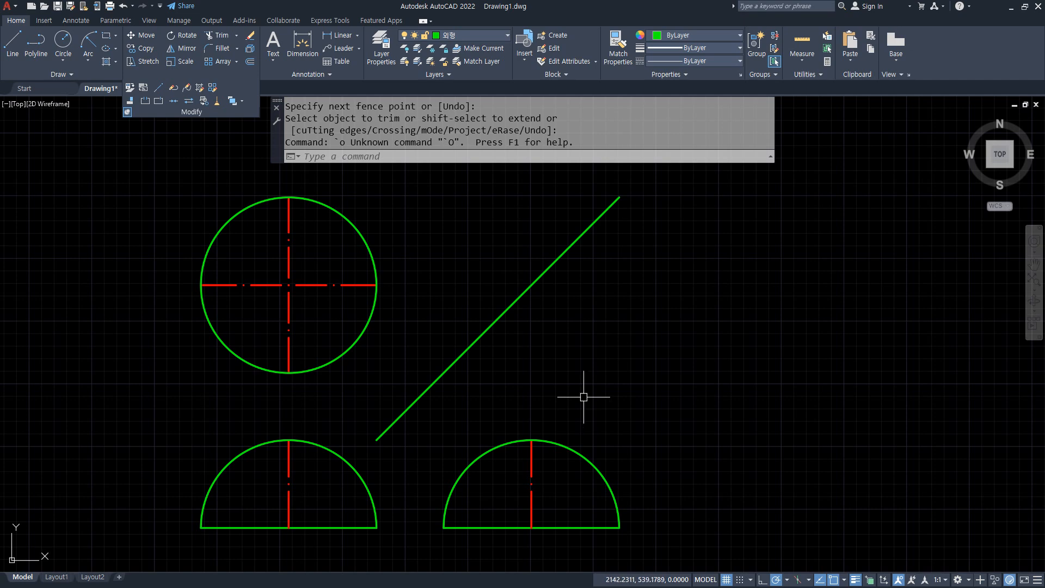
Offset the side view's base line upward by 40
type("o")
key("Return")
type("4")
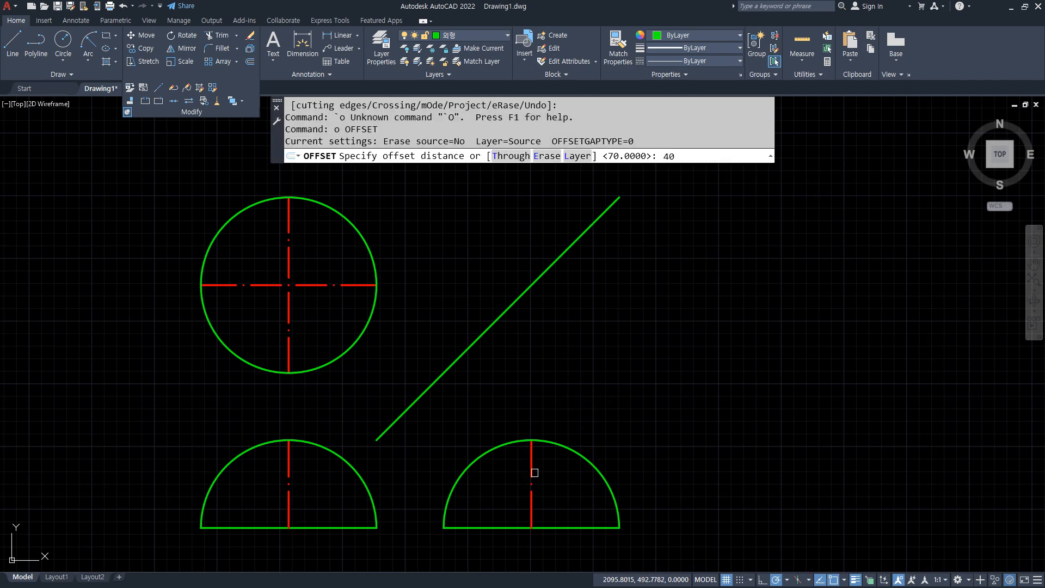
type("0")
key("Return")
left_click(550, 527)
left_click(564, 482)
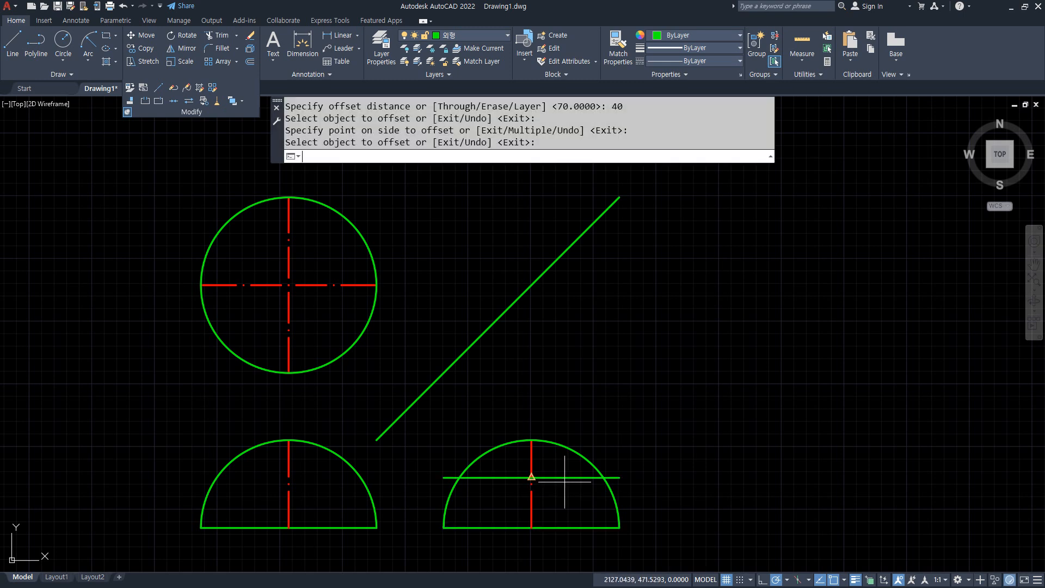
key("Return")
Offset the side view's vertical centre line by 25 to both sides
key("Return")
type("25")
key("Return")
left_click(533, 499)
left_click(560, 499)
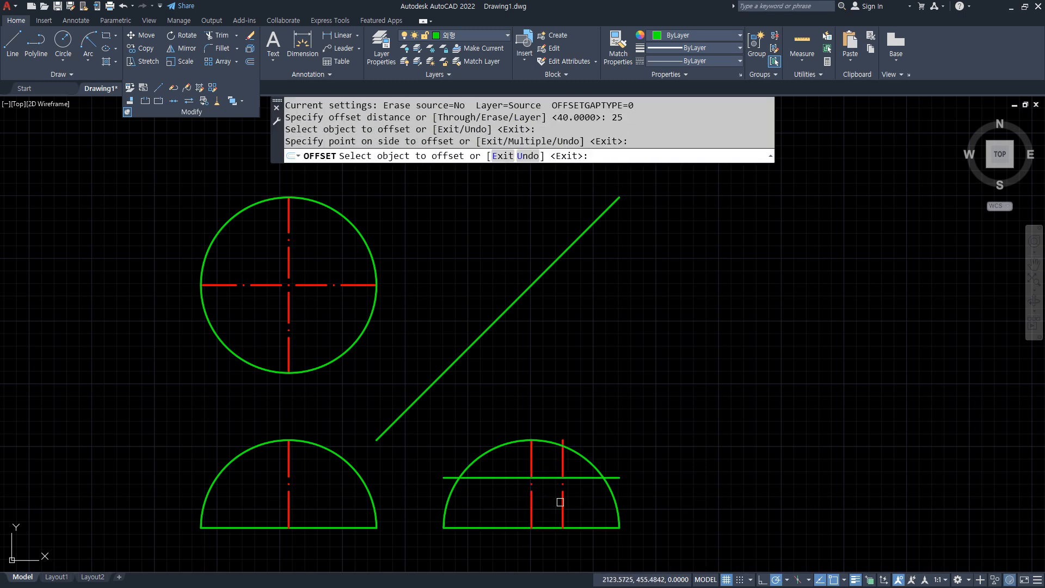
left_click(532, 485)
left_click(517, 505)
key("Return")
Match the side view's two offset vertical lines to the properties of the offset horizontal outline
type("ma")
key("Return")
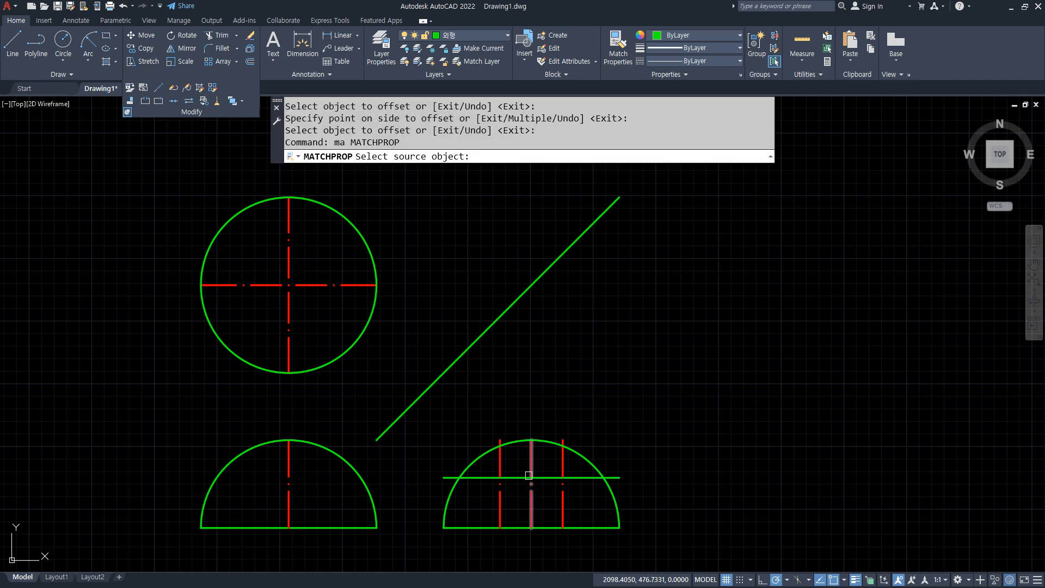
left_click(526, 477)
left_click(500, 497)
left_click(562, 498)
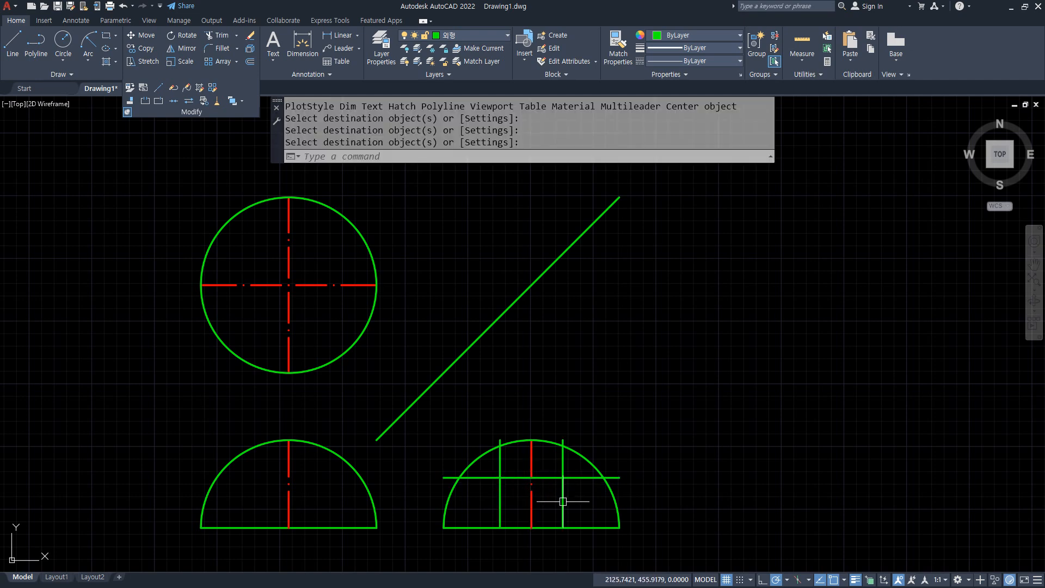
key("Return")
Fillet the side view's offset horizontal line with both offset verticals to form square upper slot corners
type("f")
key("Return")
left_click(561, 487)
left_click(522, 479)
key("Return")
left_click(516, 477)
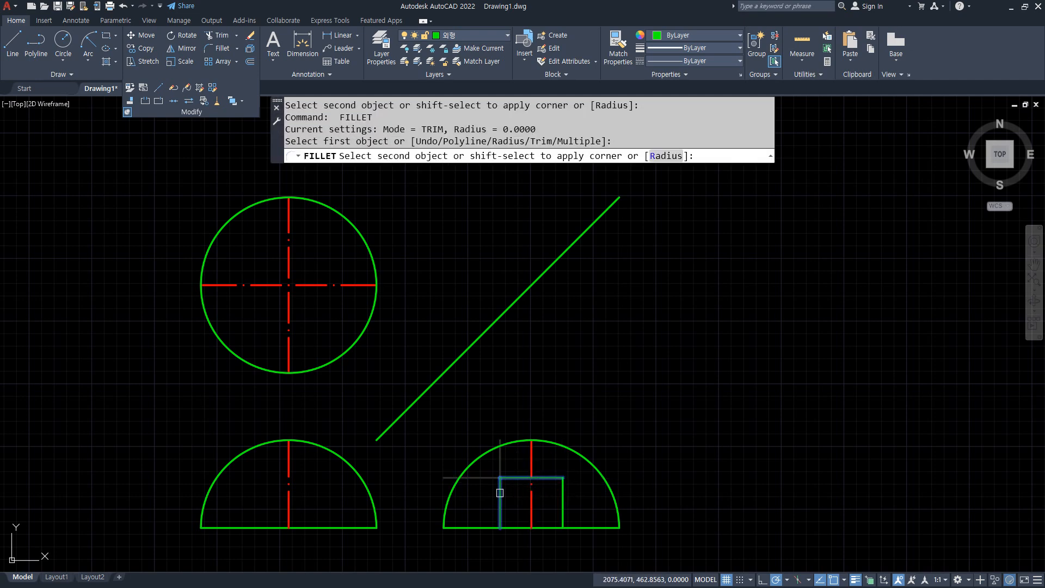
left_click(499, 487)
Trim the side view's base line between the two slot sides to open the slot
type("tr")
key("Return")
left_click(514, 527)
left_click(545, 527)
key("Return")
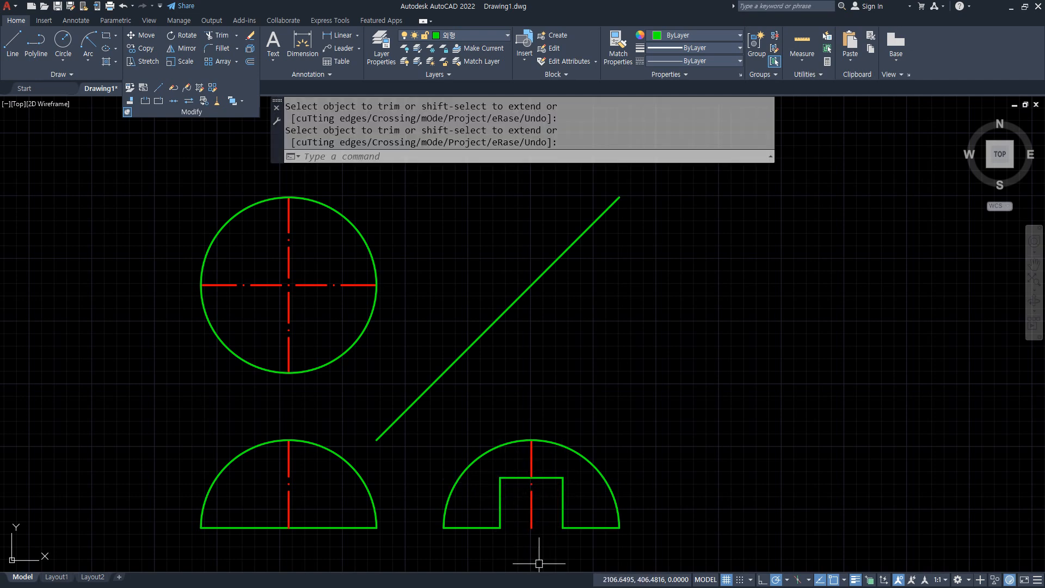
Draw a horizontal line from the side view slot's upper left corner to the far side of the front view's arc
middle_click_drag(525, 512, 640, 497)
type("l")
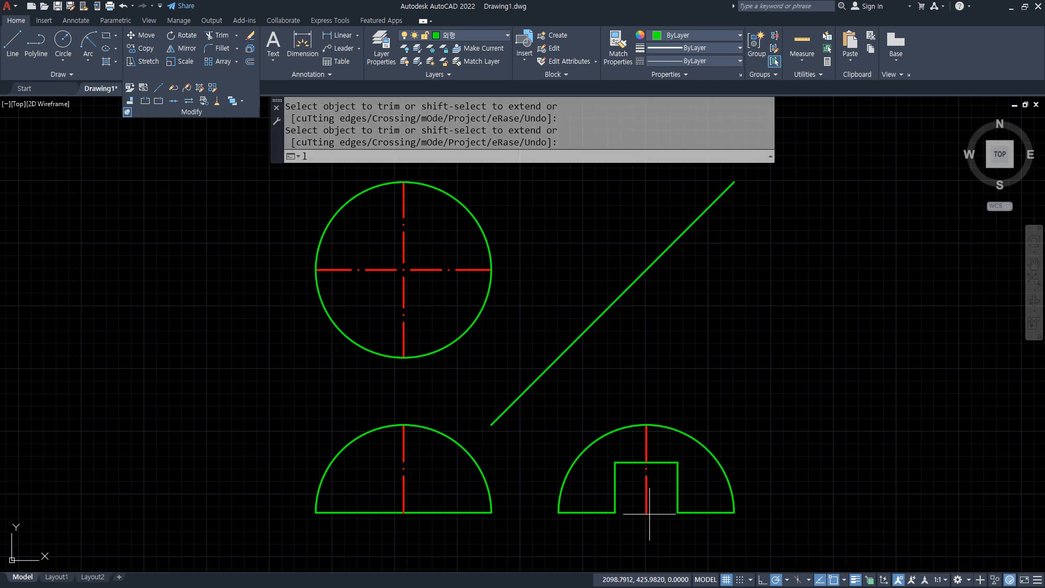
key("Return")
left_click(615, 462)
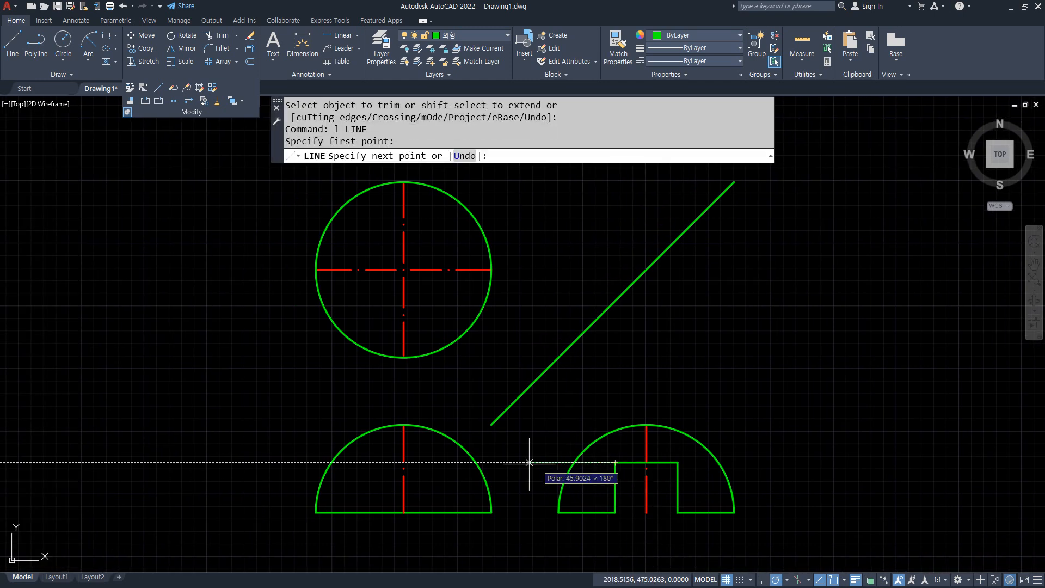
left_click(330, 462)
key("Return")
Trim the horizontal projection line outside the front view's arc, up to the side view's slot
type("tr")
key("Return")
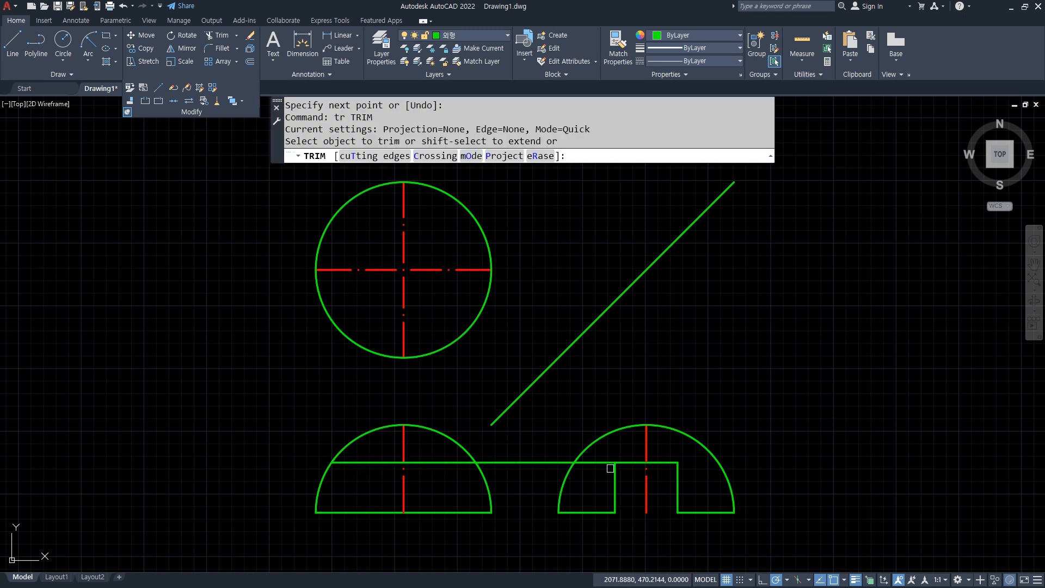
left_click(599, 463)
left_click(549, 463)
key("Return")
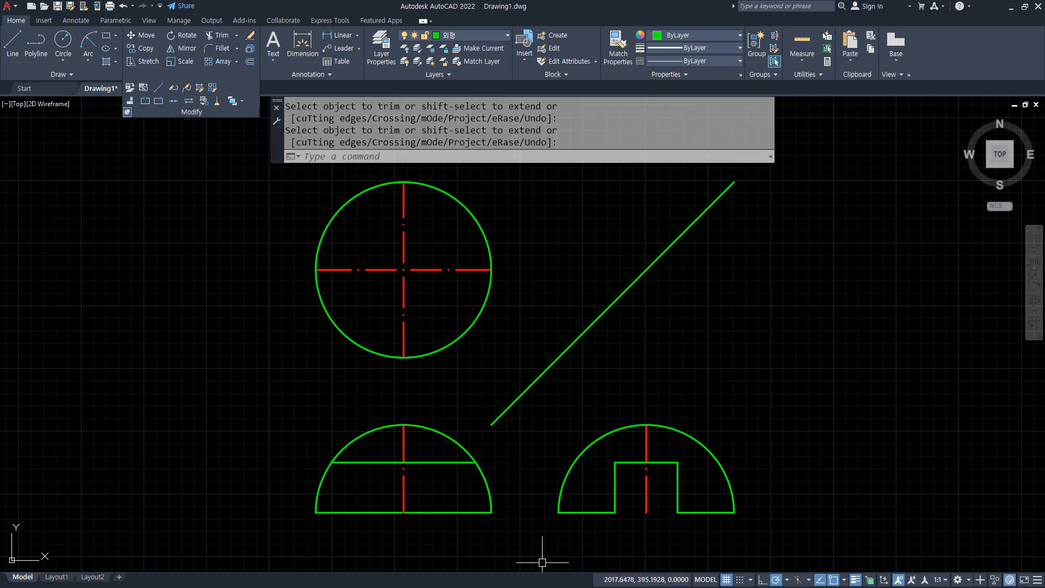
Put the front view's horizontal slot line on the 은선 layer
left_click(427, 462)
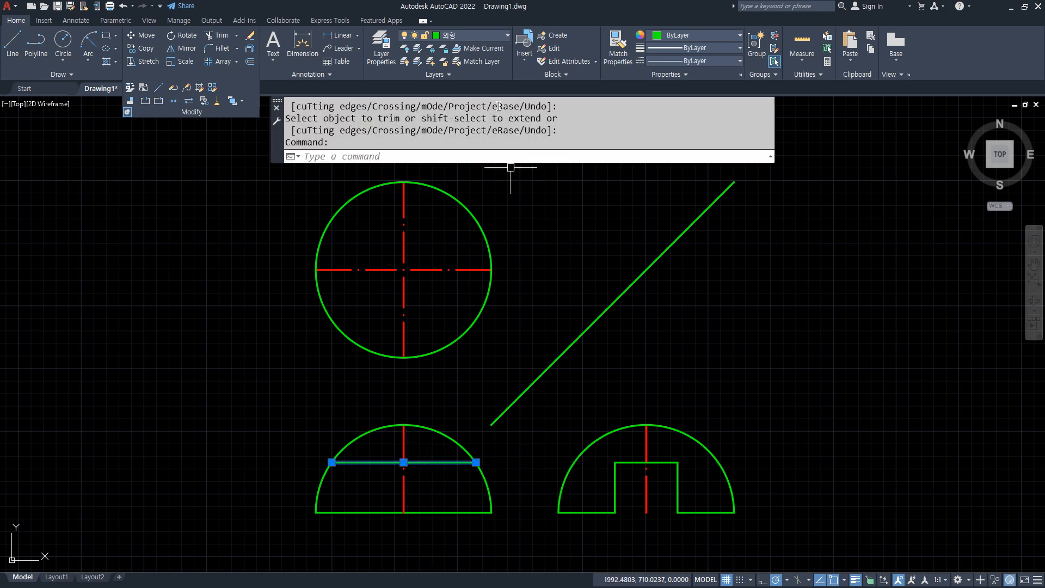
left_click(474, 39)
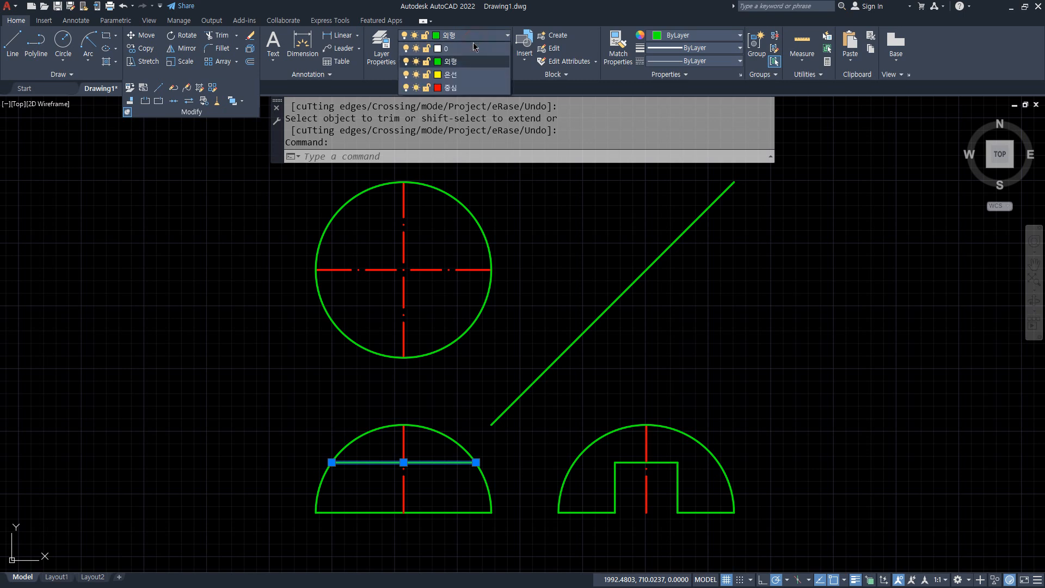
left_click(468, 86)
key("Escape")
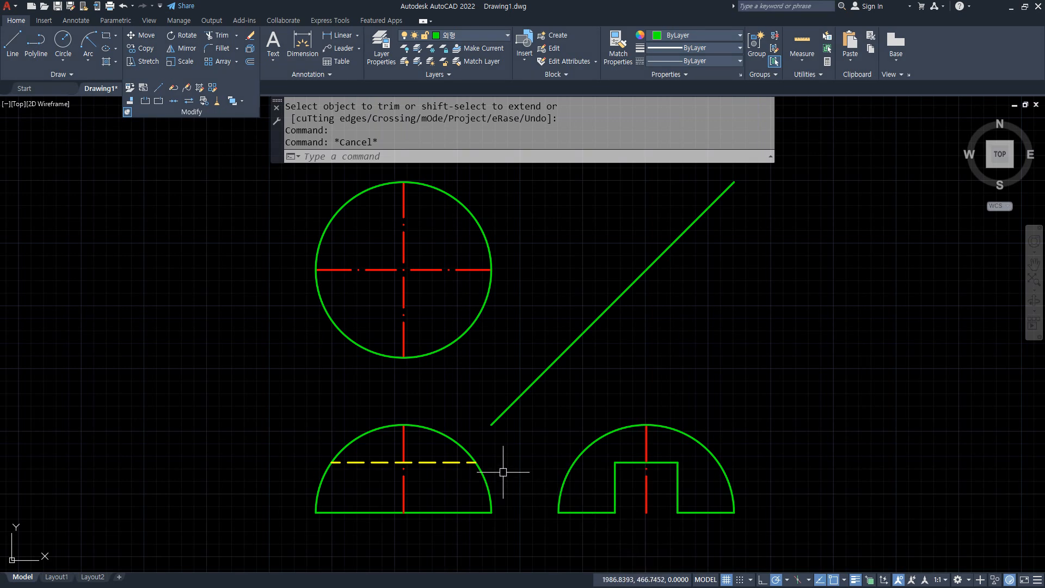
Trim both ends of the front view's arc below the dashed slot line
type("tr")
key("Return")
left_click(482, 483)
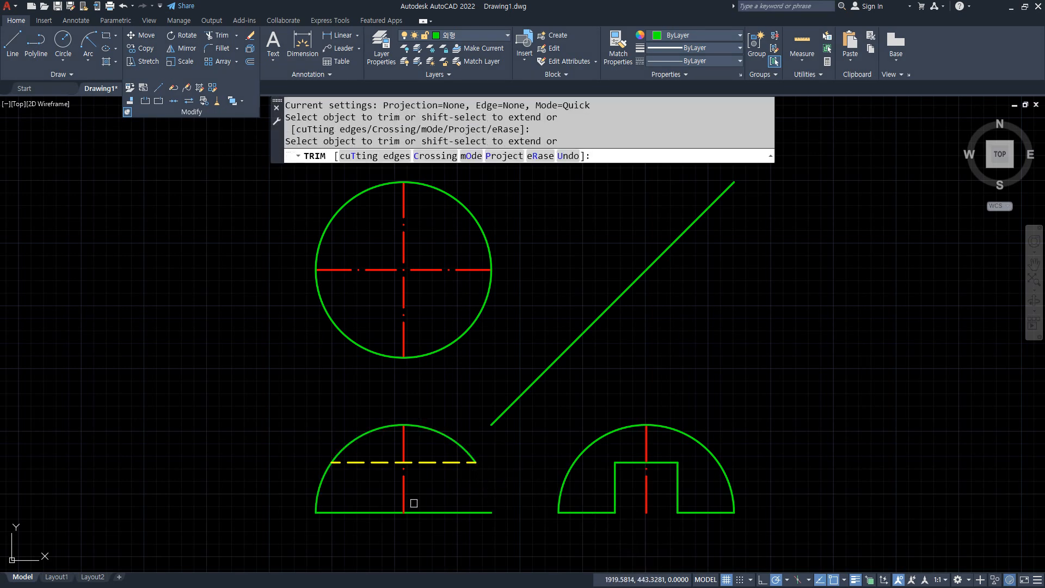
left_click(321, 489)
key("Return")
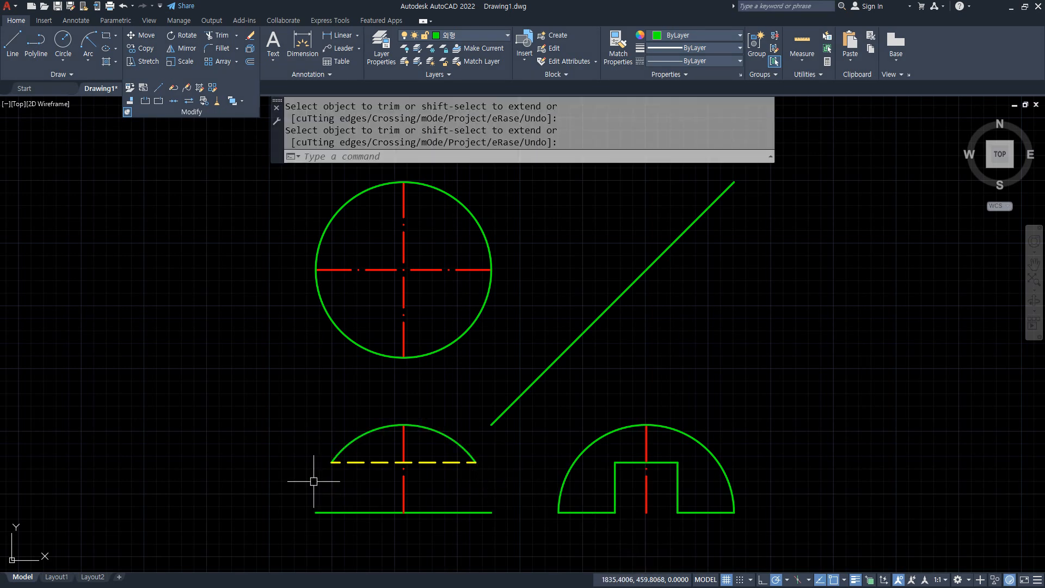
type("l")
key("Return")
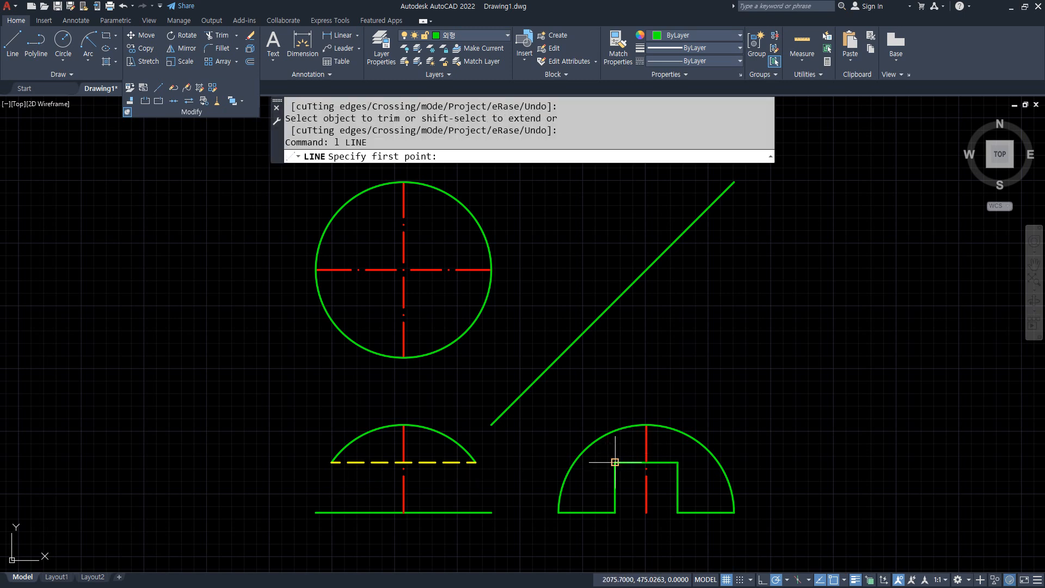
left_click(615, 463)
left_click(615, 303)
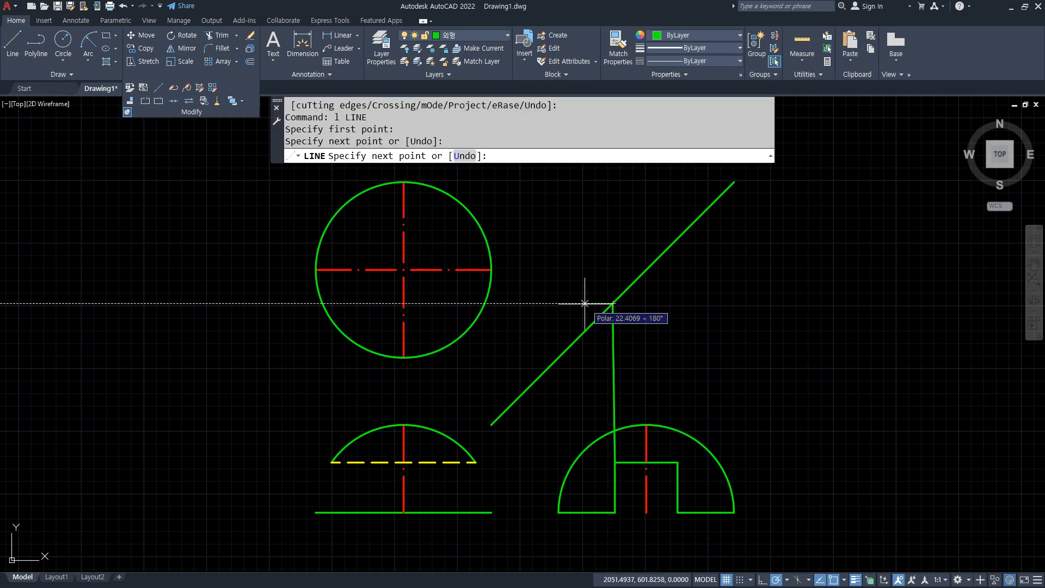
key("Escape")
left_click(660, 357)
left_click(609, 419)
type("e")
key("Return")
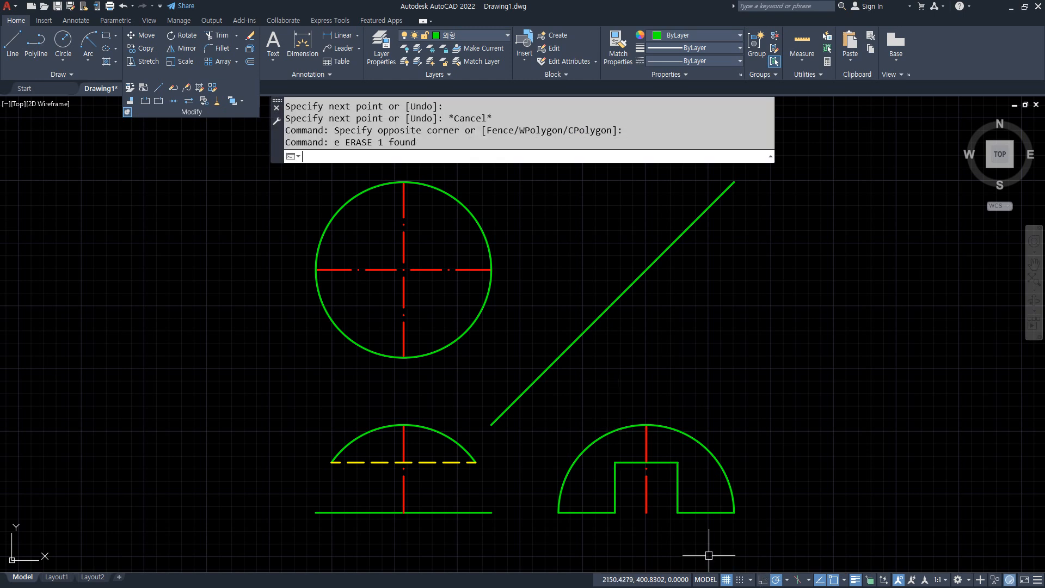
Project the side view slot's upper left corner vertically to the diagonal line and horizontally to the top view circle's far side
left_click(844, 580)
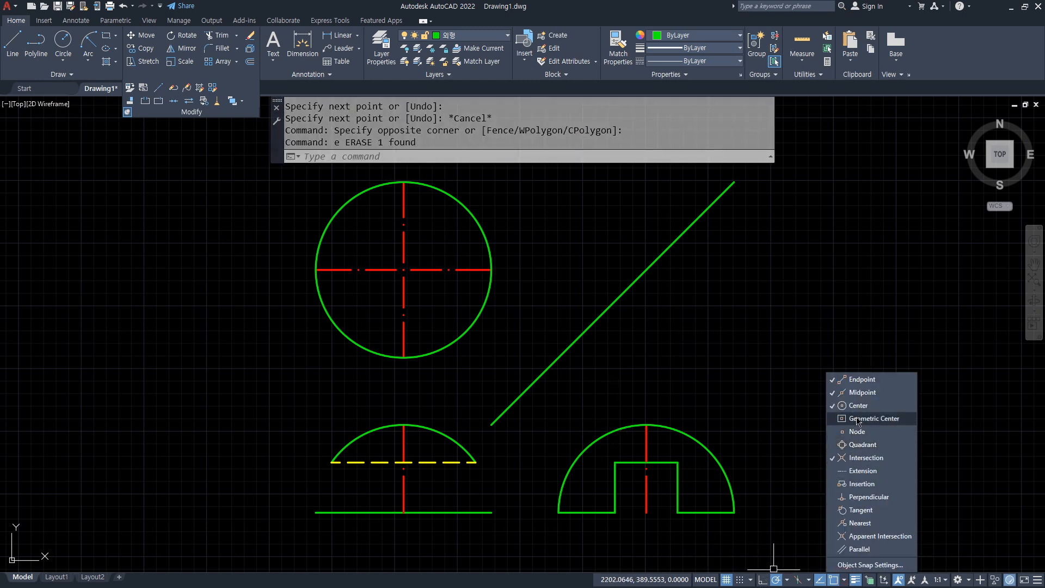
type("l")
key("Return")
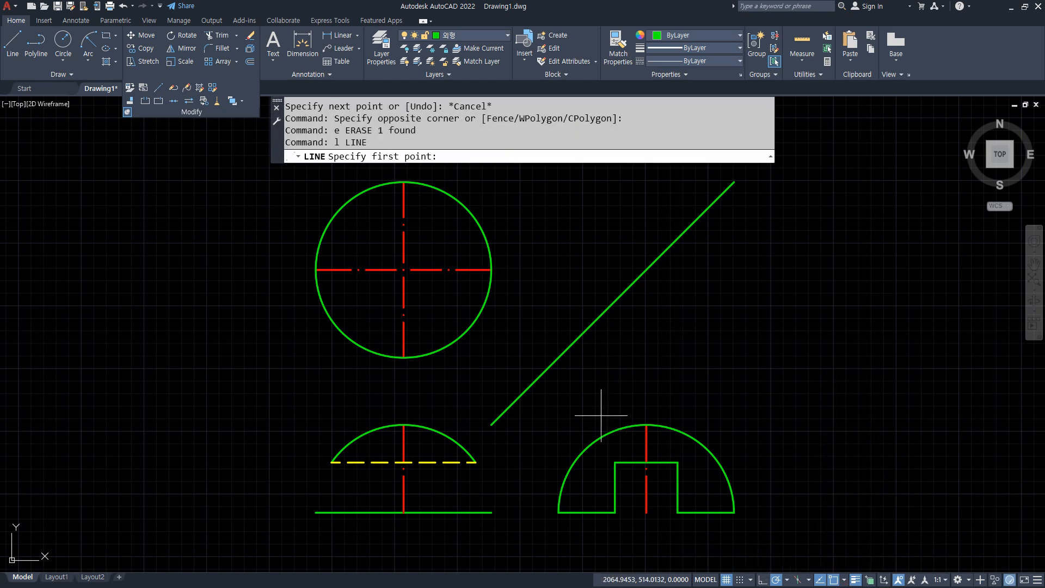
left_click(615, 462)
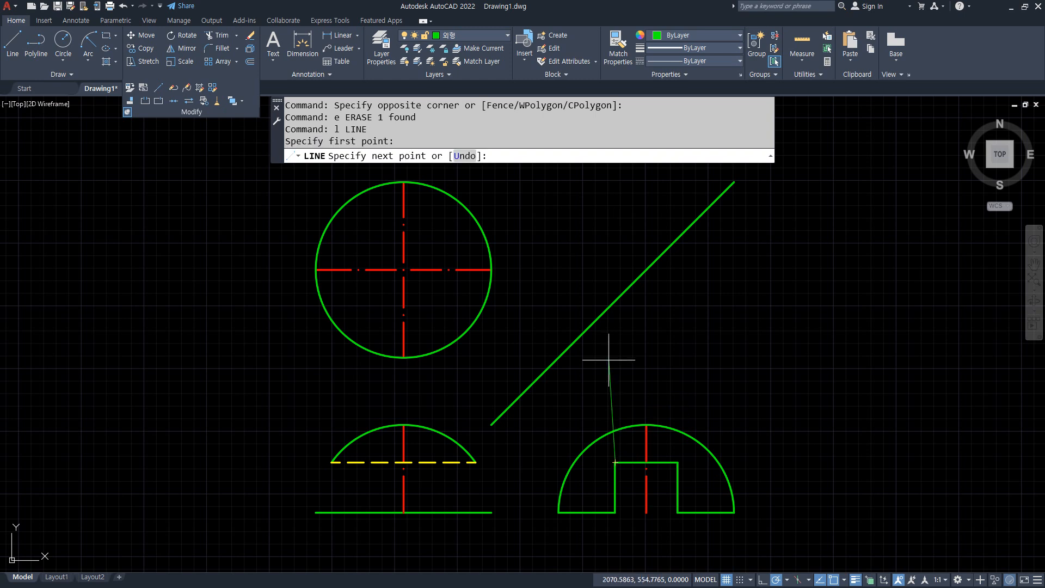
left_click(615, 300)
left_click(322, 300)
key("Return")
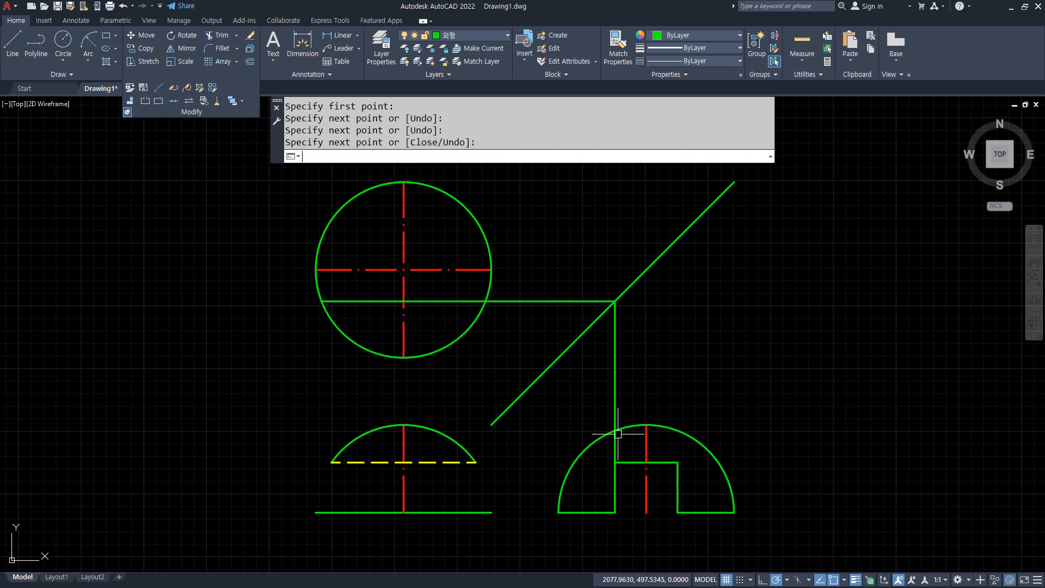
Project the side view slot's upper right corner vertically to the diagonal line and horizontally to the top view circle's far side
key("Return")
left_click(677, 462)
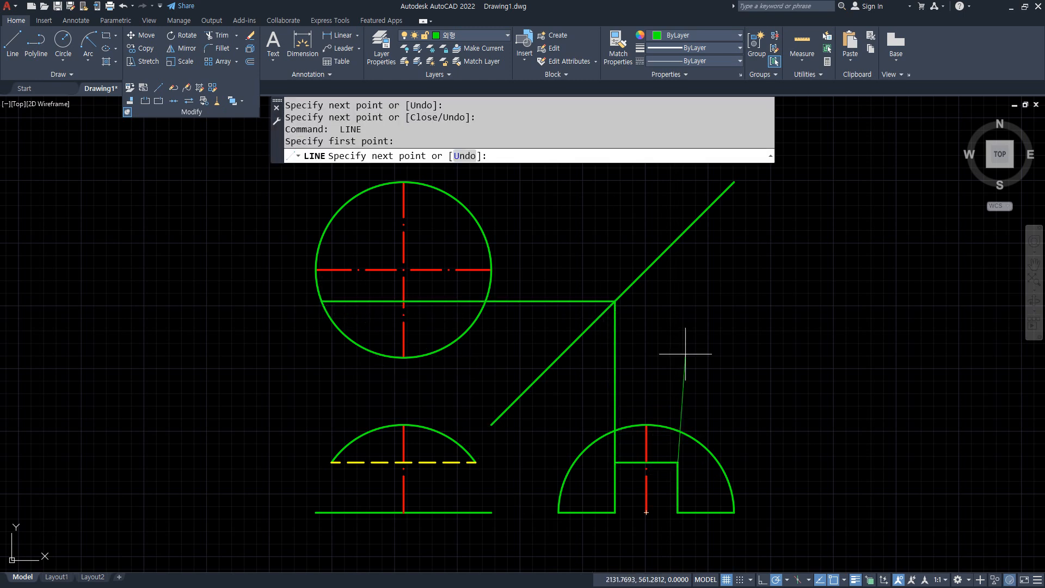
left_click(677, 238)
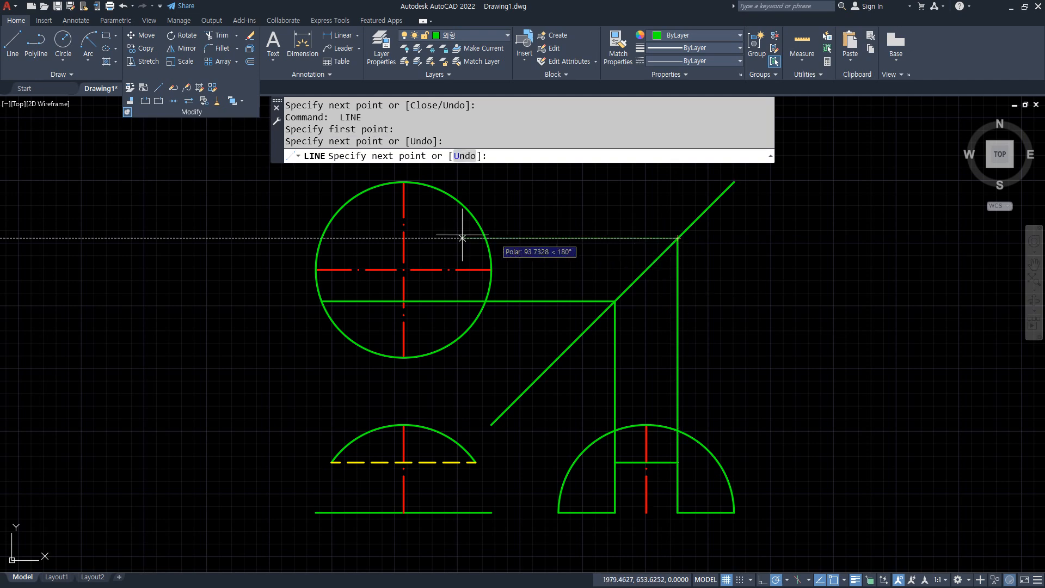
left_click(322, 237)
key("Return")
Trim the two horizontal slot projections outside the top view circle and erase the two vertical projection lines above the side view's slot
type("tr")
key("Return")
left_click_drag(550, 210, 532, 313)
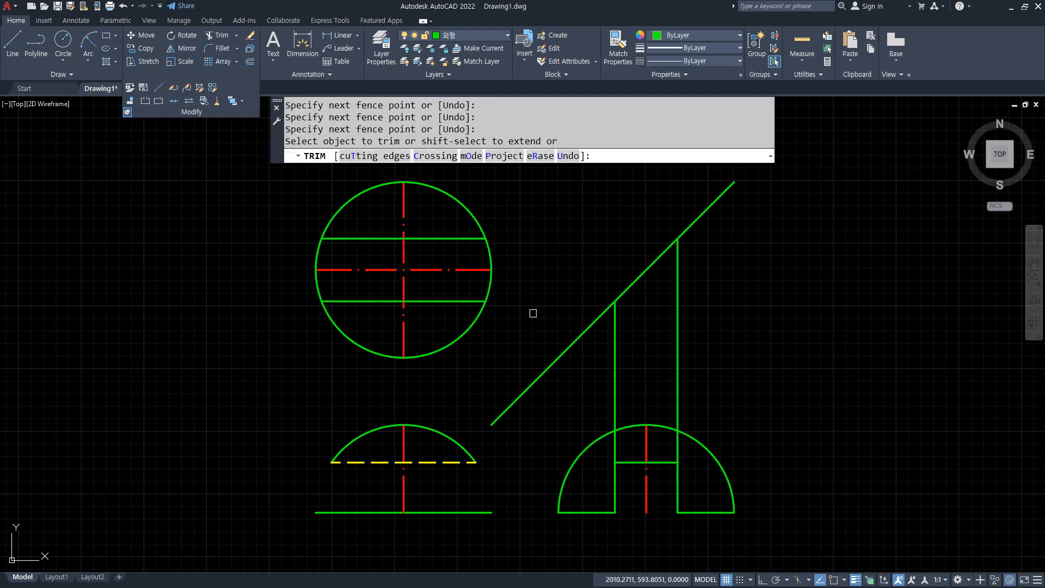
key("Escape")
left_click(686, 396)
left_click(606, 381)
type("e")
key("Return")
Trim the left and right arcs of the top view circle between the two horizontal slot lines
type("tr")
key("Return")
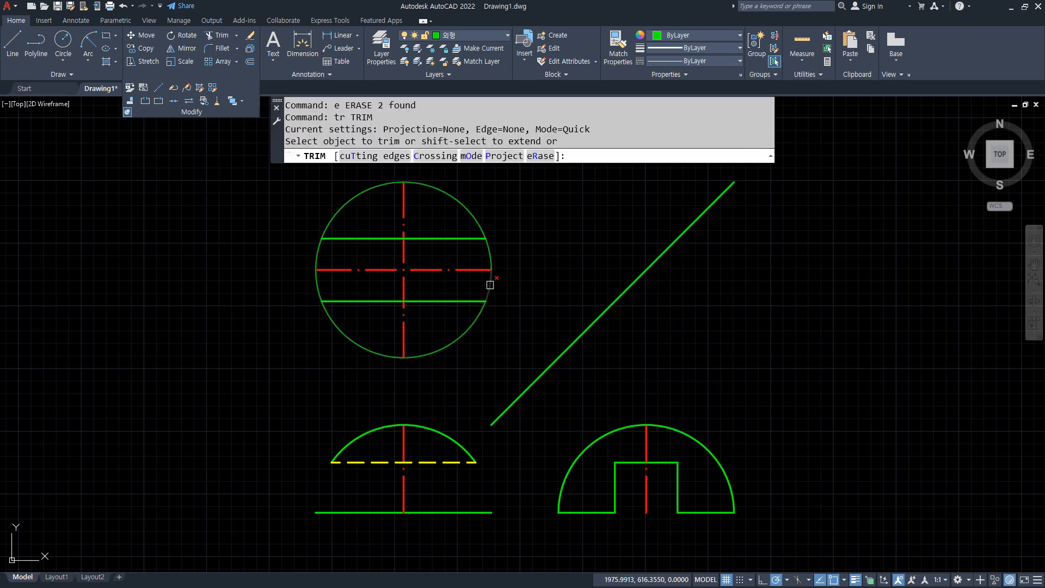
left_click(490, 285)
left_click(321, 252)
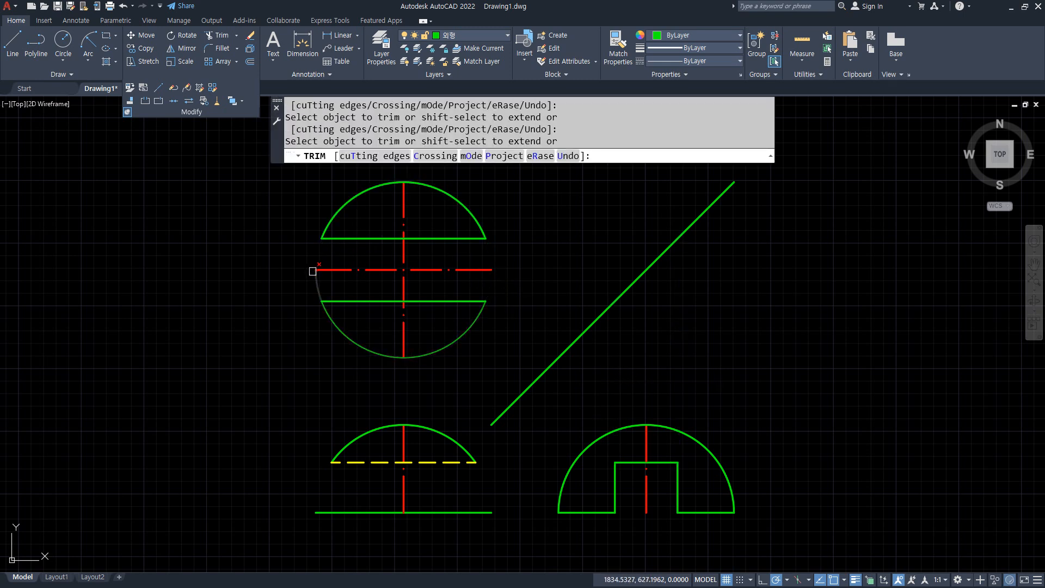
left_click(315, 281)
key("Escape")
Match the properties of the front view's dashed slot line onto the top view's two horizontal slot lines
type("ma")
key("Return")
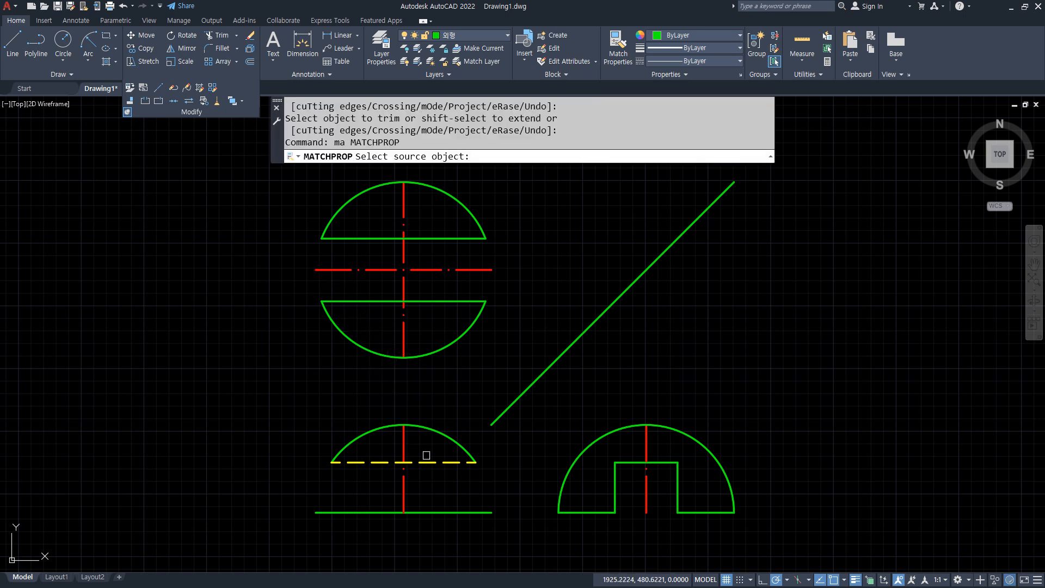
left_click(429, 463)
left_click(417, 301)
left_click(422, 238)
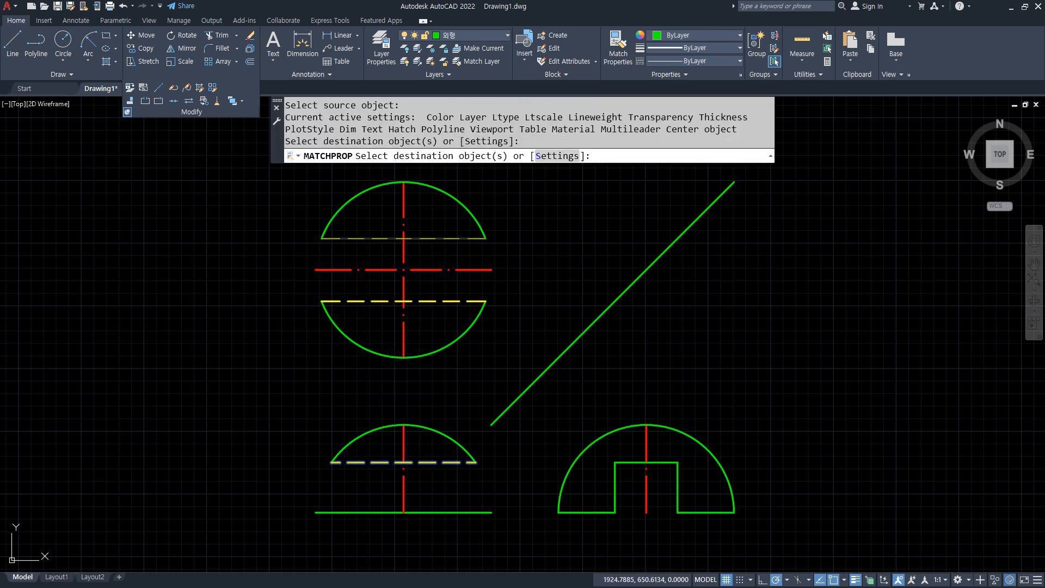
key("Return")
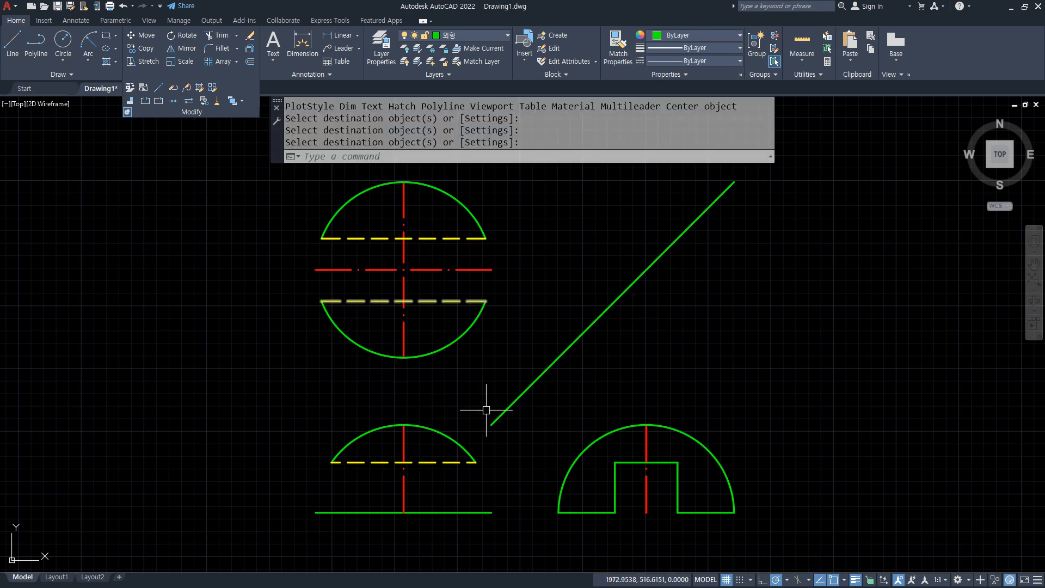
Draw a vertical line from the left end of the front view's dashed slot line up to the top view's horizontal centre line
type("l")
key("Return")
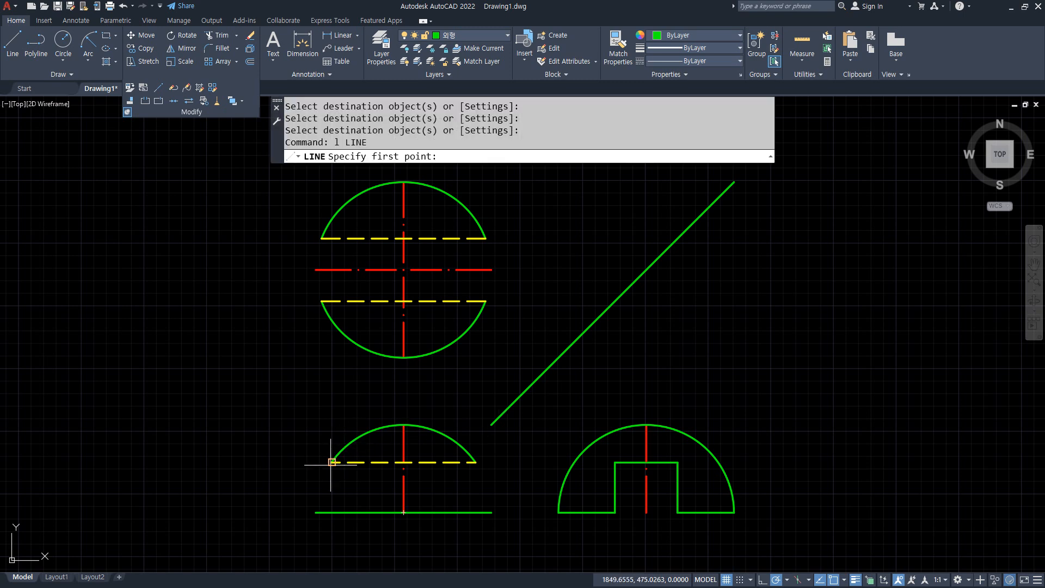
left_click(331, 462)
left_click(331, 270)
key("Return")
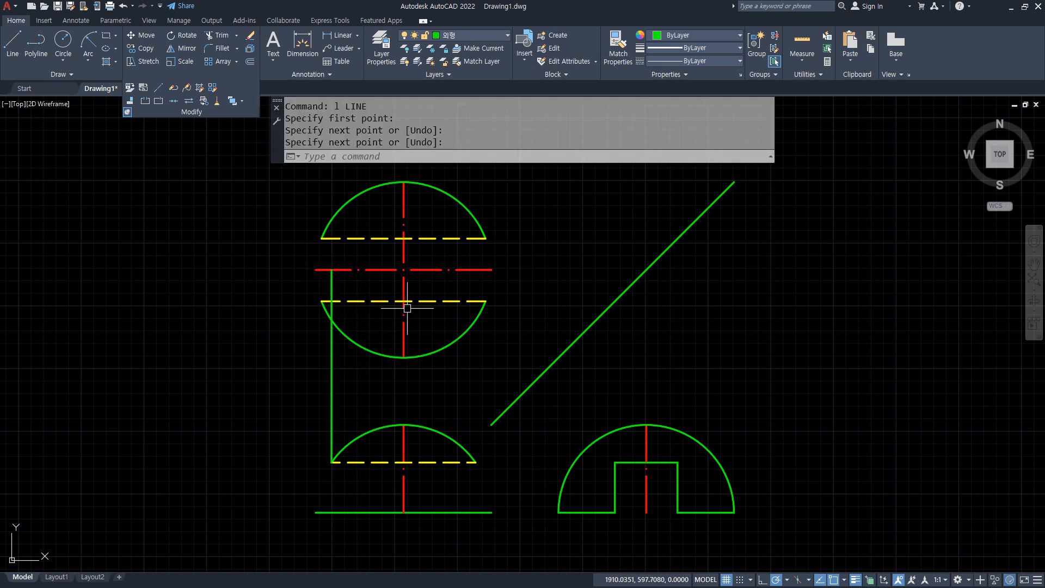
Draw a circle centred on the top view through the projection line's upper end, and erase that projection line
type("c")
key("Return")
left_click(404, 269)
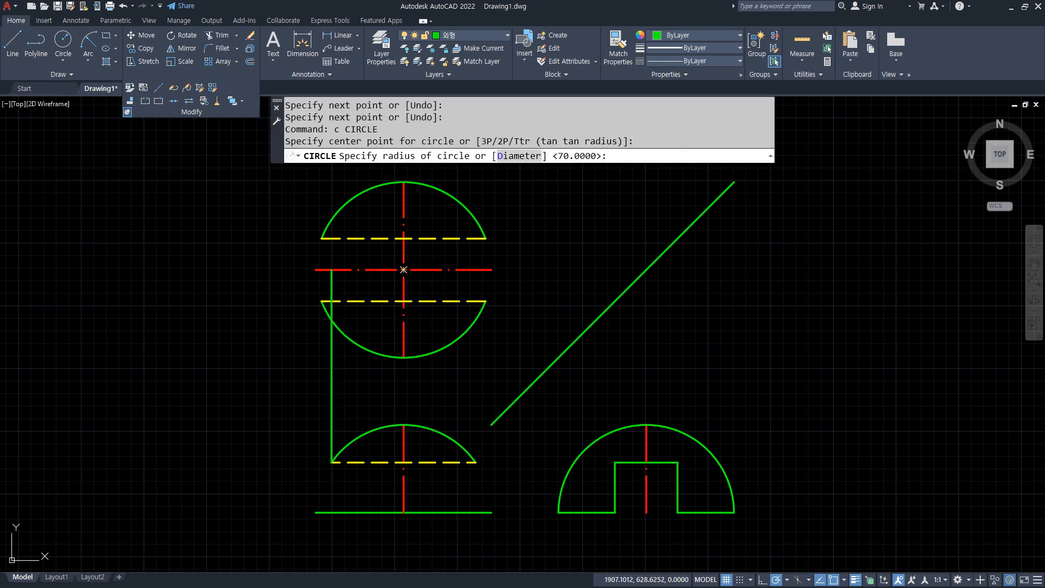
left_click(331, 270)
key("Return")
type("tr")
key("Return")
key("Escape")
key("Escape")
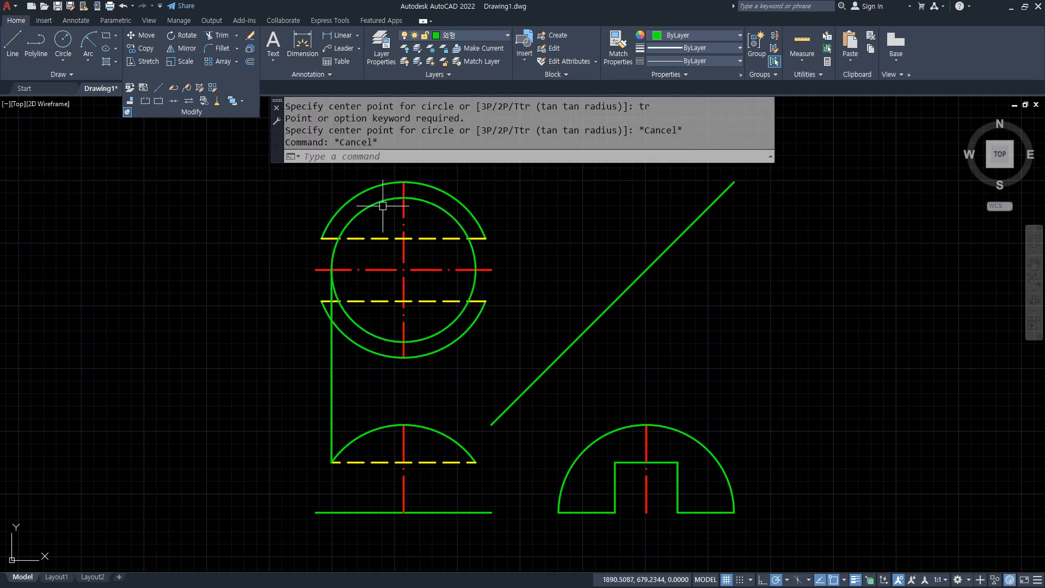
left_click(332, 340)
type("e")
key("Return")
Trim the top view's inner circle above and below the two dashed slot lines
type("tr")
key("Return")
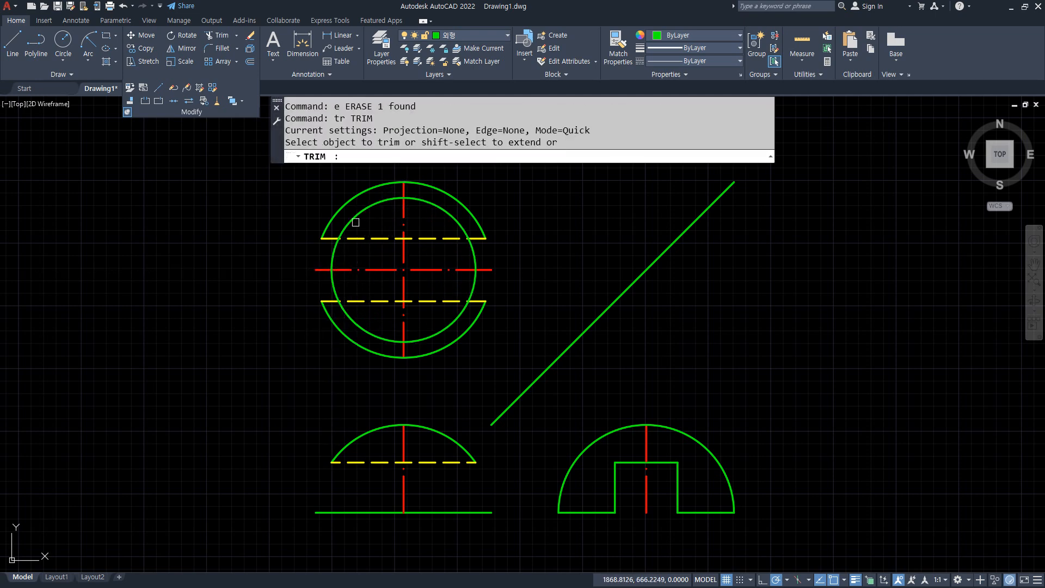
left_click(366, 208)
left_click(445, 213)
mouse_move(446, 320)
left_mouse_down()
mouse_move(430, 343)
mouse_move(415, 341)
left_mouse_up()
left_click(370, 329)
Trim the ends of both dashed slot lines in the top view outside the inner arcs
scroll(333, 249, "up", 2)
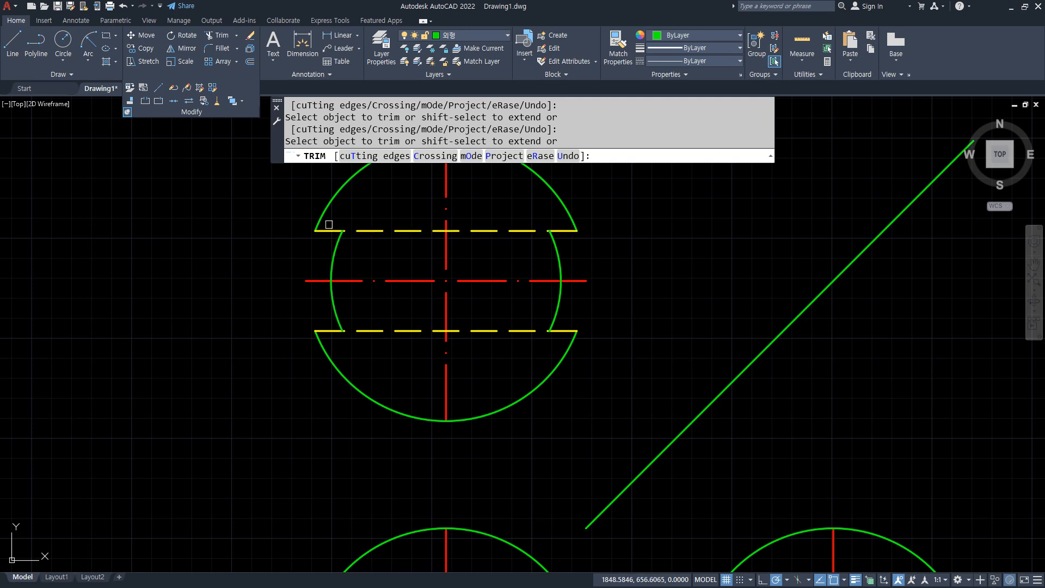
left_click(329, 225)
left_click(332, 331)
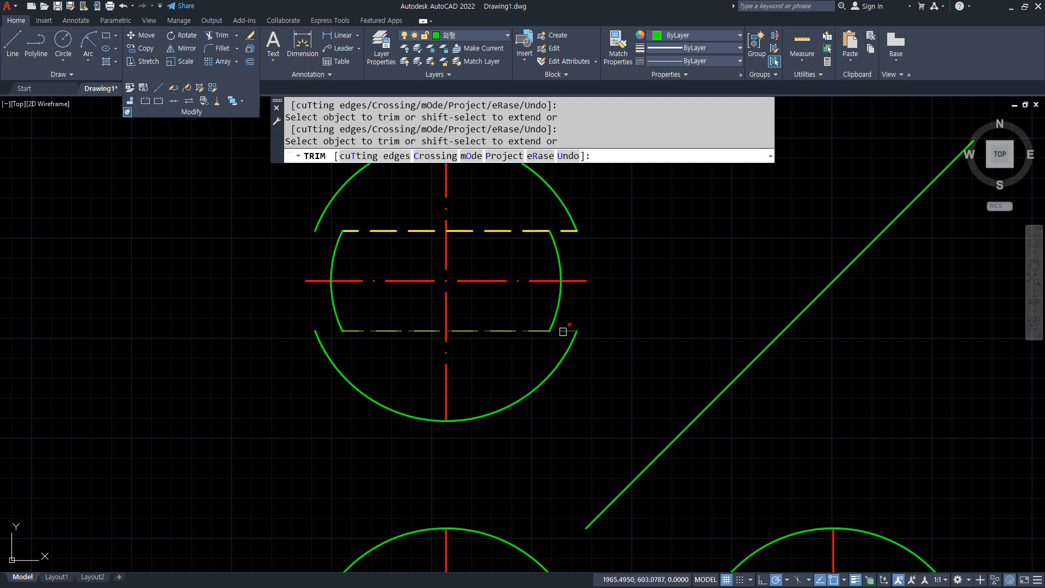
key("Return")
Draw solid horizontal lines joining the outer arcs to the inner arc at the right ends of the top view's two slot edges
type("l")
key("Return")
left_click(577, 230)
left_click(548, 230)
key("Return")
key("Return")
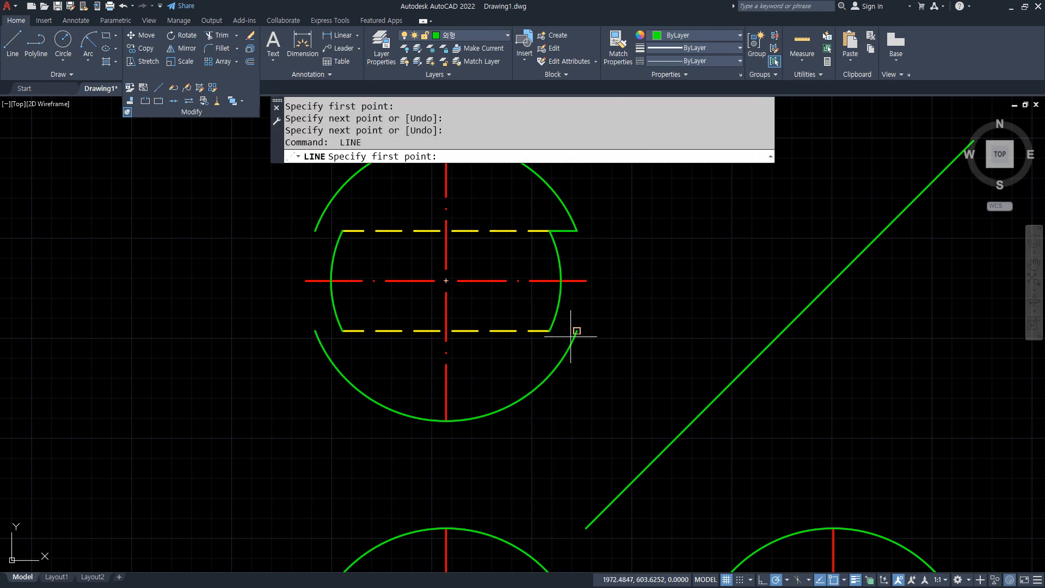
left_click(577, 330)
left_click(546, 330)
key("Return")
Draw solid horizontal lines joining the inner arc to the outer arcs at the left ends of the top view's two slot edges
key("Return")
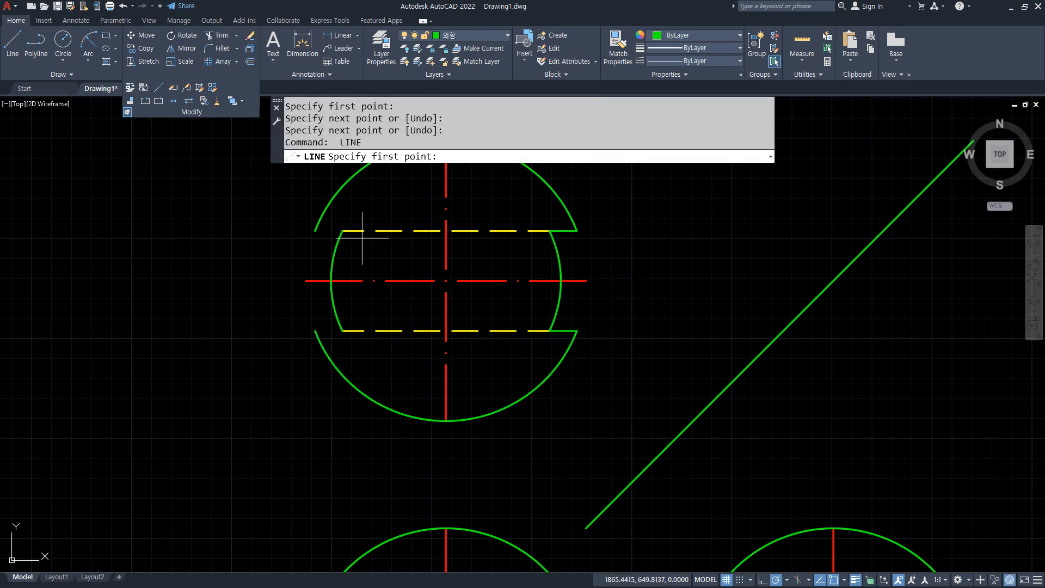
left_click(342, 230)
left_click(315, 231)
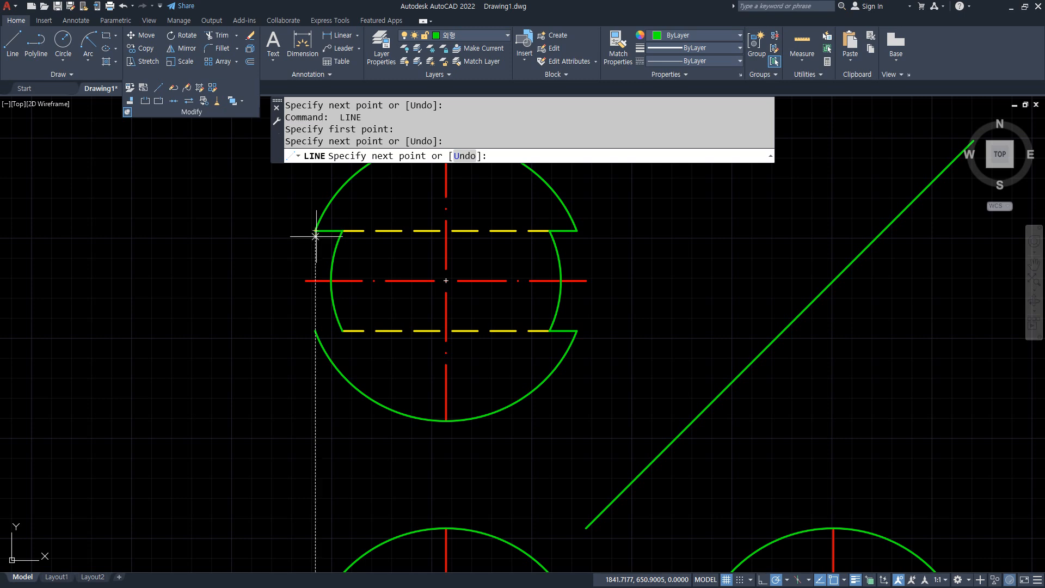
key("Return")
key("Return")
left_click(315, 331)
left_click(342, 331)
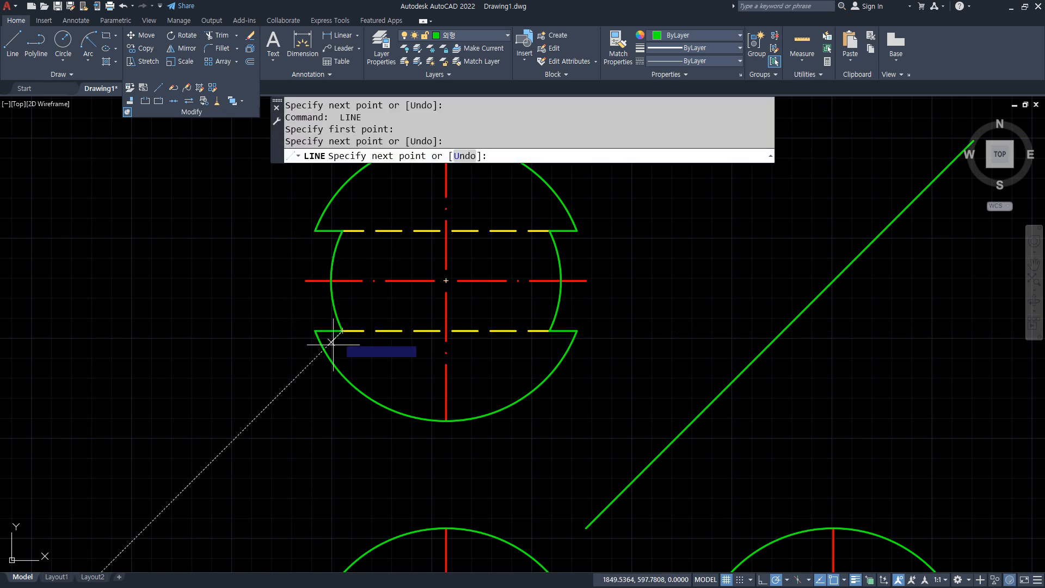
key("Return")
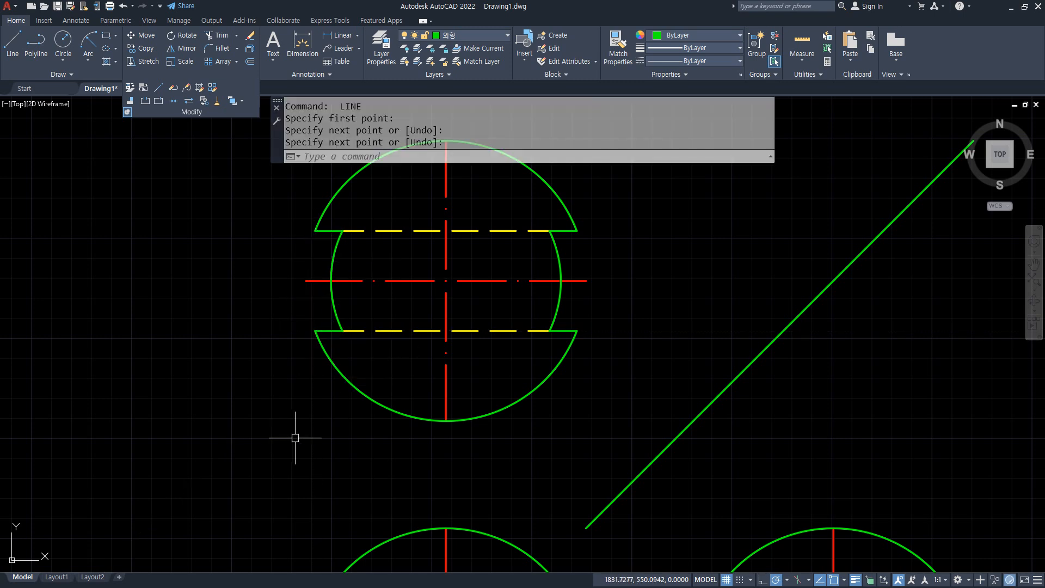
Draw a vertical line from the left corner of the top view's lower segment down to the front view's base line
mouse_move(298, 409)
middle_mouse_down()
mouse_move(275, 311)
mouse_move(280, 273)
mouse_move(279, 296)
middle_mouse_up()
type("l")
key("Return")
left_click(312, 213)
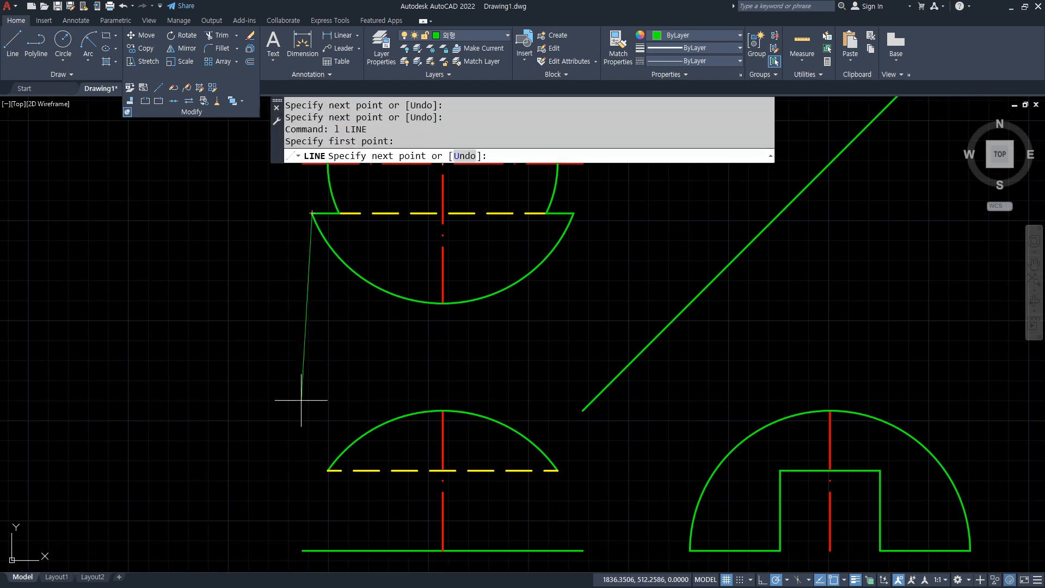
left_click(312, 550)
key("Return")
Fillet the front view's base line and the vertical projection line with radius 0 to form a sharp left corner
type("f")
key("Return")
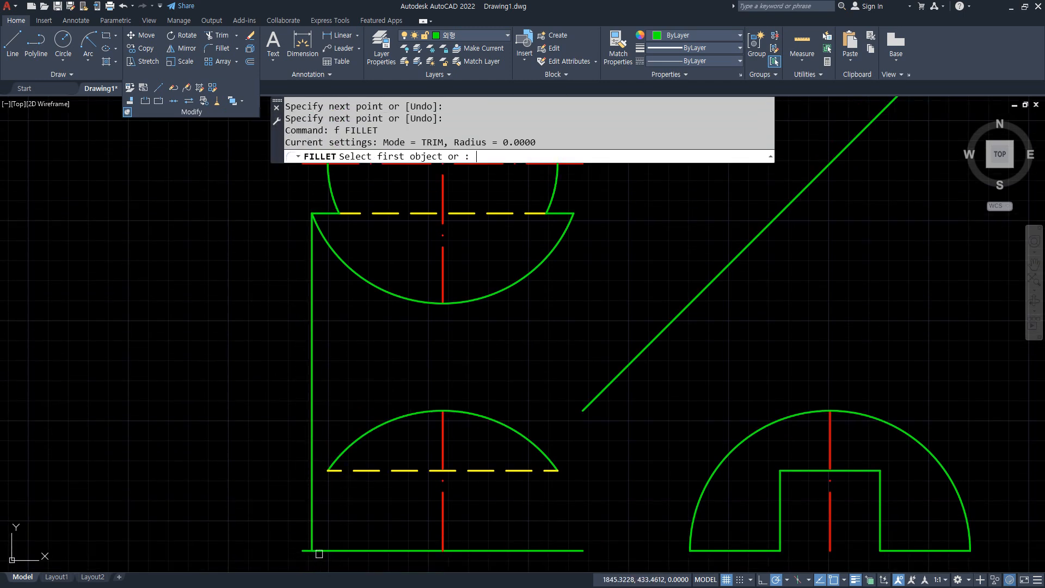
left_click(327, 550)
left_click(312, 536)
Draw a circle centred at the lower end of the front view's centre line, passing through the base line's left corner
type("c")
key("Return")
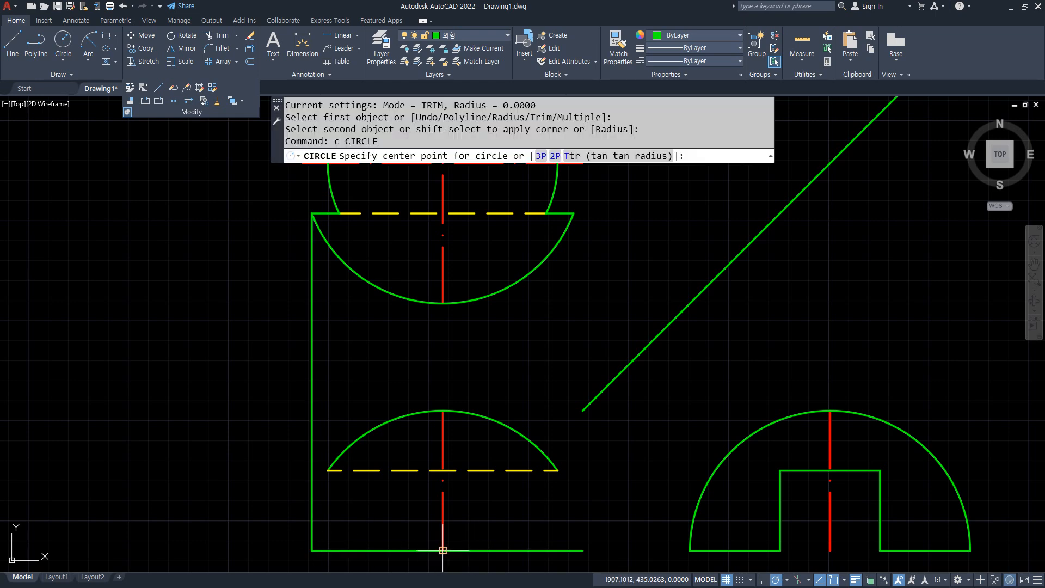
left_click(442, 550)
left_click(312, 550)
Trim the front view's new circle below the base line and above the dashed slot line, and the base line's right overhang
middle_click_drag(296, 486, 287, 405)
type("tr")
key("space")
left_click(594, 514)
left_click(541, 499)
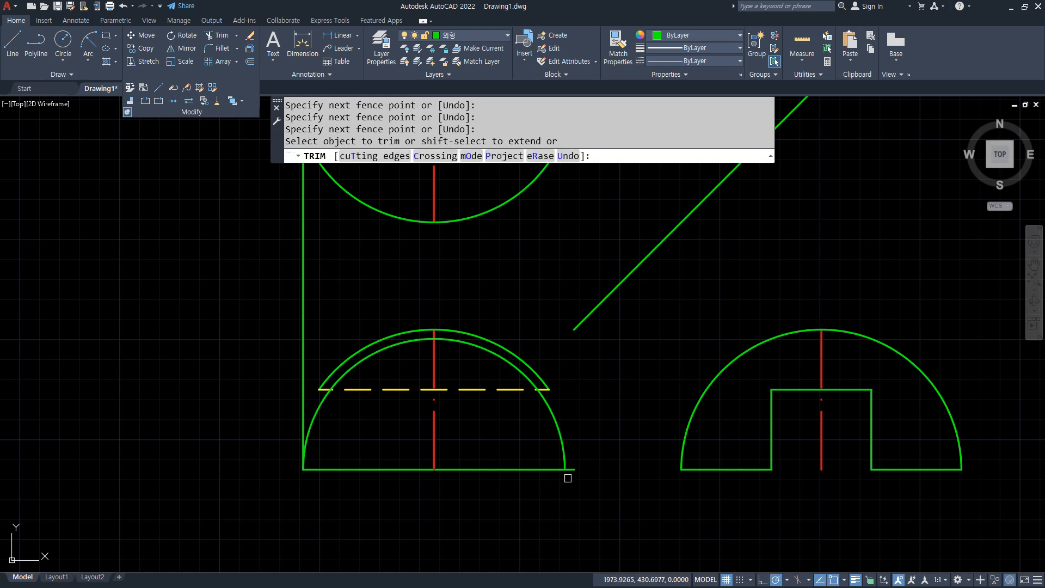
left_click(569, 467)
left_click(522, 374)
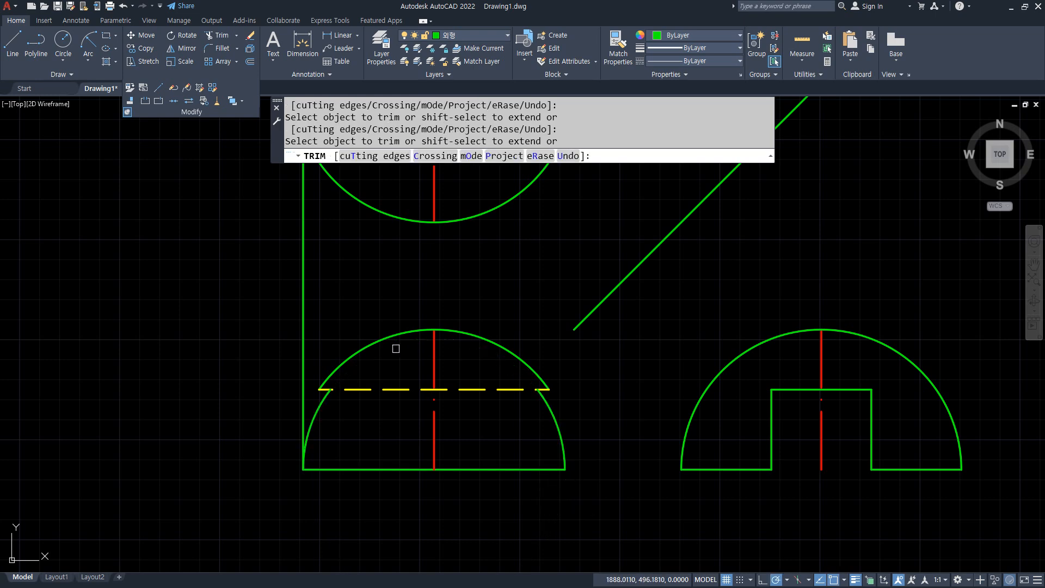
Trim the ends of the front view's dashed slot line outside the lower side arcs
scroll(318, 381, "up", 6)
scroll(496, 423, "down", 4)
scroll(792, 426, "up", 4)
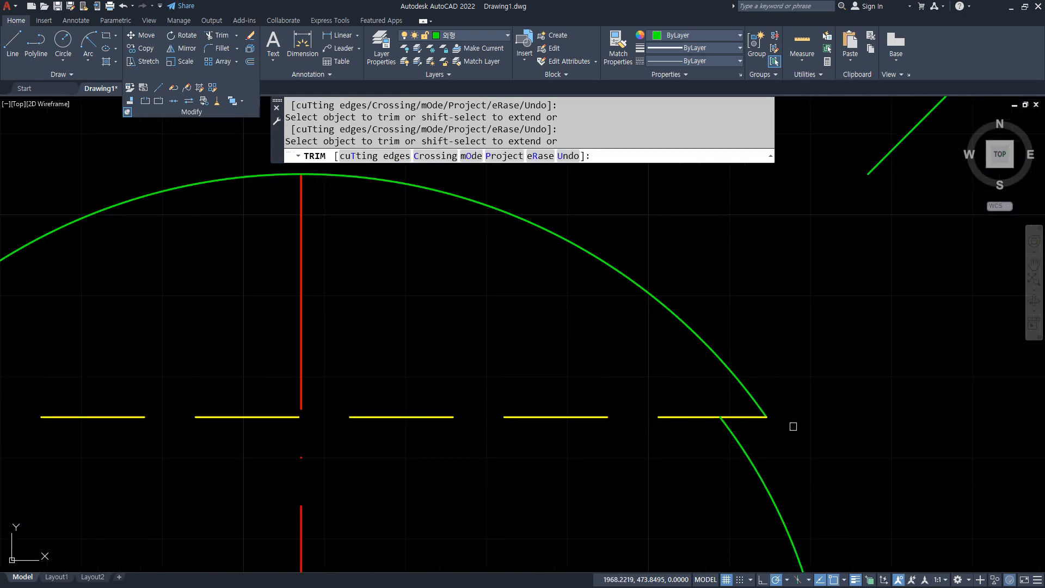
scroll(752, 418, "up", 2)
left_click(737, 416)
key("space")
Draw short solid lines between the upper and lower arcs at both ends of the front view's dashed slot line
type("l")
key("space")
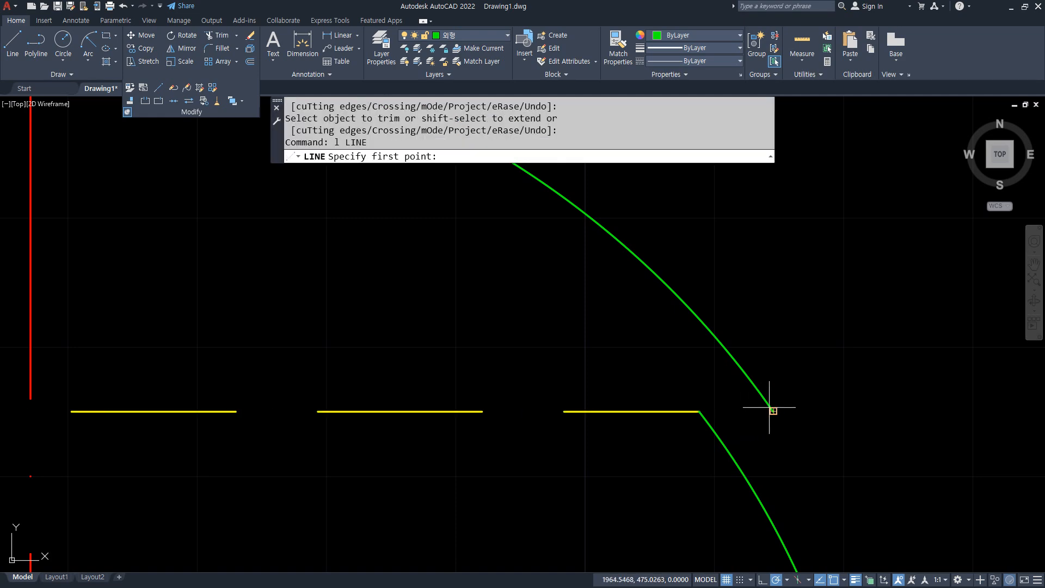
left_click(770, 409)
left_click(698, 411)
key("space")
scroll(333, 411, "down", 4)
middle_click_drag(201, 388, 599, 386)
scroll(333, 410, "up", 3)
key("space")
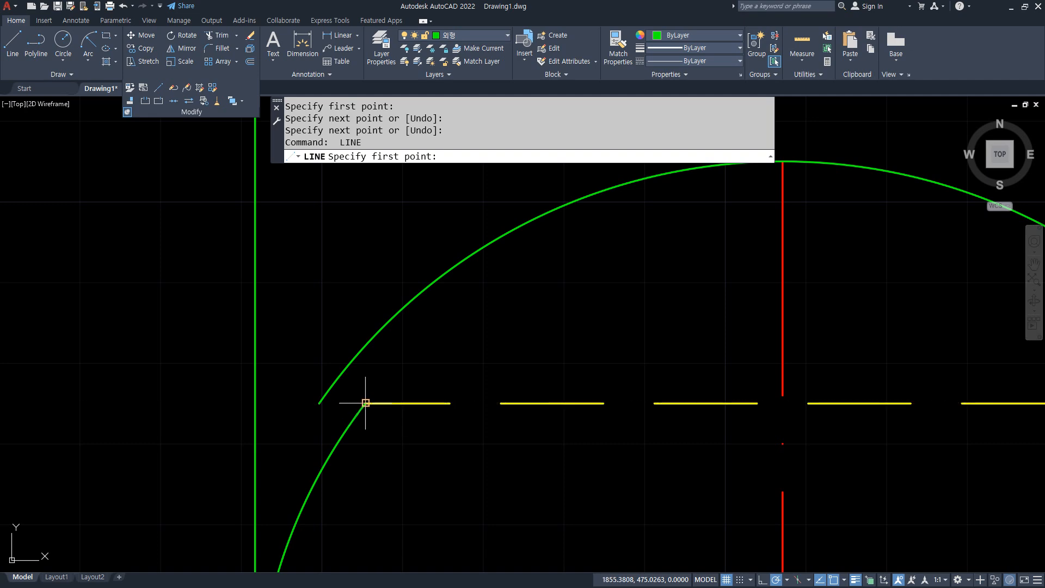
left_click(365, 403)
left_click(319, 403)
key("space")
Erase the vertical projection line between the top and front views
left_click(296, 322)
left_click(195, 371)
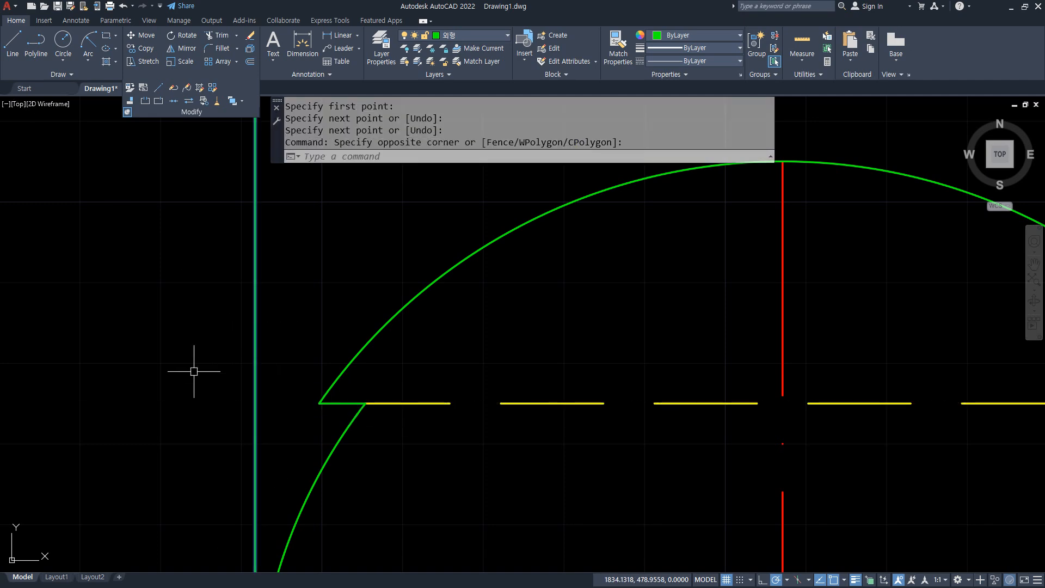
type("e")
key("space")
scroll(186, 374, "down", 4)
middle_click_drag(193, 358, 191, 431)
middle_click_drag(691, 429, 696, 432)
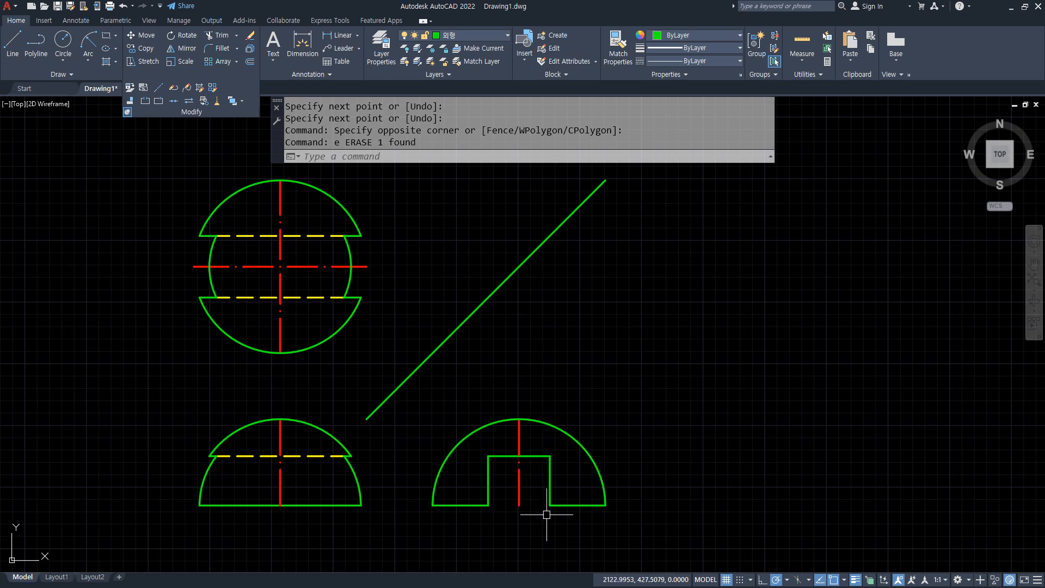
left_click_drag(510, 505, 532, 493)
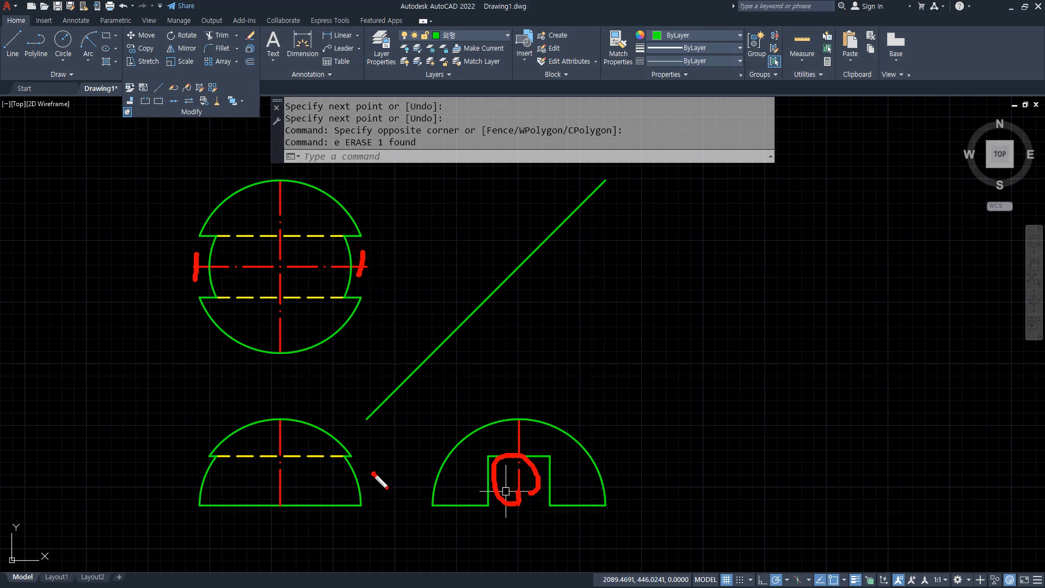
key("Escape")
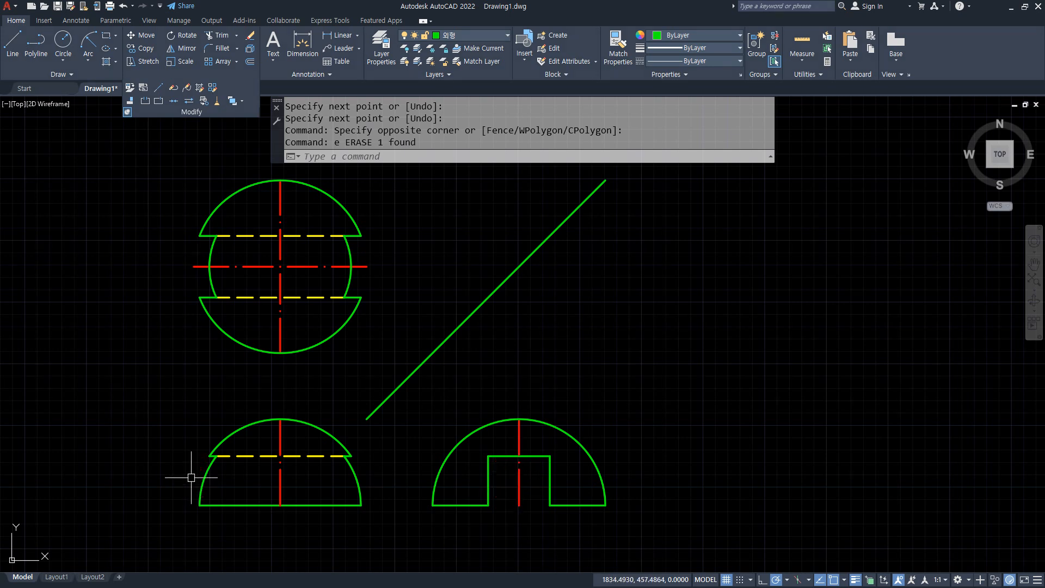
key("ctrl+2")
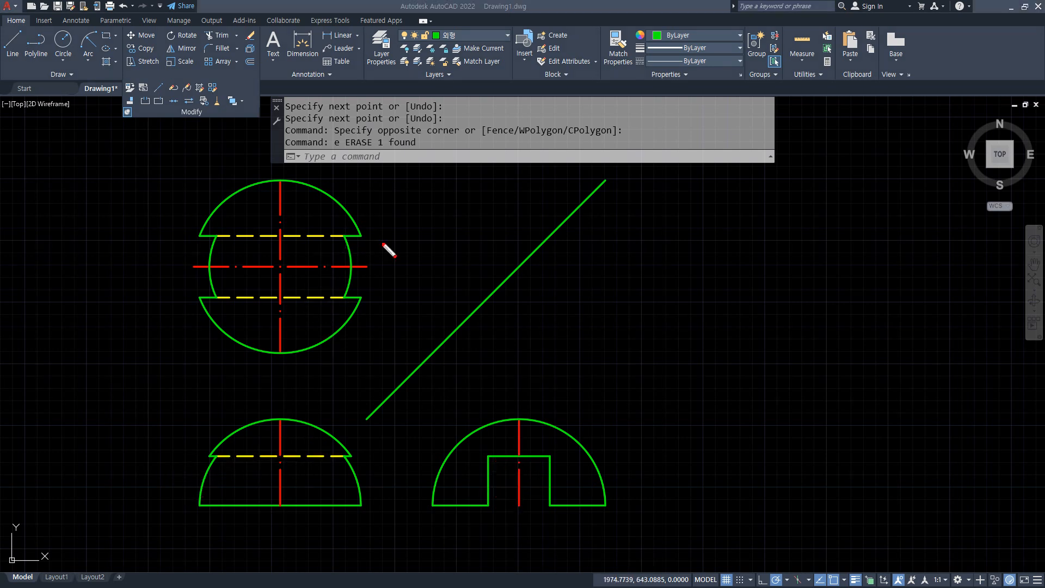
left_click_drag(398, 255, 385, 255)
mouse_move(321, 282)
left_mouse_down()
mouse_move(320, 373)
mouse_move(412, 252)
left_mouse_up()
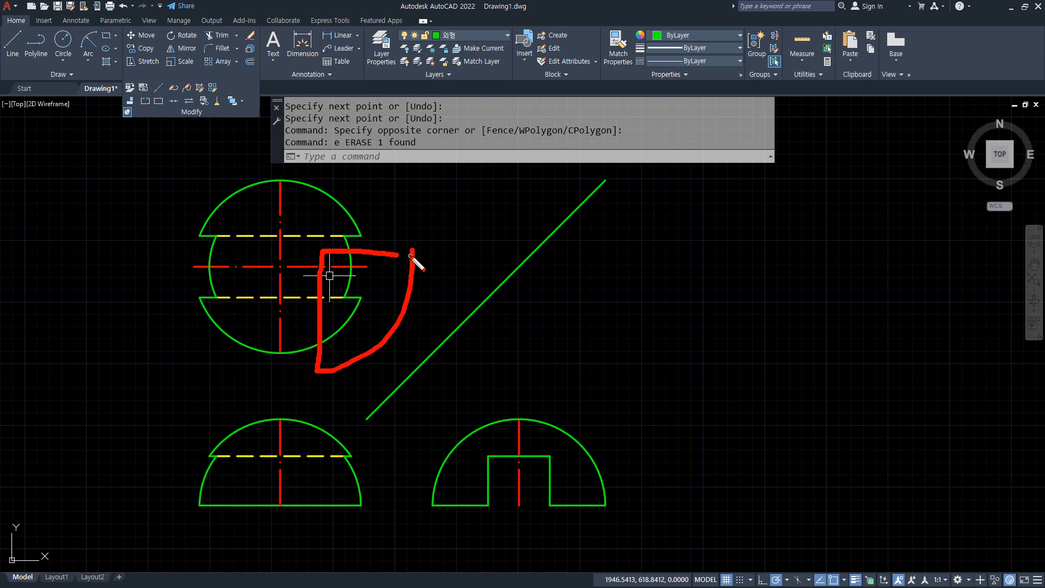
key("Escape")
Offset the top view's horizontal centre line 10 upward
type("o")
key("Return")
type("1")
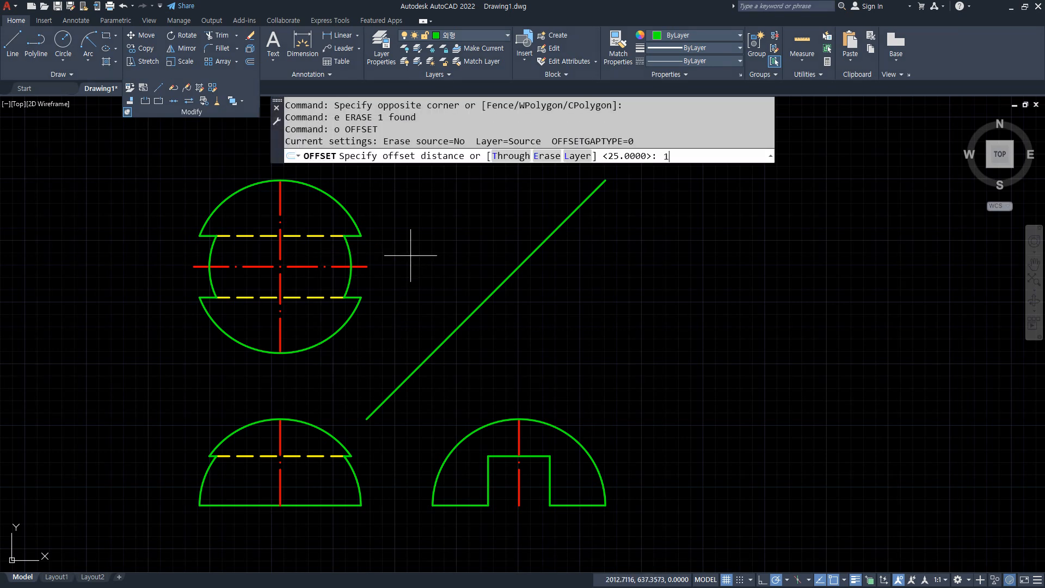
type("0")
key("Return")
left_click(365, 266)
left_click(397, 249)
key("Return")
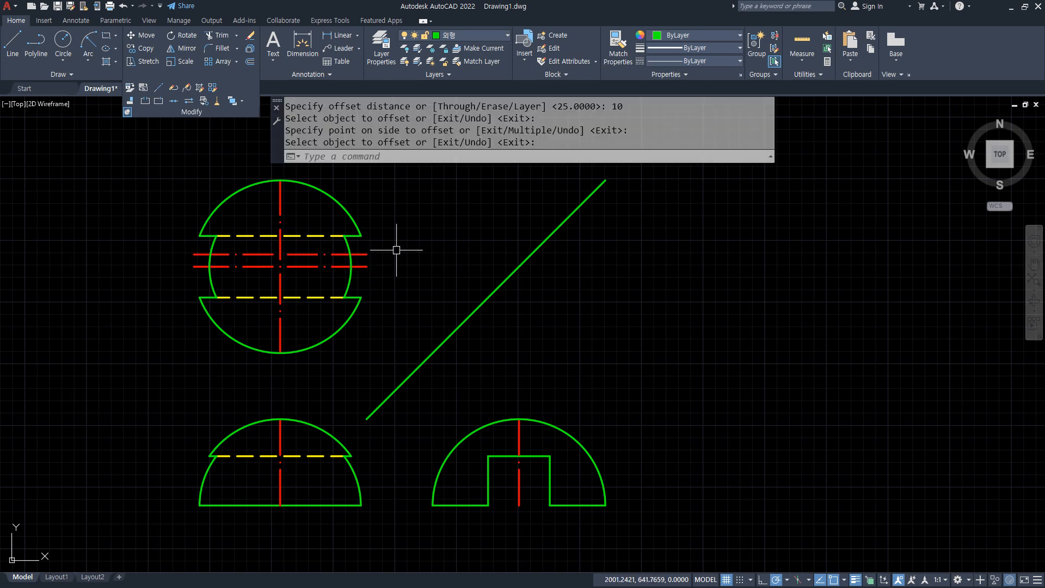
Offset the top view's vertical centre line 36 to the right
key("Return")
type("3")
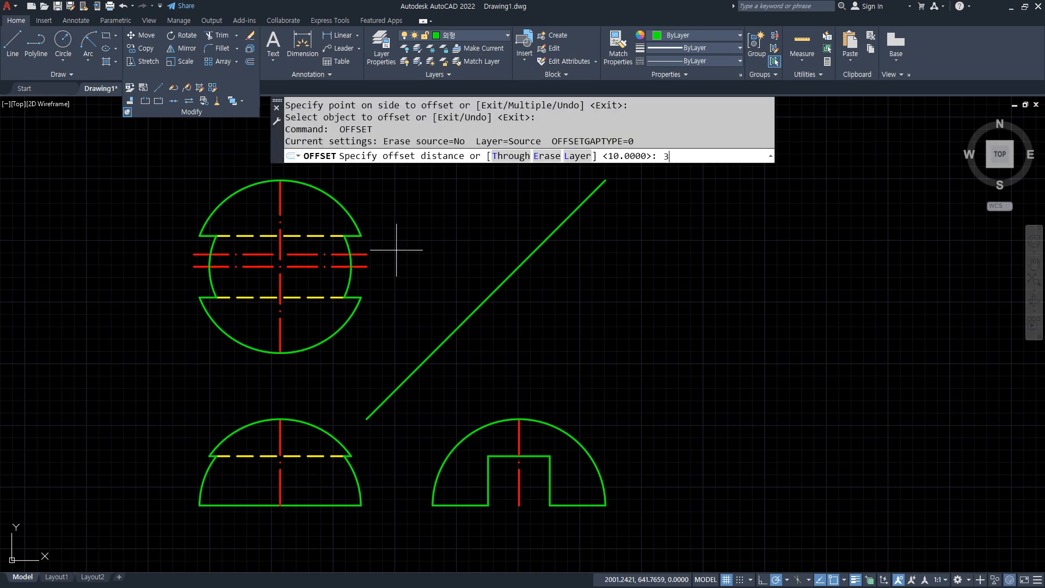
type("6")
key("Return")
left_click(280, 332)
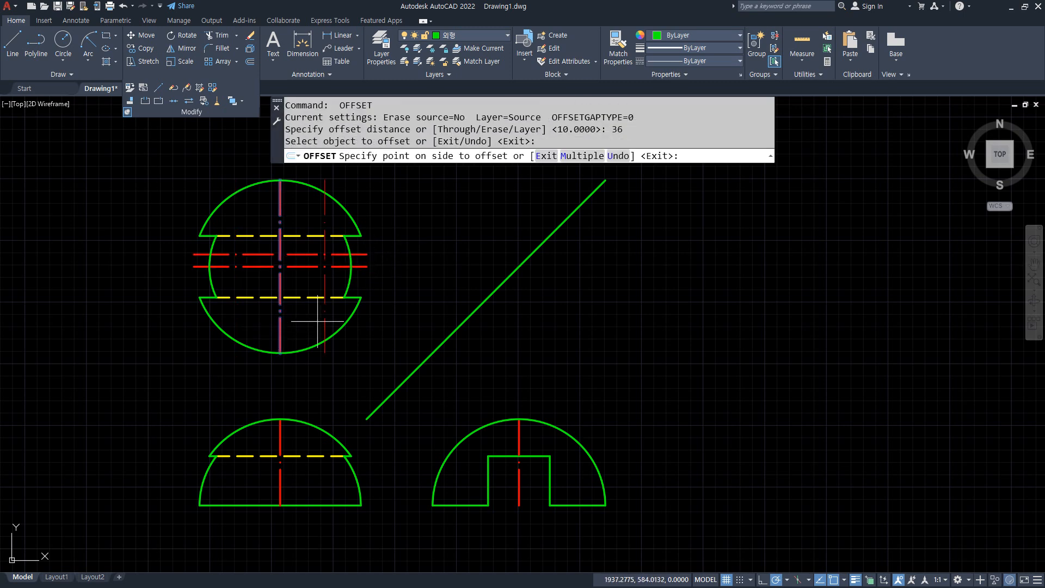
left_click(326, 310)
key("Return")
Fillet the two offset lines in the top view into a sharp corner, keeping the right-hand and lower portions
scroll(340, 245, "up", 2)
type("f")
key("Return")
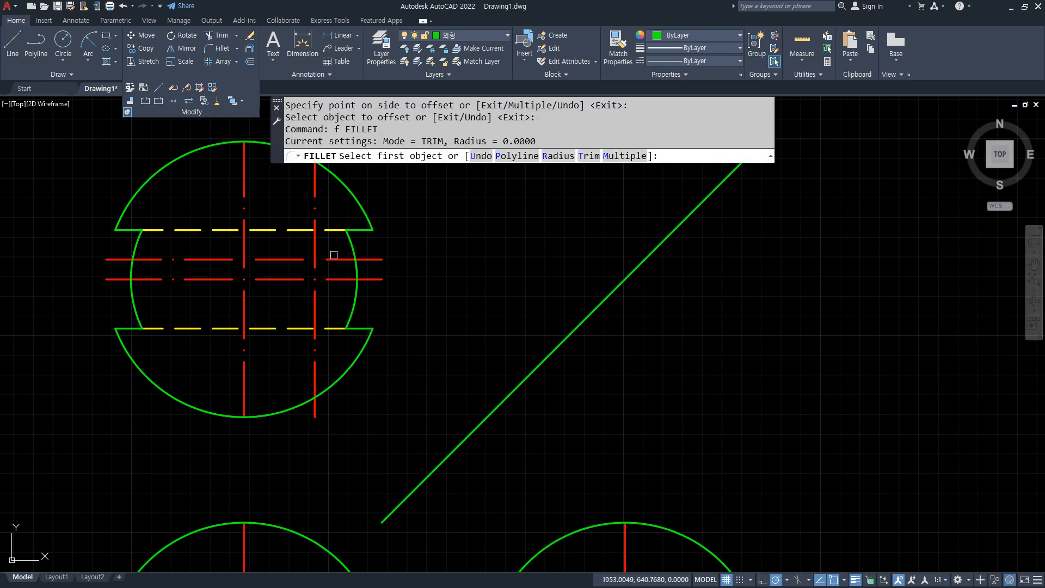
left_click(334, 254)
left_click(335, 260)
left_click(317, 303)
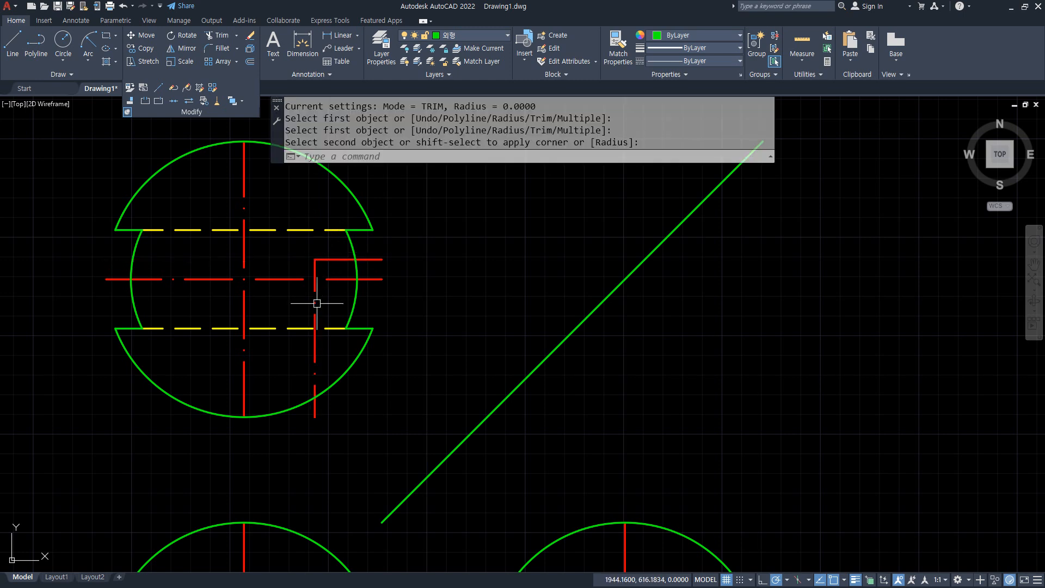
Match the properties of the top view's lower outline arc to both lines of the new cut corner
type("ma")
key("Return")
left_click(332, 381)
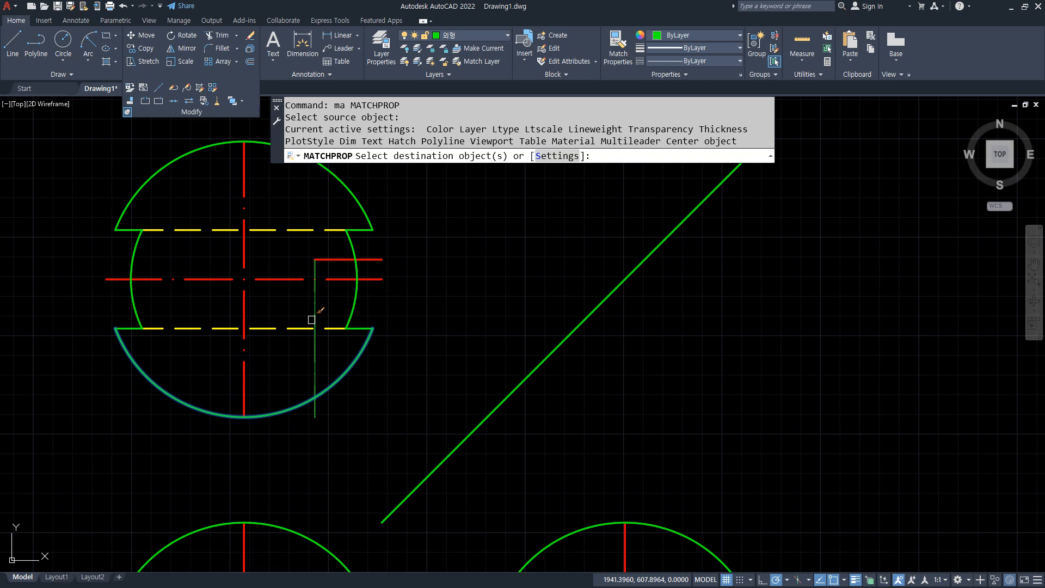
left_click(315, 319)
left_click(326, 261)
key("Return")
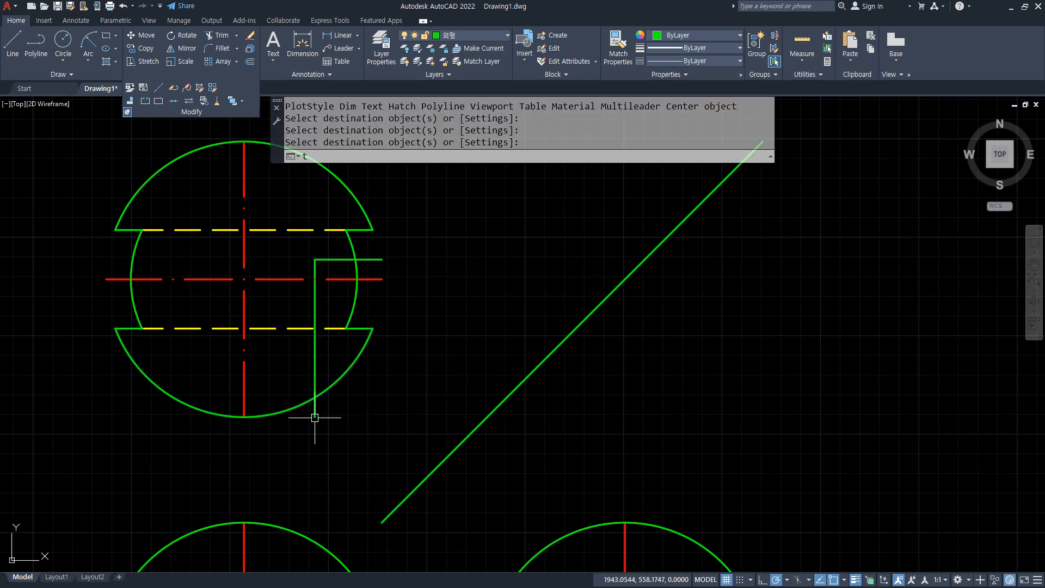
Trim the top view's outline and dashed slot line inside the lower-right cut, and the cut lines' ends beyond the arcs
type("tr")
key("Return")
left_click(333, 386)
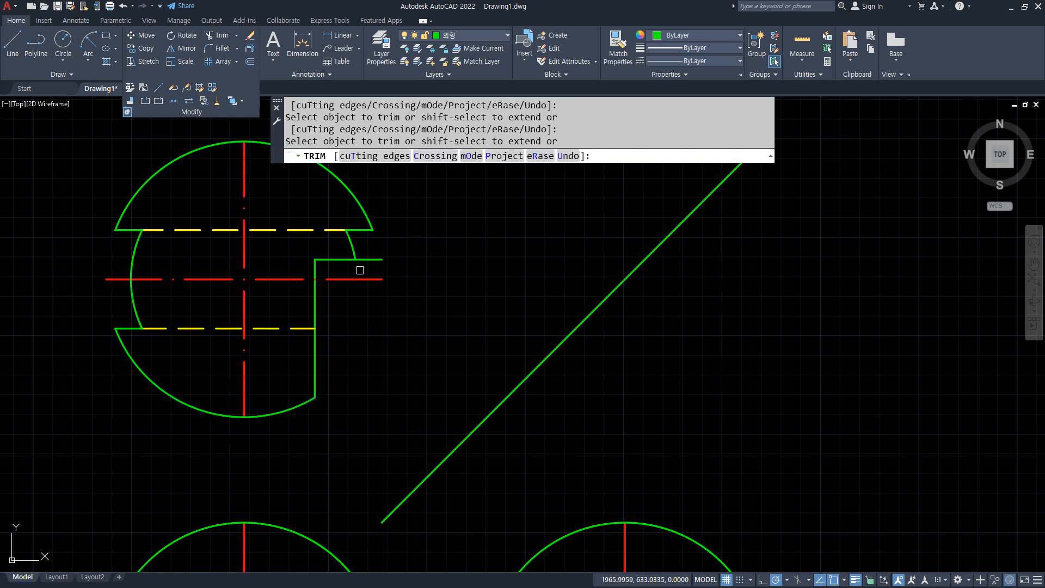
key("Return")
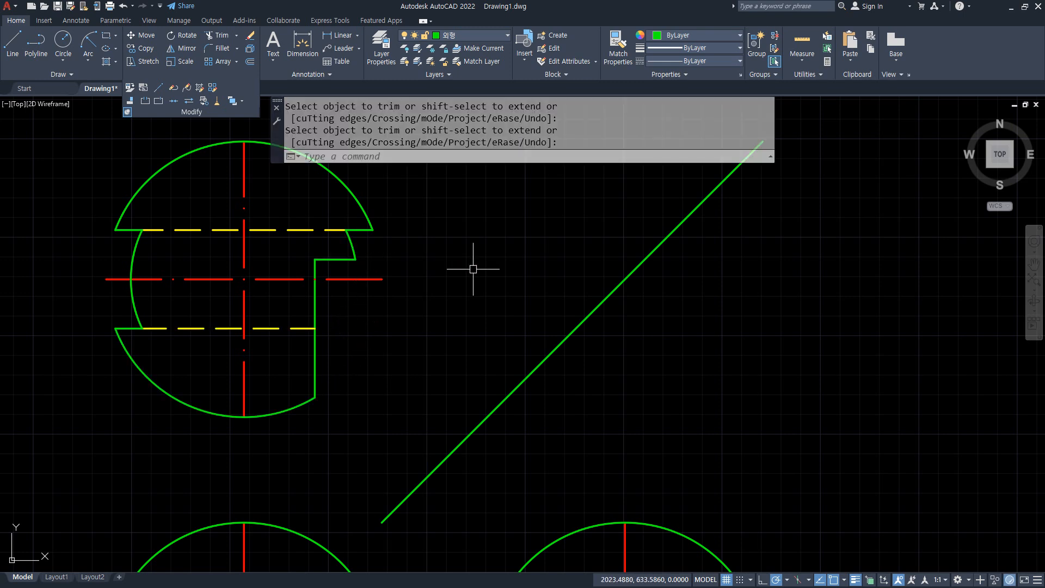
Draw a vertical line from the lower end of the top view's cut edge, through the front view's upper arc, down to its base
scroll(410, 270, "down", 1)
middle_click_drag(391, 323, 388, 301)
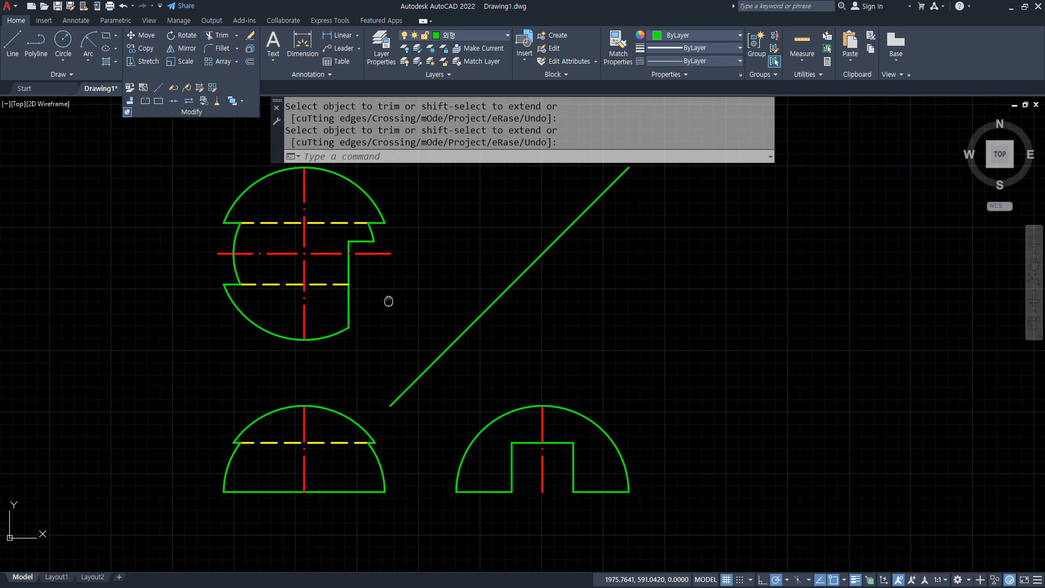
type("l")
key("Return")
left_click(348, 327)
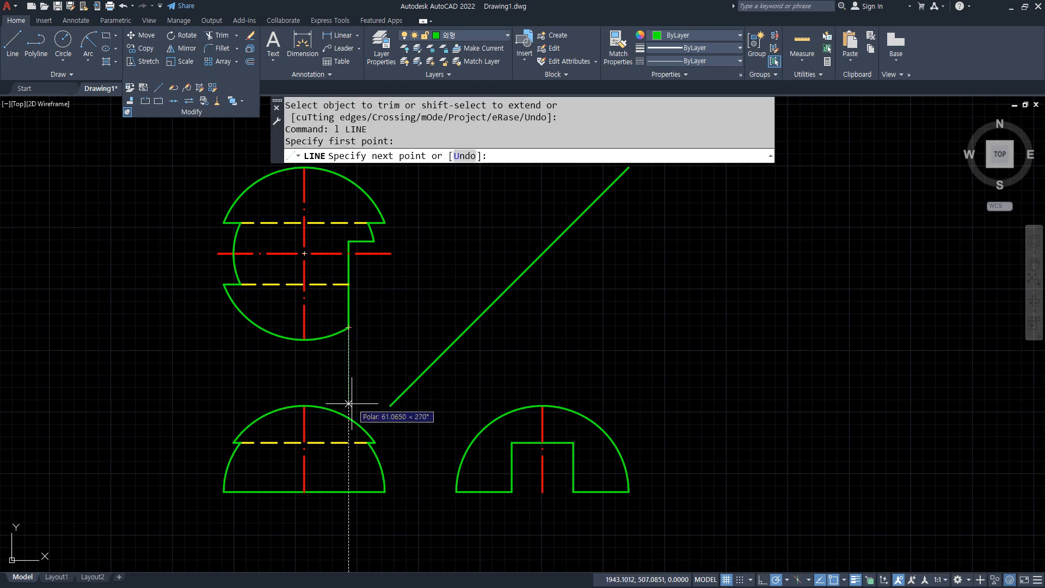
left_click(348, 417)
left_click(348, 491)
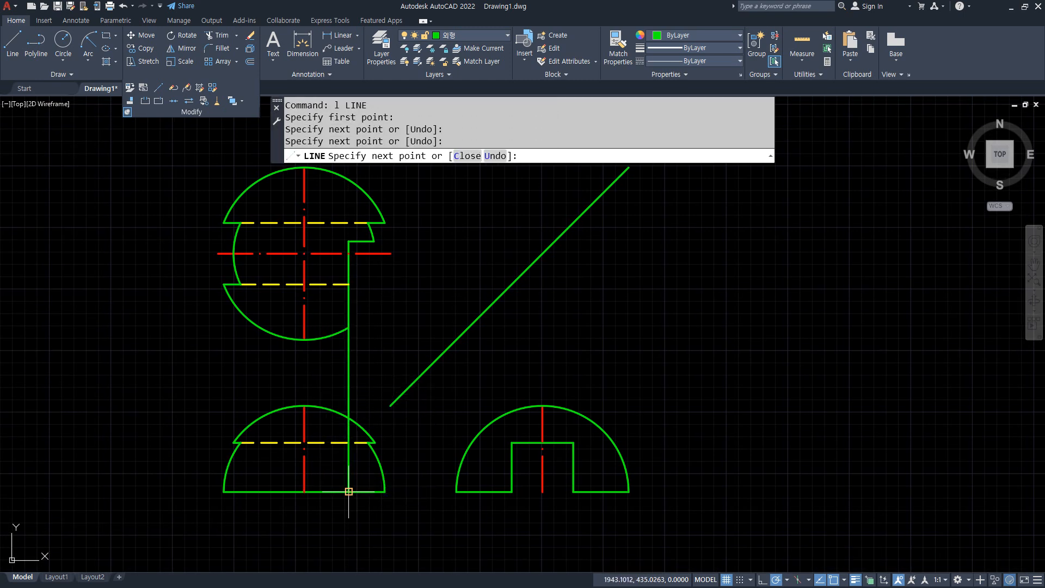
key("Return")
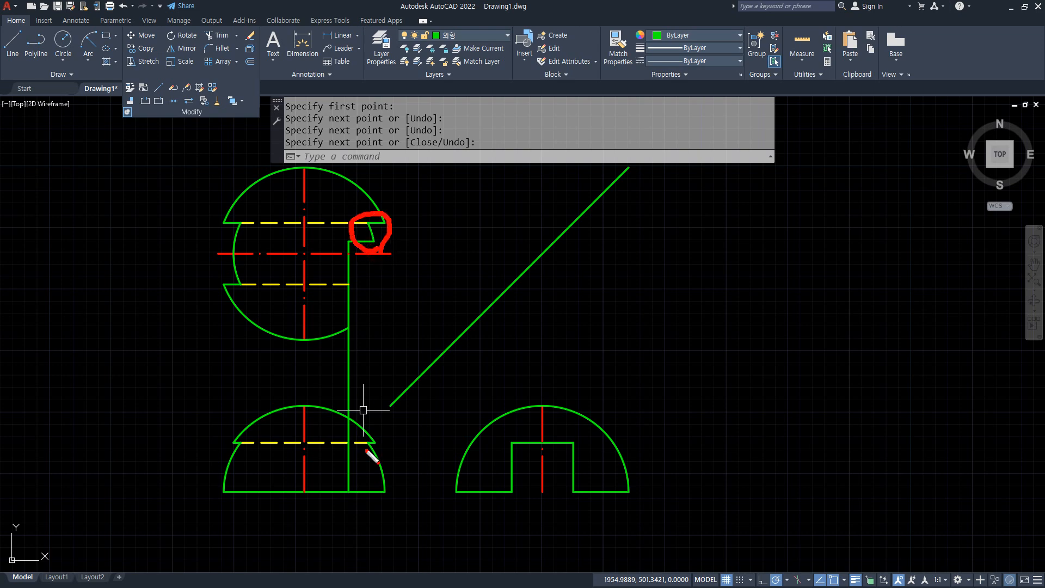
Shorten the front view's dashed slot line to the new vertical line and stretch the right-hand short solid line to meet it
mouse_move(381, 489)
left_mouse_down()
mouse_move(351, 419)
mouse_move(380, 484)
left_mouse_up()
scroll(361, 466, "up", 4)
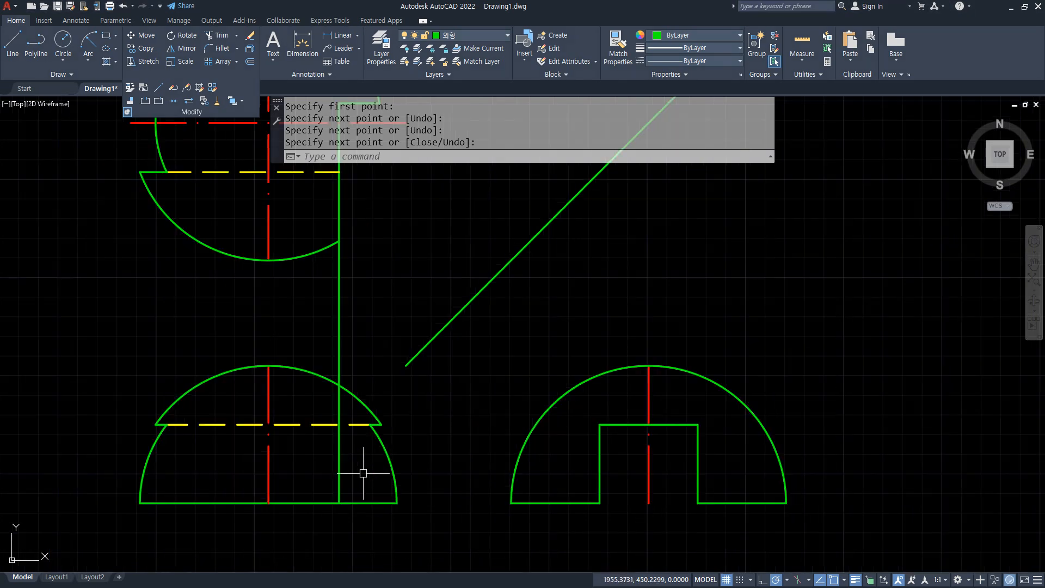
left_click(368, 395)
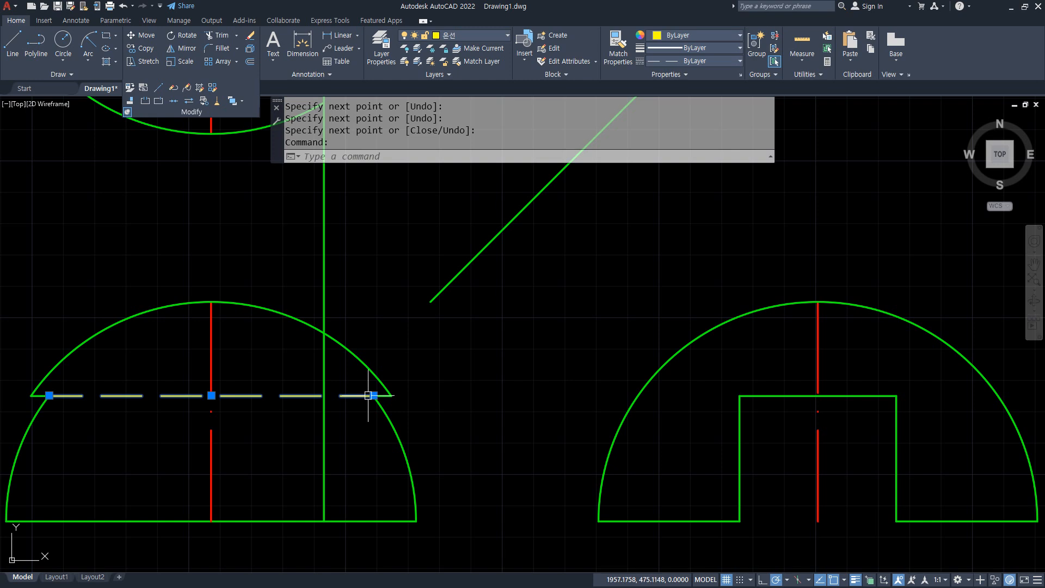
left_click(373, 395)
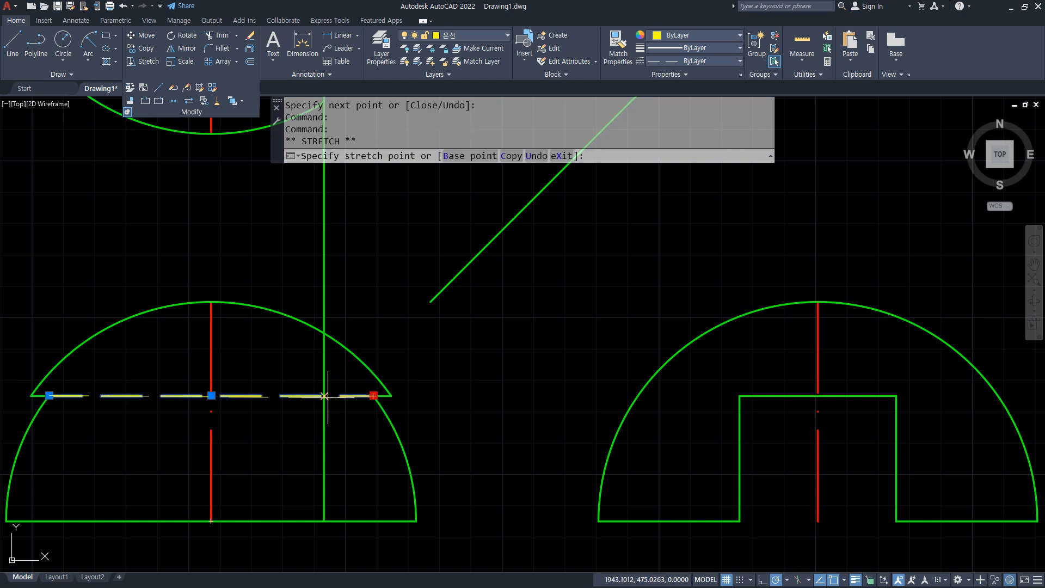
left_click(380, 394)
left_click(373, 396)
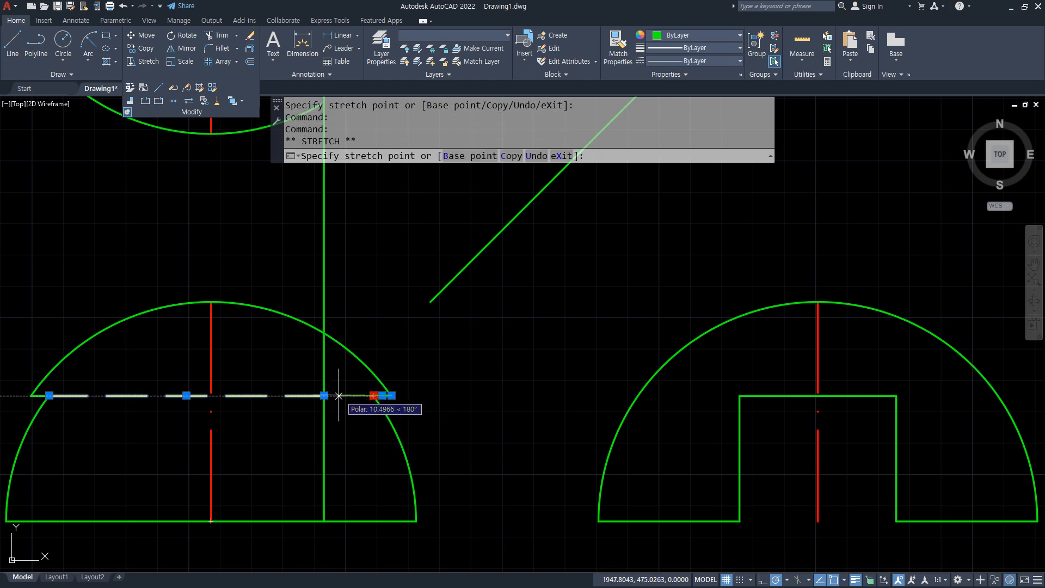
left_click(390, 395)
key("Escape")
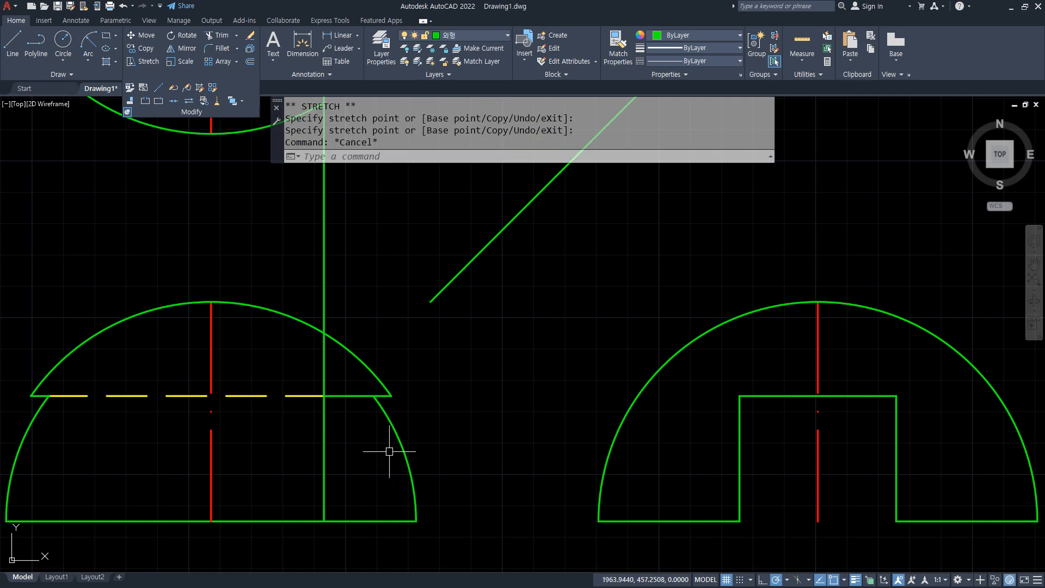
Trim away the part of the vertical projection line between the top and front views
scroll(376, 368, "down", 1)
middle_click_drag(374, 305, 357, 359)
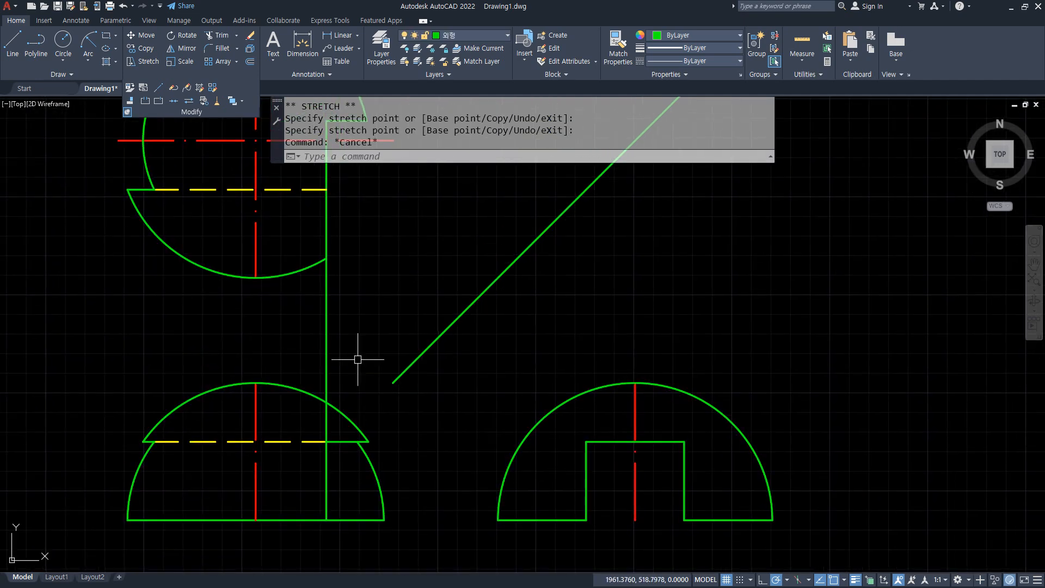
type("tr")
key("Return")
left_click(326, 357)
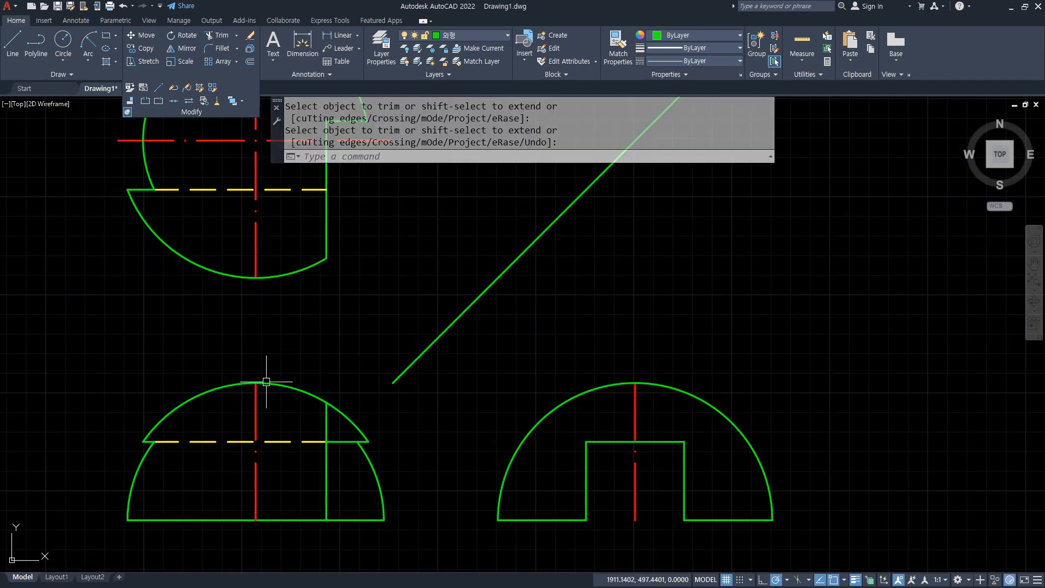
scroll(383, 468, "down", 1)
middle_click_drag(415, 350, 353, 333)
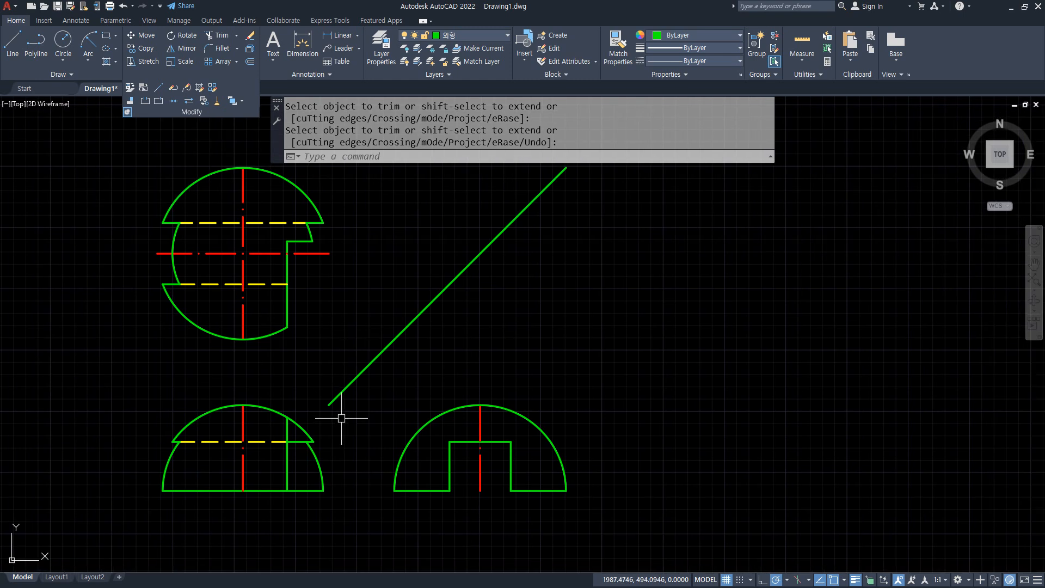
Draw a horizontal projection line from the top of the front view's vertical edge to the side view's centre line
type("l")
key("Return")
left_click(287, 417)
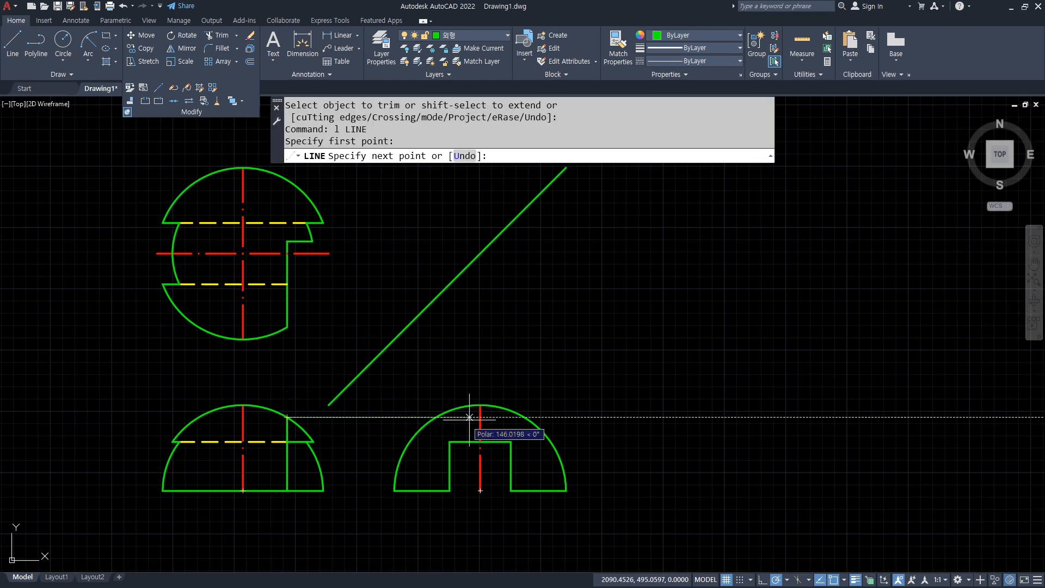
left_click(480, 417)
key("Return")
Draw a circle centred on the side view's base, passing through the projection line's end, and trim away its lower half
type("c")
key("Return")
left_click(479, 489)
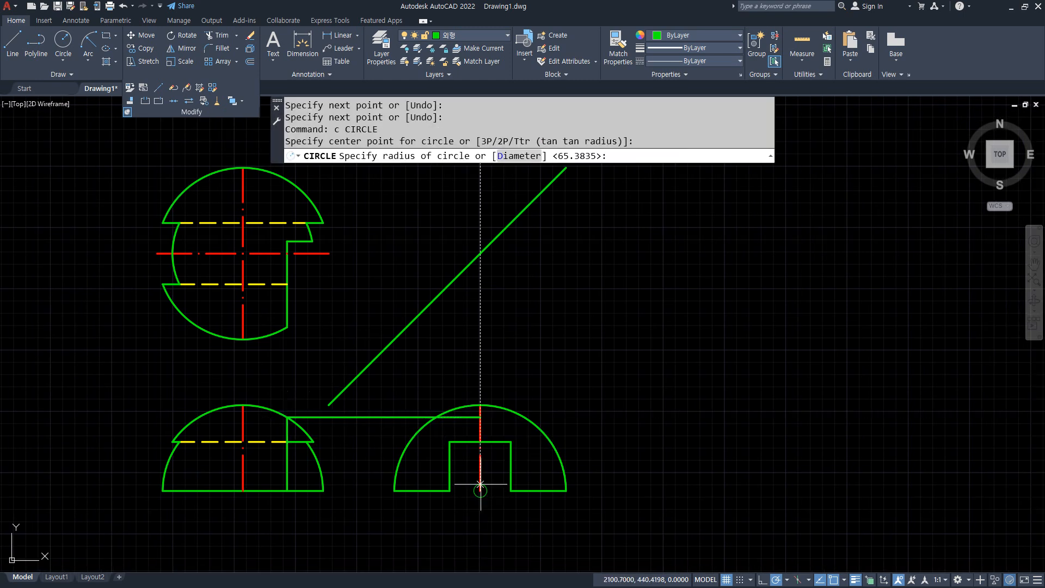
left_click(480, 416)
type("tr")
key("Return")
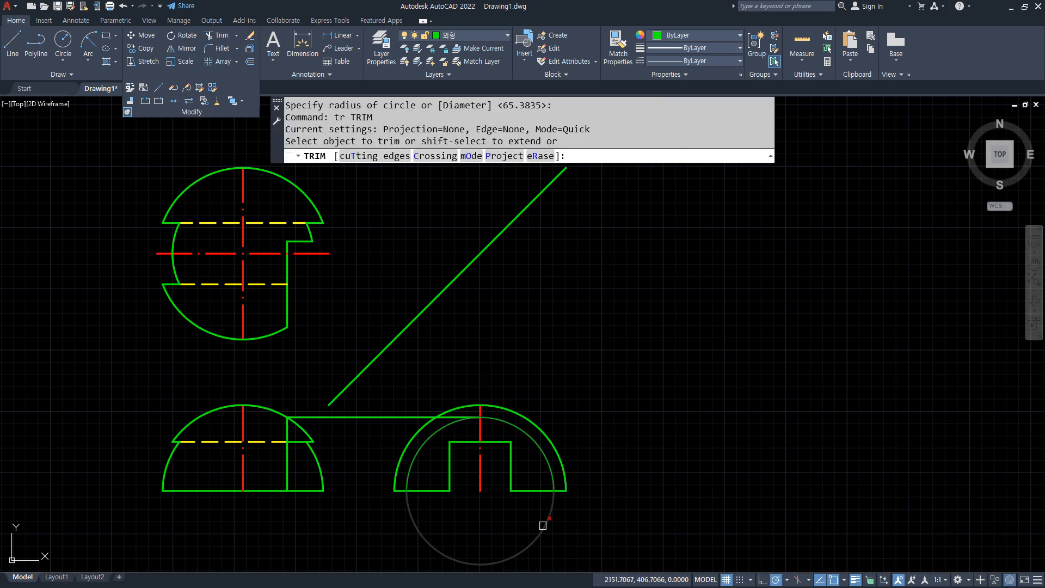
left_click(544, 527)
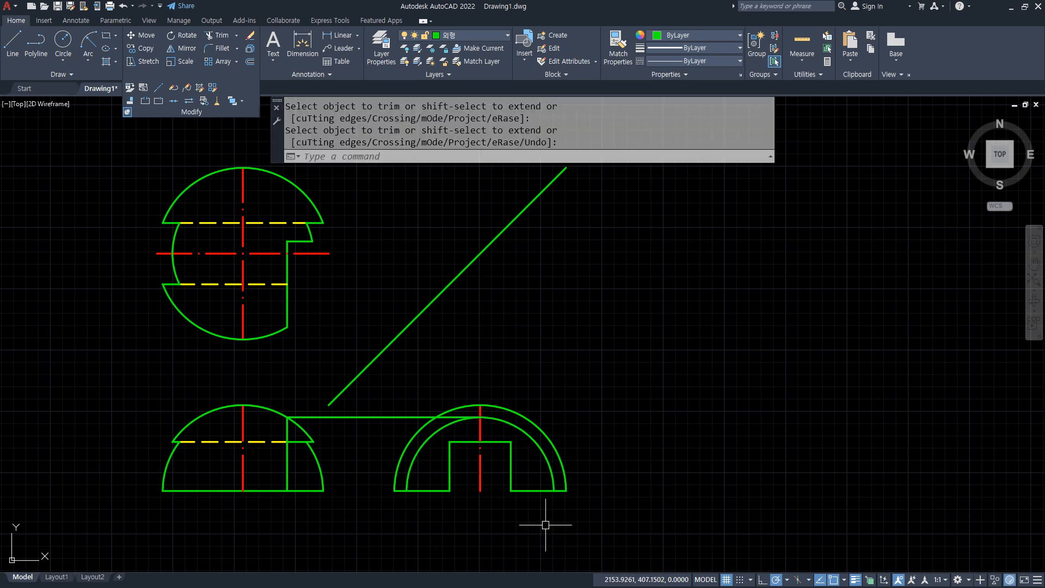
key("Return")
Project the top view's notch corner horizontally to the 45° line and down to the top of the side view's slot
type("l LINE")
key("Return")
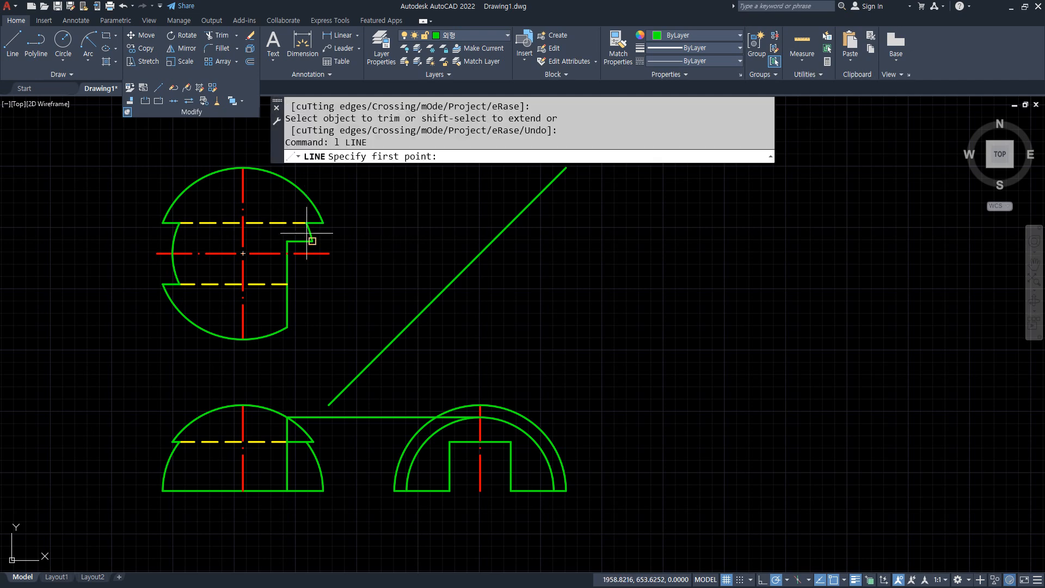
left_click(312, 241)
left_click(493, 241)
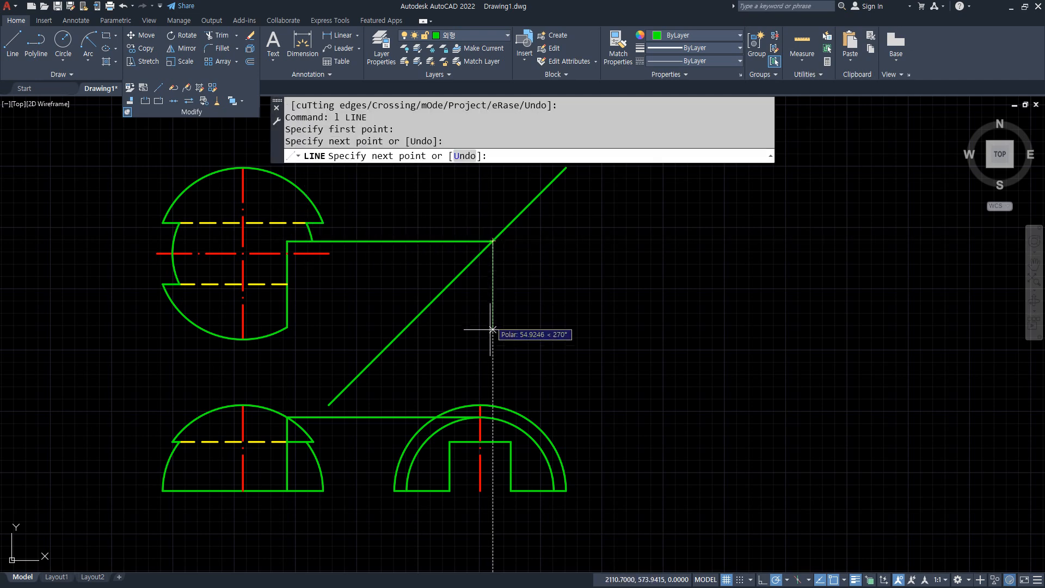
left_click(492, 441)
key("Return")
Join the vertical projection line and the side view's inner arc with a zero-radius fillet
scroll(494, 435, "up", 4)
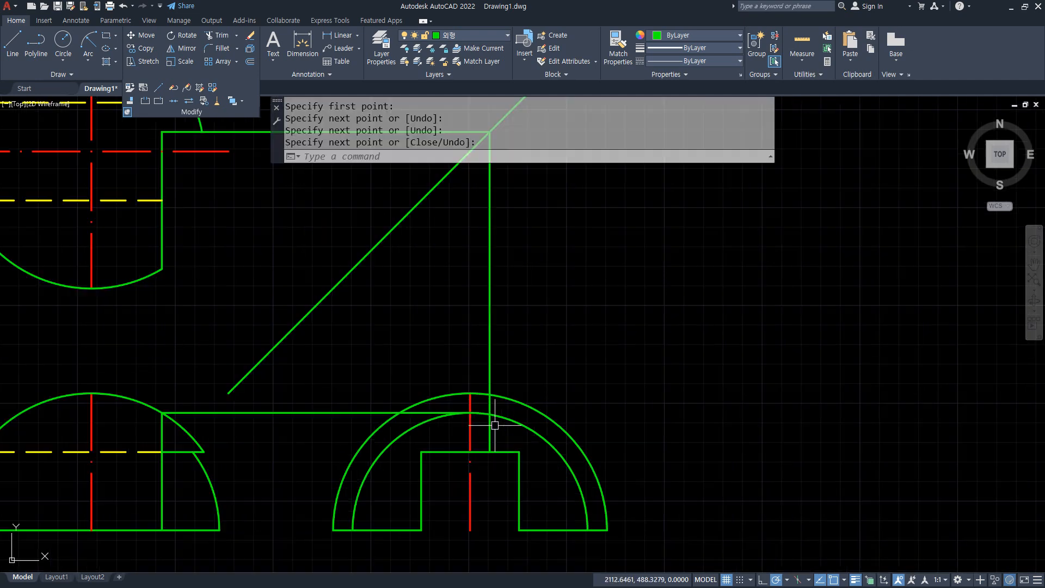
type("f")
key("Return")
left_click(483, 427)
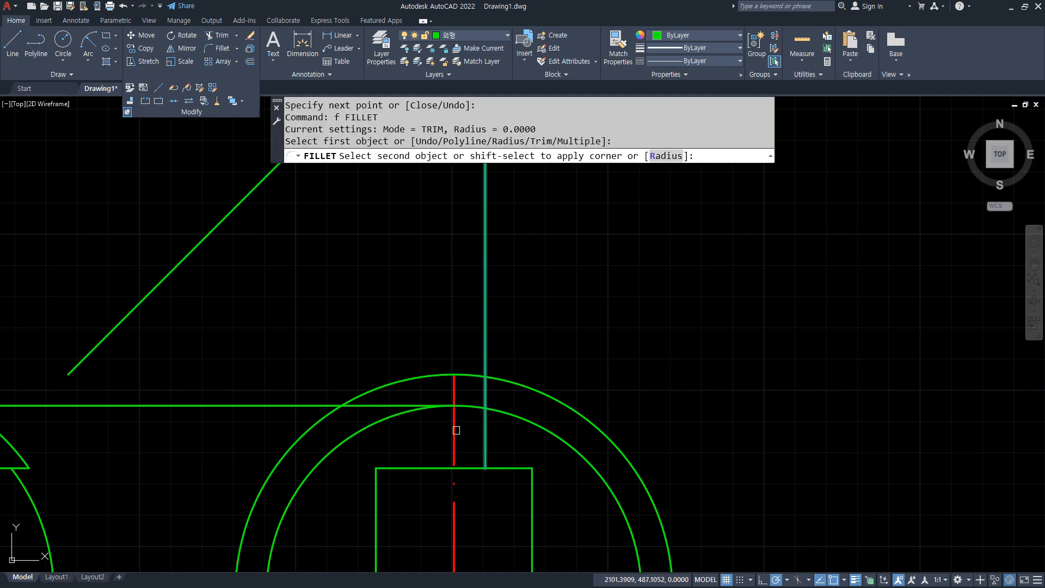
Erase the two horizontal projection lines leading from the front view and the top view
left_click(383, 408)
type("e")
key("Return")
scroll(374, 410, "down", 4)
middle_click_drag(319, 400, 353, 412)
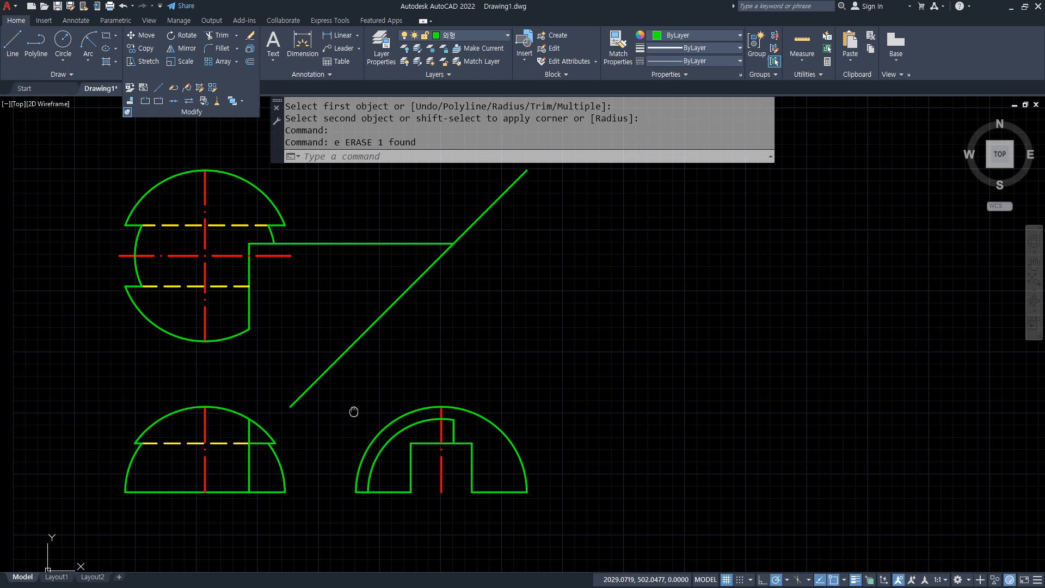
left_click(343, 243)
type("e")
key("Return")
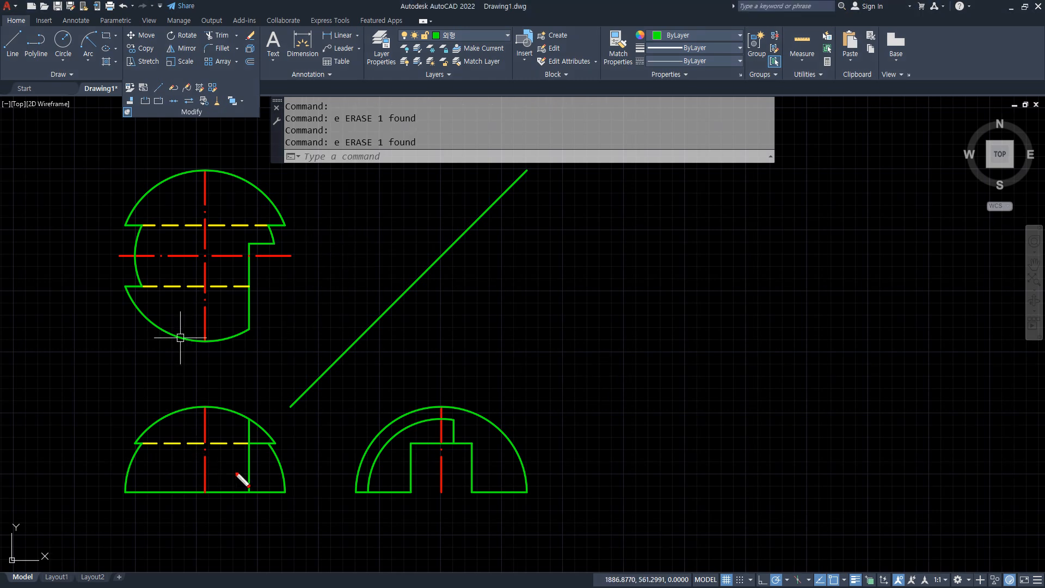
left_click_drag(247, 474, 171, 459)
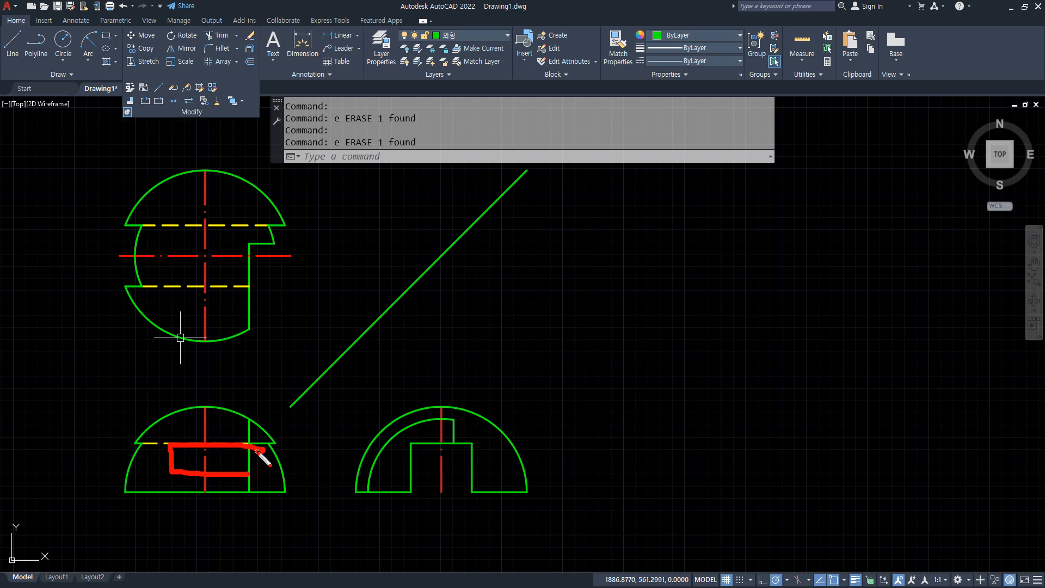
key("Escape")
Offset the front view's vertical edge by 54 towards the left side of the dome
scroll(204, 492, "up", 4)
middle_click_drag(226, 481, 347, 491)
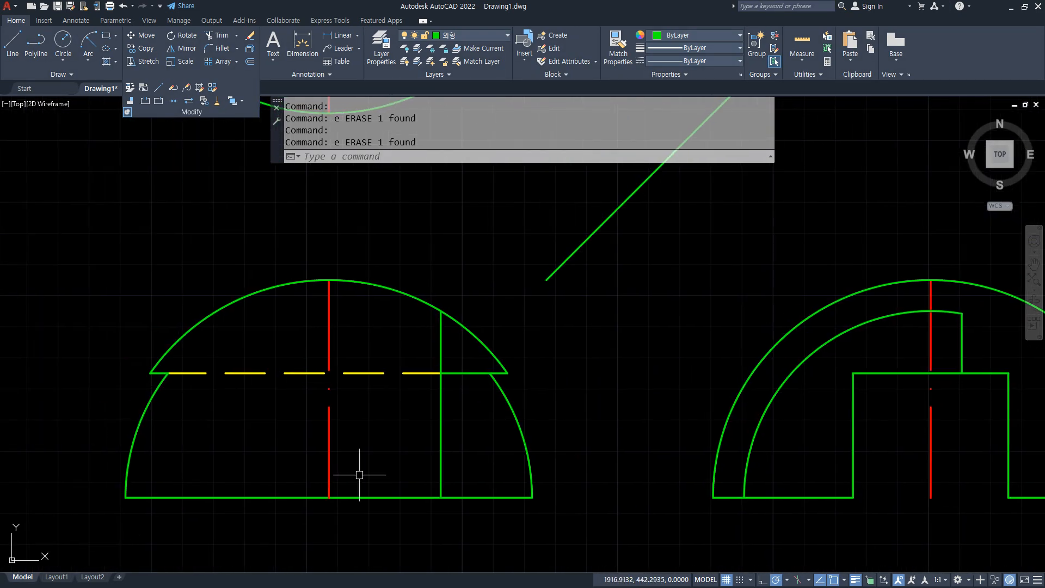
key("Return")
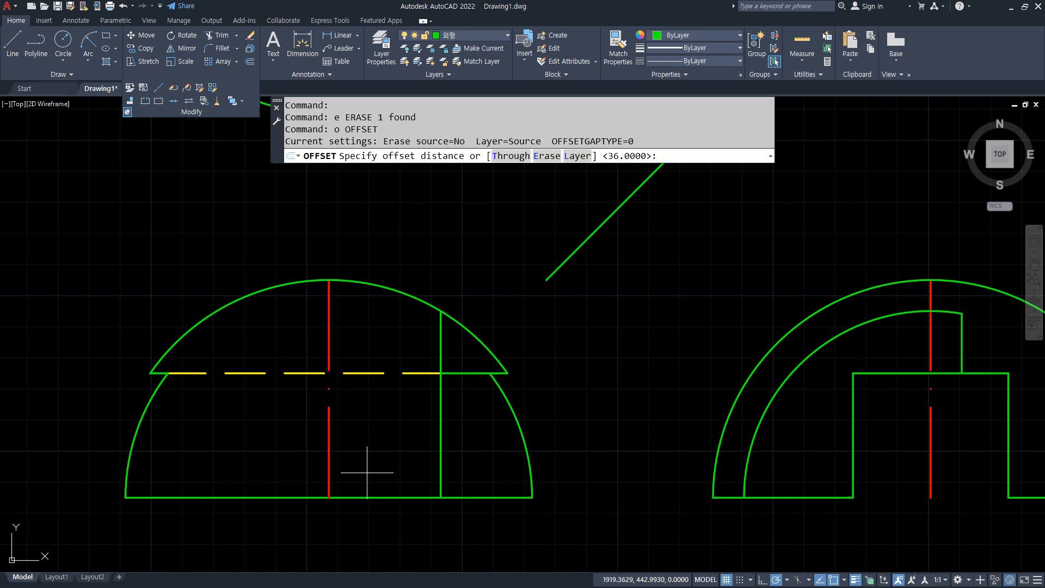
key("Return")
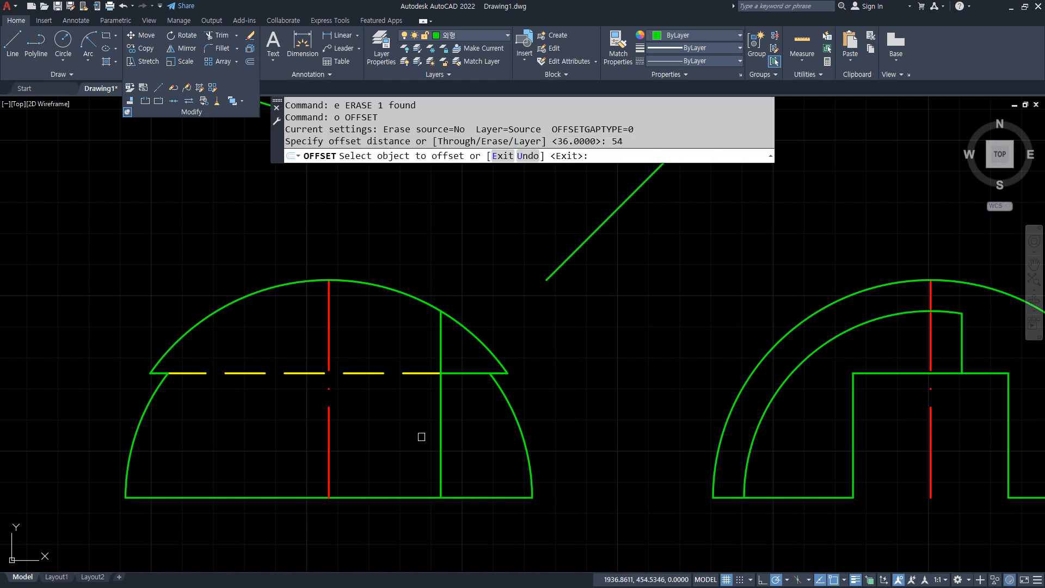
left_click(440, 434)
left_click(286, 410)
key("Return")
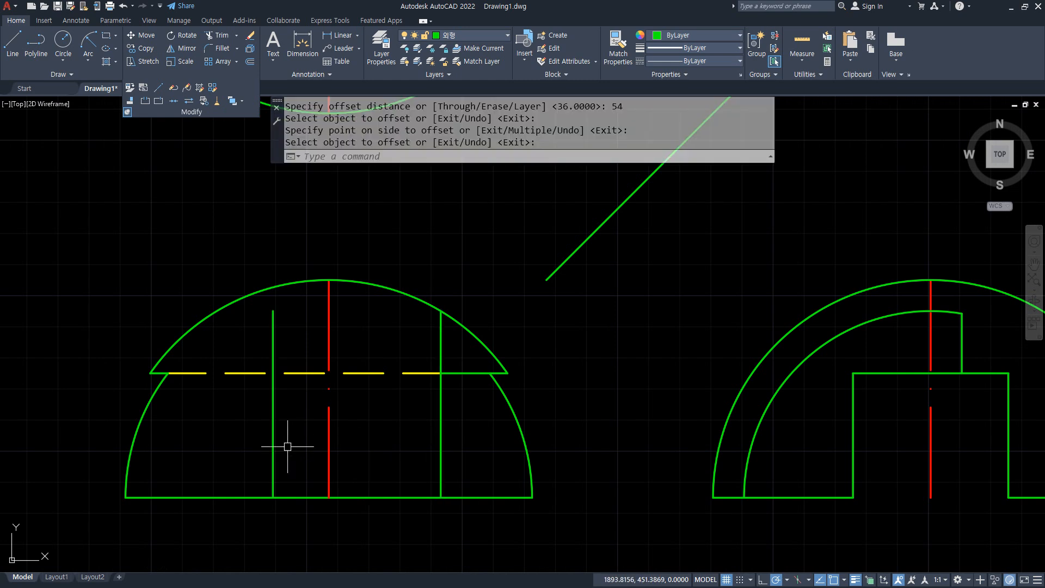
Offset the front view's base line upward by 20
type("o")
key("Return")
type("2")
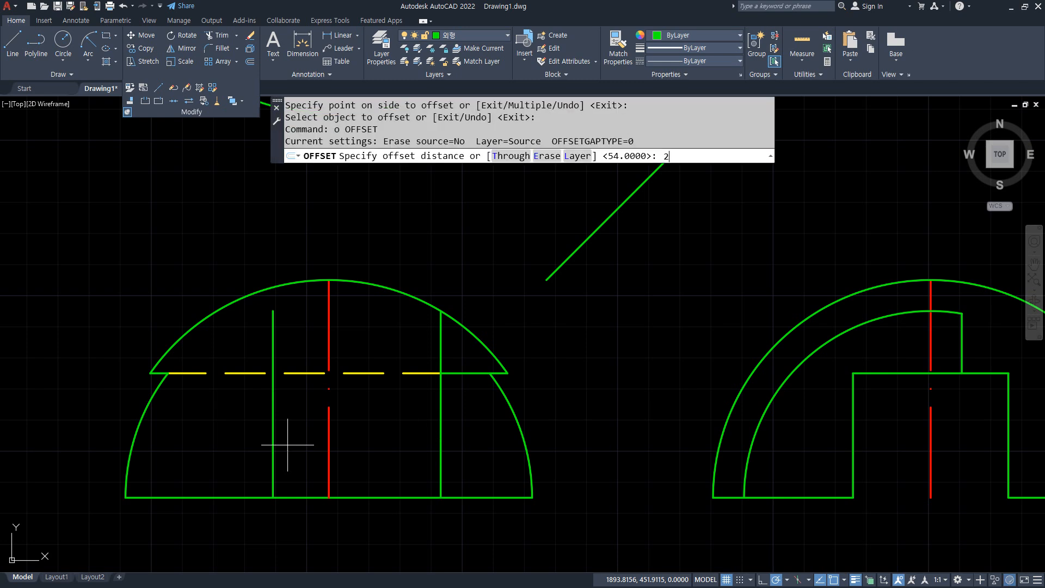
type("0")
key("Return")
left_click(530, 496)
left_click(383, 432)
key("Return")
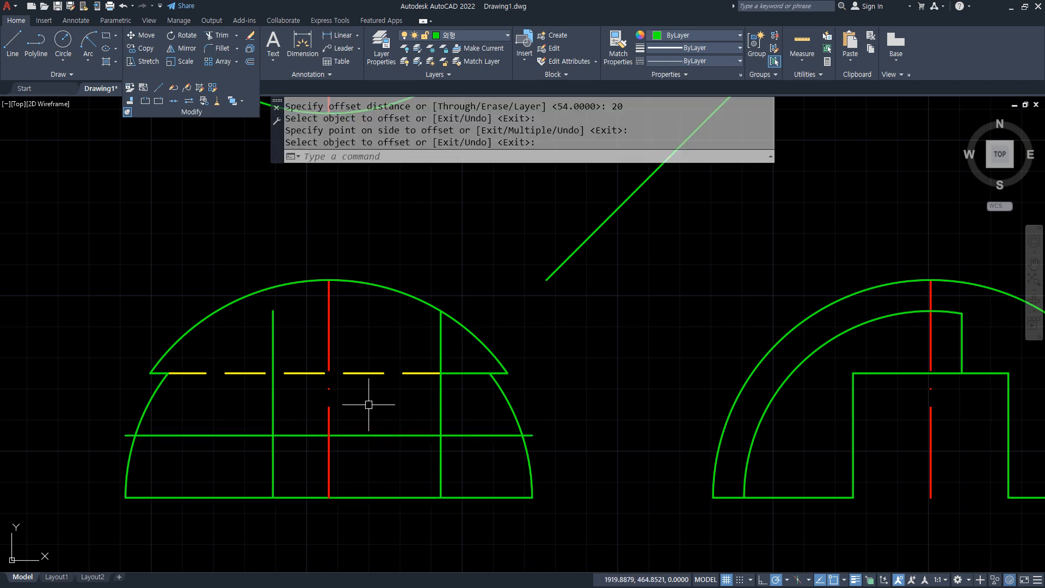
Trim the front view's hidden line between the two vertical lines
type("tr")
key("Return")
left_click(401, 373)
left_click(297, 373)
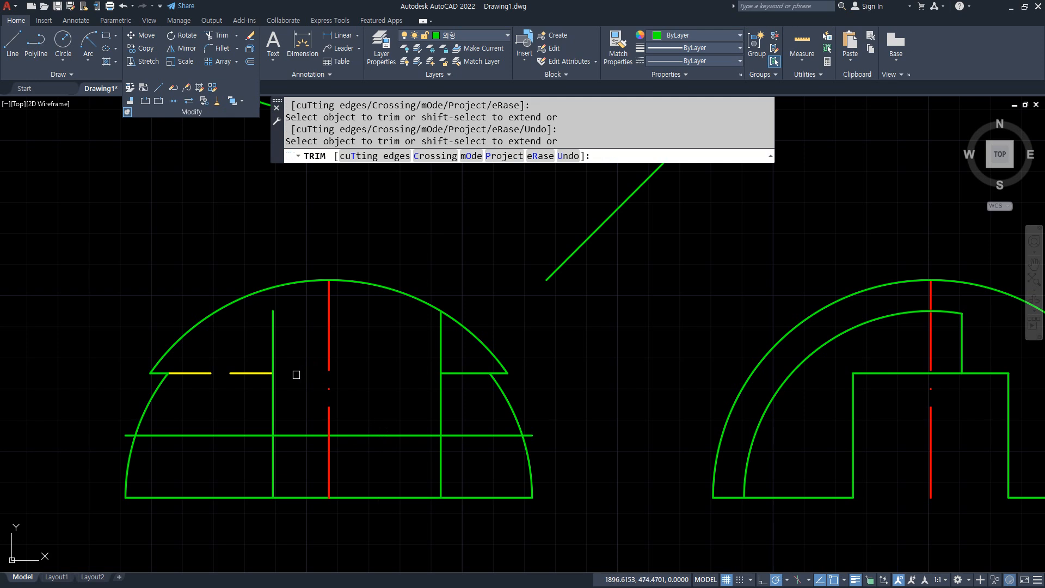
key("Return")
Draw a solid horizontal line between the two vertical lines where the hidden line was cut away
type("l")
key("Return")
left_click(273, 373)
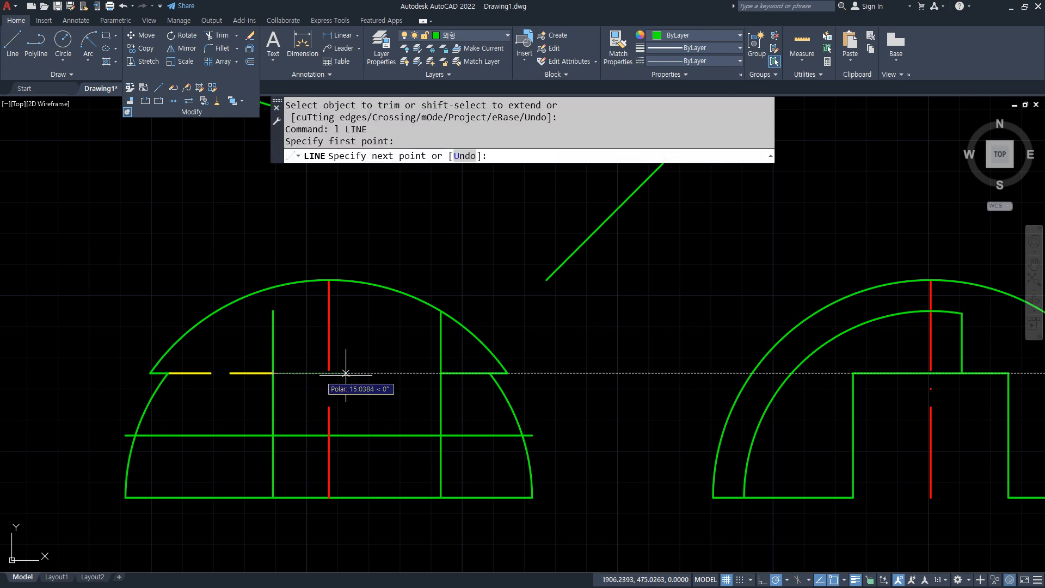
left_click(439, 373)
key("Return")
Fillet the offset vertical line with the upper and lower horizontal lines at zero radius to form the step's left corners
type("f")
key("Return")
left_click(278, 373)
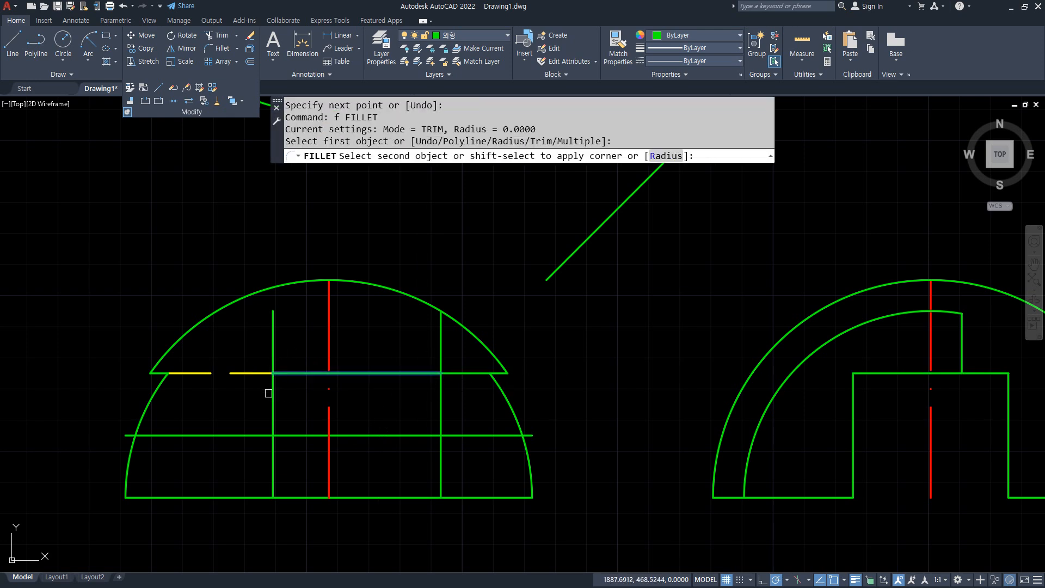
left_click(275, 428)
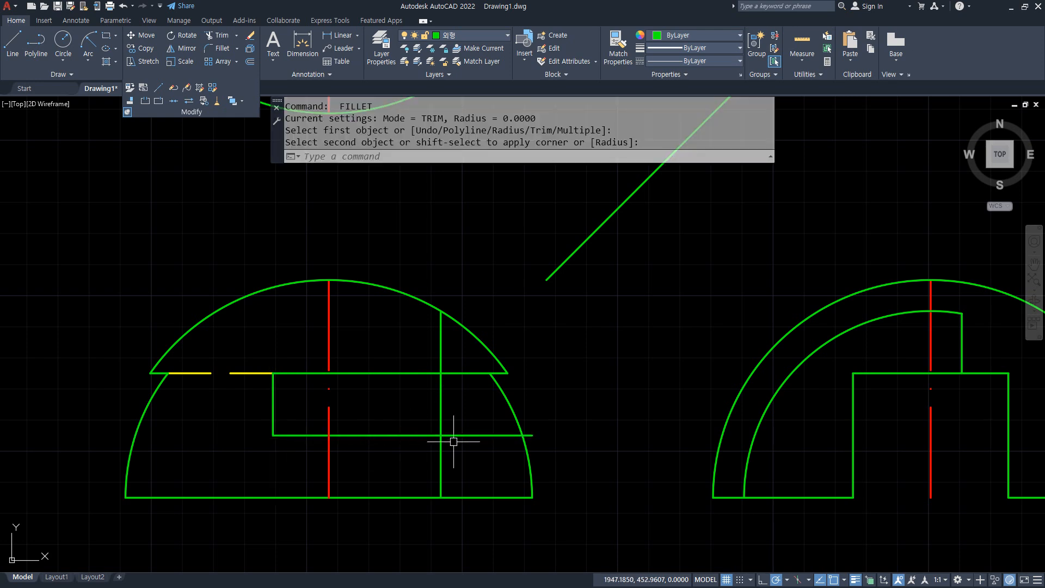
Trim the lower horizontal line beyond the vertical edge and the part of that edge between the two horizontal lines
type("tr")
key("Return")
left_click(532, 434)
left_click_drag(481, 441, 431, 400)
key("Return")
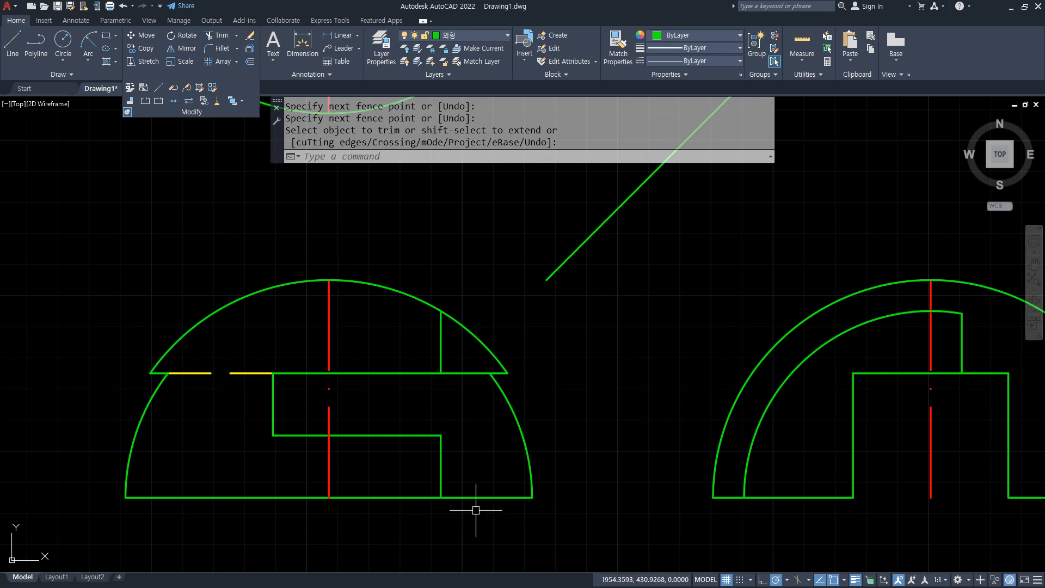
Set the global linetype scale factor to 1
type("lts")
key("Return")
type("1")
key("Return")
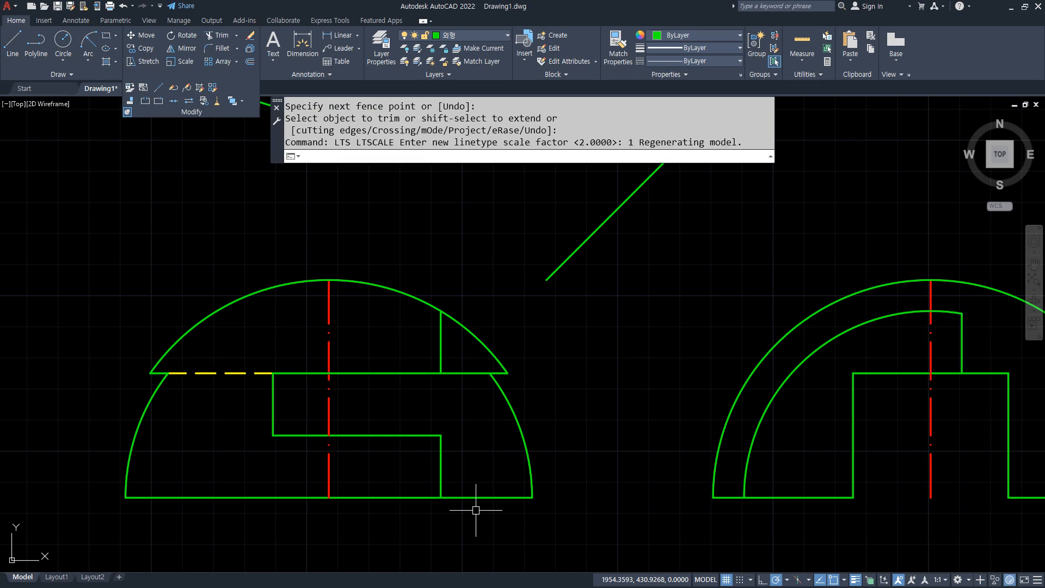
Draw a horizontal projection line from the front view's lower step corner to the left wall of the side view's slot
scroll(475, 510, "down", 4)
middle_click_drag(342, 289, 256, 298)
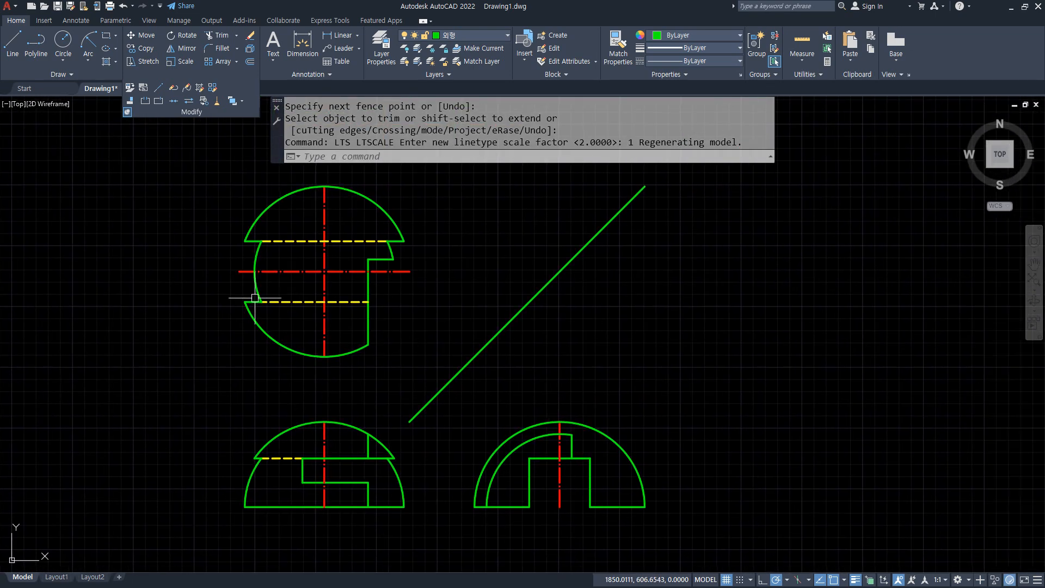
scroll(455, 490, "up", 2)
middle_click_drag(481, 486, 420, 459)
type("l")
key("Return")
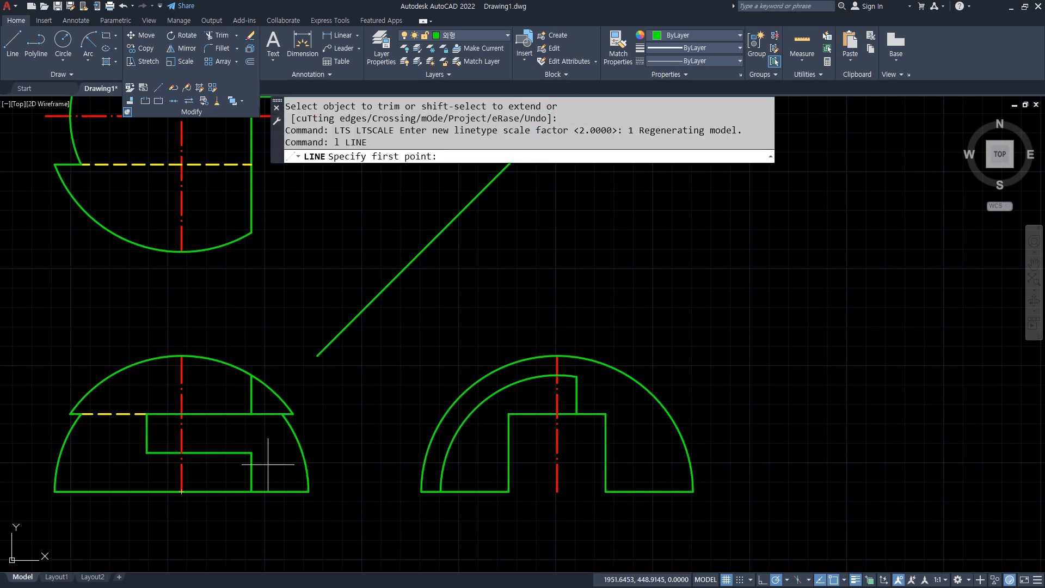
left_click(252, 452)
left_click(508, 452)
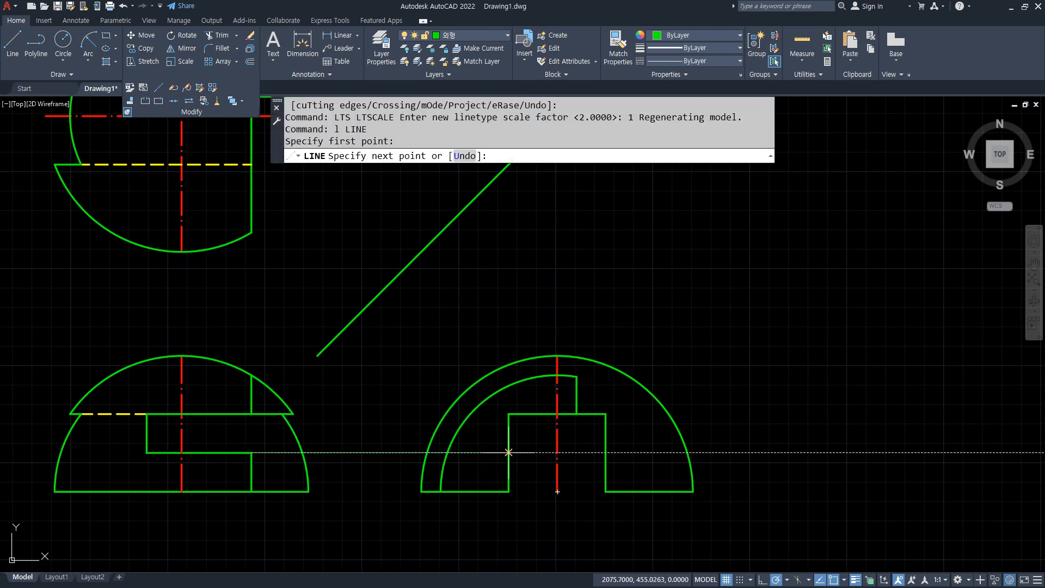
key("Return")
Draw a horizontal projection line from the right tip of the front view's upper dome to the side view's upper-left slot corner
key("Return")
left_click(293, 414)
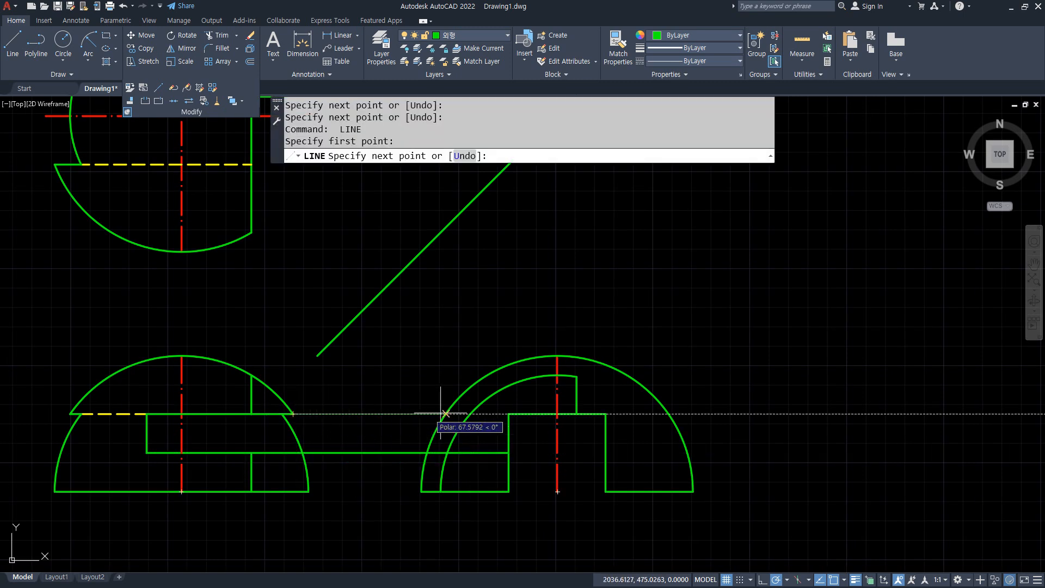
left_click(509, 413)
key("Return")
Trim both left arcs of the side view between the two horizontal projection lines
type("tr")
key("Return")
left_click_drag(485, 431, 411, 429)
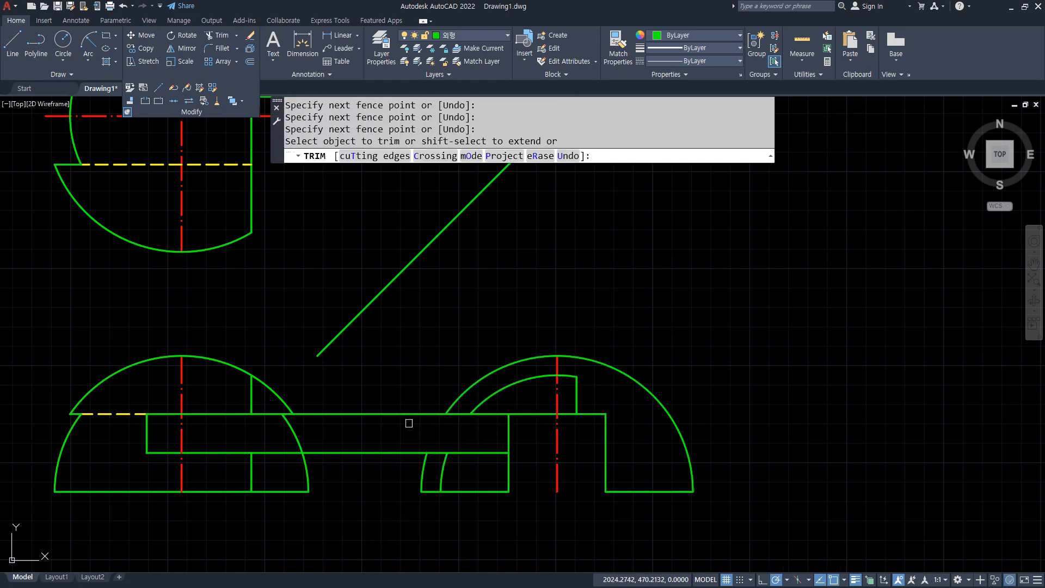
Join both horizontal lines to the cut ends of the side view's outer arc with zero-radius fillets
scroll(433, 450, "up", 2)
type("f")
key("Return")
left_click(418, 468)
left_click(435, 453)
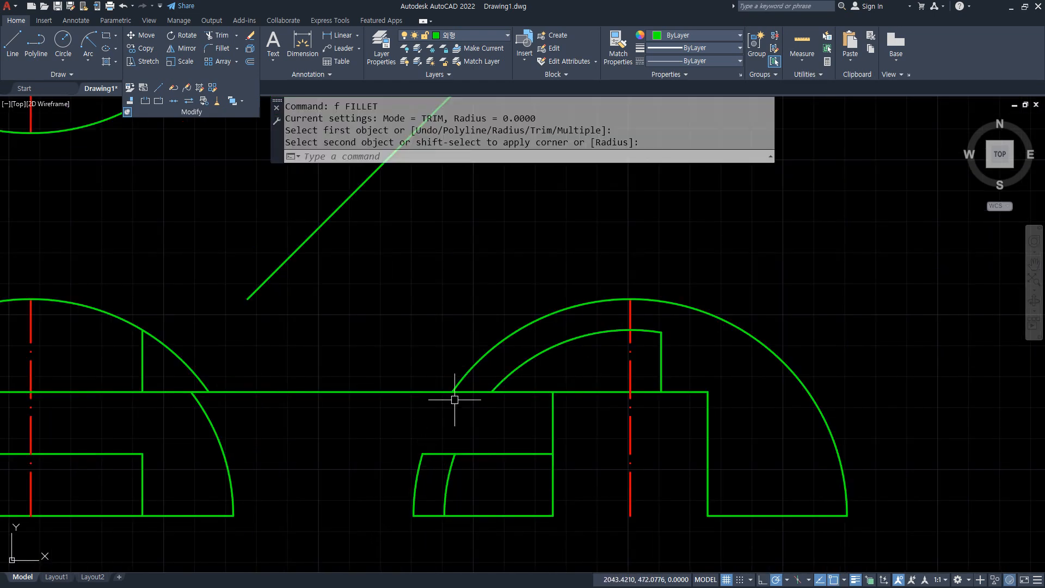
key("Return")
left_click(466, 393)
left_click(456, 387)
Project the left tip of the side view's upper arc up to the 45° line and across to the top view's vertical centre line
scroll(405, 413, "down", 2)
middle_click_drag(403, 426, 478, 448)
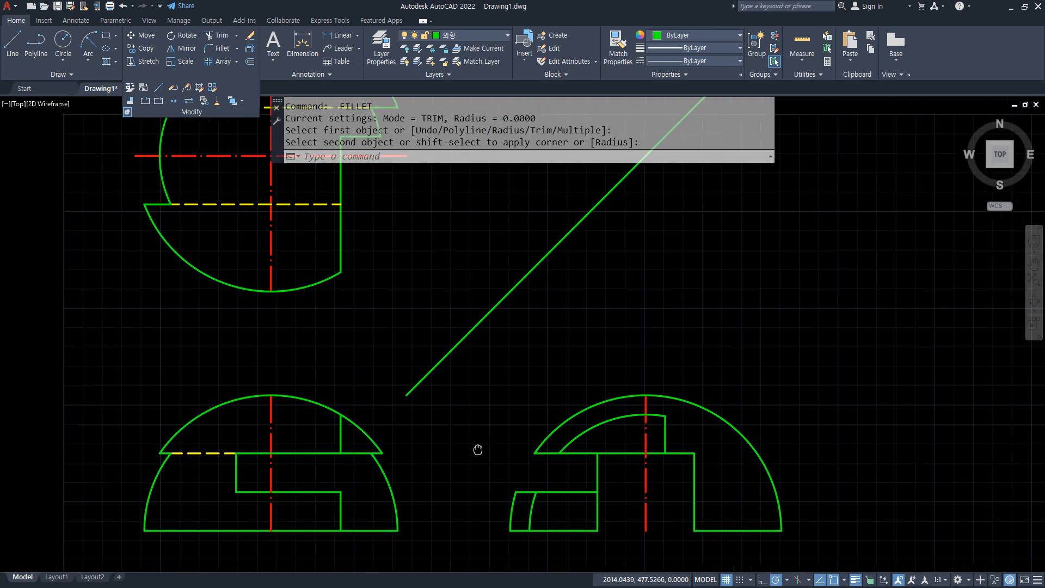
type("l")
key("Return")
left_click(534, 453)
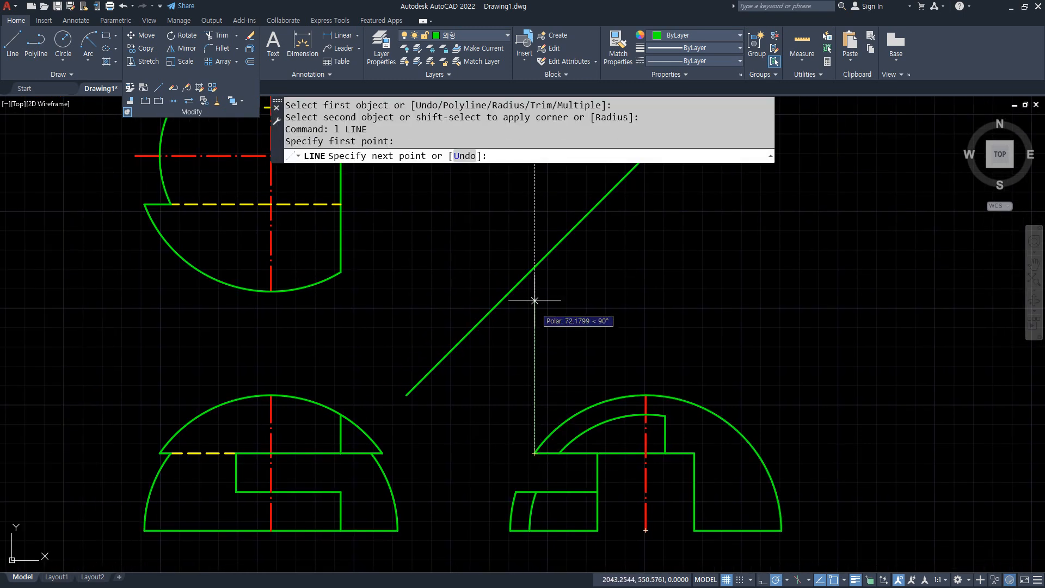
left_click(534, 266)
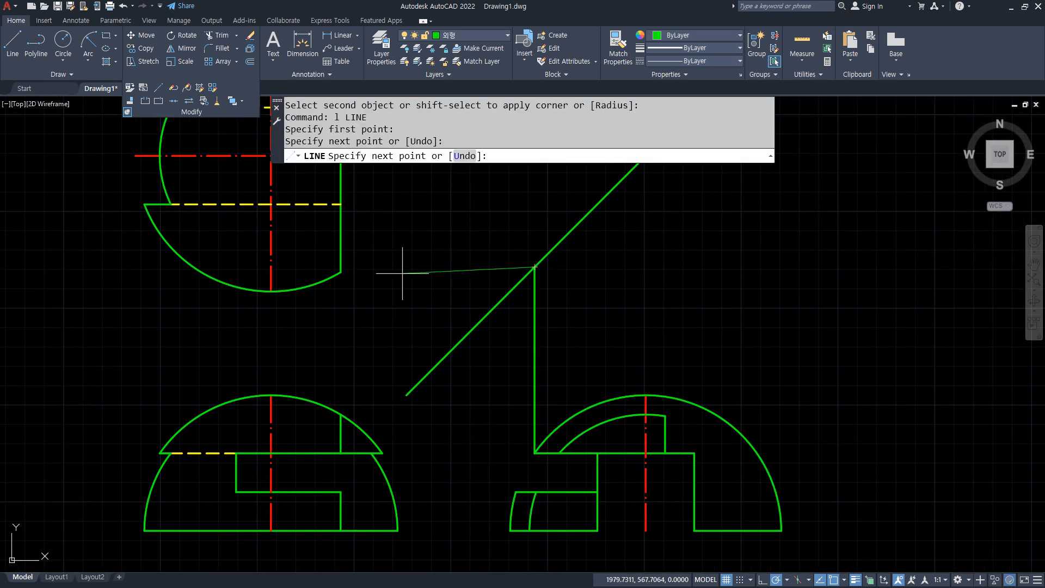
left_click(271, 266)
key("Return")
Project the upper-left corner of the side view's lower ledge up to the 45° line and across to the top view's vertical centre line
key("Return")
left_click(515, 491)
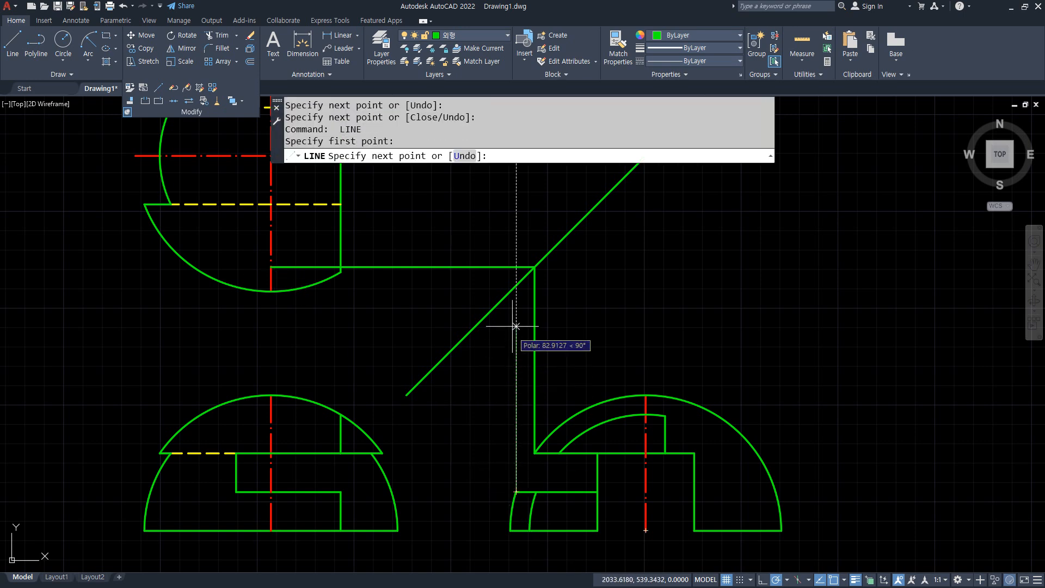
left_click(516, 285)
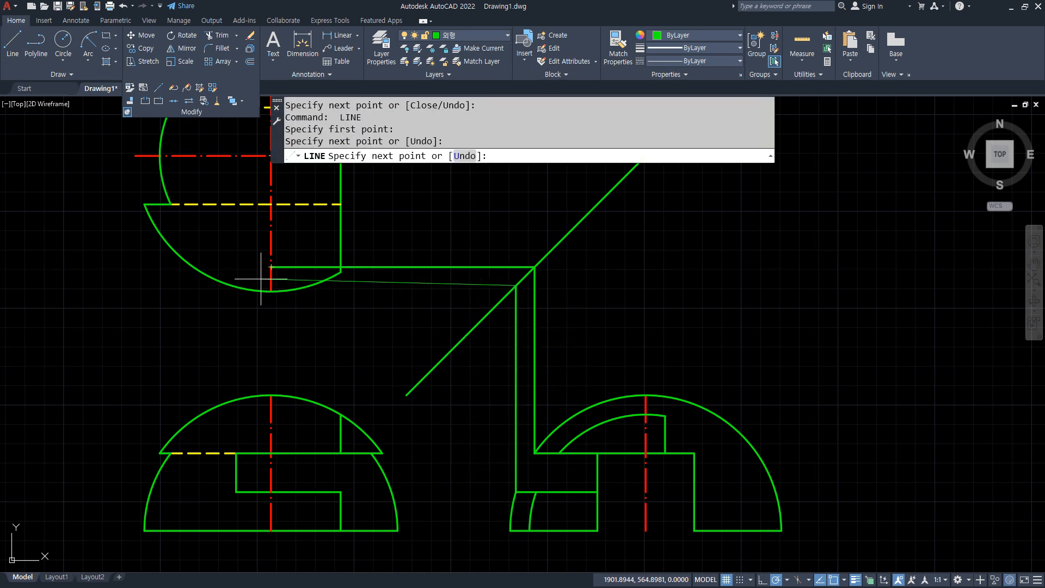
scroll(271, 285, "up", 4)
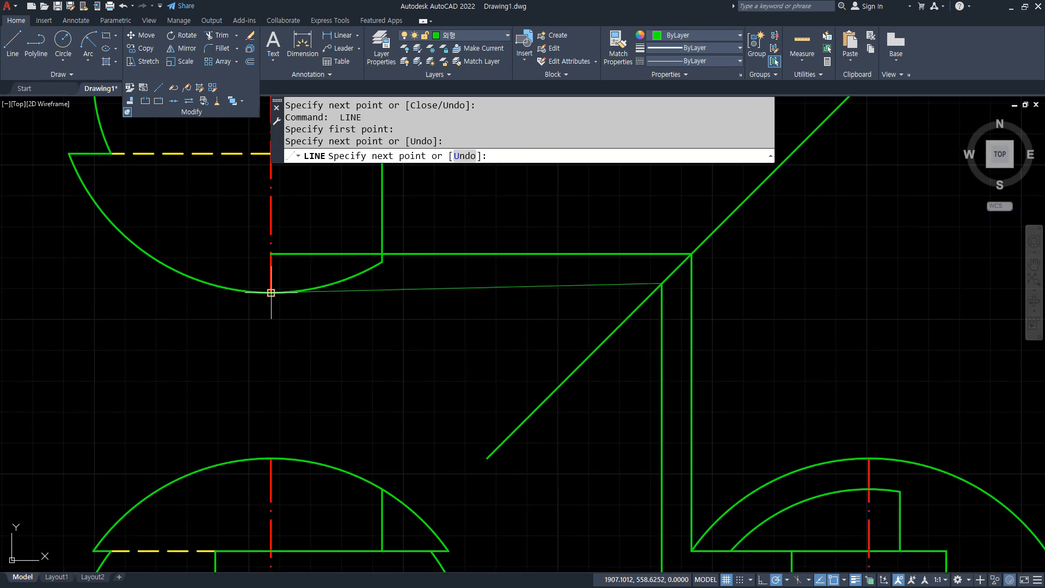
left_click(270, 280)
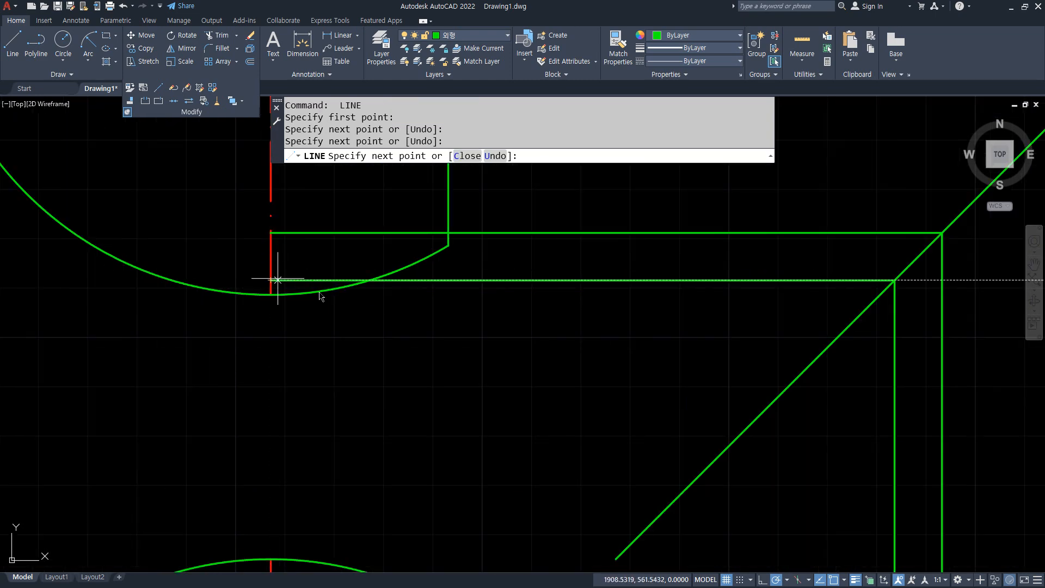
key("Return")
Draw two circles centred on the top view's centre, passing through the ends of the two horizontal projection lines on the vertical centre line
scroll(305, 325, "down", 4)
type("c")
key("Return")
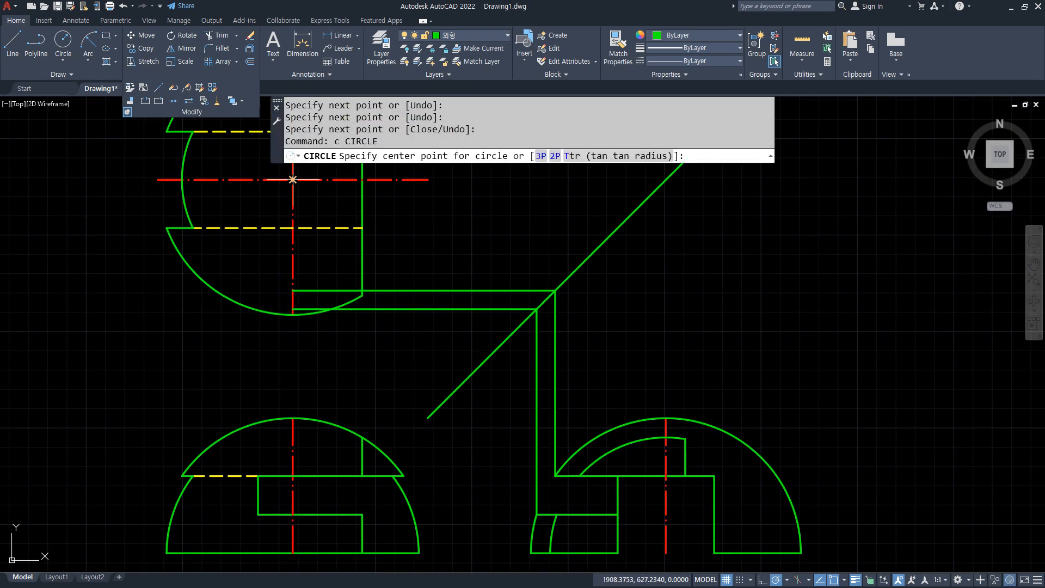
left_click(293, 179)
left_click(292, 290)
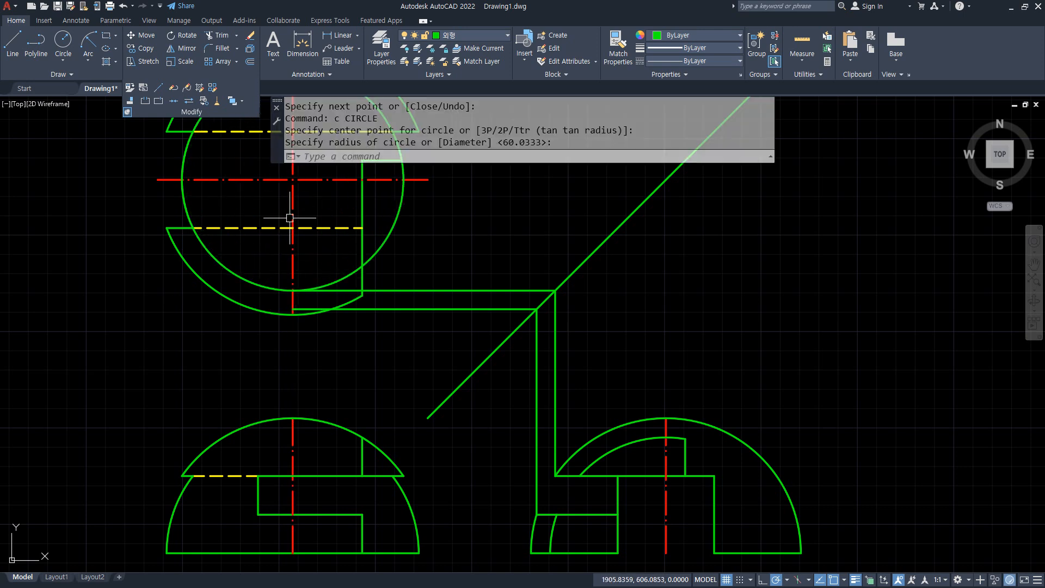
key("Return")
left_click(292, 180)
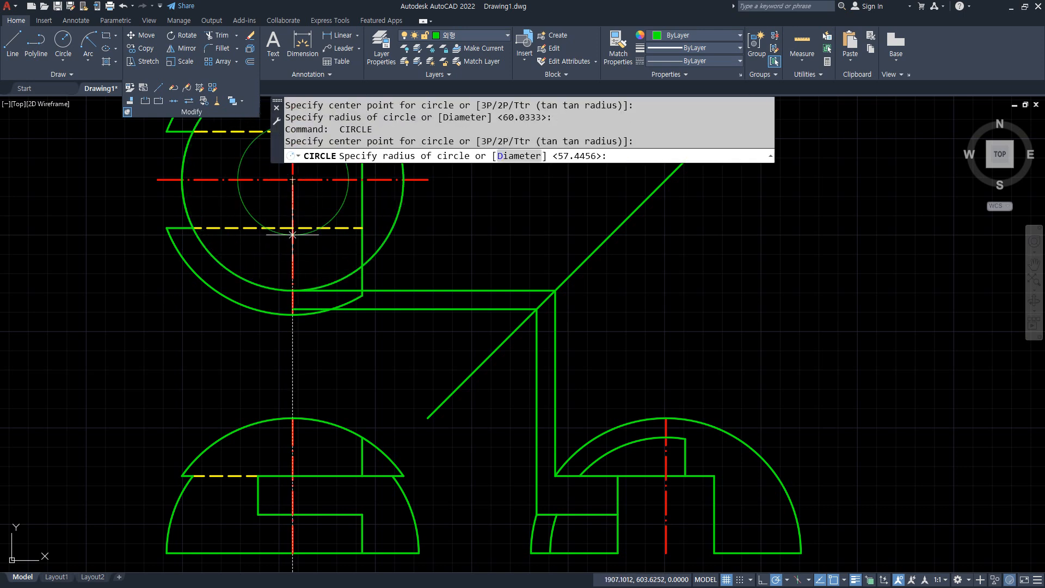
left_click(292, 308)
Draw a vertical projection line from the front view's inner notch corner up past both circles in the lower part of the top view
type("l")
key("Return")
left_click(258, 475)
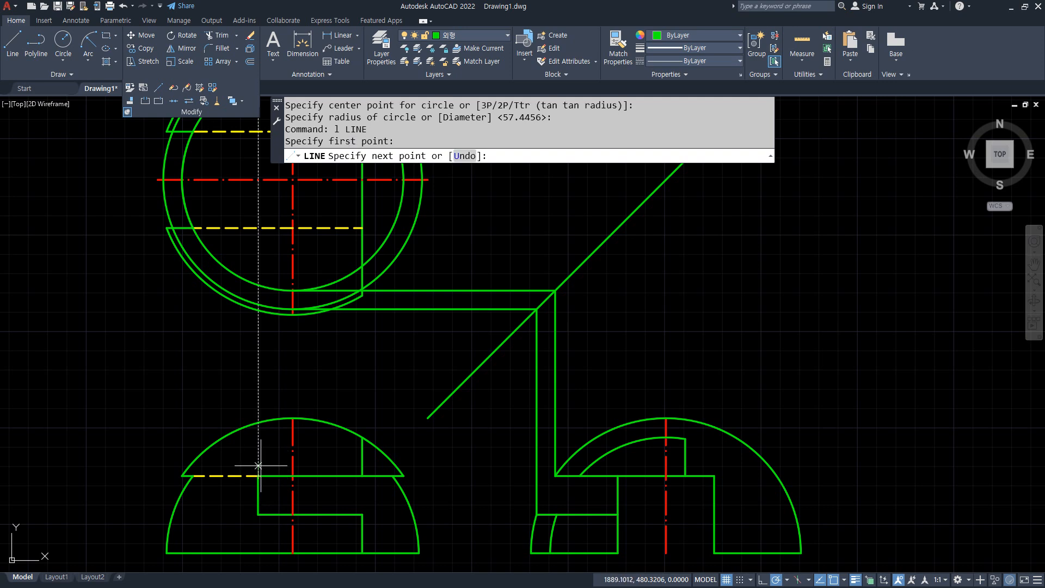
left_click(258, 257)
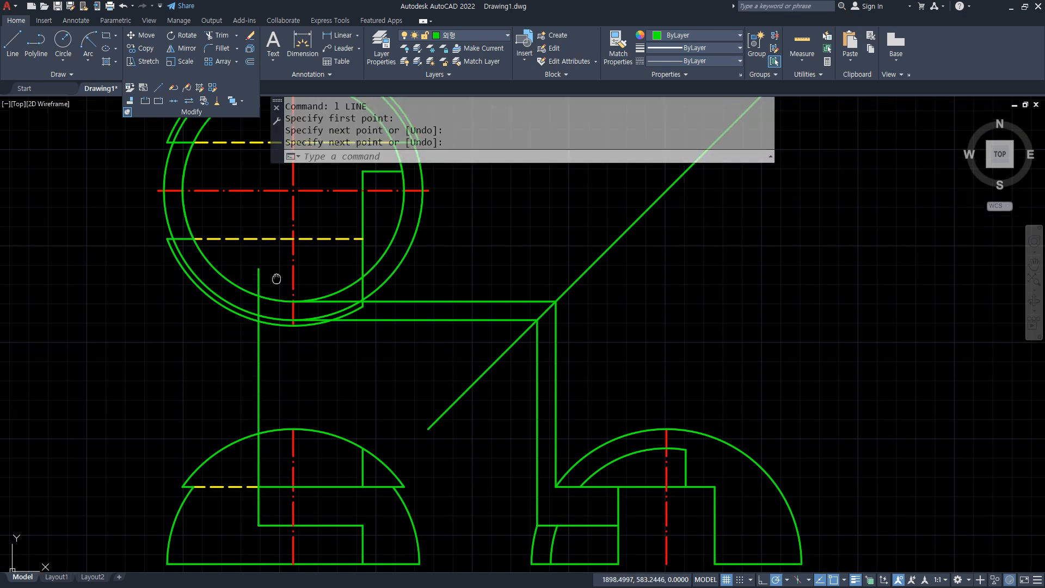
key("Return")
Trim the upper-left portions of both new circles above the upper hidden line in the top view
type("tr")
key("Return")
middle_click_drag(217, 113, 214, 163)
left_click(213, 152)
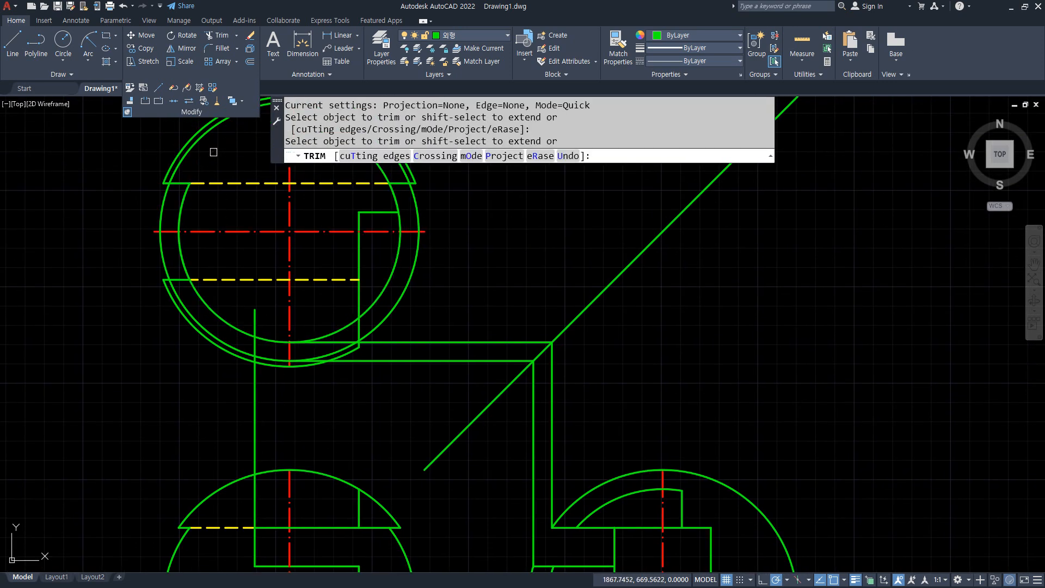
left_click(205, 140)
key("Return")
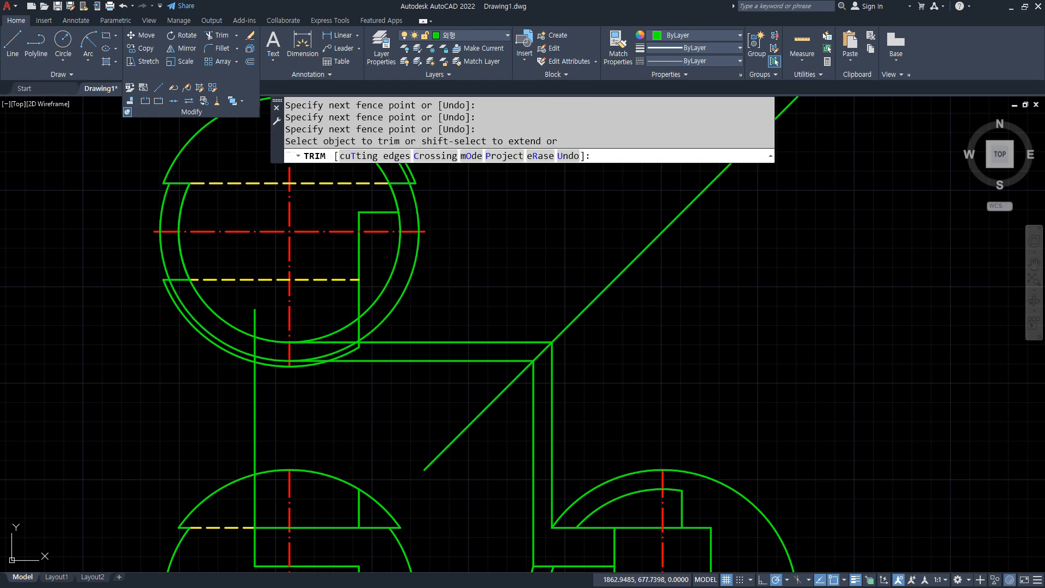
left_click(212, 150)
key("Return")
Join the vertical projection line to both circles with zero-radius fillets, forming the left edge of the curved step in the top view
scroll(250, 339, "up", 2)
type("f")
key("Return")
left_click(271, 331)
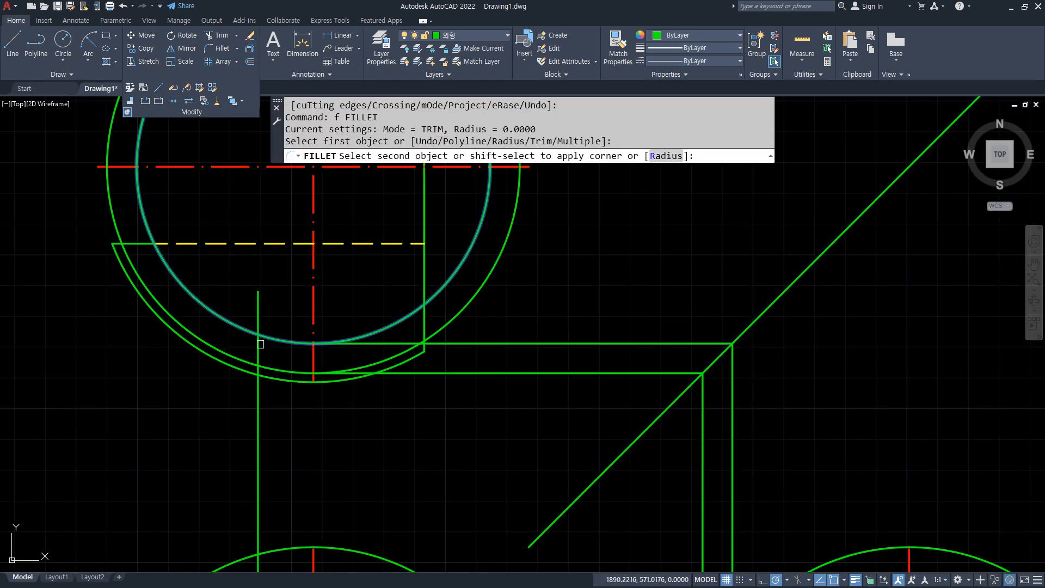
left_click(258, 353)
key("Return")
left_click(275, 362)
left_click(288, 367)
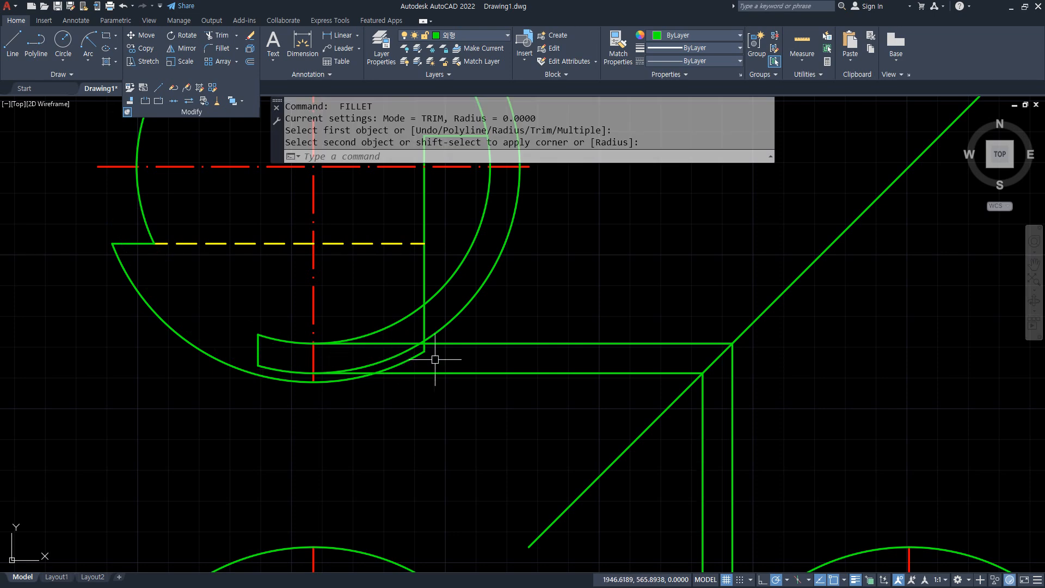
Erase the two horizontal projection lines between the top view and the 45° line
left_click(592, 333)
left_click(548, 402)
type("e")
key("Return")
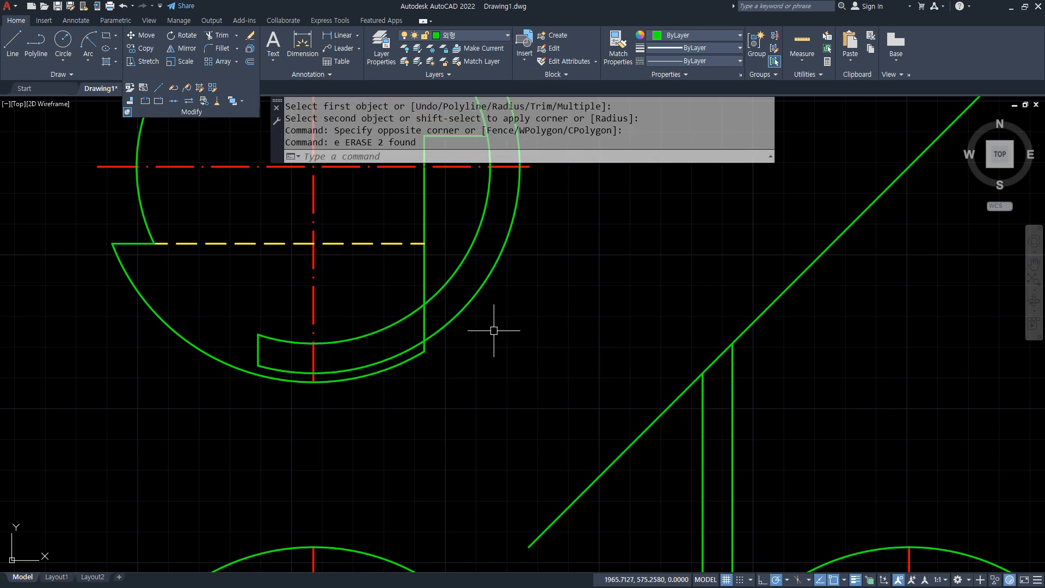
Trim both circles outside the top view's vertical notch edge, using that edge as the cutting edge
scroll(492, 332, "down", 2)
middle_click_drag(492, 332, 482, 356)
type("tr")
key("Return")
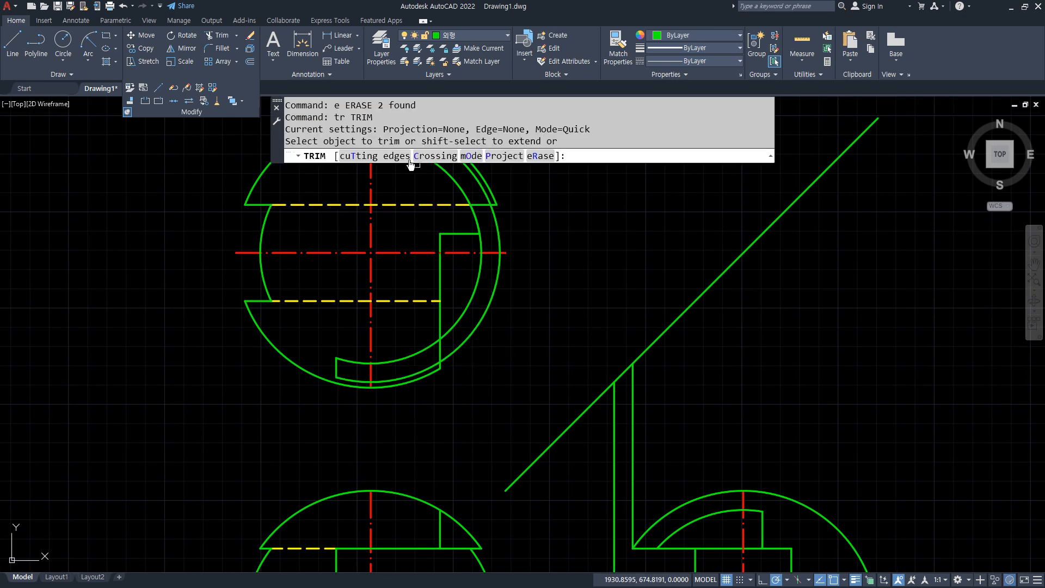
left_click(386, 157)
left_click(440, 319)
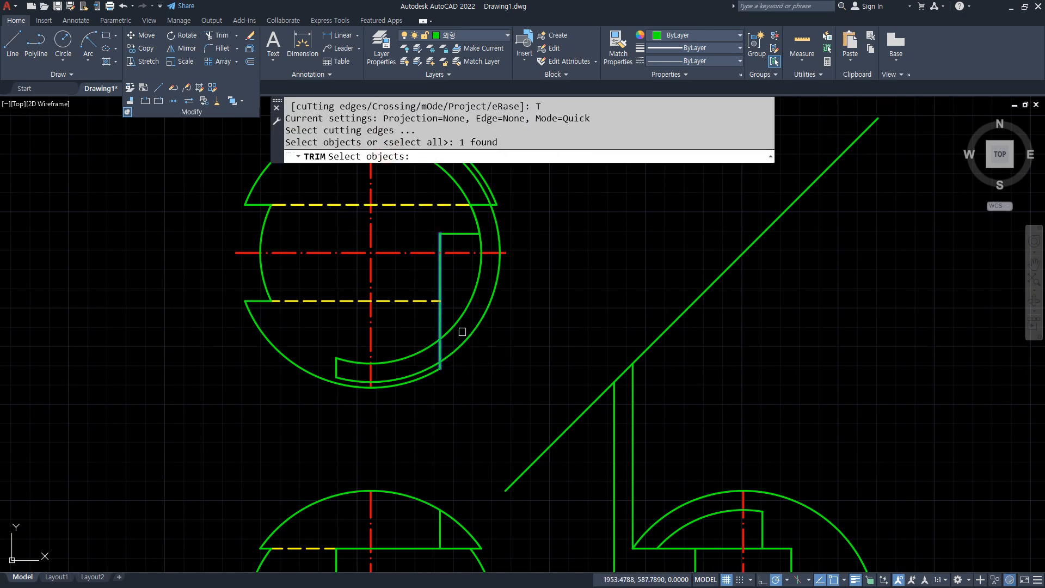
key("Return")
left_click_drag(480, 337, 459, 280)
key("Return")
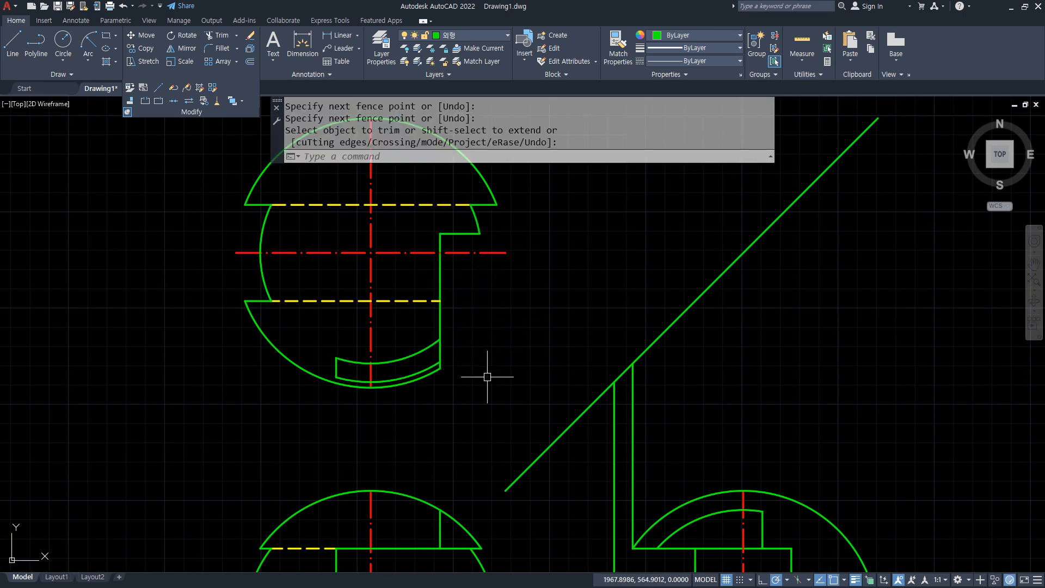
Draw a vertical line from the upper-left corner of the top view's curved step up to the lower hidden line
middle_click_drag(452, 400, 429, 345)
middle_click_drag(328, 266, 325, 320)
type("l")
key("Return")
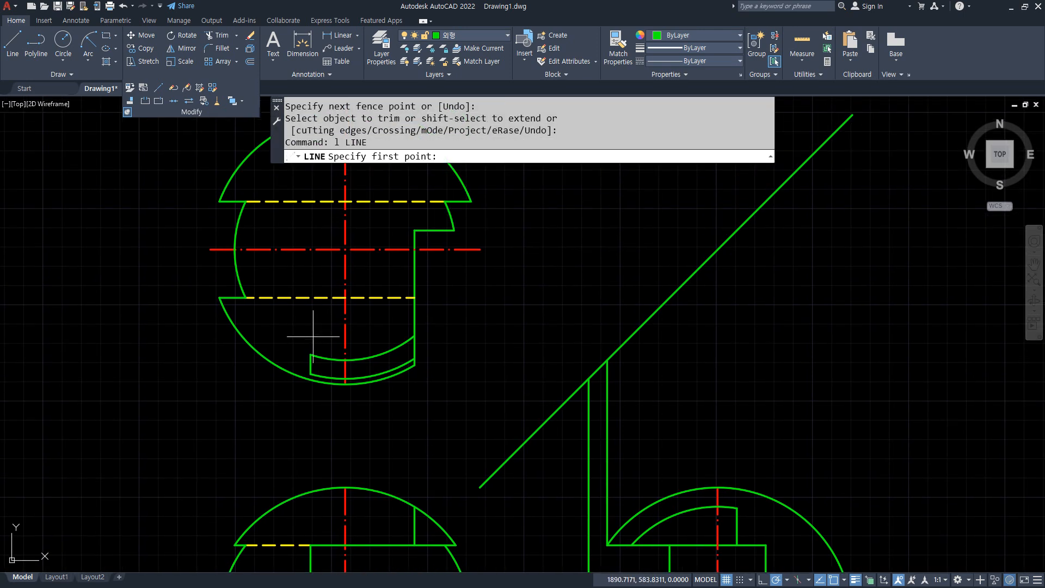
left_click(310, 354)
left_click(310, 297)
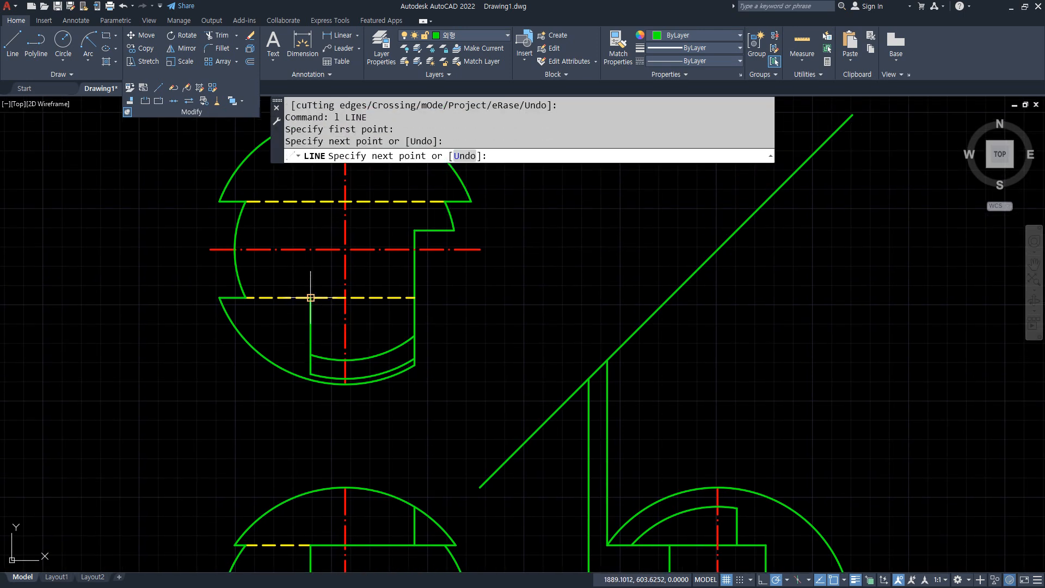
key("Return")
Match the new vertical line's properties to the dashed hidden line in the top view
type("ma")
key("Return")
left_click(310, 298)
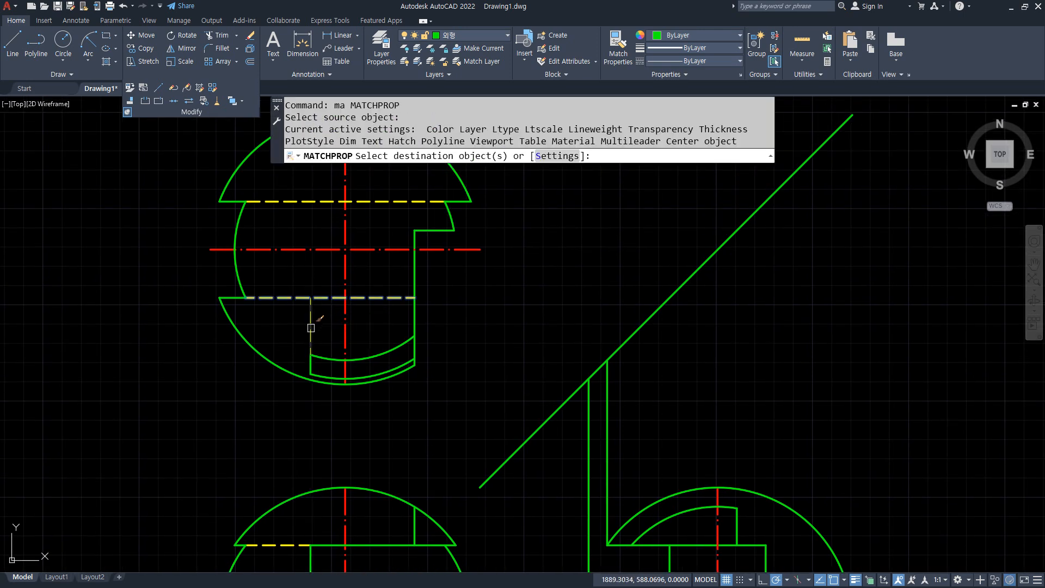
left_click(308, 329)
key("Return")
Erase the two vertical projection lines between the 45° line and the side view
middle_click_drag(506, 401, 407, 305)
left_click(536, 380)
left_click(459, 355)
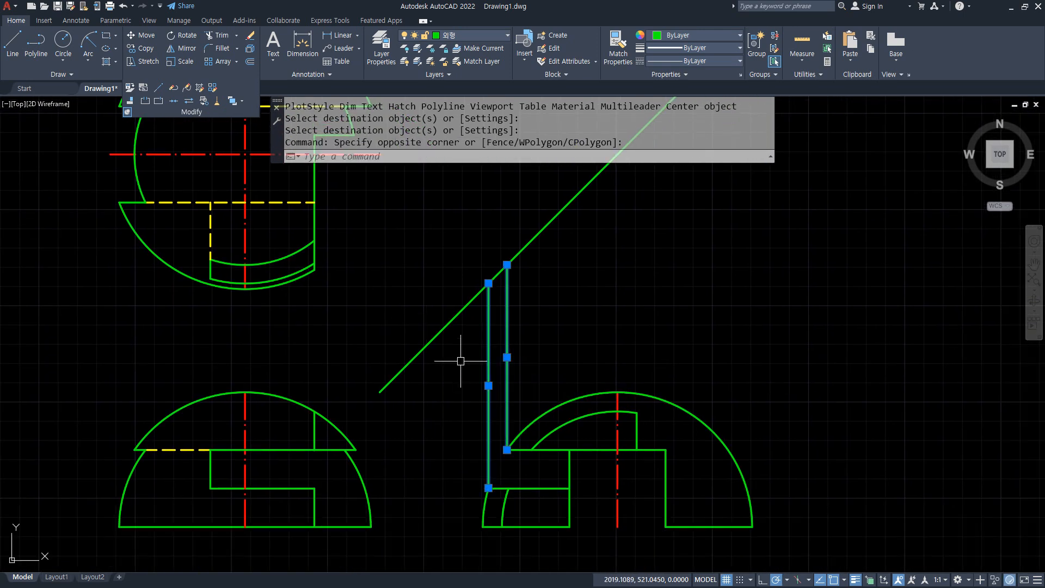
type("e")
key("Return")
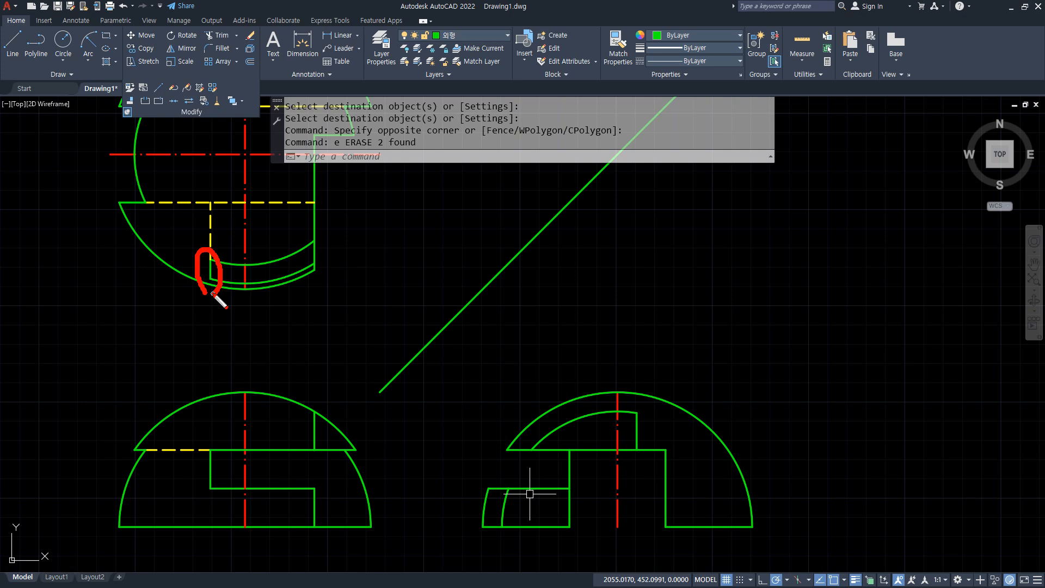
Project the lower-left corner of the top view's curved step across to the 45° line and down to the side view's ledge
left_click_drag(275, 273, 517, 477)
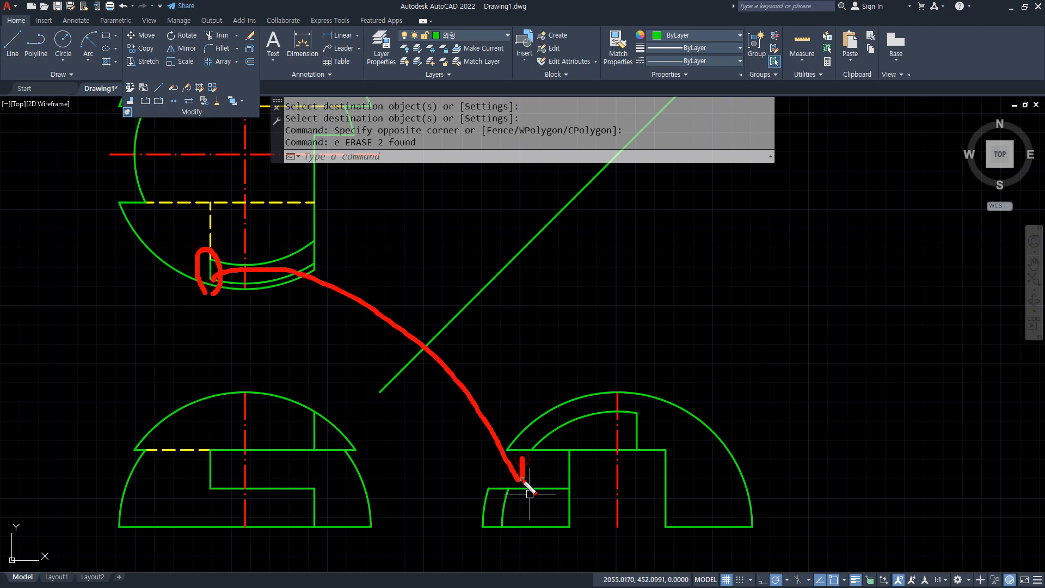
type("l")
key("Return")
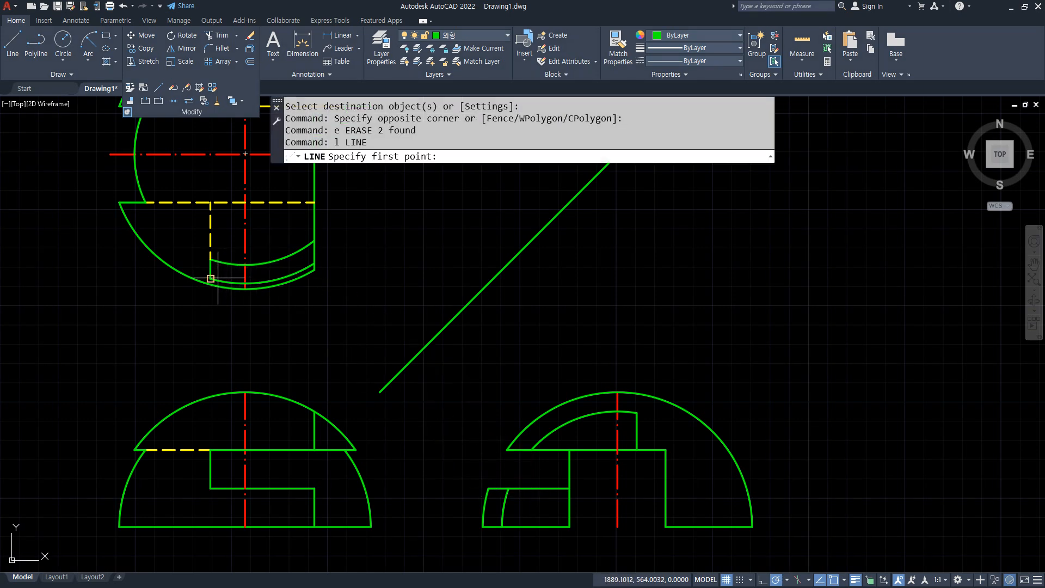
left_click(211, 278)
left_click(492, 279)
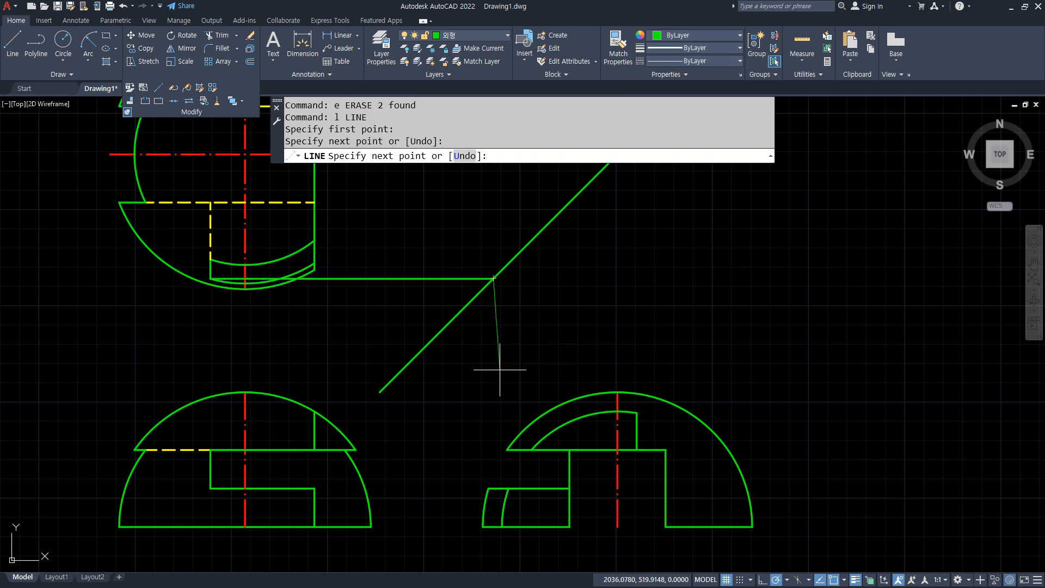
left_click(493, 488)
key("Return")
Draw a circle centred on the base of the side view's centre line, passing through the projected point on the ledge
type("c")
key("Return")
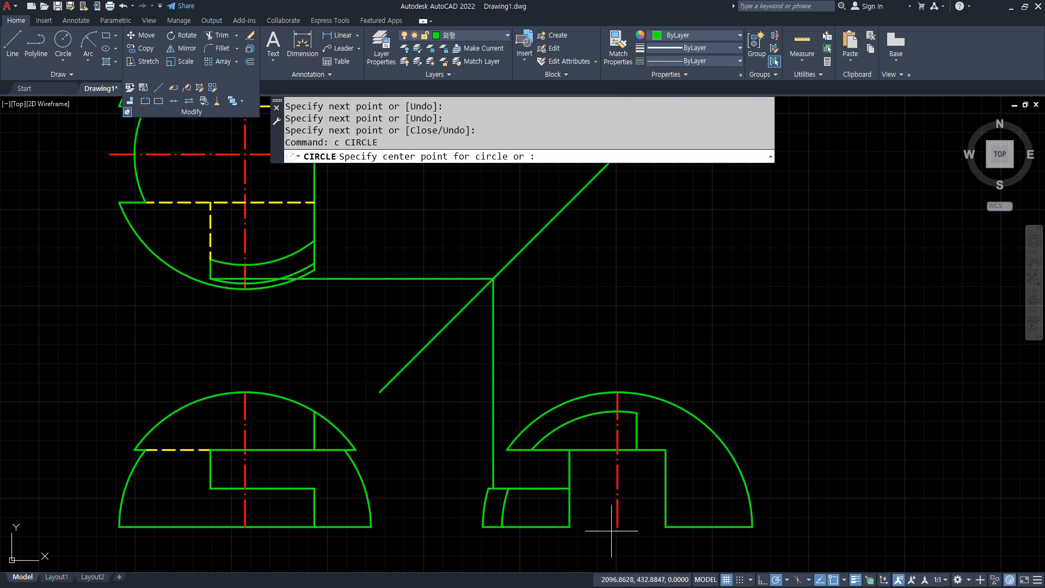
left_click(617, 526)
left_click(493, 489)
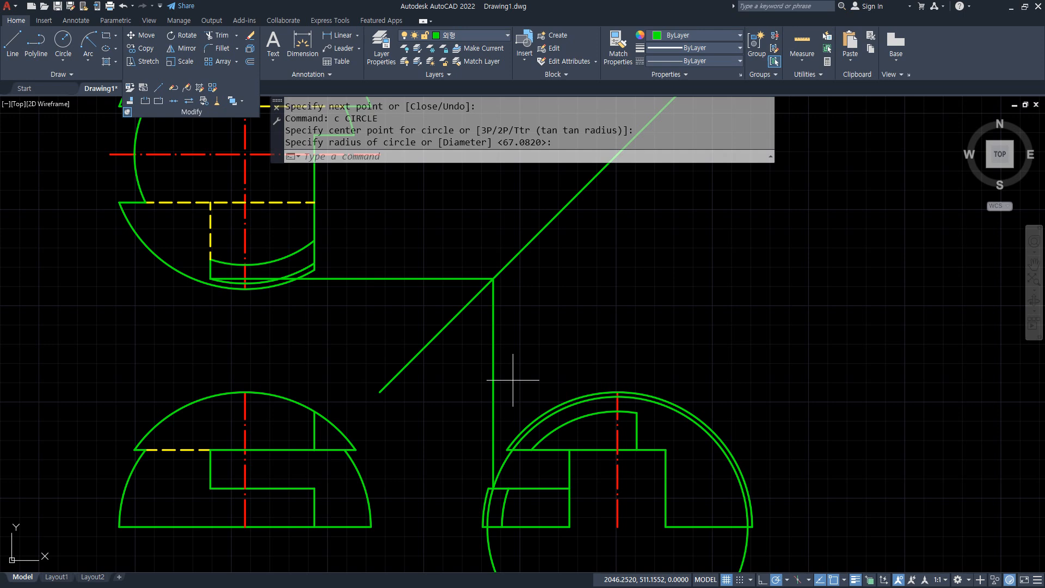
Erase the vertical projection line running from the 45° line down to the side view's ledge
left_click(502, 373)
left_click(479, 366)
type("e")
key("Return")
Trim the side view's new circle inside the left half of the dome, below the base and inside the ledge
type("tr")
key("Return")
left_click(531, 428)
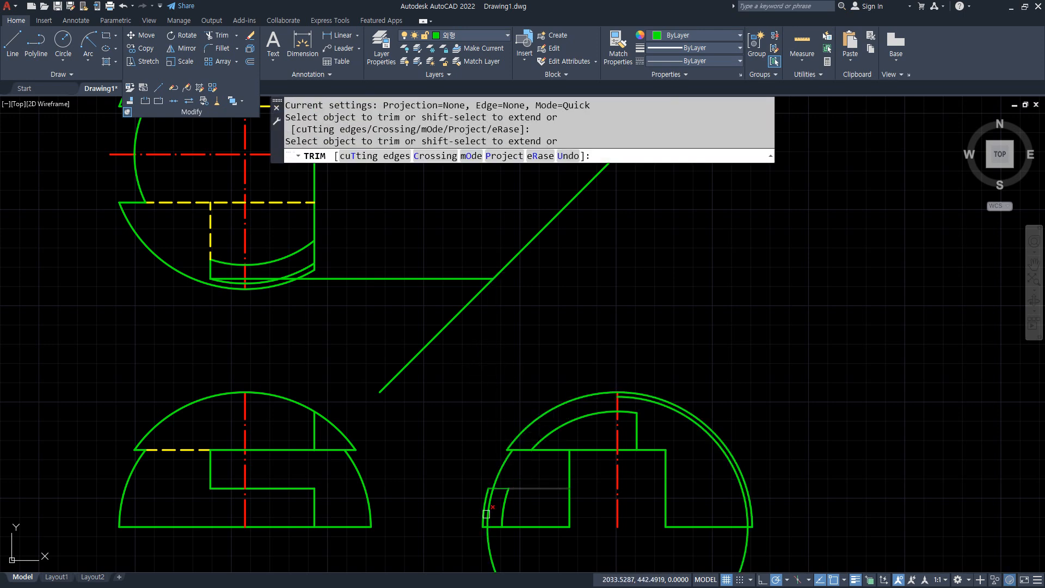
left_click(486, 544)
left_click(491, 512)
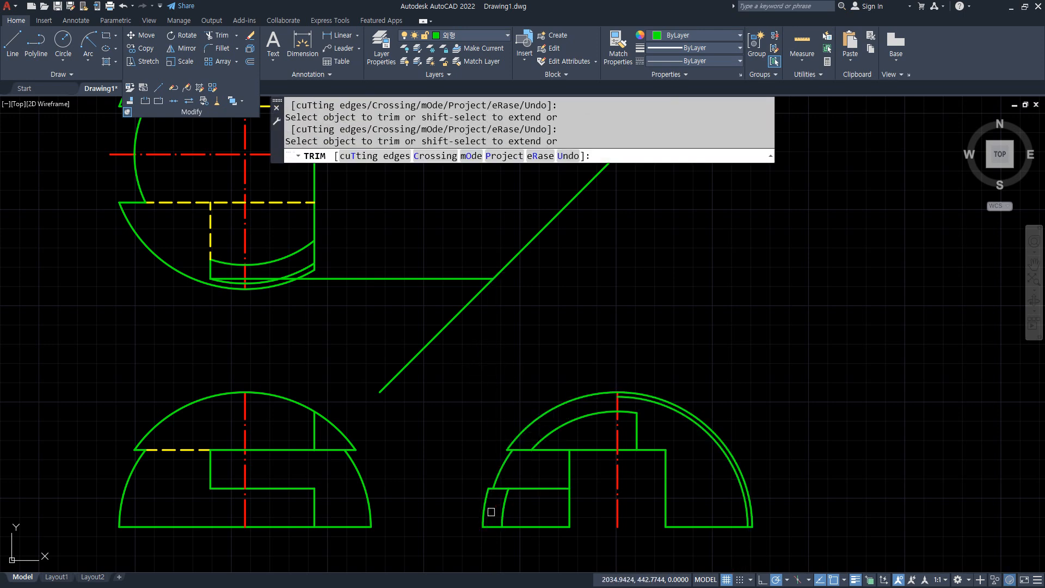
key("Return")
Erase the leftover right-hand arc inside the side view's dome and the horizontal projection line from the top view
left_click(681, 416)
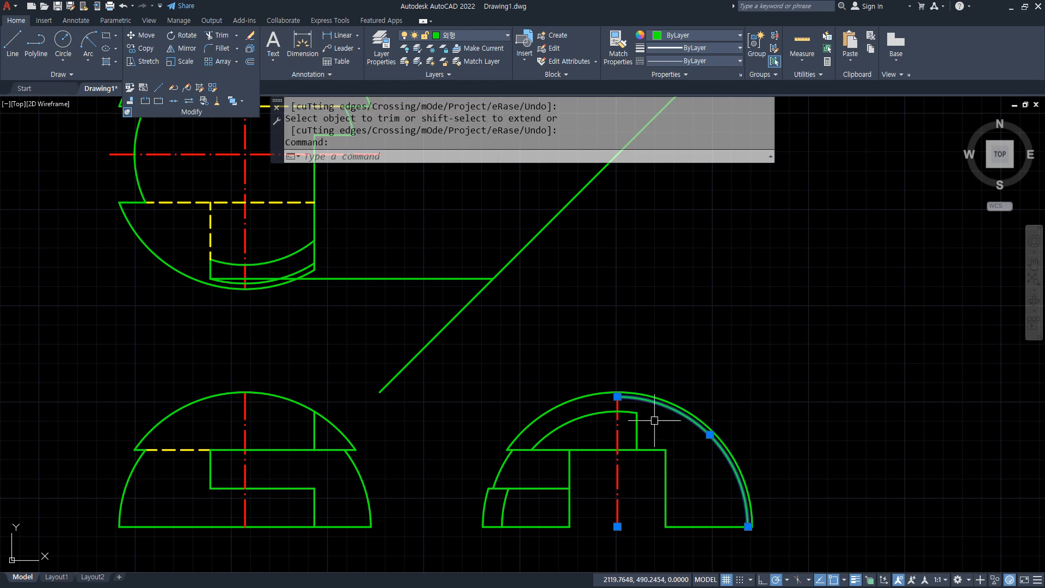
left_click(383, 278)
type("e")
key("Return")
Move the browser showing reference drawing 2012. 10. 27 - 2 aside and return to AutoCAD with empty space beside the hemispherical part's views
scroll(385, 297, "down", 2)
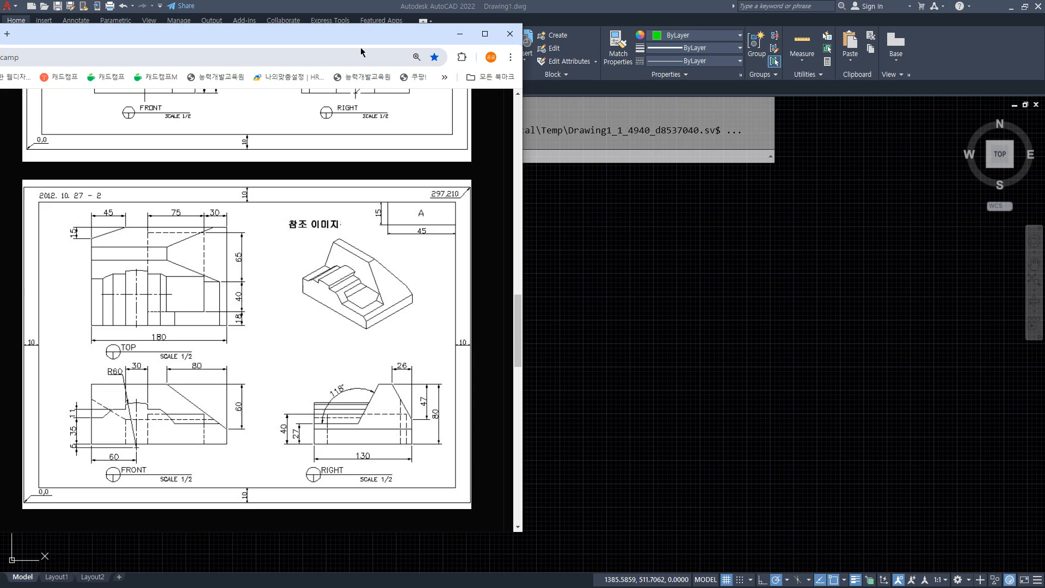
left_click_drag(270, 56, 0, 68)
left_click(673, 314)
middle_click_drag(598, 416, 435, 424)
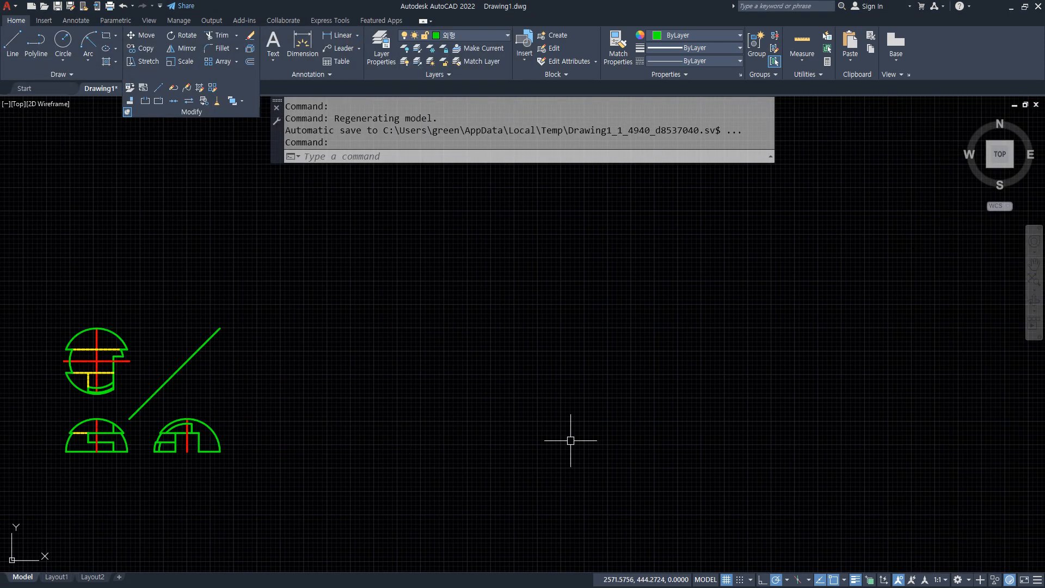
type("l")
key("Return")
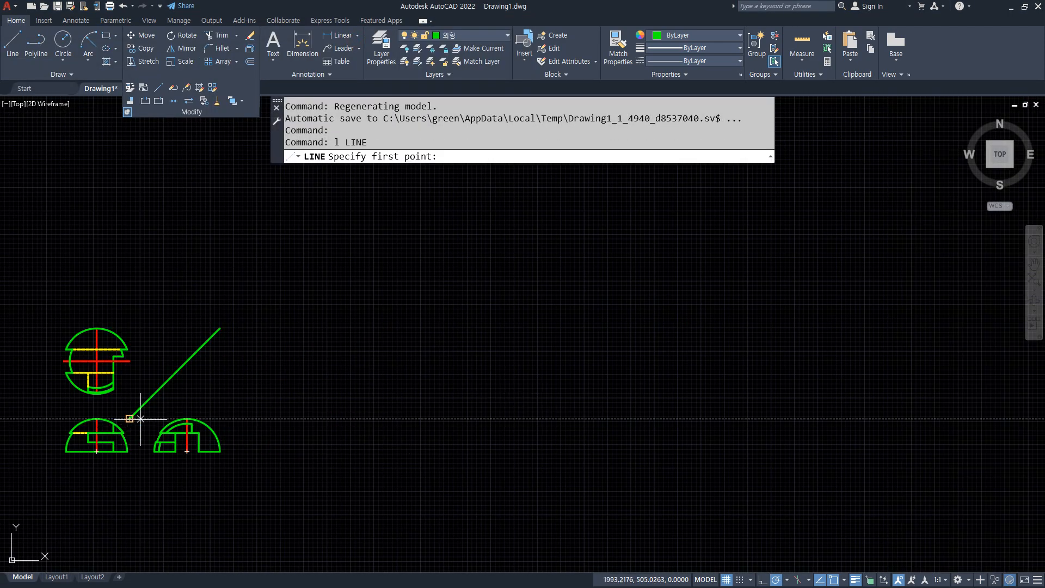
left_click(561, 418)
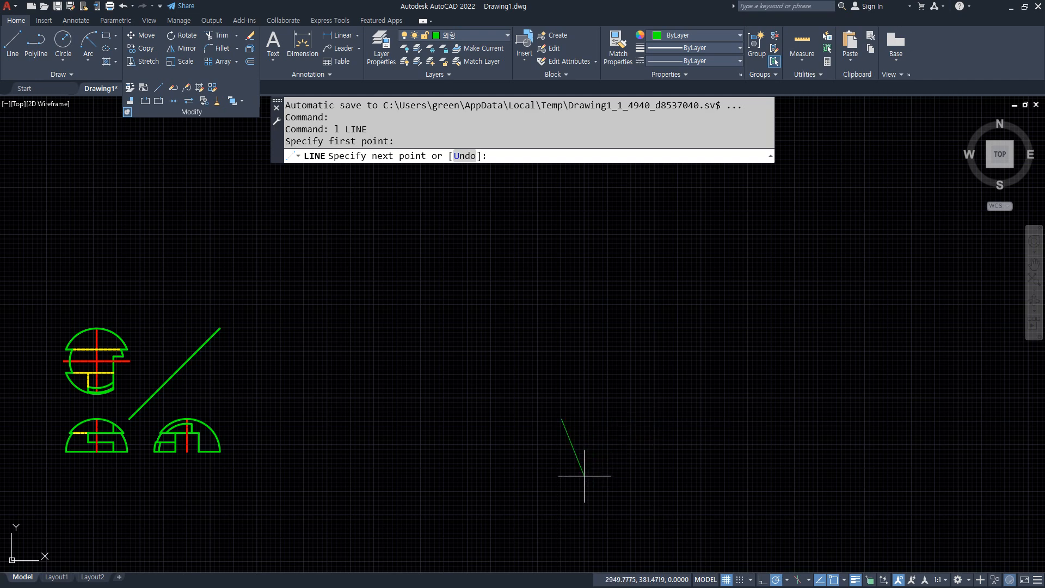
key("Escape")
Draw vertical, horizontal and 45° construction lines through one point level with the lower end of the existing 45° line
type("xl")
key("Return")
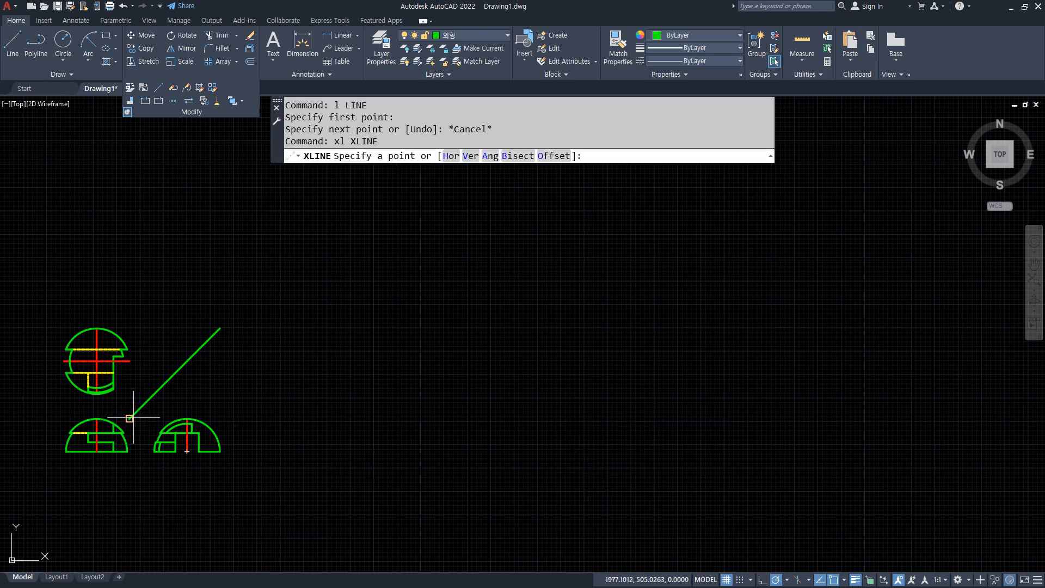
left_click(559, 419)
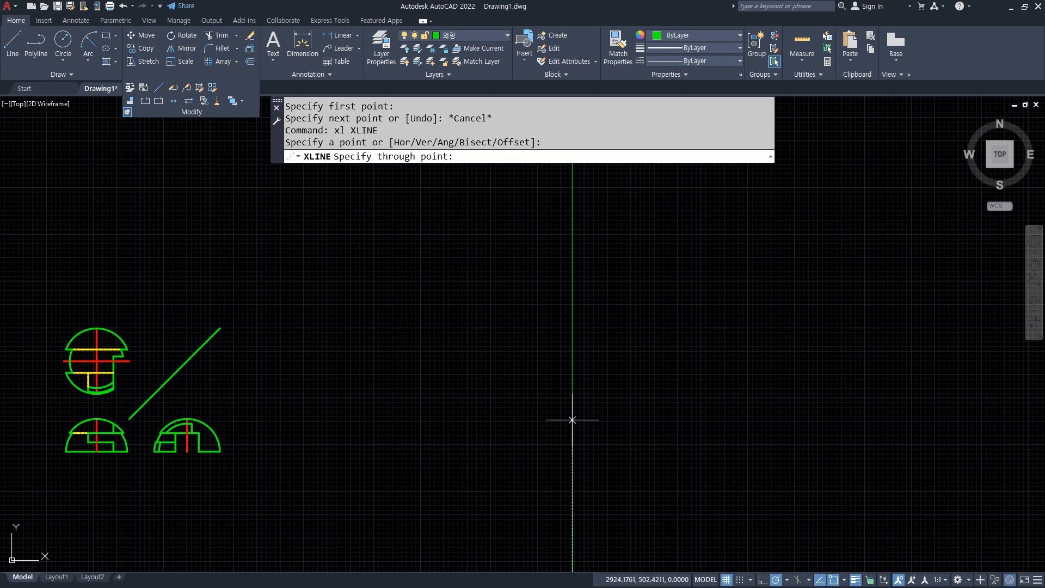
left_click(601, 418)
left_click(572, 369)
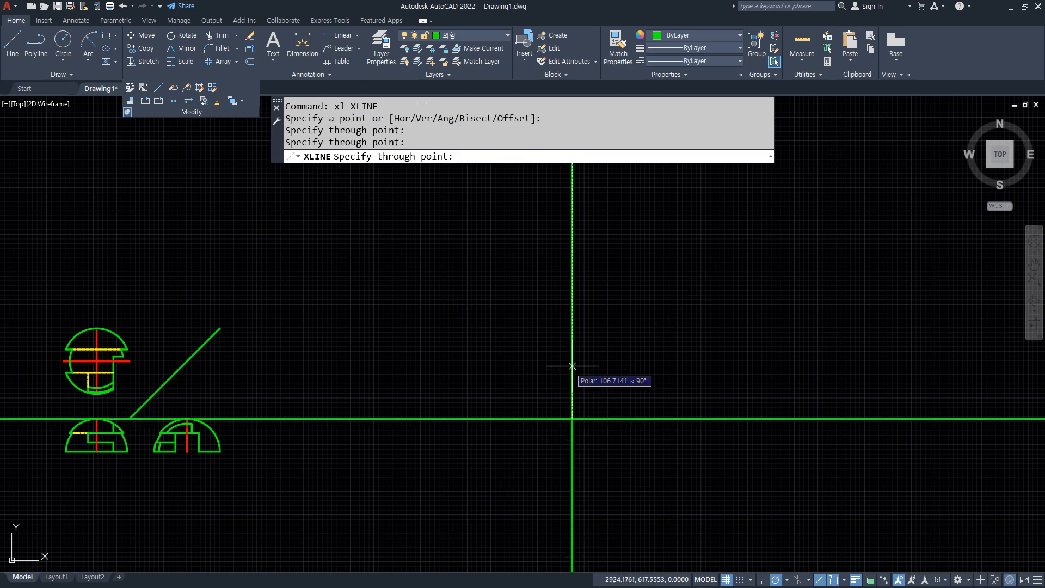
left_click(618, 368)
key("Return")
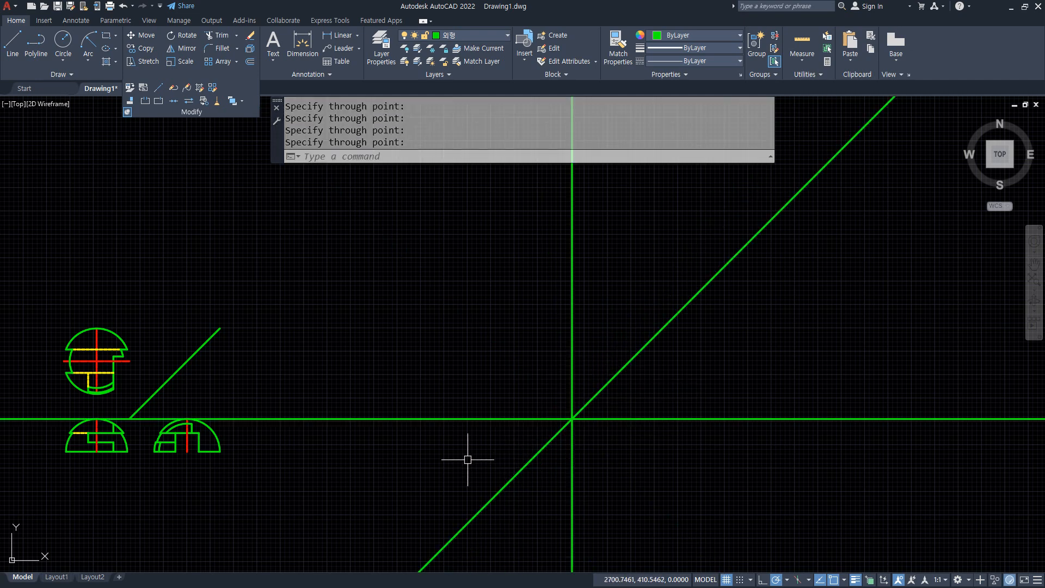
Trim off the part of the new 45° construction line below the horizontal line
type("tr")
key("Return")
left_click(522, 466)
middle_click_drag(438, 470, 434, 409)
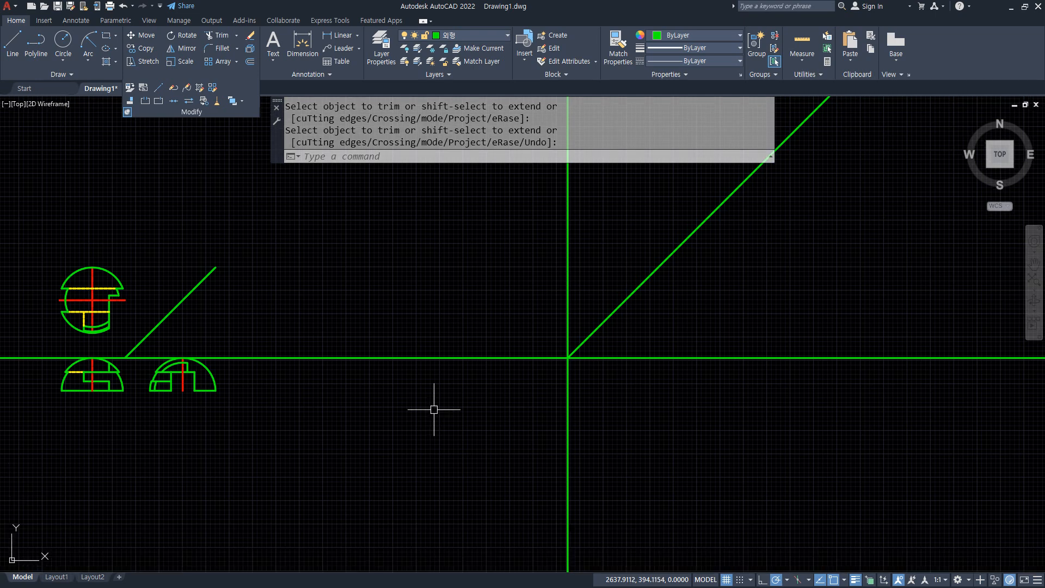
Offset the vertical construction line 180 to the left
type("o")
key("Return")
type("180")
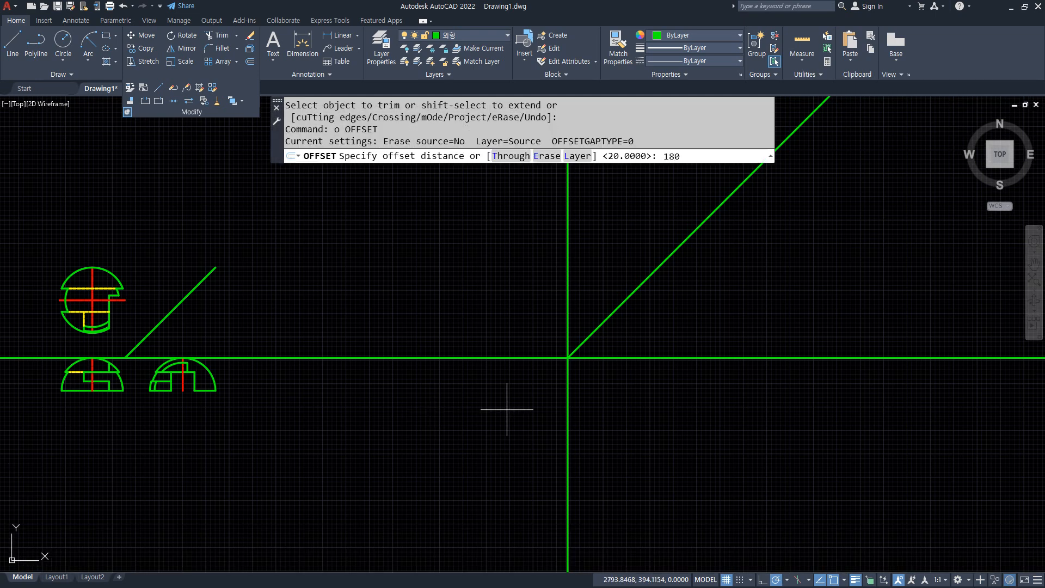
key("Return")
left_click(567, 392)
left_click(457, 401)
key("Return")
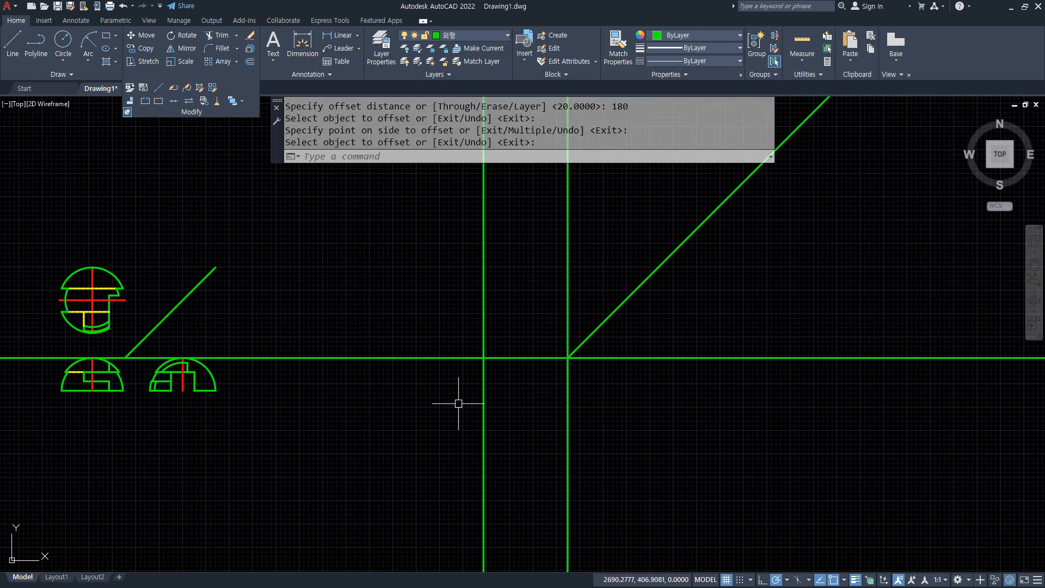
Offset the horizontal construction line 80 downward
key("Return")
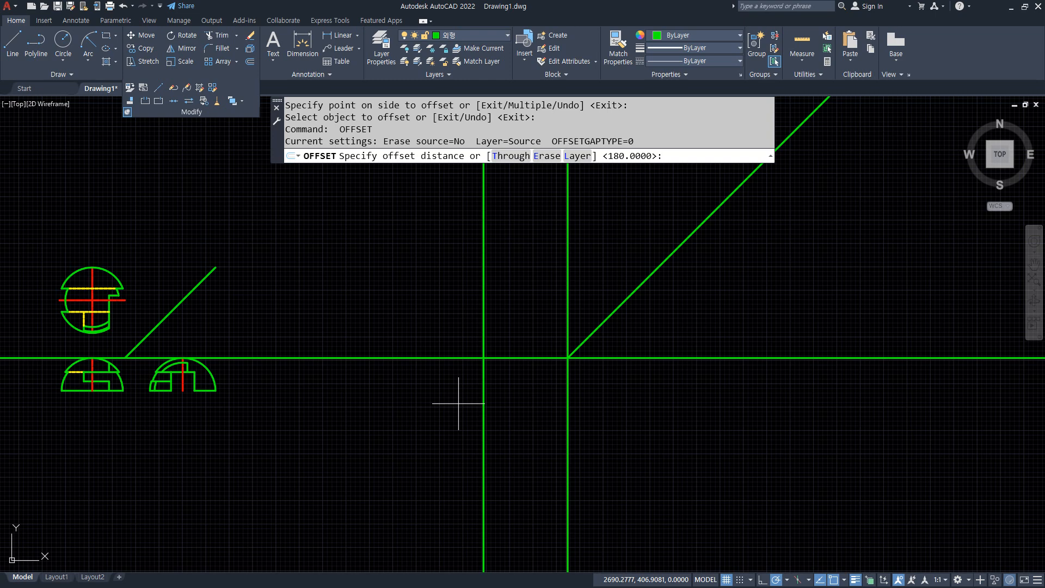
type("80")
key("Return")
left_click(514, 358)
left_click(531, 403)
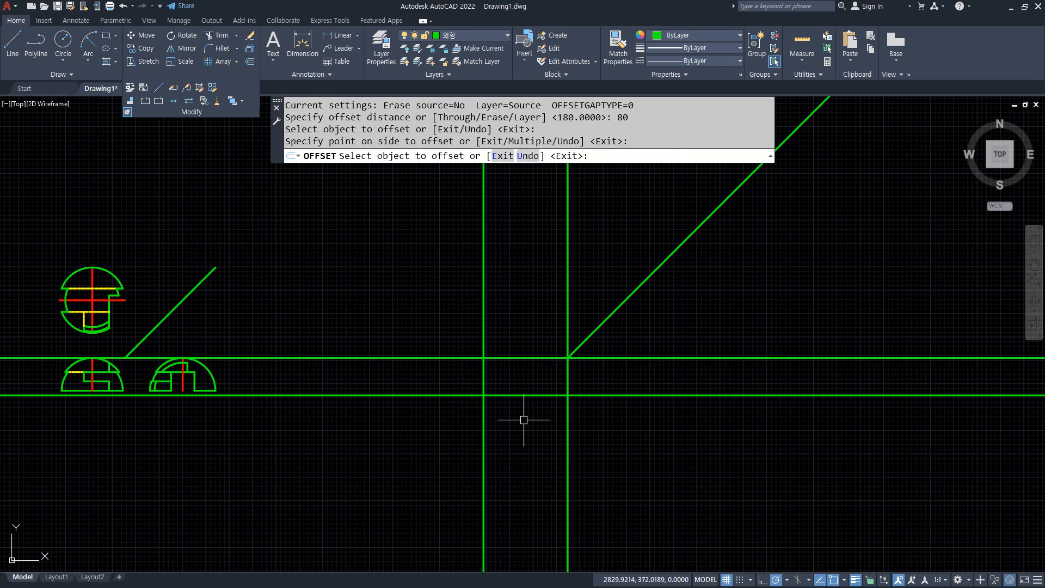
Trim the vertical lines below the lower horizontal and the horizontal lines left of the left vertical, using the layout lines as cutting edges
type("tr")
key("Return")
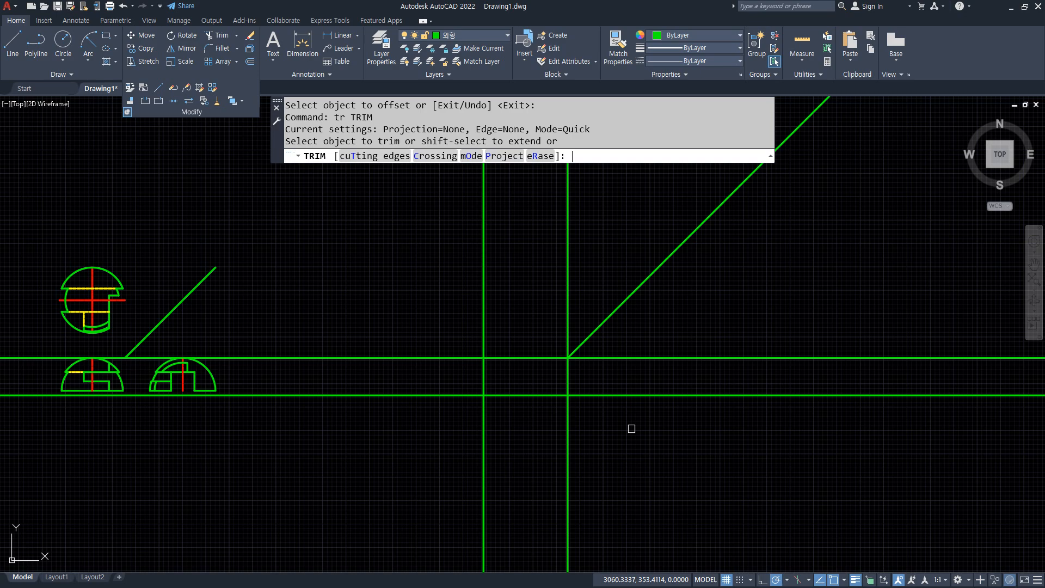
type("t")
key("Return")
left_click(631, 428)
left_click(423, 319)
key("Return")
type("f")
key("Return")
left_click(674, 433)
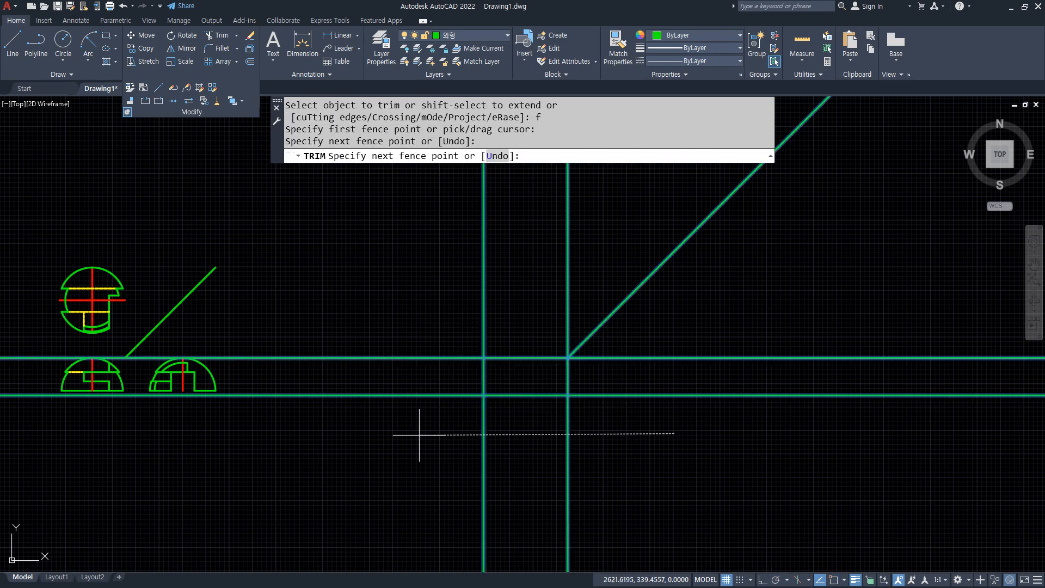
left_click(372, 436)
left_click(358, 272)
key("Return")
scroll(545, 332, "up", 4)
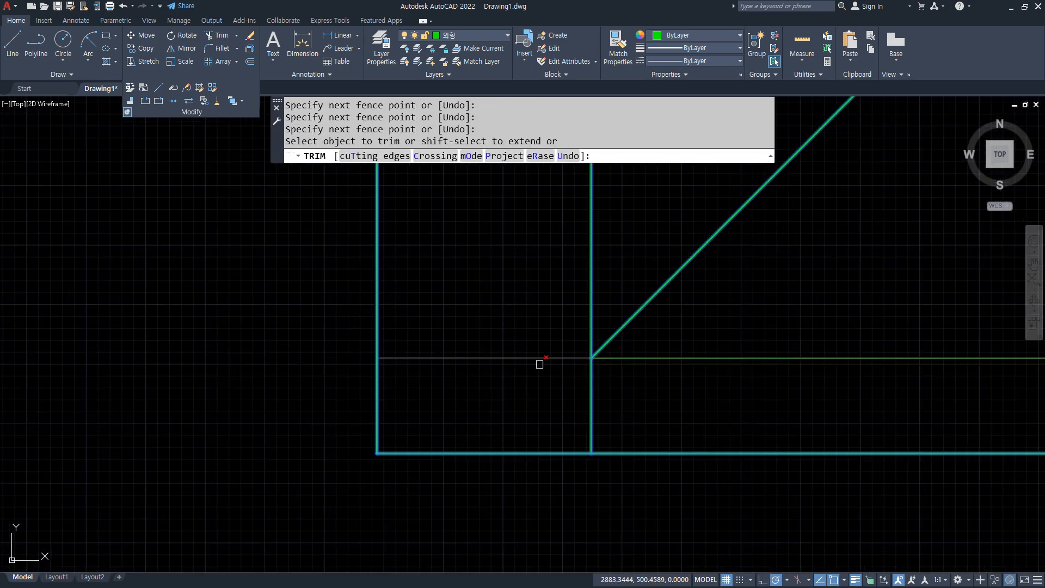
key("Return")
Draw a horizontal line above the front view across to the 45° line and continue it straight down to the base line
mouse_move(539, 362)
middle_mouse_down()
mouse_move(408, 411)
mouse_move(309, 428)
middle_mouse_up()
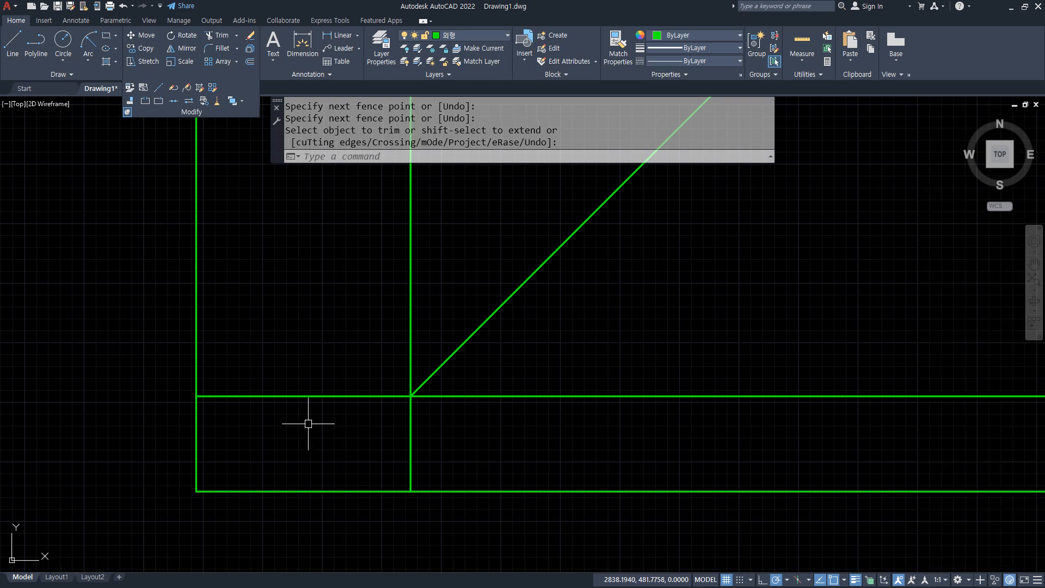
type("l")
key("Return")
left_click(158, 360)
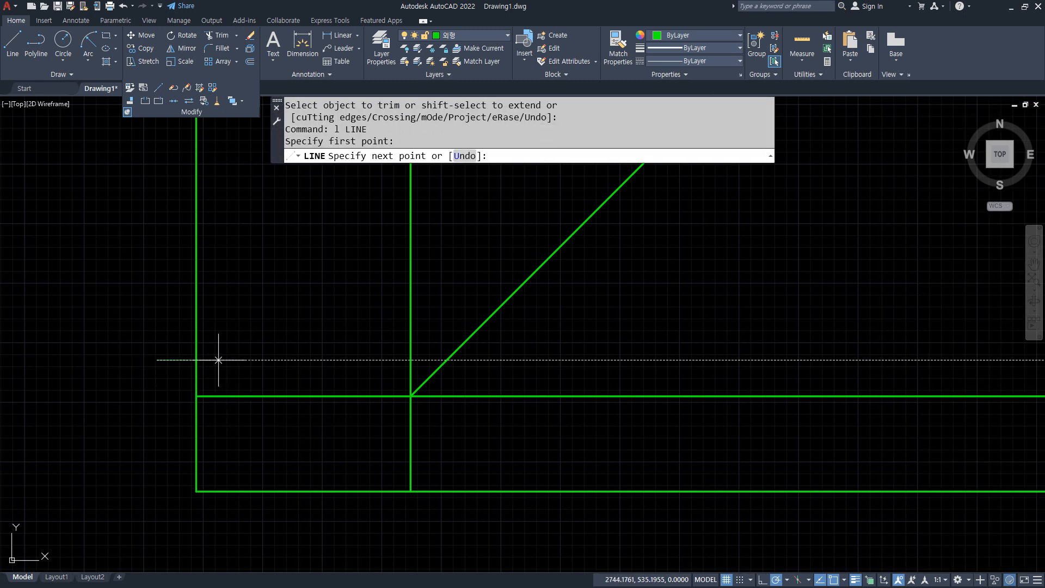
left_click(447, 360)
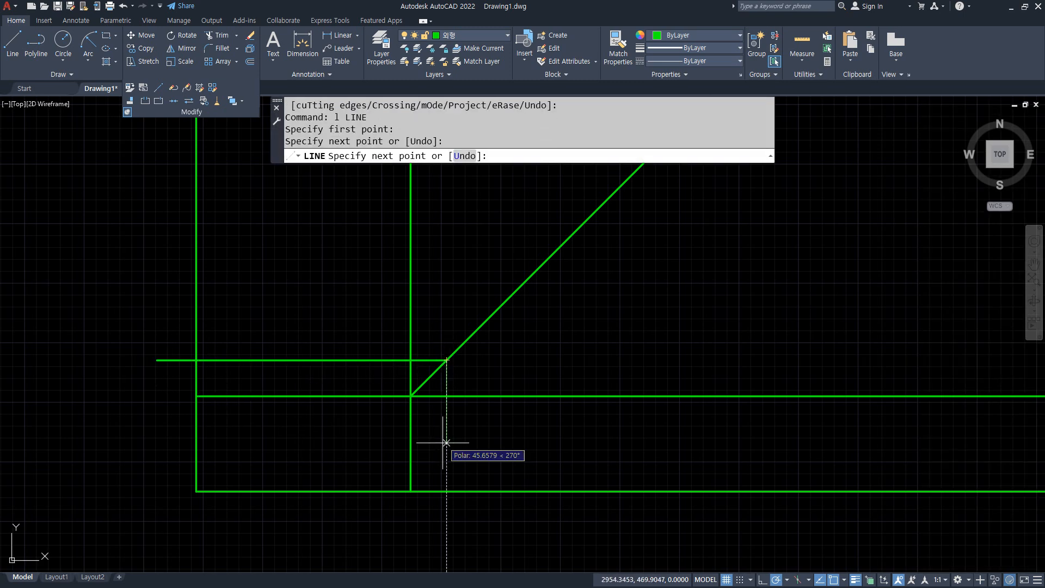
left_click(446, 491)
key("Return")
Offset the new vertical line 130 to the right and the new horizontal line 130 upward
type("O")
key("Return")
type("130")
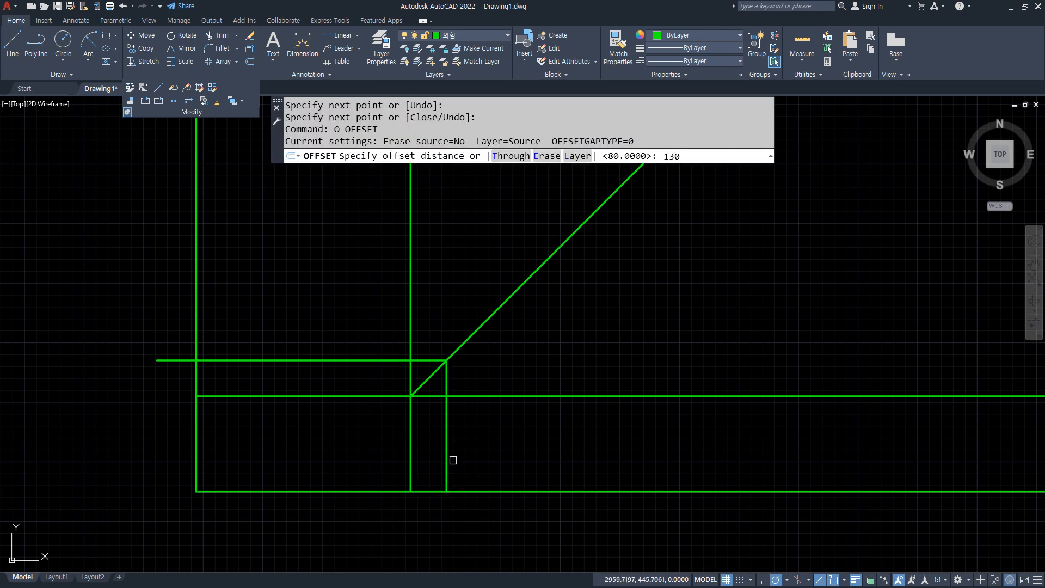
key("Return")
left_click(447, 460)
left_click(530, 450)
left_click(361, 360)
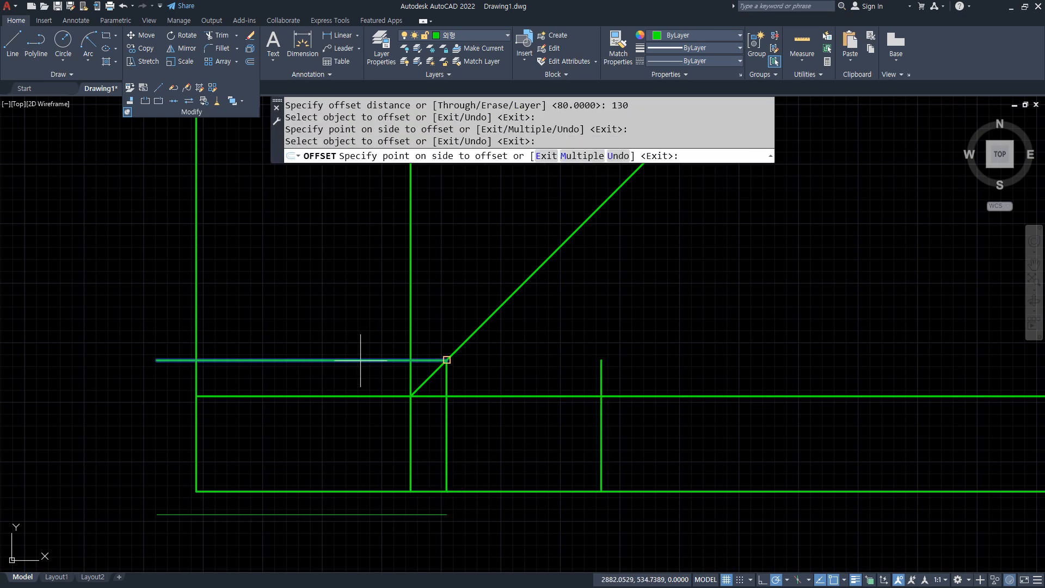
left_click(463, 332)
key("Return")
Fillet the right-hand offset vertical line and the 45° line with zero radius into a sharp corner
type("f")
key("Return")
left_click(600, 365)
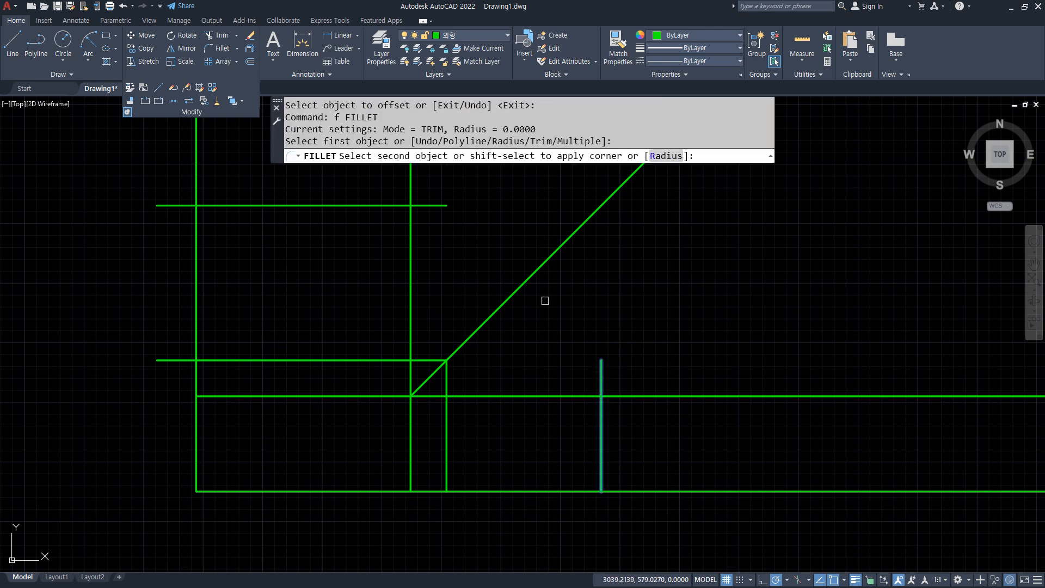
left_click(538, 265)
Trim all excess line ends with one fence, leaving closed rectangles for the top, front and side views
type("tr")
key("Return")
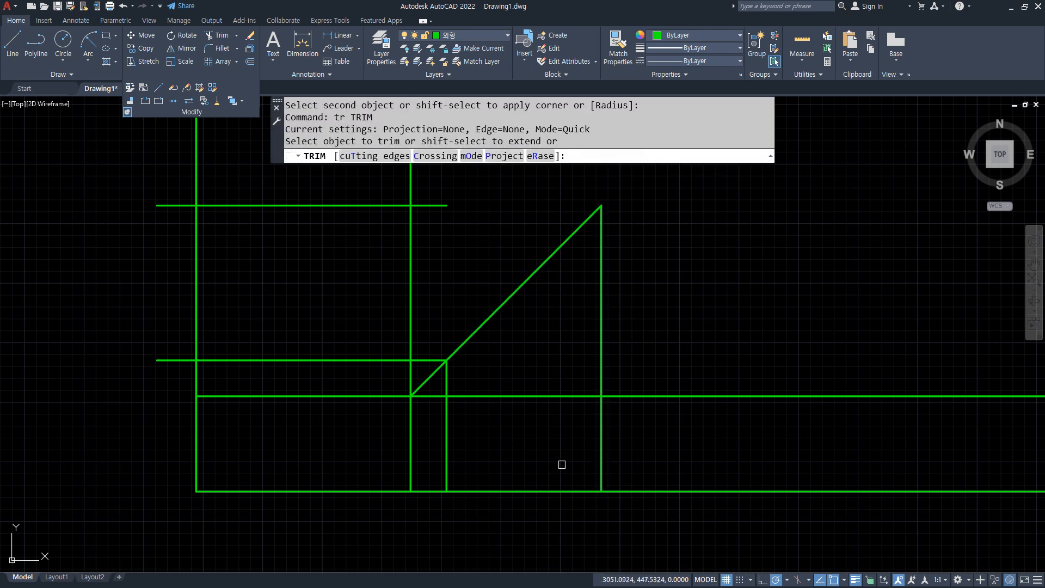
type("f")
key("Return")
left_click(642, 519)
left_click(633, 353)
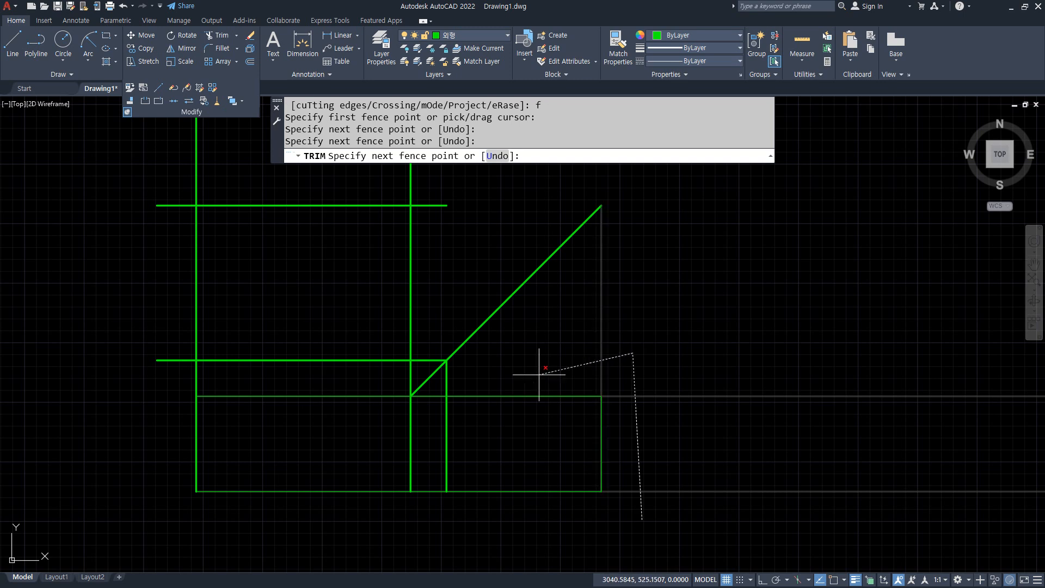
left_click(438, 389)
left_click(411, 542)
left_click(178, 540)
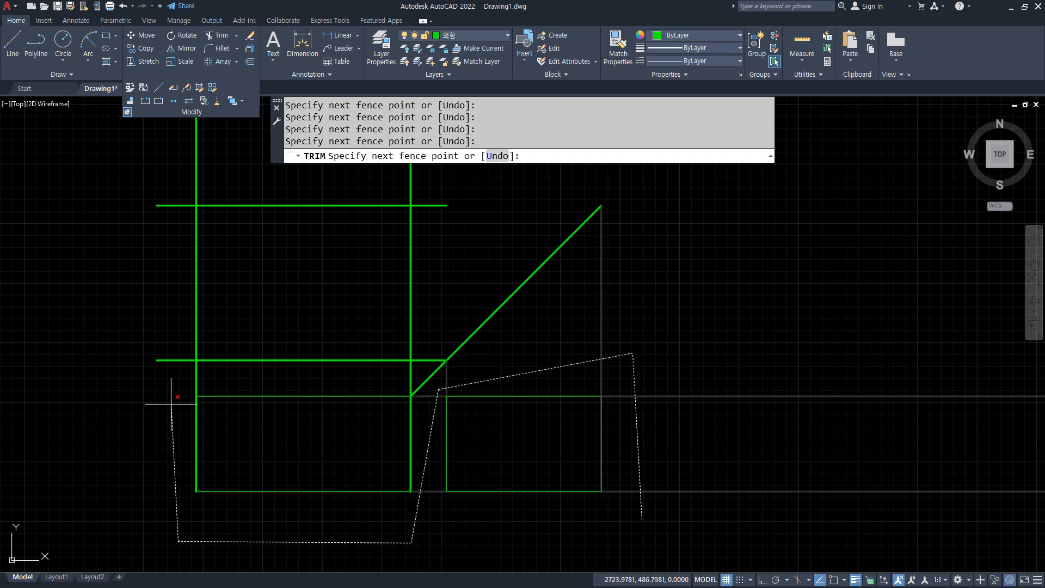
left_click(173, 383)
left_click(420, 368)
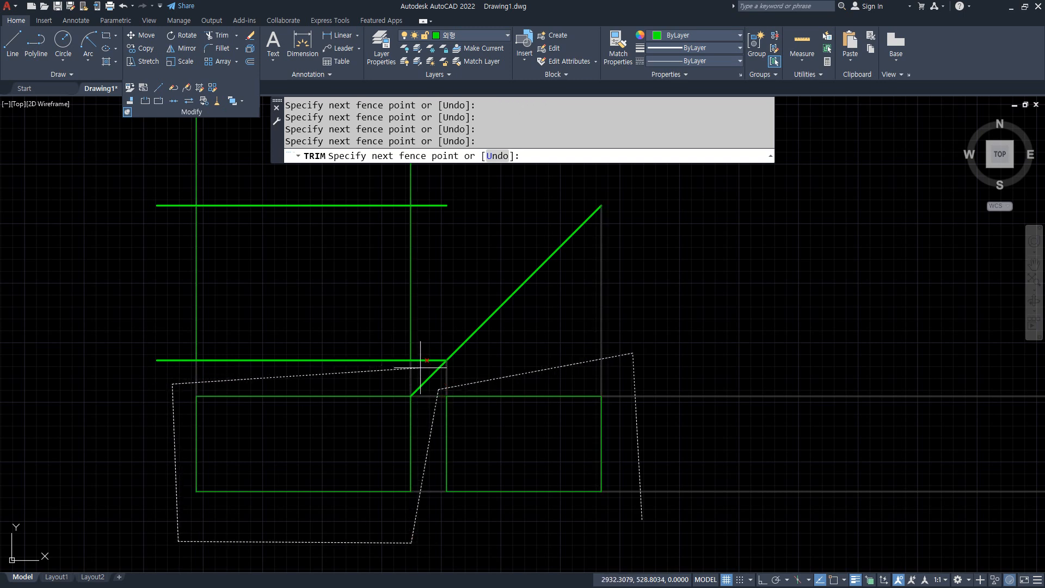
left_click(437, 189)
left_click(162, 188)
left_click(168, 378)
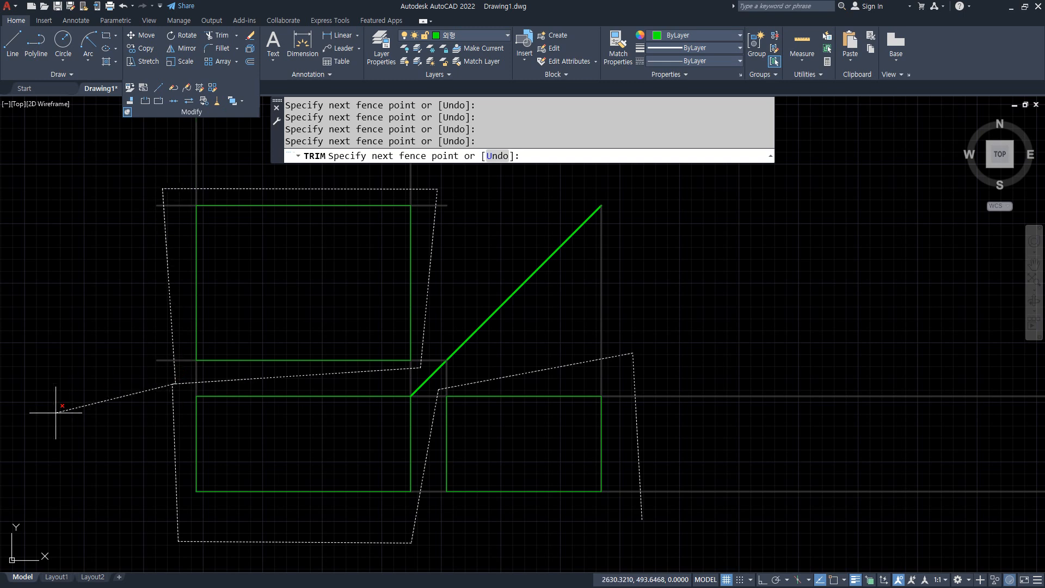
key("Return")
key("Return")
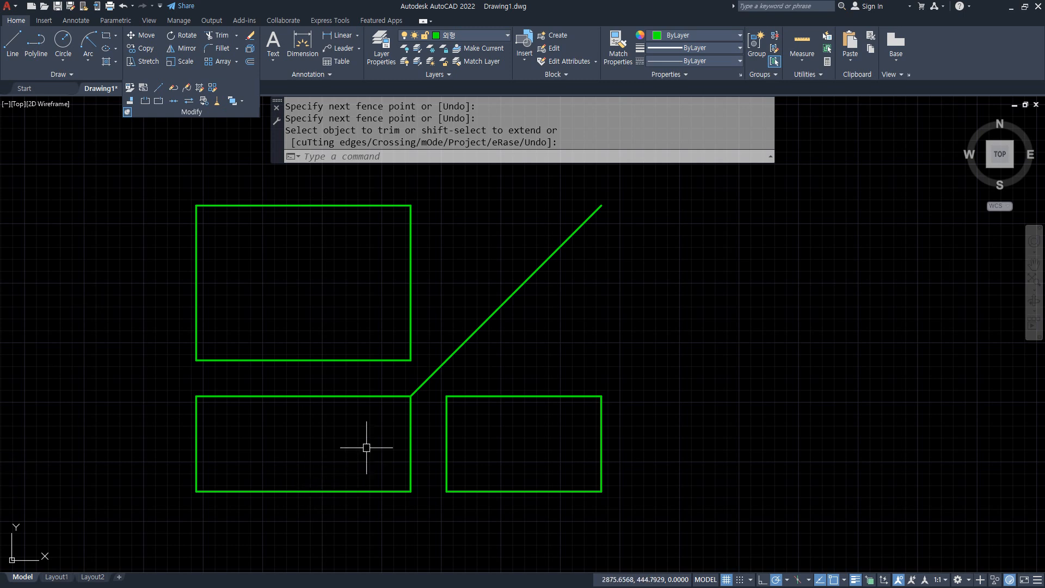
left_click_drag(403, 391, 271, 383)
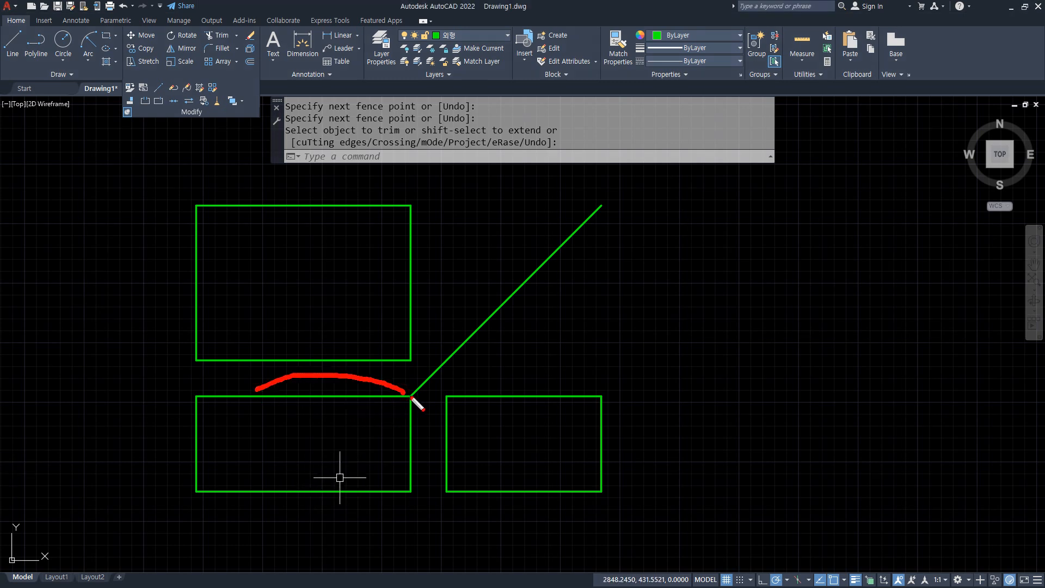
left_click_drag(413, 396, 416, 456)
key("Escape")
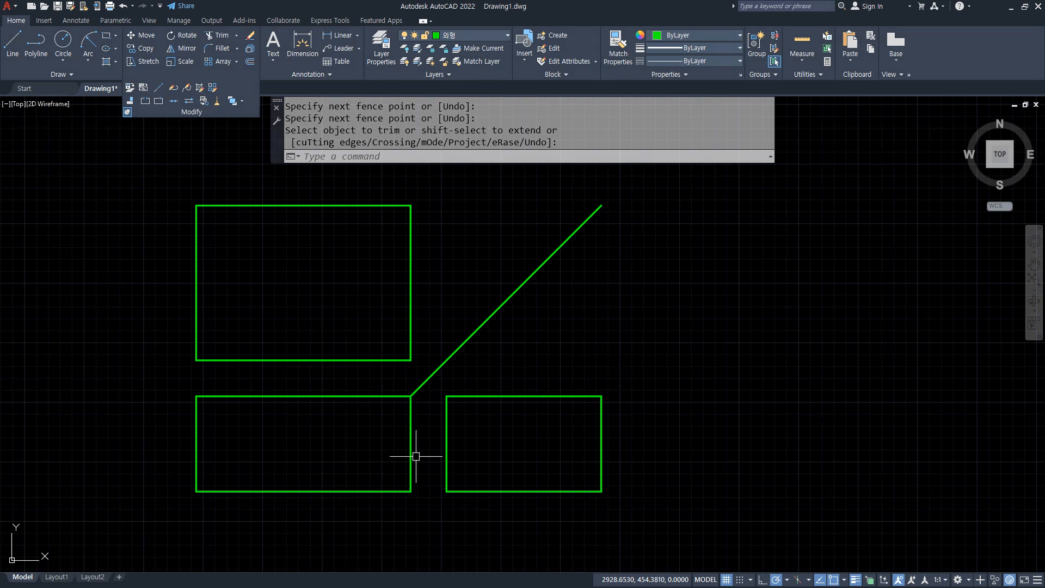
Chamfer the front view's upper-right corner with distances of 80 along the top edge and 60 along the right edge
type("cha")
key("Return")
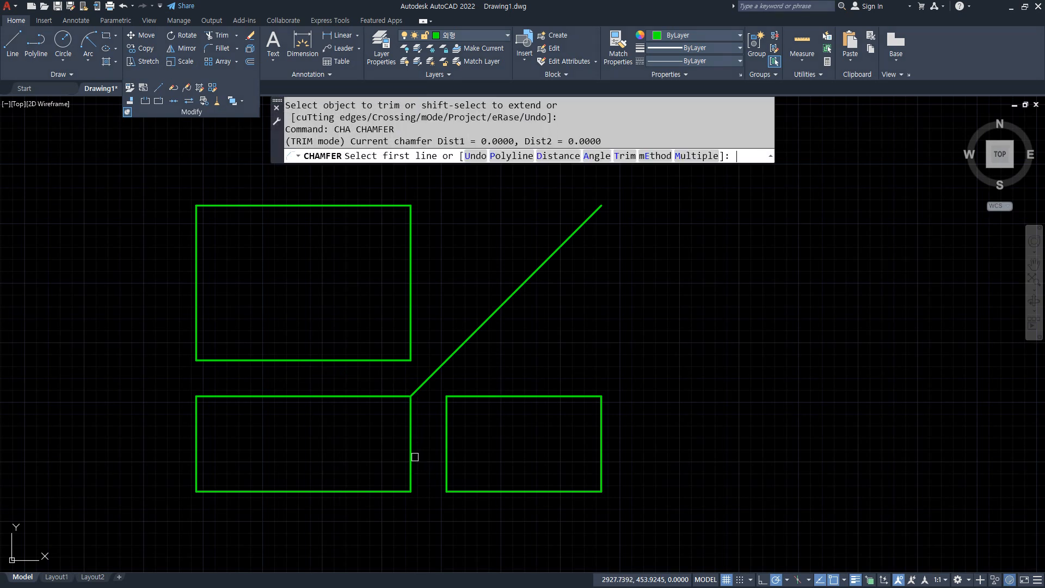
key("Return")
type("8")
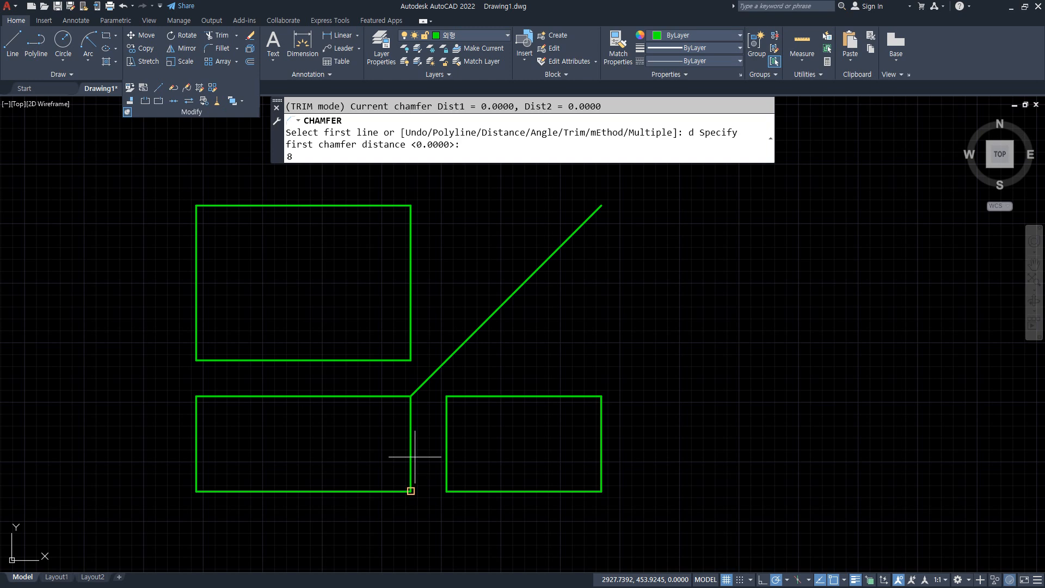
type("0")
key("Return")
key("Return")
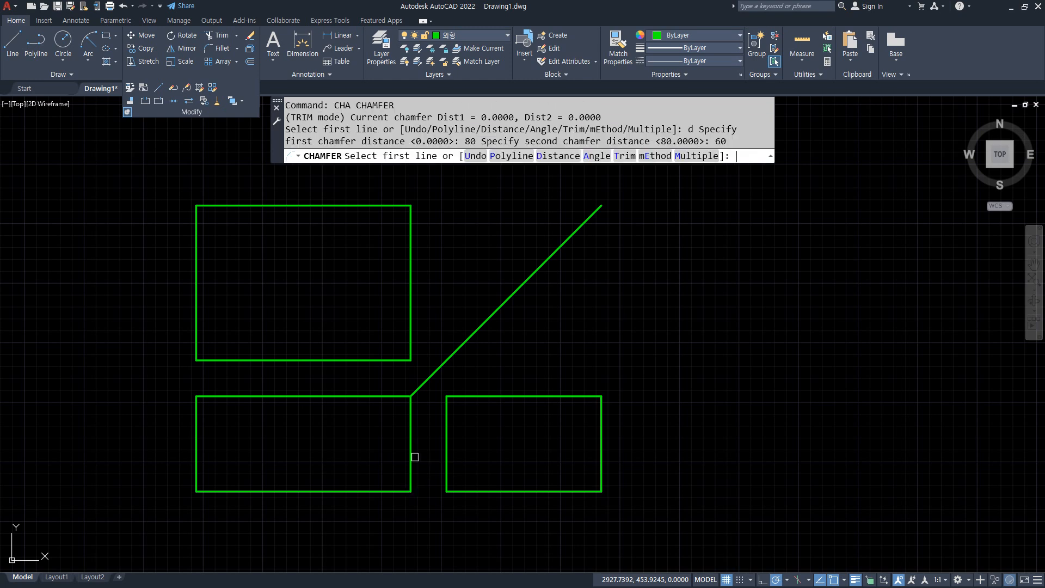
left_click(362, 394)
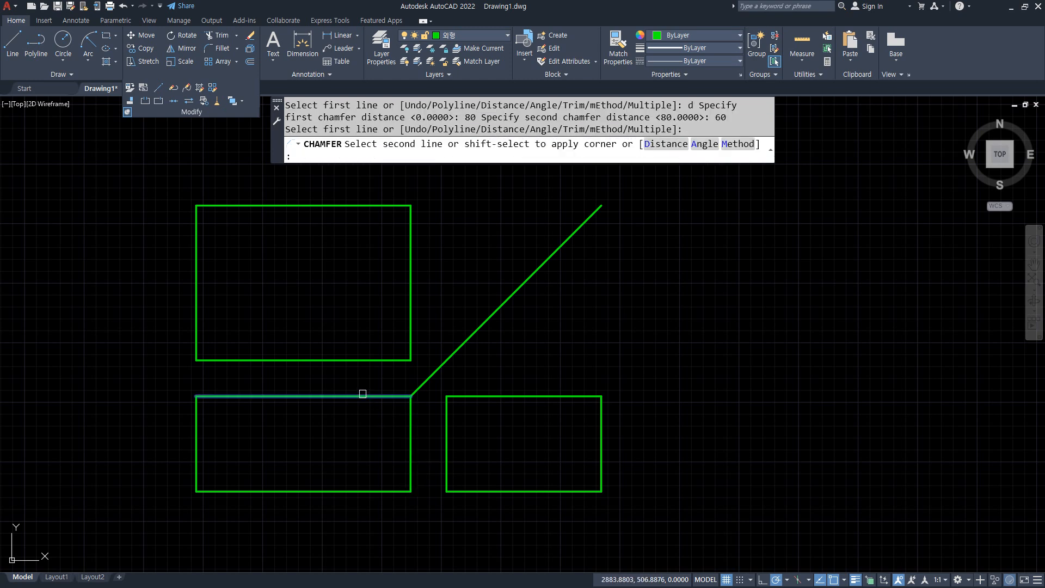
left_click(410, 449)
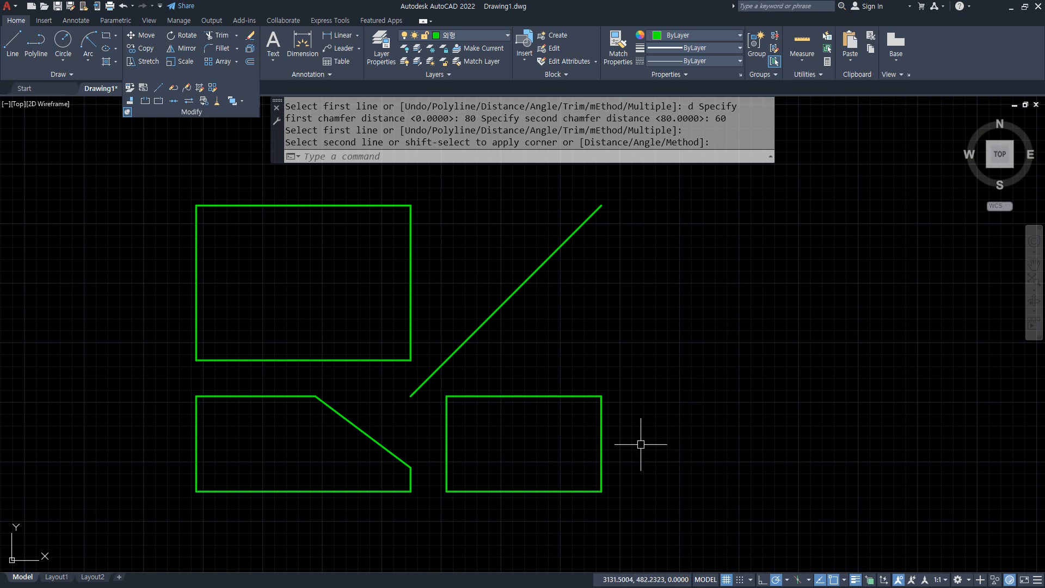
Chamfer the side view's upper-right corner with distances of 26 along the top edge and 47 along the right edge
mouse_move(605, 456)
left_mouse_down()
mouse_move(536, 389)
mouse_move(610, 458)
left_mouse_up()
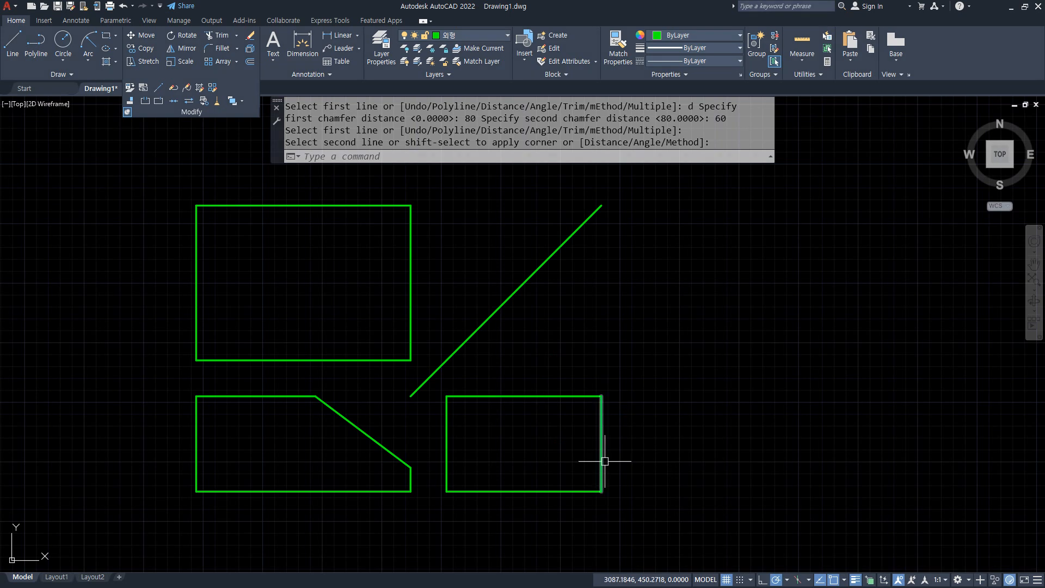
type("cha")
key("Return")
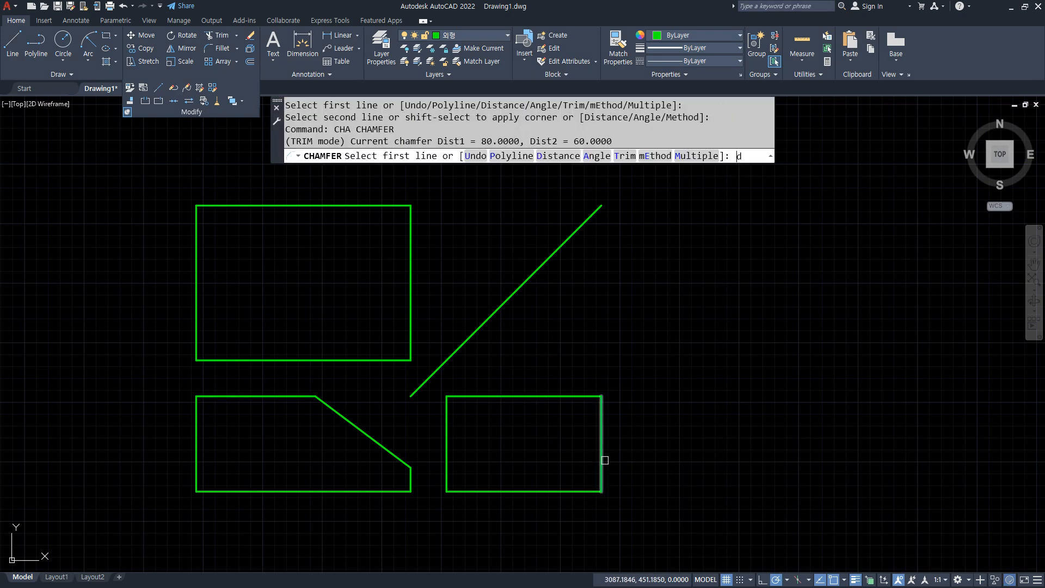
type("d")
key("Return")
type("26")
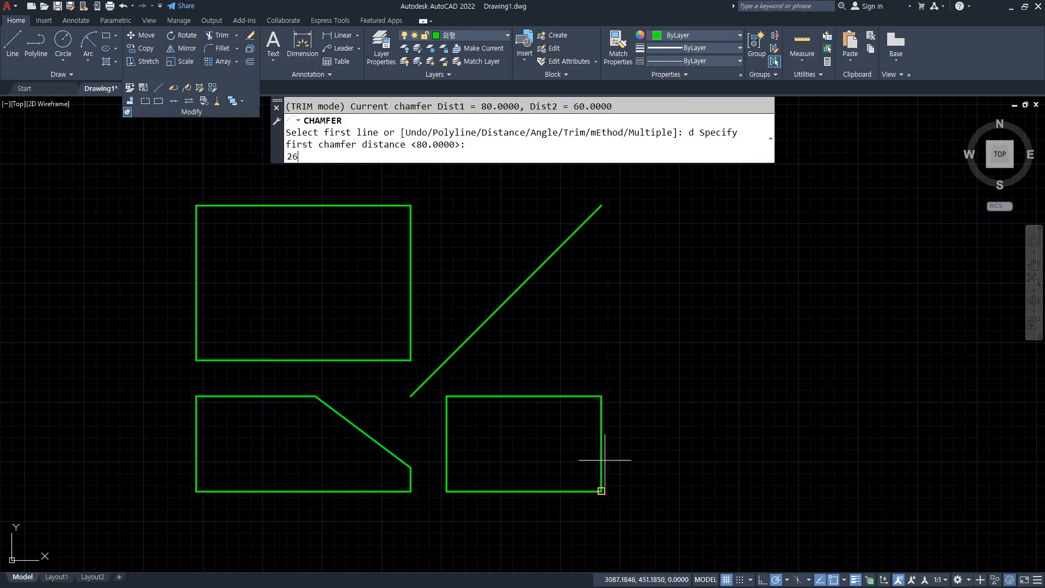
key("Return")
type("47")
key("Return")
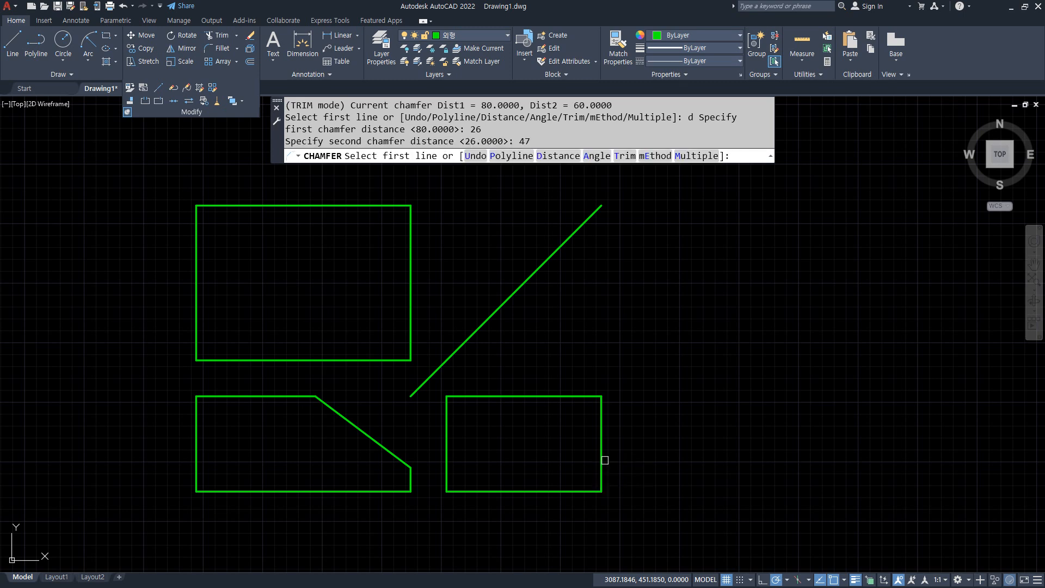
left_click(584, 395)
left_click(598, 424)
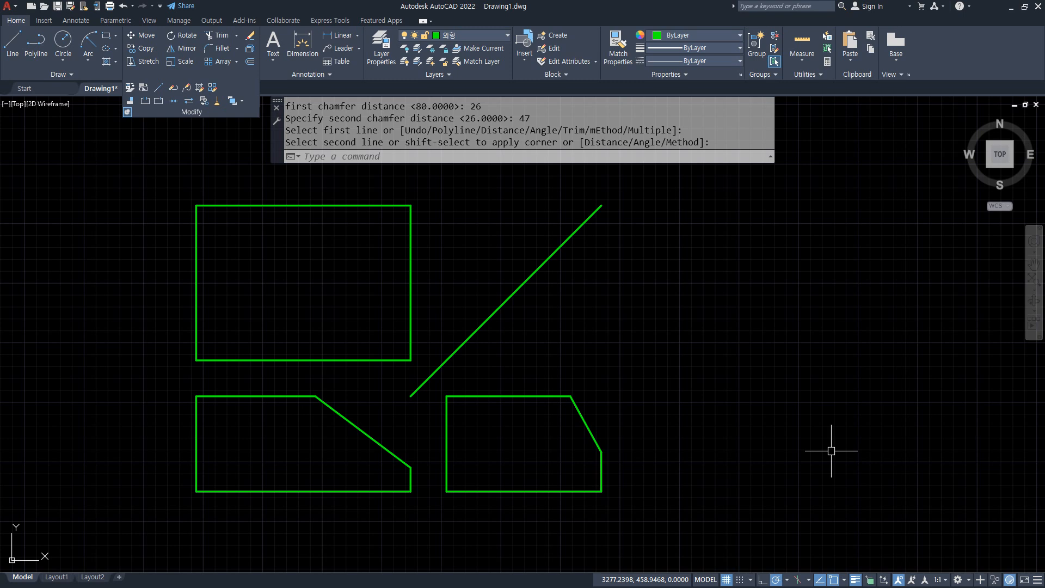
Offset the front view's bottom edge 27 upward and trim the new line's end beyond the sloped edge
type("o")
key("Return")
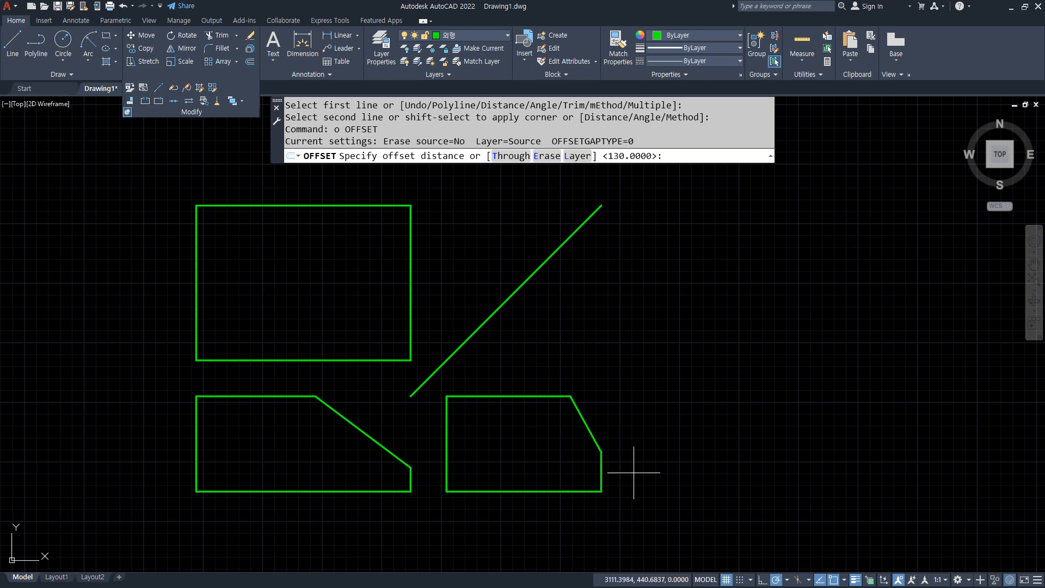
key("Return")
left_click(391, 490)
left_click(391, 460)
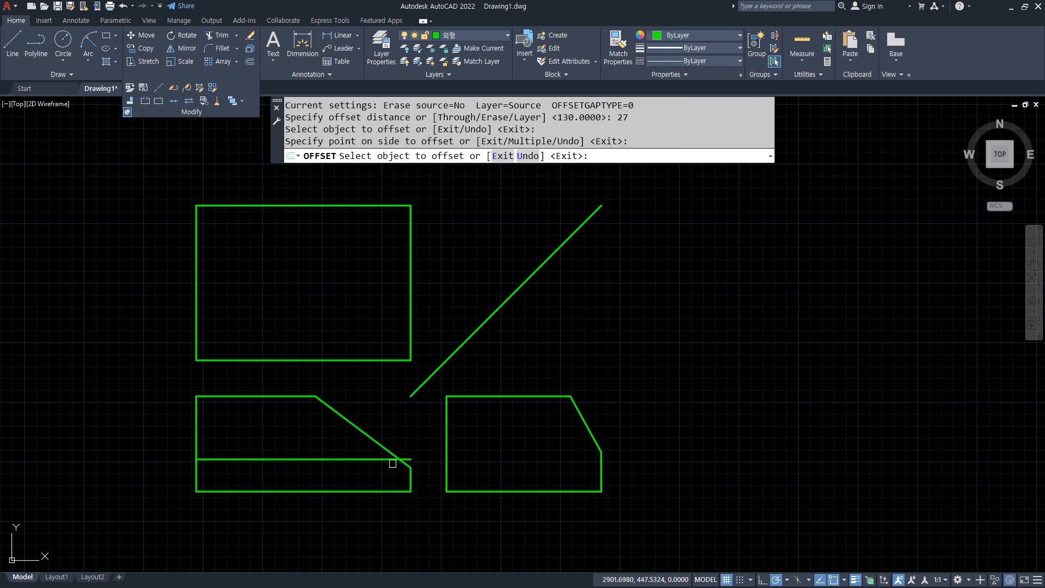
type("tr")
key("Return")
left_click(414, 458)
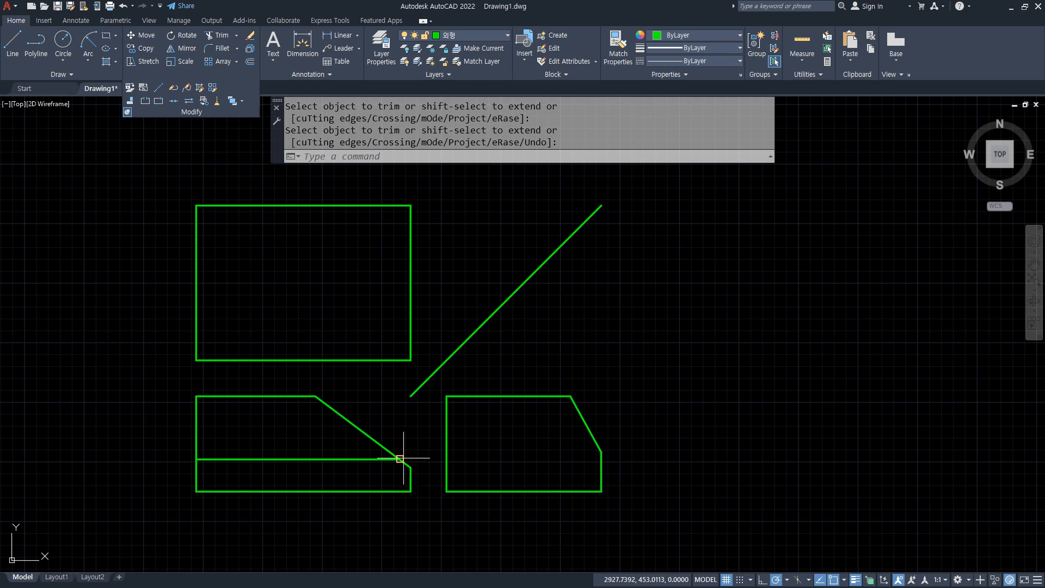
key("Return")
Draw a horizontal line from the front view's trimmed line end to the side view's right edge, and trim the part outside the side view
type("l")
key("Return")
left_click(400, 459)
left_click(602, 459)
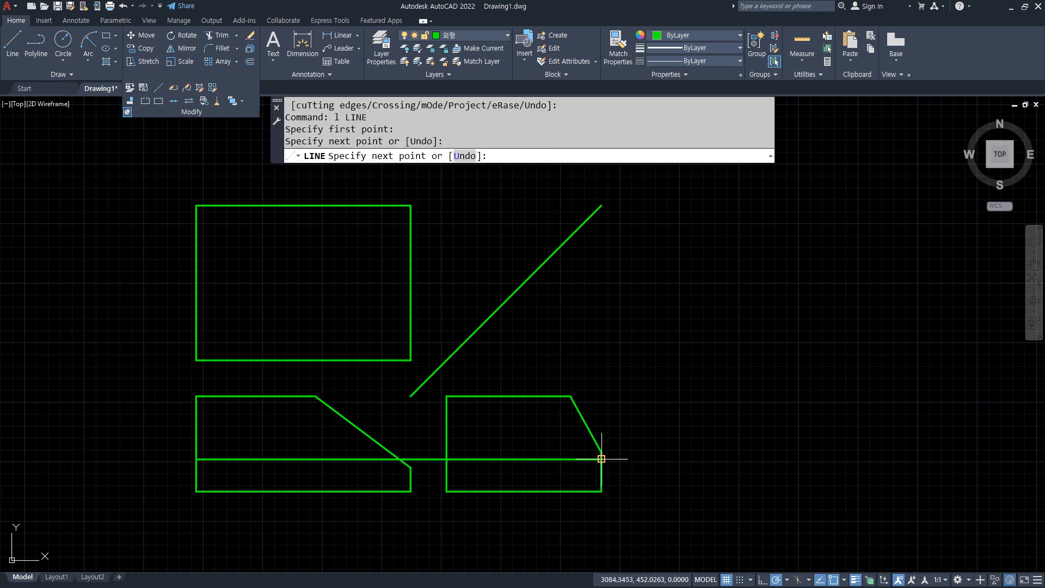
key("Return")
type("tr")
key("Return")
left_click(424, 459)
key("Return")
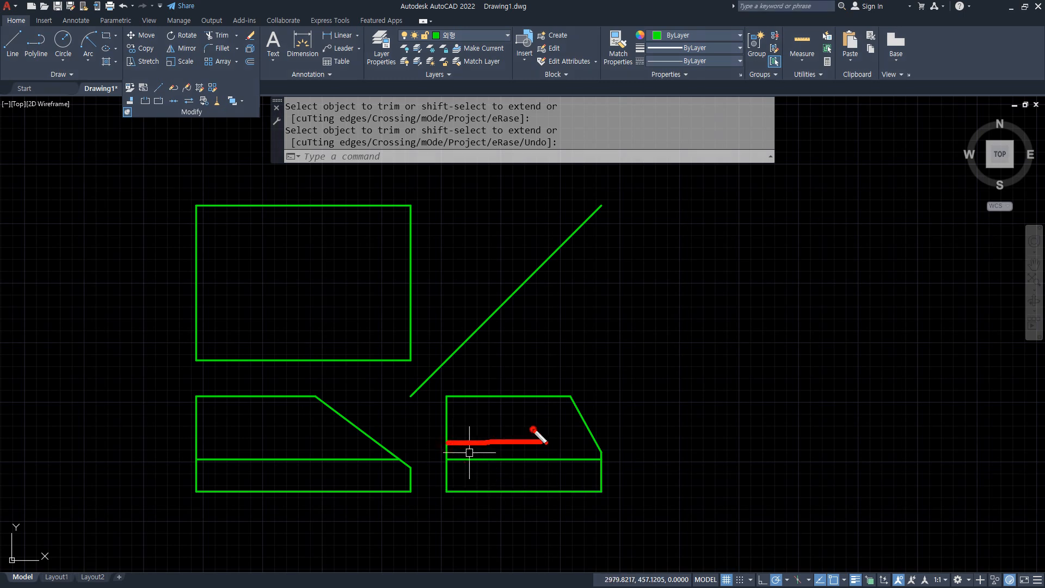
key("Escape")
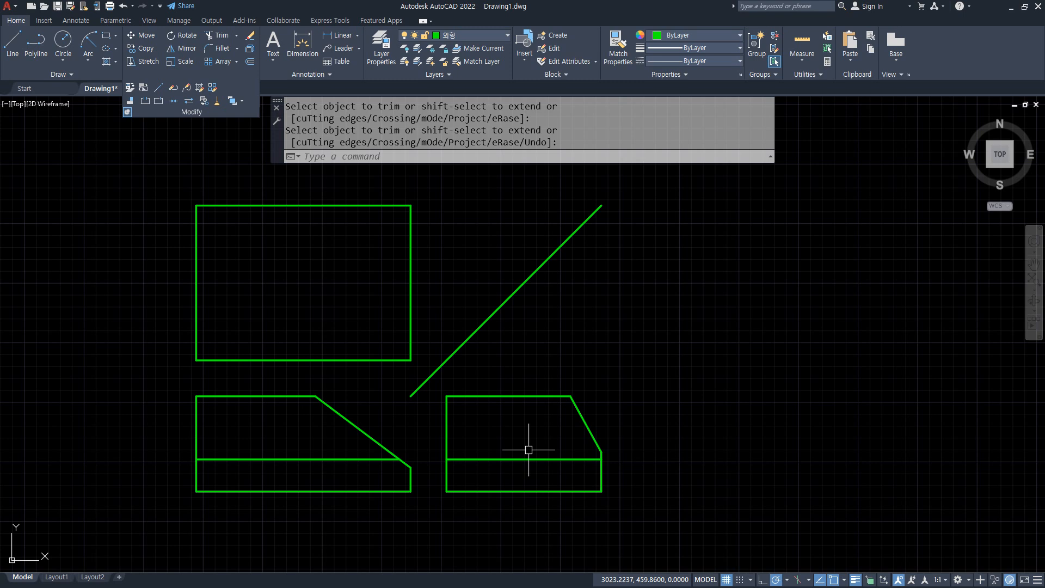
Offset the side view's left edge 58 to the right
type("o")
key("Return")
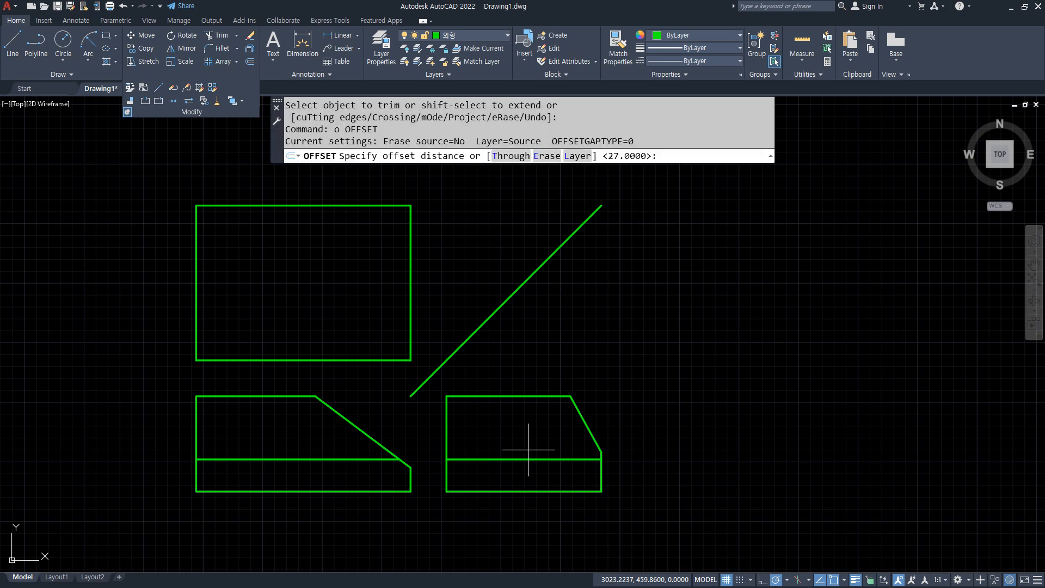
type("58")
key("Return")
left_click(446, 431)
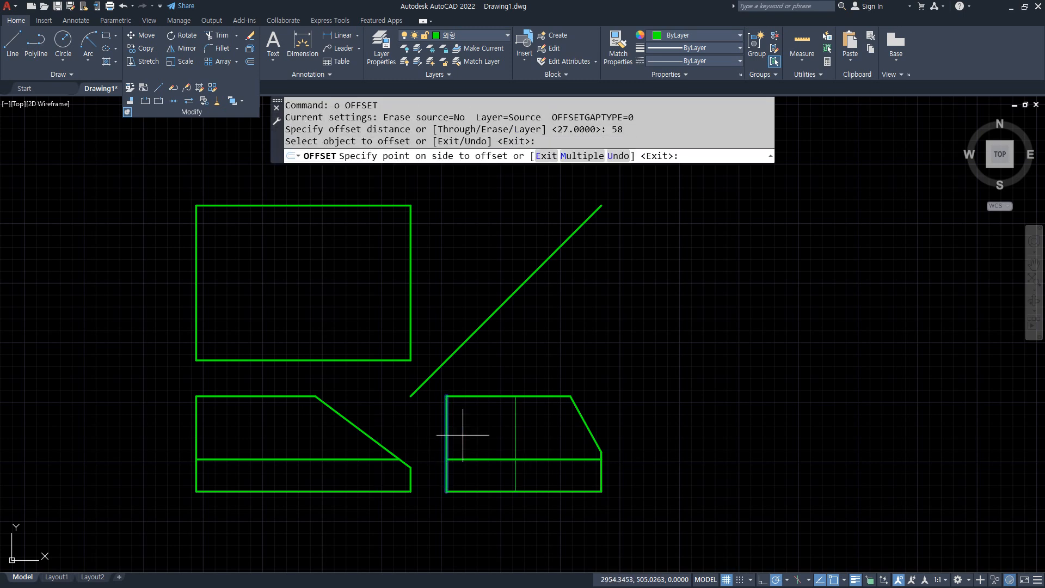
left_click(468, 435)
key("Return")
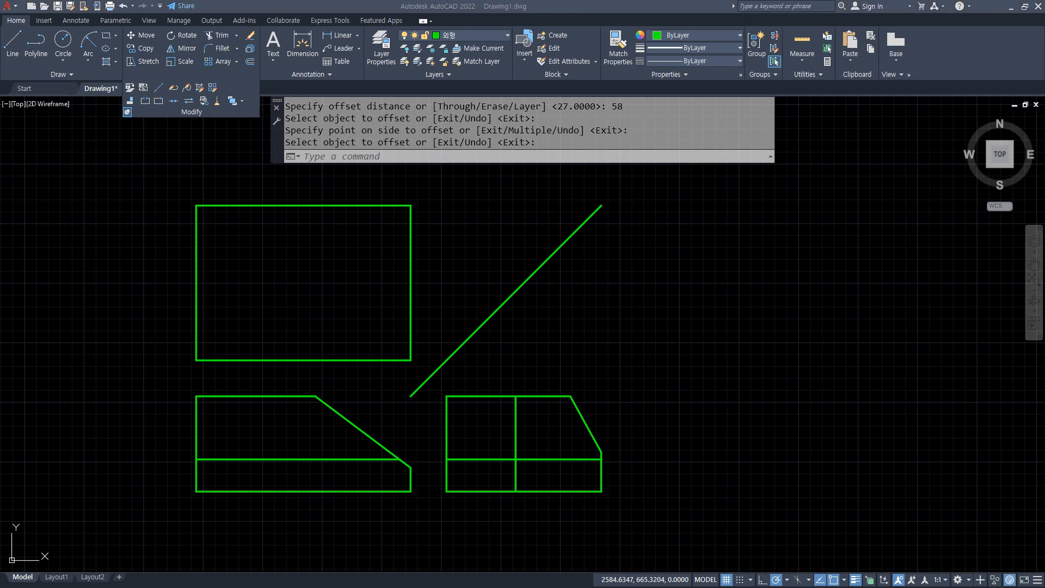
Examine the right view in the reference drawing for the sloped edge's angle and the height of the horizontal line
key("alt+Tab")
mouse_move(389, 305)
left_mouse_down()
mouse_move(362, 280)
mouse_move(405, 253)
mouse_move(373, 304)
left_mouse_up()
key("alt+Tab")
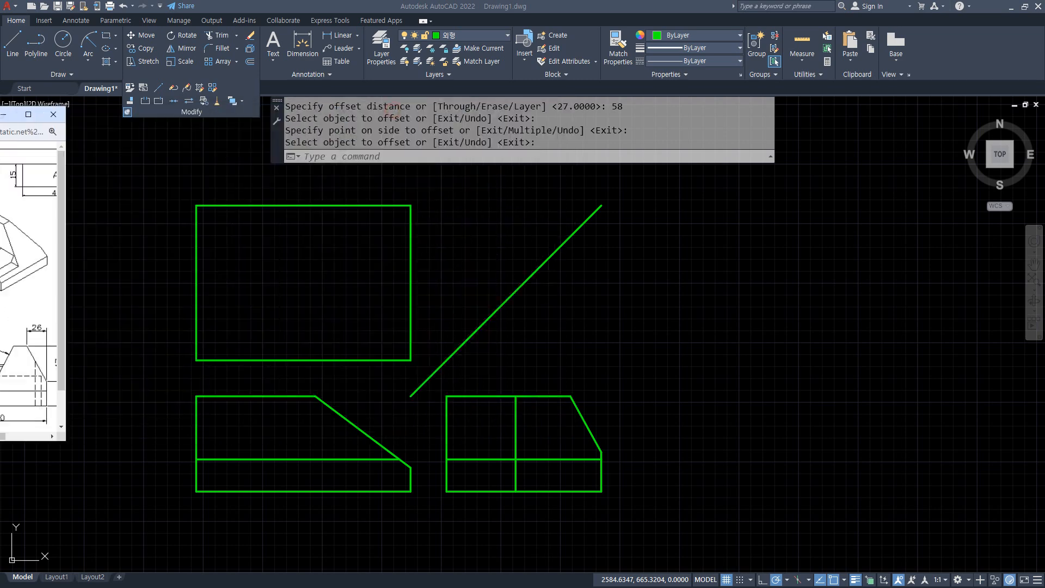
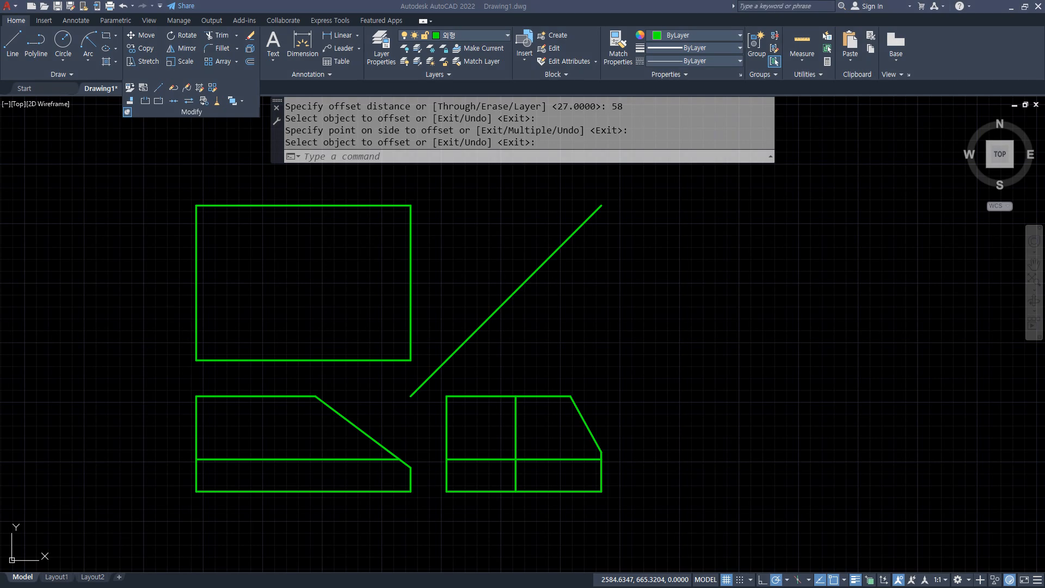
key("alt+Tab")
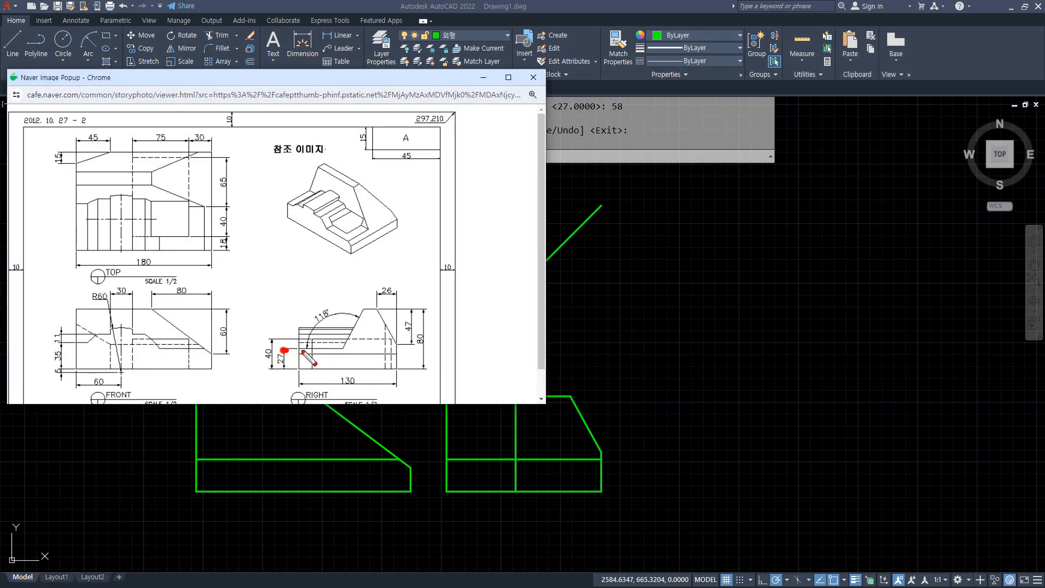
left_click_drag(283, 350, 531, 349)
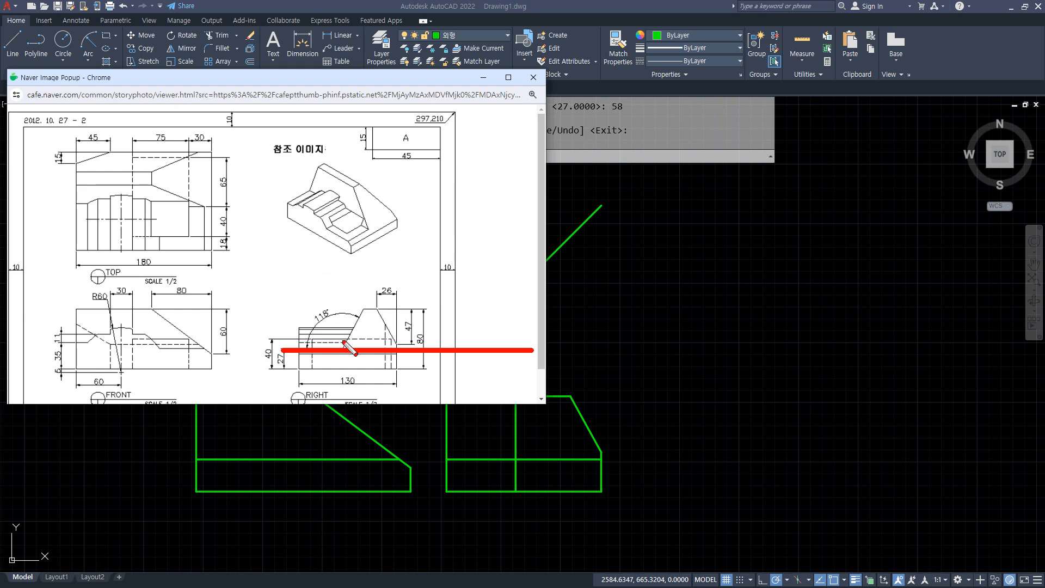
mouse_move(444, 345)
left_mouse_down()
mouse_move(409, 289)
mouse_move(468, 281)
mouse_move(440, 401)
left_mouse_up()
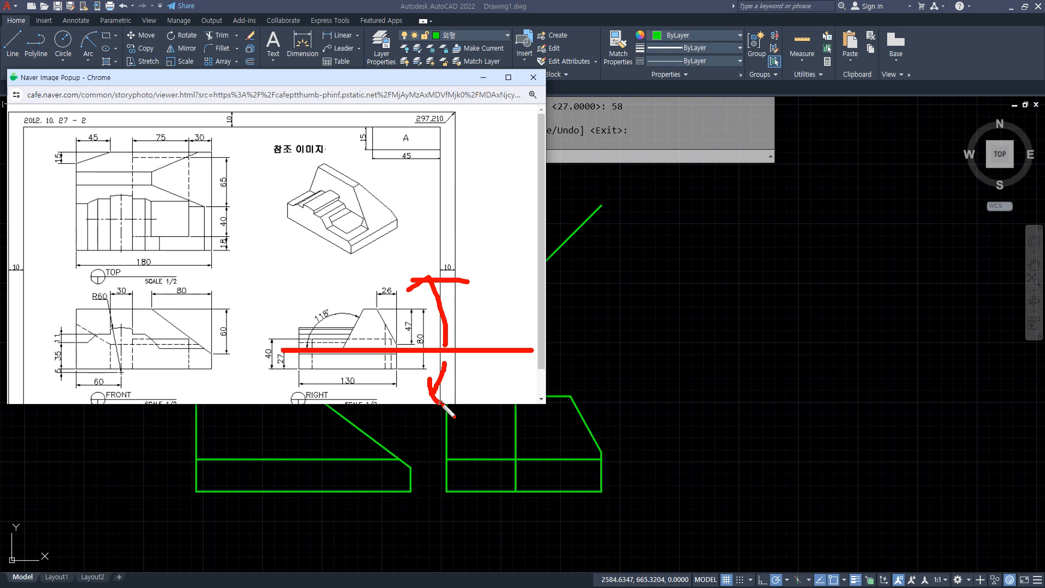
key("Escape")
left_click_drag(384, 78, 0, 125)
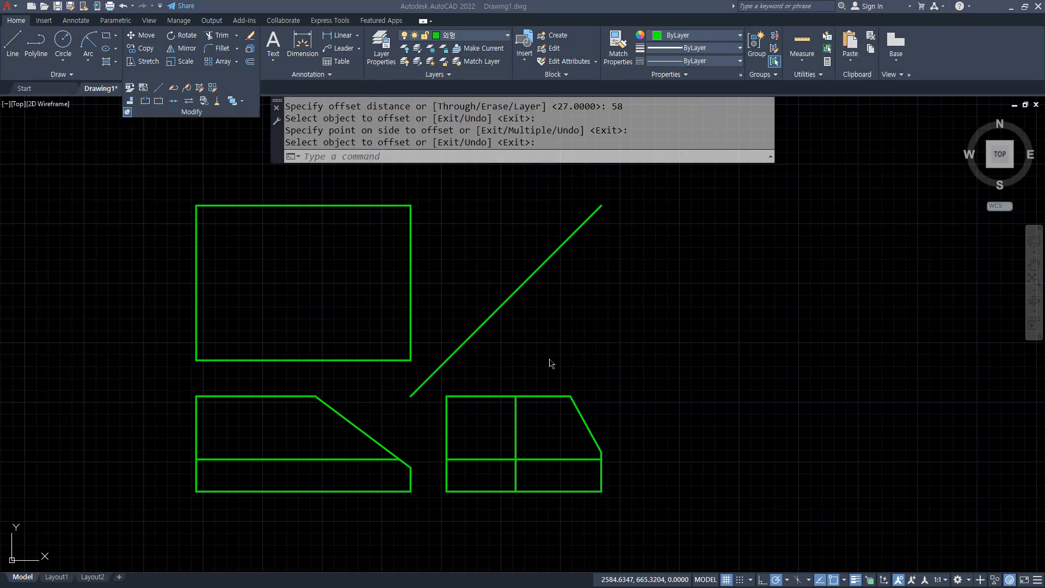
Place a construction line at an angle of -118 through the intersection of the side view's inner vertical and horizontal lines
left_click(539, 345)
type("xl")
key("Return")
type("a")
key("Return")
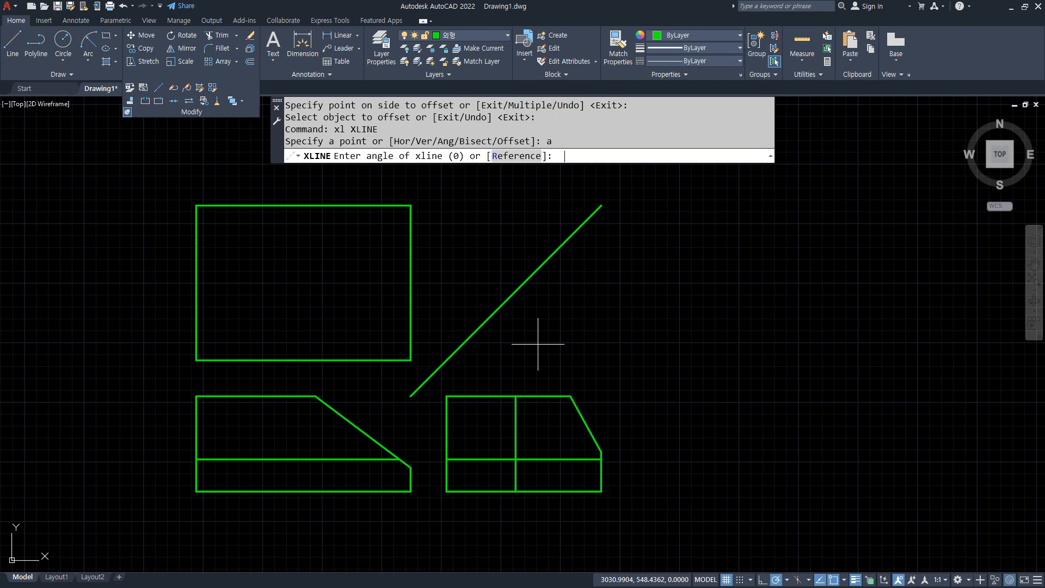
type("-118")
key("Return")
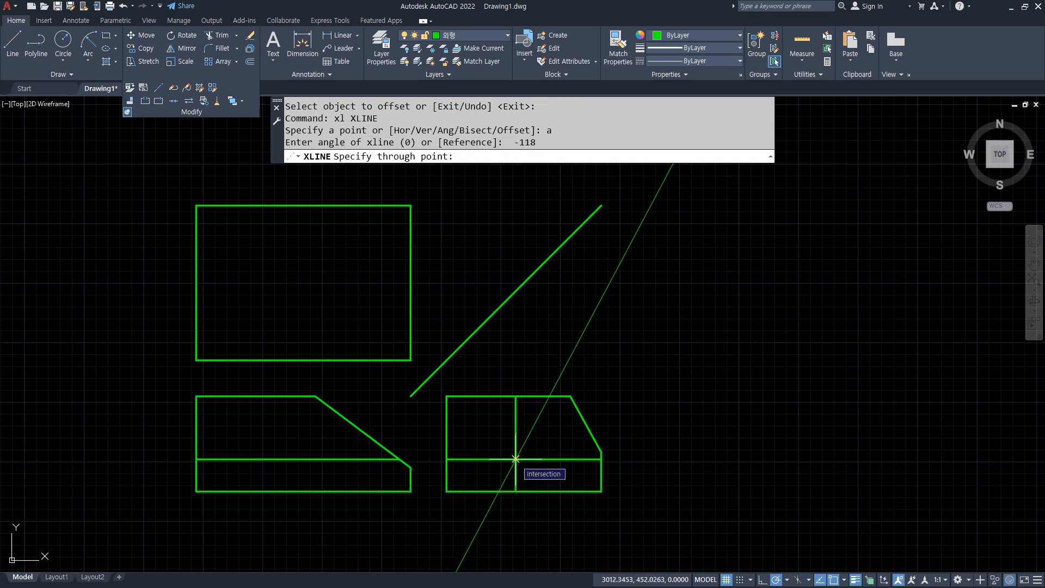
left_click(515, 459)
key("Return")
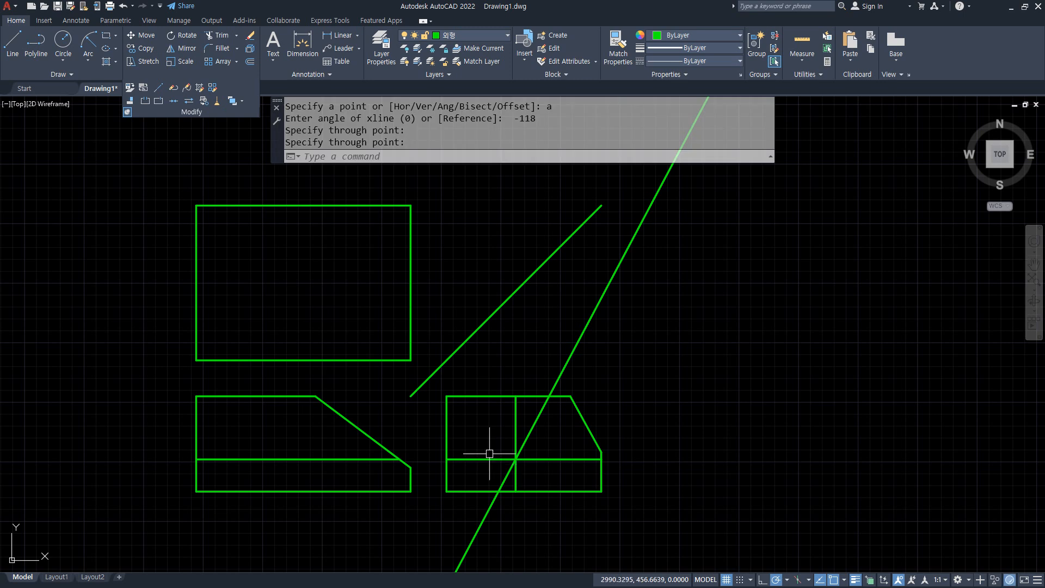
left_click(357, 35)
left_click(343, 115)
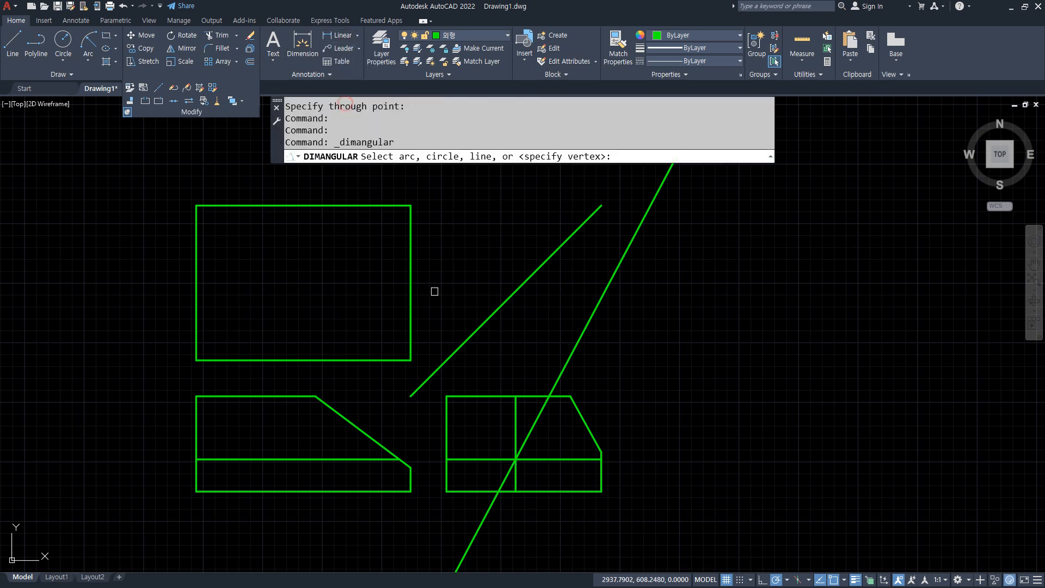
left_click(531, 434)
left_click(479, 457)
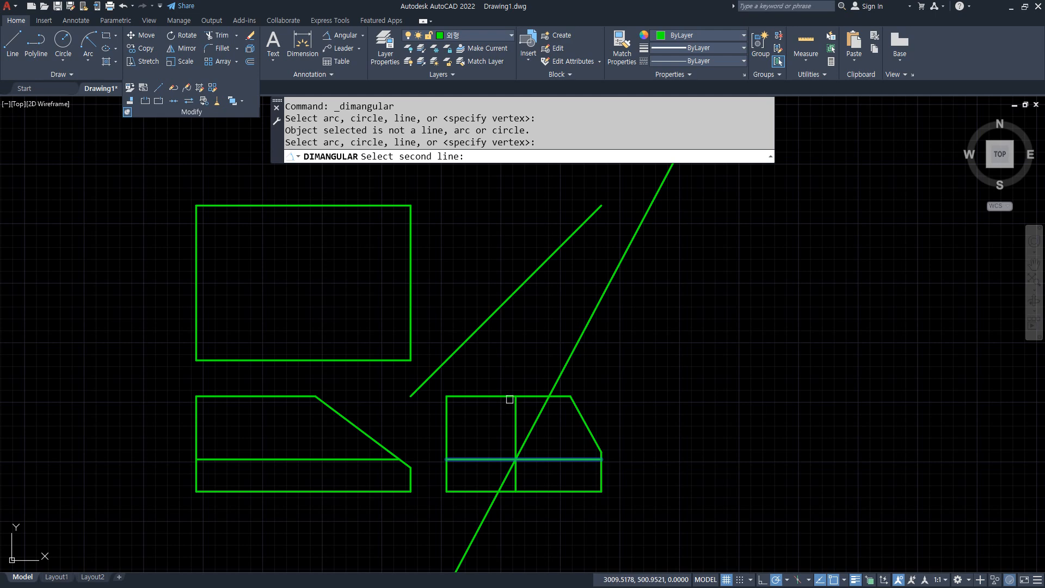
key("Escape")
Trim the angled construction line above and below the side view outline
type("tr")
key("Return")
left_click(569, 357)
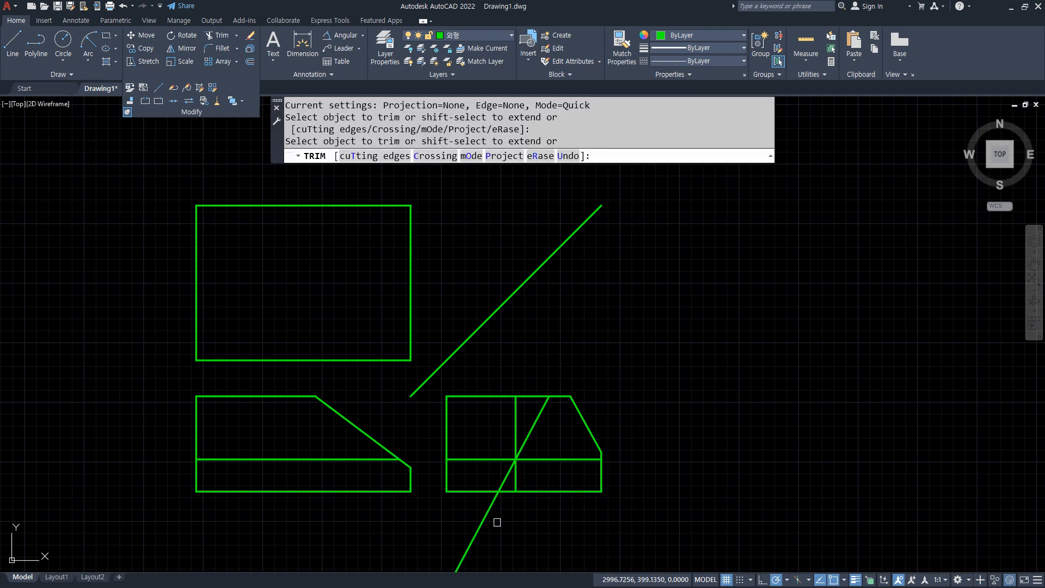
left_click(481, 530)
key("Return")
Dimension the angle between the side view's inner sloped line and the horizontal line to its left
scroll(536, 452, "up", 4)
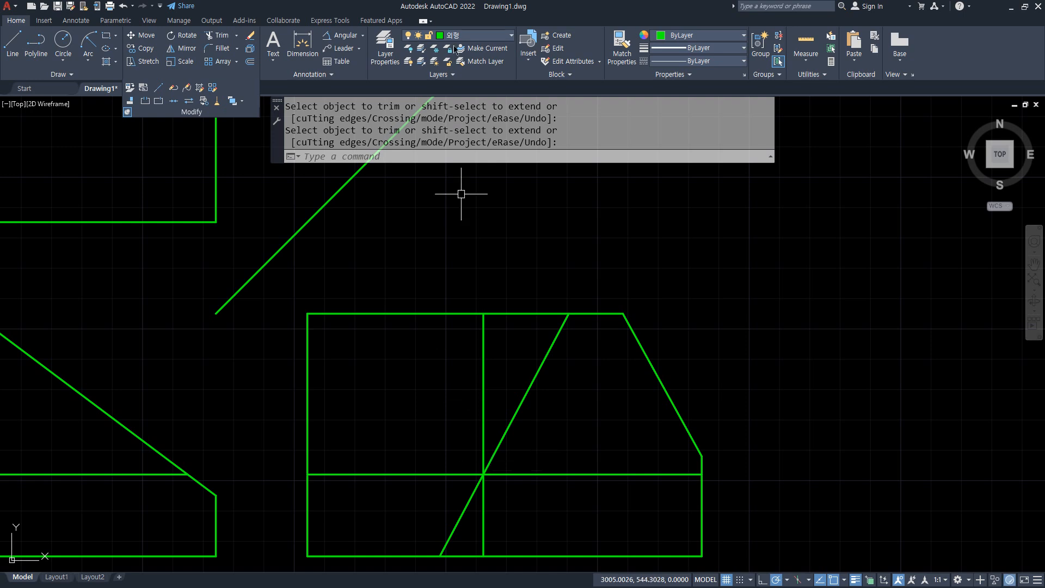
left_click(339, 35)
left_click(496, 450)
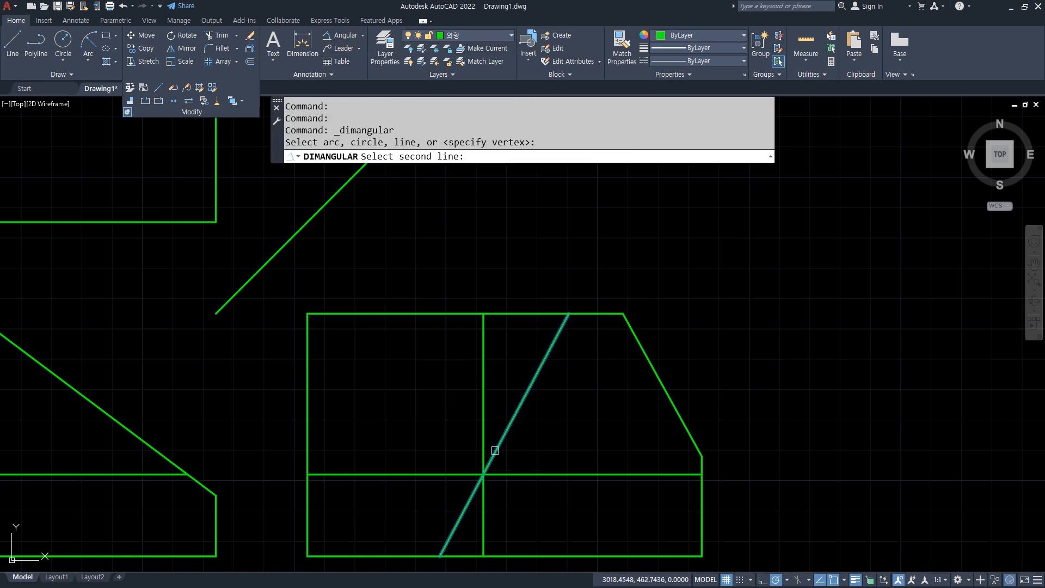
left_click(444, 474)
left_click(445, 437)
scroll(445, 437, "up", 5)
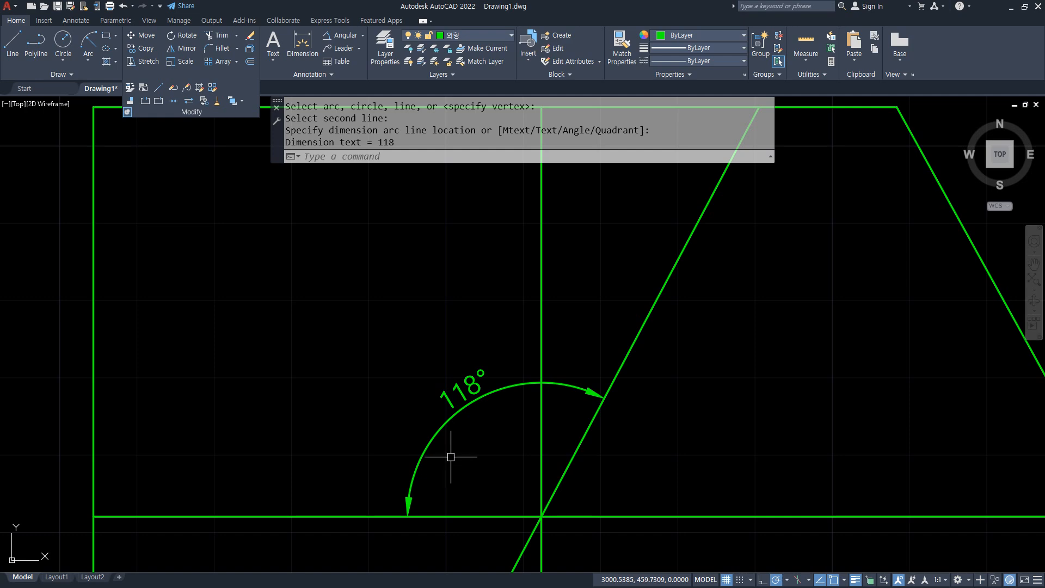
scroll(450, 456, "up", 2)
scroll(450, 457, "down", 4)
key("Escape")
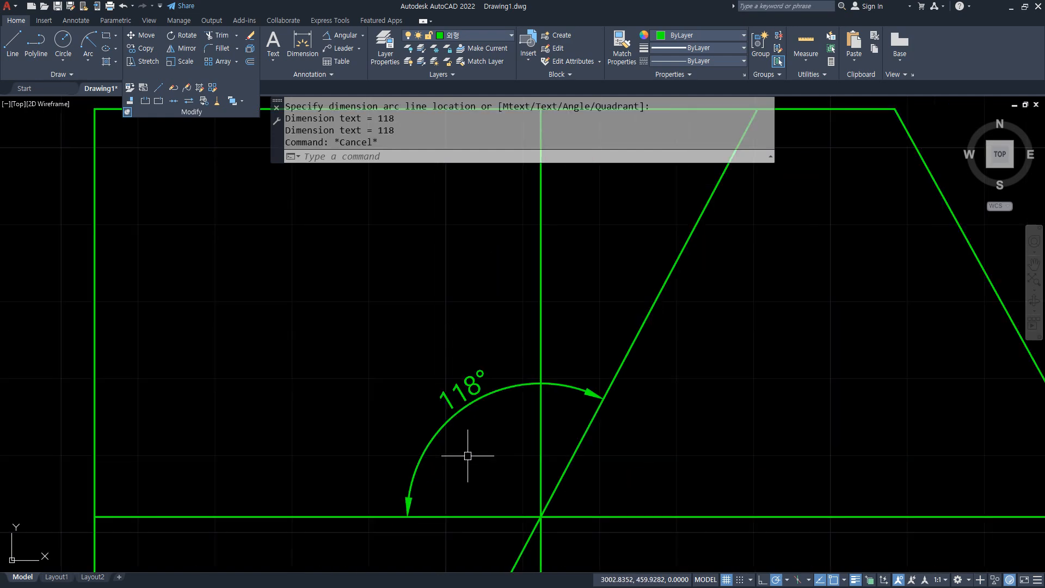
Erase the angular dimension from the side view
left_click(477, 470)
left_click(355, 366)
scroll(375, 400, "down", 4)
type("e")
key("space")
type("f")
key("space")
scroll(370, 443, "down", 3)
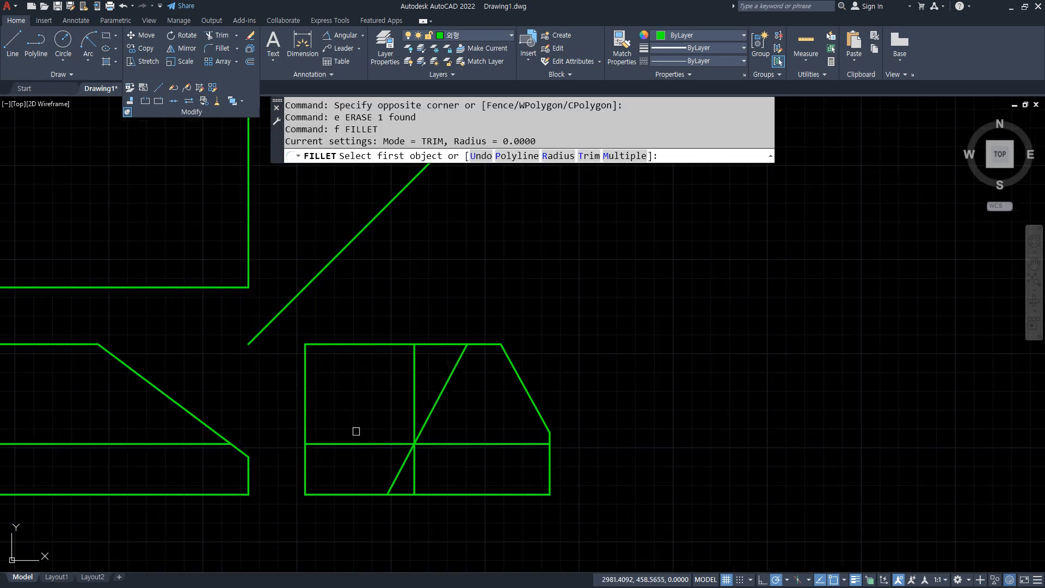
middle_click_drag(354, 432, 435, 405)
key("Escape")
key("Escape")
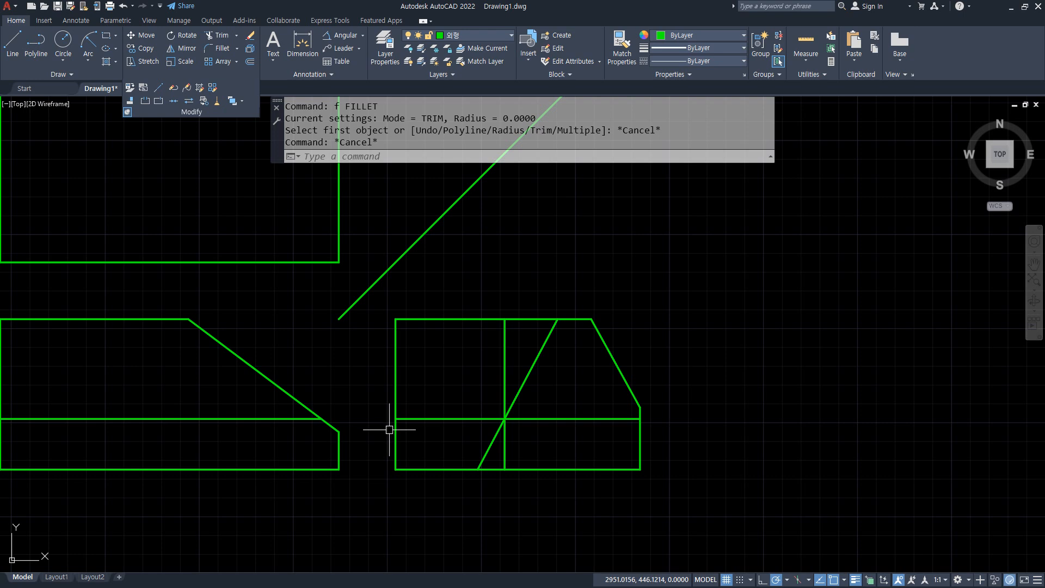
Fillet the side view's horizontal line and inner sloped line with zero radius into a corner, and erase the inner vertical line
type("f")
key("space")
left_click(443, 419)
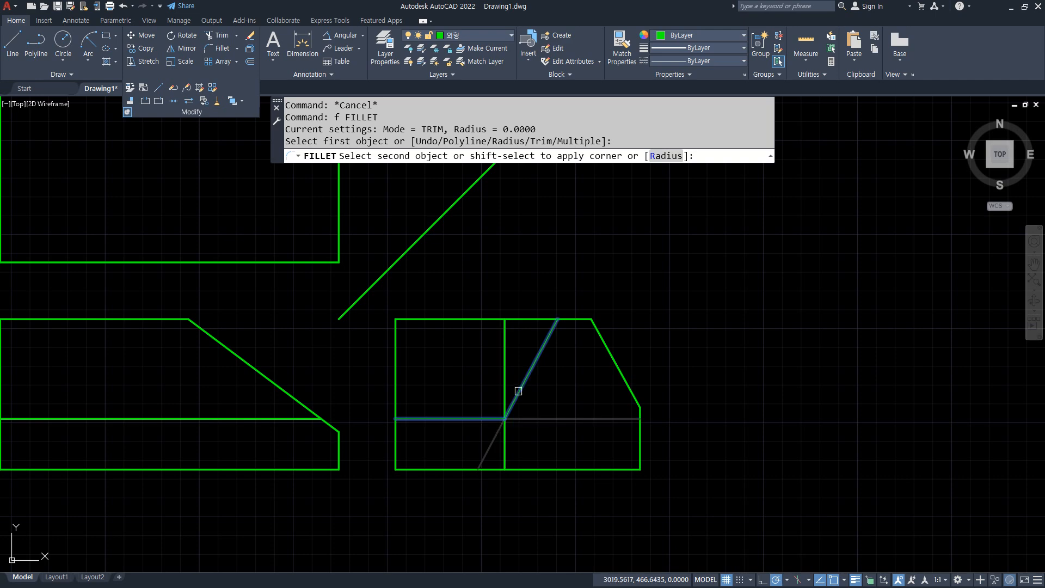
left_click(519, 390)
left_click(505, 445)
type("e")
key("space")
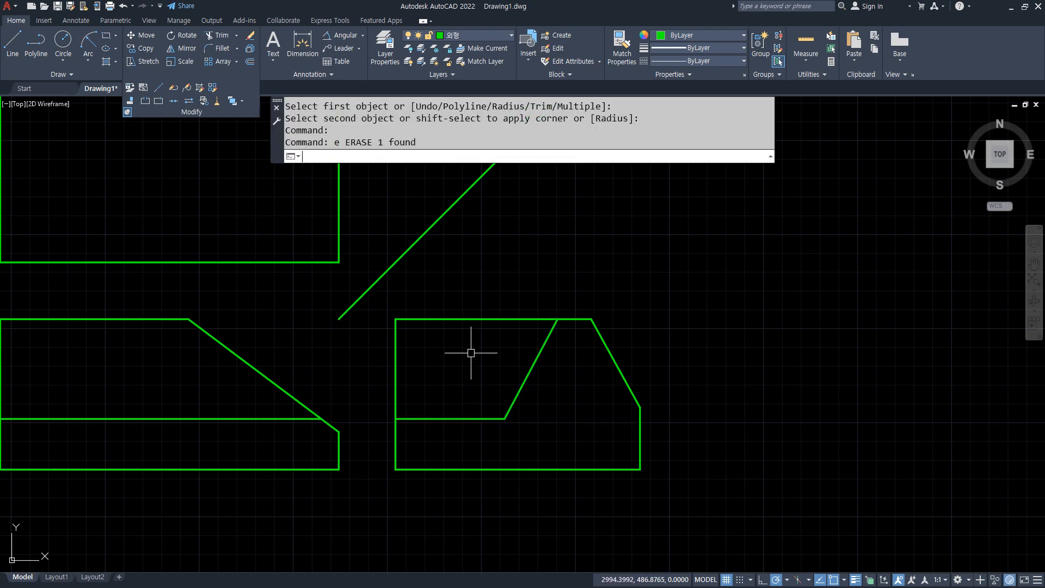
Trim the side view's top edge left of the sloped line and its left edge above the horizontal line
type("tr")
key("space")
left_click(459, 279)
key("space")
left_click_drag(497, 268, 363, 379)
key("space")
scroll(374, 422, "down", 2)
middle_click_drag(373, 422, 459, 457)
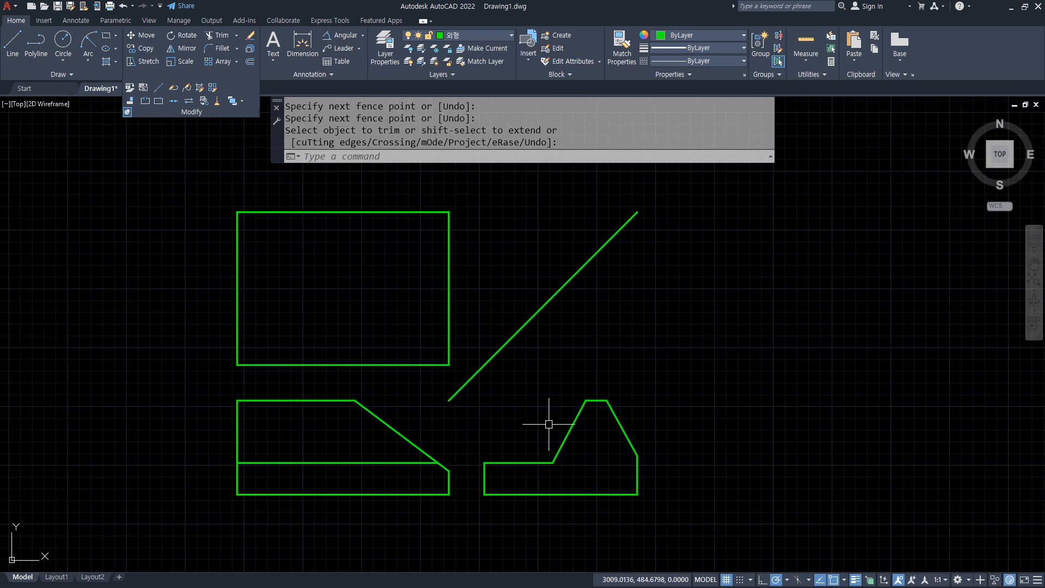
Draw a projection line from the left end of the side view's top edge via the 45° line to the top view's left edge
type("l")
key("space")
left_click(585, 401)
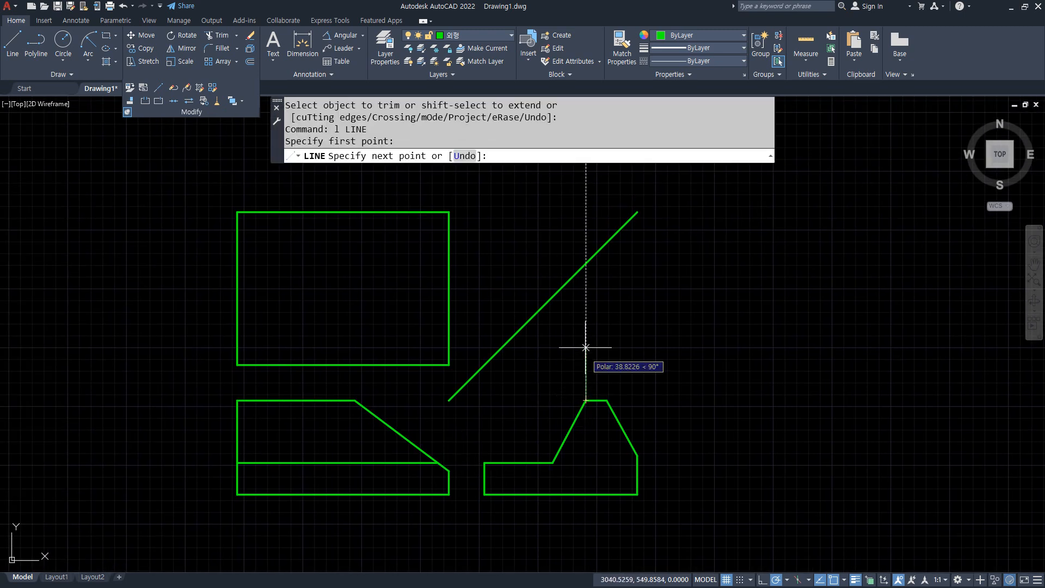
left_click(585, 264)
left_click(236, 264)
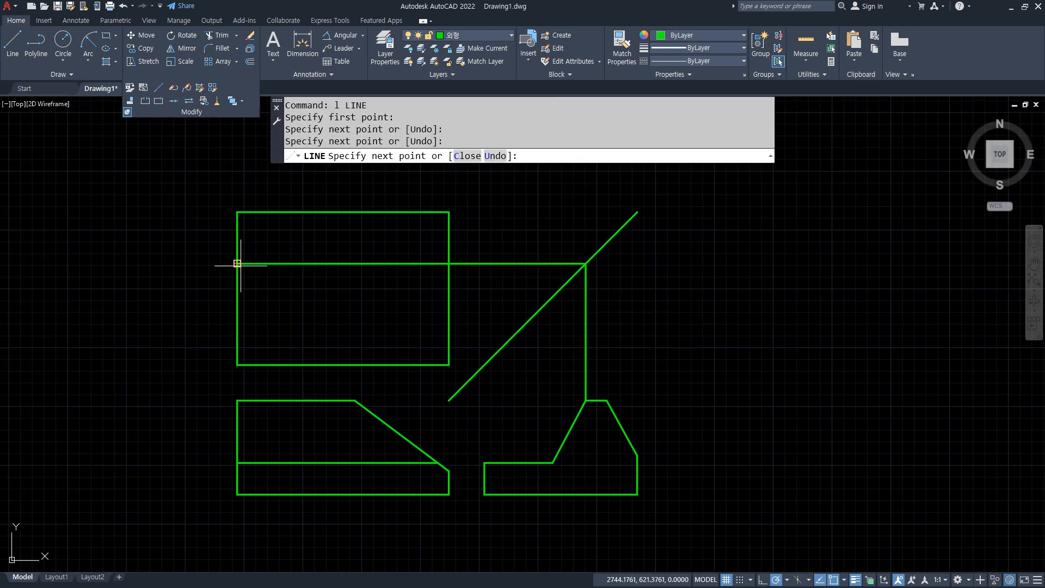
key("space")
Draw a projection line from the right end of the side view's top edge via the 45° line to the top view's left edge
key("space")
left_click(607, 401)
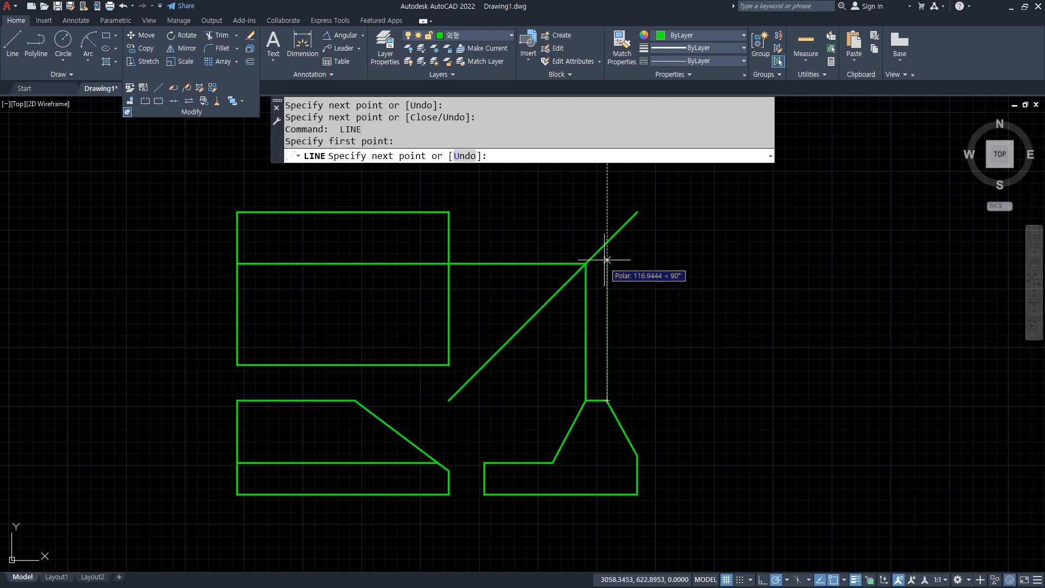
left_click(606, 243)
left_click(236, 243)
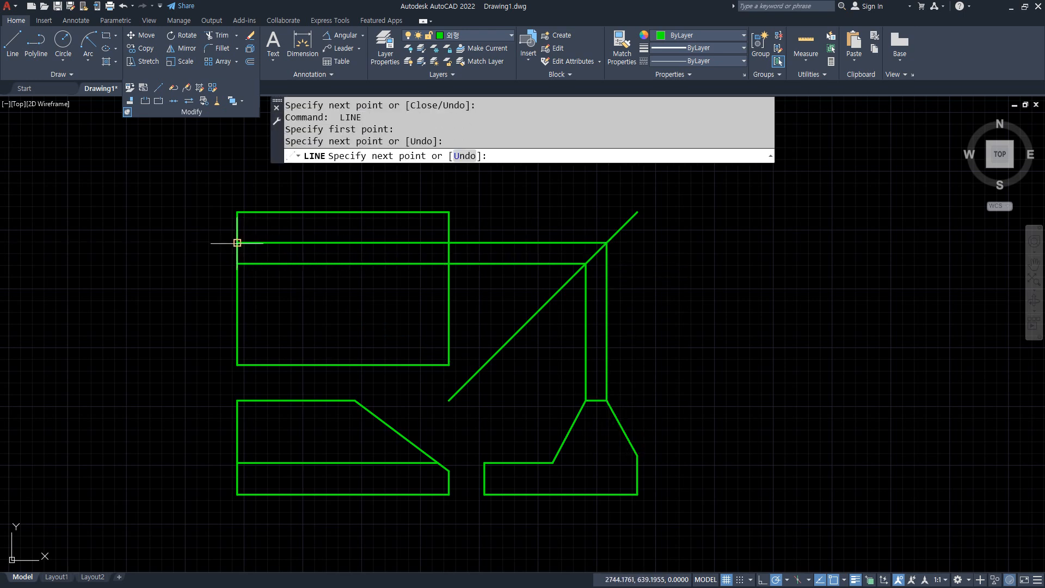
key("space")
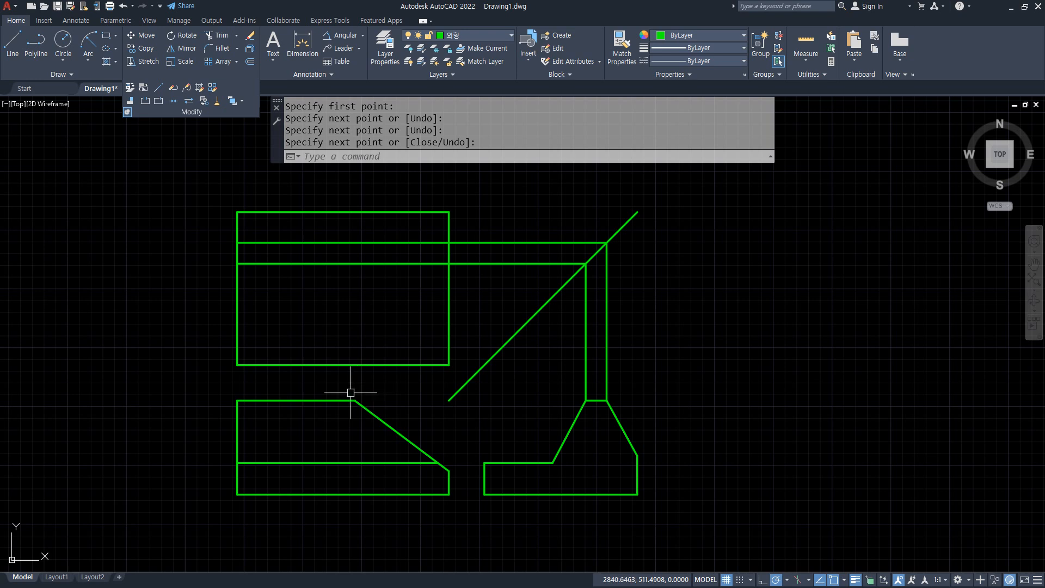
Draw a vertical line from the upper end of the front view's slope to the upper projected line in the top view
type("l")
key("Return")
left_click(354, 401)
left_click(355, 242)
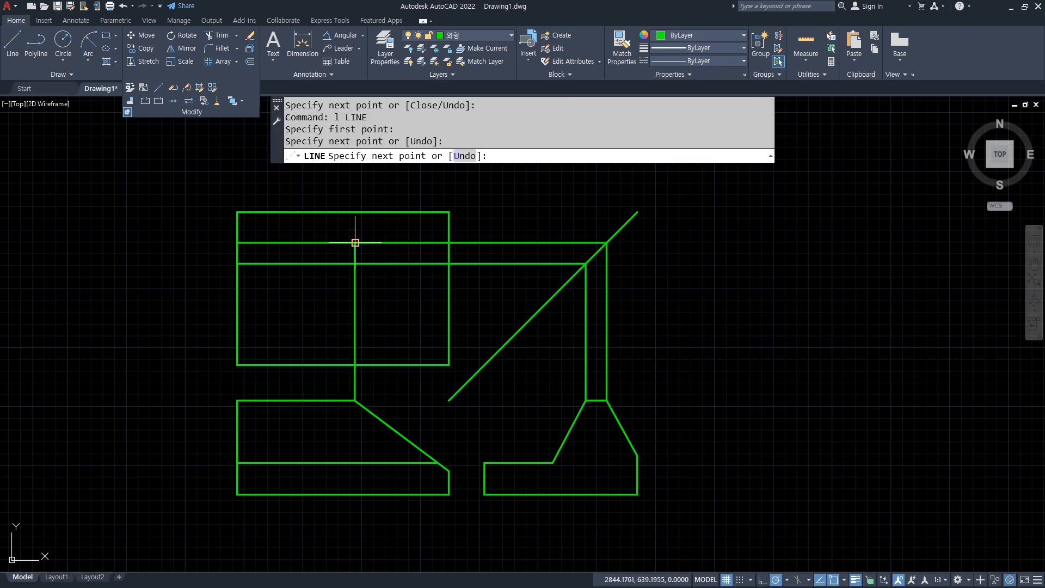
key("Return")
Fillet both projected horizontal lines with the vertical line at zero radius to close the narrow rectangle in the top view
type("f")
key("Return")
left_click(343, 263)
left_click(353, 256)
key("Return")
left_click(350, 250)
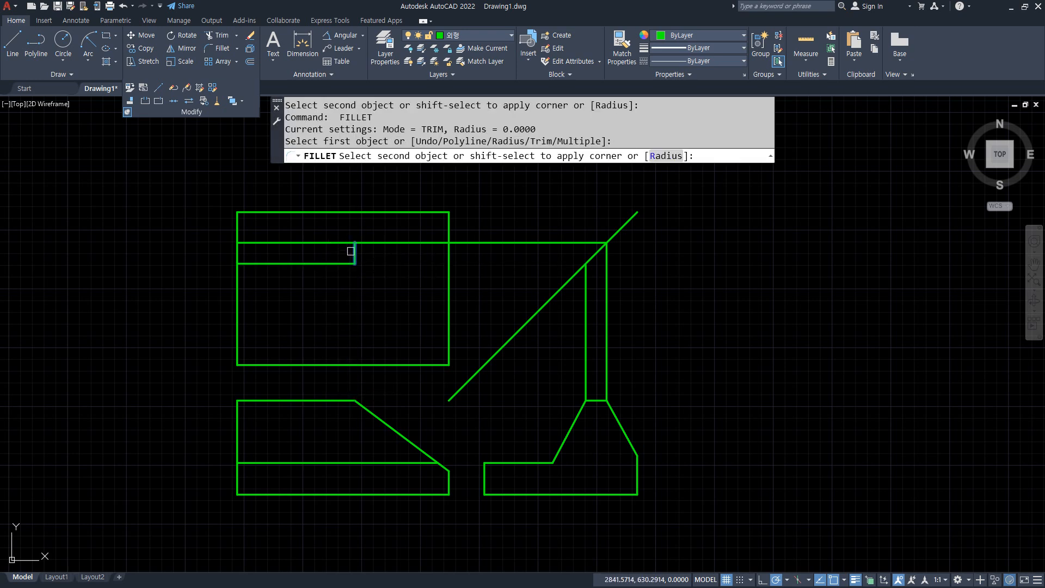
left_click(341, 241)
Draw a vertical line from where the front view's slope meets its inner horizontal line to the top view's upper edge
type("l")
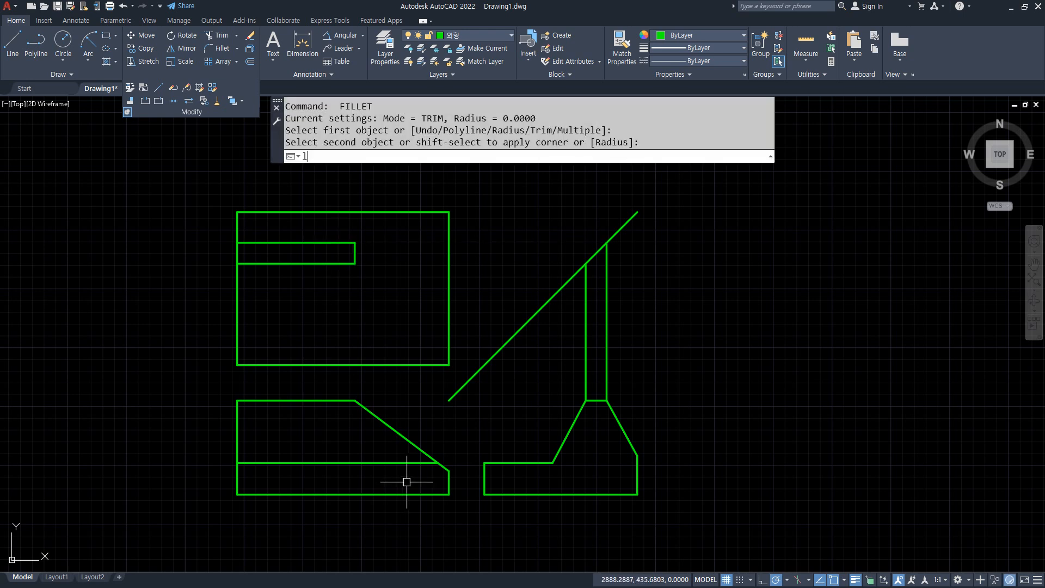
key("Return")
left_click(438, 462)
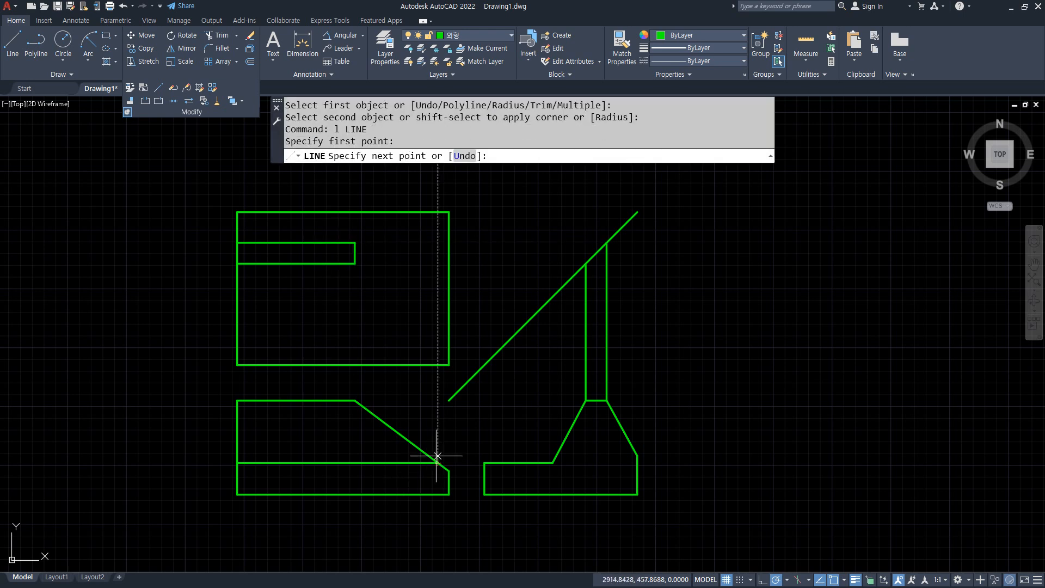
left_click(438, 213)
key("Return")
Project the side view's inner corner via the 45° line to the top view's new vertical line, continuing to the narrow rectangle's lower-right corner
key("Return")
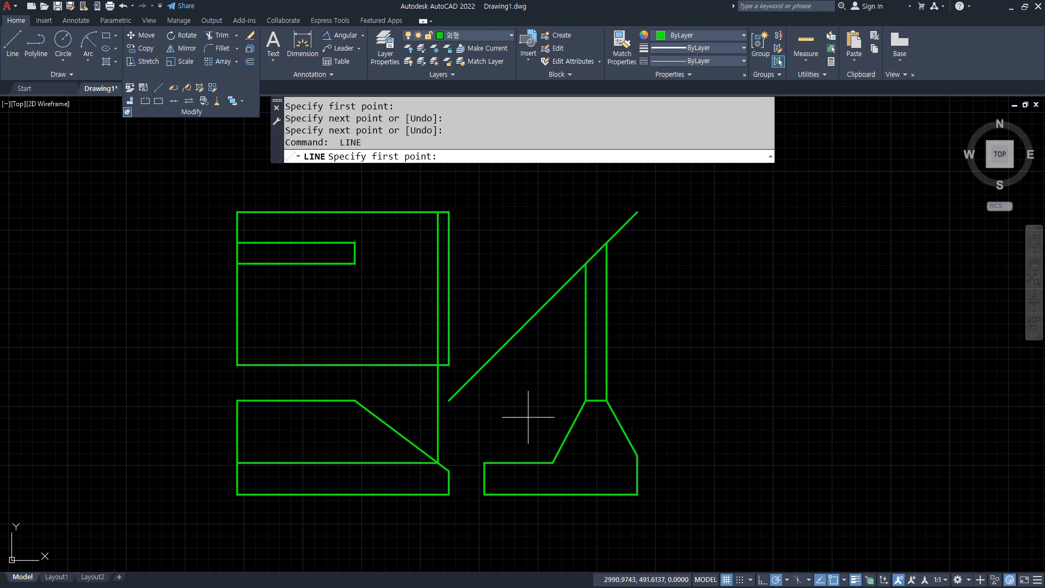
left_click(552, 462)
left_click(553, 297)
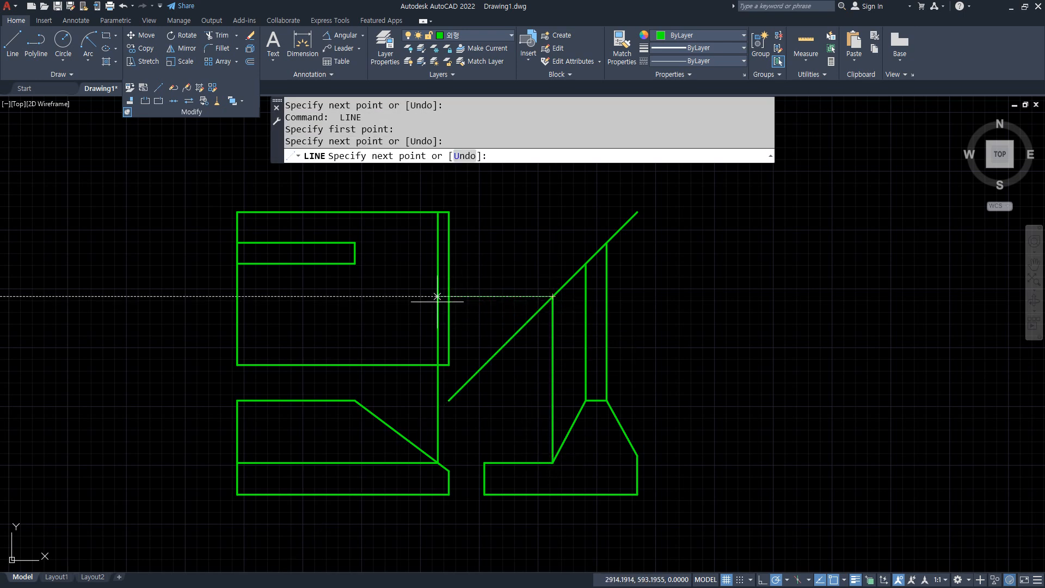
left_click(438, 297)
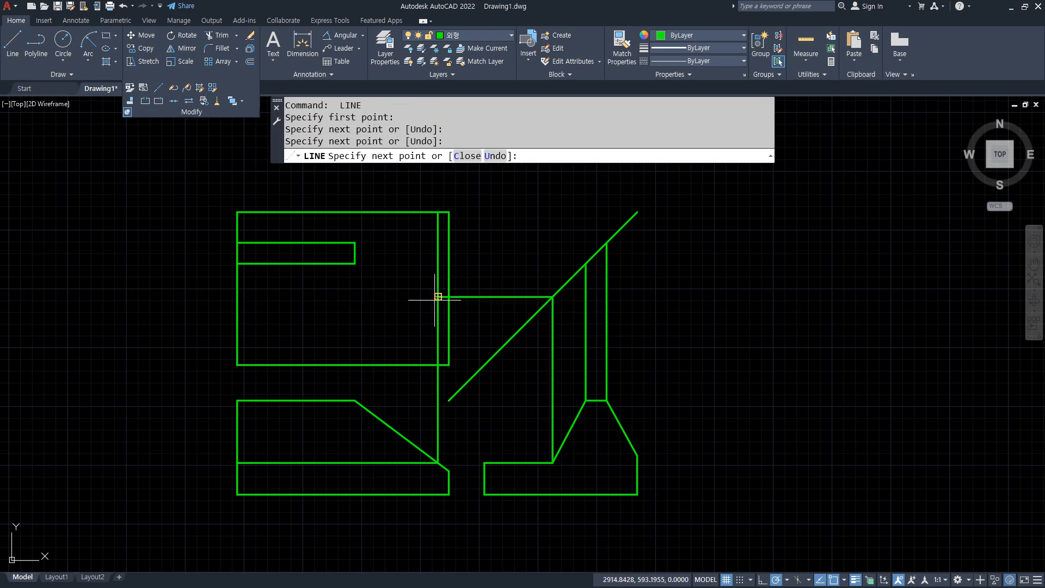
left_click(355, 263)
key("Return")
Draw a horizontal line from the lower end of the top view's sloped line to the view's left edge
key("Return")
left_click(437, 296)
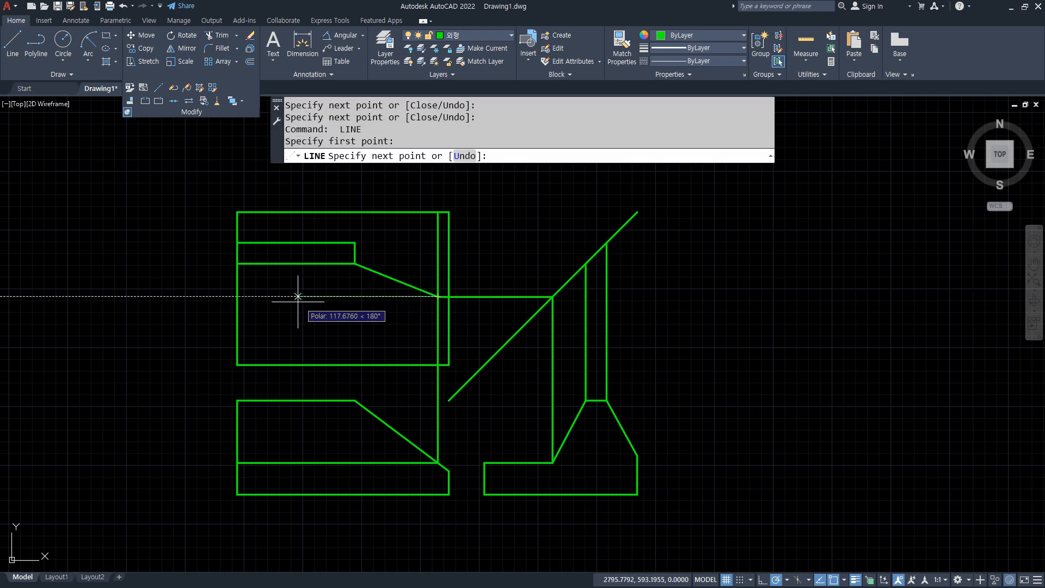
left_click(236, 296)
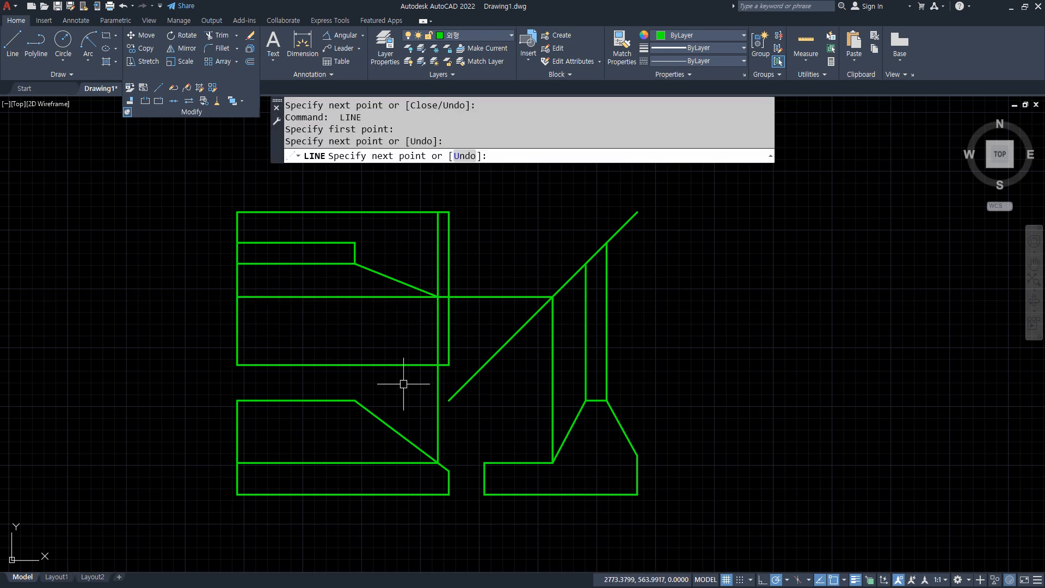
key("Return")
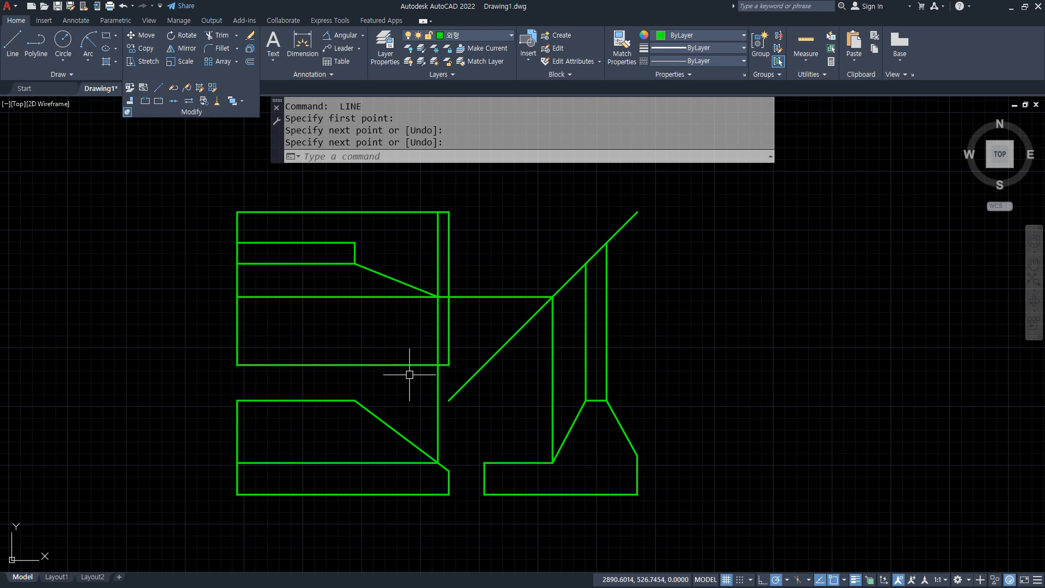
Fillet the top view's inner horizontal and vertical lines into a zero-radius corner, and erase the projection lines running to the side view
type("f")
key("Return")
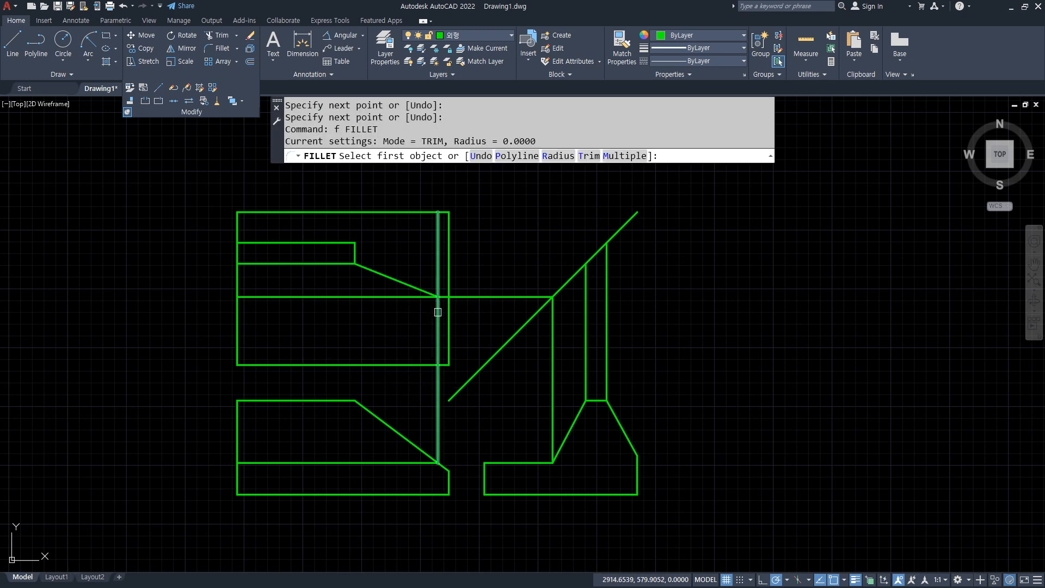
left_click(438, 312)
left_click(412, 297)
left_click(466, 297)
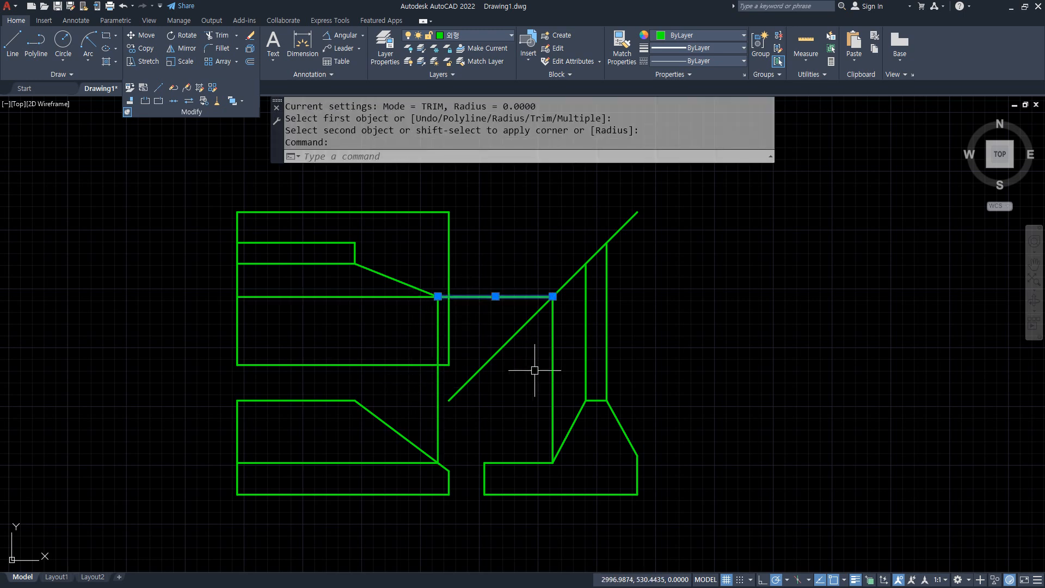
type("e")
key("Return")
left_click(629, 357)
left_click(510, 342)
type("e")
key("Return")
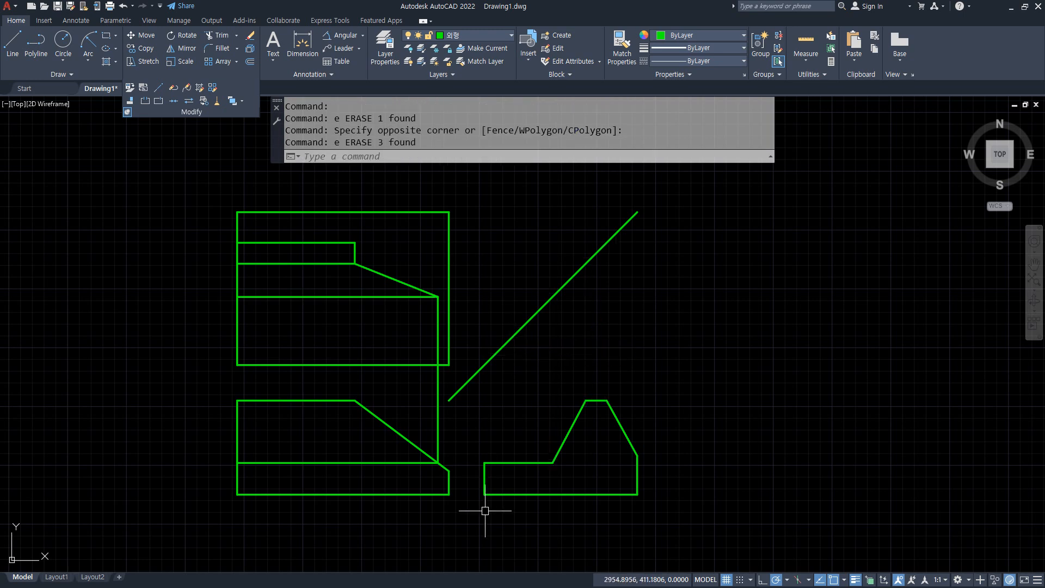
Trim the inner vertical line where it extends below the top view
type("tr")
key("Return")
left_click(438, 422)
key("Return")
Draw a horizontal line across the side view at the height of the front view's lower slope end
type("l")
key("Return")
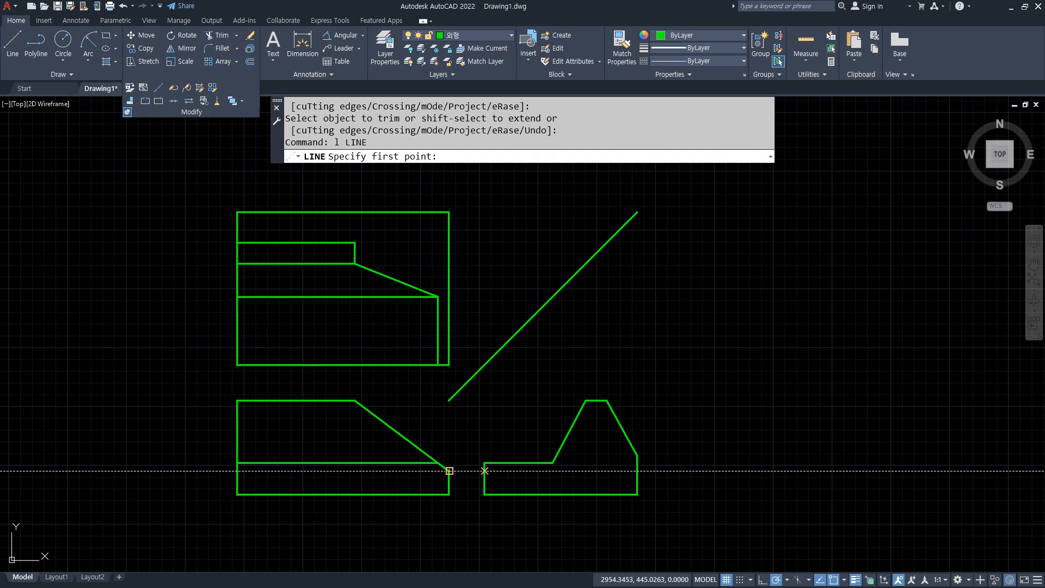
left_click(483, 471)
left_click(637, 470)
key("Return")
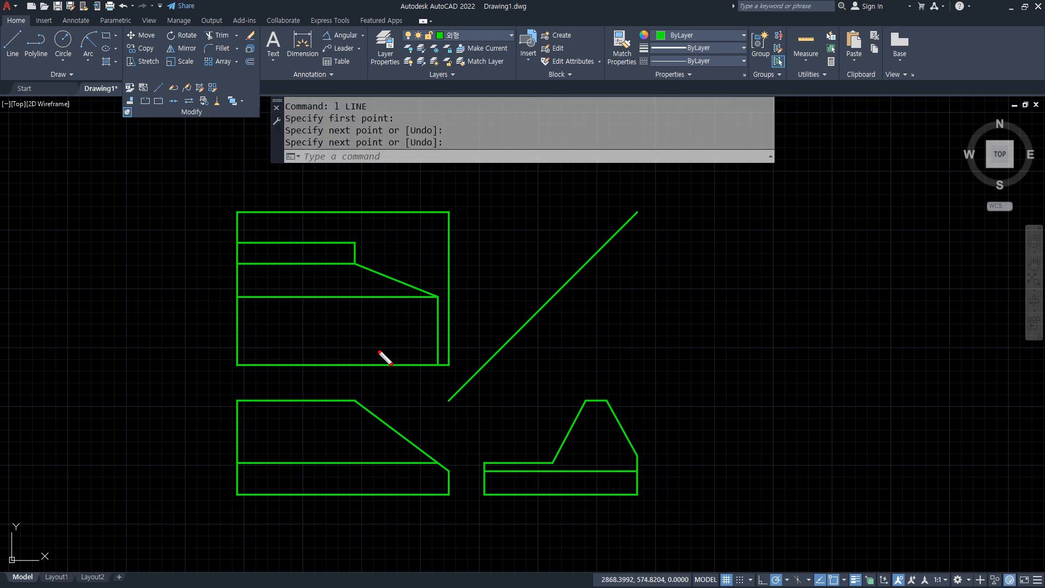
Draw a horizontal line from the lower end of the side view's outer slope to the front view's slope, continuing to its left edge
left_click_drag(407, 234, 428, 231)
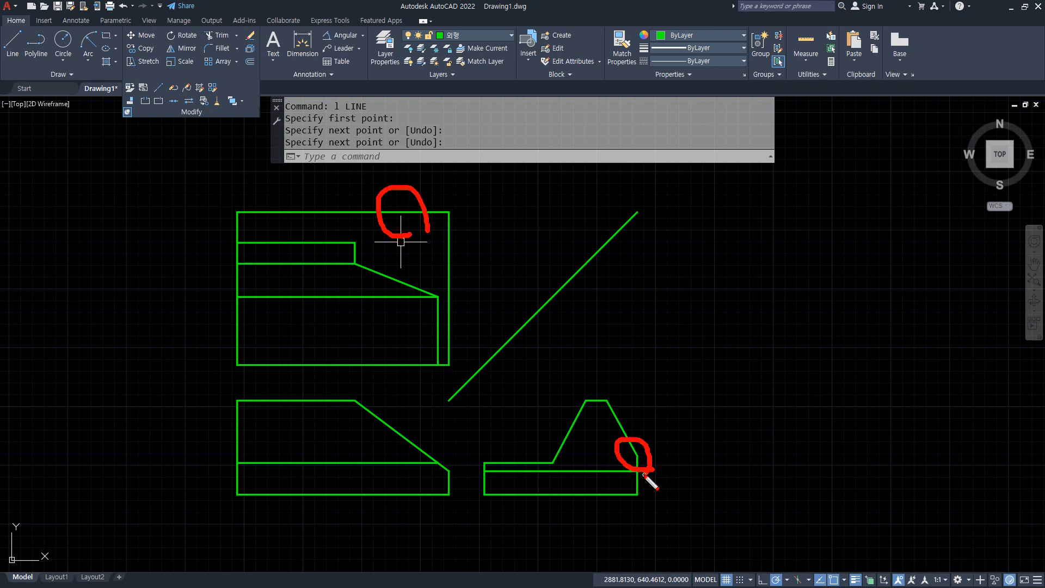
key("Escape")
type("l")
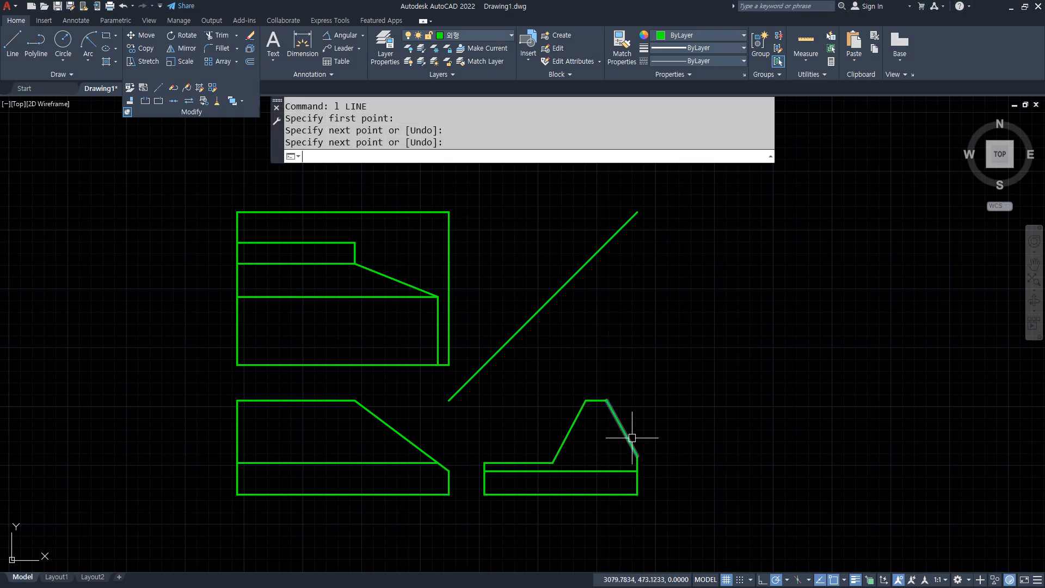
key("Return")
left_click(637, 455)
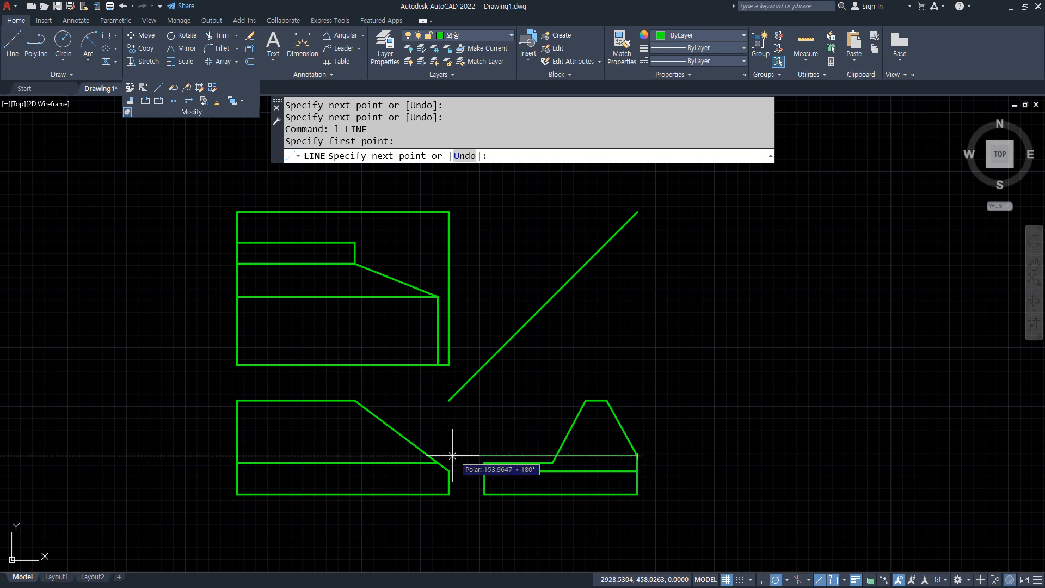
left_click(428, 455)
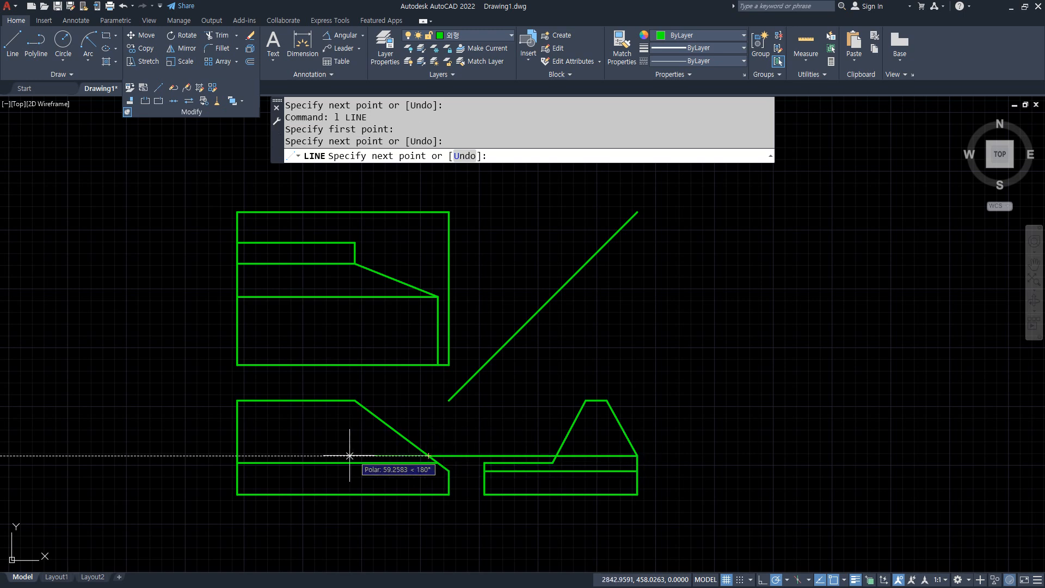
left_click(236, 455)
key("Return")
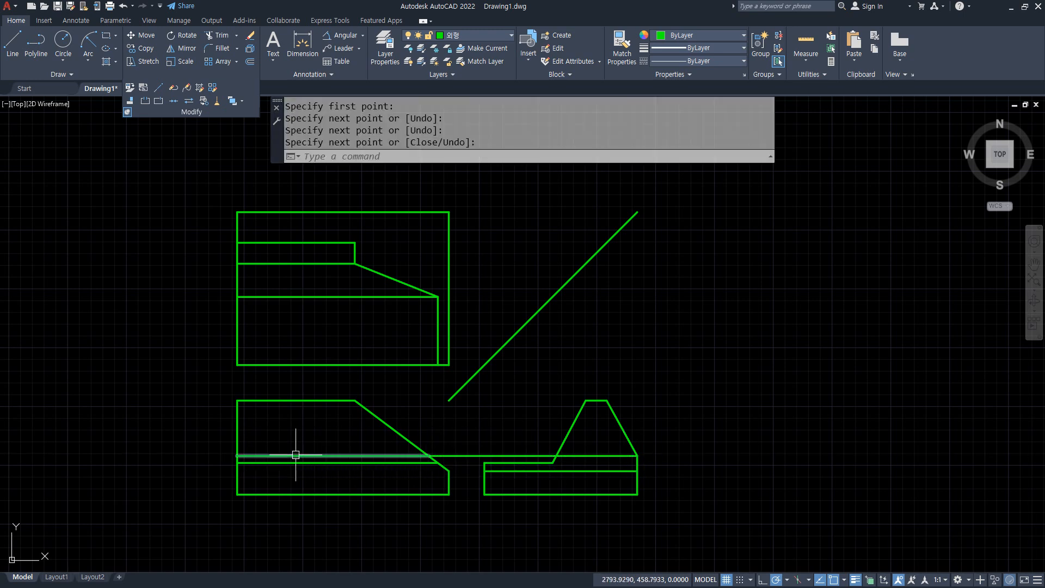
Move the front view's new horizontal segment to the hidden-line layer 은선
left_click(294, 455)
left_click(490, 35)
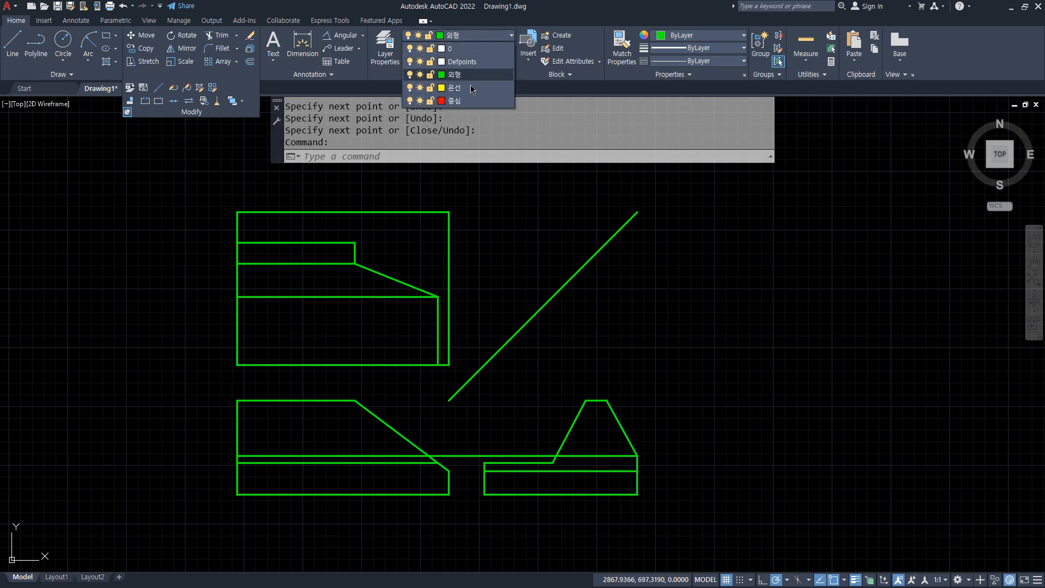
left_click(468, 89)
key("Escape")
Erase the horizontal projection segment between the front view's slope and the side view
scroll(428, 500, "up", 2)
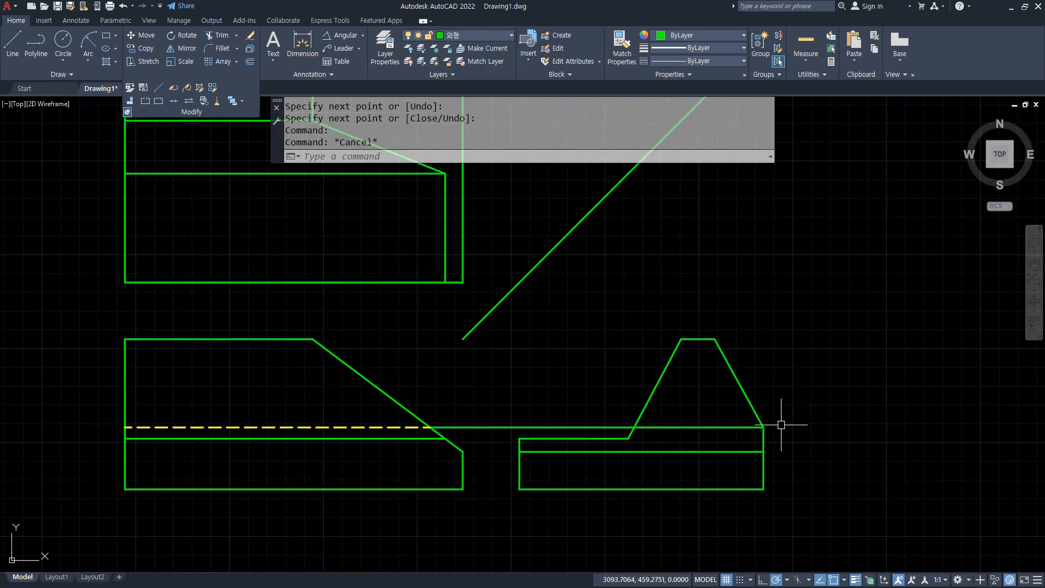
mouse_move(779, 436)
left_mouse_down()
mouse_move(763, 423)
mouse_move(562, 426)
left_mouse_up()
key("Escape")
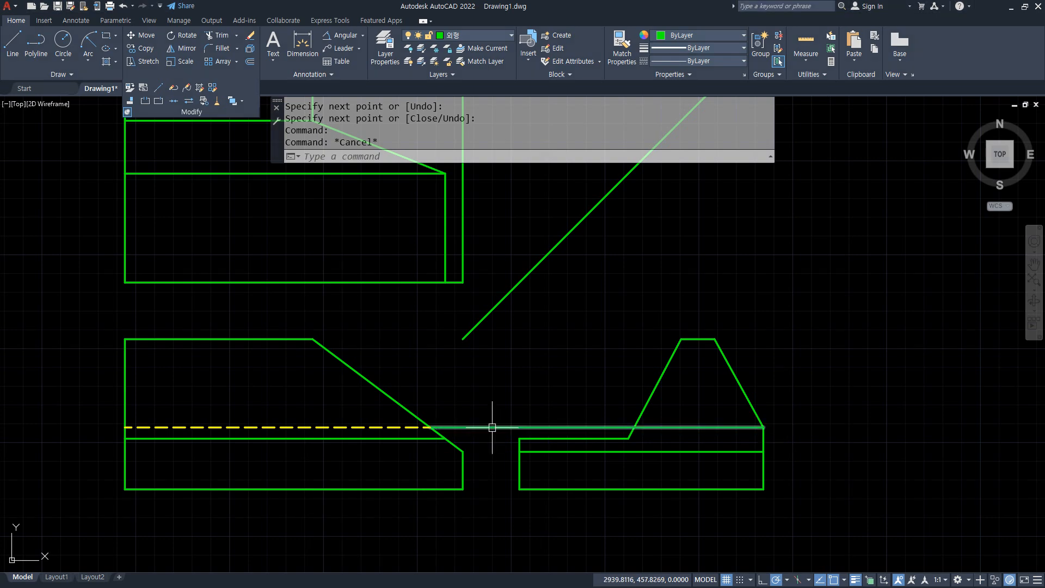
left_click(489, 426)
type("e")
key("Return")
Draw a line from the hidden line's right end up to the top view's upper edge, continuing to the narrow rectangle's upper-right corner
type("l")
key("Return")
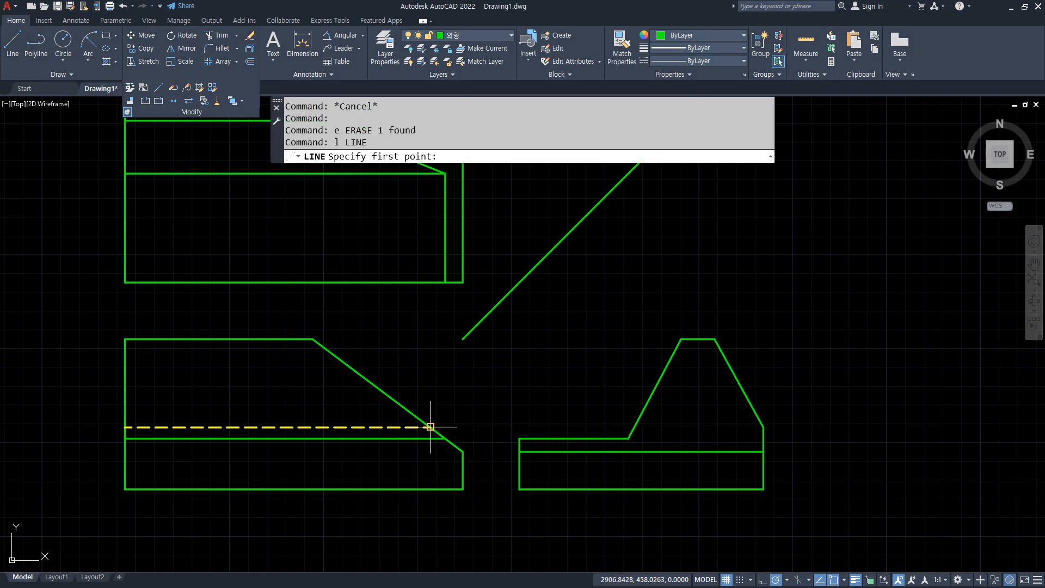
left_click(430, 427)
scroll(429, 427, "down", 2)
middle_click_drag(420, 396, 417, 436)
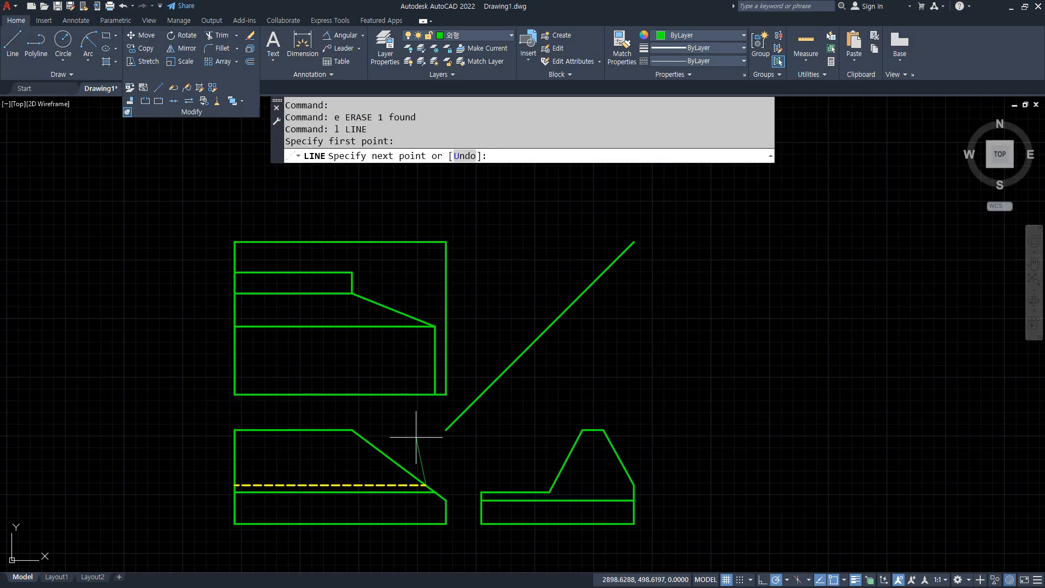
left_click(426, 241)
left_click(352, 272)
key("Return")
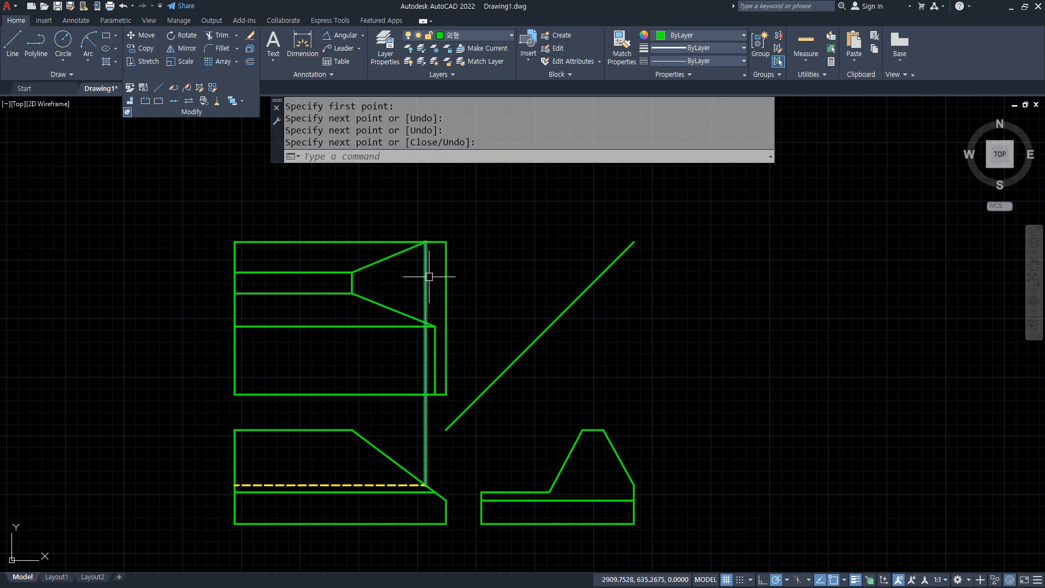
Erase the vertical projection line between the front view's hidden line and the top view's upper edge
left_click(427, 277)
type("e")
key("Return")
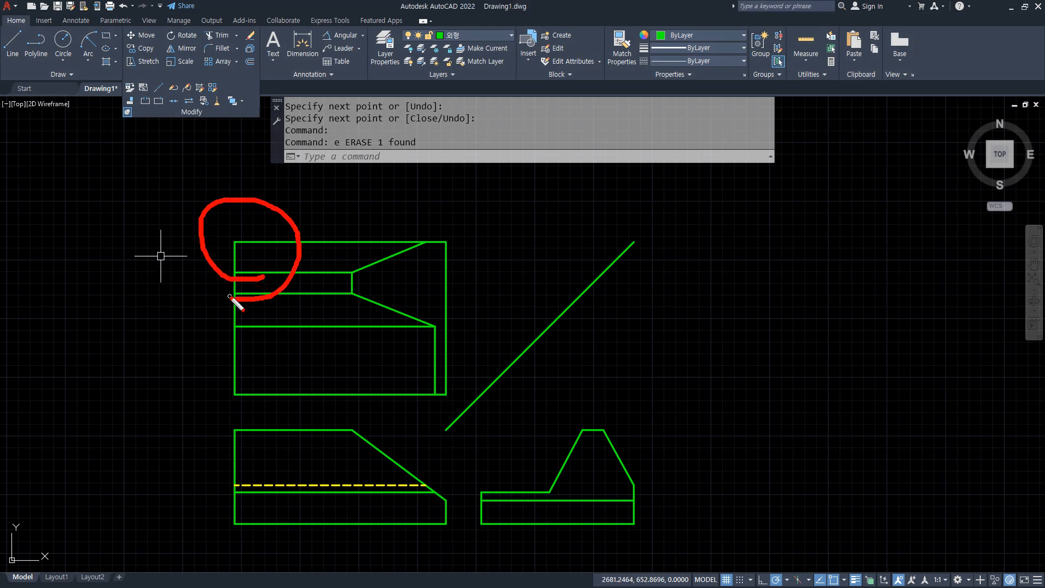
Chamfer the top view's upper-left corner with distances of 45 along the upper edge and 15 along the left edge
key("Escape")
type("cha")
key("Return")
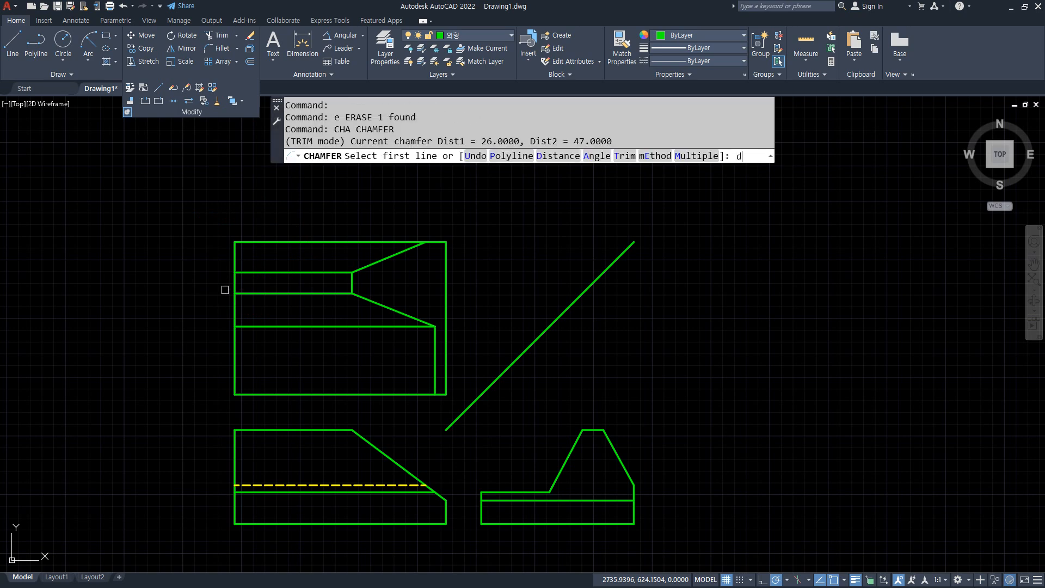
type("d")
key("Return")
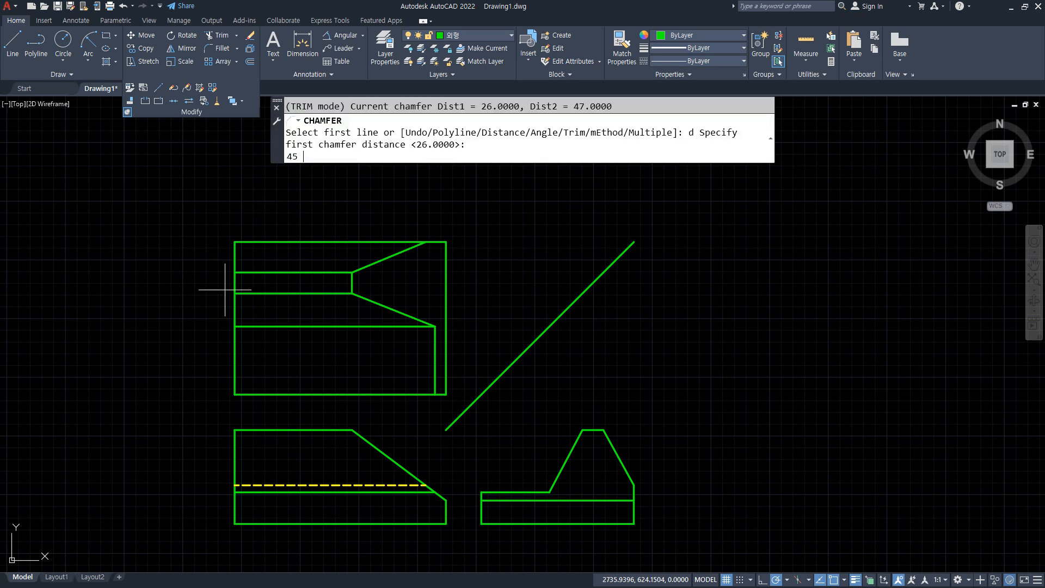
type("45")
key("Return")
type("15")
key("Return")
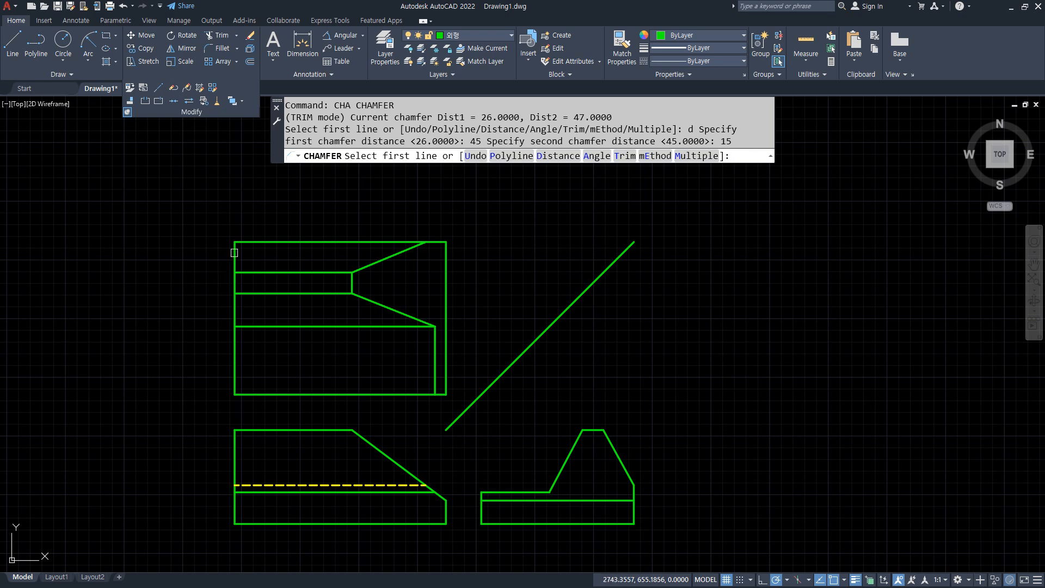
left_click(250, 242)
left_click(235, 262)
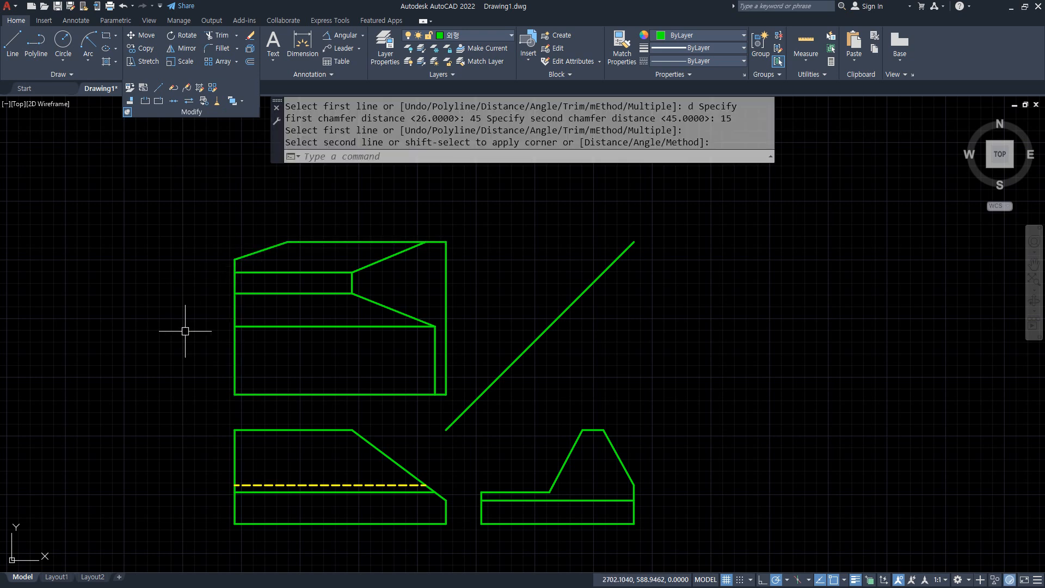
Draw a vertical projection line from the chamfer's end on the top view's upper edge down to the front view's bottom edge
middle_click_drag(182, 332, 181, 313)
type("l")
key("Return")
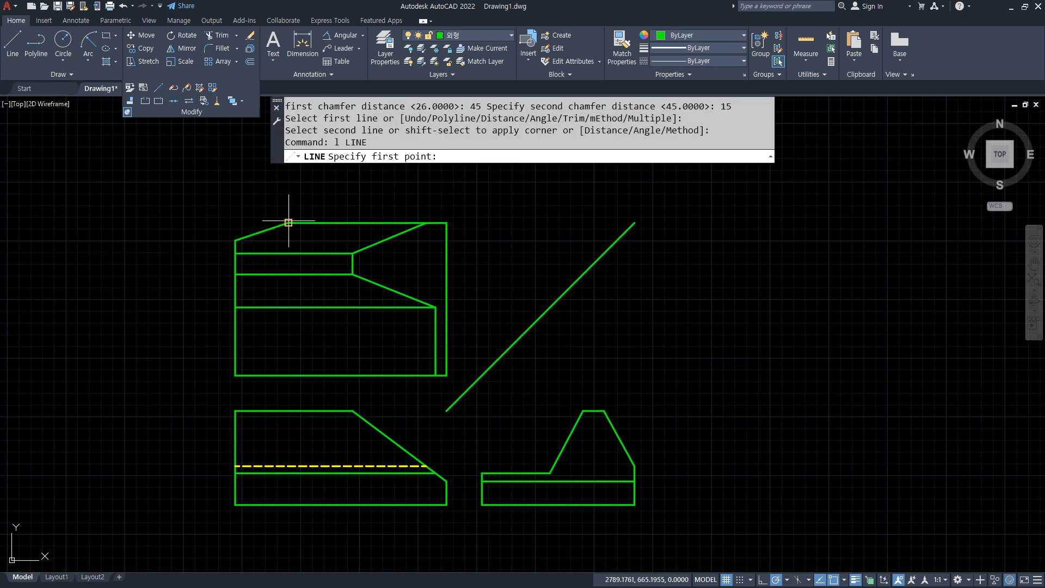
left_click(288, 223)
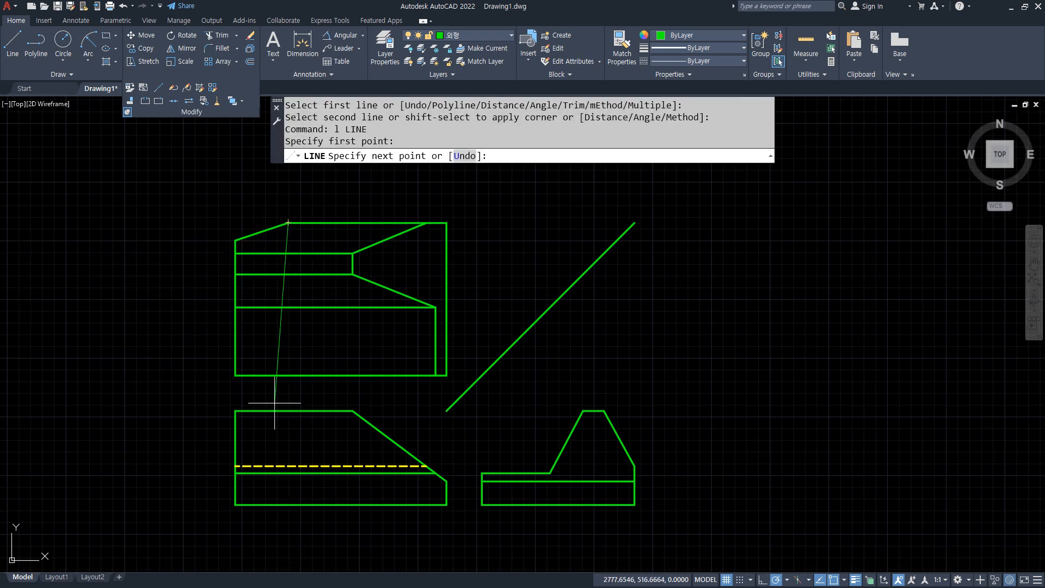
left_click(288, 504)
key("Return")
type("tr")
key("Return")
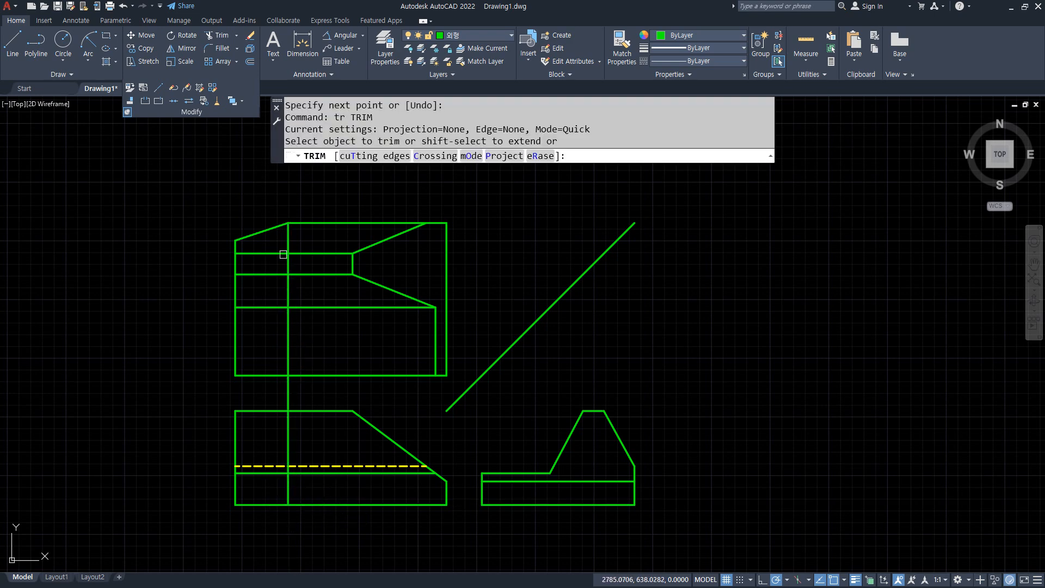
key("Escape")
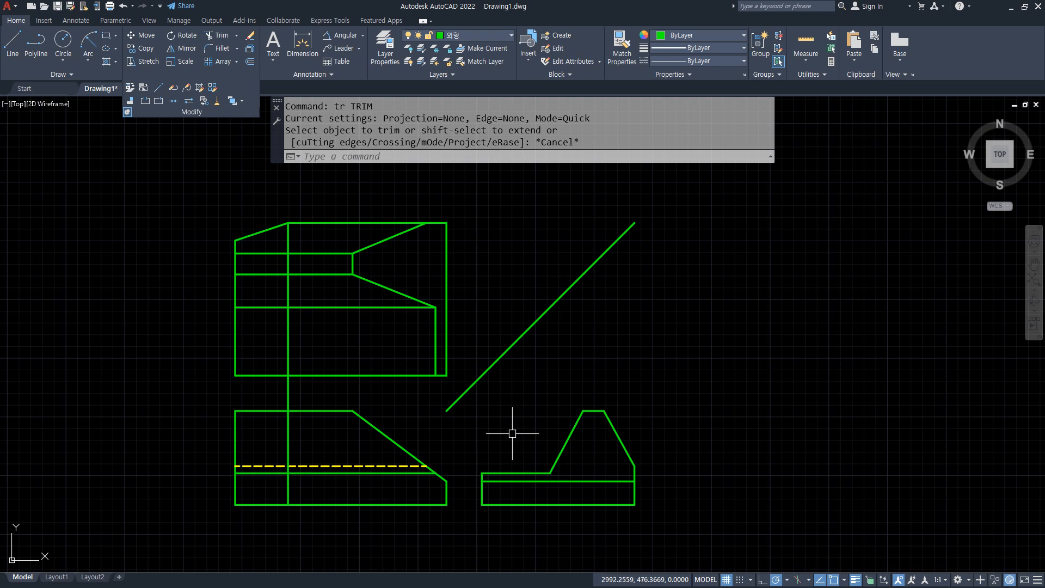
Draw a projection line from the chamfer's left end across to the 45-degree line, continuing down to the side view's bottom edge
key("Return")
left_click(235, 239)
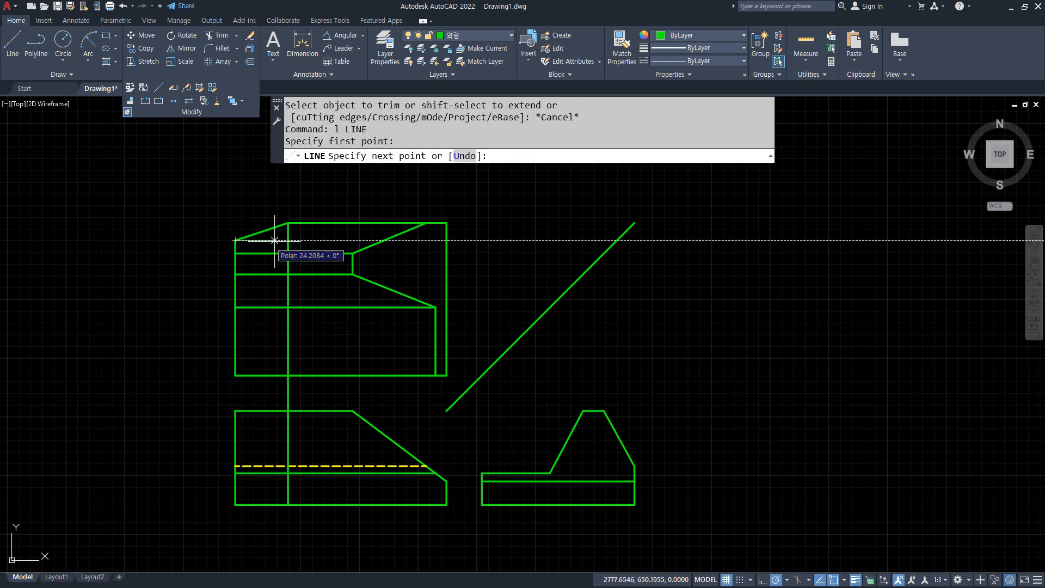
left_click(616, 240)
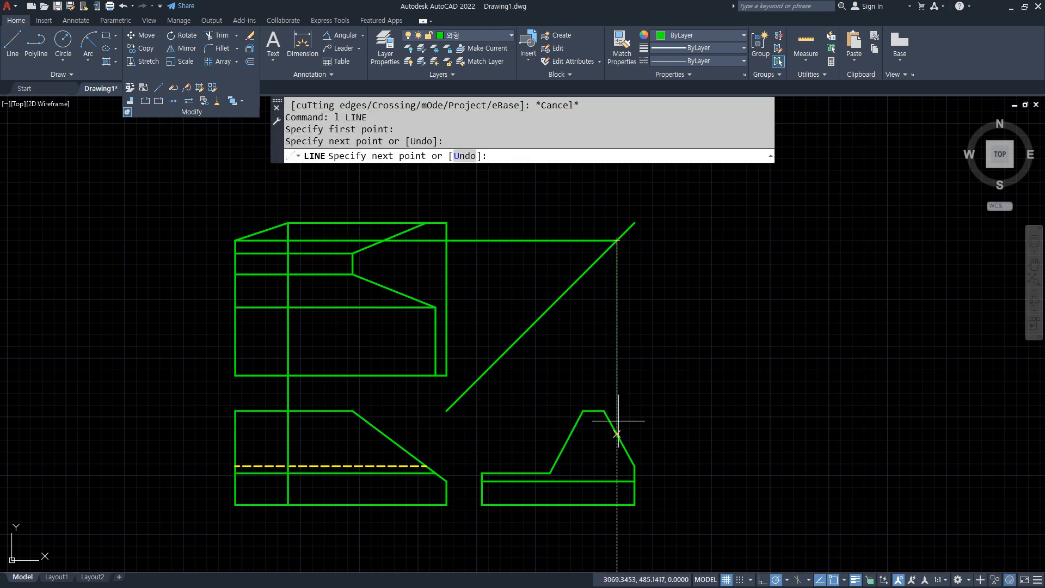
left_click(617, 504)
key("Return")
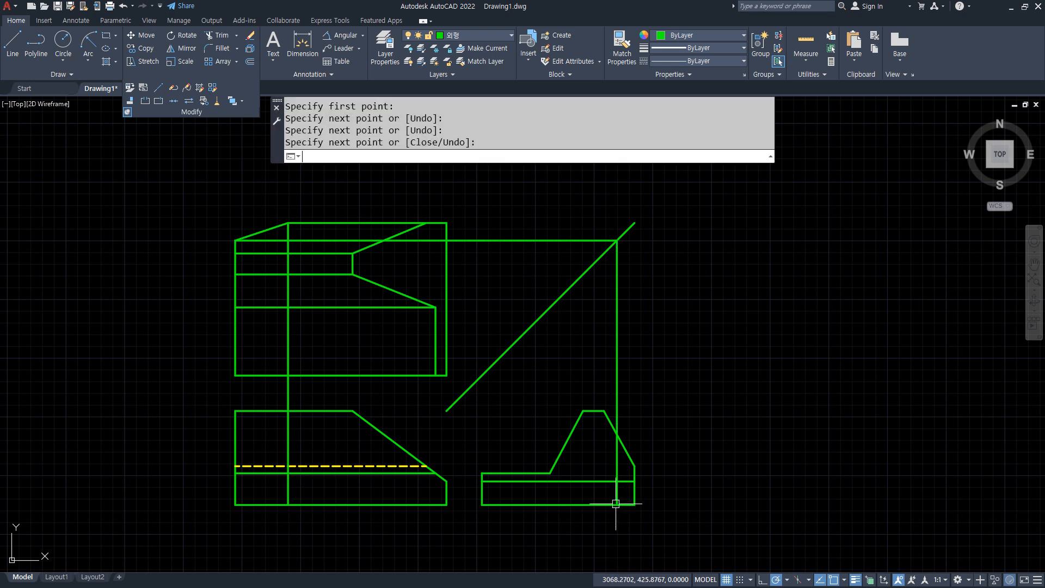
Match the side view's new vertical line to the properties of the front view's dashed hidden line
type("ma")
key("Return")
left_click(391, 466)
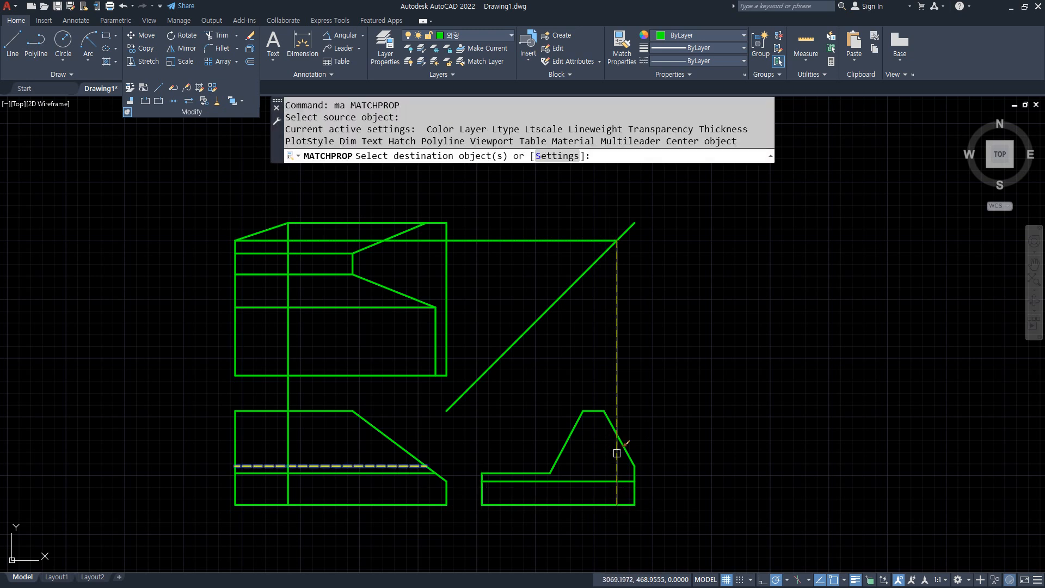
left_click(616, 442)
key("Return")
Trim the dashed vertical line above the side view's slope and erase the chamfer's horizontal projection line
type("tr")
key("Return")
left_click(615, 366)
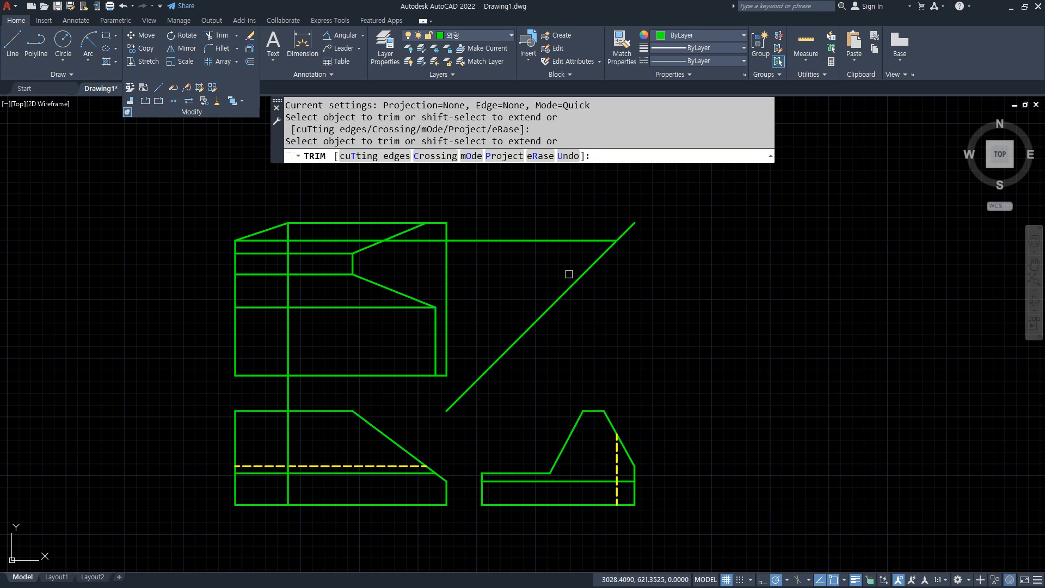
key("Return")
left_click(568, 274)
left_click(550, 234)
type("e")
key("Return")
Draw a line from the dashed line's top in the side view to the front view's left edge, continuing to where the hidden line crosses the vertical projection
type("l")
key("Return")
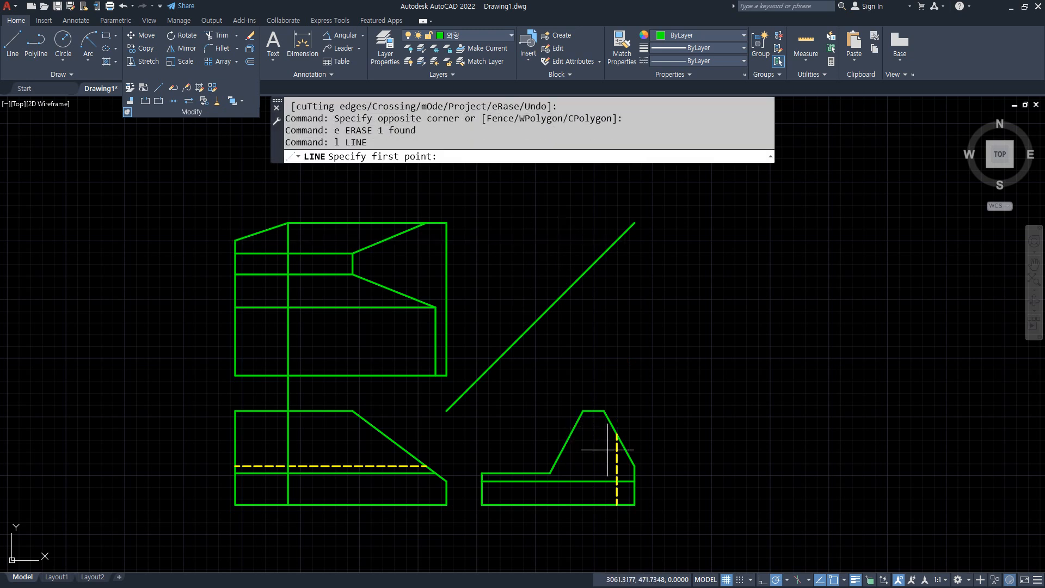
left_click(617, 434)
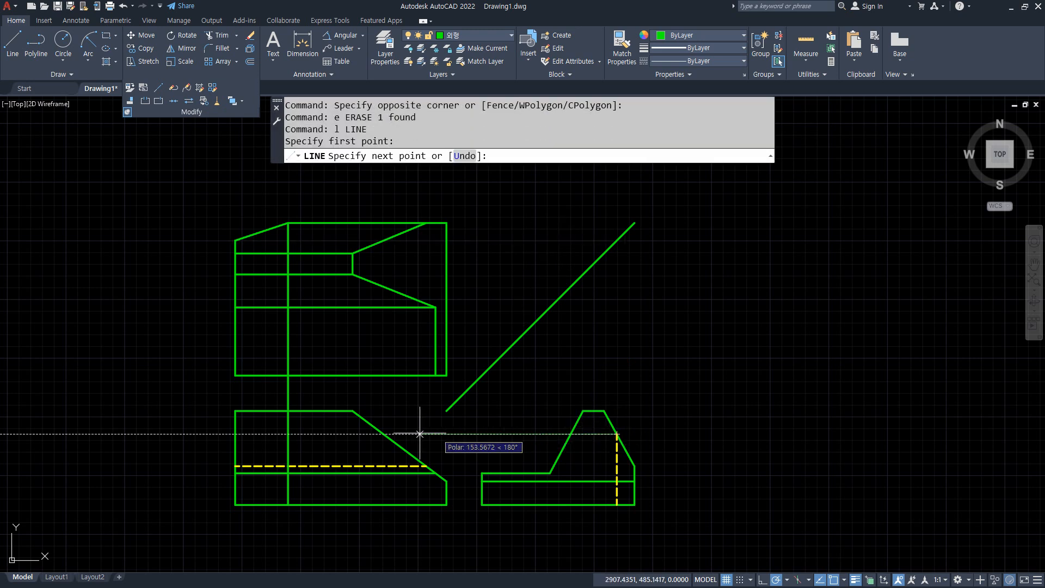
left_click(235, 434)
scroll(275, 462, "up", 2)
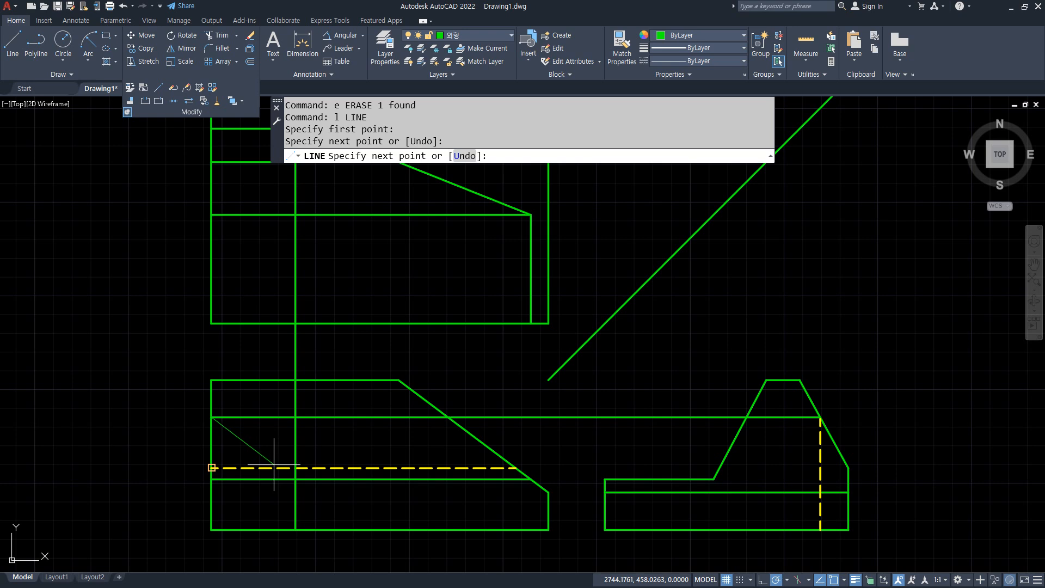
left_click(296, 467)
key("Return")
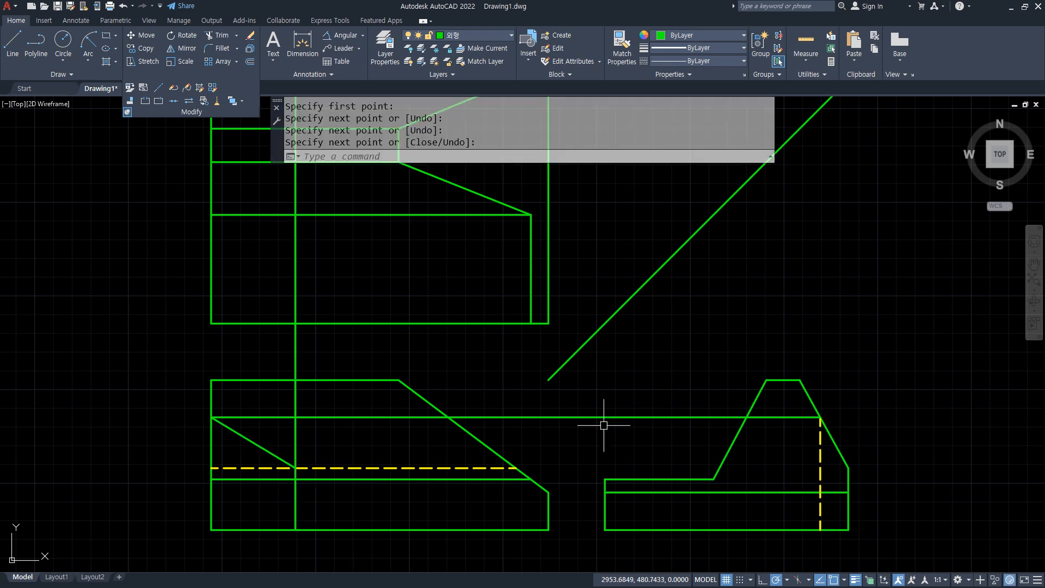
Erase the horizontal projection line between the views and fillet the front view's hidden line and vertical projection line into a sharp corner
left_click(601, 417)
key("Delete")
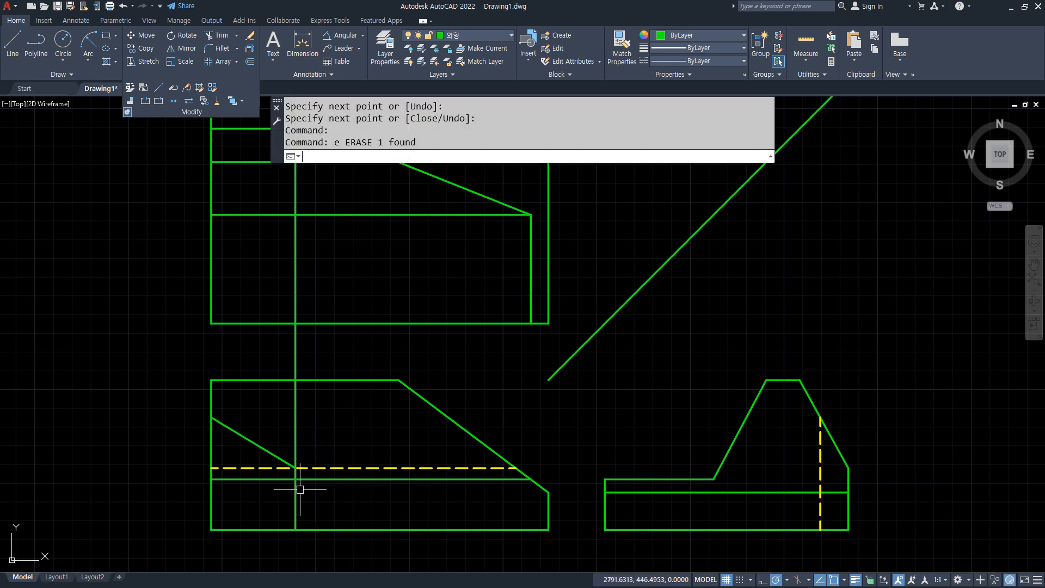
type("f")
key("Return")
left_click(296, 488)
left_click(309, 468)
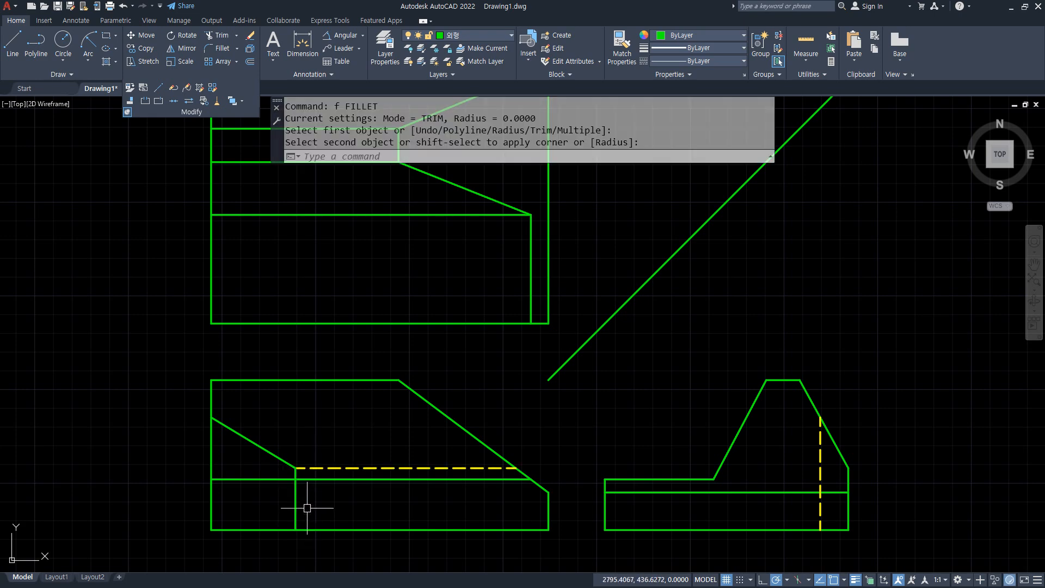
Match the front view's new sloped and vertical segments to the properties of the dashed hidden line
type("ma")
key("Return")
left_click(310, 468)
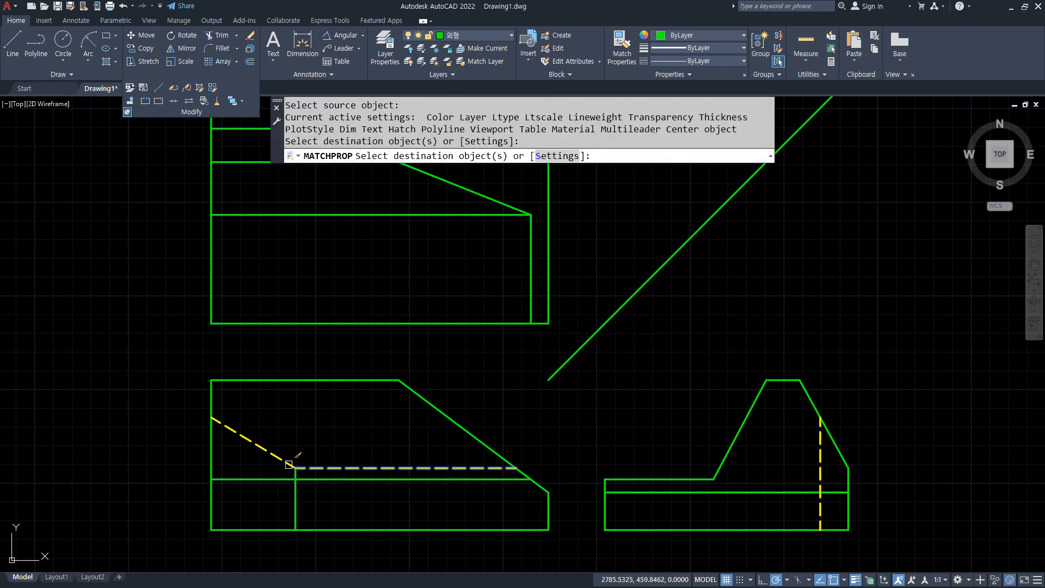
left_click(293, 506)
scroll(292, 503, "down", 2)
key("Return")
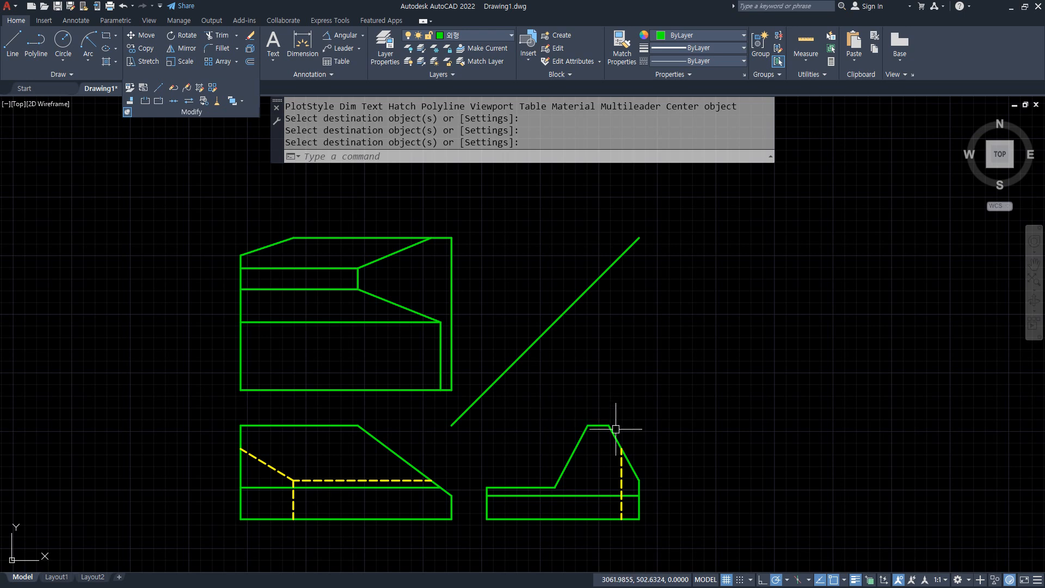
middle_click_drag(615, 429, 616, 420)
mouse_move(307, 243)
left_mouse_down()
mouse_move(320, 193)
mouse_move(305, 279)
left_mouse_up()
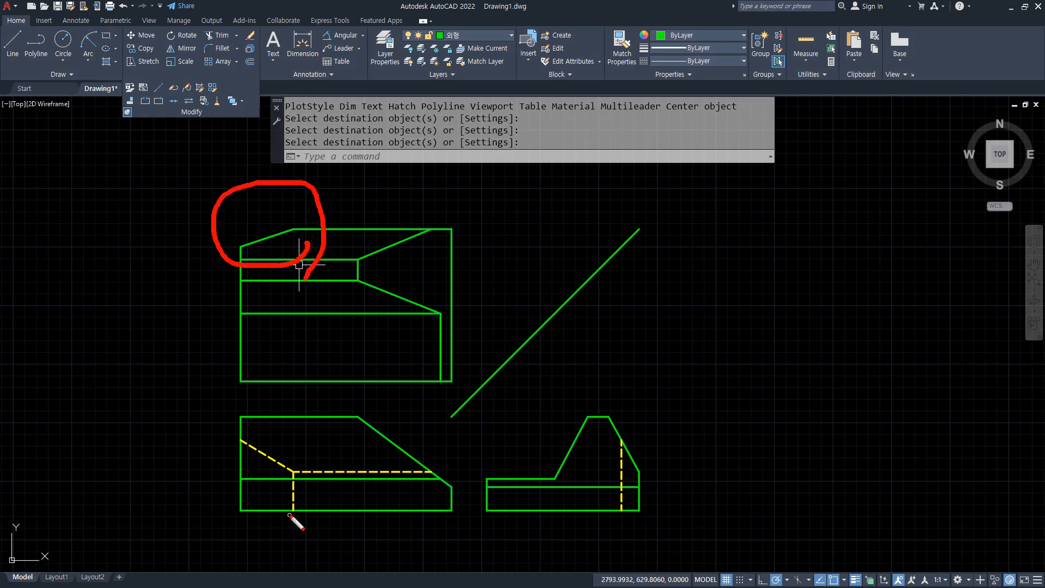
mouse_move(292, 539)
left_mouse_down()
mouse_move(215, 427)
mouse_move(304, 538)
left_mouse_up()
mouse_move(631, 523)
left_mouse_down()
mouse_move(702, 442)
mouse_move(646, 548)
left_mouse_up()
key("Escape")
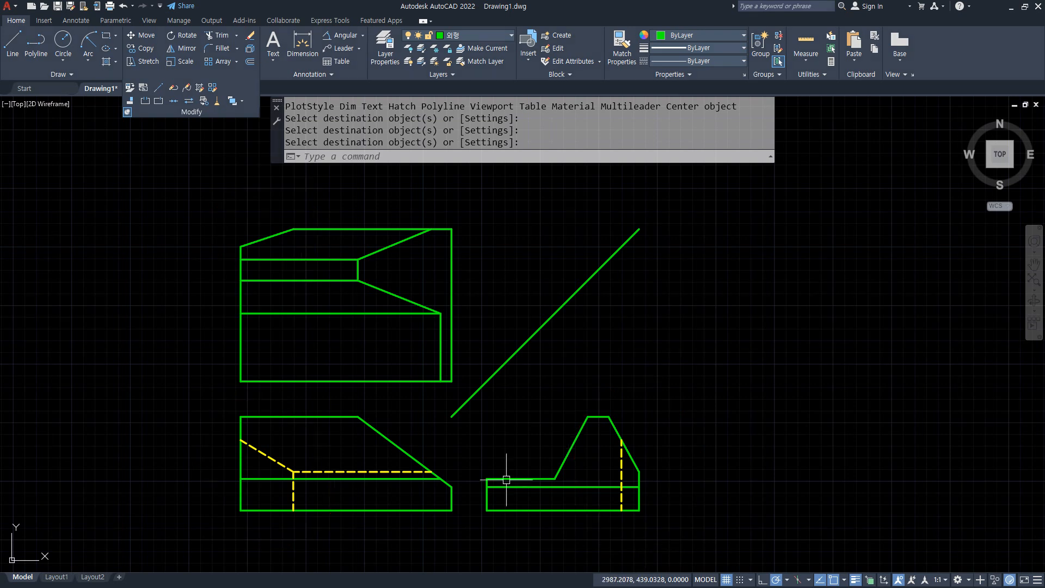
mouse_move(257, 256)
left_mouse_down()
mouse_move(648, 436)
mouse_move(289, 487)
left_mouse_up()
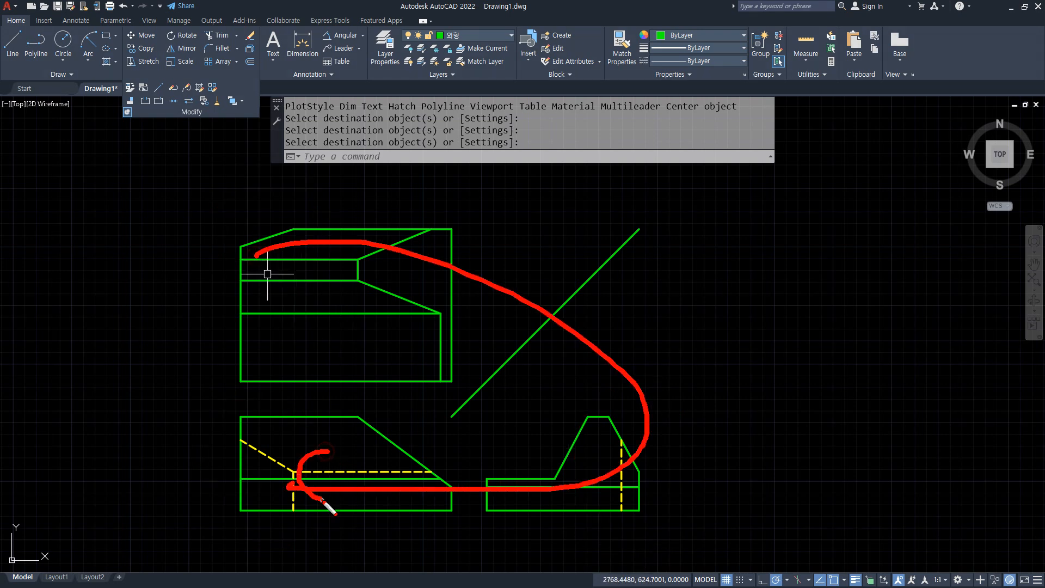
key("Escape")
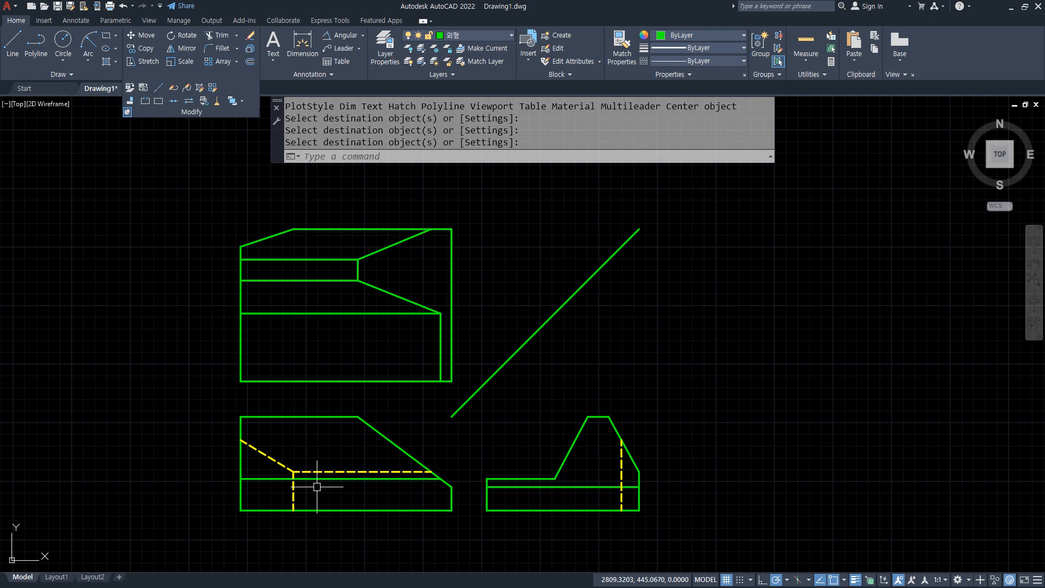
key("ctrl+2")
mouse_move(317, 540)
left_mouse_down()
mouse_move(334, 440)
mouse_move(298, 555)
left_mouse_up()
key("Escape")
Offset the front view's bottom edge 5 downward
scroll(236, 475, "up", 3)
type("o")
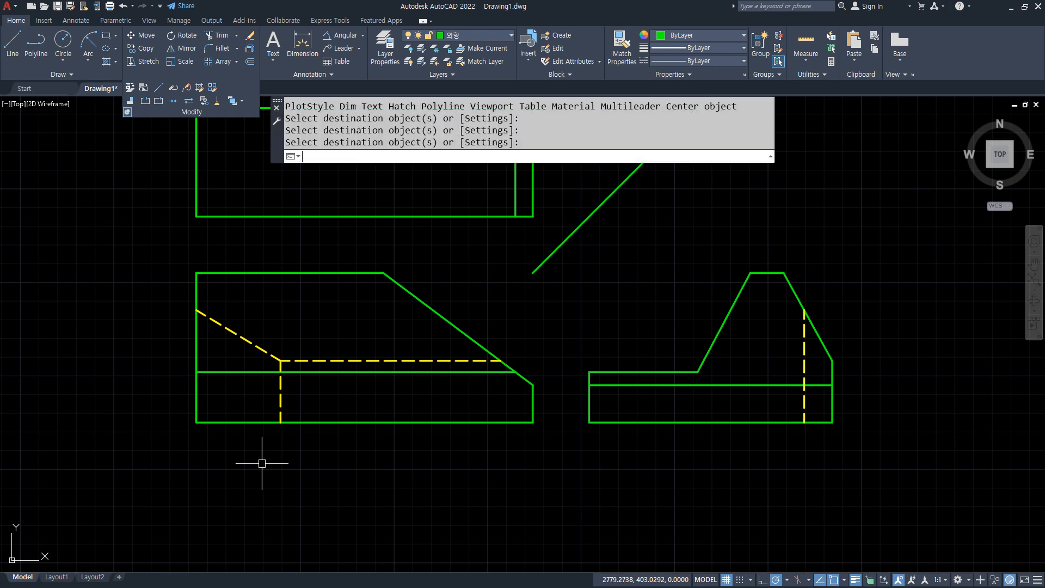
key("Return")
type("5")
key("Return")
left_click(322, 423)
left_click(322, 465)
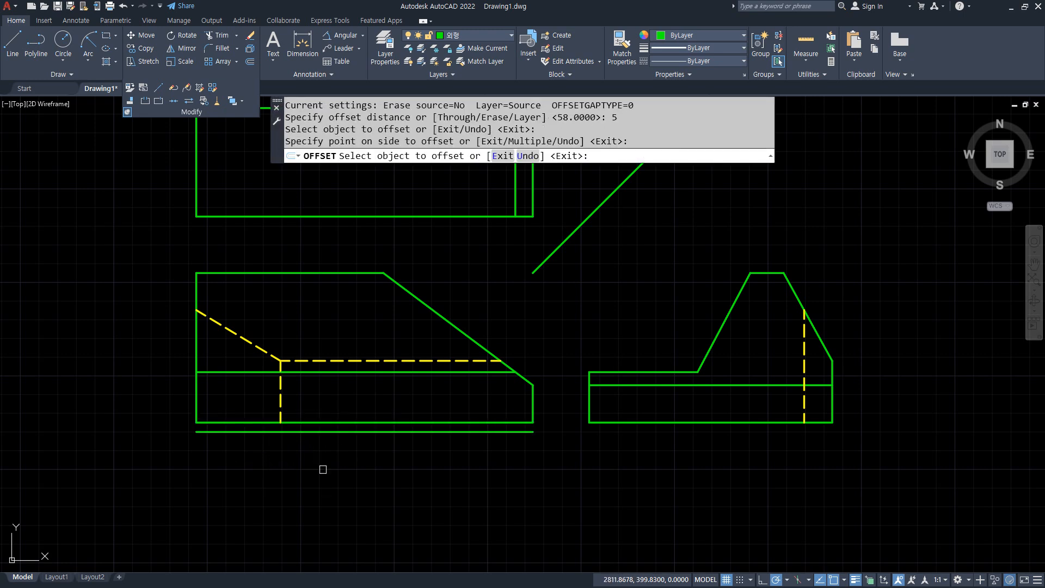
key("Return")
Offset the front view's left edge 60 to the right
key("Return")
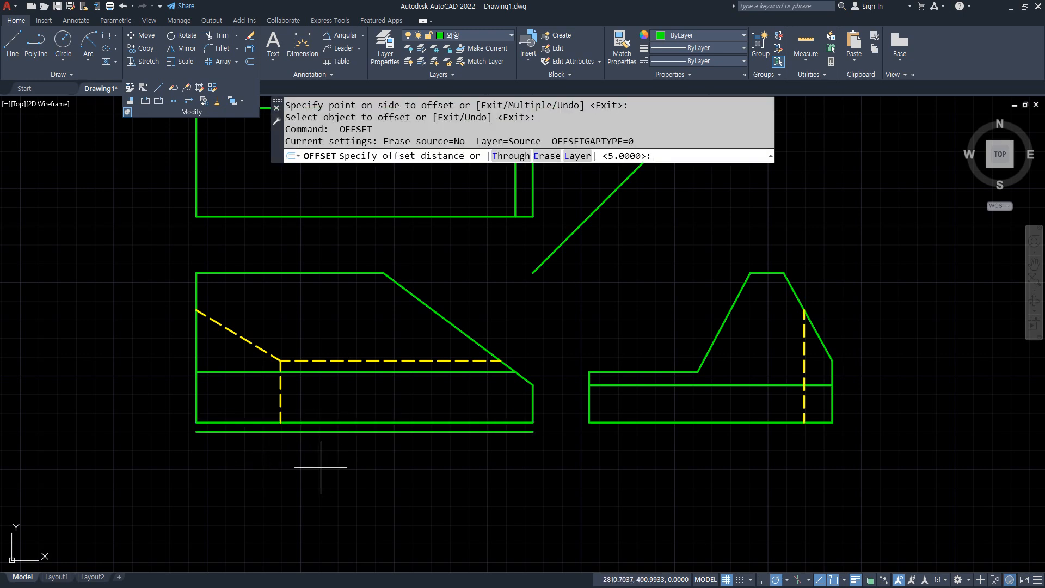
type("60")
key("Return")
left_click(196, 391)
left_click(346, 405)
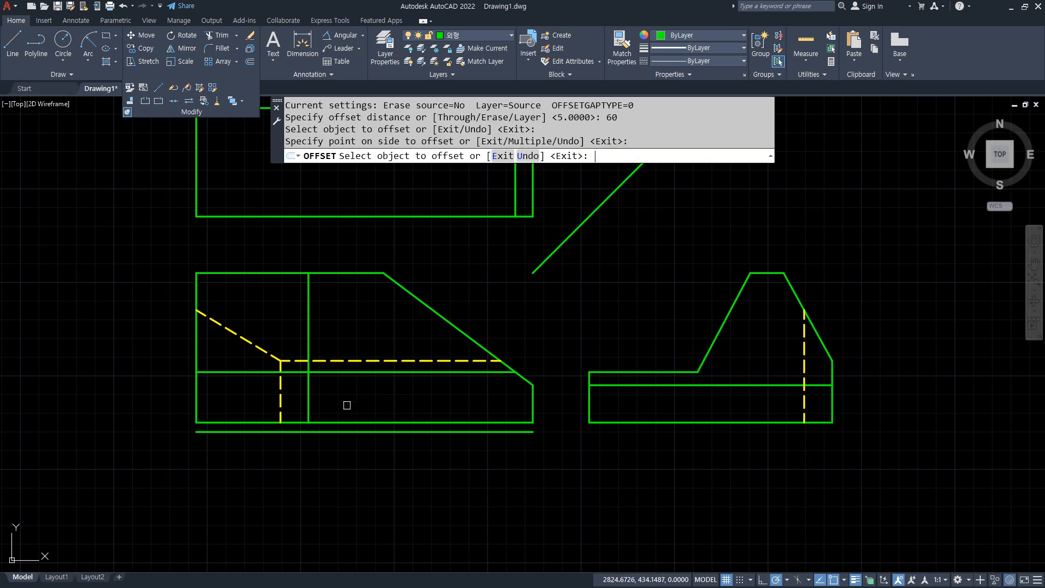
type("ex")
key("Return")
left_click_drag(303, 404, 311, 410)
key("Escape")
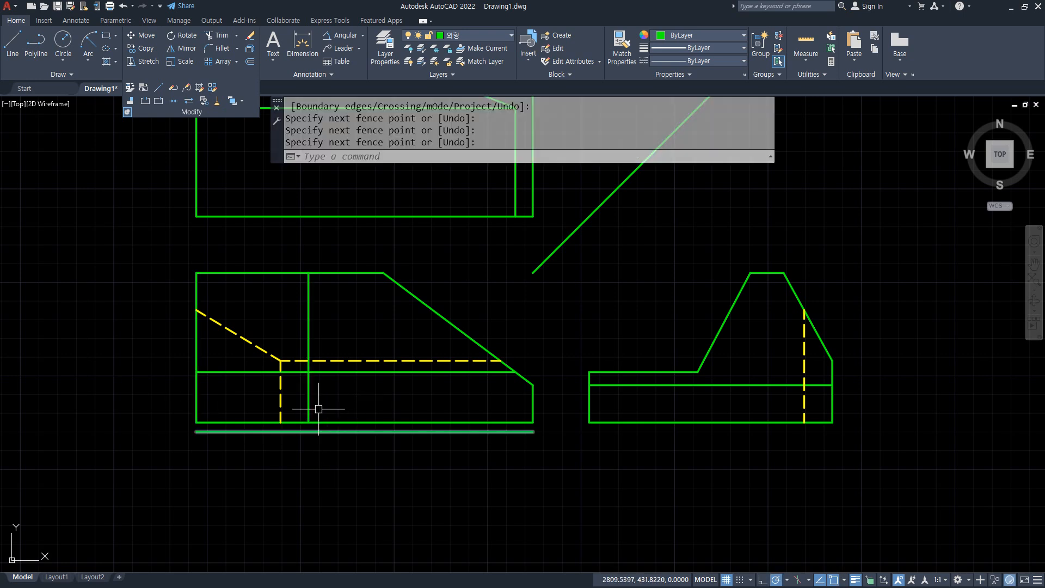
Extend the offset vertical line down to the offset line below the front view
type("ex")
key("Return")
left_click(306, 409)
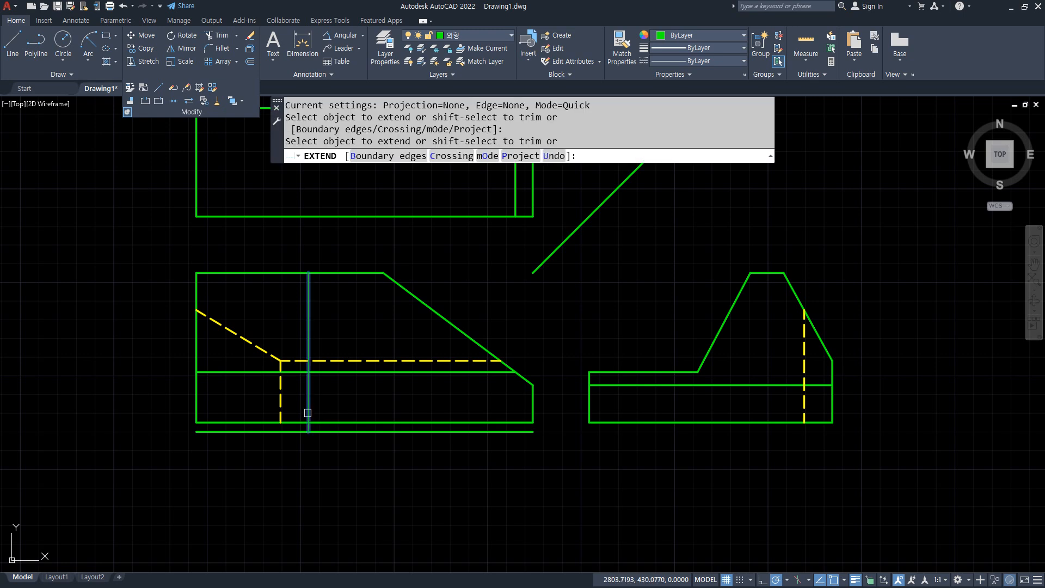
Move the two offset lines to the centre-line layer 중심
left_click(317, 451)
left_click(306, 419)
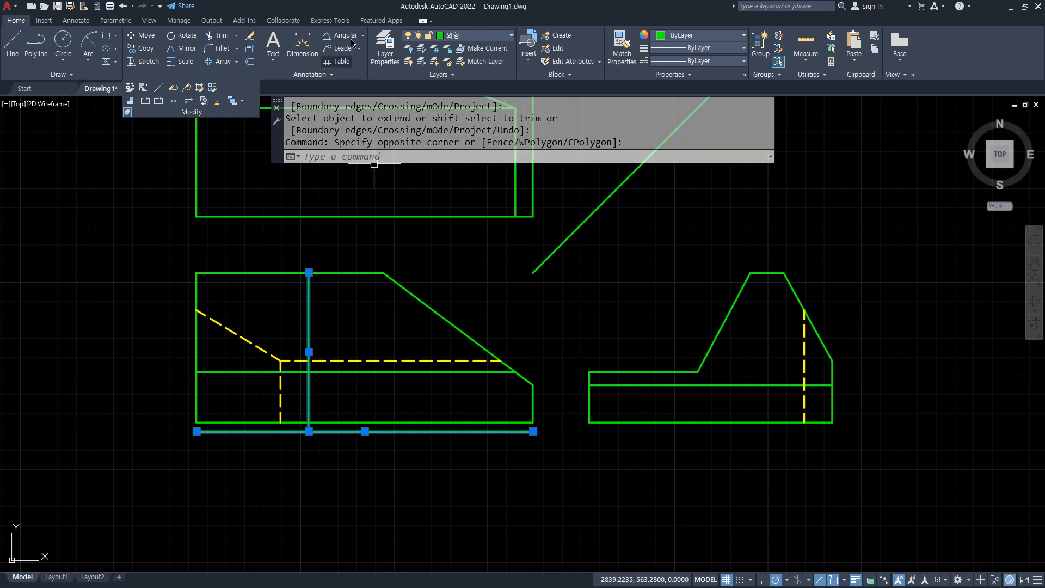
left_click(478, 36)
left_click(457, 102)
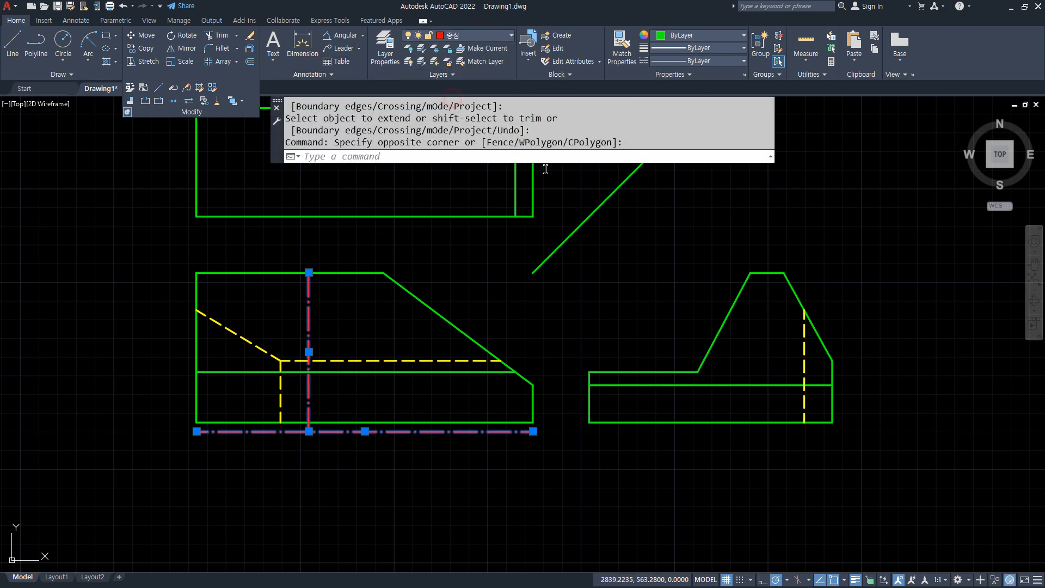
key("Escape")
Draw a circle of radius 60 centred on the intersection of the front view's two centre lines
type("c")
key("Return")
left_click(309, 432)
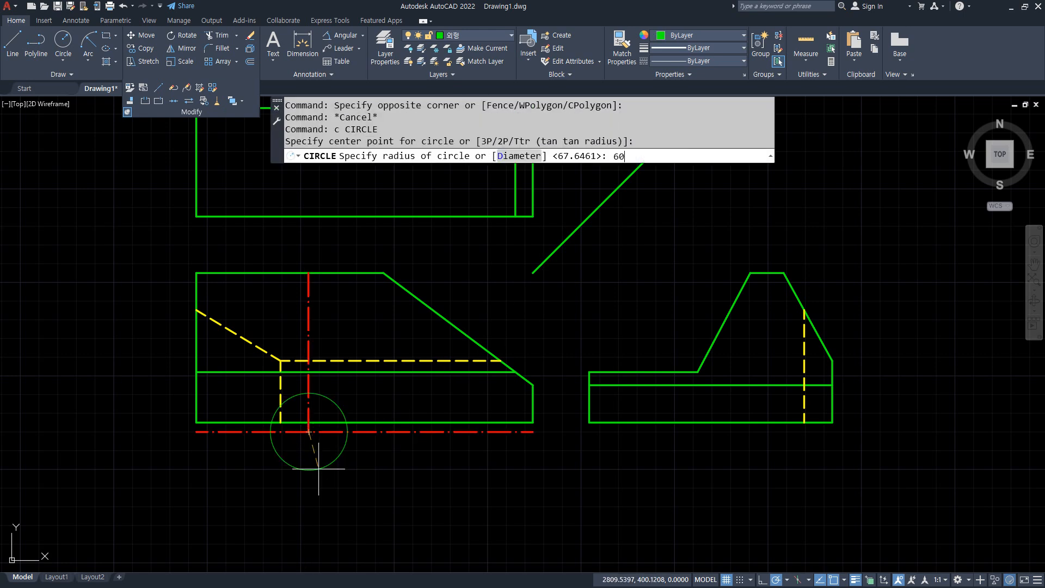
key("Return")
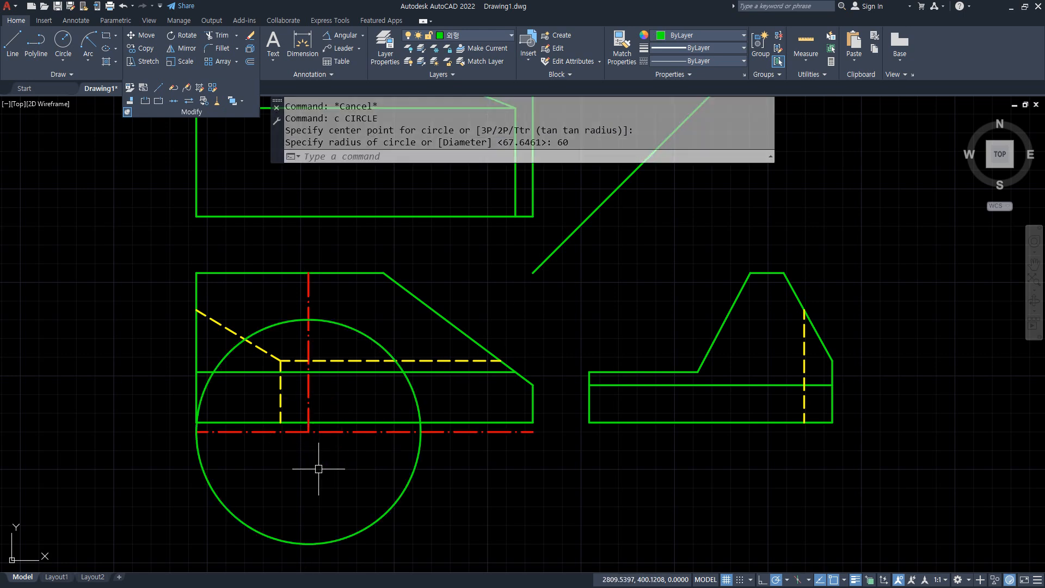
scroll(429, 467, "down", 3)
scroll(348, 460, "up", 3)
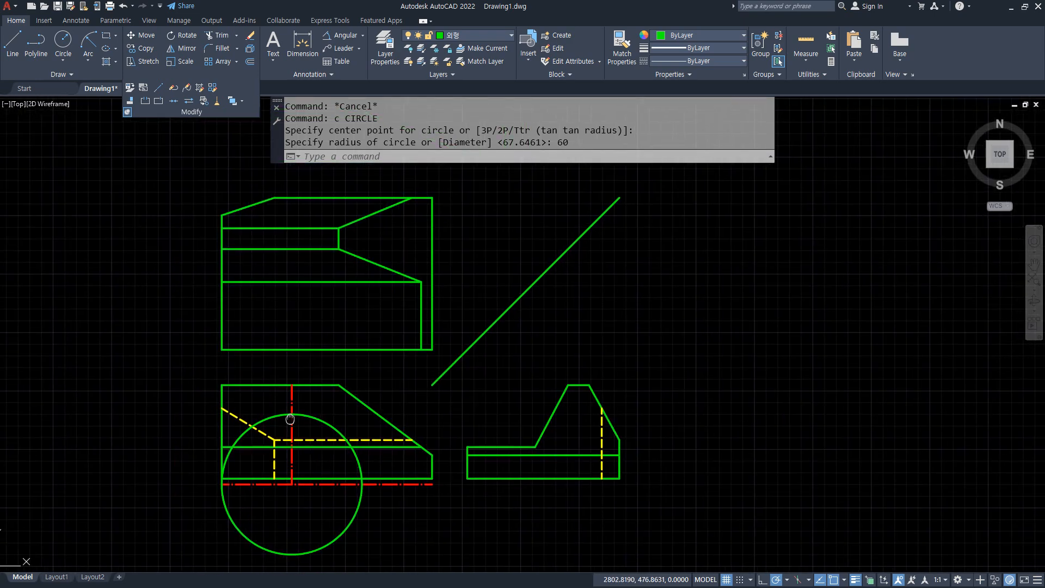
type("l")
key("Return")
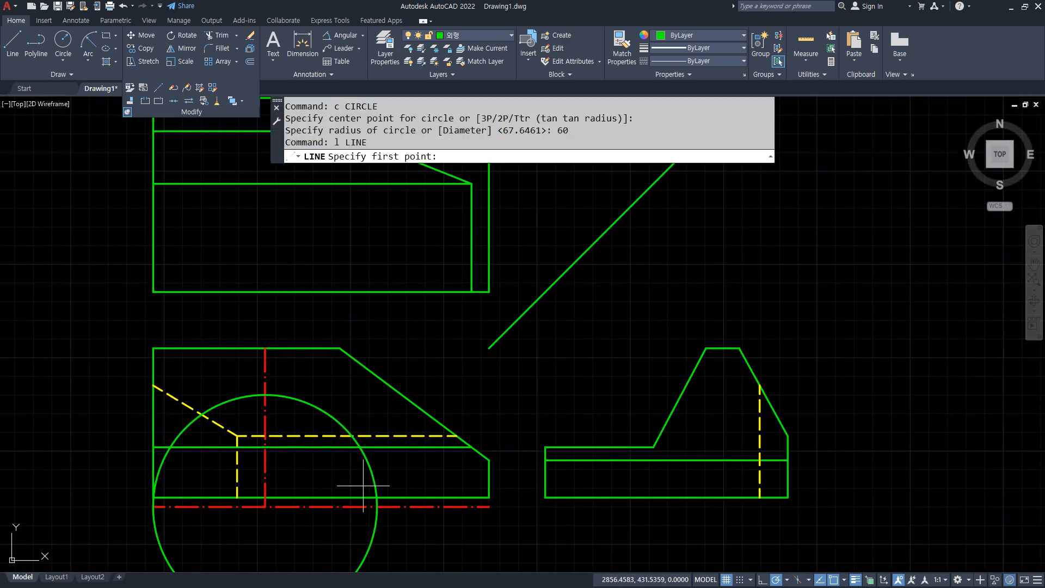
key("Escape")
key("Escape")
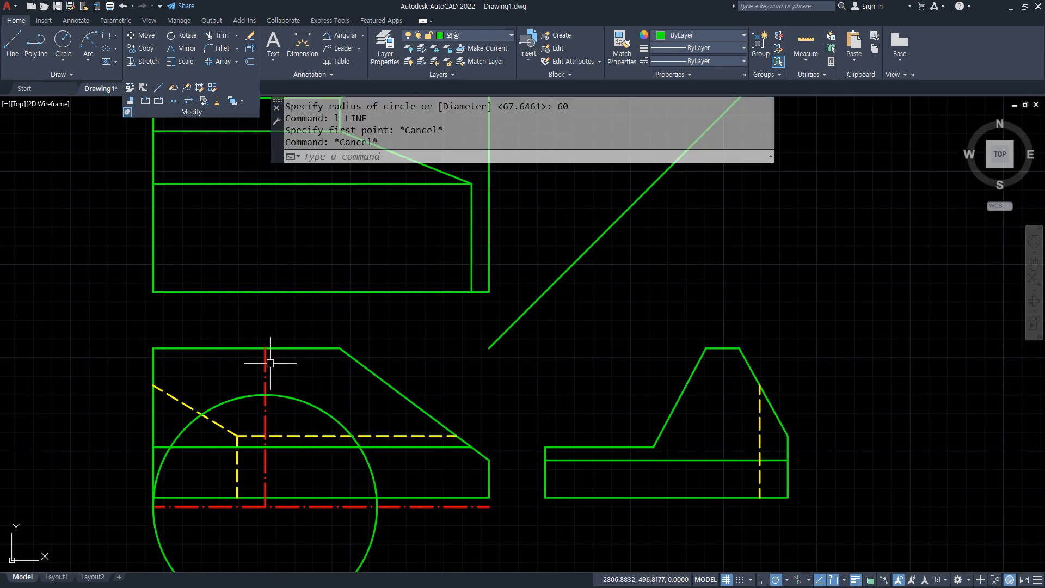
Draw a vertical line from the upper end of the front view's vertical centre line up to the top view's lower ridge line
type("l")
key("Return")
left_click(269, 342)
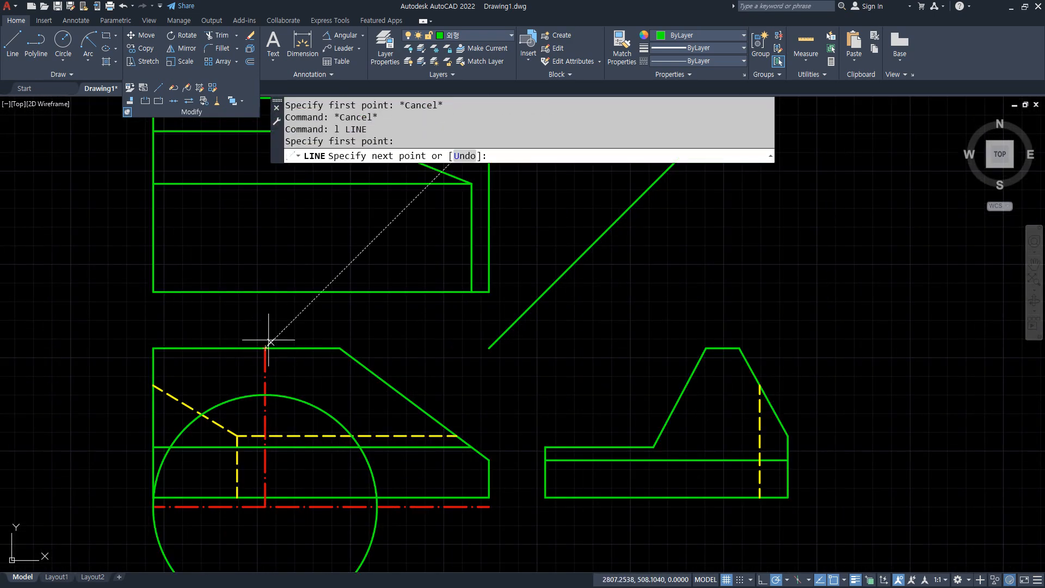
left_click(265, 136)
middle_click_drag(302, 302, 308, 340)
key("Return")
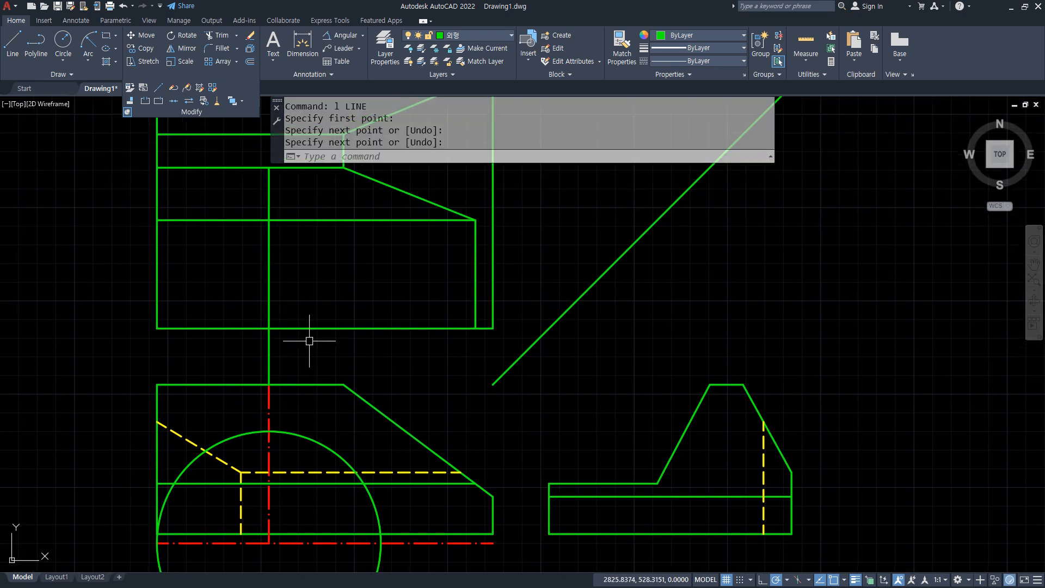
Match the new vertical line's properties to the front view's vertical centre line
type("ma")
key("Return")
left_click(272, 411)
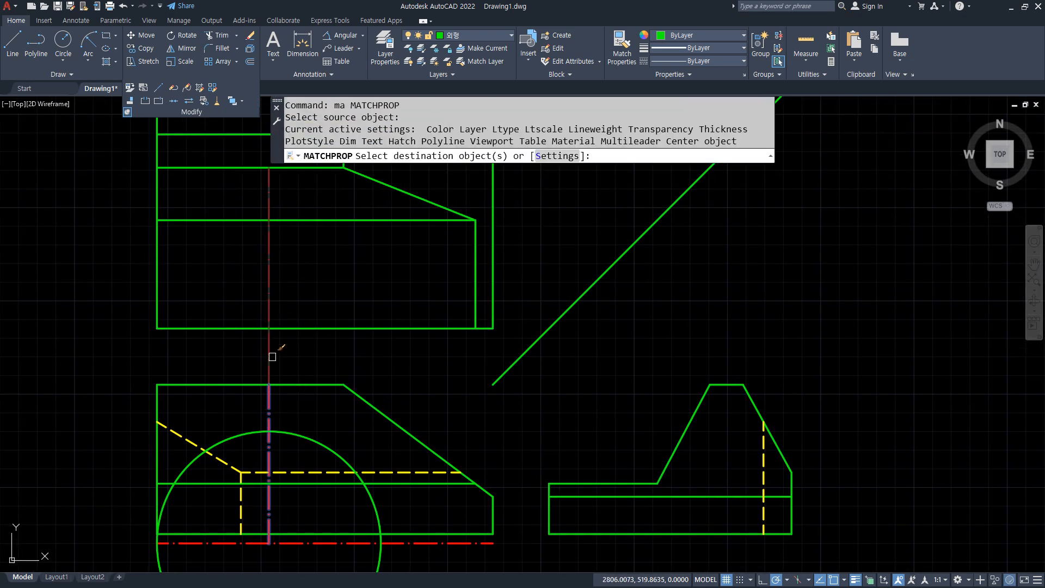
left_click(268, 298)
key("Return")
scroll(269, 393, "down", 3)
middle_click_drag(283, 401, 230, 364)
left_click_drag(104, 255, 367, 255)
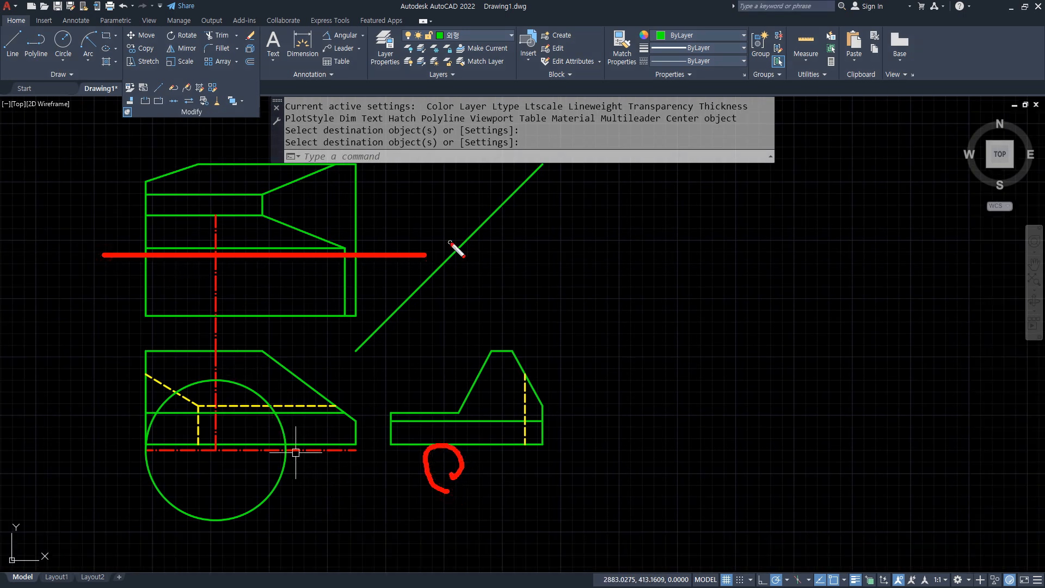
mouse_move(449, 244)
left_mouse_down()
mouse_move(445, 444)
mouse_move(345, 449)
left_mouse_up()
key("Escape")
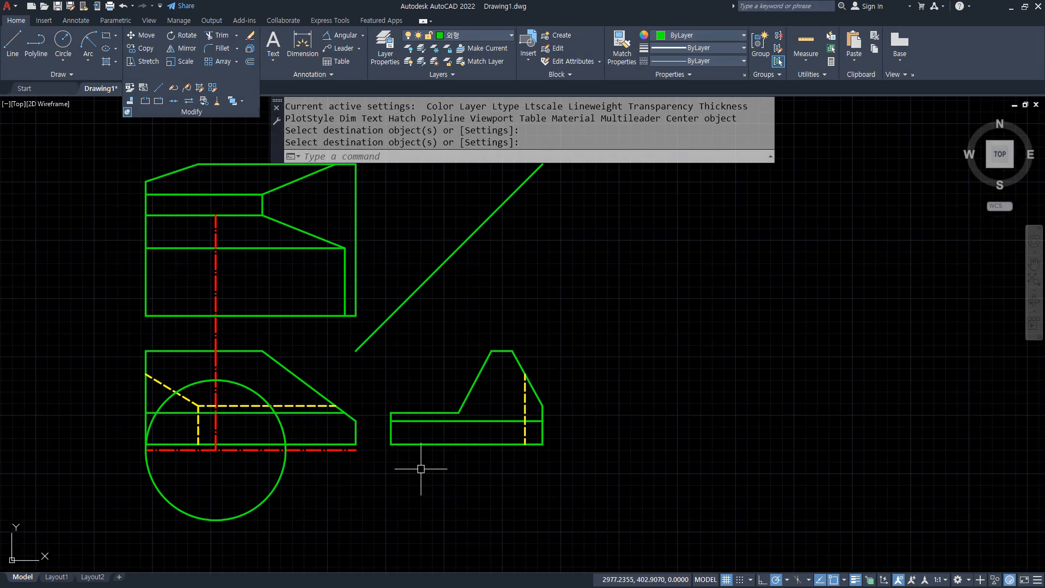
Fillet the side view's left slanted edge with the front view's horizontal centre line so they meet in a sharp corner
scroll(420, 466, "up", 4)
type("f")
key("Return")
left_click(522, 309)
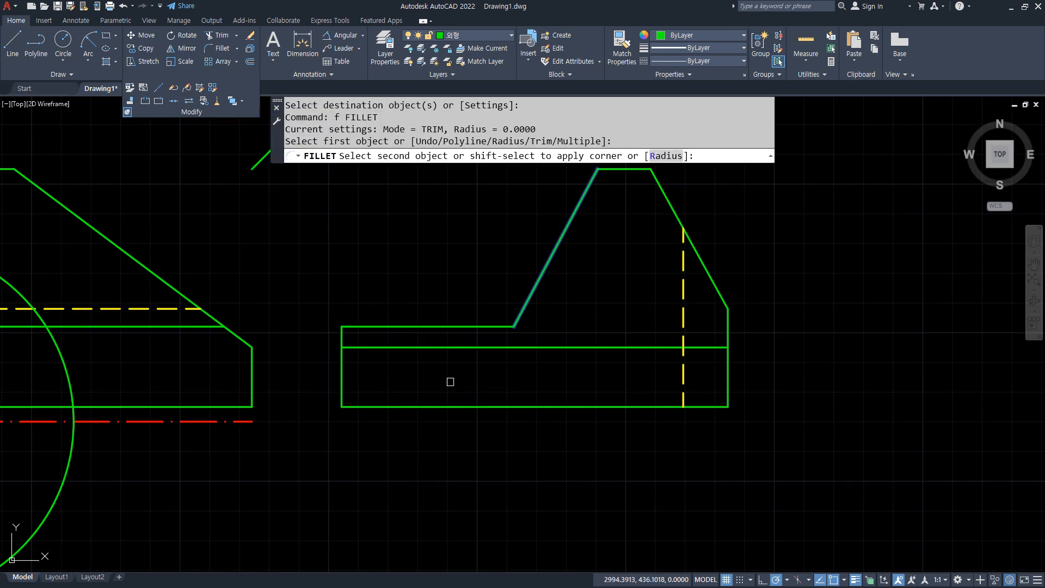
left_click(251, 422)
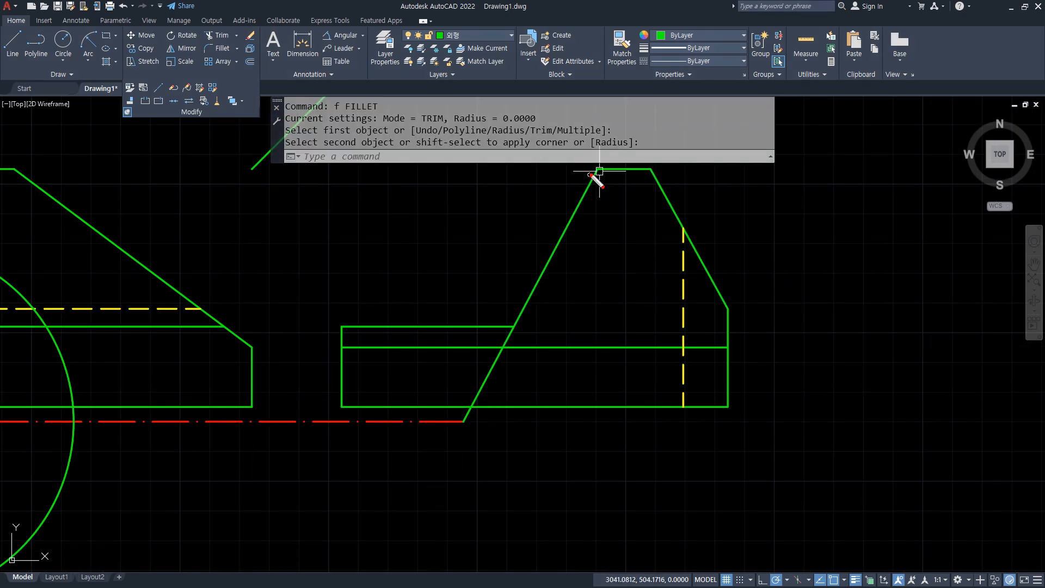
left_click_drag(595, 166, 536, 284)
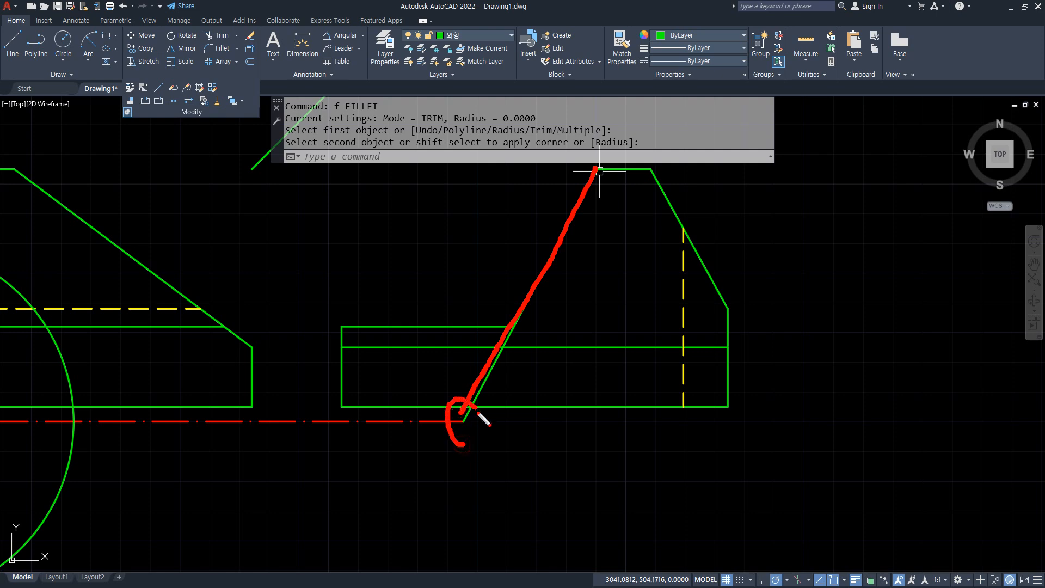
key("Escape")
scroll(402, 390, "down", 3)
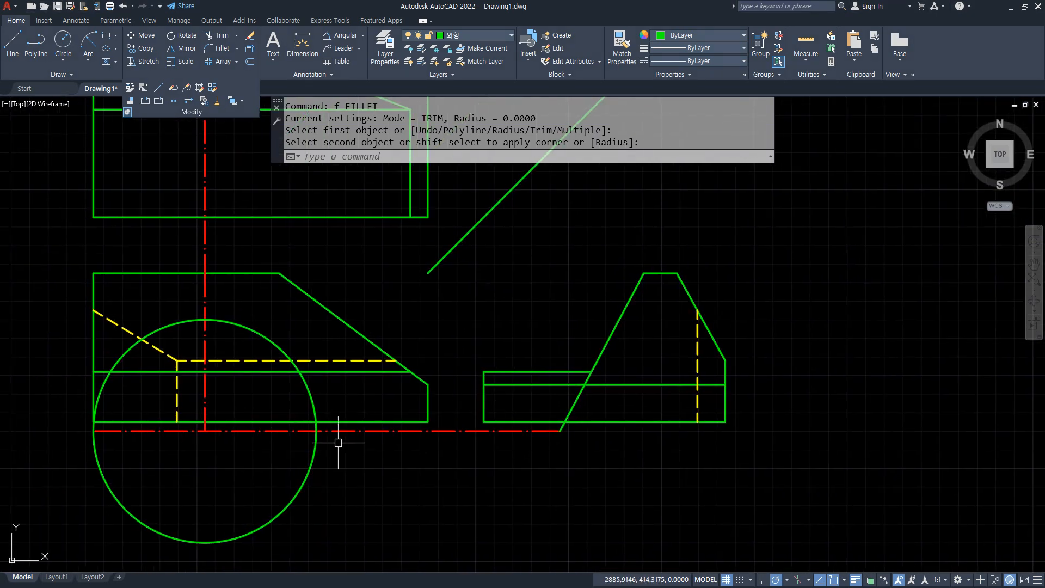
left_click_drag(213, 433, 343, 434)
left_click_drag(465, 435, 569, 430)
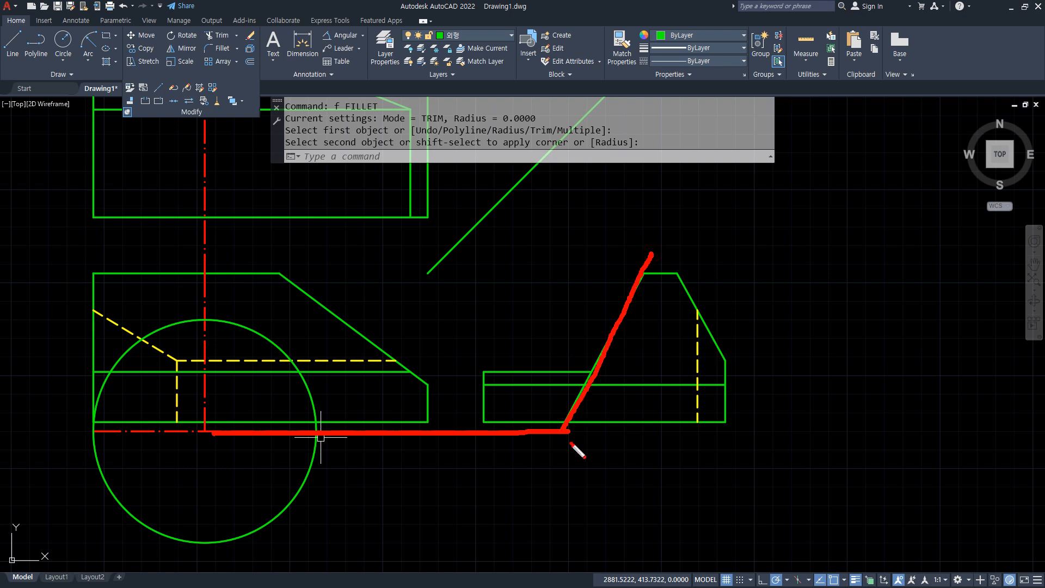
key("Escape")
Draw a projection line from the new corner straight up to the 45° line and across to the top view's left edge
middle_click_drag(501, 327, 504, 361)
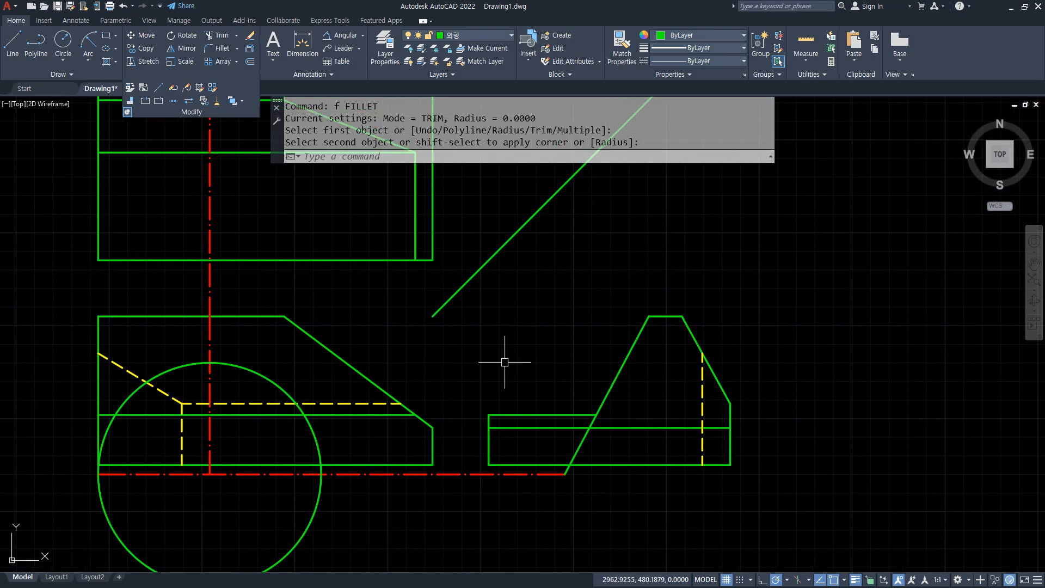
key("Return")
left_click(564, 474)
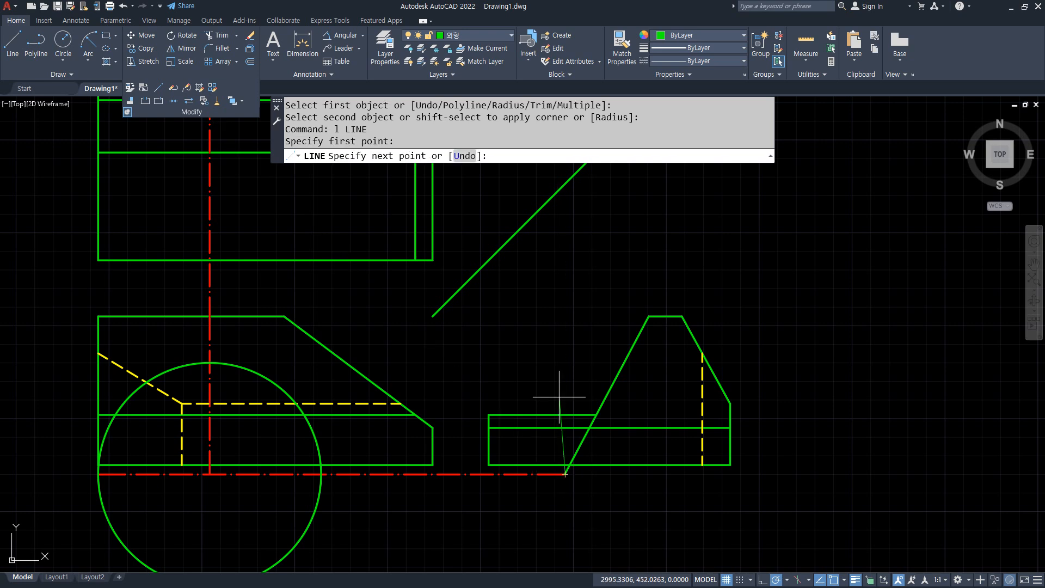
middle_click_drag(559, 341, 560, 408)
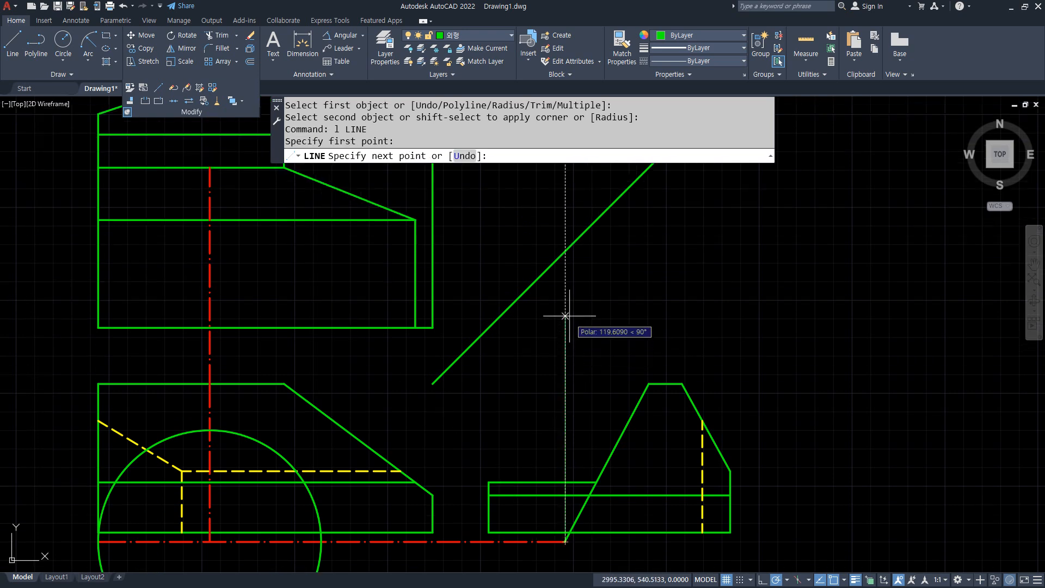
left_click(564, 252)
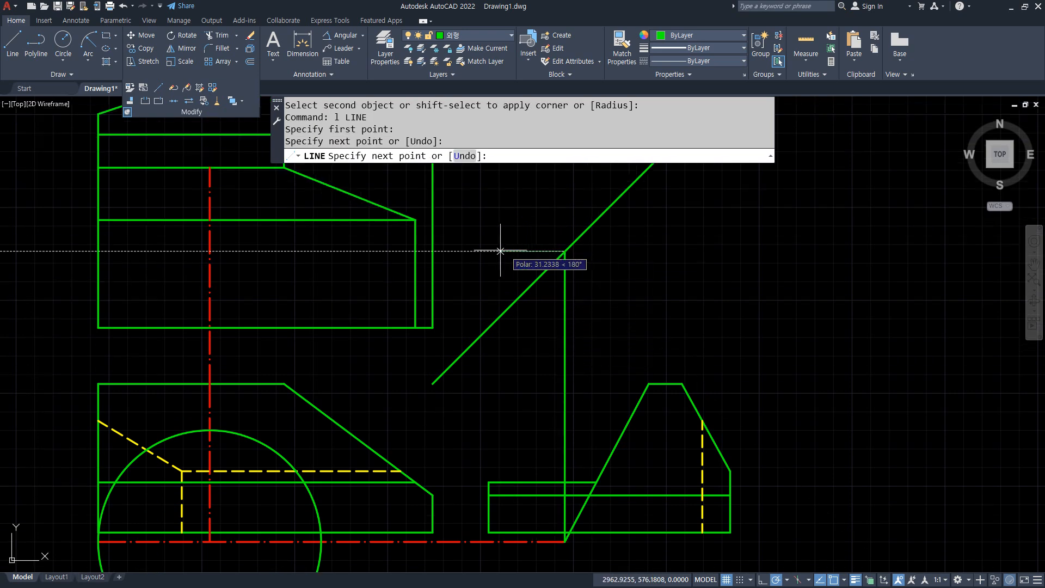
left_click(98, 251)
key("Return")
Match the horizontal projection line in the top view to the vertical centre line's properties
type("ma")
key("Return")
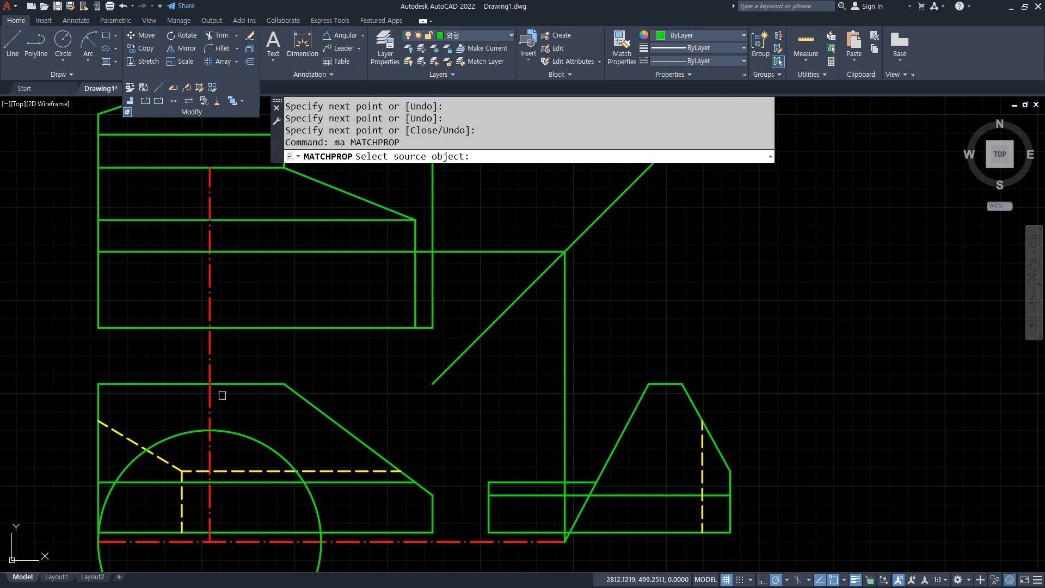
left_click(211, 355)
left_click(259, 252)
key("Return")
Erase the vertical projection line between the 45° line and the side view's extended slanted edge
middle_click_drag(581, 438, 530, 359)
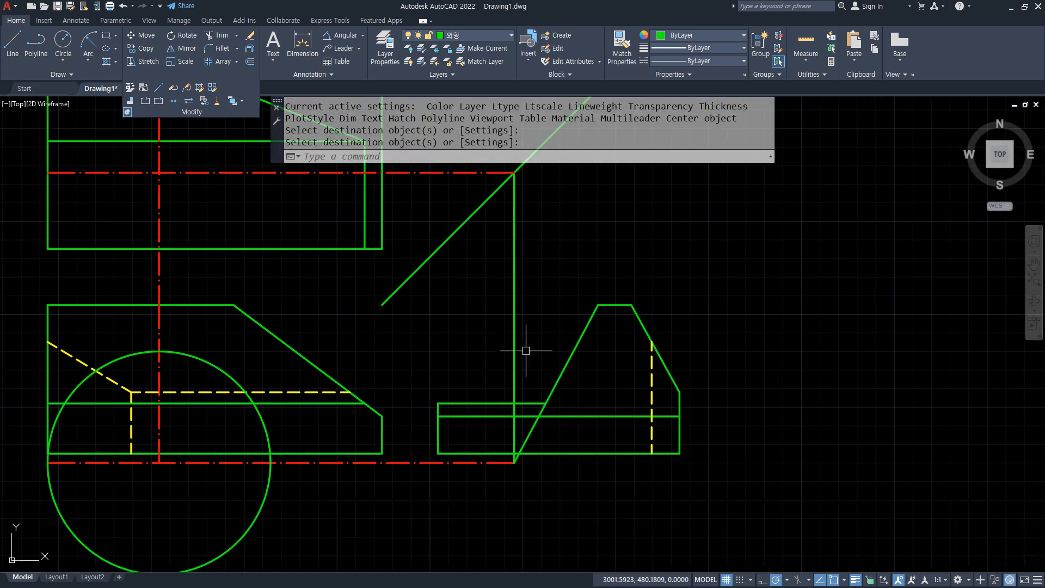
left_click(516, 340)
type("e")
key("Return")
Fillet the side view's left slanted edge back to a sharp corner with the horizontal ledge line
type("f")
key("Return")
left_click(554, 393)
left_click(518, 404)
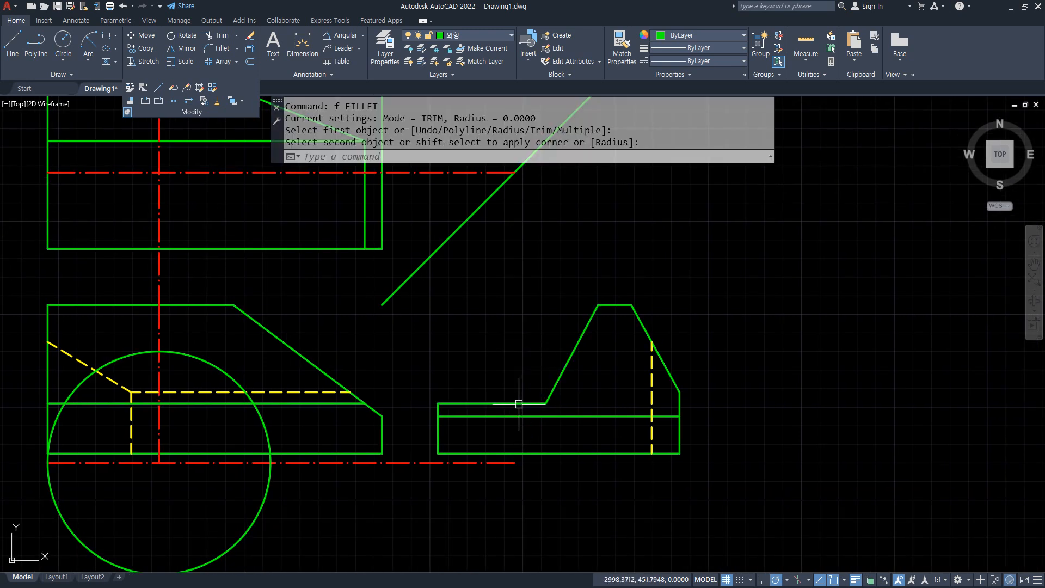
Draw a horizontal line from the top of the front view's circle to the side view's left slanted edge
middle_click_drag(348, 346, 441, 408)
scroll(593, 499, "down", 2)
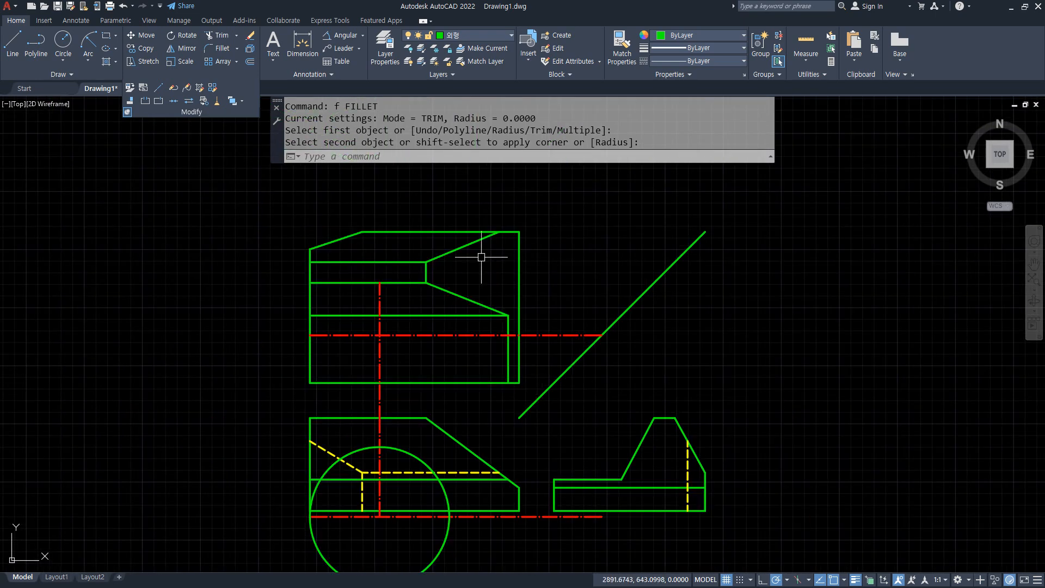
middle_click_drag(318, 337, 266, 292)
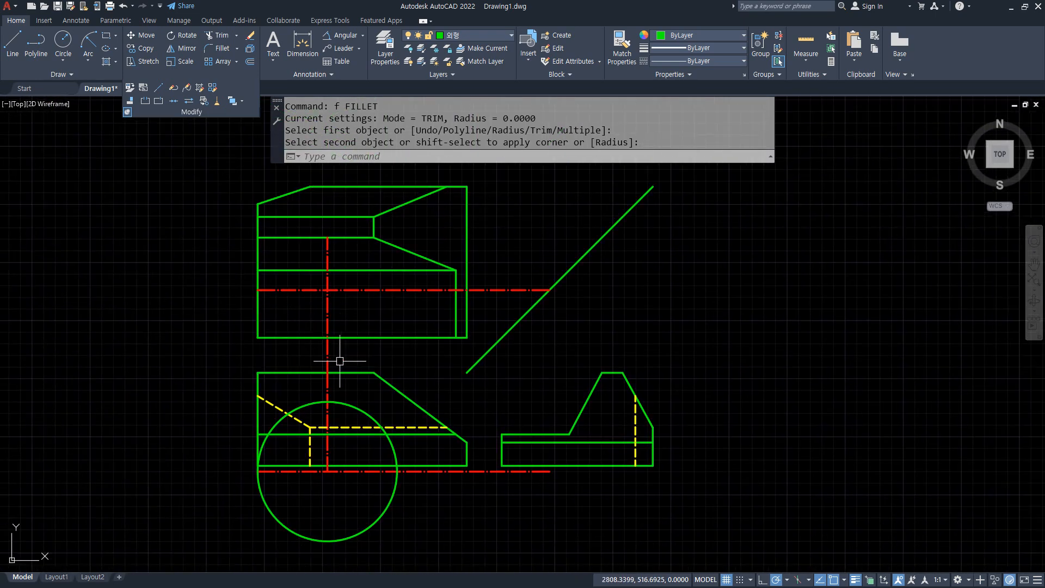
type("l")
key("Return")
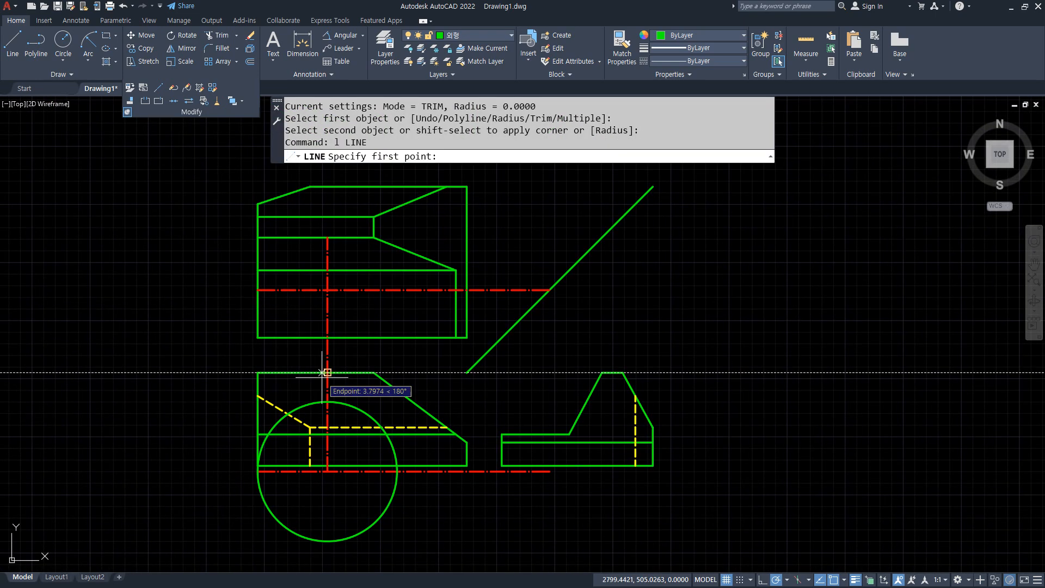
left_click(327, 401)
left_click(586, 401)
key("Return")
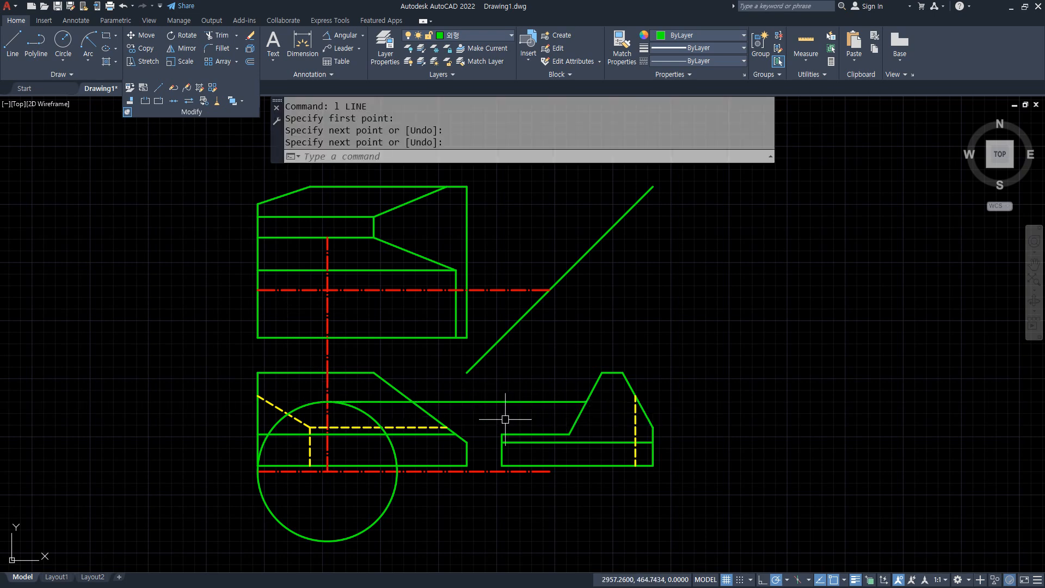
Fillet the side view's left vertical edge with the new horizontal line to form a sharp corner
type("f")
key("Return")
left_click(502, 452)
left_click(513, 400)
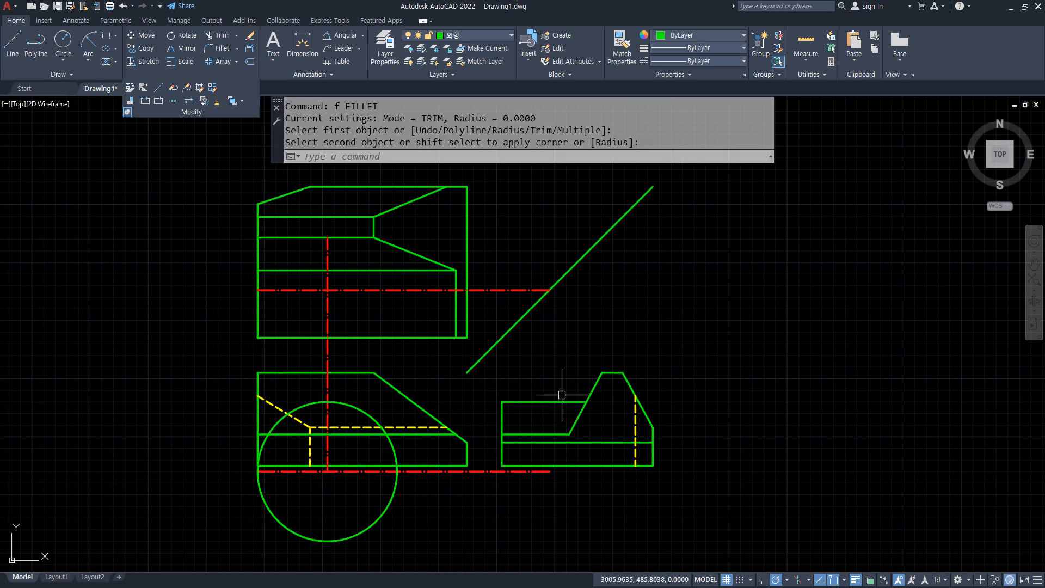
Draw a projection line from the slanted-edge intersection up to the 45° line and across to the top view's vertical centre line
type("l")
key("Return")
left_click(586, 401)
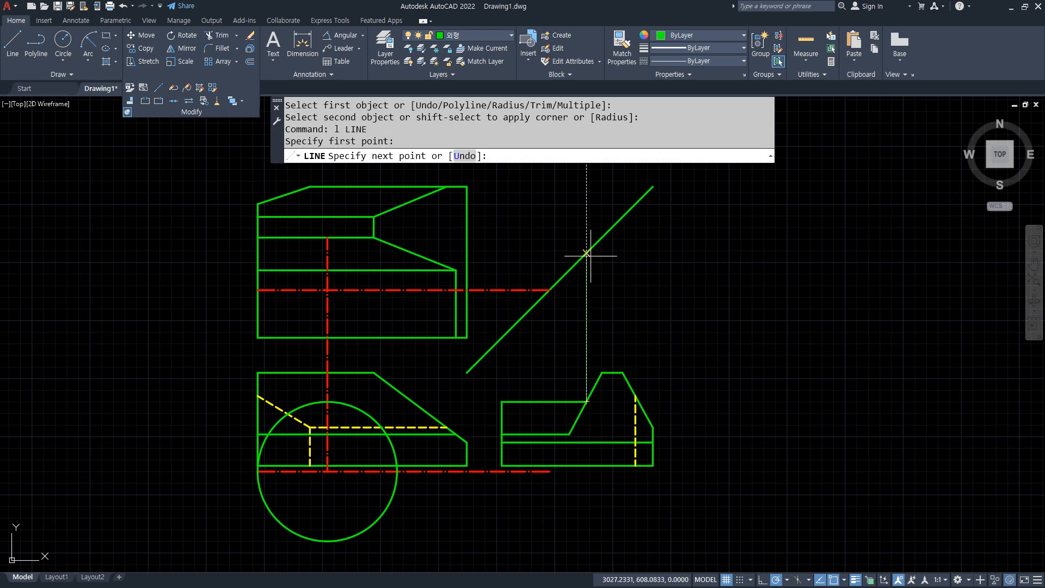
left_click(586, 253)
left_click(327, 253)
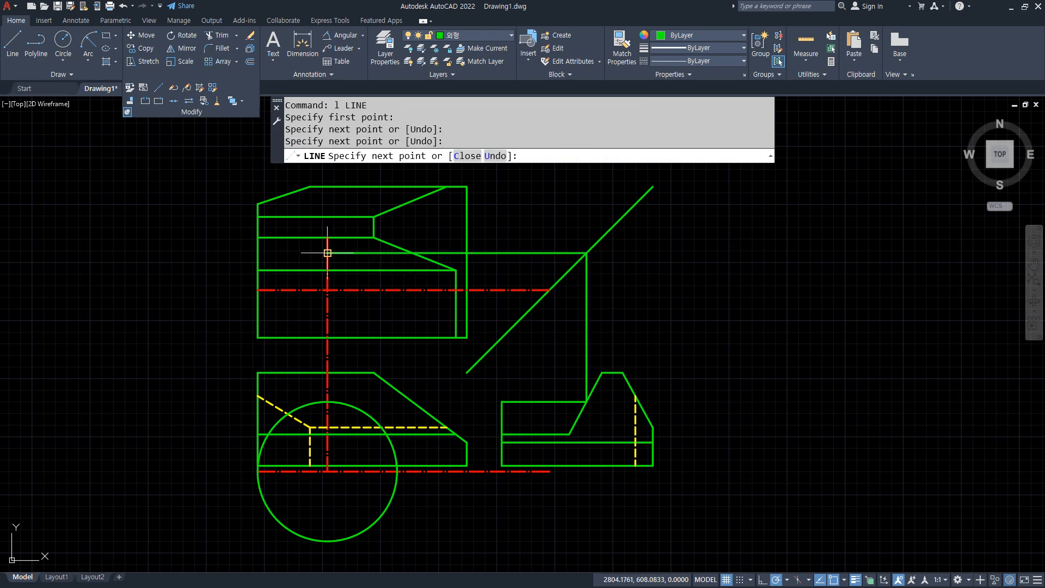
key("Return")
Draw an ellipse centred on the top view's centre-line intersection, reaching the left edge horizontally and the projection line's end vertically
scroll(309, 271, "up", 2)
type("el")
key("Return")
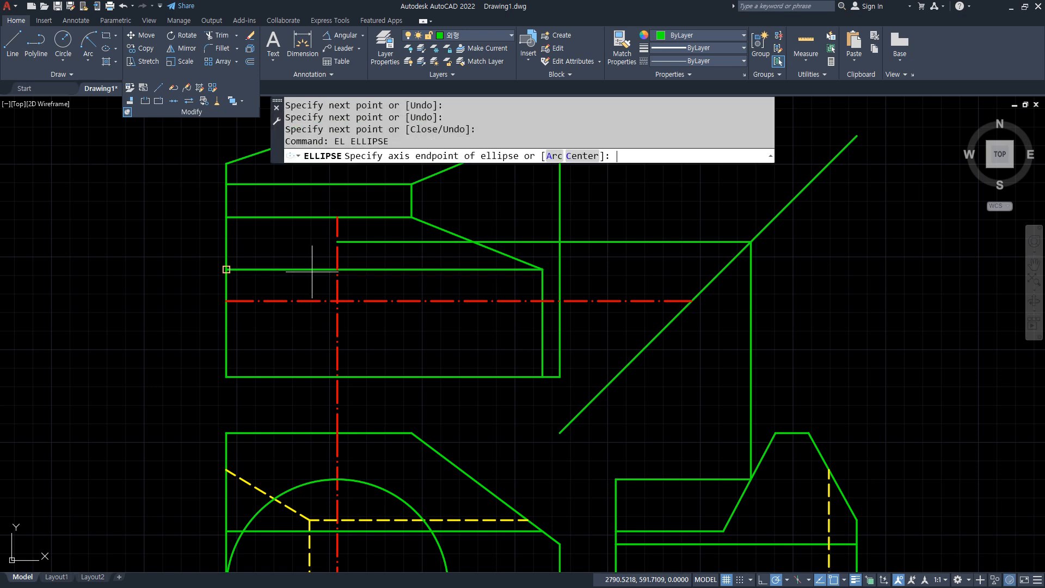
type("c")
key("Return")
scroll(321, 283, "up", 2)
left_click(345, 311)
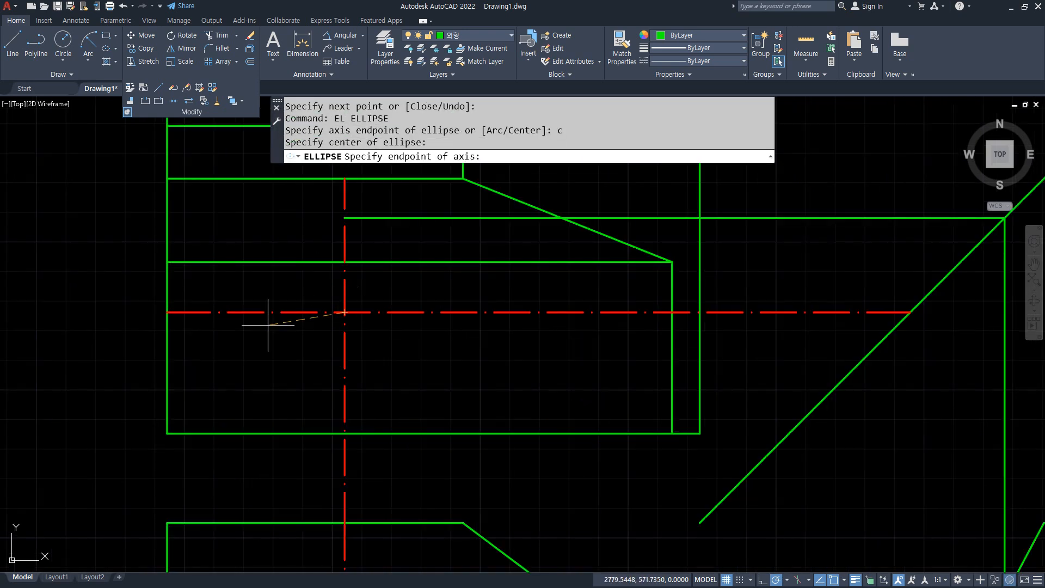
left_click(167, 312)
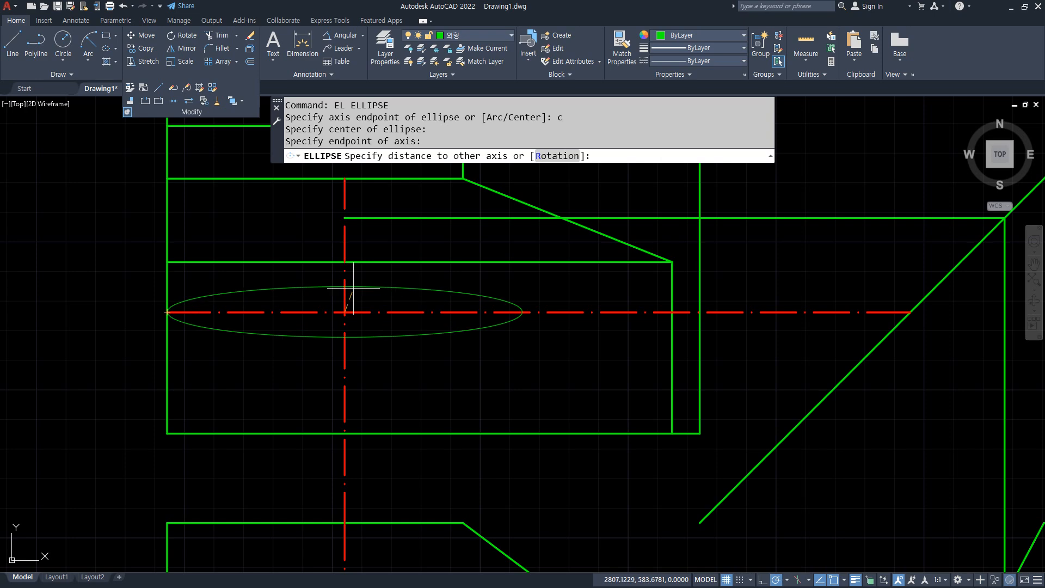
left_click(344, 217)
Erase the horizontal and vertical projection lines used to size the ellipse
left_click(503, 216)
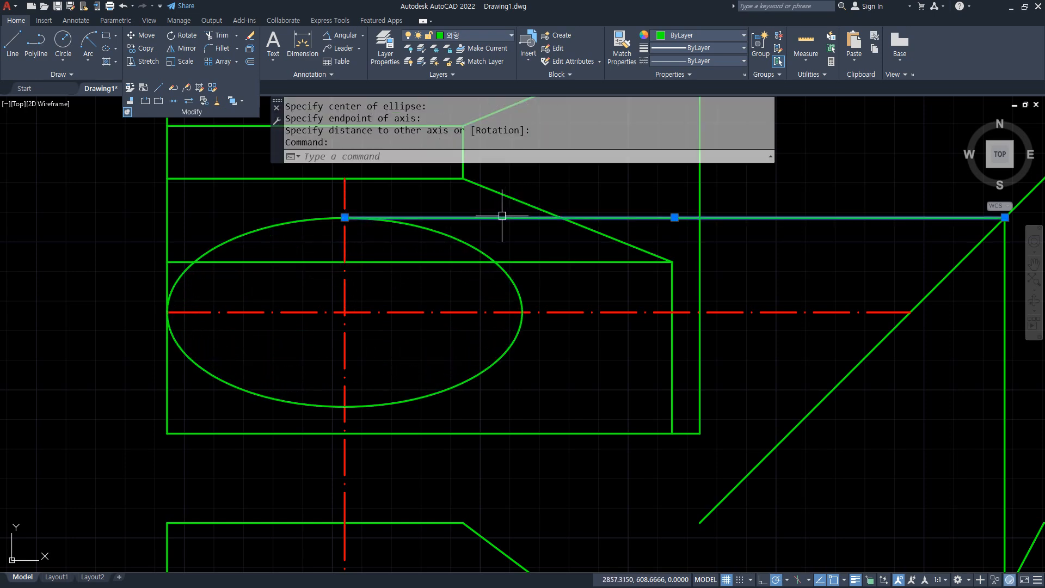
type("e")
key("Return")
scroll(508, 238, "down", 2)
left_click(749, 308)
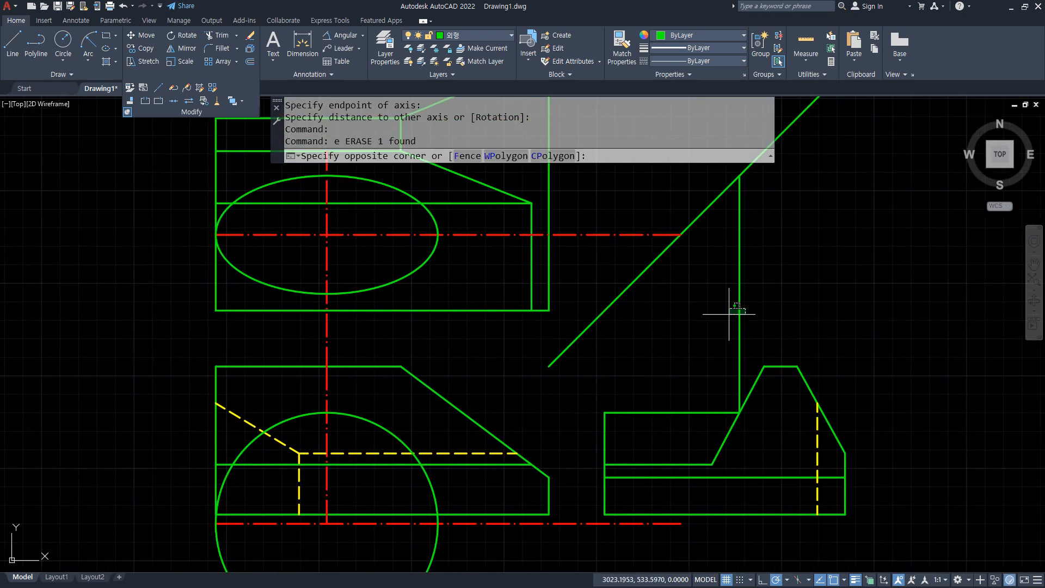
left_click(662, 343)
type("e")
key("Return")
Draw a vertical line from the ellipse's right crossing with the top view's horizontal edge down to the front view's ledge line
middle_click_drag(383, 238, 381, 289)
type("l")
key("Return")
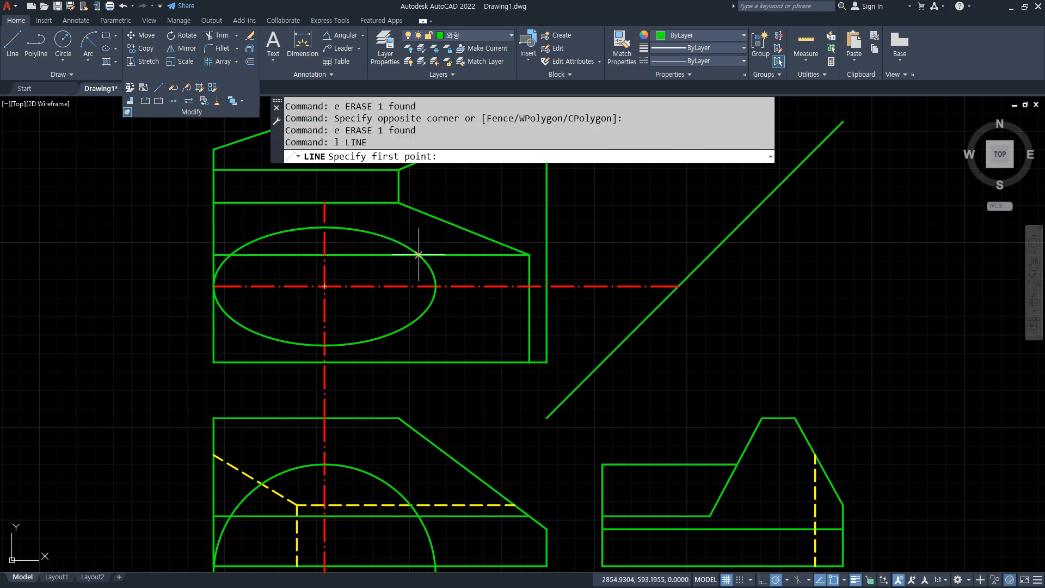
left_click(416, 248)
middle_click_drag(439, 403, 435, 296)
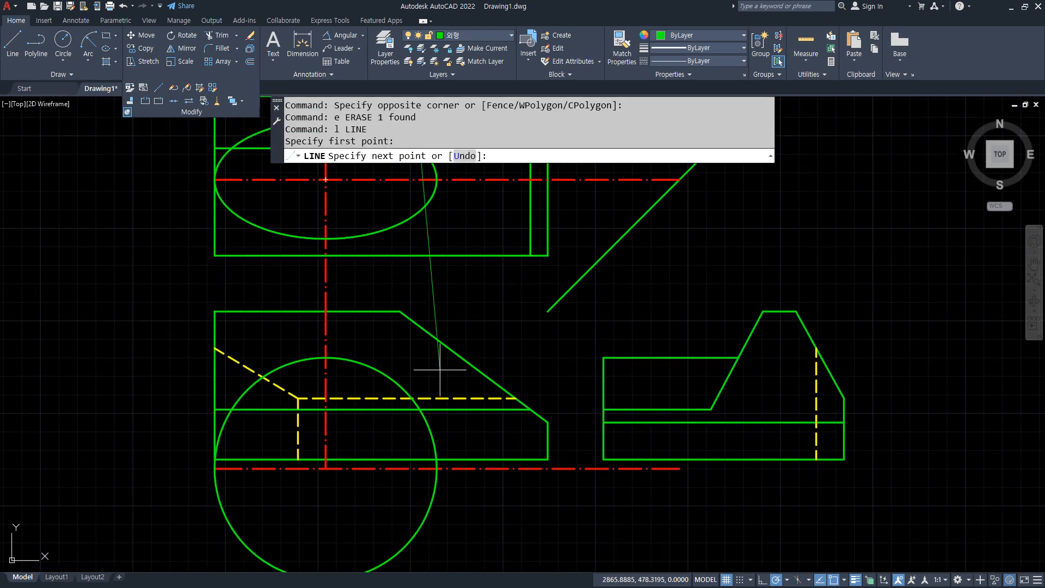
left_click(420, 408)
key("Return")
middle_click_drag(621, 406, 615, 454)
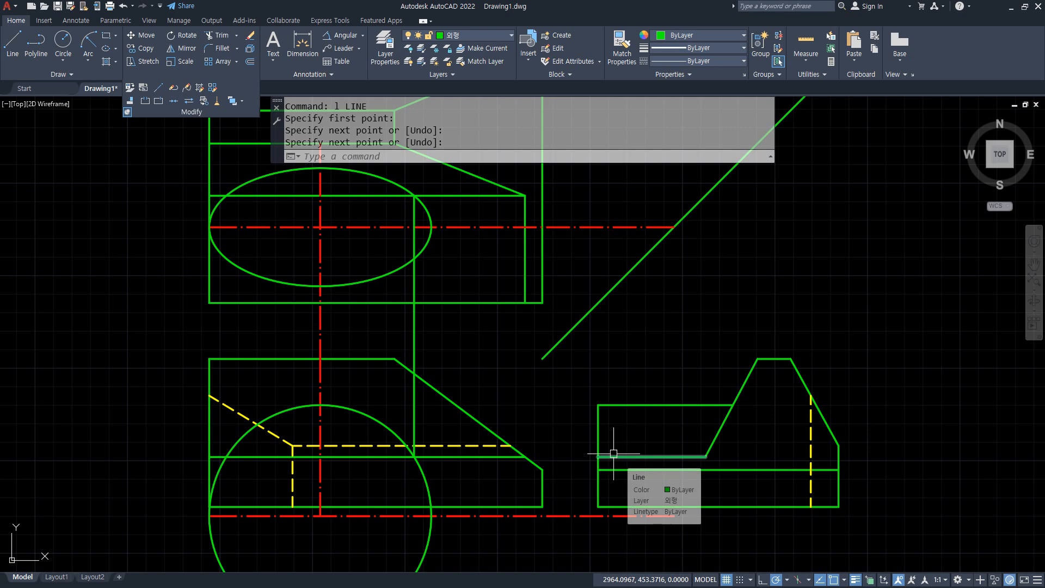
Draw a vertical line from the ellipse's left crossing with the top view's horizontal edge down to the front view's ledge line
key("Return")
left_click(226, 195)
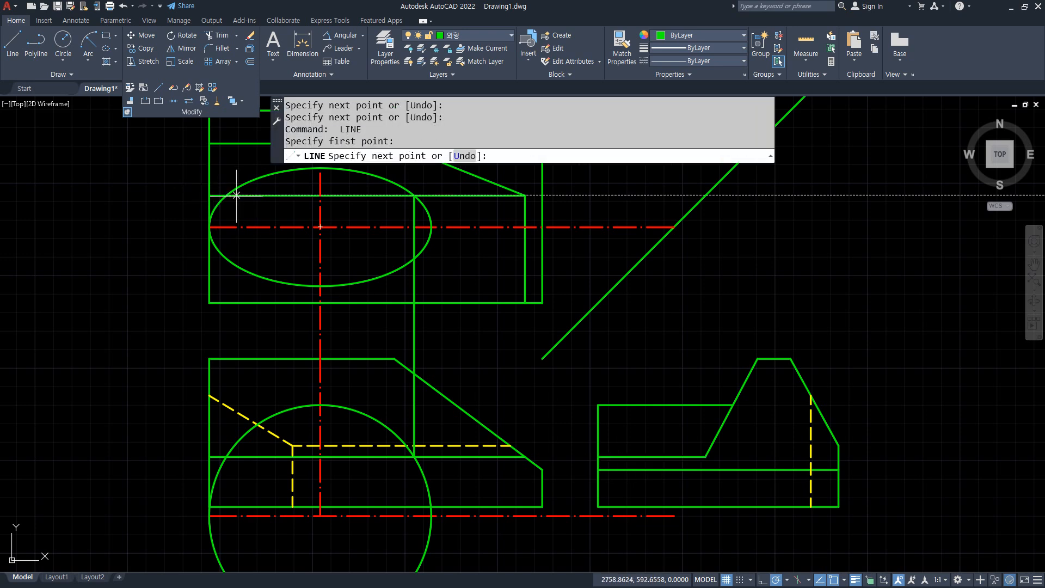
left_click(225, 456)
key("Return")
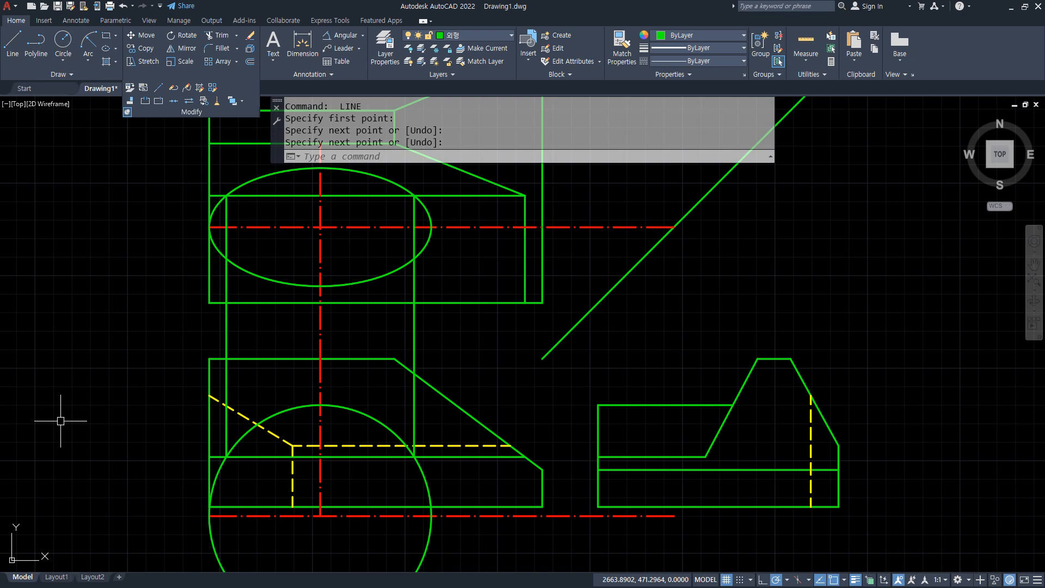
Erase the two vertical projection lines between the ellipse and the front view's ledge line
left_click(414, 339)
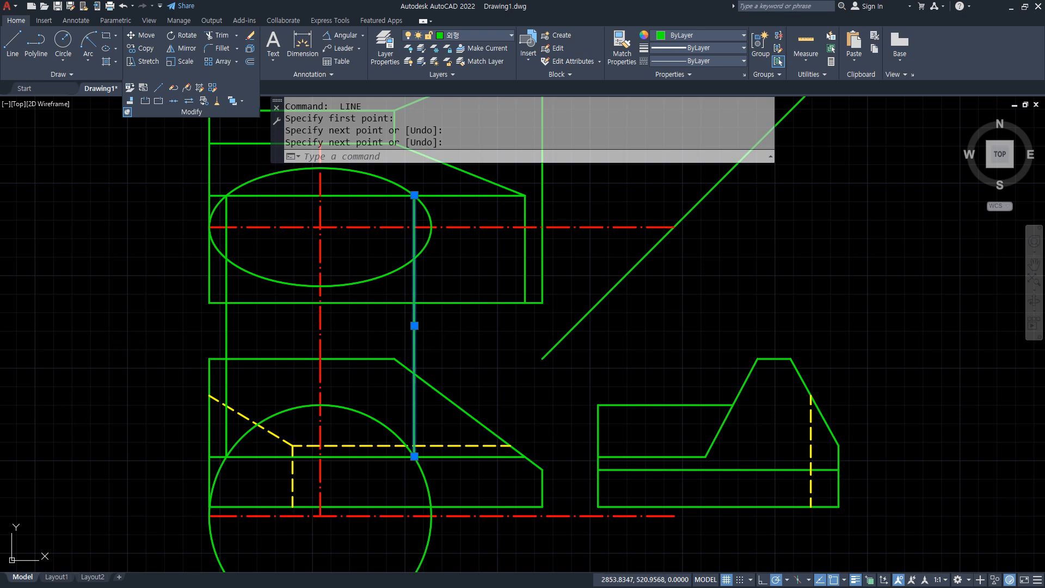
left_click(226, 330)
type("e")
key("Return")
middle_click_drag(349, 366, 309, 367)
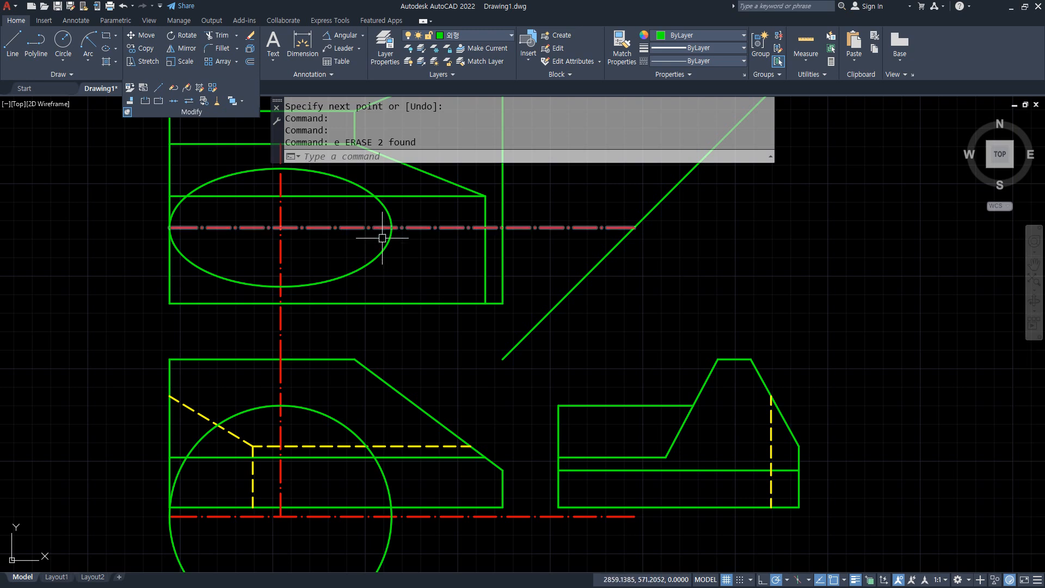
type("l")
key("Return")
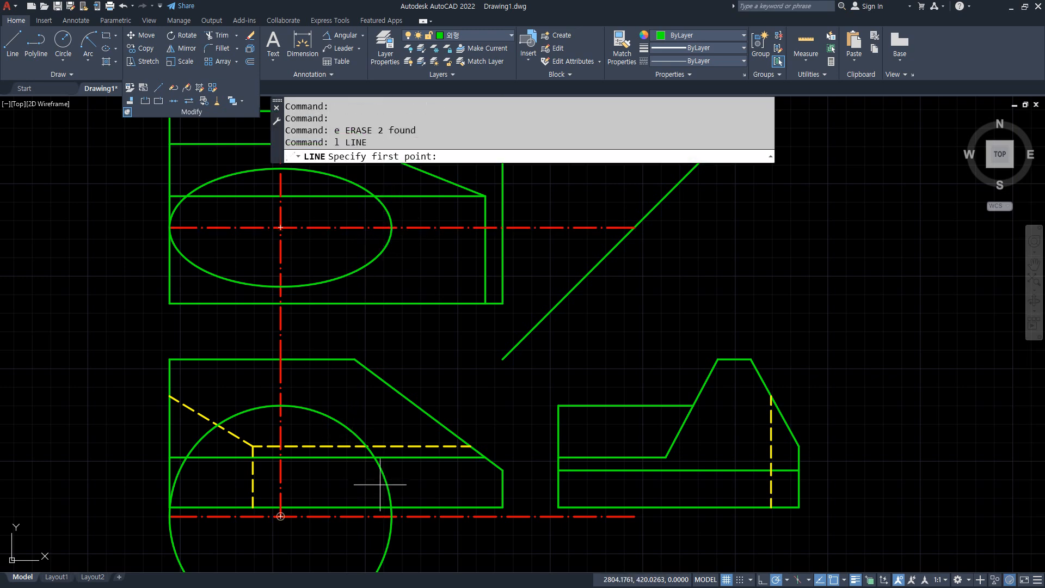
key("Escape")
Trim both sides of the front view's circle below the ledge line, keeping the upper arc
middle_click_drag(394, 516, 421, 457)
type("tr")
key("Return")
left_click(416, 472)
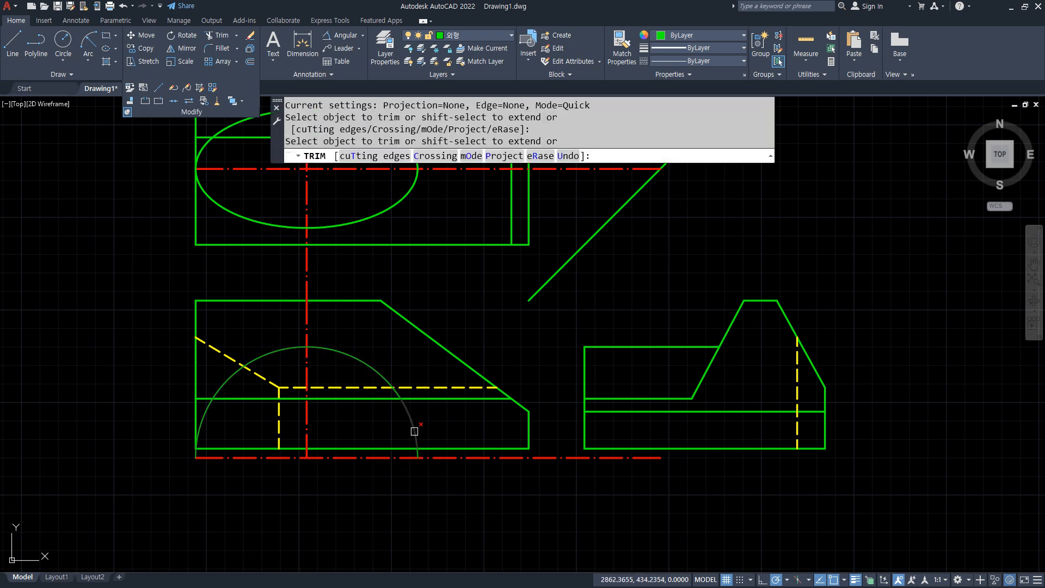
left_click(414, 431)
left_click(212, 420)
key("Escape")
Erase the leftover circle pieces beneath the front view's base
left_click(139, 416)
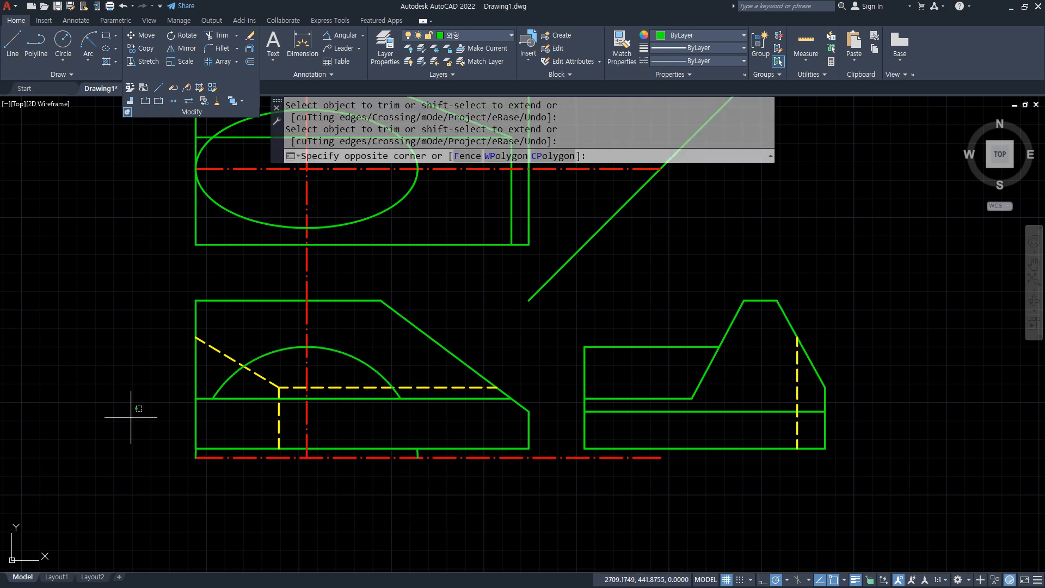
left_click(440, 514)
type("e")
key("Return")
Draw a vertical line from the ellipse's right crossing with the horizontal edge down to the top view's lower edge
middle_click_drag(396, 402, 385, 481)
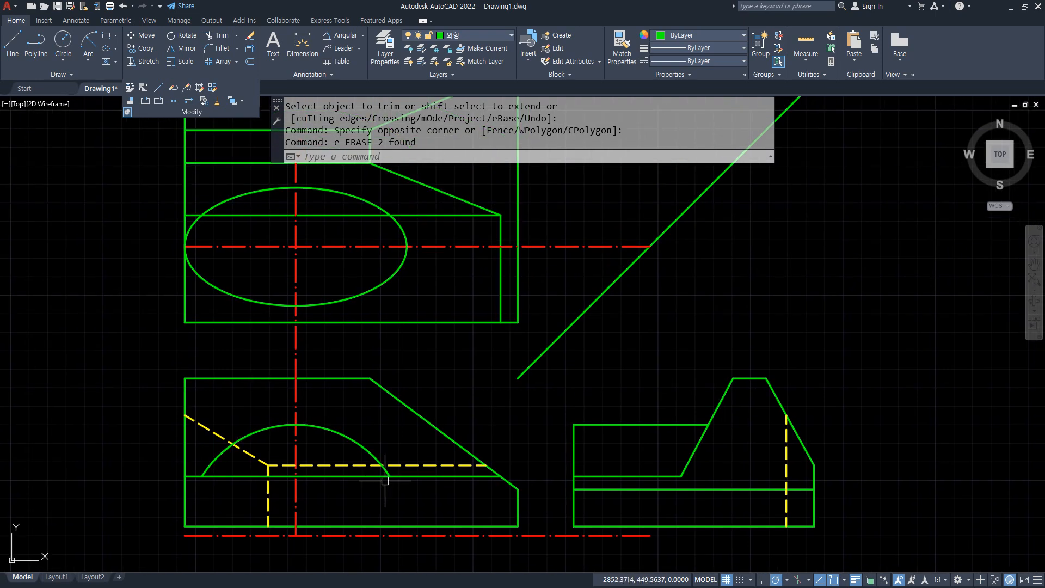
type("l")
key("Return")
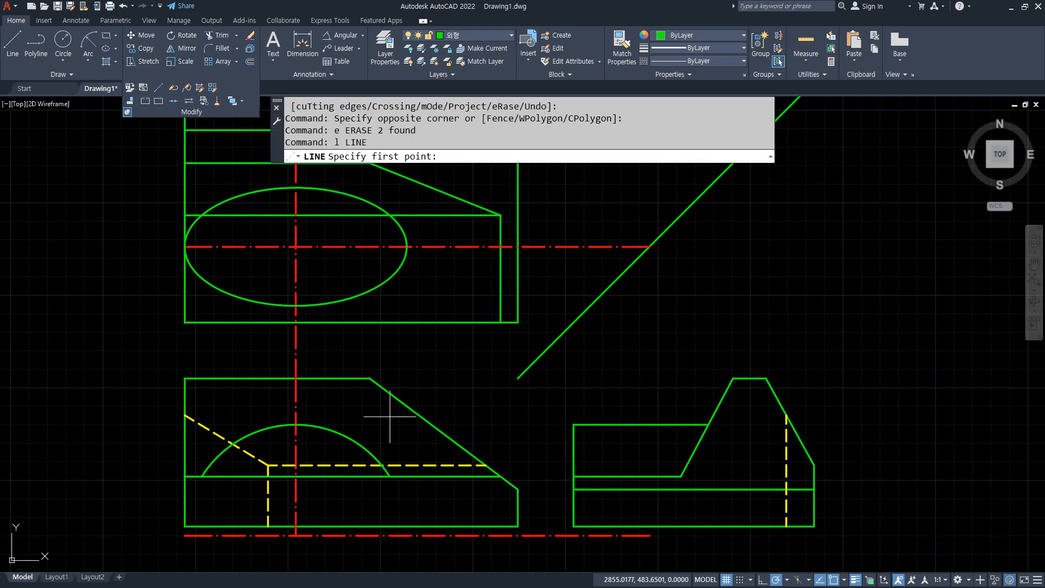
left_click(389, 215)
left_click(390, 323)
key("Return")
Trim the ellipse's right end and lower right quarter in the top view
type("t")
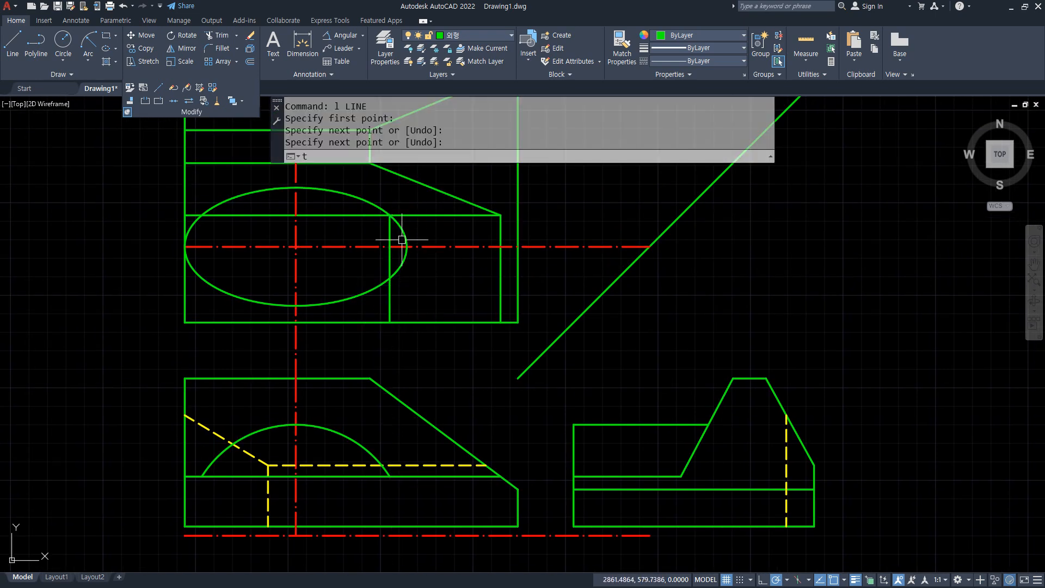
key("Return")
left_click(397, 256)
left_click(373, 289)
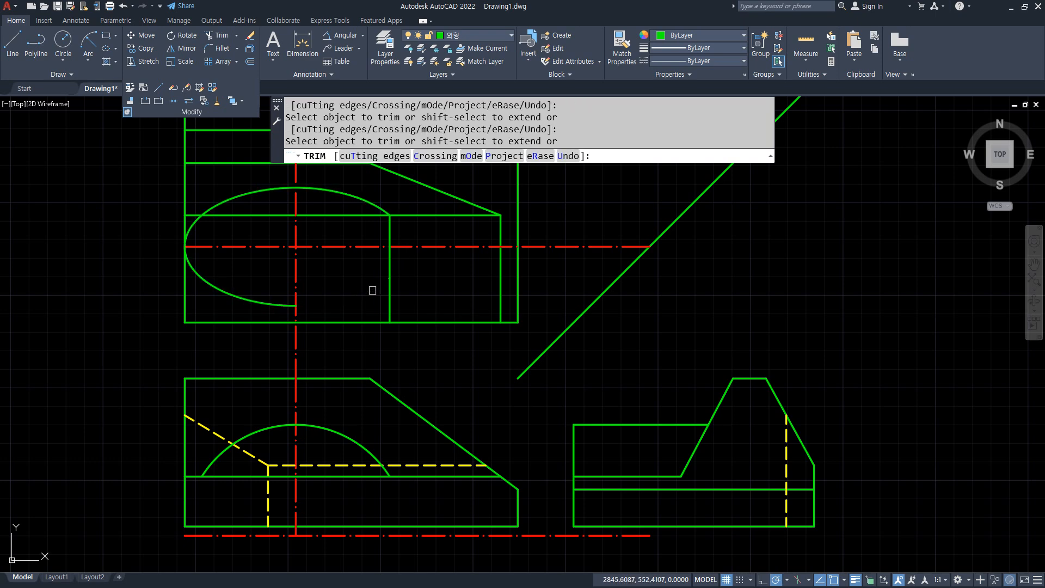
key("Return")
Offset the front view's base line upward by 35
scroll(188, 472, "up", 3)
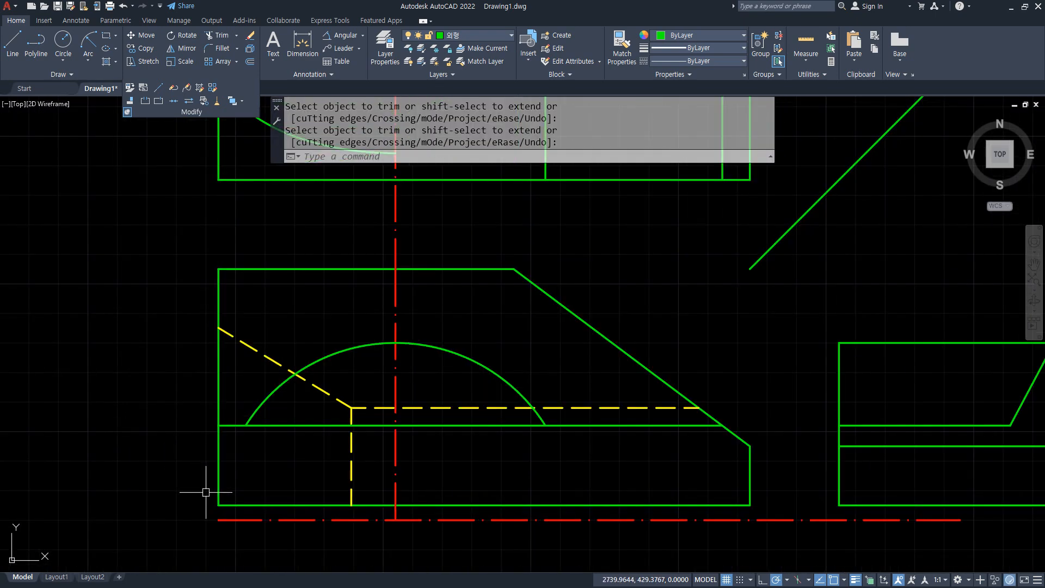
middle_click_drag(240, 422, 245, 403)
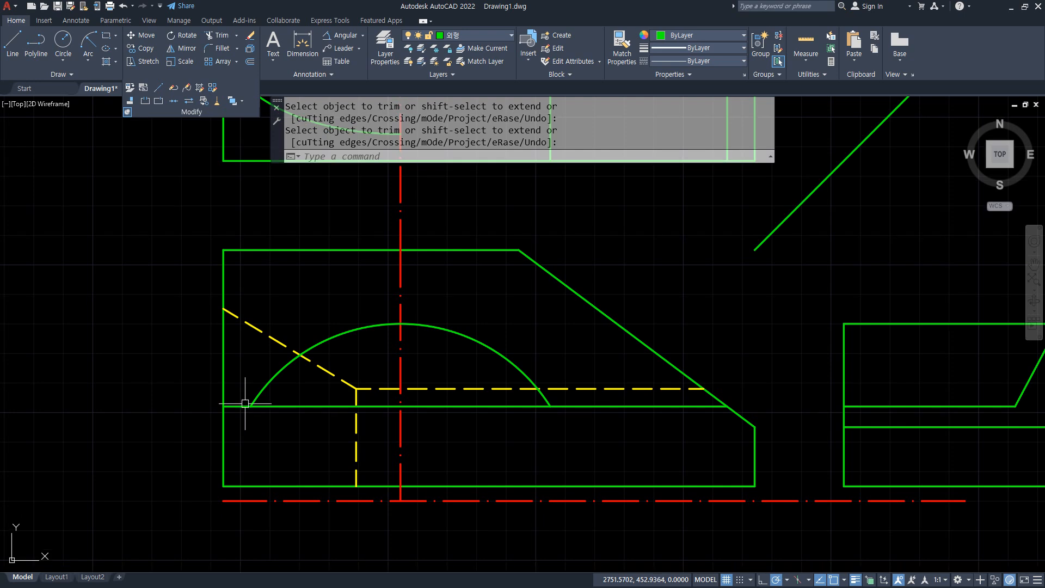
type("o")
key("Return")
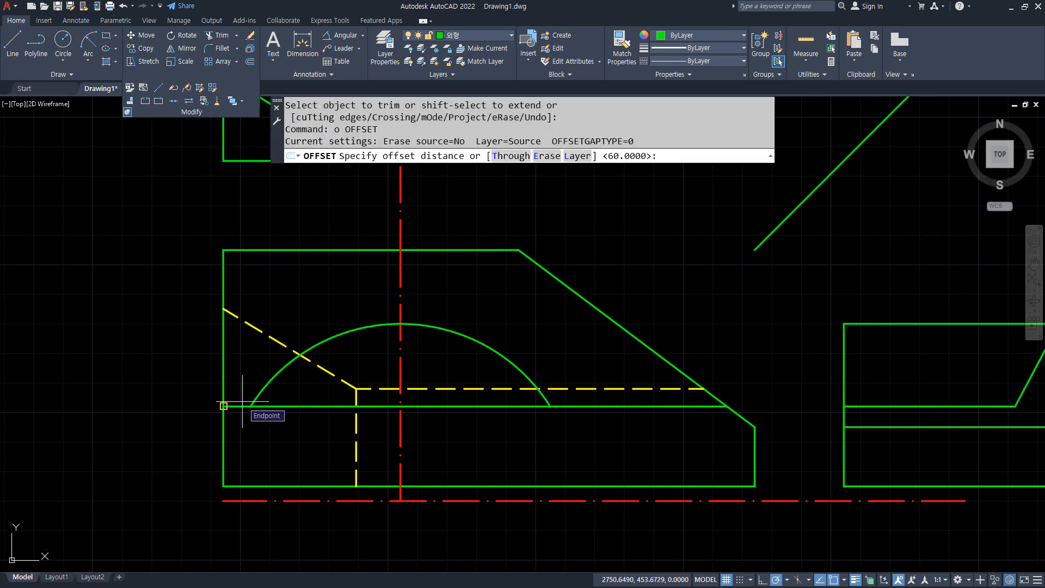
type("35")
key("Return")
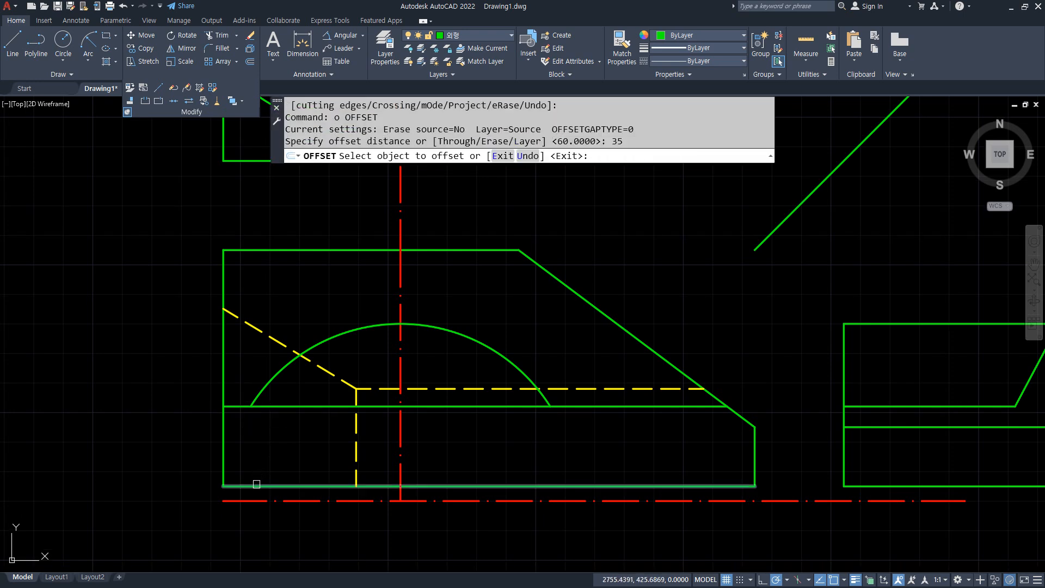
left_click(249, 481)
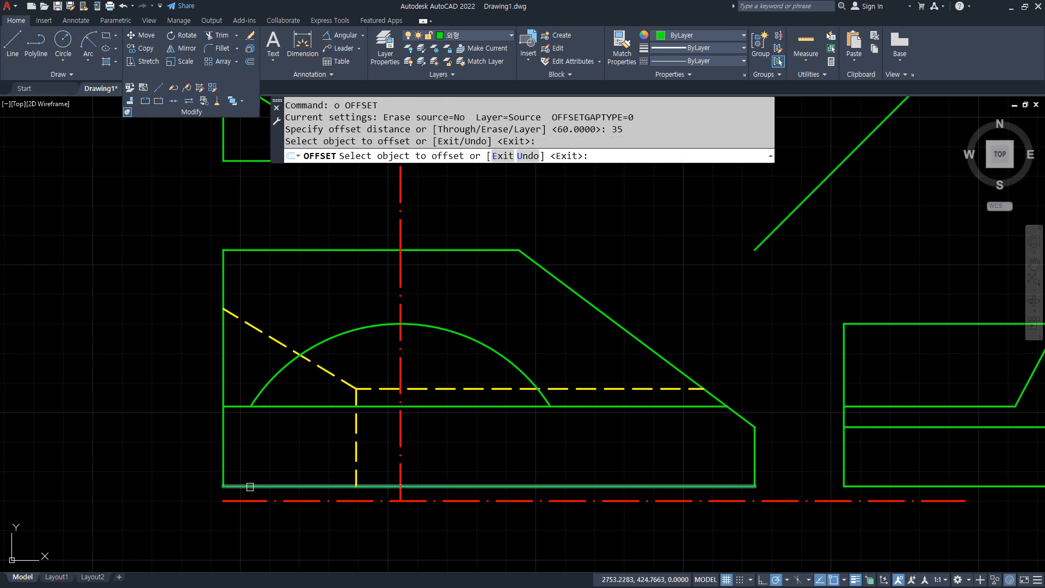
left_click(239, 485)
left_click(155, 384)
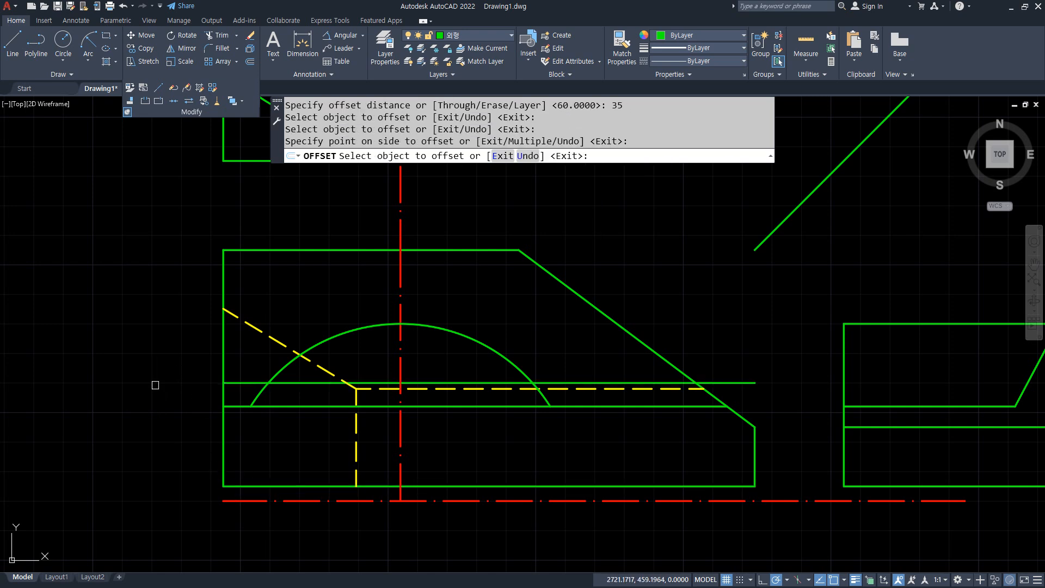
key("Return")
Fillet the front view's arc at radius 0 with the offset line on its left and the ledge line on its right
type("f")
key("Return")
left_click(282, 373)
left_click(243, 384)
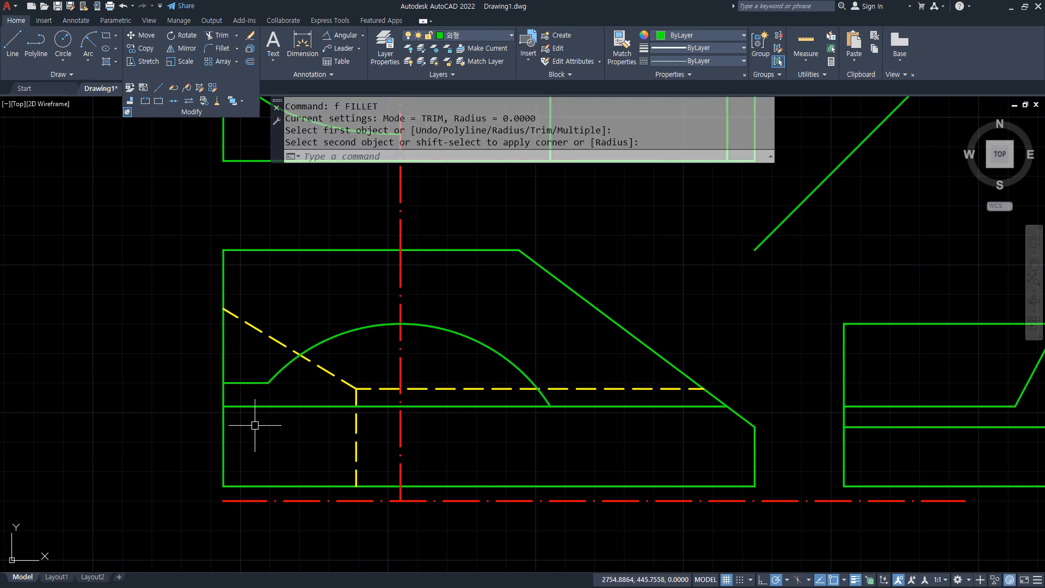
key("Return")
left_click(562, 406)
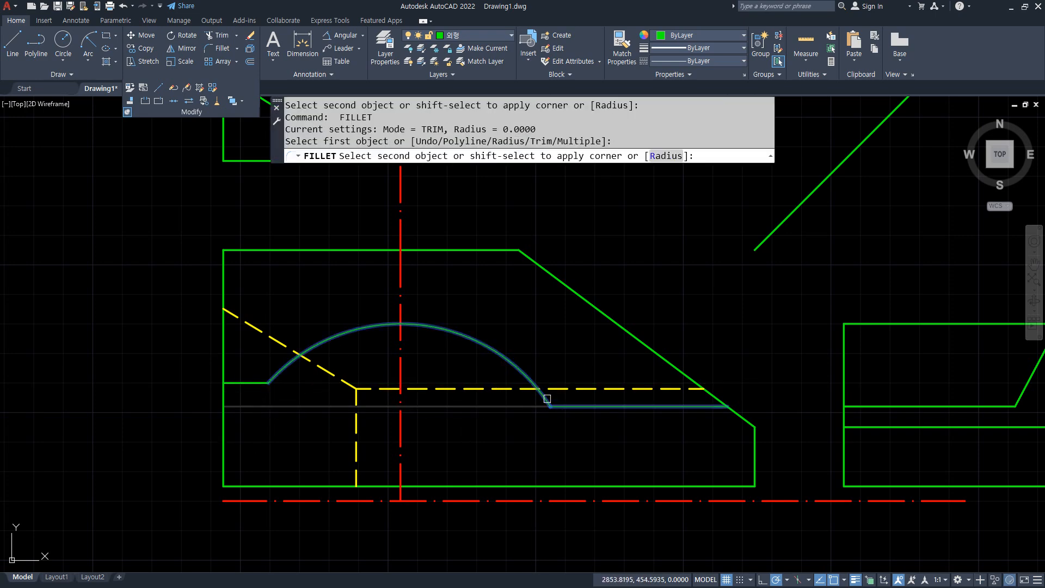
left_click(543, 397)
scroll(217, 412, "down", 4)
scroll(275, 333, "up", 4)
scroll(254, 445, "down", 1)
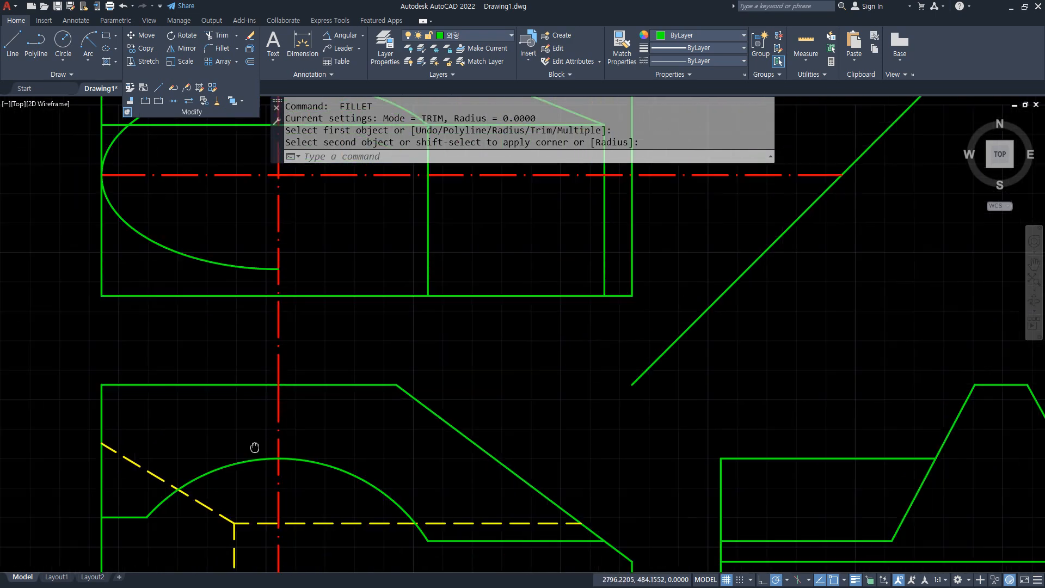
scroll(221, 488, "up", 1)
Draw a line from the front arc's left end up to the top view's ellipse and across to the left edge
type("l")
key("Return")
left_click(154, 536)
middle_click_drag(167, 273, 165, 349)
left_click(153, 205)
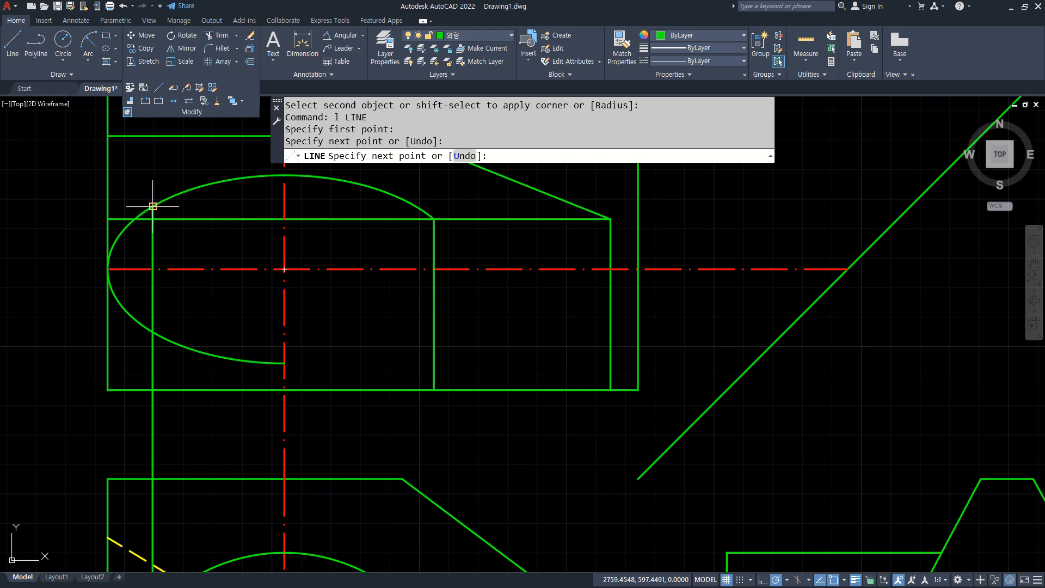
left_click(107, 206)
key("Return")
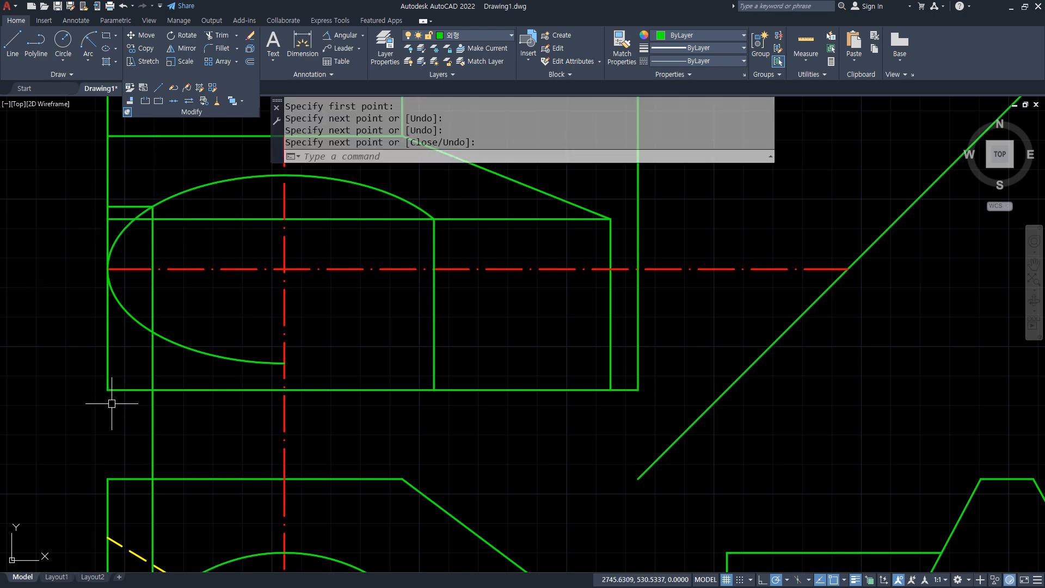
Fillet the ellipse's upper arc with the left vertical projection line at radius 0
mouse_move(179, 387)
middle_mouse_down()
mouse_move(184, 292)
mouse_move(185, 392)
middle_mouse_up()
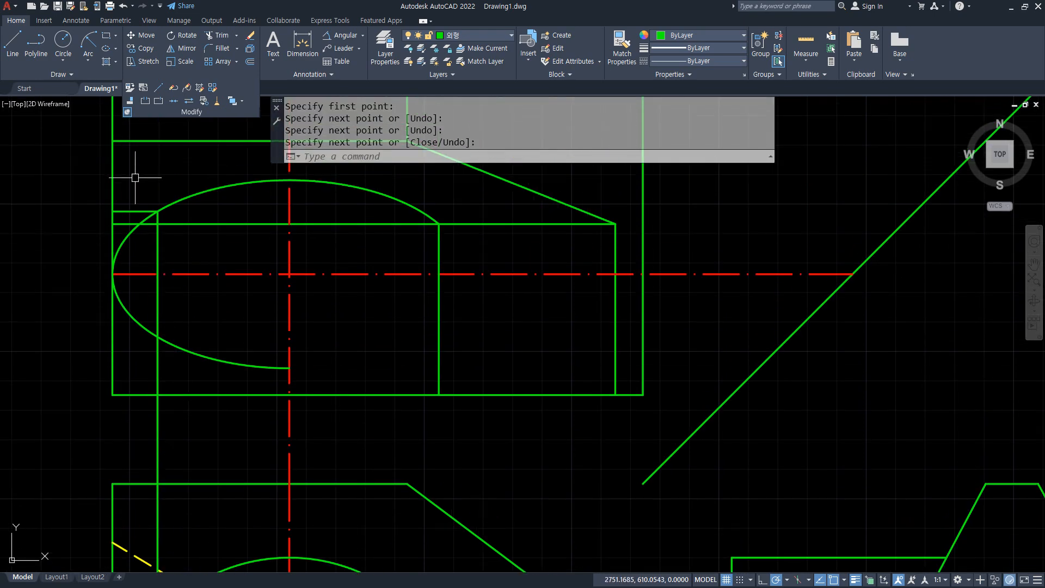
type("f")
key("Return")
left_click(163, 208)
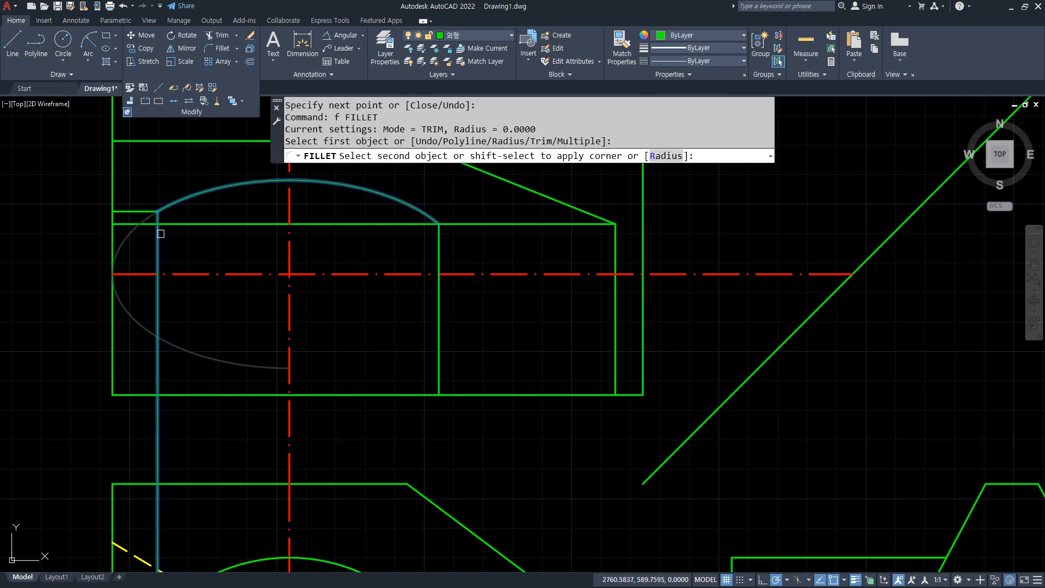
left_click(157, 230)
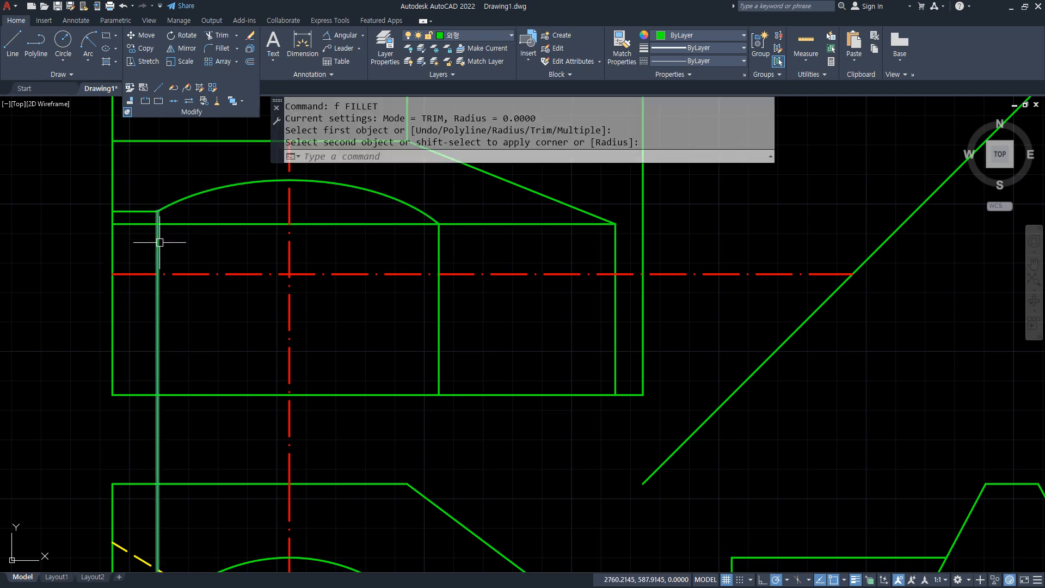
Trim away the top view's horizontal edge from the left edge to the arc's right end
type("tr")
key("Return")
left_click(131, 224)
key("Return")
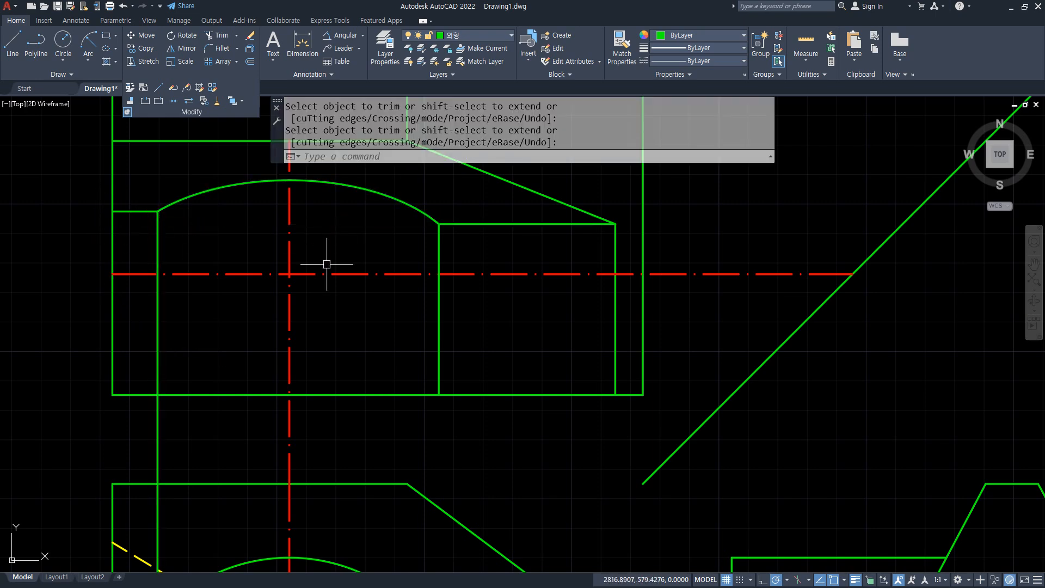
Trim the left vertical projection line below the top view and erase its remainder in the front view
scroll(254, 315, "down", 2)
type("tr")
key("Return")
left_click(194, 360)
left_click(194, 406)
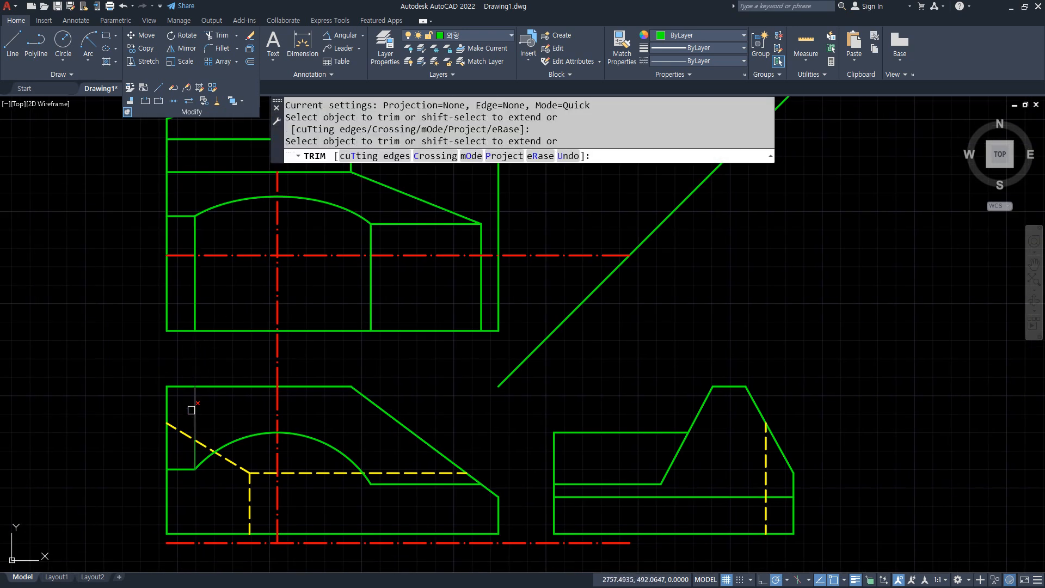
key("Return")
type("e")
key("Return")
Draw a horizontal line from the front arc's left end across to the side view's slanted edge
middle_click_drag(216, 401, 210, 358)
type("l")
key("Return")
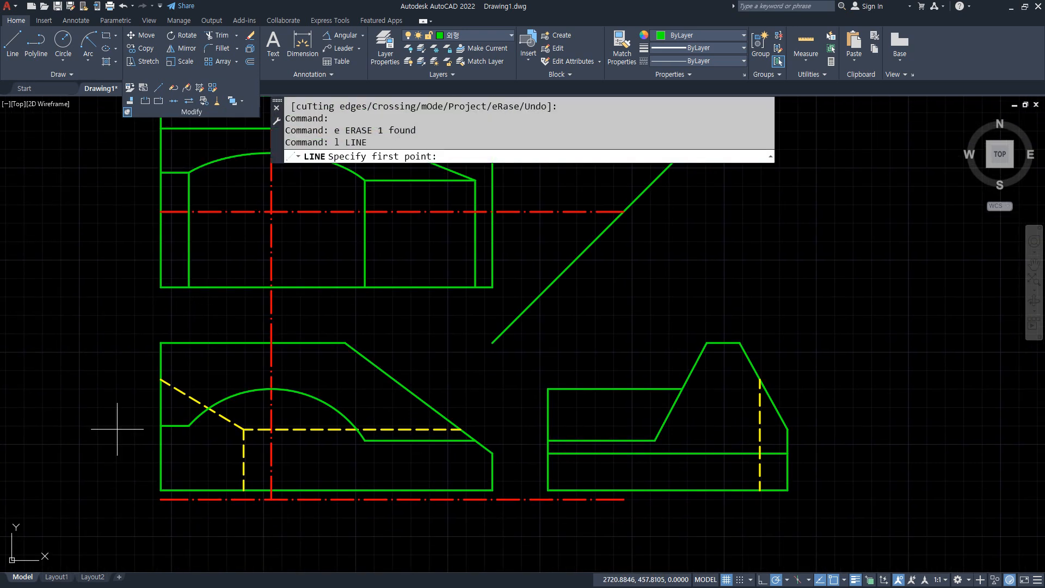
left_click(189, 425)
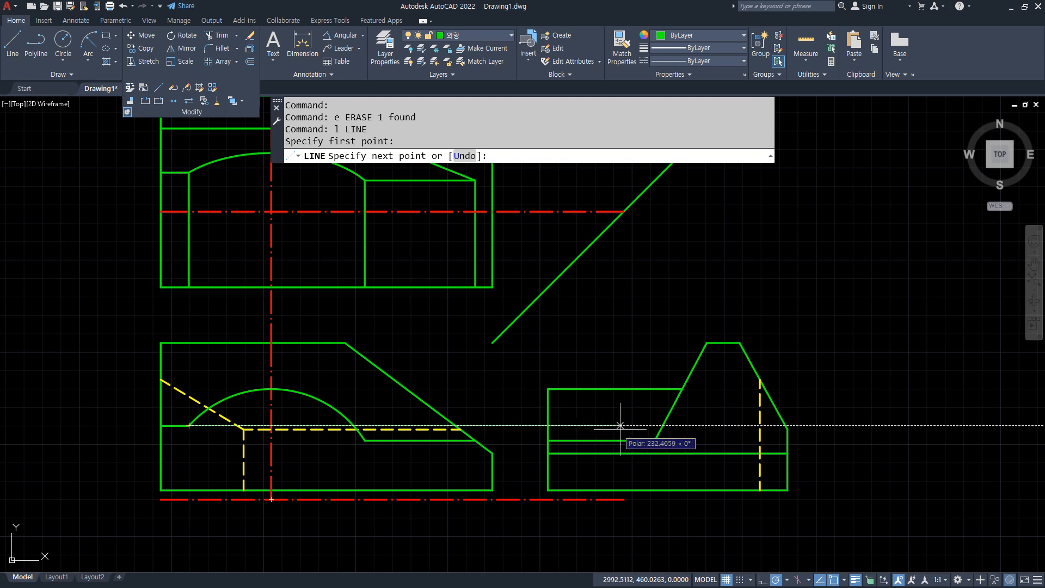
left_click(661, 425)
key("Return")
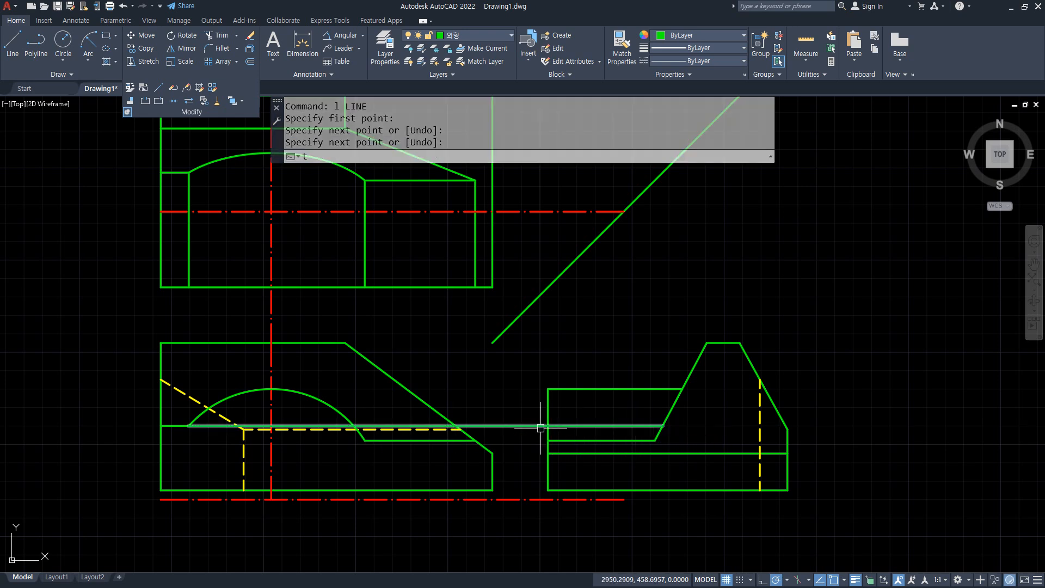
Trim the horizontal line between the front and side views and erase its leftover in the front view
type("tr")
key("Return")
left_click(497, 427)
key("Return")
left_click(209, 424)
type("e")
key("Return")
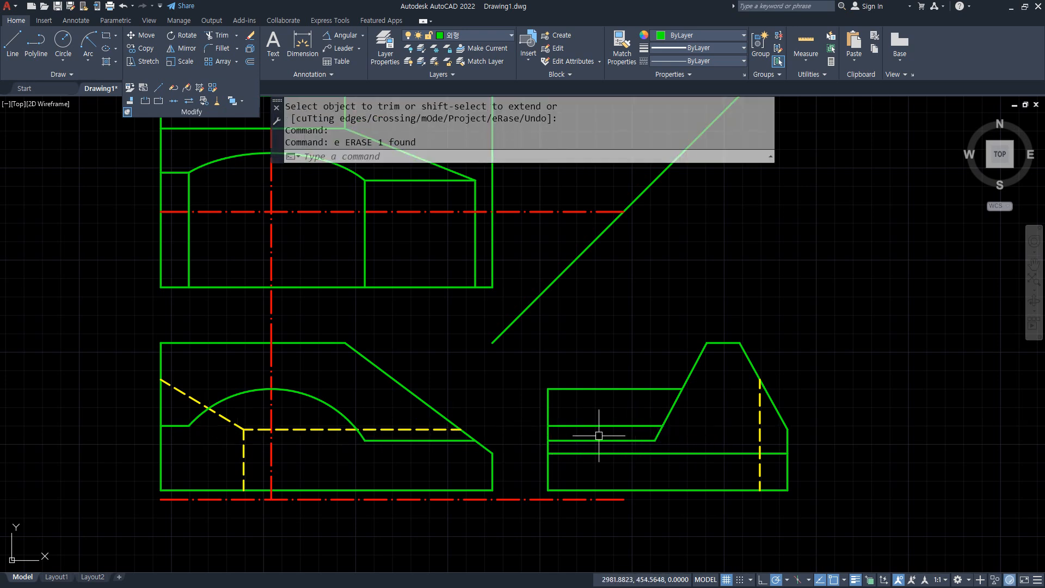
Match the side view's new horizontal line to the front view's yellow hidden line
type("ma")
key("Return")
left_click(430, 430)
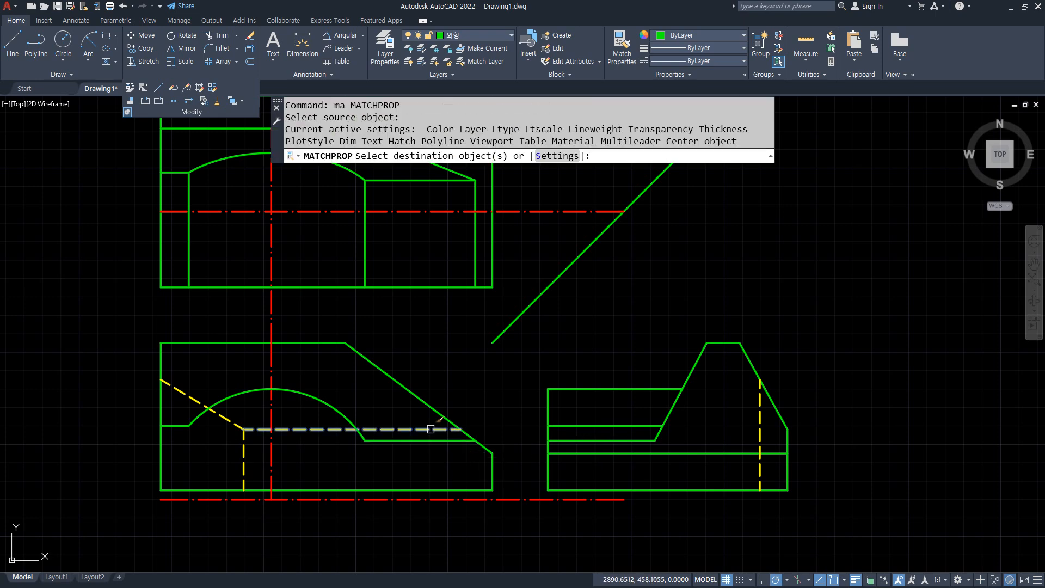
left_click(577, 425)
key("Return")
Draw a projection line from the side view's horizontal hidden line end up to the 45° line and across to the top view arc's left end
type("l")
key("Return")
middle_click_drag(664, 475, 650, 517)
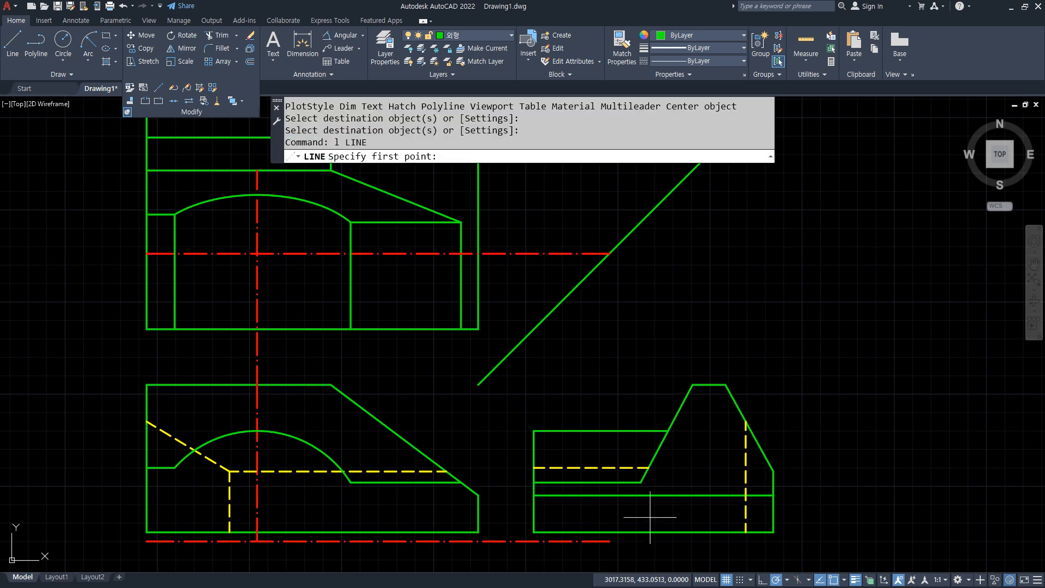
left_click(648, 467)
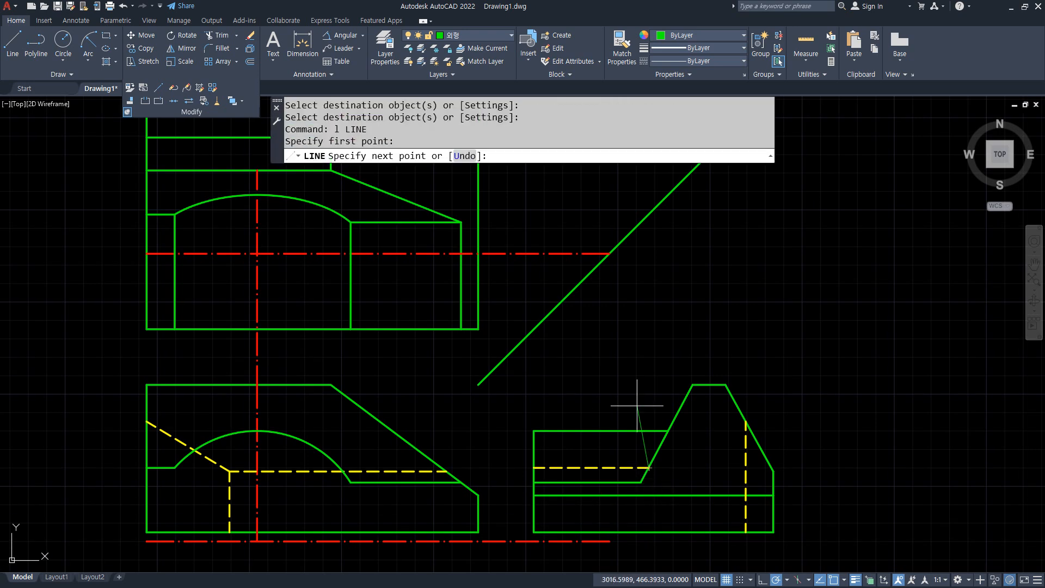
left_click(648, 213)
left_click(175, 214)
key("Return")
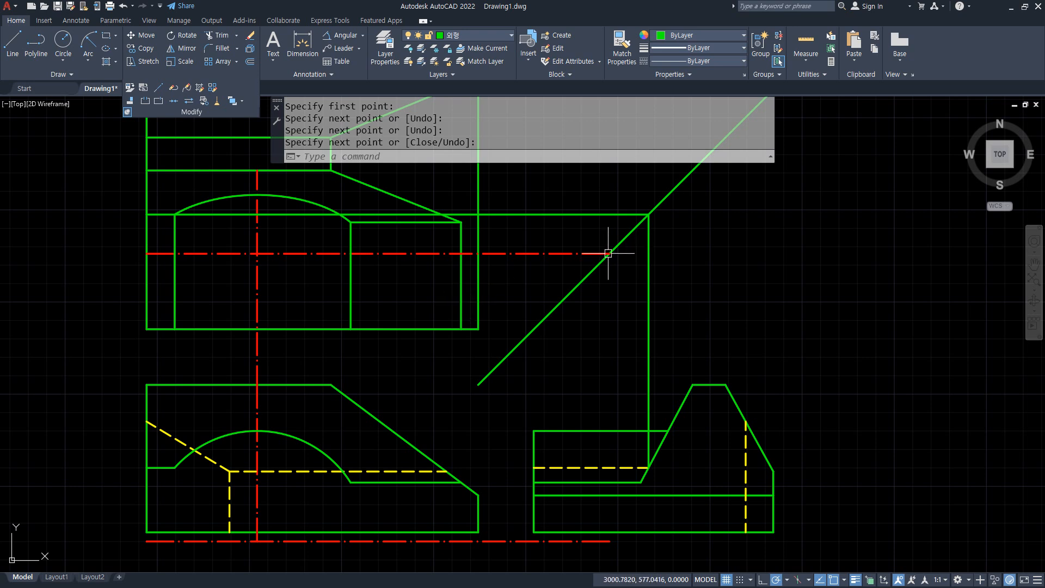
Erase the two projection lines running from the side view up to the 45° line and across to the top view
left_click(647, 269)
left_click(588, 205)
left_click(576, 219)
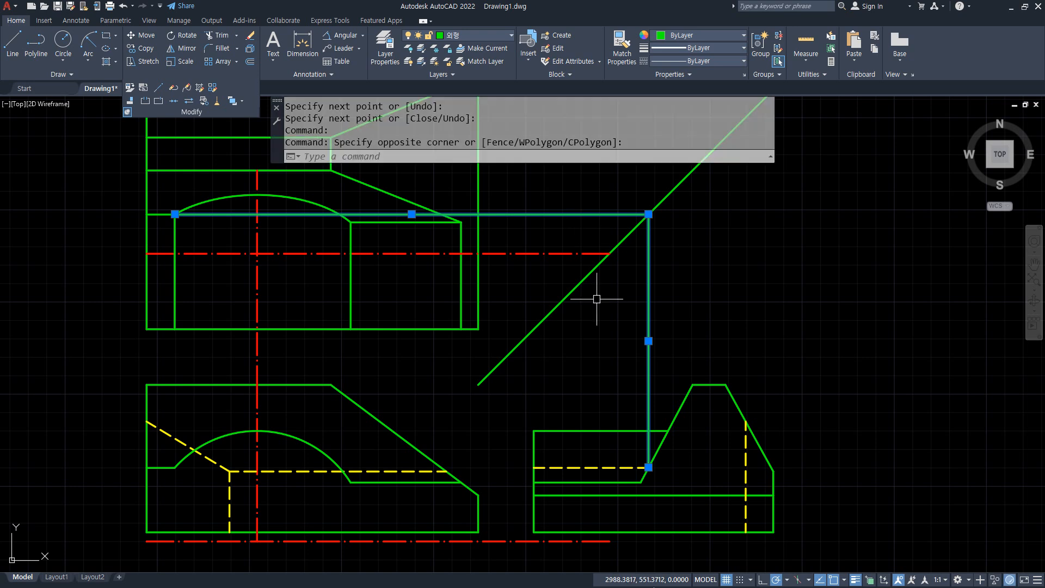
type("e")
key("Return")
Offset the front view's short horizontal edge beside the arc's left end 11 upward
middle_click_drag(412, 496, 412, 486)
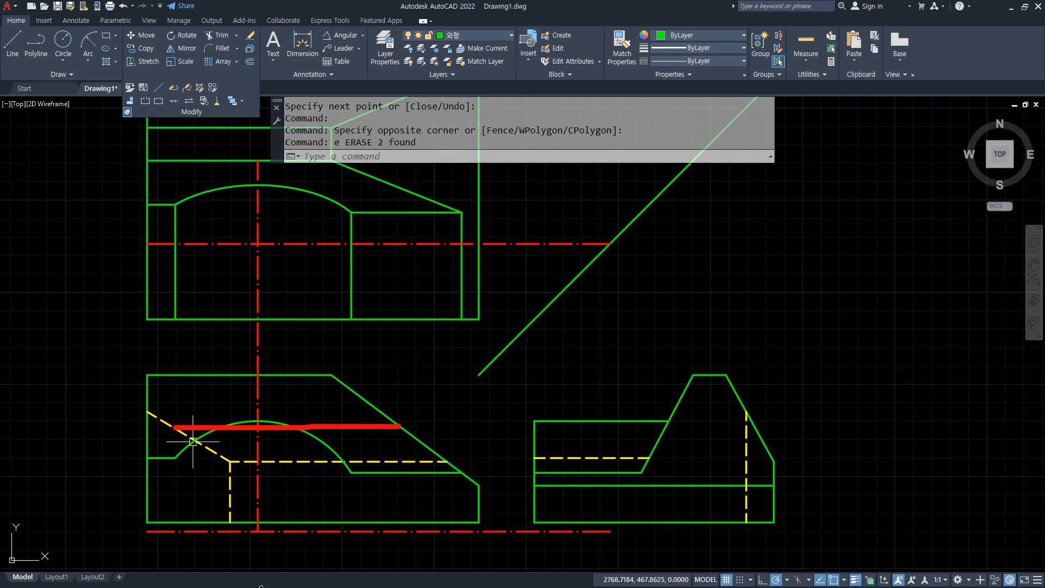
scroll(169, 493, "up", 2)
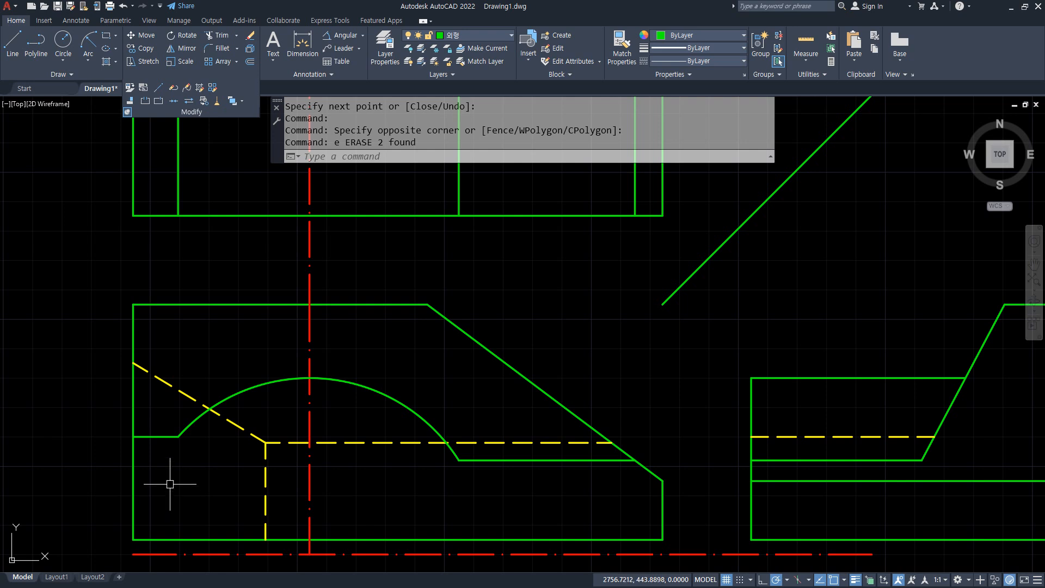
type("o")
key("Return")
type("11")
key("Return")
left_click(159, 436)
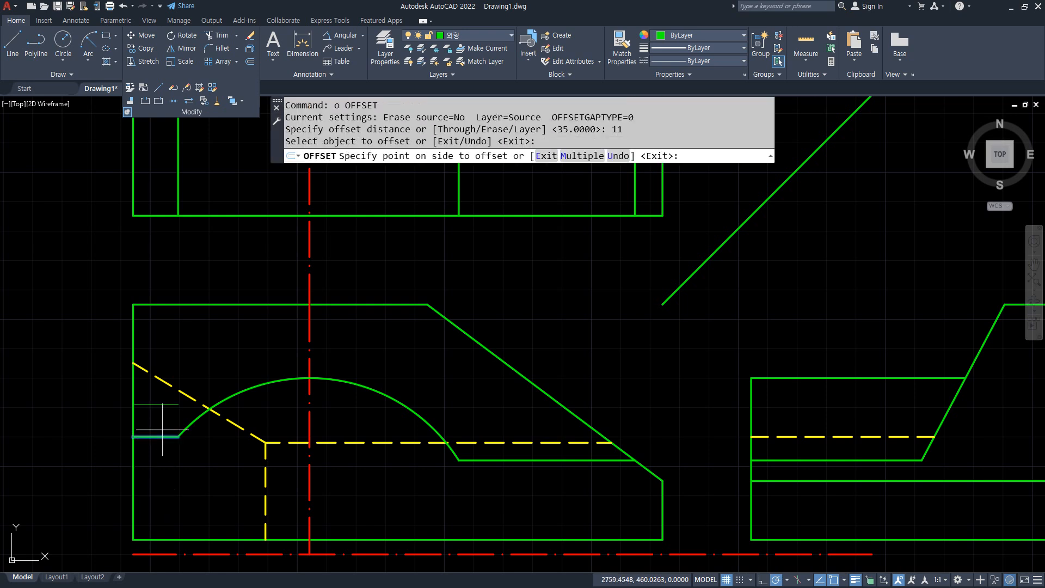
left_click(163, 408)
Extend the offset line across the front view to the right side of the arc
type("ex")
key("Return")
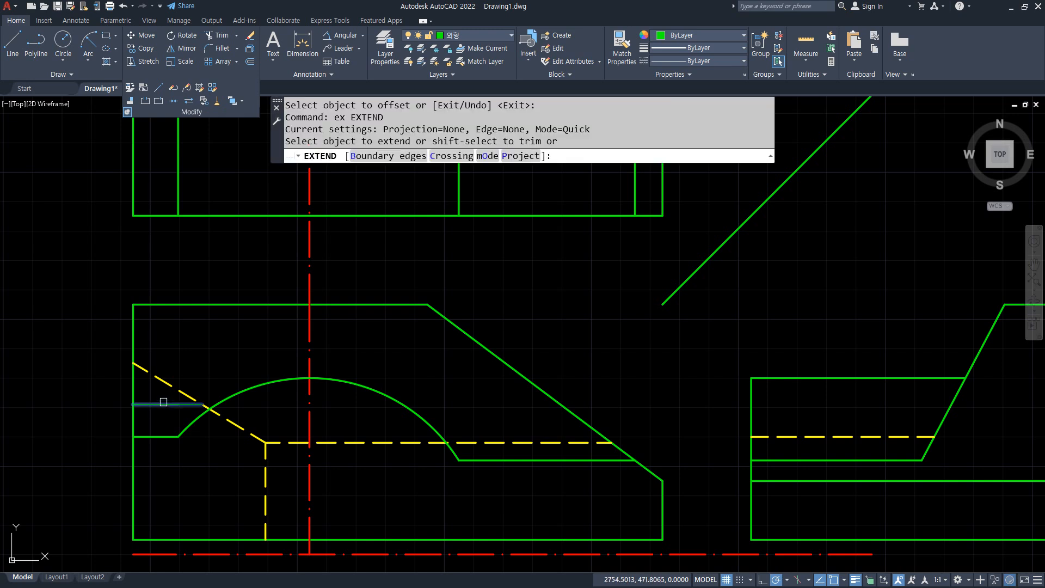
left_click(164, 402)
left_click(167, 401)
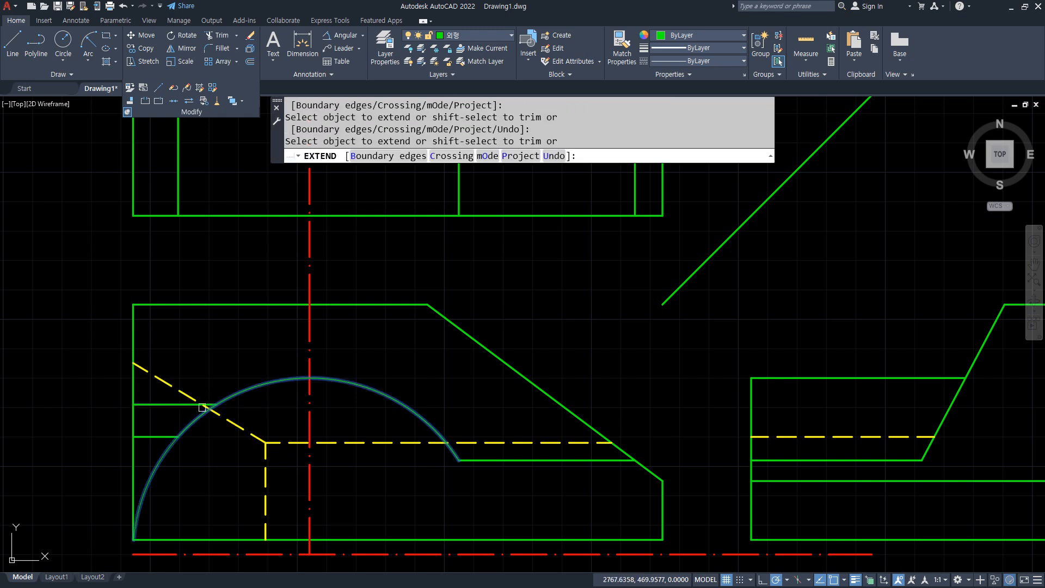
left_click(186, 404)
key("Escape")
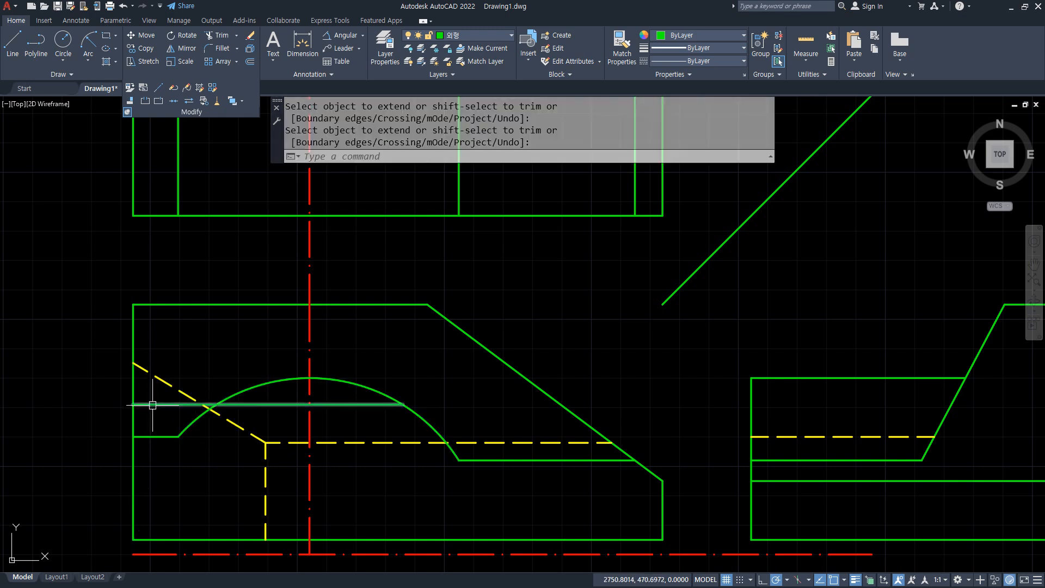
Offset the front view's vertical centerline 15 to both sides
type("o")
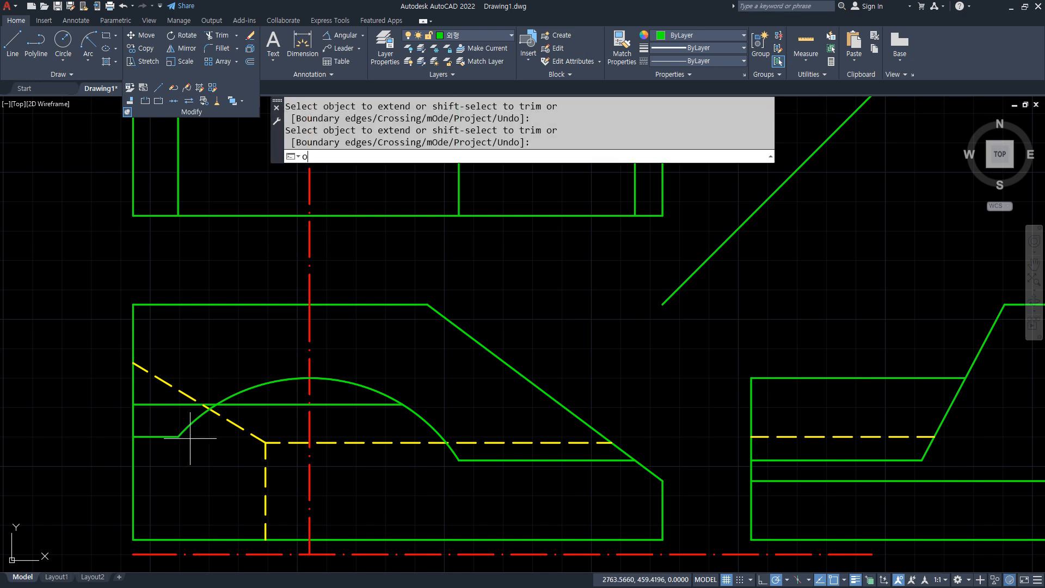
key("Return")
type("15")
key("Return")
left_click(309, 391)
left_click(341, 392)
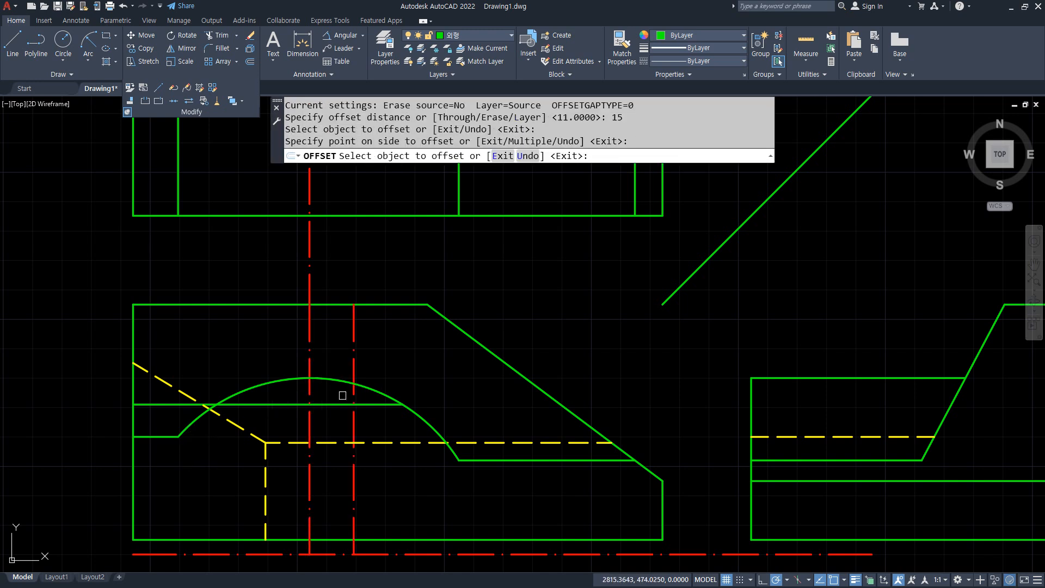
left_click(310, 304)
left_click(287, 390)
key("Return")
Match both offset centerlines to the properties of the green arc
type("ma")
key("Return")
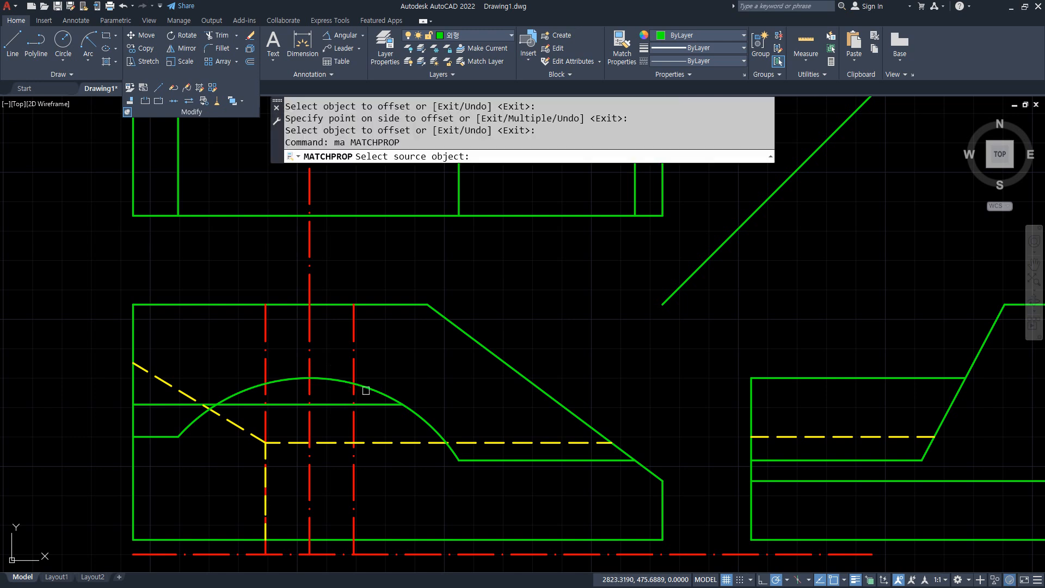
left_click(348, 382)
left_click(354, 393)
left_click(265, 393)
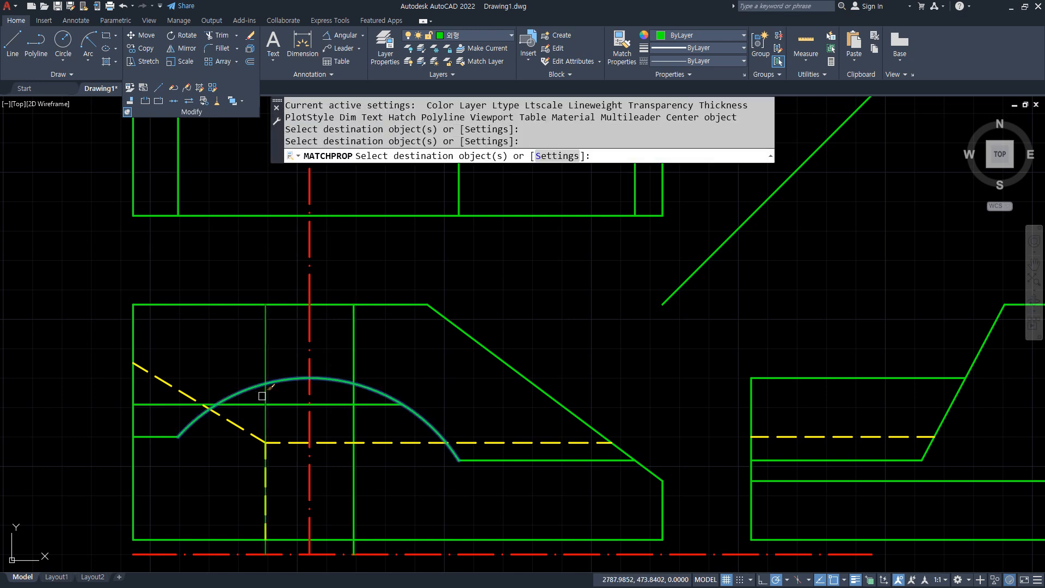
key("Return")
Trim the arc pieces just outside the two vertical lines and part of the horizontal line between them
type("tr")
key("Return")
left_click(371, 389)
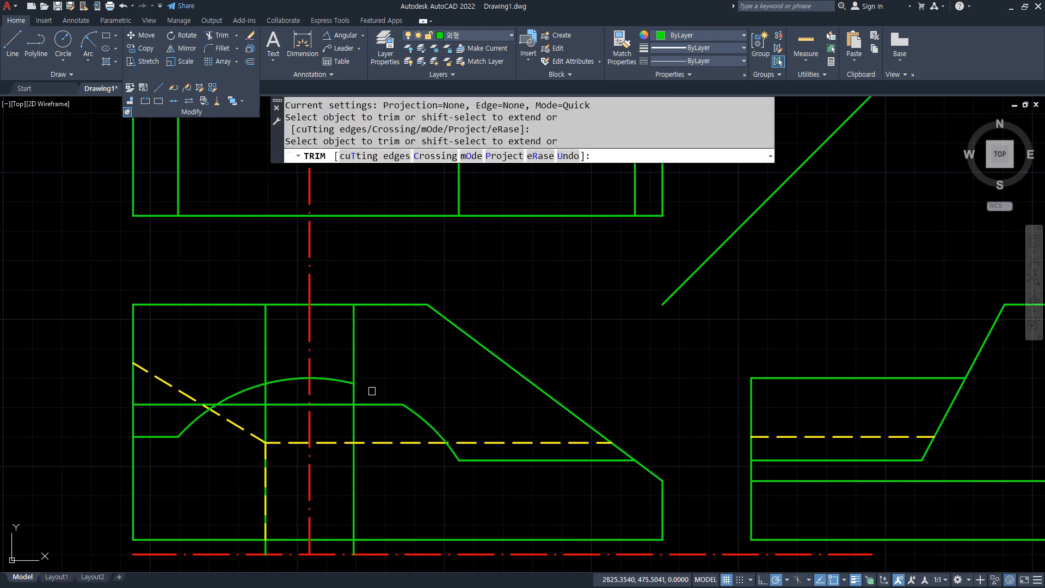
left_click(244, 389)
left_click(287, 405)
key("Return")
Close the raised section's corners with zero-radius fillets between the two vertical lines, the arc top and the horizontal lines
type("f")
key("Return")
left_click(353, 404)
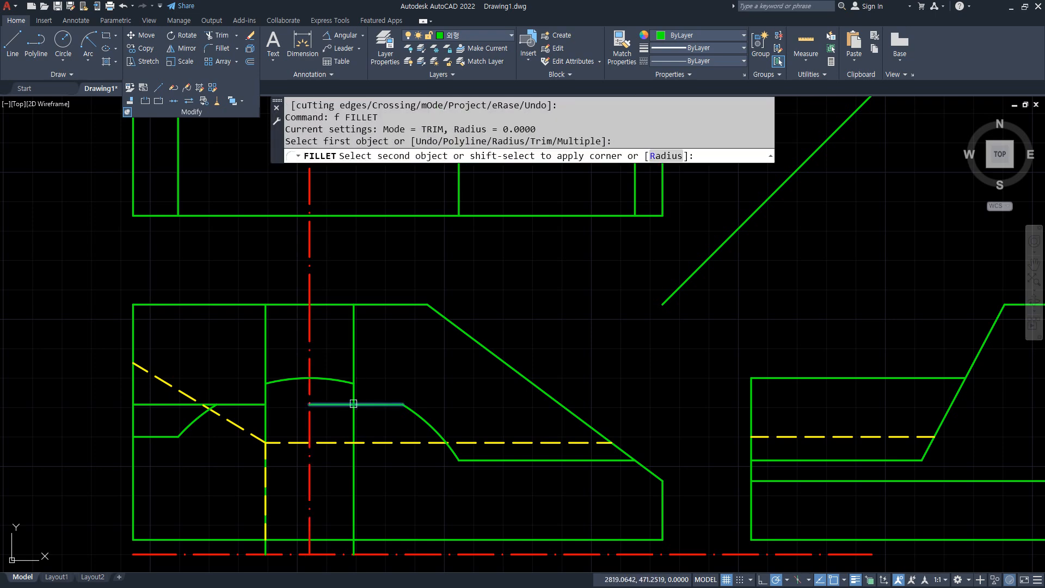
left_click(353, 396)
key("Return")
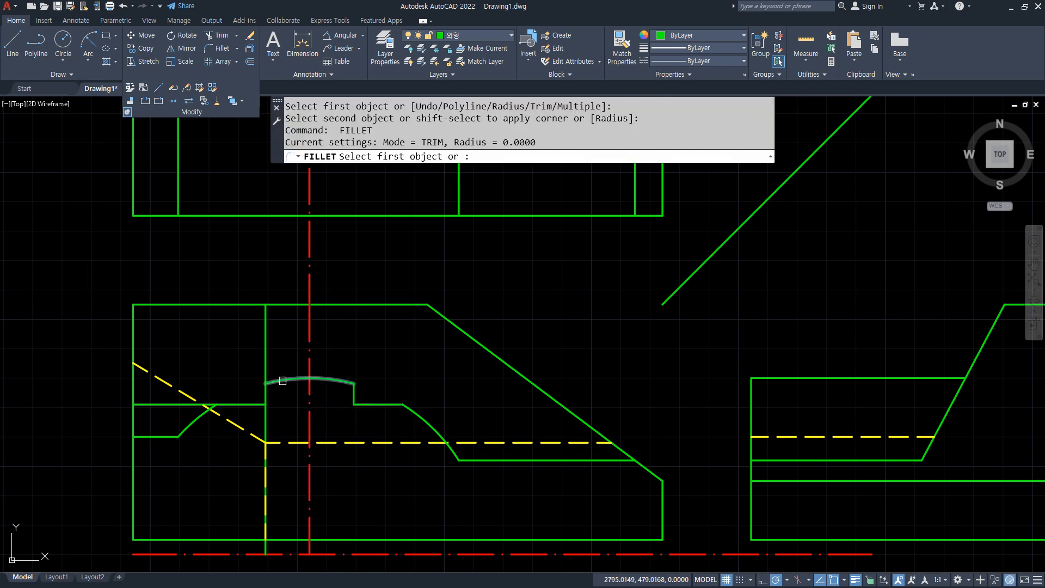
left_click(283, 381)
left_click(265, 392)
key("Return")
left_click(265, 393)
left_click(261, 404)
Try a fillet between the left horizontal line and the left arc piece, and undo it
key("Return")
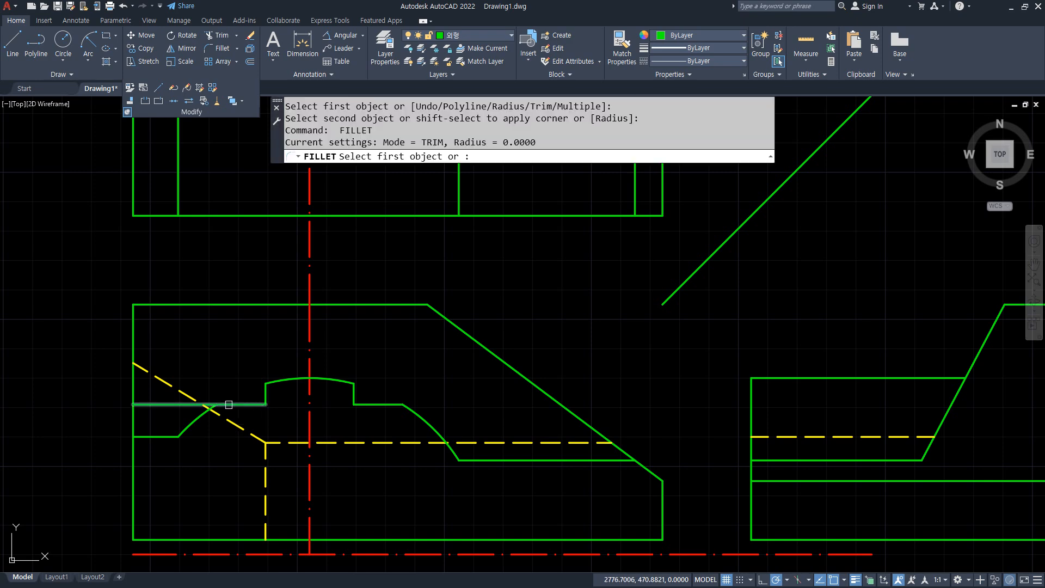
left_click(228, 404)
left_click(191, 422)
key("ctrl+z")
Fillet the left horizontal line with the upper end of the left arc piece at radius 0
scroll(219, 406, "up", 4)
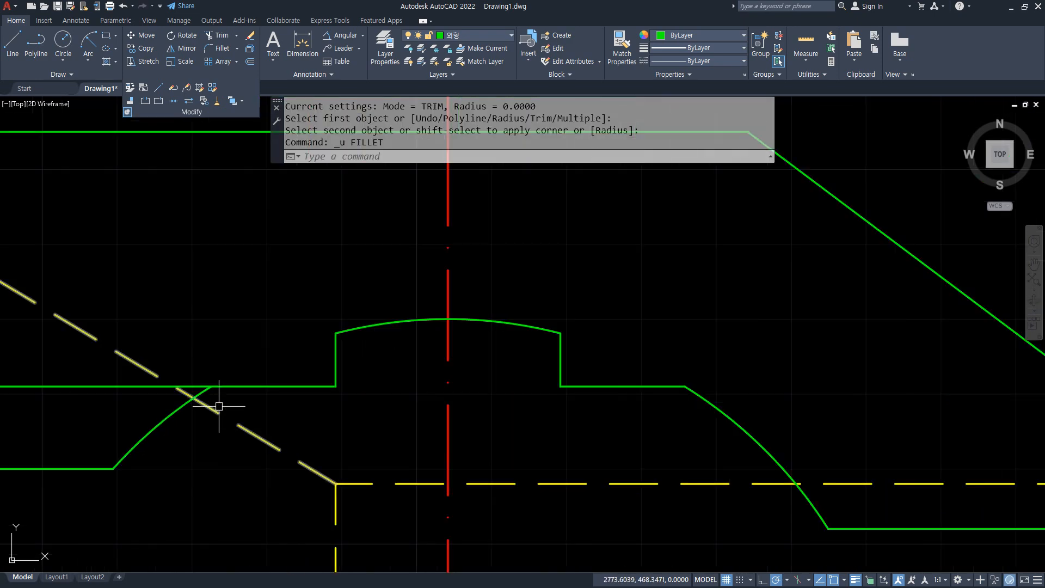
type("f")
key("Return")
left_click(219, 387)
left_click(198, 396)
Project the raised section's upper right corner across to the side view's slanted edge and erase the segment outside the side view
scroll(288, 453, "down", 4)
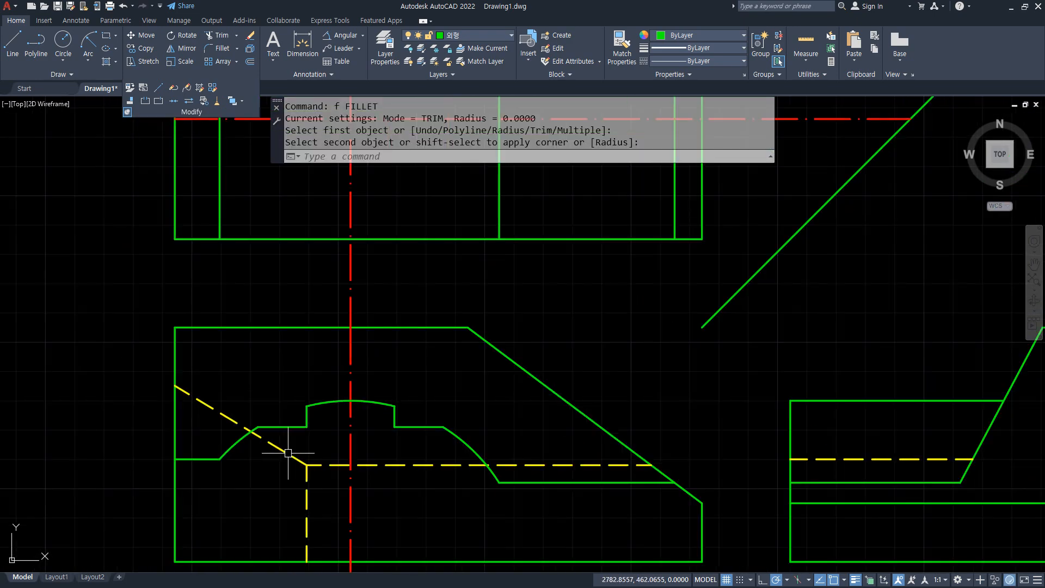
middle_click_drag(466, 430, 363, 410)
type("l")
key("Return")
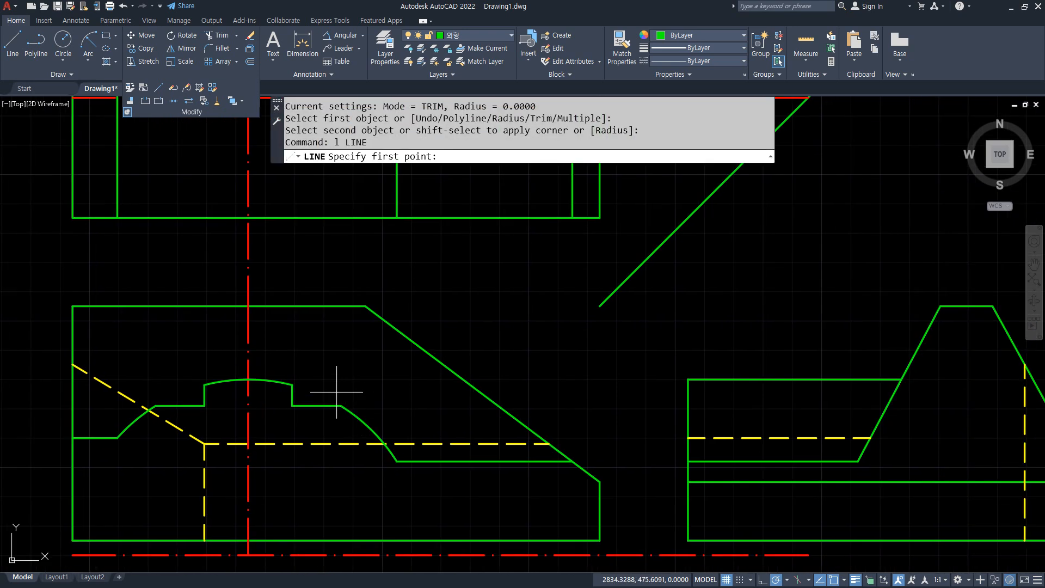
left_click(292, 384)
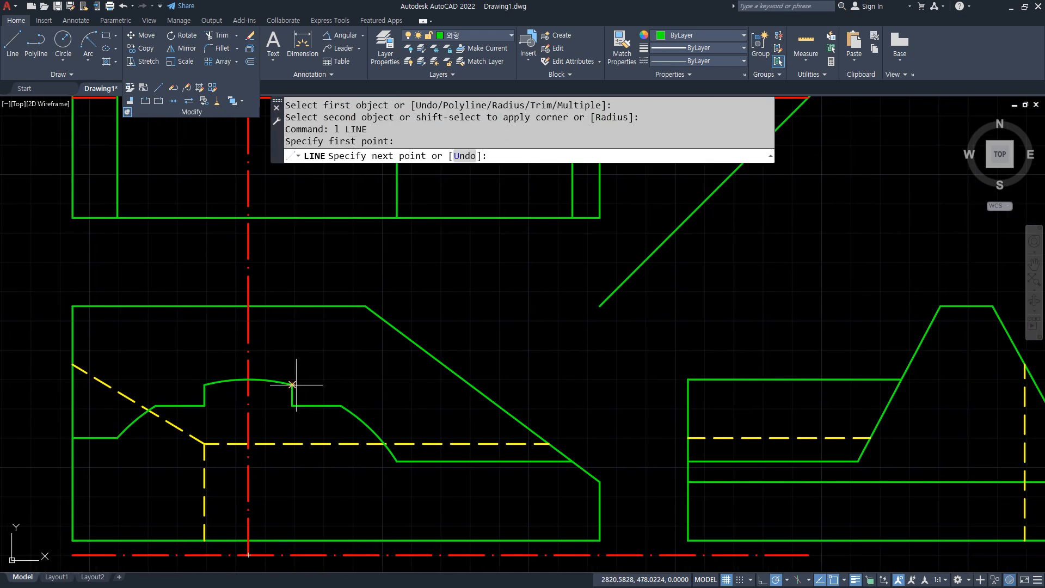
left_click(688, 384)
left_click(896, 385)
key("Return")
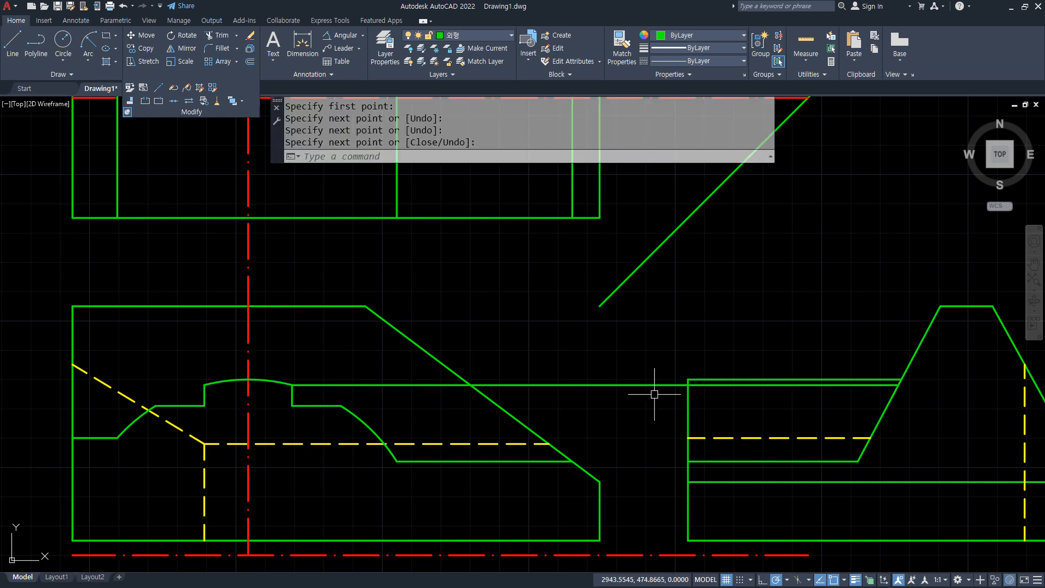
left_click(635, 385)
type("e")
key("Return")
Project the right shoulder's arc corner across to the side view's slanted edge and erase the segment outside the side view
type("l")
key("Return")
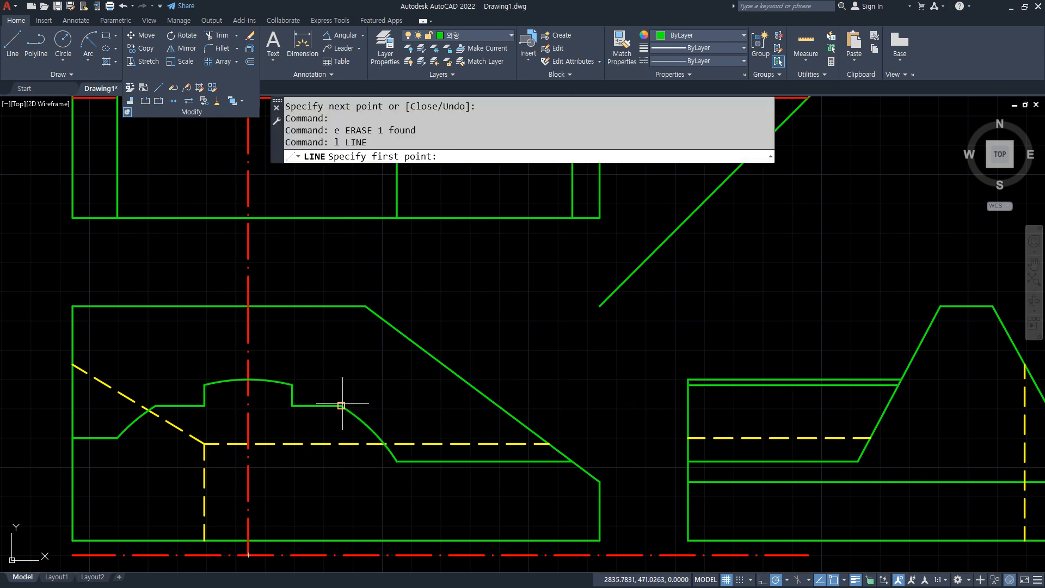
left_click(341, 406)
left_click(688, 406)
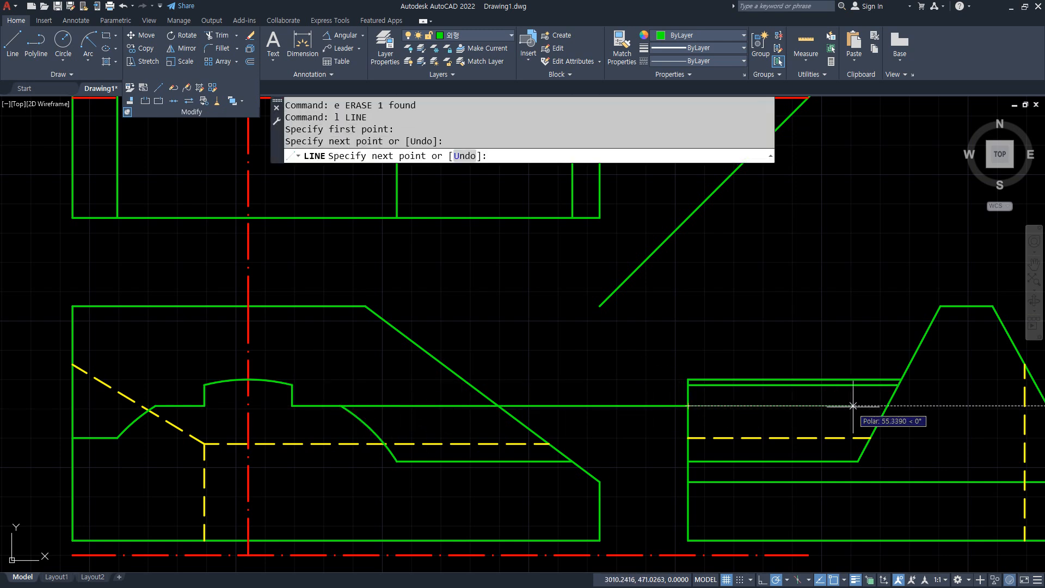
left_click(884, 405)
key("Return")
left_click(618, 411)
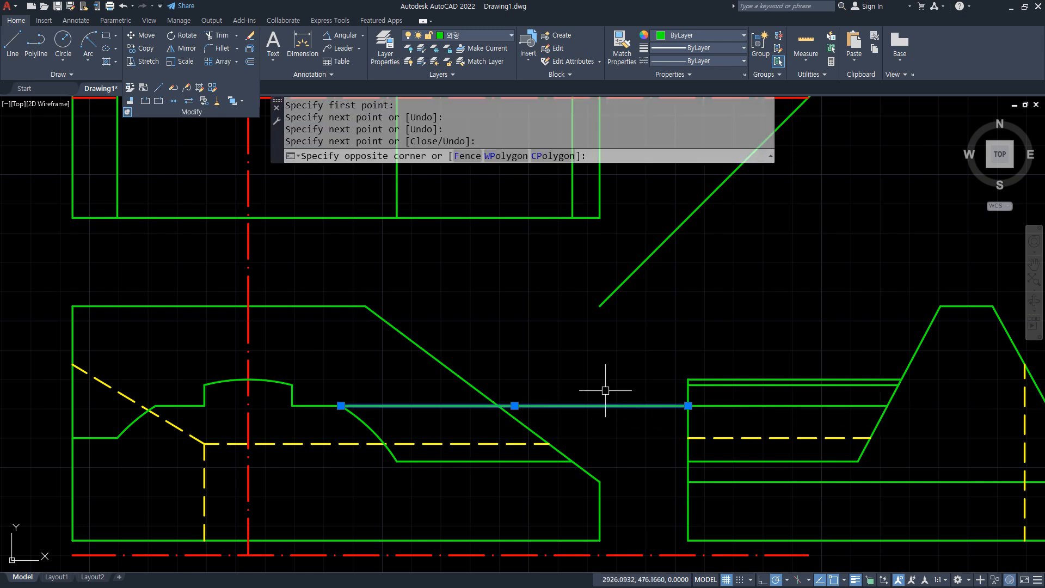
left_click(607, 385)
type("e")
key("Return")
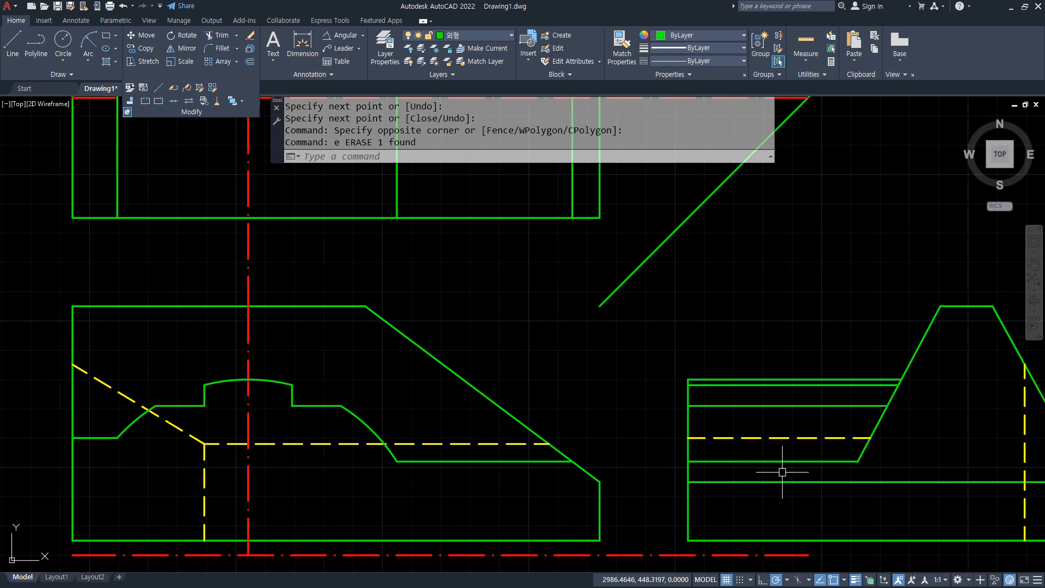
Draw vertical projection lines from the front view's raised left corner and left shoulder end up to the top view's arc
scroll(486, 409, "down", 2)
middle_click_drag(271, 329, 222, 417)
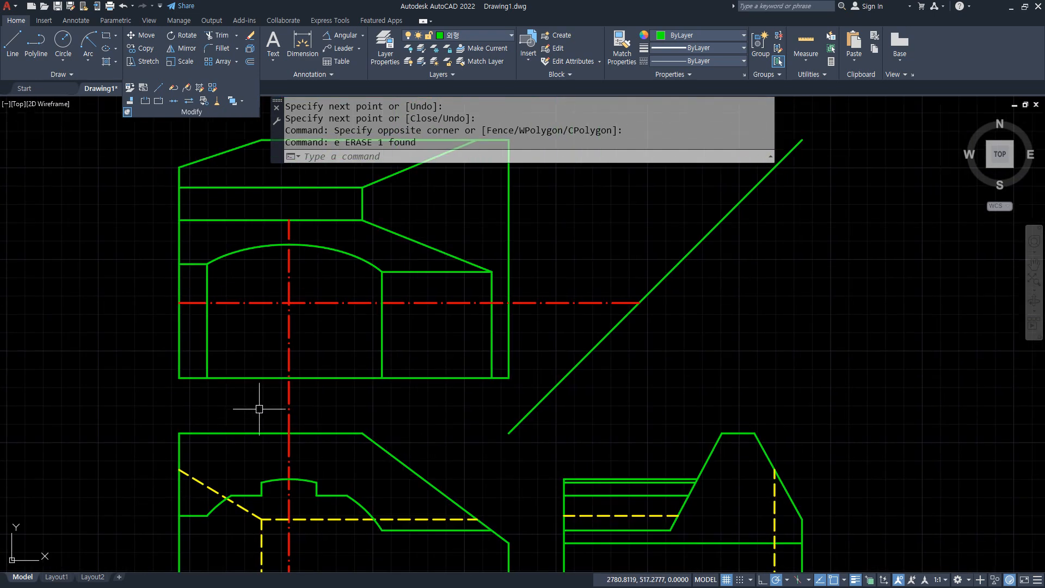
type("l")
key("Return")
left_click(261, 482)
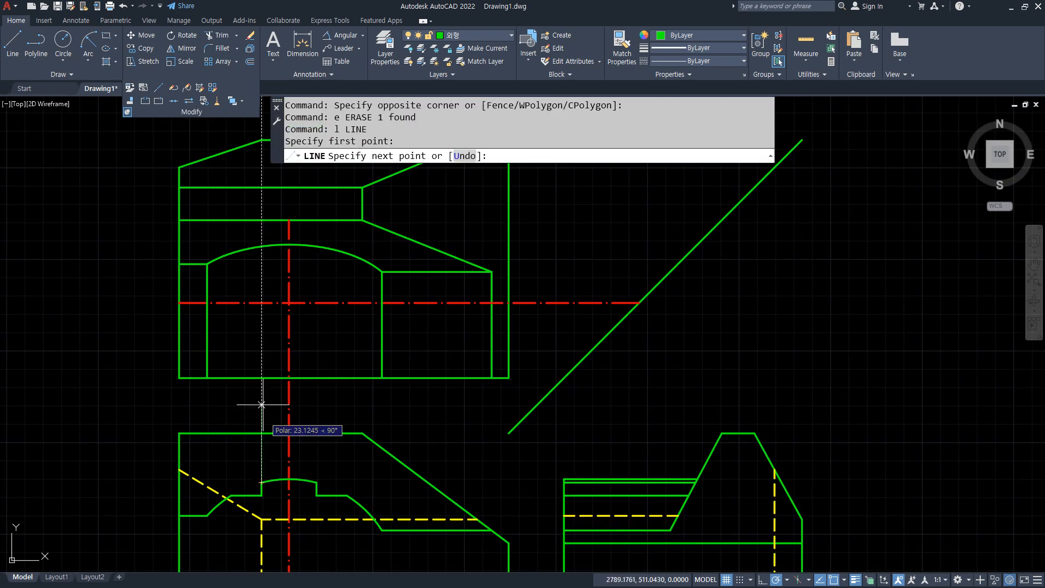
left_click(262, 247)
key("Return")
key("Return")
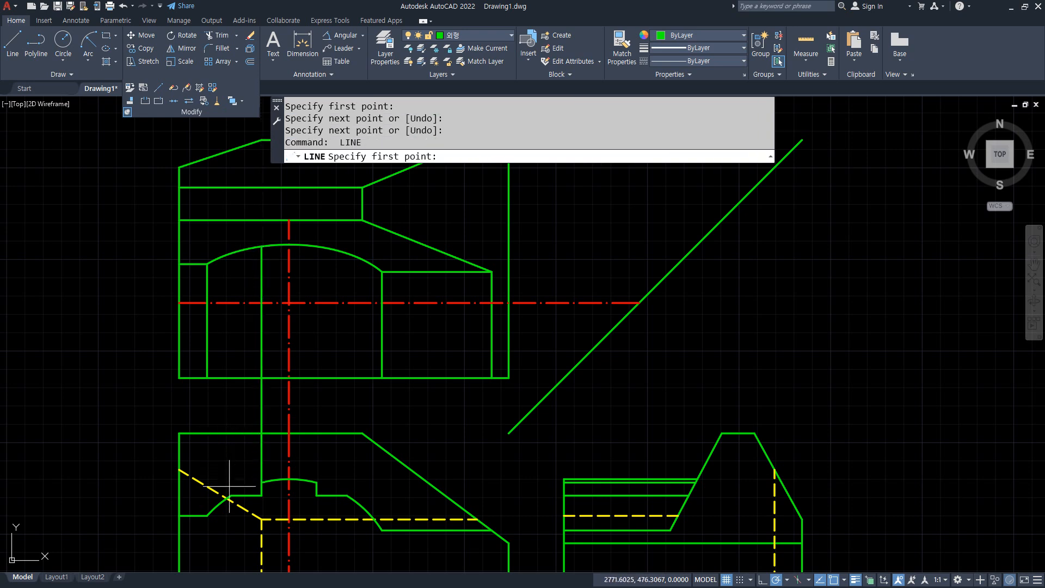
left_click(230, 495)
left_click(231, 253)
key("Return")
Draw vertical projection lines from the front view's raised right corner and right shoulder end up to the top view's arc
key("Return")
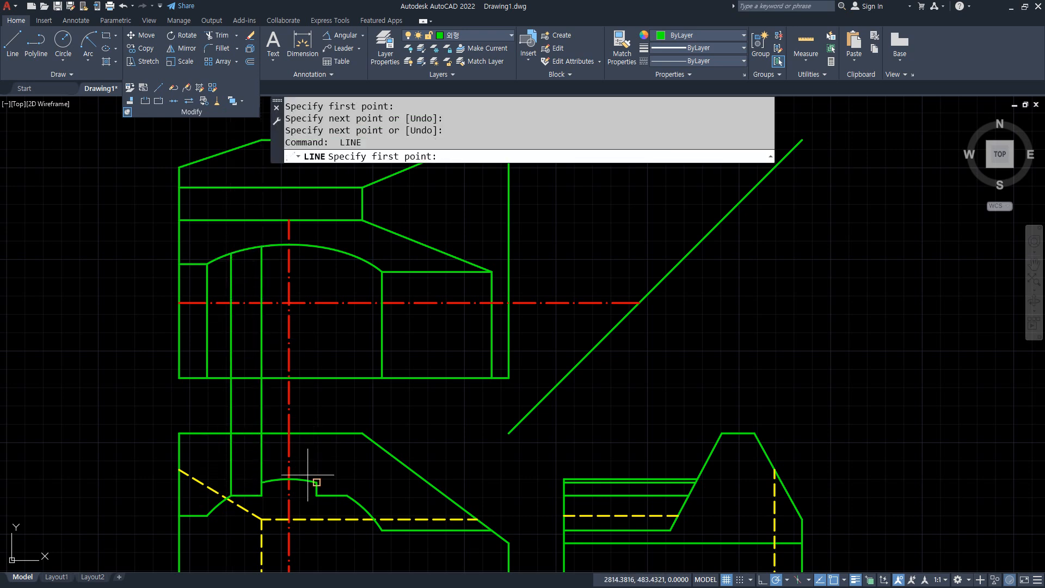
left_click(316, 482)
left_click(316, 246)
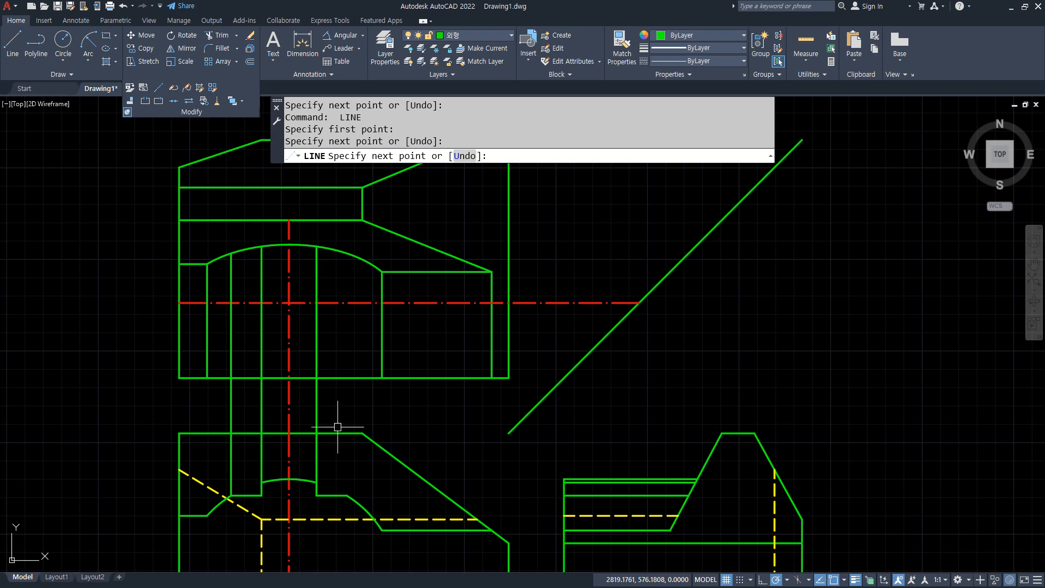
key("Return")
key("Return")
left_click(347, 495)
left_click(346, 254)
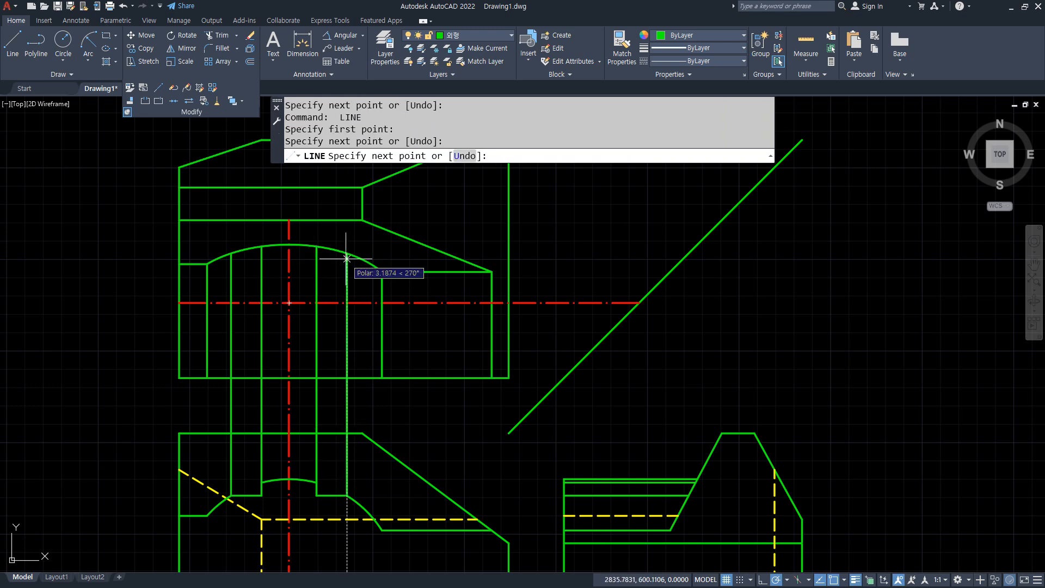
key("Return")
Trim the vertical lines in the gap between the top and front views with a fence
type("tr")
key("Return")
left_click(361, 397)
left_click(164, 397)
key("Return")
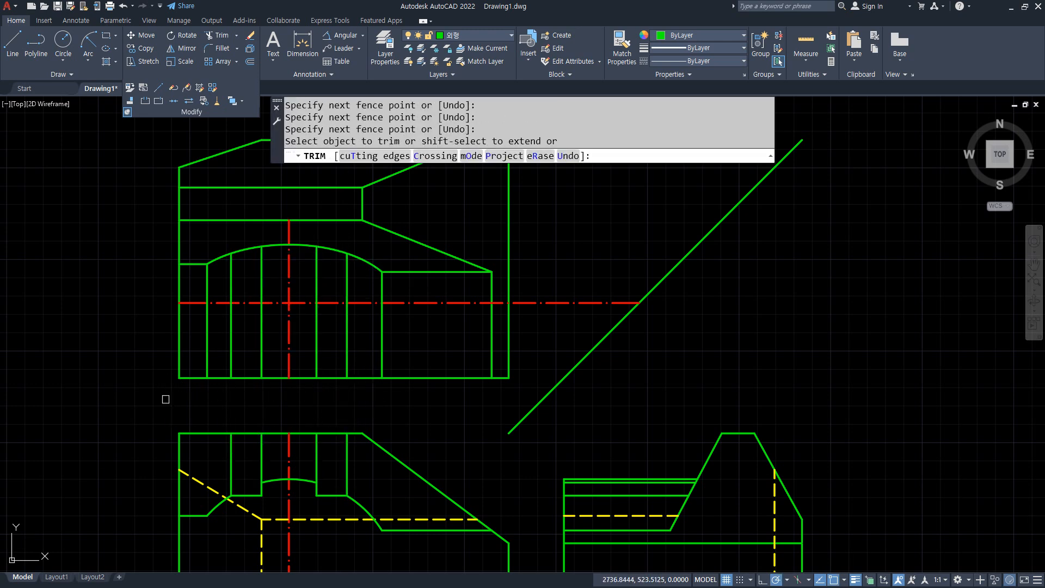
key("Escape")
Erase the four leftover vertical projection segments in the front view
left_click(357, 474)
left_click(313, 455)
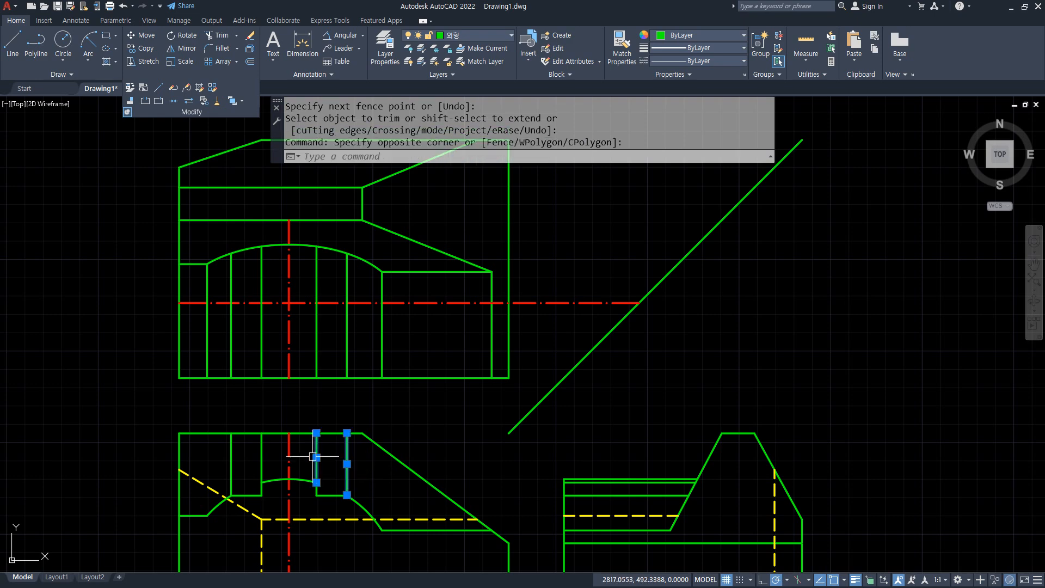
left_click(264, 457)
left_click(232, 457)
type("e")
key("Return")
Draw a horizontal line in the top view from the right shoulder line's end on the arc to the neighbouring inner vertical line
scroll(256, 280, "up", 2)
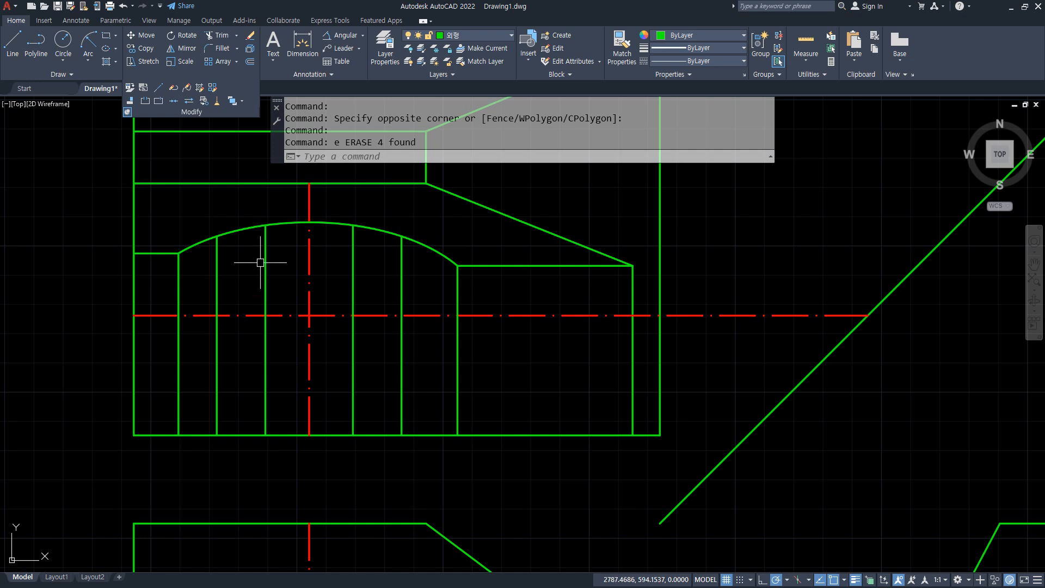
middle_click_drag(295, 236, 298, 270)
type("l")
key("Return")
left_click(407, 272)
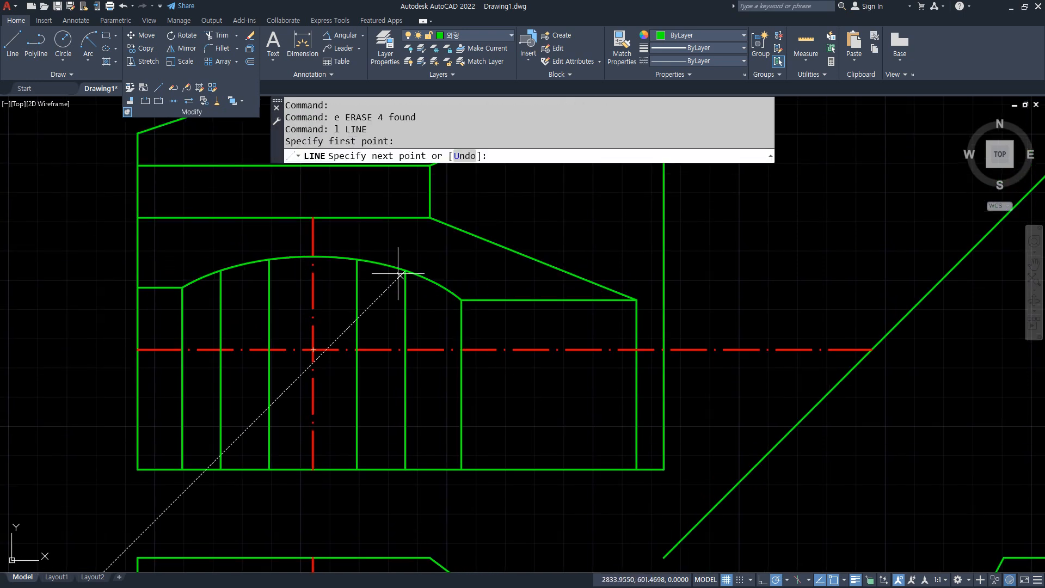
left_click(356, 270)
key("Return")
key("Return")
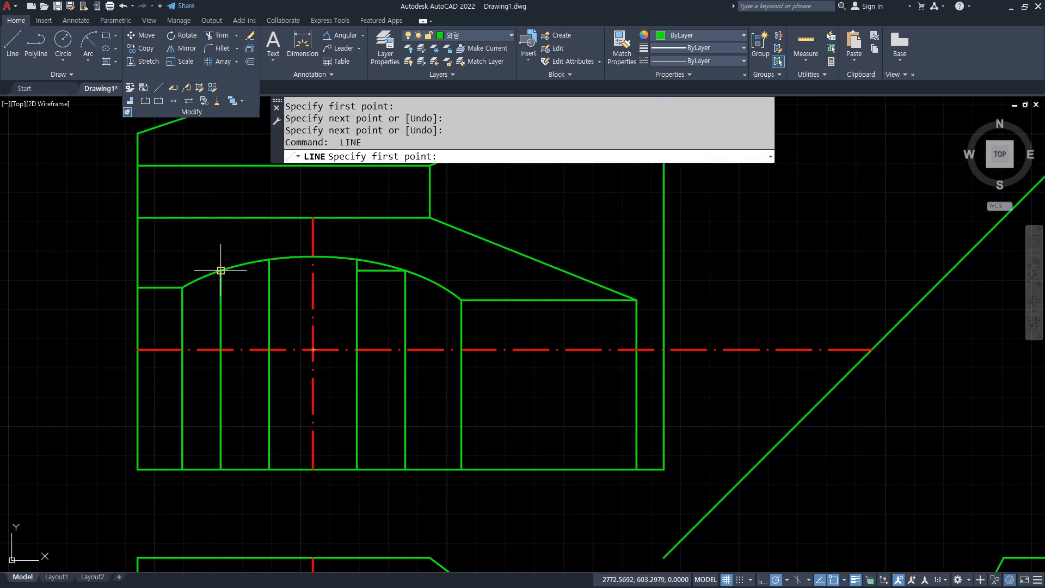
Draw a horizontal line in the top view from the left shoulder line's end on the arc to the neighbouring inner vertical line
left_click(221, 270)
left_click(269, 270)
key("Return")
Trim the two arc pieces above the short horizontal shoulder lines in the top view
type("tr TRIM")
key("Return")
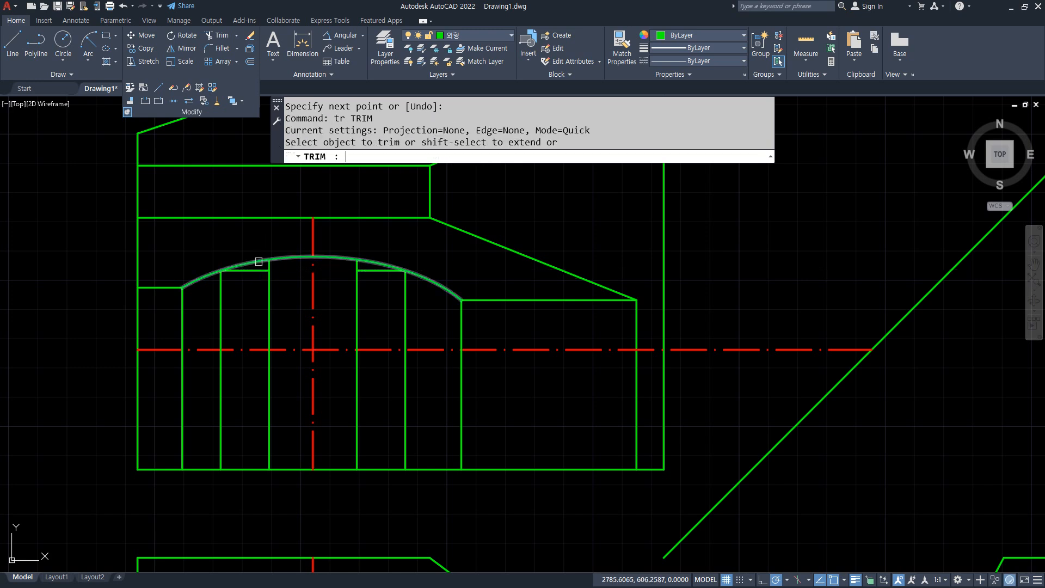
left_click(257, 262)
left_click(389, 266)
scroll(492, 355, "up", 2)
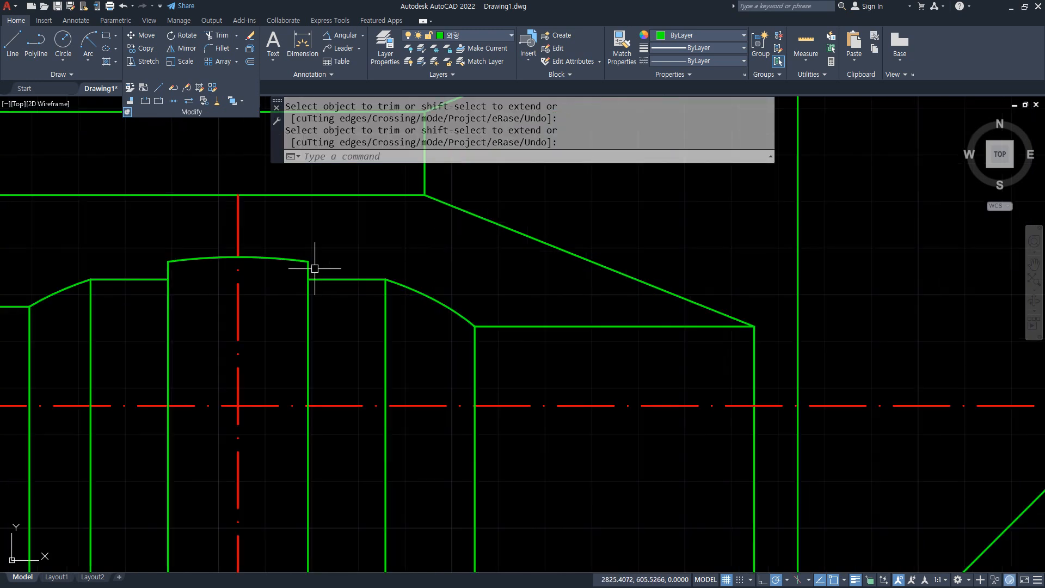
Examine the stepped arc segments in the top view and compare them with the front and side views
middle_click_drag(310, 263, 551, 326)
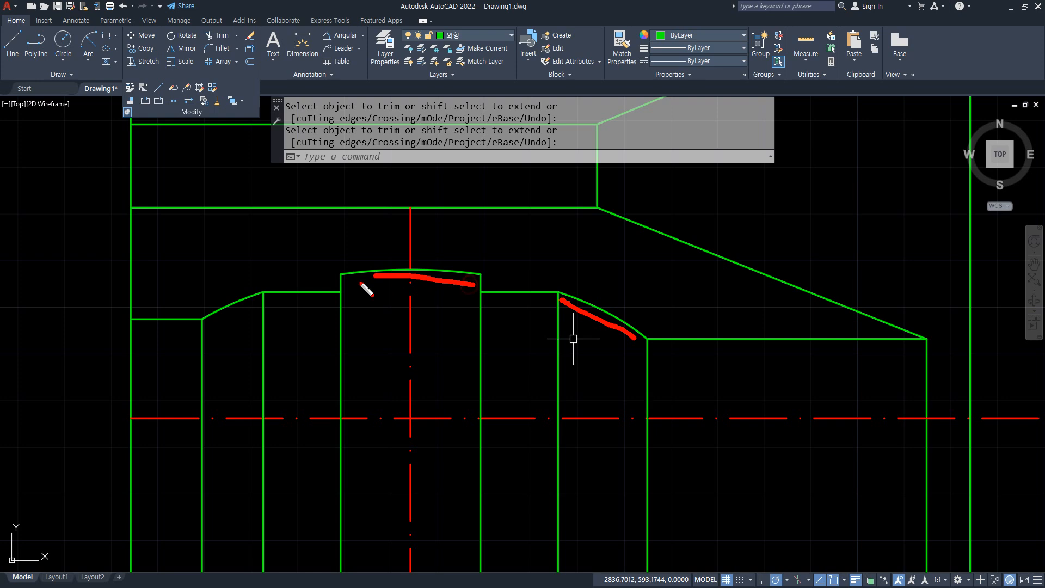
left_click_drag(272, 293, 171, 330)
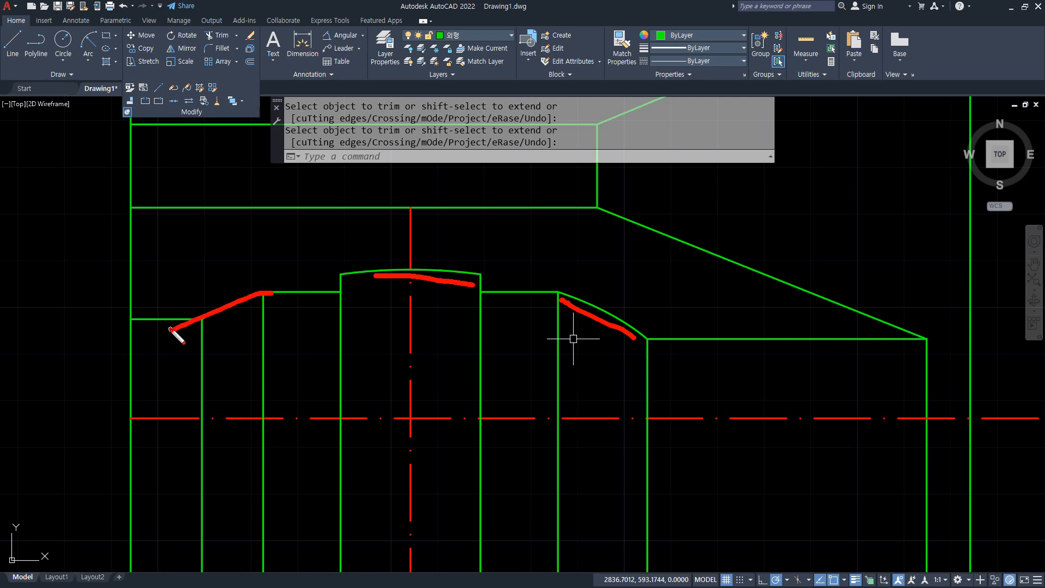
key("Escape")
scroll(154, 341, "down", 4)
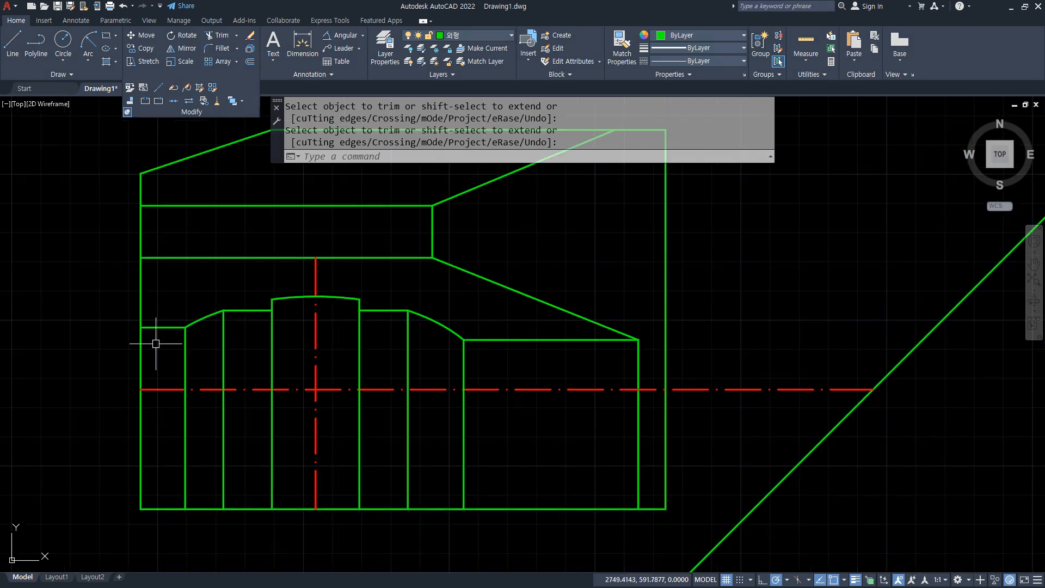
middle_click_drag(290, 477, 280, 382)
scroll(282, 417, "down", 2)
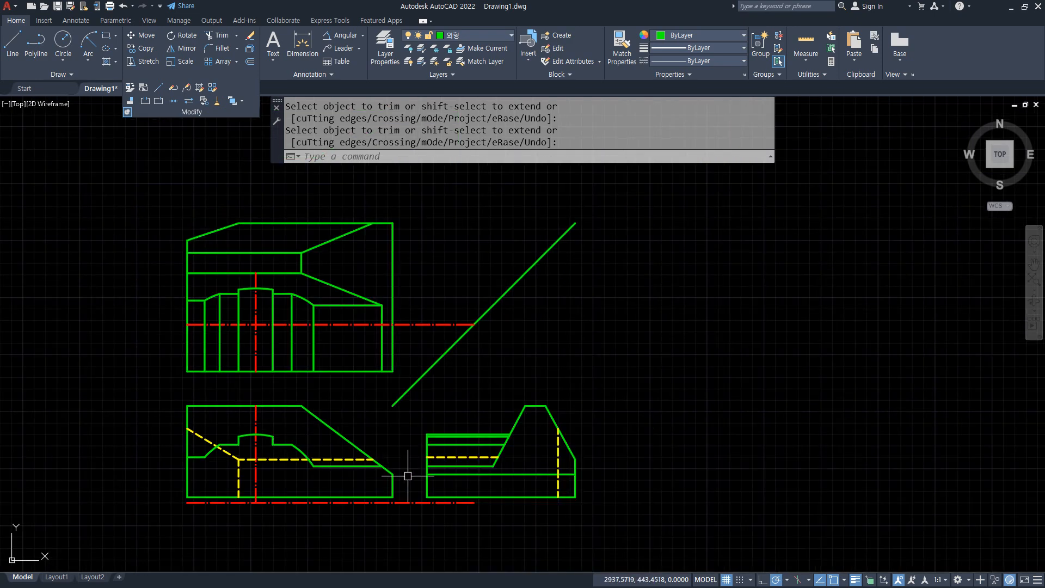
mouse_move(274, 223)
left_mouse_down()
mouse_move(268, 332)
mouse_move(364, 336)
mouse_move(368, 233)
left_mouse_up()
left_click_drag(340, 557, 307, 484)
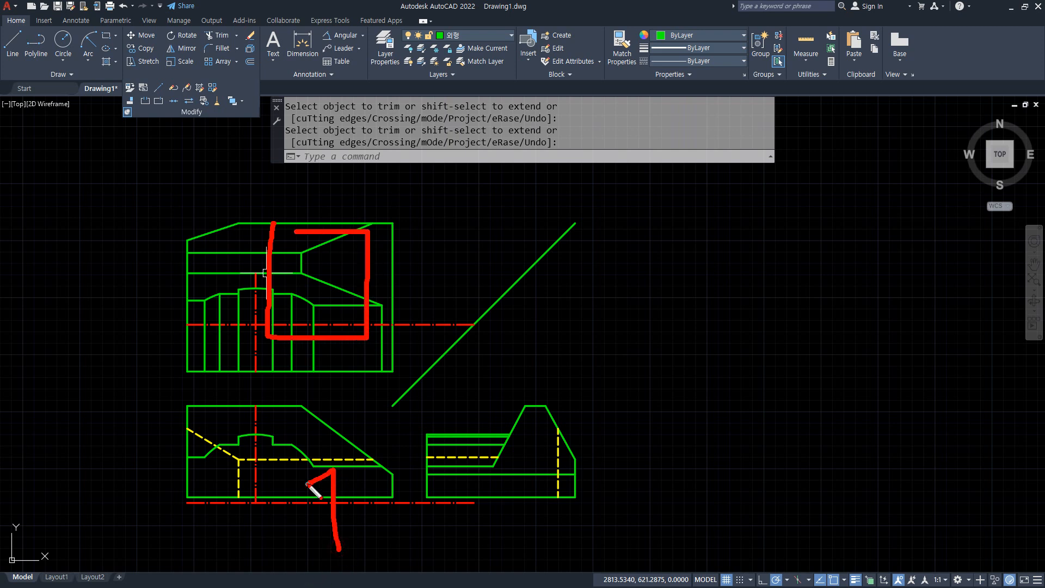
key("Escape")
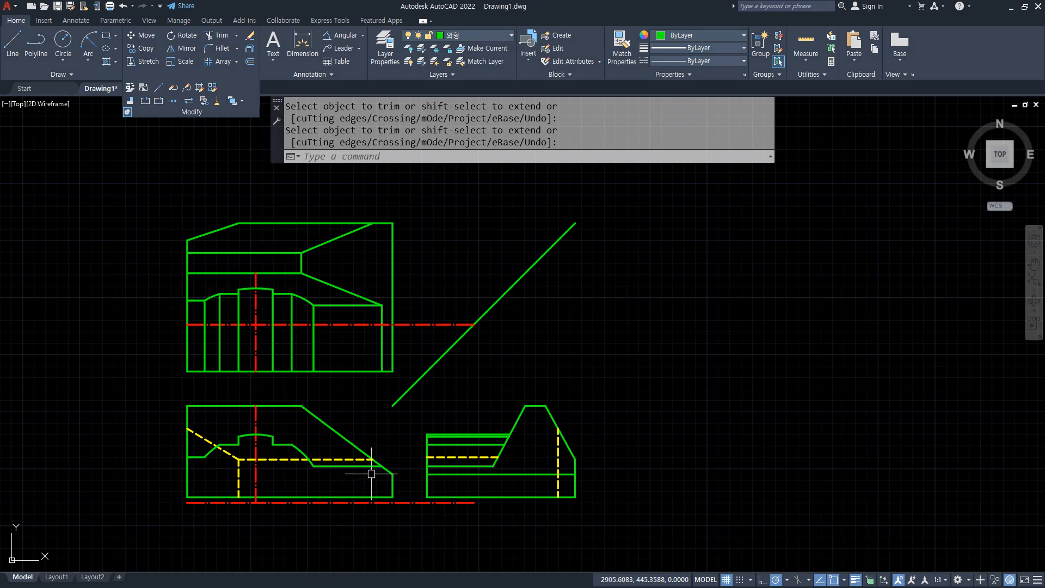
Offset the top view's right edge 30 inward
key("Return")
key("Return")
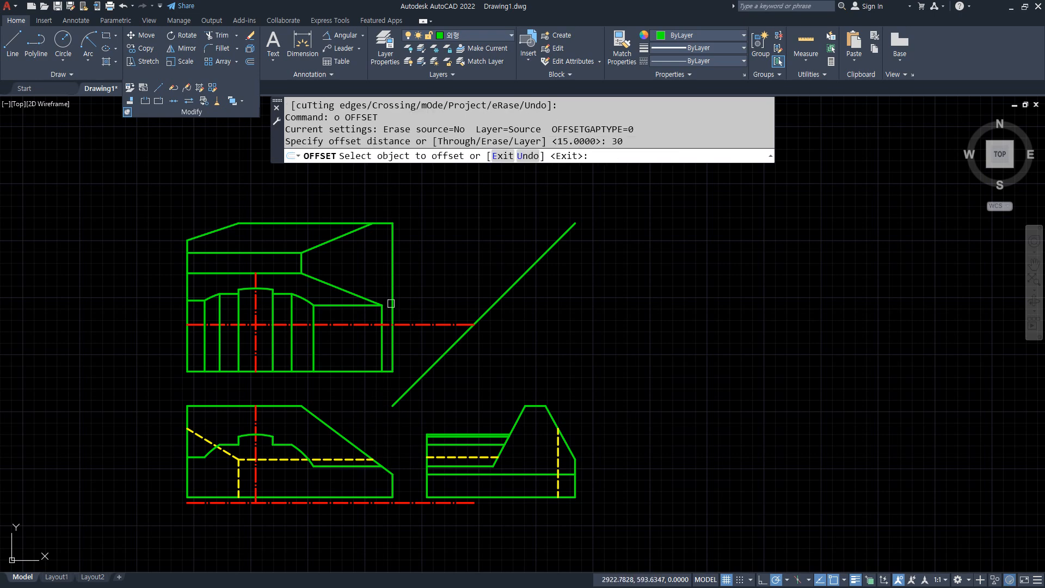
left_click(392, 240)
left_click(361, 263)
key("Return")
Try offsetting the inner vertical line of the top view 70 to the left, and erase that copy
key("Return")
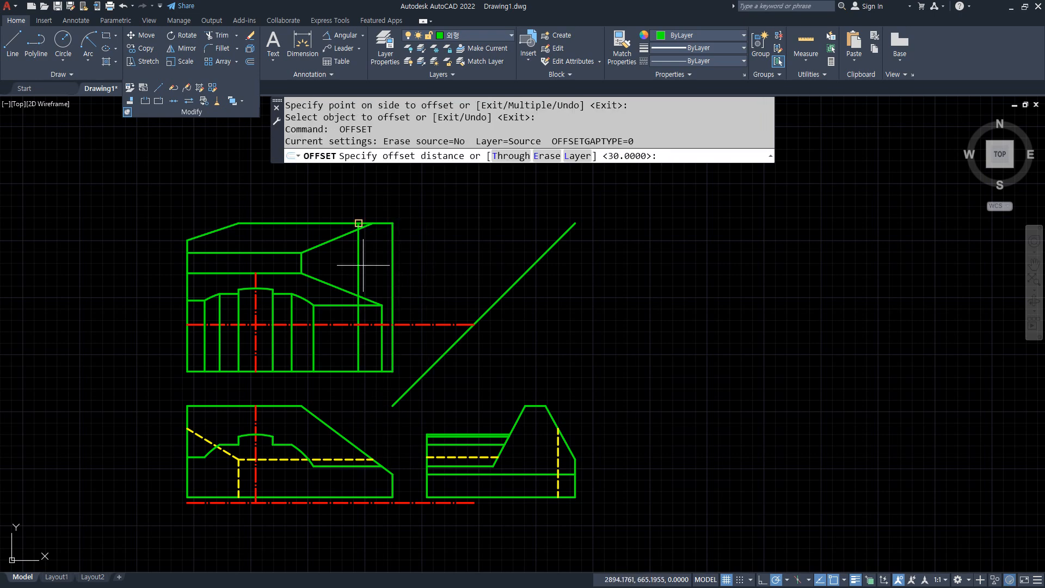
type("70")
key("Return")
scroll(330, 234, "up", 2)
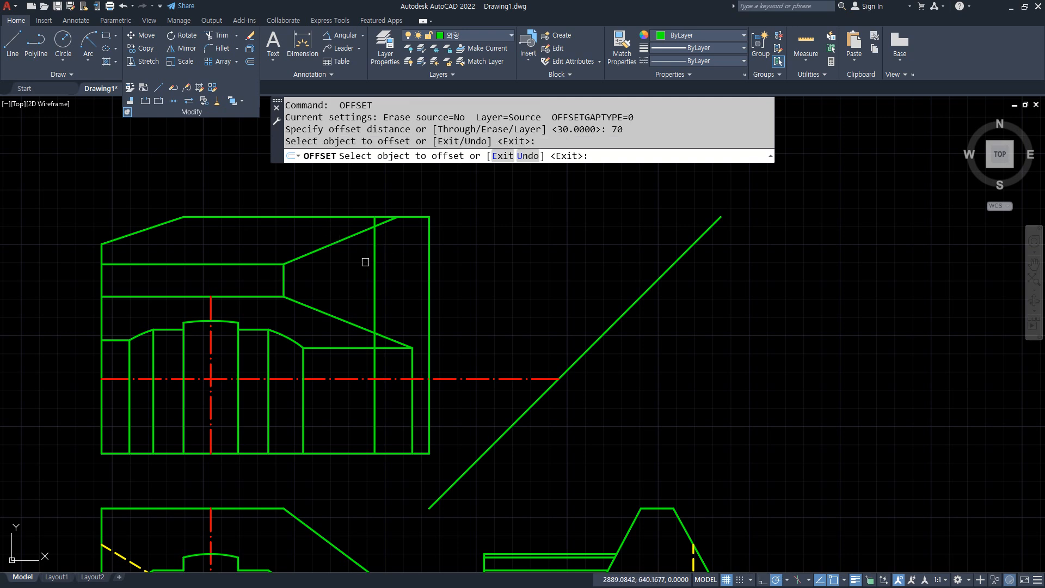
left_click(374, 261)
left_click(326, 269)
key("Return")
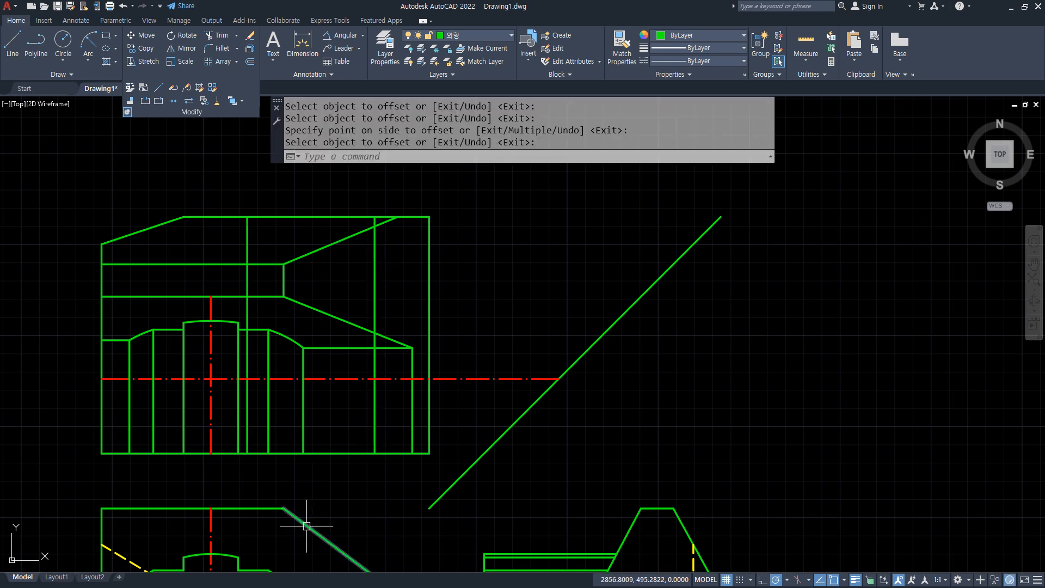
left_click(250, 244)
type("e")
key("Return")
Offset the inner vertical line of the top view 75 to the left
key("Return")
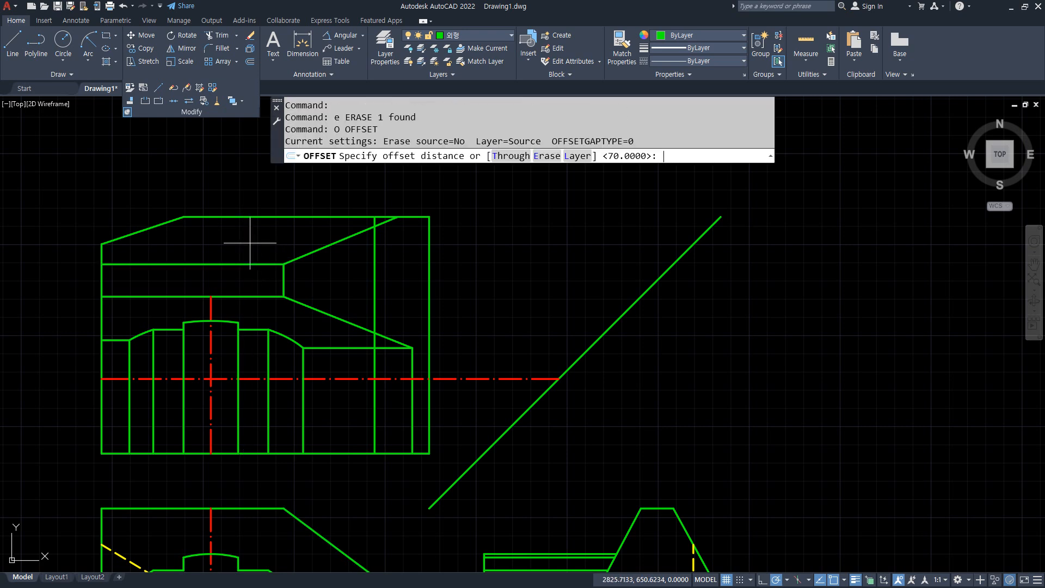
type("75")
key("Return")
left_click(374, 251)
left_click(325, 280)
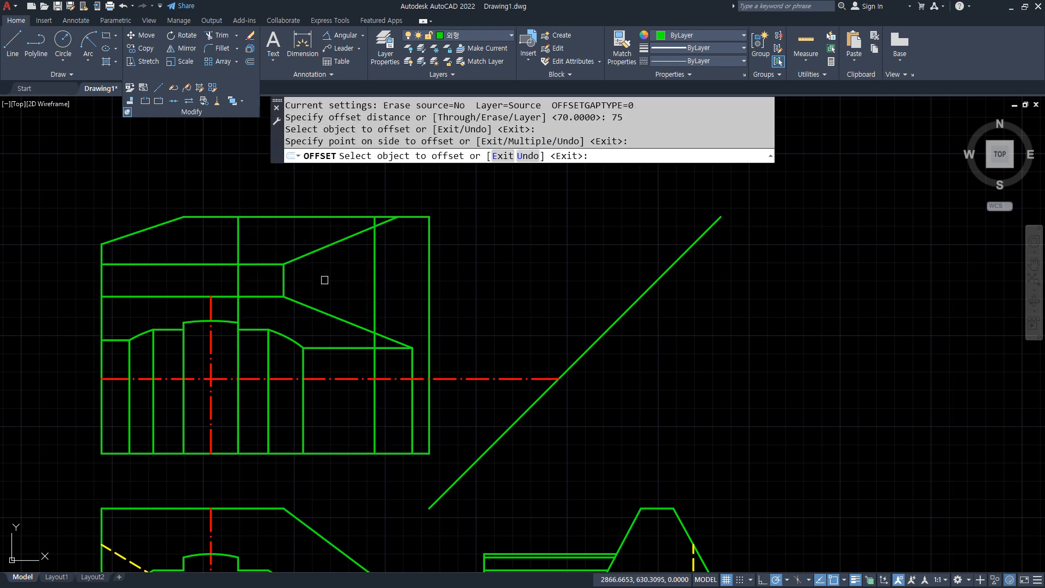
key("Return")
left_click(239, 311)
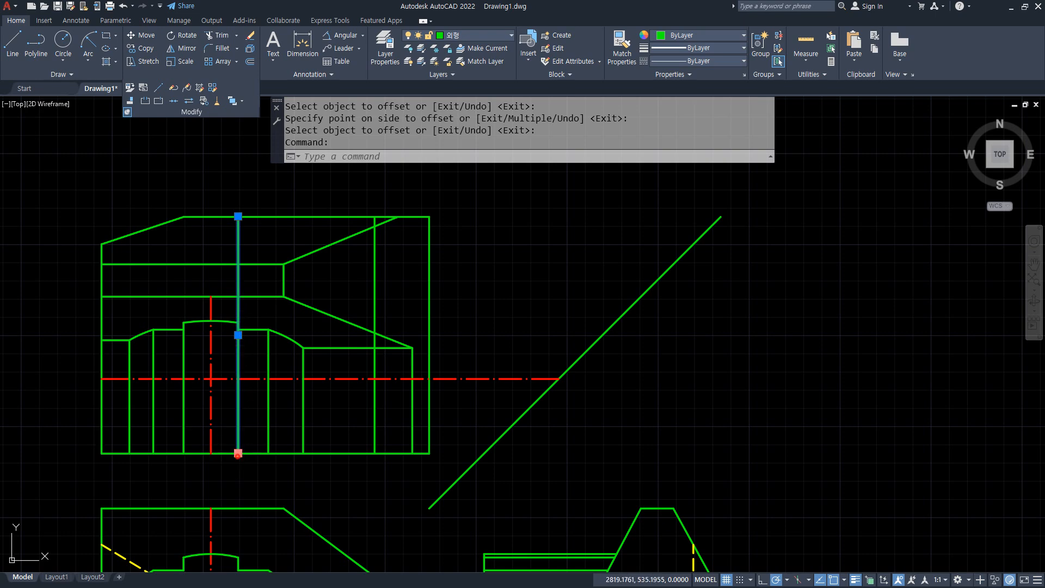
left_click(237, 452)
key("Escape")
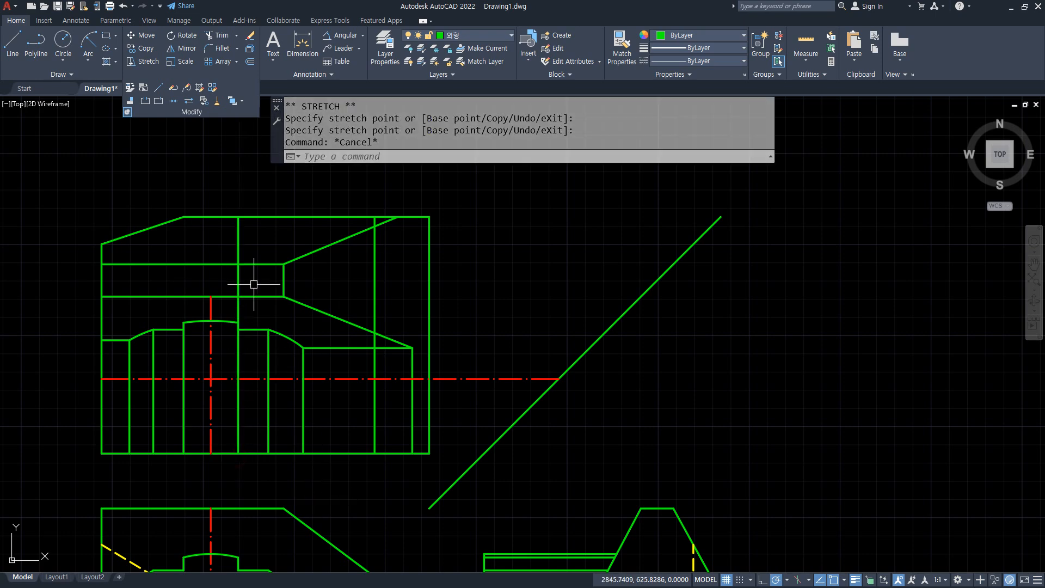
Match the properties of the two offset vertical lines in the top view to the front view's dashed horizontal hidden line
middle_click_drag(322, 307, 296, 212)
middle_click_drag(295, 269, 293, 322)
type("m")
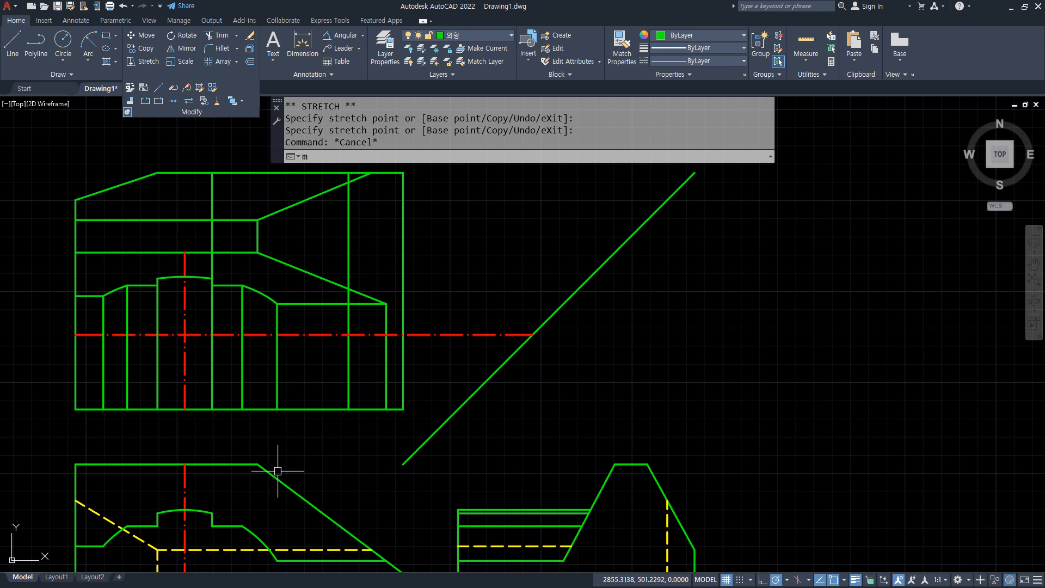
type("a")
key("Return")
left_click(304, 550)
left_click(345, 233)
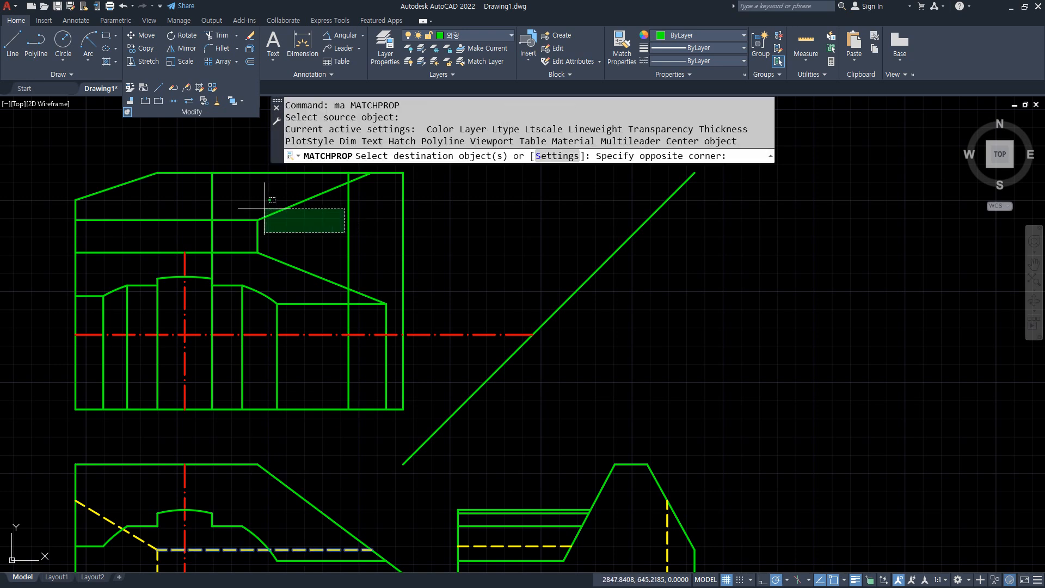
left_click(338, 227)
left_click(345, 232)
left_click(345, 233)
left_click(350, 246)
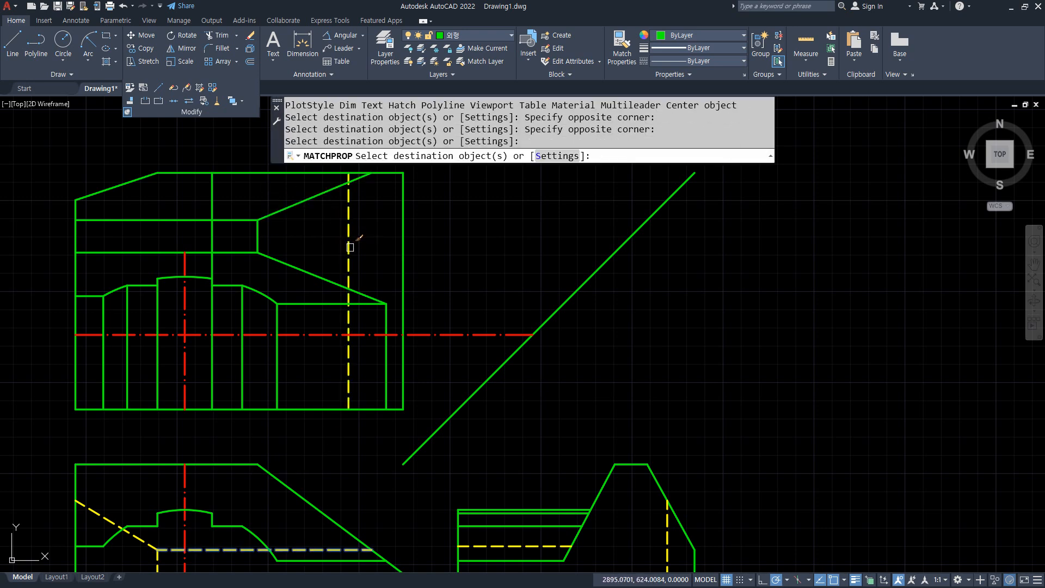
left_click(212, 195)
key("Return")
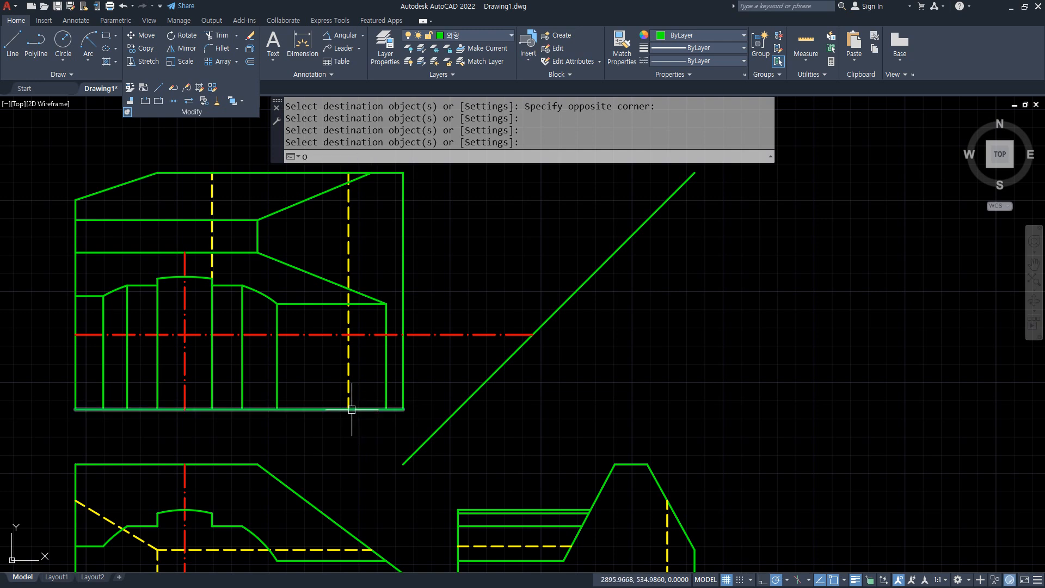
Offset the top view's bottom edge 18 upward
type("o")
key("Return")
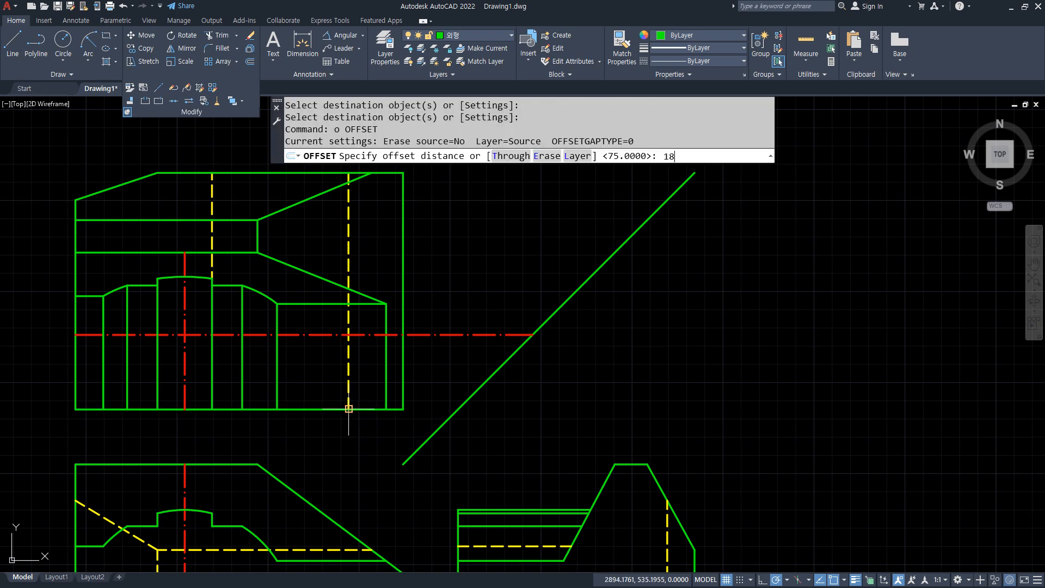
key("Return")
left_click(384, 413)
left_click(371, 384)
key("Return")
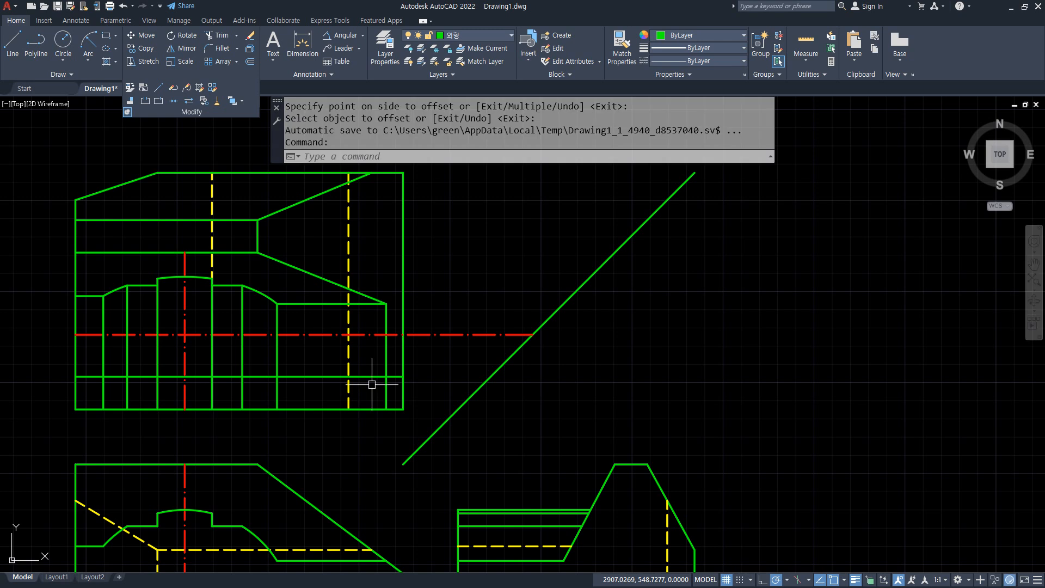
Offset the horizontal line just above the top view's bottom edge 105 upward
key("Return")
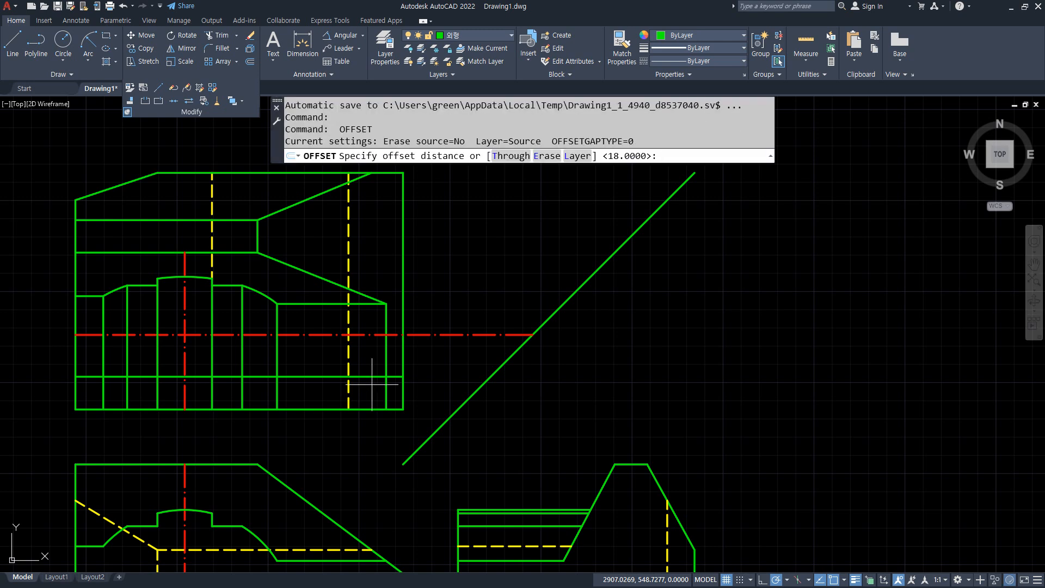
type("105")
key("Return")
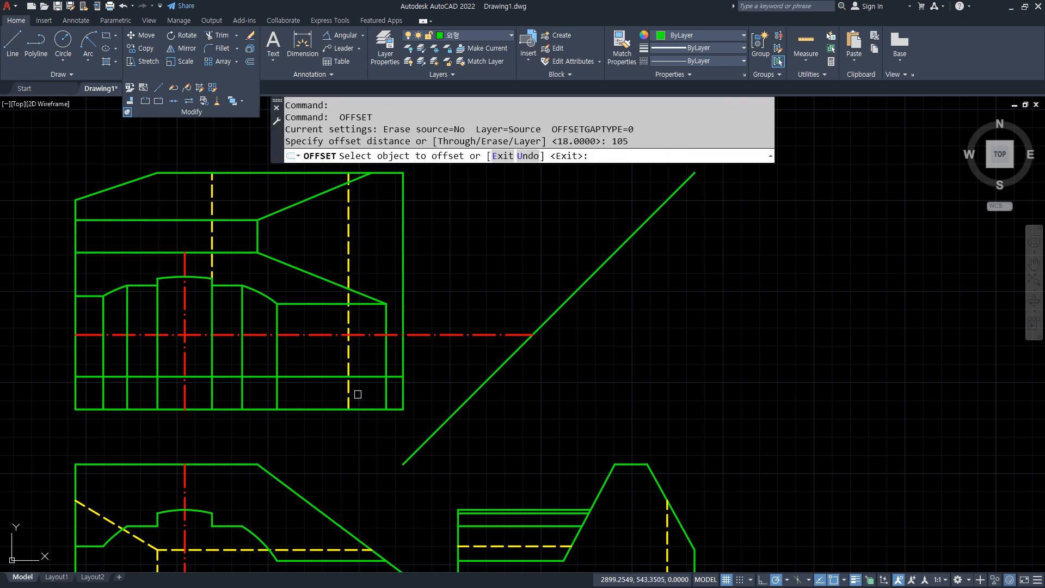
left_click(358, 376)
left_click(376, 256)
Match the properties of the two offset horizontal lines in the top view to the dashed vertical hidden line
type("m")
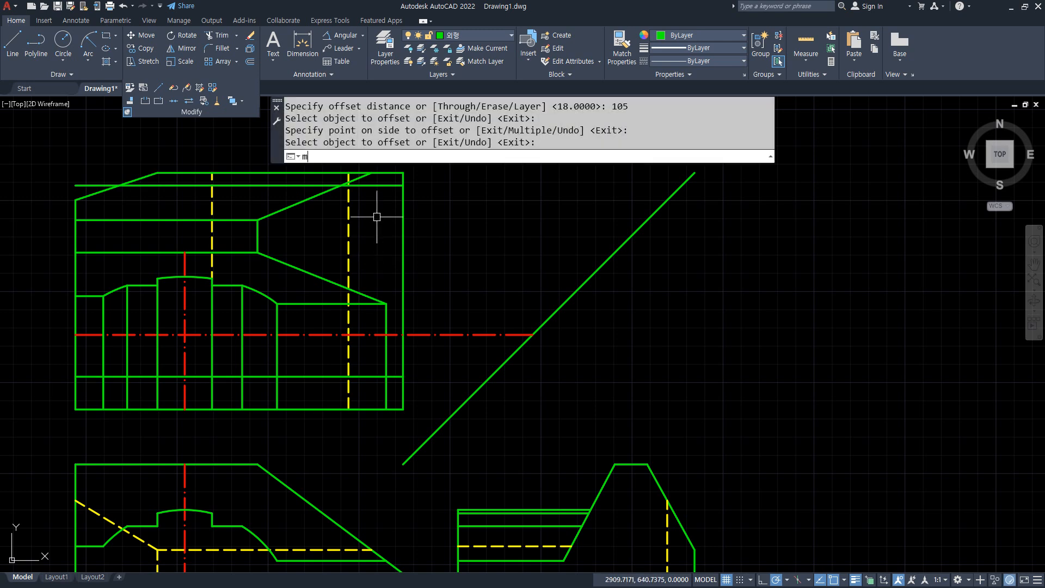
type("a")
key("Return")
left_click(349, 215)
left_click(382, 179)
left_click(373, 184)
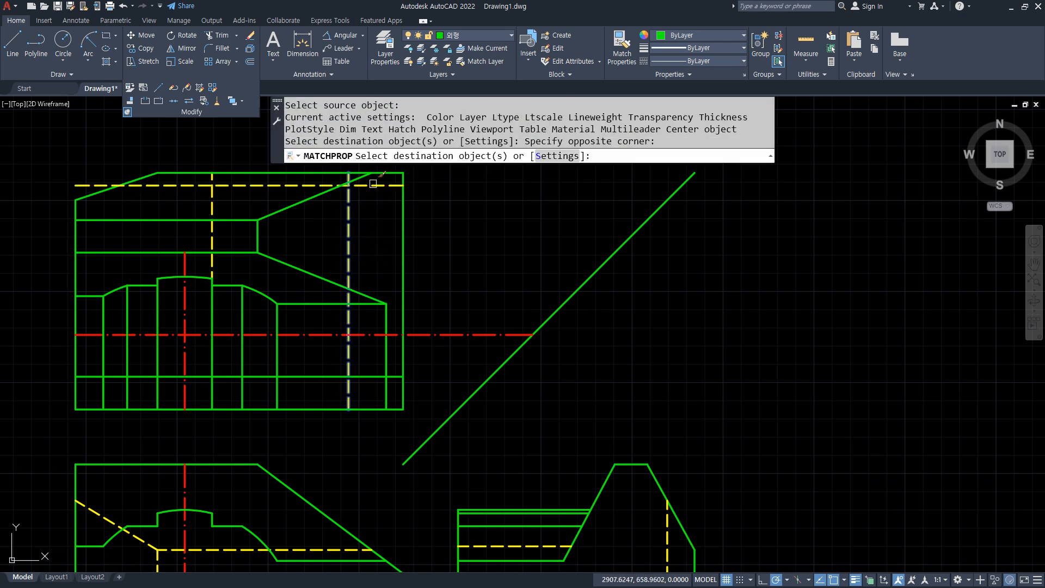
left_click(373, 183)
left_click(373, 376)
key("Return")
Fillet the dashed rectangle's lower right, upper right and upper left corners in the top view with radius 0
type("f")
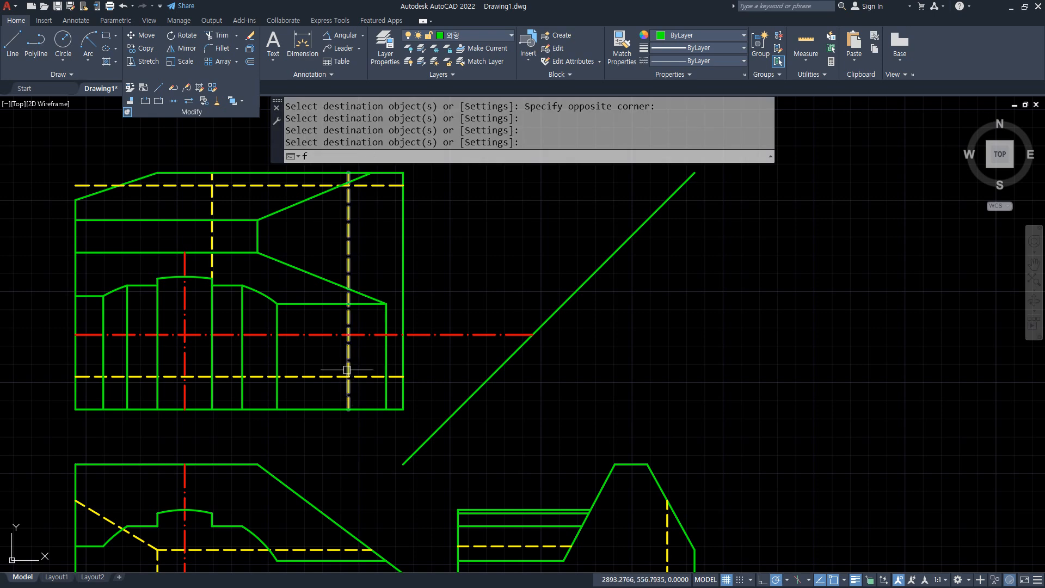
key("Return")
left_click(347, 370)
left_click(338, 372)
left_click(348, 229)
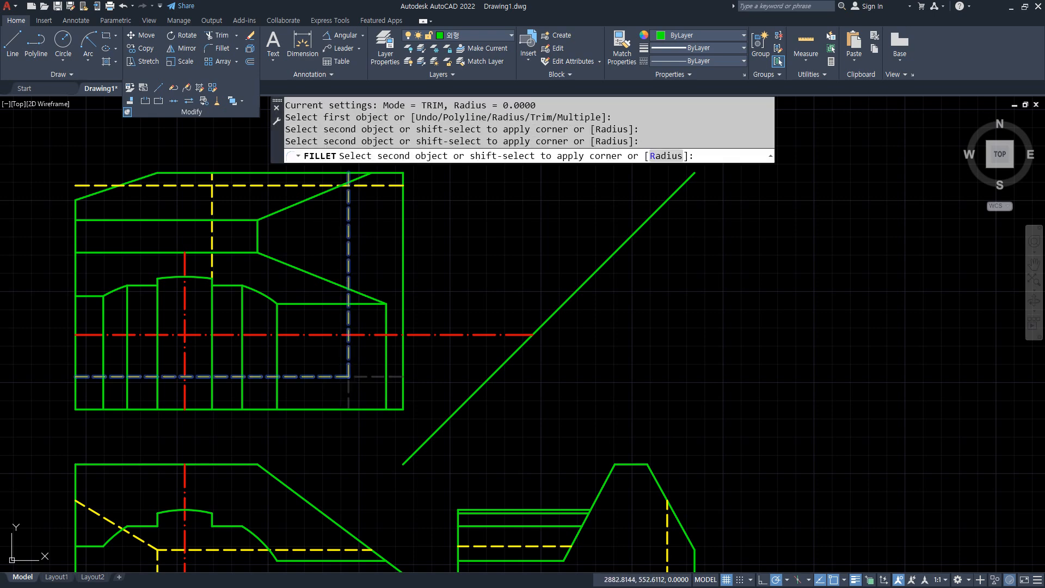
left_click(333, 374)
key("Return")
left_click(349, 205)
left_click(229, 186)
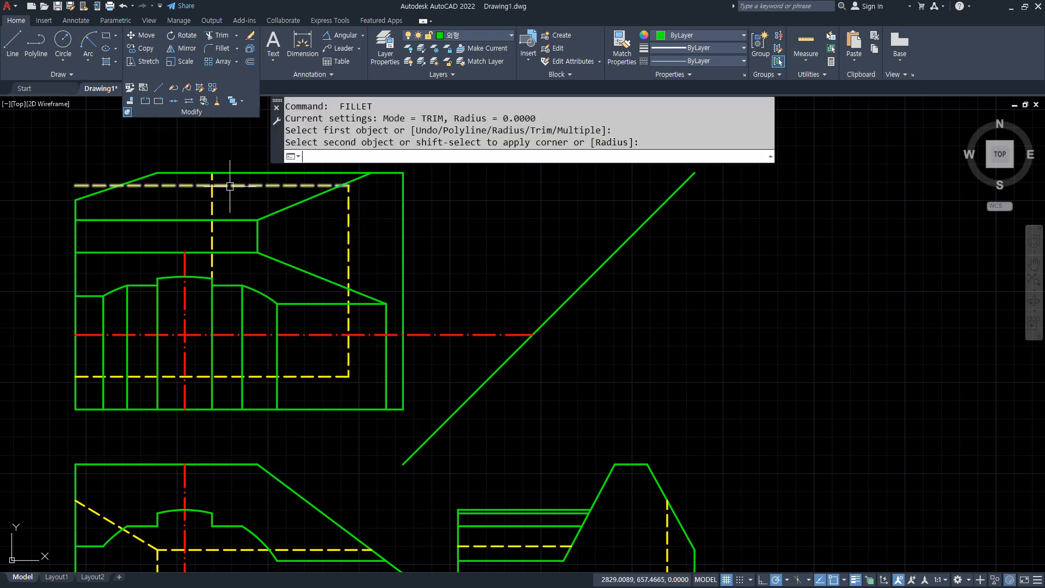
key("Return")
left_click(229, 186)
left_click(213, 201)
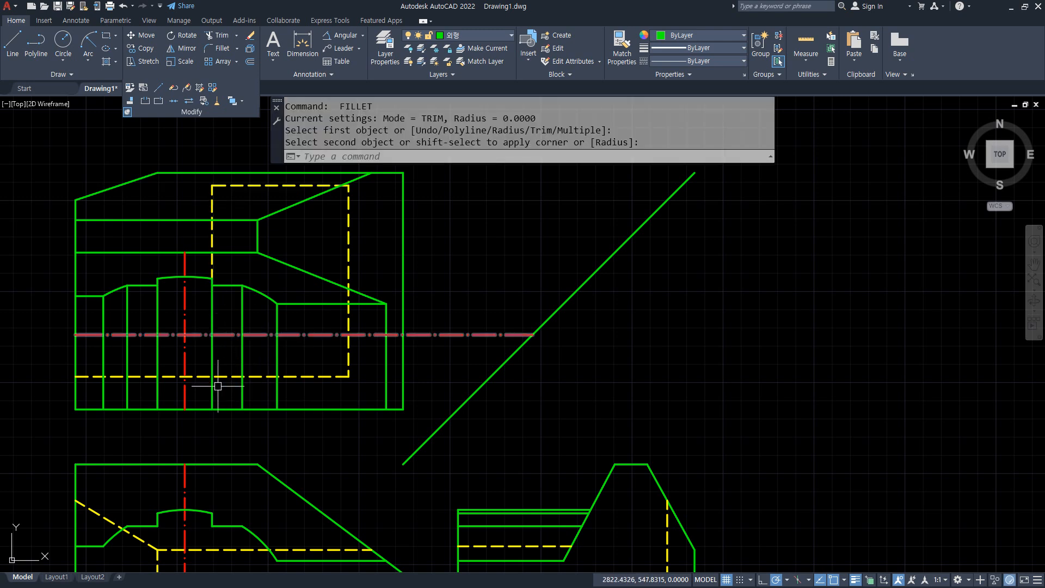
Trim the dashed rectangle's bottom line beyond its left side and erase the leftover dashed segment
key("Escape")
type("tr")
key("Return")
left_click(201, 376)
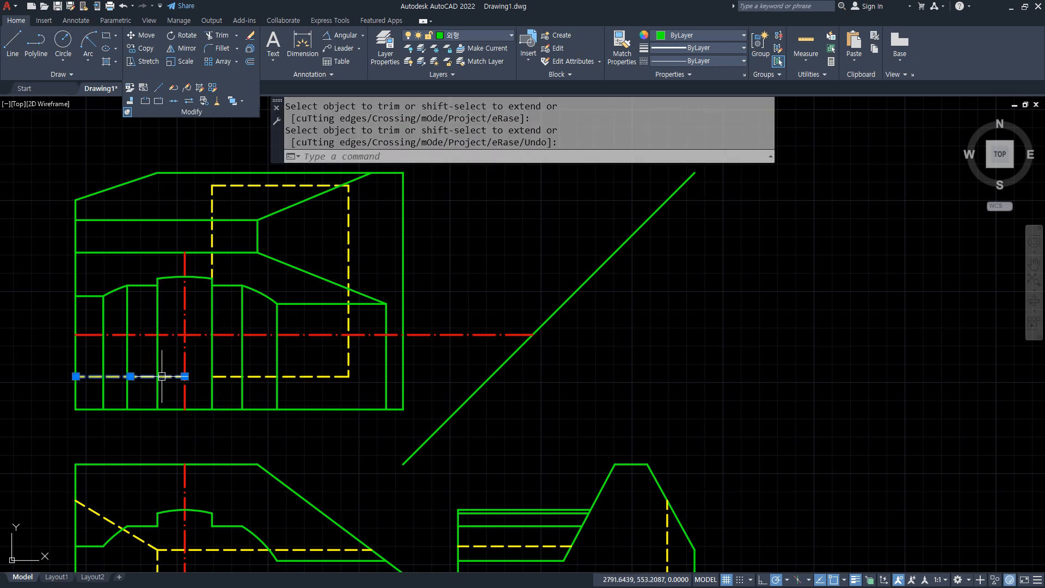
key("Escape")
type("e")
key("Return")
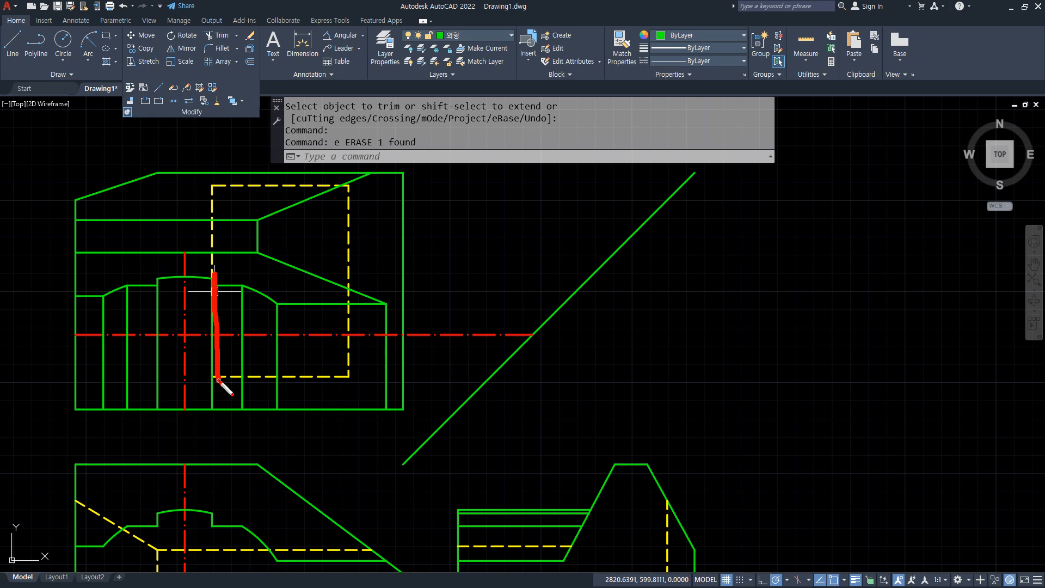
Draw a vertical projection line from the dashed rectangle's left side at the top view's bottom edge down to the front view's base
middle_click_drag(217, 401, 173, 280)
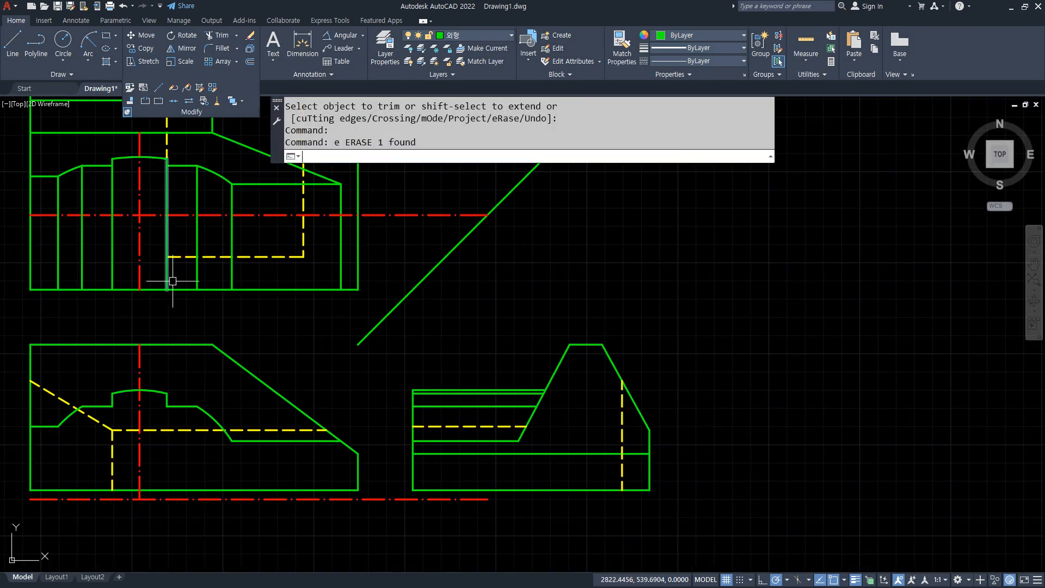
type("l")
key("Return")
left_click(166, 290)
left_click(166, 490)
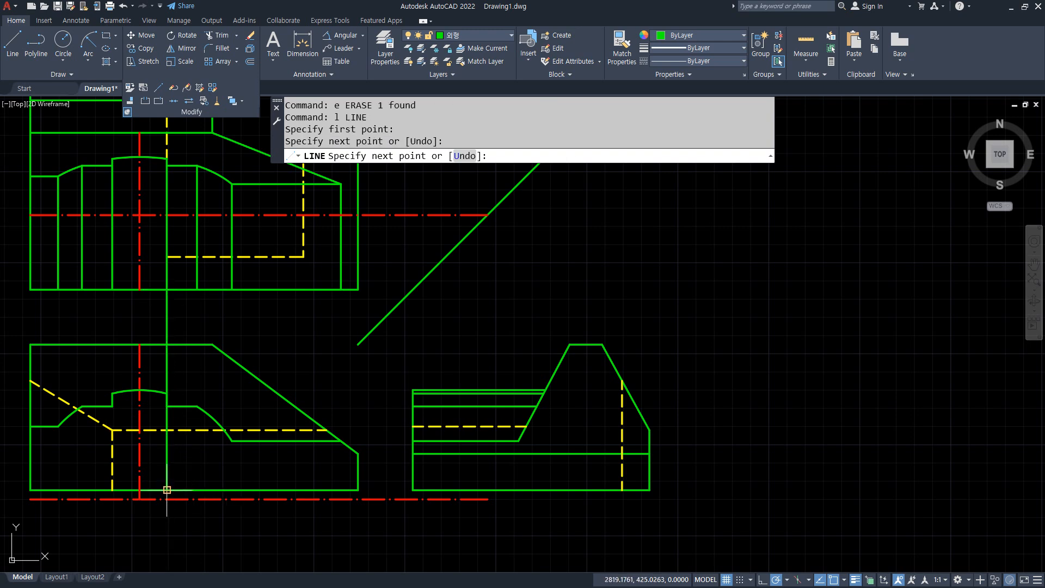
key("Return")
Draw a vertical projection line from the dashed rectangle's lower right corner in the top view down to the front view's base
key("Return")
left_click(303, 257)
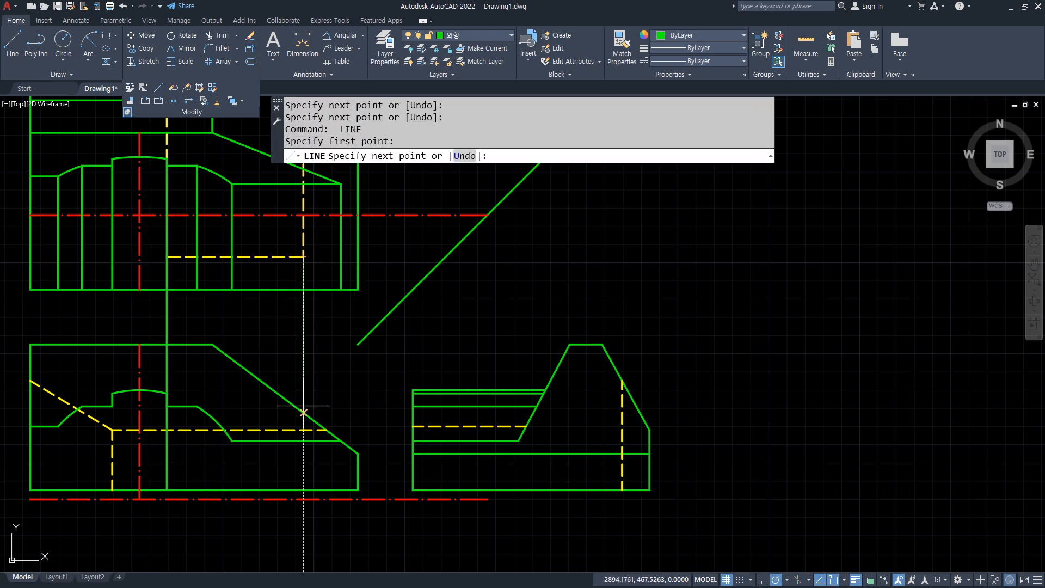
left_click(304, 490)
key("Return")
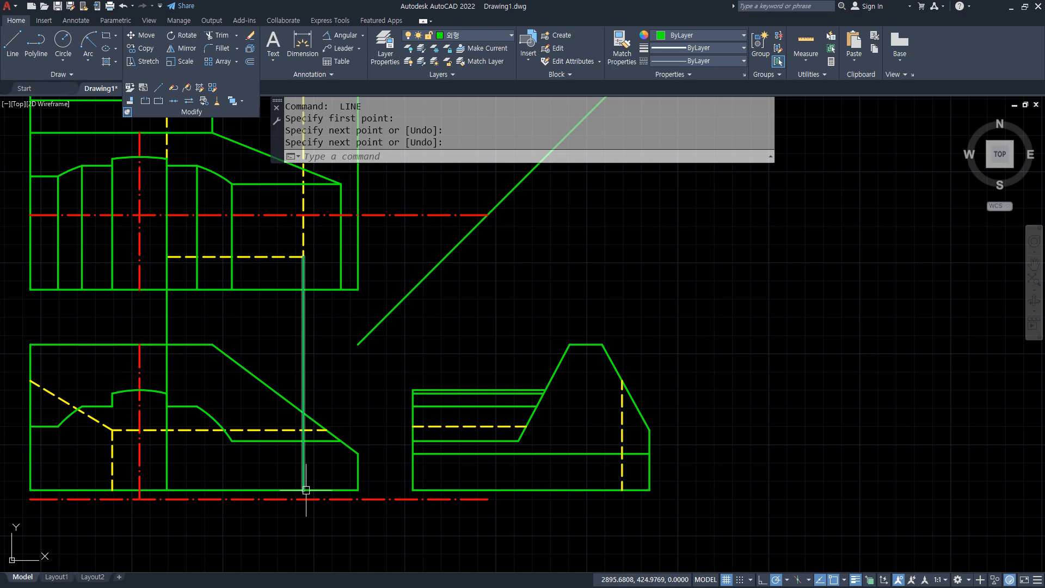
Offset the front view's base line upward by 40
type("o")
key("Return")
type("4")
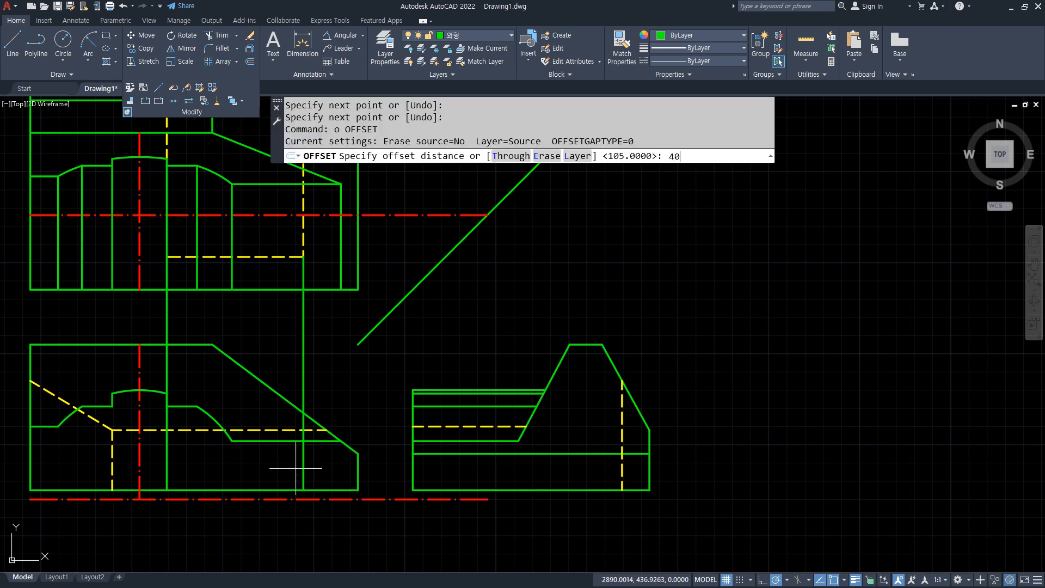
type("0")
key("Return")
left_click(257, 489)
left_click(261, 471)
key("Return")
scroll(164, 422, "up", 2)
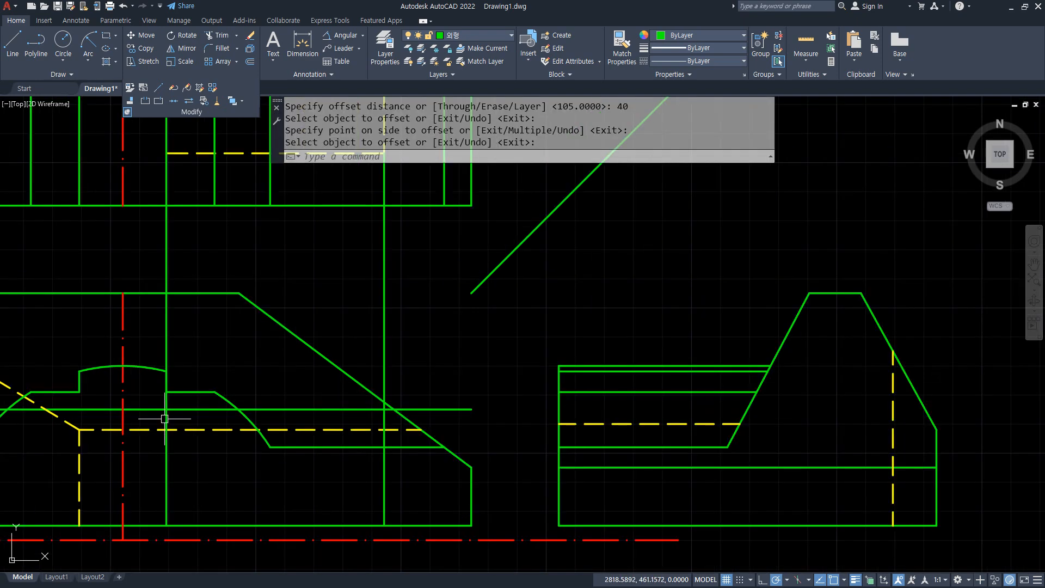
Fillet the offset line with both vertical projection lines in the front view using radius 0 to form the recess outline
type("f")
key("Return")
left_click(174, 409)
left_click(166, 424)
key("Return")
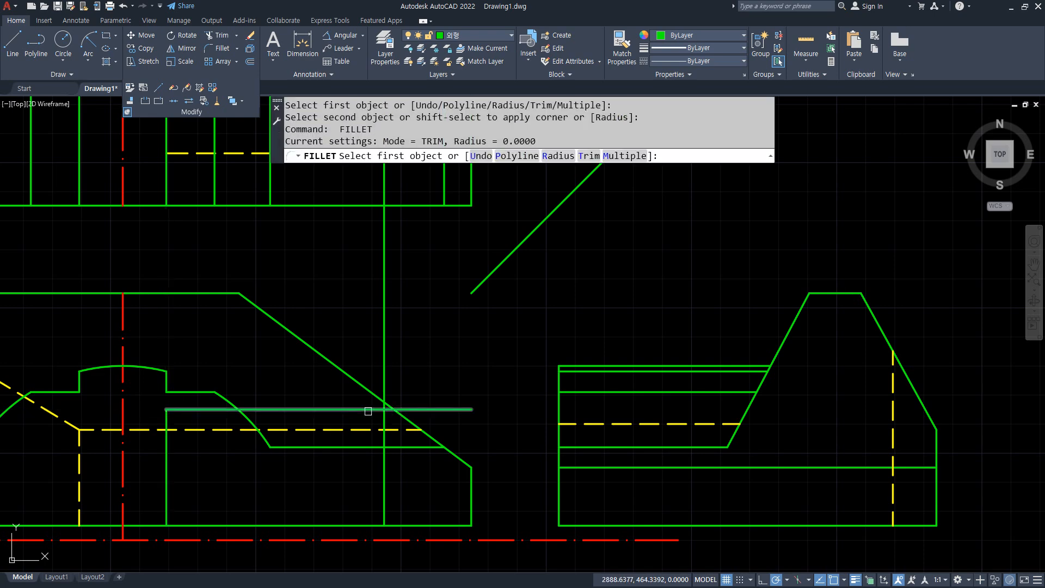
left_click(368, 409)
left_click(384, 422)
Trim the recess's top line in the front view back to the arc and draw a separate line from there to its right side
scroll(306, 427, "up", 2)
type("t")
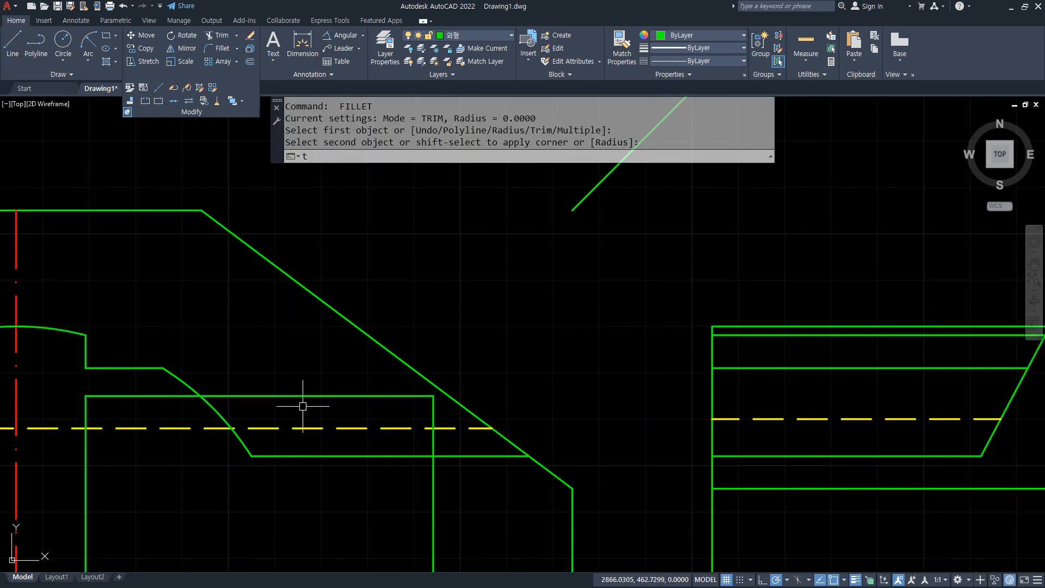
type("r")
key("Return")
left_click_drag(304, 386, 284, 402)
key("Return")
type("l")
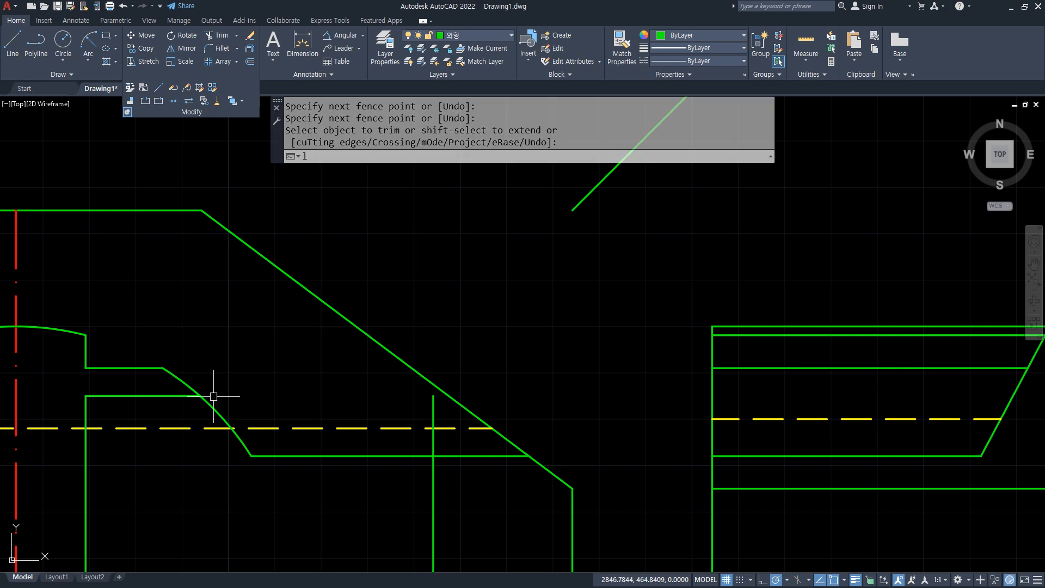
key("Return")
left_click(198, 396)
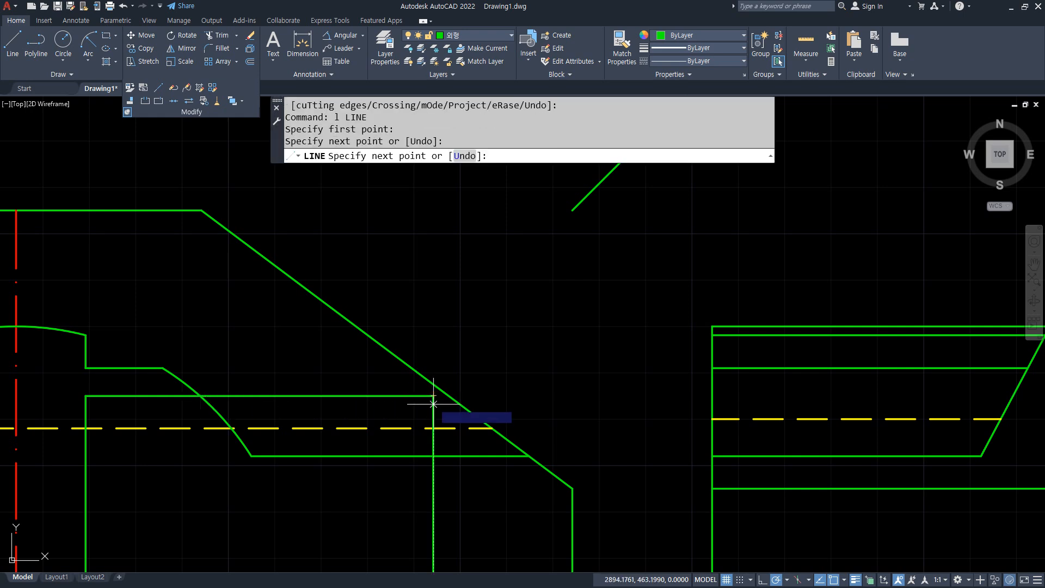
key("Return")
Split the recess's right side in the front view by trimming it above the lower horizontal edge and extending the upper piece down to that edge
type("tr")
key("Return")
left_click(432, 438)
key("Return")
type("ex")
key("Return")
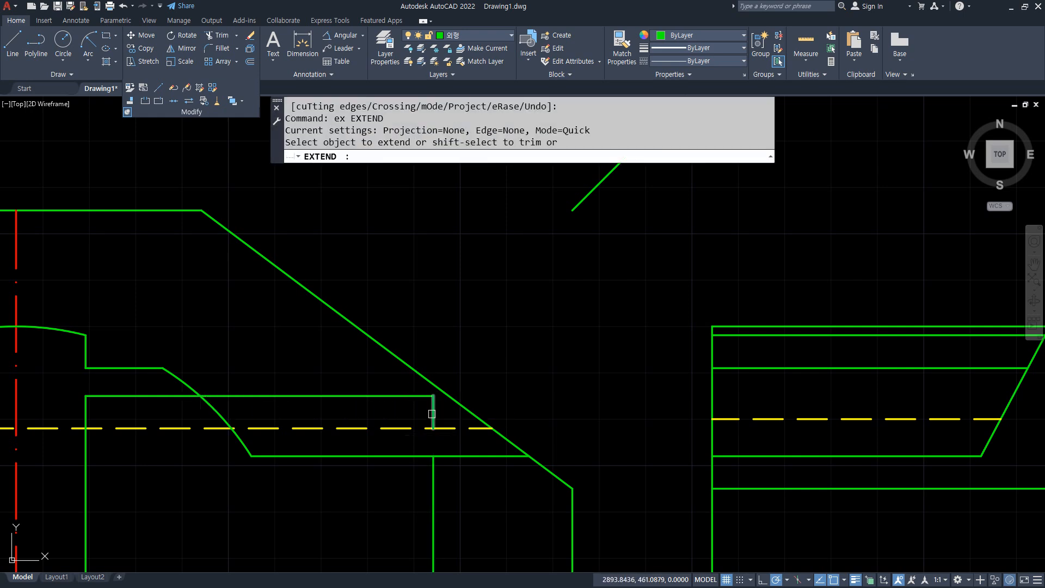
left_click(432, 413)
scroll(446, 414, "down", 2)
Match the dashed hidden line's properties to the recess's left side, lower right side and top segment left of the arc in the front view
type("m")
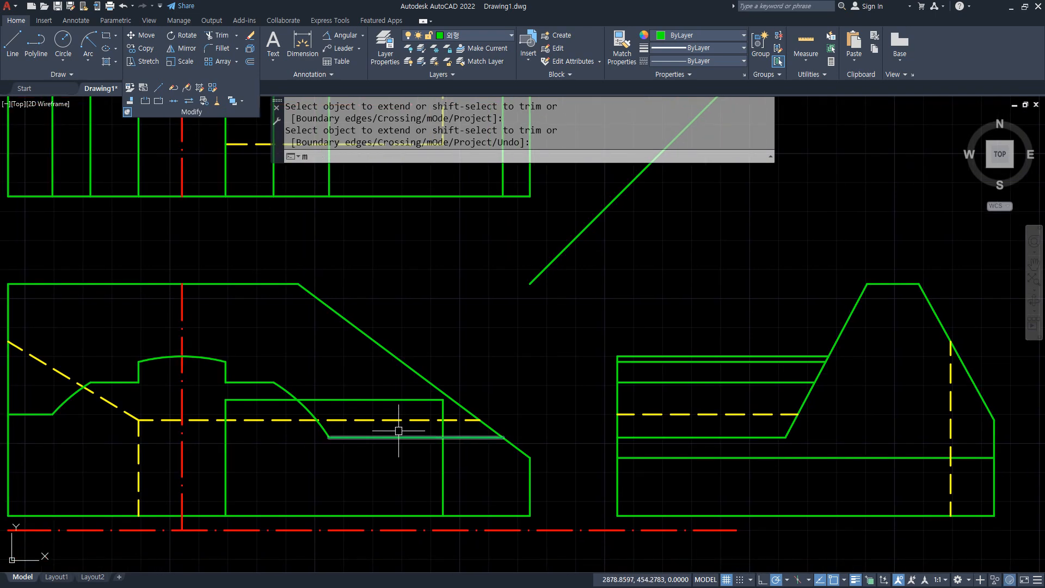
type("a")
key("Return")
left_click(405, 419)
left_click(443, 463)
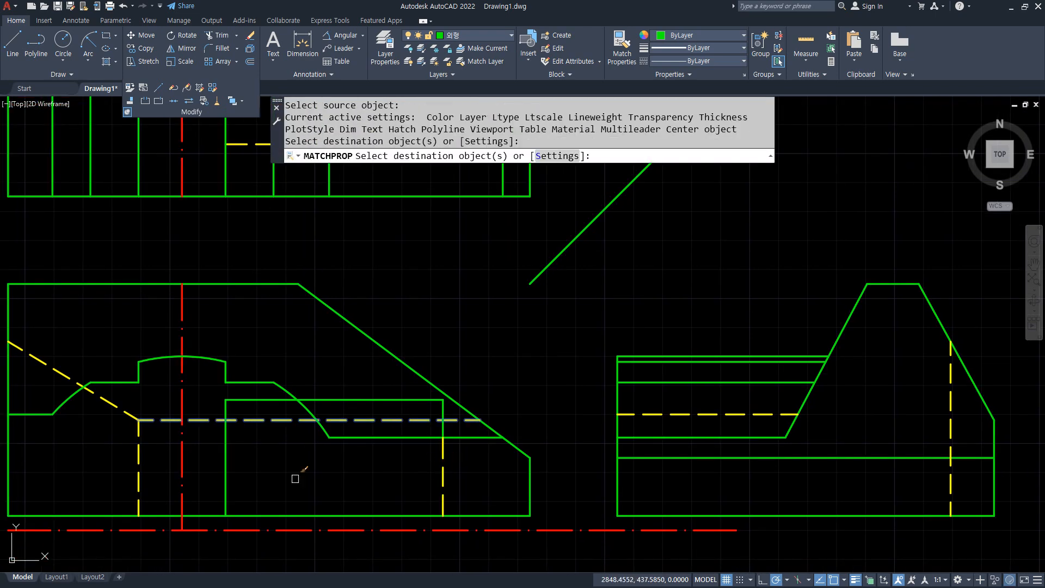
left_click(223, 453)
left_click(252, 400)
key("Return")
scroll(365, 528, "down", 2)
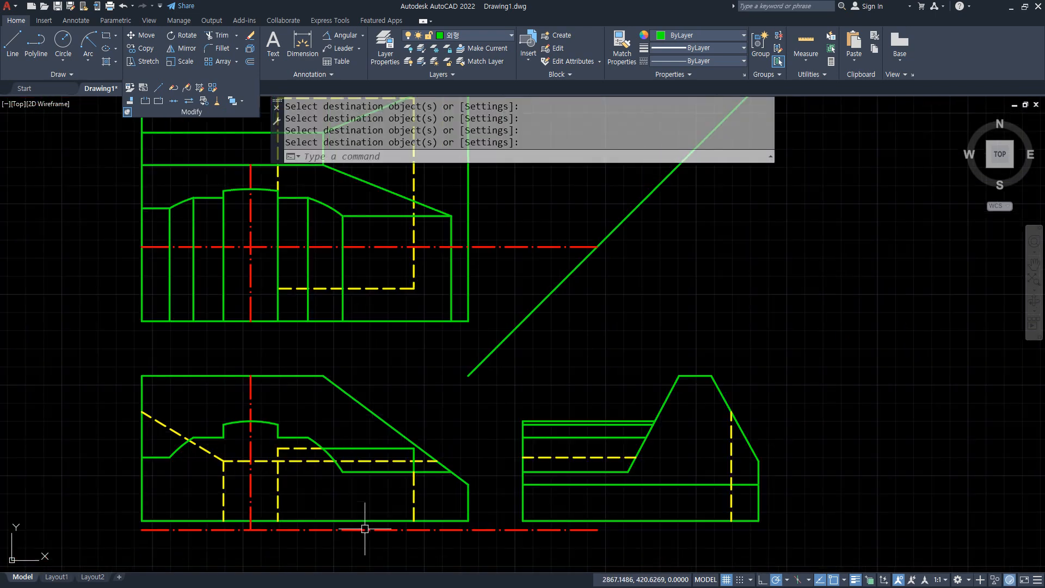
Draw a projection line from the dashed rectangle's lower right corner in the top view across to the diagonal line and down to the side view's base
mouse_move(565, 449)
middle_mouse_down()
mouse_move(384, 438)
mouse_move(370, 449)
middle_mouse_up()
scroll(321, 368, "down", 2)
middle_click_drag(316, 364, 322, 391)
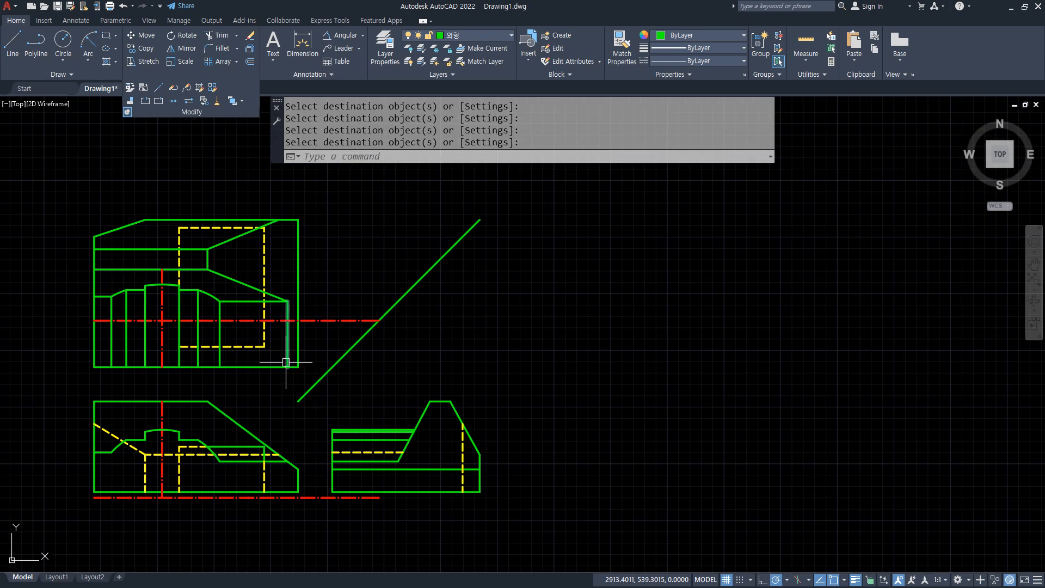
type("l")
key("Return")
left_click(264, 346)
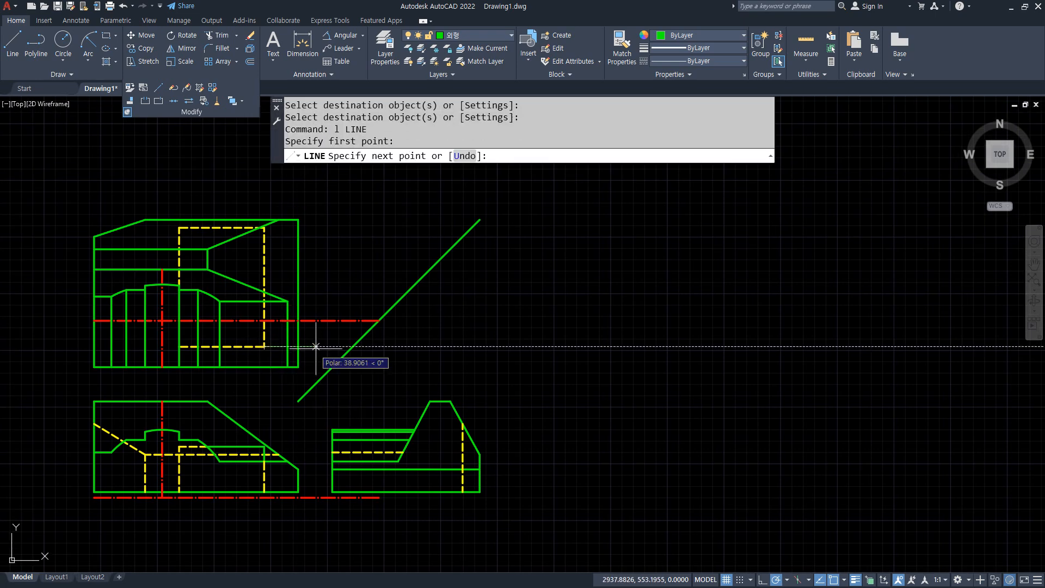
left_click(352, 346)
left_click(352, 491)
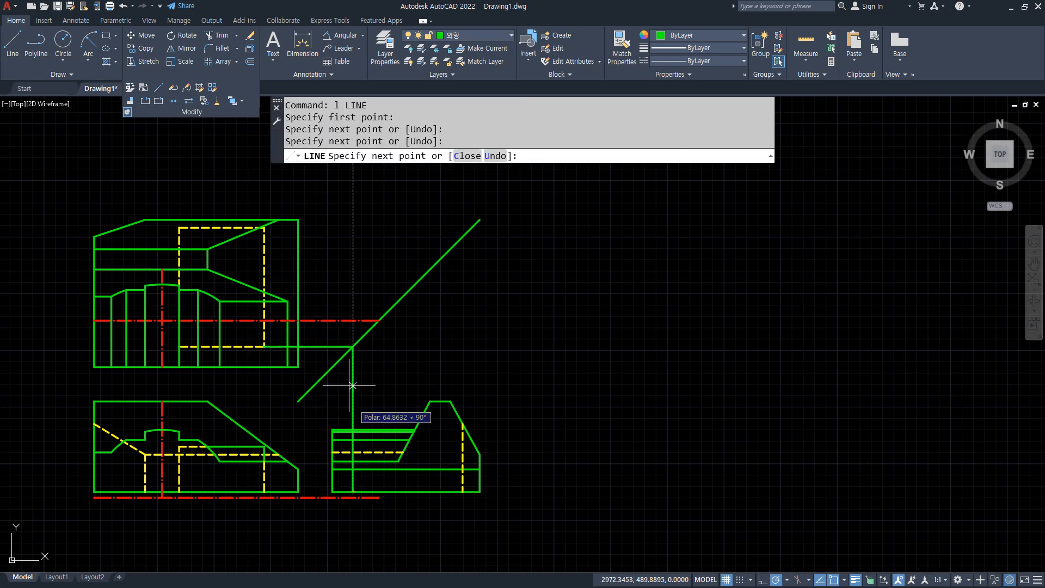
key("Return")
Draw a projection line from the dashed rectangle's upper right corner in the top view across to the diagonal line and down to the side view's base
key("Return")
left_click(264, 228)
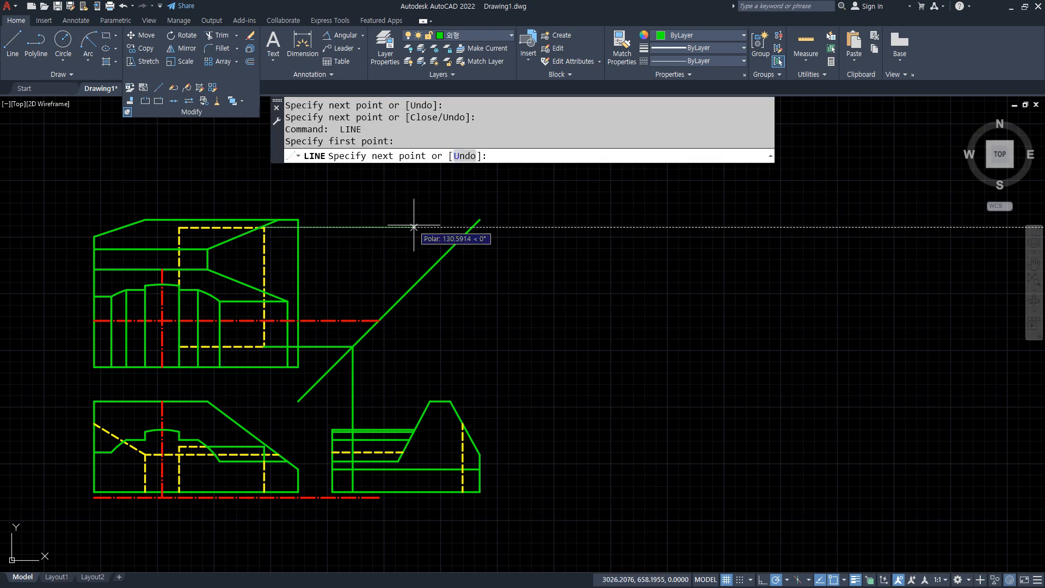
left_click(471, 227)
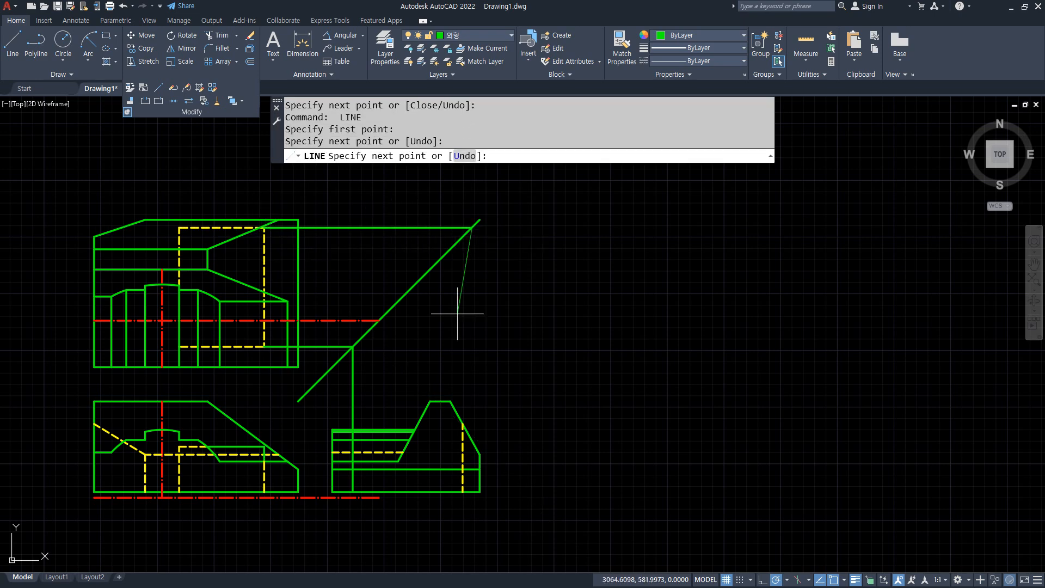
left_click(470, 491)
key("Return")
Draw a horizontal projection line from the recess's upper right corner in the front view to the far vertical projection line in the side view
scroll(312, 478, "up", 4)
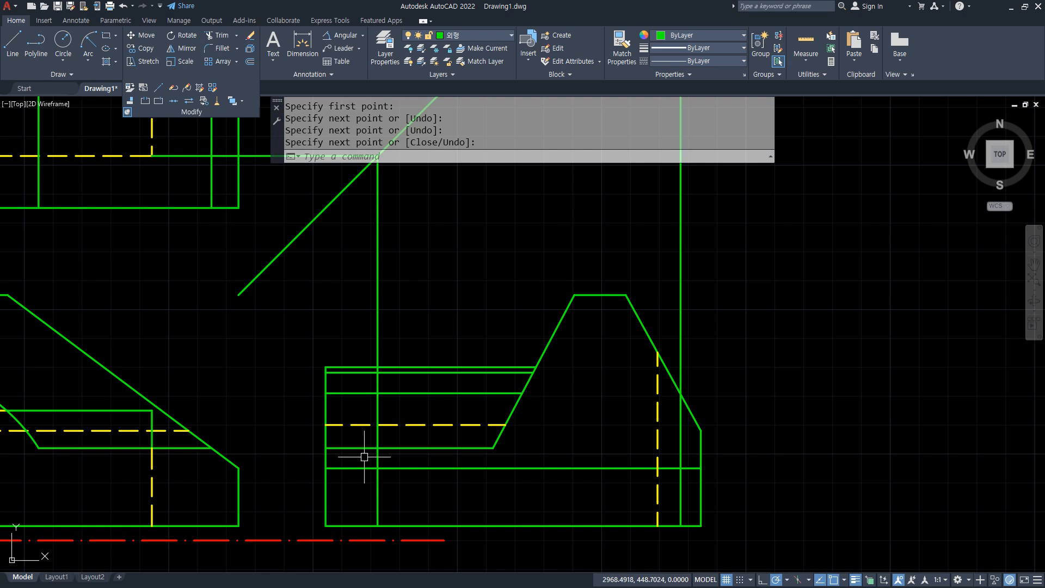
type("l")
key("Return")
left_click(152, 410)
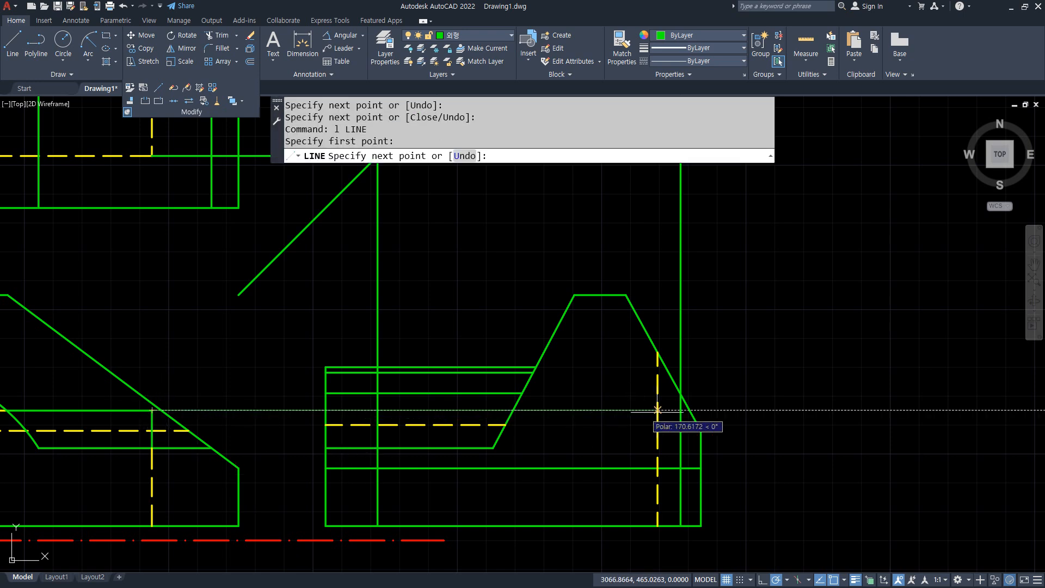
left_click(681, 409)
key("Return")
Fillet the recess's upper right and upper left corners in the side view with radius 0
type("f")
key("Return")
left_click(681, 418)
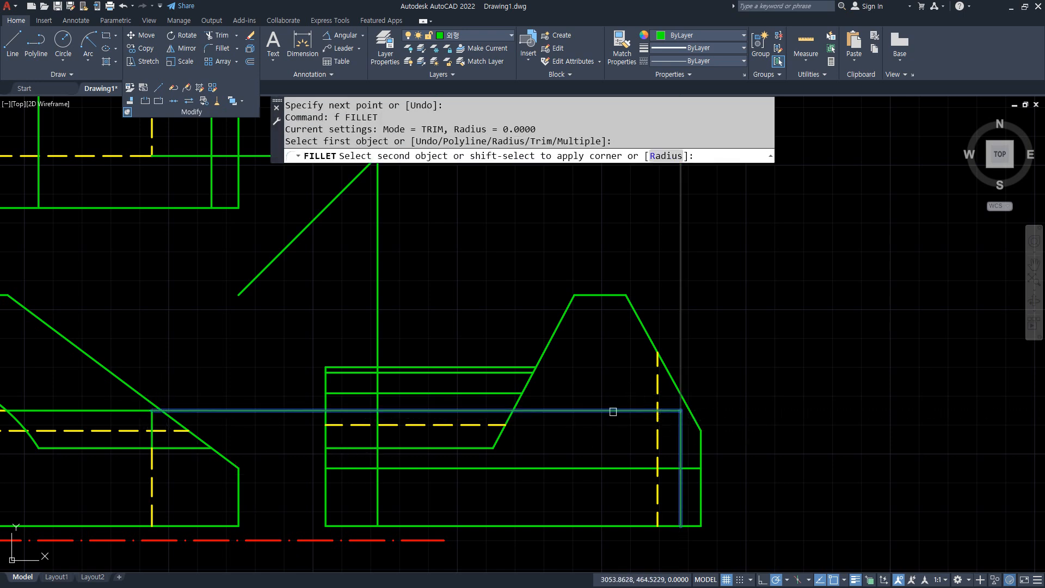
left_click(612, 412)
key("Return")
left_click(403, 412)
left_click(377, 438)
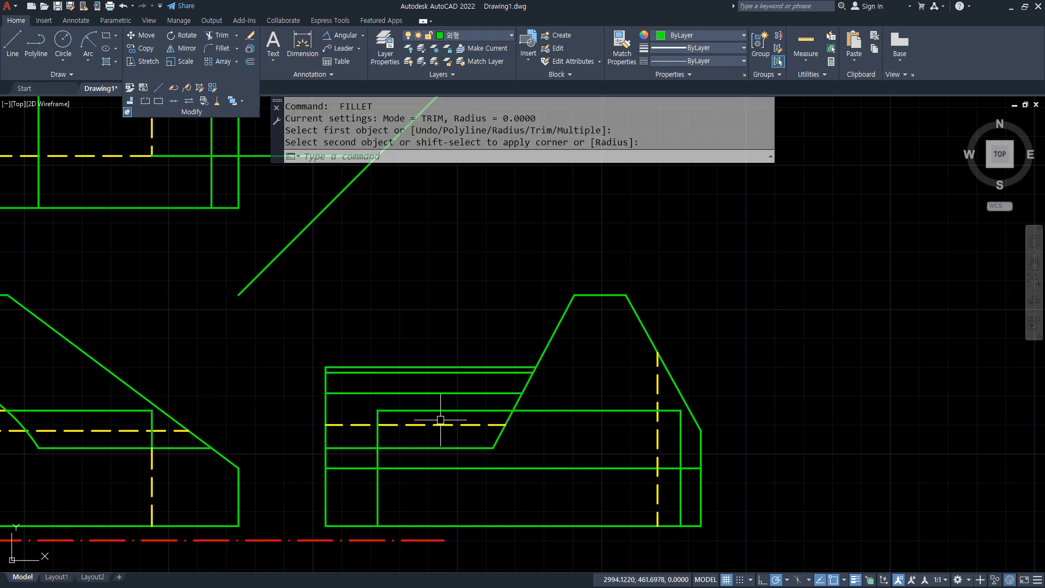
Trim the recess's top line left of the slanted edge in the side view and redraw that portion as a separate line
type("tr")
key("Return")
left_click(451, 412)
key("Return")
type("l")
key("Return")
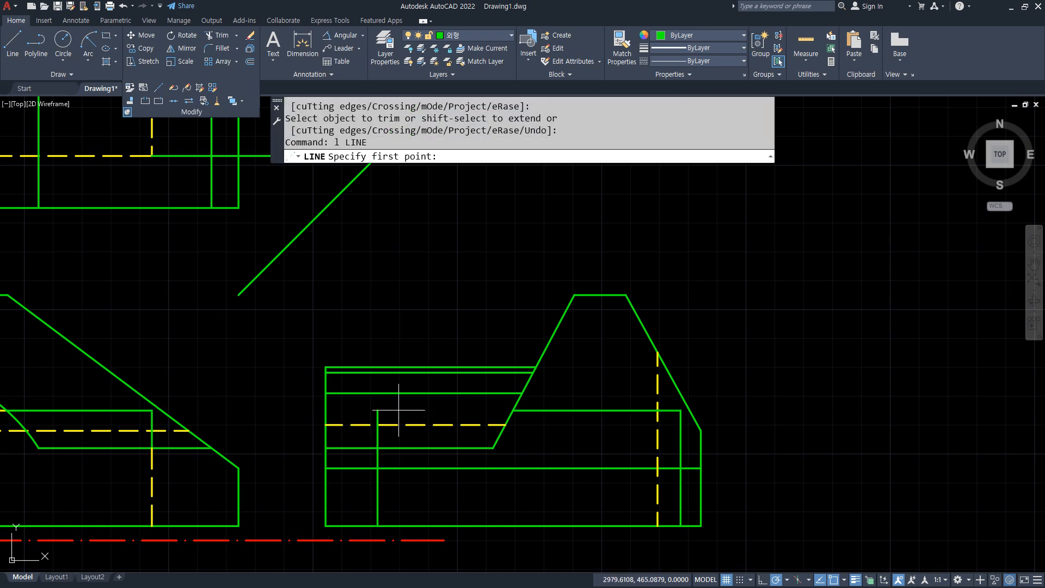
left_click(377, 410)
left_click(512, 410)
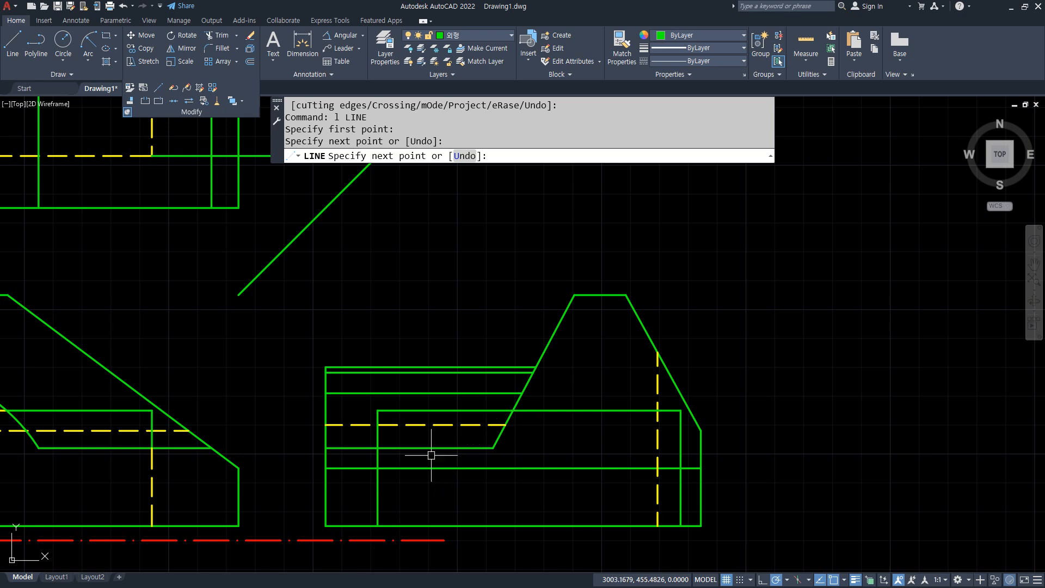
key("Return")
Split the recess's left side in the side view by trimming it above the lower ledge line and extending the upper piece down to the ledge
type("tr")
key("Return")
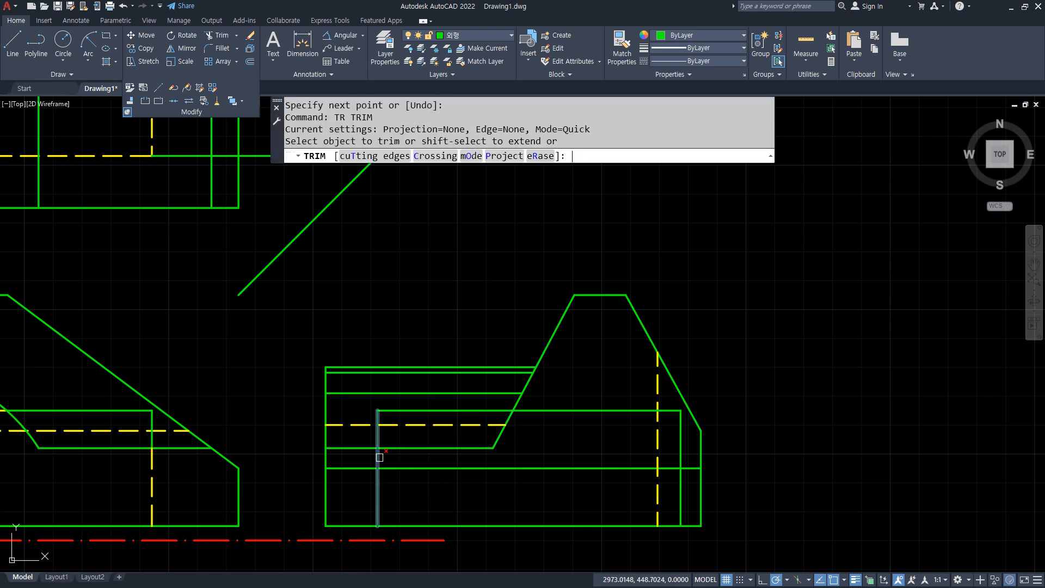
middle_click_drag(394, 452, 442, 441)
left_click(439, 431)
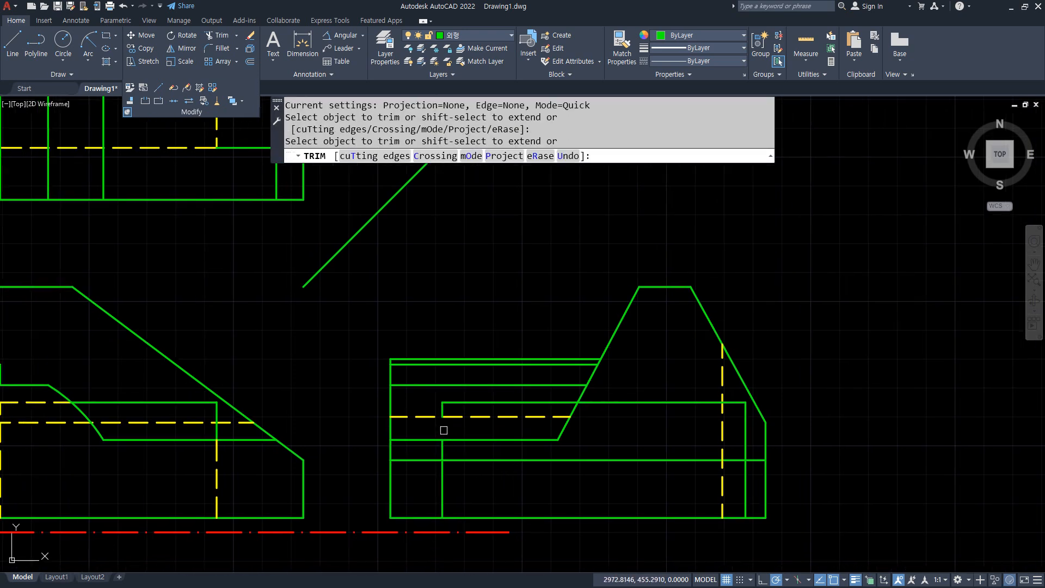
key("Return")
type("ex")
key("Return")
scroll(441, 413, "up", 2)
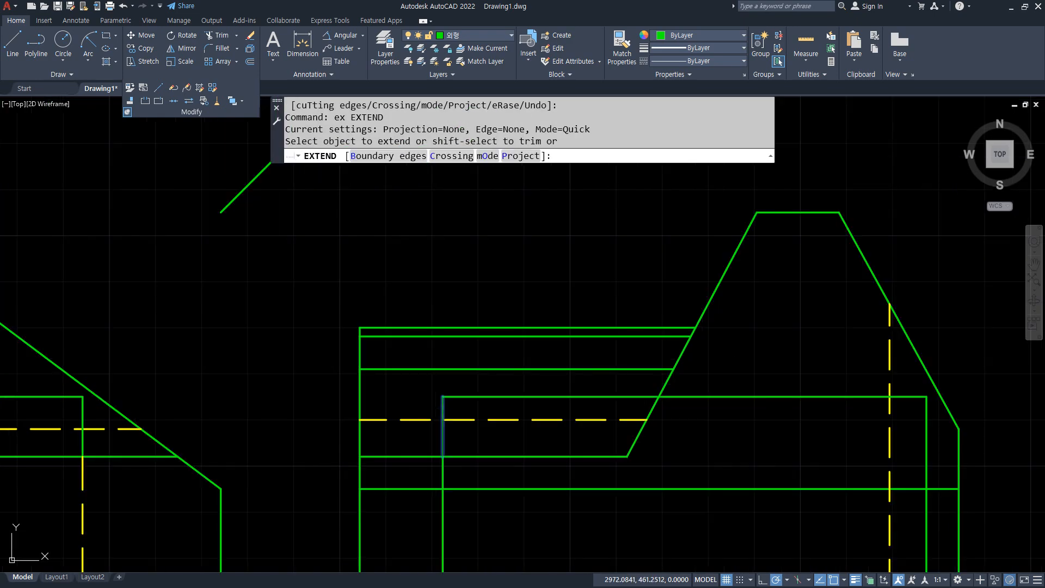
left_click(442, 419)
scroll(490, 478, "down", 2)
key("Return")
Match the dashed hidden line's properties to the recess's lower left side, top segment beyond the slanted edge and right side in the side view
middle_click_drag(490, 478, 466, 425)
type("ma")
key("Return")
left_click(487, 403)
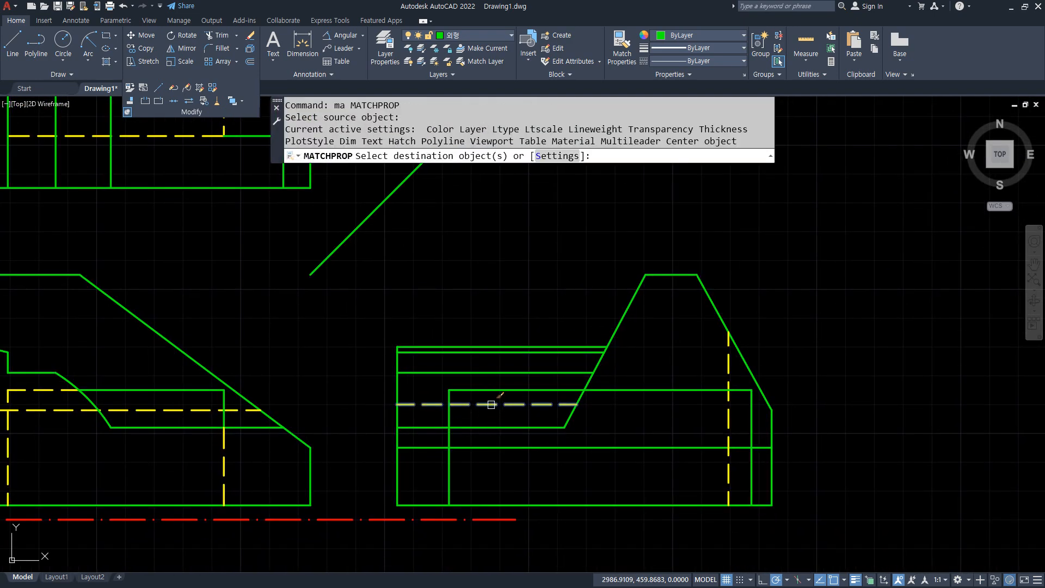
left_click(448, 474)
left_click(624, 425)
left_click(637, 385)
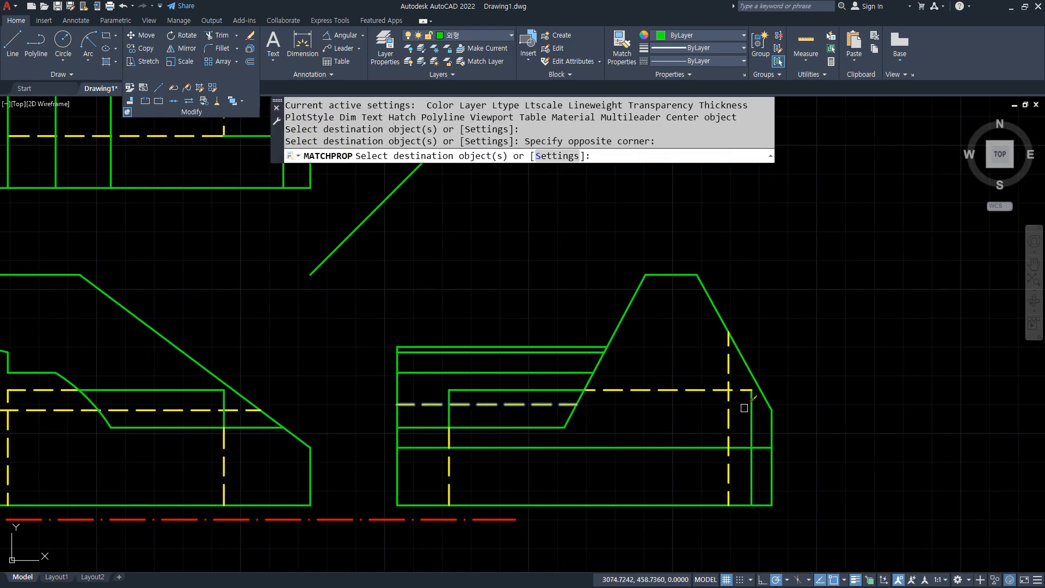
left_click(750, 415)
key("Return")
Draw a line from the recess top's intersection with the arc in the front view up into the top view and across to the dashed rectangle's right side
scroll(590, 424, "down", 2)
middle_click_drag(431, 379, 448, 410)
middle_click_drag(373, 354, 410, 419)
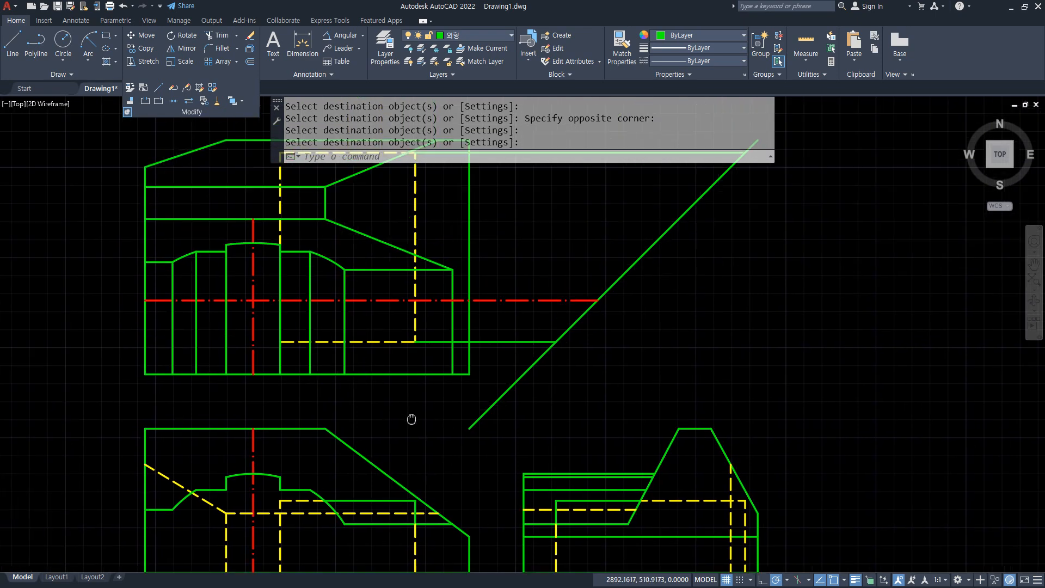
type("l")
key("Return")
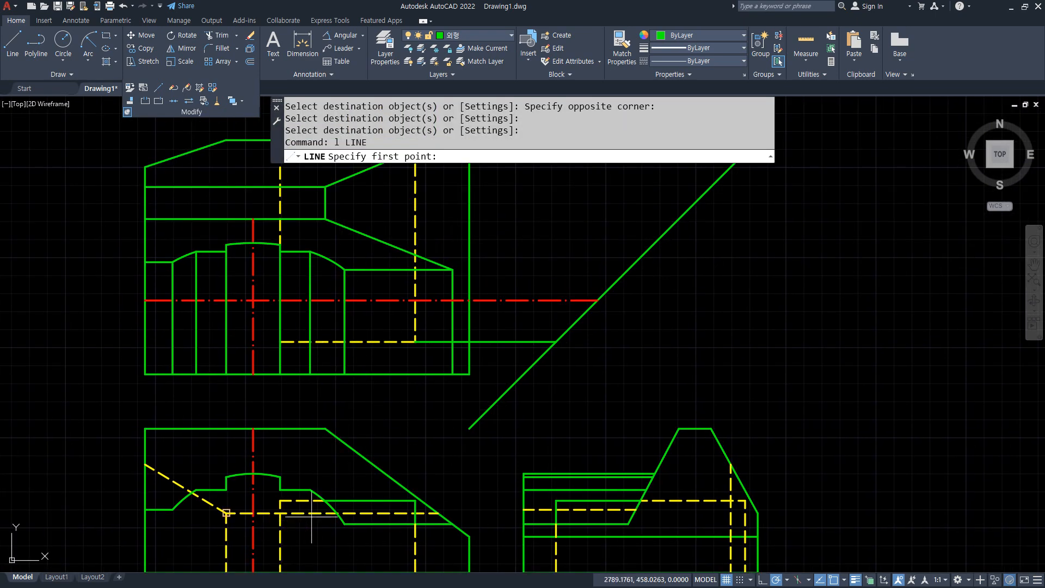
left_click(325, 500)
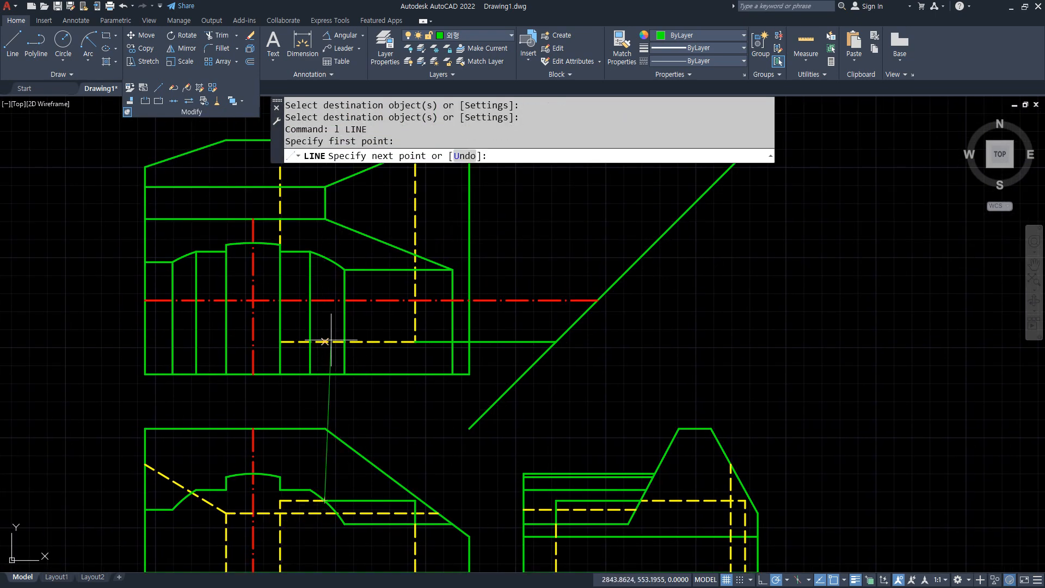
left_click(325, 257)
left_click(415, 256)
key("Return")
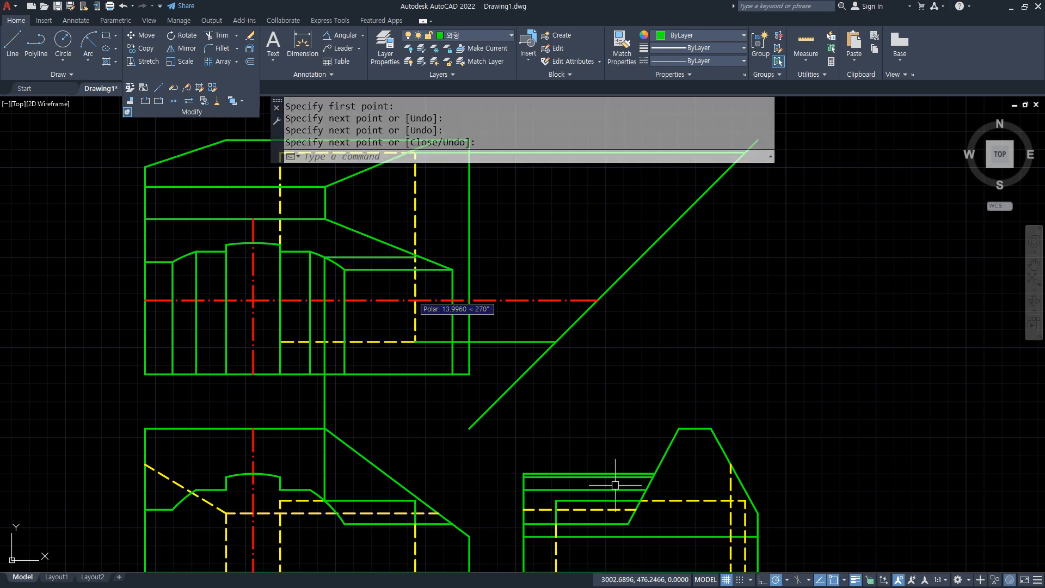
Draw a vertical line from the recess top's intersection with the slanted edge in the side view up to the 45° line, and erase it
key("Return")
scroll(645, 503, "up", 2)
left_click(637, 499)
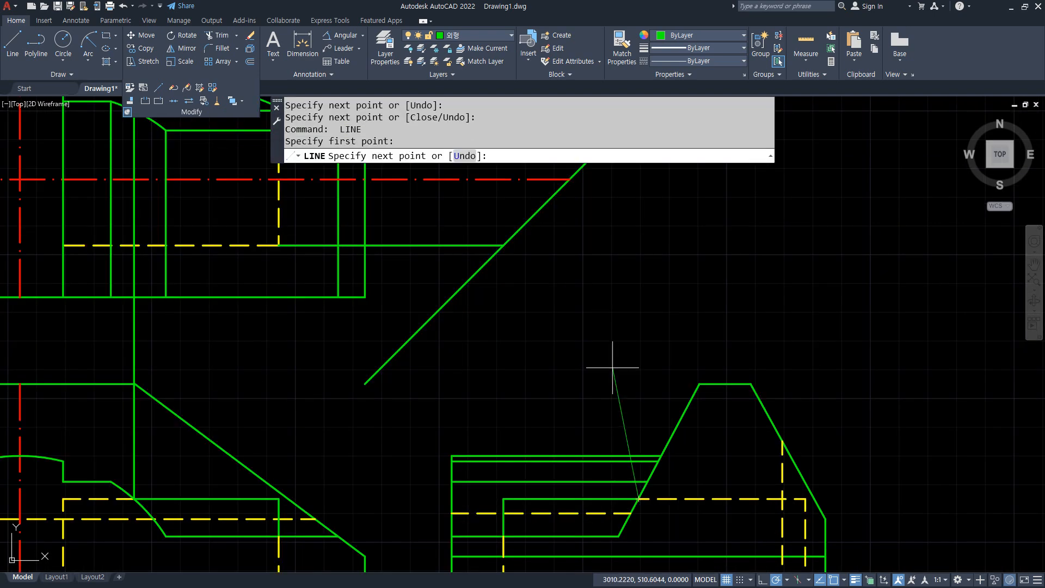
scroll(620, 431, "down", 3)
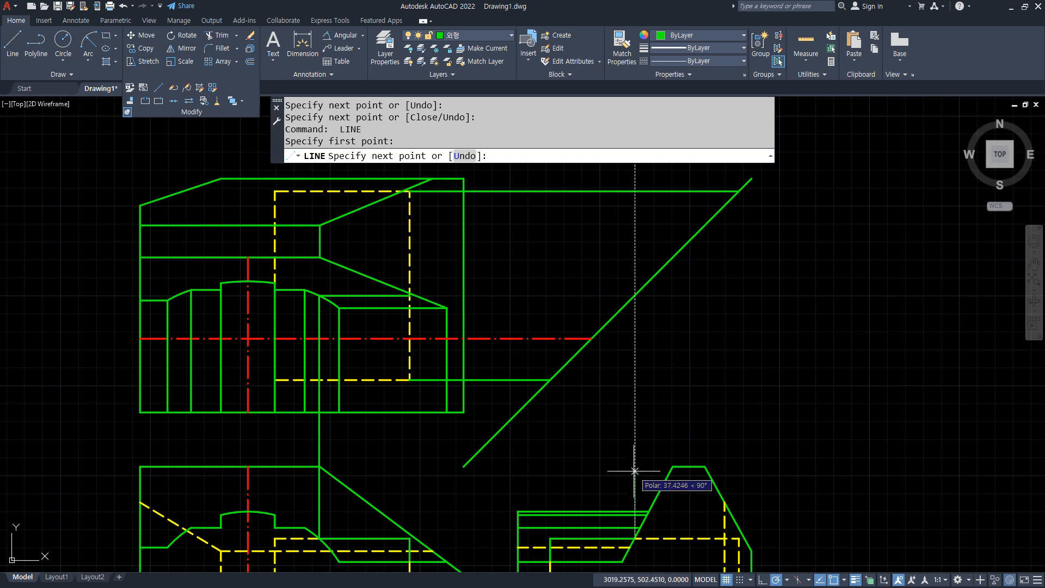
left_click(634, 296)
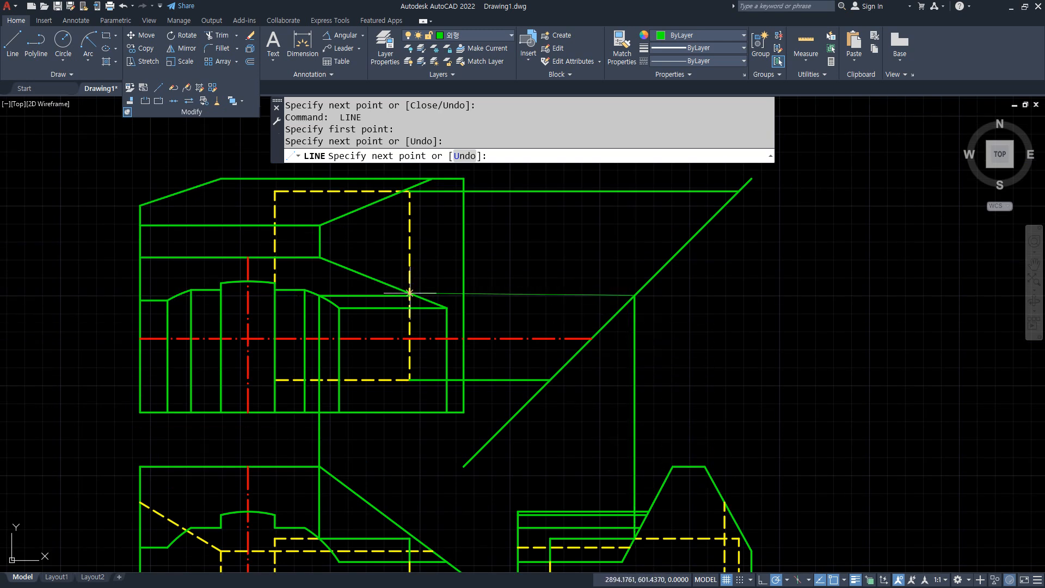
key("Escape")
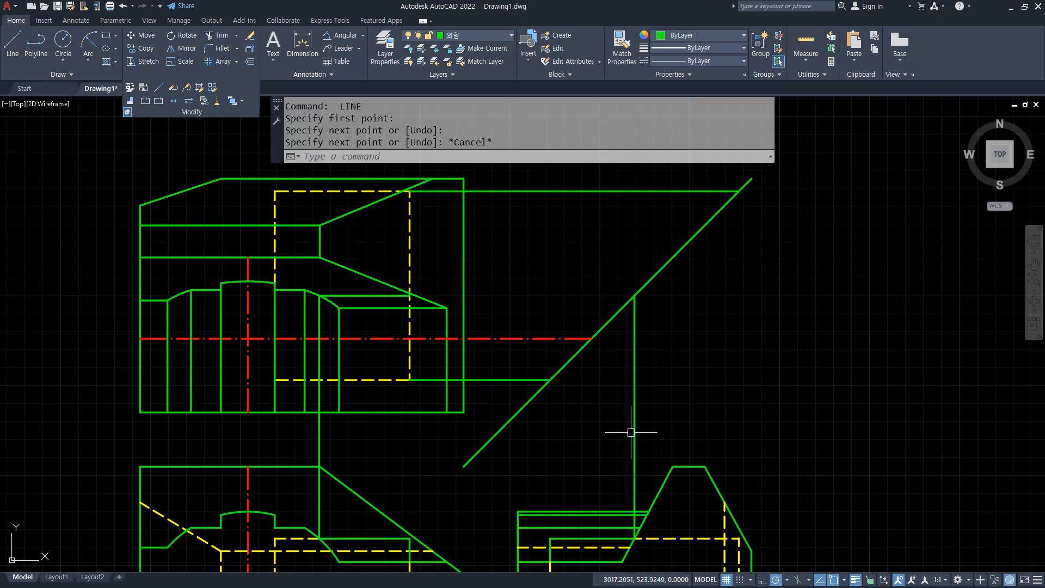
left_click(632, 430)
type("e")
key("Return")
scroll(593, 518, "up", 3)
scroll(592, 517, "down", 3)
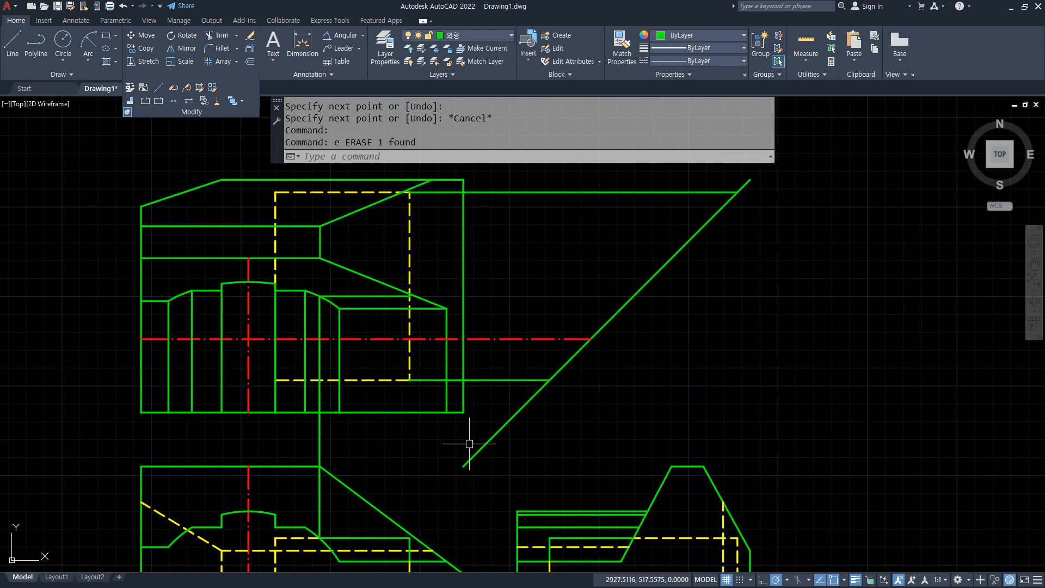
middle_click_drag(469, 443, 478, 417)
scroll(650, 513, "up", 2)
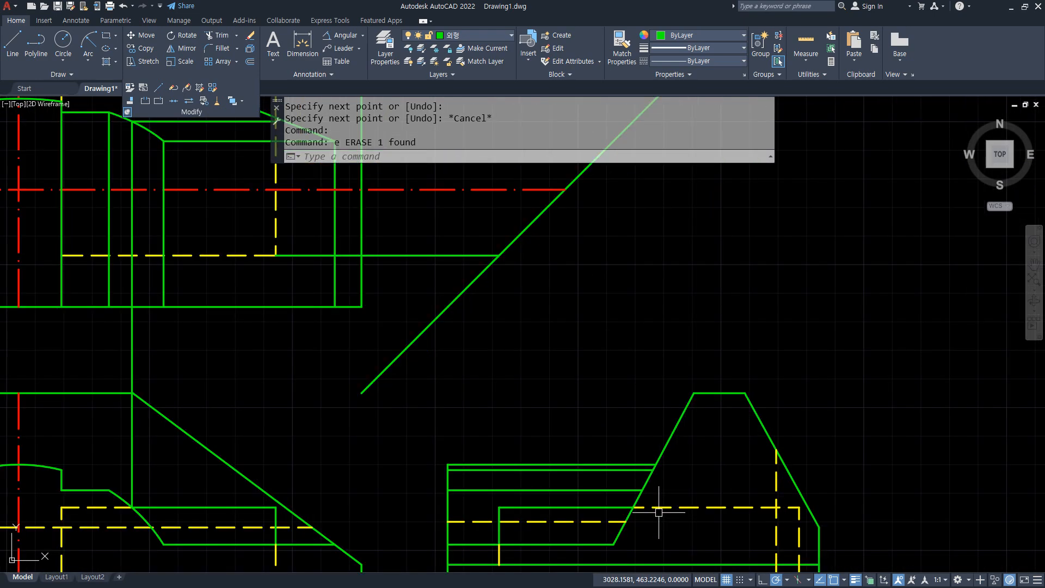
type("l")
key("Return")
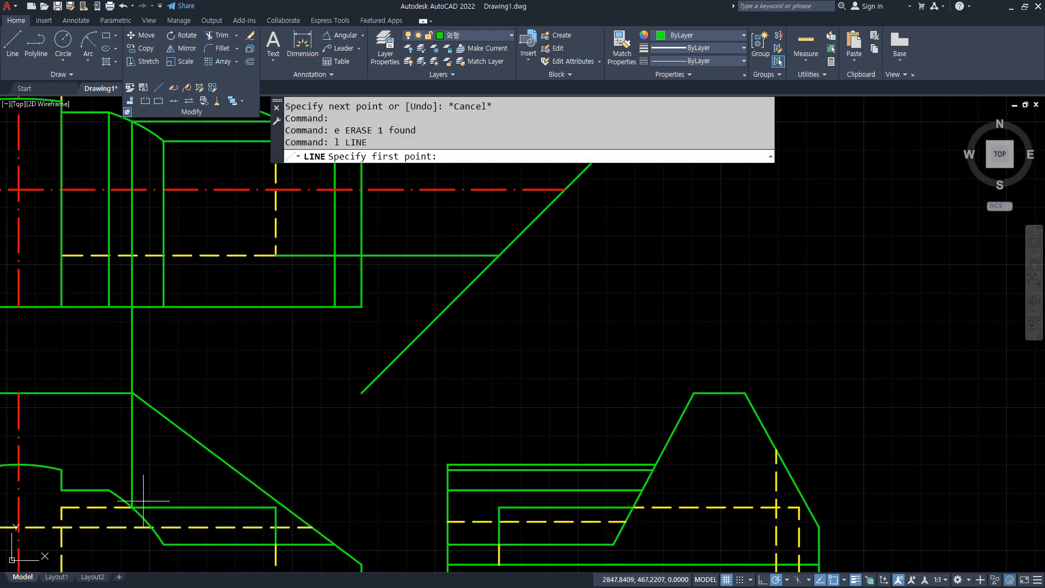
left_click(132, 507)
key("Escape")
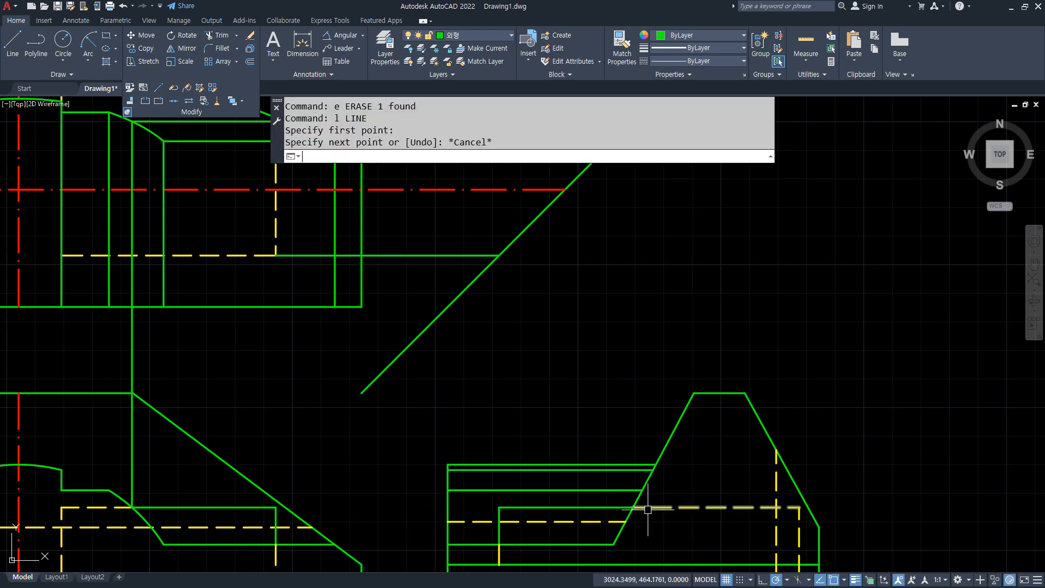
Project the recess top's intersection with the slanted edge from the side view up to the 45° line and across to the arc in the top view
key("space")
left_click(633, 507)
scroll(631, 354, "down", 2)
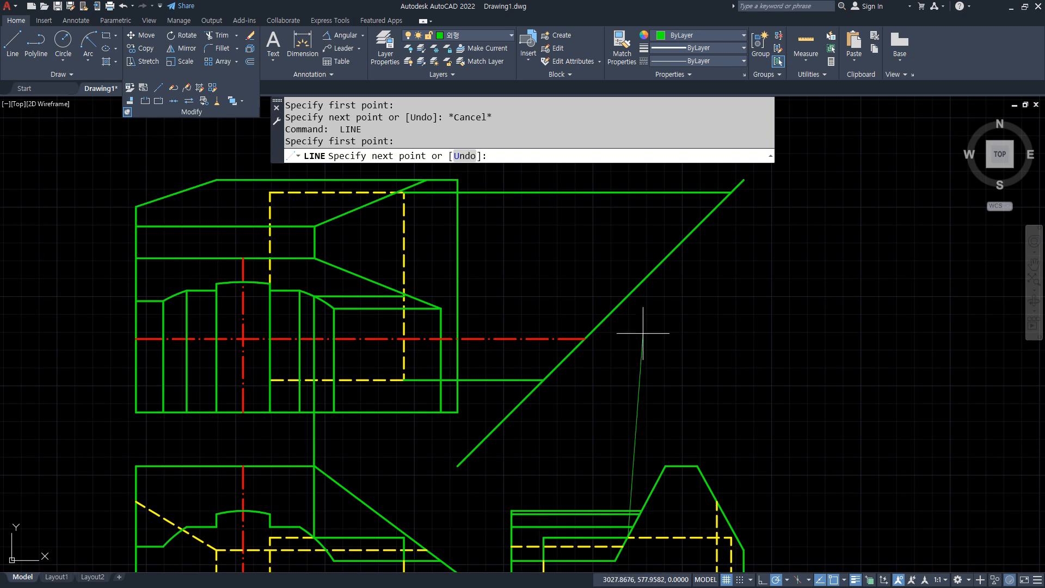
left_click(627, 295)
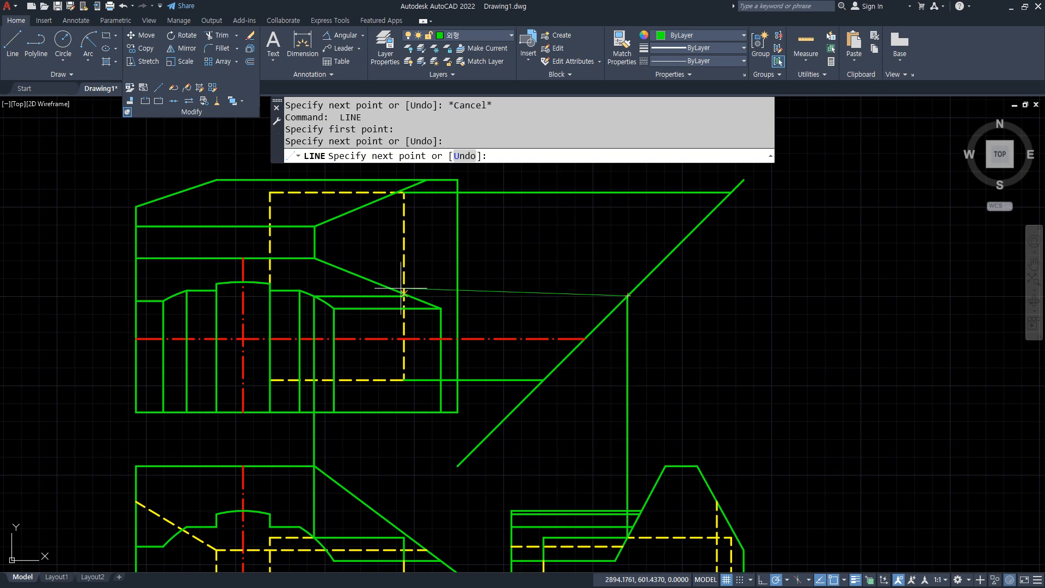
left_click(314, 295)
key("space")
scroll(378, 291, "up", 3)
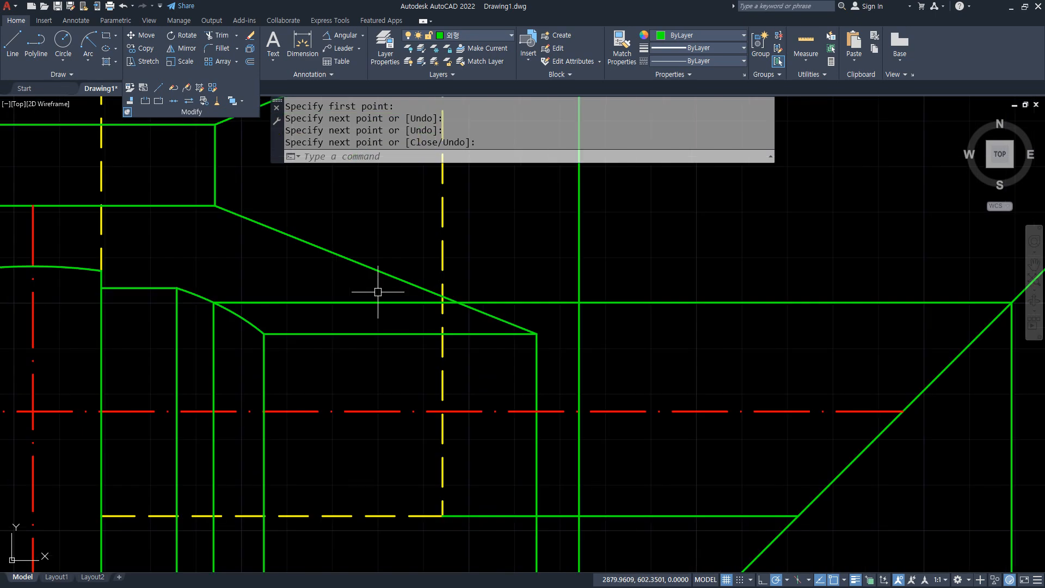
Erase the vertical and horizontal projection lines between the side view's slanted edge and the top view's arc
scroll(378, 292, "down", 3)
left_click(537, 296)
left_click(626, 371)
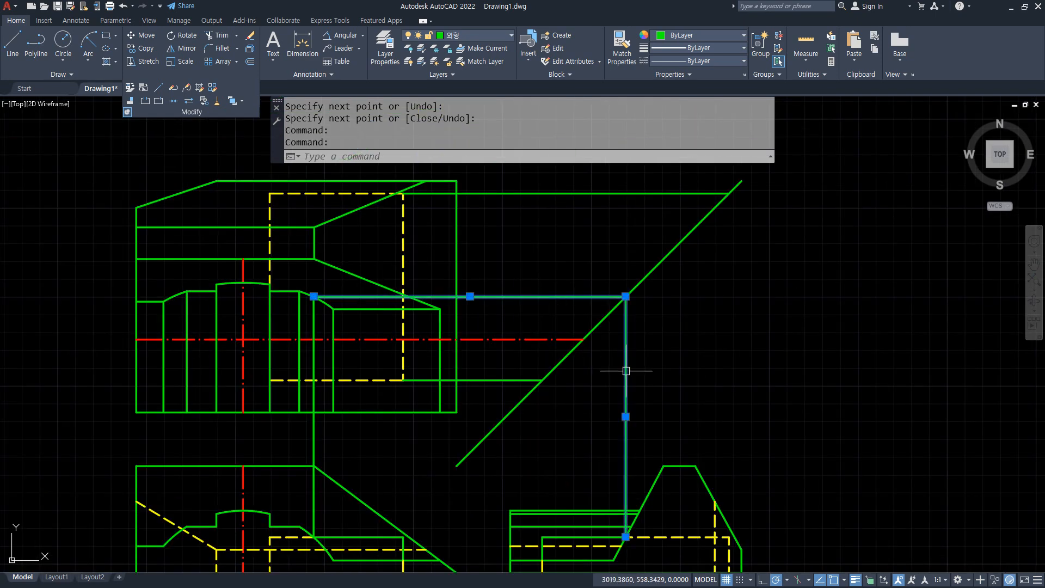
key("Delete")
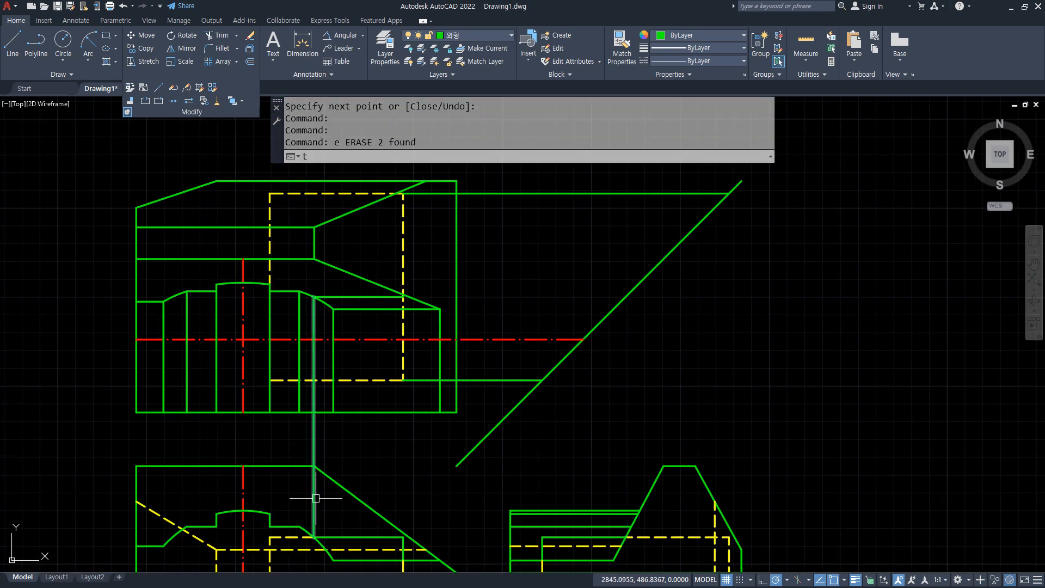
Trim the vertical projection line below the top view's dashed rectangle and cut gaps in the rectangle's right side near the slanted edge and its bottom side
type("tr")
key("space")
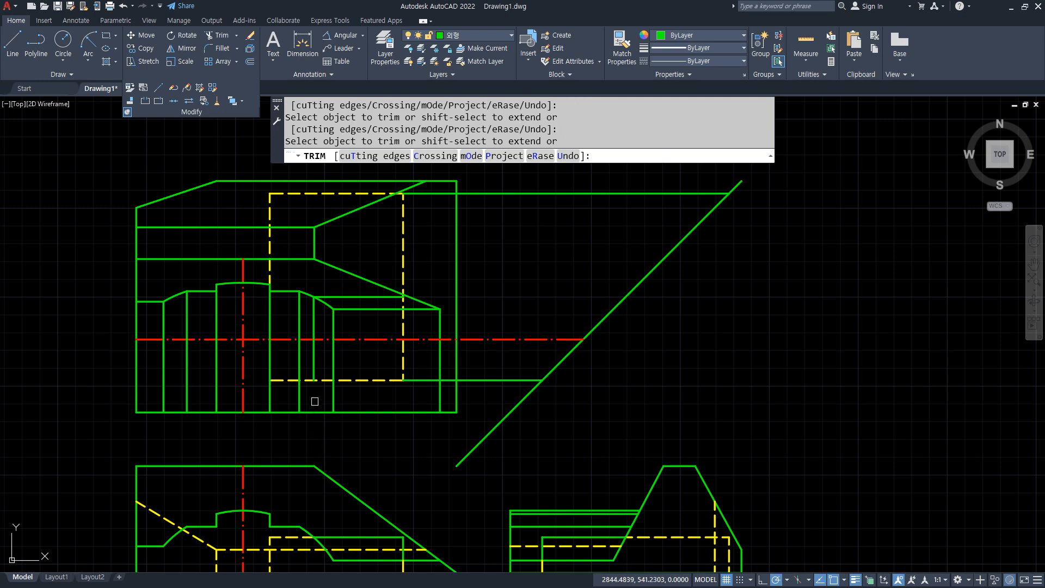
type("t")
scroll(315, 343, "up", 2)
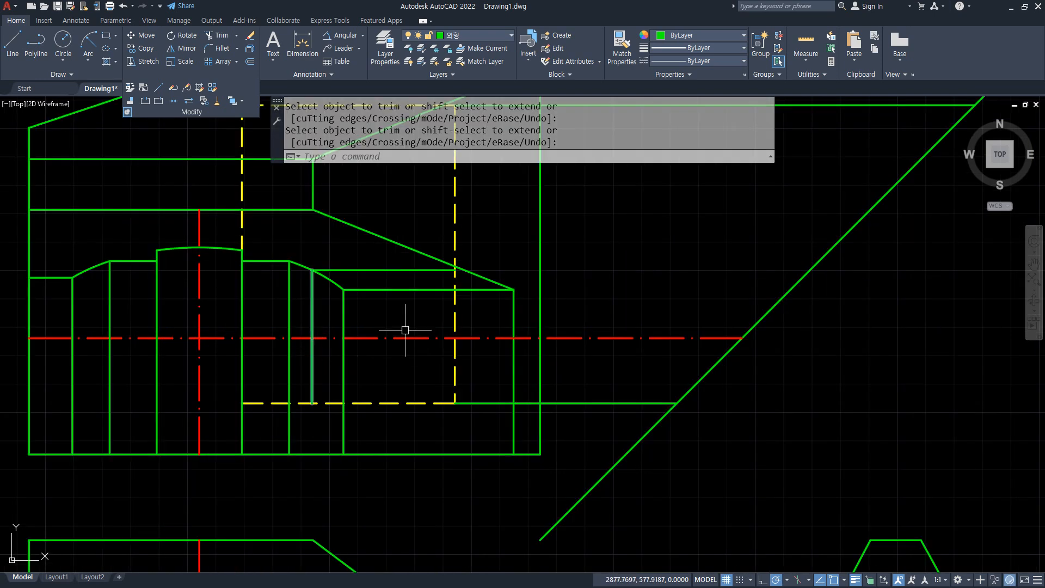
key("space")
left_click(455, 277)
left_click(334, 404)
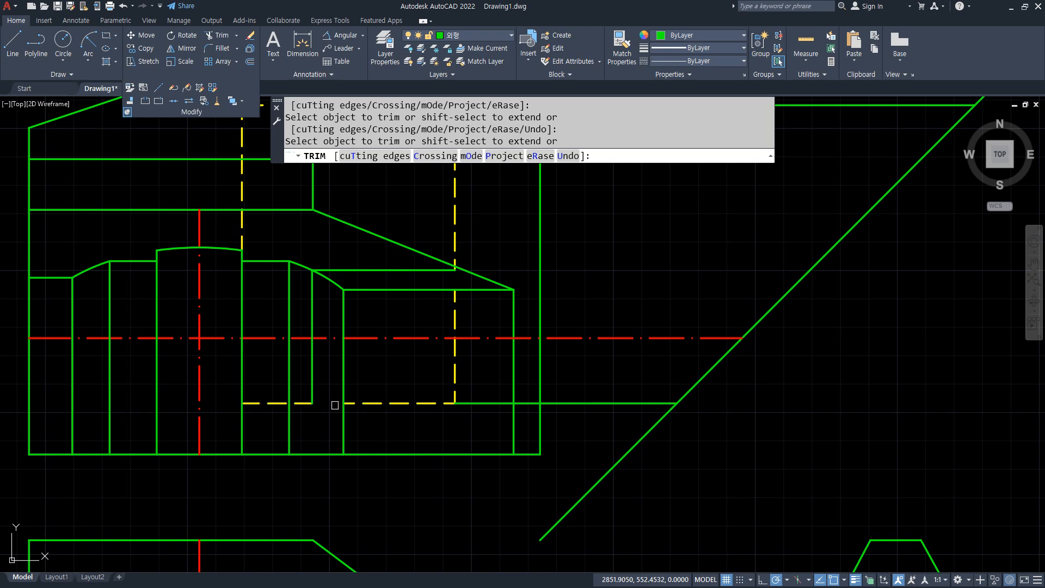
key("space")
Match the solid horizontal projection line's properties to the right-hand bottom segment and lower right side of the dashed rectangle in the top view
type("ma")
key("space")
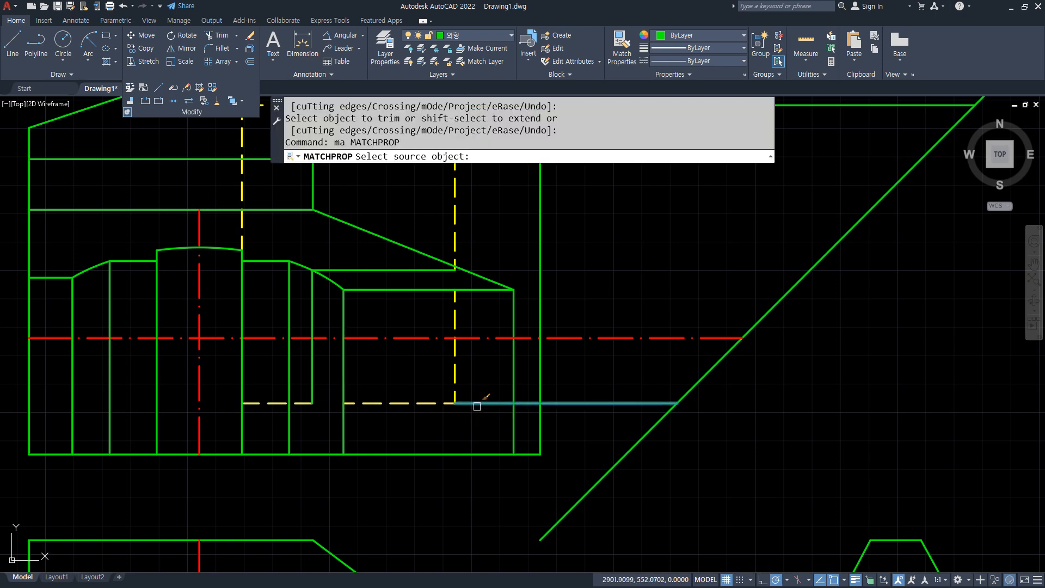
left_click(476, 406)
left_click(427, 403)
left_click(455, 378)
key("space")
Extend the solid right side up to the slanted edge and the solid bottom segment across to the vertical line under the arc
type("e")
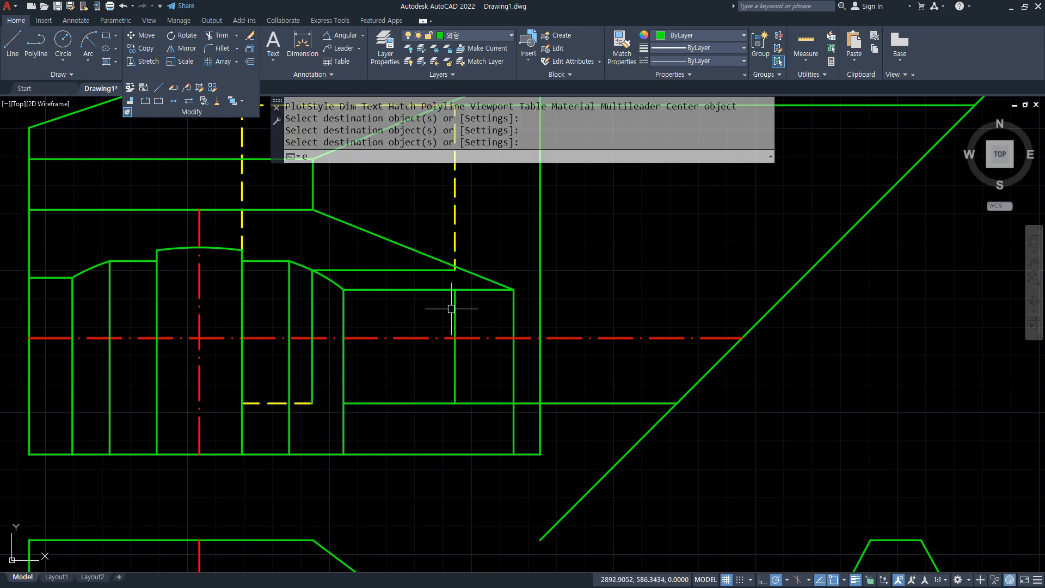
key("space")
left_click(455, 296)
left_click(366, 403)
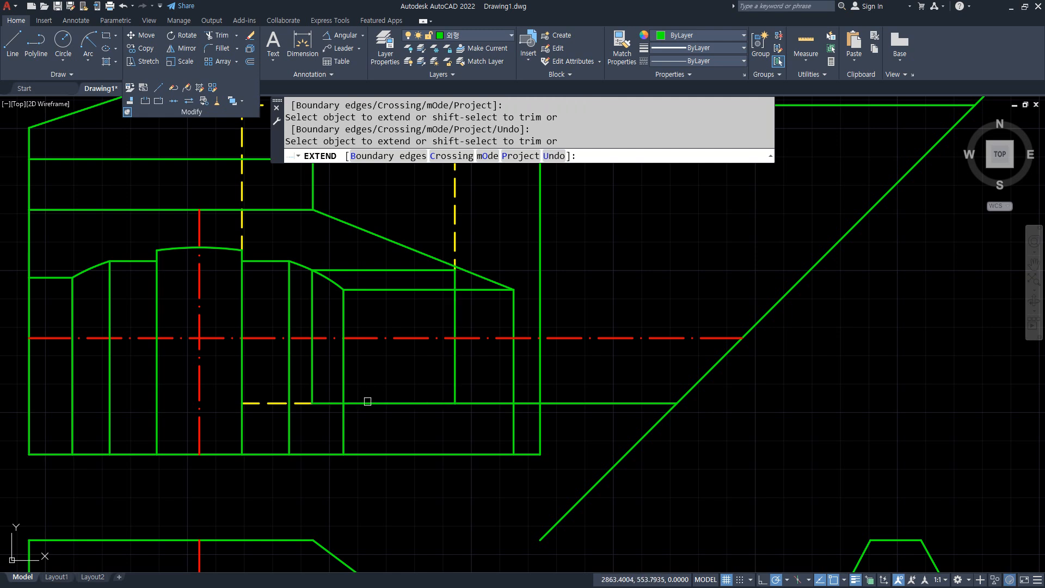
key("Escape")
Erase the lower horizontal projection line and trim the ledge line, arc end and vertical line inside the recess outline in the top view
left_click(479, 403)
key("Delete")
type("tr")
key("space")
left_click(415, 289)
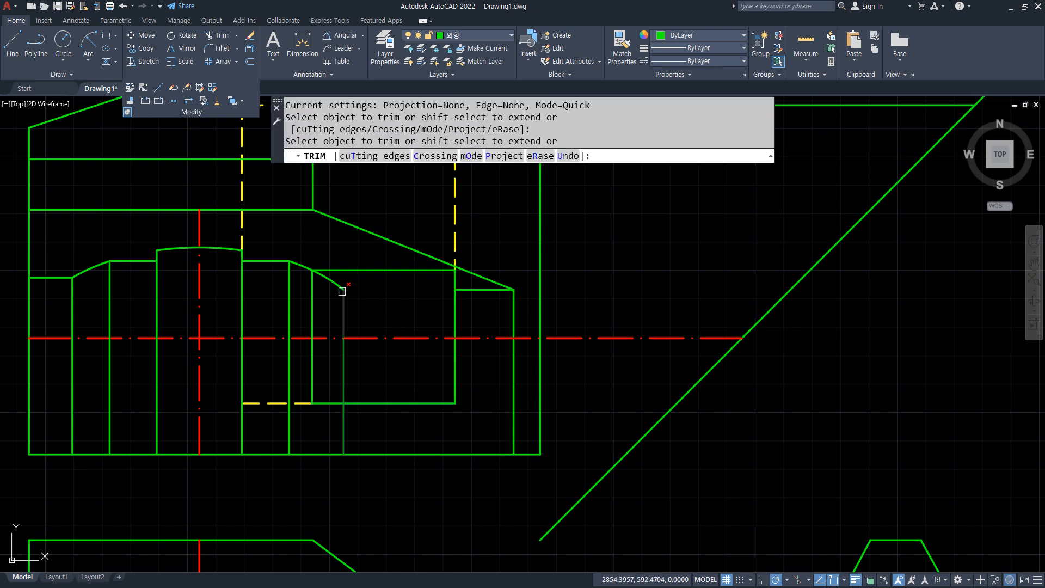
left_click(341, 292)
mouse_move(347, 377)
left_mouse_down()
mouse_move(312, 381)
mouse_move(383, 408)
left_mouse_up()
key("Escape")
Erase the upper horizontal projection line between the top view and the 45° line
scroll(383, 408, "down", 4)
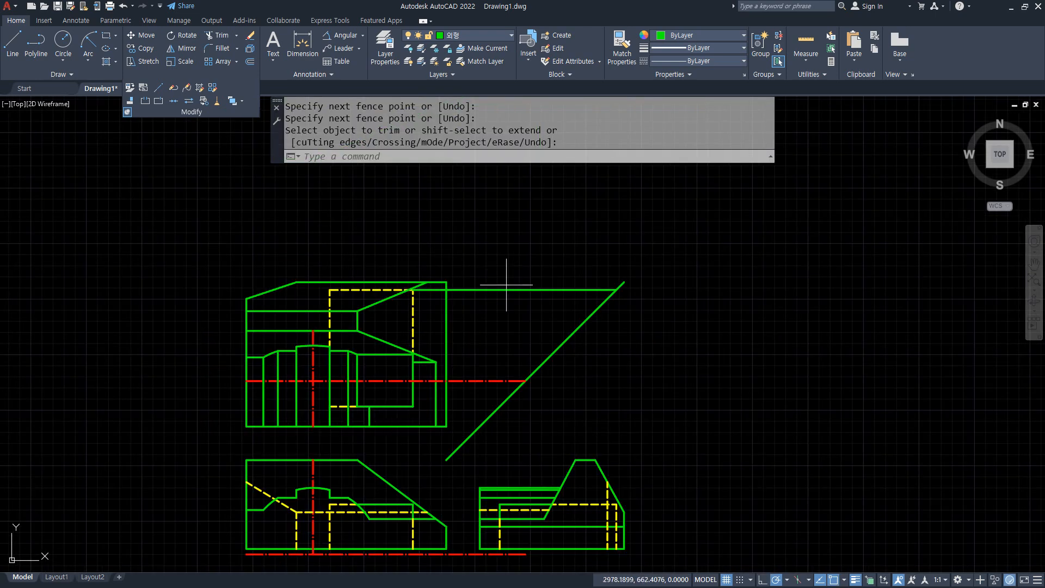
left_click(506, 284)
left_click(478, 296)
type("e")
key("space")
middle_click_drag(578, 392, 578, 326)
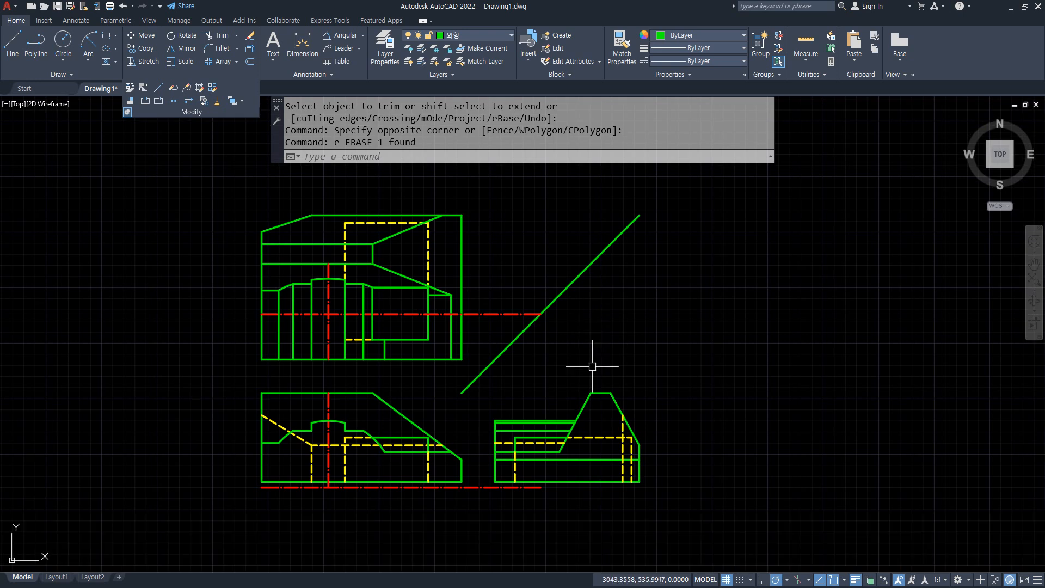